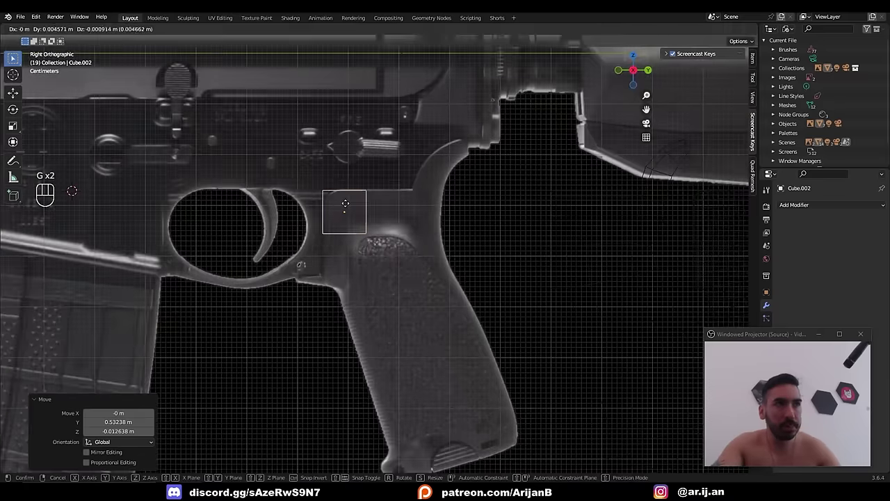
- Place the cube over the upper grip in the reference and extend its rear and bottom faces to cover that area
{"action": "left_click", "coordinate": [346, 204]}
{"action": "key", "text": "Tab"}
{"action": "key", "text": "3"}
{"action": "left_click", "coordinate": [367, 207]}
{"action": "key", "text": "g"}
{"action": "key", "text": "y"}
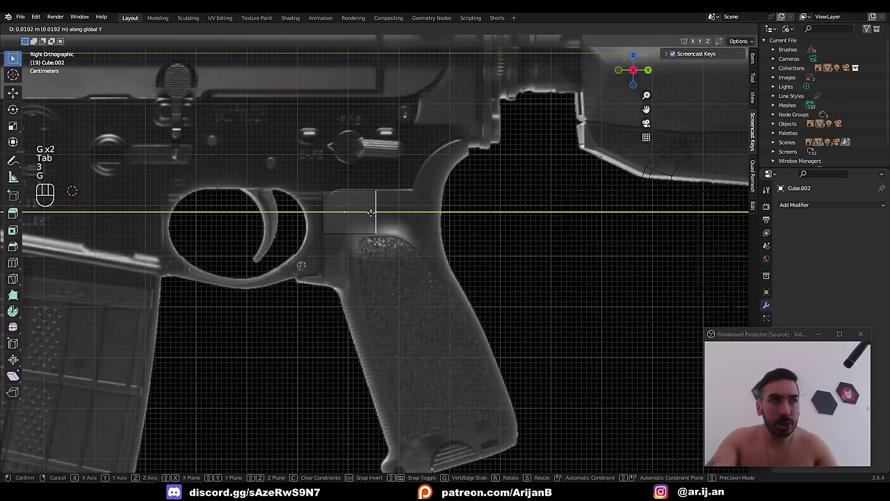
{"action": "left_click", "coordinate": [377, 210]}
{"action": "key", "text": "g"}
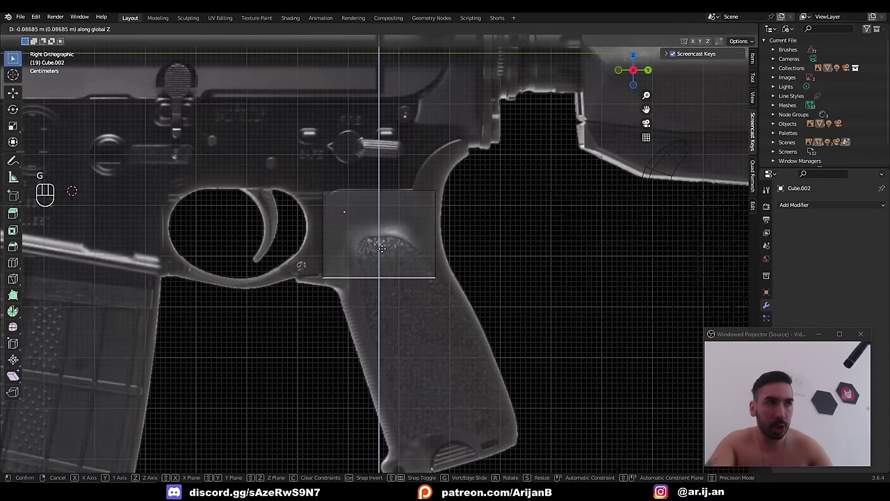
{"action": "left_click", "coordinate": [376, 250]}
{"action": "key", "text": "a"}
{"action": "key", "text": "a"}
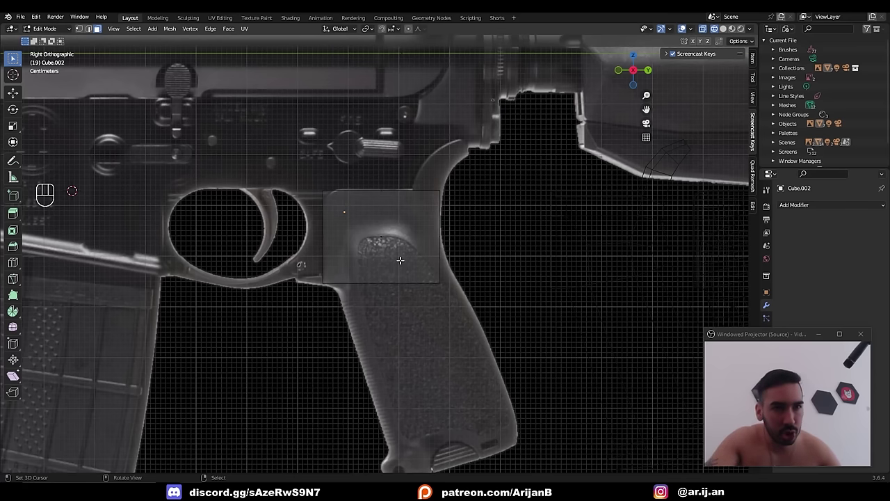
- Add a vertical loop cut near the block's front at factor about 0.6 and a horizontal one above mid-height at about -0.25
{"action": "middle_click_drag", "start_coordinate": [389, 252], "coordinate": [406, 251]}
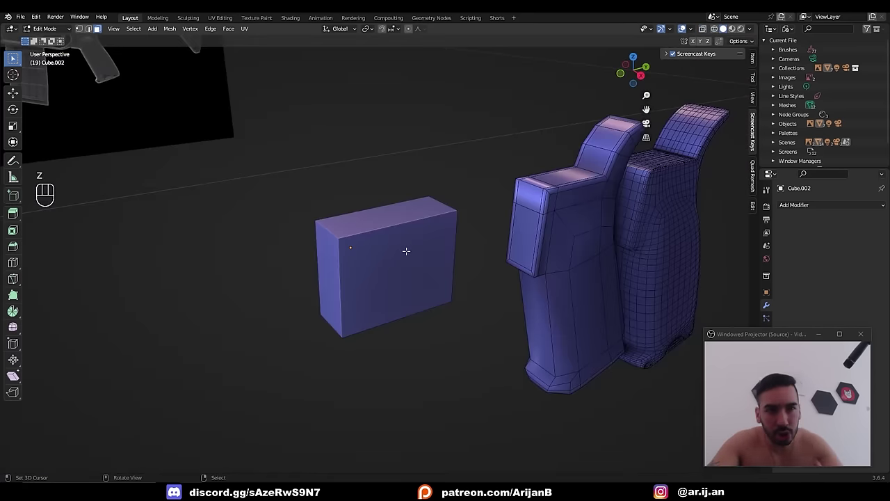
{"action": "key", "text": "KP_3"}
{"action": "key", "text": "ctrl+r"}
{"action": "left_click", "coordinate": [352, 182]}
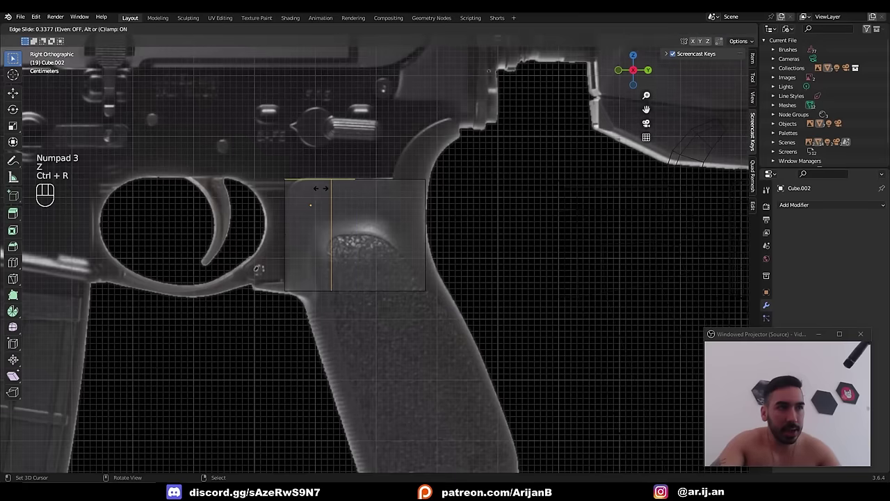
{"action": "left_click", "coordinate": [311, 216]}
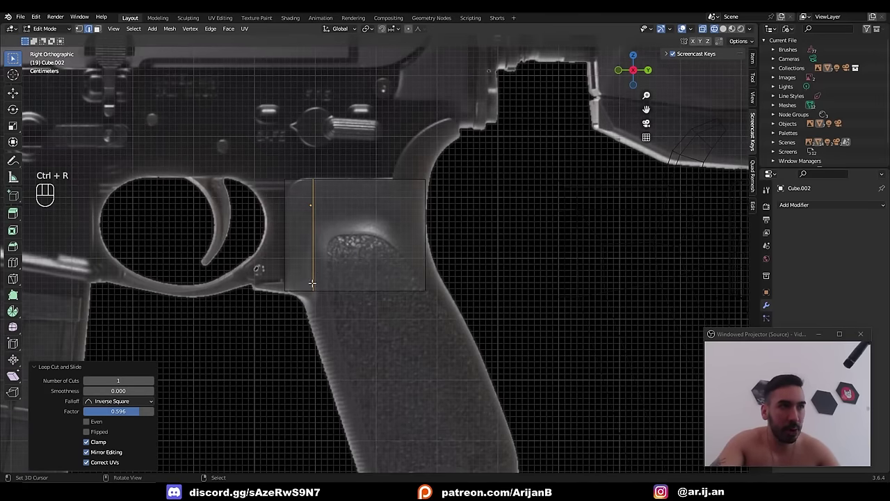
{"action": "key", "text": "ctrl+r"}
{"action": "left_click", "coordinate": [407, 236]}
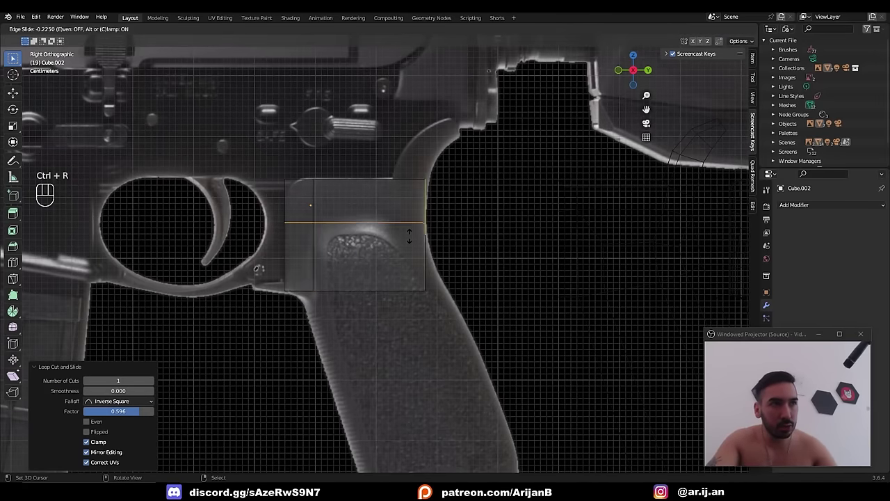
{"action": "left_click", "coordinate": [407, 237]}
- Add a vertical loop cut near the block's rear at factor about -0.413, aligned with the base of the curved tang
{"action": "key", "text": "ctrl+r"}
{"action": "left_click", "coordinate": [368, 194]}
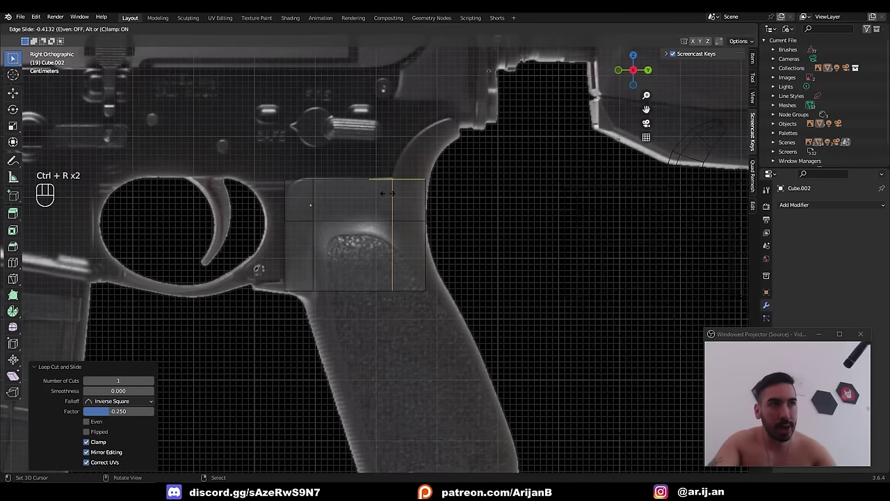
{"action": "left_click", "coordinate": [391, 178]}
{"action": "scroll", "coordinate": [391, 172], "scroll_direction": "up", "scroll_amount": 1}
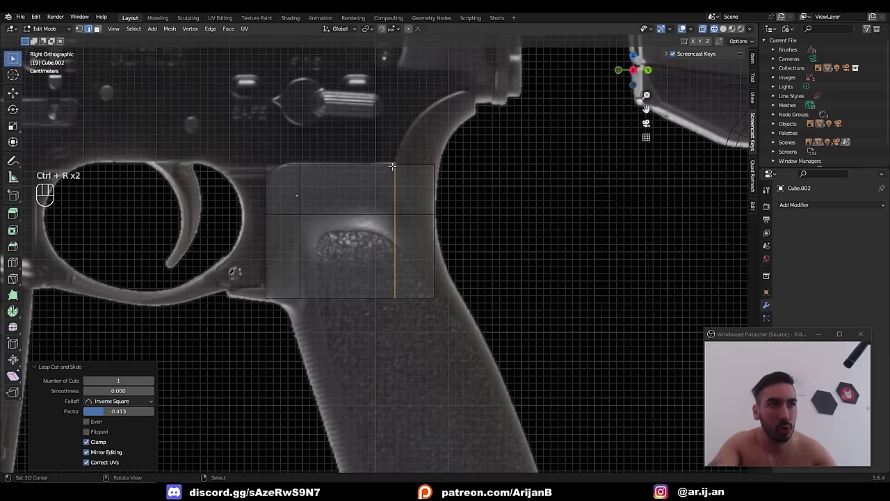
{"action": "key", "text": "ctrl+z"}
{"action": "scroll", "coordinate": [383, 185], "scroll_direction": "up", "scroll_amount": 1}
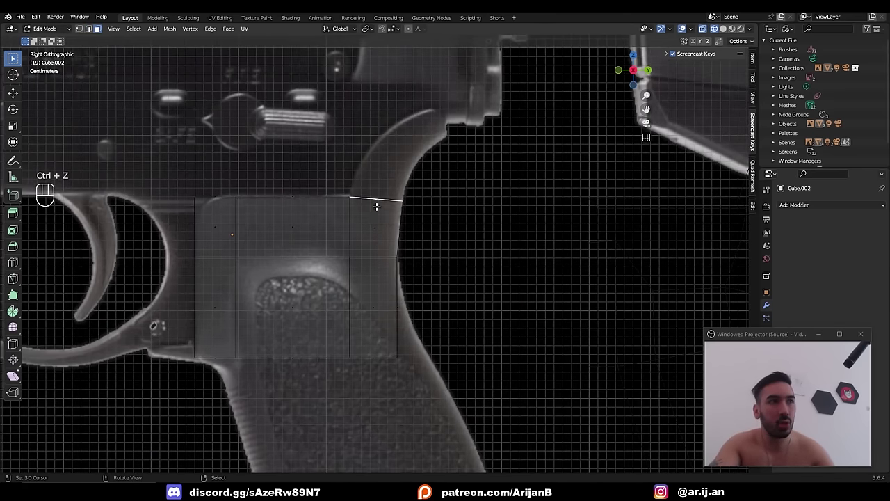
- Extrude the block's top-rear face upward into the curved tang and move its end vertices onto the reference outline
{"action": "key", "text": "e"}
{"action": "left_click", "coordinate": [380, 176]}
{"action": "key", "text": "g"}
{"action": "left_click", "coordinate": [413, 185]}
{"action": "key", "text": "1"}
{"action": "key", "text": "a"}
{"action": "key", "text": "a"}
{"action": "key", "text": "b"}
{"action": "left_click_drag", "start_coordinate": [346, 164], "coordinate": [380, 192]}
{"action": "key", "text": "g"}
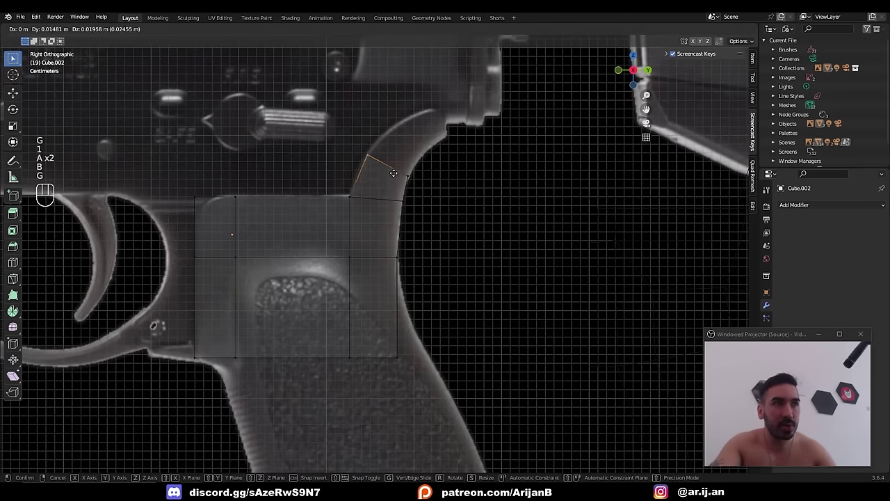
{"action": "left_click", "coordinate": [393, 173]}
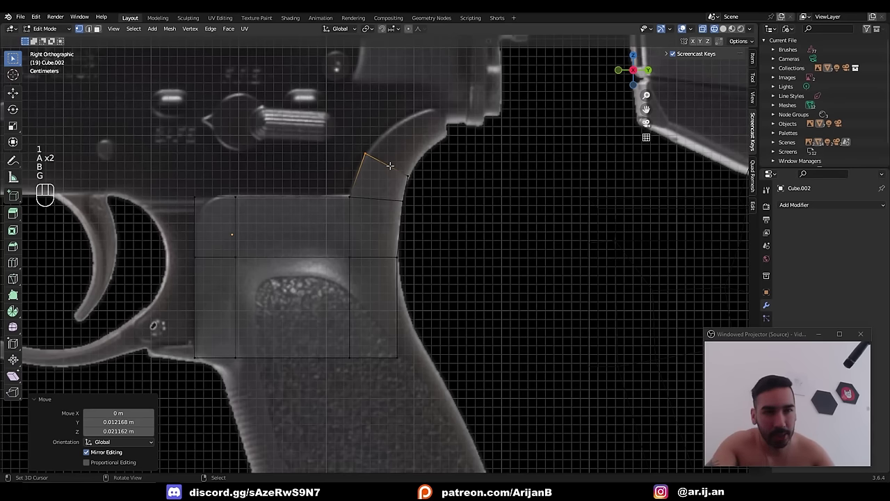
- Extrude the tang's end face two more segments along the curve to its tip
{"action": "key", "text": "3"}
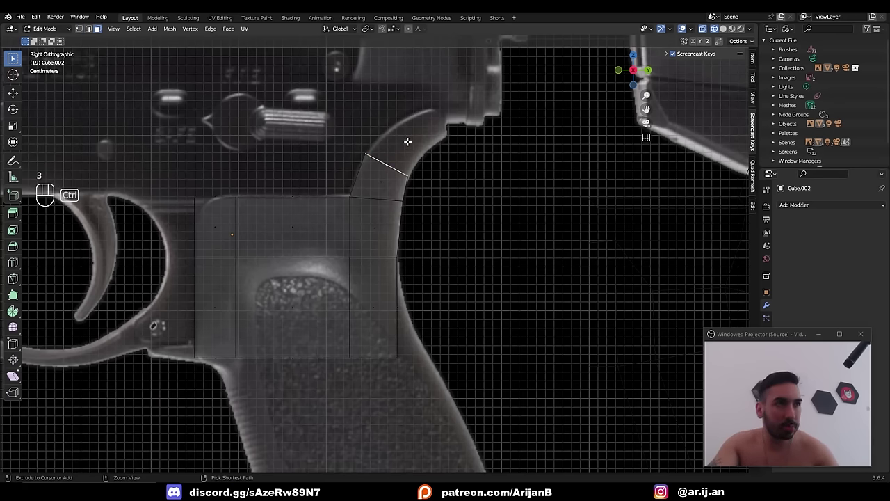
{"action": "left_click", "coordinate": [408, 138], "text": "ctrl"}
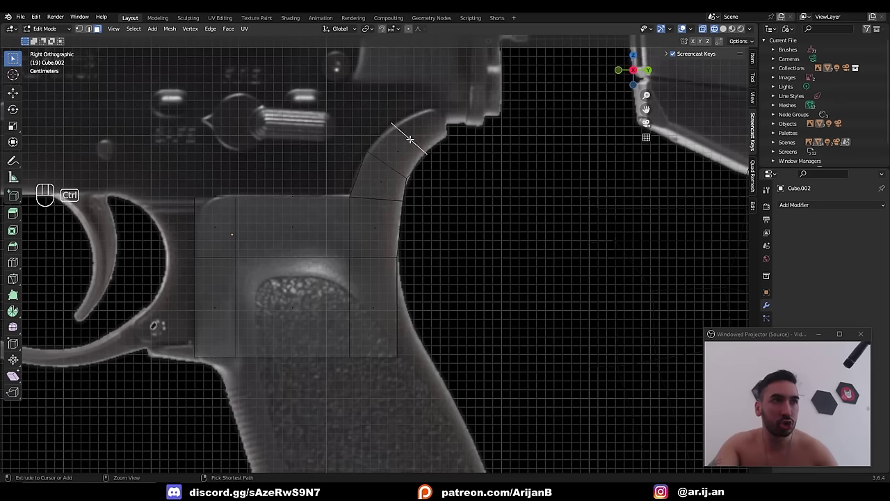
{"action": "left_click", "coordinate": [438, 116], "text": "ctrl"}
- Move the rear vertices of the tang's last two segments onto the reference outline
{"action": "key", "text": "a"}
{"action": "key", "text": "a"}
{"action": "key", "text": "b"}
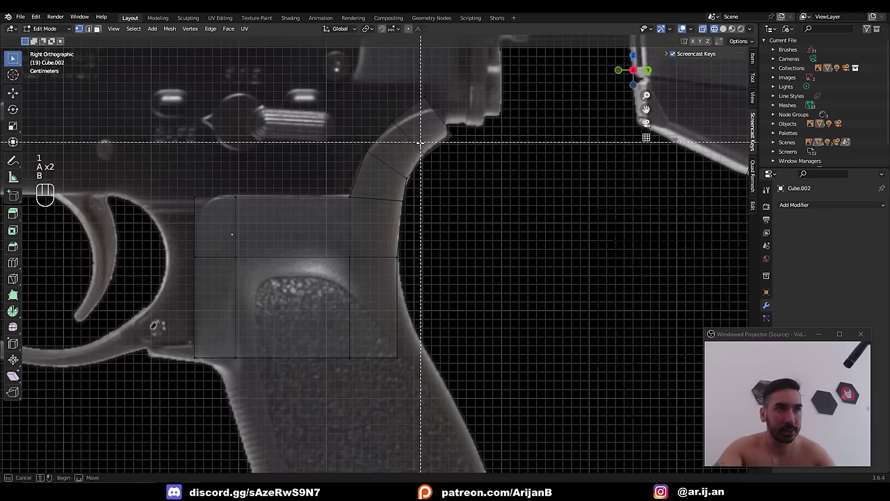
{"action": "left_click_drag", "start_coordinate": [420, 143], "coordinate": [437, 167]}
{"action": "key", "text": "g"}
{"action": "left_click", "coordinate": [432, 167]}
{"action": "key", "text": "a"}
{"action": "key", "text": "a"}
{"action": "key", "text": "b"}
{"action": "left_click_drag", "start_coordinate": [444, 122], "coordinate": [467, 159]}
{"action": "key", "text": "g"}
{"action": "left_click", "coordinate": [457, 158]}
{"action": "scroll", "coordinate": [431, 99], "scroll_direction": "down", "scroll_amount": 2}
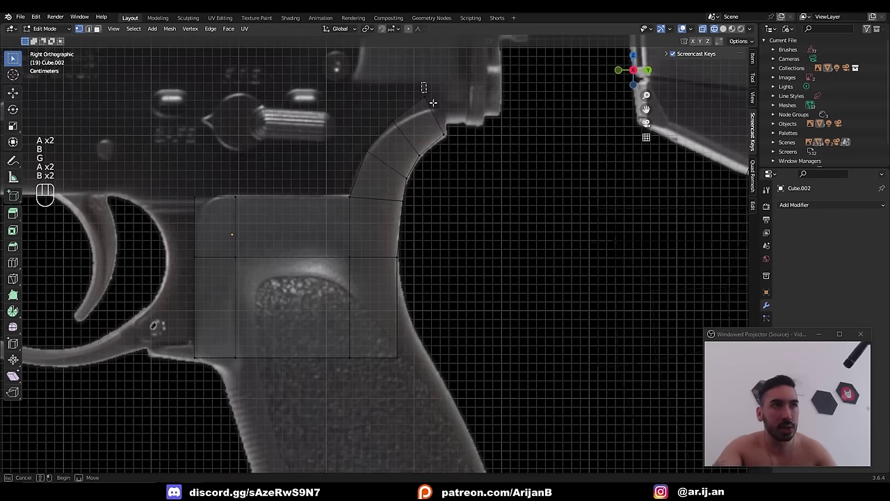
- Undo the last five actions and raise the block's bottom-rear corner vertices onto the grip's rear outline
{"action": "key", "text": "ctrl+z"}
{"action": "key", "text": "ctrl+z"}
{"action": "key", "text": "ctrl+z"}
{"action": "key", "text": "ctrl+z"}
{"action": "key", "text": "ctrl+z"}
{"action": "key", "text": "g"}
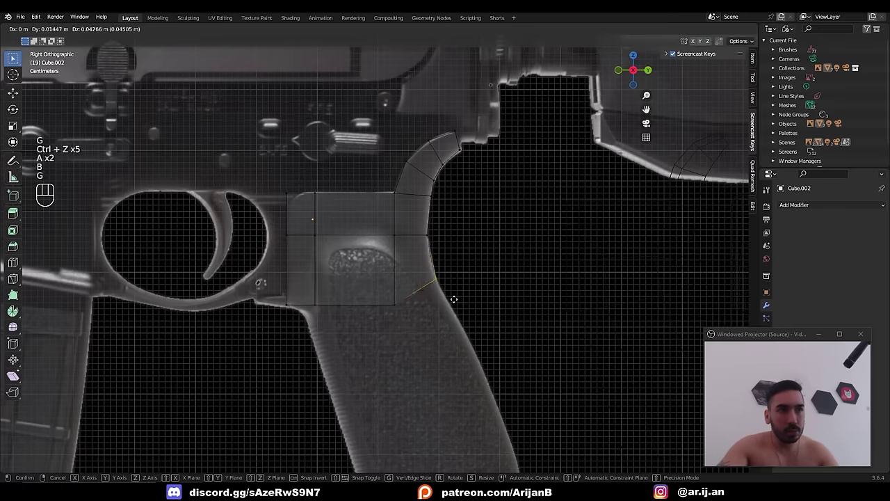
{"action": "left_click", "coordinate": [453, 299]}
- Reposition the two inner vertex columns of the block's bottom edge so it slopes down to the grip's front corner
{"action": "key", "text": "a"}
{"action": "key", "text": "a"}
{"action": "key", "text": "b"}
{"action": "left_click_drag", "start_coordinate": [387, 297], "coordinate": [404, 313]}
{"action": "key", "text": "g"}
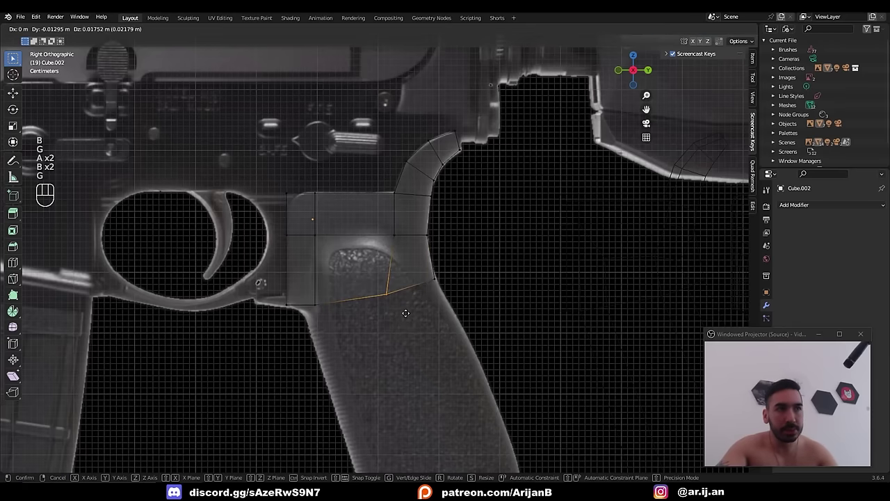
{"action": "left_click", "coordinate": [406, 313]}
{"action": "key", "text": "g"}
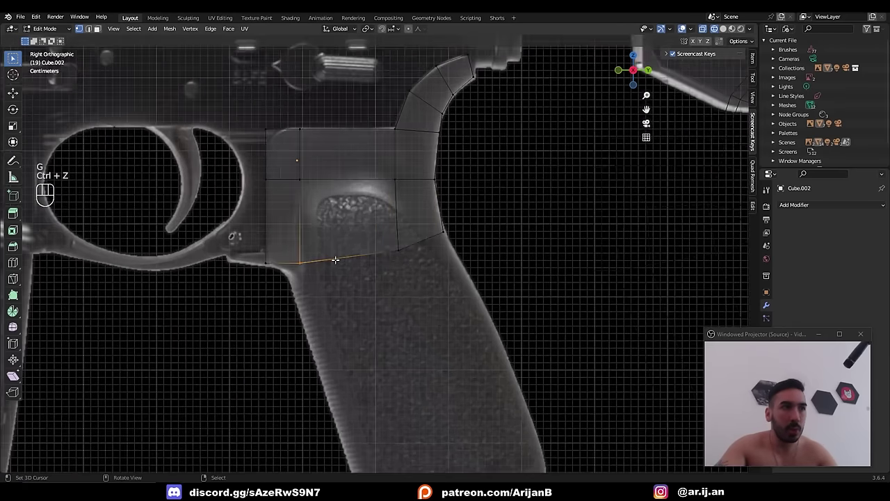
{"action": "key", "text": "g"}
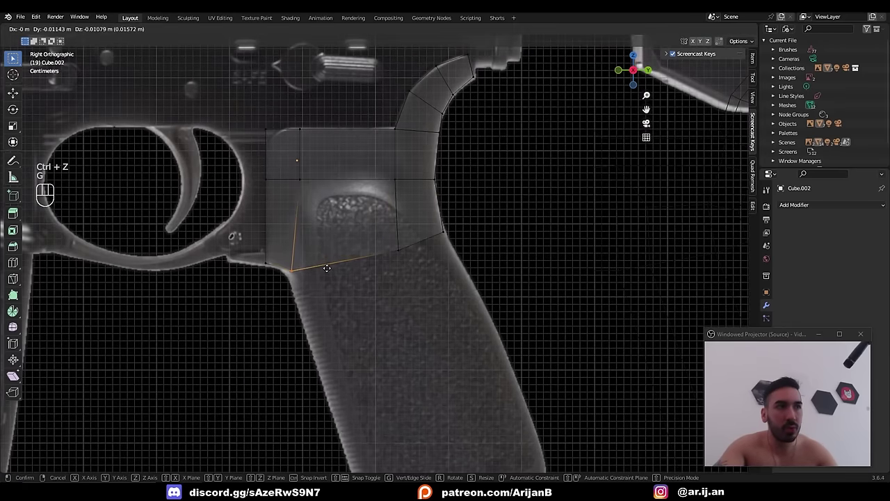
{"action": "left_click", "coordinate": [295, 268]}
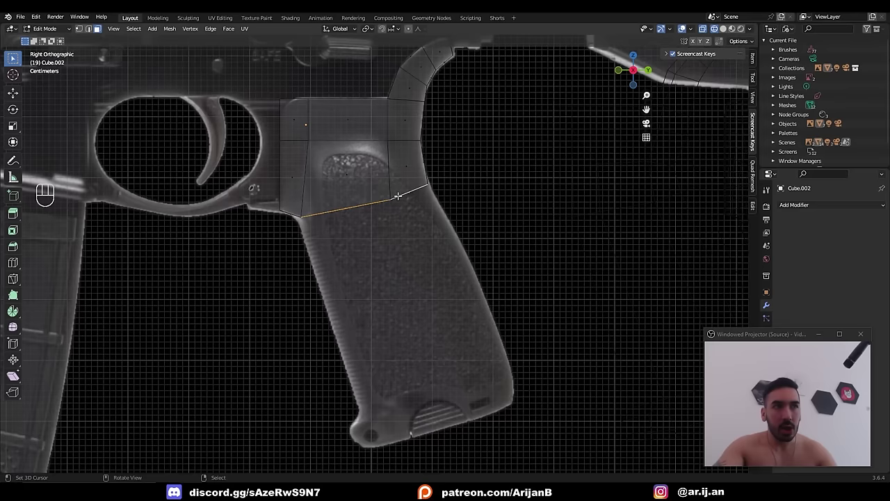
- Extrude the block's two sloped bottom faces about 0.288 m down the grip and align them with the reference
{"action": "key", "text": "e"}
{"action": "left_click", "coordinate": [484, 369]}
{"action": "key", "text": "g"}
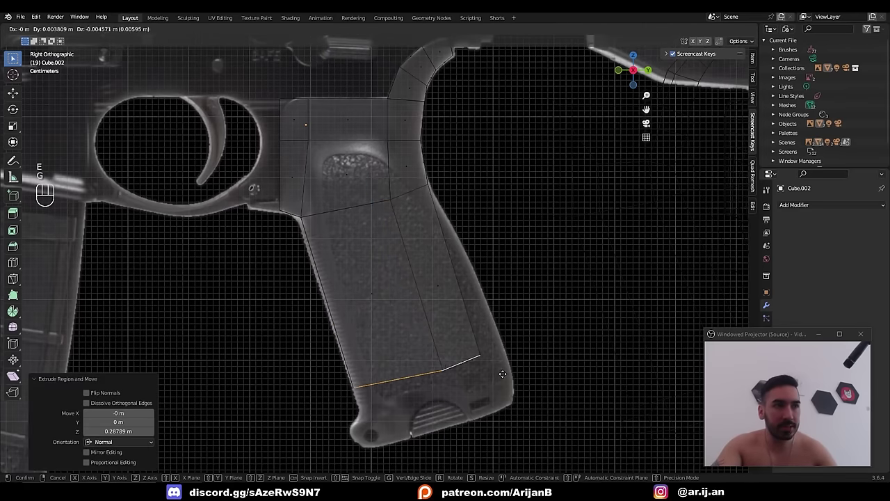
{"action": "left_click", "coordinate": [510, 393]}
- Move the lower rear corner vertices of the extruded grip onto the reference's rear outline
{"action": "key", "text": "1"}
{"action": "key", "text": "a"}
{"action": "key", "text": "a"}
{"action": "key", "text": "b"}
{"action": "key", "text": "g"}
{"action": "left_click_drag", "start_coordinate": [505, 404], "coordinate": [484, 403]}
{"action": "left_click", "coordinate": [495, 380]}
{"action": "key", "text": "a"}
{"action": "key", "text": "a"}
{"action": "key", "text": "b"}
{"action": "middle_click_drag", "start_coordinate": [379, 417], "coordinate": [395, 339], "text": "shift"}
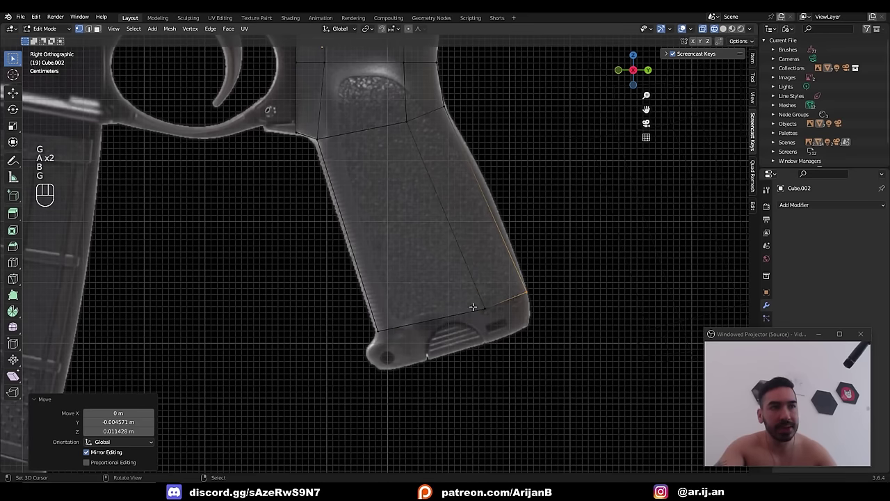
- Add a loop cut across the middle of the grip's long section
{"action": "key", "text": "a"}
{"action": "key", "text": "a"}
{"action": "scroll", "coordinate": [401, 298], "scroll_direction": "down", "scroll_amount": 2}
{"action": "key", "text": "ctrl+r"}
{"action": "left_click", "coordinate": [430, 281]}
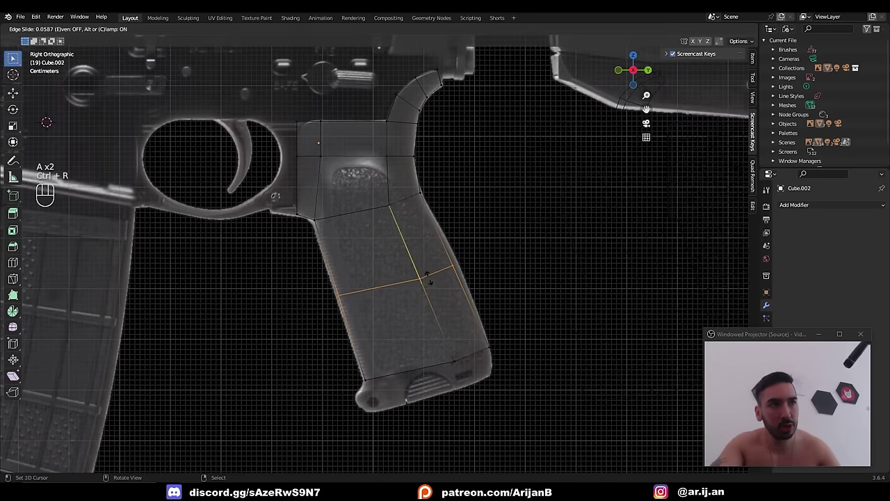
{"action": "left_click", "coordinate": [429, 281]}
- Move the rear vertices of the new middle loop outward onto the grip's curved back
{"action": "key", "text": "a"}
{"action": "key", "text": "a"}
{"action": "key", "text": "b"}
{"action": "left_click_drag", "start_coordinate": [443, 259], "coordinate": [464, 280]}
{"action": "key", "text": "g"}
{"action": "left_click", "coordinate": [471, 277]}
{"action": "scroll", "coordinate": [456, 261], "scroll_direction": "down", "scroll_amount": 1}
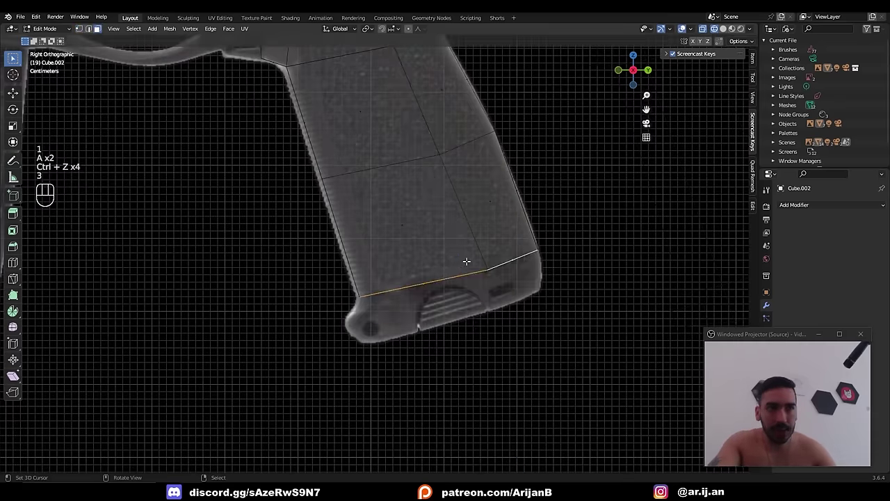
- Extrude the grip's bottom faces down to the base in the reference and move the front corner vertices onto its lower edge
{"action": "key", "text": "e"}
{"action": "left_click", "coordinate": [487, 298]}
{"action": "key", "text": "1"}
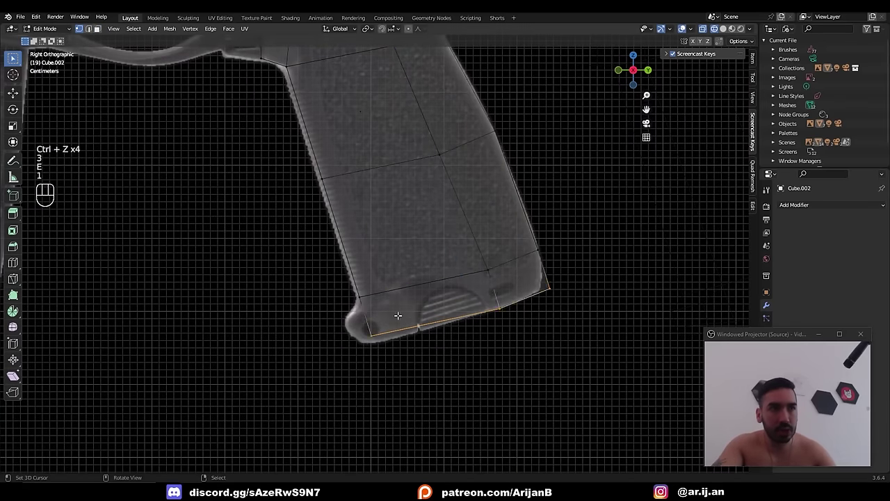
{"action": "key", "text": "a"}
{"action": "key", "text": "a"}
{"action": "key", "text": "b"}
{"action": "left_click_drag", "start_coordinate": [355, 321], "coordinate": [401, 351]}
{"action": "key", "text": "g"}
{"action": "left_click", "coordinate": [403, 359]}
- Adjust the base's rear corner vertices to fit the lower end of the reference grip
{"action": "key", "text": "a"}
{"action": "key", "text": "a"}
{"action": "key", "text": "b"}
{"action": "left_click_drag", "start_coordinate": [527, 276], "coordinate": [564, 302]}
{"action": "key", "text": "g"}
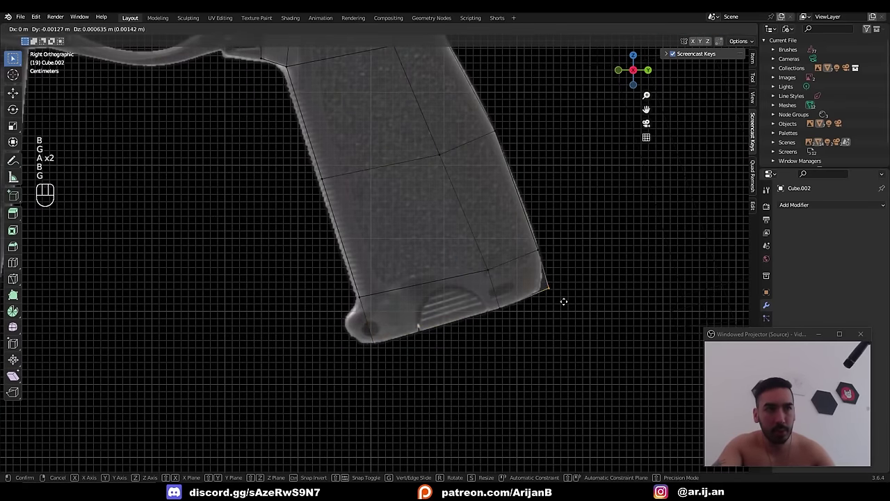
{"action": "left_click", "coordinate": [559, 301]}
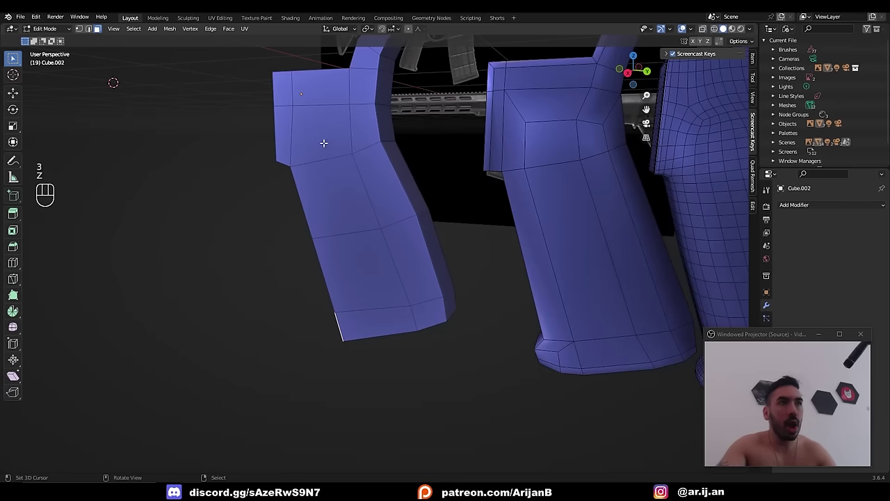
- Inset the grip's faces on both sides, together with the bottom faces between them, by about 0.031 m
{"action": "right_click", "coordinate": [324, 143]}
{"action": "right_click", "coordinate": [425, 312], "text": "ctrl+shift"}
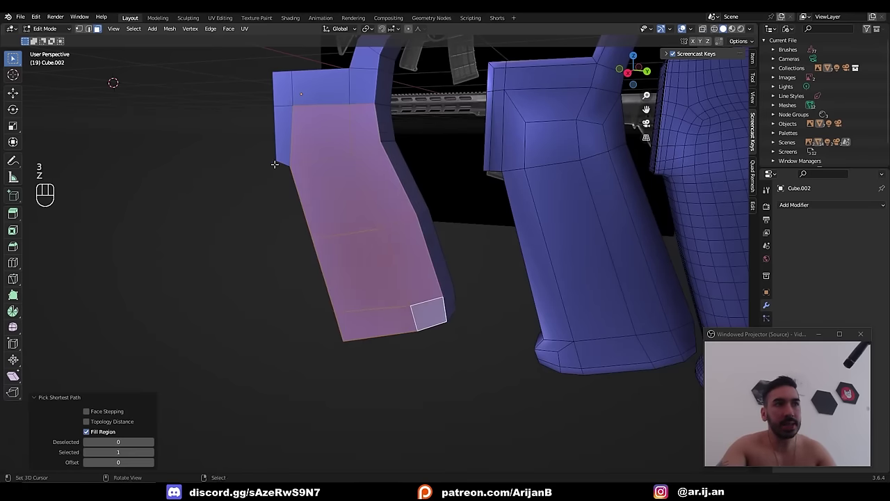
{"action": "middle_click_drag", "start_coordinate": [275, 164], "coordinate": [392, 127]}
{"action": "right_click", "coordinate": [390, 128], "text": "shift"}
{"action": "right_click", "coordinate": [379, 282], "text": "ctrl+shift"}
{"action": "key", "text": "z"}
{"action": "key", "text": "z"}
{"action": "middle_click_drag", "start_coordinate": [375, 286], "coordinate": [440, 312]}
{"action": "key", "text": "i"}
{"action": "left_click", "coordinate": [505, 372]}
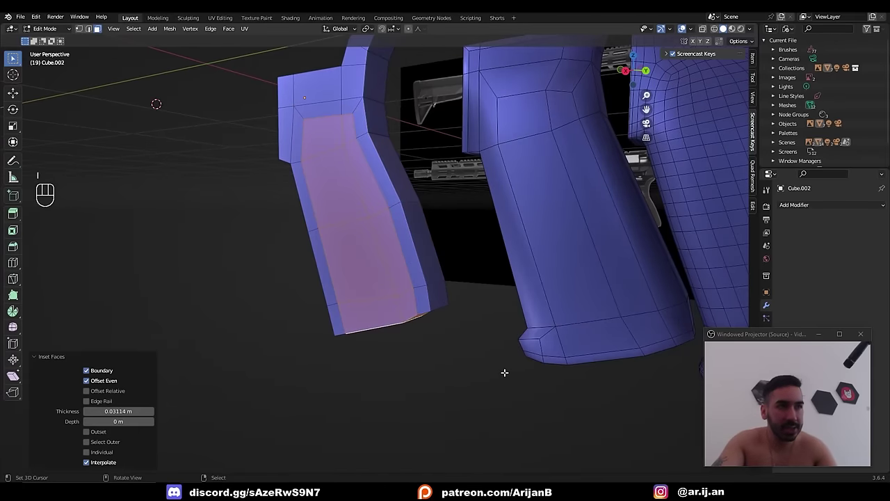
- Scale the inset faces along X by about 0.669, followed by a second X scale of about 1.58
{"action": "middle_click_drag", "start_coordinate": [346, 295], "coordinate": [449, 300]}
{"action": "key", "text": "s"}
{"action": "key", "text": "x"}
{"action": "left_click", "coordinate": [458, 286]}
{"action": "key", "text": "s"}
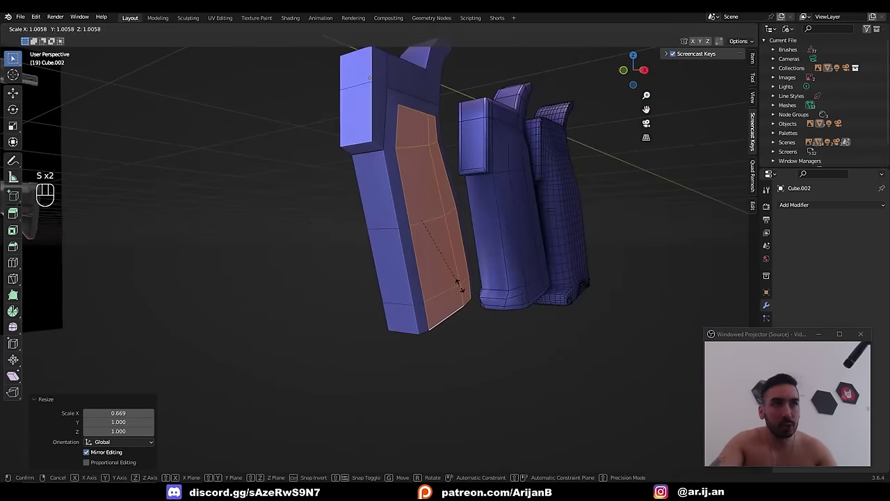
{"action": "key", "text": "x"}
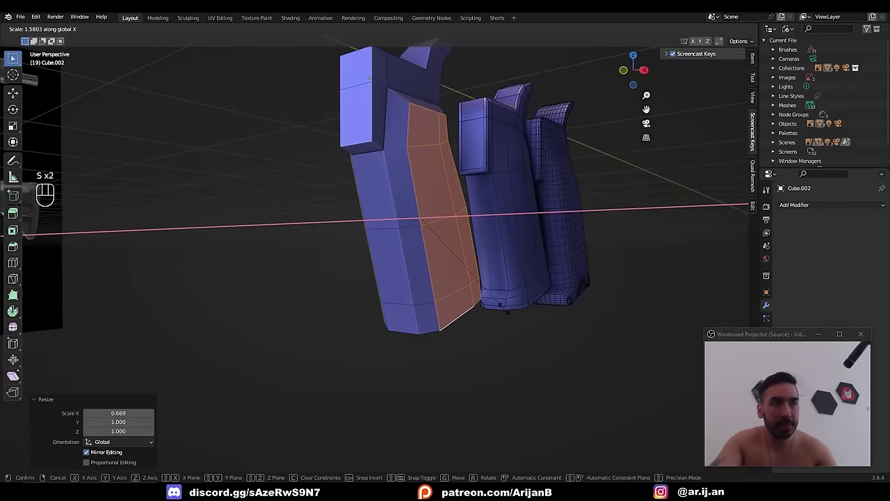
{"action": "left_click", "coordinate": [500, 311]}
- Connect the opposite corner vertices across the grip's bottom end with new edges
{"action": "middle_click_drag", "start_coordinate": [499, 311], "coordinate": [471, 314]}
{"action": "middle_click_drag", "start_coordinate": [403, 277], "coordinate": [428, 273]}
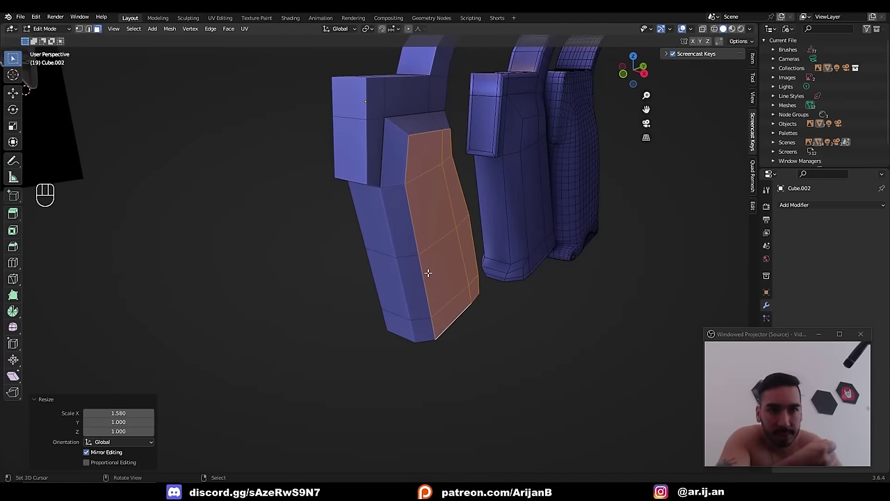
{"action": "key", "text": "1"}
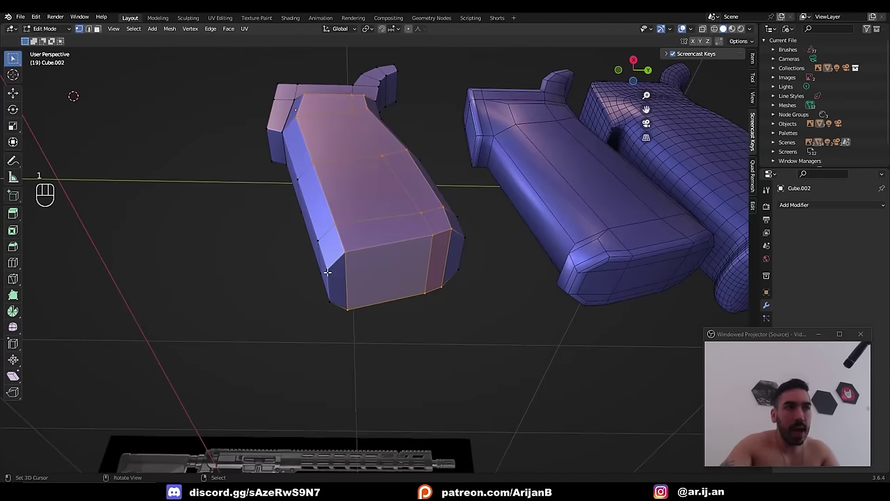
{"action": "right_click", "coordinate": [332, 270]}
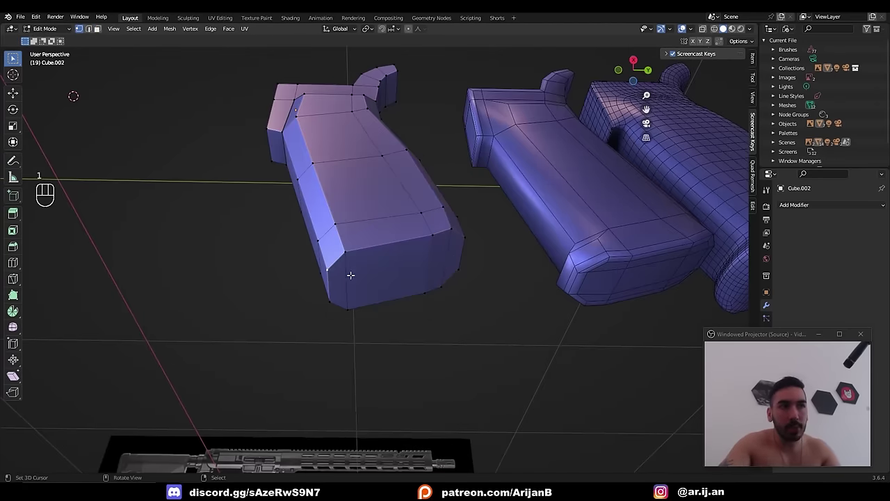
{"action": "right_click", "coordinate": [465, 240], "text": "shift"}
{"action": "middle_click_drag", "start_coordinate": [434, 264], "coordinate": [432, 259]}
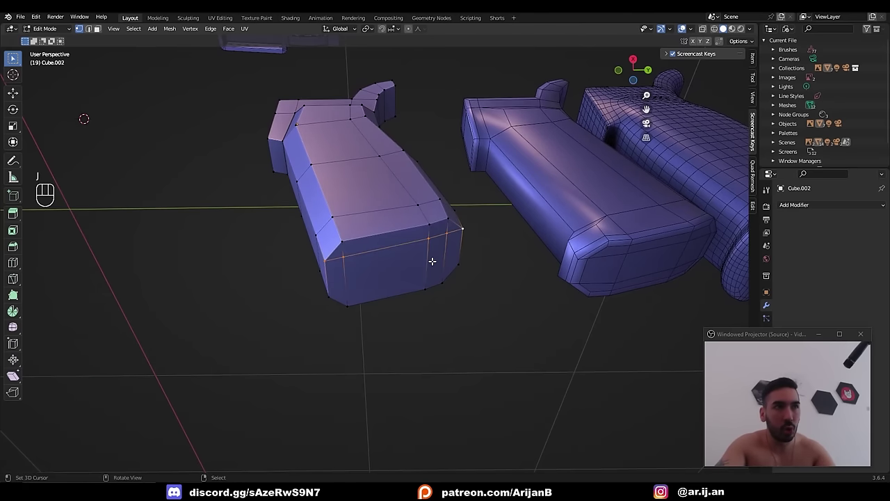
{"action": "right_click", "coordinate": [329, 296]}
{"action": "key", "text": "j"}
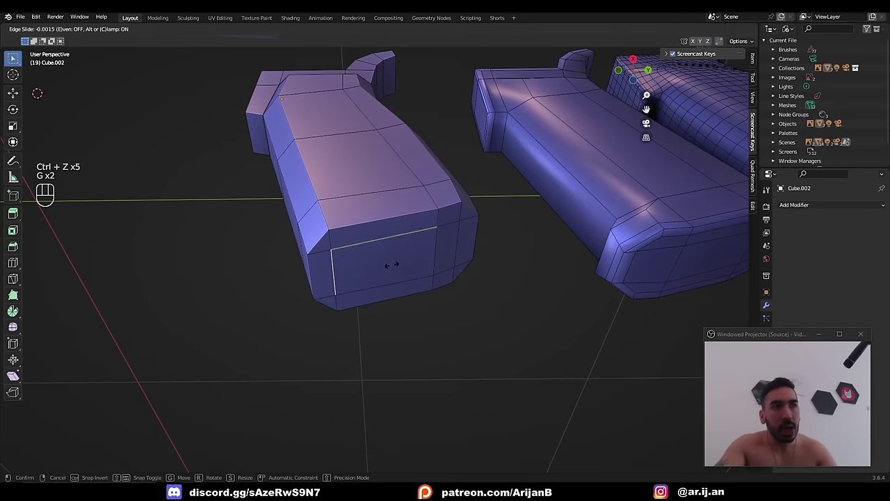
- Slide the surplus inner edges at both ends of the grip's bottom face onto the outer corners
{"action": "left_click", "coordinate": [413, 257]}
{"action": "right_click", "coordinate": [445, 243]}
{"action": "key", "text": "g"}
{"action": "key", "text": "g"}
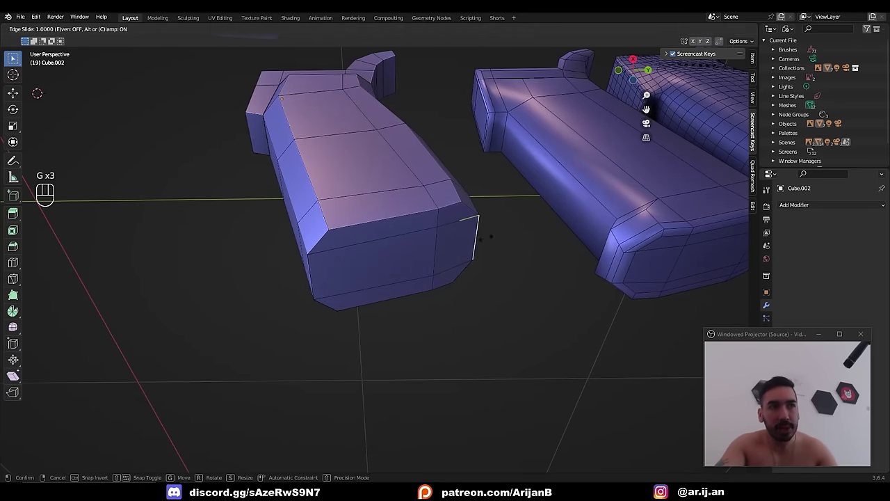
{"action": "left_click", "coordinate": [490, 235]}
- Merge the whole grip mesh's overlapping vertices by distance at 0.0001 m
{"action": "key", "text": "a"}
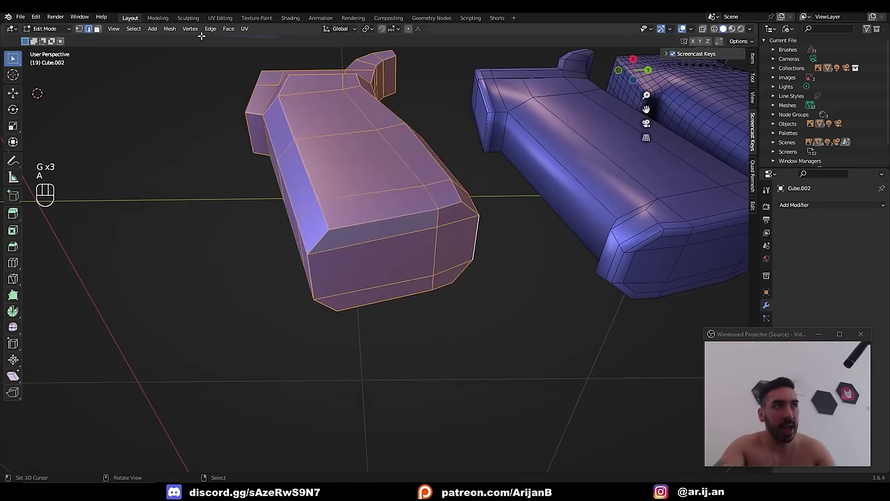
{"action": "left_click", "coordinate": [172, 31]}
{"action": "mouse_move", "coordinate": [230, 94]}
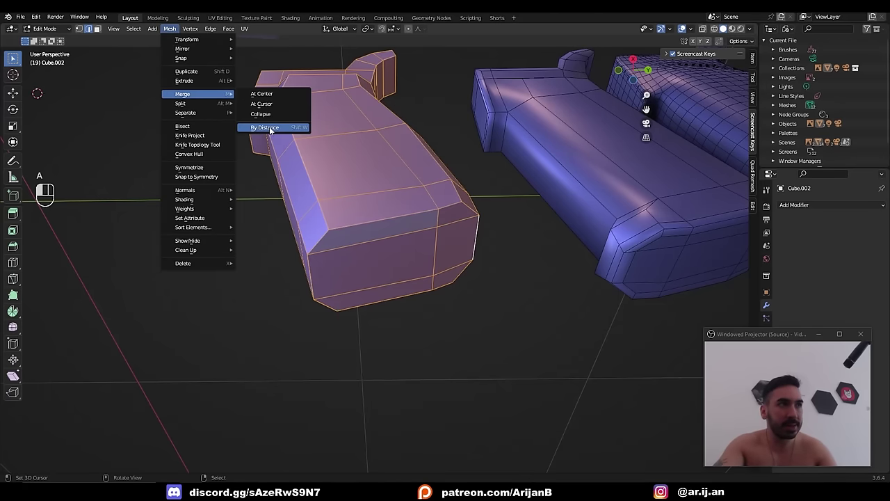
{"action": "left_click", "coordinate": [270, 130]}
{"action": "left_click", "coordinate": [171, 29]}
{"action": "mouse_move", "coordinate": [188, 94]}
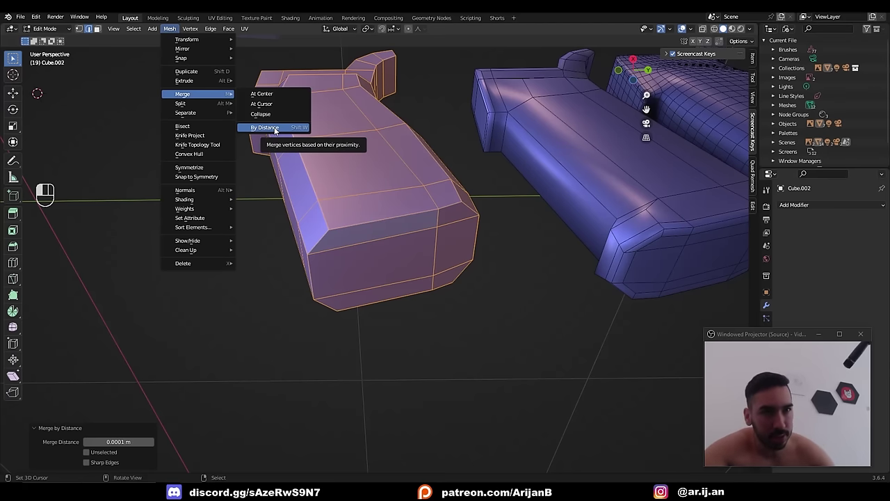
{"action": "left_click", "coordinate": [276, 128]}
- Extrude the grip's lowest front faces forward to form the lip shown in the side-view reference
{"action": "middle_click_drag", "start_coordinate": [359, 224], "coordinate": [377, 242]}
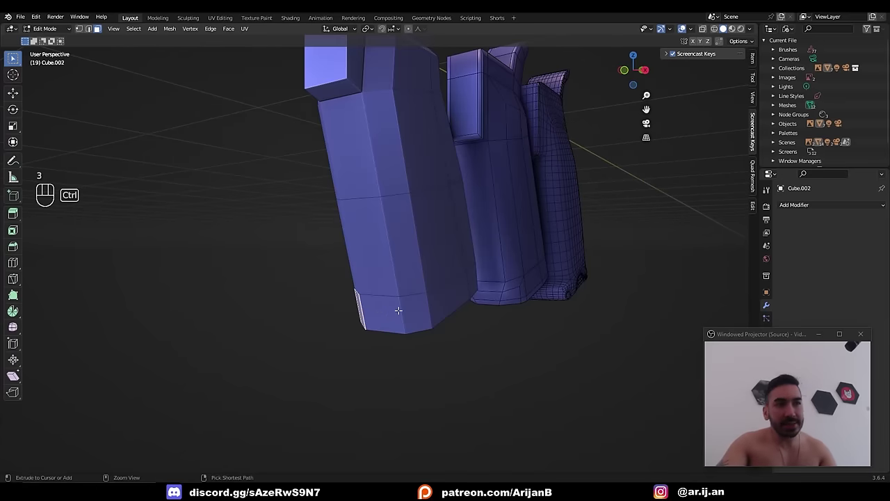
{"action": "left_click", "coordinate": [376, 307], "text": "ctrl"}
{"action": "key", "text": "ctrl+z"}
{"action": "key", "text": "KP_3"}
{"action": "key", "text": "z"}
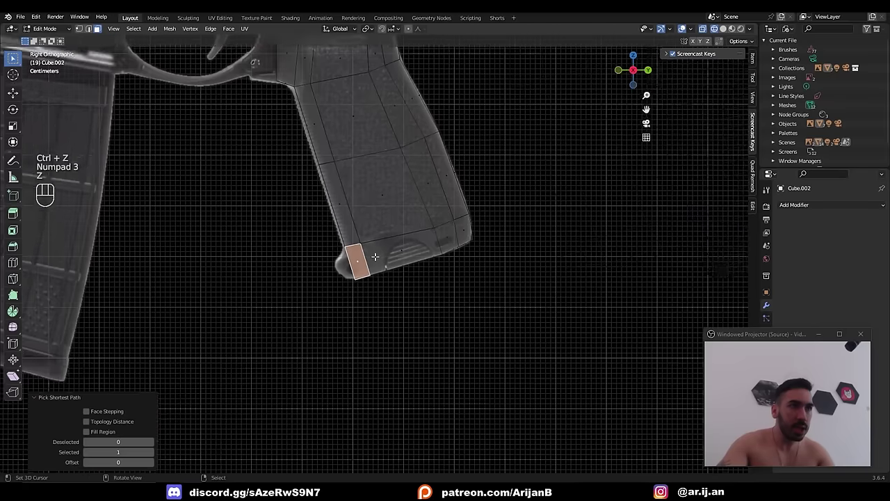
{"action": "key", "text": "e"}
{"action": "left_click", "coordinate": [355, 298]}
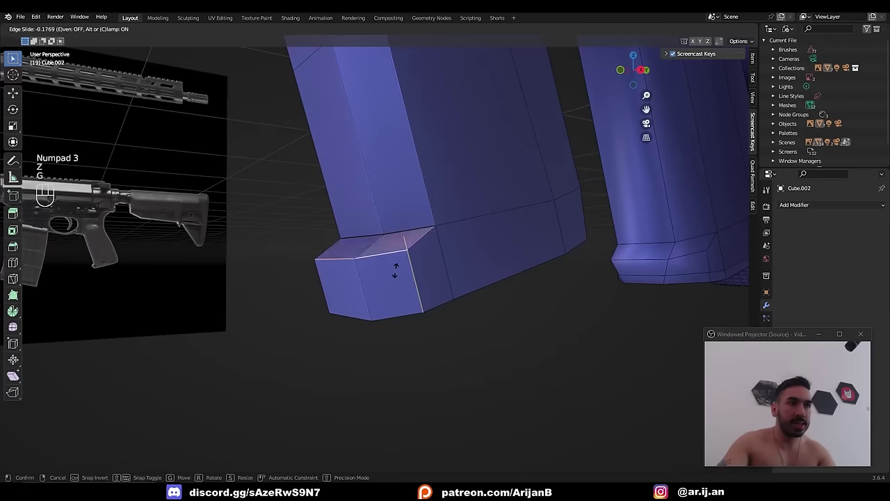
- Slide the lip's front edges toward the reference outline, the lower one by a factor of about 0.269, and save the file
{"action": "left_click", "coordinate": [412, 314], "text": "alt"}
{"action": "key", "text": "g"}
{"action": "key", "text": "g"}
{"action": "left_click", "coordinate": [402, 295]}
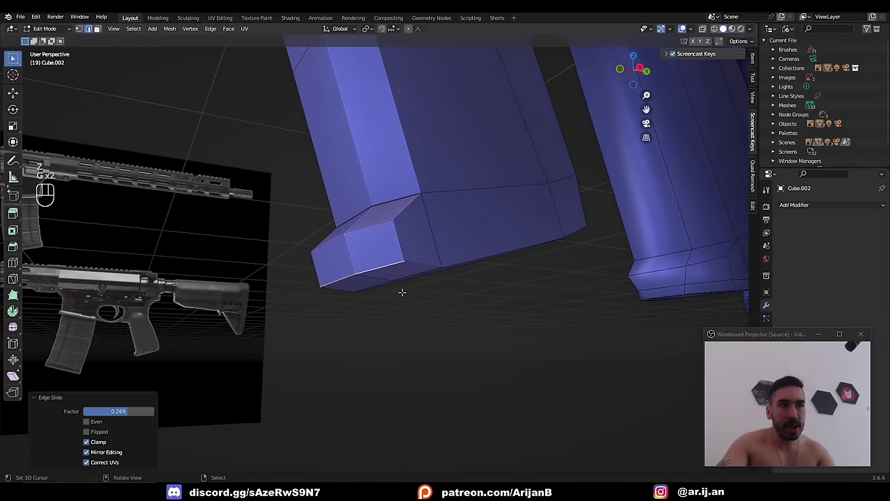
{"action": "key", "text": "KP_3"}
{"action": "key", "text": "z"}
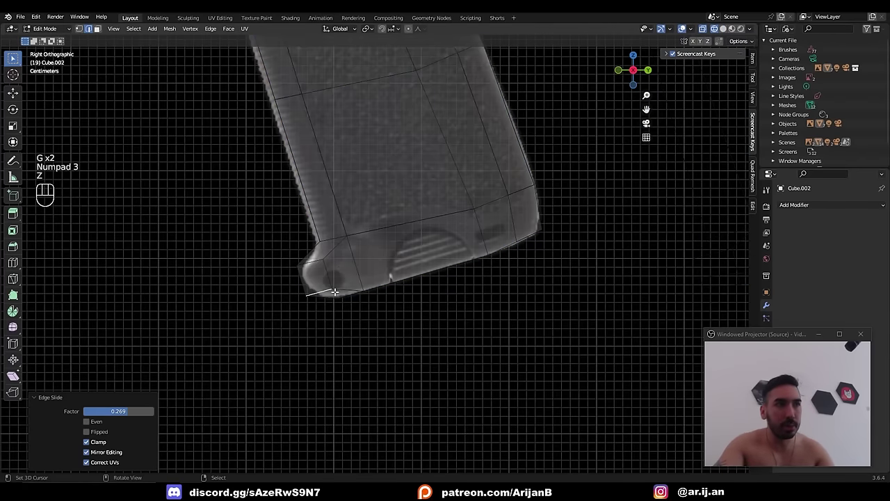
{"action": "key", "text": "ctrl+s"}
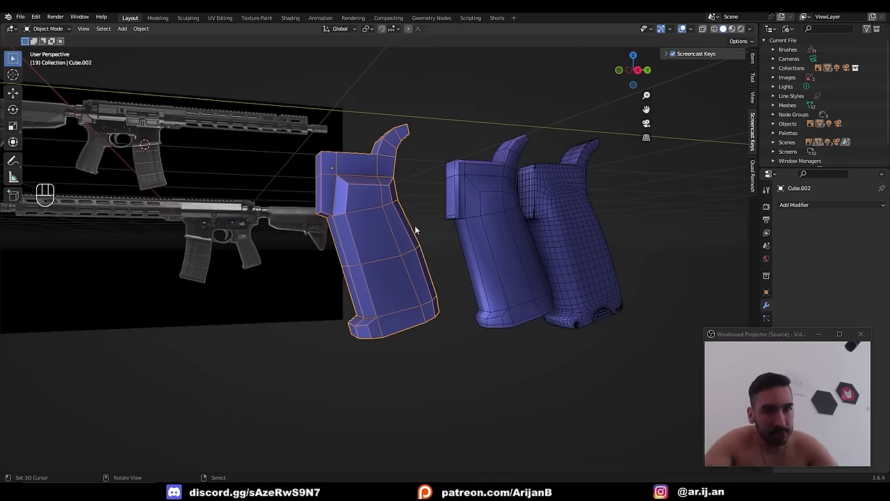
- Add a Subdivision Surface modifier with two levels to the grip
{"action": "key", "text": "ctrl+1"}
{"action": "middle_click_drag", "start_coordinate": [415, 226], "coordinate": [372, 254]}
{"action": "key", "text": "ctrl+2"}
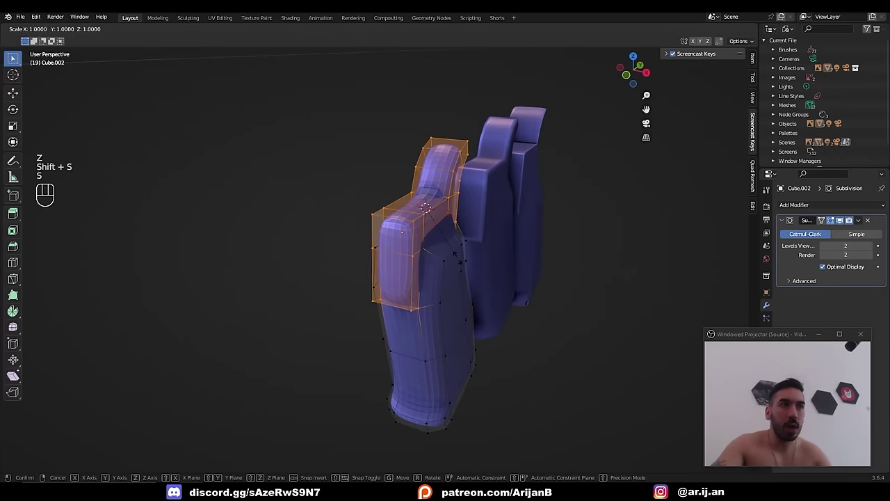
- Scale the grip's upper block and tang along X by about 1.22
{"action": "key", "text": "x"}
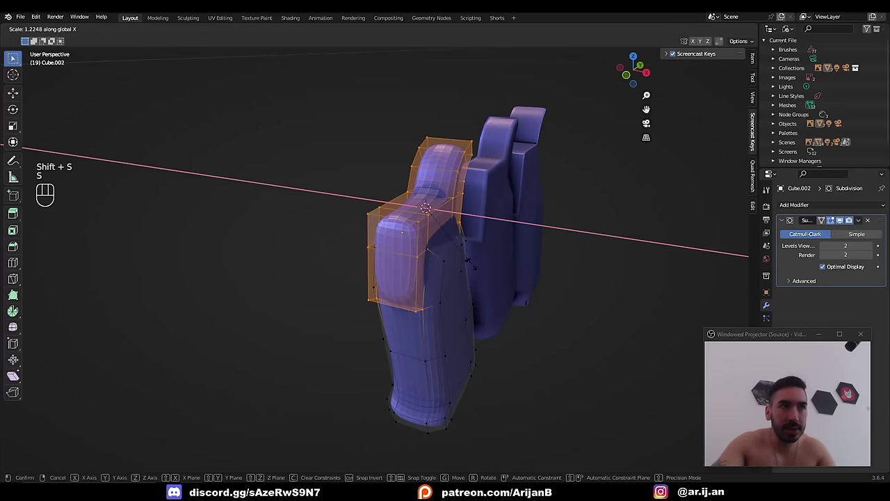
{"action": "left_click", "coordinate": [471, 264]}
{"action": "key", "text": "Tab"}
{"action": "middle_click_drag", "start_coordinate": [475, 261], "coordinate": [418, 221]}
- Bevel the outline edges of the upper block and tang by about 0.0081 m with 2 segments
{"action": "key", "text": "Tab"}
{"action": "key", "text": "2"}
{"action": "left_click", "coordinate": [495, 260], "text": "alt+shift"}
{"action": "left_click", "coordinate": [418, 219], "text": "alt+shift"}
{"action": "left_click", "coordinate": [447, 198], "text": "alt+shift"}
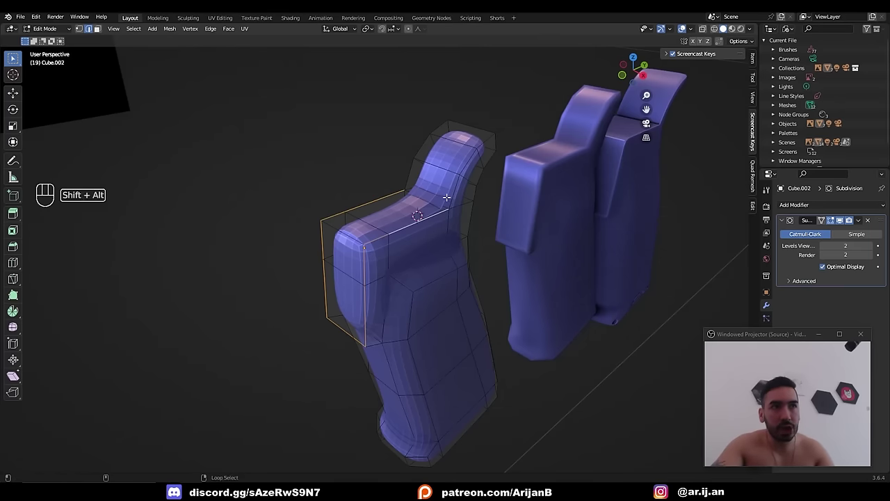
{"action": "left_click", "coordinate": [468, 125], "text": "alt+shift"}
{"action": "key", "text": "z"}
{"action": "key", "text": "z"}
{"action": "middle_click_drag", "start_coordinate": [347, 294], "coordinate": [408, 284]}
{"action": "key", "text": "ctrl+b"}
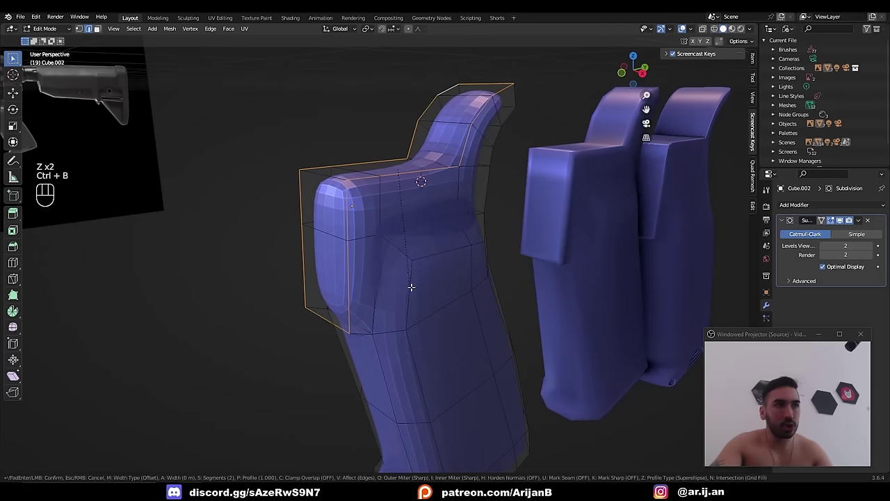
{"action": "left_click", "coordinate": [456, 322]}
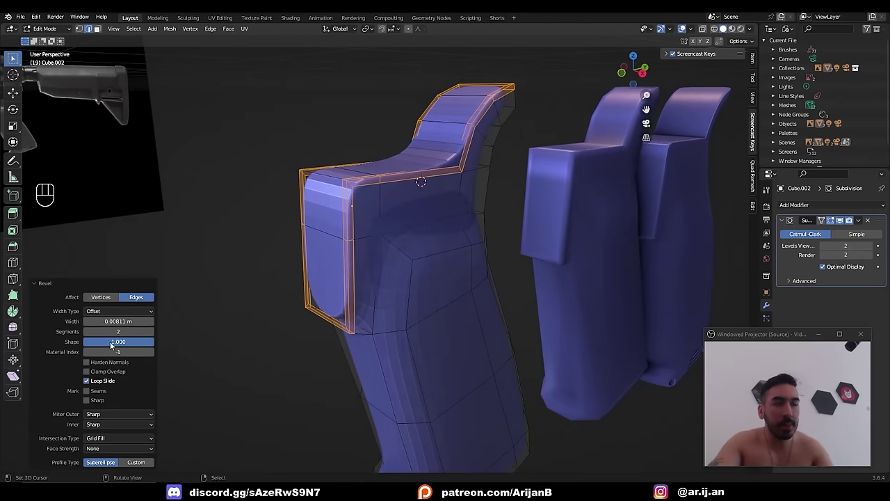
- Add supporting loop cuts near the front of the upper block and near the base of the tang
{"action": "key", "text": "z"}
{"action": "key", "text": "2"}
{"action": "key", "text": "g"}
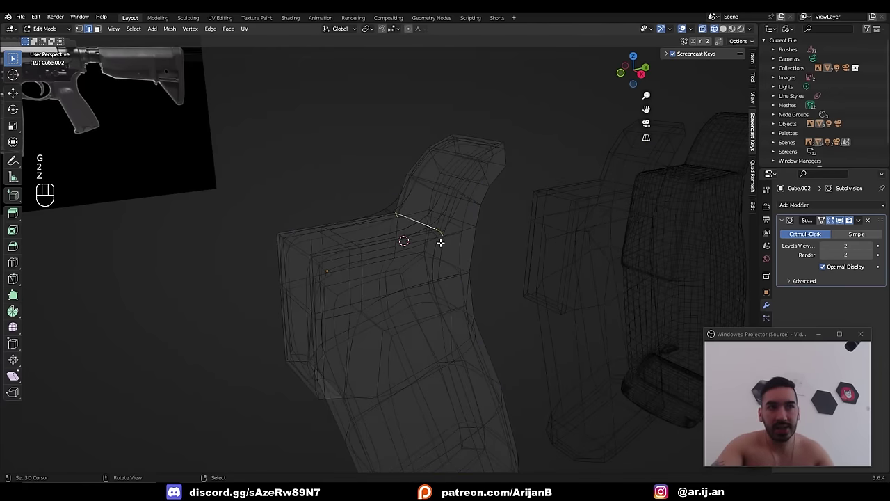
{"action": "key", "text": "z"}
{"action": "mouse_move", "coordinate": [420, 218]}
{"action": "middle_mouse_down"}
{"action": "mouse_move", "coordinate": [342, 204]}
{"action": "mouse_move", "coordinate": [320, 215]}
{"action": "mouse_move", "coordinate": [392, 224]}
{"action": "mouse_move", "coordinate": [408, 195]}
{"action": "middle_mouse_up"}
{"action": "scroll", "coordinate": [378, 204], "scroll_direction": "down", "scroll_amount": 2}
{"action": "scroll", "coordinate": [317, 216], "scroll_direction": "up", "scroll_amount": 1}
{"action": "key", "text": "ctrl+r"}
{"action": "left_click", "coordinate": [317, 216]}
{"action": "left_click", "coordinate": [332, 217]}
{"action": "key", "text": "ctrl+r"}
{"action": "left_click", "coordinate": [406, 185]}
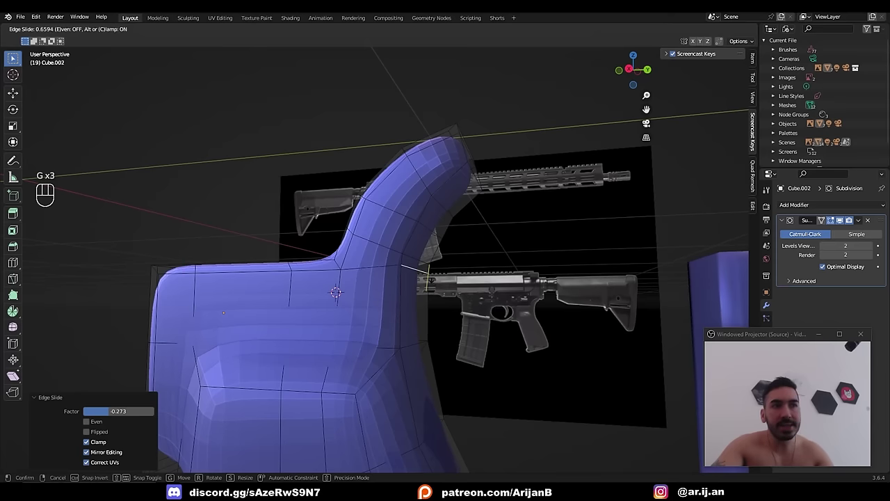
- Slide the crosswise edges behind the tang's base along the surface to smooth the rear curve
{"action": "left_click", "coordinate": [429, 278]}
{"action": "left_click", "coordinate": [425, 240]}
{"action": "key", "text": "g"}
{"action": "key", "text": "g"}
{"action": "left_click", "coordinate": [426, 254]}
- Apply smooth shading to the grip in Object Mode
{"action": "key", "text": "Tab"}
{"action": "middle_click_drag", "start_coordinate": [426, 277], "coordinate": [187, 99]}
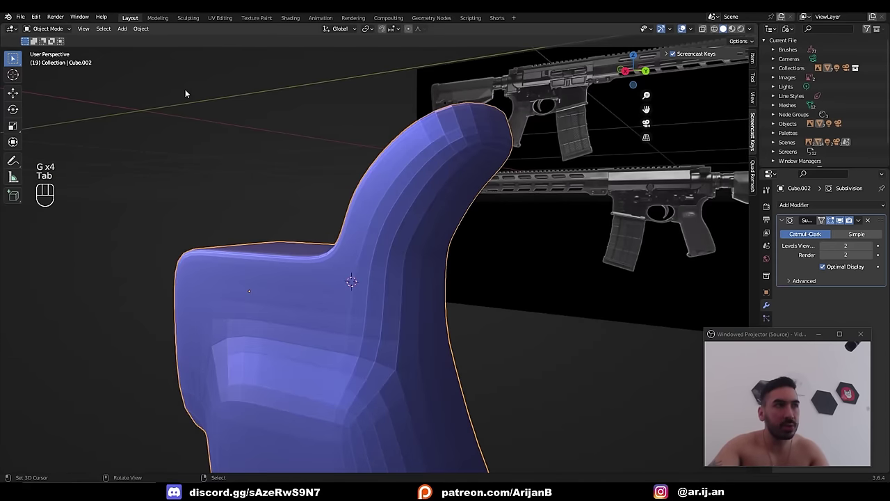
{"action": "left_click", "coordinate": [141, 29]}
{"action": "left_click", "coordinate": [167, 235]}
{"action": "middle_click_drag", "start_coordinate": [167, 235], "coordinate": [323, 186]}
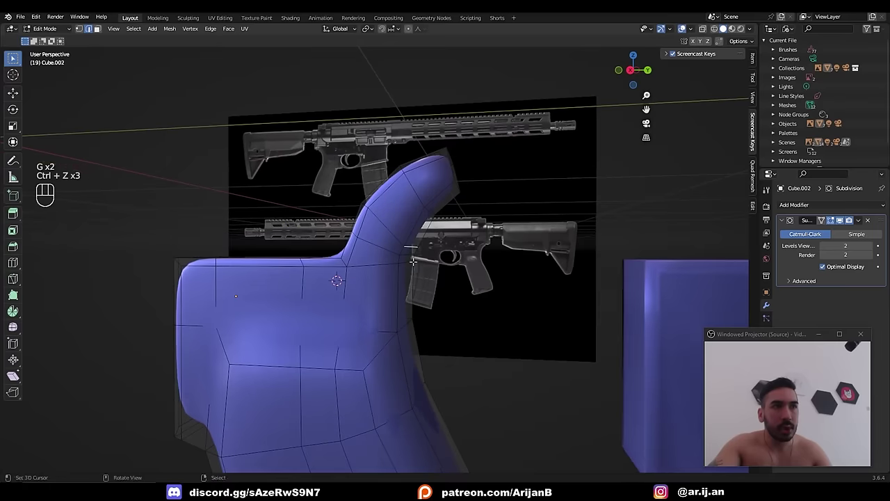
- Readjust the crosswise edge on the rear of the tang's base with an edge slide
{"action": "key", "text": "g"}
{"action": "key", "text": "g"}
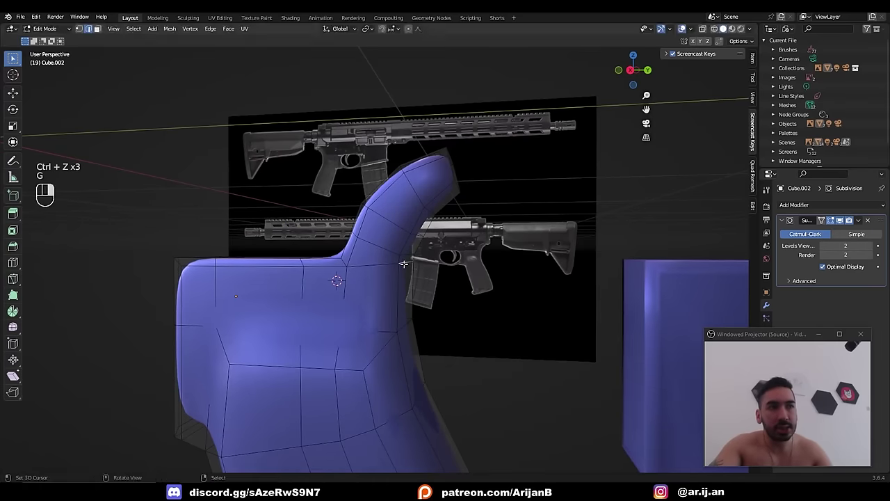
{"action": "left_click", "coordinate": [408, 257]}
{"action": "middle_click_drag", "start_coordinate": [420, 237], "coordinate": [437, 237]}
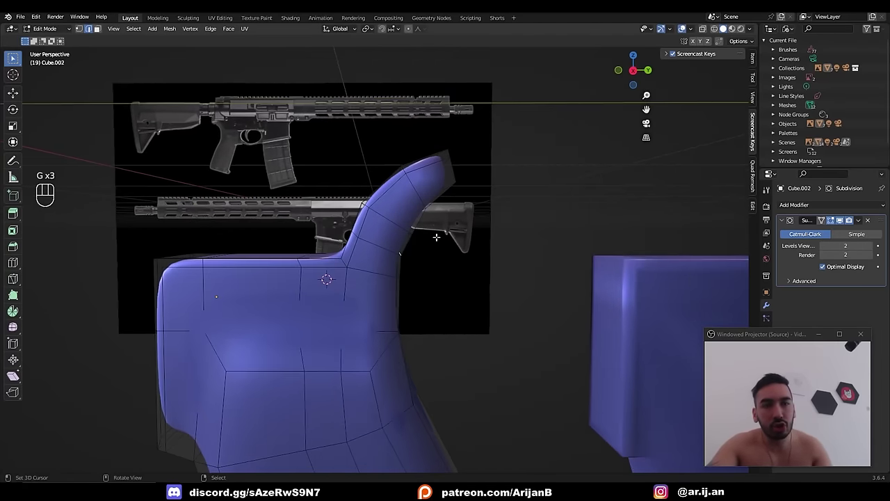
- Select the edge chains along both sides of the tang's concave rear curve
{"action": "right_click", "coordinate": [432, 197]}
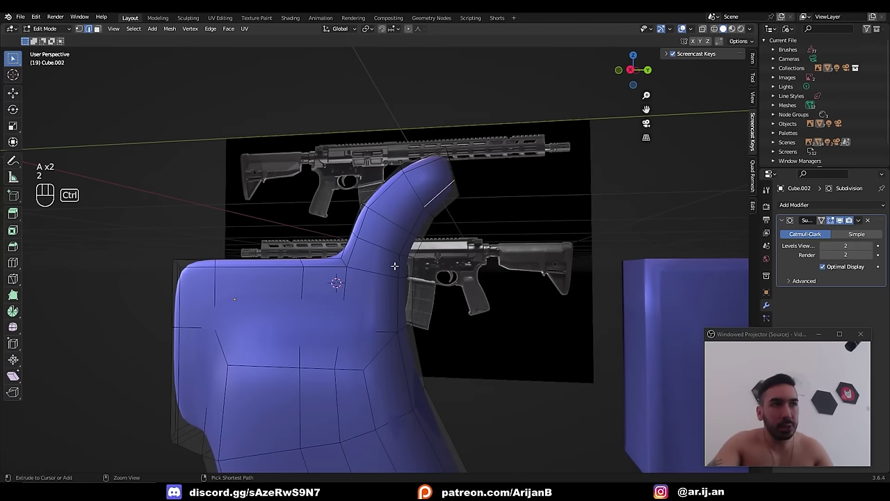
{"action": "right_click", "coordinate": [396, 292], "text": "ctrl"}
{"action": "right_click", "coordinate": [411, 287], "text": "shift"}
{"action": "left_click", "coordinate": [450, 204], "text": "ctrl"}
- Enable the LoopTools add-on in the preferences
{"action": "left_click", "coordinate": [35, 17]}
{"action": "left_click", "coordinate": [56, 147]}
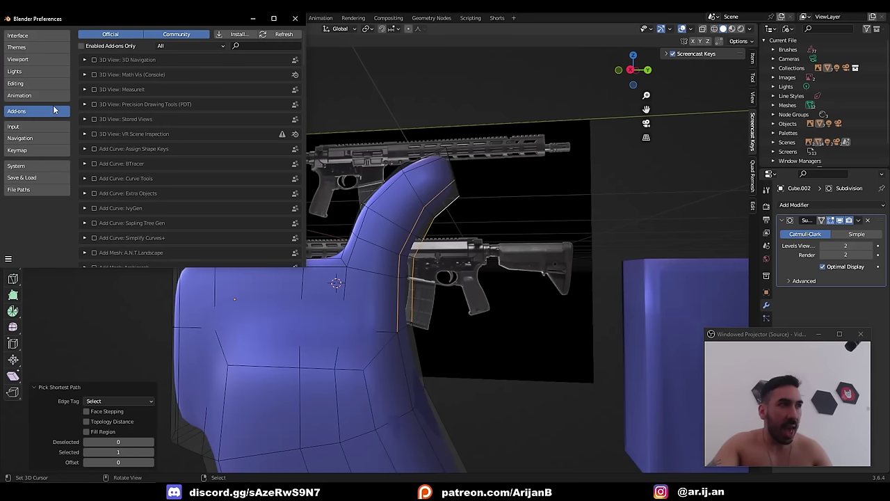
{"action": "left_click", "coordinate": [252, 47]}
{"action": "type", "text": "loop"}
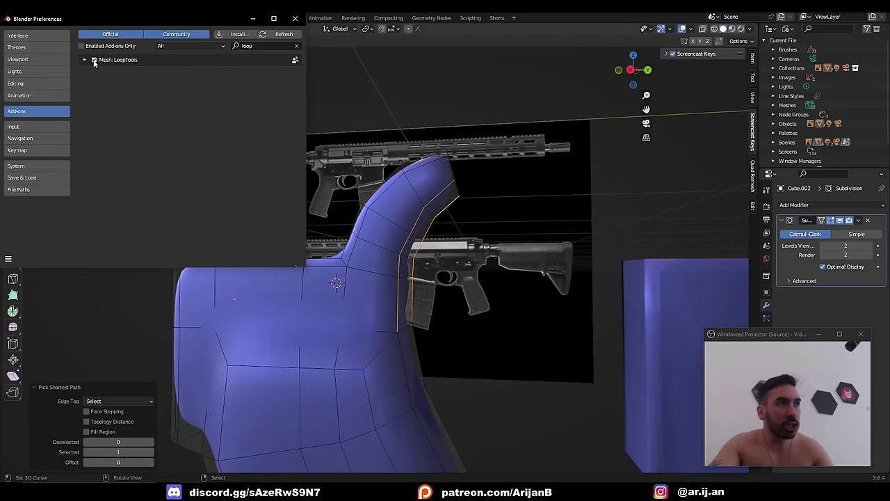
{"action": "left_click", "coordinate": [295, 18]}
- Apply LoopTools Space and Relax to the selected edge chains on the tang's rear curve
{"action": "key", "text": "w"}
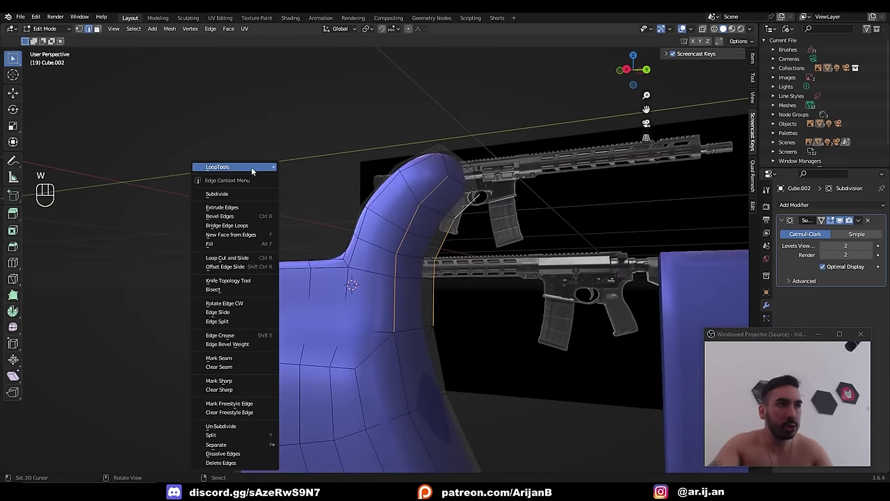
{"action": "mouse_move", "coordinate": [252, 167]}
{"action": "left_click", "coordinate": [308, 232]}
{"action": "key", "text": "w"}
{"action": "mouse_move", "coordinate": [272, 153]}
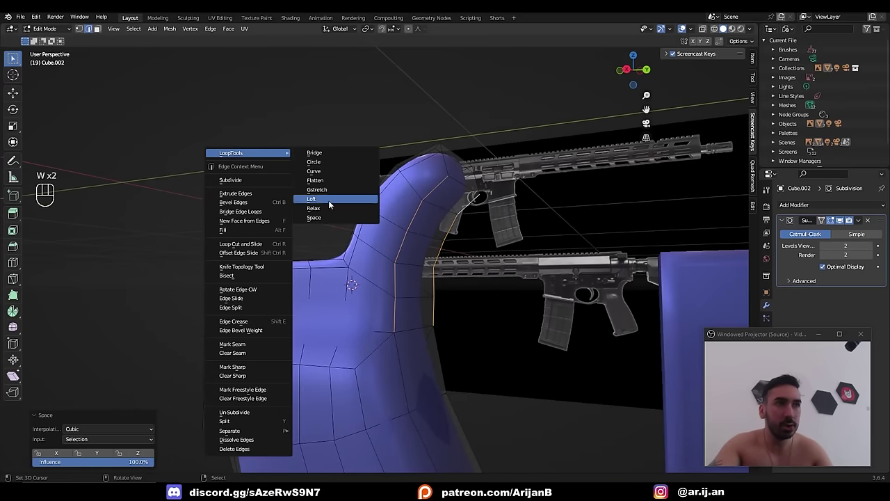
{"action": "left_click", "coordinate": [328, 209]}
{"action": "middle_click_drag", "start_coordinate": [326, 214], "coordinate": [328, 237]}
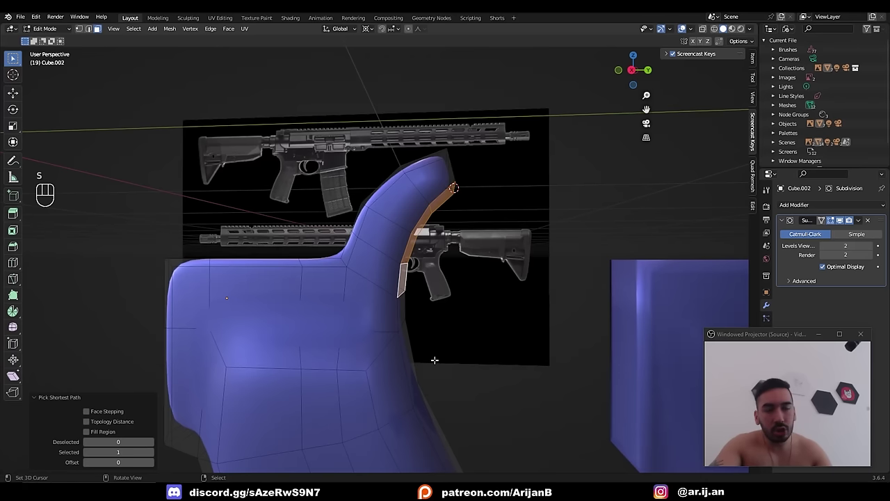
- Scale the faces along the tang's rear curve along Z by about 0.861
{"action": "key", "text": "s"}
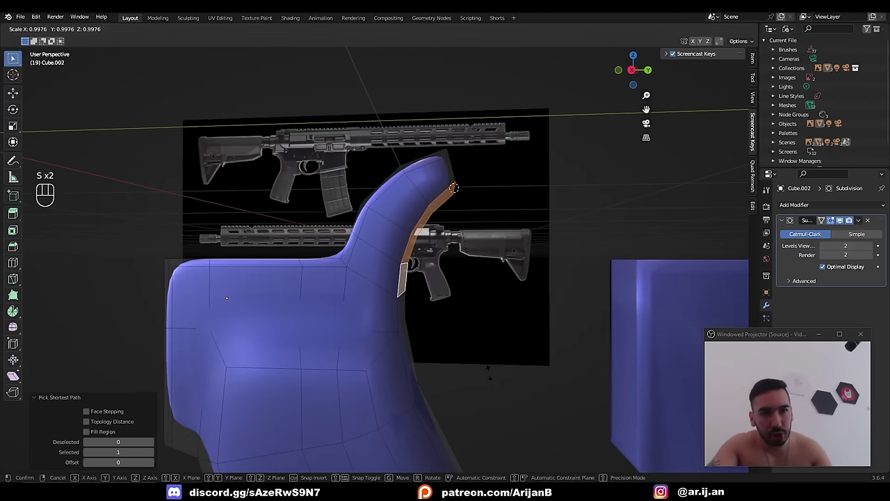
{"action": "key", "text": "z"}
{"action": "left_click", "coordinate": [462, 350]}
{"action": "middle_click_drag", "start_coordinate": [423, 203], "coordinate": [410, 204]}
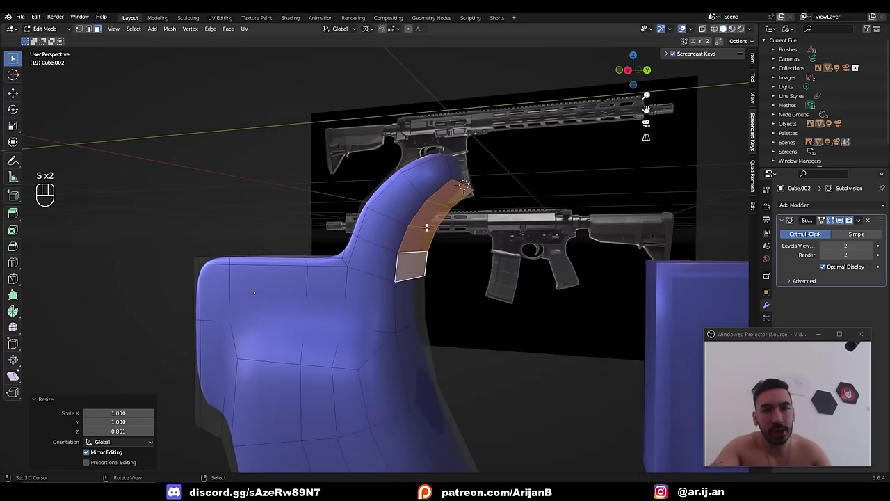
- Edge-slide the vertices at the inner corner where the tang meets the grip's top face
{"action": "key", "text": "g"}
{"action": "key", "text": "g"}
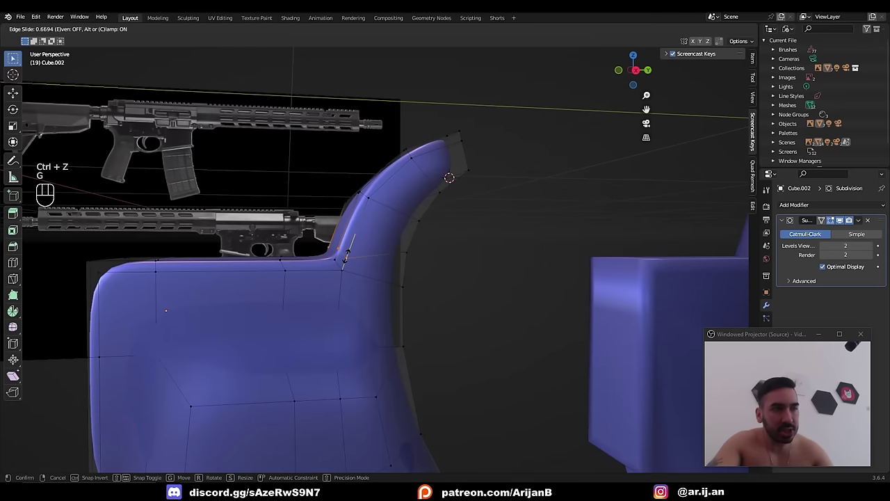
{"action": "left_click", "coordinate": [345, 256]}
{"action": "mouse_move", "coordinate": [345, 256]}
{"action": "middle_mouse_down"}
{"action": "mouse_move", "coordinate": [328, 265]}
{"action": "mouse_move", "coordinate": [333, 238]}
{"action": "mouse_move", "coordinate": [325, 237]}
{"action": "middle_mouse_up"}
{"action": "key", "text": "shift+z"}
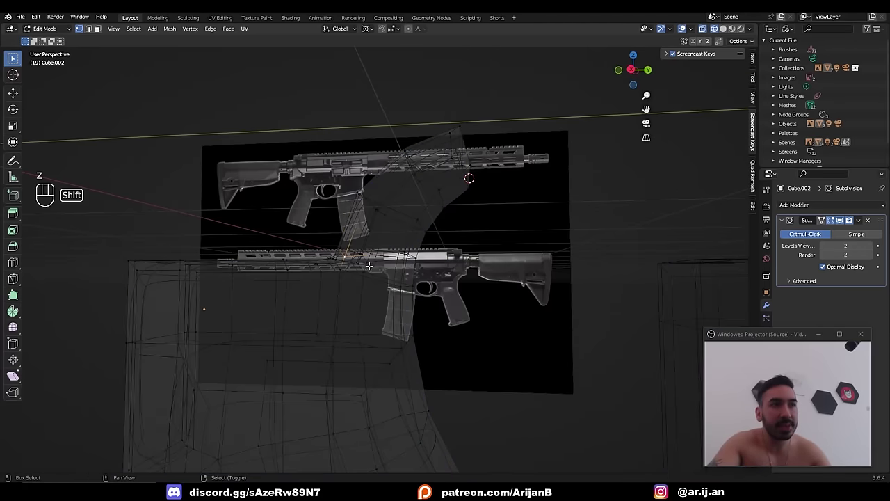
{"action": "key", "text": "shift+z"}
{"action": "key", "text": "g"}
{"action": "key", "text": "g"}
{"action": "left_click", "coordinate": [394, 256]}
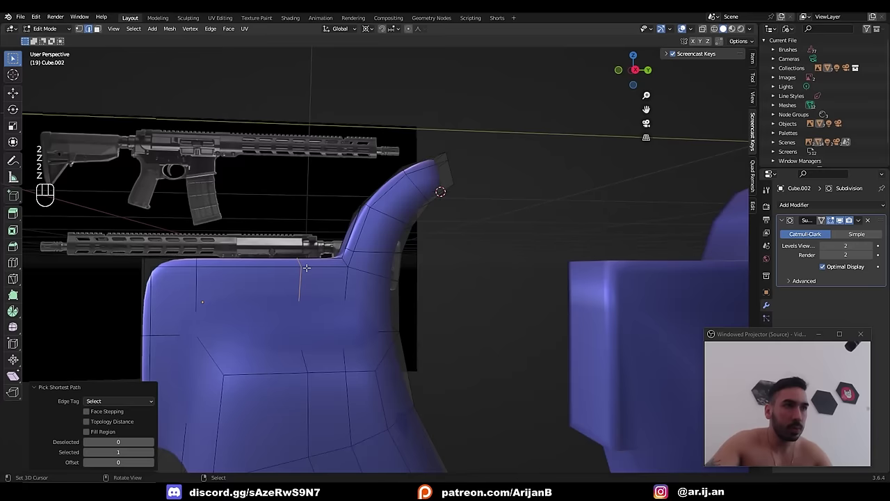
- Edge-slide the crosswise edges on the grip's top towards the tang corner and fine-tune their top vertices
{"action": "middle_click_drag", "start_coordinate": [301, 263], "coordinate": [341, 247]}
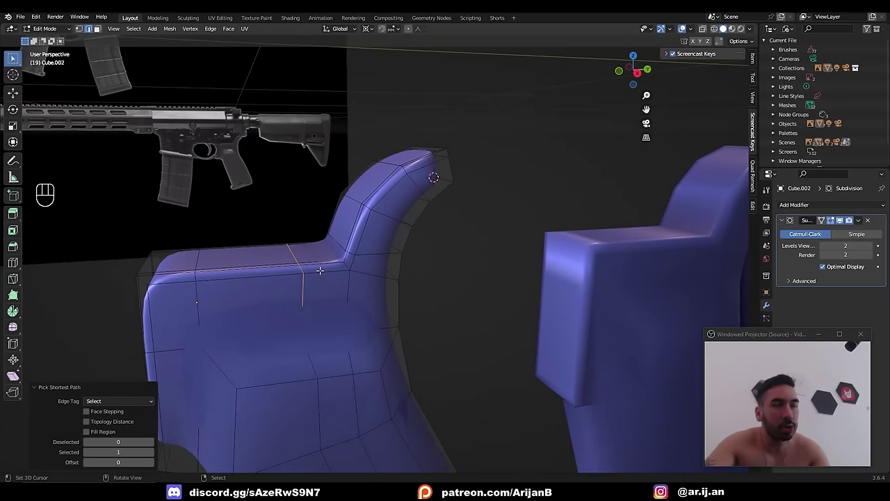
{"action": "key", "text": "g"}
{"action": "key", "text": "g"}
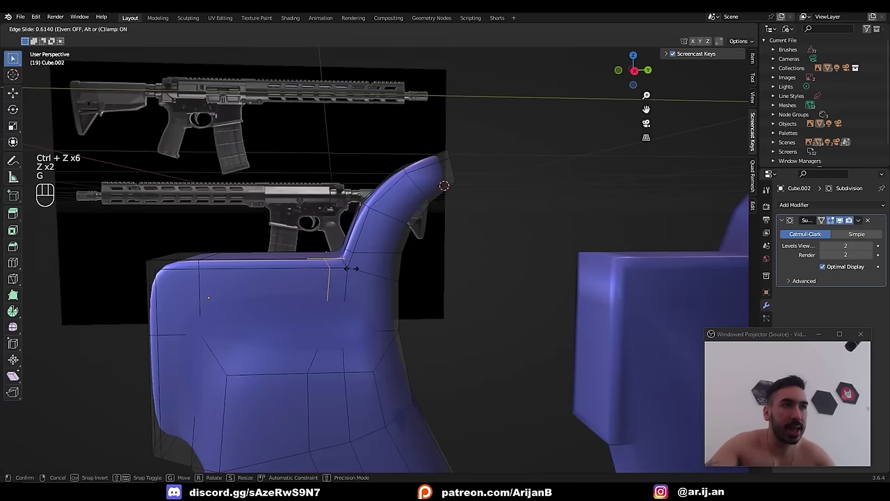
{"action": "left_click", "coordinate": [352, 269]}
{"action": "key", "text": "1"}
{"action": "key", "text": "z"}
{"action": "left_click", "coordinate": [327, 260]}
{"action": "left_click", "coordinate": [327, 252], "text": "ctrl"}
{"action": "key", "text": "z"}
{"action": "key", "text": "g"}
{"action": "key", "text": "g"}
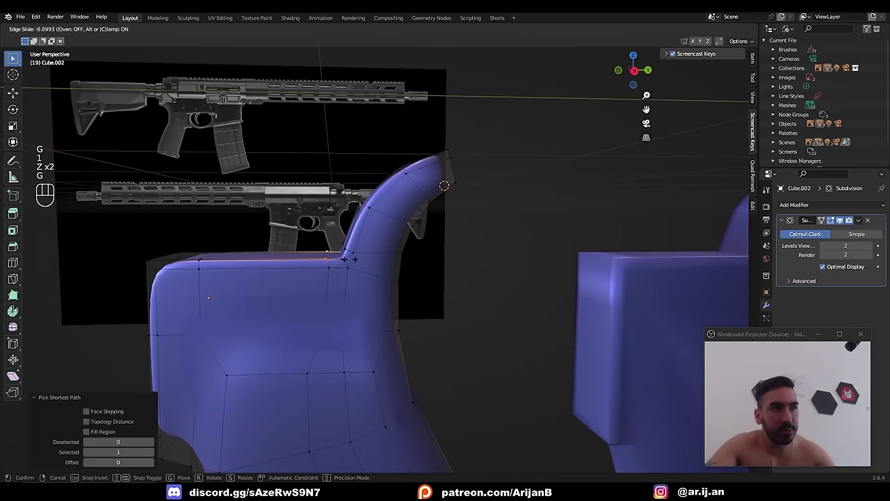
{"action": "left_click", "coordinate": [348, 258]}
{"action": "key", "text": "Tab"}
- In right view, move the rear upper corner vertices of the textured side panel down to follow the reference
{"action": "middle_click_drag", "start_coordinate": [348, 258], "coordinate": [375, 282]}
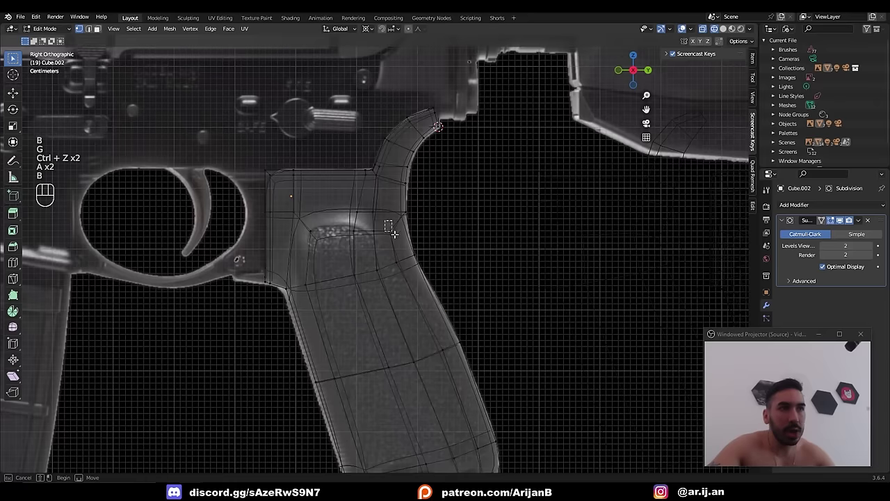
{"action": "key", "text": "g"}
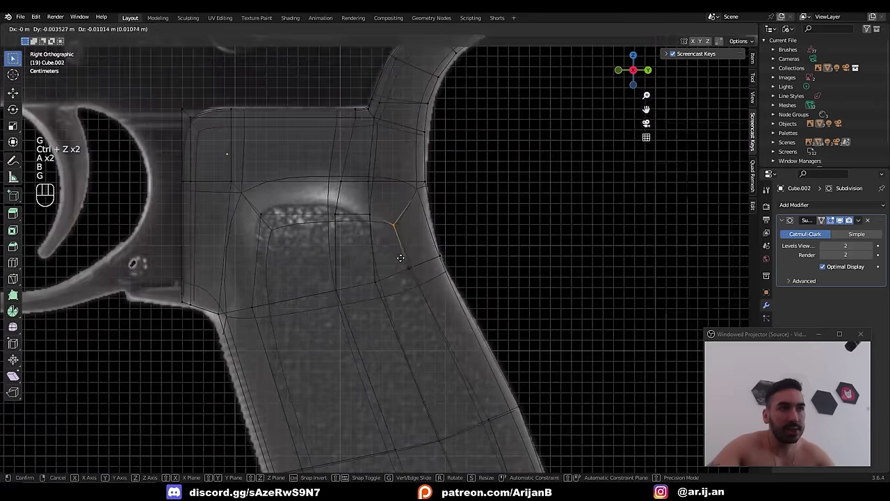
{"action": "left_click", "coordinate": [394, 269]}
{"action": "key", "text": "a"}
{"action": "key", "text": "a"}
- Move the middle vertices of the side panel's upper edge onto the curved outline in the reference
{"action": "key", "text": "b"}
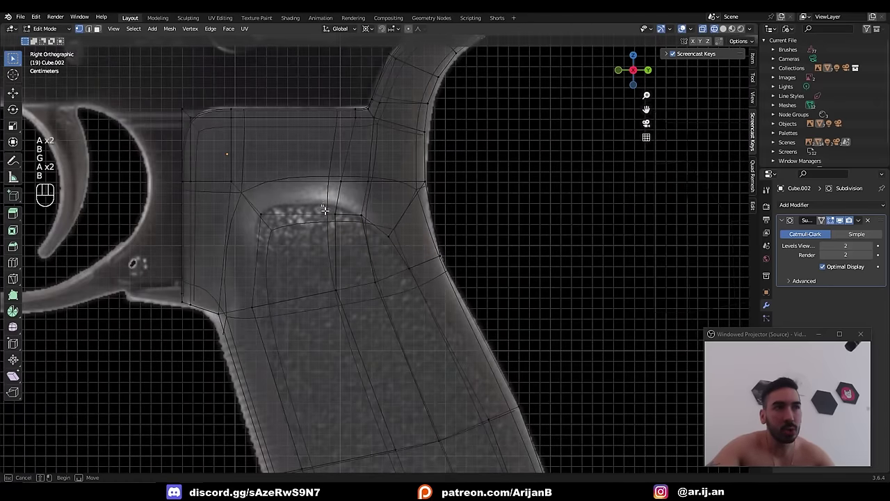
{"action": "left_click_drag", "start_coordinate": [325, 210], "coordinate": [347, 235]}
{"action": "key", "text": "g"}
{"action": "left_click", "coordinate": [325, 223]}
{"action": "scroll", "coordinate": [325, 223], "scroll_direction": "down", "scroll_amount": 1}
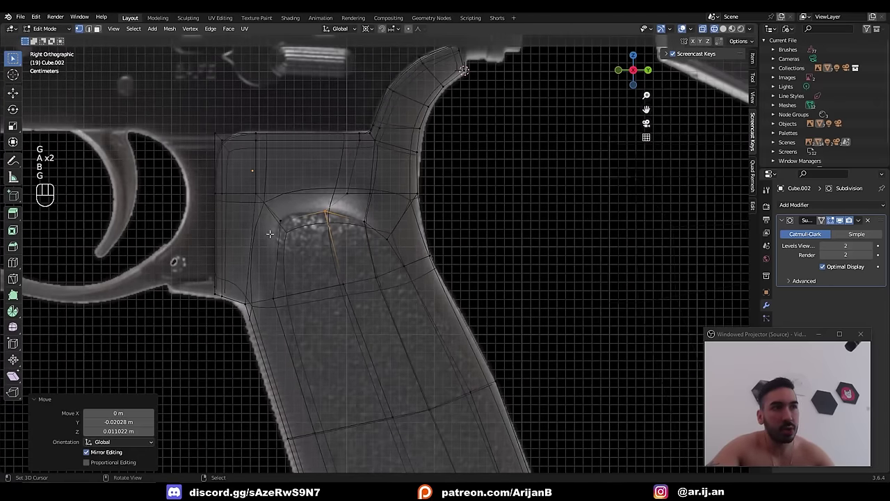
{"action": "scroll", "coordinate": [402, 270], "scroll_direction": "down", "scroll_amount": 1}
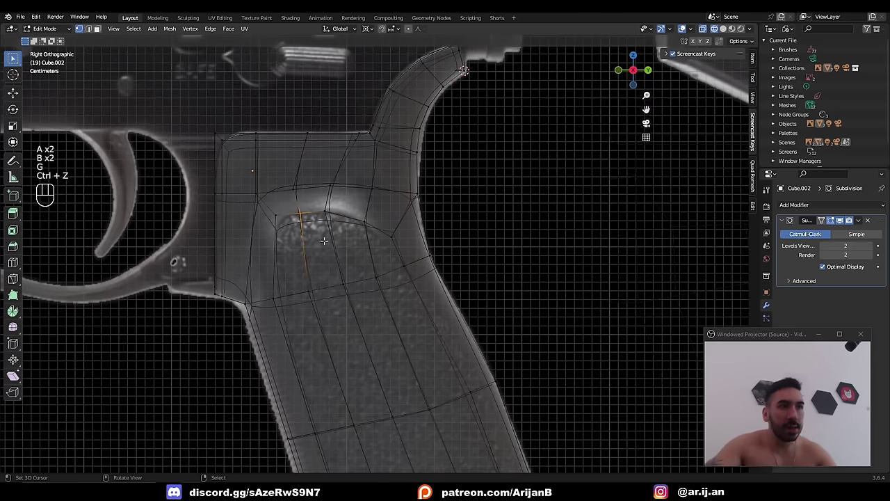
{"action": "key", "text": "g"}
{"action": "left_click", "coordinate": [326, 228]}
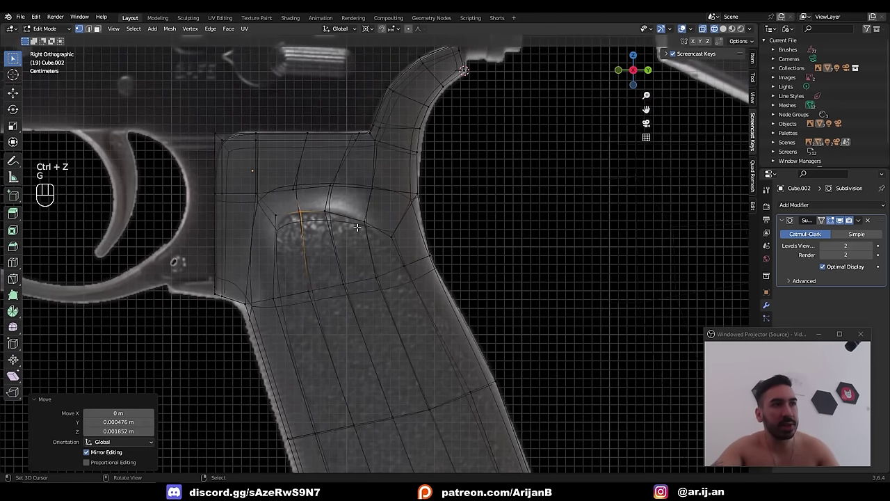
- Select the whole side panel face region and compare its outline with the reference in right view
{"action": "key", "text": "z"}
{"action": "scroll", "coordinate": [352, 232], "scroll_direction": "down", "scroll_amount": 3}
{"action": "key", "text": "3"}
{"action": "right_click", "coordinate": [330, 240]}
{"action": "right_click", "coordinate": [458, 437], "text": "ctrl+shift"}
{"action": "middle_click_drag", "start_coordinate": [316, 255], "coordinate": [337, 268]}
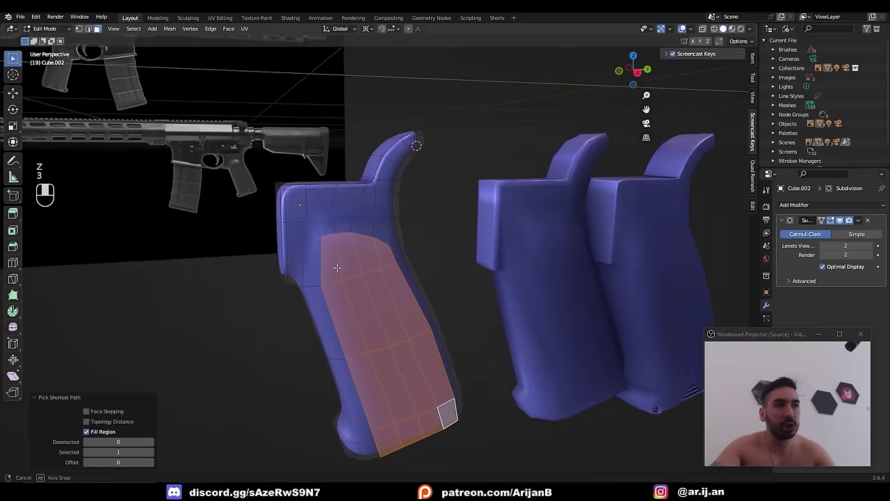
{"action": "key", "text": "KP_3"}
{"action": "key", "text": "shift+z"}
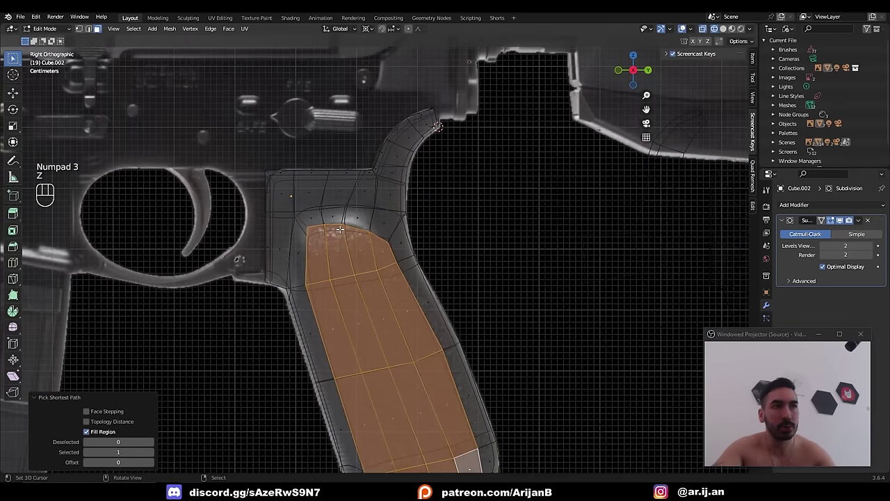
{"action": "scroll", "coordinate": [365, 258], "scroll_direction": "down", "scroll_amount": 2}
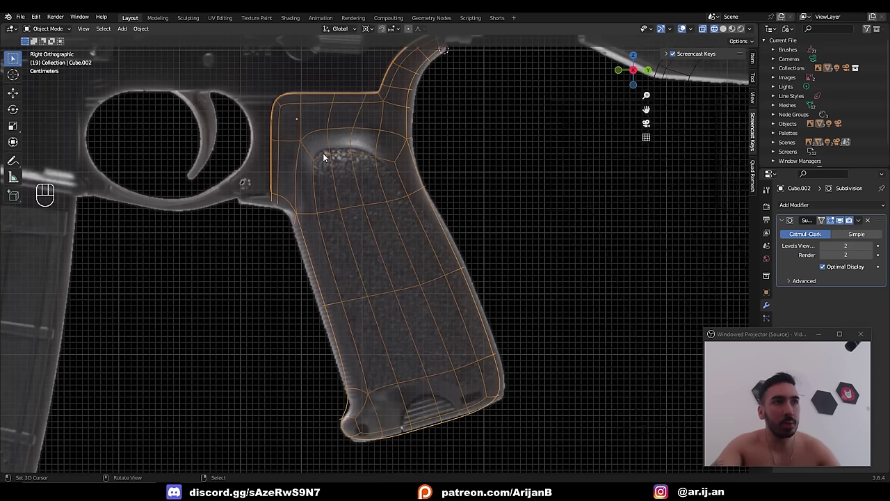
{"action": "key", "text": "g"}
{"action": "right_click", "coordinate": [348, 155]}
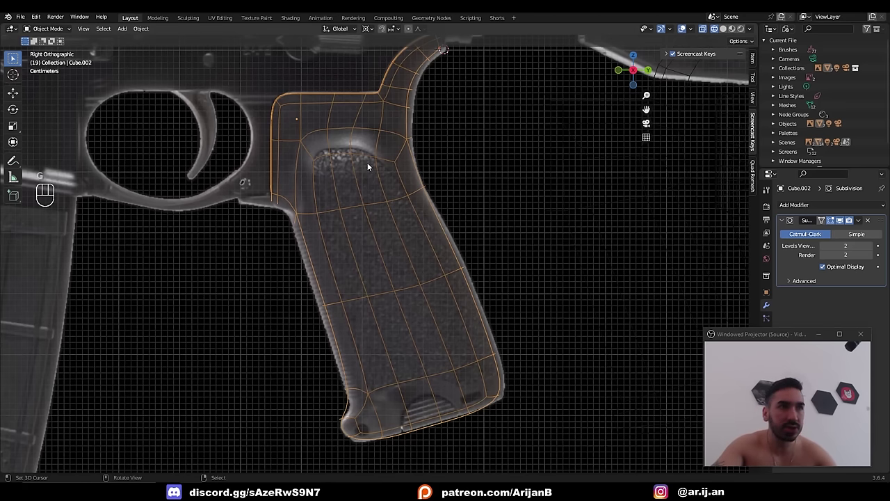
- Add a single loop cut around the grip's flared base with a slide factor of about 0.099
{"action": "key", "text": "ctrl+r"}
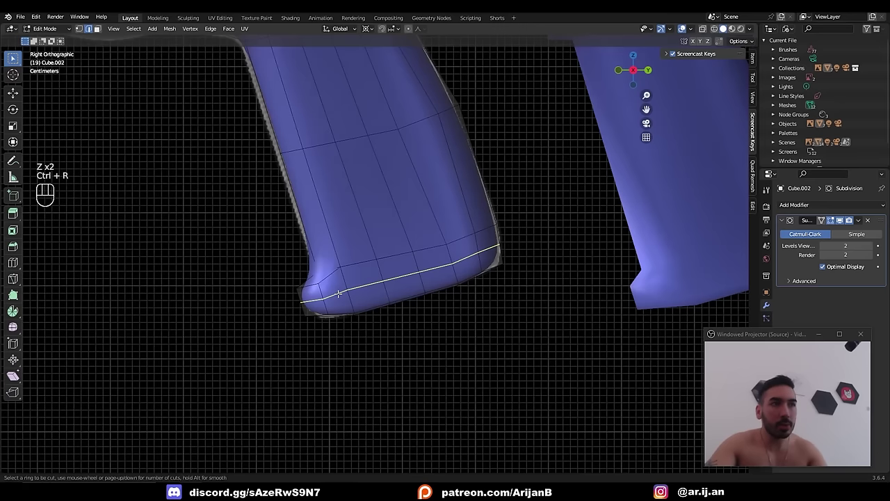
{"action": "left_click", "coordinate": [341, 292]}
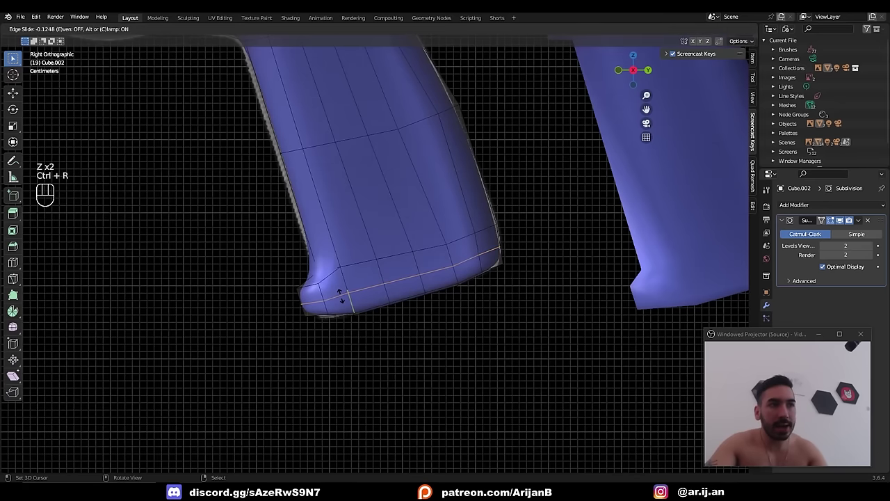
{"action": "left_click", "coordinate": [341, 295]}
{"action": "scroll", "coordinate": [487, 260], "scroll_direction": "up", "scroll_amount": 1}
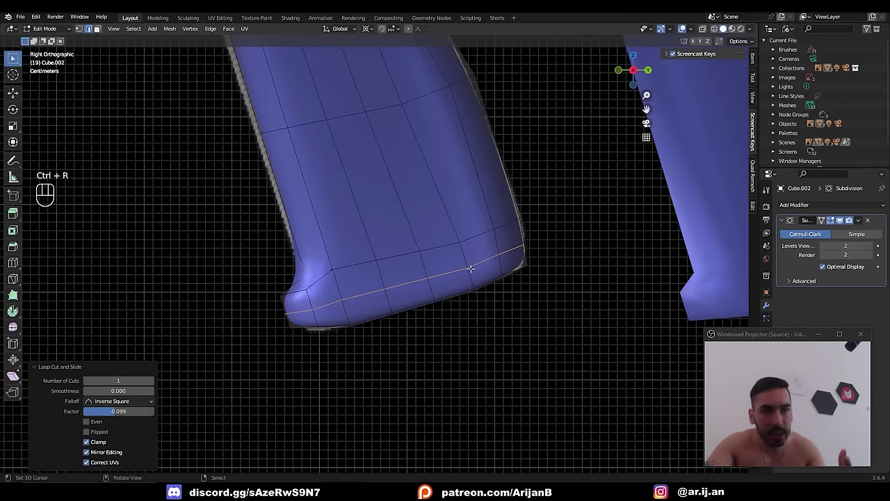
{"action": "left_click", "coordinate": [464, 265], "text": "alt"}
{"action": "key", "text": "alt+z"}
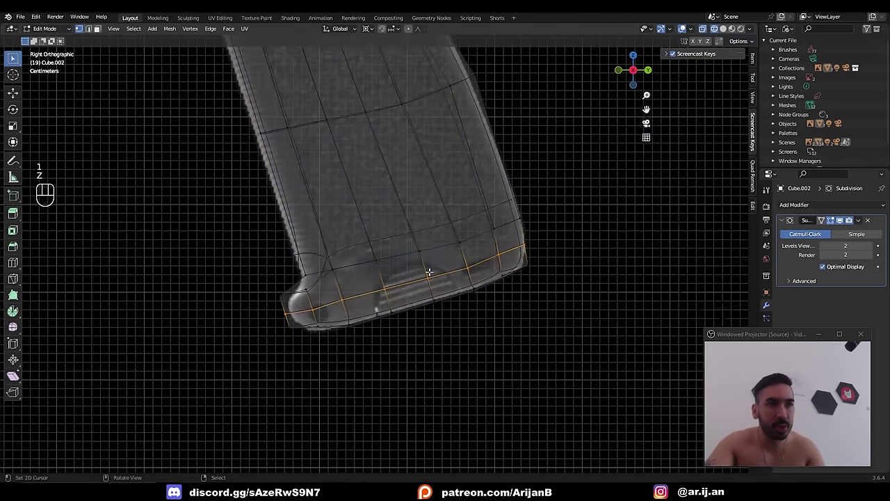
- Select the middle block of faces across both sides and the underside of the grip's base
{"action": "key", "text": "3"}
{"action": "scroll", "coordinate": [384, 289], "scroll_direction": "up", "scroll_amount": 1}
{"action": "key", "text": "a"}
{"action": "key", "text": "a"}
{"action": "key", "text": "c"}
{"action": "scroll", "coordinate": [394, 315], "scroll_direction": "up", "scroll_amount": 2}
{"action": "mouse_move", "coordinate": [373, 303]}
{"action": "left_mouse_down"}
{"action": "mouse_move", "coordinate": [388, 310]}
{"action": "mouse_move", "coordinate": [453, 283]}
{"action": "left_mouse_up"}
{"action": "right_click", "coordinate": [453, 283]}
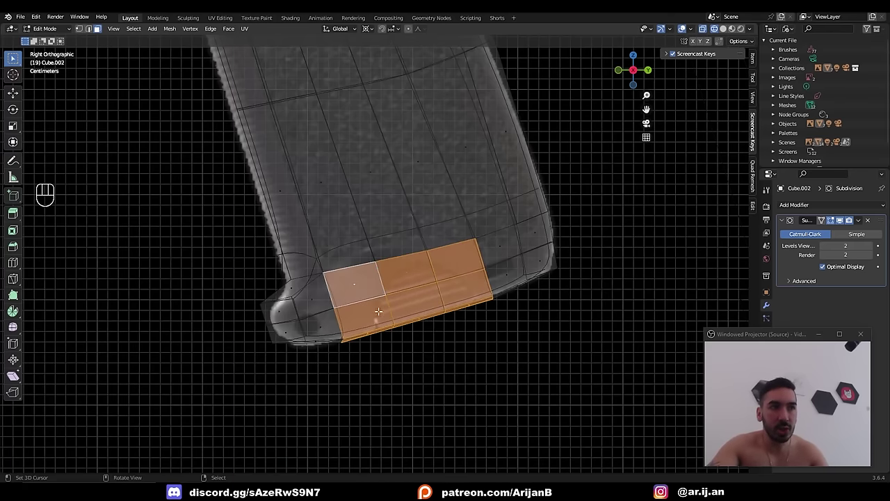
{"action": "key", "text": "KP_3"}
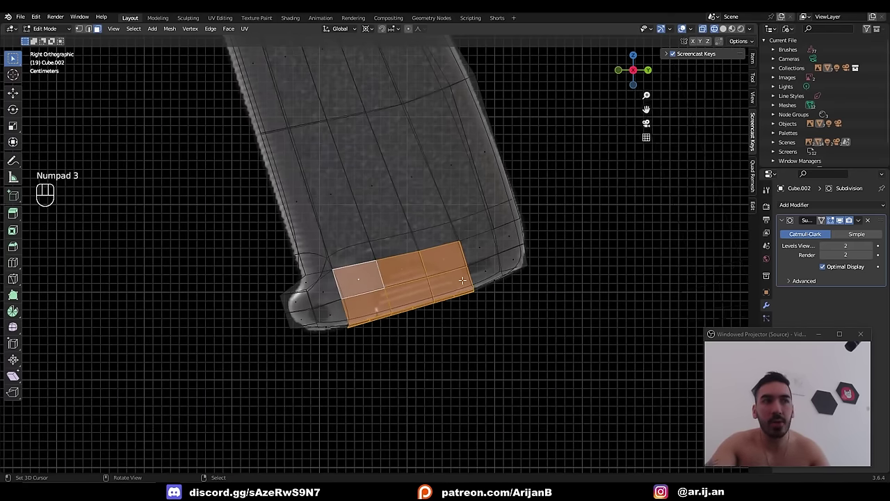
{"action": "middle_click_drag", "start_coordinate": [382, 299], "coordinate": [367, 283]}
{"action": "middle_click_drag", "start_coordinate": [500, 329], "coordinate": [432, 271]}
{"action": "key", "text": "z"}
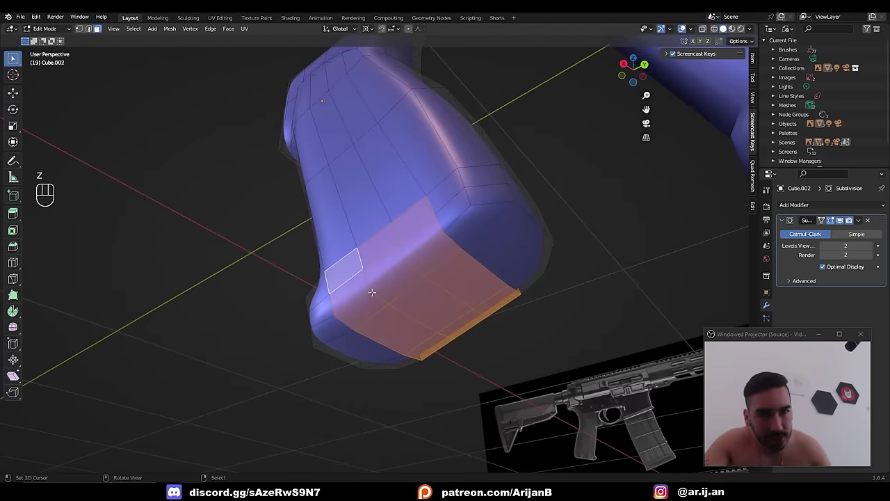
- Inset the selected base faces by about 0.02131 m with Boundary, Offset Even and Edge Rail enabled
{"action": "key", "text": "z"}
{"action": "key", "text": "KP_3"}
{"action": "key", "text": "i"}
{"action": "left_click", "coordinate": [575, 323]}
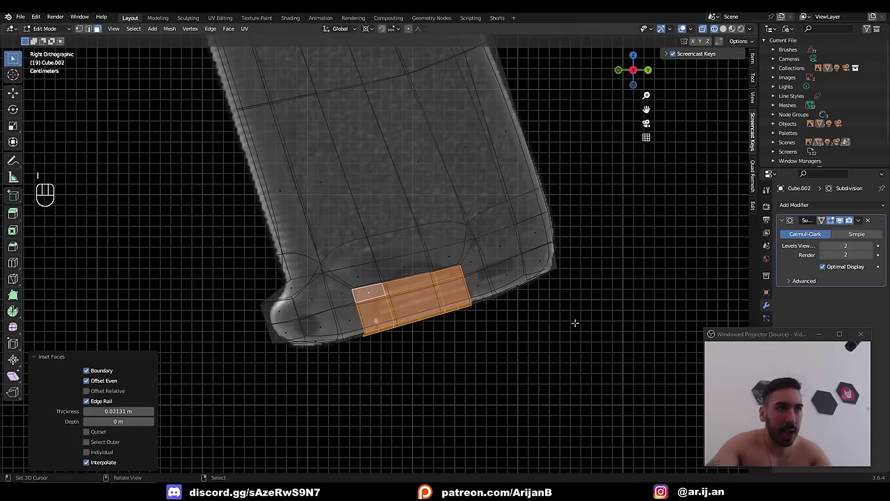
{"action": "left_click", "coordinate": [96, 403]}
{"action": "left_click", "coordinate": [94, 403]}
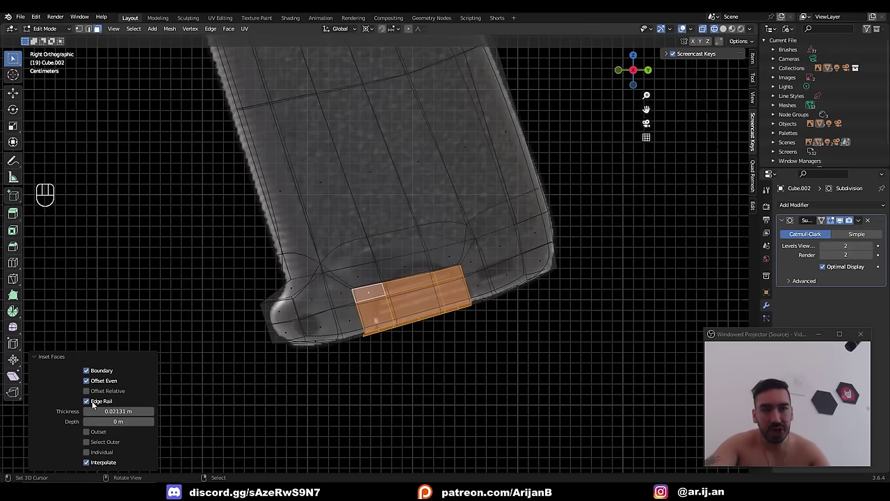
{"action": "left_click", "coordinate": [92, 402]}
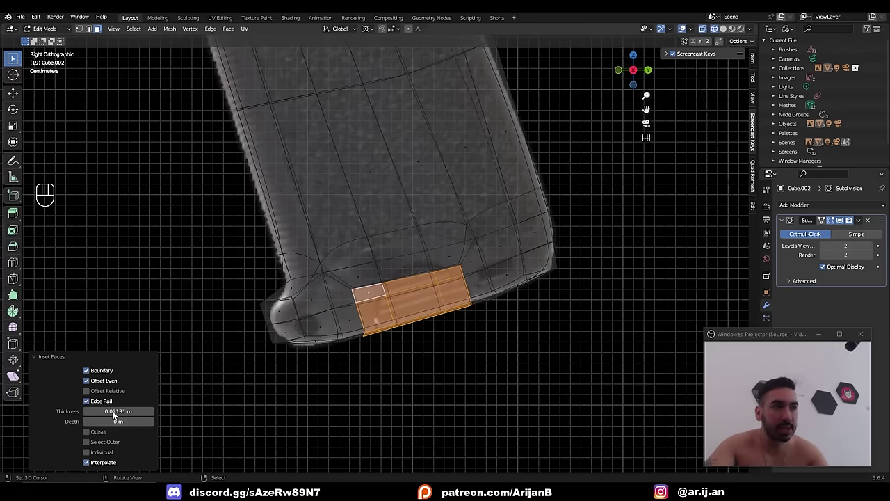
{"action": "scroll", "coordinate": [445, 385], "scroll_direction": "up", "scroll_amount": 4}
{"action": "left_click", "coordinate": [107, 404]}
{"action": "left_click", "coordinate": [105, 403]}
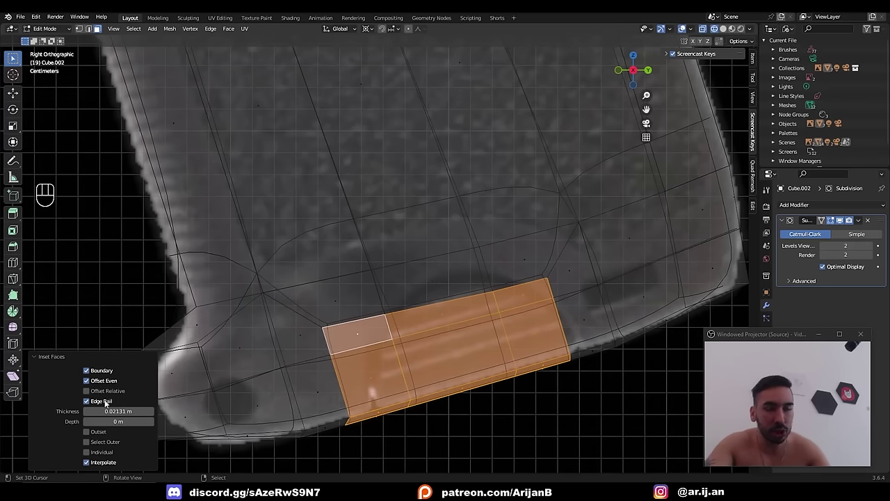
- Delete the inset faces to open a cutout through the grip's base
{"action": "scroll", "coordinate": [244, 178], "scroll_direction": "down", "scroll_amount": 3}
{"action": "key", "text": "x"}
{"action": "left_click", "coordinate": [415, 209]}
{"action": "key", "text": "z"}
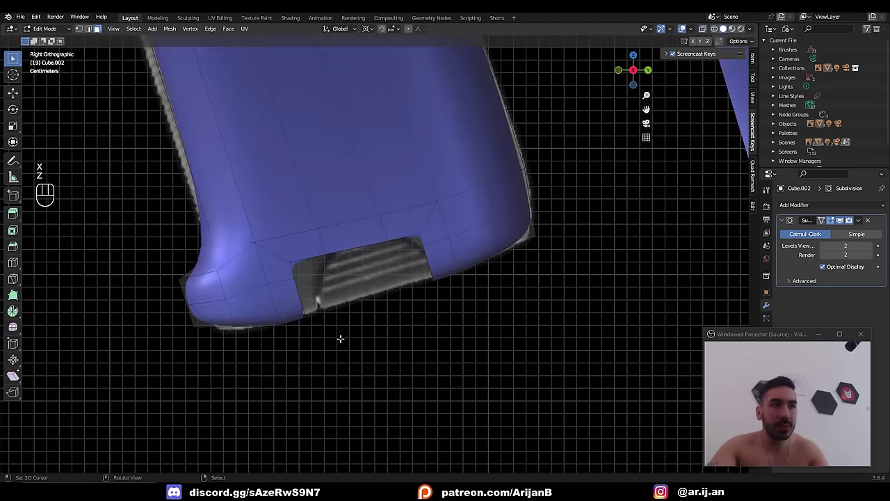
- Select the ring of faces around the base cutout to check its topology, and save the file
{"action": "mouse_move", "coordinate": [356, 314]}
{"action": "middle_mouse_down"}
{"action": "mouse_move", "coordinate": [382, 295]}
{"action": "mouse_move", "coordinate": [379, 281]}
{"action": "mouse_move", "coordinate": [432, 211]}
{"action": "middle_mouse_up"}
{"action": "scroll", "coordinate": [379, 281], "scroll_direction": "down", "scroll_amount": 3}
{"action": "key", "text": "a"}
{"action": "key", "text": "a"}
{"action": "key", "text": "3"}
{"action": "scroll", "coordinate": [362, 262], "scroll_direction": "up", "scroll_amount": 3}
{"action": "right_click", "coordinate": [429, 211], "text": "alt"}
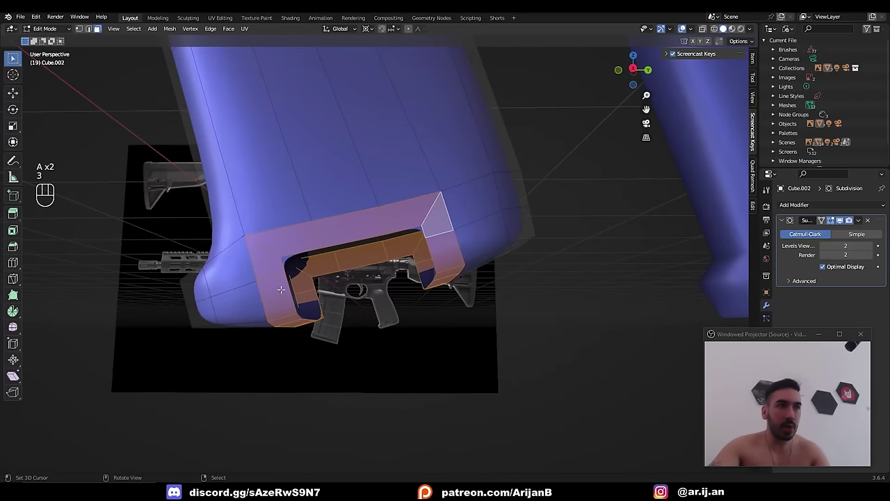
{"action": "key", "text": "z"}
{"action": "middle_click_drag", "start_coordinate": [286, 271], "coordinate": [311, 276]}
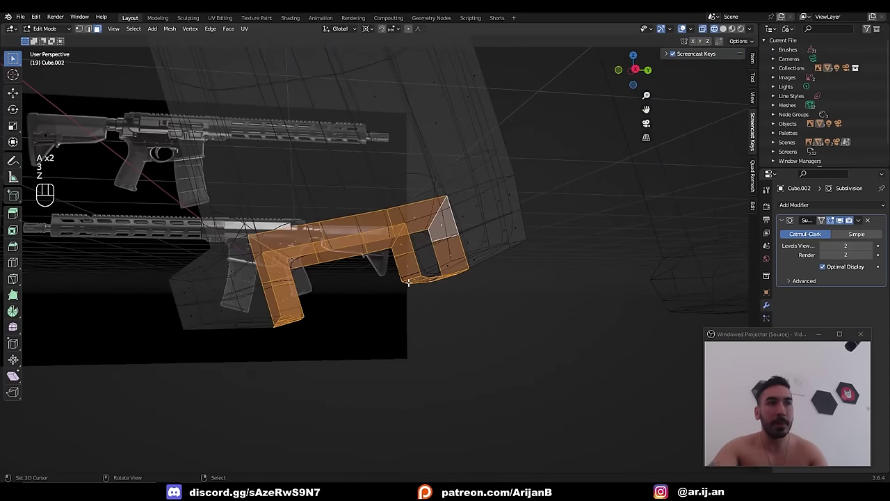
{"action": "middle_click_drag", "start_coordinate": [455, 303], "coordinate": [441, 318]}
{"action": "key", "text": "z"}
{"action": "middle_click_drag", "start_coordinate": [371, 316], "coordinate": [406, 306]}
{"action": "key", "text": "ctrl+s"}
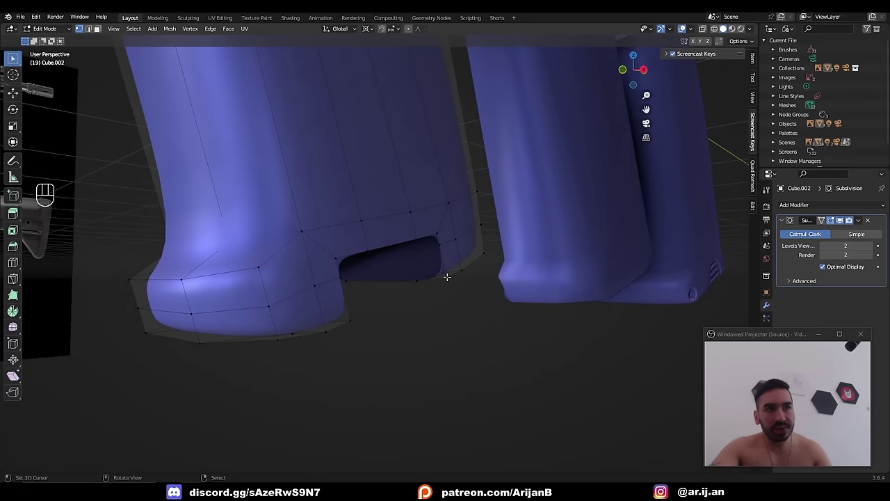
- Turn on the Statistics overlay in the viewport
{"action": "left_click", "coordinate": [349, 319], "text": "shift"}
{"action": "left_click", "coordinate": [691, 28]}
{"action": "left_click", "coordinate": [642, 107]}
- Select the chain of vertices along the near side of the base cutout to count them
{"action": "middle_click_drag", "start_coordinate": [445, 299], "coordinate": [366, 290]}
{"action": "left_click", "coordinate": [387, 253], "text": "ctrl"}
{"action": "left_click", "coordinate": [443, 277], "text": "ctrl"}
{"action": "key", "text": "z"}
{"action": "key", "text": "z"}
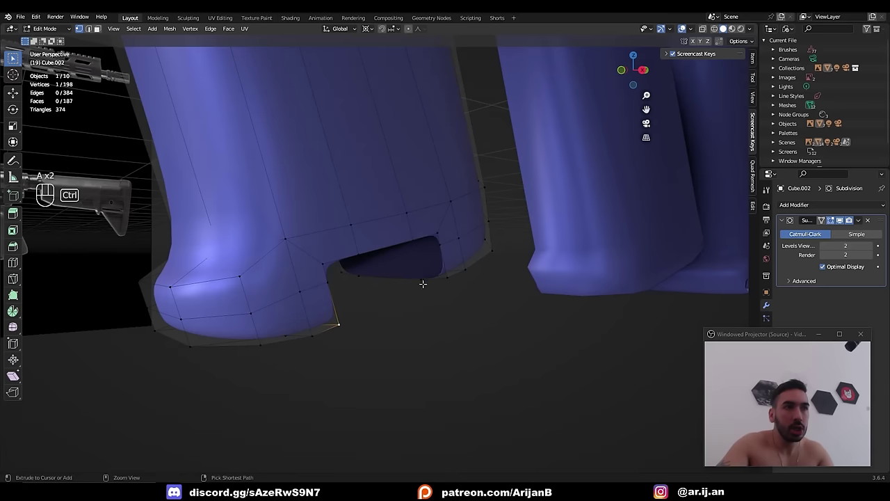
{"action": "left_click", "coordinate": [451, 279], "text": "ctrl"}
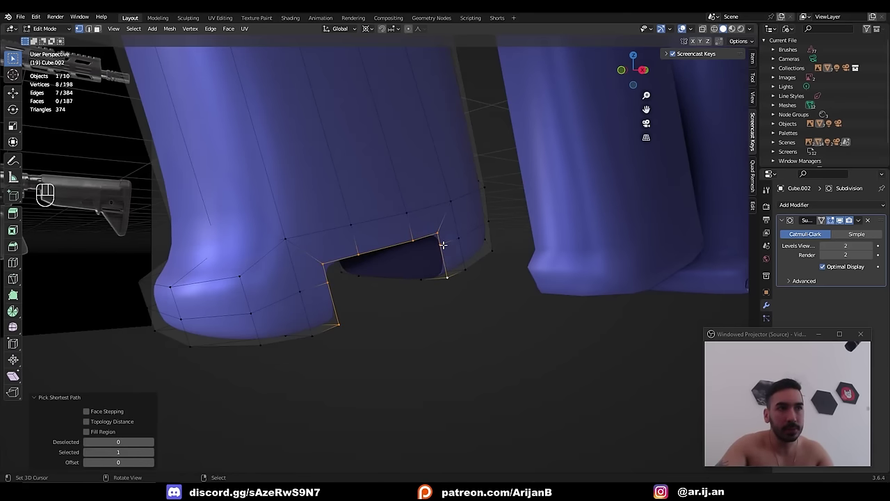
{"action": "middle_click_drag", "start_coordinate": [443, 245], "coordinate": [336, 326]}
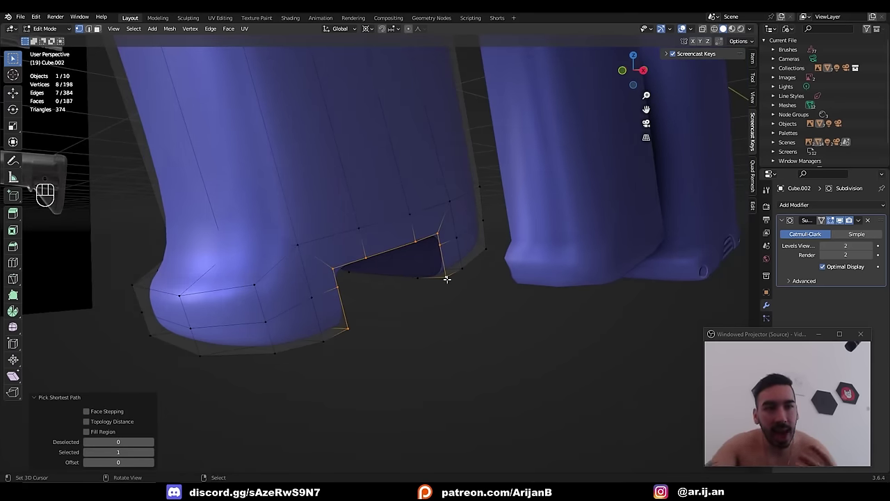
{"action": "middle_click_drag", "start_coordinate": [479, 280], "coordinate": [343, 315]}
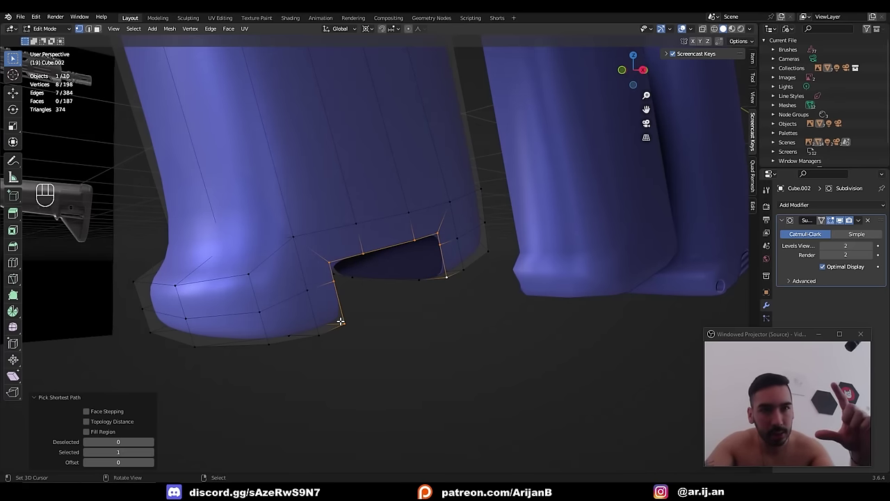
- Retrace the vertex path between the cutout's two lower corners to check its vertex count
{"action": "right_click", "coordinate": [340, 322]}
{"action": "right_click", "coordinate": [453, 277], "text": "ctrl"}
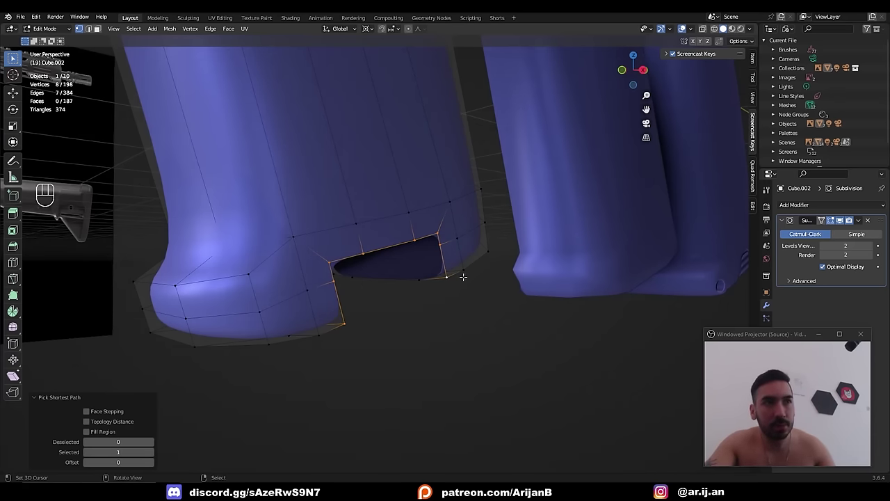
{"action": "left_click", "coordinate": [333, 280], "text": "ctrl"}
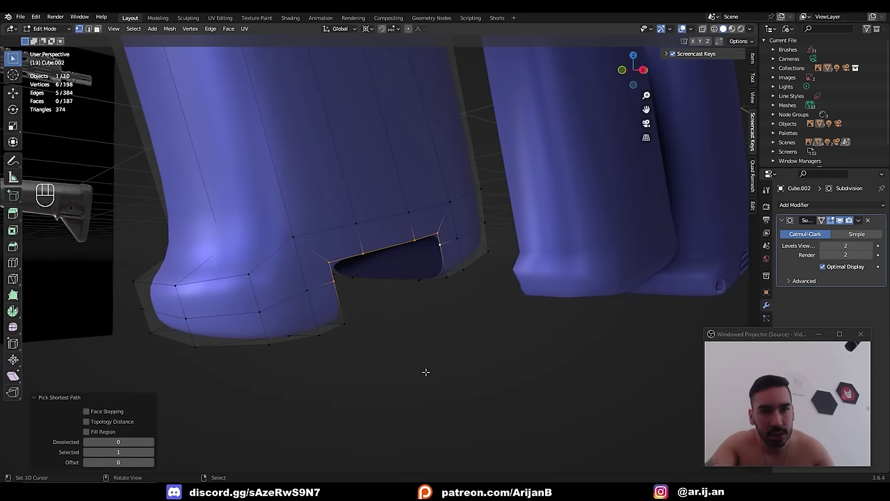
{"action": "middle_click_drag", "start_coordinate": [408, 352], "coordinate": [375, 277]}
{"action": "middle_click_drag", "start_coordinate": [445, 329], "coordinate": [427, 313]}
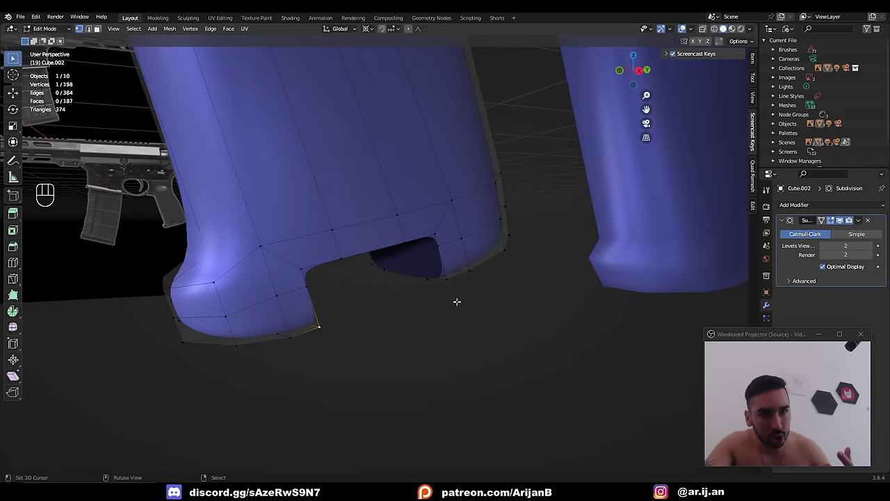
- Snap the 3D cursor to the midpoint between the two lower corner vertices on the cutout's near side
{"action": "right_click", "coordinate": [364, 327]}
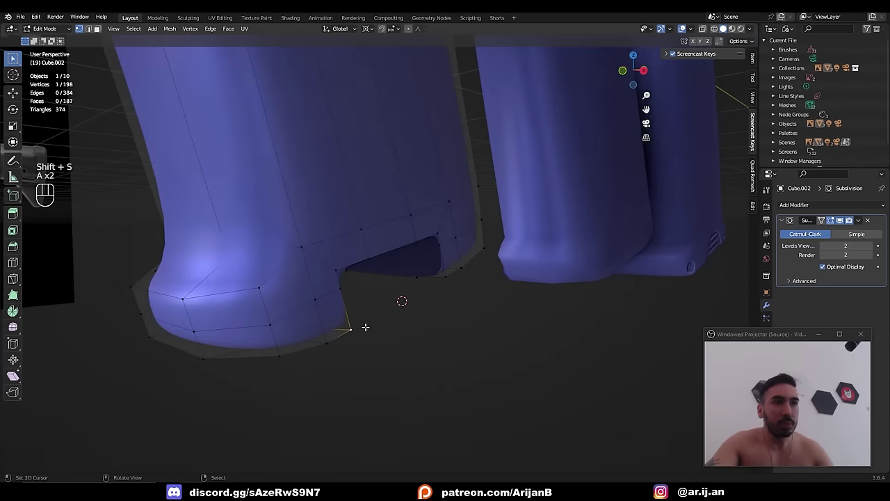
{"action": "right_click", "coordinate": [444, 278], "text": "shift"}
{"action": "key", "text": "shift+s"}
{"action": "left_click", "coordinate": [436, 308]}
- Add a 14-vertex circle at the 3D cursor in the right orthographic view, aligned to the view
{"action": "key", "text": "KP_3"}
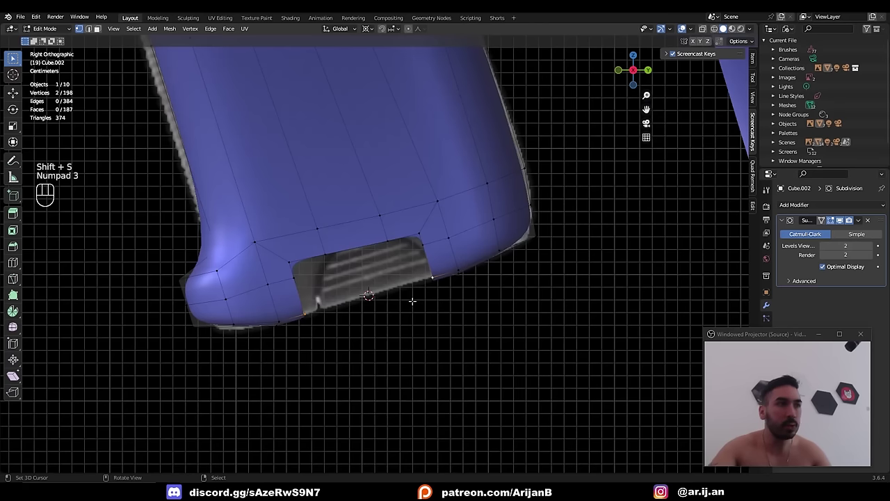
{"action": "key", "text": "z"}
{"action": "key", "text": "shift+a"}
{"action": "key", "text": "shift+a"}
{"action": "left_click", "coordinate": [350, 304]}
{"action": "double_click", "coordinate": [119, 364]}
{"action": "type", "text": "14"}
{"action": "key", "text": "Return"}
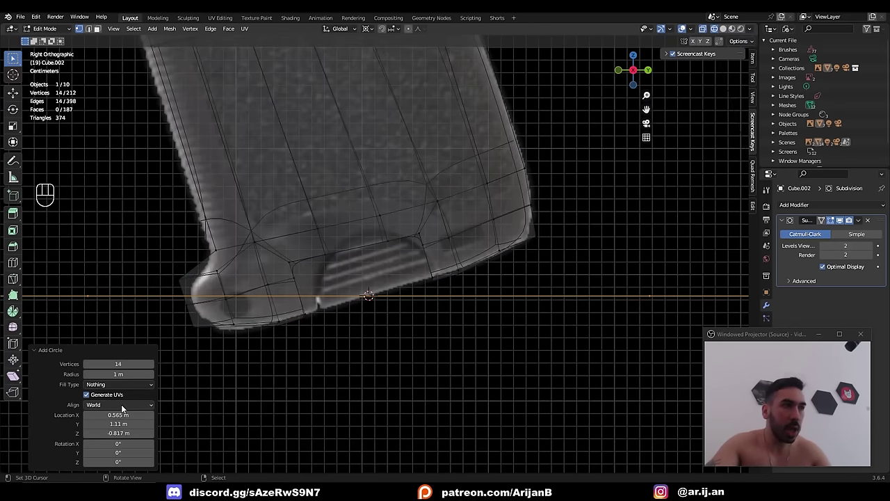
{"action": "left_click", "coordinate": [123, 405]}
{"action": "left_click", "coordinate": [117, 423]}
- Scale the circle down to roughly the width of the base opening in the reference image
{"action": "scroll", "coordinate": [375, 265], "scroll_direction": "down", "scroll_amount": 6}
{"action": "key", "text": "s"}
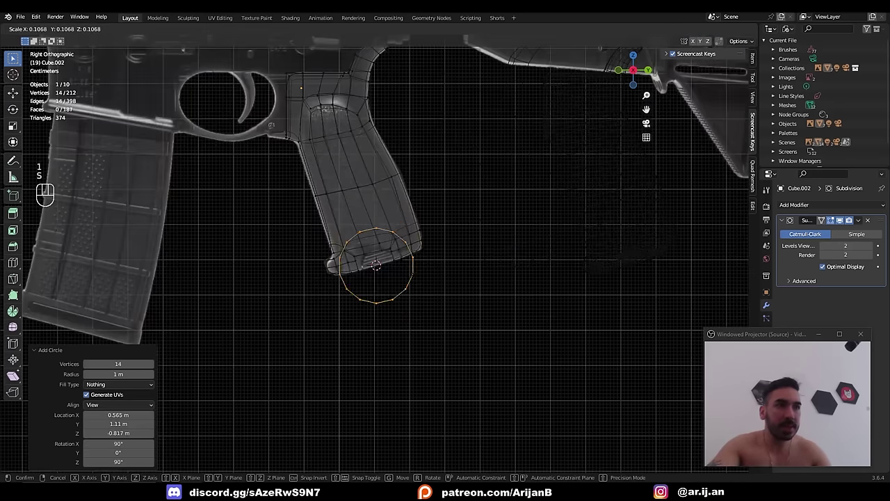
{"action": "left_click", "coordinate": [377, 267]}
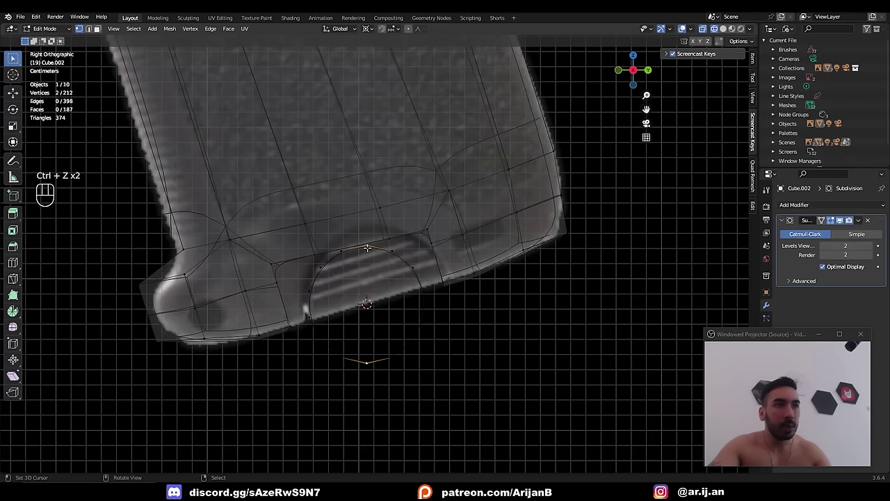
- Connect the circle's highest and lowest vertices with an edge, and rotate the circle 72° so that edge follows the grip's slanted base
{"action": "left_click", "coordinate": [368, 248]}
{"action": "left_click", "coordinate": [366, 353], "text": "shift"}
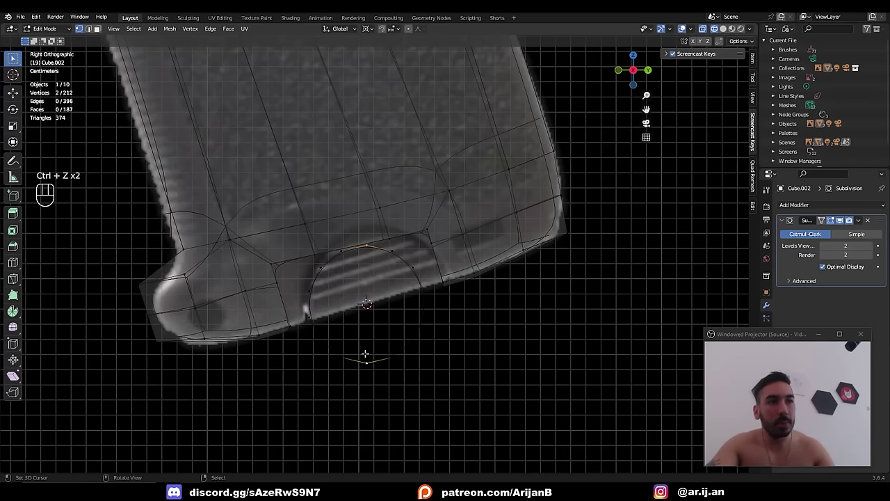
{"action": "key", "text": "f"}
{"action": "key", "text": "ctrl+l"}
{"action": "key", "text": "r"}
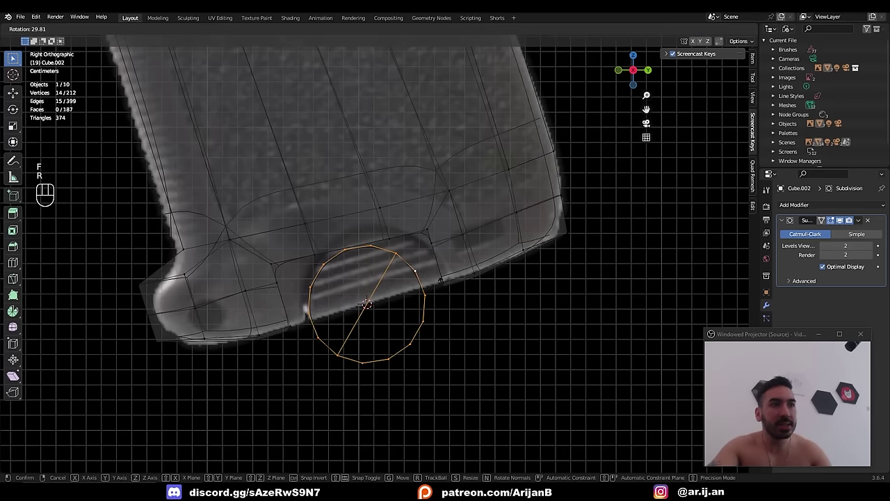
{"action": "left_click", "coordinate": [461, 354]}
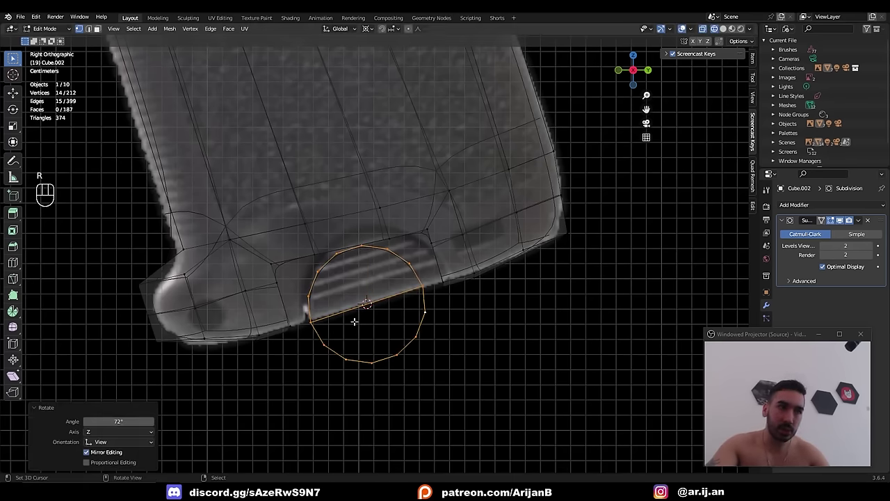
- Move the circle onto the reference's rounded base opening and scale it by 1.267 so its upper half matches the outline
{"action": "scroll", "coordinate": [354, 318], "scroll_direction": "up", "scroll_amount": 2}
{"action": "left_click", "coordinate": [279, 353]}
{"action": "left_click", "coordinate": [442, 300], "text": "shift"}
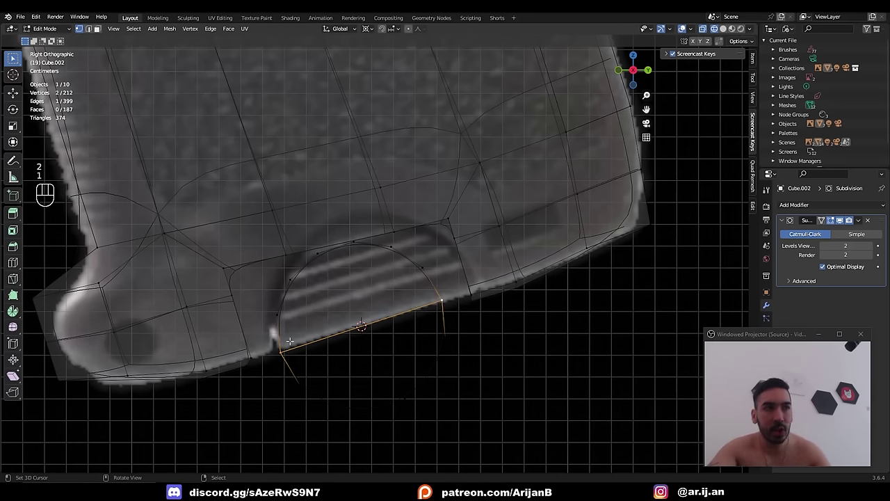
{"action": "key", "text": "ctrl+l"}
{"action": "scroll", "coordinate": [316, 326], "scroll_direction": "down", "scroll_amount": 1}
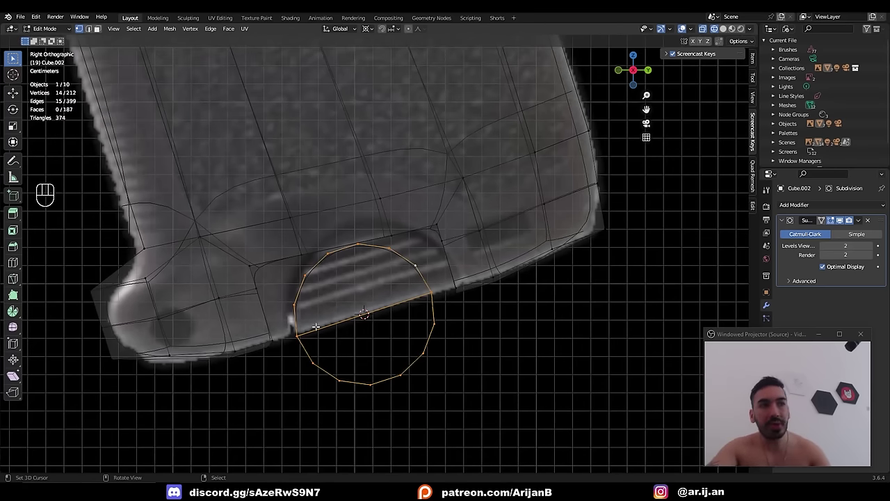
{"action": "key", "text": "g"}
{"action": "left_click", "coordinate": [380, 311]}
{"action": "key", "text": "g"}
{"action": "left_click", "coordinate": [380, 313]}
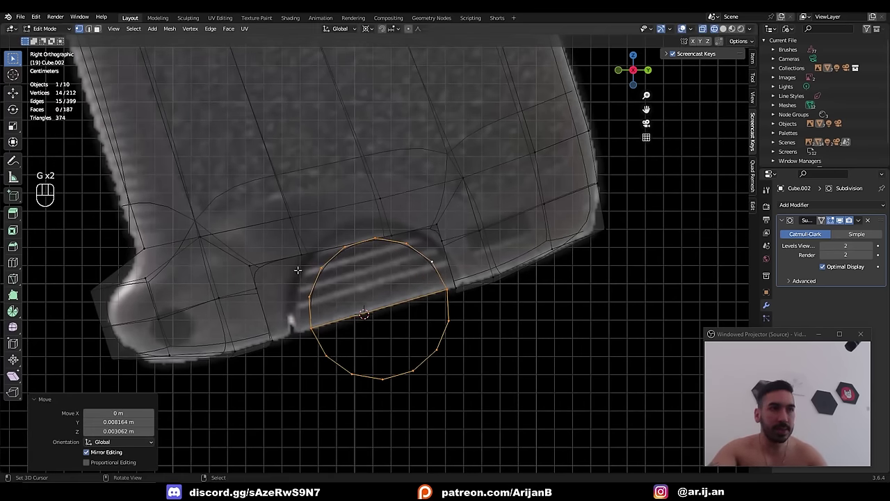
{"action": "key", "text": "s"}
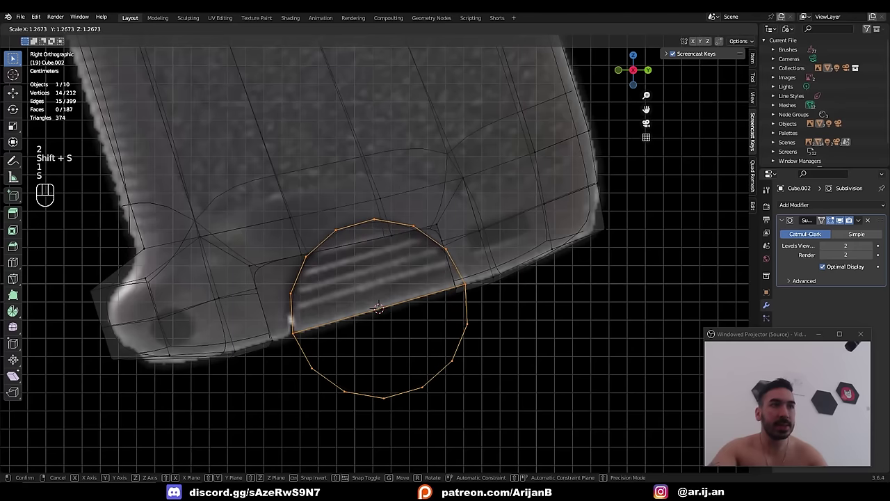
{"action": "left_click", "coordinate": [364, 312]}
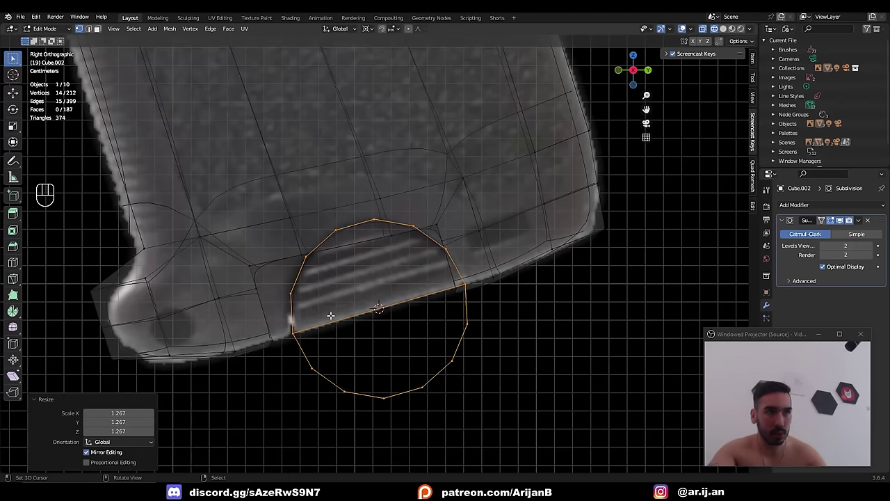
- Delete the circle's diameter edge and the lower half of its edges, leaving only the upper arc
{"action": "key", "text": "2"}
{"action": "left_click", "coordinate": [358, 306]}
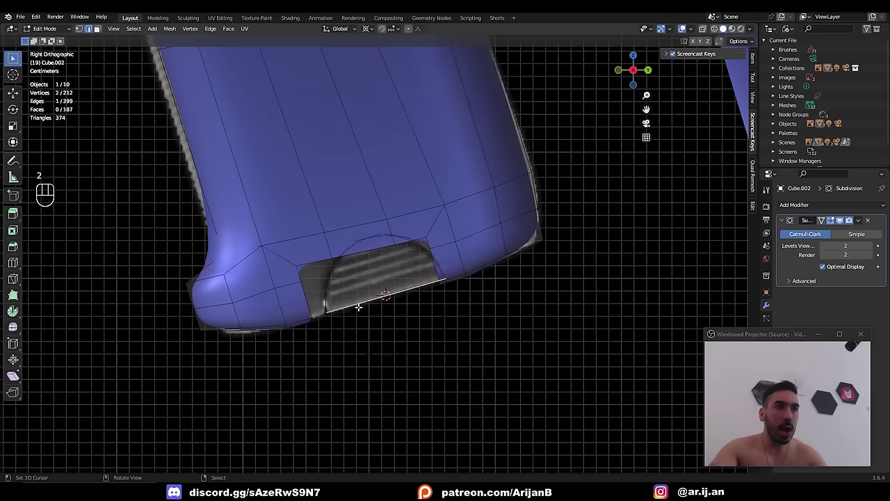
{"action": "key", "text": "z"}
{"action": "left_click", "coordinate": [334, 322], "text": "ctrl"}
{"action": "left_click", "coordinate": [445, 302], "text": "ctrl"}
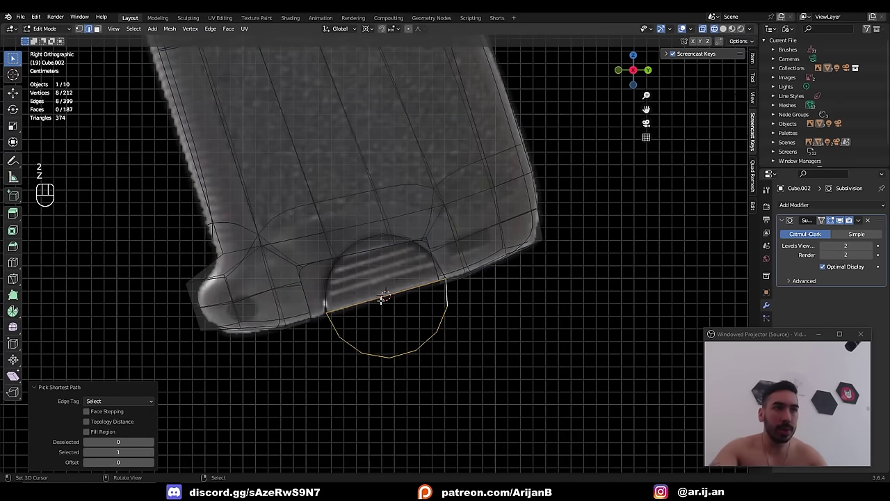
{"action": "scroll", "coordinate": [357, 339], "scroll_direction": "up", "scroll_amount": 1}
{"action": "scroll", "coordinate": [367, 327], "scroll_direction": "up", "scroll_amount": 1}
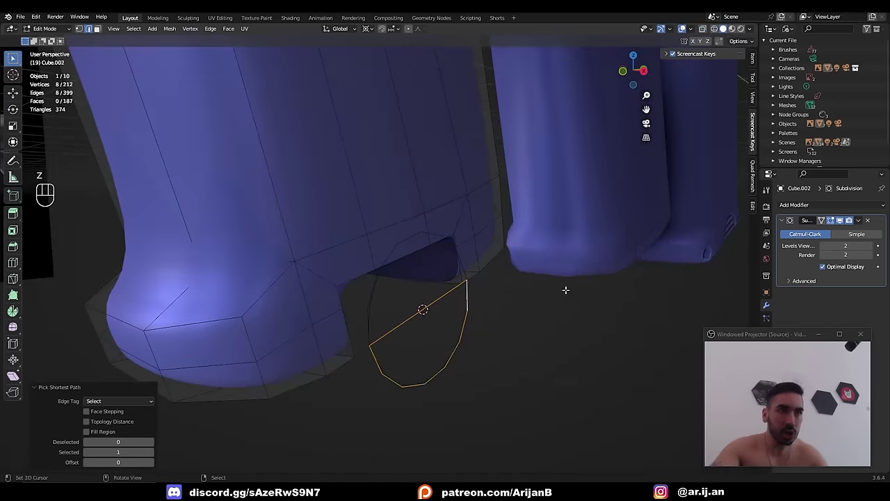
{"action": "key", "text": "x"}
{"action": "left_click", "coordinate": [547, 282]}
- Delete the vertices of the boundary loop around the grip's angular base cutout
{"action": "right_click", "coordinate": [357, 257], "text": "alt"}
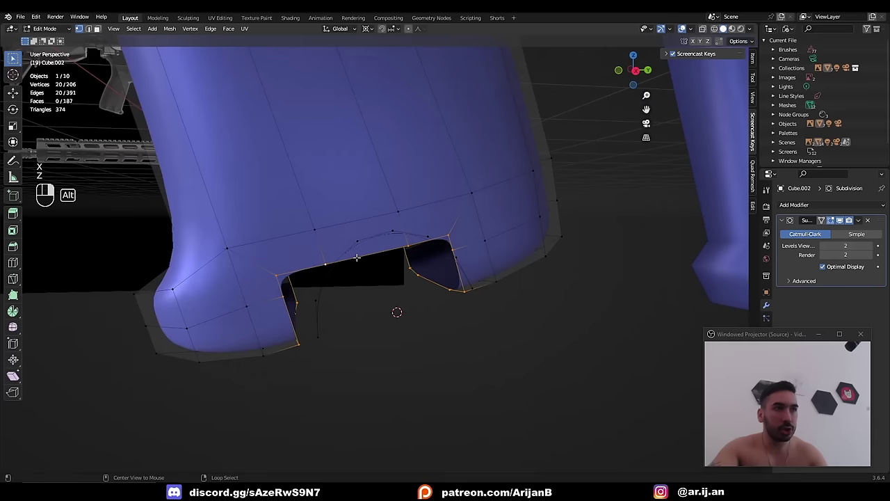
{"action": "key", "text": "alt+z"}
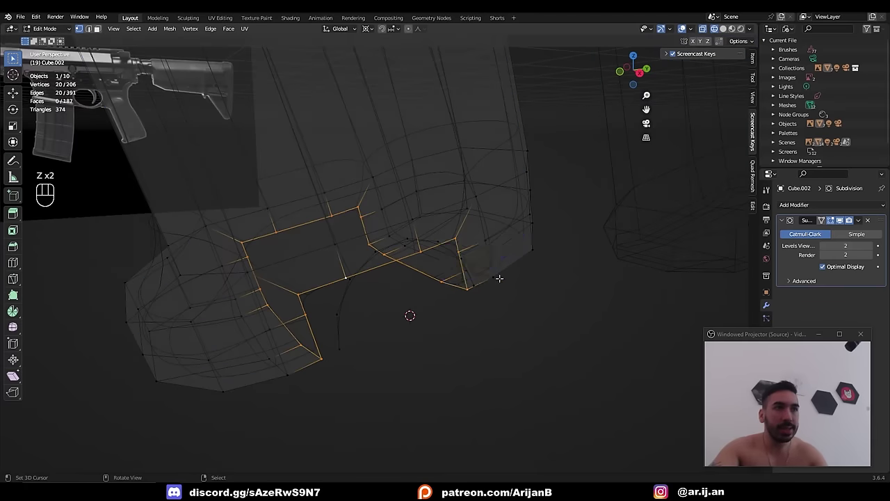
{"action": "key", "text": "x"}
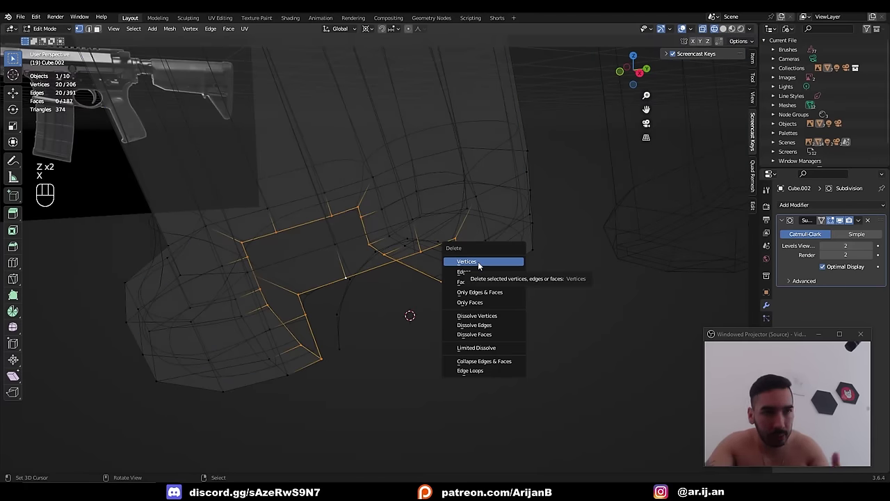
{"action": "left_click", "coordinate": [479, 265]}
{"action": "key", "text": "alt+z"}
- Bridge the seven-edge arc to the matching boundary chain on the near side of the grip's base cutout
{"action": "left_click", "coordinate": [363, 256], "text": "ctrl"}
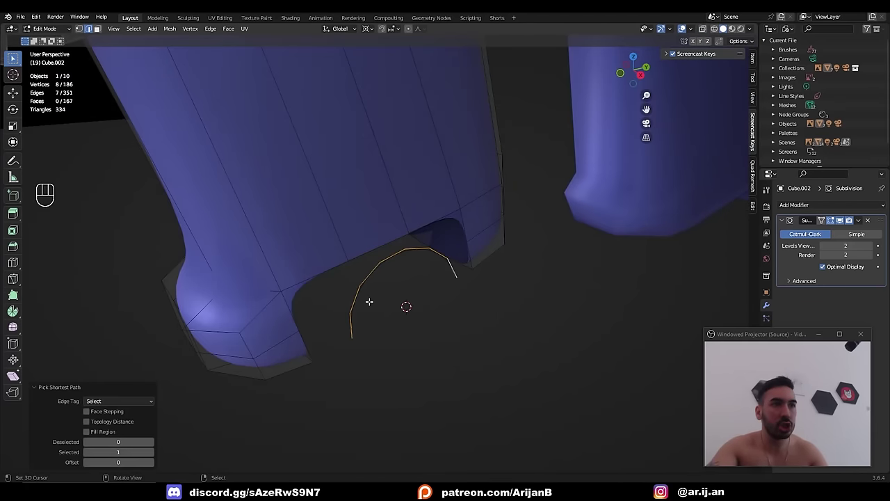
{"action": "right_click", "coordinate": [306, 348]}
{"action": "right_click", "coordinate": [385, 241], "text": "ctrl"}
{"action": "right_click", "coordinate": [470, 256], "text": "ctrl"}
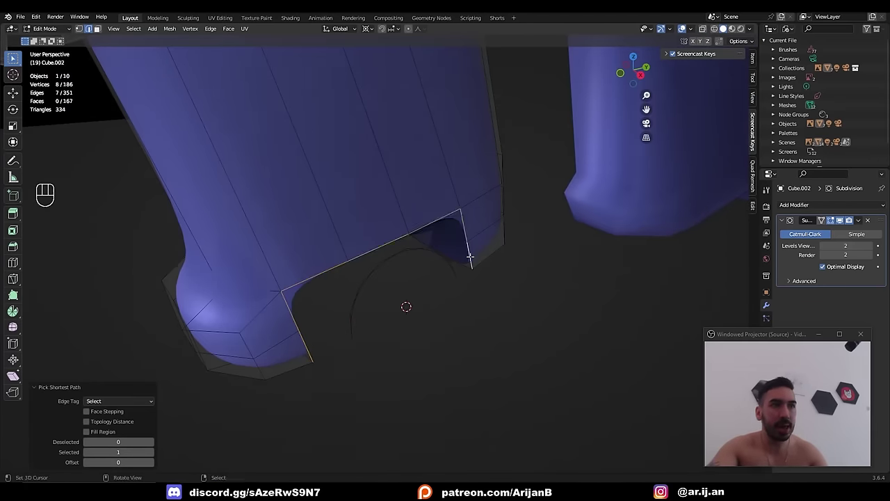
{"action": "left_click", "coordinate": [367, 272], "text": "alt+shift"}
{"action": "key", "text": "alt+z"}
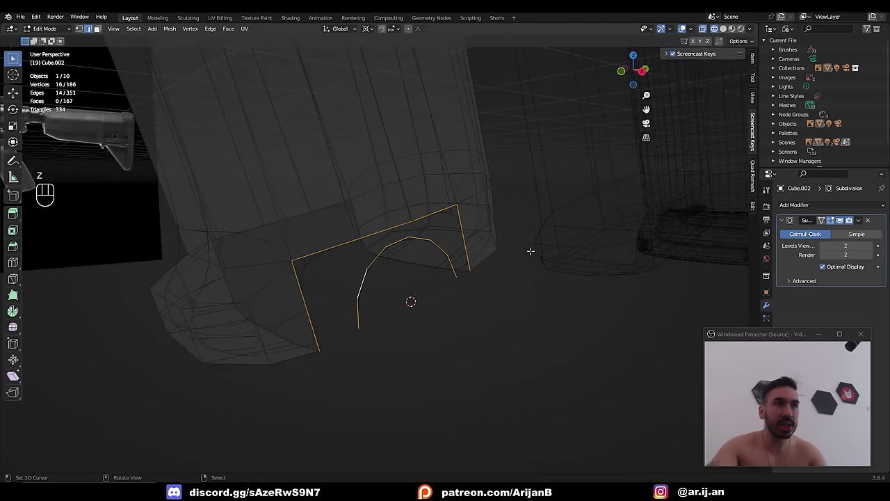
{"action": "key", "text": "w"}
{"action": "left_click", "coordinate": [517, 233]}
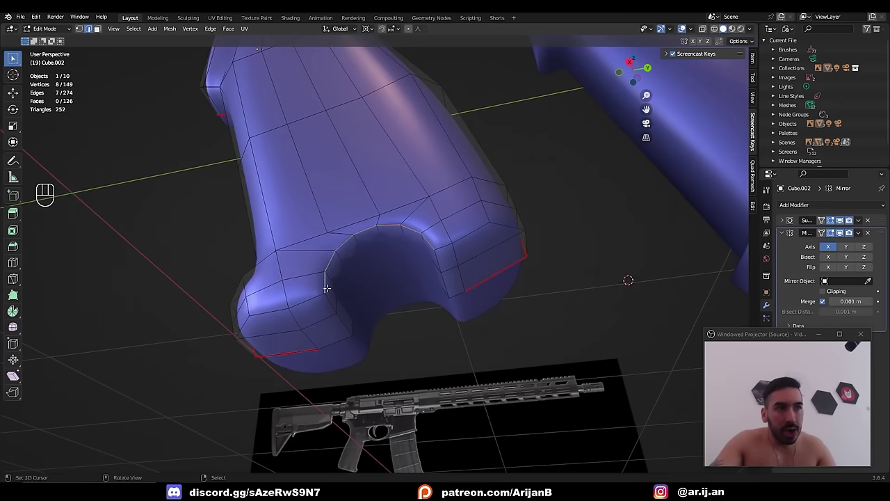
- Add the cutout's side edges and the outline edges of the grip's underside to the rounded rim selection
{"action": "left_click", "coordinate": [323, 301], "text": "alt+shift"}
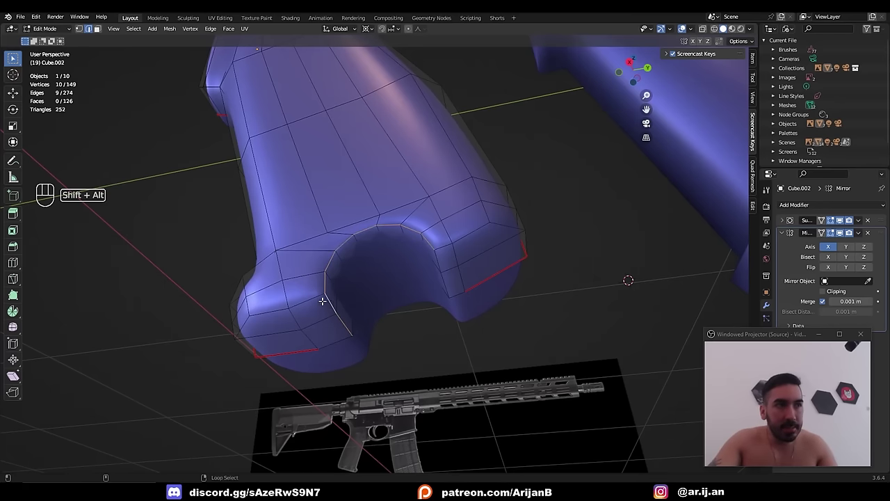
{"action": "left_click", "coordinate": [444, 245], "text": "alt+shift"}
{"action": "left_click", "coordinate": [516, 227], "text": "alt+shift"}
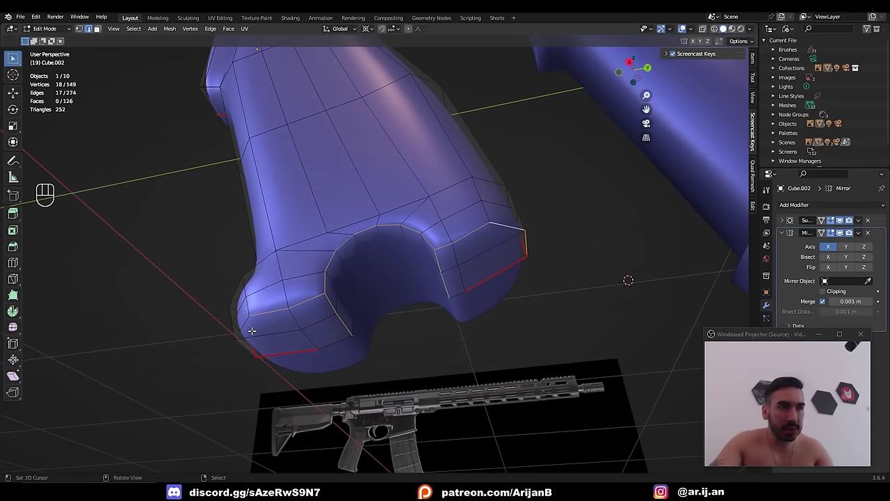
{"action": "middle_click_drag", "start_coordinate": [253, 331], "coordinate": [249, 308]}
{"action": "left_click", "coordinate": [245, 306], "text": "alt+shift"}
{"action": "key", "text": "z"}
{"action": "mouse_move", "coordinate": [314, 311]}
{"action": "middle_mouse_down"}
{"action": "mouse_move", "coordinate": [397, 310]}
{"action": "mouse_move", "coordinate": [392, 338]}
{"action": "mouse_move", "coordinate": [319, 289]}
{"action": "mouse_move", "coordinate": [418, 288]}
{"action": "mouse_move", "coordinate": [487, 306]}
{"action": "middle_mouse_up"}
{"action": "key", "text": "z"}
{"action": "scroll", "coordinate": [487, 306], "scroll_direction": "up", "scroll_amount": 1}
- Bevel the selected rim and underside edges by 0.00702 m with 2 segments and a shape of 1.000, and inspect the corners
{"action": "key", "text": "ctrl+b"}
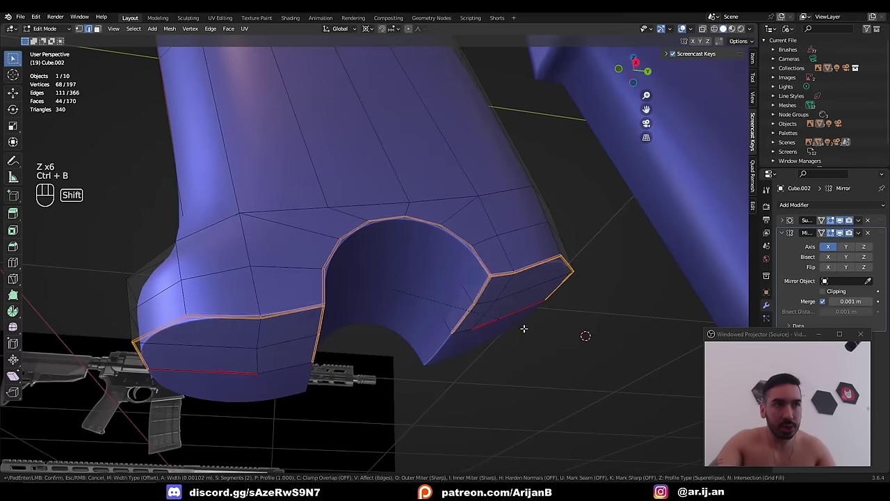
{"action": "left_click", "coordinate": [591, 408]}
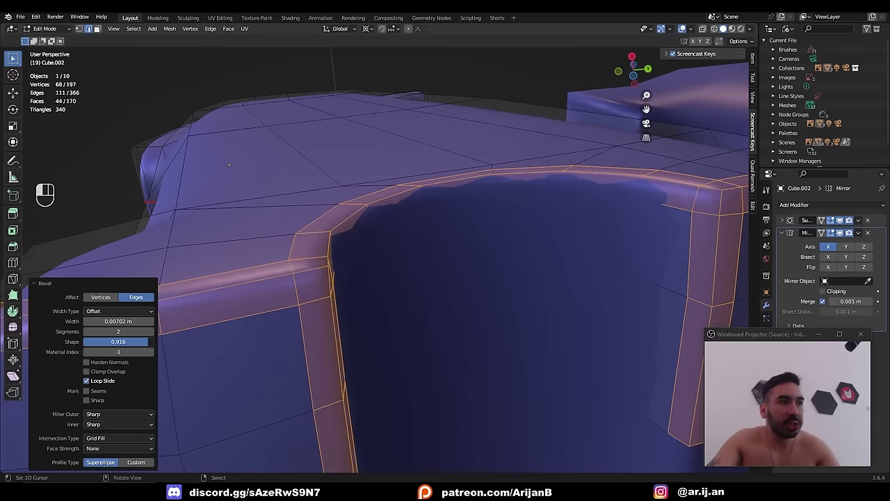
{"action": "mouse_move", "coordinate": [148, 342]}
{"action": "left_mouse_down"}
{"action": "mouse_move", "coordinate": [123, 341]}
{"action": "mouse_move", "coordinate": [154, 342]}
{"action": "left_mouse_up"}
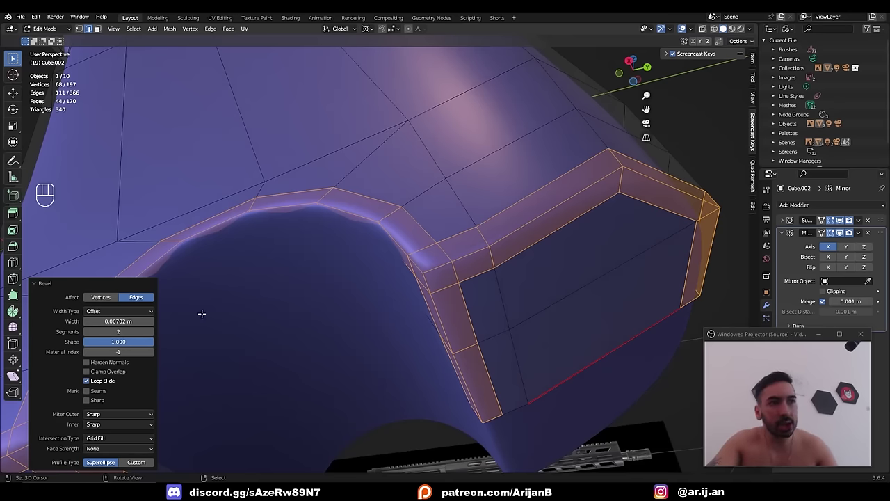
{"action": "middle_click_drag", "start_coordinate": [334, 275], "coordinate": [470, 214]}
{"action": "middle_click_drag", "start_coordinate": [521, 188], "coordinate": [532, 181]}
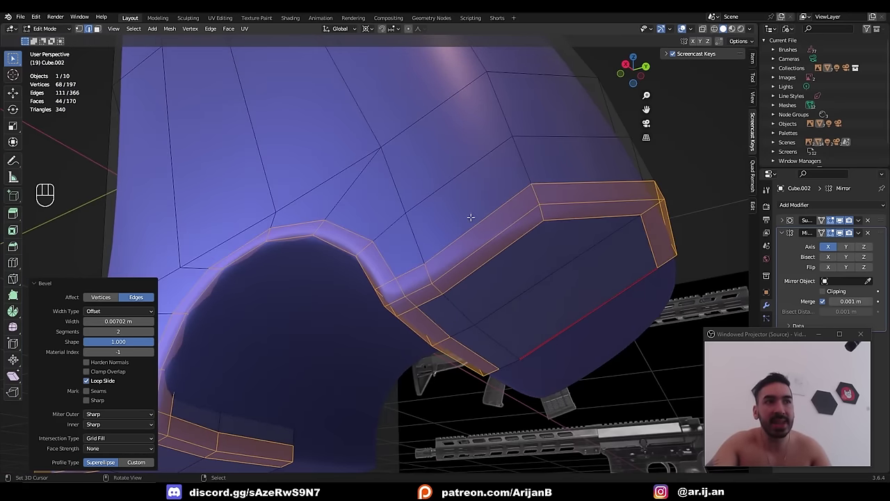
{"action": "middle_click_drag", "start_coordinate": [422, 258], "coordinate": [374, 277]}
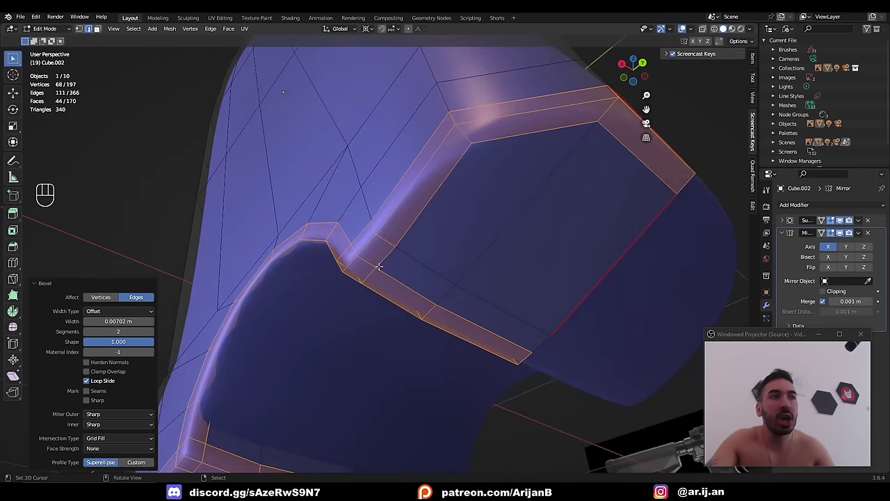
{"action": "middle_click_drag", "start_coordinate": [510, 109], "coordinate": [499, 169]}
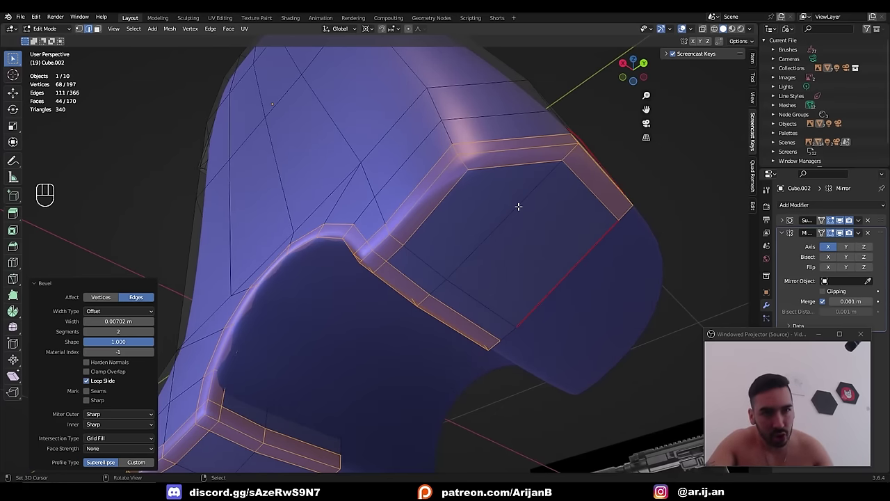
- Revert the rim bevel and save the file
{"action": "key", "text": "ctrl+s"}
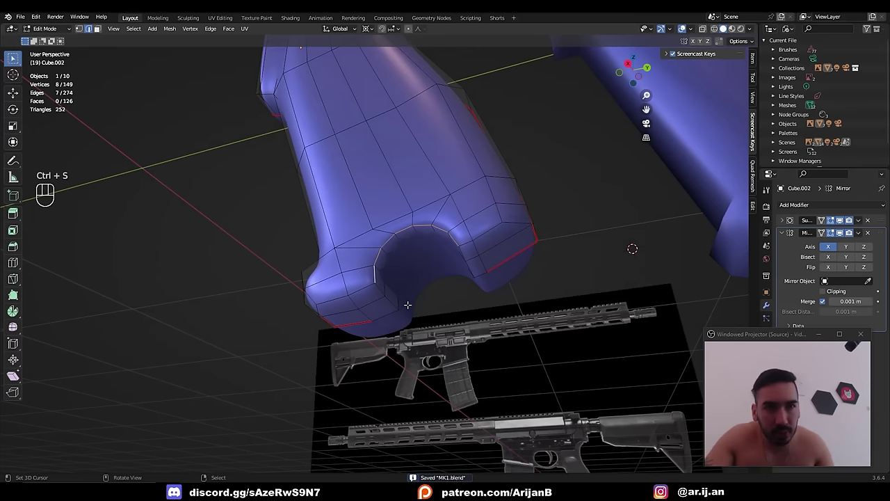
- Select the cutout's rim arc, its side edges and the outline edges of the grip's underside
{"action": "scroll", "coordinate": [407, 305], "scroll_direction": "up", "scroll_amount": 2}
{"action": "left_click", "coordinate": [487, 249], "text": "alt+shift"}
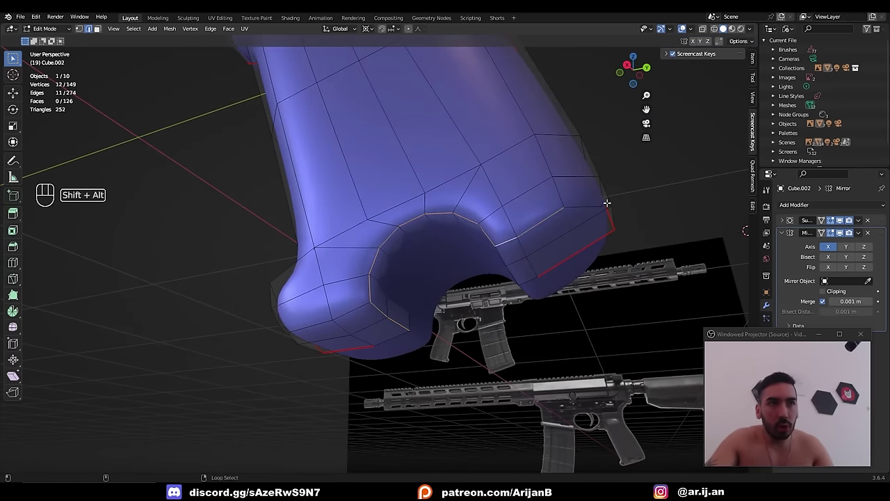
{"action": "right_click", "coordinate": [344, 314], "text": "alt+shift"}
{"action": "key", "text": "a"}
{"action": "key", "text": "a"}
{"action": "right_click", "coordinate": [588, 209], "text": "alt"}
{"action": "right_click", "coordinate": [544, 221], "text": "alt+shift"}
{"action": "right_click", "coordinate": [515, 276], "text": "alt+shift"}
{"action": "key", "text": "ctrl+z"}
{"action": "right_click", "coordinate": [491, 246], "text": "alt+shift"}
{"action": "middle_click_drag", "start_coordinate": [387, 318], "coordinate": [456, 309]}
{"action": "right_click", "coordinate": [411, 304], "text": "alt+shift"}
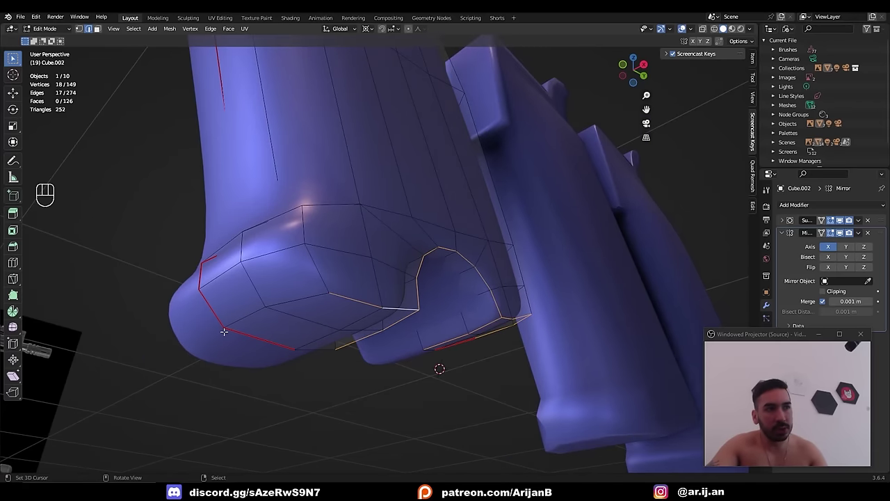
- Extend the selection with the edges up the base's rear corner and across the grip's side above the cutout
{"action": "middle_click_drag", "start_coordinate": [224, 332], "coordinate": [299, 343]}
{"action": "right_click", "coordinate": [302, 331], "text": "alt+shift"}
{"action": "right_click", "coordinate": [326, 254], "text": "shift"}
{"action": "middle_click_drag", "start_coordinate": [360, 239], "coordinate": [383, 242]}
{"action": "key", "text": "z"}
{"action": "key", "text": "z"}
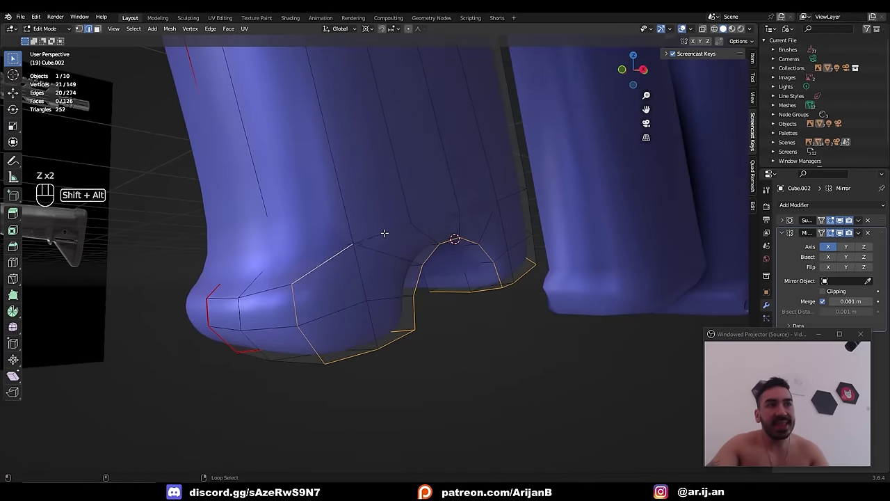
{"action": "right_click", "coordinate": [385, 233], "text": "alt+shift"}
{"action": "middle_click_drag", "start_coordinate": [530, 228], "coordinate": [480, 206]}
{"action": "right_click", "coordinate": [549, 180], "text": "alt+shift"}
- Bevel the selected edges by about 0.0034 m with 2 segments and a profile of 1.000, and inspect the result
{"action": "mouse_move", "coordinate": [621, 217]}
{"action": "middle_mouse_down"}
{"action": "mouse_move", "coordinate": [480, 225]}
{"action": "mouse_move", "coordinate": [431, 330]}
{"action": "middle_mouse_up"}
{"action": "key", "text": "z"}
{"action": "key", "text": "z"}
{"action": "key", "text": "ctrl+b"}
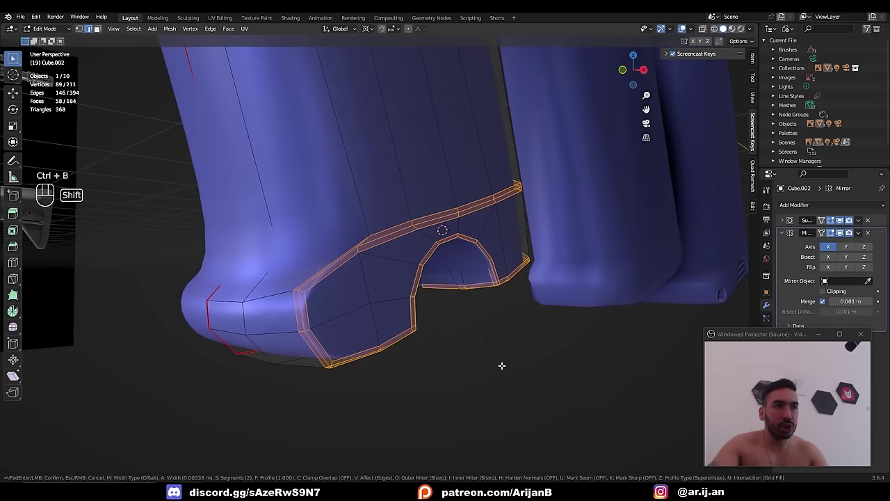
{"action": "left_click", "coordinate": [517, 374]}
{"action": "middle_click_drag", "start_coordinate": [369, 284], "coordinate": [336, 272]}
{"action": "key", "text": "Tab"}
{"action": "key", "text": "Tab"}
- Slide the vertex at the bend of the upper bevel line along its edge near the grip's rear corner
{"action": "key", "text": "g"}
{"action": "key", "text": "g"}
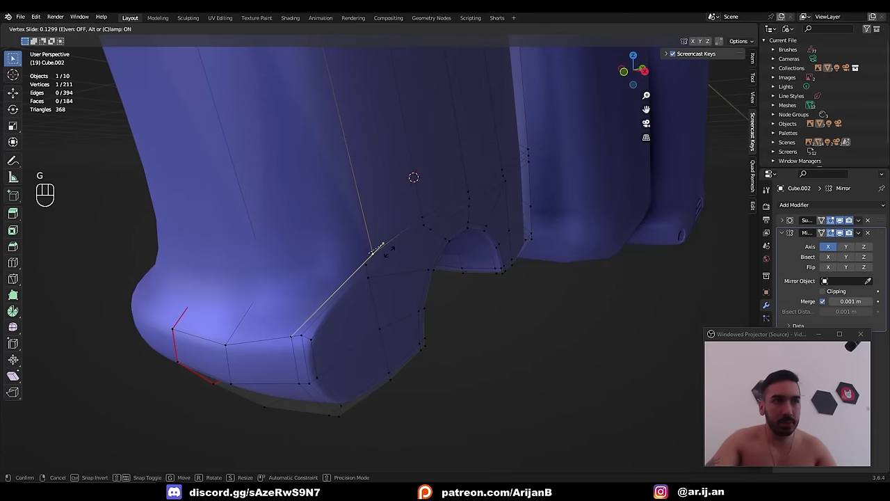
{"action": "left_click", "coordinate": [370, 254]}
{"action": "middle_click_drag", "start_coordinate": [361, 260], "coordinate": [319, 270]}
- Select the upper bevel line's edge path across the grip's side and slide it along the surface
{"action": "key", "text": "2"}
{"action": "right_click", "coordinate": [357, 301]}
{"action": "right_click", "coordinate": [339, 273], "text": "ctrl"}
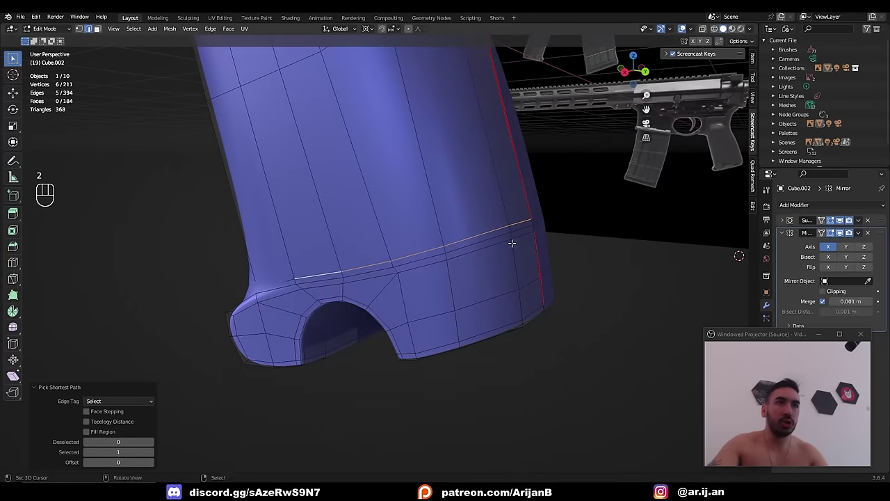
{"action": "key", "text": "g"}
{"action": "key", "text": "g"}
{"action": "left_click", "coordinate": [512, 235]}
- Slide further edges of the bevel band above the cutout to even out their spacing
{"action": "right_click", "coordinate": [330, 257], "text": "shift"}
{"action": "key", "text": "g"}
{"action": "key", "text": "g"}
{"action": "left_click", "coordinate": [490, 255]}
{"action": "right_click", "coordinate": [526, 239]}
{"action": "right_click", "coordinate": [504, 248], "text": "shift"}
{"action": "key", "text": "g"}
{"action": "key", "text": "g"}
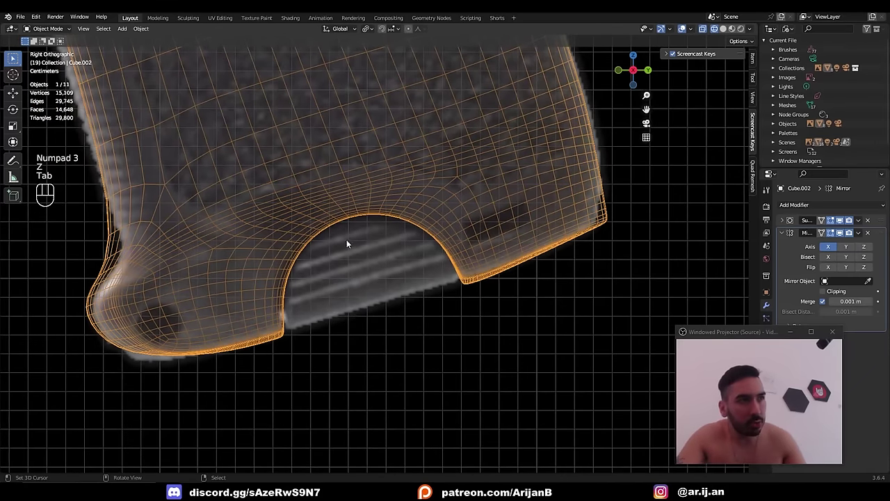
- Check the grip's base against the reference and separate the cutout's nine-edge rim arc into its own object
{"action": "scroll", "coordinate": [375, 257], "scroll_direction": "down", "scroll_amount": 1}
{"action": "scroll", "coordinate": [389, 255], "scroll_direction": "up", "scroll_amount": 2}
{"action": "key", "text": "Tab"}
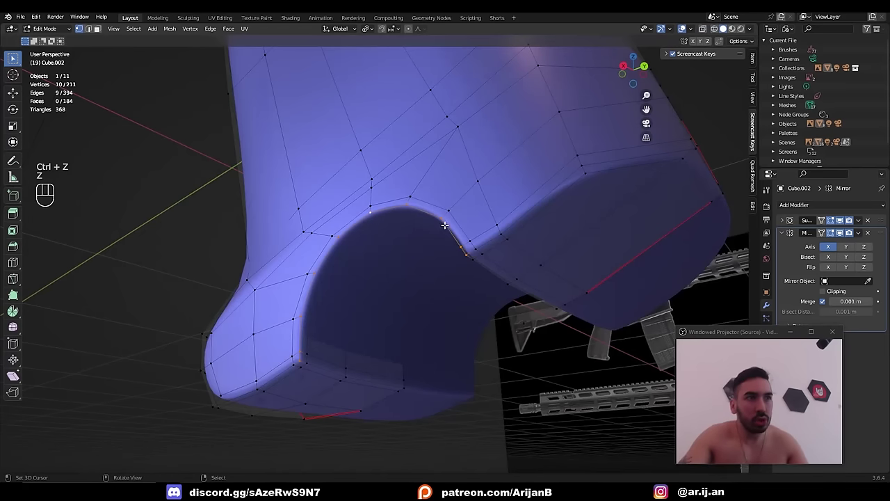
{"action": "key", "text": "p"}
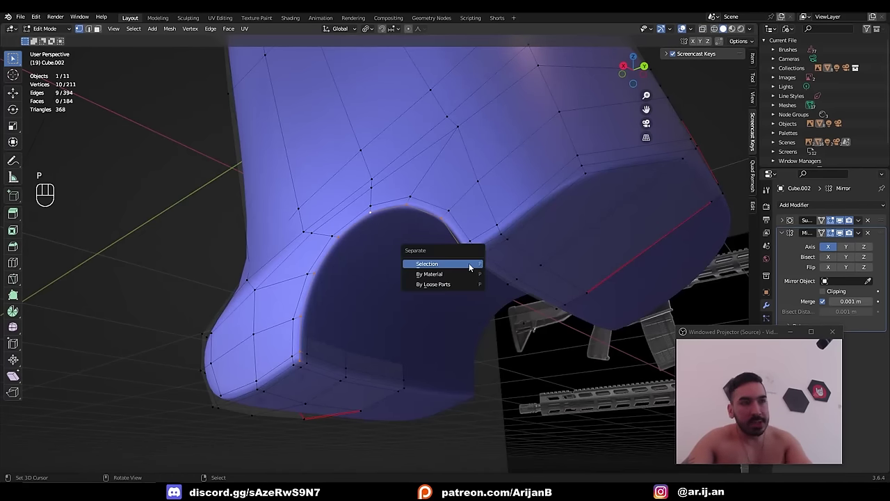
{"action": "left_click", "coordinate": [470, 267]}
- Snap the 3D cursor midway between the separated arc's end vertices, select the whole arc and set the pivot point to 3D Cursor
{"action": "key", "text": "z"}
{"action": "key", "text": "z"}
{"action": "key", "text": "Tab"}
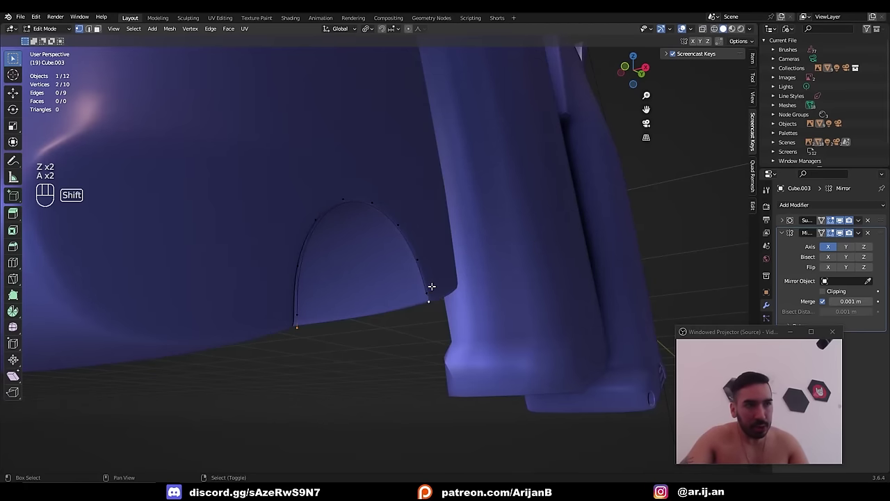
{"action": "key", "text": "shift+s"}
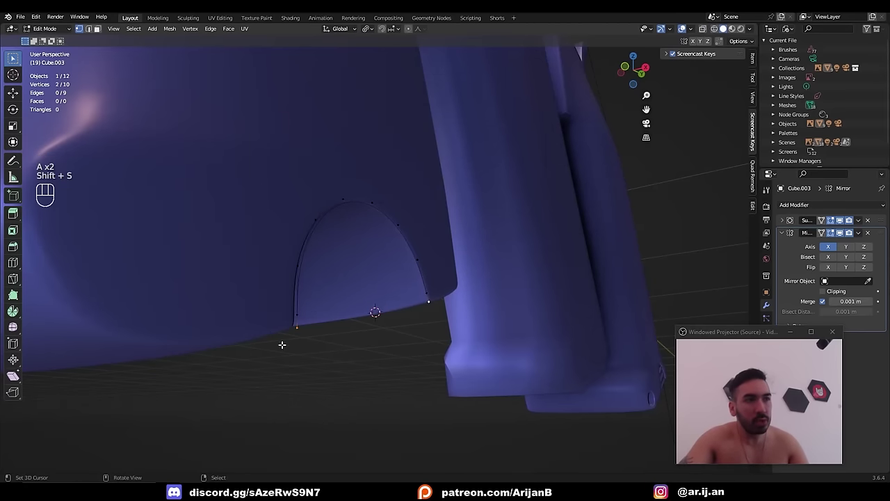
{"action": "key", "text": "a"}
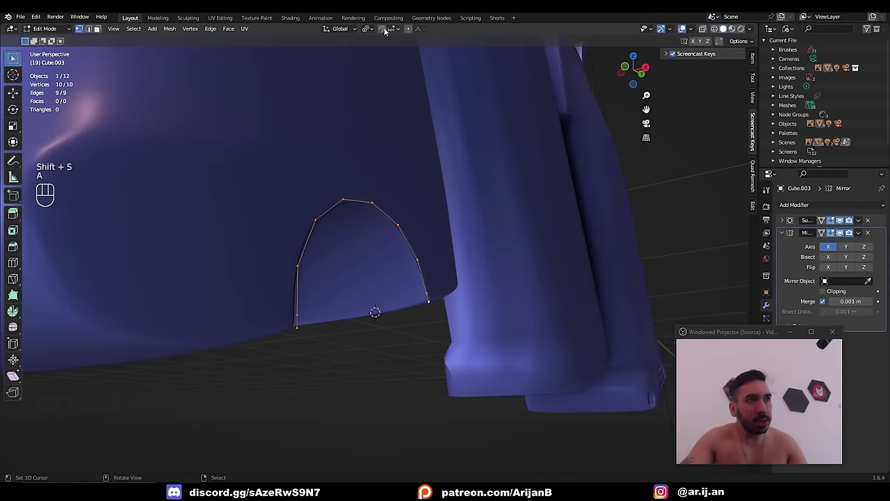
{"action": "left_click", "coordinate": [367, 29]}
{"action": "left_click", "coordinate": [378, 51]}
- Extrude the arc and scale it inward to about 0.90 around the 3D cursor
{"action": "middle_click_drag", "start_coordinate": [394, 233], "coordinate": [473, 300]}
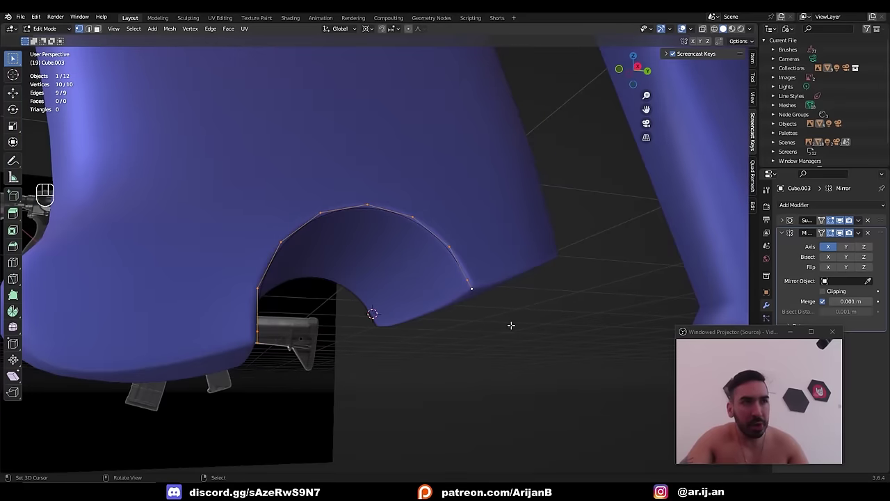
{"action": "key", "text": "e"}
{"action": "key", "text": "s"}
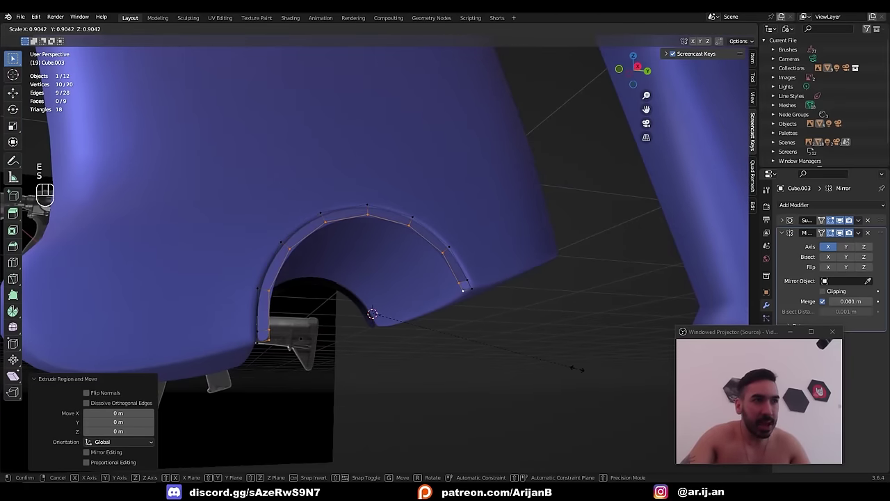
{"action": "key", "text": "ctrl+z"}
{"action": "key", "text": "ctrl+z"}
{"action": "key", "text": "f"}
{"action": "key", "text": "ctrl+r"}
{"action": "left_click", "coordinate": [373, 315]}
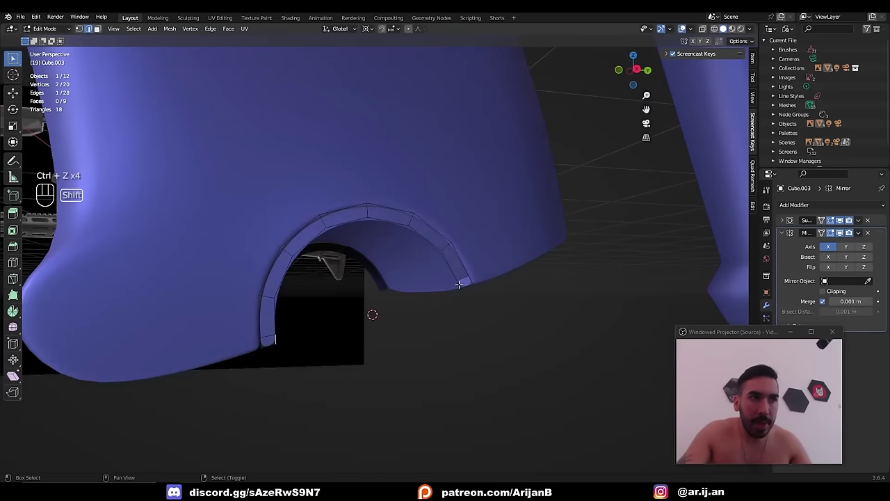
- Fill a face strip between the arc band's inner end edges and divide it with loop cuts
{"action": "key", "text": "f"}
{"action": "key", "text": "ctrl+r"}
{"action": "key", "text": "ctrl+r"}
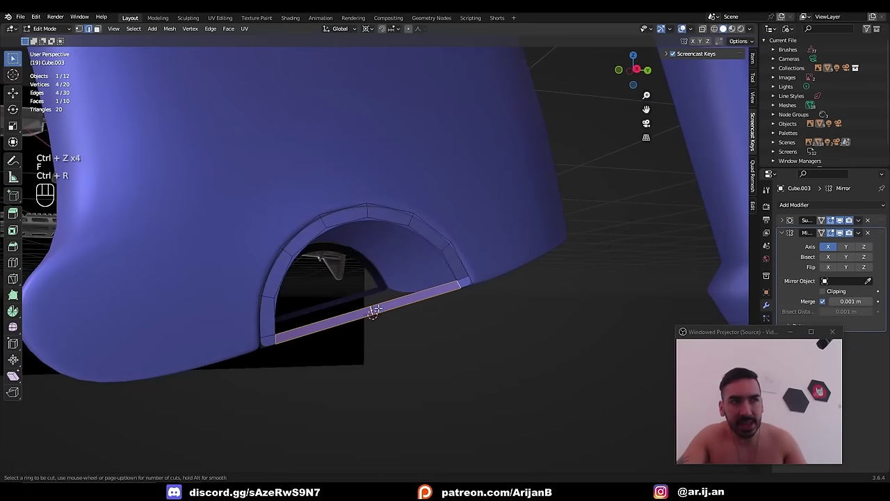
{"action": "left_click", "coordinate": [370, 310]}
{"action": "key", "text": "ctrl+r"}
{"action": "left_click", "coordinate": [382, 307]}
{"action": "right_click", "coordinate": [382, 306]}
- Fill the area inside the arc band with a grid of faces and finish editing the half-round piece
{"action": "key", "text": "2"}
{"action": "right_click", "coordinate": [355, 310]}
{"action": "right_click", "coordinate": [348, 222], "text": "shift"}
{"action": "key", "text": "f"}
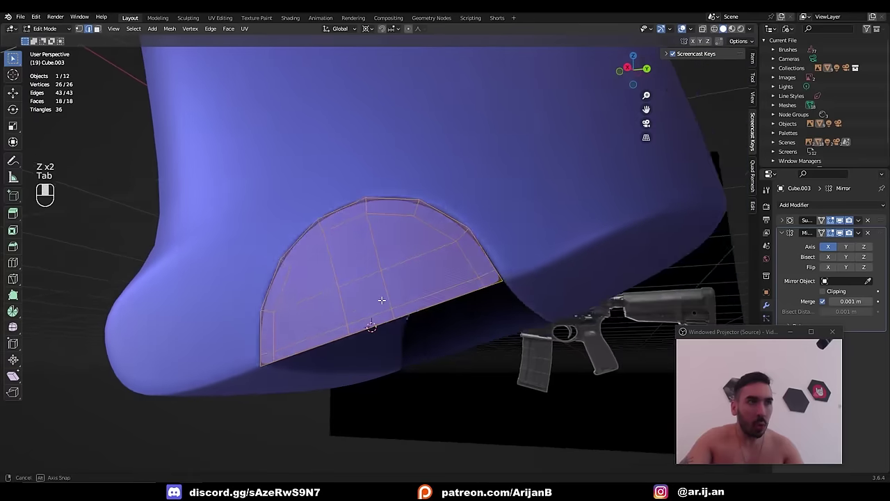
{"action": "middle_click_drag", "start_coordinate": [382, 300], "coordinate": [391, 261]}
{"action": "key", "text": "3"}
{"action": "key", "text": "Tab"}
- Try to join the half-round piece with the grip object
{"action": "left_click", "coordinate": [460, 190], "text": "ctrl"}
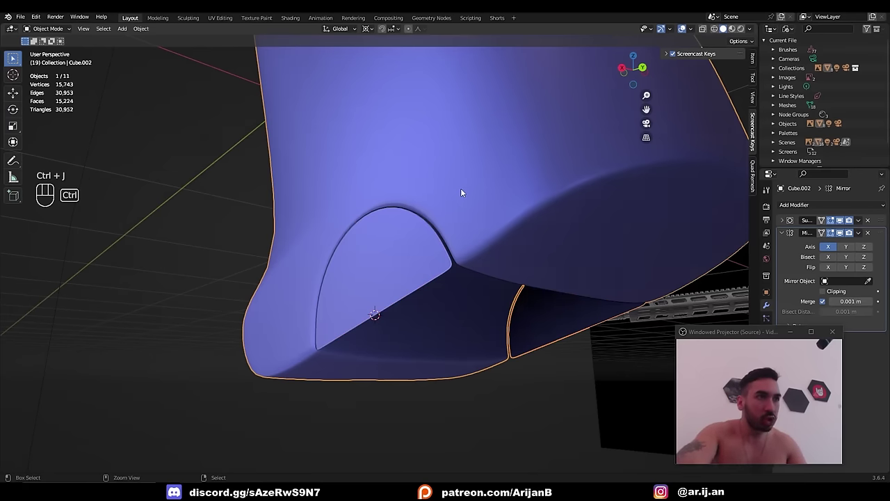
{"action": "key", "text": "ctrl+j"}
{"action": "key", "text": "Tab"}
- Select the cutout's two lower side edge chains on the grip and separate them into their own object
{"action": "middle_click_drag", "start_coordinate": [461, 191], "coordinate": [466, 190]}
{"action": "key", "text": "1"}
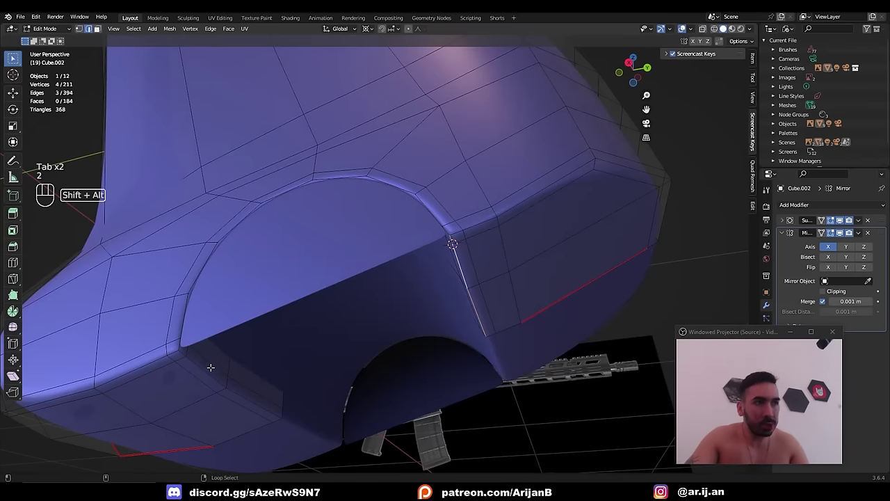
{"action": "left_click", "coordinate": [203, 367], "text": "shift"}
{"action": "key", "text": "z"}
{"action": "mouse_move", "coordinate": [320, 372]}
{"action": "middle_mouse_down"}
{"action": "mouse_move", "coordinate": [408, 358]}
{"action": "mouse_move", "coordinate": [411, 327]}
{"action": "middle_mouse_up"}
{"action": "key", "text": "z"}
{"action": "key", "text": "p"}
{"action": "left_click", "coordinate": [434, 320]}
{"action": "key", "text": "Tab"}
- Join the separated side edges with the half-round piece into one object
{"action": "left_click", "coordinate": [420, 263], "text": "shift"}
{"action": "left_click", "coordinate": [420, 263], "text": "shift"}
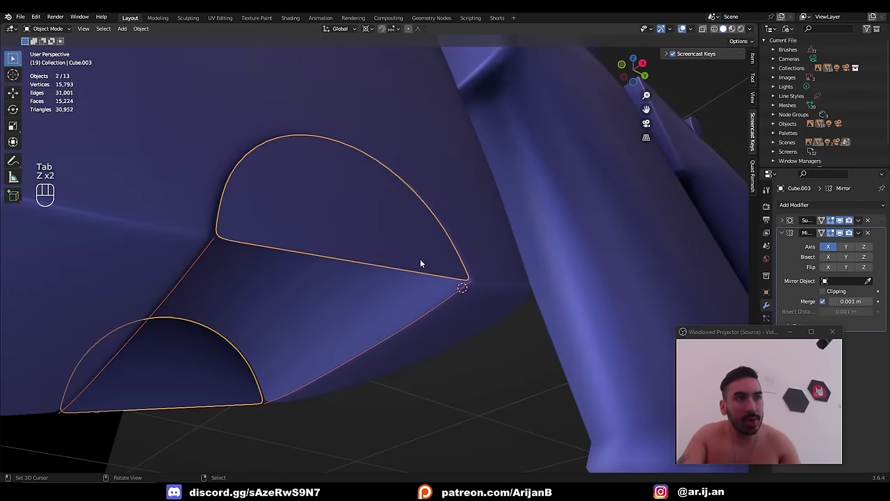
{"action": "key", "text": "ctrl+j"}
- Select all vertices of the joined piece and merge its duplicates by distance
{"action": "key", "text": "Tab"}
{"action": "key", "text": "1"}
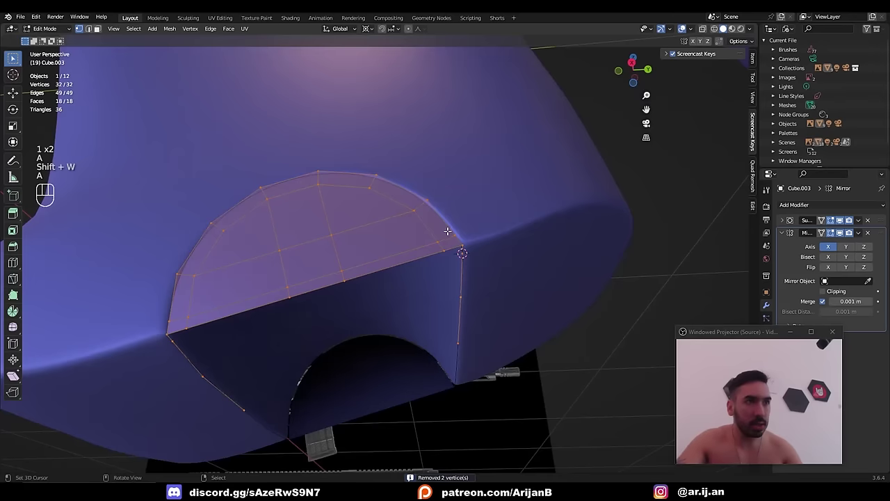
{"action": "key", "text": "shift+a"}
{"action": "key", "text": "a"}
{"action": "key", "text": "a"}
{"action": "key", "text": "shift+w"}
- Check the piece's corner vertex and snap the 3D cursor to a vertex on its side edge
{"action": "right_click", "coordinate": [460, 246]}
{"action": "key", "text": "g"}
{"action": "right_click", "coordinate": [459, 244]}
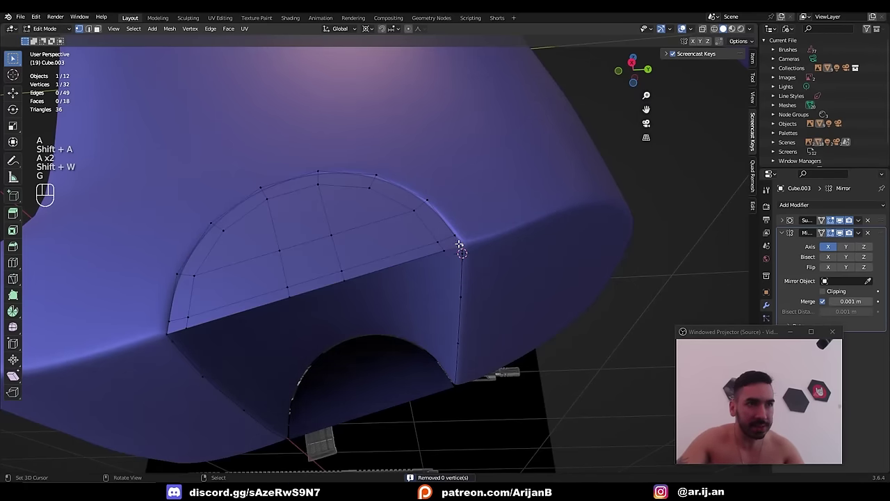
{"action": "key", "text": "shift+s"}
{"action": "left_click", "coordinate": [458, 360]}
{"action": "key", "text": "z"}
{"action": "mouse_move", "coordinate": [458, 359]}
{"action": "middle_mouse_down"}
{"action": "mouse_move", "coordinate": [554, 280]}
{"action": "mouse_move", "coordinate": [443, 294]}
{"action": "mouse_move", "coordinate": [459, 292]}
{"action": "middle_mouse_up"}
{"action": "key", "text": "z"}
- Move the piece's Mirror modifier above Subdivision, apply it, and merge the mirrored mesh's vertices by distance
{"action": "key", "text": "Tab"}
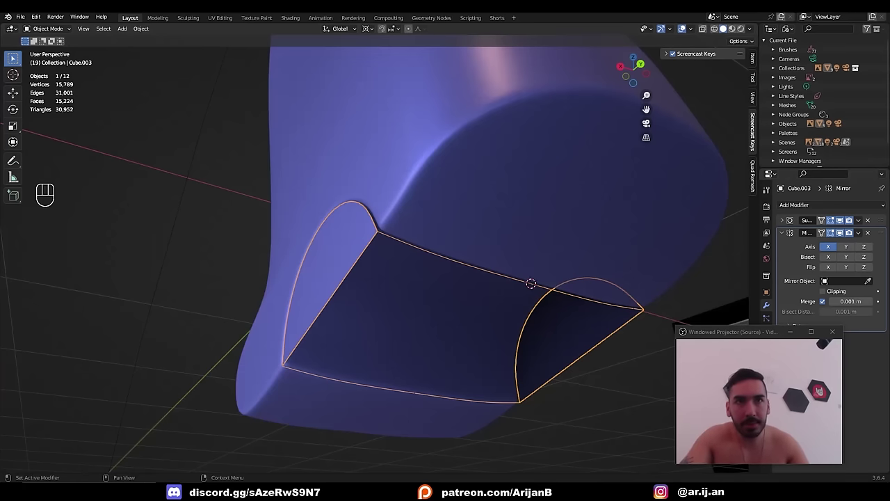
{"action": "left_click_drag", "start_coordinate": [886, 234], "coordinate": [885, 217]}
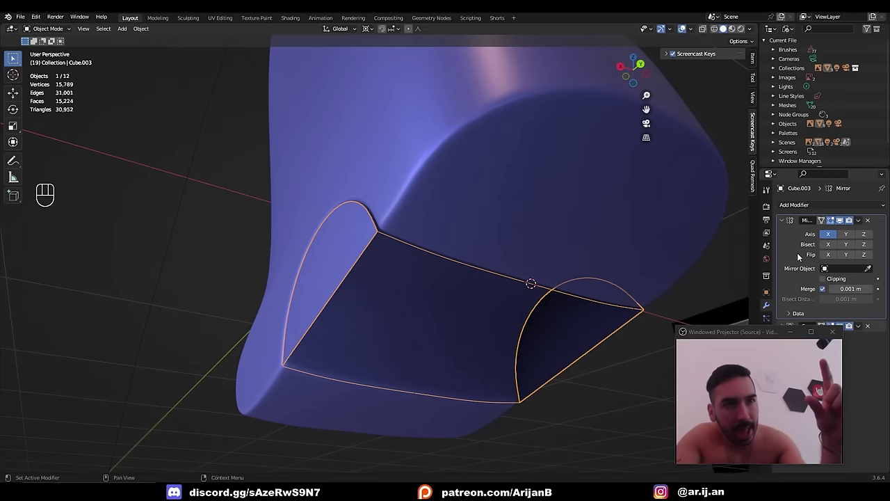
{"action": "key", "text": "ctrl+a"}
{"action": "key", "text": "Tab"}
{"action": "key", "text": "Tab"}
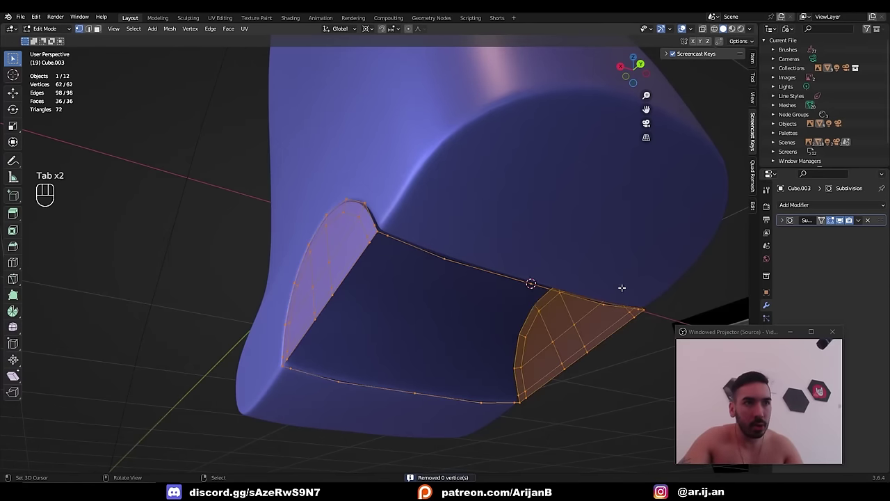
{"action": "key", "text": "shift+w"}
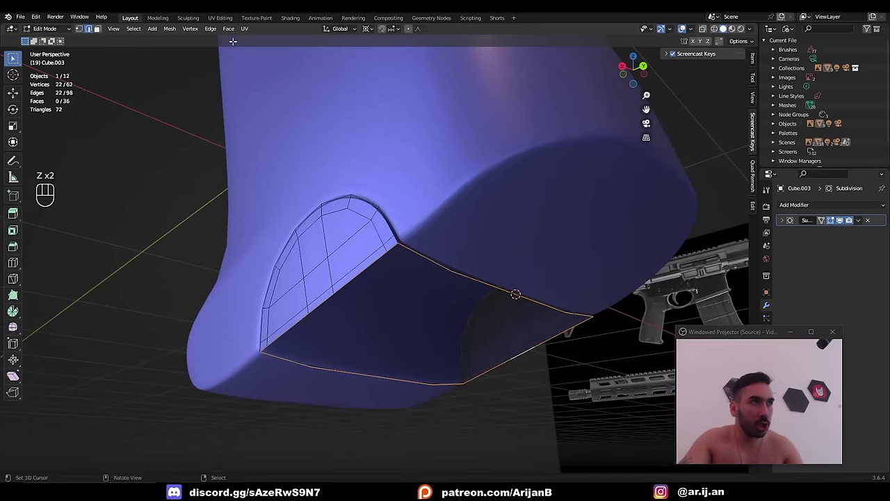
- Grid Fill the selected boundary loop on the underside of the mirrored piece
{"action": "left_click", "coordinate": [228, 28]}
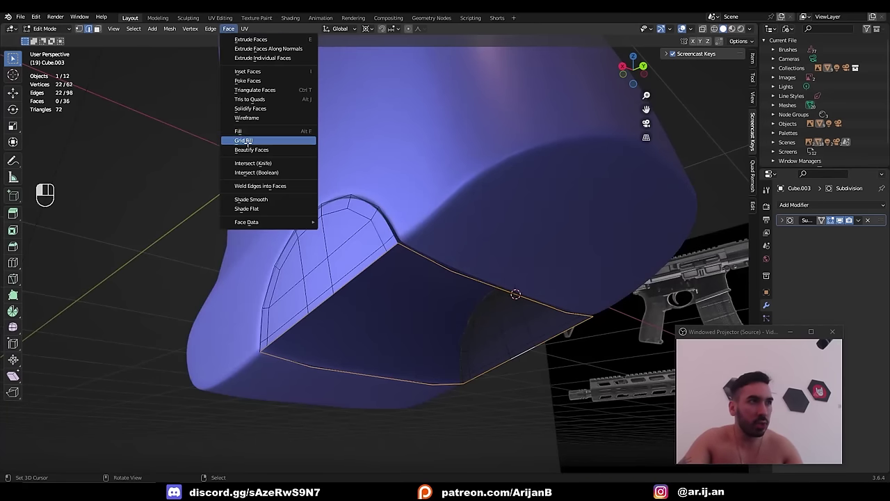
{"action": "left_click", "coordinate": [251, 144]}
{"action": "key", "text": "Tab"}
{"action": "key", "text": "Tab"}
{"action": "middle_click_drag", "start_coordinate": [413, 274], "coordinate": [464, 299]}
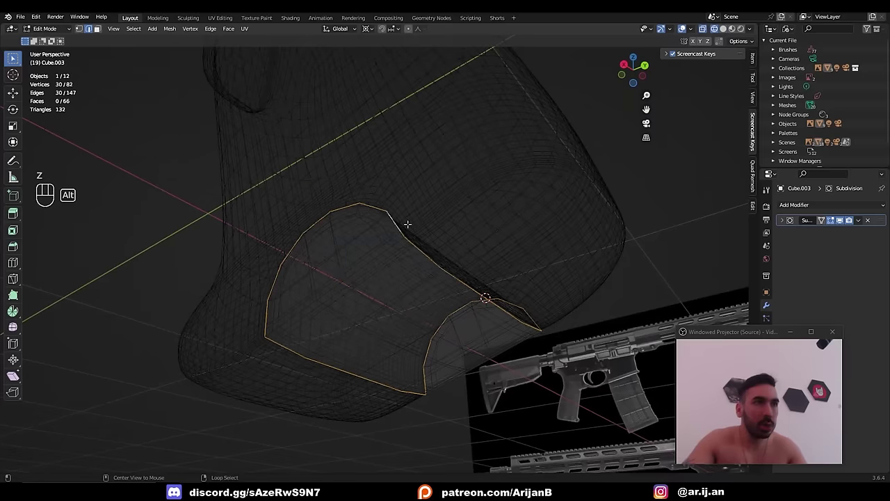
- Select the piece's remaining open boundary loop along both arcs and side edges and Grid Fill it with a span of 6
{"action": "right_click", "coordinate": [406, 222], "text": "alt"}
{"action": "right_click", "coordinate": [402, 233], "text": "alt"}
{"action": "middle_click_drag", "start_coordinate": [401, 232], "coordinate": [460, 248]}
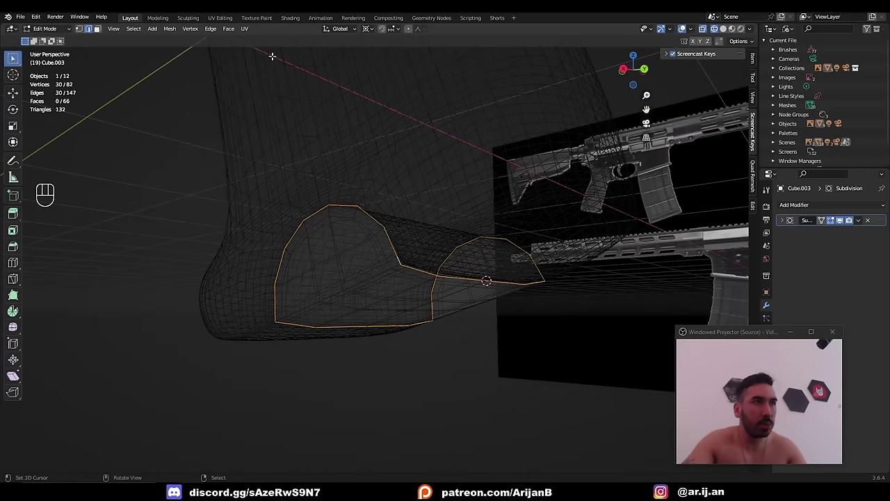
{"action": "left_click", "coordinate": [228, 28]}
{"action": "left_click", "coordinate": [256, 134]}
{"action": "middle_click_drag", "start_coordinate": [293, 164], "coordinate": [412, 230]}
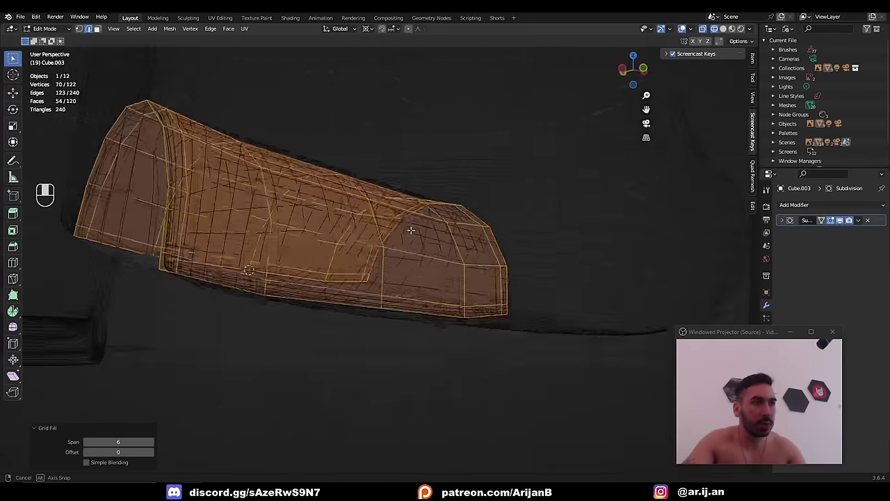
- Examine the filled cutout piece against the reference in right orthographic view
{"action": "key", "text": "Tab"}
{"action": "key", "text": "KP_3"}
{"action": "key", "text": "z"}
{"action": "key", "text": "g"}
{"action": "right_click", "coordinate": [406, 262]}
{"action": "scroll", "coordinate": [443, 228], "scroll_direction": "down", "scroll_amount": 3}
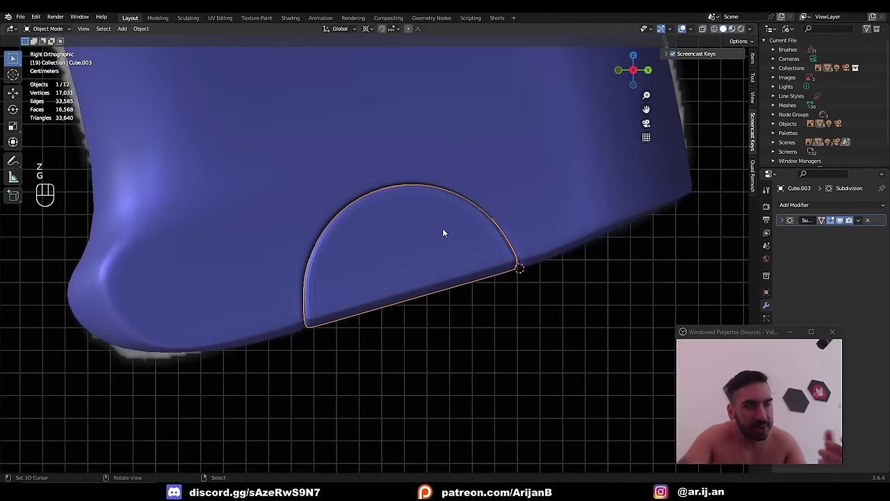
{"action": "scroll", "coordinate": [449, 232], "scroll_direction": "down", "scroll_amount": 1}
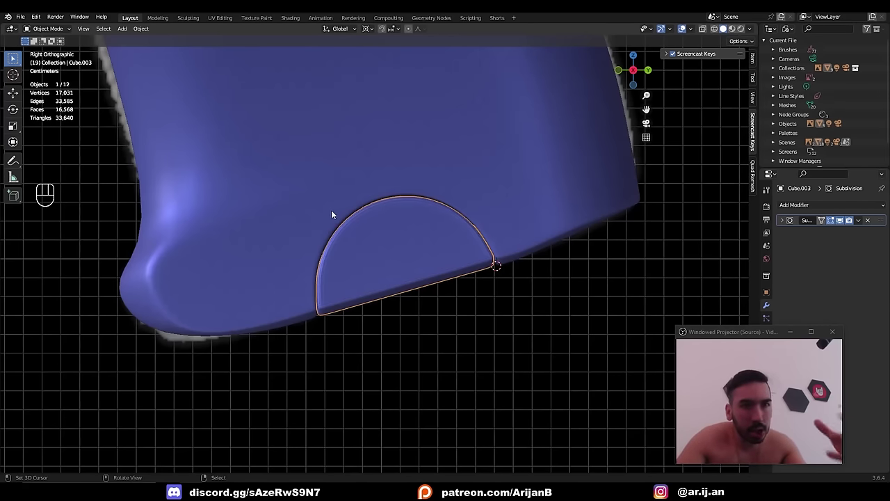
- Apply Shade Smooth to the filled cutout piece
{"action": "middle_click_drag", "start_coordinate": [362, 206], "coordinate": [327, 188]}
{"action": "left_click", "coordinate": [140, 28]}
{"action": "left_click", "coordinate": [179, 235]}
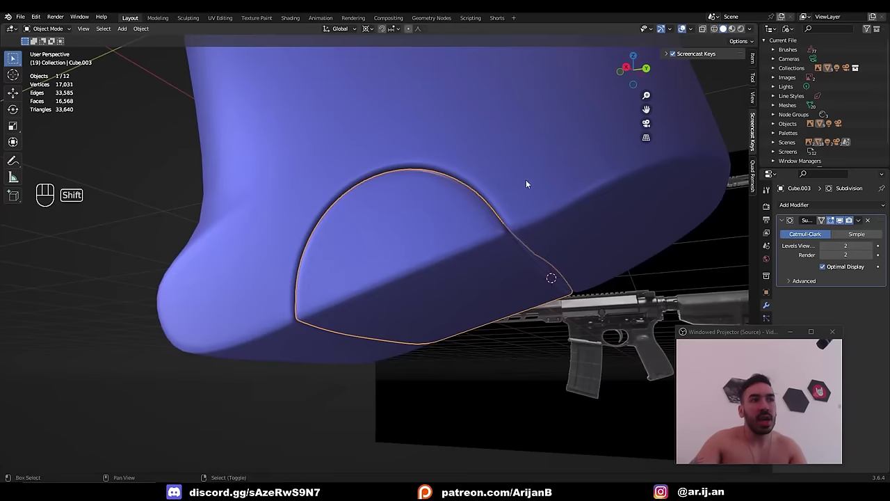
- Examine the grip and plug meshes together in edit mode at the rear corner of the base cutout
{"action": "right_click", "coordinate": [525, 184], "text": "shift"}
{"action": "scroll", "coordinate": [481, 246], "scroll_direction": "down", "scroll_amount": 3}
{"action": "key", "text": "z"}
{"action": "scroll", "coordinate": [417, 219], "scroll_direction": "up", "scroll_amount": 2}
{"action": "key", "text": "z"}
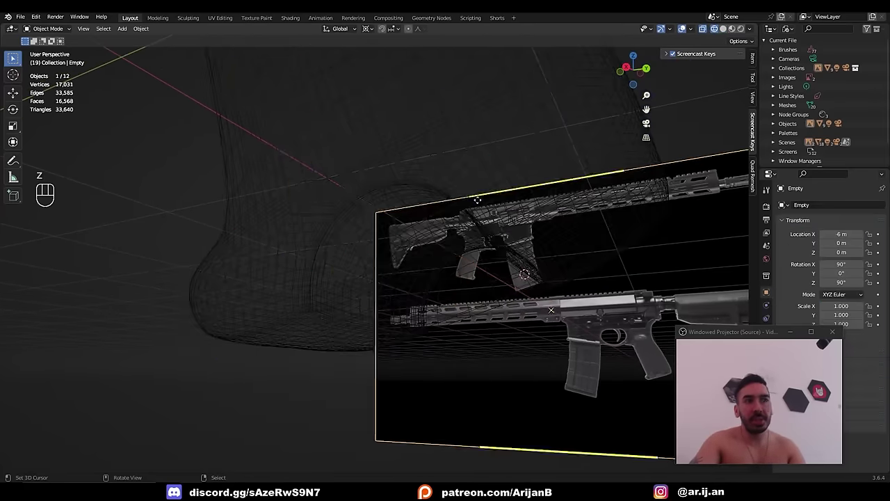
{"action": "key", "text": "Tab"}
{"action": "middle_click_drag", "start_coordinate": [552, 231], "coordinate": [544, 231], "text": "shift"}
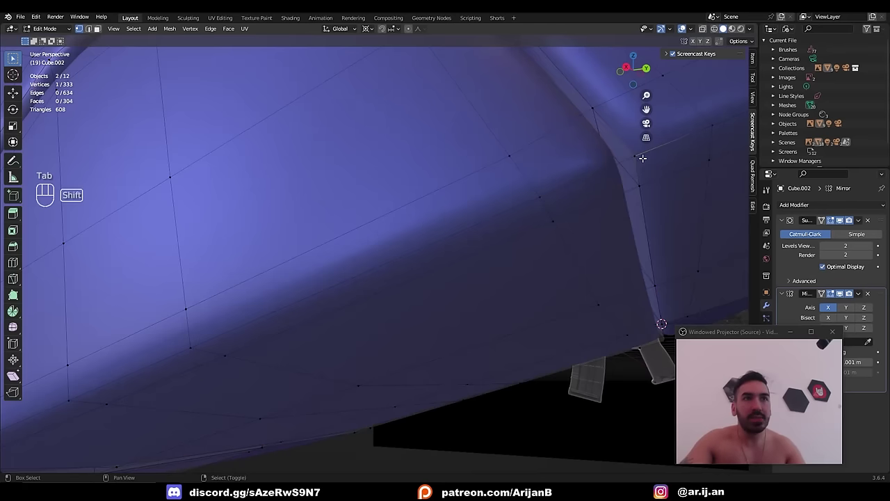
{"action": "right_click", "coordinate": [638, 159]}
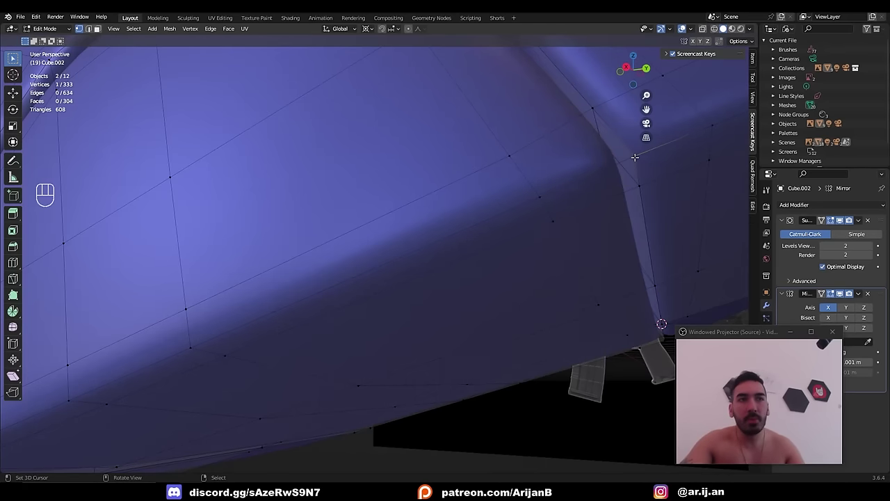
{"action": "scroll", "coordinate": [592, 190], "scroll_direction": "down", "scroll_amount": 8}
{"action": "key", "text": "Tab"}
- Parent the plug piece to the pistol grip with the Object option, then clear the selection
{"action": "right_click", "coordinate": [425, 240]}
{"action": "mouse_move", "coordinate": [379, 243]}
{"action": "middle_mouse_down"}
{"action": "mouse_move", "coordinate": [406, 255]}
{"action": "mouse_move", "coordinate": [418, 296]}
{"action": "middle_mouse_up"}
{"action": "key", "text": "z"}
{"action": "key", "text": "z"}
{"action": "left_click", "coordinate": [452, 141], "text": "shift"}
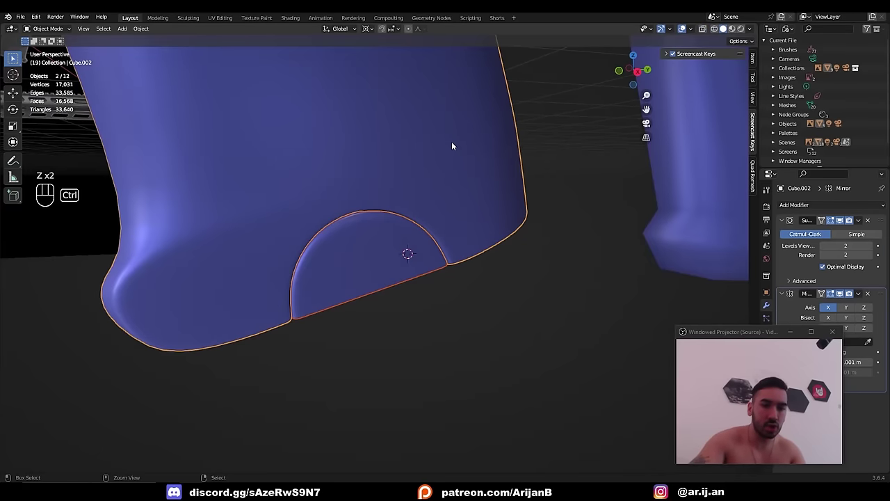
{"action": "key", "text": "ctrl+p"}
{"action": "left_click", "coordinate": [445, 149]}
{"action": "scroll", "coordinate": [444, 153], "scroll_direction": "down", "scroll_amount": 4}
{"action": "key", "text": "a"}
{"action": "key", "text": "a"}
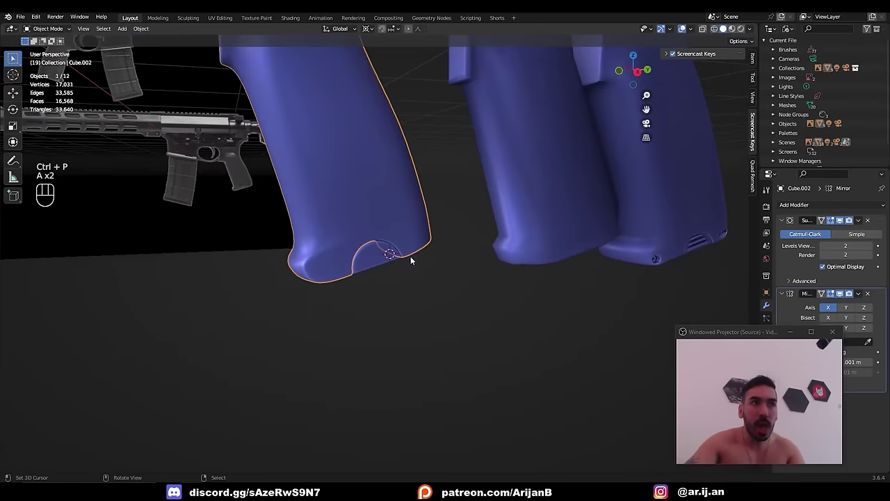
- Move the selected faces and an underside vertex at the grip's lower front corner to fit the reference outline
{"action": "key", "text": "z"}
{"action": "key", "text": "ctrl+z"}
{"action": "key", "text": "ctrl+z"}
{"action": "key", "text": "g"}
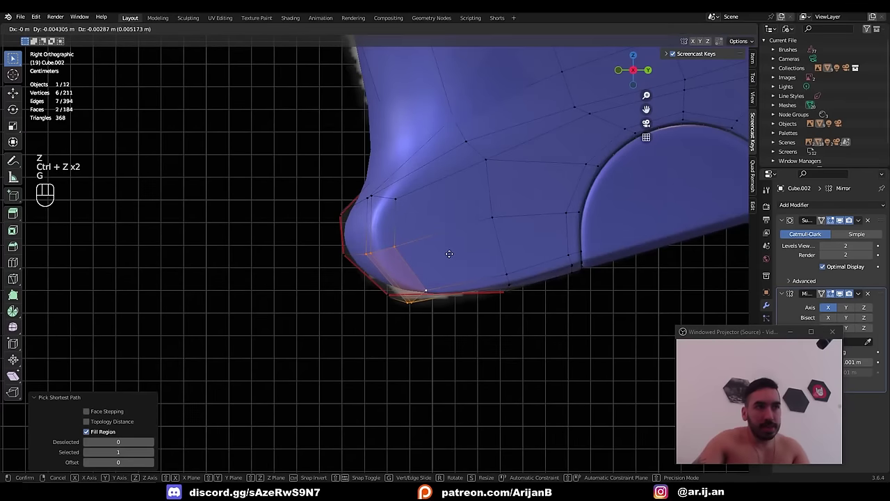
{"action": "left_click", "coordinate": [450, 254]}
{"action": "middle_click_drag", "start_coordinate": [431, 286], "coordinate": [436, 228], "text": "shift"}
{"action": "scroll", "coordinate": [436, 228], "scroll_direction": "up", "scroll_amount": 1}
{"action": "middle_click_drag", "start_coordinate": [411, 272], "coordinate": [418, 244]}
{"action": "right_click", "coordinate": [403, 256]}
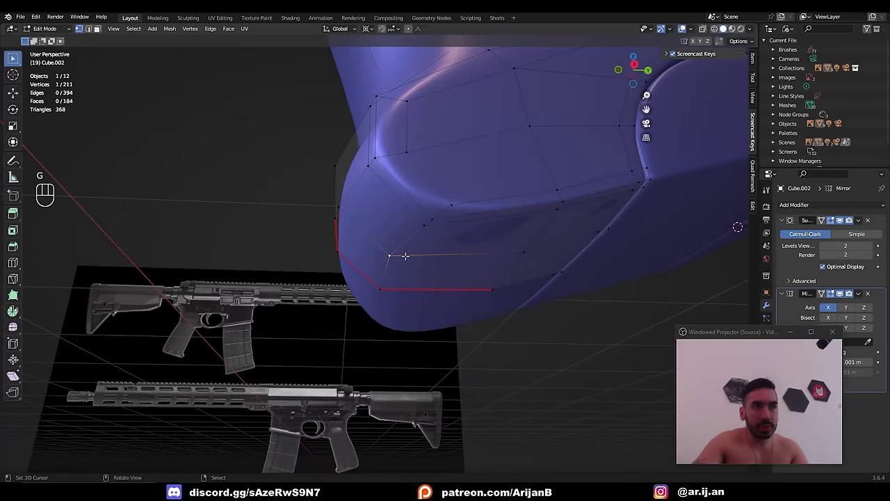
{"action": "key", "text": "KP_3"}
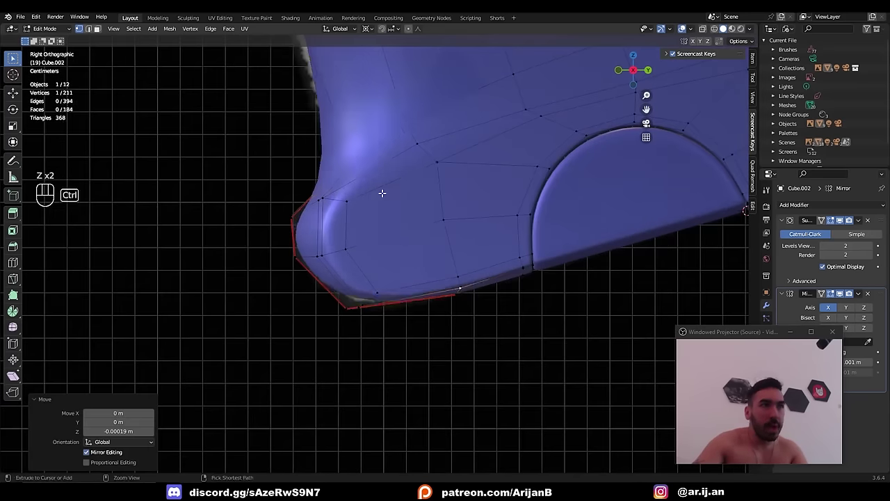
- Add a loop cut through the grip's base between the front corner and the semicircular cutout
{"action": "key", "text": "ctrl+r"}
{"action": "left_click", "coordinate": [383, 193]}
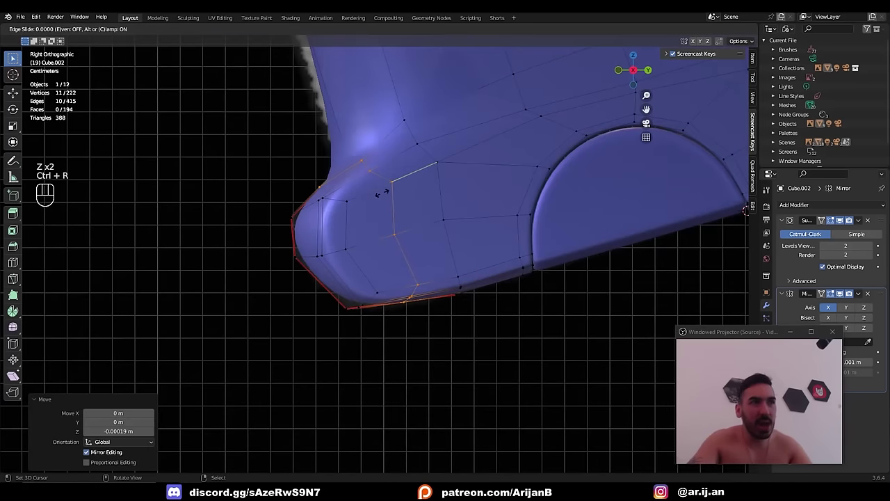
{"action": "left_click", "coordinate": [377, 194]}
- Select the four side faces at the grip's lower front corner, extrude them in place and scale them to 0.529
{"action": "key", "text": "z"}
{"action": "key", "text": "3"}
{"action": "right_click", "coordinate": [370, 228]}
{"action": "key", "text": "z"}
{"action": "right_click", "coordinate": [417, 250], "text": "ctrl+shift"}
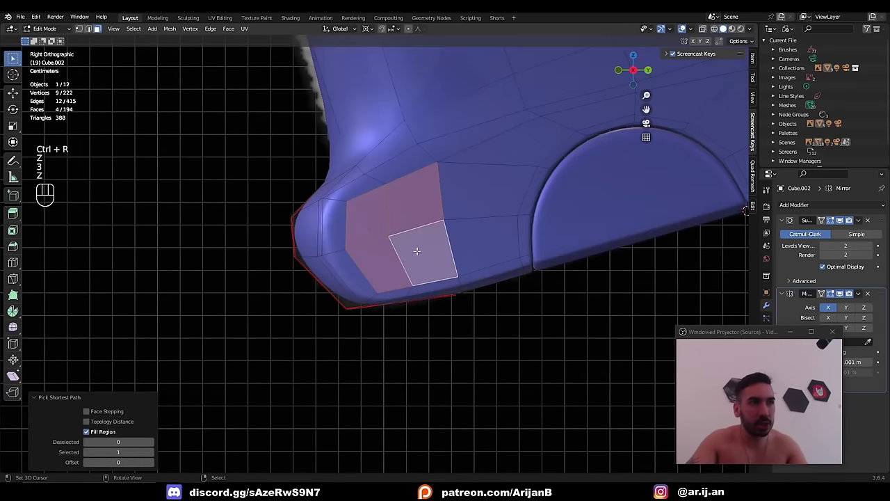
{"action": "key", "text": "e"}
{"action": "right_click", "coordinate": [505, 327]}
{"action": "key", "text": "s"}
{"action": "right_click", "coordinate": [502, 331]}
{"action": "key", "text": "shift+s"}
{"action": "key", "text": "s"}
{"action": "left_click", "coordinate": [422, 299]}
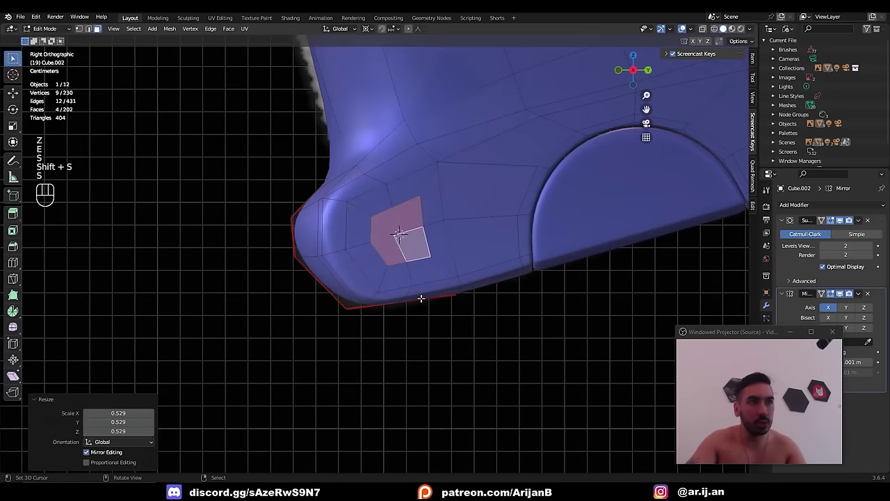
- Slide the vertices above the inset faces at the grip's front corner along their edges to even out the topology
{"action": "scroll", "coordinate": [363, 253], "scroll_direction": "down", "scroll_amount": 2}
{"action": "key", "text": "2"}
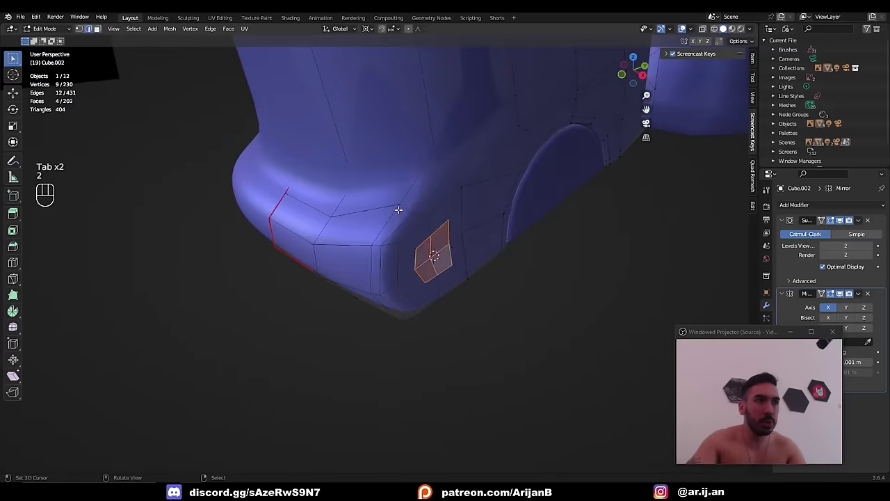
{"action": "key", "text": "1"}
{"action": "right_click", "coordinate": [399, 210]}
{"action": "key", "text": "g"}
{"action": "key", "text": "g"}
{"action": "left_click", "coordinate": [410, 218]}
{"action": "right_click", "coordinate": [410, 217]}
{"action": "key", "text": "g"}
{"action": "key", "text": "g"}
{"action": "left_click", "coordinate": [406, 220]}
{"action": "middle_click_drag", "start_coordinate": [414, 223], "coordinate": [394, 214]}
{"action": "right_click", "coordinate": [410, 218]}
{"action": "key", "text": "g"}
{"action": "key", "text": "g"}
{"action": "left_click", "coordinate": [403, 220]}
- Shape the four inset faces into a circle with LoopTools and move it into place over the reference
{"action": "key", "text": "w"}
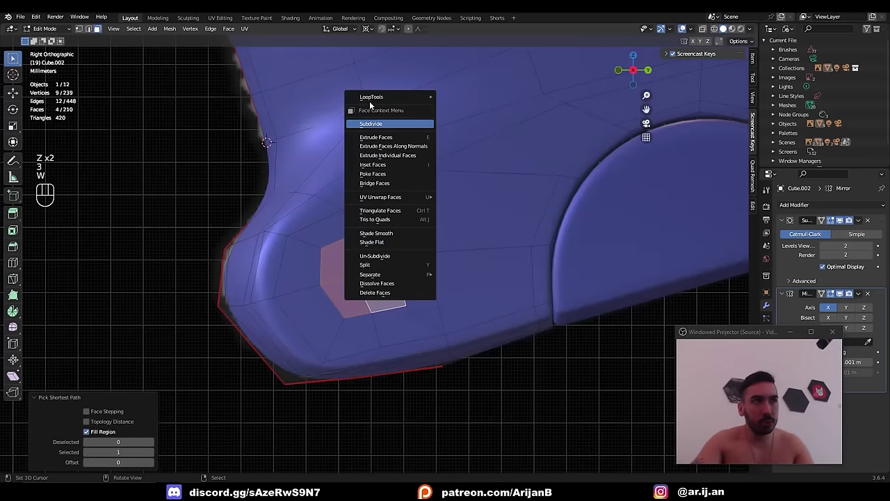
{"action": "mouse_move", "coordinate": [371, 93]}
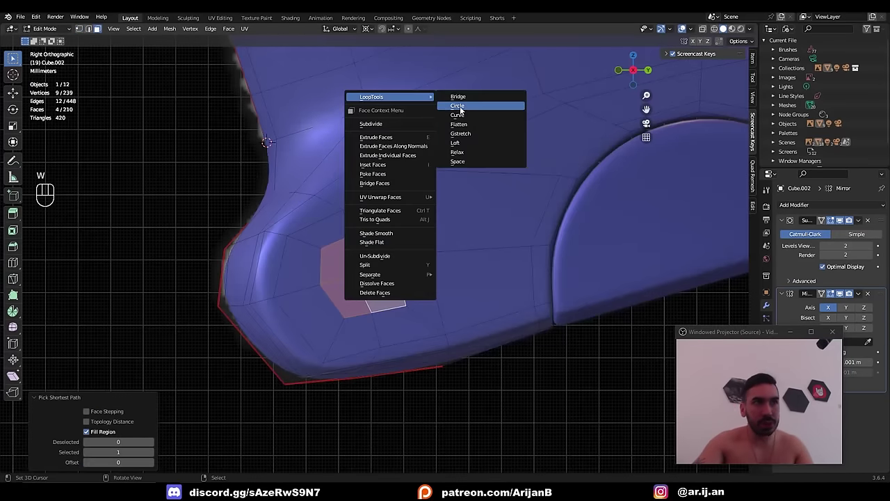
{"action": "left_click", "coordinate": [459, 108]}
{"action": "key", "text": "g"}
{"action": "left_click", "coordinate": [418, 316]}
- Extrude the circular faces about 0.03 m into the grip and flatten them by scaling to 0 on X
{"action": "key", "text": "e"}
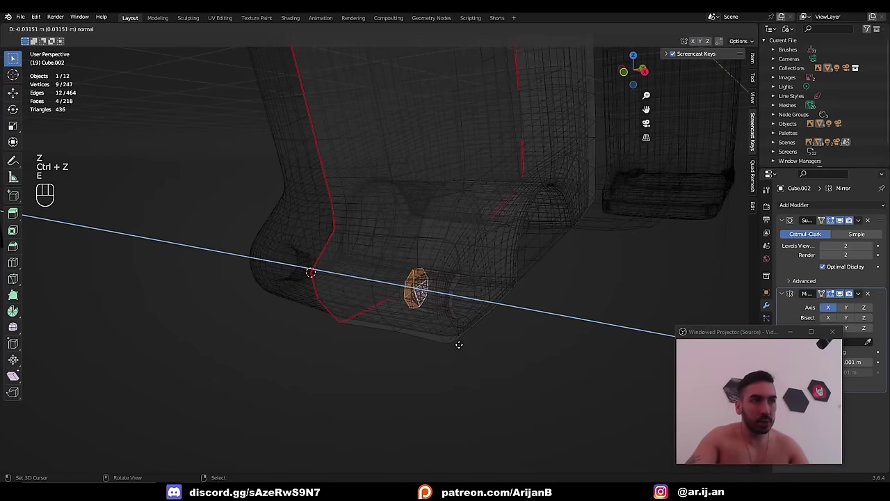
{"action": "left_click", "coordinate": [457, 342]}
{"action": "middle_click_drag", "start_coordinate": [453, 340], "coordinate": [396, 306]}
{"action": "type", "text": "sx0"}
{"action": "key", "text": "Return"}
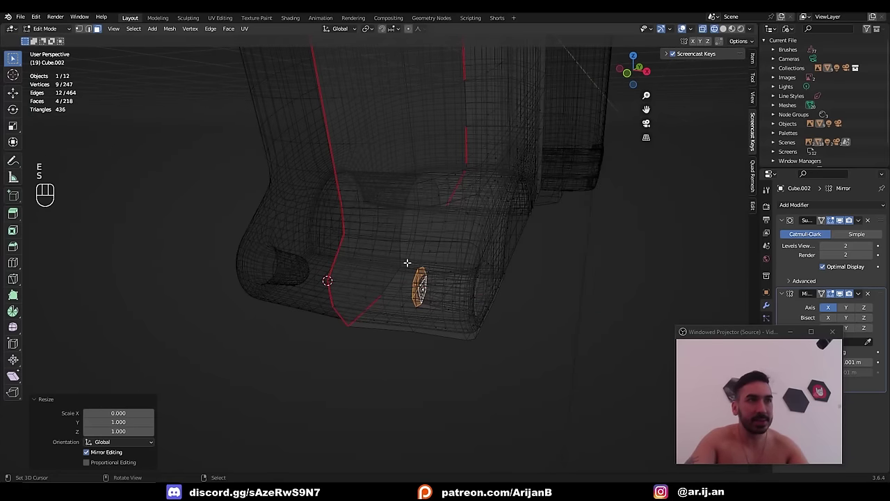
- Delete the end faces of the extruded circular recess to leave an open hole
{"action": "left_click", "coordinate": [369, 28]}
{"action": "left_click", "coordinate": [390, 58]}
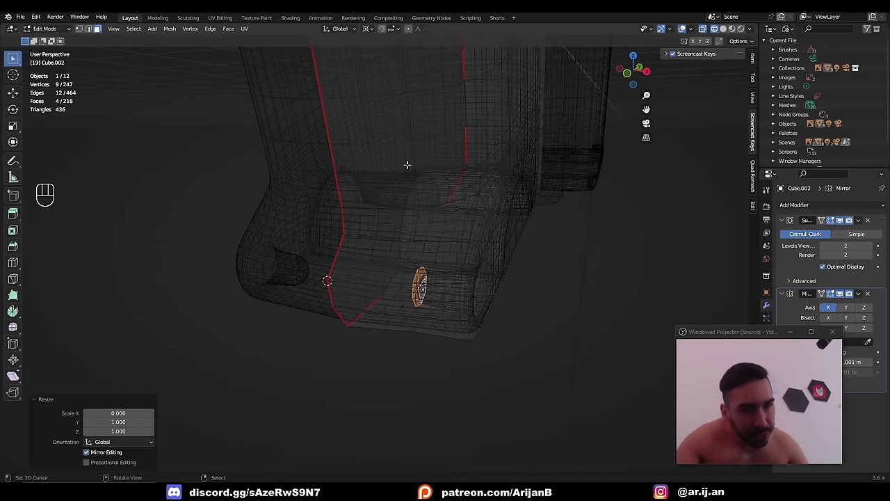
{"action": "middle_click_drag", "start_coordinate": [407, 165], "coordinate": [459, 264]}
{"action": "key", "text": "Tab"}
{"action": "key", "text": "ctrl+z"}
{"action": "key", "text": "ctrl+z"}
{"action": "key", "text": "x"}
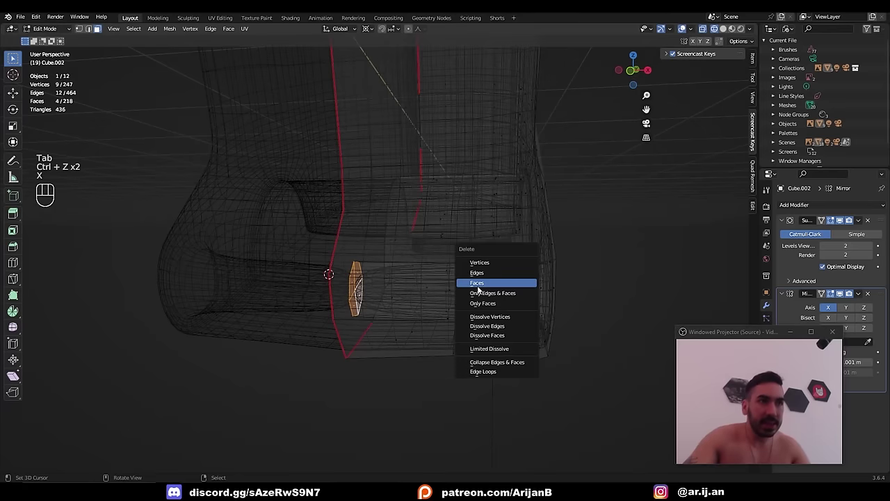
{"action": "left_click", "coordinate": [477, 286]}
- Inspect the circular hole in shaded and right orthographic view, and save the file
{"action": "key", "text": "z"}
{"action": "mouse_move", "coordinate": [418, 289]}
{"action": "middle_mouse_down"}
{"action": "mouse_move", "coordinate": [371, 280]}
{"action": "mouse_move", "coordinate": [356, 302]}
{"action": "mouse_move", "coordinate": [357, 294]}
{"action": "middle_mouse_up"}
{"action": "key", "text": "Tab"}
{"action": "key", "text": "Tab"}
{"action": "key", "text": "KP_3"}
{"action": "key", "text": "ctrl+s"}
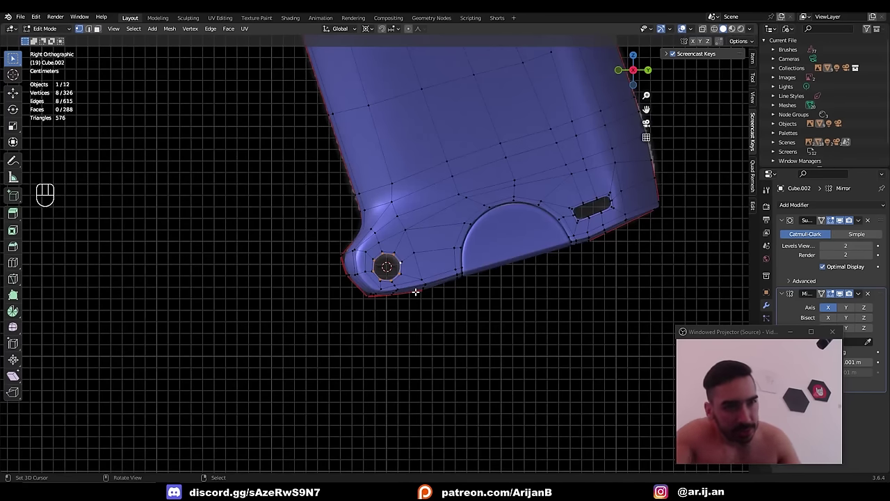
- Snap the 3D cursor to the centre of the circular hole's edge loop and check the hole in object mode
{"action": "key", "text": "z"}
{"action": "scroll", "coordinate": [416, 293], "scroll_direction": "up", "scroll_amount": 6}
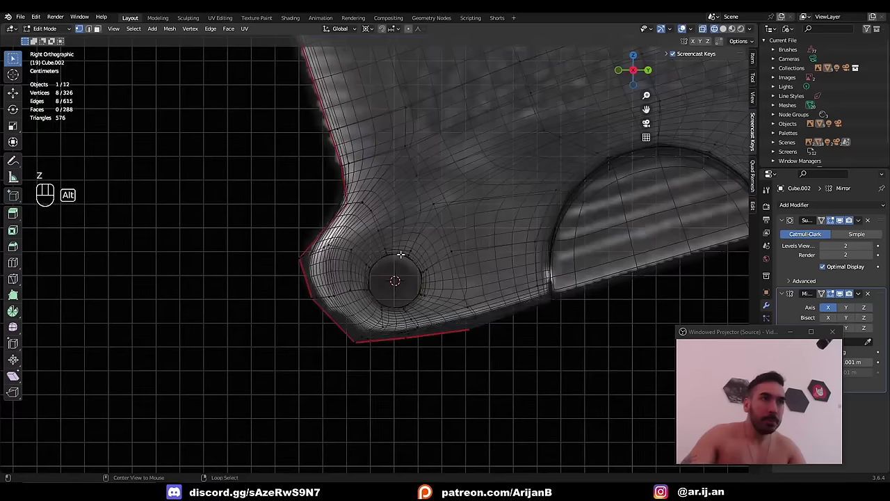
{"action": "key", "text": "z"}
{"action": "key", "text": "shift+s"}
{"action": "key", "text": "Tab"}
{"action": "scroll", "coordinate": [394, 292], "scroll_direction": "down", "scroll_amount": 3}
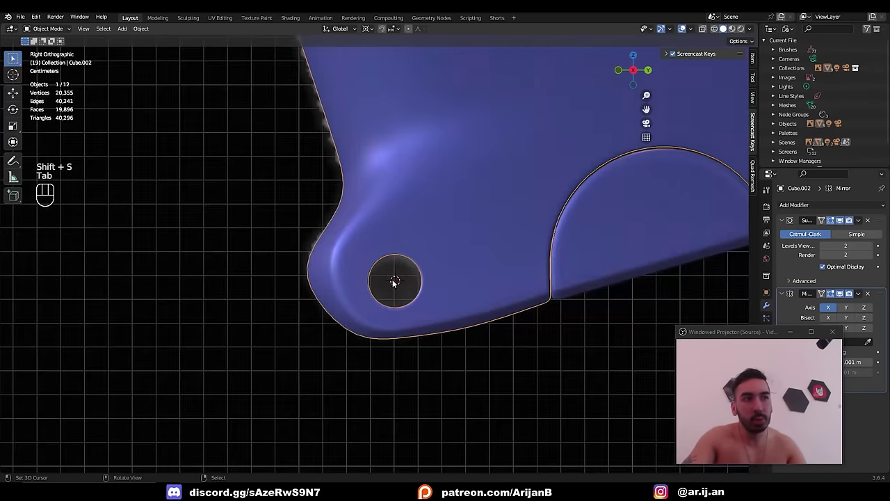
{"action": "key", "text": "z"}
{"action": "key", "text": "z"}
{"action": "middle_click_drag", "start_coordinate": [396, 279], "coordinate": [439, 272]}
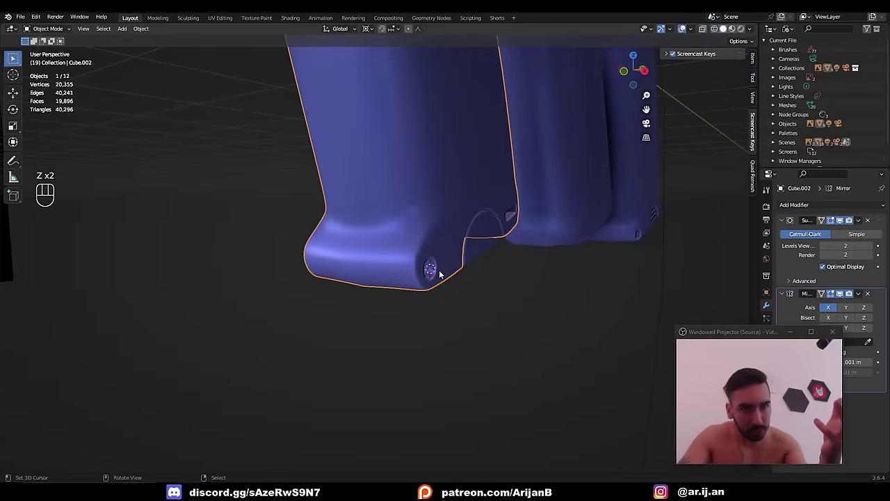
- Add a view-aligned plane at the 3D cursor and scale it down to a small square inside the circular hole
{"action": "key", "text": "Tab"}
{"action": "key", "text": "Tab"}
{"action": "key", "text": "Tab"}
{"action": "key", "text": "KP_3"}
{"action": "key", "text": "shift+a"}
{"action": "left_click", "coordinate": [436, 304]}
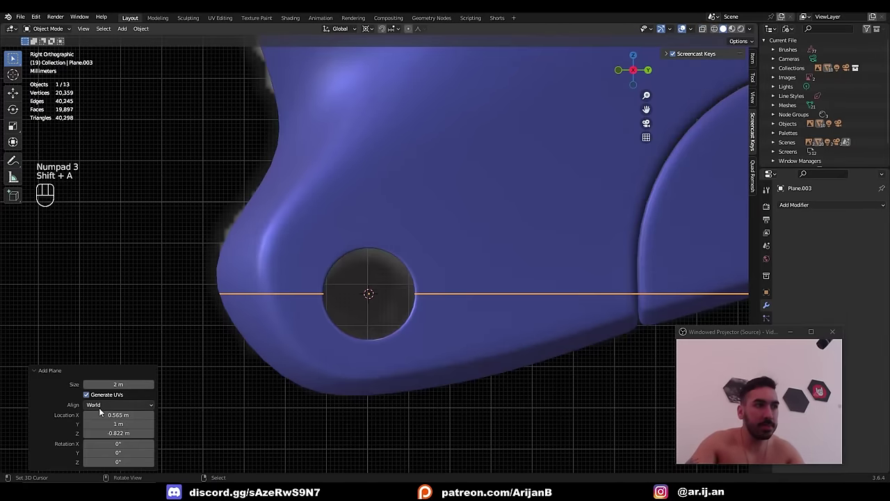
{"action": "left_click", "coordinate": [103, 406]}
{"action": "left_click", "coordinate": [111, 426]}
{"action": "key", "text": "Tab"}
{"action": "key", "text": "s"}
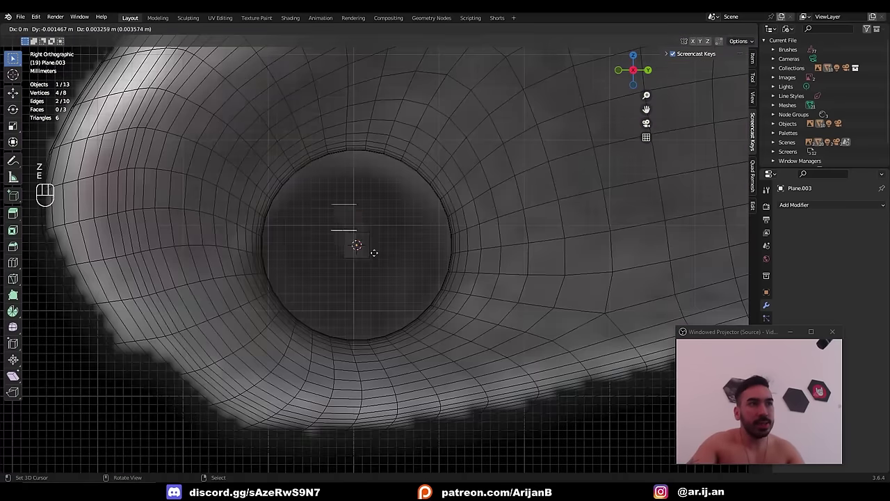
- Scale the extruded upper and lower edges of the small square by 3 along Z
{"action": "right_click", "coordinate": [385, 272]}
{"action": "key", "text": "s"}
{"action": "key", "text": "z"}
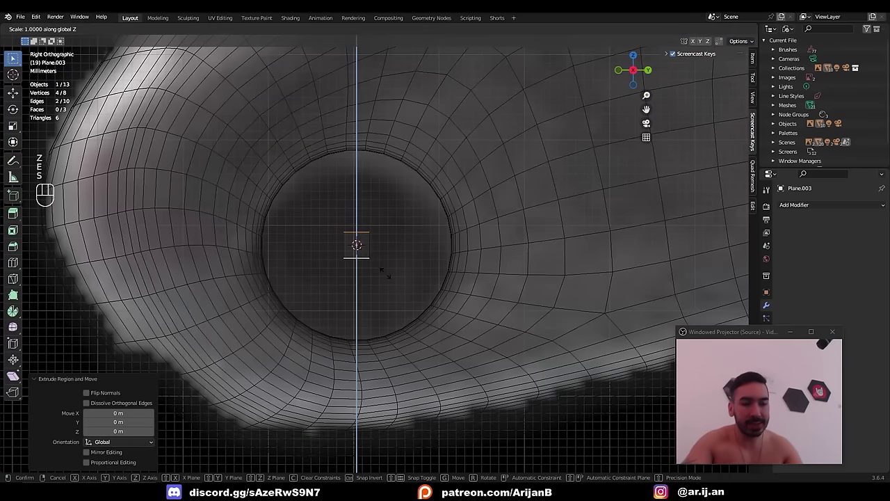
{"action": "left_click", "coordinate": [385, 274]}
{"action": "key", "text": "alt+z"}
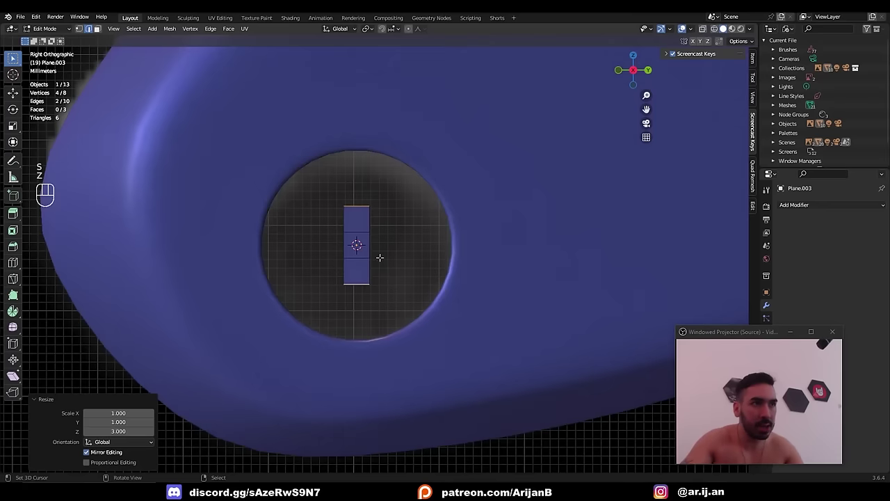
- Extrude the central square's side edges outward along Y into an equal-armed cross and subdivide it with one cut
{"action": "key", "text": "alt+z"}
{"action": "scroll", "coordinate": [387, 246], "scroll_direction": "up", "scroll_amount": 1}
{"action": "key", "text": "e"}
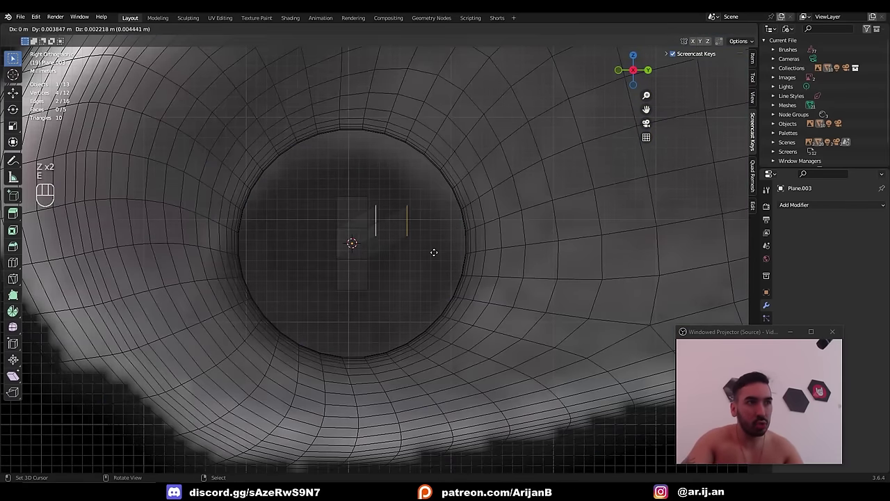
{"action": "type", "text": "sxy4"}
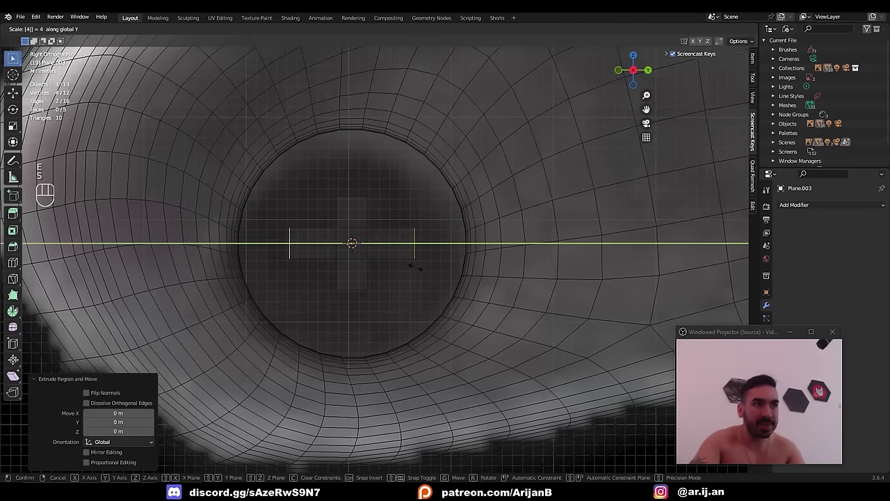
{"action": "left_click", "coordinate": [416, 266]}
{"action": "left_click", "coordinate": [417, 204]}
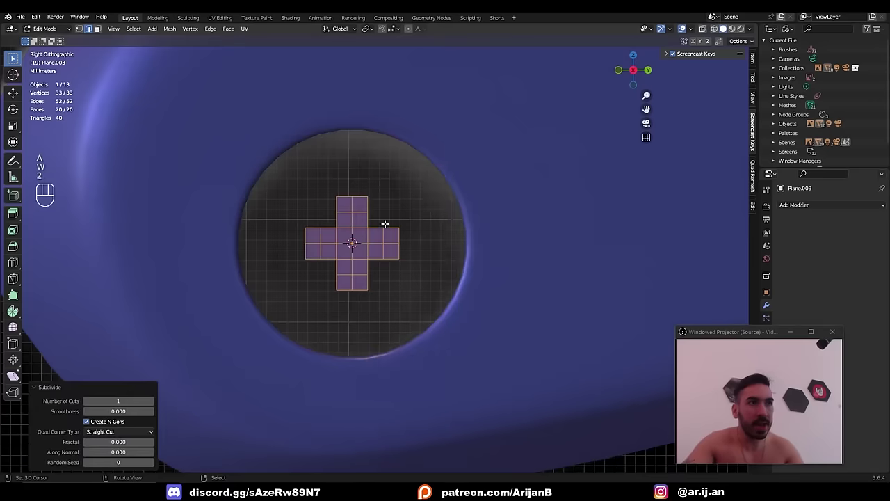
- Select the cross's outer boundary edges, extrude them and scale them outward by about 1.779
{"action": "left_click", "coordinate": [336, 224], "text": "alt+shift"}
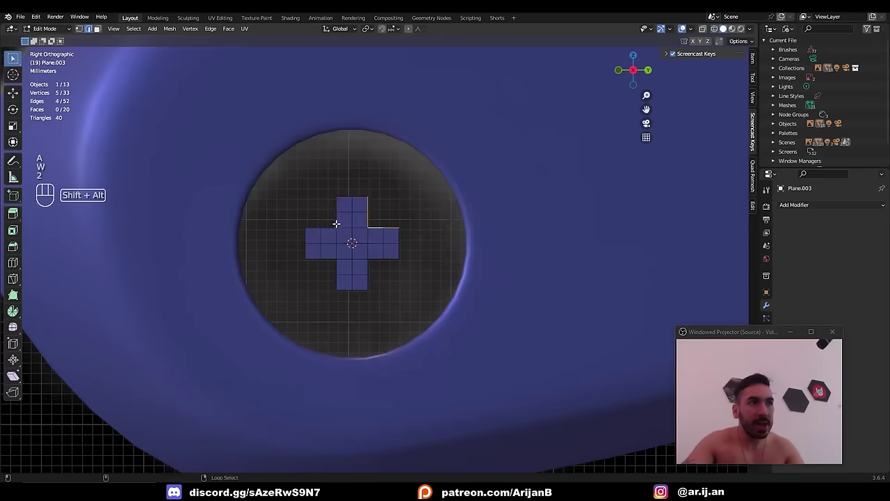
{"action": "left_click", "coordinate": [307, 240], "text": "alt+shift"}
{"action": "left_click", "coordinate": [336, 278], "text": "alt+shift"}
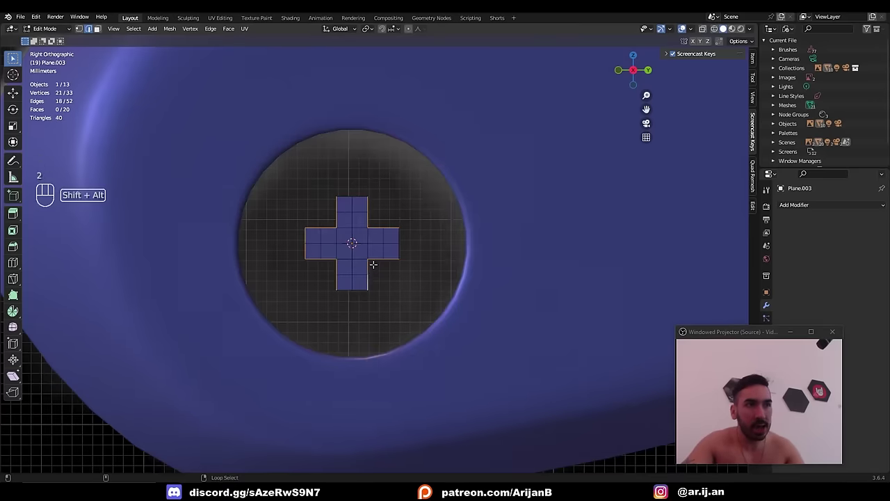
{"action": "key", "text": "ctrl+z"}
{"action": "key", "text": "e"}
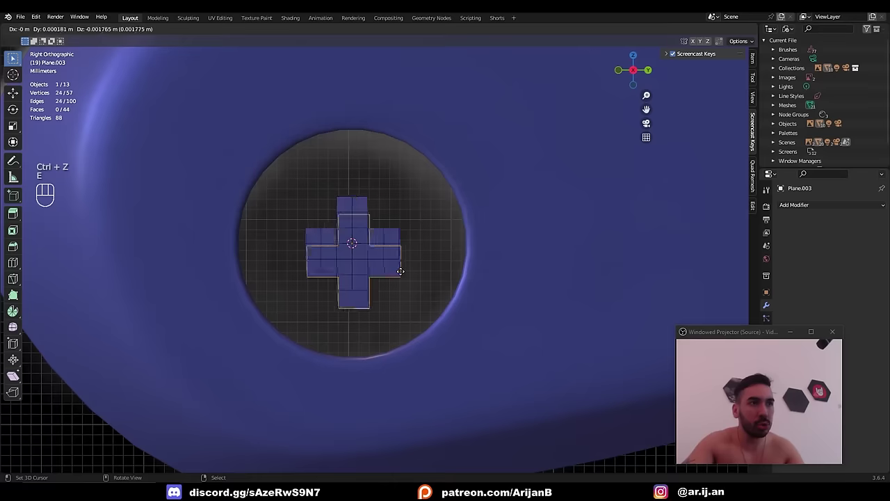
{"action": "right_click", "coordinate": [396, 263]}
{"action": "key", "text": "s"}
{"action": "left_click", "coordinate": [412, 243]}
- Reshape the enlarged outer boundary of the cross into a circle with LoopTools
{"action": "right_click", "coordinate": [411, 243]}
{"action": "mouse_move", "coordinate": [402, 175]}
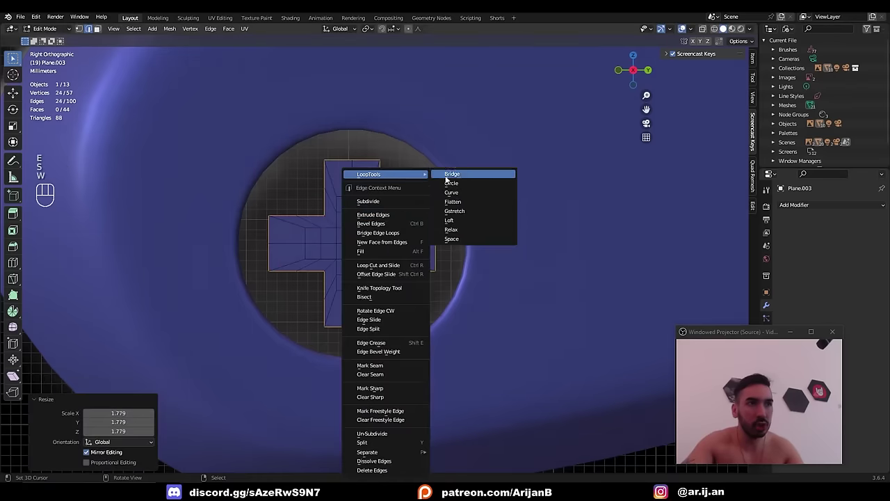
{"action": "left_click", "coordinate": [436, 186]}
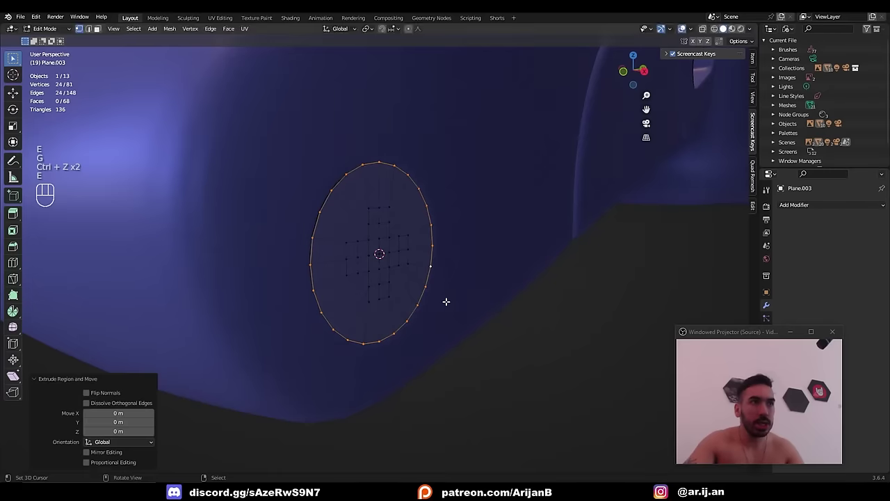
- Extrude the circle's outer boundary a short distance along X to give the screw head thickness
{"action": "key", "text": "g"}
{"action": "key", "text": "y"}
{"action": "key", "text": "x"}
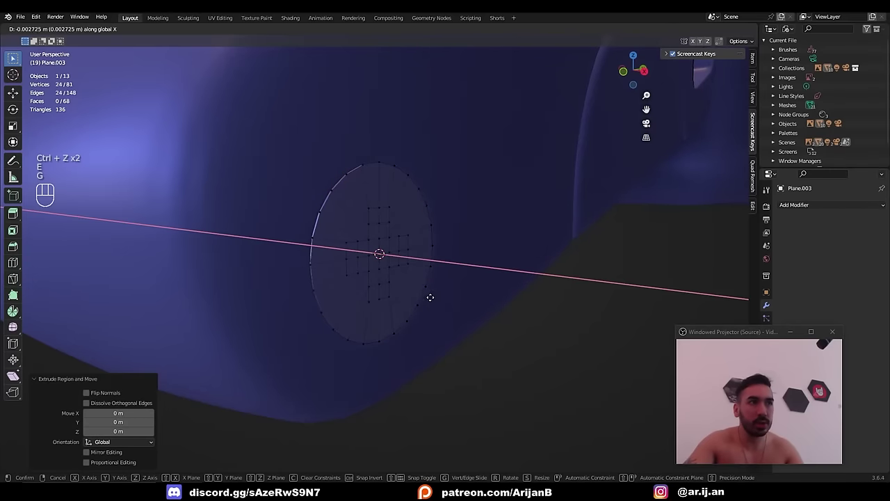
{"action": "left_click", "coordinate": [429, 298]}
- Recess the central cross-shaped faces into the screw head and add a level 2 Subdivision modifier
{"action": "key", "text": "3"}
{"action": "right_click", "coordinate": [376, 232]}
{"action": "left_click", "coordinate": [382, 295], "text": "ctrl+shift"}
{"action": "left_click", "coordinate": [352, 247], "text": "shift"}
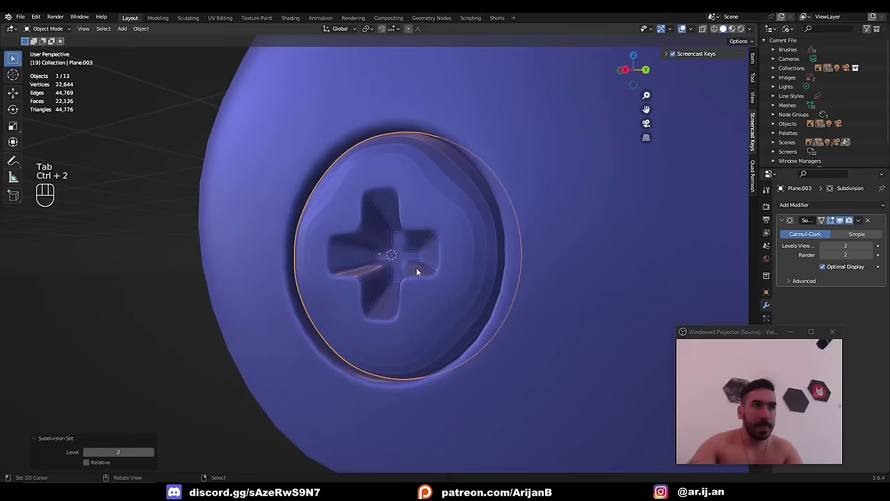
- Select the edge loop around the screw head's outer rim and bevel it
{"action": "middle_click_drag", "start_coordinate": [418, 272], "coordinate": [442, 271]}
{"action": "key", "text": "Tab"}
{"action": "middle_click_drag", "start_coordinate": [460, 195], "coordinate": [437, 192]}
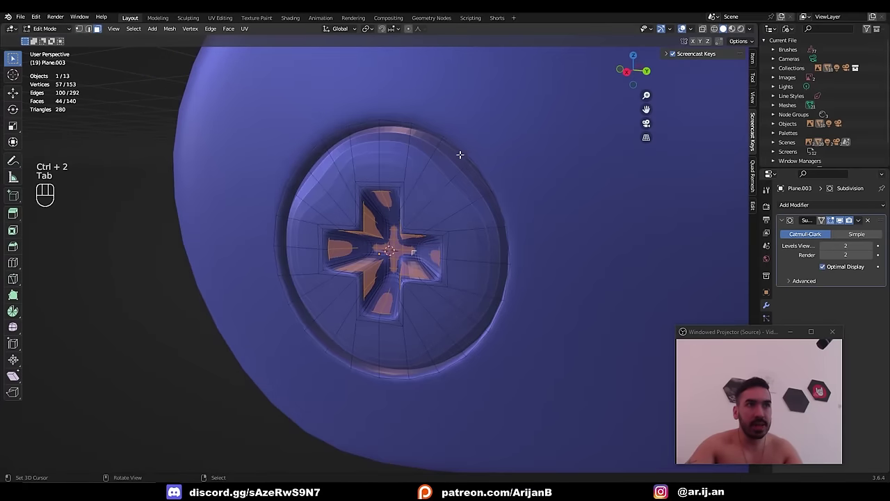
{"action": "key", "text": "2"}
{"action": "right_click", "coordinate": [486, 207], "text": "alt"}
{"action": "middle_click_drag", "start_coordinate": [485, 209], "coordinate": [444, 199]}
{"action": "key", "text": "ctrl+b"}
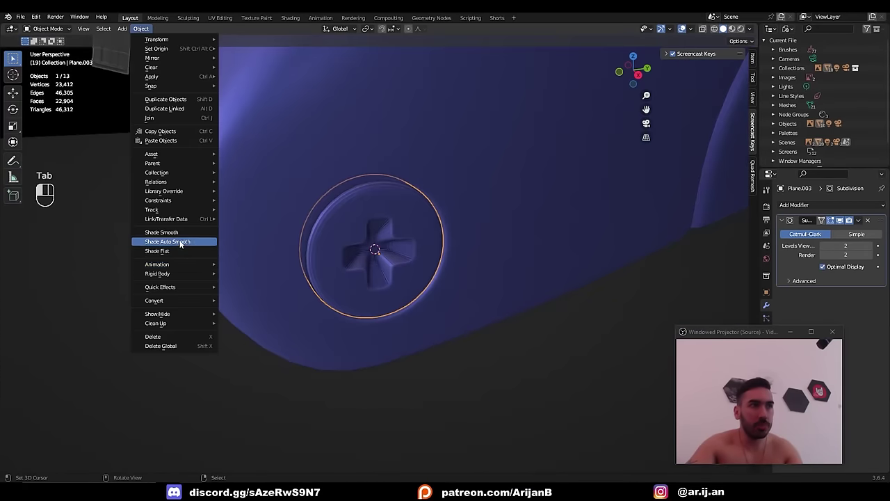
- Shade the screw smooth and move it along X to seat it in the circular hole
{"action": "left_click", "coordinate": [189, 233]}
{"action": "key", "text": "g"}
{"action": "key", "text": "y"}
{"action": "key", "text": "x"}
{"action": "left_click", "coordinate": [473, 295]}
- Add an 8-vertex circle aligned to the right orthographic view near the reference receiver's front pivot pin
{"action": "scroll", "coordinate": [466, 296], "scroll_direction": "down", "scroll_amount": 5}
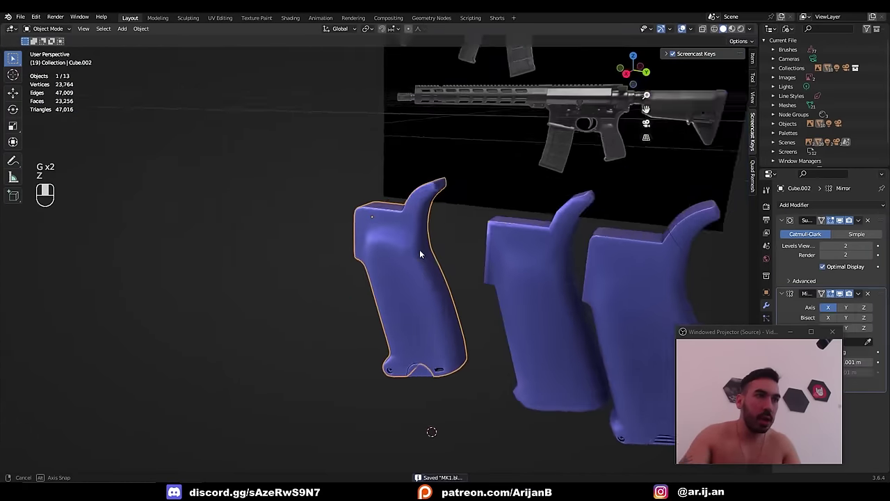
{"action": "middle_click_drag", "start_coordinate": [420, 251], "coordinate": [38, 251]}
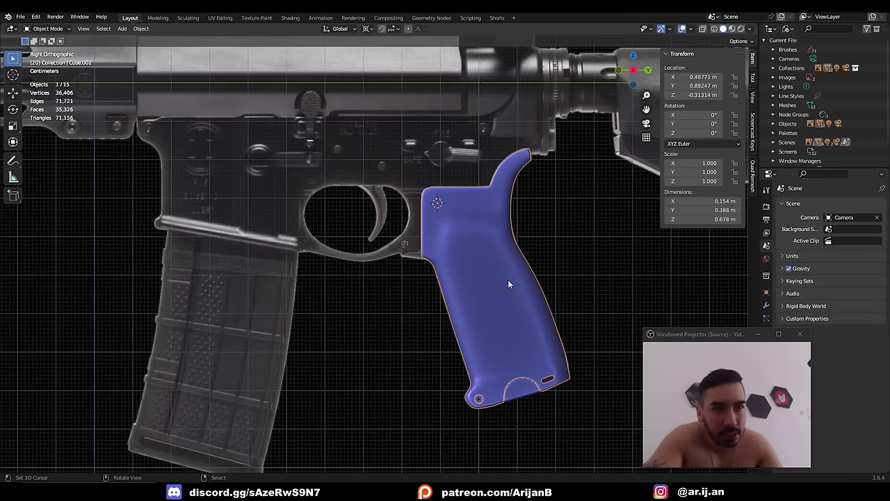
{"action": "middle_click_drag", "start_coordinate": [243, 203], "coordinate": [313, 187], "text": "shift"}
{"action": "scroll", "coordinate": [444, 237], "scroll_direction": "up", "scroll_amount": 3}
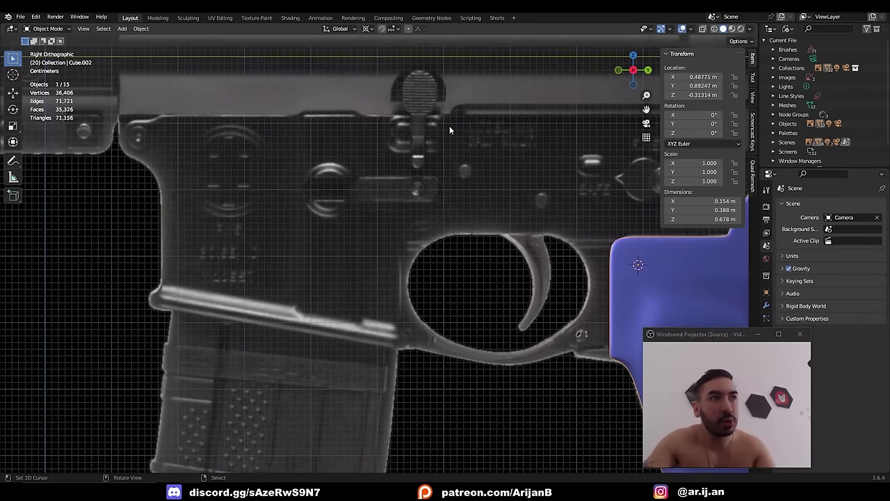
{"action": "middle_click_drag", "start_coordinate": [169, 125], "coordinate": [209, 135], "text": "shift"}
{"action": "middle_click_drag", "start_coordinate": [253, 275], "coordinate": [235, 267], "text": "shift"}
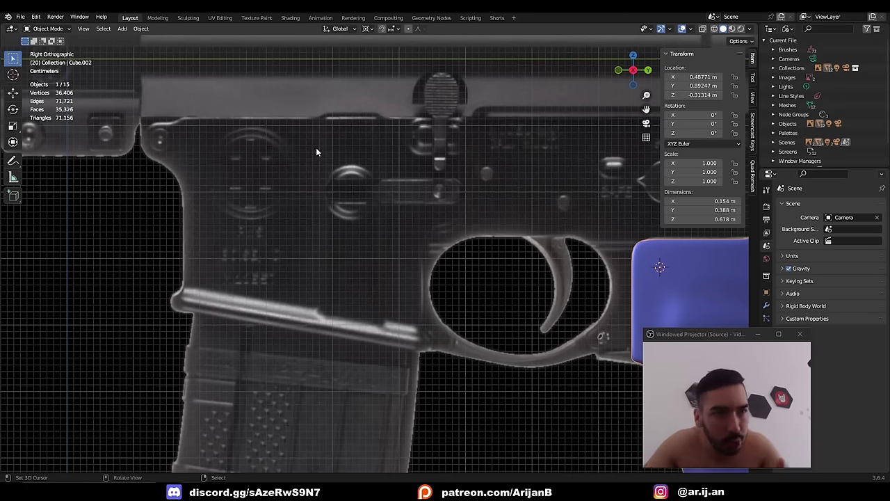
{"action": "scroll", "coordinate": [338, 167], "scroll_direction": "up", "scroll_amount": 5}
{"action": "left_click", "coordinate": [361, 199]}
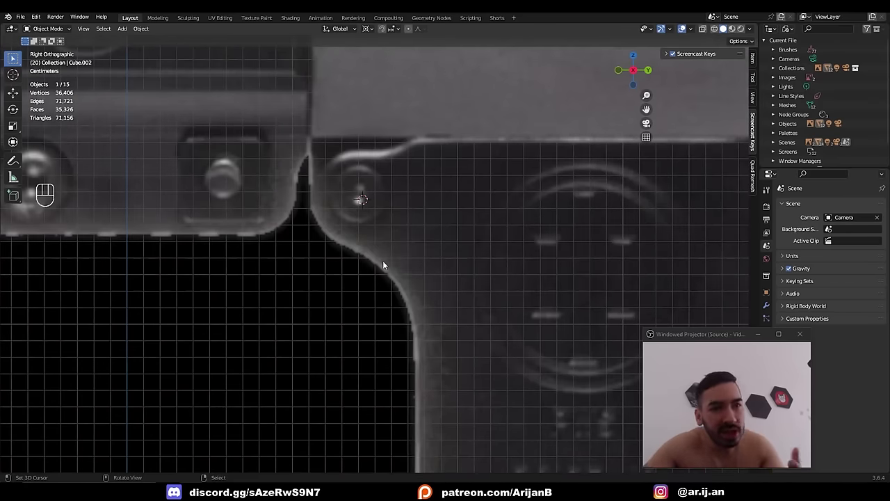
{"action": "scroll", "coordinate": [377, 202], "scroll_direction": "down", "scroll_amount": 3}
{"action": "key", "text": "shift+a"}
{"action": "mouse_move", "coordinate": [358, 209]}
{"action": "left_click", "coordinate": [447, 230]}
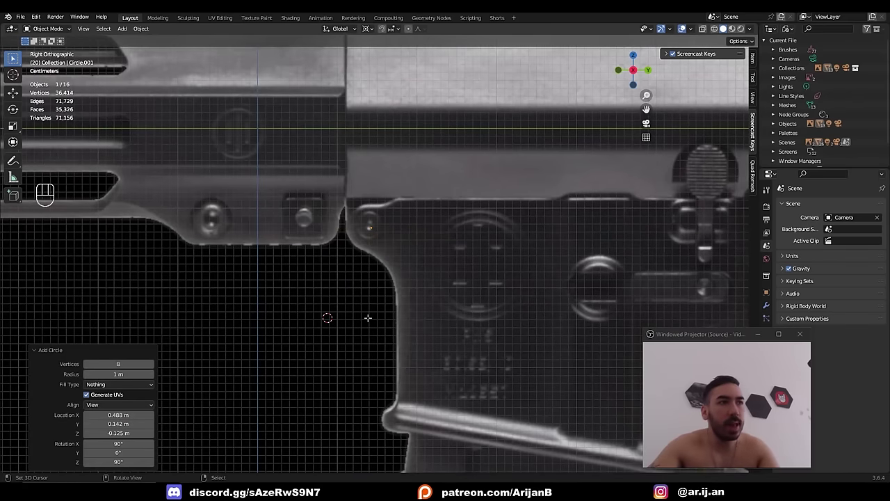
- Scale the circle's vertices down by a factor of about 0.047 and move the circle over the front pivot pin
{"action": "key", "text": "Tab"}
{"action": "key", "text": "1"}
{"action": "key", "text": "s"}
{"action": "left_click", "coordinate": [331, 309]}
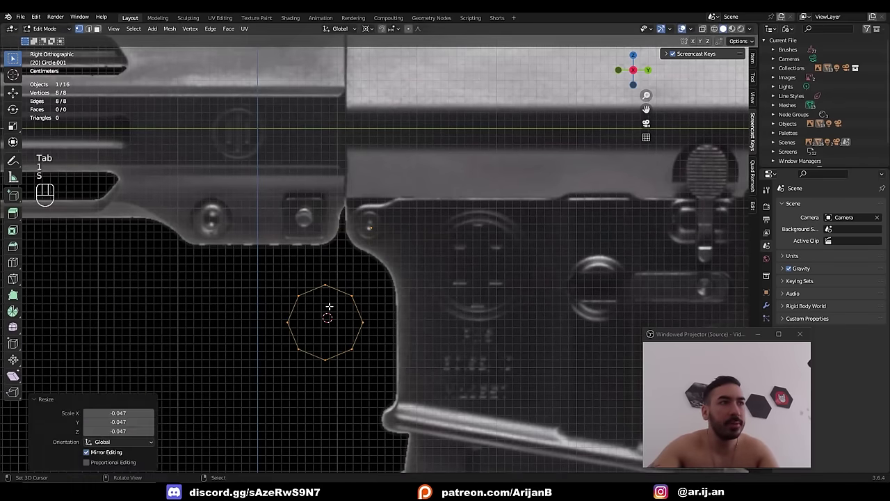
{"action": "key", "text": "Tab"}
{"action": "key", "text": "g"}
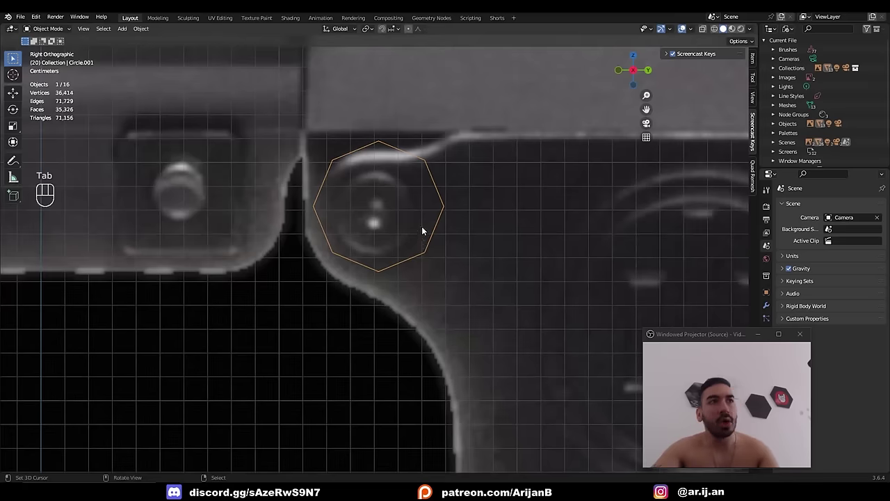
{"action": "key", "text": "g"}
{"action": "left_click", "coordinate": [431, 247]}
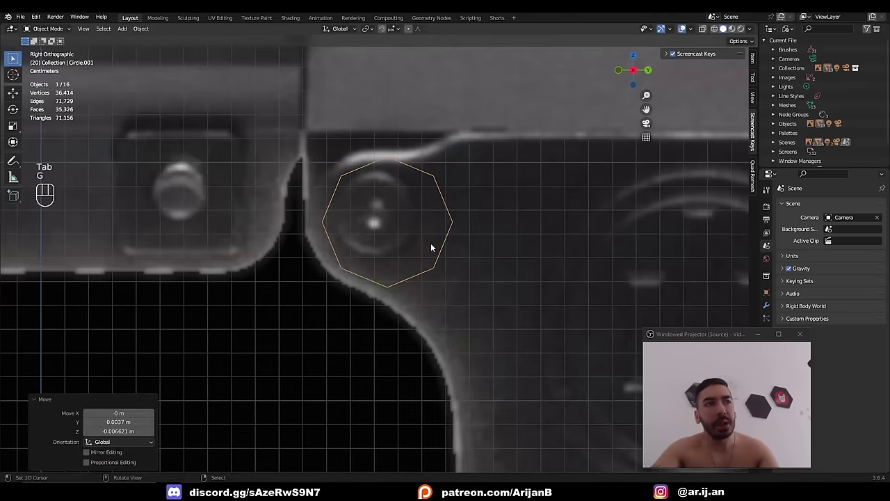
- Shrink the circle's vertices slightly and recentre them on the pivot lug
{"action": "key", "text": "Tab"}
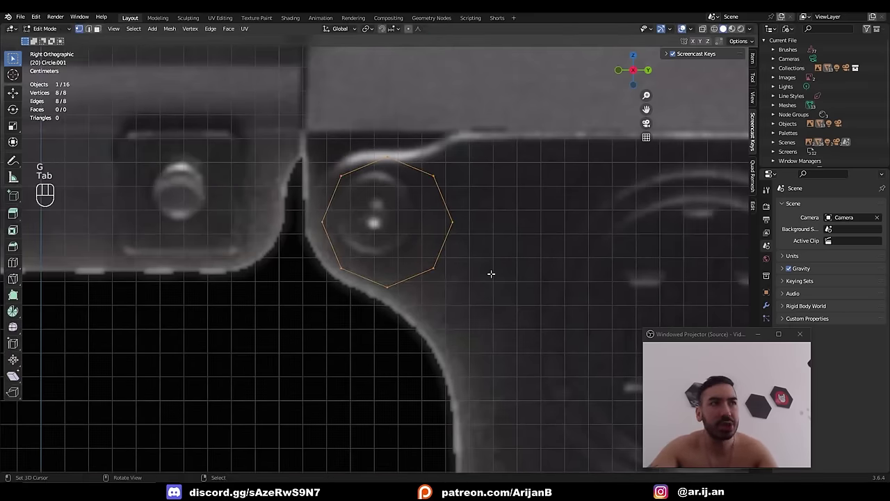
{"action": "key", "text": "s"}
{"action": "left_click", "coordinate": [471, 265]}
{"action": "key", "text": "g"}
{"action": "left_click", "coordinate": [471, 266]}
{"action": "key", "text": "Tab"}
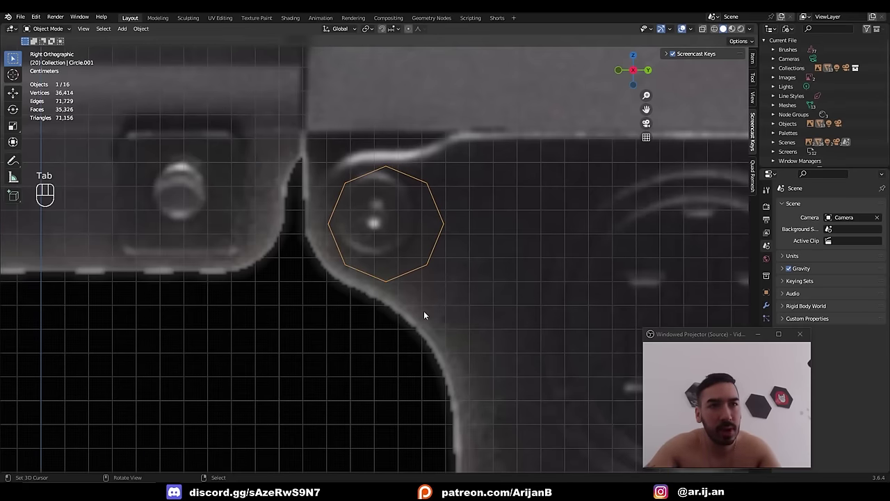
- Fill the eight-sided circle with quads using Grid Fill
{"action": "key", "text": "Tab"}
{"action": "key", "text": "a"}
{"action": "left_click", "coordinate": [228, 29]}
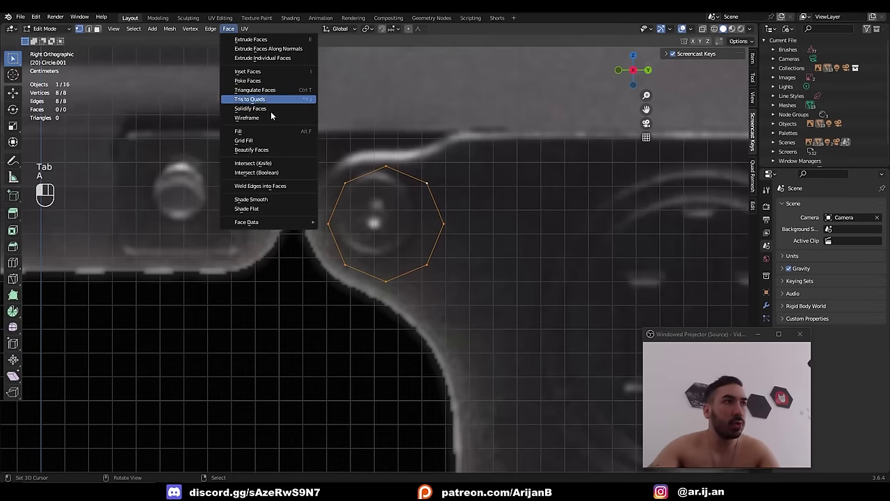
{"action": "left_click", "coordinate": [278, 136]}
- Pull the upper-right vertex outward and level it with the top vertex by scaling to 0 along Z
{"action": "scroll", "coordinate": [370, 257], "scroll_direction": "down", "scroll_amount": 3}
{"action": "key", "text": "g"}
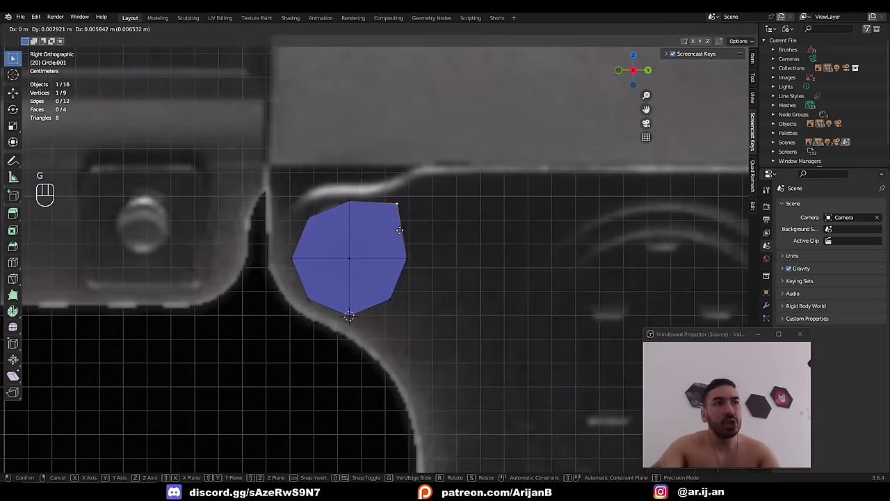
{"action": "left_click", "coordinate": [399, 230]}
{"action": "left_click", "coordinate": [351, 208]}
{"action": "key", "text": "shift+s"}
{"action": "left_click", "coordinate": [400, 213]}
{"action": "key", "text": "s"}
{"action": "key", "text": "z"}
{"action": "key", "text": "0"}
{"action": "key", "text": "Return"}
- Extrude the five vertices on the circle's front side outward from its centre to the lug outline and switch to wireframe
{"action": "key", "text": "shift+s"}
{"action": "key", "text": "1"}
{"action": "left_click", "coordinate": [311, 220], "text": "ctrl"}
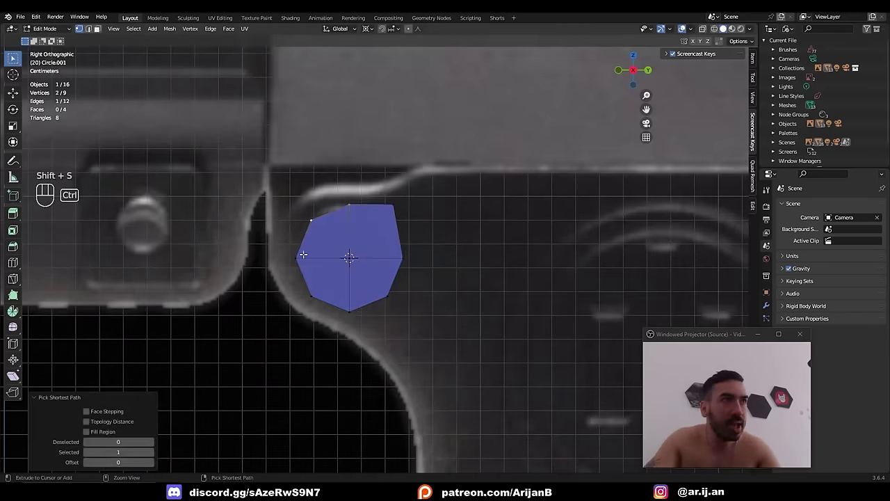
{"action": "left_click", "coordinate": [349, 311], "text": "ctrl"}
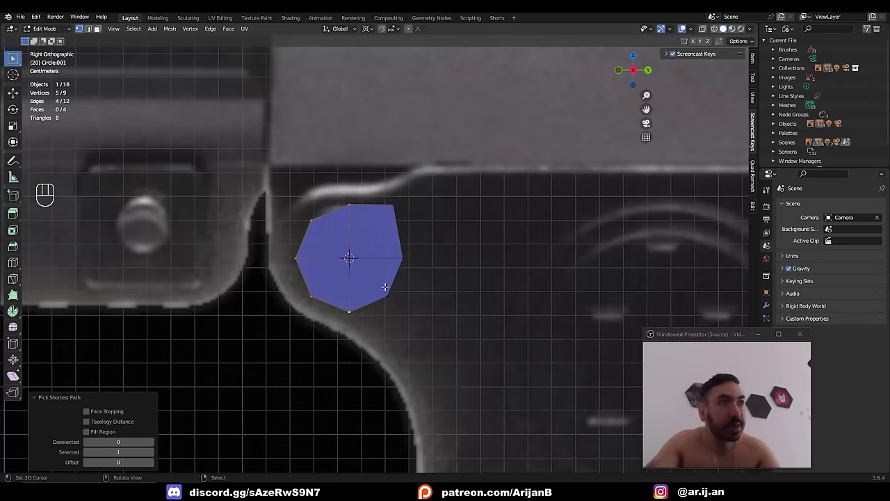
{"action": "key", "text": "e"}
{"action": "key", "text": "s"}
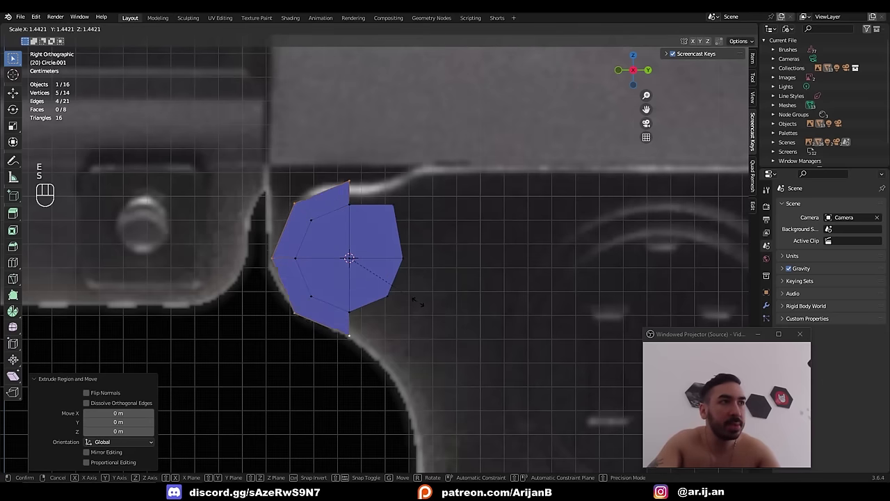
{"action": "left_click", "coordinate": [421, 305]}
{"action": "key", "text": "z"}
{"action": "left_click", "coordinate": [289, 319]}
{"action": "key", "text": "g"}
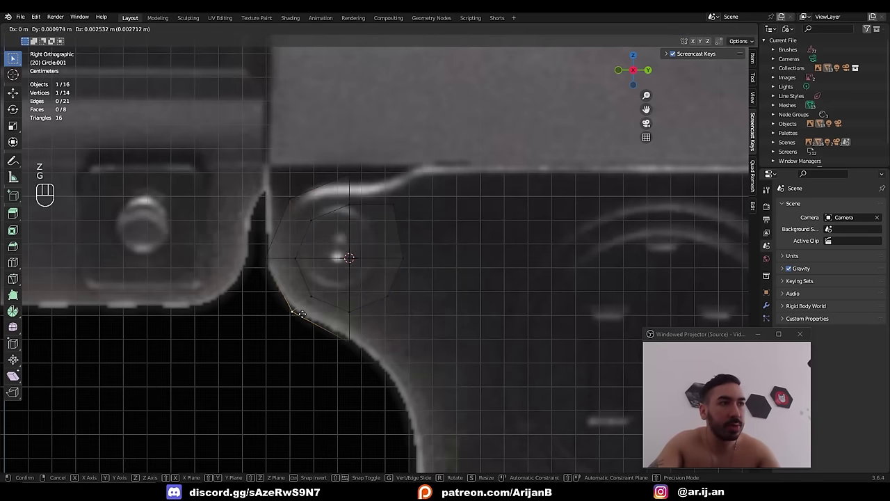
{"action": "left_click", "coordinate": [302, 314]}
{"action": "key", "text": "ctrl+z"}
{"action": "key", "text": "ctrl+z"}
{"action": "key", "text": "ctrl+z"}
{"action": "key", "text": "ctrl+z"}
- Move the outer ring's lower-left, bottom and top vertices onto the pivot lug's outline in the reference
{"action": "right_click", "coordinate": [300, 315]}
{"action": "key", "text": "g"}
{"action": "left_click", "coordinate": [299, 309]}
{"action": "right_click", "coordinate": [354, 346]}
{"action": "key", "text": "g"}
{"action": "left_click", "coordinate": [352, 344]}
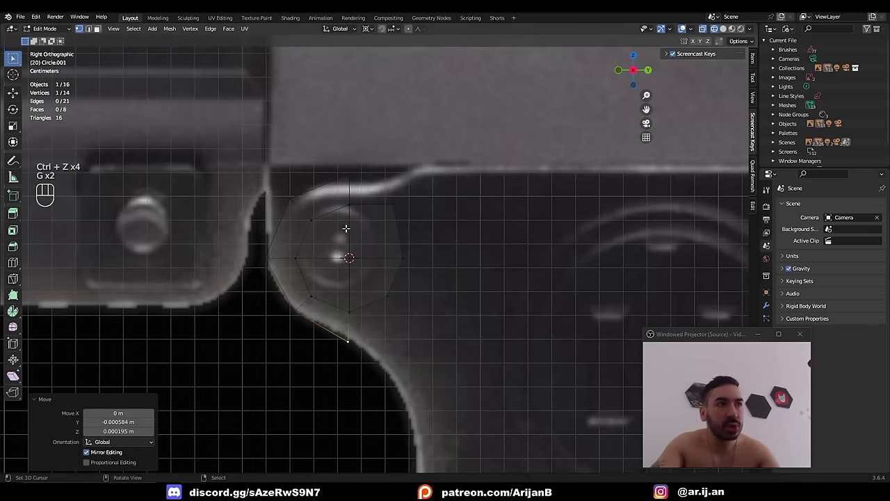
{"action": "right_click", "coordinate": [346, 184]}
{"action": "key", "text": "g"}
{"action": "left_click", "coordinate": [338, 192]}
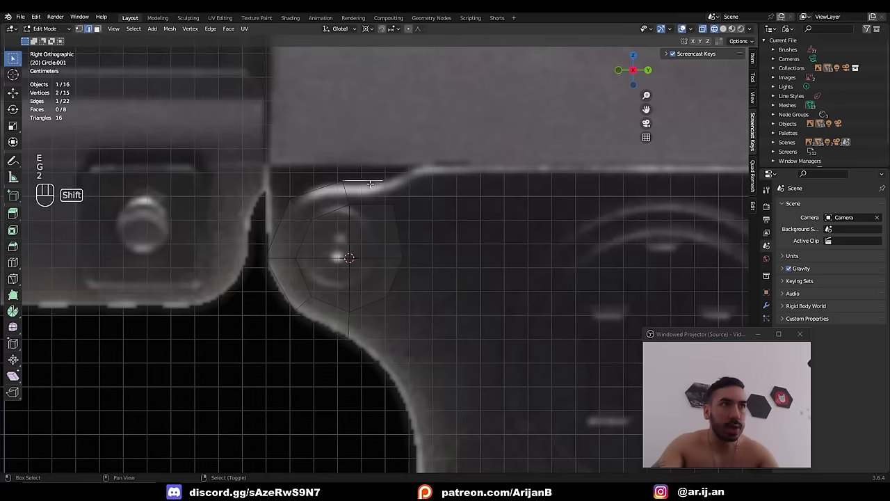
- Fill the gap between the upper outline edge and the inner ring's top edge with a face
{"action": "right_click", "coordinate": [380, 204], "text": "shift"}
{"action": "key", "text": "f"}
{"action": "key", "text": "1"}
{"action": "right_click", "coordinate": [383, 182]}
{"action": "key", "text": "e"}
{"action": "left_click", "coordinate": [433, 185]}
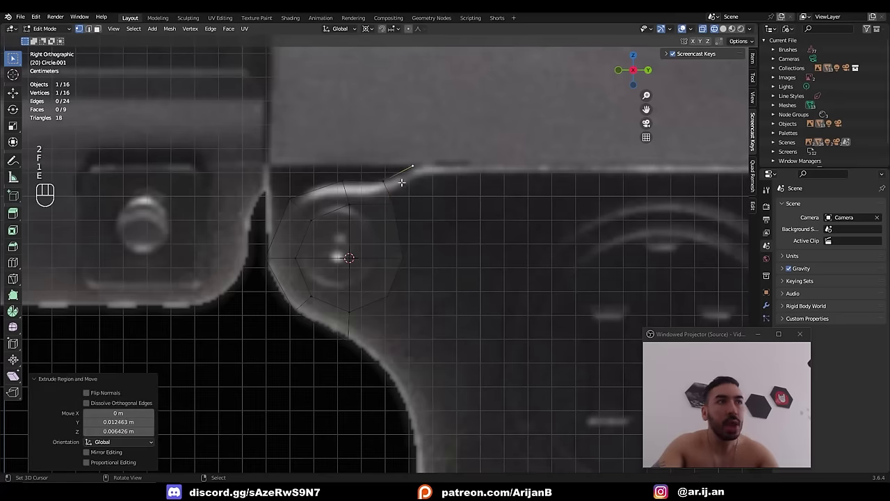
- Extrude the upper strip's end edge up to the receiver's top line and continue the strip along that line
{"action": "middle_click_drag", "start_coordinate": [378, 183], "coordinate": [369, 183], "text": "shift"}
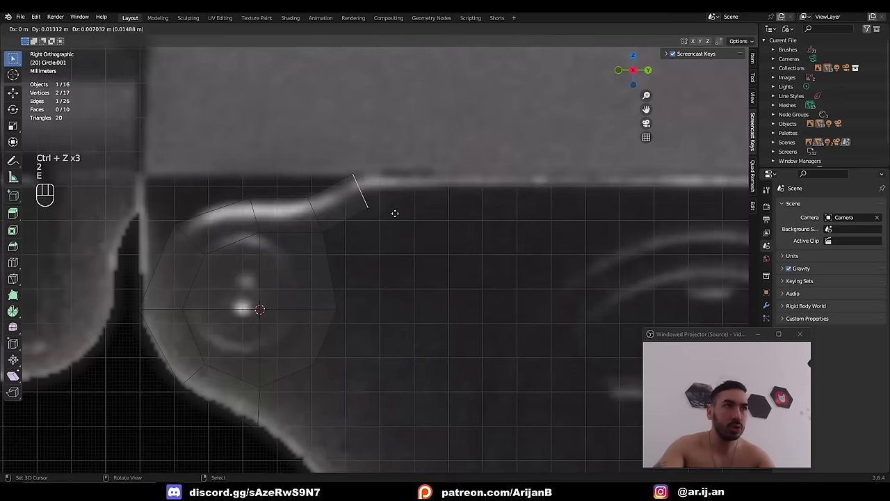
{"action": "left_click", "coordinate": [389, 215]}
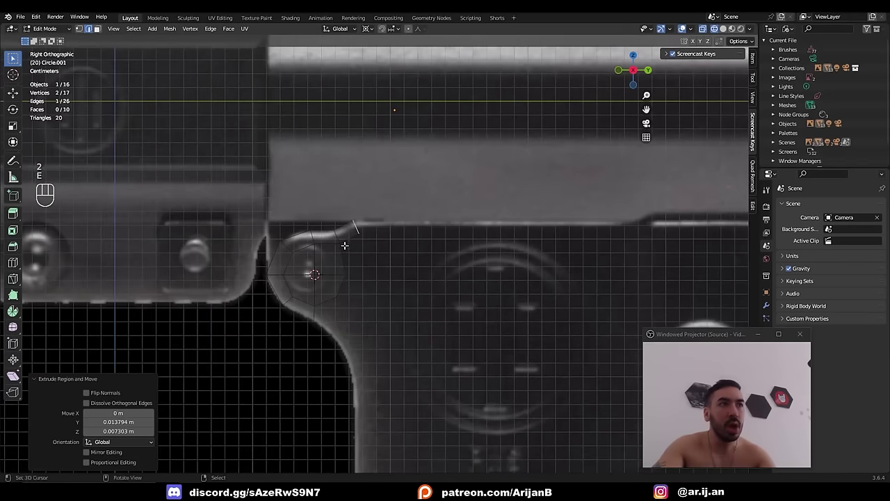
{"action": "key", "text": "g"}
{"action": "scroll", "coordinate": [540, 243], "scroll_direction": "up", "scroll_amount": 2}
{"action": "middle_click_drag", "start_coordinate": [595, 243], "coordinate": [504, 244], "text": "shift"}
{"action": "key", "text": "e"}
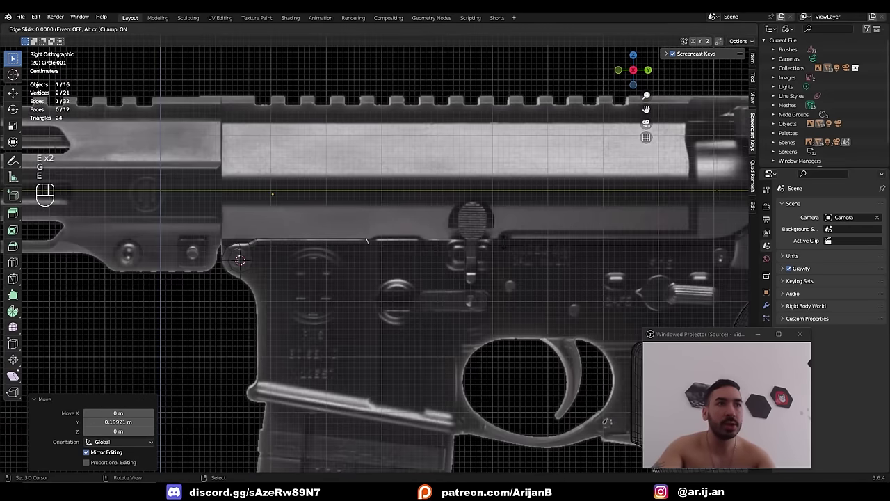
{"action": "key", "text": "g"}
{"action": "key", "text": "ctrl+z"}
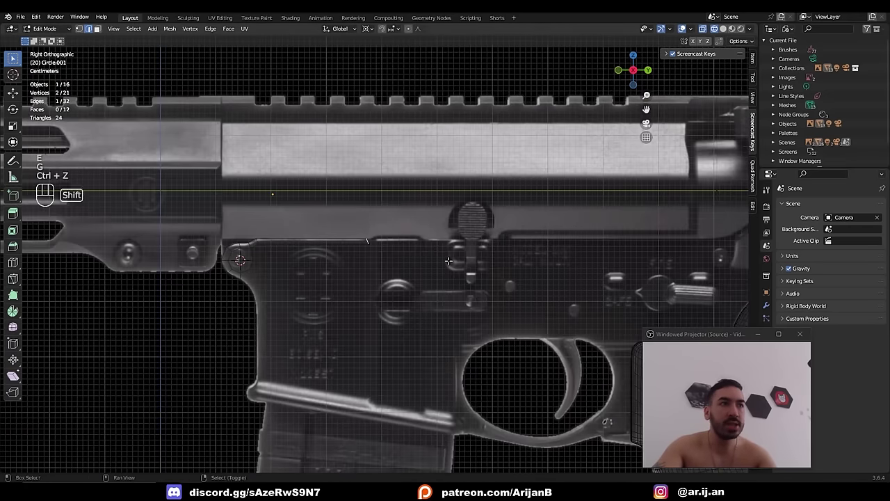
- Extrude the lug's lower outline edge toward the receiver's front curve, rotating and moving the new edge to follow it
{"action": "scroll", "coordinate": [473, 188], "scroll_direction": "up", "scroll_amount": 3}
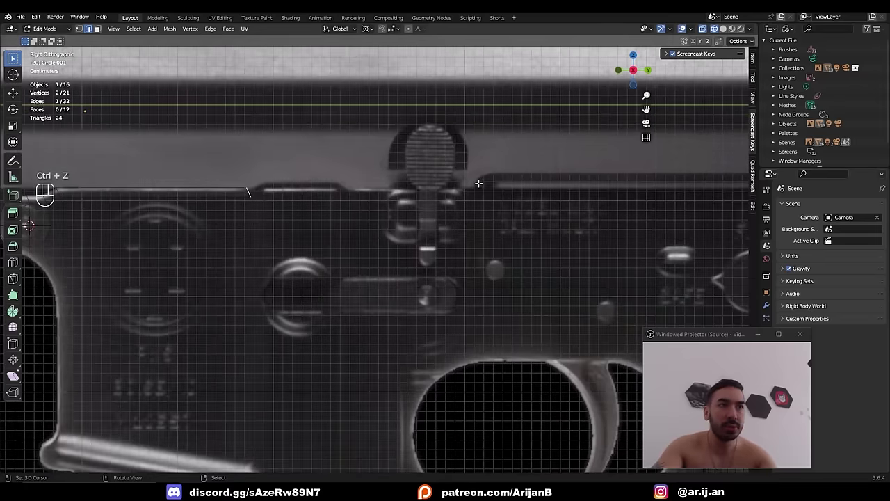
{"action": "middle_click_drag", "start_coordinate": [479, 183], "coordinate": [445, 135], "text": "shift"}
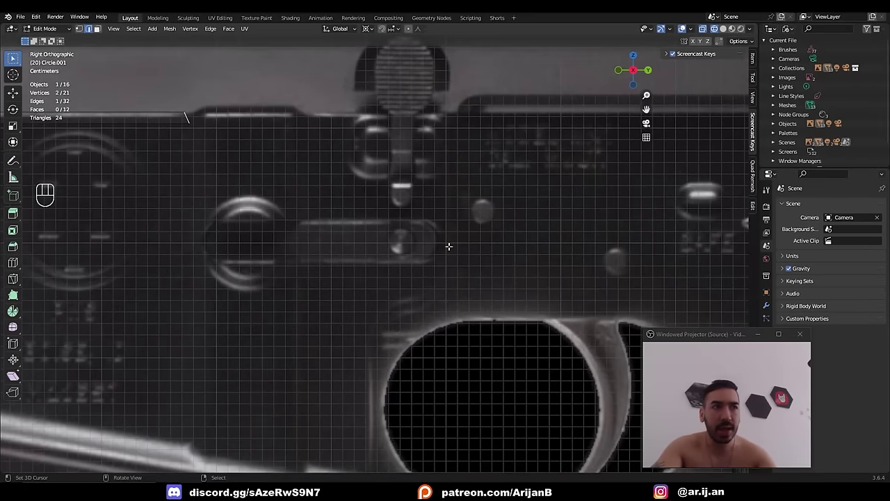
{"action": "middle_click_drag", "start_coordinate": [430, 242], "coordinate": [437, 124], "text": "shift"}
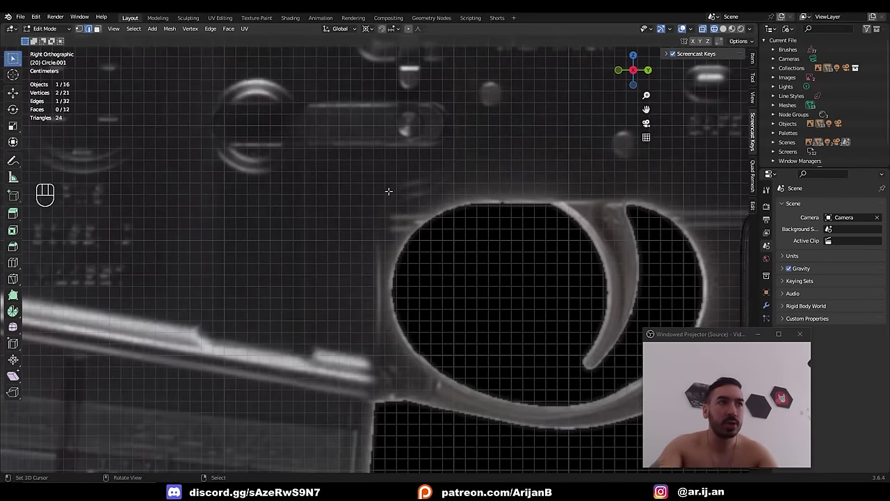
{"action": "middle_click_drag", "start_coordinate": [389, 191], "coordinate": [392, 115], "text": "shift"}
{"action": "middle_click_drag", "start_coordinate": [402, 239], "coordinate": [423, 155], "text": "shift"}
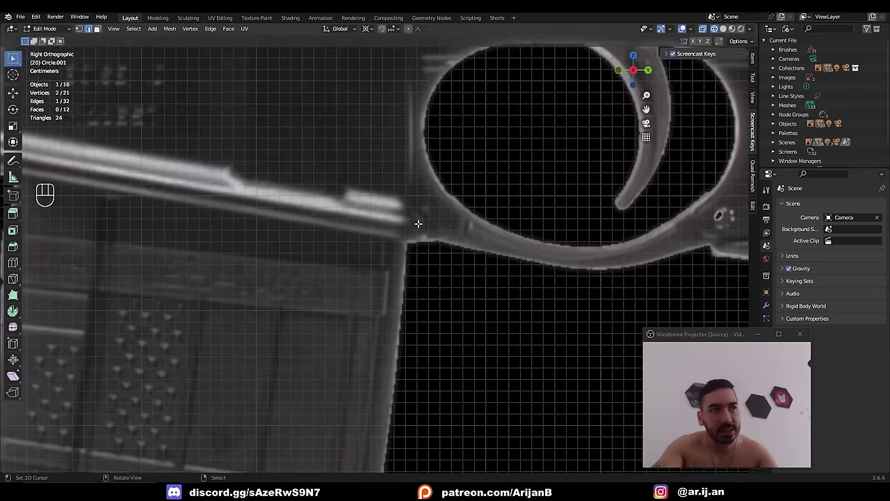
{"action": "key", "text": "e"}
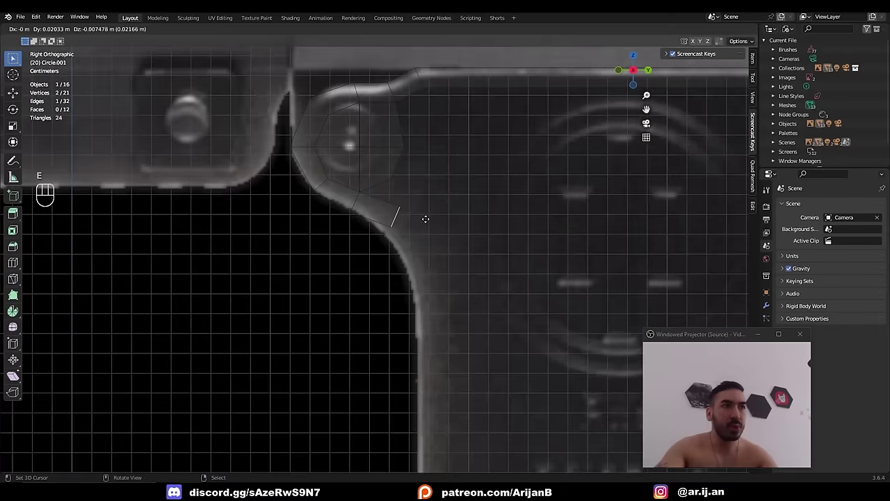
{"action": "left_click", "coordinate": [427, 232]}
{"action": "key", "text": "r"}
{"action": "left_click", "coordinate": [420, 248]}
{"action": "key", "text": "g"}
{"action": "left_click", "coordinate": [412, 246]}
- Extrude another strip segment down the receiver's front curve and align its end edge across the outline
{"action": "key", "text": "e"}
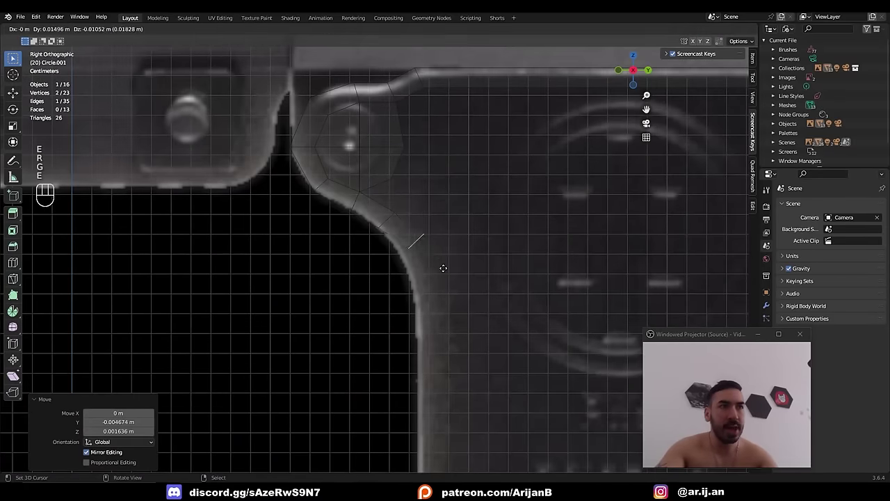
{"action": "left_click", "coordinate": [443, 280]}
{"action": "key", "text": "r"}
{"action": "left_click", "coordinate": [437, 293]}
{"action": "key", "text": "g"}
{"action": "left_click", "coordinate": [445, 300]}
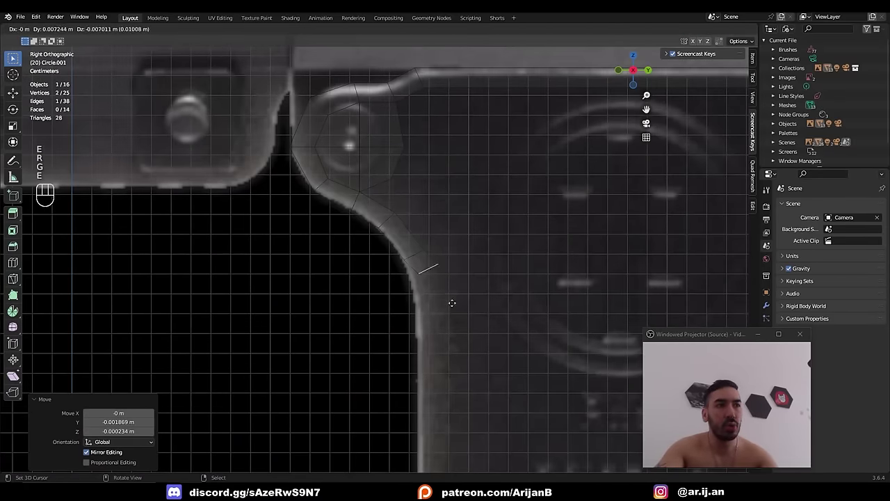
- Extrude one more strip segment down the receiver's front curve to where the straight front edge begins
{"action": "key", "text": "e"}
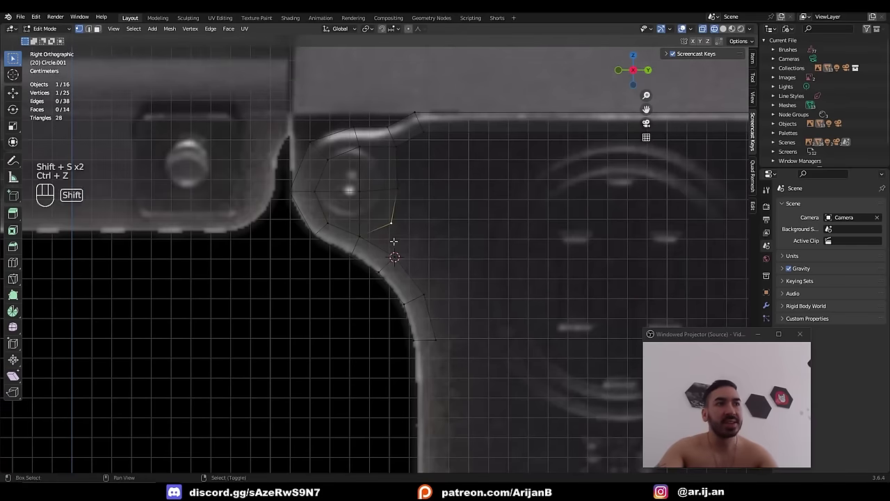
{"action": "key", "text": "shift+s"}
{"action": "left_click", "coordinate": [394, 257]}
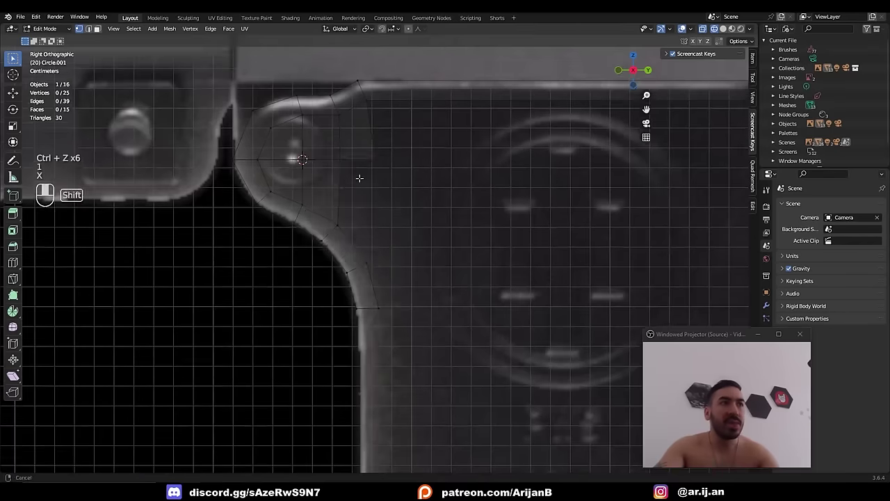
- Extrude the lug's lower inner vertex inward and fill a face between the new edge and the edge above it
{"action": "key", "text": "e"}
{"action": "left_click", "coordinate": [361, 214]}
{"action": "key", "text": "2"}
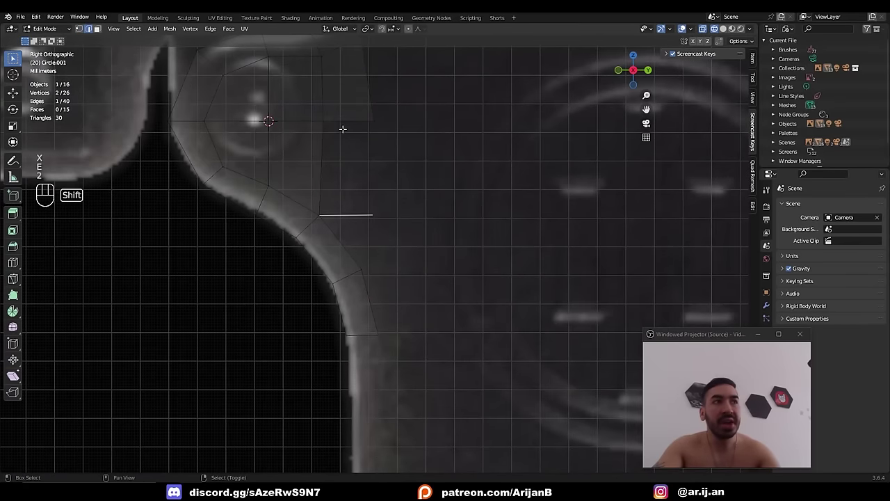
{"action": "left_click", "coordinate": [346, 123], "text": "shift"}
{"action": "key", "text": "f"}
- Extrude the curve strip's inner edge into the receiver and fill the gap up to the lug's lower face
{"action": "middle_click_drag", "start_coordinate": [372, 275], "coordinate": [360, 240], "text": "shift"}
{"action": "key", "text": "2"}
{"action": "left_click", "coordinate": [357, 253]}
{"action": "key", "text": "e"}
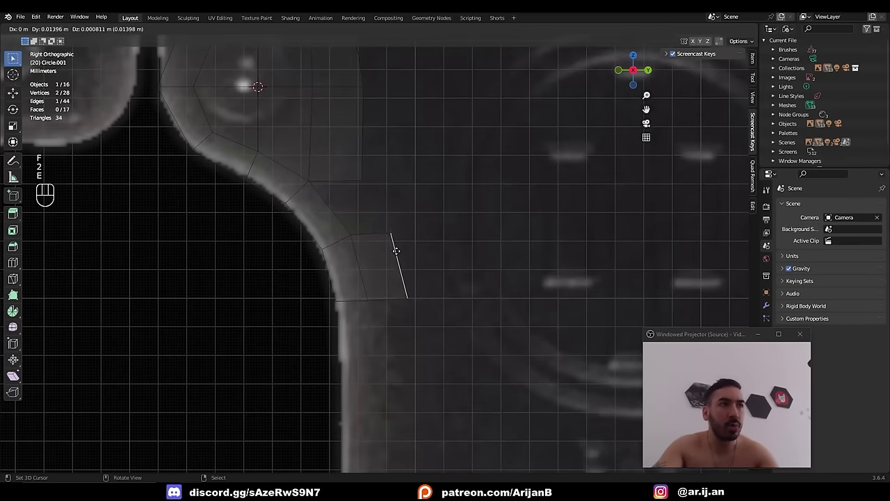
{"action": "left_click", "coordinate": [396, 250]}
{"action": "key", "text": "1"}
{"action": "left_click", "coordinate": [369, 236], "text": "shift"}
{"action": "key", "text": "f"}
{"action": "middle_click_drag", "start_coordinate": [342, 182], "coordinate": [401, 215], "text": "shift"}
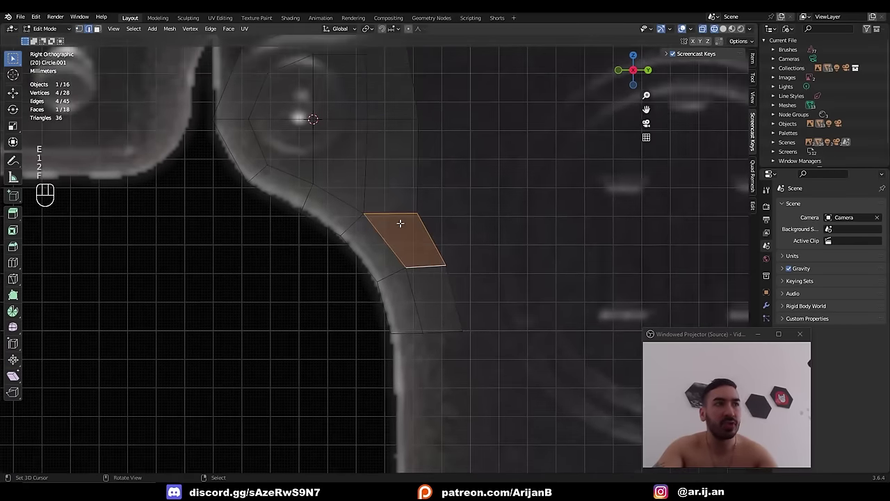
- Reposition the lug's lower inner corner vertex to even out the inner edge above the curve strip
{"action": "key", "text": "1"}
{"action": "scroll", "coordinate": [401, 214], "scroll_direction": "down", "scroll_amount": 1}
{"action": "left_click", "coordinate": [410, 217]}
{"action": "key", "text": "g"}
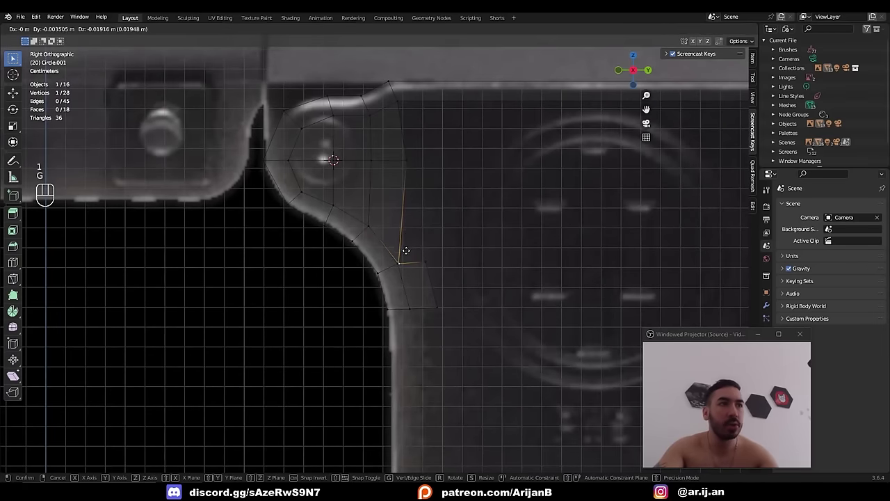
{"action": "left_click", "coordinate": [406, 250]}
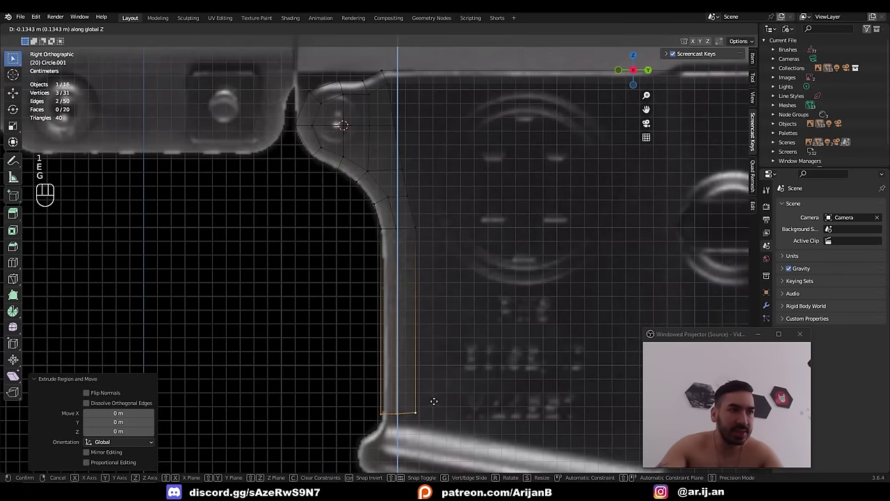
- Extend the strip's end edges about 0.13 m down to the magazine well's lip and flatten them to 0 along Z
{"action": "left_click", "coordinate": [437, 405]}
{"action": "key", "text": "s"}
{"action": "key", "text": "z"}
{"action": "key", "text": "0"}
{"action": "left_click", "coordinate": [456, 420]}
{"action": "key", "text": "g"}
{"action": "key", "text": "z"}
{"action": "left_click", "coordinate": [419, 407]}
{"action": "scroll", "coordinate": [394, 306], "scroll_direction": "down", "scroll_amount": 1}
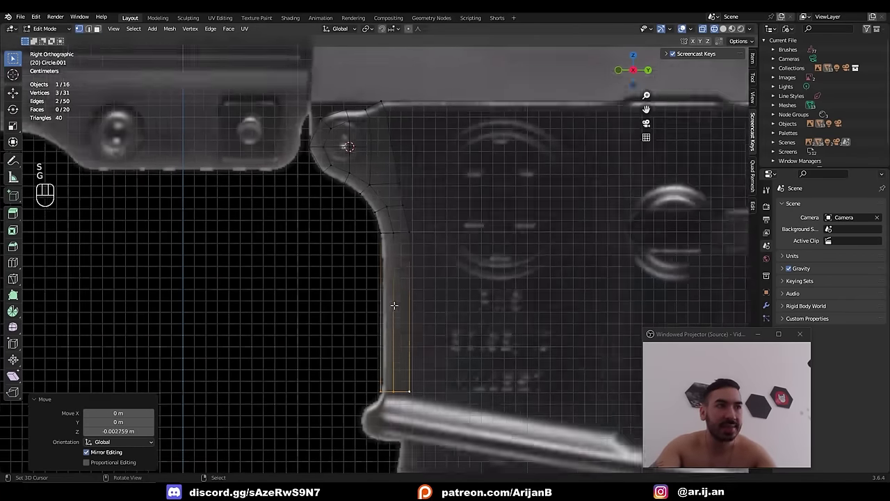
- Shift the two long front-wall faces about 0.001 m along Y to match the reference's front edge
{"action": "key", "text": "g"}
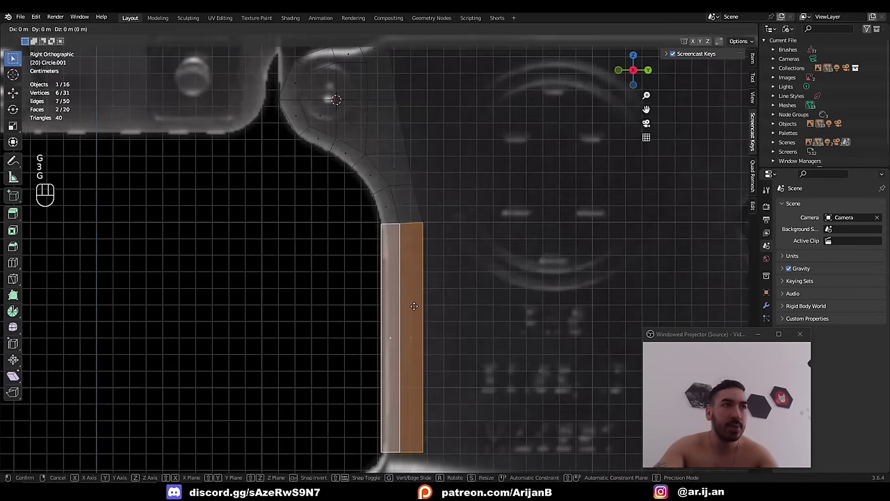
{"action": "key", "text": "y"}
{"action": "left_click", "coordinate": [416, 306]}
{"action": "scroll", "coordinate": [394, 217], "scroll_direction": "down", "scroll_amount": 1}
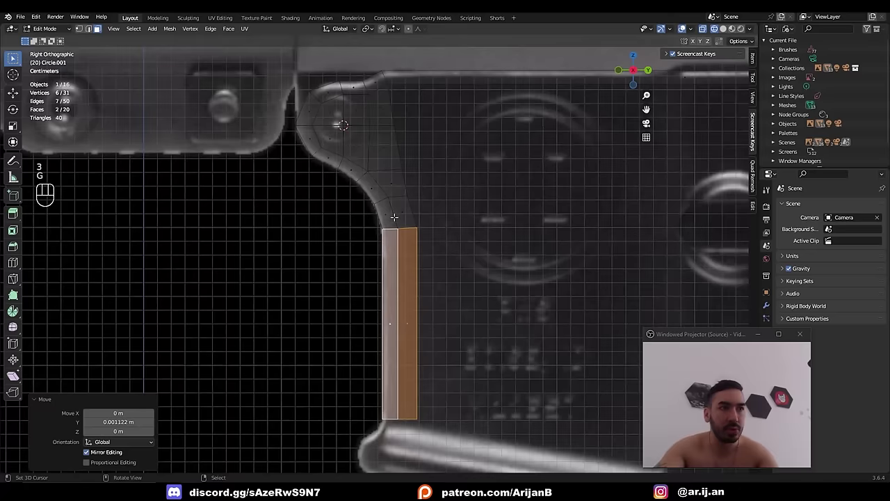
- Straighten the inner edge path behind the lug and front curve with LoopTools Gstretch, using the Project method
{"action": "scroll", "coordinate": [394, 217], "scroll_direction": "down", "scroll_amount": 1}
{"action": "middle_click_drag", "start_coordinate": [393, 279], "coordinate": [385, 220], "text": "shift"}
{"action": "right_click", "coordinate": [366, 286], "text": "ctrl"}
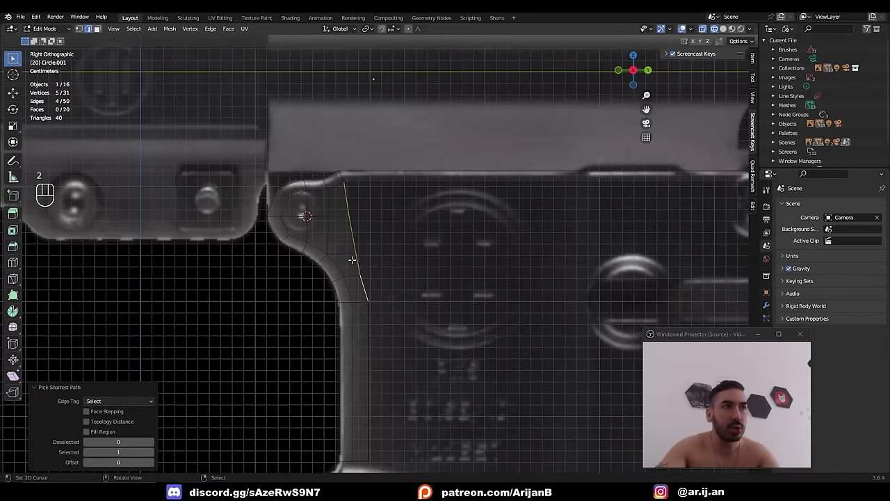
{"action": "key", "text": "w"}
{"action": "mouse_move", "coordinate": [411, 174]}
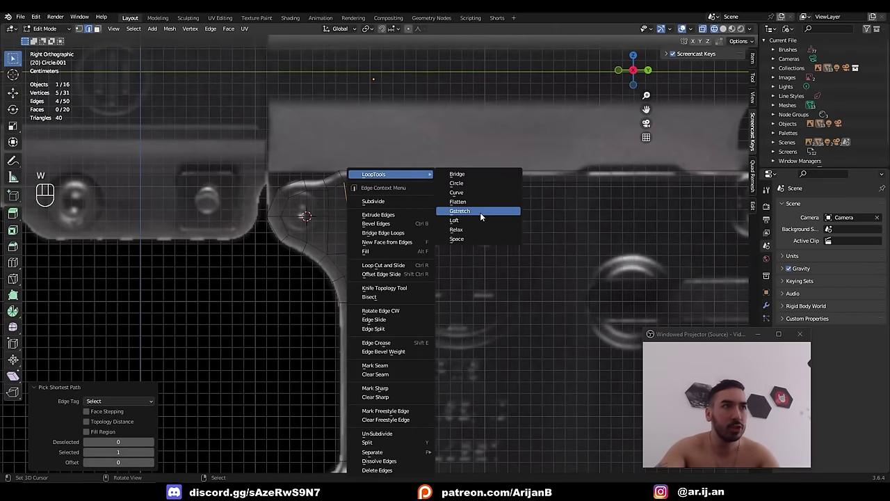
{"action": "left_click", "coordinate": [480, 213]}
{"action": "left_click", "coordinate": [125, 413]}
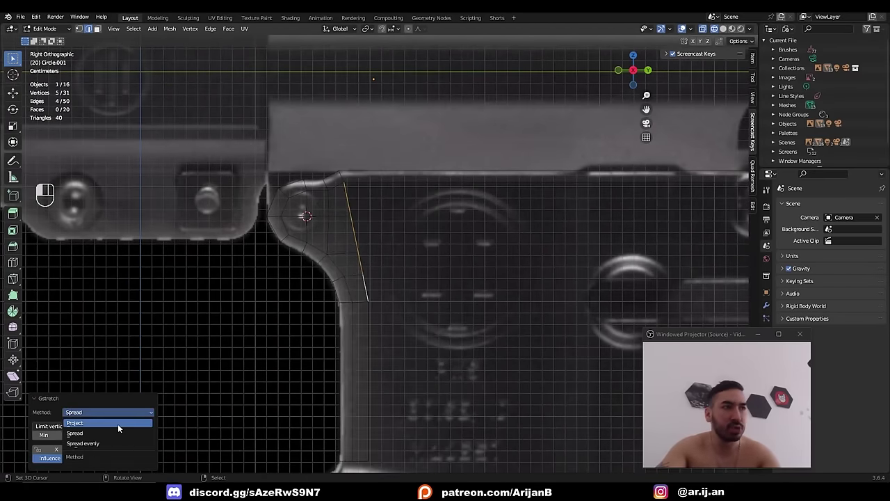
{"action": "left_click", "coordinate": [118, 425]}
- Try adding a loop cut to the receiver's top strip and lowering it along Z toward the trigger guard
{"action": "scroll", "coordinate": [323, 266], "scroll_direction": "down", "scroll_amount": 2}
{"action": "middle_click_drag", "start_coordinate": [322, 267], "coordinate": [184, 239], "text": "shift"}
{"action": "key", "text": "a"}
{"action": "key", "text": "ctrl+r"}
{"action": "left_click", "coordinate": [473, 176]}
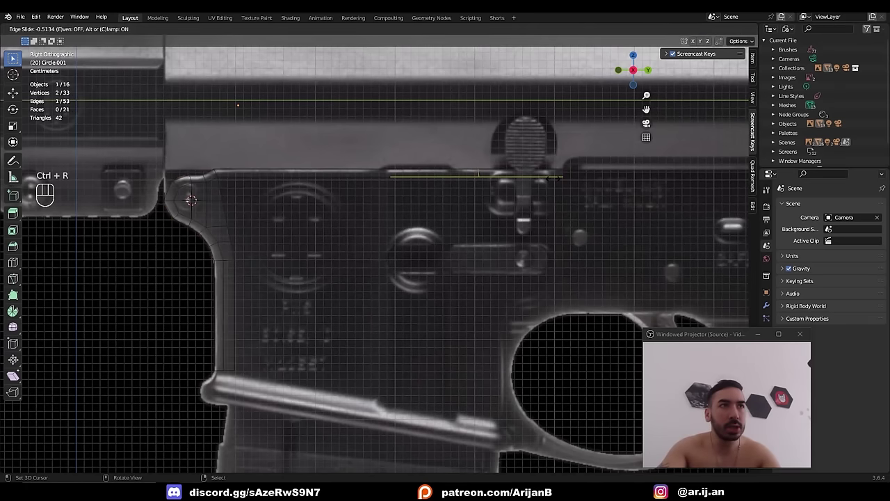
{"action": "left_click", "coordinate": [496, 173]}
{"action": "key", "text": "g"}
{"action": "key", "text": "z"}
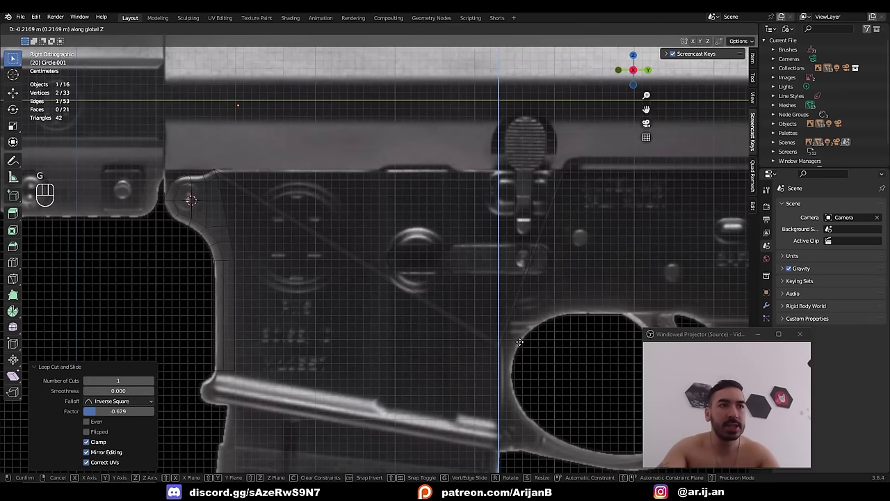
{"action": "right_click", "coordinate": [520, 342]}
{"action": "scroll", "coordinate": [498, 317], "scroll_direction": "up", "scroll_amount": 1}
{"action": "middle_click_drag", "start_coordinate": [489, 317], "coordinate": [467, 232], "text": "shift"}
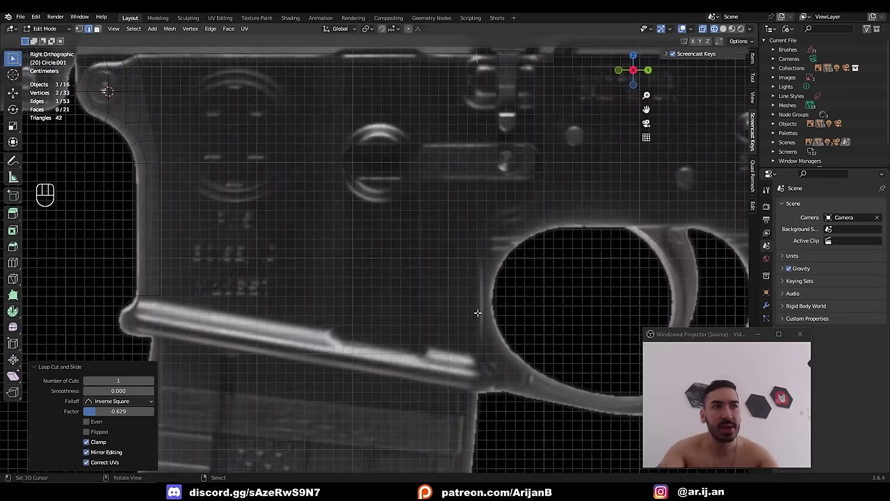
- Add an 8-vertex mesh circle aligned to the view, with no fill, at the selector area above the trigger guard
{"action": "key", "text": "shift+a"}
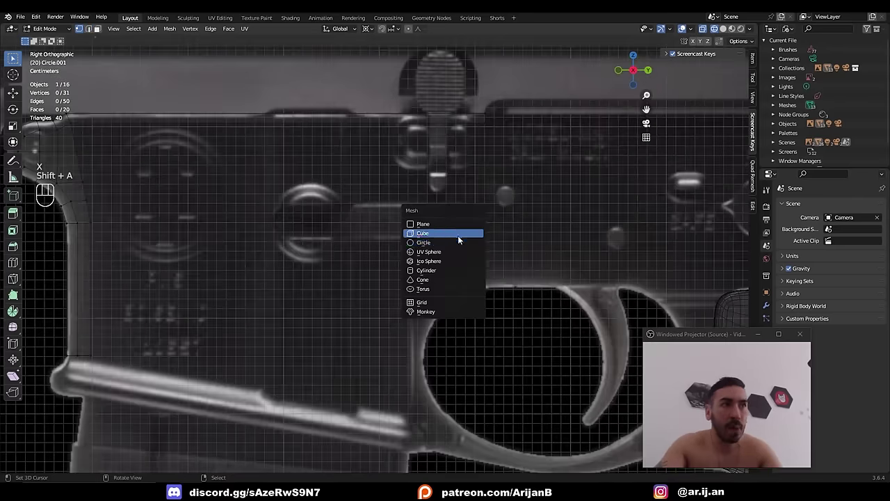
{"action": "left_click", "coordinate": [457, 241]}
{"action": "left_click", "coordinate": [124, 385]}
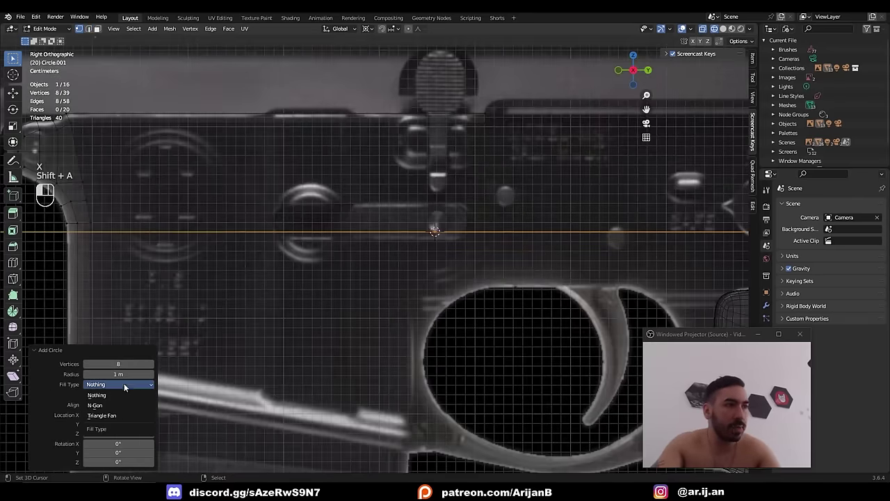
{"action": "left_click", "coordinate": [114, 388]}
{"action": "left_click", "coordinate": [114, 405]}
{"action": "left_click", "coordinate": [114, 425]}
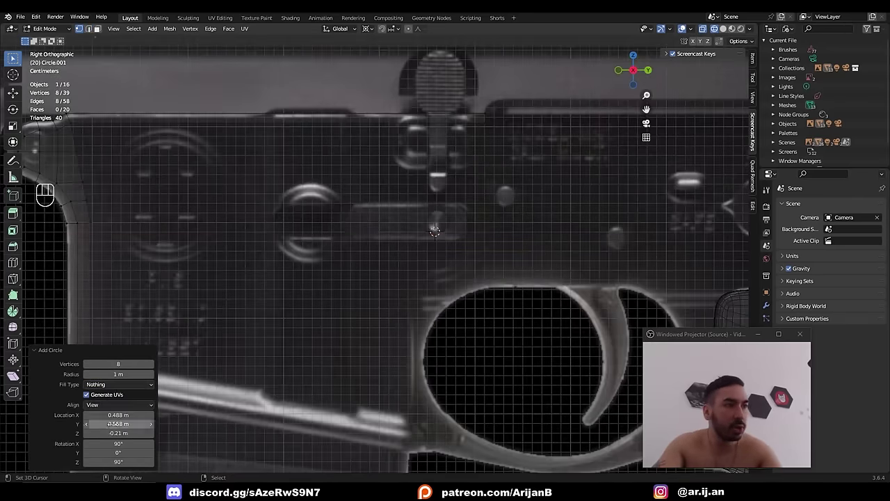
- Fit the circle by scaling and moving it just above the trigger guard's front corner, and close it with Grid Fill
{"action": "key", "text": "s"}
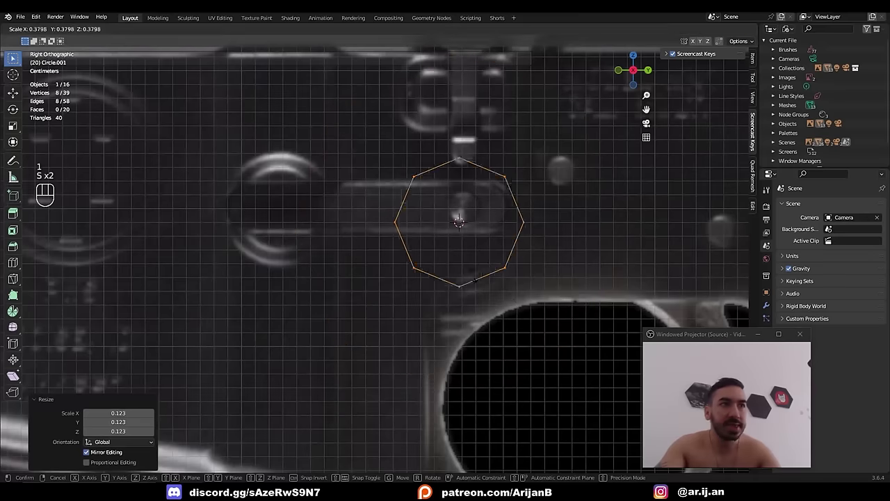
{"action": "left_click", "coordinate": [462, 267]}
{"action": "key", "text": "s"}
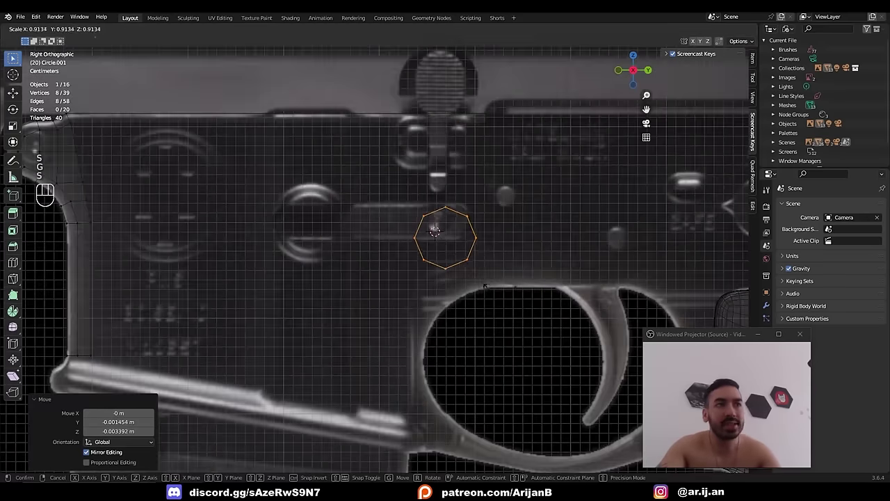
{"action": "left_click", "coordinate": [478, 213]}
{"action": "key", "text": "g"}
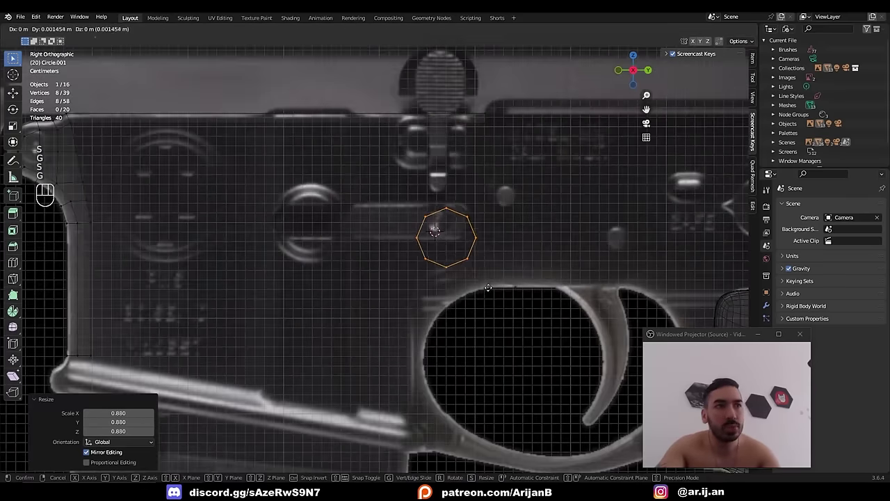
{"action": "left_click", "coordinate": [482, 213]}
{"action": "key", "text": "g"}
{"action": "left_click", "coordinate": [479, 201]}
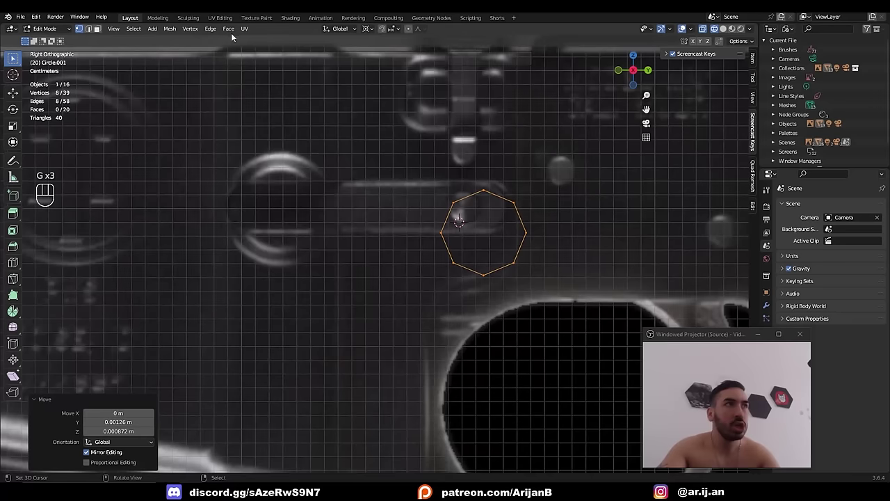
{"action": "left_click", "coordinate": [229, 30]}
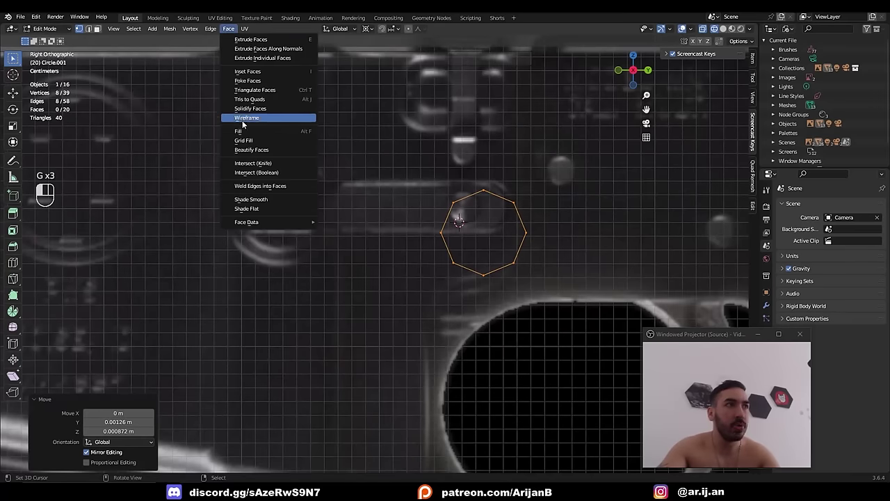
{"action": "left_click", "coordinate": [243, 141]}
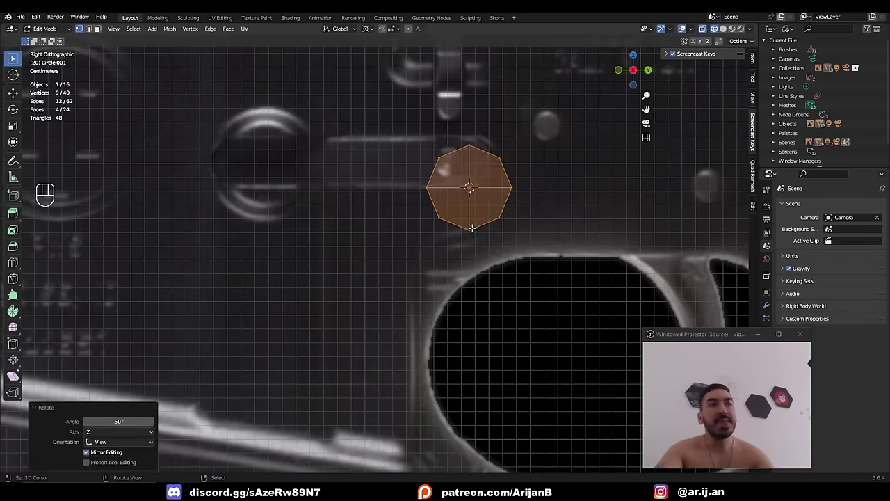
- Duplicate the circle's two lower rear edges and rotate the copy 180° around the circle's bottom vertex
{"action": "left_click", "coordinate": [472, 227]}
{"action": "key", "text": "shift+s"}
{"action": "left_click", "coordinate": [469, 256]}
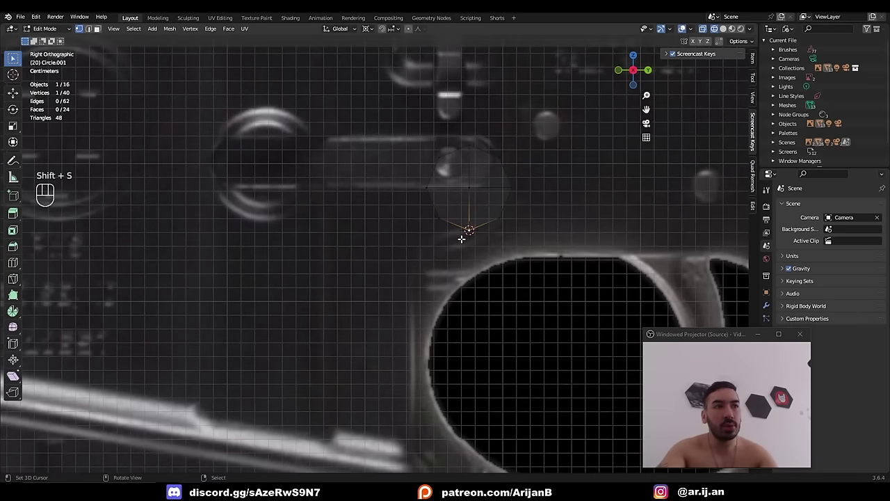
{"action": "left_click", "coordinate": [495, 220], "text": "shift"}
{"action": "left_click", "coordinate": [508, 198], "text": "shift"}
{"action": "key", "text": "shift+d"}
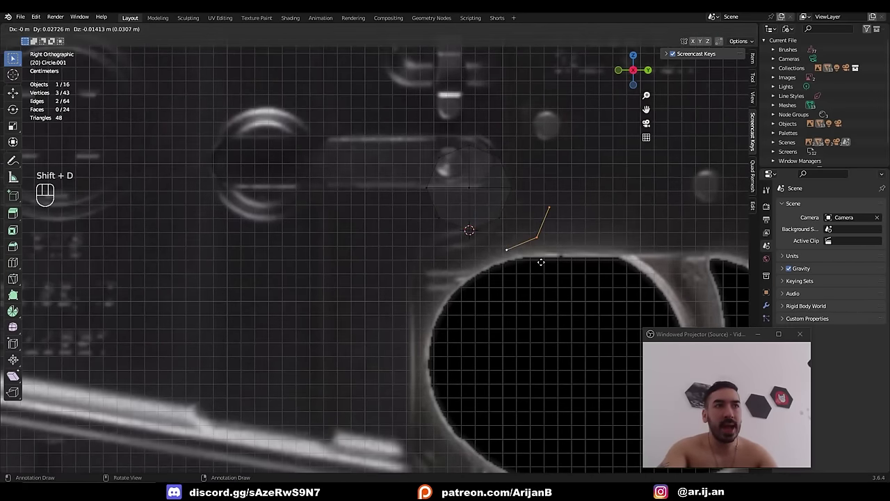
{"action": "right_click", "coordinate": [541, 277]}
{"action": "type", "text": "r180"}
{"action": "key", "text": "Return"}
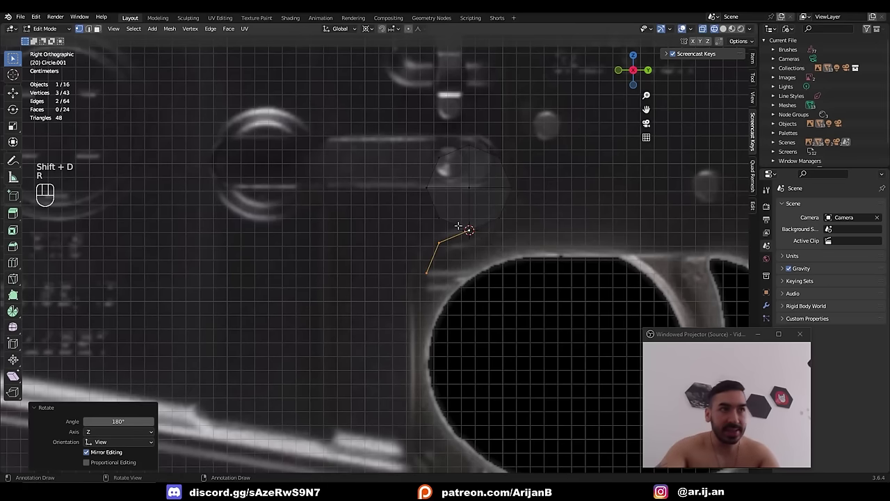
- Merge the overlapping vertices and square the circle's upper rear corner by aligning its vertex to the neighbours along Y and Z
{"action": "key", "text": "a"}
{"action": "type", "text": "s"}
{"action": "type", "text": "y0"}
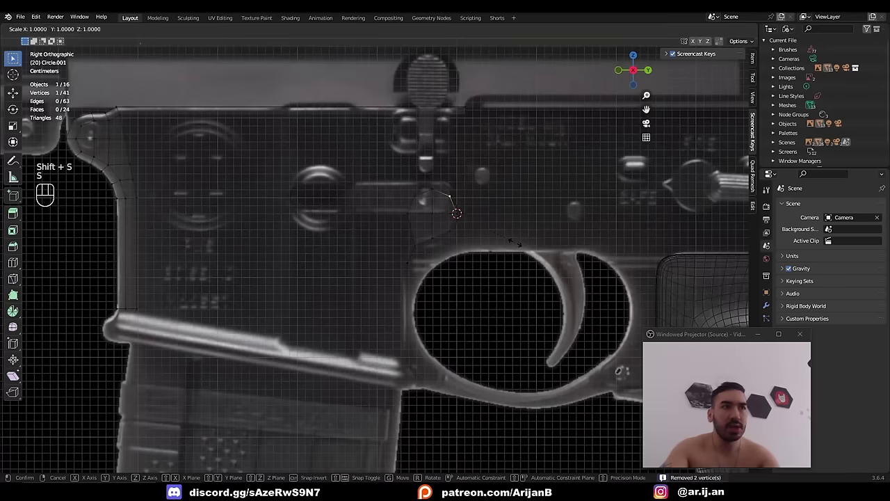
{"action": "key", "text": "Return"}
{"action": "scroll", "coordinate": [503, 225], "scroll_direction": "up", "scroll_amount": 2}
{"action": "type", "text": "s"}
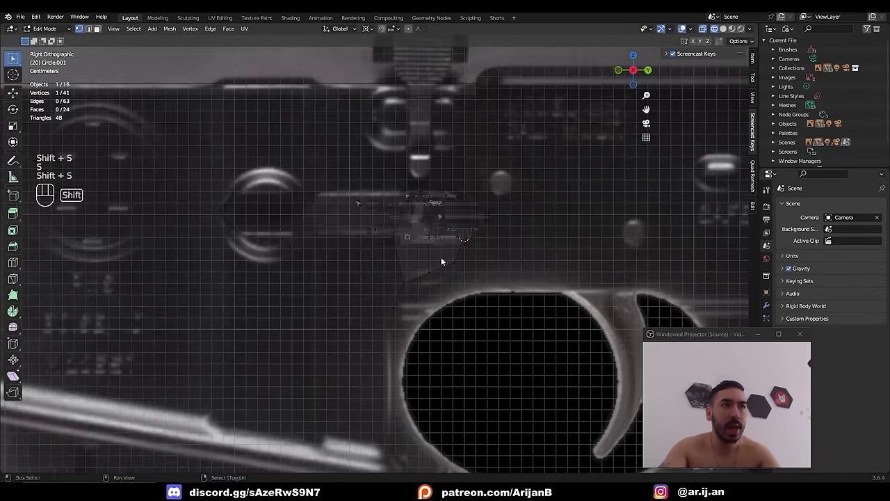
{"action": "type", "text": "z0"}
{"action": "key", "text": "Return"}
- Square the circle's upper front corner by aligning its vertex with the top vertex in Z and the frontmost vertex in Y
{"action": "left_click", "coordinate": [405, 213]}
{"action": "key", "text": "g"}
{"action": "key", "text": "s"}
{"action": "key", "text": "z"}
{"action": "key", "text": "0"}
{"action": "key", "text": "Return"}
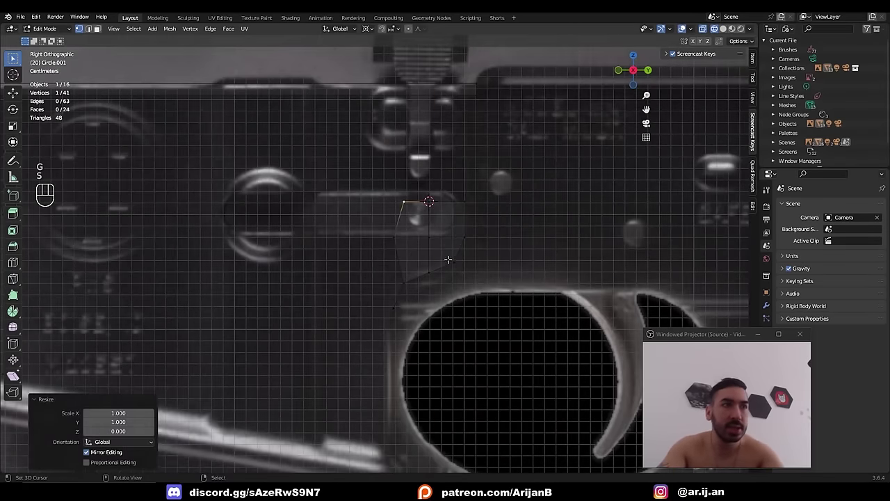
{"action": "left_click", "coordinate": [395, 237]}
{"action": "key", "text": "shift+s"}
{"action": "left_click", "coordinate": [414, 299]}
{"action": "left_click", "coordinate": [404, 203]}
{"action": "key", "text": "s"}
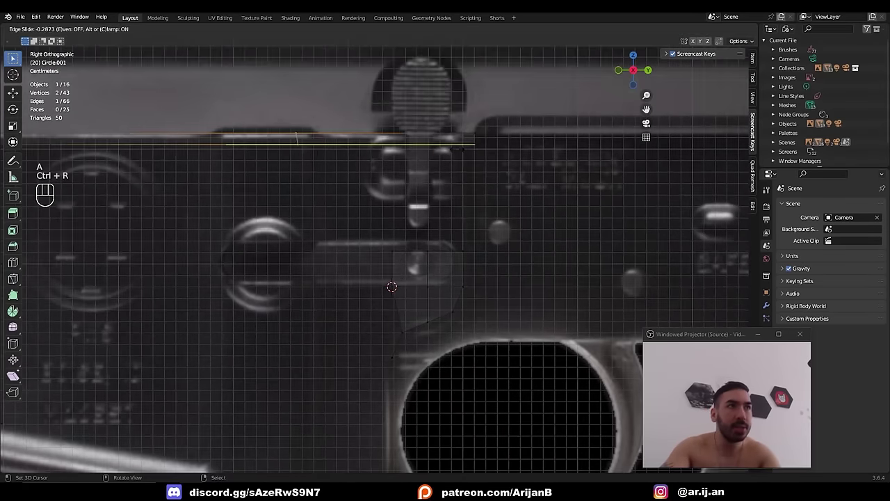
- Cut a loop across the receiver's top strip and align it along Y with the patch's front side
{"action": "left_click", "coordinate": [551, 166]}
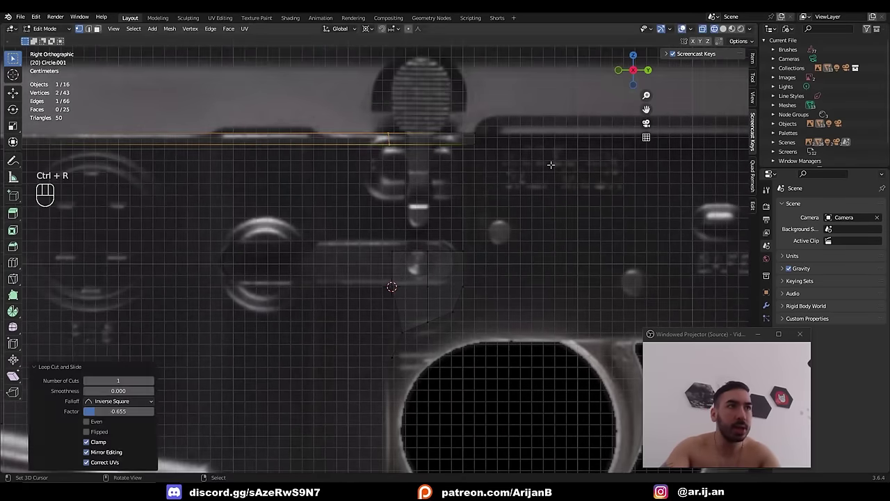
{"action": "type", "text": "sy0"}
{"action": "key", "text": "Return"}
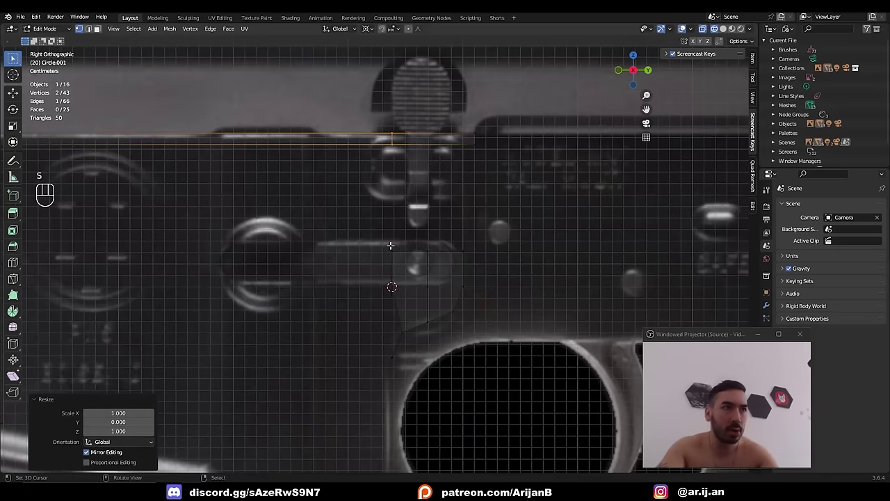
- Add a second loop cut to the top strip and fill a face between its lower edge and the patch's upper front edge
{"action": "key", "text": "ctrl+r"}
{"action": "left_click", "coordinate": [430, 139]}
{"action": "right_click", "coordinate": [430, 140]}
{"action": "key", "text": "2"}
{"action": "left_click", "coordinate": [421, 145]}
{"action": "left_click", "coordinate": [411, 247], "text": "shift"}
{"action": "key", "text": "f"}
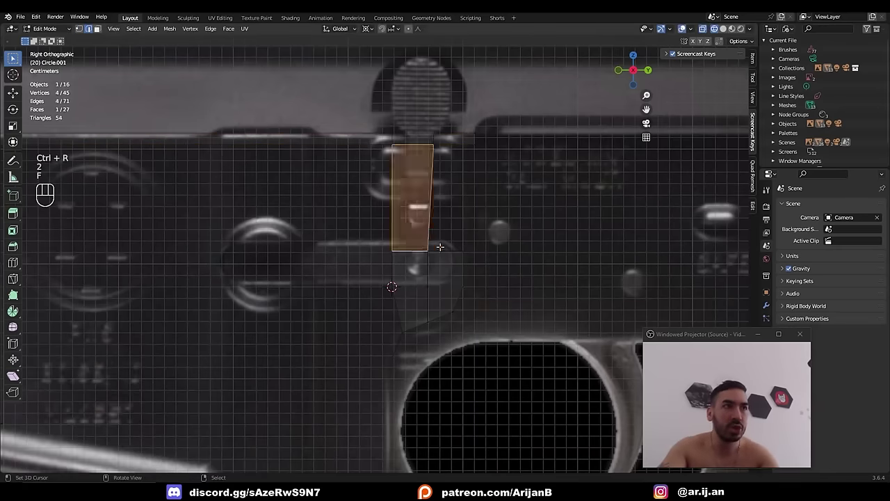
- Place the 3D cursor on the upper vertex of the rear vertical edge and cut a loop across the front strip
{"action": "left_click", "coordinate": [439, 247]}
{"action": "key", "text": "a"}
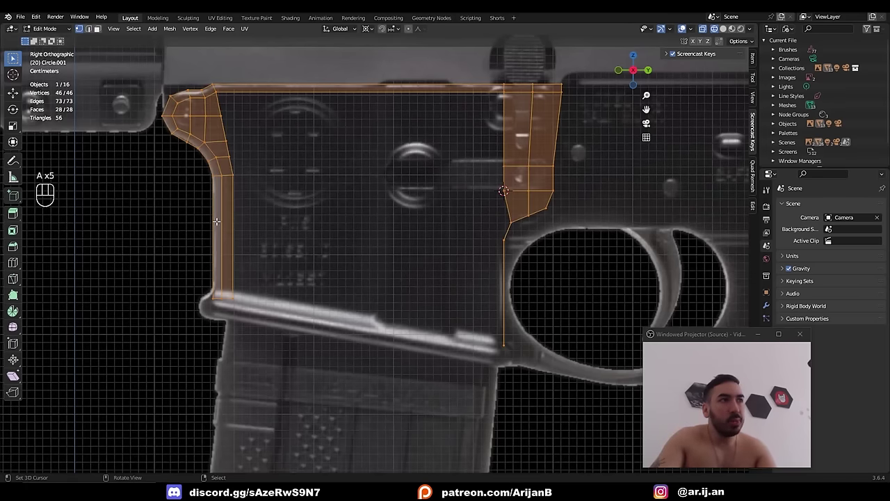
{"action": "left_click", "coordinate": [506, 240]}
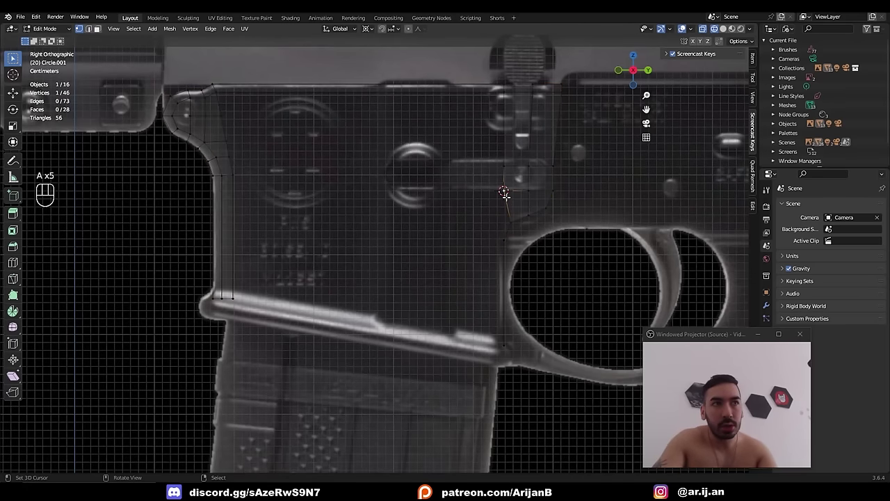
{"action": "key", "text": "shift+s"}
{"action": "left_click", "coordinate": [504, 251]}
{"action": "key", "text": "ctrl+r"}
{"action": "left_click", "coordinate": [215, 230]}
{"action": "right_click", "coordinate": [214, 228]}
- Flatten the front strip's new loop along Z to the height of the 3D cursor
{"action": "key", "text": "a"}
{"action": "key", "text": "a"}
{"action": "key", "text": "b"}
{"action": "left_click_drag", "start_coordinate": [205, 226], "coordinate": [256, 248]}
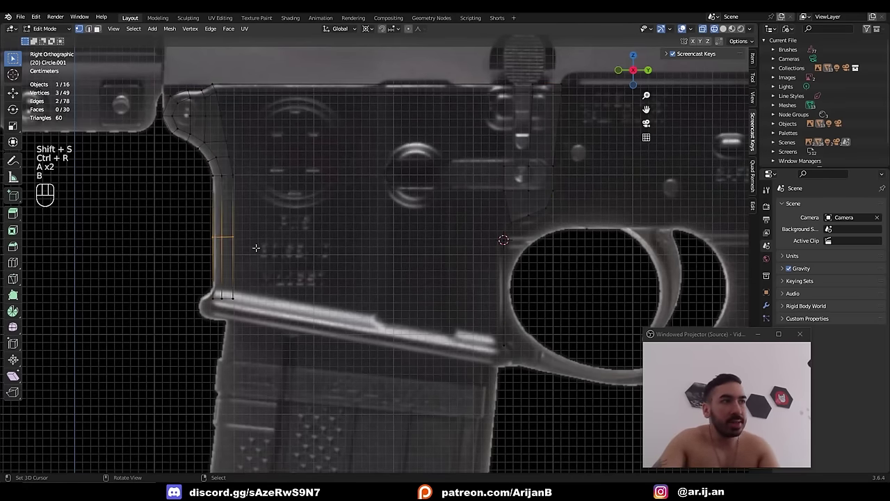
{"action": "key", "text": "s"}
{"action": "key", "text": "z"}
{"action": "left_click", "coordinate": [256, 248]}
- Try moving the upper vertex of the rear vertical edge along Y
{"action": "left_click", "coordinate": [503, 240]}
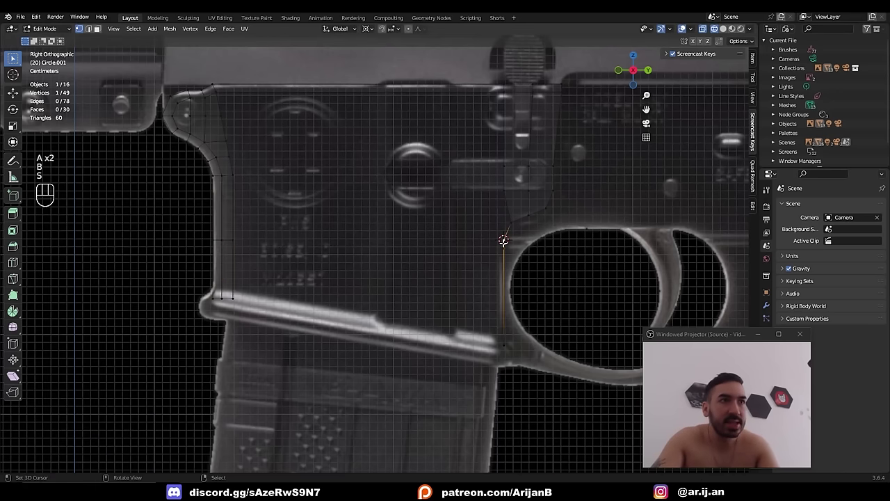
{"action": "key", "text": "g"}
{"action": "key", "text": "y"}
{"action": "key", "text": "1"}
{"action": "key", "text": "1"}
{"action": "key", "text": "ctrl+z"}
{"action": "key", "text": "ctrl+z"}
{"action": "key", "text": "ctrl+z"}
- Fill a face between the front strip's lowest inner edge and the rear vertical edge
{"action": "key", "text": "2"}
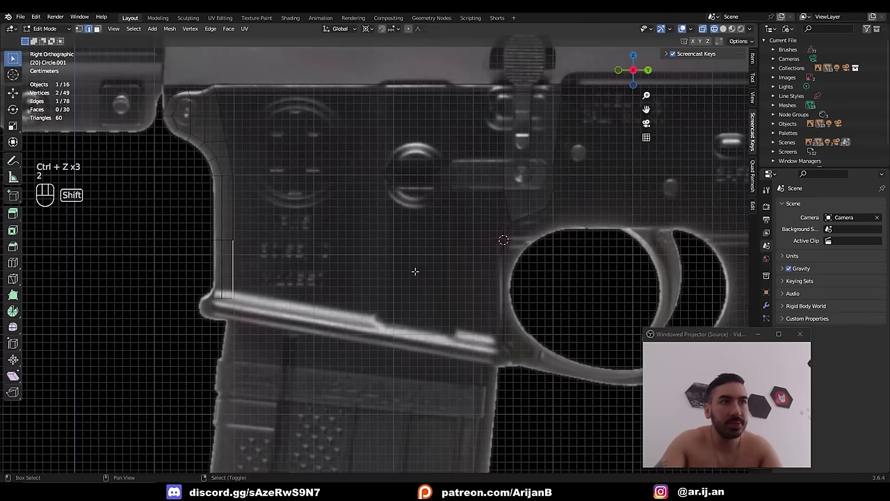
{"action": "left_click", "coordinate": [496, 272], "text": "shift"}
{"action": "key", "text": "f"}
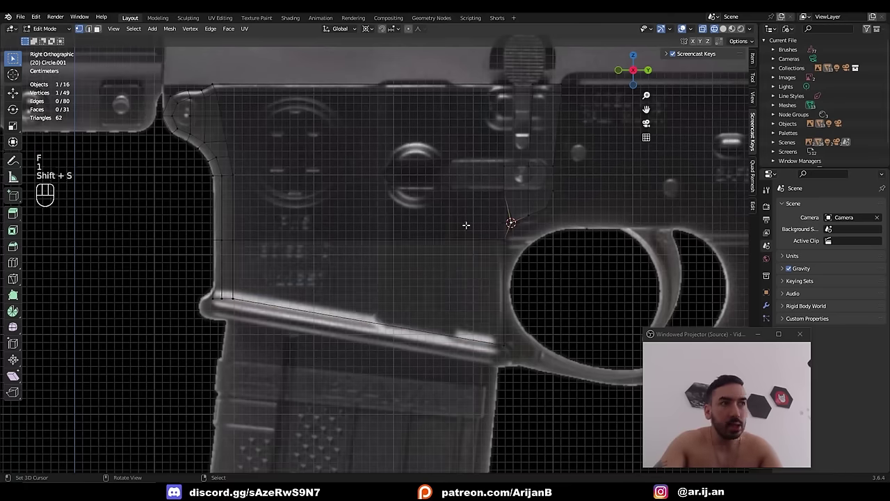
- Cut another front strip loop, flatten it to the height of the patch's lowest corner, and fill a face across to the rear edge
{"action": "key", "text": "ctrl+r"}
{"action": "left_click", "coordinate": [222, 213]}
{"action": "right_click", "coordinate": [223, 213]}
{"action": "key", "text": "1"}
{"action": "key", "text": "s"}
{"action": "key", "text": "z"}
{"action": "left_click", "coordinate": [379, 243]}
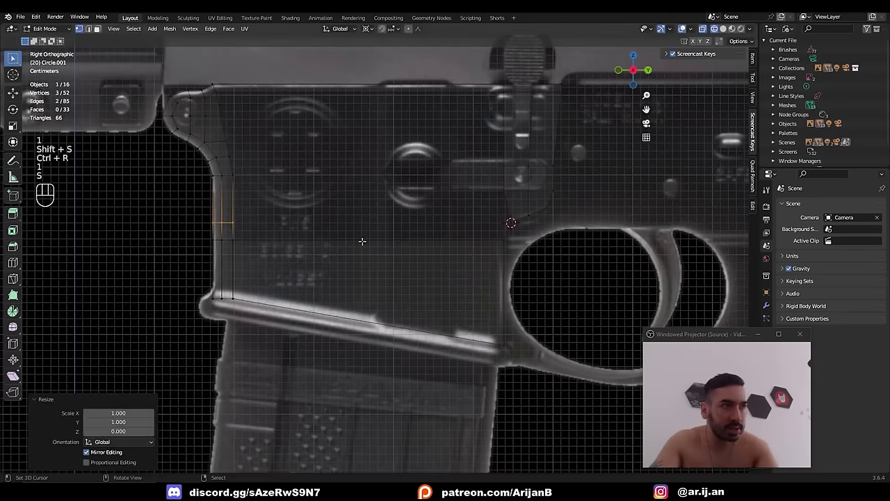
{"action": "key", "text": "2"}
{"action": "key", "text": "f"}
- Flatten the next front strip loop along Z to the height of the rear patch's lower front vertex
{"action": "key", "text": "1"}
{"action": "key", "text": "a"}
{"action": "key", "text": "a"}
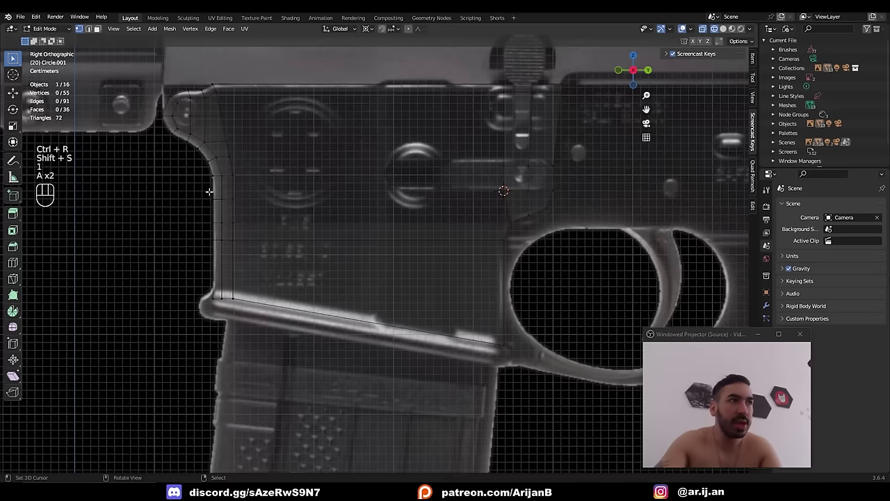
{"action": "key", "text": "b"}
{"action": "left_click_drag", "start_coordinate": [192, 188], "coordinate": [256, 211]}
{"action": "key", "text": "s"}
{"action": "key", "text": "z"}
{"action": "left_click", "coordinate": [357, 256]}
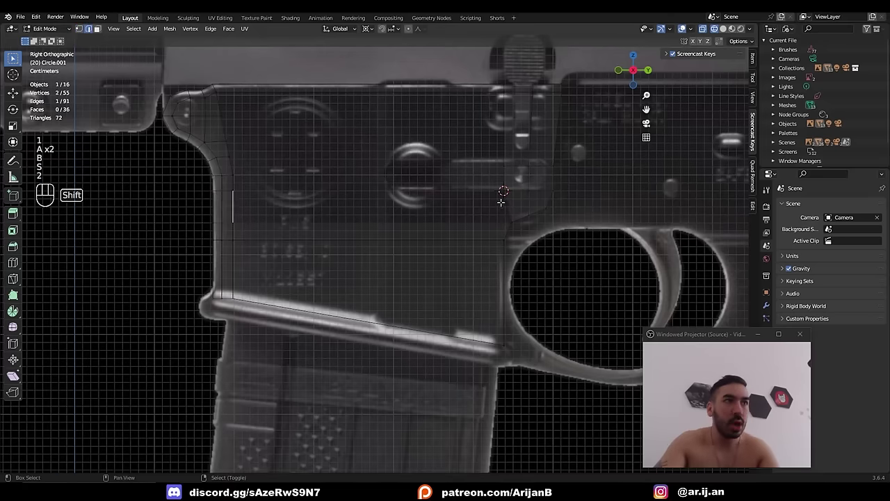
- Fill the rows of faces between the front strip's inner edges and the rear patch's front edges
{"action": "key", "text": "2"}
{"action": "key", "text": "f"}
{"action": "key", "text": "a"}
{"action": "key", "text": "a"}
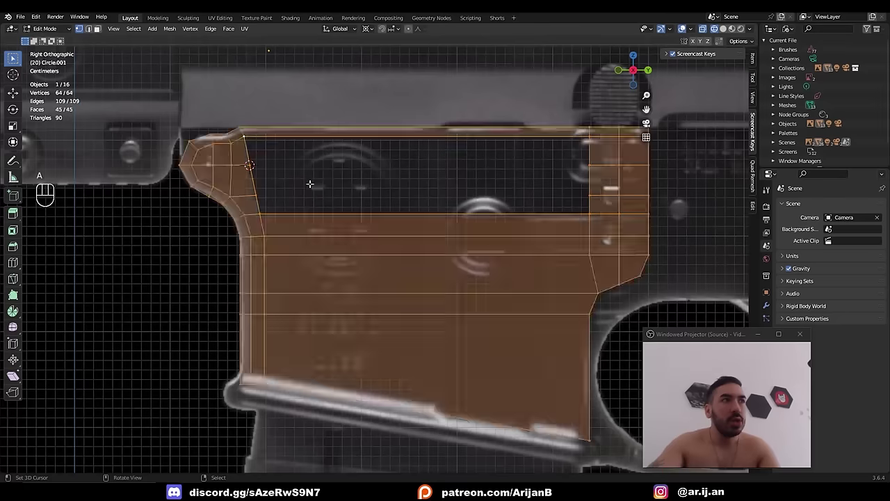
- Close the remaining opening below the top strip with Grid Fill
{"action": "left_click", "coordinate": [306, 147], "text": "alt"}
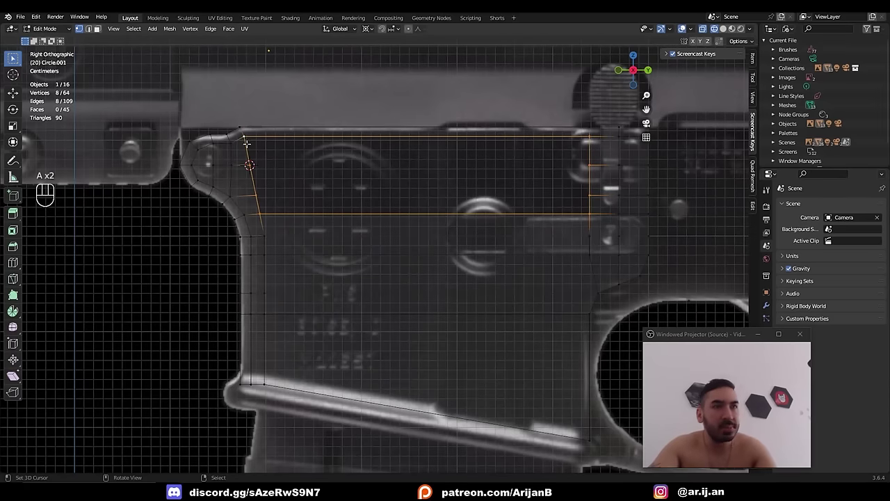
{"action": "middle_click_drag", "start_coordinate": [205, 166], "coordinate": [164, 175], "text": "shift"}
{"action": "left_click", "coordinate": [228, 29]}
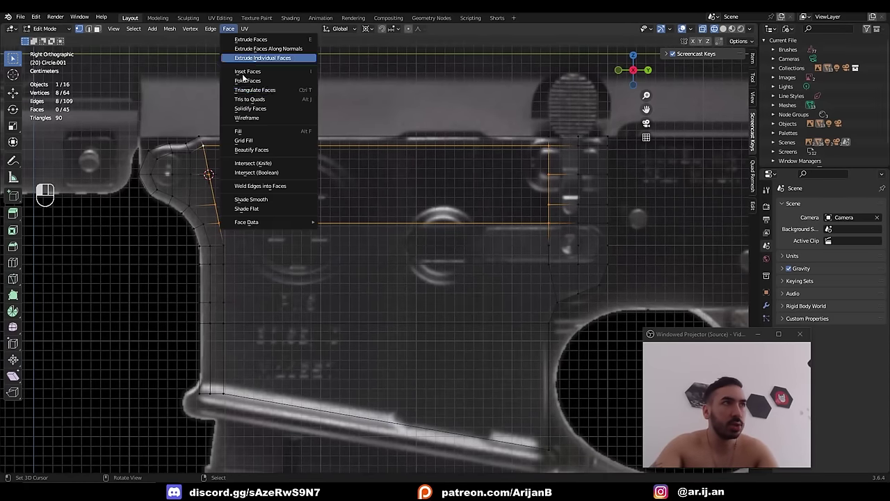
{"action": "left_click", "coordinate": [262, 136]}
- Lower the receiver's bottom edge about 0.062 m along Z and knife-cut straight through along the magazine well's slanted lip
{"action": "key", "text": "g"}
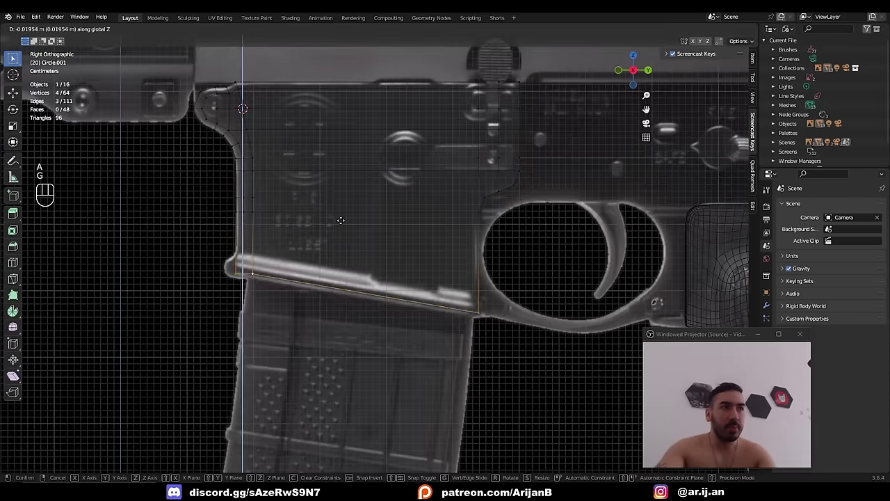
{"action": "left_click", "coordinate": [350, 258]}
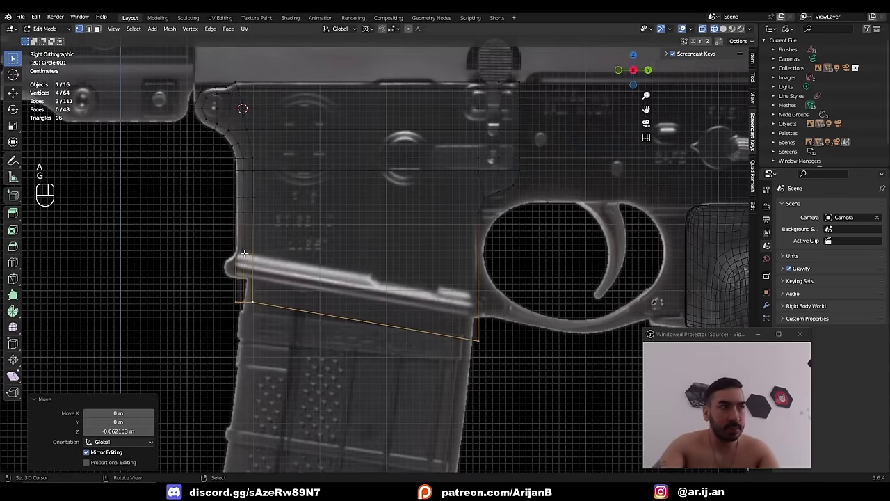
{"action": "key", "text": "a"}
{"action": "key", "text": "a"}
{"action": "key", "text": "k"}
{"action": "scroll", "coordinate": [221, 250], "scroll_direction": "up", "scroll_amount": 1}
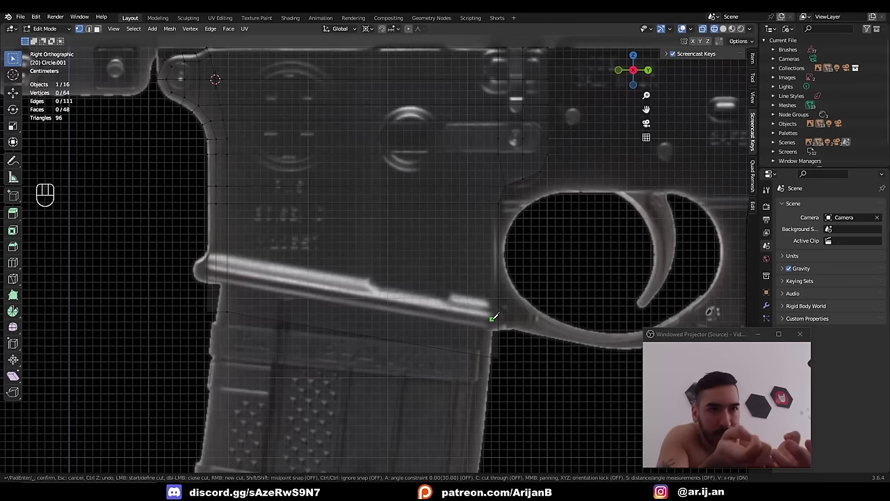
{"action": "left_click", "coordinate": [207, 250]}
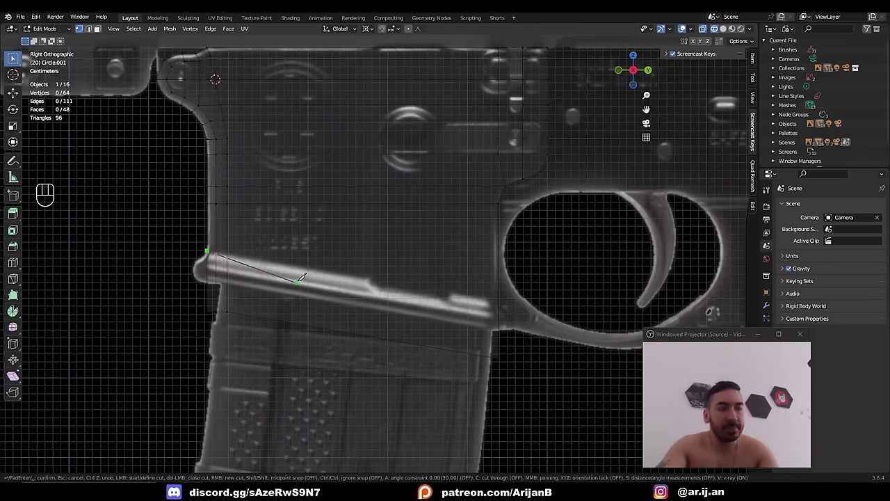
{"action": "left_click", "coordinate": [498, 308]}
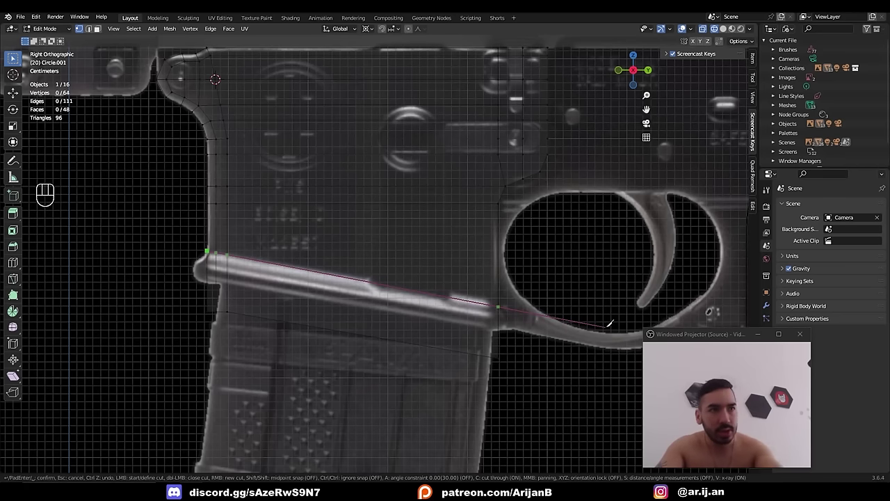
{"action": "key", "text": "Return"}
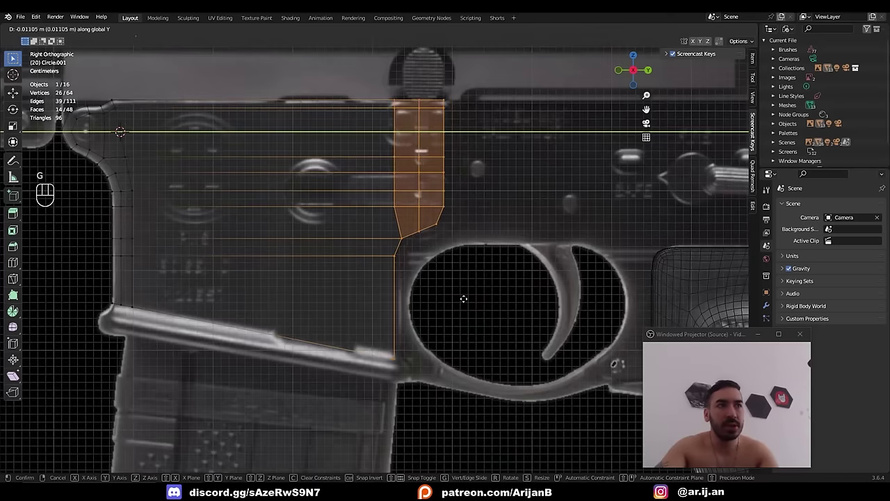
- Move the receiver's rear section forward along Y by about 0.011 m
{"action": "left_click", "coordinate": [464, 299]}
{"action": "key", "text": "a"}
{"action": "key", "text": "a"}
- Shift the loops around the rear notch above the trigger guard slightly upward along Z
{"action": "key", "text": "b"}
{"action": "left_click_drag", "start_coordinate": [112, 197], "coordinate": [426, 262]}
{"action": "middle_click_drag", "start_coordinate": [400, 357], "coordinate": [399, 361], "text": "shift"}
{"action": "scroll", "coordinate": [410, 366], "scroll_direction": "up", "scroll_amount": 1}
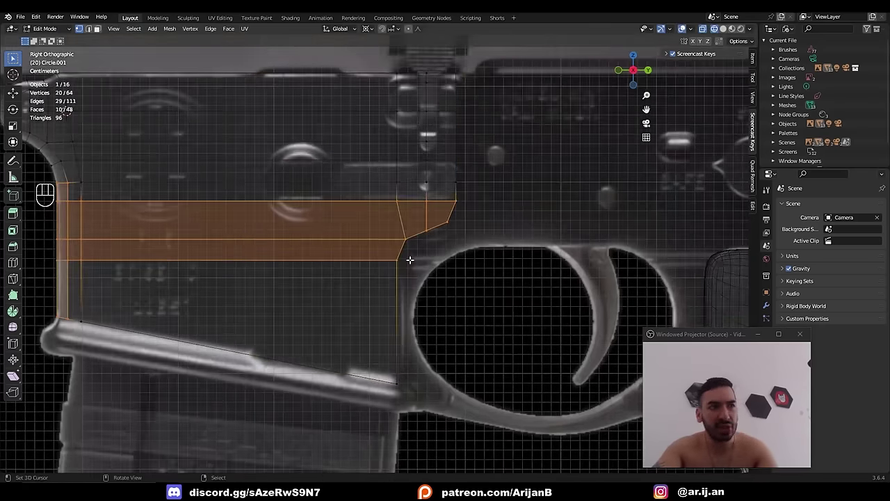
{"action": "scroll", "coordinate": [435, 279], "scroll_direction": "down", "scroll_amount": 1}
{"action": "middle_click_drag", "start_coordinate": [433, 283], "coordinate": [480, 292], "text": "shift"}
{"action": "key", "text": "g"}
{"action": "right_click", "coordinate": [481, 293]}
{"action": "left_click_drag", "start_coordinate": [152, 197], "coordinate": [193, 215], "text": "ctrl+shift"}
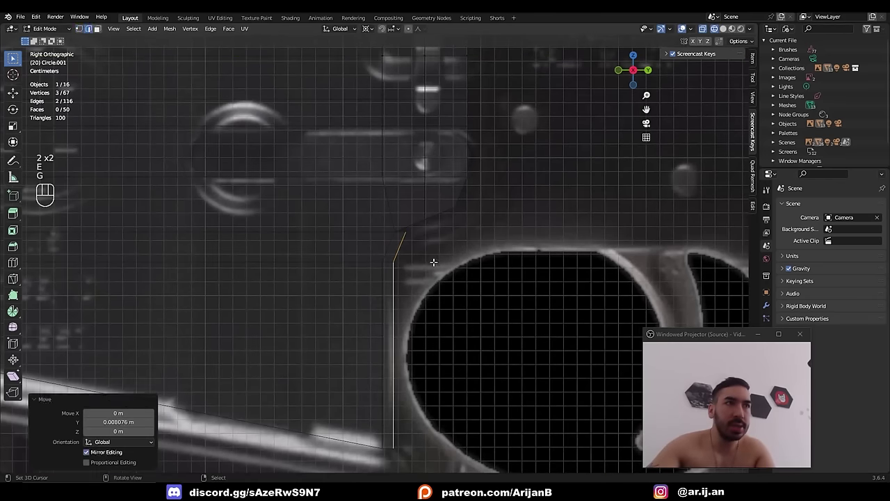
- Undo the trial extrusion of the lower rear edges
{"action": "key", "text": "ctrl+z"}
{"action": "key", "text": "ctrl+z"}
{"action": "key", "text": "ctrl+z"}
{"action": "key", "text": "ctrl+z"}
{"action": "key", "text": "ctrl+z"}
{"action": "key", "text": "ctrl+z"}
{"action": "key", "text": "ctrl+z"}
{"action": "key", "text": "ctrl+z"}
- Extrude the entire receiver patch sideways to give it thickness
{"action": "key", "text": "a"}
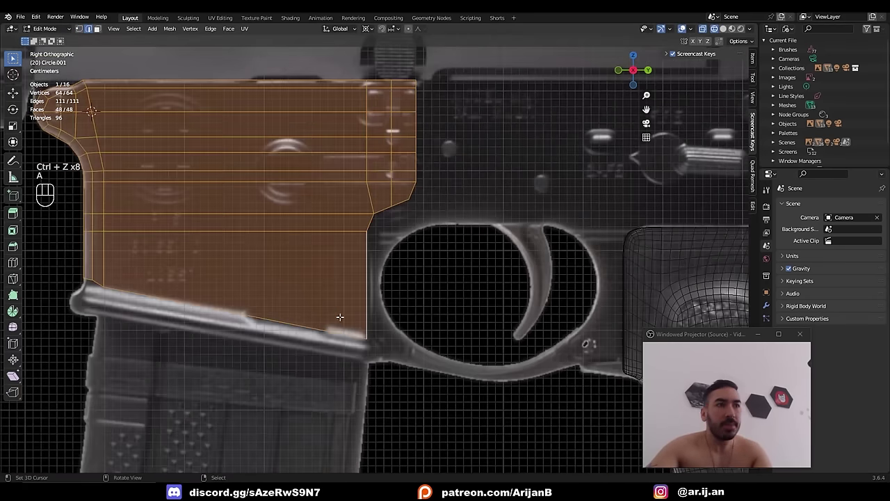
{"action": "mouse_move", "coordinate": [389, 225]}
{"action": "middle_mouse_down"}
{"action": "mouse_move", "coordinate": [313, 225]}
{"action": "mouse_move", "coordinate": [368, 221]}
{"action": "middle_mouse_up"}
{"action": "key", "text": "z"}
{"action": "key", "text": "e"}
{"action": "left_click", "coordinate": [397, 192]}
- Extrude the strip of rear-facing faces and push it outward with Shrink/Fatten to form a rim beside the trigger guard
{"action": "key", "text": "3"}
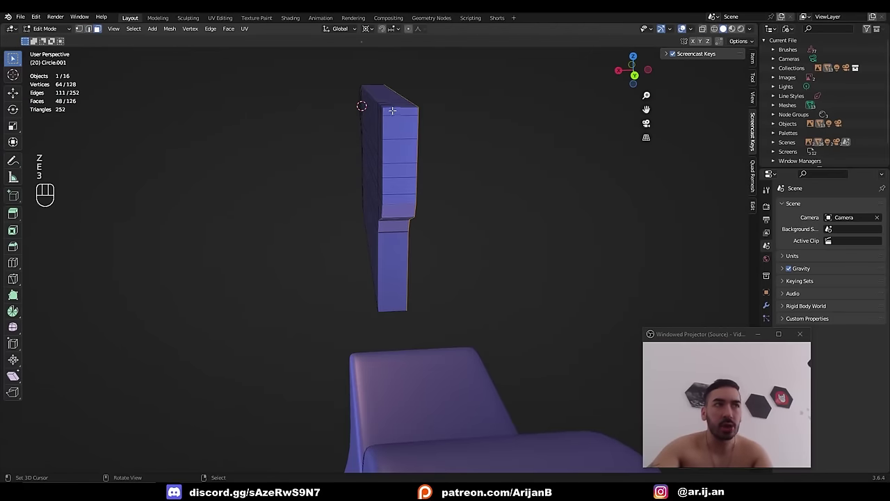
{"action": "left_click", "coordinate": [400, 110]}
{"action": "middle_click_drag", "start_coordinate": [400, 110], "coordinate": [413, 112]}
{"action": "left_click", "coordinate": [400, 247], "text": "ctrl"}
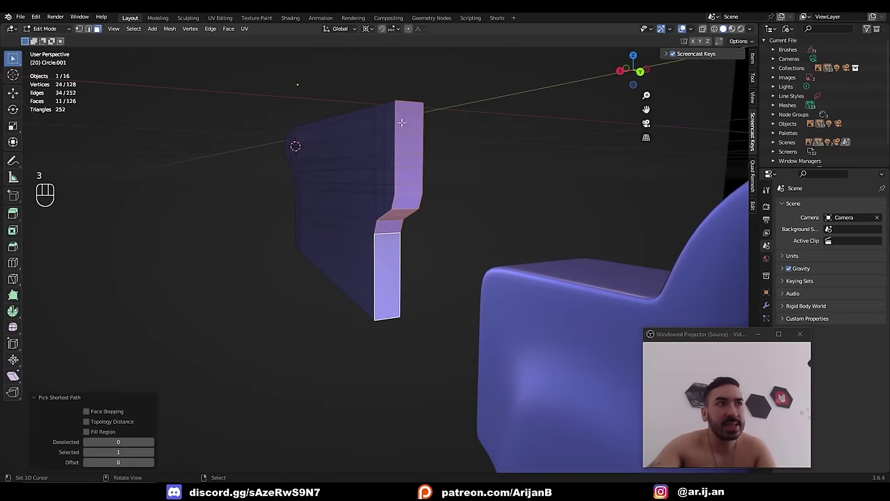
{"action": "key", "text": "z"}
{"action": "key", "text": "KP_3"}
{"action": "key", "text": "e"}
{"action": "right_click", "coordinate": [417, 229]}
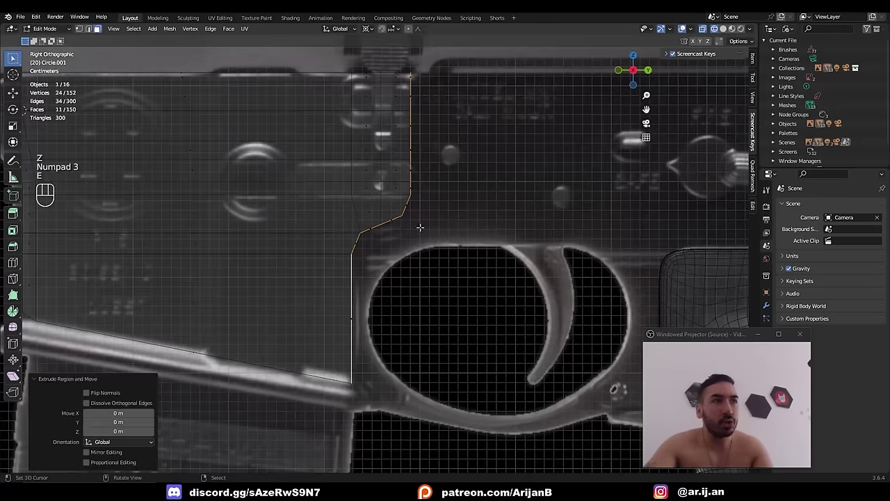
{"action": "scroll", "coordinate": [422, 236], "scroll_direction": "up", "scroll_amount": 2}
{"action": "key", "text": "alt+s"}
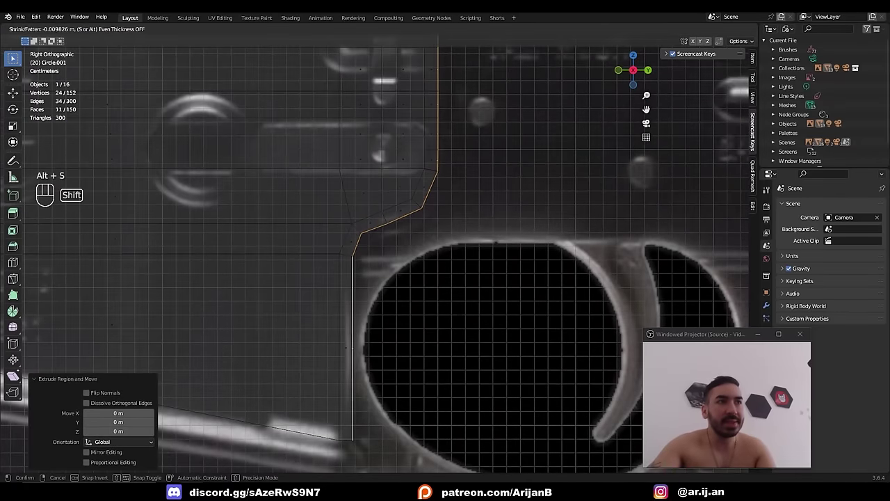
{"action": "left_click", "coordinate": [461, 340]}
- Move the solid's bottom vertices down about 0.06 m along Z and start a knife recut along the slanted magazine well lip
{"action": "scroll", "coordinate": [443, 325], "scroll_direction": "down", "scroll_amount": 5}
{"action": "key", "text": "g"}
{"action": "key", "text": "z"}
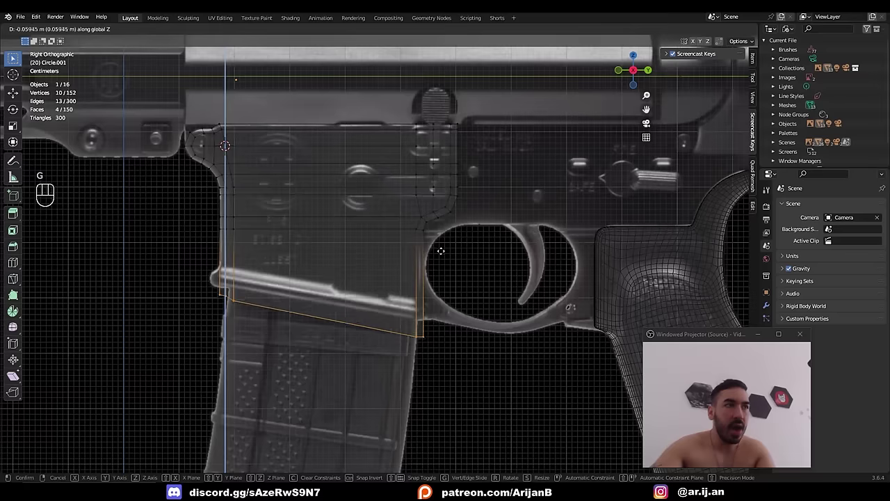
{"action": "left_click", "coordinate": [441, 250]}
{"action": "scroll", "coordinate": [441, 250], "scroll_direction": "up", "scroll_amount": 3}
{"action": "key", "text": "a"}
{"action": "key", "text": "a"}
{"action": "key", "text": "k"}
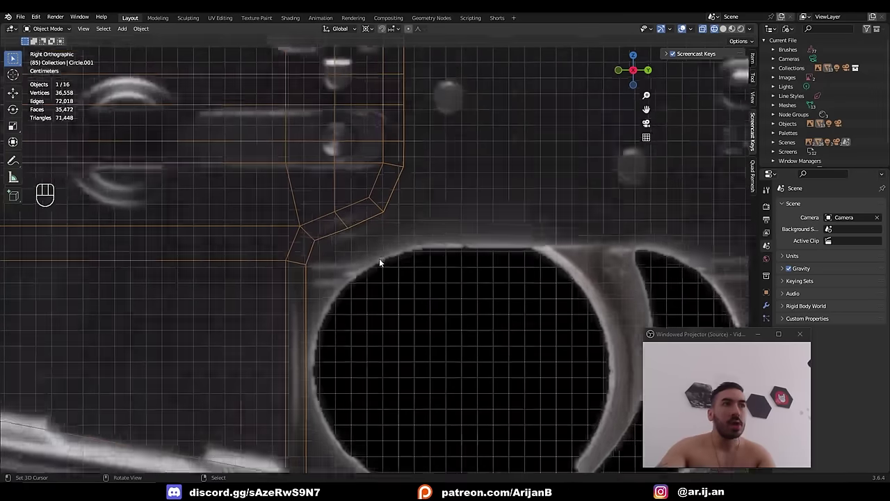
- Add a plane at the top of the trigger guard opening and collapse it to a single vertex
{"action": "scroll", "coordinate": [377, 261], "scroll_direction": "up", "scroll_amount": 2}
{"action": "scroll", "coordinate": [588, 249], "scroll_direction": "down", "scroll_amount": 1}
{"action": "middle_click_drag", "start_coordinate": [589, 248], "coordinate": [447, 250], "text": "shift"}
{"action": "scroll", "coordinate": [445, 230], "scroll_direction": "down", "scroll_amount": 2}
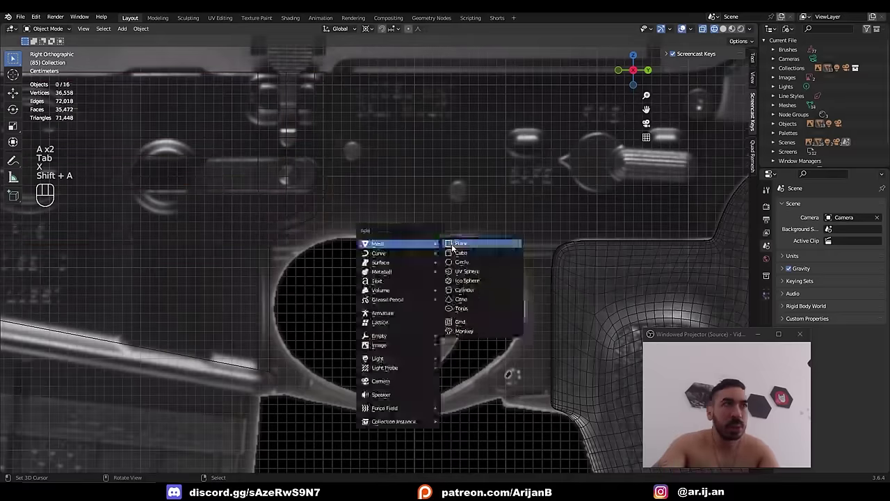
{"action": "left_click", "coordinate": [446, 240]}
{"action": "key", "text": "Tab"}
{"action": "key", "text": "x"}
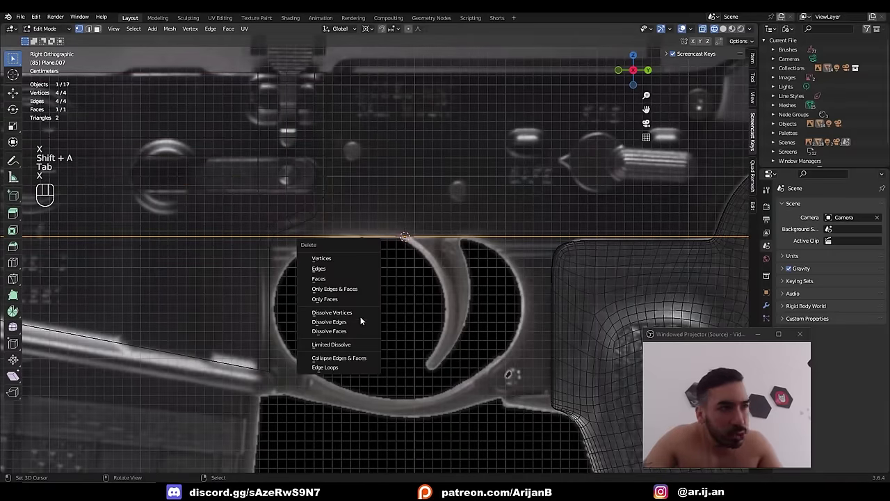
{"action": "left_click", "coordinate": [348, 359]}
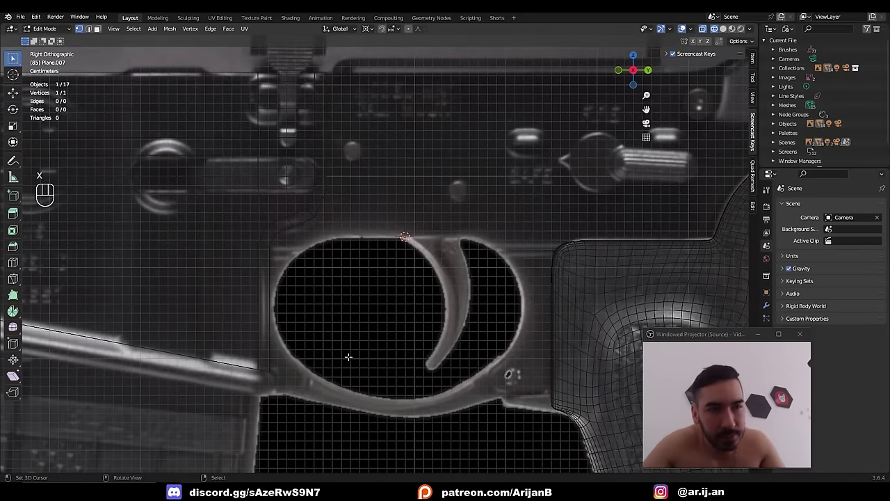
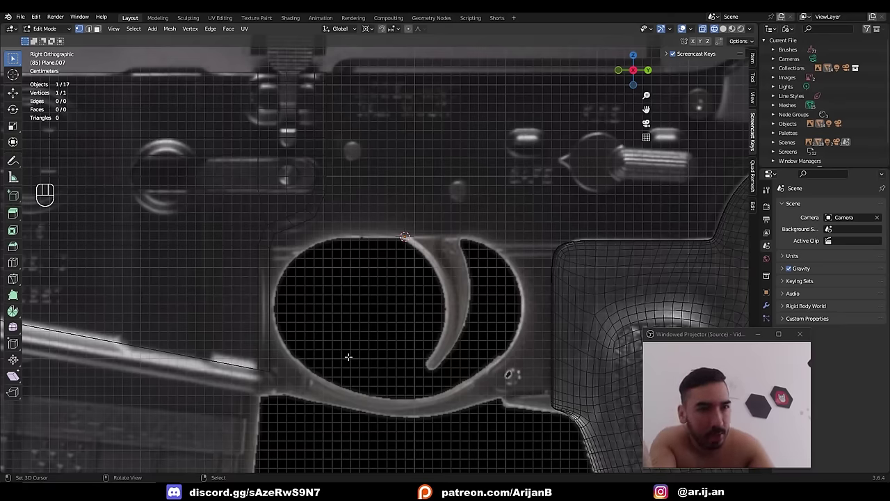
- Extrude the vertex about 0.108 m forward along Y and move the original vertex about 0.1 m backward to span the trigger opening
{"action": "key", "text": "e"}
{"action": "key", "text": "g"}
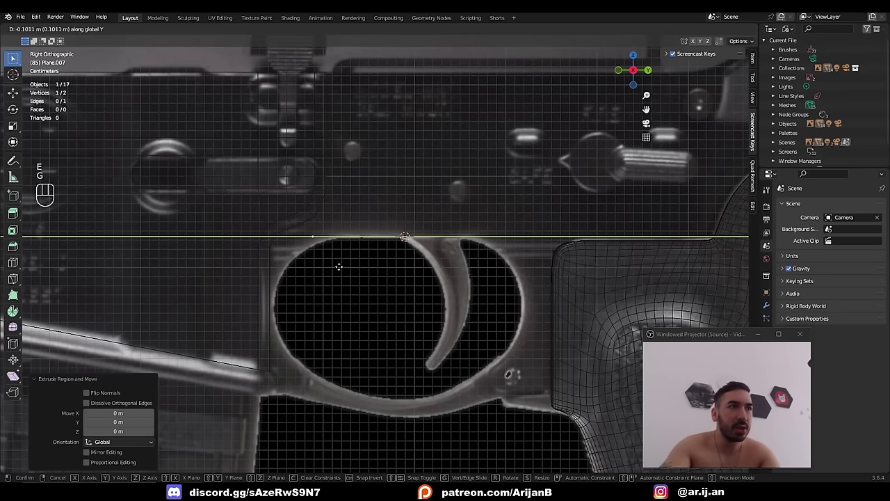
{"action": "left_click", "coordinate": [334, 268]}
{"action": "scroll", "coordinate": [352, 251], "scroll_direction": "up", "scroll_amount": 3}
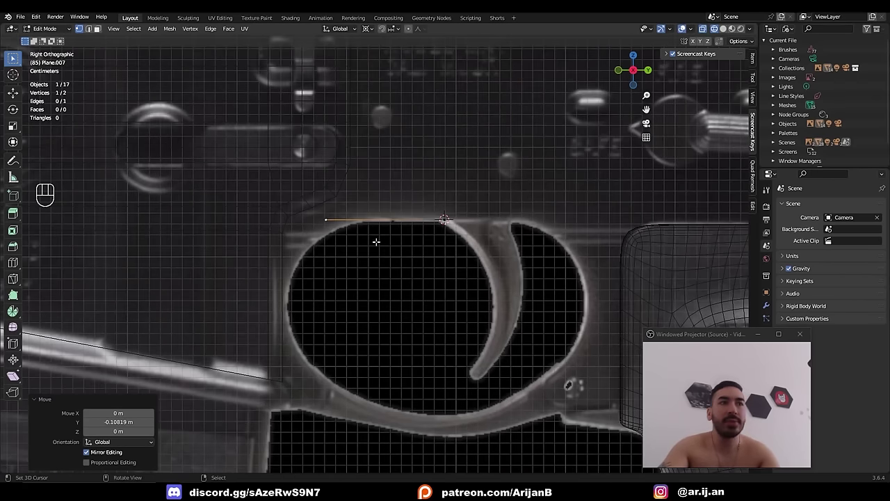
{"action": "key", "text": "g"}
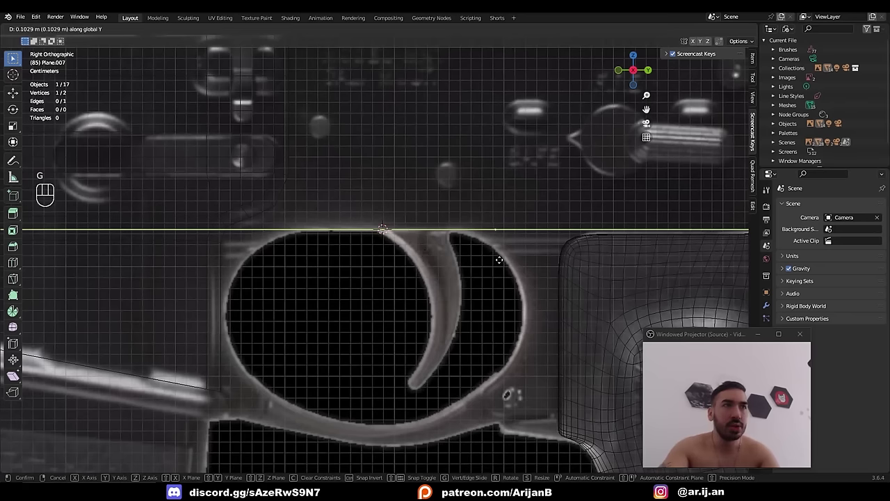
{"action": "left_click", "coordinate": [503, 259]}
- Move the edge object down about 0.01 m along Z and add a vertex at its middle
{"action": "key", "text": "Tab"}
{"action": "key", "text": "g"}
{"action": "key", "text": "z"}
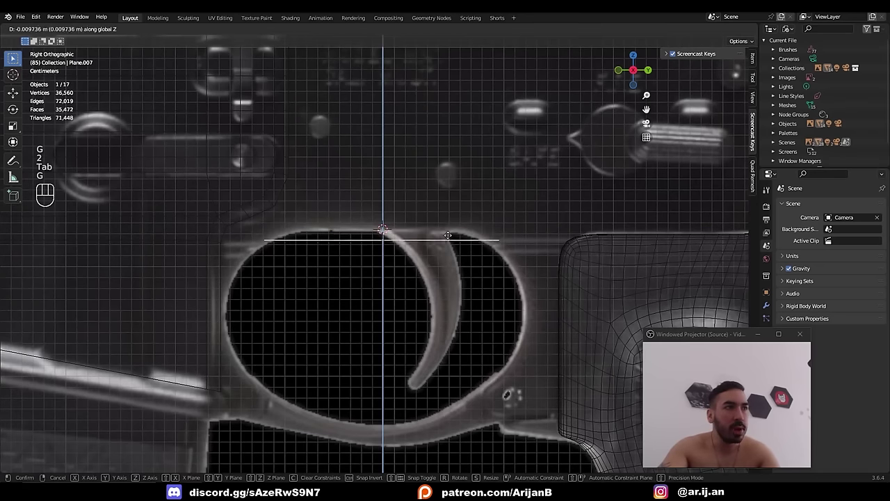
{"action": "left_click", "coordinate": [446, 238]}
{"action": "key", "text": "Tab"}
{"action": "key", "text": "ctrl+r"}
- Extrude the whole edge strip upward about 0.163 m along Z into a panel above the trigger opening
{"action": "key", "text": "a"}
{"action": "key", "text": "a"}
{"action": "key", "text": "b"}
{"action": "left_click_drag", "start_coordinate": [378, 234], "coordinate": [392, 256]}
{"action": "key", "text": "g"}
{"action": "key", "text": "e"}
{"action": "right_click", "coordinate": [376, 302]}
{"action": "key", "text": "g"}
{"action": "key", "text": "z"}
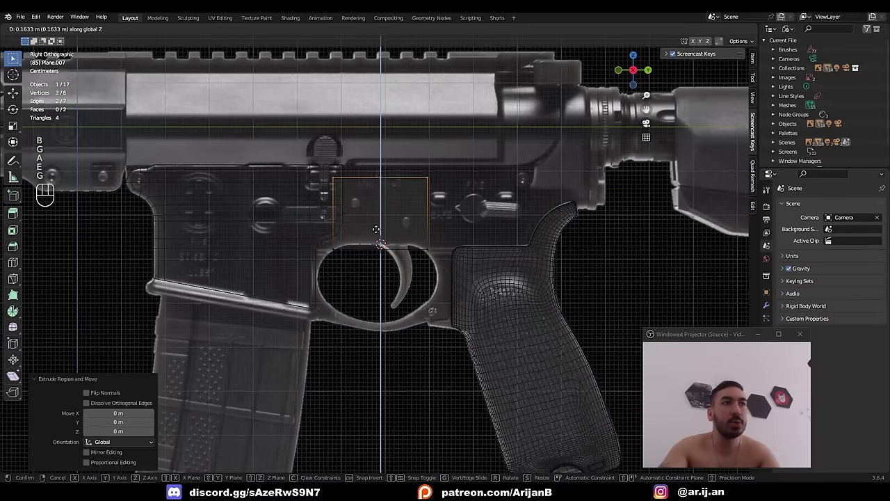
{"action": "left_click", "coordinate": [378, 218]}
- Bevel the panel's middle vertical edge about 0.071 m wide with one segment to match the opening's flat top
{"action": "scroll", "coordinate": [378, 217], "scroll_direction": "up", "scroll_amount": 5}
{"action": "key", "text": "2"}
{"action": "right_click", "coordinate": [391, 188], "text": "alt"}
{"action": "key", "text": "g"}
{"action": "right_click", "coordinate": [378, 184]}
{"action": "key", "text": "z"}
{"action": "key", "text": "g"}
{"action": "right_click", "coordinate": [327, 213]}
{"action": "key", "text": "z"}
{"action": "key", "text": "ctrl+b"}
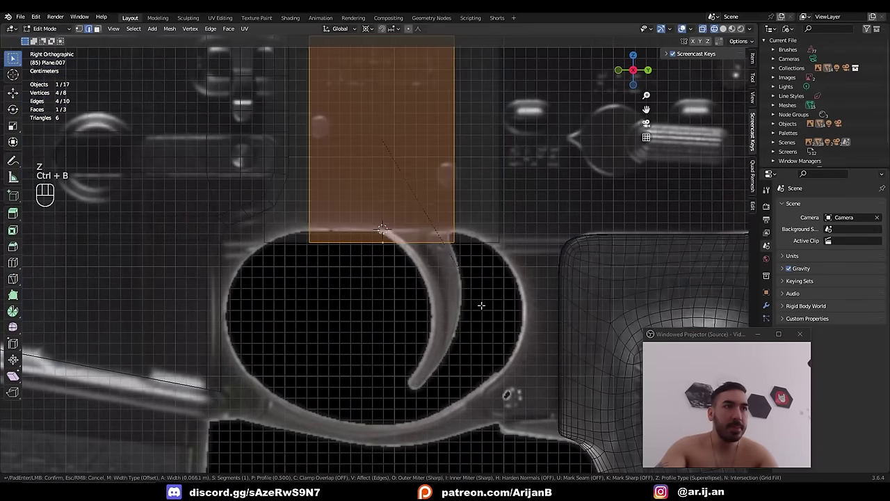
{"action": "left_click", "coordinate": [487, 308]}
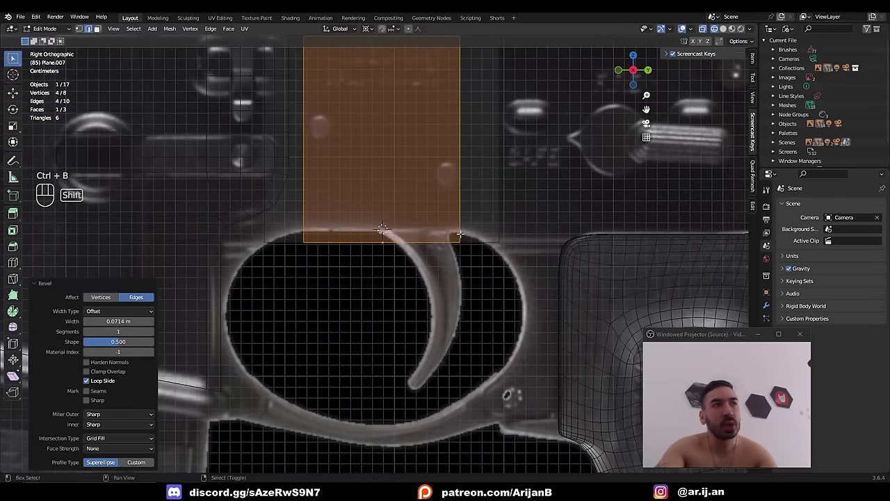
- Clear the bevel's face selection and raise the panel's bottom middle edge about 0.01 m along Z to the opening's top
{"action": "scroll", "coordinate": [460, 234], "scroll_direction": "up", "scroll_amount": 3}
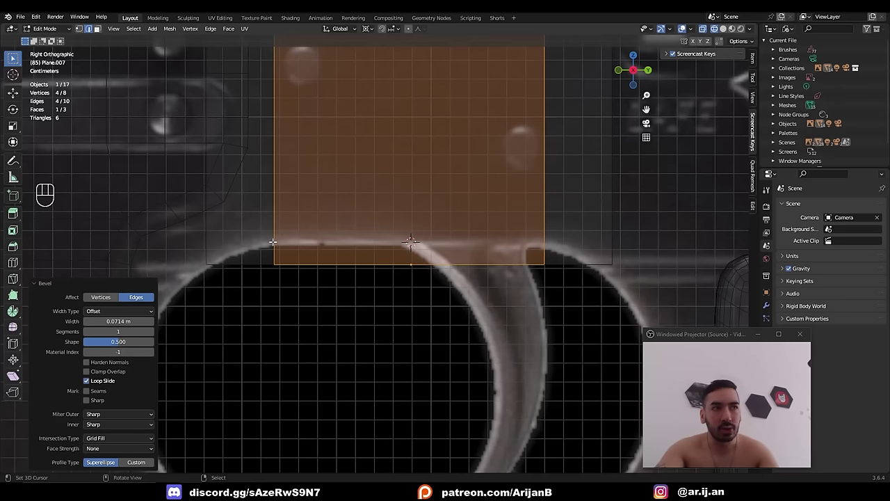
{"action": "key", "text": "ctrl+z"}
{"action": "left_click", "coordinate": [550, 247], "text": "shift"}
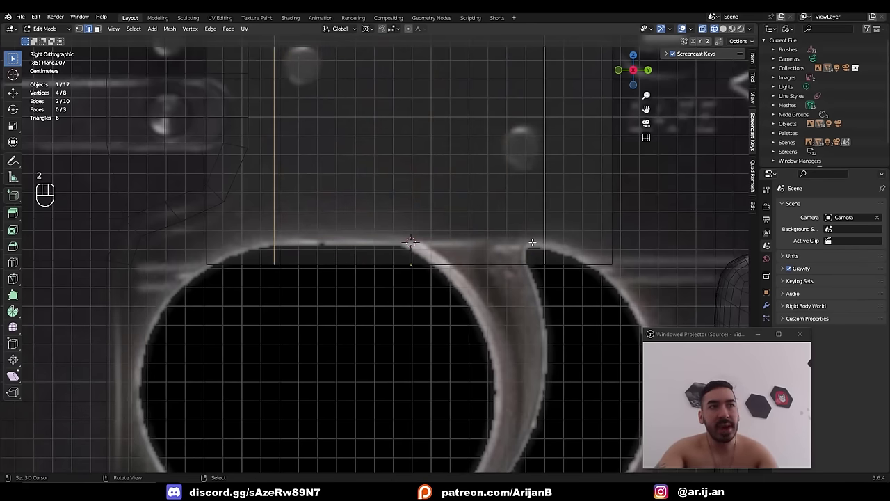
{"action": "left_click", "coordinate": [362, 270]}
{"action": "key", "text": "g"}
{"action": "key", "text": "z"}
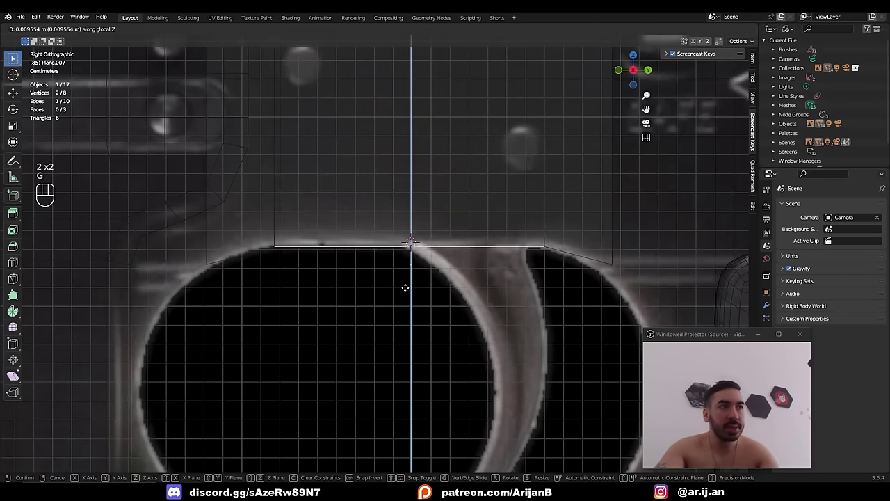
{"action": "left_click", "coordinate": [443, 279]}
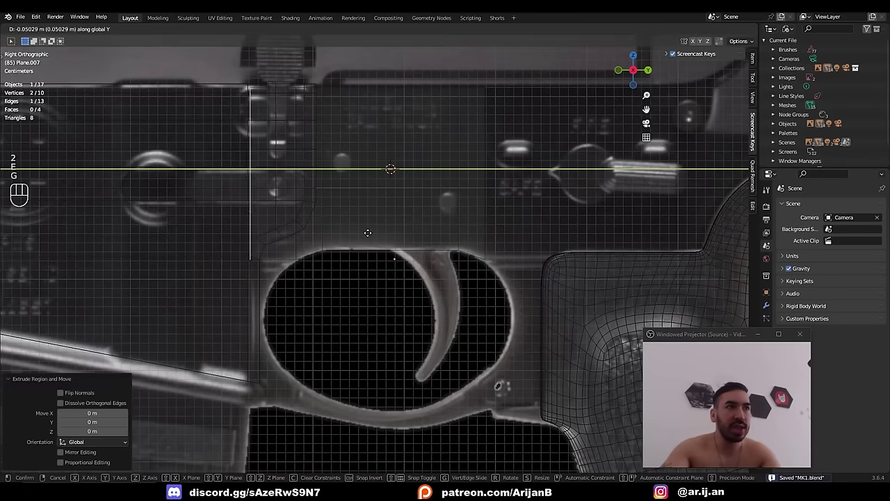
- Extrude the panel's front edge about 0.05 m forward along Y and its rear edge backward over the grip
{"action": "left_click", "coordinate": [370, 232]}
{"action": "left_click", "coordinate": [494, 213]}
{"action": "scroll", "coordinate": [487, 221], "scroll_direction": "down", "scroll_amount": 3}
{"action": "key", "text": "e"}
{"action": "left_click", "coordinate": [470, 237]}
- Undo the last moves and shift the panel sideways, inward from the magazine well's outer face
{"action": "key", "text": "ctrl+z"}
{"action": "key", "text": "ctrl+z"}
{"action": "key", "text": "ctrl+z"}
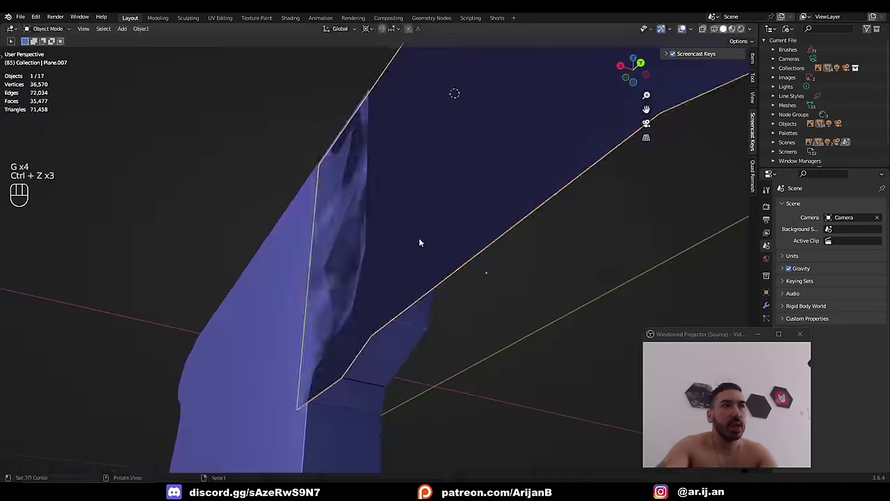
{"action": "key", "text": "g"}
{"action": "key", "text": "g"}
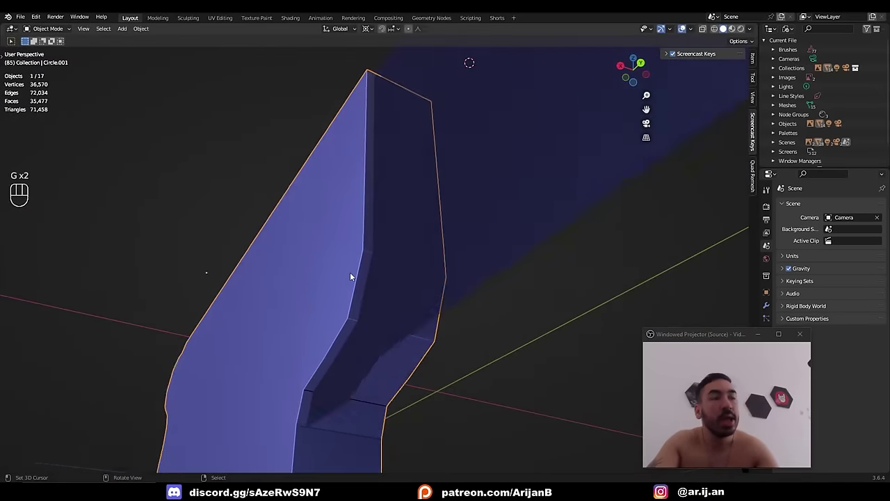
{"action": "key", "text": "g"}
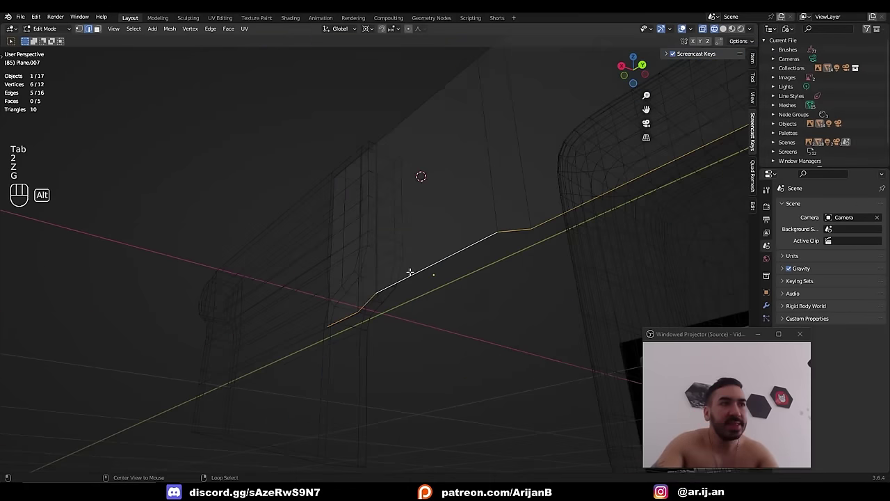
- Extrude the panel's bottom edge chain inward along X to form a narrow underside
{"action": "key", "text": "e"}
{"action": "right_click", "coordinate": [423, 286]}
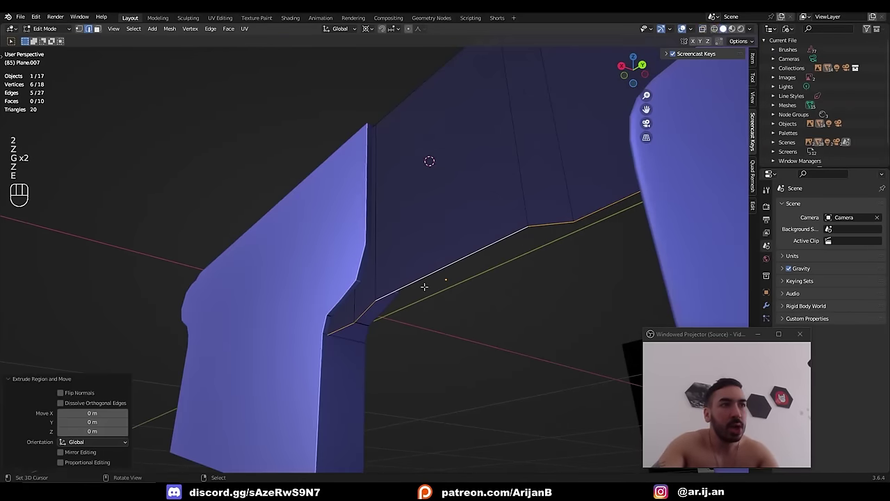
{"action": "key", "text": "g"}
{"action": "key", "text": "y"}
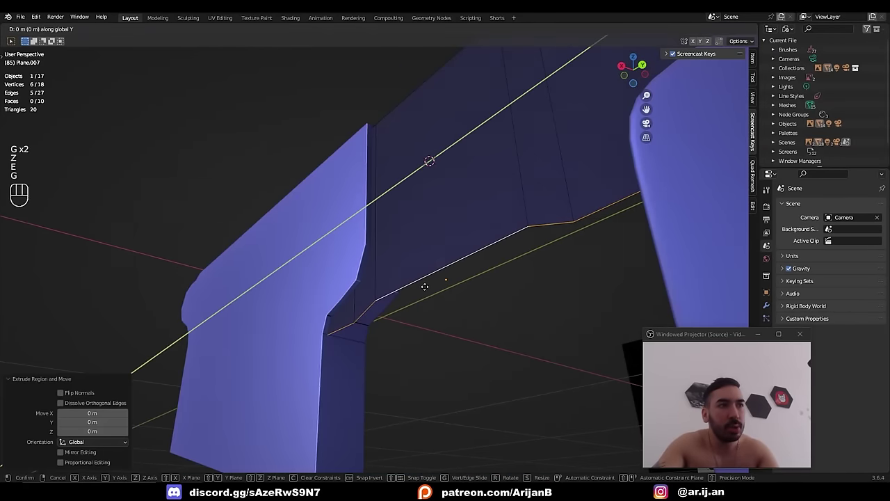
{"action": "key", "text": "x"}
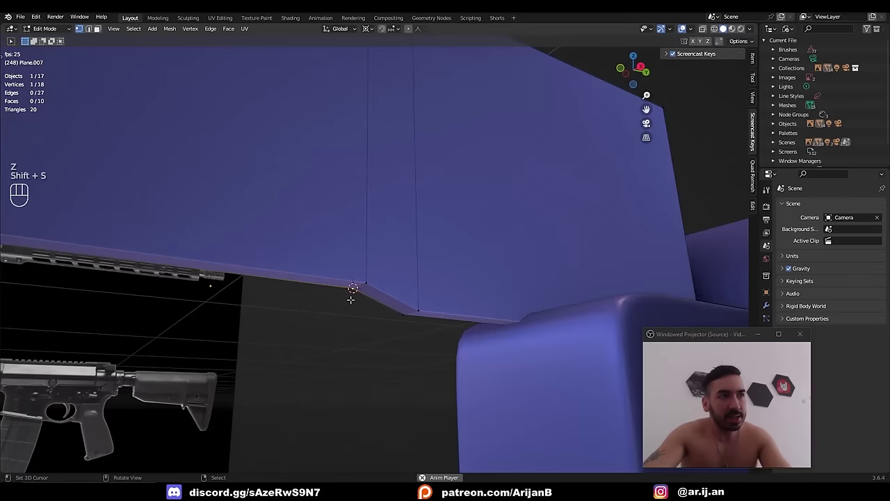
- Scale the inner vertex at the foot of the rear slope by 1.5 about the 3D cursor on the neighbouring vertex
{"action": "key", "text": "z"}
{"action": "key", "text": "KP_3"}
{"action": "key", "text": "z"}
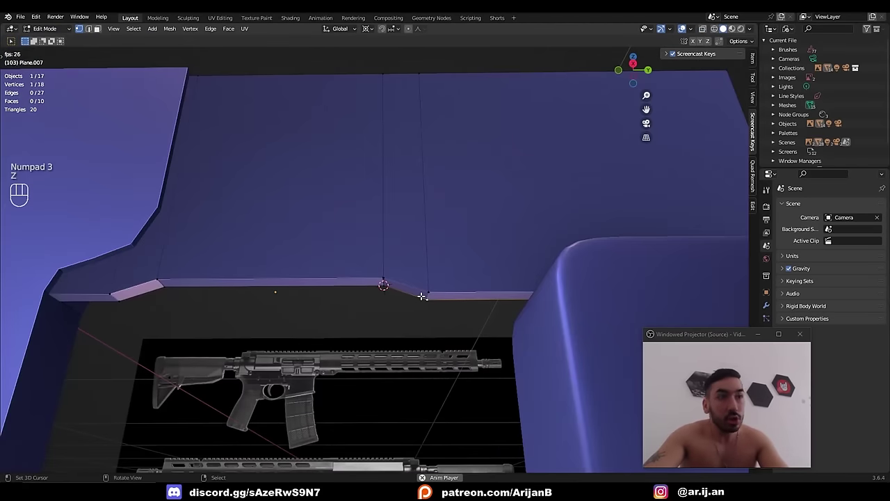
{"action": "key", "text": "KP_3"}
{"action": "key", "text": "z"}
{"action": "key", "text": "s"}
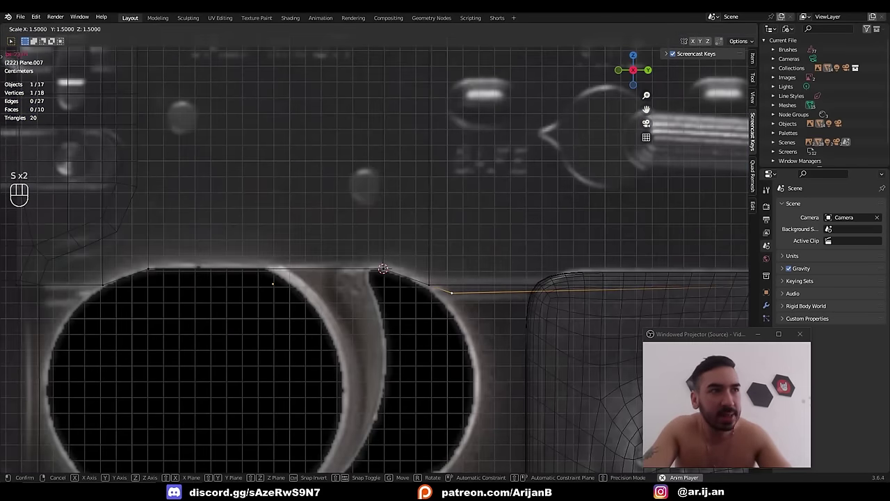
{"action": "left_click", "coordinate": [410, 281]}
{"action": "scroll", "coordinate": [426, 299], "scroll_direction": "down", "scroll_amount": 2}
{"action": "key", "text": "z"}
{"action": "middle_click_drag", "start_coordinate": [427, 310], "coordinate": [425, 276]}
{"action": "key", "text": "z"}
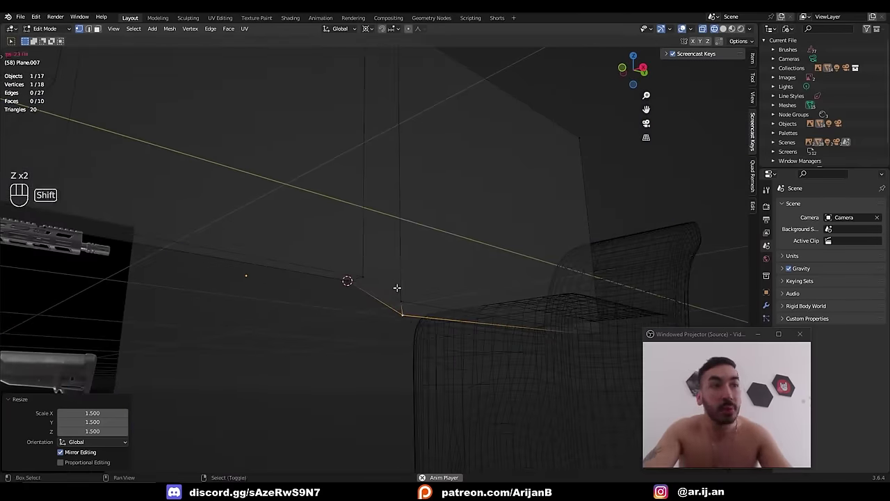
- Snap the 3D cursor to the scaled vertex and align the rear end's inner vertex to it by scaling with Y locked
{"action": "key", "text": "shift+s"}
{"action": "left_click", "coordinate": [399, 323]}
{"action": "scroll", "coordinate": [568, 353], "scroll_direction": "down", "scroll_amount": 1}
{"action": "right_click", "coordinate": [555, 334]}
{"action": "key", "text": "g"}
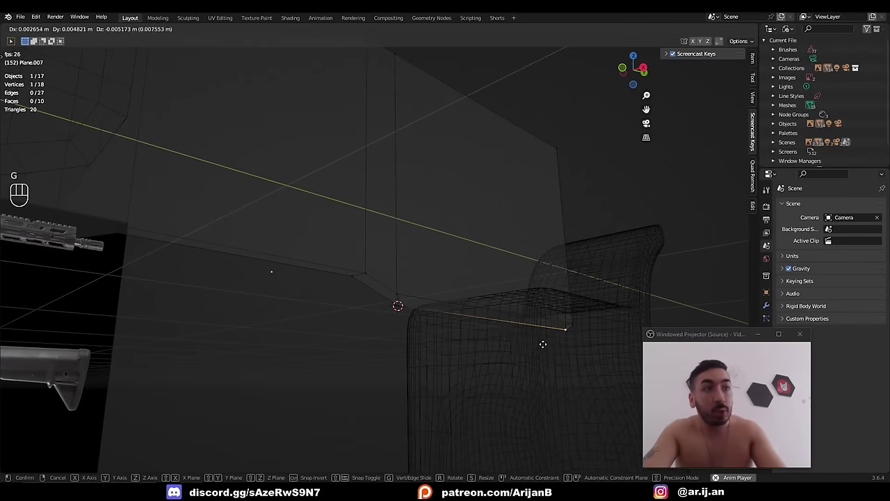
{"action": "right_click", "coordinate": [495, 385]}
{"action": "scroll", "coordinate": [500, 385], "scroll_direction": "down", "scroll_amount": 4}
{"action": "middle_click_drag", "start_coordinate": [505, 385], "coordinate": [477, 350]}
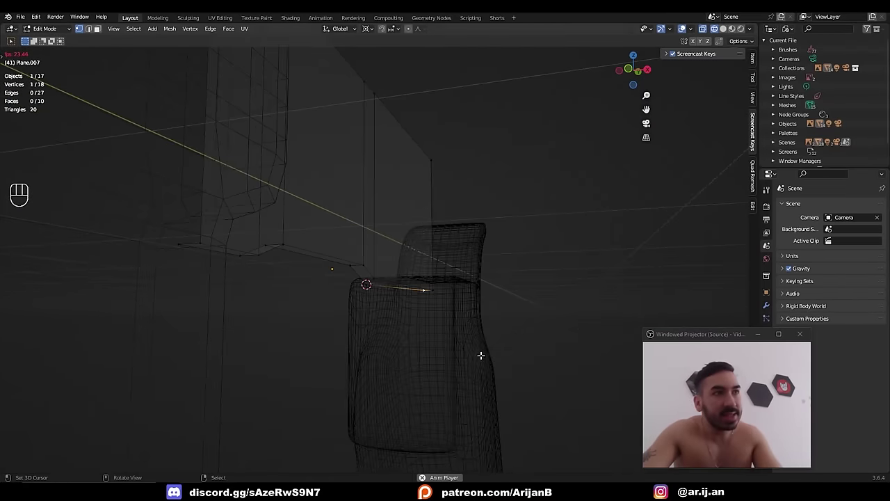
{"action": "key", "text": "s"}
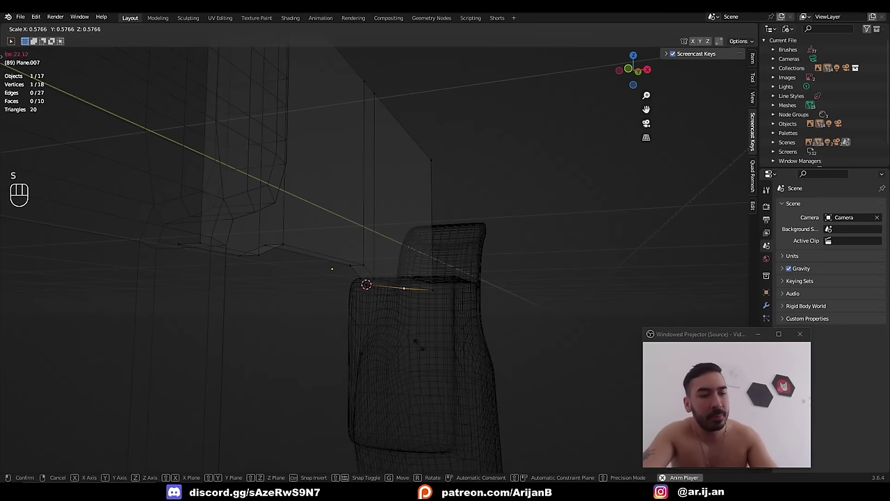
{"action": "key", "text": "shift+y"}
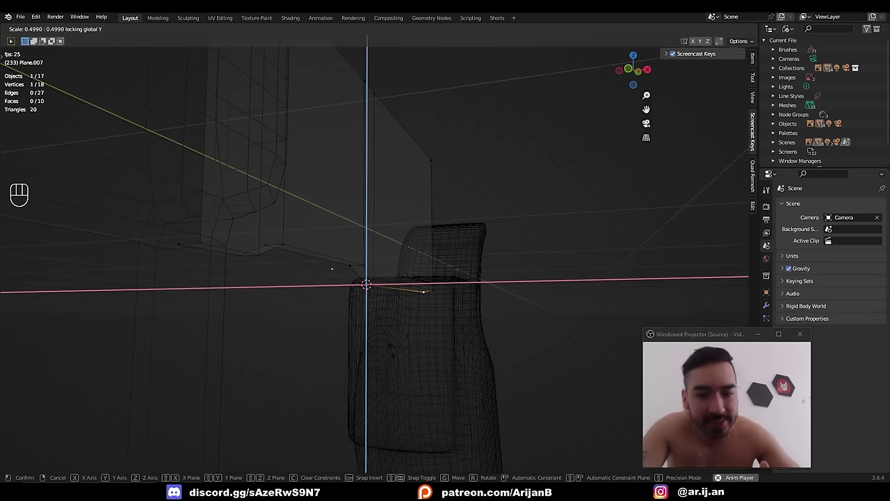
{"action": "key", "text": "Return"}
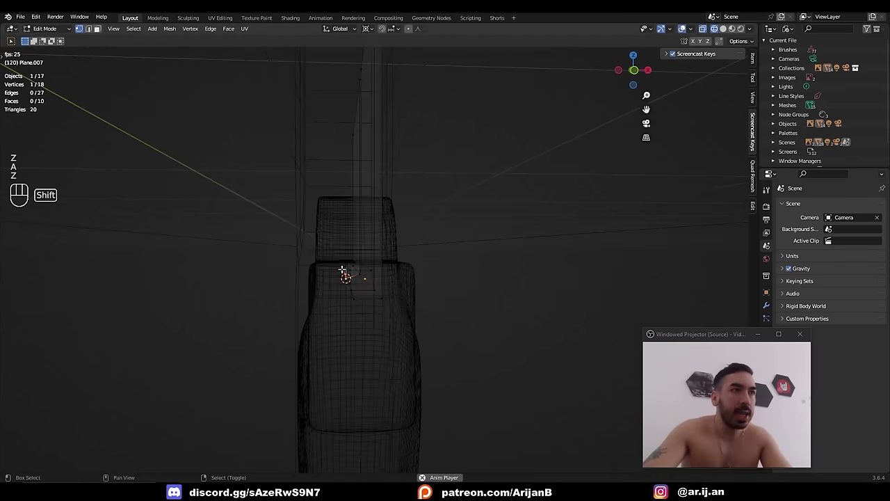
{"action": "key", "text": "KP_3"}
{"action": "key", "text": "KP_1"}
{"action": "scroll", "coordinate": [341, 271], "scroll_direction": "up", "scroll_amount": 5}
{"action": "key", "text": "g"}
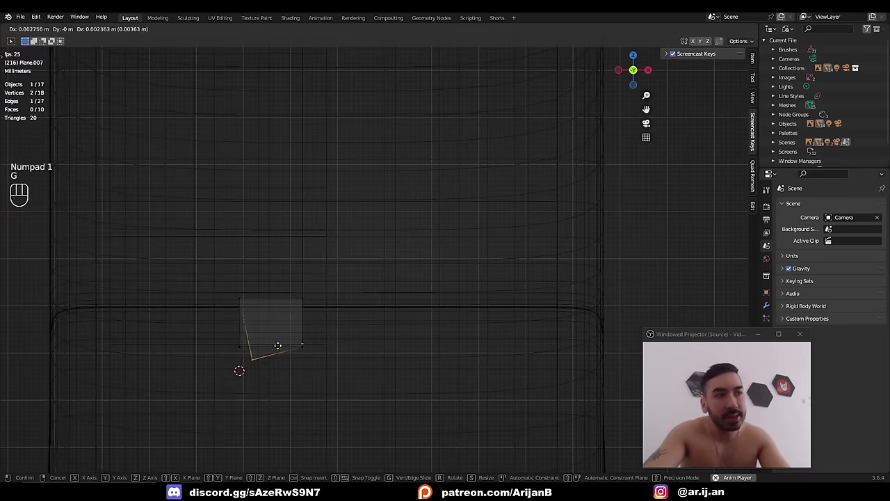
{"action": "right_click", "coordinate": [274, 353]}
{"action": "scroll", "coordinate": [273, 353], "scroll_direction": "down", "scroll_amount": 3}
{"action": "key", "text": "z"}
{"action": "key", "text": "z"}
{"action": "mouse_move", "coordinate": [273, 353]}
{"action": "middle_mouse_down"}
{"action": "mouse_move", "coordinate": [417, 327]}
{"action": "mouse_move", "coordinate": [588, 279]}
{"action": "mouse_move", "coordinate": [480, 272]}
{"action": "middle_mouse_up"}
- Scale the front end's two inner bottom vertices to 0 on X and Z about the 3D cursor
{"action": "left_click", "coordinate": [590, 268]}
{"action": "key", "text": "g"}
{"action": "left_click", "coordinate": [581, 269]}
{"action": "key", "text": "z"}
{"action": "key", "text": "a"}
{"action": "key", "text": "a"}
{"action": "right_click", "coordinate": [332, 250]}
{"action": "mouse_move", "coordinate": [411, 254]}
{"action": "middle_mouse_down"}
{"action": "mouse_move", "coordinate": [339, 259]}
{"action": "mouse_move", "coordinate": [521, 264]}
{"action": "mouse_move", "coordinate": [496, 269]}
{"action": "middle_mouse_up"}
{"action": "key", "text": "g"}
{"action": "left_click", "coordinate": [352, 280]}
{"action": "key", "text": "z"}
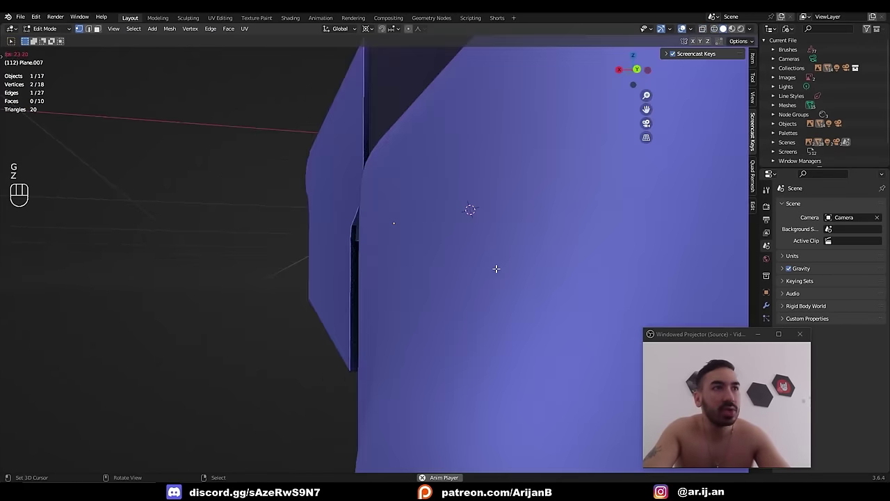
{"action": "key", "text": "shift+z"}
{"action": "scroll", "coordinate": [487, 265], "scroll_direction": "down", "scroll_amount": 4}
{"action": "key", "text": "s"}
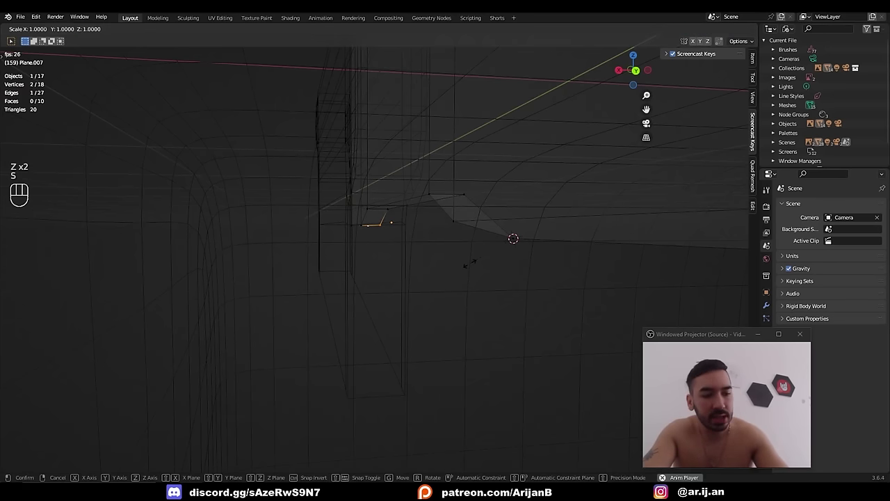
{"action": "key", "text": "shift+y"}
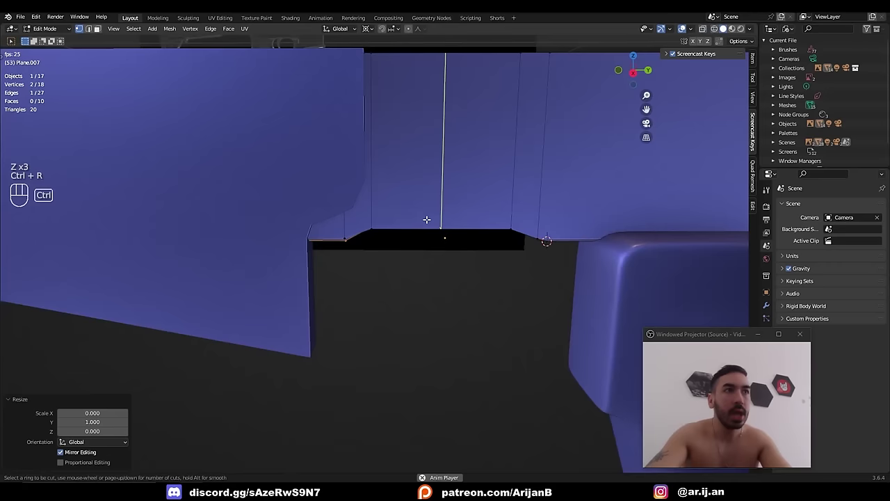
- Cut a vertical loop through the panel's middle and delete all vertices in front of it
{"action": "key", "text": "z"}
{"action": "key", "text": "a"}
{"action": "key", "text": "a"}
{"action": "key", "text": "b"}
{"action": "left_click_drag", "start_coordinate": [321, 133], "coordinate": [407, 312]}
{"action": "key", "text": "x"}
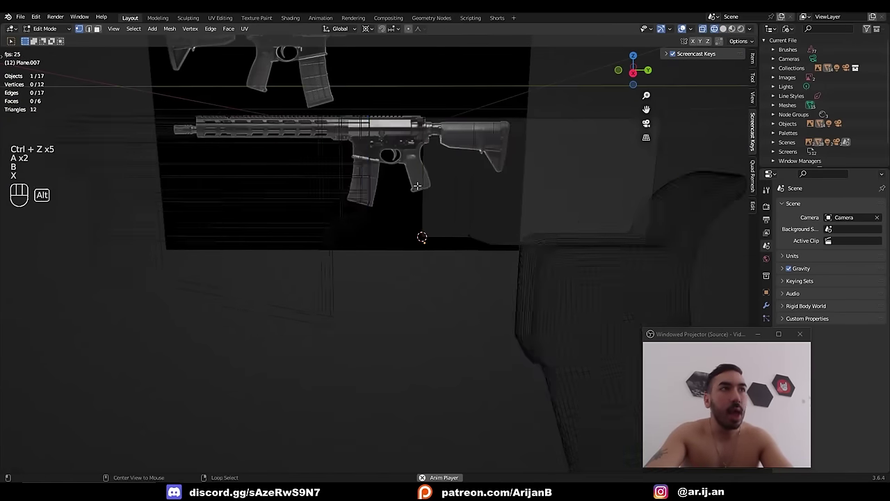
- Duplicate the remaining rear half and scale it by -1 along Y about the 3D cursor on the middle edge
{"action": "key", "text": "z"}
{"action": "key", "text": "z"}
{"action": "key", "text": "g"}
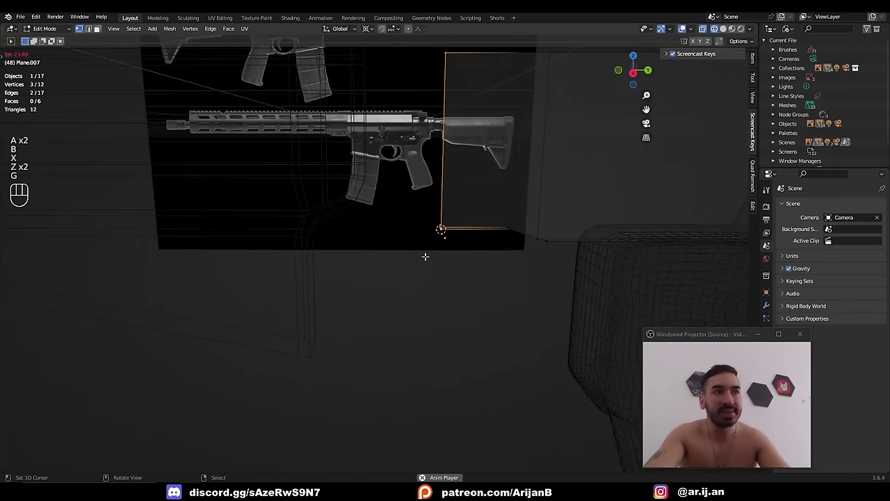
{"action": "key", "text": "a"}
{"action": "key", "text": "shift+d"}
{"action": "type", "text": "s"}
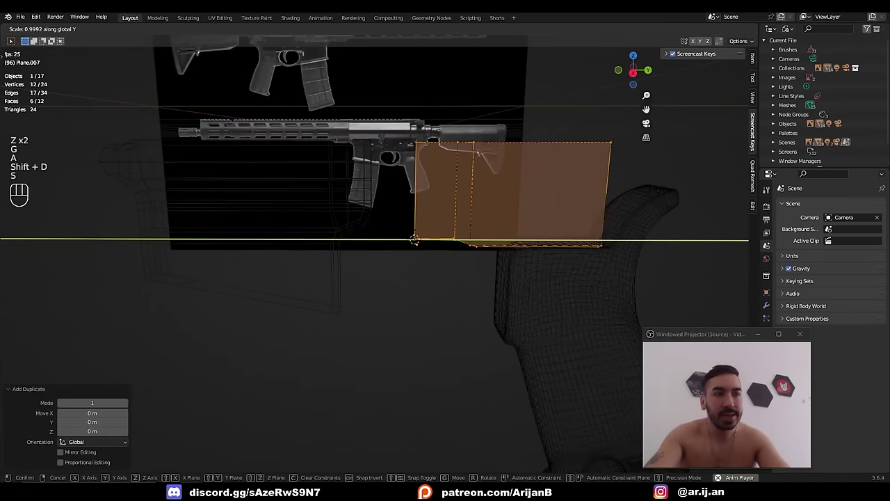
{"action": "type", "text": "x-1"}
{"action": "key", "text": "Return"}
- Merge the panel's overlapping vertices by distance at 0.0001 m and recalculate its normals
{"action": "key", "text": "shift+n"}
{"action": "key", "text": "a"}
{"action": "key", "text": "shift+w"}
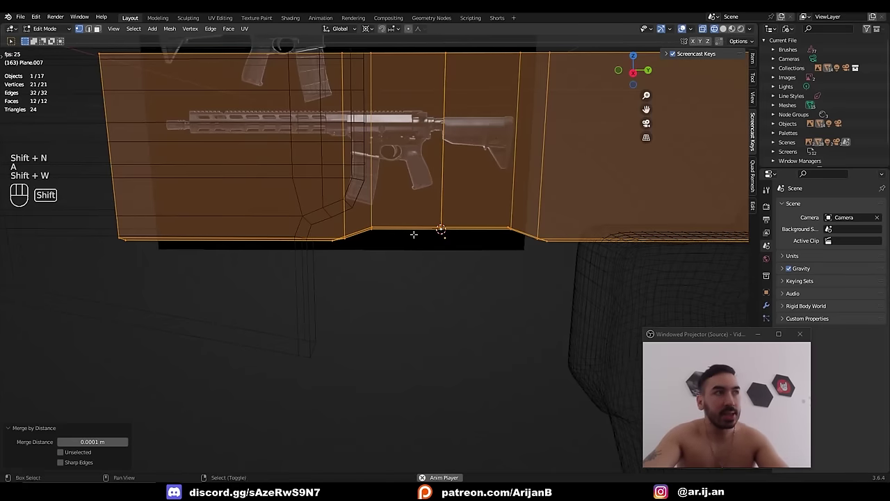
{"action": "key", "text": "shift+n"}
{"action": "key", "text": "z"}
{"action": "key", "text": "Tab"}
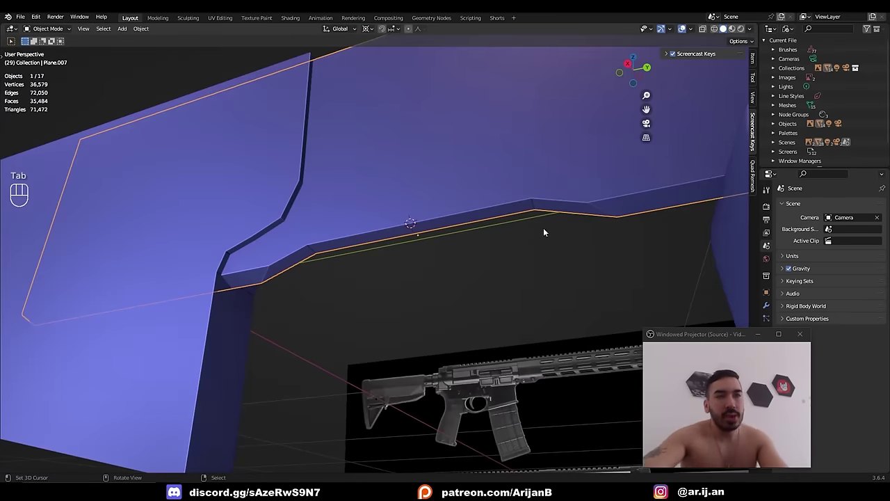
- Add a level 3 subdivision to the panel and bevel its long bottom edge with two segments
{"action": "middle_click_drag", "start_coordinate": [543, 227], "coordinate": [485, 237], "text": "ctrl"}
{"action": "key", "text": "ctrl+3"}
{"action": "key", "text": "Tab"}
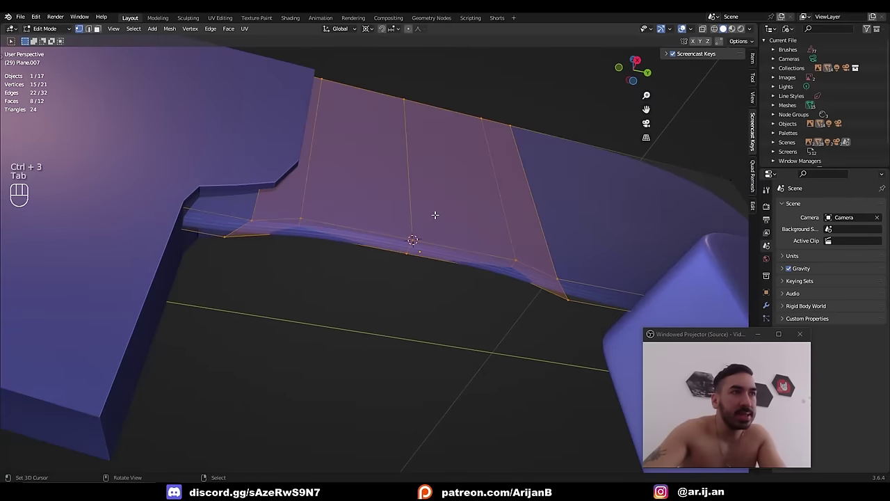
{"action": "key", "text": "2"}
{"action": "key", "text": "ctrl+b"}
{"action": "scroll", "coordinate": [555, 332], "scroll_direction": "up", "scroll_amount": 1}
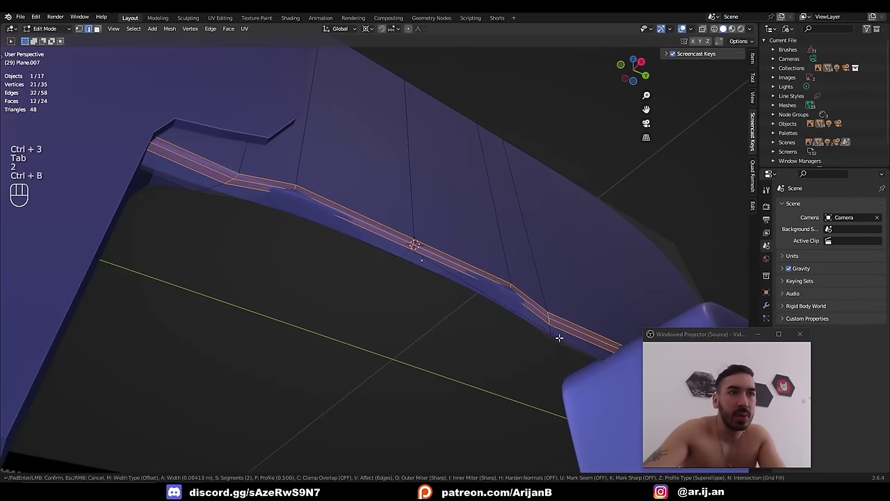
{"action": "left_click", "coordinate": [589, 383]}
- Try beveling the edge loops at the slopes, and undo back to the unsubdivided panel
{"action": "left_click", "coordinate": [546, 285], "text": "alt"}
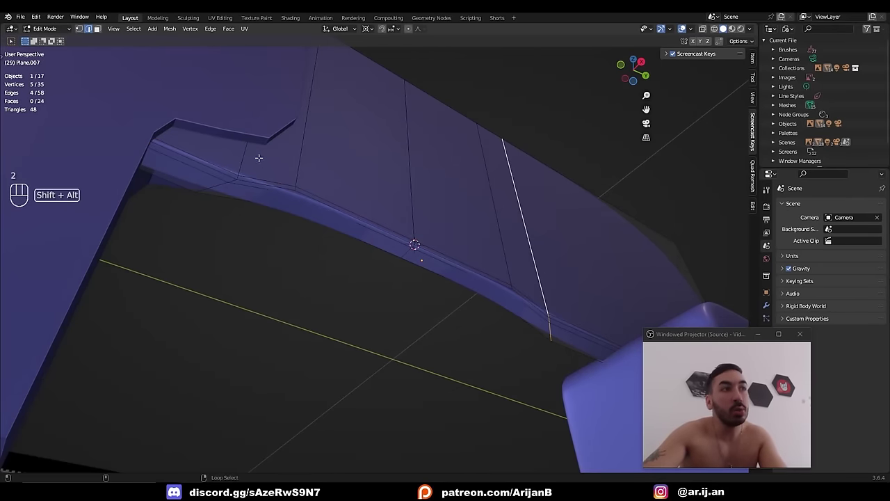
{"action": "key", "text": "ctrl+b"}
{"action": "key", "text": "Tab"}
{"action": "mouse_move", "coordinate": [422, 358]}
{"action": "middle_mouse_down"}
{"action": "mouse_move", "coordinate": [502, 325]}
{"action": "mouse_move", "coordinate": [377, 322]}
{"action": "mouse_move", "coordinate": [417, 297]}
{"action": "mouse_move", "coordinate": [371, 250]}
{"action": "mouse_move", "coordinate": [304, 289]}
{"action": "mouse_move", "coordinate": [340, 237]}
{"action": "mouse_move", "coordinate": [369, 256]}
{"action": "mouse_move", "coordinate": [431, 255]}
{"action": "middle_mouse_up"}
{"action": "key", "text": "z"}
{"action": "key", "text": "z"}
{"action": "key", "text": "ctrl+z"}
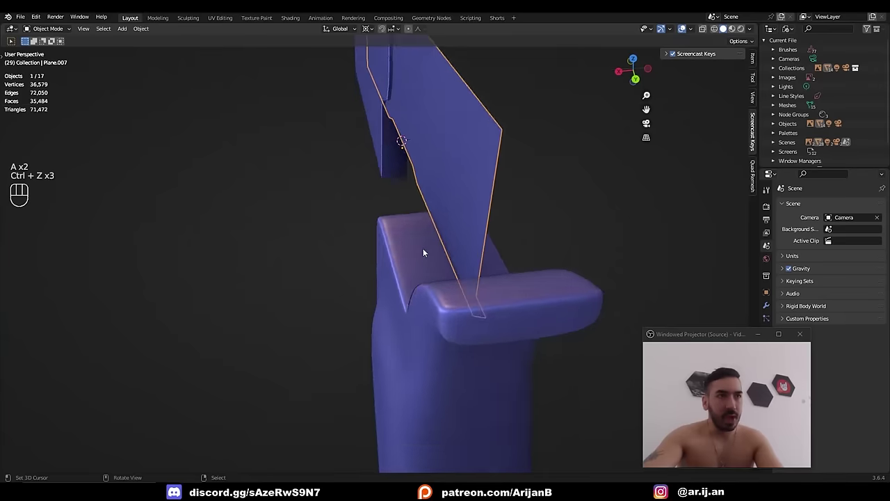
- Undo the last panel edits and try moving the panel freely relative to the grip
{"action": "key", "text": "ctrl+z"}
{"action": "key", "text": "ctrl+z"}
{"action": "key", "text": "g"}
{"action": "key", "text": "g"}
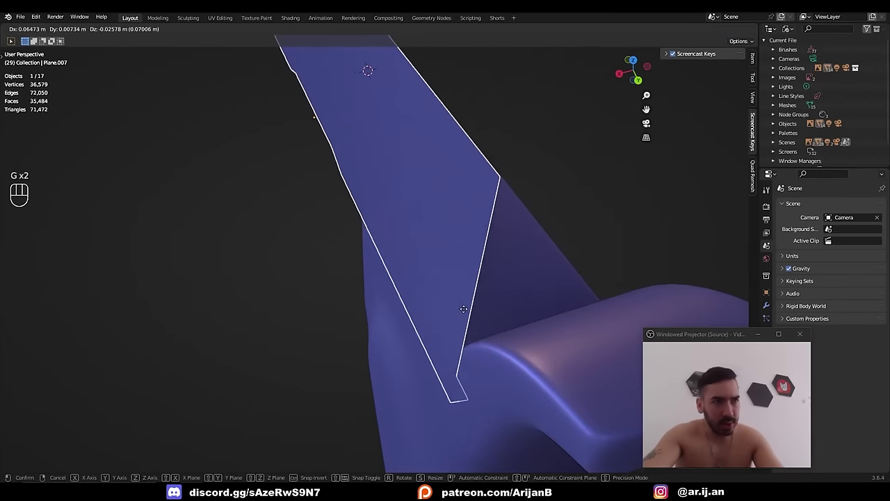
{"action": "left_click", "coordinate": [466, 311]}
{"action": "scroll", "coordinate": [452, 321], "scroll_direction": "down", "scroll_amount": 2}
{"action": "middle_click_drag", "start_coordinate": [438, 328], "coordinate": [492, 240]}
{"action": "middle_click_drag", "start_coordinate": [327, 267], "coordinate": [353, 270]}
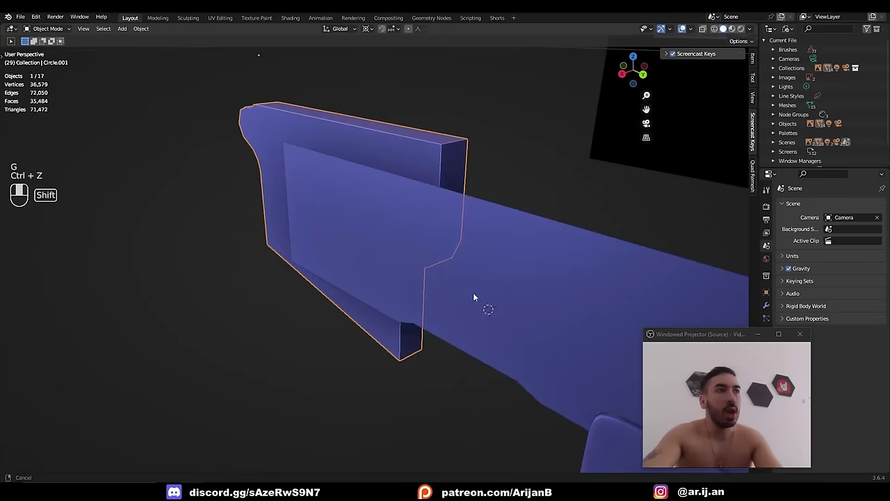
- Move the magazine well along the global X axis toward the panel's outer side
{"action": "middle_click_drag", "start_coordinate": [474, 297], "coordinate": [487, 303], "text": "shift"}
{"action": "key", "text": "g"}
{"action": "key", "text": "y"}
{"action": "key", "text": "x"}
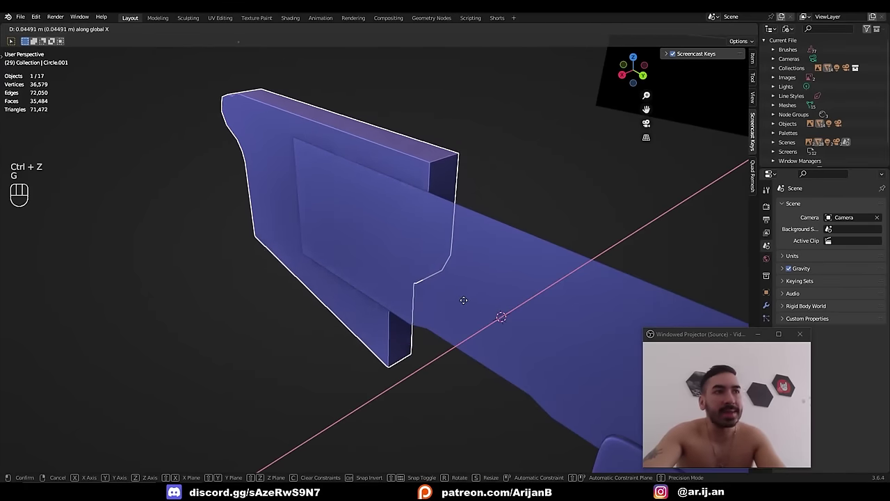
{"action": "left_click", "coordinate": [447, 321], "text": "shift"}
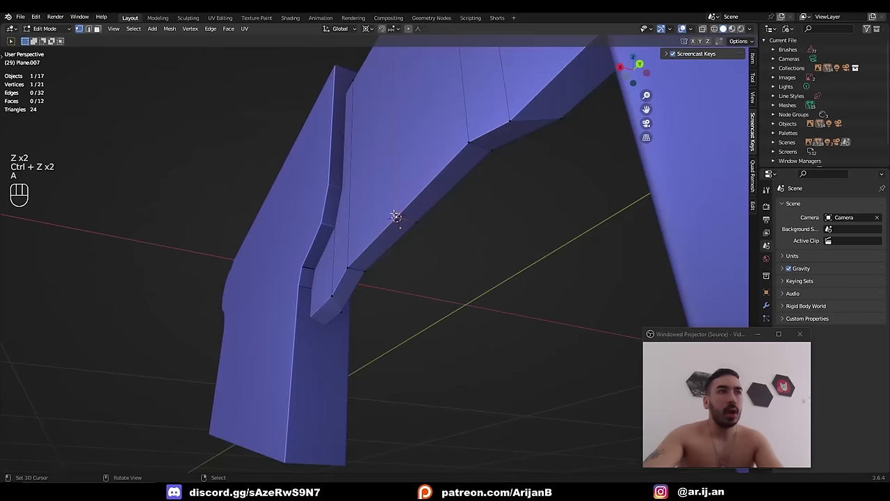
- Thicken the whole panel by scaling all its geometry along X by about 1.7 around the 3D cursor
{"action": "key", "text": "a"}
{"action": "key", "text": "s"}
{"action": "key", "text": "x"}
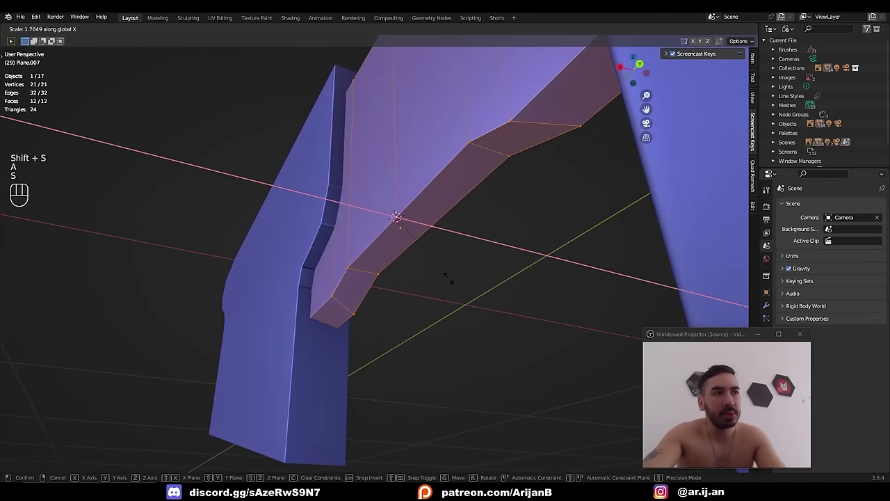
{"action": "left_click", "coordinate": [442, 276]}
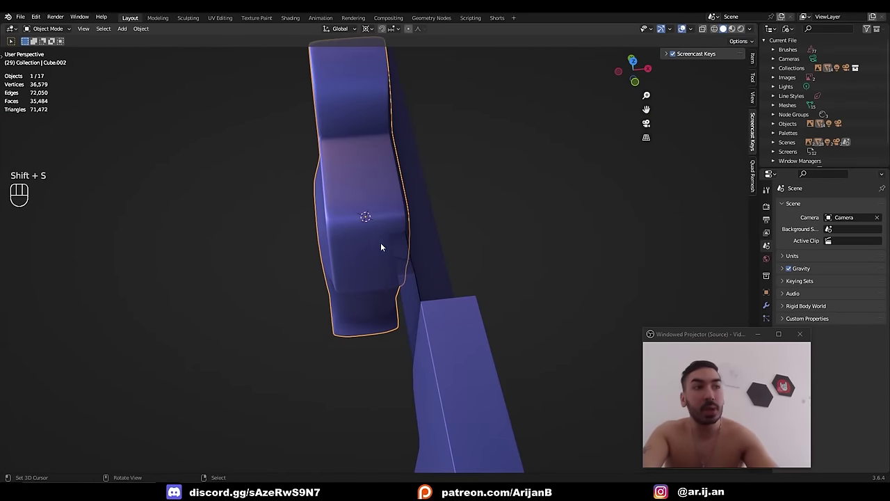
- Extrude the panel's inner bottom edge in place and scale it to 0 along X onto the 3D cursor at the grip's center
{"action": "key", "text": "g"}
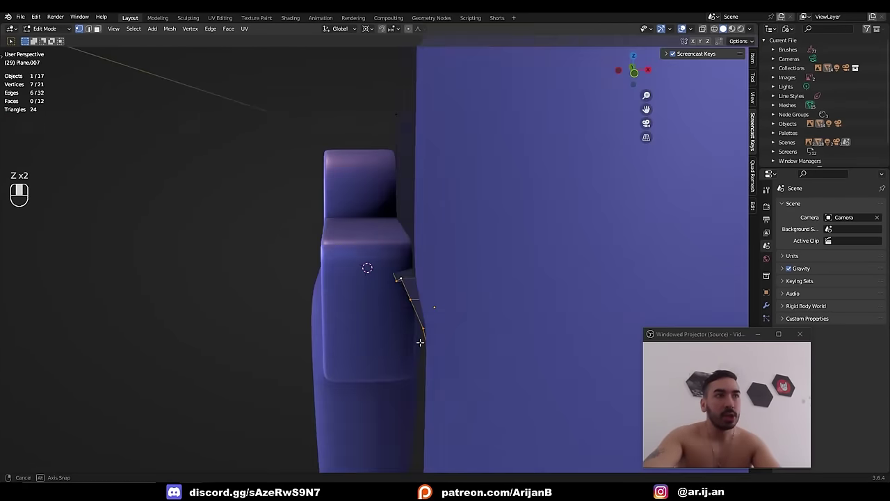
{"action": "middle_click_drag", "start_coordinate": [420, 342], "coordinate": [464, 341]}
{"action": "key", "text": "z"}
{"action": "key", "text": "g"}
{"action": "key", "text": "e"}
{"action": "right_click", "coordinate": [461, 304]}
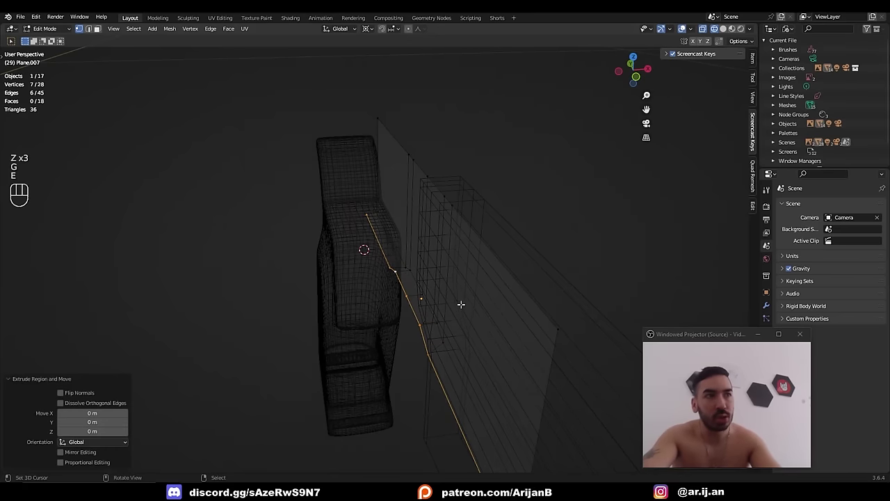
{"action": "key", "text": "s"}
{"action": "key", "text": "y"}
{"action": "key", "text": "x"}
{"action": "key", "text": "0"}
{"action": "left_click", "coordinate": [461, 304]}
- Set the panel's origin to the 3D cursor at the grip's center and return to solid shading
{"action": "key", "text": "Tab"}
{"action": "key", "text": "z"}
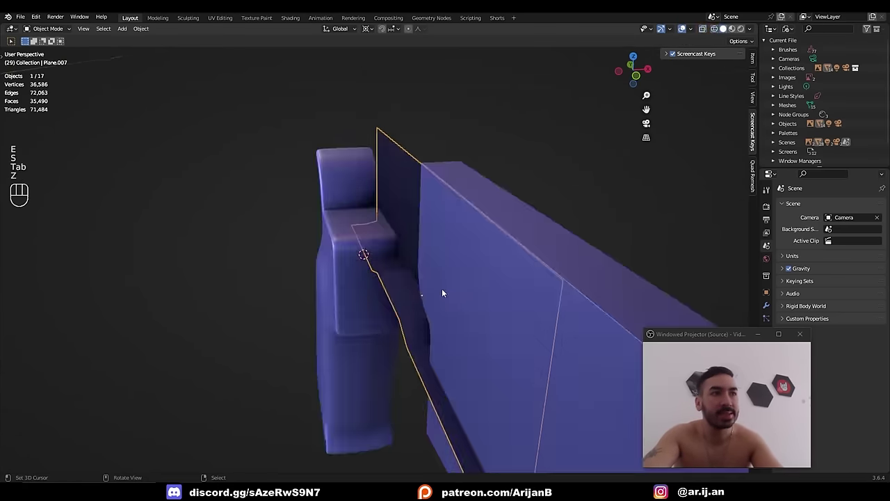
{"action": "key", "text": "ctrl+alt+shift+c"}
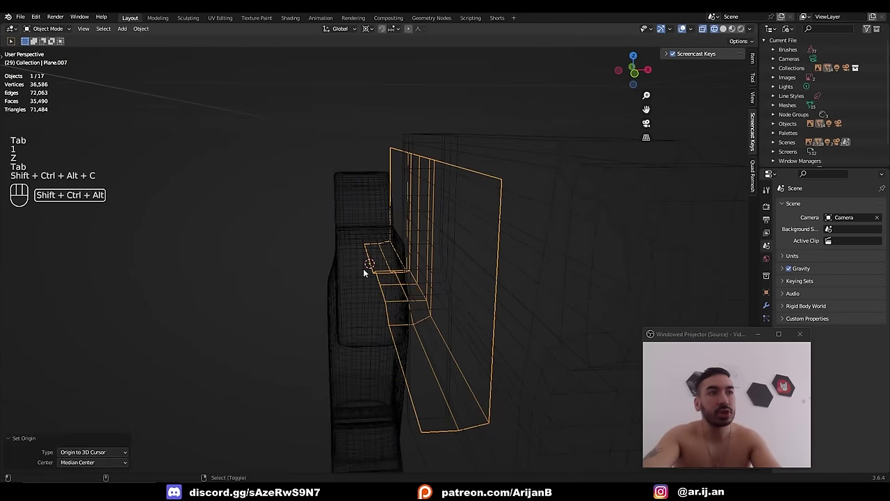
{"action": "middle_click_drag", "start_coordinate": [364, 268], "coordinate": [381, 269]}
{"action": "key", "text": "z"}
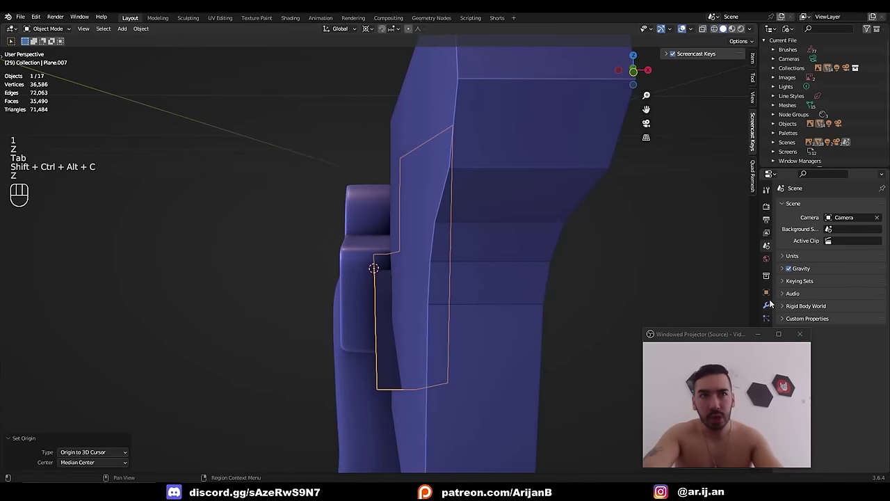
- Add a Mirror modifier to the receiver body and place it above the Subdivision modifier
{"action": "left_click", "coordinate": [767, 293]}
{"action": "left_click", "coordinate": [767, 305]}
{"action": "left_click", "coordinate": [828, 204]}
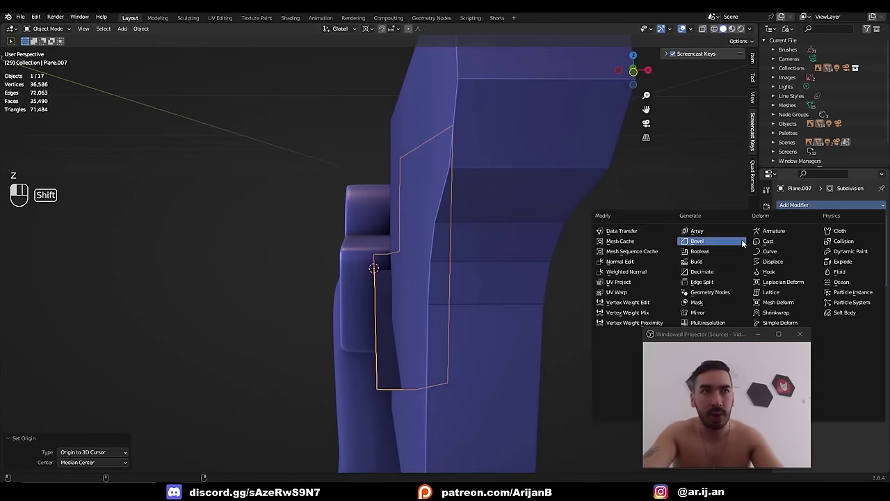
{"action": "left_click", "coordinate": [703, 263]}
{"action": "left_click_drag", "start_coordinate": [879, 248], "coordinate": [878, 220]}
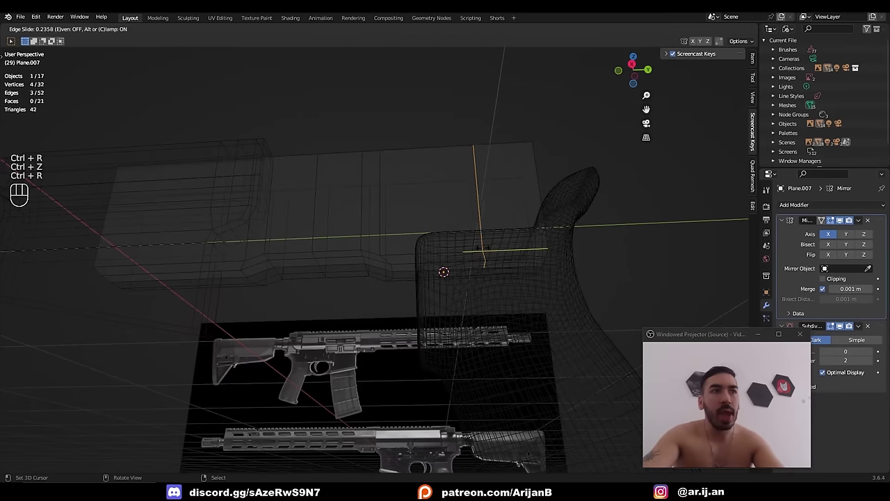
- Add a loop cut across the receiver body and delete the strip of bottom faces running above the trigger opening
{"action": "left_click", "coordinate": [467, 267]}
{"action": "key", "text": "3"}
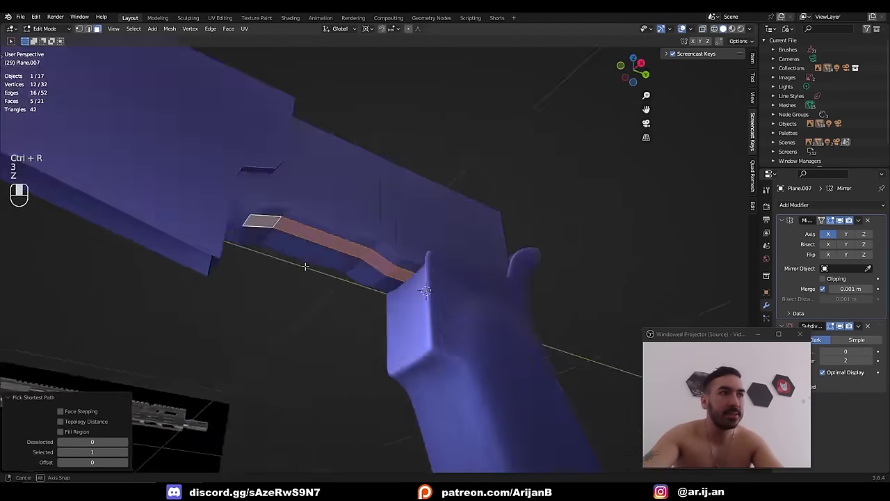
{"action": "key", "text": "x"}
{"action": "left_click", "coordinate": [414, 280]}
{"action": "key", "text": "Tab"}
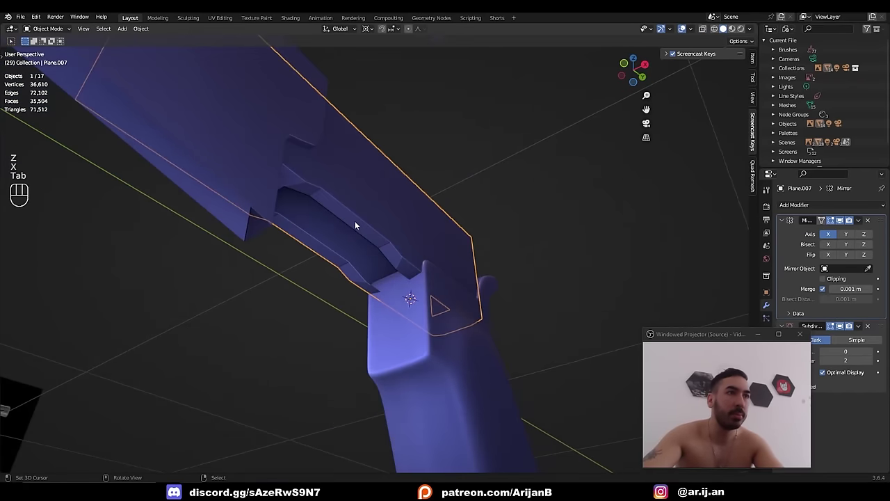
- Examine the receiver body against the rifle reference in a wireframe side view around the trigger opening and grip
{"action": "middle_click_drag", "start_coordinate": [355, 221], "coordinate": [452, 251]}
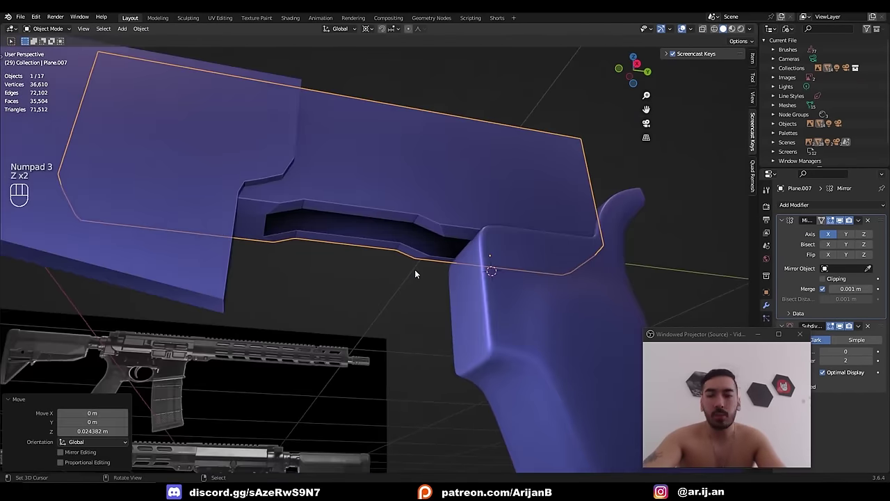
{"action": "key", "text": "KP_3"}
{"action": "key", "text": "z"}
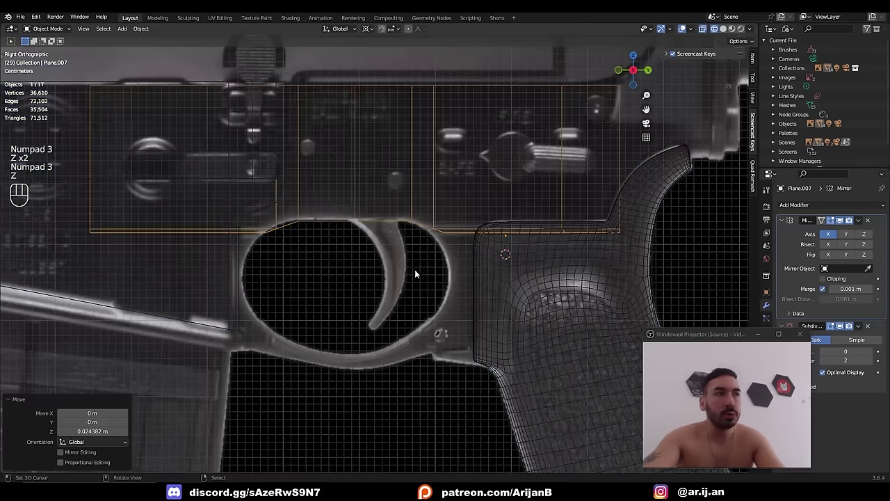
{"action": "middle_click_drag", "start_coordinate": [447, 226], "coordinate": [456, 269]}
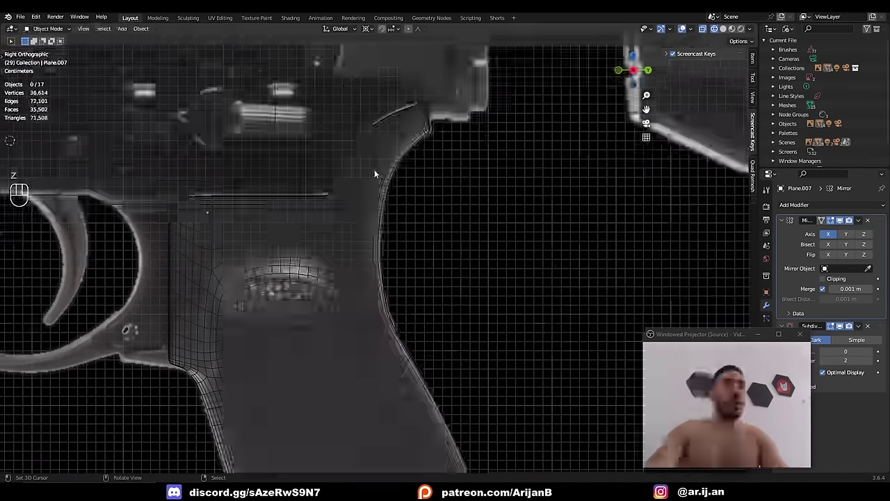
{"action": "scroll", "coordinate": [374, 169], "scroll_direction": "down", "scroll_amount": 2}
{"action": "key", "text": "a"}
{"action": "right_click", "coordinate": [353, 140]}
{"action": "left_click", "coordinate": [355, 144]}
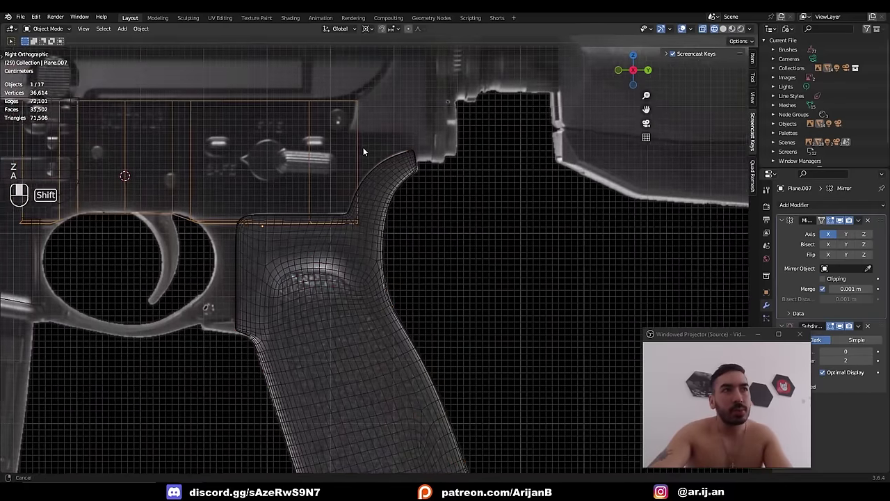
{"action": "middle_click_drag", "start_coordinate": [377, 211], "coordinate": [417, 204], "text": "shift"}
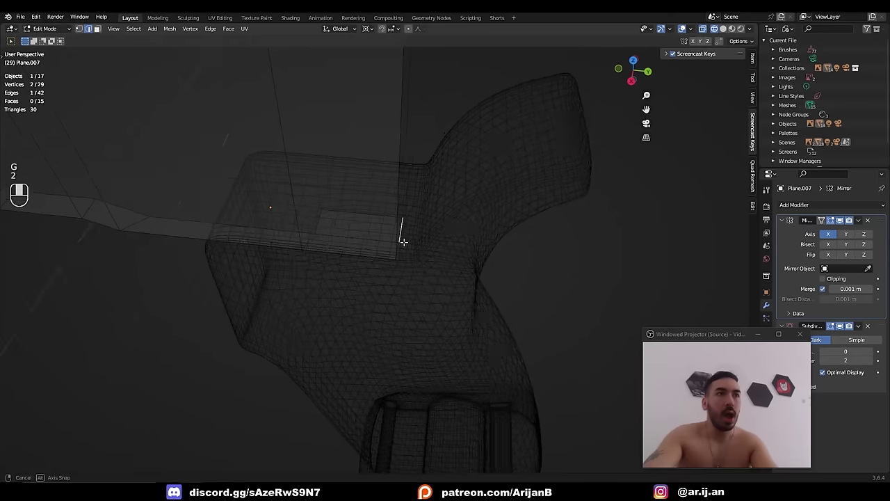
- Move the selected short rear edge on the receiver body's underside outward along the Y axis
{"action": "middle_click_drag", "start_coordinate": [403, 240], "coordinate": [406, 248]}
{"action": "key", "text": "z"}
{"action": "key", "text": "z"}
{"action": "key", "text": "g"}
{"action": "key", "text": "y"}
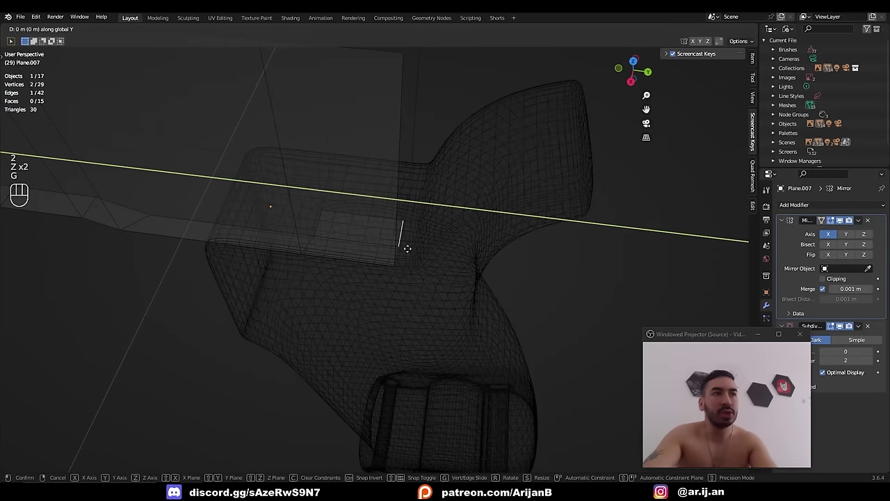
{"action": "left_click", "coordinate": [436, 260]}
{"action": "key", "text": "Tab"}
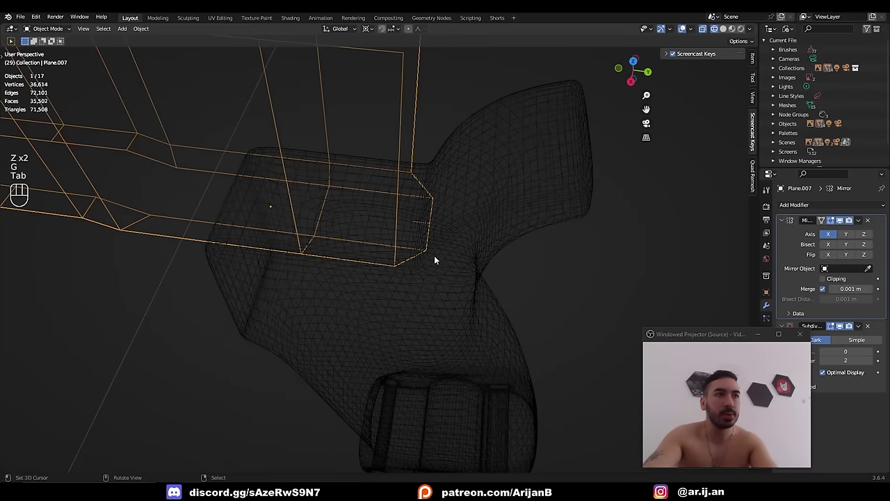
- Set the Subdivision modifier's viewport level to 2
{"action": "key", "text": "Tab"}
{"action": "key", "text": "Tab"}
{"action": "key", "text": "Tab"}
{"action": "middle_click_drag", "start_coordinate": [434, 256], "coordinate": [419, 277]}
{"action": "key", "text": "Tab"}
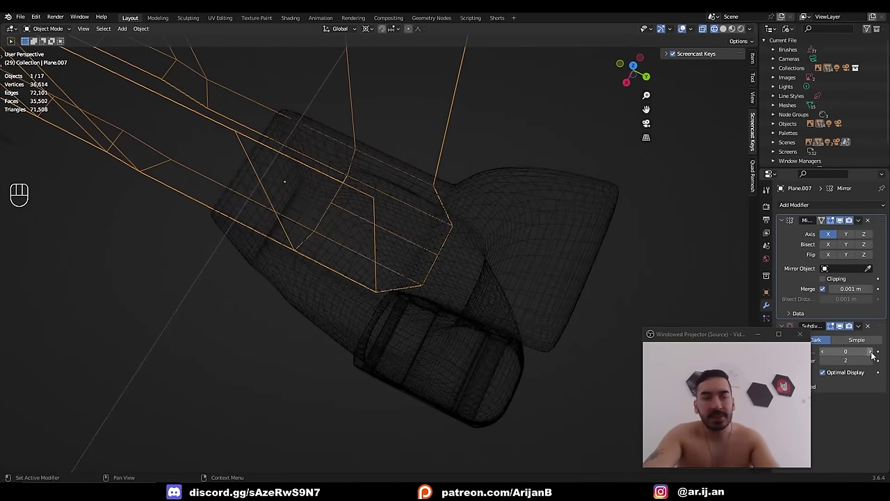
{"action": "left_click", "coordinate": [872, 352]}
{"action": "left_click", "coordinate": [871, 353]}
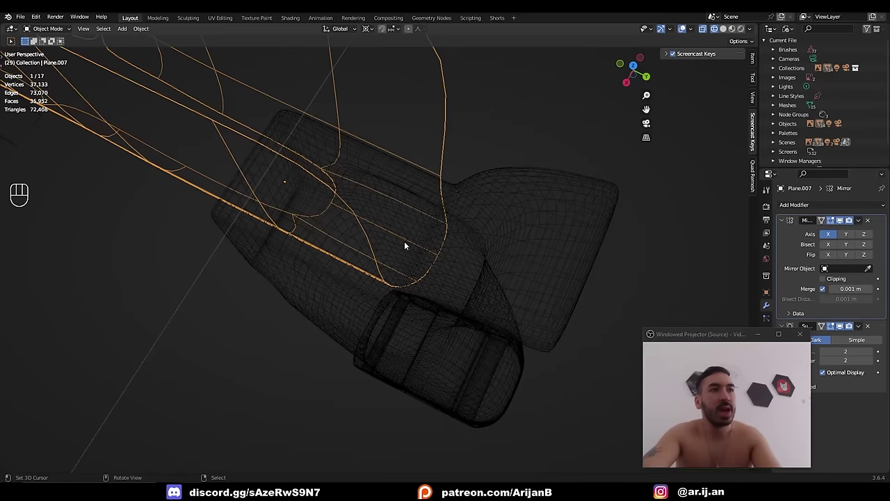
{"action": "middle_click_drag", "start_coordinate": [404, 245], "coordinate": [421, 245]}
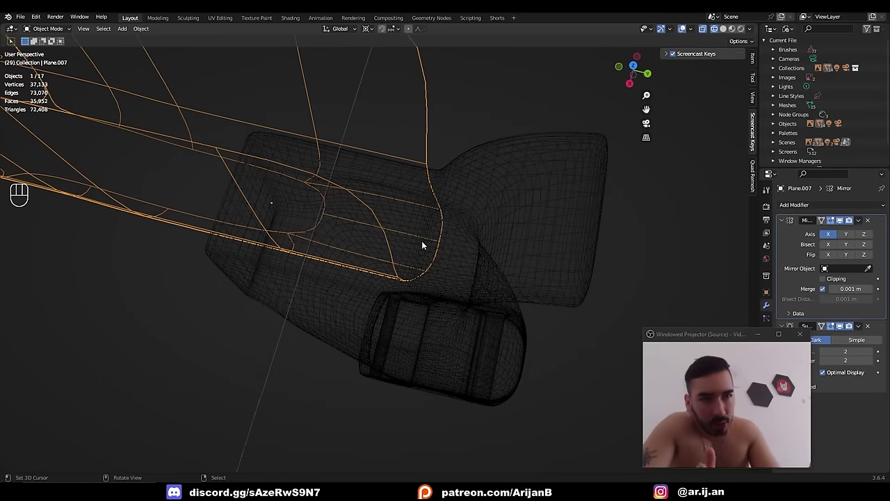
- Extrude the two rear lower edges of the receiver body and raise them about 0.054 m along Z
{"action": "key", "text": "Tab"}
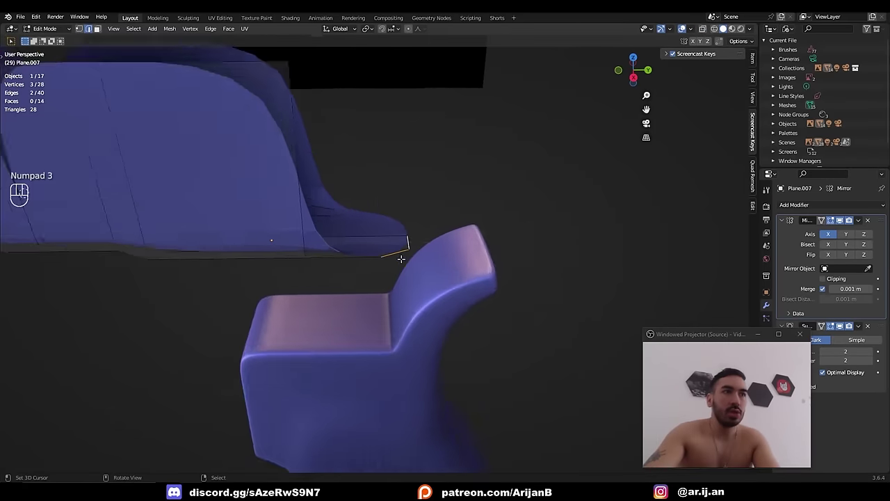
{"action": "middle_click_drag", "start_coordinate": [400, 259], "coordinate": [422, 263]}
{"action": "key", "text": "g"}
{"action": "left_click", "coordinate": [422, 272]}
{"action": "key", "text": "e"}
{"action": "right_click", "coordinate": [422, 262]}
{"action": "key", "text": "g"}
{"action": "key", "text": "z"}
{"action": "left_click", "coordinate": [423, 204]}
{"action": "middle_click_drag", "start_coordinate": [423, 205], "coordinate": [411, 199]}
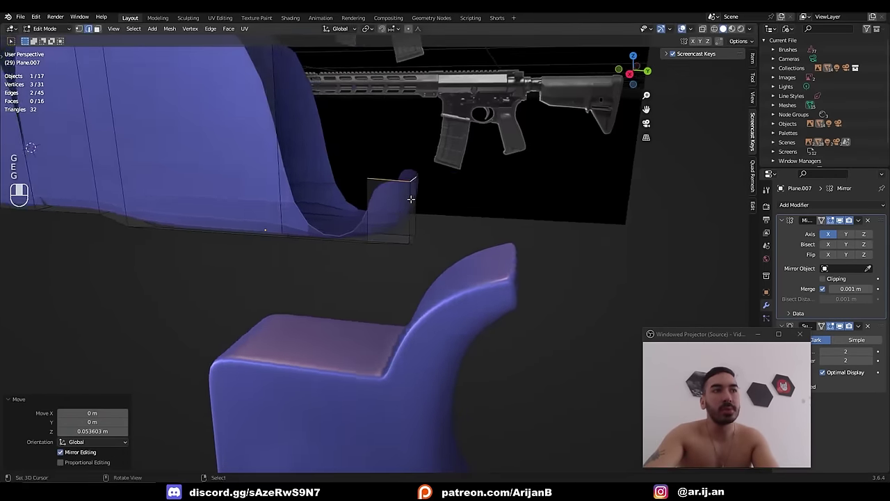
- Rotate the extruded edges about 26° and position them along the curve above the grip's tang in the side reference
{"action": "left_click", "coordinate": [420, 195]}
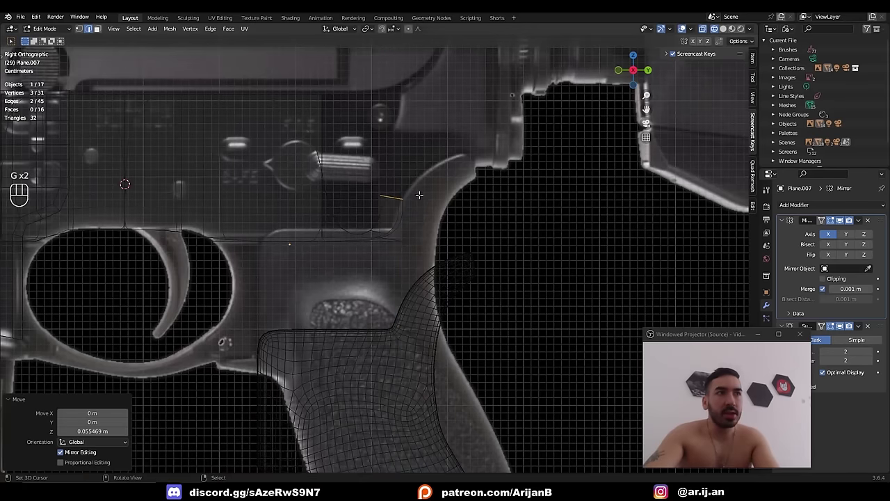
{"action": "key", "text": "r"}
{"action": "left_click", "coordinate": [424, 211]}
{"action": "key", "text": "g"}
{"action": "right_click", "coordinate": [436, 208]}
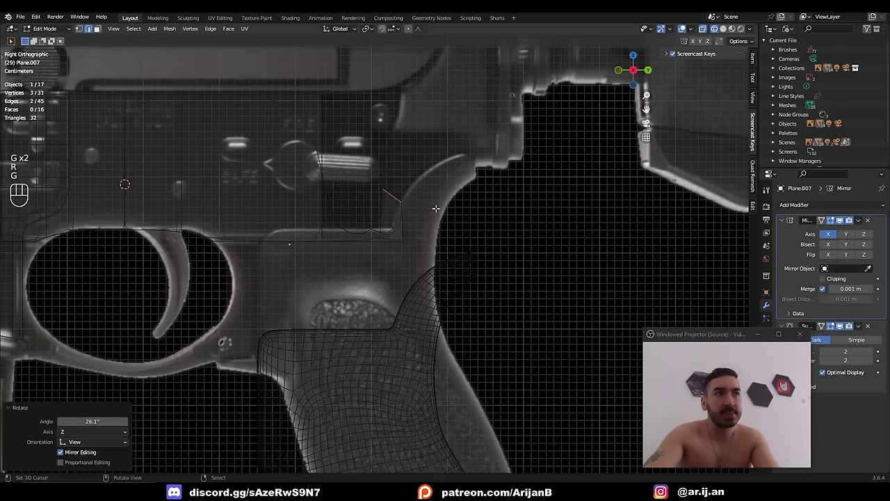
{"action": "key", "text": "g"}
{"action": "left_click", "coordinate": [431, 210]}
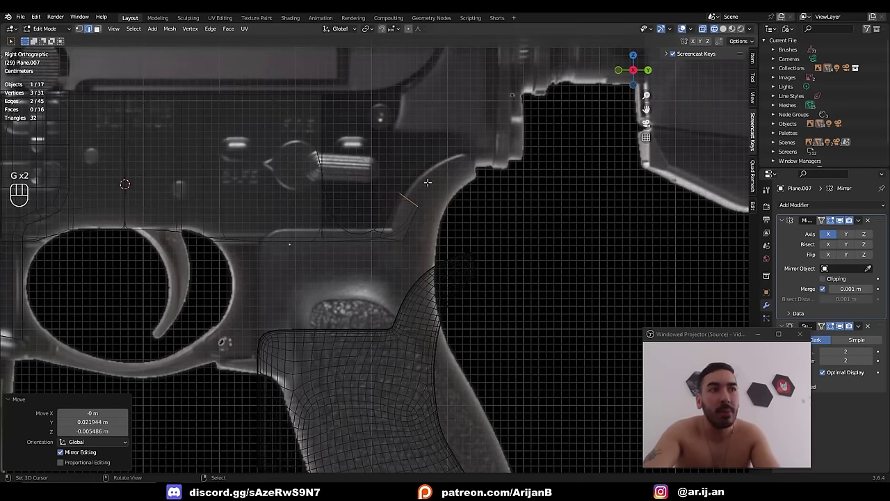
{"action": "key", "text": "ctrl+z"}
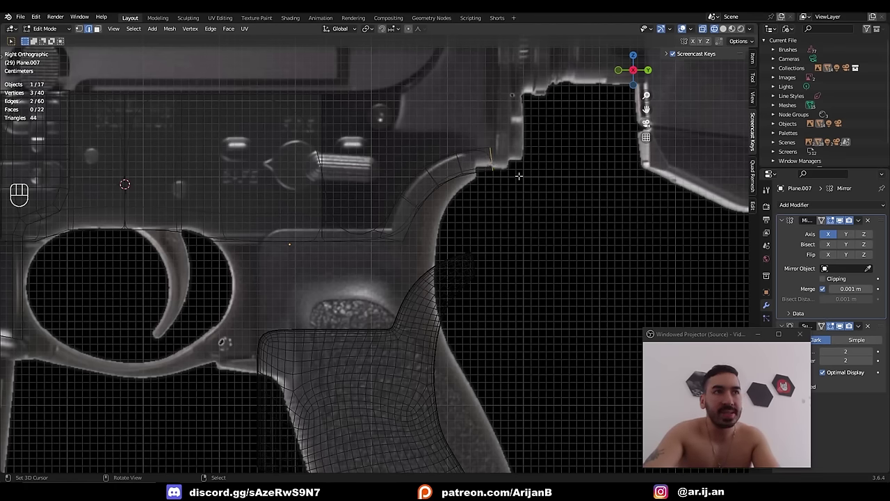
{"action": "key", "text": "r"}
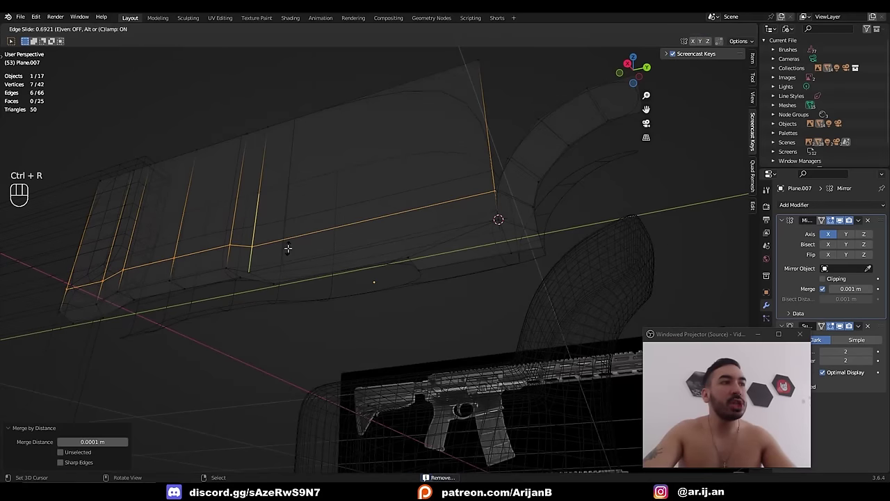
- Add a horizontal loop cut along the body's lower side at factor 0.692, snap the 3D cursor and scale the loop along Z
{"action": "left_click", "coordinate": [288, 249]}
{"action": "key", "text": "1"}
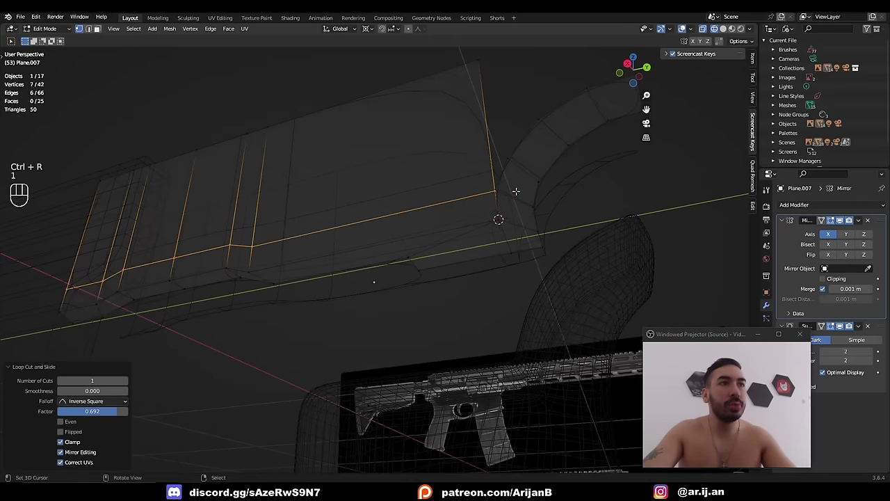
{"action": "key", "text": "shift+s"}
{"action": "left_click", "coordinate": [503, 266]}
{"action": "key", "text": "s"}
{"action": "key", "text": "z"}
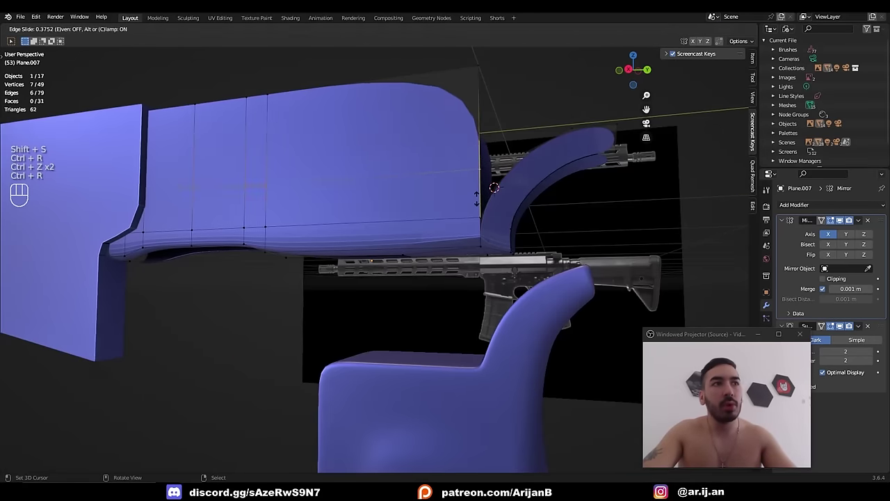
- Add another horizontal loop cut to the receiver body's side and flatten it with a Z scale of 0
{"action": "left_click", "coordinate": [477, 202]}
{"action": "key", "text": "s"}
{"action": "key", "text": "z"}
{"action": "key", "text": "0"}
{"action": "left_click", "coordinate": [517, 237]}
{"action": "key", "text": "z"}
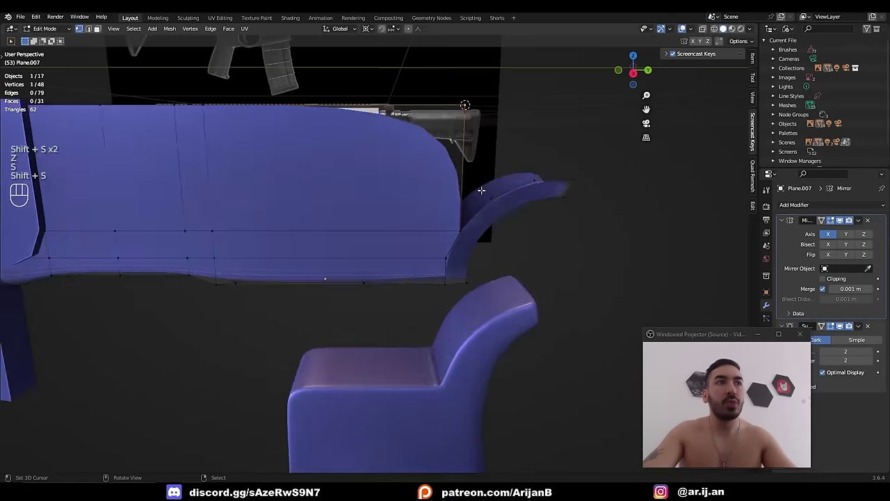
- Extrude the upper edges of the curved rear strip and flatten the extrusion with a Z scale of 0
{"action": "key", "text": "z"}
{"action": "key", "text": "2"}
{"action": "right_click", "coordinate": [480, 210]}
{"action": "right_click", "coordinate": [544, 180], "text": "ctrl"}
{"action": "key", "text": "e"}
{"action": "right_click", "coordinate": [581, 258]}
{"action": "key", "text": "s"}
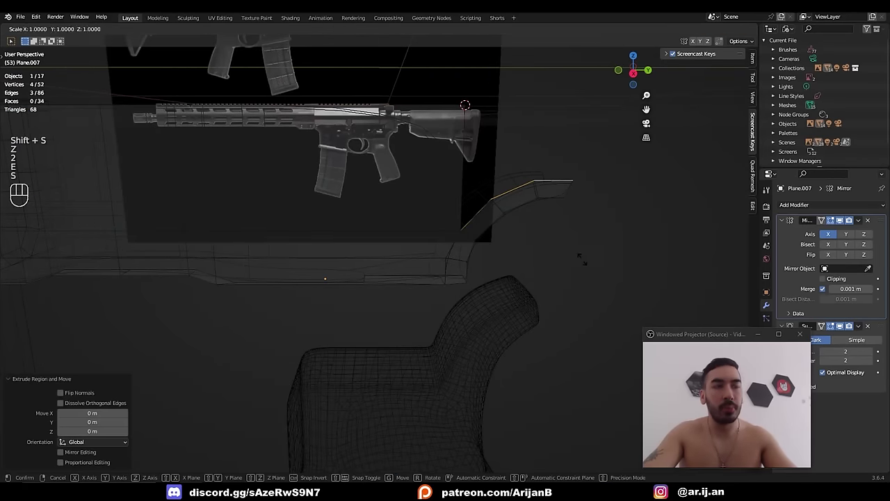
{"action": "key", "text": "z"}
{"action": "key", "text": "0"}
{"action": "left_click", "coordinate": [580, 258]}
- Extrude the curved rear strip's edges inward and flatten them with an X scale of 0
{"action": "right_click", "coordinate": [470, 174]}
{"action": "key", "text": "1"}
{"action": "key", "text": "a"}
{"action": "key", "text": "shift+w"}
{"action": "middle_click_drag", "start_coordinate": [530, 200], "coordinate": [505, 191]}
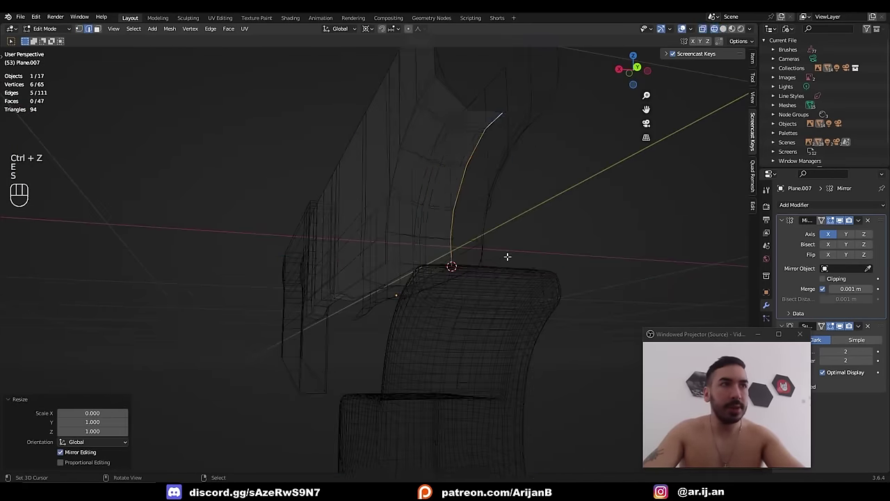
{"action": "key", "text": "shift+z"}
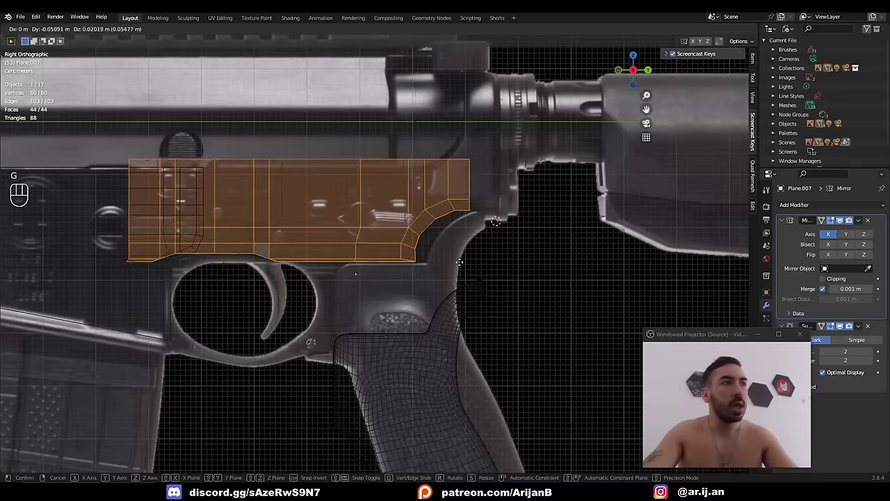
{"action": "left_click", "coordinate": [317, 249]}
{"action": "key", "text": "z"}
{"action": "scroll", "coordinate": [372, 253], "scroll_direction": "down", "scroll_amount": 2}
{"action": "scroll", "coordinate": [372, 253], "scroll_direction": "up", "scroll_amount": 3}
{"action": "key", "text": "g"}
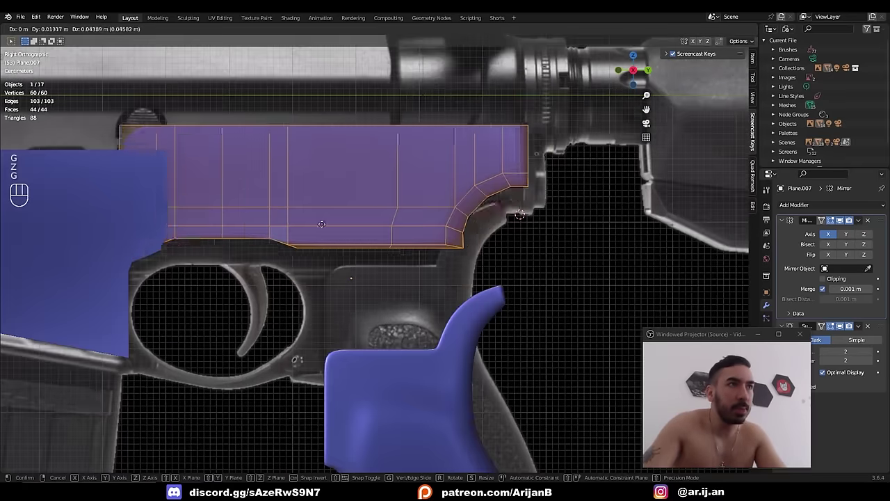
{"action": "right_click", "coordinate": [359, 223]}
{"action": "key", "text": "Tab"}
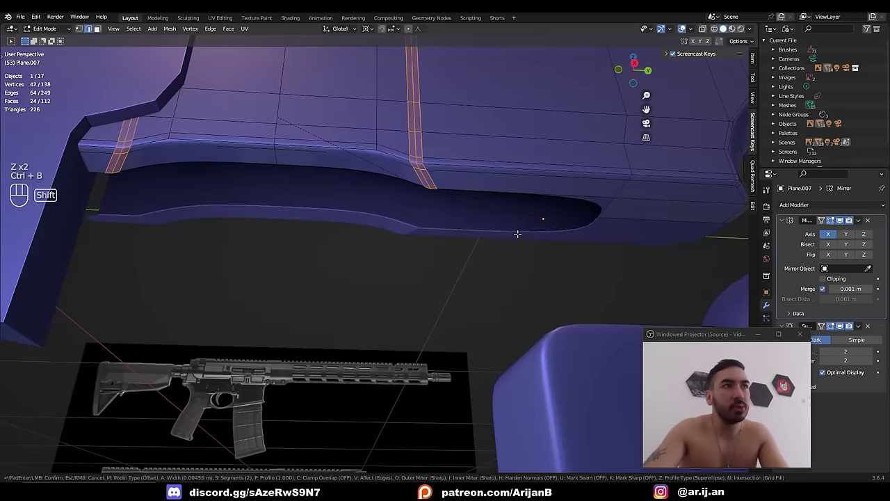
- Bevel the vertical edge loops near the trigger opening's ends with 2 segments, and the loop between them with 1 segment
{"action": "left_click", "coordinate": [525, 245]}
{"action": "key", "text": "Tab"}
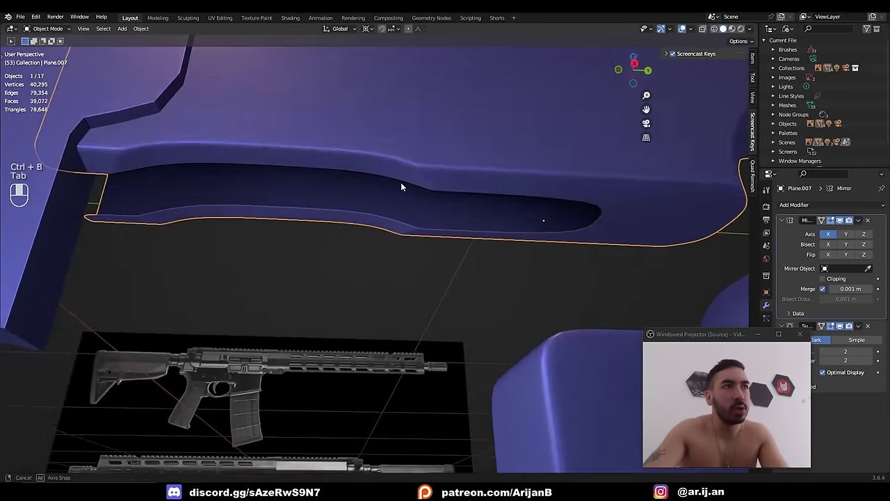
{"action": "middle_click_drag", "start_coordinate": [401, 182], "coordinate": [427, 213]}
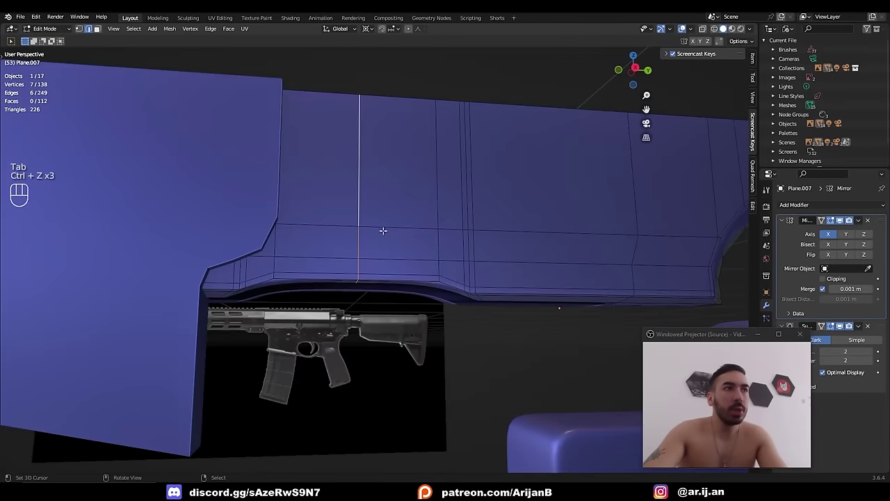
{"action": "key", "text": "ctrl+b"}
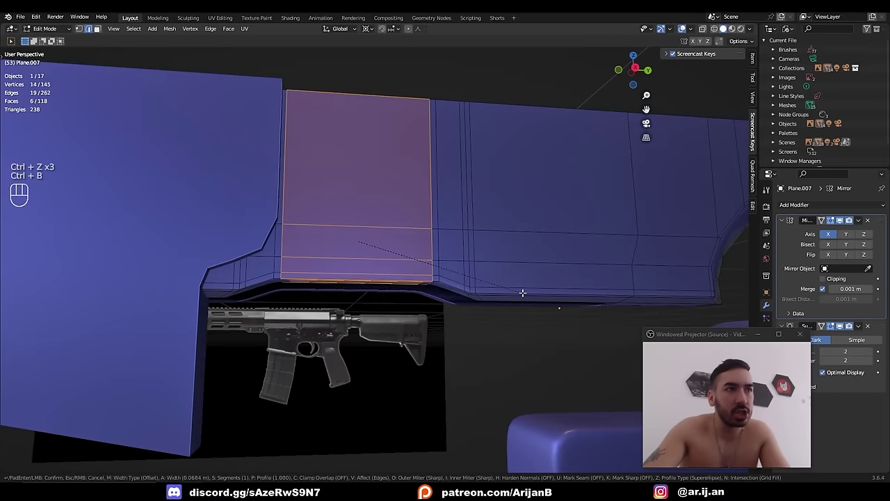
{"action": "left_click", "coordinate": [480, 288]}
{"action": "key", "text": "Tab"}
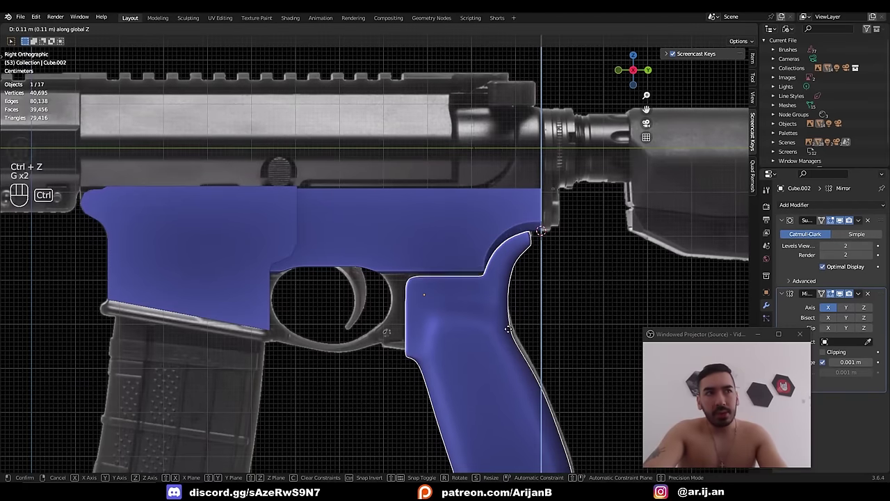
- Raise the pistol grip along Z to meet the receiver body's underside, then select the receiver body
{"action": "left_click", "coordinate": [506, 313]}
{"action": "key", "text": "z"}
{"action": "right_click", "coordinate": [480, 250]}
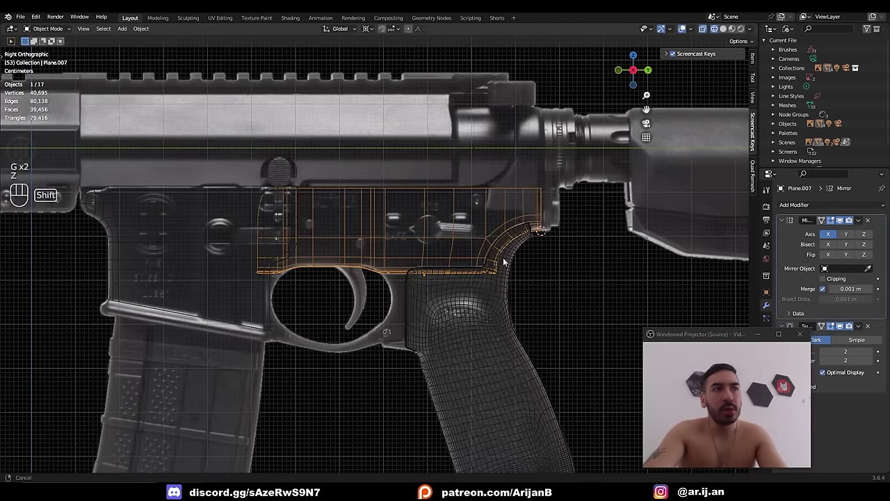
{"action": "middle_click_drag", "start_coordinate": [504, 262], "coordinate": [482, 267], "text": "shift"}
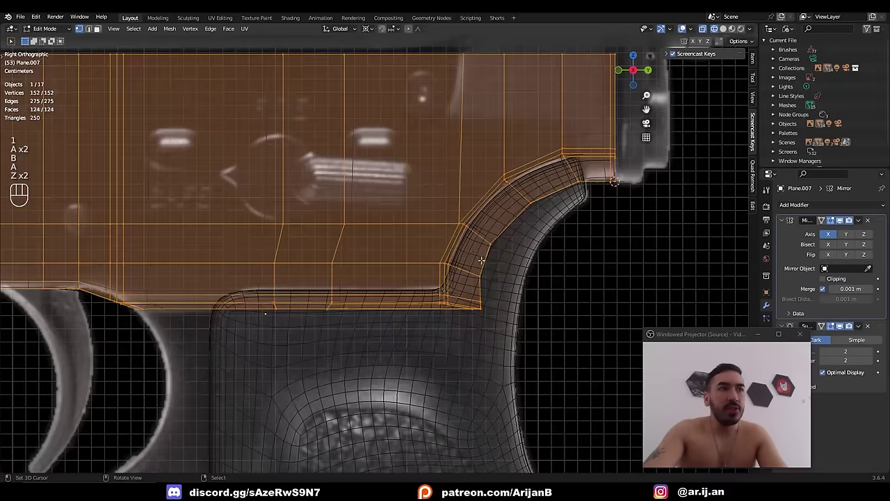
- Move the vertices around the middle of the receiver's rear curve along Y to follow the pistol grip's outline
{"action": "key", "text": "a"}
{"action": "key", "text": "a"}
{"action": "key", "text": "b"}
{"action": "left_click_drag", "start_coordinate": [429, 213], "coordinate": [520, 284]}
{"action": "key", "text": "g"}
{"action": "key", "text": "y"}
{"action": "left_click", "coordinate": [525, 283]}
- Adjust the upper row of the receiver's rear curve vertices along Y to even out the arc
{"action": "key", "text": "z"}
{"action": "key", "text": "a"}
{"action": "key", "text": "a"}
{"action": "key", "text": "z"}
{"action": "key", "text": "b"}
{"action": "left_click_drag", "start_coordinate": [451, 213], "coordinate": [505, 253]}
{"action": "key", "text": "g"}
{"action": "key", "text": "y"}
{"action": "left_click", "coordinate": [506, 253]}
- Select the receiver vertices at the lower inner bend of the rear curve
{"action": "key", "text": "z"}
{"action": "key", "text": "Tab"}
{"action": "key", "text": "Tab"}
{"action": "scroll", "coordinate": [487, 257], "scroll_direction": "up", "scroll_amount": 1}
{"action": "key", "text": "z"}
{"action": "key", "text": "a"}
{"action": "key", "text": "b"}
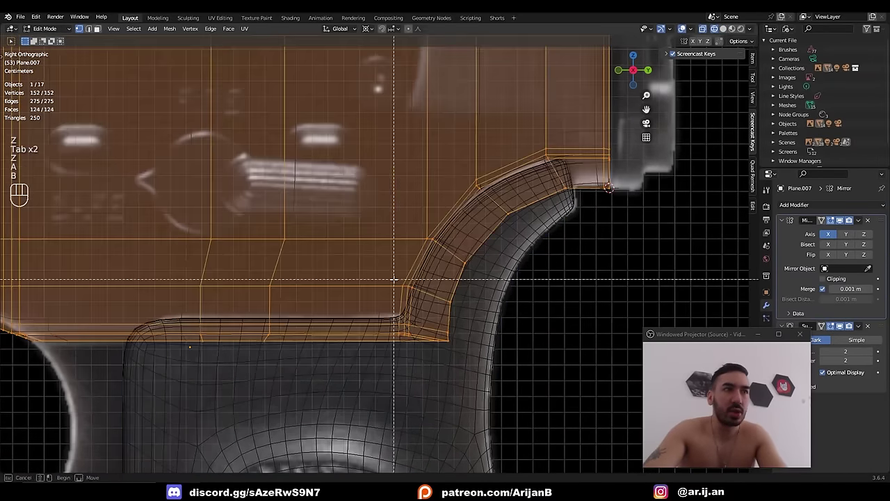
{"action": "key", "text": "alt+a"}
{"action": "left_click_drag", "start_coordinate": [393, 279], "coordinate": [426, 318]}
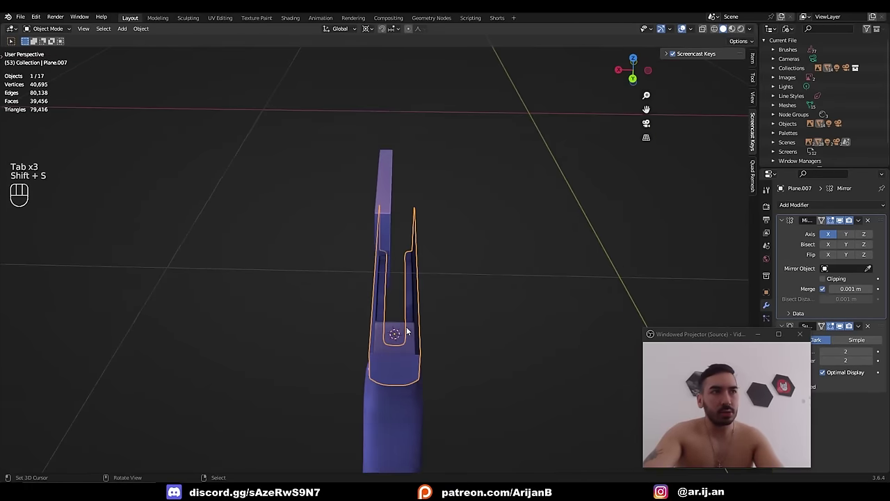
- Remove the faces on the magazine well block's side facing the rifle's centreline
{"action": "middle_click_drag", "start_coordinate": [407, 332], "coordinate": [412, 330]}
{"action": "left_click", "coordinate": [404, 208]}
{"action": "left_click", "coordinate": [387, 209]}
{"action": "key", "text": "Tab"}
{"action": "key", "text": "3"}
{"action": "left_click", "coordinate": [384, 216]}
{"action": "middle_click_drag", "start_coordinate": [412, 293], "coordinate": [490, 261]}
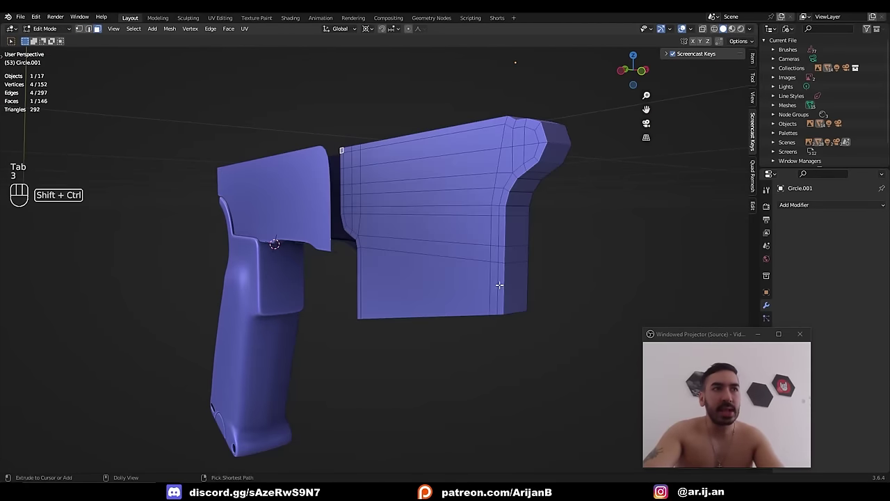
{"action": "left_click", "coordinate": [499, 284], "text": "ctrl+shift"}
{"action": "left_click", "coordinate": [533, 165], "text": "ctrl+shift"}
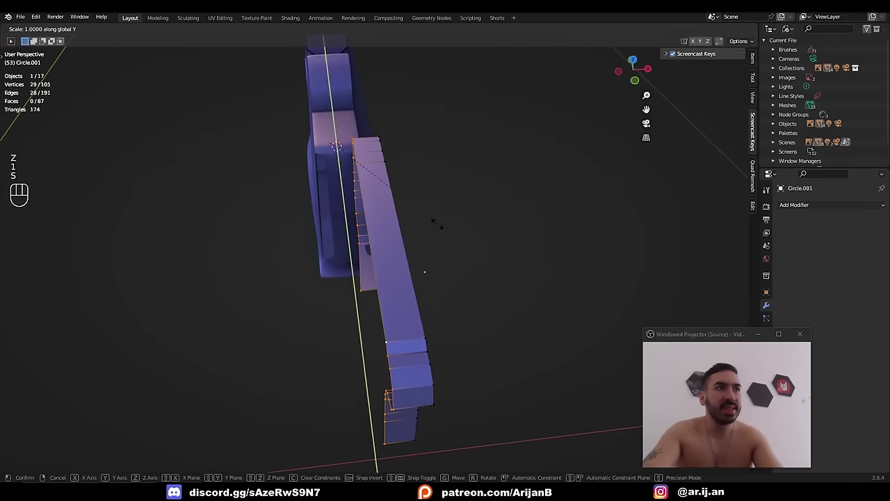
- Flatten the magazine well's open boundary edges with an X scale of 0
{"action": "key", "text": "x"}
{"action": "key", "text": "0"}
{"action": "key", "text": "Return"}
{"action": "key", "text": "Tab"}
- Set the magazine well's origin to the 3D cursor and add a Mirror modifier
{"action": "middle_click_drag", "start_coordinate": [433, 223], "coordinate": [466, 254]}
{"action": "key", "text": "Tab"}
{"action": "key", "text": "Tab"}
{"action": "key", "text": "shift+ctrl+alt+c"}
{"action": "left_click", "coordinate": [424, 254]}
{"action": "left_click", "coordinate": [787, 205]}
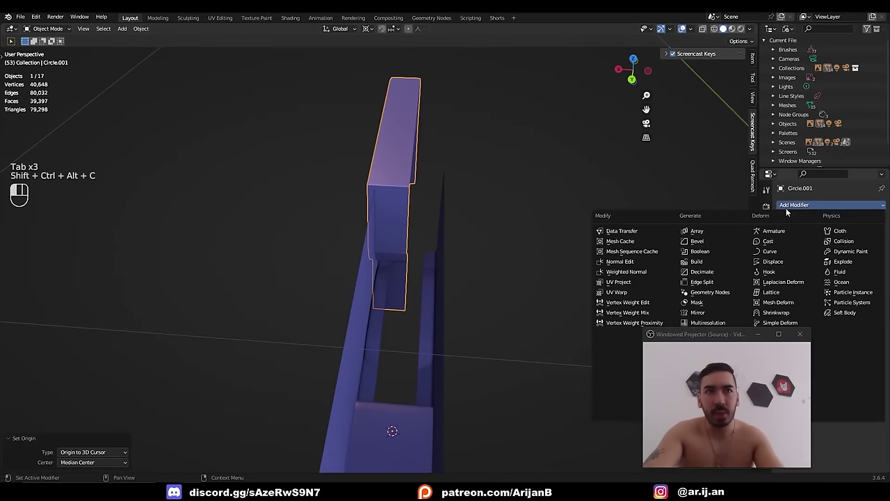
{"action": "left_click", "coordinate": [709, 314]}
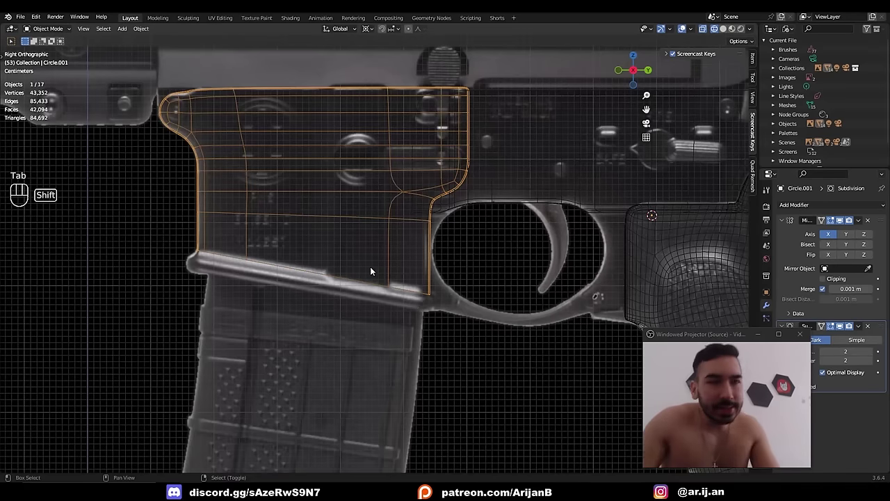
- Examine how the magazine well's lower edge aligns with the flared lip in the reference image
{"action": "middle_click_drag", "start_coordinate": [370, 266], "coordinate": [422, 249], "text": "shift"}
{"action": "key", "text": "shift+z"}
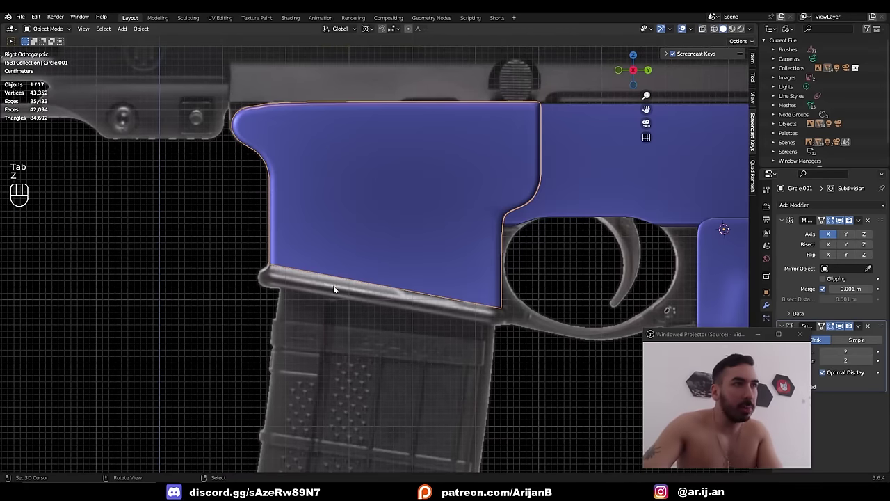
{"action": "key", "text": "Tab"}
{"action": "scroll", "coordinate": [286, 264], "scroll_direction": "down", "scroll_amount": 1}
{"action": "right_click", "coordinate": [323, 272], "text": "alt"}
{"action": "key", "text": "z"}
{"action": "scroll", "coordinate": [325, 277], "scroll_direction": "up", "scroll_amount": 2}
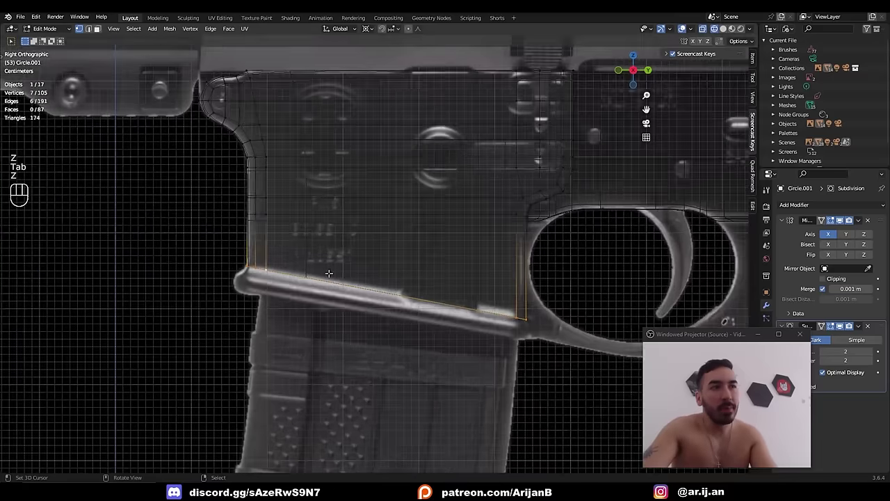
{"action": "middle_click_drag", "start_coordinate": [329, 289], "coordinate": [318, 277], "text": "shift"}
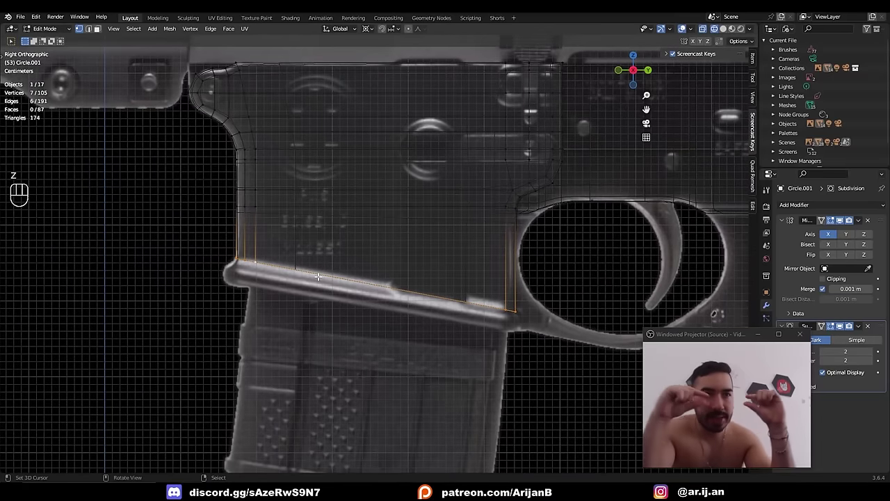
{"action": "middle_click_drag", "start_coordinate": [283, 258], "coordinate": [316, 202], "text": "shift"}
{"action": "scroll", "coordinate": [269, 202], "scroll_direction": "up", "scroll_amount": 3}
{"action": "key", "text": "Tab"}
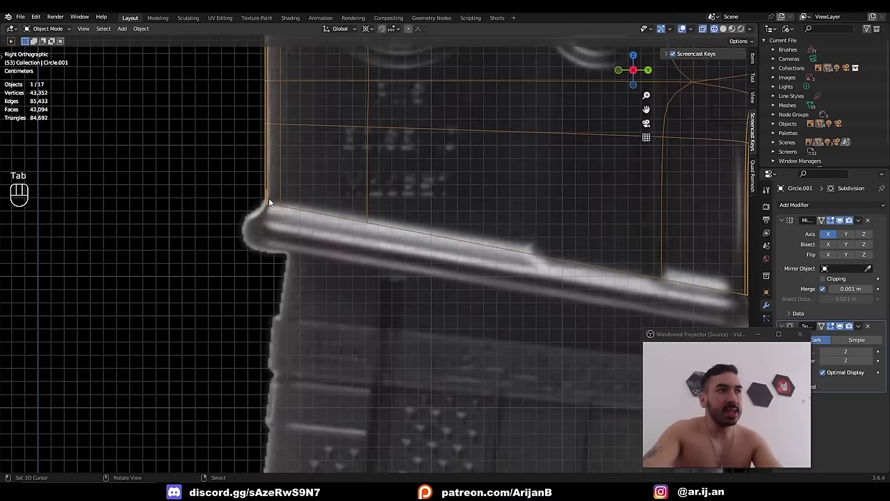
{"action": "scroll", "coordinate": [274, 244], "scroll_direction": "down", "scroll_amount": 4}
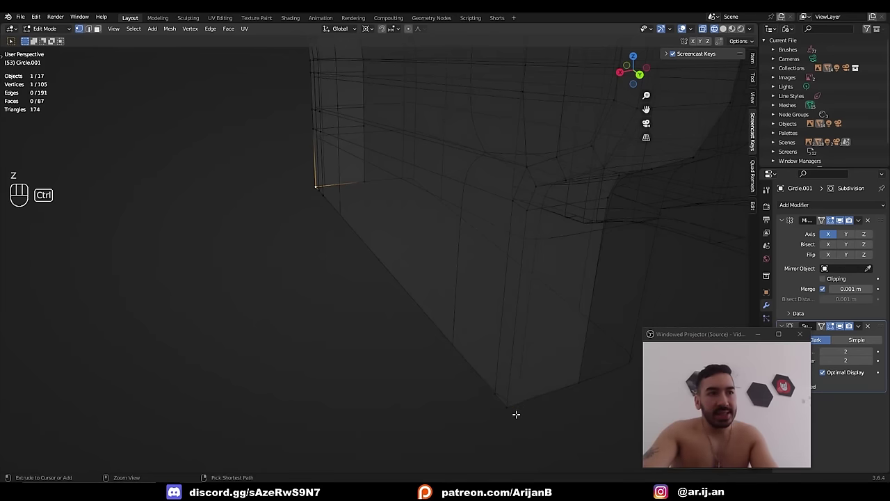
- Extrude the magazine well's lower side edges and move them outward to start the flared lip
{"action": "left_click", "coordinate": [504, 403], "text": "ctrl"}
{"action": "key", "text": "z"}
{"action": "middle_click_drag", "start_coordinate": [374, 268], "coordinate": [483, 229]}
{"action": "key", "text": "e"}
{"action": "key", "text": "g"}
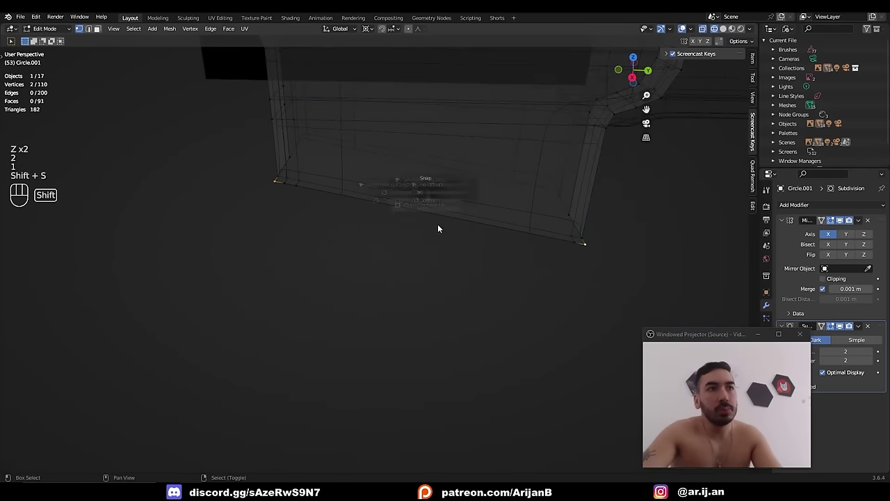
- Snap the 3D cursor to the midpoint between the lip's front and rear corner vertices
{"action": "left_click", "coordinate": [438, 229]}
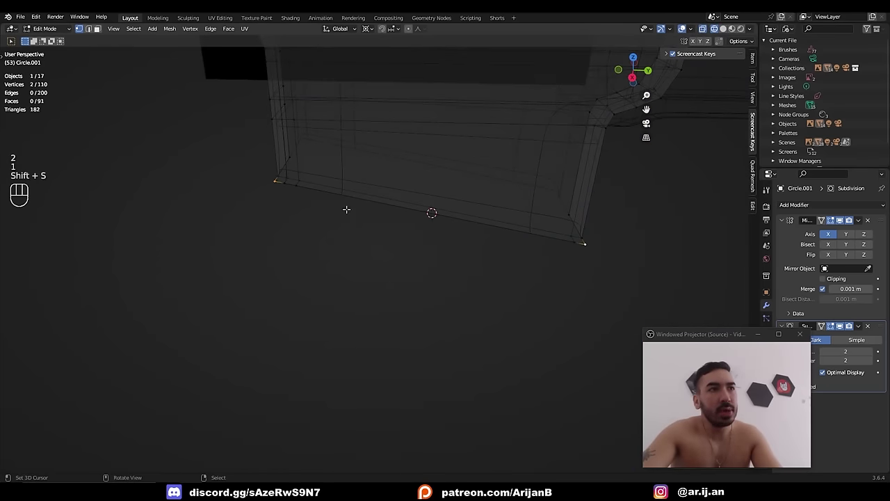
{"action": "left_click", "coordinate": [592, 245], "text": "shift"}
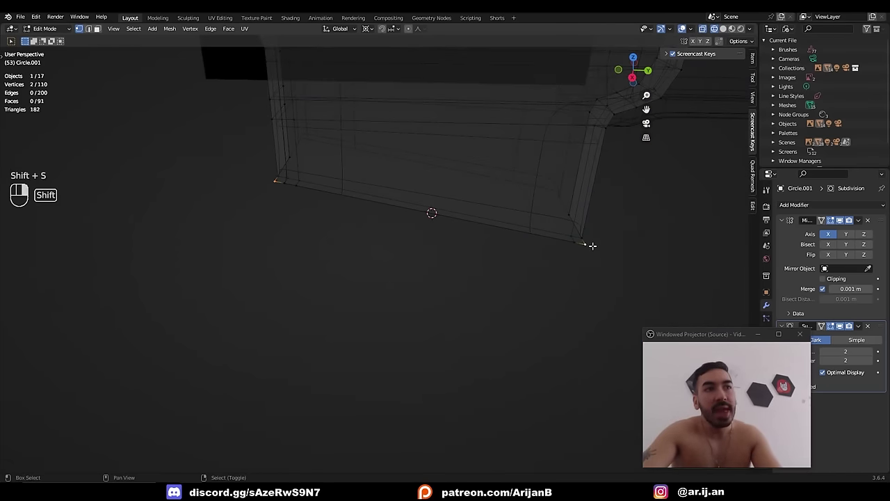
{"action": "middle_click_drag", "start_coordinate": [455, 219], "coordinate": [486, 292], "text": "shift"}
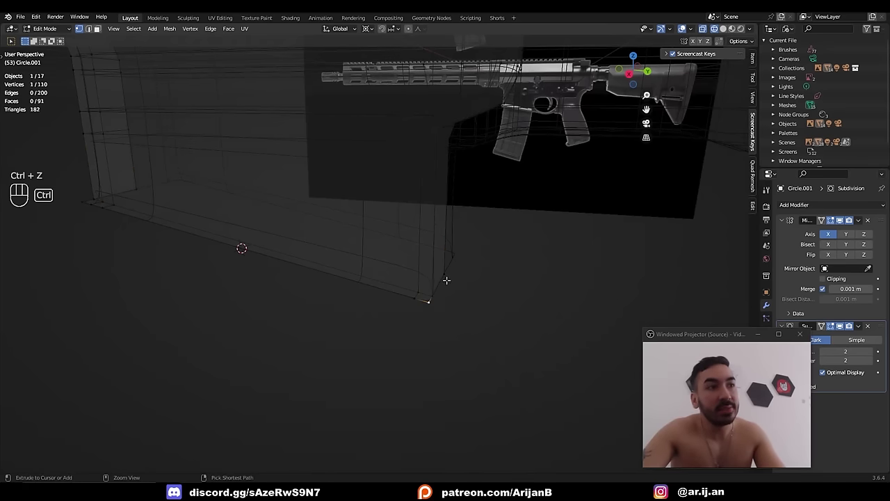
- Extrude the magazine well's front and rear lower edges in place, including the lip's end vertices
{"action": "left_click", "coordinate": [446, 280], "text": "ctrl"}
{"action": "middle_click_drag", "start_coordinate": [447, 280], "coordinate": [262, 240]}
{"action": "left_click", "coordinate": [281, 297], "text": "shift"}
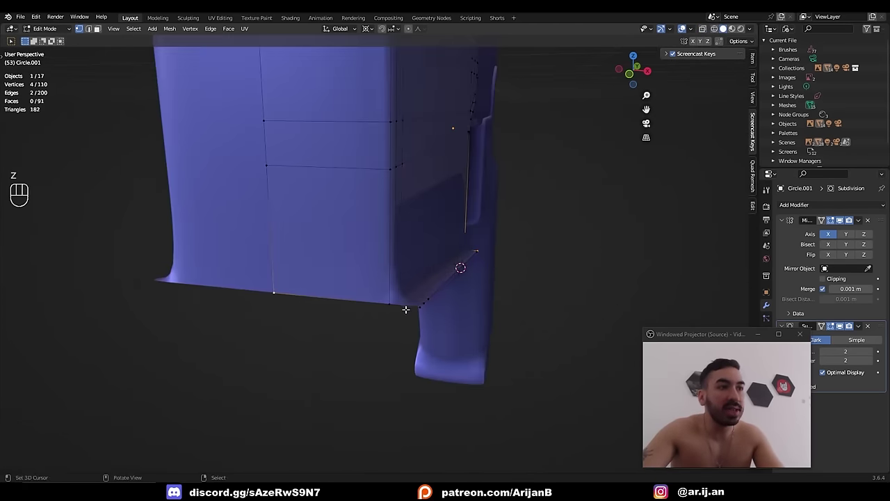
{"action": "left_click", "coordinate": [419, 308], "text": "ctrl"}
{"action": "key", "text": "z"}
{"action": "middle_click_drag", "start_coordinate": [457, 306], "coordinate": [372, 302]}
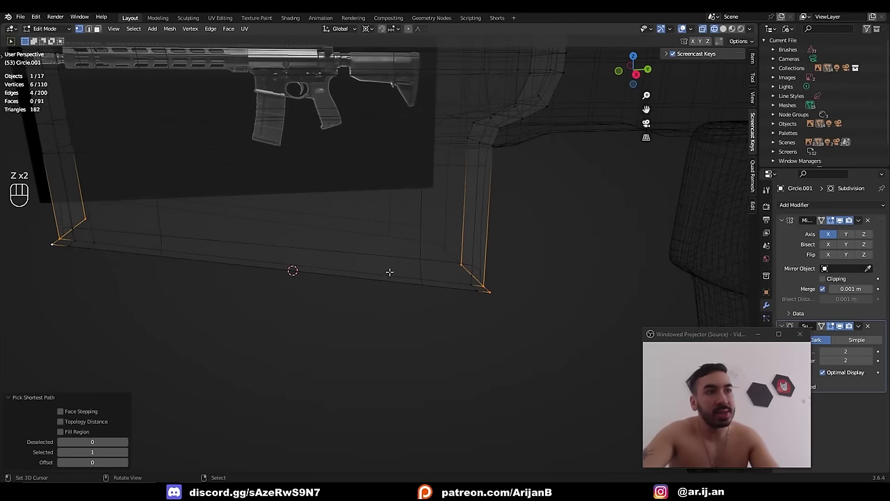
{"action": "middle_click_drag", "start_coordinate": [483, 292], "coordinate": [178, 260]}
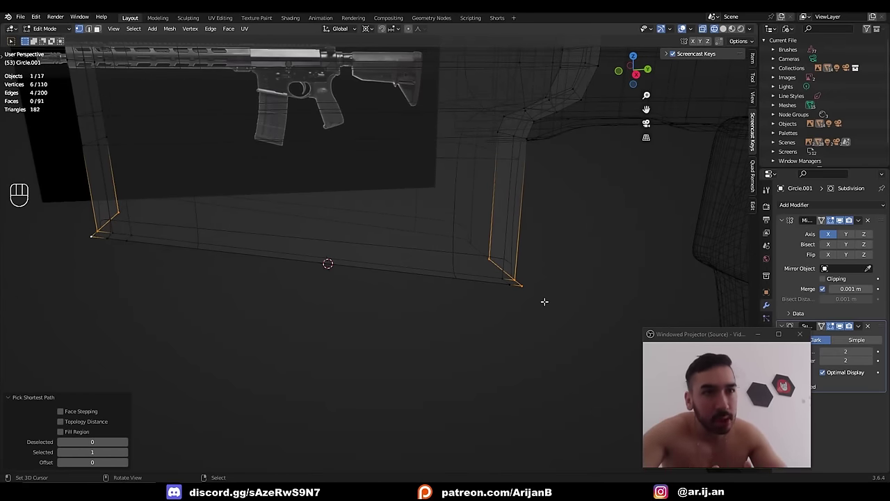
{"action": "key", "text": "KP_Enter"}
{"action": "key", "text": "e"}
{"action": "right_click", "coordinate": [434, 293]}
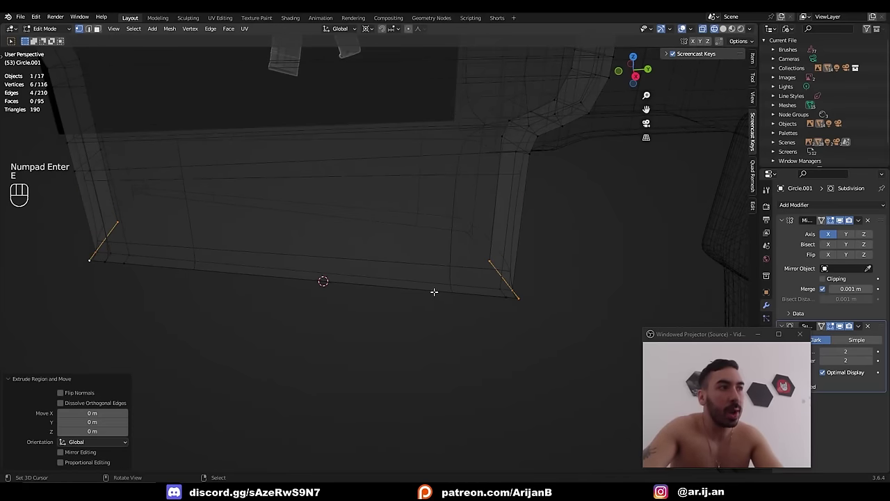
- Scale the extruded front and rear edges outward to 1.074 in Y and Z, excluding X
{"action": "key", "text": "s"}
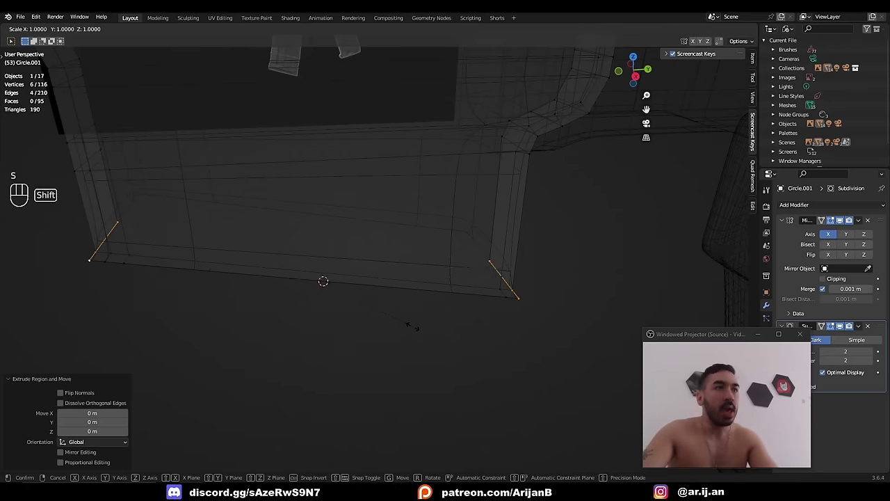
{"action": "key", "text": "shift+x"}
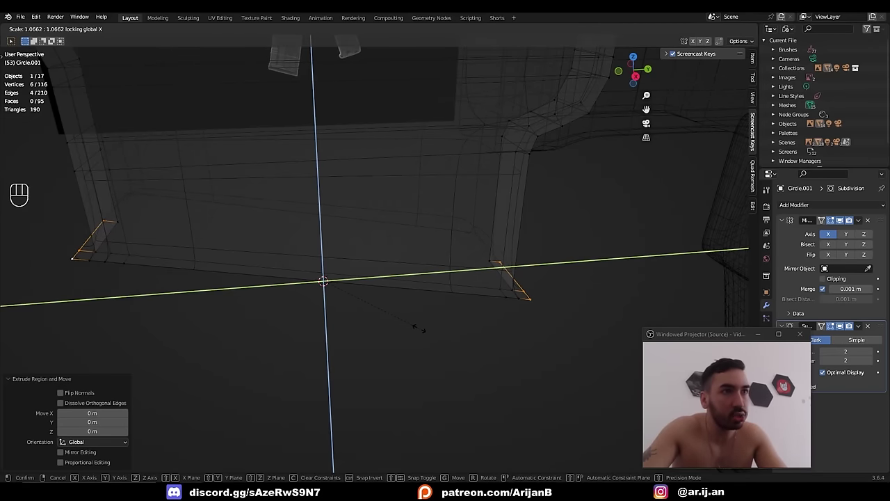
{"action": "left_click", "coordinate": [430, 330]}
{"action": "middle_click_drag", "start_coordinate": [493, 323], "coordinate": [431, 338]}
{"action": "key", "text": "z"}
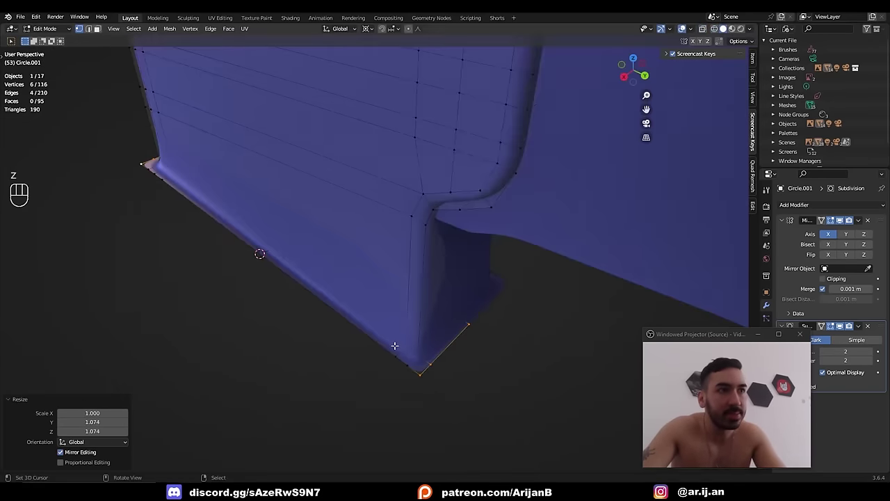
- Select the lip's whole outer edge loop and move it down about 0.0078 m along Z
{"action": "key", "text": "2"}
{"action": "right_click", "coordinate": [375, 341]}
{"action": "key", "text": "3"}
{"action": "right_click", "coordinate": [378, 340]}
{"action": "key", "text": "z"}
{"action": "key", "text": "1"}
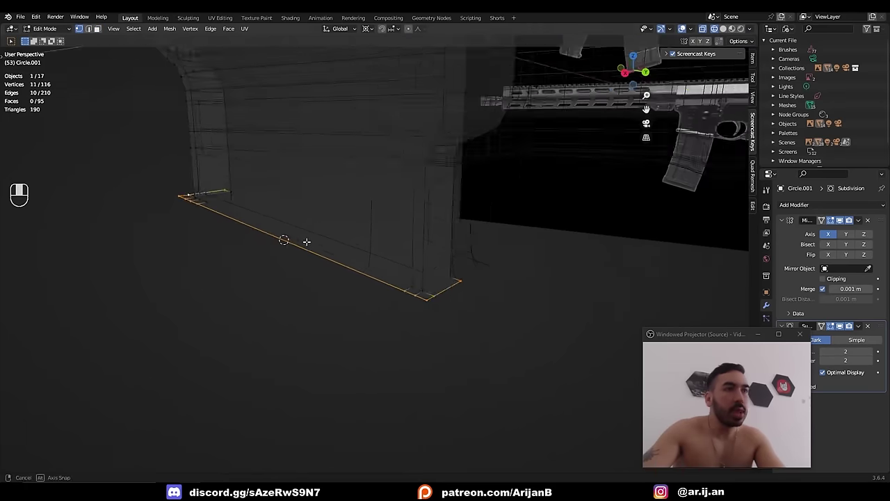
{"action": "scroll", "coordinate": [306, 243], "scroll_direction": "up", "scroll_amount": 2}
{"action": "key", "text": "g"}
{"action": "key", "text": "z"}
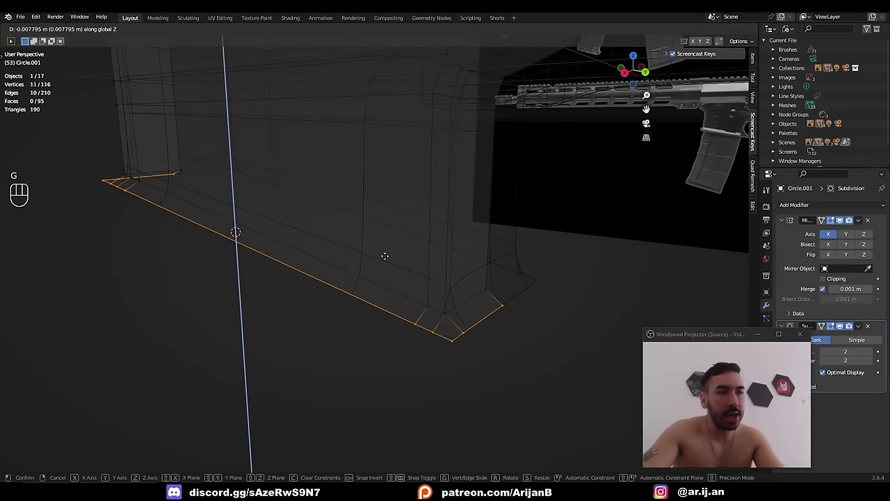
{"action": "left_click", "coordinate": [385, 257]}
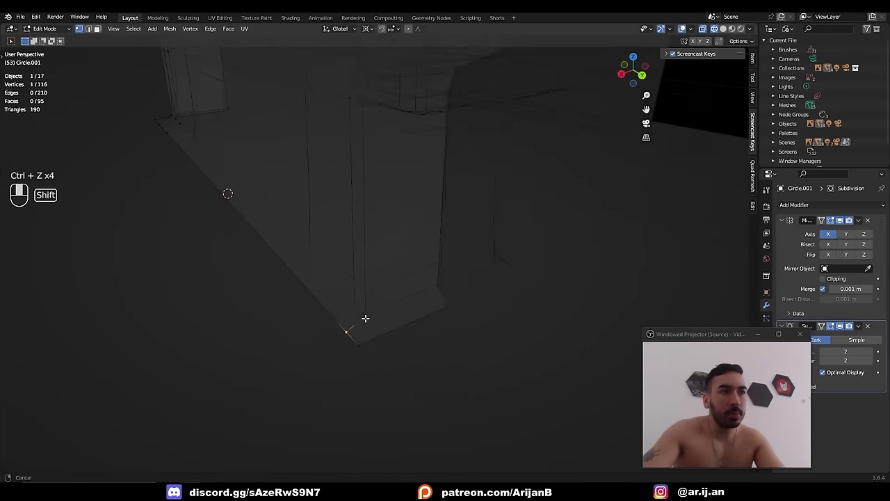
- Slide the loose vertices at the lip's rear corner along their edges to meet at the corner
{"action": "middle_click_drag", "start_coordinate": [366, 318], "coordinate": [369, 295], "text": "shift"}
{"action": "key", "text": "g"}
{"action": "key", "text": "g"}
{"action": "left_click", "coordinate": [384, 305]}
{"action": "right_click", "coordinate": [382, 292]}
{"action": "key", "text": "g"}
{"action": "key", "text": "g"}
{"action": "left_click", "coordinate": [320, 338]}
- Slide the loose vertices at the lip's front corner along their edges to meet at the corner
{"action": "key", "text": "g"}
{"action": "key", "text": "g"}
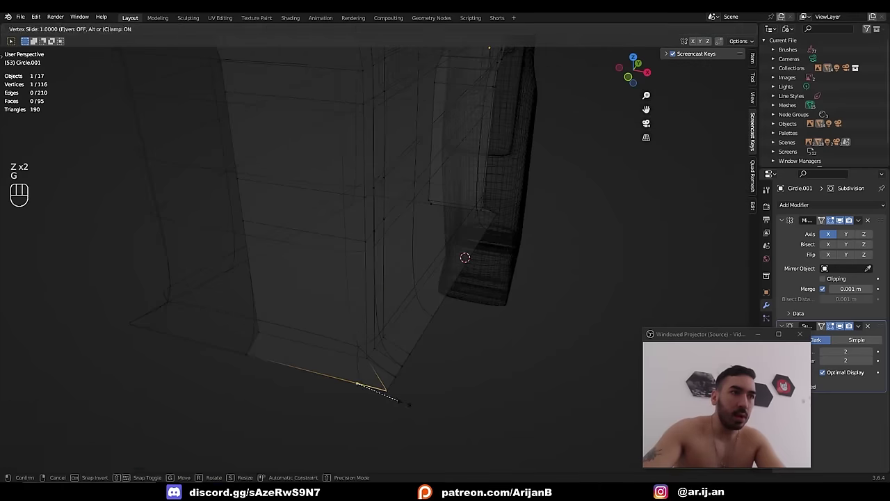
{"action": "left_click", "coordinate": [409, 400]}
{"action": "right_click", "coordinate": [400, 379]}
{"action": "key", "text": "g"}
{"action": "key", "text": "g"}
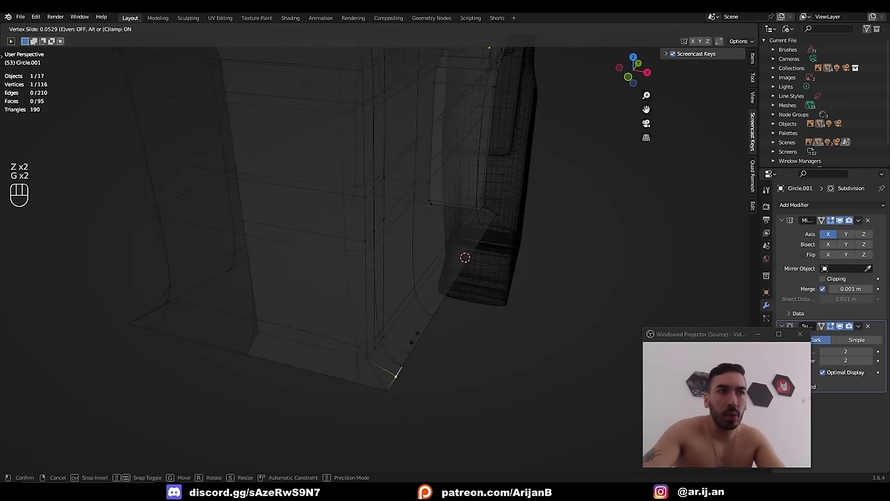
{"action": "left_click", "coordinate": [413, 337]}
- Merge all of the magazine well's overlapping vertices by a distance of 0.0001 m
{"action": "key", "text": "a"}
{"action": "key", "text": "shift+w"}
{"action": "middle_click_drag", "start_coordinate": [412, 337], "coordinate": [348, 284]}
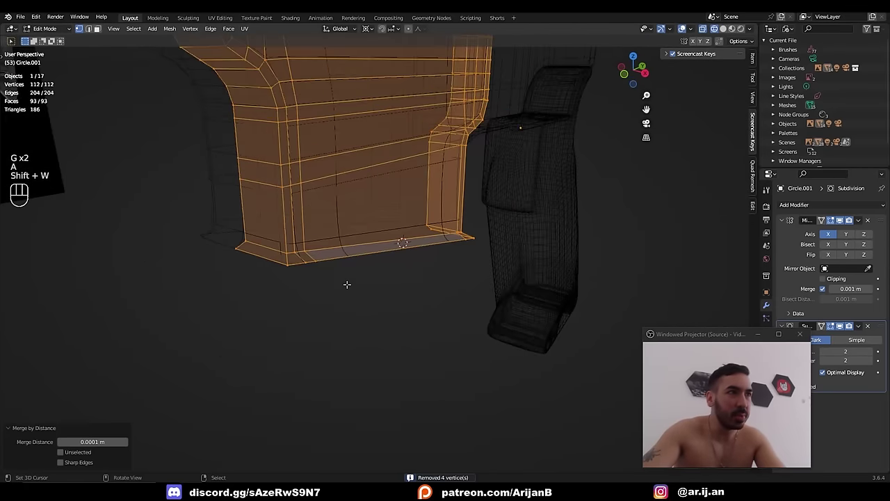
- Raise the lip's outer edge loop about 0.0005 m along Z to match the reference
{"action": "key", "text": "1"}
{"action": "right_click", "coordinate": [395, 261], "text": "alt"}
{"action": "key", "text": "g"}
{"action": "middle_click", "coordinate": [277, 184]}
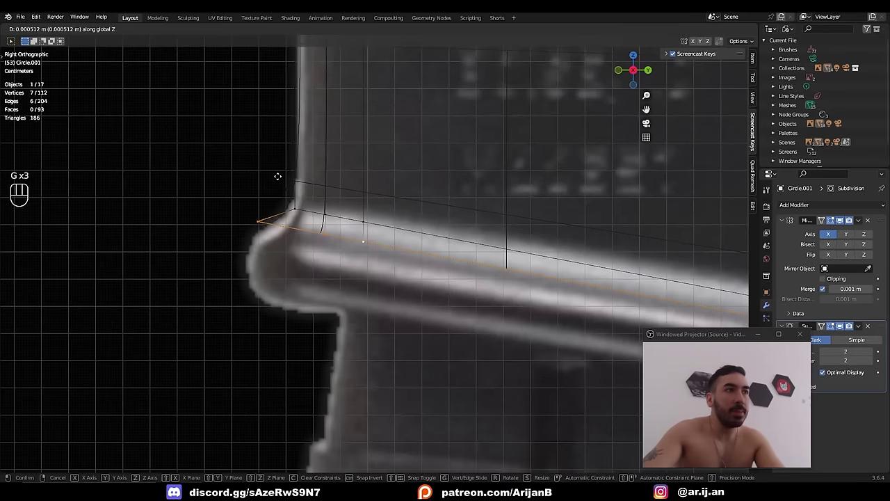
{"action": "left_click", "coordinate": [278, 177]}
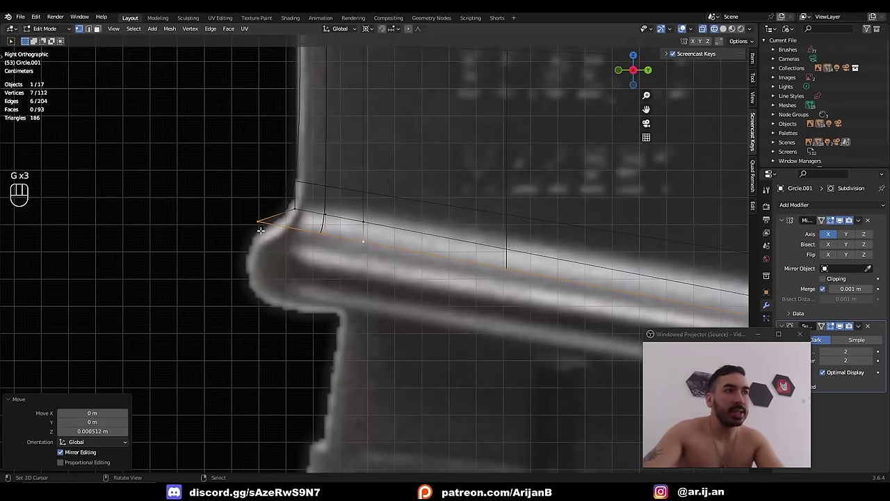
- Extrude the lip's outer edge loop about 0.026 m down along Z to form its vertical wall
{"action": "scroll", "coordinate": [278, 217], "scroll_direction": "down", "scroll_amount": 2}
{"action": "key", "text": "e"}
{"action": "right_click", "coordinate": [293, 211]}
{"action": "key", "text": "g"}
{"action": "middle_click", "coordinate": [287, 226]}
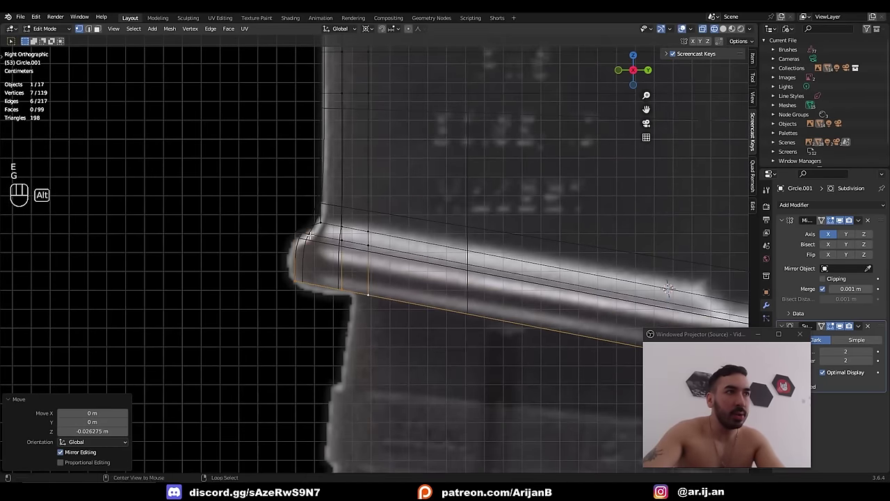
{"action": "key", "text": "g"}
{"action": "left_click", "coordinate": [311, 240]}
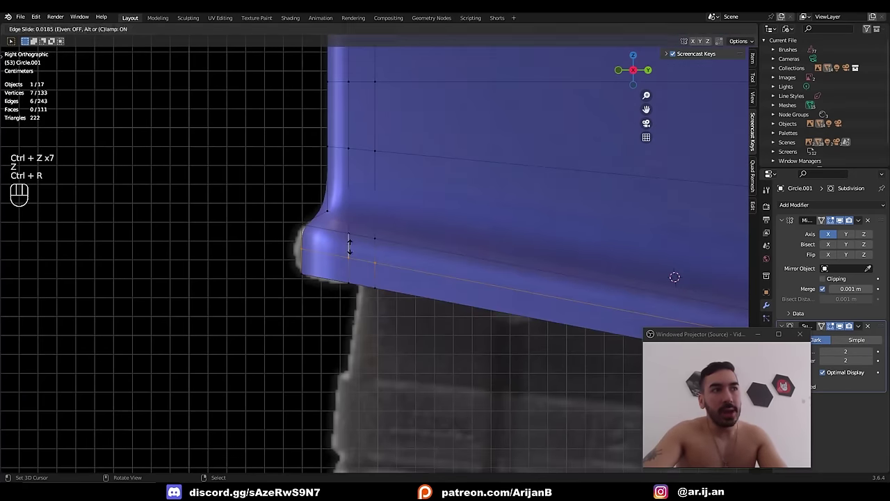
- Move the front vertices of the lip's middle edge loop outward to match the rounded bulge in the reference
{"action": "key", "text": "a"}
{"action": "key", "text": "a"}
{"action": "key", "text": "b"}
{"action": "left_click_drag", "start_coordinate": [287, 238], "coordinate": [330, 265]}
{"action": "key", "text": "g"}
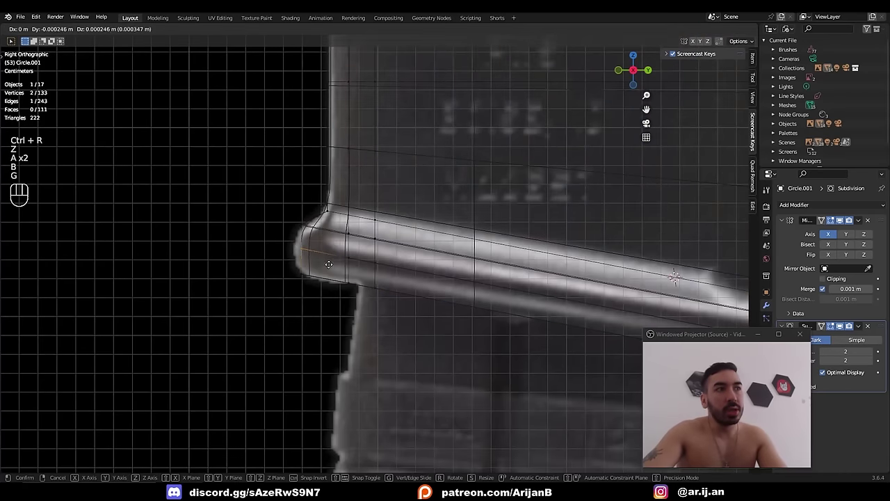
{"action": "left_click", "coordinate": [320, 264]}
- Add one edge loop just above the magazine well's lip with a slide factor of -0.560
{"action": "key", "text": "z"}
{"action": "key", "text": "z"}
{"action": "key", "text": "ctrl+r"}
{"action": "key", "text": "ctrl+r"}
{"action": "left_click", "coordinate": [348, 189]}
{"action": "left_click", "coordinate": [354, 192]}
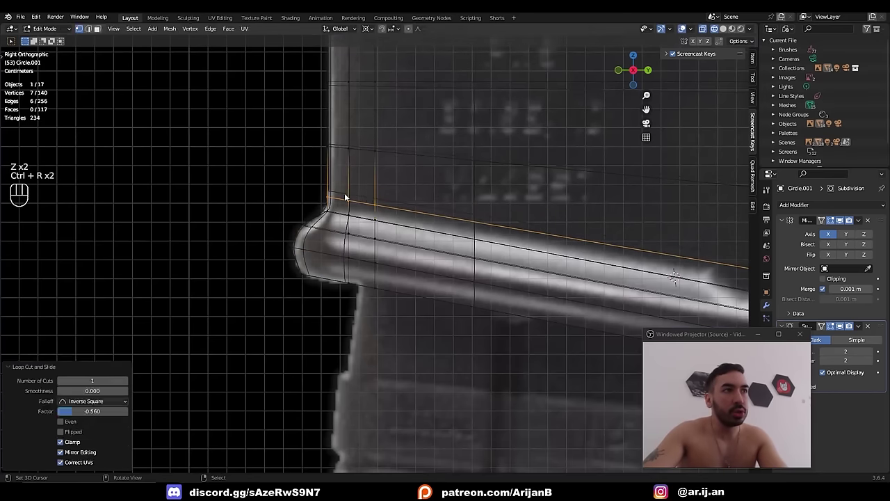
{"action": "key", "text": "Tab"}
{"action": "scroll", "coordinate": [339, 101], "scroll_direction": "down", "scroll_amount": 6}
{"action": "middle_click_drag", "start_coordinate": [473, 142], "coordinate": [293, 215], "text": "shift"}
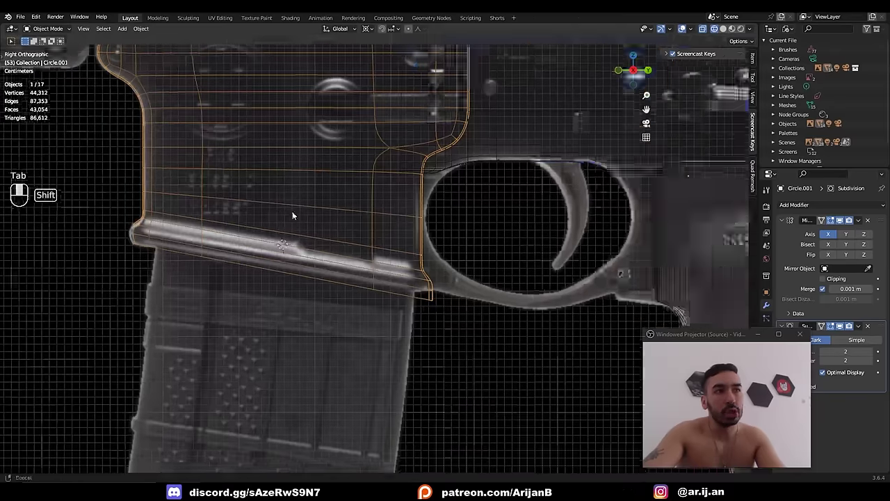
{"action": "key", "text": "r"}
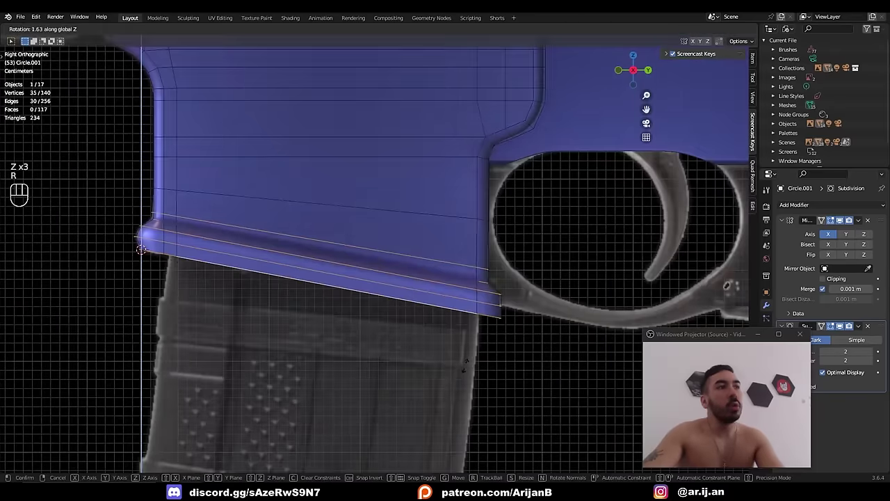
{"action": "right_click", "coordinate": [247, 277]}
{"action": "key", "text": "r"}
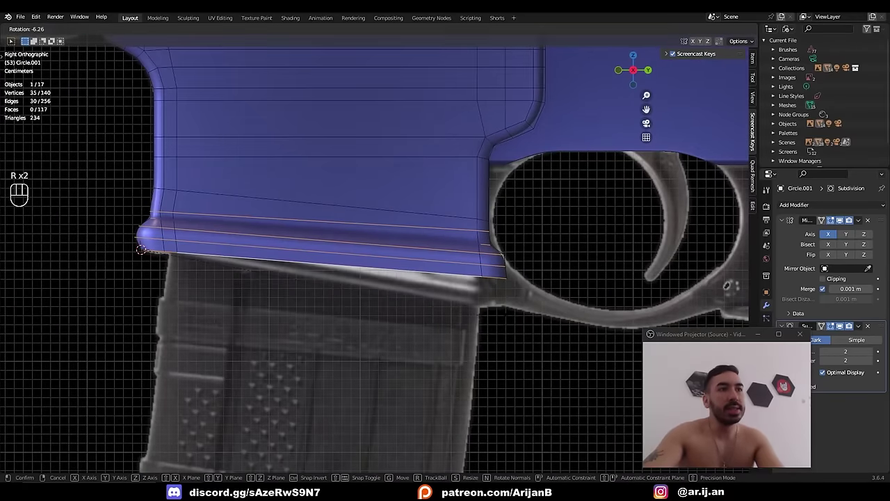
{"action": "left_click", "coordinate": [508, 325]}
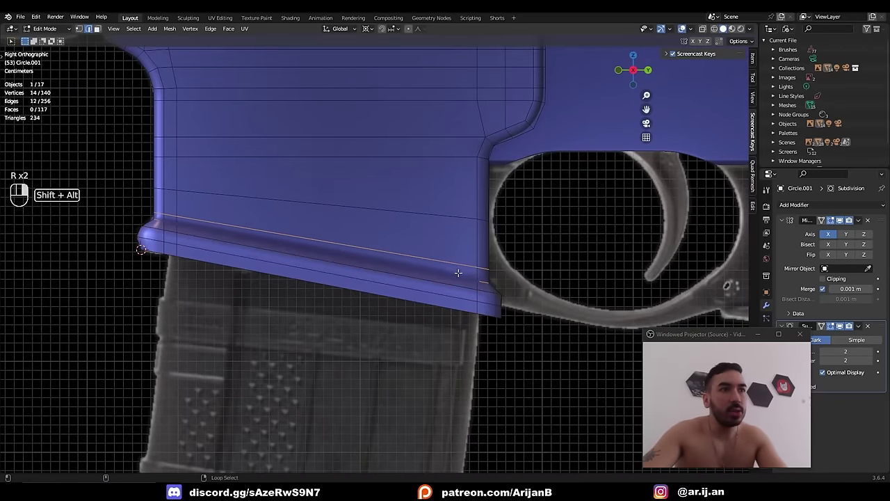
- Select all five edge loops of the magazine well's lip and set the transform pivot point to Individual Origins
{"action": "left_click", "coordinate": [457, 298], "text": "alt+shift"}
{"action": "key", "text": "z"}
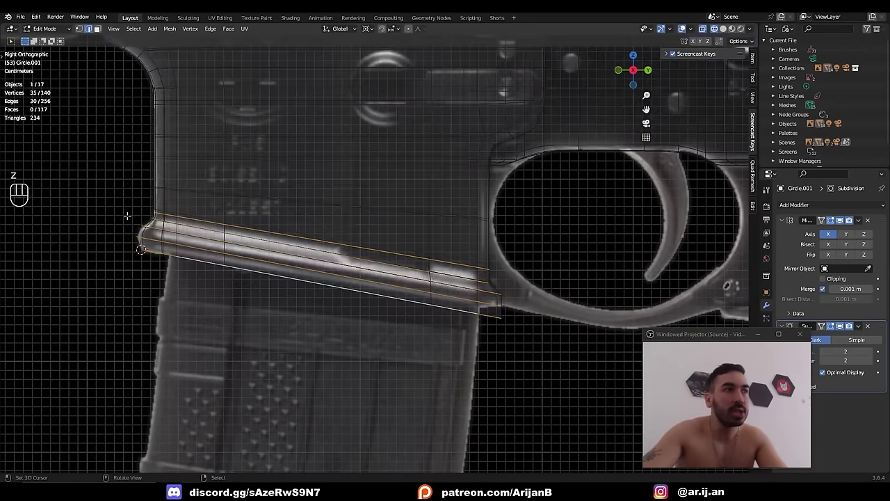
{"action": "key", "text": "z"}
{"action": "left_click", "coordinate": [367, 29]}
{"action": "left_click", "coordinate": [376, 60]}
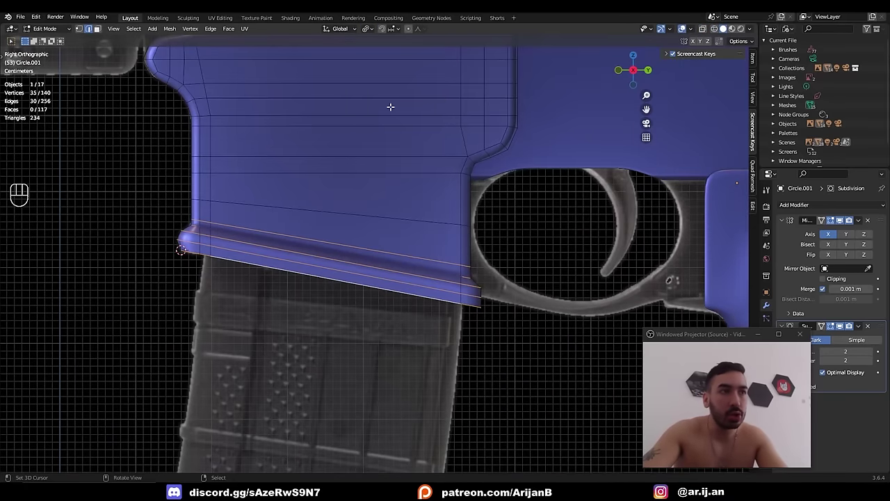
{"action": "key", "text": "s"}
{"action": "key", "text": "z"}
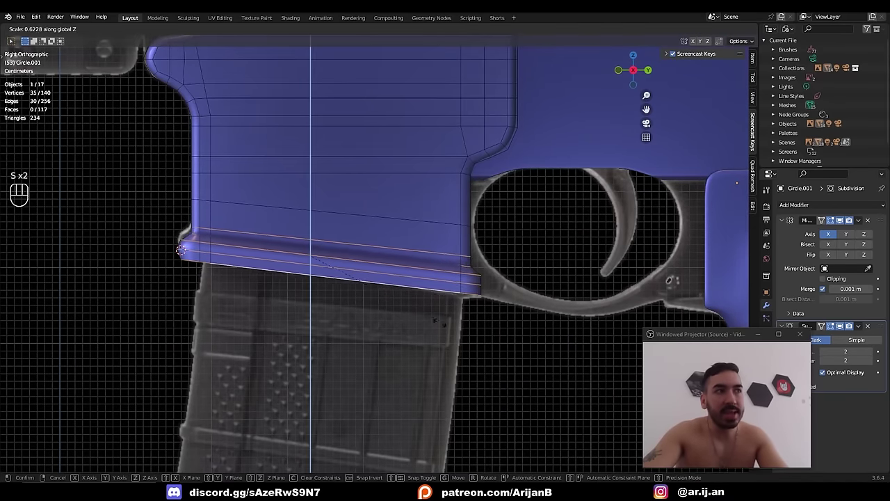
{"action": "right_click", "coordinate": [480, 345]}
{"action": "key", "text": "s"}
{"action": "right_click", "coordinate": [484, 350]}
- Scale the lip's edge loops to 0.926 along Z and raise them about 0.0048 m to match the reference
{"action": "key", "text": "z"}
{"action": "key", "text": "s"}
{"action": "key", "text": "z"}
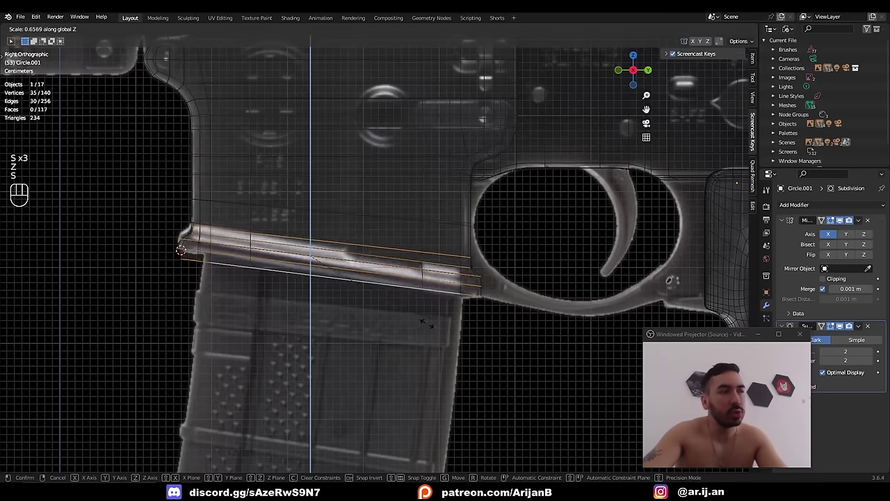
{"action": "left_click", "coordinate": [476, 347]}
{"action": "key", "text": "g"}
{"action": "key", "text": "z"}
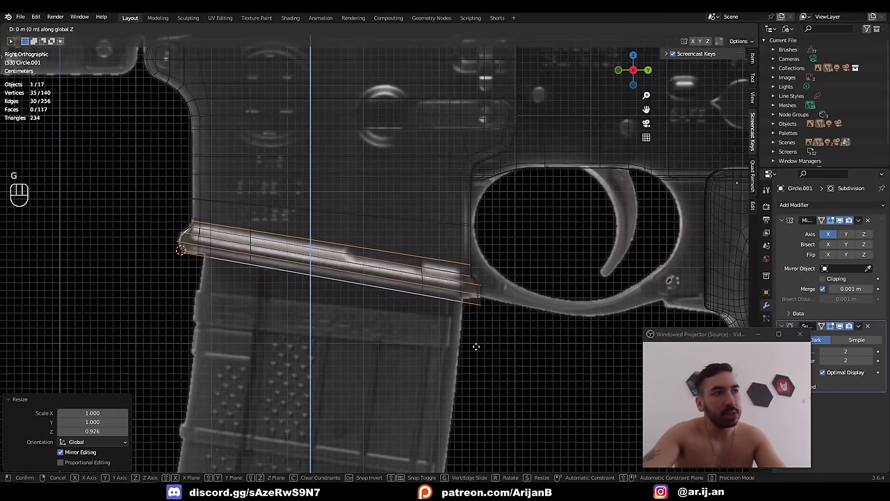
{"action": "left_click", "coordinate": [481, 330]}
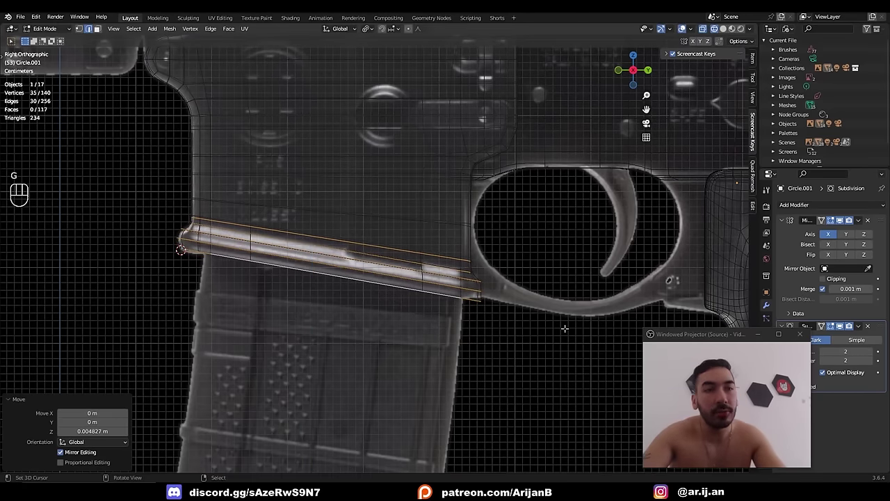
- Bevel the edge loops outlining the magazine well's side with 2 segments and a width of about 0.009 m
{"action": "key", "text": "z"}
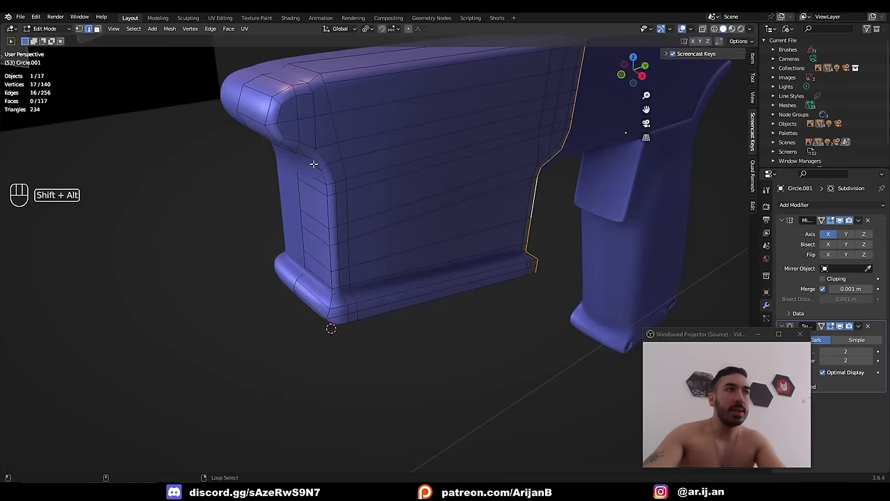
{"action": "right_click", "coordinate": [315, 164], "text": "alt+shift"}
{"action": "scroll", "coordinate": [425, 165], "scroll_direction": "down", "scroll_amount": 2}
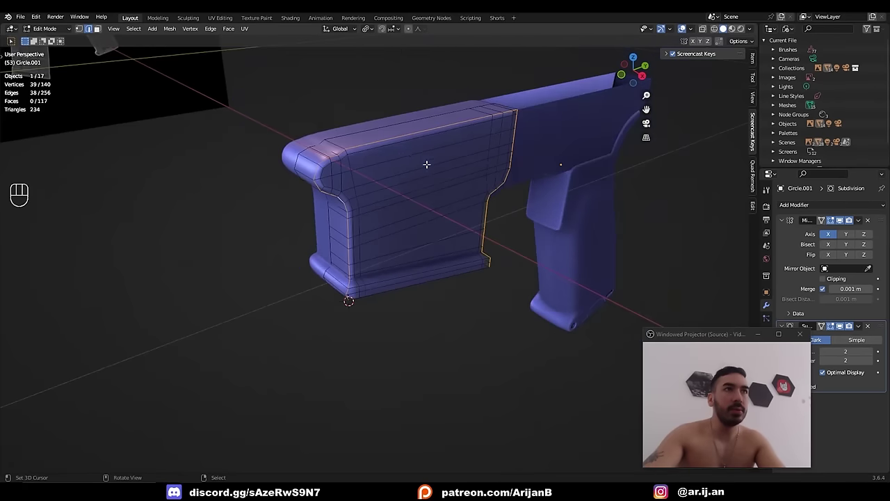
{"action": "mouse_move", "coordinate": [425, 165]}
{"action": "middle_mouse_down"}
{"action": "mouse_move", "coordinate": [358, 229]}
{"action": "mouse_move", "coordinate": [396, 265]}
{"action": "mouse_move", "coordinate": [397, 288]}
{"action": "mouse_move", "coordinate": [385, 237]}
{"action": "mouse_move", "coordinate": [381, 244]}
{"action": "middle_mouse_up"}
{"action": "key", "text": "shift+z"}
{"action": "key", "text": "shift+z"}
{"action": "key", "text": "ctrl+b"}
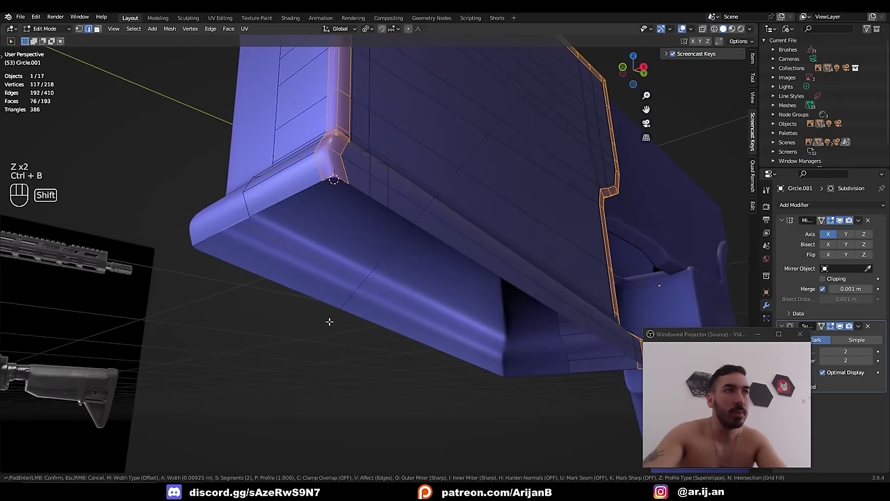
{"action": "left_click", "coordinate": [339, 297]}
- Fill the magazine well's bottom opening with a face and snap the 3D cursor to the face's centre-line edge
{"action": "scroll", "coordinate": [455, 243], "scroll_direction": "down", "scroll_amount": 5}
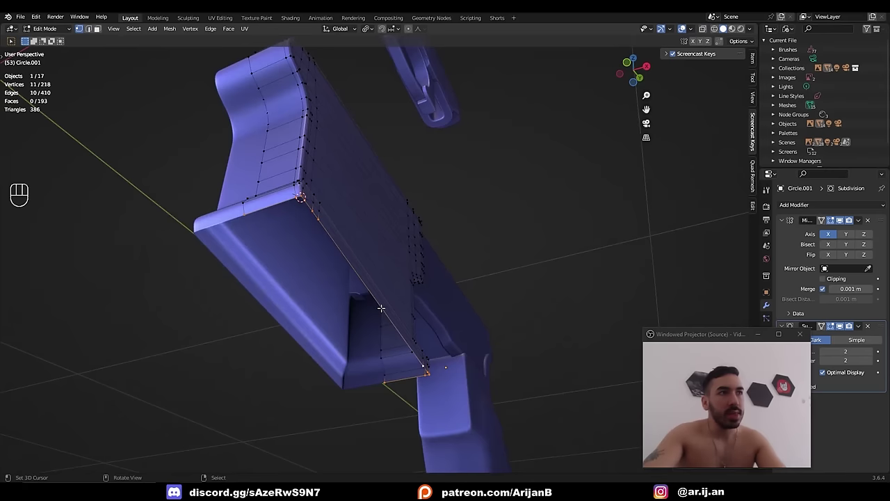
{"action": "key", "text": "f"}
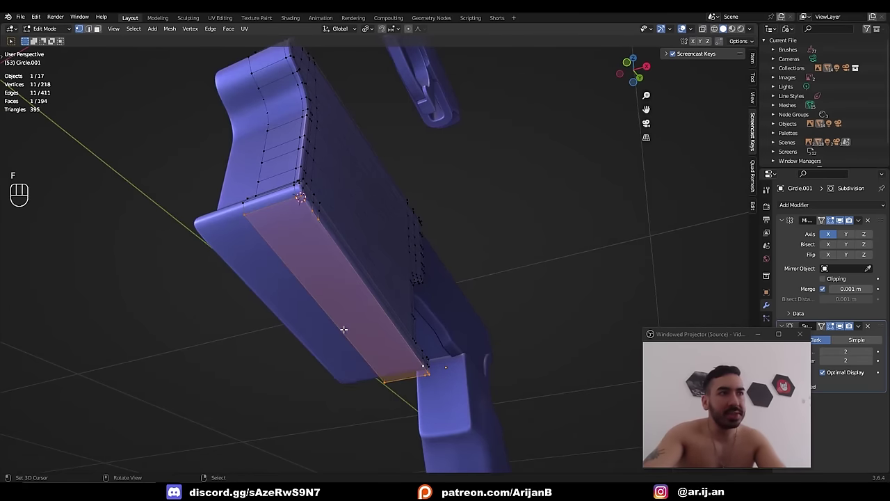
{"action": "middle_click_drag", "start_coordinate": [344, 329], "coordinate": [342, 310]}
{"action": "key", "text": "2"}
{"action": "right_click", "coordinate": [316, 315]}
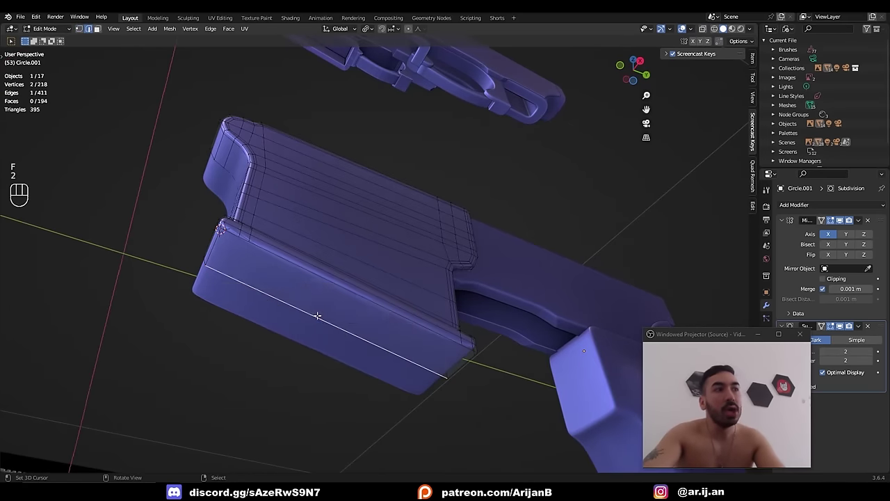
{"action": "key", "text": "shift+s"}
{"action": "left_click", "coordinate": [328, 322]}
{"action": "key", "text": "z"}
{"action": "key", "text": "g"}
{"action": "right_click", "coordinate": [268, 304]}
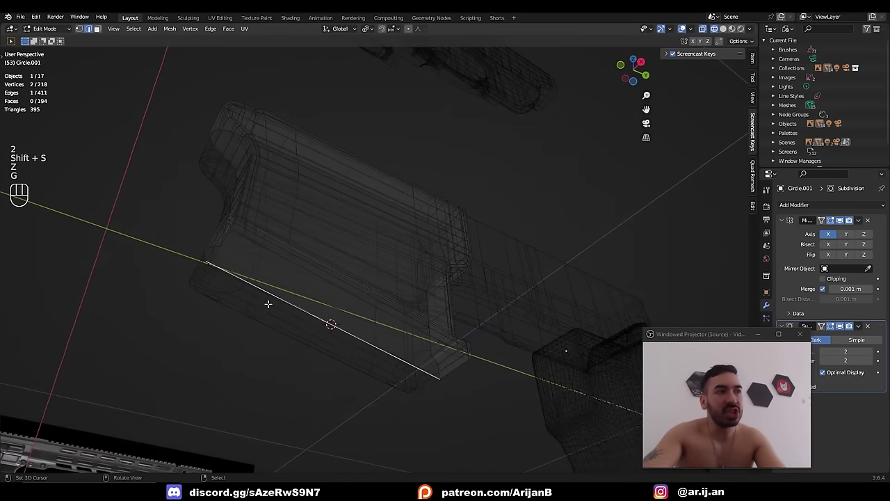
- Extrude the magazine well's bottom face in place and scale it to 0.804 overall and 0.963 along X
{"action": "key", "text": "3"}
{"action": "key", "text": "z"}
{"action": "right_click", "coordinate": [308, 306]}
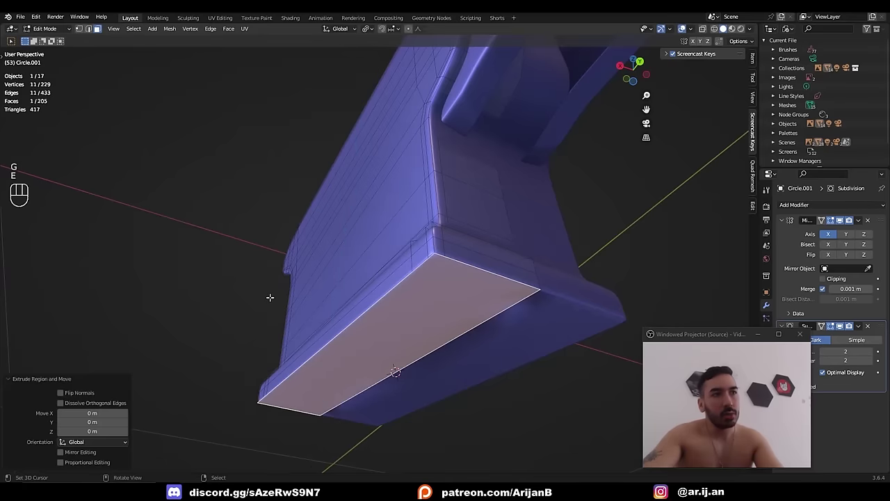
{"action": "key", "text": "s"}
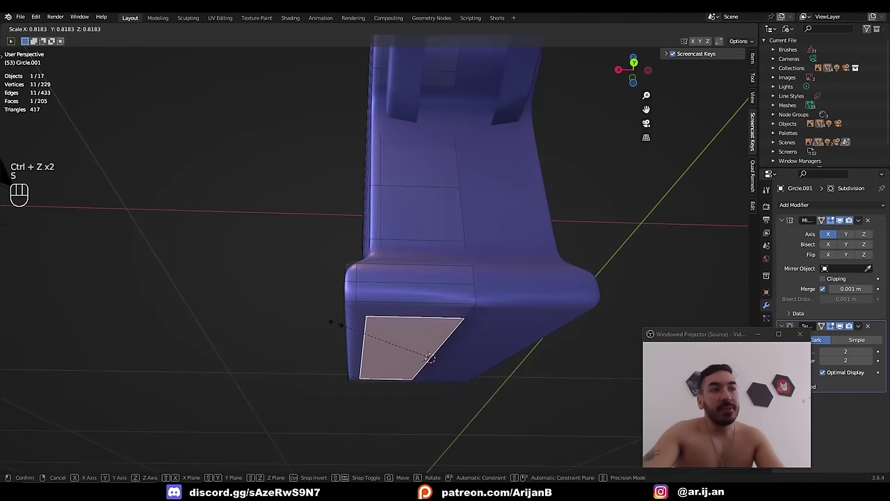
{"action": "left_click", "coordinate": [338, 322]}
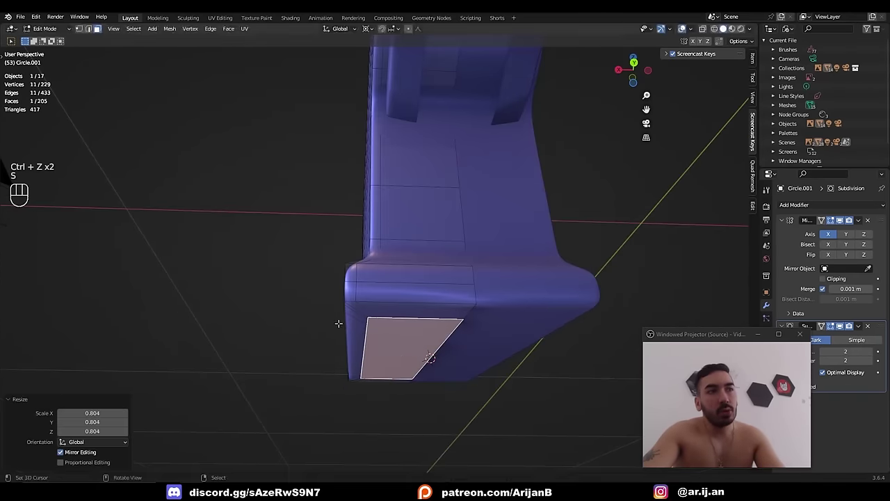
{"action": "key", "text": "s"}
{"action": "key", "text": "x"}
{"action": "left_click", "coordinate": [342, 323]}
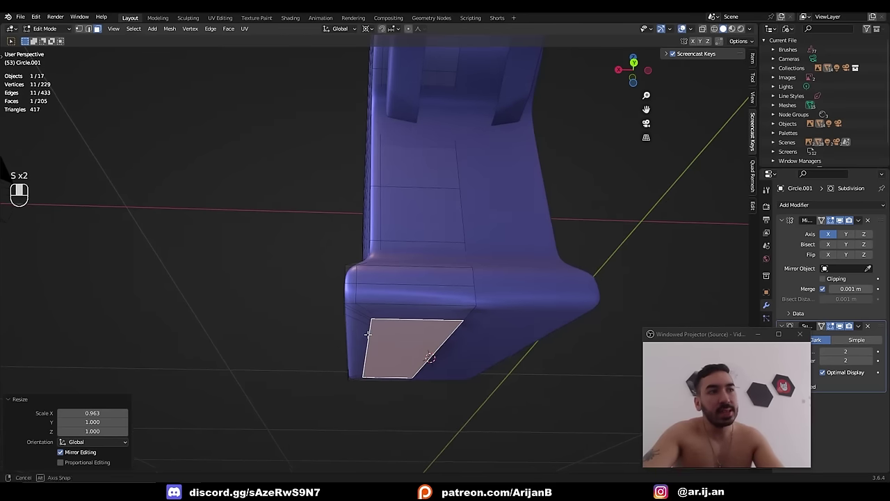
{"action": "key", "text": "g"}
{"action": "key", "text": "z"}
{"action": "right_click", "coordinate": [370, 271]}
{"action": "middle_click_drag", "start_coordinate": [370, 271], "coordinate": [386, 307]}
{"action": "key", "text": "g"}
{"action": "key", "text": "z"}
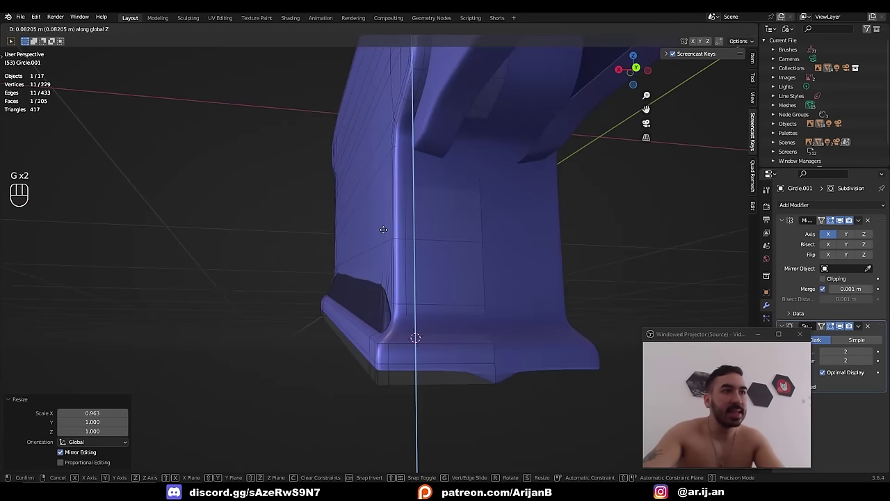
- Extrude the inset bottom face in place and move it up about 0.097 m along Z to hollow out the well
{"action": "key", "text": "e"}
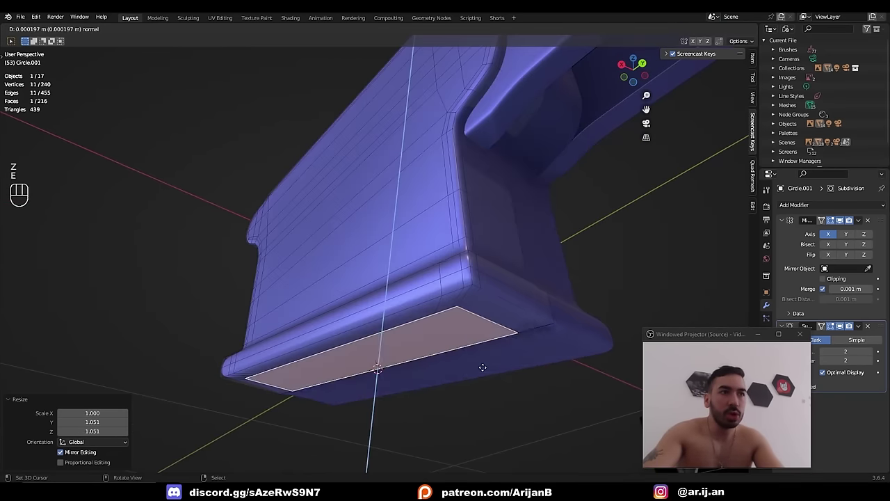
{"action": "right_click", "coordinate": [473, 358]}
{"action": "key", "text": "g"}
{"action": "key", "text": "z"}
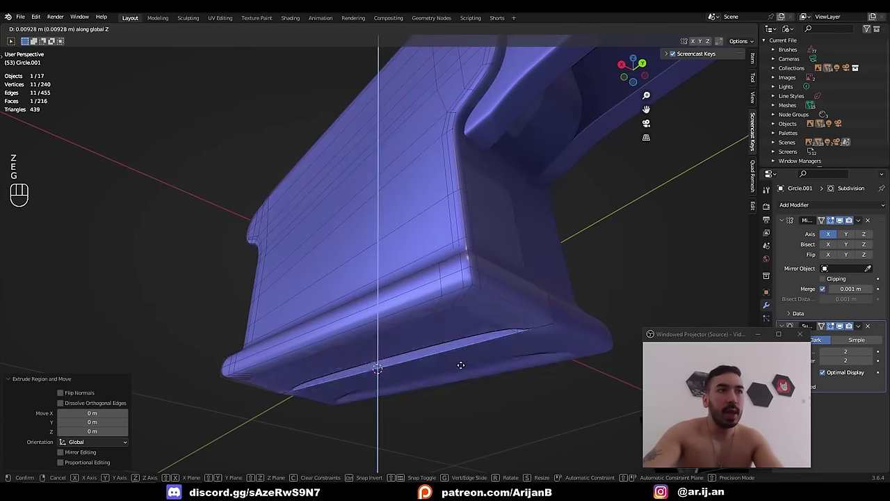
{"action": "key", "text": "g"}
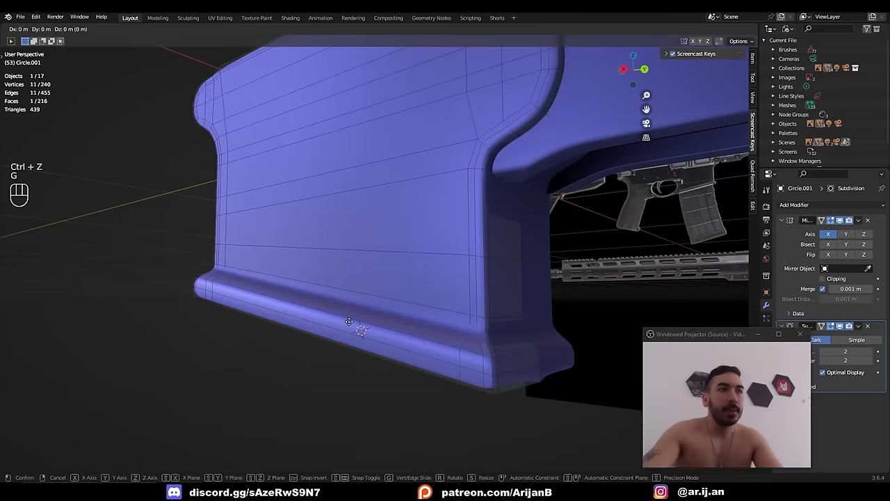
{"action": "key", "text": "z"}
{"action": "left_click", "coordinate": [350, 233]}
{"action": "mouse_move", "coordinate": [350, 233]}
{"action": "middle_mouse_down"}
{"action": "mouse_move", "coordinate": [464, 248]}
{"action": "mouse_move", "coordinate": [440, 281]}
{"action": "mouse_move", "coordinate": [362, 292]}
{"action": "middle_mouse_up"}
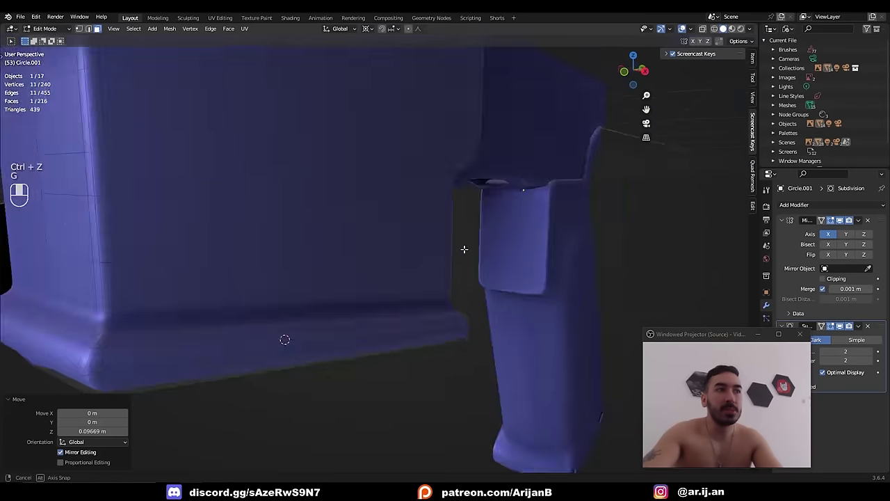
- Scale the raised inner face along Z about its own centre and delete only that face
{"action": "key", "text": "z"}
{"action": "key", "text": "shift+s"}
{"action": "key", "text": "s"}
{"action": "key", "text": "z"}
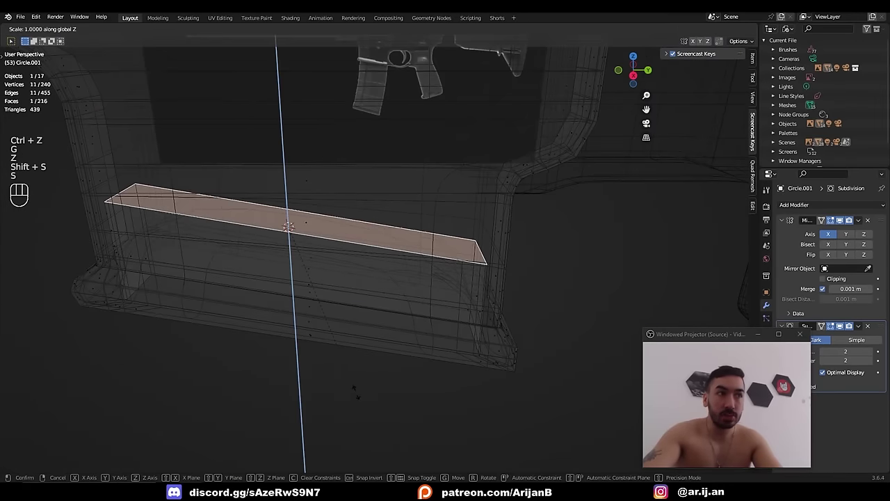
{"action": "key", "text": "x"}
{"action": "mouse_move", "coordinate": [356, 393]}
{"action": "middle_mouse_down"}
{"action": "mouse_move", "coordinate": [454, 273]}
{"action": "mouse_move", "coordinate": [491, 324]}
{"action": "middle_mouse_up"}
{"action": "left_click", "coordinate": [453, 282]}
{"action": "key", "text": "z"}
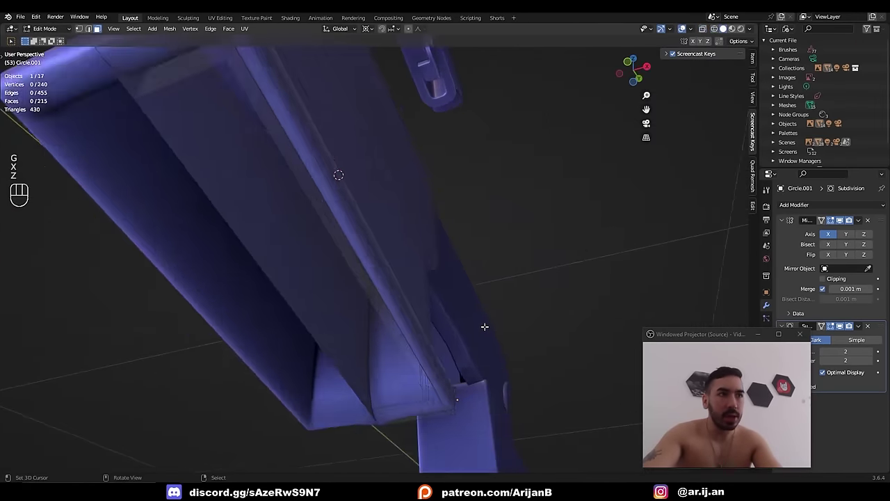
- Delete the interior wall face along the mirror plane inside the magazine well
{"action": "key", "text": "2"}
{"action": "left_click", "coordinate": [410, 278], "text": "alt"}
{"action": "middle_click_drag", "start_coordinate": [411, 279], "coordinate": [320, 225]}
{"action": "key", "text": "3"}
{"action": "right_click", "coordinate": [320, 224]}
{"action": "key", "text": "x"}
{"action": "left_click", "coordinate": [309, 228]}
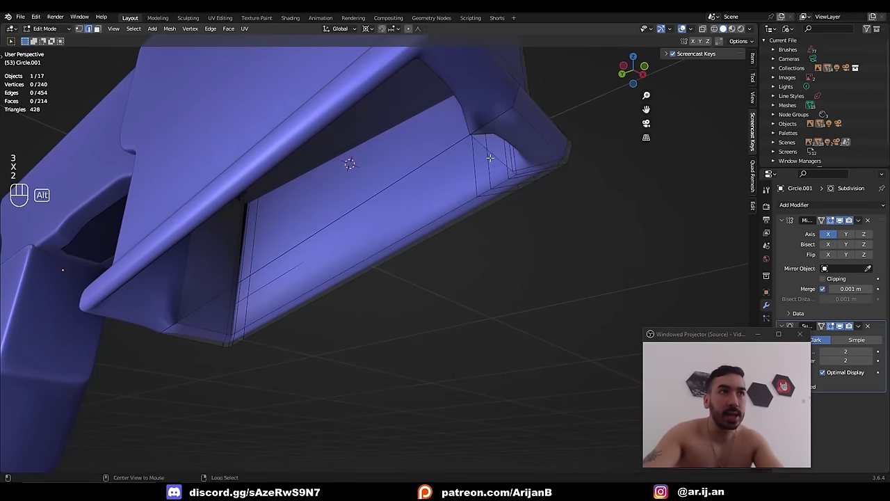
- Bevel the inner rim edge loop around the magazine well's bottom opening
{"action": "left_click", "coordinate": [396, 278], "text": "alt"}
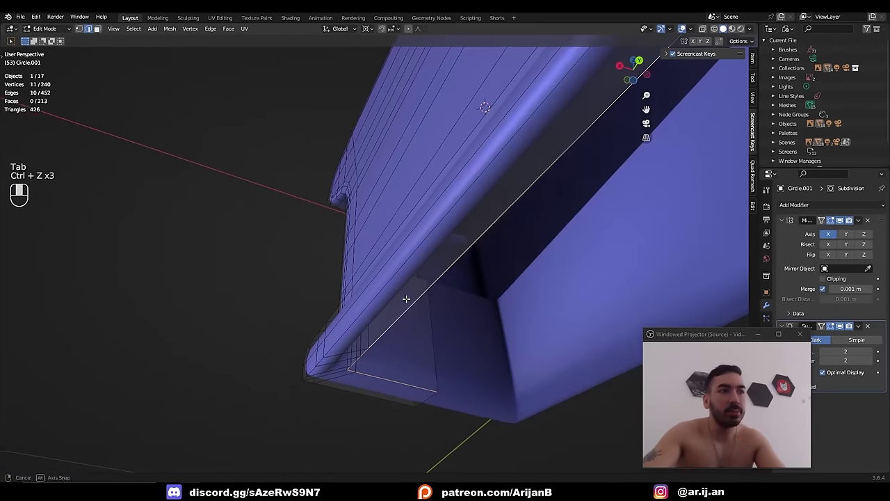
{"action": "middle_click_drag", "start_coordinate": [406, 299], "coordinate": [398, 306]}
{"action": "key", "text": "ctrl+b"}
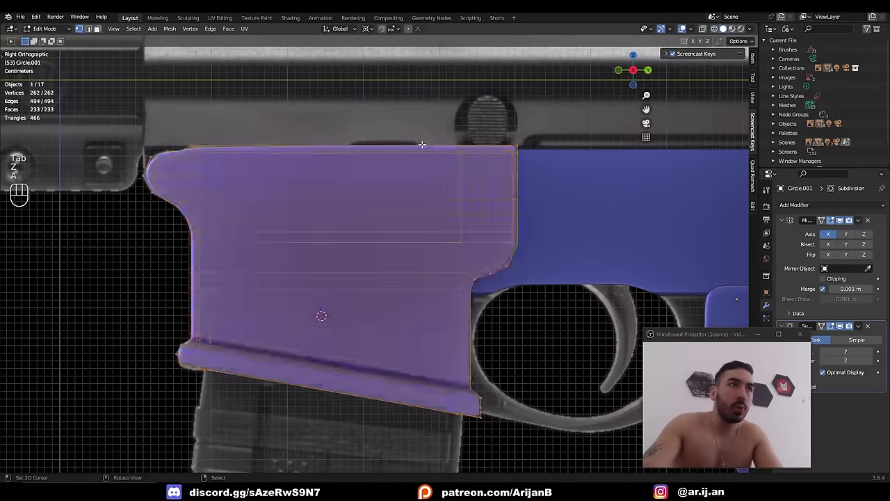
- Knife two vertical cuts down the magazine well's side at the ends of the reference's small top ledge, and bevel them
{"action": "key", "text": "z"}
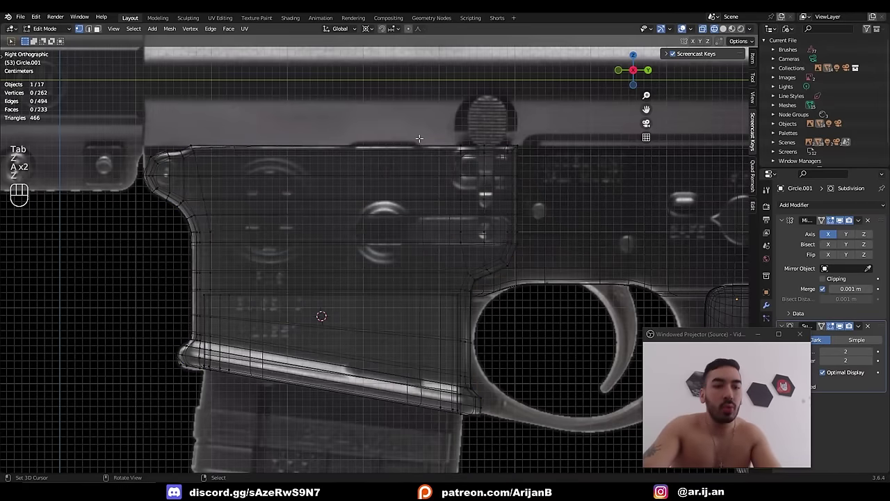
{"action": "key", "text": "k"}
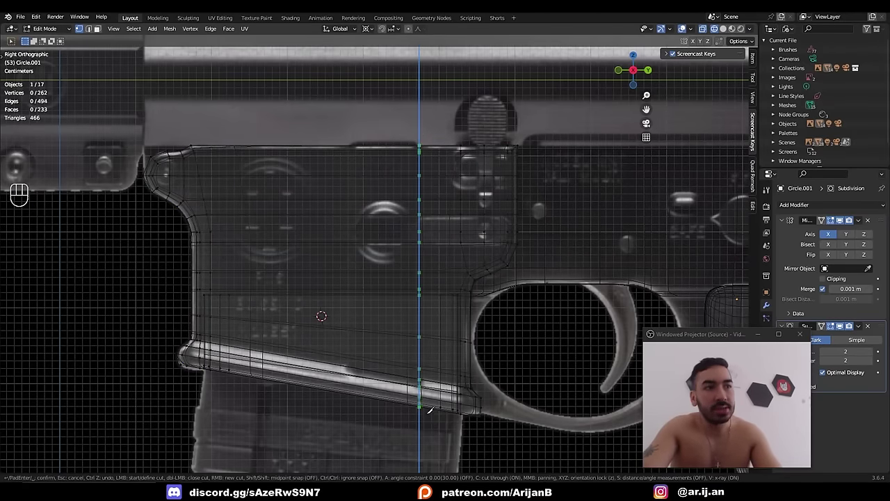
{"action": "key", "text": "Return"}
{"action": "key", "text": "k"}
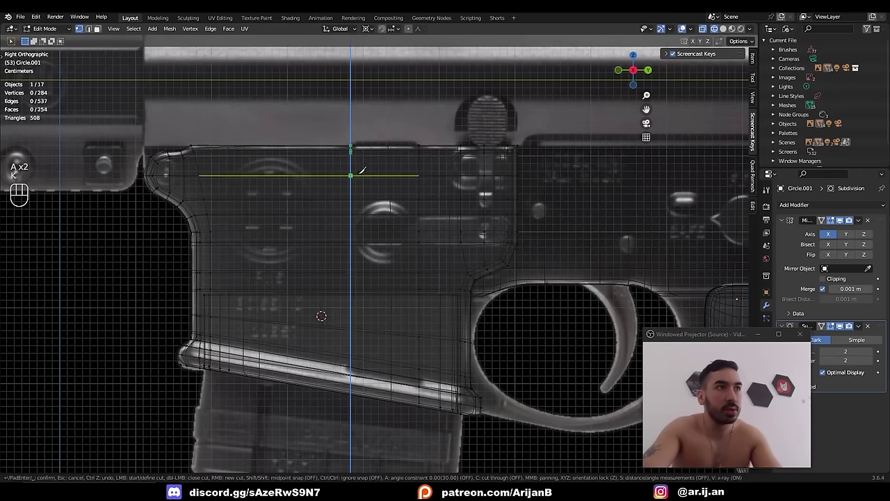
{"action": "key", "text": "Return"}
{"action": "key", "text": "ctrl+b"}
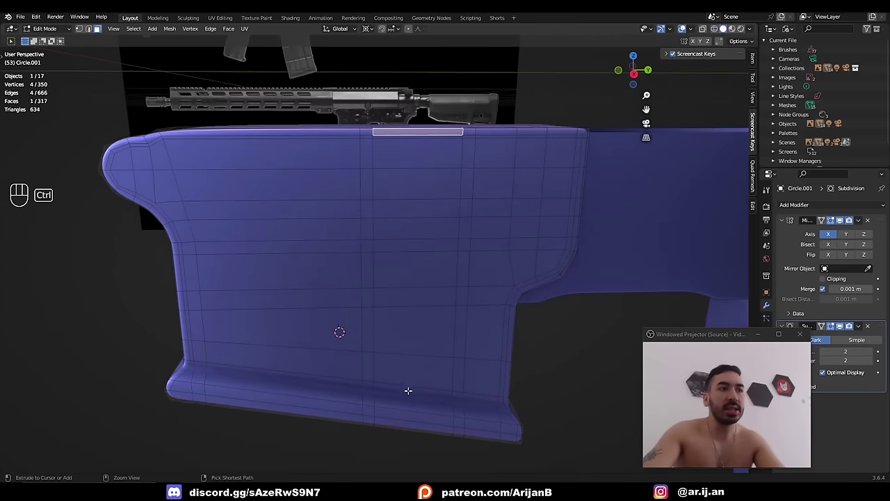
- Select the strip of faces between the two vertical cuts on the magazine well's side and inset it about 0.0036 m with Boundary on
{"action": "right_click", "coordinate": [409, 391], "text": "ctrl"}
{"action": "key", "text": "z"}
{"action": "middle_click_drag", "start_coordinate": [459, 314], "coordinate": [425, 214]}
{"action": "key", "text": "z"}
{"action": "key", "text": "z"}
{"action": "scroll", "coordinate": [394, 231], "scroll_direction": "up", "scroll_amount": 4}
{"action": "key", "text": "z"}
{"action": "right_click", "coordinate": [374, 191], "text": "shift"}
{"action": "middle_click_drag", "start_coordinate": [374, 191], "coordinate": [423, 270]}
{"action": "key", "text": "z"}
{"action": "key", "text": "z"}
{"action": "key", "text": "z"}
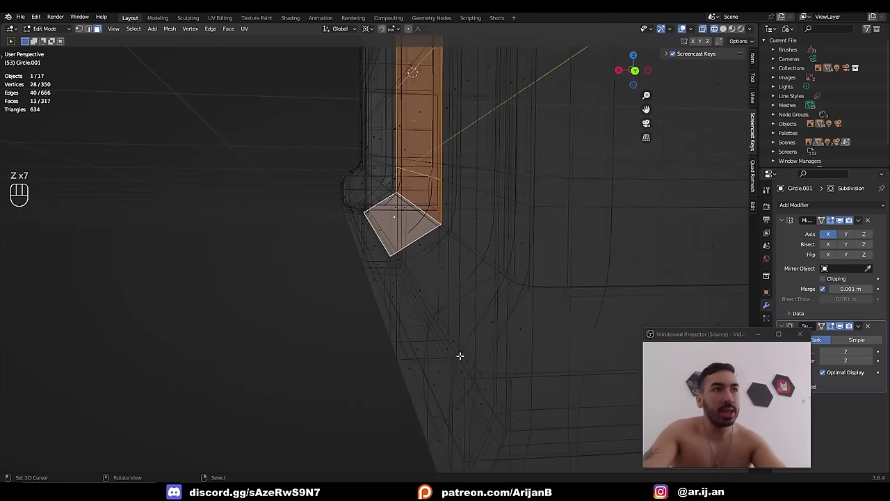
{"action": "key", "text": "i"}
{"action": "left_click", "coordinate": [241, 357]}
{"action": "middle_click_drag", "start_coordinate": [164, 346], "coordinate": [432, 332]}
{"action": "scroll", "coordinate": [432, 333], "scroll_direction": "up", "scroll_amount": 2}
{"action": "middle_click_drag", "start_coordinate": [260, 302], "coordinate": [308, 338]}
{"action": "left_click", "coordinate": [82, 402]}
{"action": "left_click", "coordinate": [83, 403]}
{"action": "middle_click_drag", "start_coordinate": [667, 269], "coordinate": [543, 278]}
{"action": "scroll", "coordinate": [515, 208], "scroll_direction": "down", "scroll_amount": 6}
{"action": "middle_click_drag", "start_coordinate": [515, 209], "coordinate": [534, 362], "text": "alt"}
{"action": "key", "text": "i"}
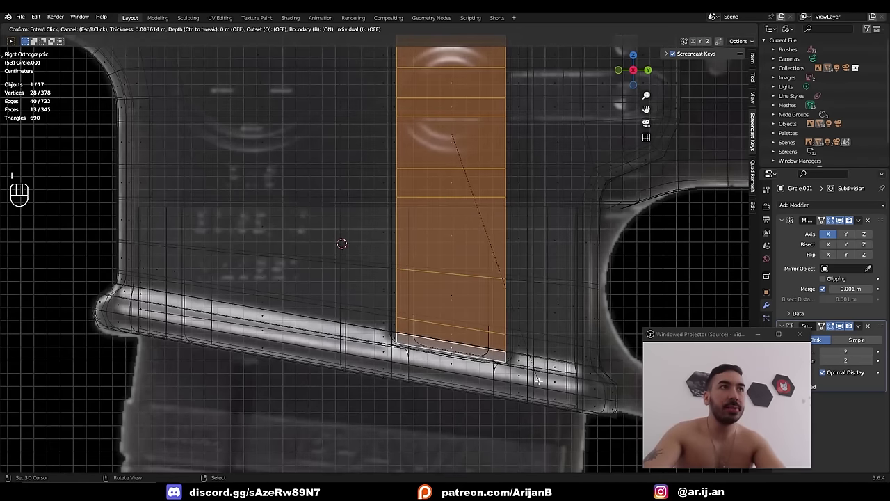
{"action": "left_click", "coordinate": [449, 118]}
{"action": "middle_click_drag", "start_coordinate": [447, 115], "coordinate": [447, 257], "text": "shift"}
{"action": "scroll", "coordinate": [493, 140], "scroll_direction": "down", "scroll_amount": 3}
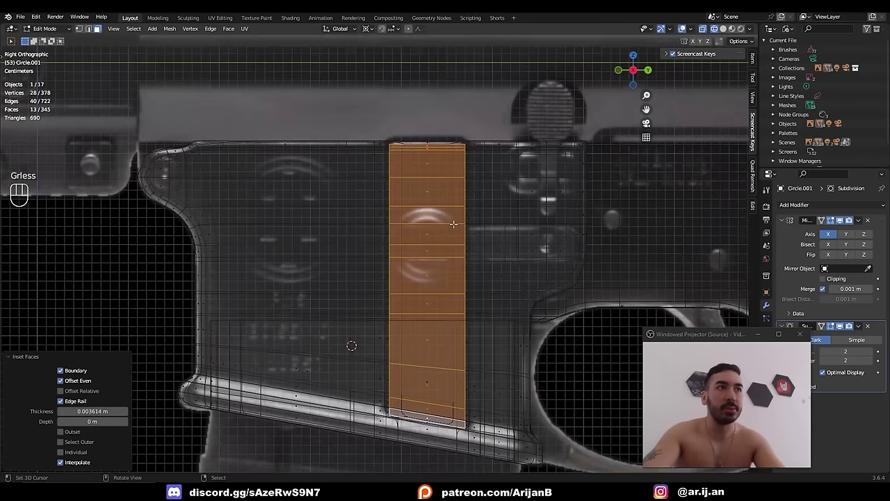
{"action": "scroll", "coordinate": [377, 162], "scroll_direction": "up", "scroll_amount": 2}
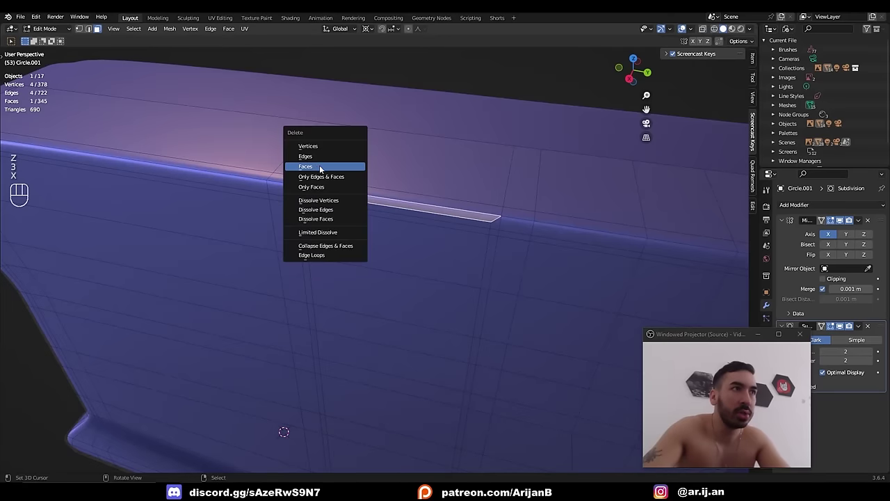
- Delete the thin face at the top edge of the side strip and the adjoining faces on the magazine well's top
{"action": "left_click", "coordinate": [321, 168]}
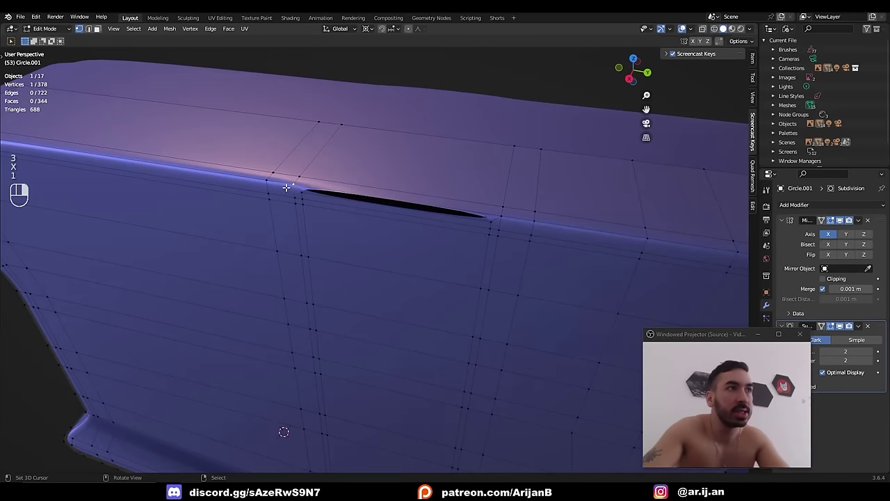
{"action": "left_click", "coordinate": [324, 184]}
{"action": "key", "text": "x"}
{"action": "left_click", "coordinate": [363, 197]}
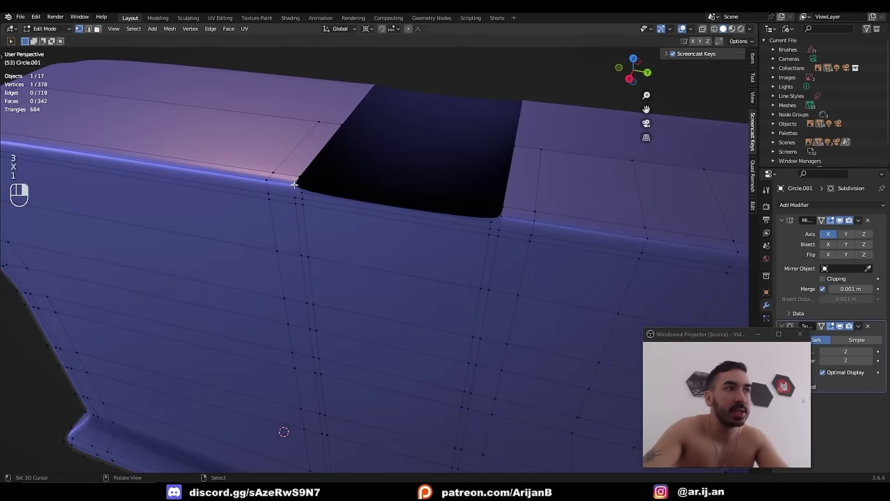
- Align the corner vertex of the new top opening in height by scaling it to 0 along Z
{"action": "key", "text": "s"}
{"action": "key", "text": "z"}
{"action": "key", "text": "0"}
{"action": "key", "text": "Return"}
{"action": "scroll", "coordinate": [459, 281], "scroll_direction": "down", "scroll_amount": 5}
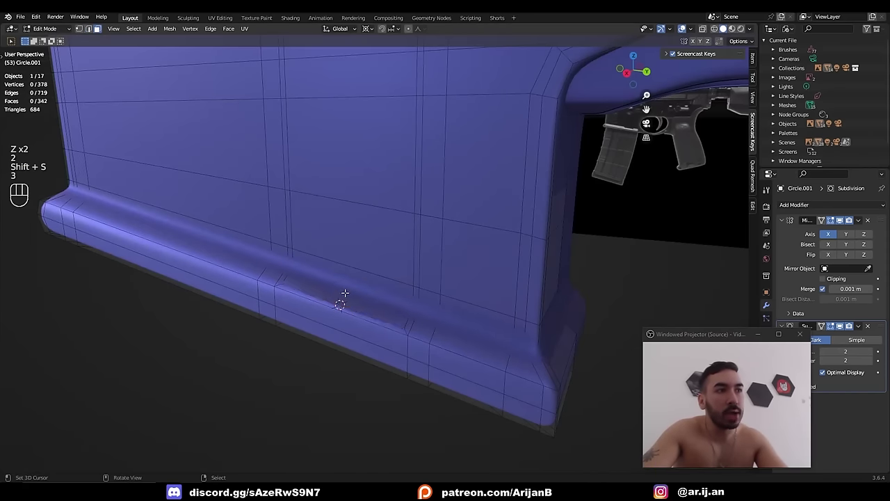
- Select the inset strip of side faces, extrude it outward and flatten it by scaling to 0 along X
{"action": "left_click", "coordinate": [345, 293]}
{"action": "middle_click_drag", "start_coordinate": [345, 293], "coordinate": [311, 145]}
{"action": "left_click", "coordinate": [334, 84], "text": "ctrl"}
{"action": "scroll", "coordinate": [257, 207], "scroll_direction": "up", "scroll_amount": 5}
{"action": "key", "text": "z"}
{"action": "middle_click_drag", "start_coordinate": [362, 348], "coordinate": [331, 275], "text": "shift"}
{"action": "key", "text": "e"}
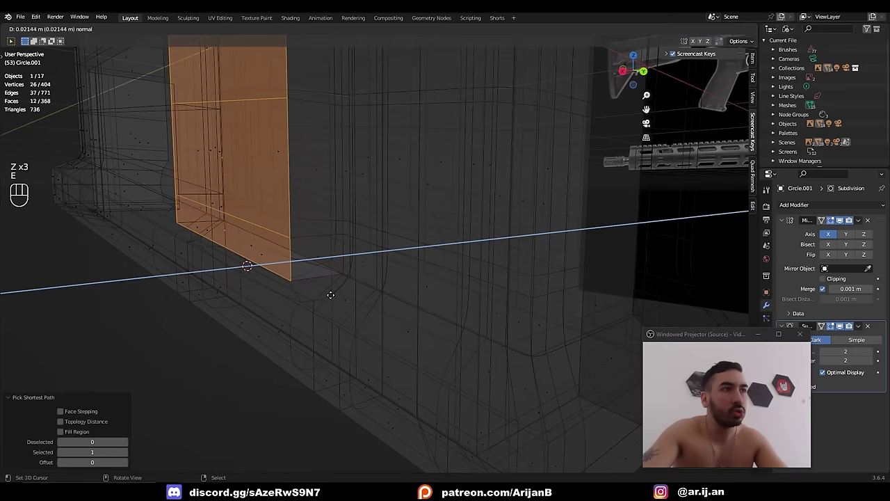
{"action": "right_click", "coordinate": [336, 292]}
{"action": "key", "text": "s"}
{"action": "key", "text": "y"}
{"action": "key", "text": "x"}
{"action": "left_click", "coordinate": [314, 288]}
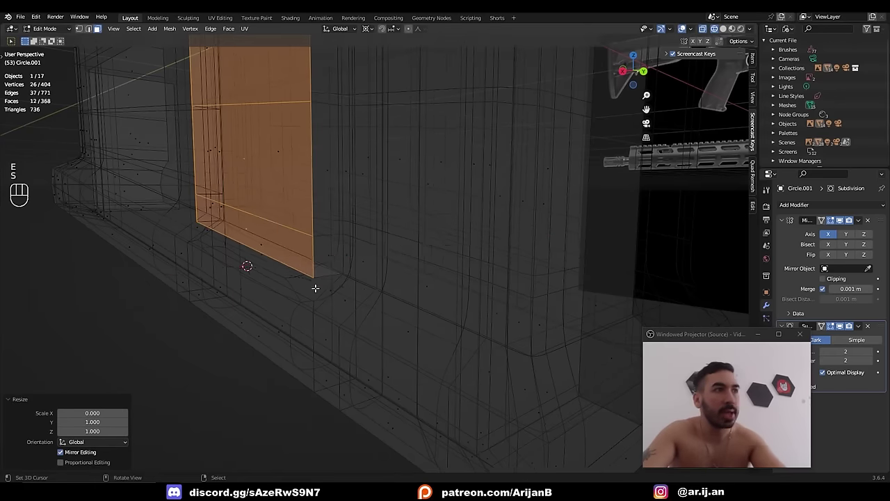
- Delete the leftover faces at the lower end of the raised strip, just above the flared lip
{"action": "key", "text": "z"}
{"action": "middle_click_drag", "start_coordinate": [313, 288], "coordinate": [407, 303]}
{"action": "key", "text": "2"}
{"action": "right_click", "coordinate": [293, 293]}
{"action": "key", "text": "3"}
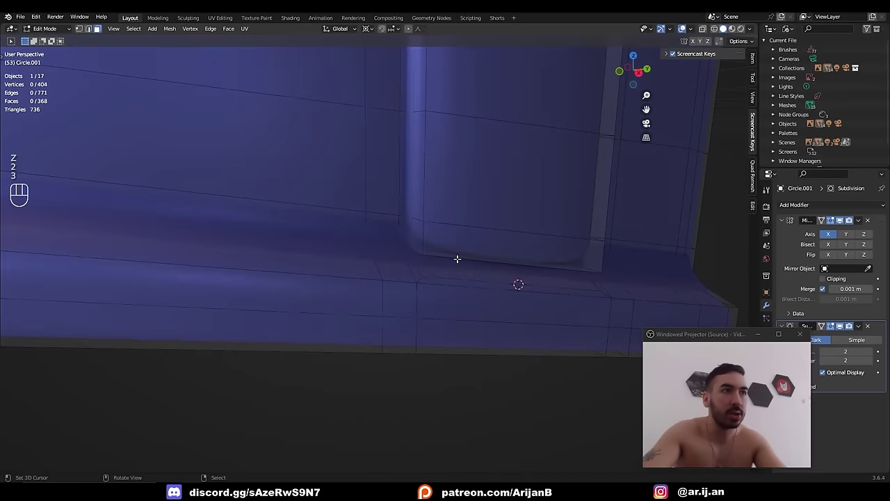
{"action": "right_click", "coordinate": [460, 260]}
{"action": "key", "text": "z"}
{"action": "key", "text": "x"}
{"action": "left_click", "coordinate": [495, 270]}
{"action": "left_click", "coordinate": [495, 268]}
{"action": "key", "text": "x"}
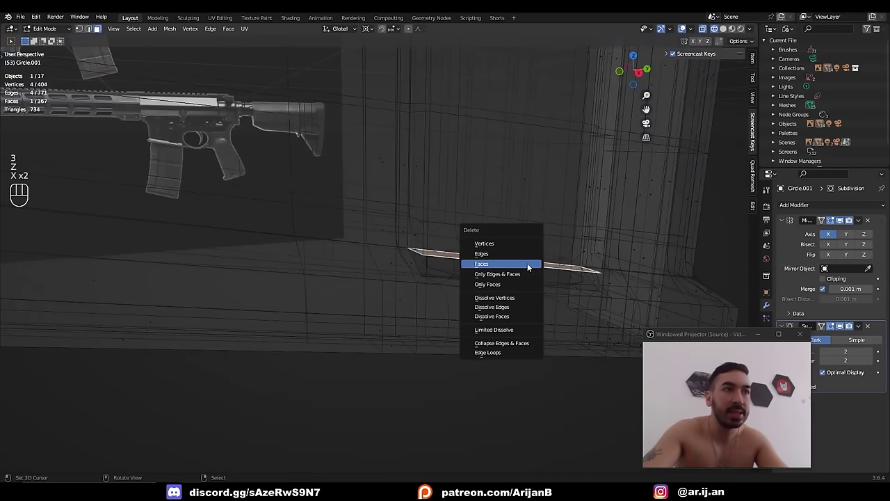
{"action": "left_click", "coordinate": [527, 260]}
- Snap the raised strip's lower corner vertices onto the lip's corner vertices and merge all vertices by distance at 0.0001 m
{"action": "key", "text": "z"}
{"action": "middle_click_drag", "start_coordinate": [431, 215], "coordinate": [445, 261]}
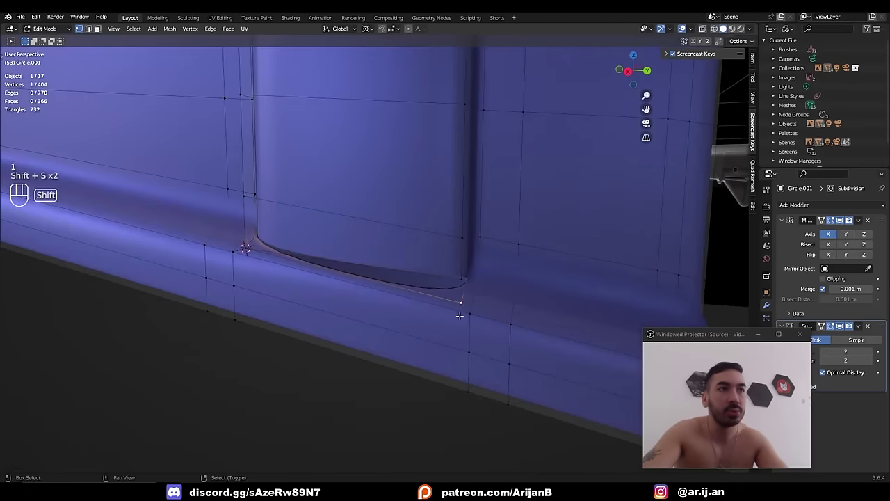
{"action": "key", "text": "shift+s"}
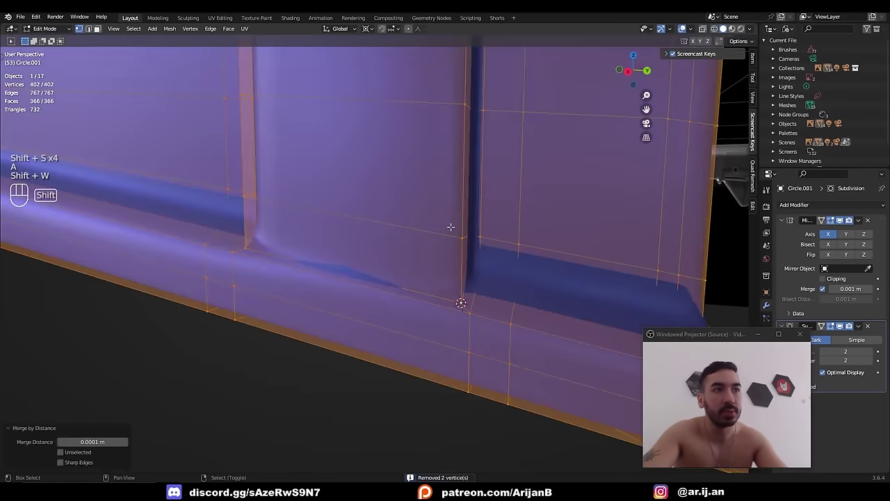
{"action": "key", "text": "a"}
{"action": "key", "text": "a"}
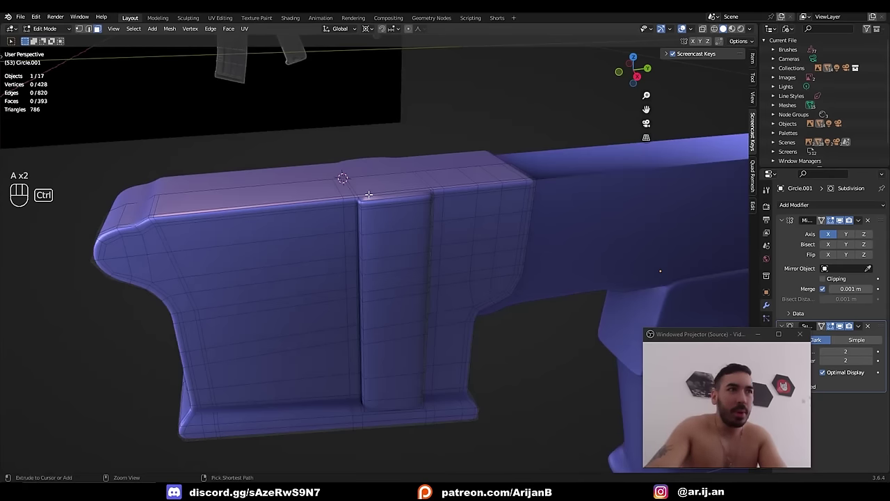
- Bevel the edges around the raised strip on the magazine well's side
{"action": "left_click", "coordinate": [382, 191]}
{"action": "right_click", "coordinate": [419, 258]}
{"action": "key", "text": "ctrl+b"}
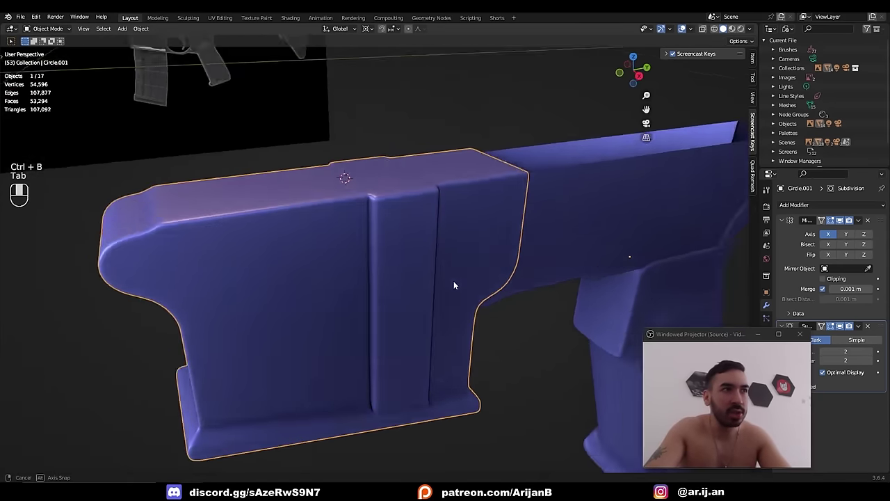
- Slide the vertical edge loop along the raised strip's rear side by a factor of about 0.3
{"action": "key", "text": "g"}
{"action": "key", "text": "g"}
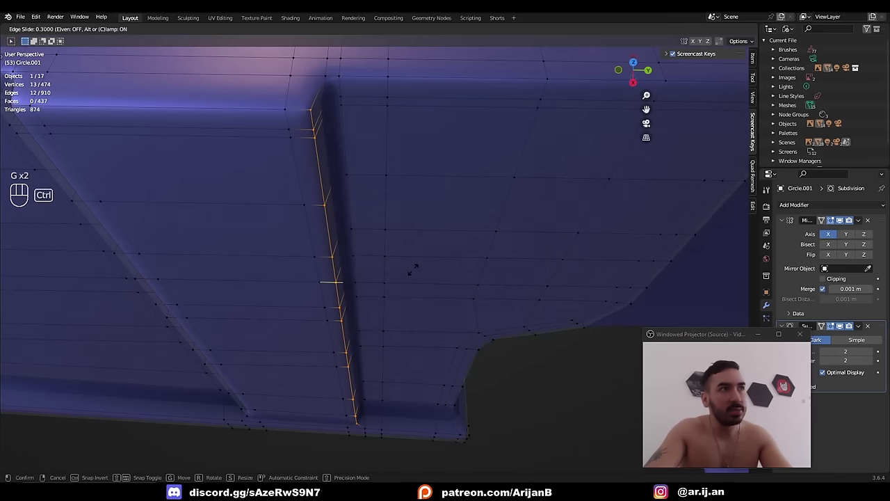
{"action": "left_click", "coordinate": [412, 270]}
{"action": "middle_click_drag", "start_coordinate": [274, 215], "coordinate": [338, 230]}
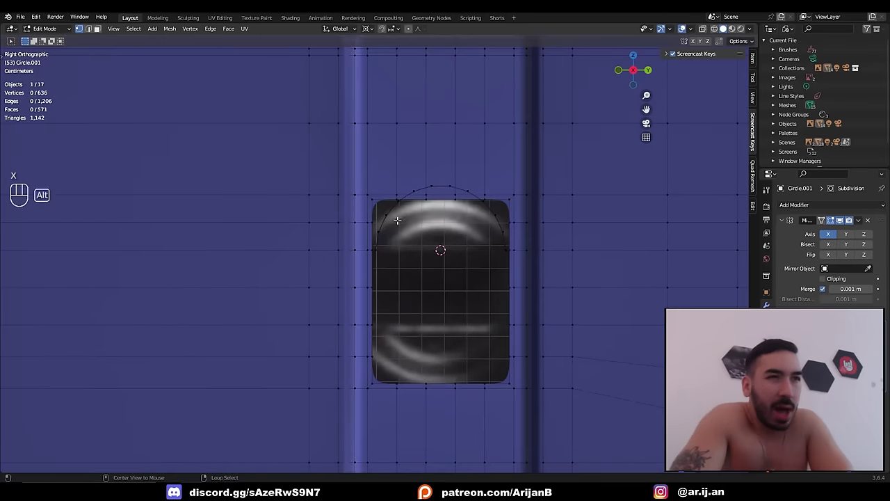
- Move the half-circle arc along Z and scale it to match the rounded detail in the reference
{"action": "right_click", "coordinate": [397, 220], "text": "alt"}
{"action": "key", "text": "g"}
{"action": "key", "text": "z"}
{"action": "left_click", "coordinate": [464, 277]}
{"action": "key", "text": "s"}
{"action": "left_click", "coordinate": [470, 281]}
{"action": "key", "text": "shift+s"}
{"action": "left_click", "coordinate": [480, 313]}
{"action": "key", "text": "s"}
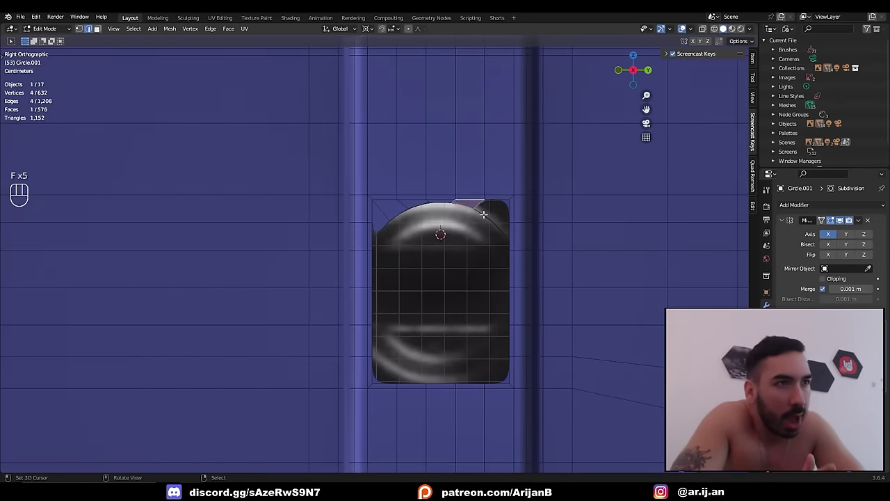
- Move the inset half-circle faces to shape the round boss, and extrude the boundary loop of the horizontal slot
{"action": "scroll", "coordinate": [378, 243], "scroll_direction": "up", "scroll_amount": 2}
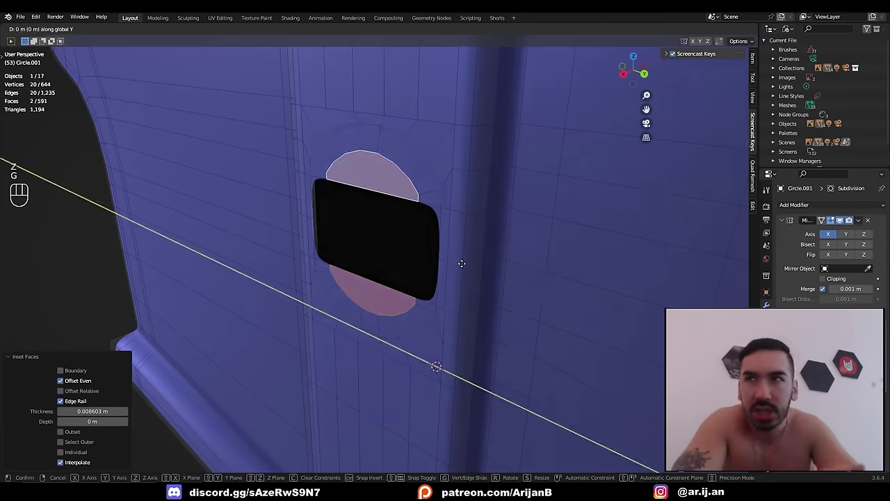
{"action": "key", "text": "g"}
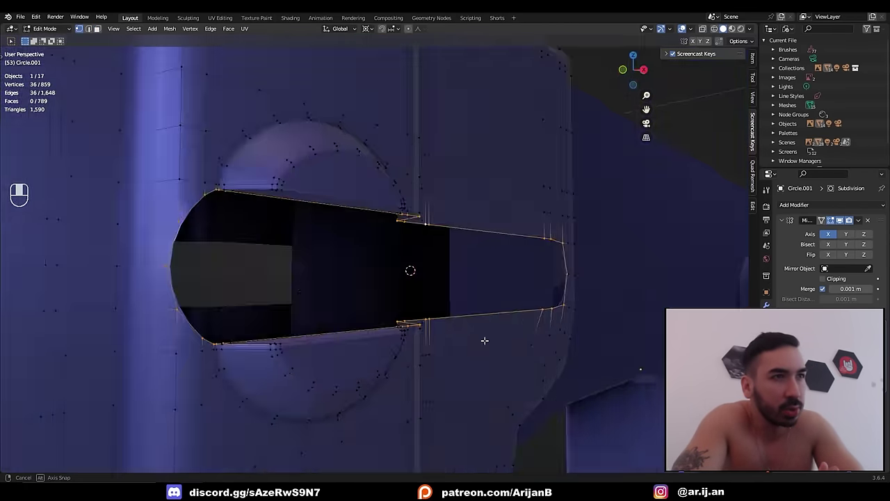
{"action": "key", "text": "e"}
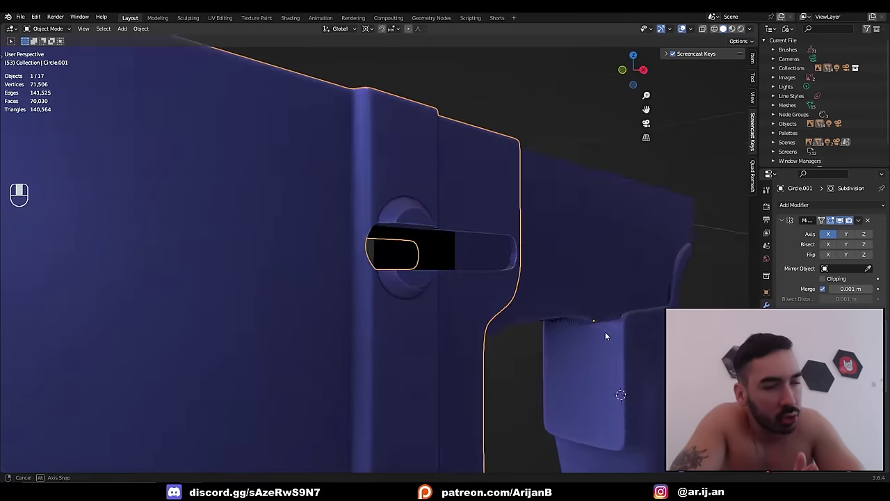
{"action": "middle_click_drag", "start_coordinate": [606, 331], "coordinate": [580, 361]}
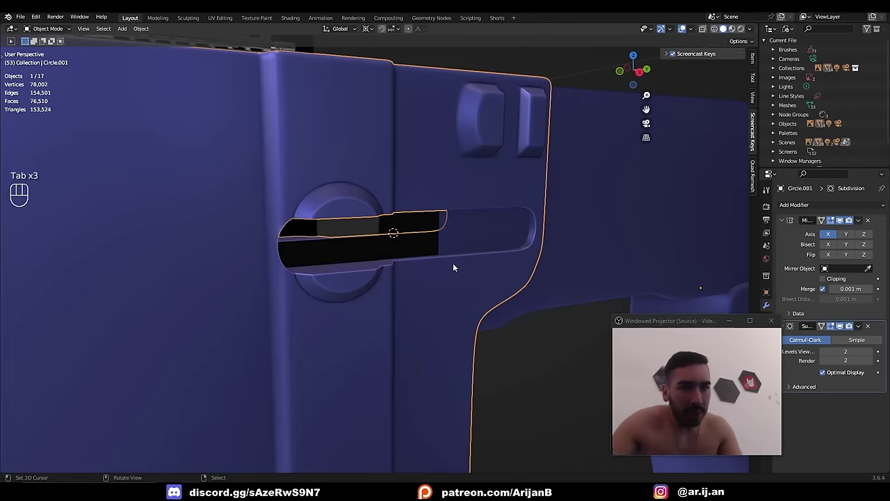
{"action": "middle_click_drag", "start_coordinate": [453, 267], "coordinate": [327, 221]}
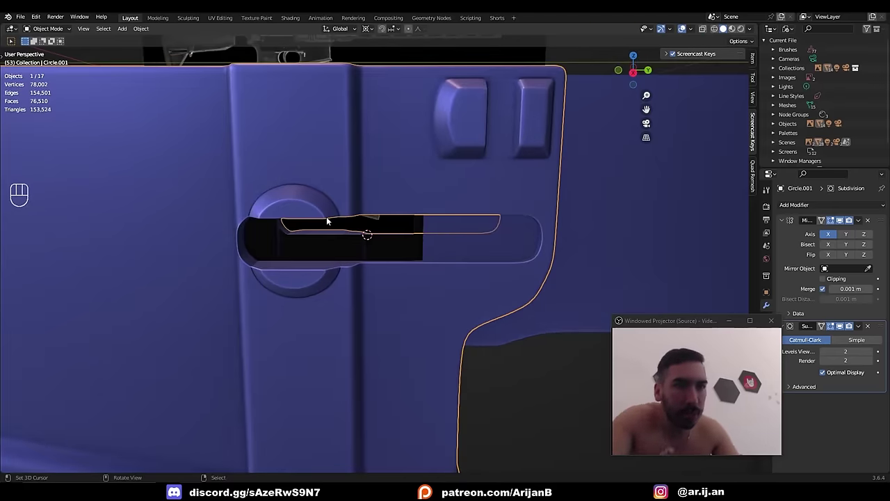
{"action": "key", "text": "Tab"}
{"action": "middle_click_drag", "start_coordinate": [327, 221], "coordinate": [332, 214]}
{"action": "key", "text": "Tab"}
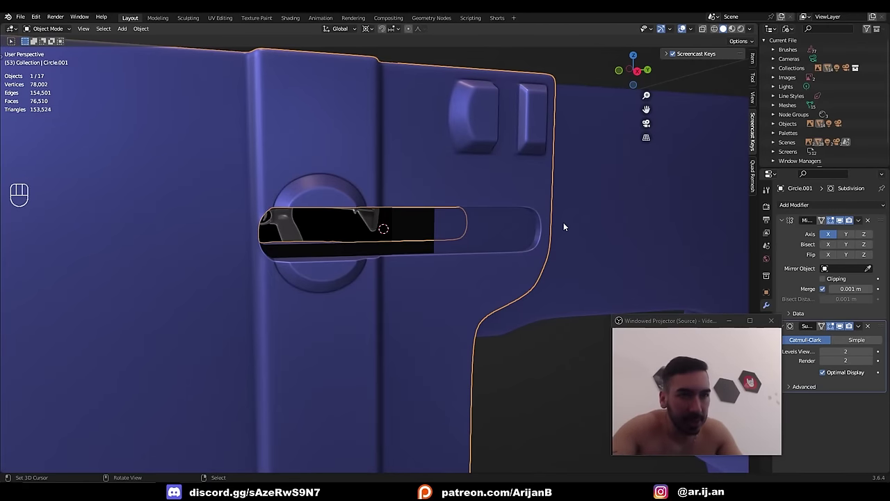
- Duplicate the slot's inner edge loop in place, separate it into its own object and open that object for editing
{"action": "key", "text": "ctrl+z"}
{"action": "key", "text": "shift+d"}
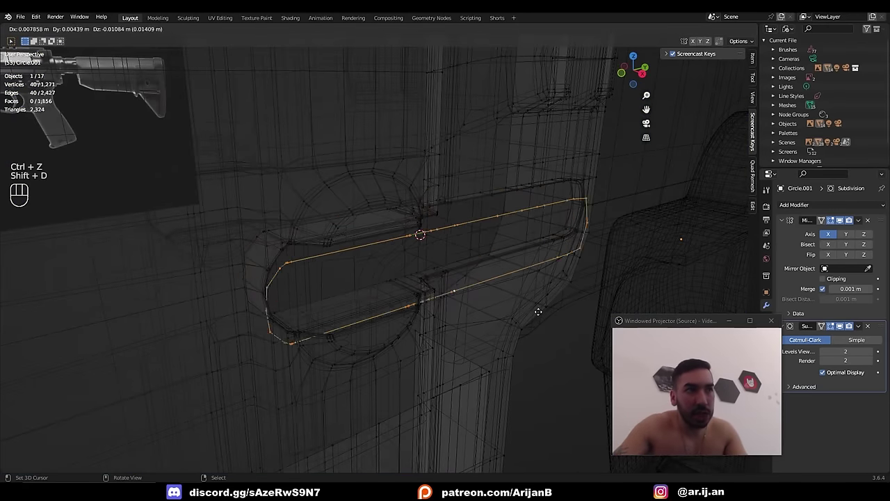
{"action": "right_click", "coordinate": [506, 305]}
{"action": "key", "text": "z"}
{"action": "key", "text": "p"}
{"action": "left_click", "coordinate": [502, 263]}
{"action": "key", "text": "Tab"}
{"action": "right_click", "coordinate": [459, 263]}
{"action": "left_click", "coordinate": [460, 261]}
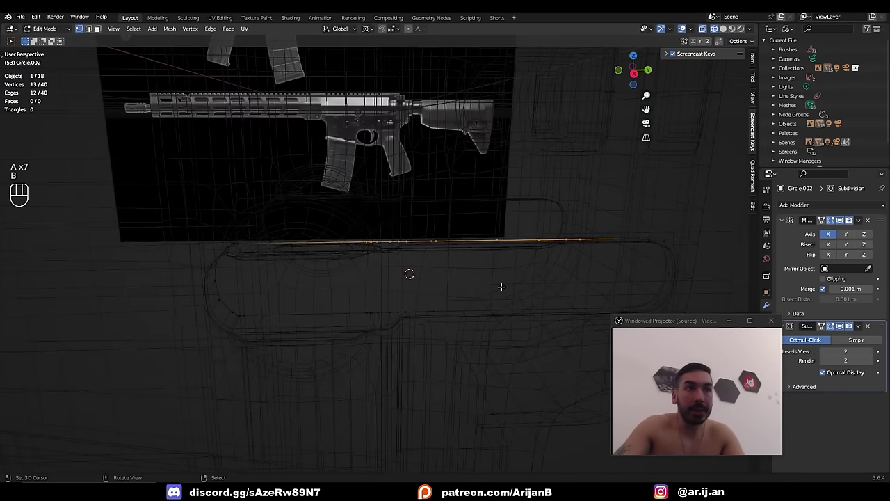
- Remove the intermediate vertices along the straight upper and lower sides of the separated slot loop
{"action": "key", "text": "b"}
{"action": "mouse_move", "coordinate": [351, 283]}
{"action": "left_mouse_down"}
{"action": "mouse_move", "coordinate": [507, 358]}
{"action": "mouse_move", "coordinate": [578, 359]}
{"action": "left_mouse_up"}
{"action": "mouse_move", "coordinate": [577, 358]}
{"action": "middle_mouse_down"}
{"action": "mouse_move", "coordinate": [533, 336]}
{"action": "mouse_move", "coordinate": [524, 306]}
{"action": "mouse_move", "coordinate": [532, 316]}
{"action": "mouse_move", "coordinate": [347, 167]}
{"action": "middle_mouse_up"}
{"action": "key", "text": "g"}
{"action": "right_click", "coordinate": [525, 312]}
{"action": "key", "text": "z"}
{"action": "key", "text": "z"}
{"action": "key", "text": "x"}
{"action": "left_click", "coordinate": [540, 299]}
- Fill the simplified slot loop with a grid of faces
{"action": "key", "text": "a"}
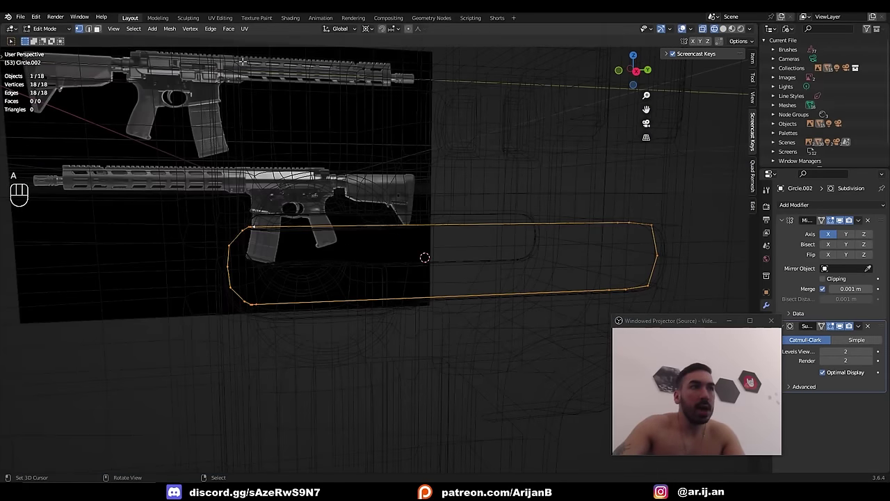
{"action": "left_click", "coordinate": [210, 28]}
{"action": "left_click", "coordinate": [231, 29]}
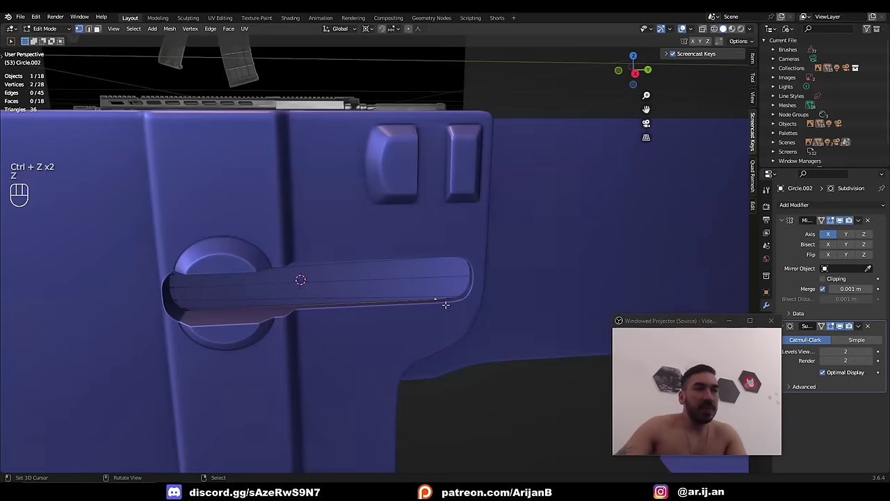
- Connect opposing upper and lower vertices to cut vertical edges across the slot panel near its rounded rear end
{"action": "middle_click_drag", "start_coordinate": [446, 304], "coordinate": [456, 314]}
{"action": "key", "text": "z"}
{"action": "scroll", "coordinate": [437, 304], "scroll_direction": "up", "scroll_amount": 3}
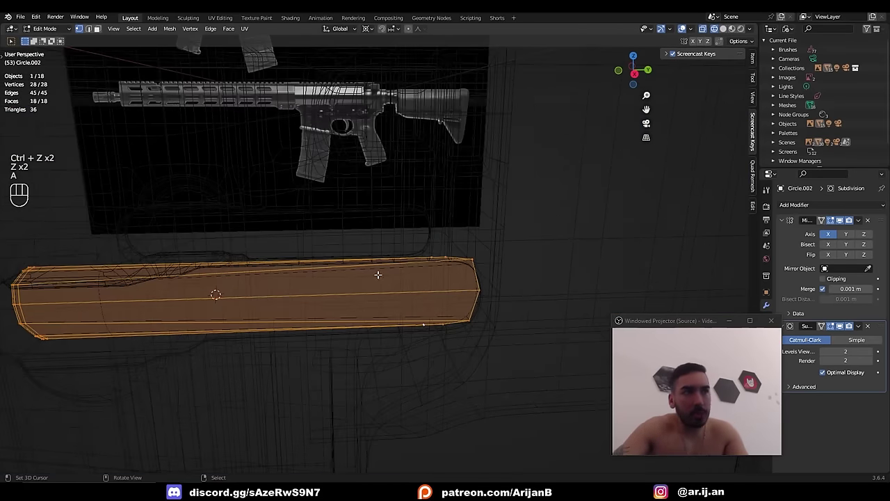
{"action": "left_click", "coordinate": [425, 256]}
{"action": "left_click", "coordinate": [423, 329], "text": "shift"}
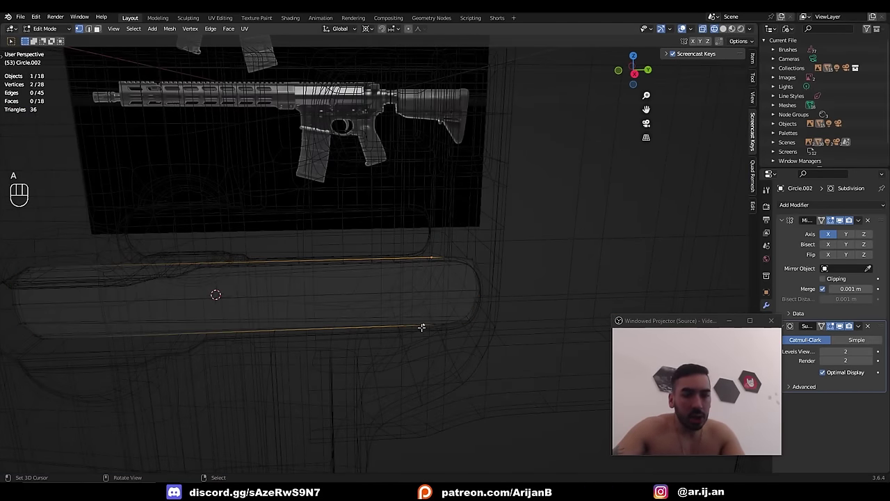
{"action": "key", "text": "j"}
{"action": "scroll", "coordinate": [445, 261], "scroll_direction": "up", "scroll_amount": 1}
{"action": "key", "text": "a"}
{"action": "middle_click_drag", "start_coordinate": [466, 258], "coordinate": [438, 241], "text": "shift"}
{"action": "scroll", "coordinate": [438, 241], "scroll_direction": "up", "scroll_amount": 2}
{"action": "right_click", "coordinate": [455, 231]}
{"action": "right_click", "coordinate": [451, 358], "text": "shift"}
{"action": "key", "text": "j"}
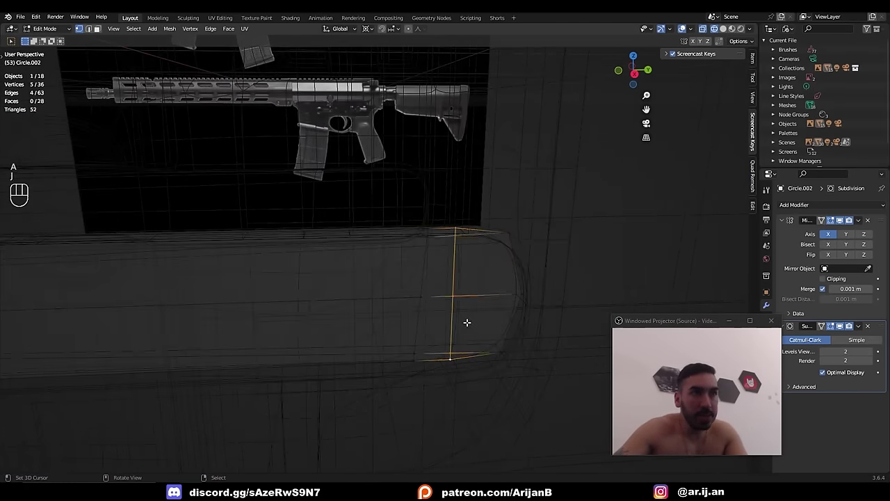
- Extrude the circular group of faces at the slot panel's rear end in place and scale it
{"action": "key", "text": "3"}
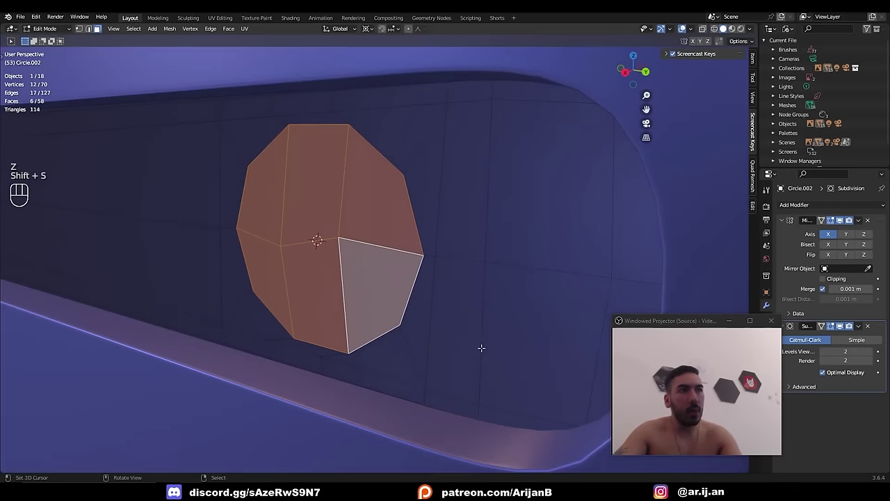
{"action": "key", "text": "e"}
{"action": "right_click", "coordinate": [479, 349]}
{"action": "key", "text": "s"}
{"action": "left_click", "coordinate": [476, 343]}
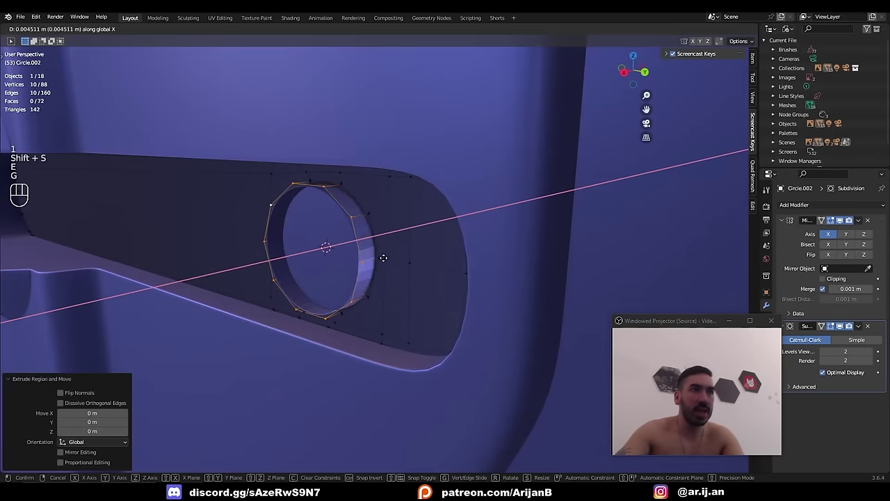
- Scale down the extruded edge loop around the circular hole in the slot panel
{"action": "key", "text": "s"}
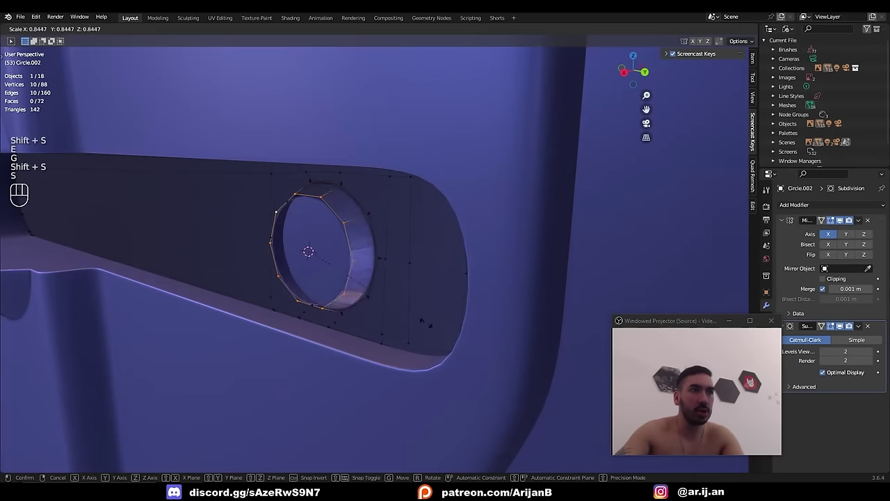
{"action": "left_click", "coordinate": [332, 263]}
{"action": "scroll", "coordinate": [391, 285], "scroll_direction": "up", "scroll_amount": 3}
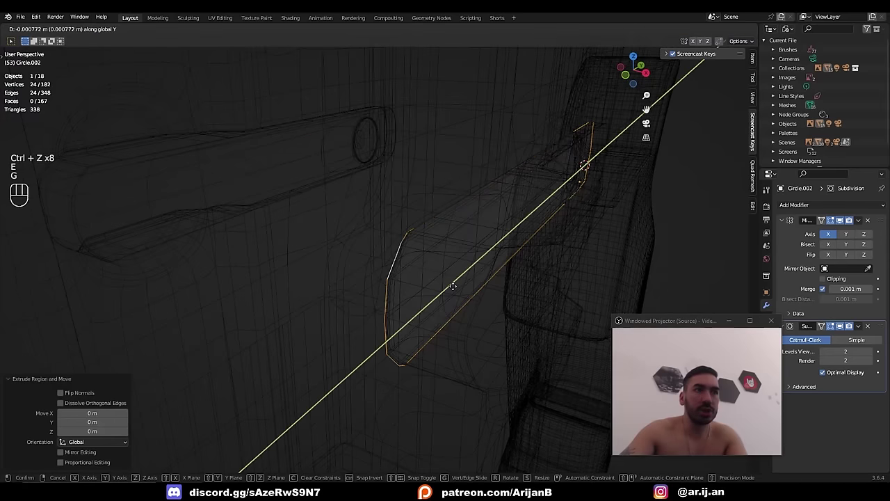
- Extrude the slot panel's outline about -0.0127 m along X and add a supporting edge loop close to its front rim
{"action": "key", "text": "x"}
{"action": "left_click", "coordinate": [432, 275]}
{"action": "key", "text": "ctrl+r"}
{"action": "left_click", "coordinate": [403, 237]}
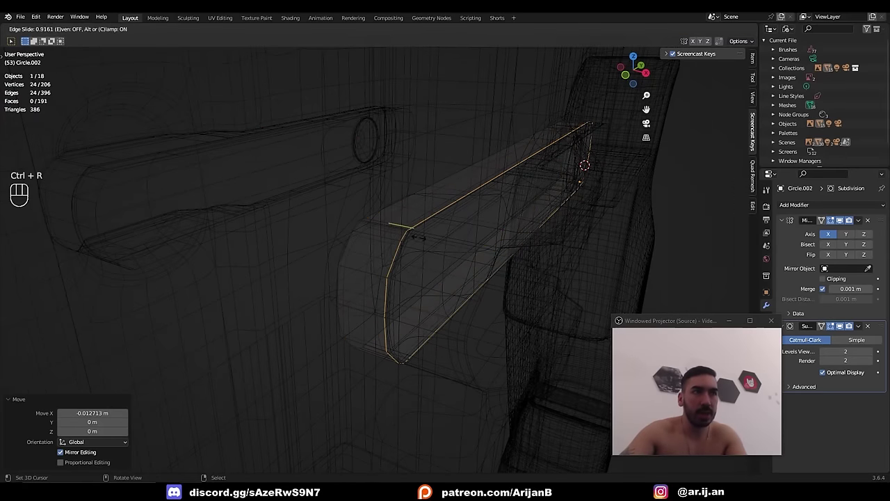
{"action": "left_click", "coordinate": [419, 237]}
{"action": "key", "text": "Tab"}
- Move the whole slot panel along Y so it lines up with the slot in the side reference image
{"action": "scroll", "coordinate": [419, 248], "scroll_direction": "down", "scroll_amount": 4}
{"action": "key", "text": "Tab"}
{"action": "key", "text": "a"}
{"action": "key", "text": "z"}
{"action": "scroll", "coordinate": [446, 254], "scroll_direction": "up", "scroll_amount": 4}
{"action": "key", "text": "g"}
{"action": "key", "text": "y"}
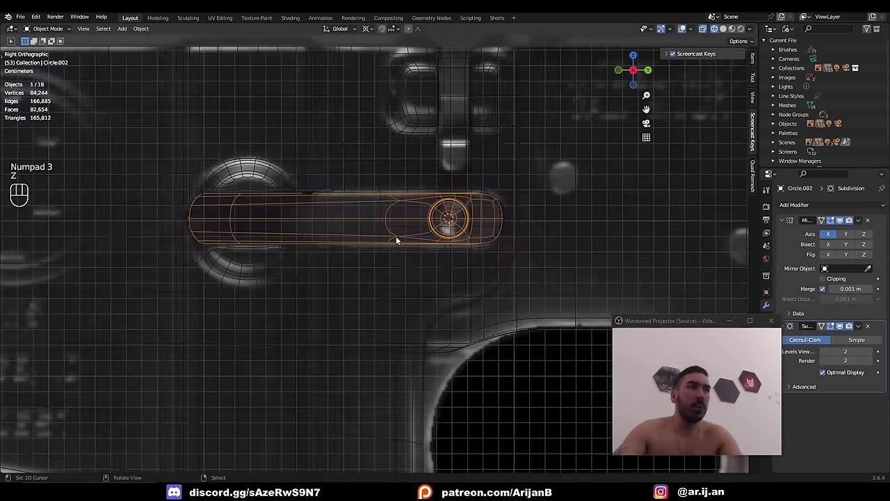
{"action": "middle_click_drag", "start_coordinate": [477, 240], "coordinate": [425, 263]}
{"action": "key", "text": "z"}
{"action": "key", "text": "g"}
{"action": "key", "text": "y"}
{"action": "left_click", "coordinate": [425, 263]}
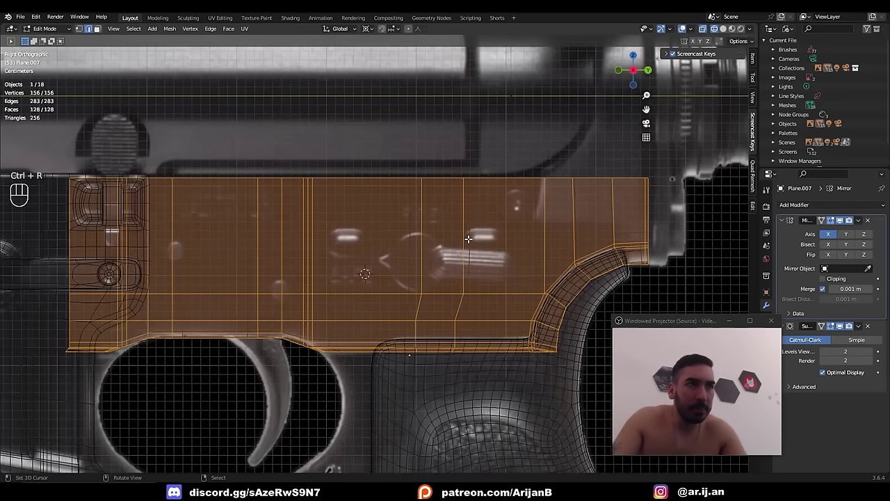
- Add two vertical edge loops to the lower receiver, one through each small rectangular bump in the reference
{"action": "key", "text": "ctrl+r"}
{"action": "left_click", "coordinate": [350, 193]}
{"action": "left_click", "coordinate": [331, 193]}
{"action": "key", "text": "ctrl+r"}
{"action": "left_click", "coordinate": [482, 185]}
{"action": "left_click", "coordinate": [465, 189]}
- Bevel both vertical edge loops at the bumps with two segments and a width of about 0.024 m
{"action": "key", "text": "2"}
{"action": "left_click", "coordinate": [346, 236], "text": "alt+shift"}
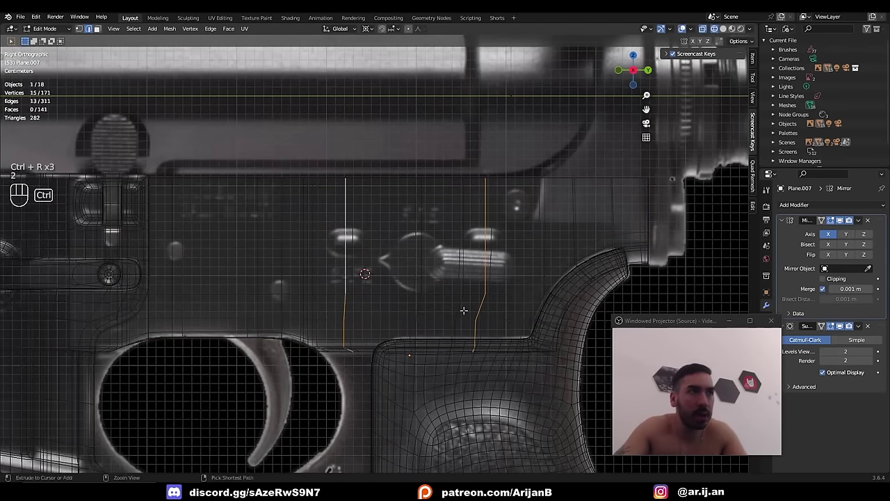
{"action": "key", "text": "ctrl+b"}
{"action": "left_click", "coordinate": [489, 320]}
- Add a lengthwise edge loop through the two bumps and bevel it with two segments, about 0.018 m wide
{"action": "key", "text": "ctrl+r"}
{"action": "left_click", "coordinate": [369, 244]}
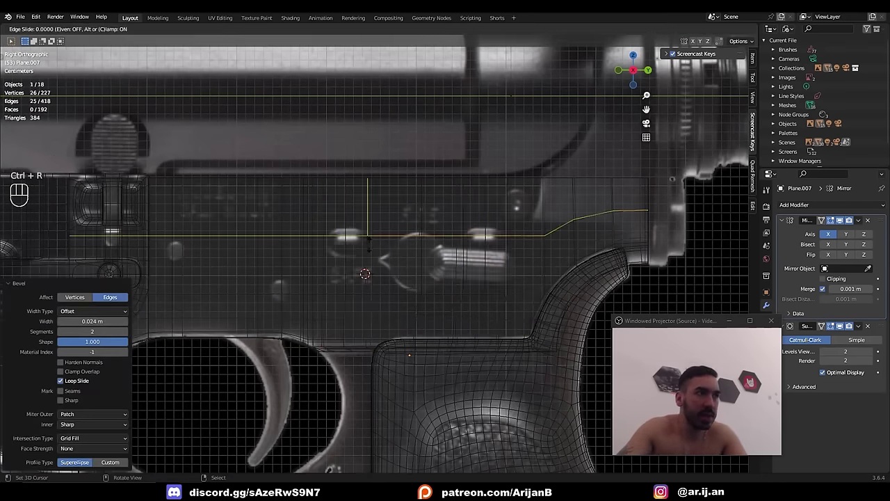
{"action": "left_click", "coordinate": [358, 243]}
{"action": "key", "text": "z"}
{"action": "key", "text": "ctrl+b"}
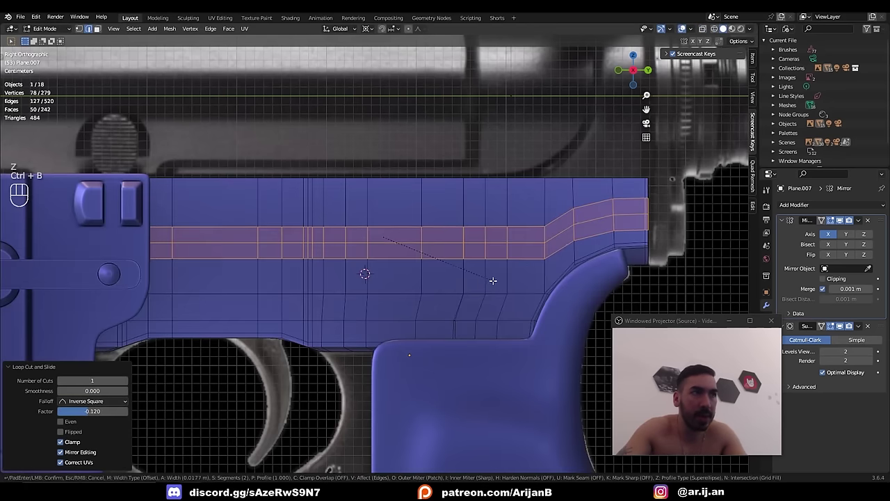
{"action": "left_click", "coordinate": [487, 278]}
- Select the four-face block at each of the two bump positions and inset both blocks slightly
{"action": "key", "text": "z"}
{"action": "left_click", "coordinate": [336, 237]}
{"action": "left_click", "coordinate": [349, 252], "text": "ctrl+shift"}
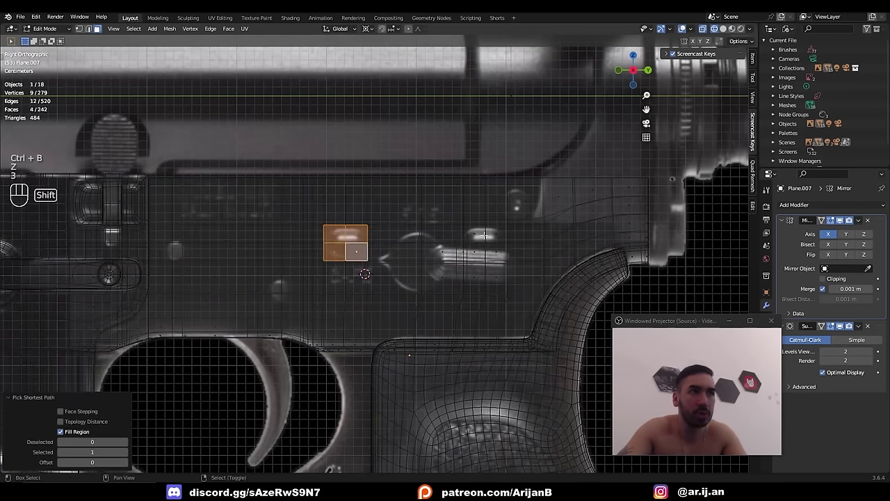
{"action": "left_click", "coordinate": [478, 234], "text": "ctrl+shift"}
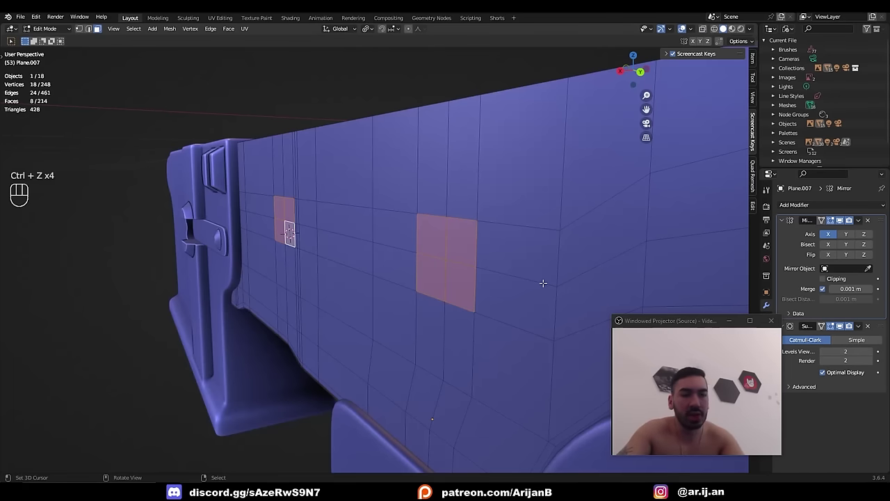
{"action": "key", "text": "i"}
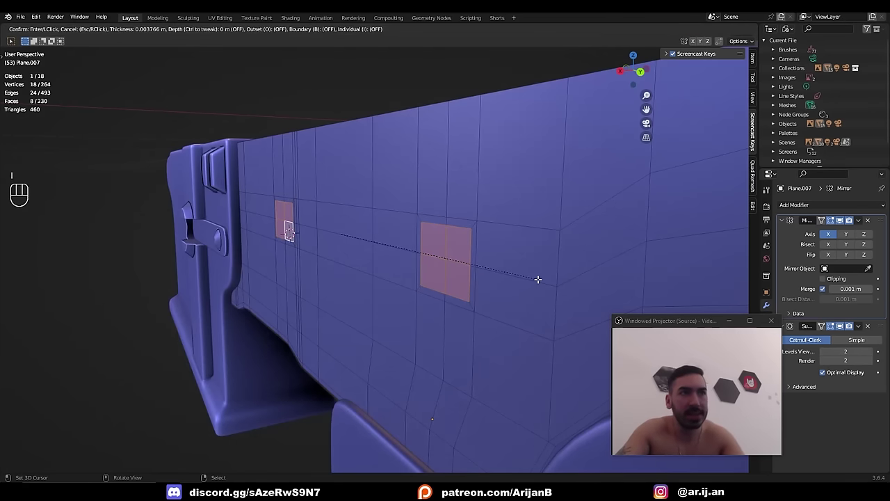
{"action": "left_click", "coordinate": [538, 280]}
- Extrude the two inset face blocks outward and scale them along Z to shape the raised bumps
{"action": "key", "text": "e"}
{"action": "left_click", "coordinate": [525, 327]}
{"action": "key", "text": "s"}
{"action": "key", "text": "z"}
{"action": "left_click", "coordinate": [477, 302]}
- Scale the two bumps' outer faces along Y to match the reference in side view, and save the file
{"action": "key", "text": "KP_3"}
{"action": "key", "text": "z"}
{"action": "key", "text": "s"}
{"action": "right_click", "coordinate": [503, 305]}
{"action": "key", "text": "s"}
{"action": "key", "text": "y"}
{"action": "left_click", "coordinate": [481, 297]}
{"action": "key", "text": "z"}
{"action": "scroll", "coordinate": [394, 271], "scroll_direction": "down", "scroll_amount": 2}
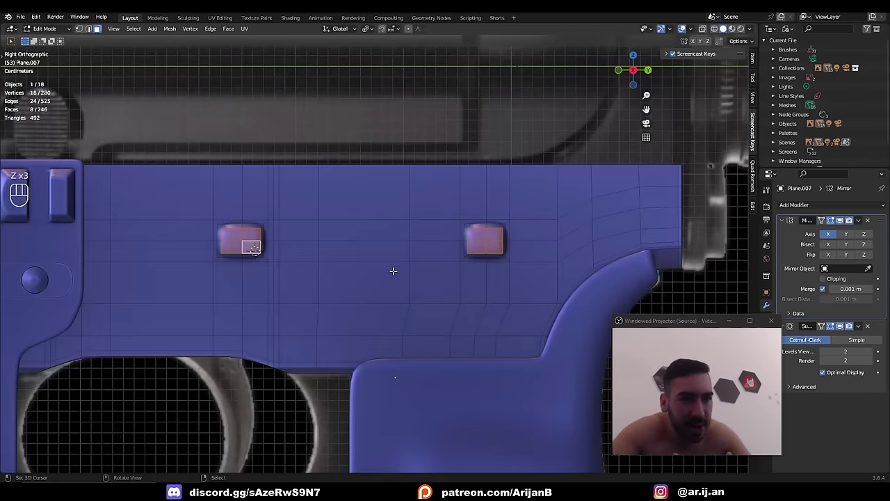
{"action": "key", "text": "ctrl+s"}
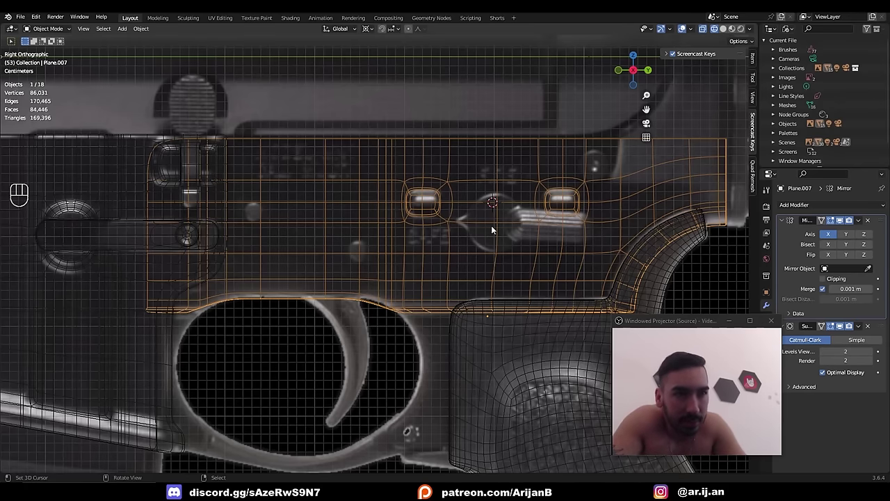
- Place the 3D cursor at the centre of the round fire selector and add a 16-vertex mesh circle there
{"action": "scroll", "coordinate": [491, 230], "scroll_direction": "up", "scroll_amount": 3}
{"action": "right_click", "coordinate": [420, 221], "text": "shift"}
{"action": "key", "text": "shift+a"}
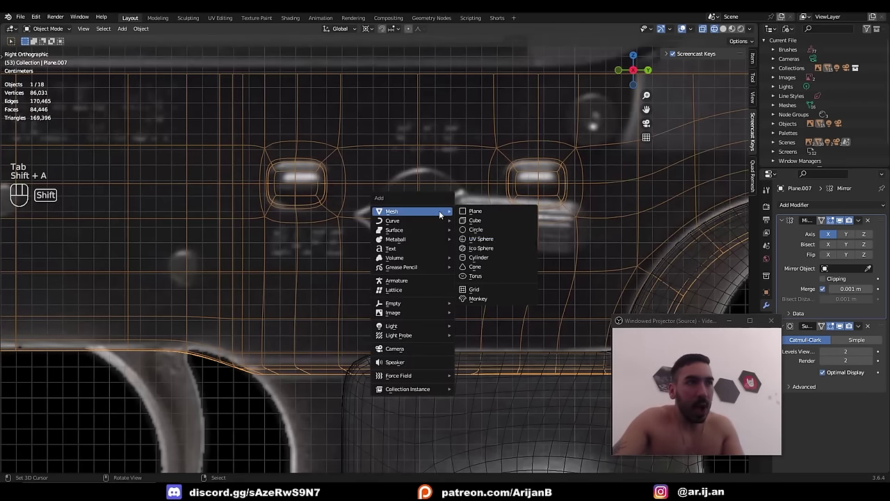
{"action": "left_click", "coordinate": [473, 232]}
{"action": "left_click", "coordinate": [118, 364]}
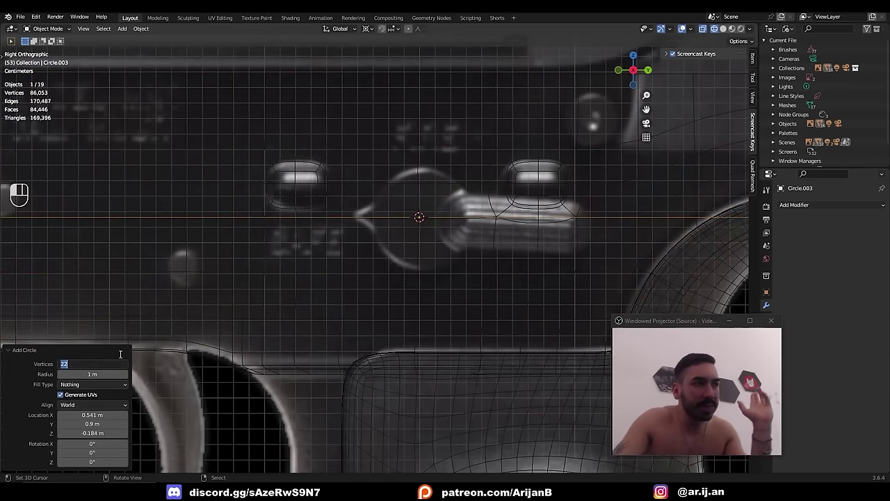
{"action": "type", "text": "16"}
{"action": "key", "text": "Return"}
- Rotate the circle 90° to face the side view and scale it down to about the selector disc's size
{"action": "key", "text": "Tab"}
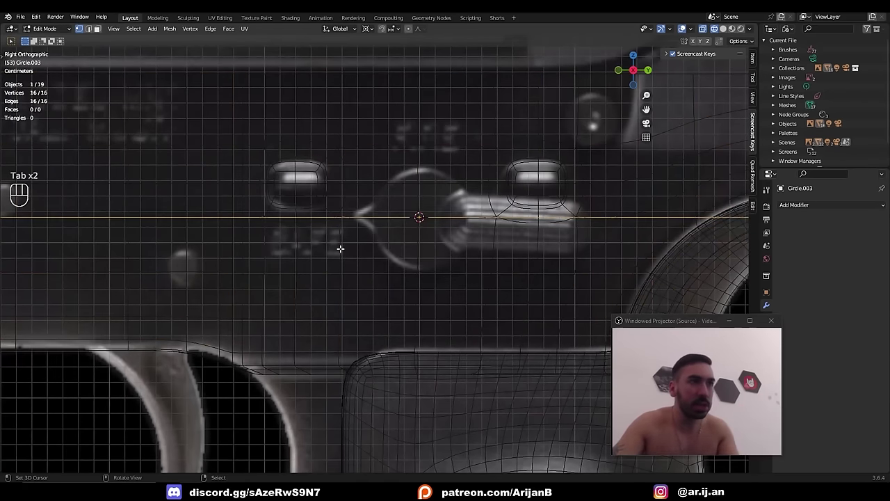
{"action": "type", "text": "1r90"}
{"action": "key", "text": "Return"}
{"action": "key", "text": "s"}
{"action": "left_click", "coordinate": [410, 222]}
{"action": "key", "text": "s"}
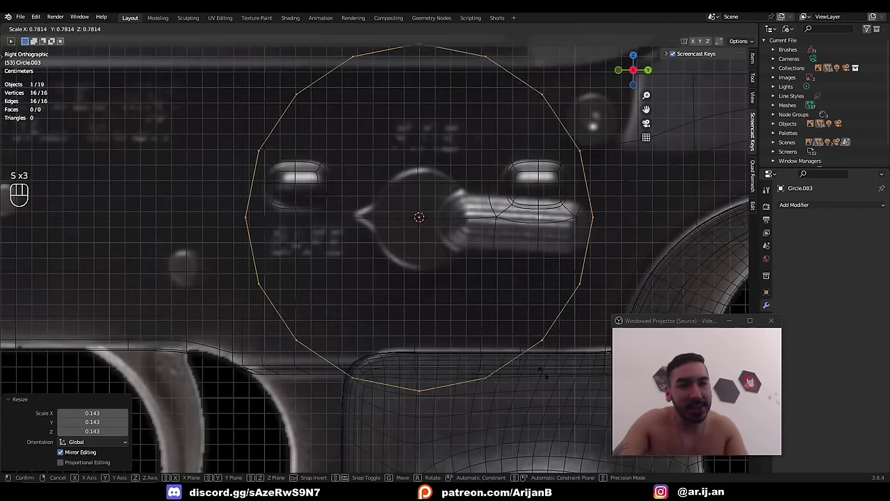
{"action": "left_click", "coordinate": [395, 195]}
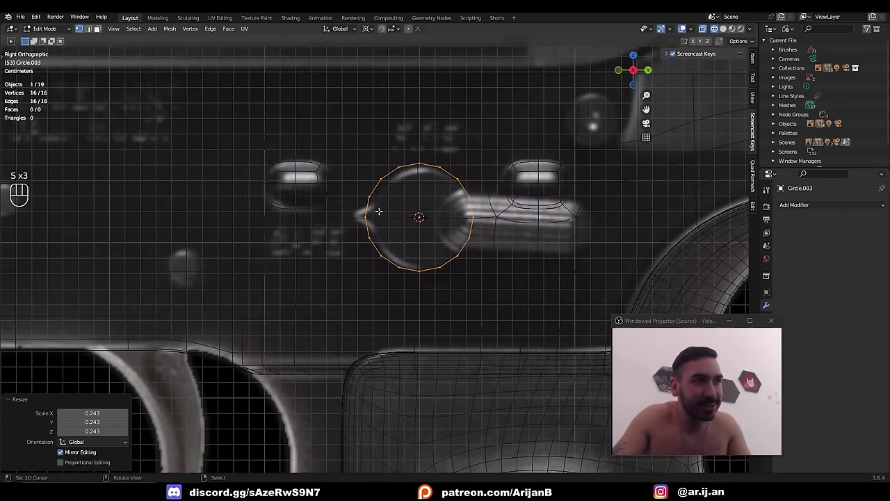
- Change the transform pivot point, shrink the circle to the lever's width and move it to the lever's inner end
{"action": "left_click", "coordinate": [365, 30]}
{"action": "left_click", "coordinate": [388, 70]}
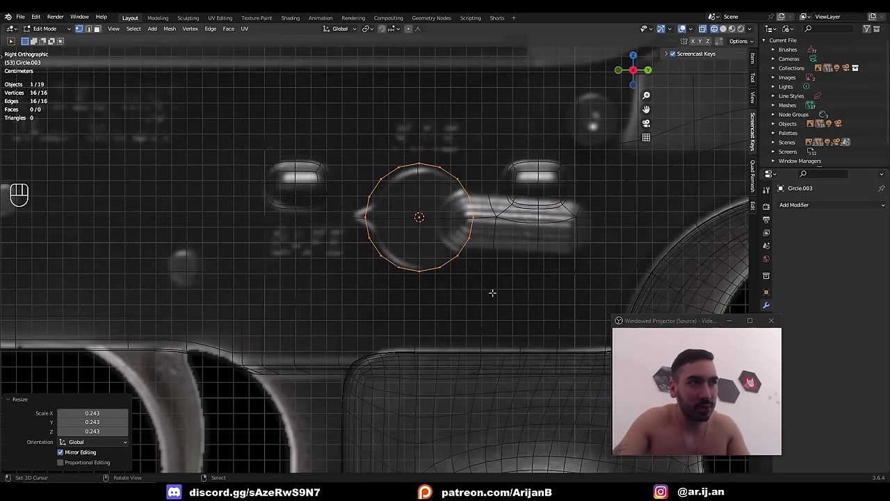
{"action": "key", "text": "Tab"}
{"action": "key", "text": "Tab"}
{"action": "key", "text": "s"}
{"action": "left_click", "coordinate": [447, 269]}
{"action": "key", "text": "Tab"}
{"action": "key", "text": "g"}
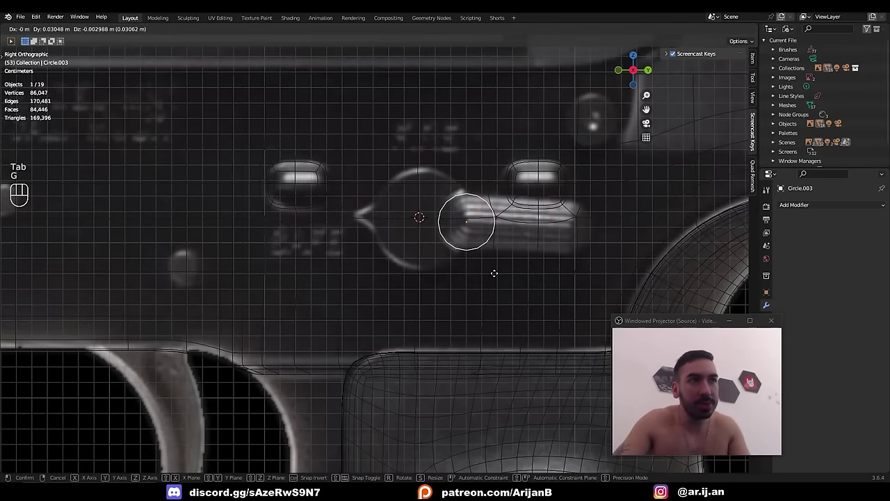
{"action": "left_click", "coordinate": [494, 273]}
- Grid-fill the circle with span 4 and offset 3, and add a vertical loop cut beside its centre edge
{"action": "middle_click_drag", "start_coordinate": [495, 274], "coordinate": [439, 268], "text": "shift"}
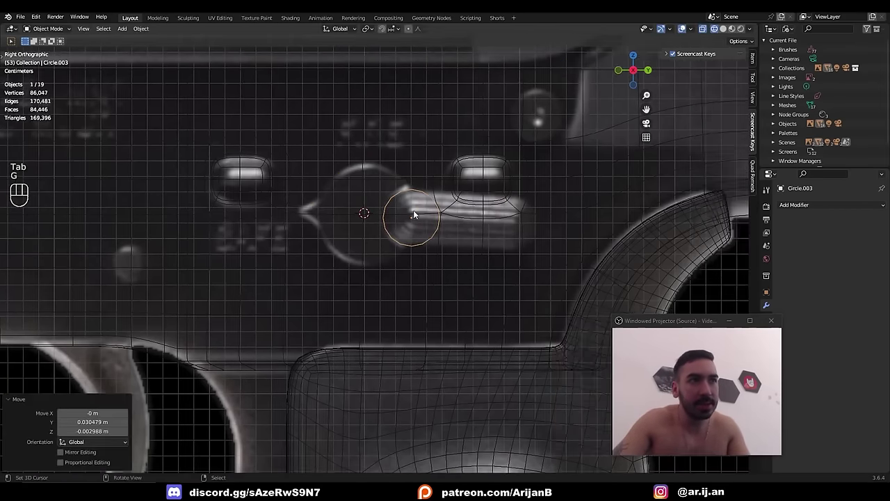
{"action": "scroll", "coordinate": [437, 248], "scroll_direction": "up", "scroll_amount": 2}
{"action": "middle_click_drag", "start_coordinate": [437, 247], "coordinate": [410, 270], "text": "shift"}
{"action": "left_click", "coordinate": [228, 29]}
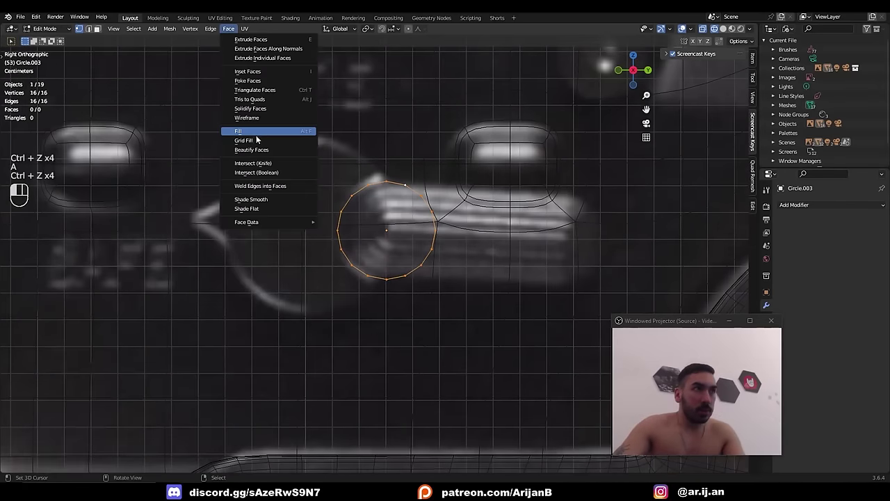
{"action": "left_click", "coordinate": [257, 139]}
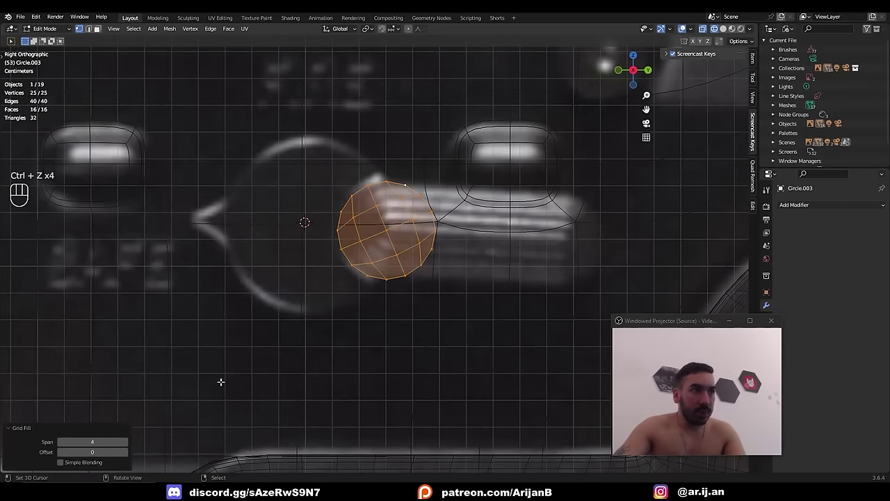
{"action": "key", "text": "ctrl+r"}
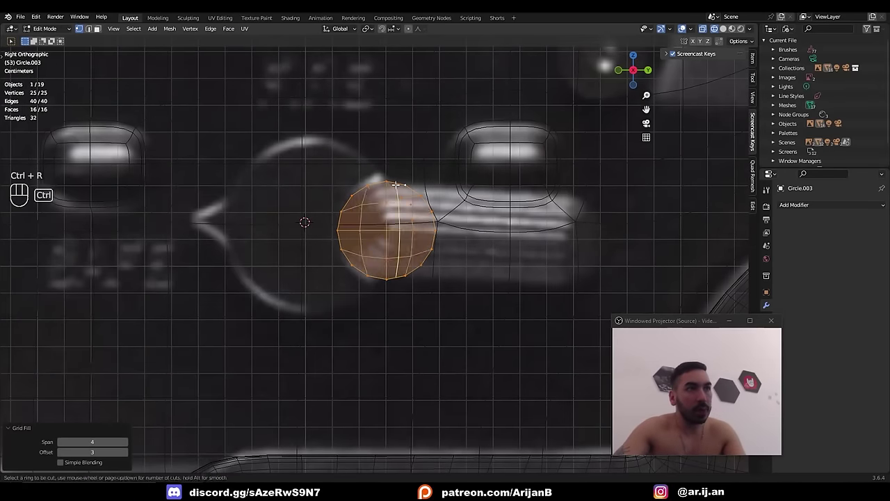
{"action": "left_click", "coordinate": [400, 240]}
{"action": "left_click", "coordinate": [389, 240]}
- Select the rear half of the filled circle and move it about 0.061 m along Y to the lever's rounded end
{"action": "key", "text": "3"}
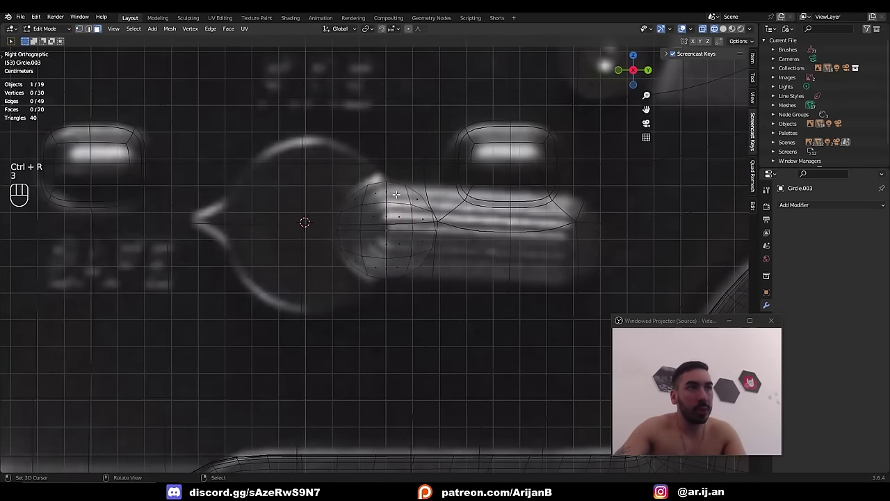
{"action": "right_click", "coordinate": [399, 194]}
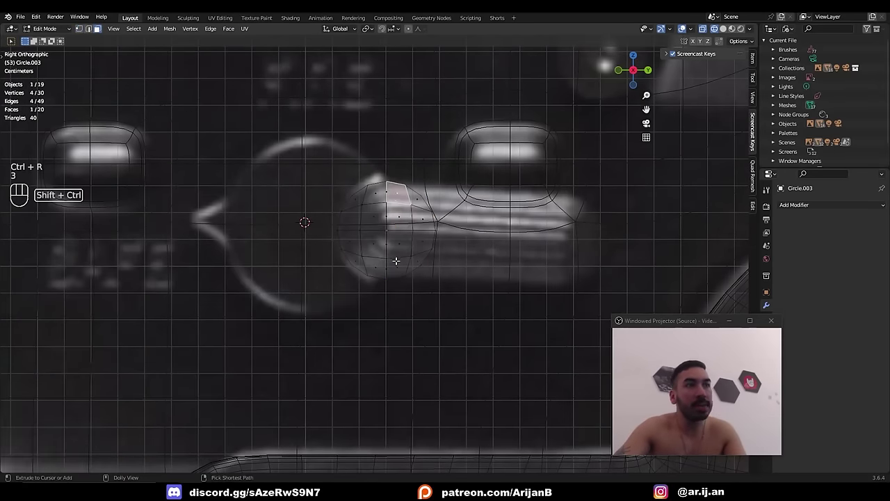
{"action": "left_click", "coordinate": [396, 261], "text": "ctrl+shift"}
{"action": "scroll", "coordinate": [428, 271], "scroll_direction": "up", "scroll_amount": 2}
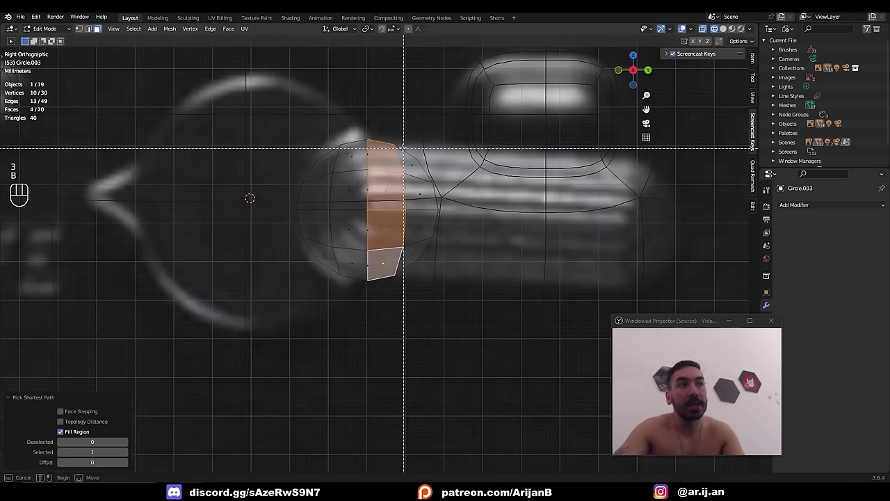
{"action": "key", "text": "b"}
{"action": "left_click_drag", "start_coordinate": [404, 147], "coordinate": [497, 336]}
{"action": "key", "text": "g"}
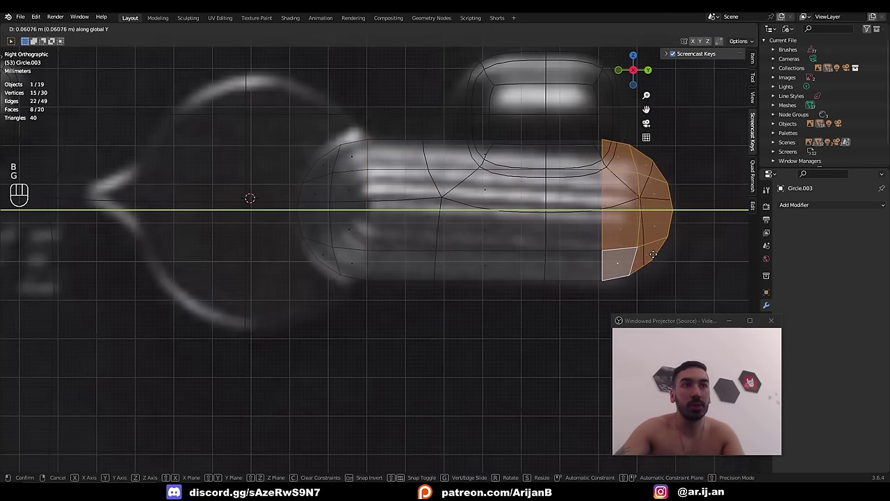
{"action": "left_click", "coordinate": [654, 254]}
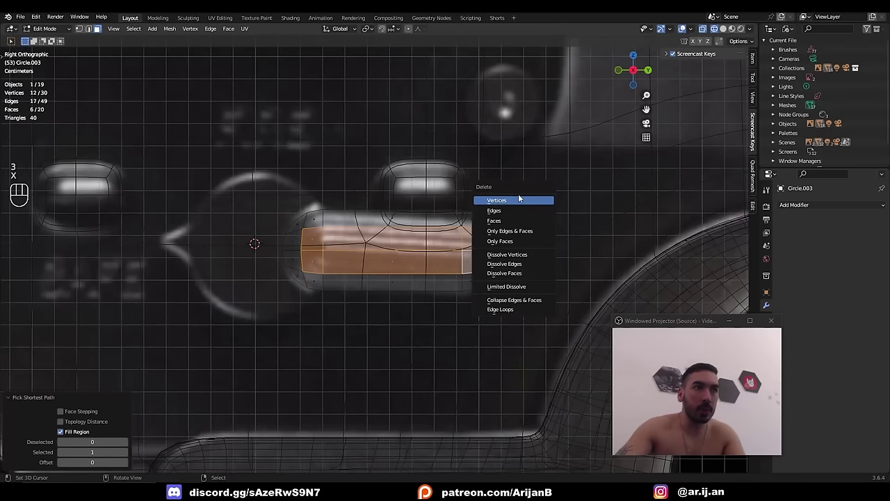
- Delete the lever shape's interior vertices and fill the remaining outline with a single face
{"action": "left_click", "coordinate": [520, 198]}
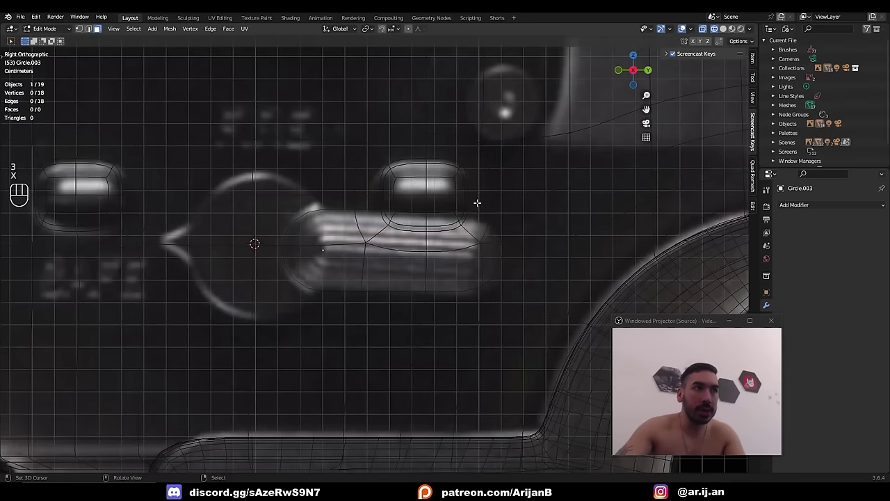
{"action": "key", "text": "l"}
{"action": "key", "text": "f"}
- Inset the lever face about 0.016 m and scale its two long inner edges by 1.031 along Y
{"action": "middle_click_drag", "start_coordinate": [489, 346], "coordinate": [429, 332], "text": "shift"}
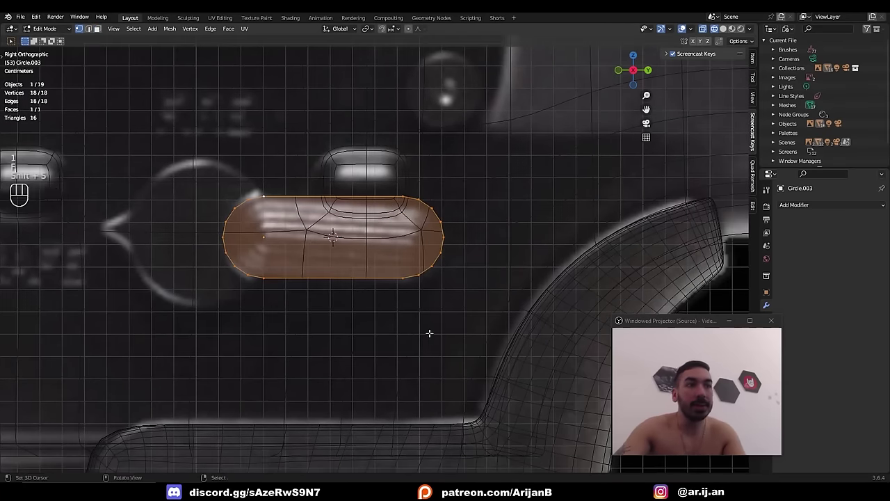
{"action": "key", "text": "i"}
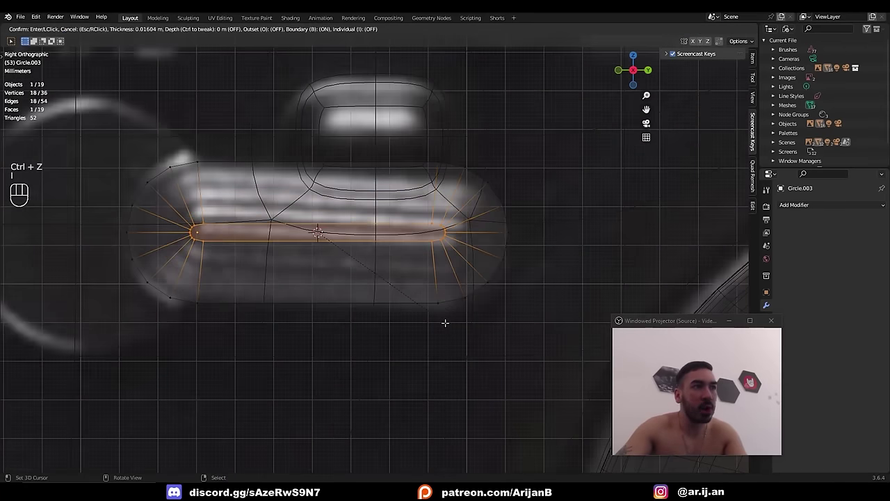
{"action": "left_click", "coordinate": [445, 321]}
{"action": "right_click", "coordinate": [428, 228]}
{"action": "right_click", "coordinate": [430, 240], "text": "shift"}
- Add three evenly spaced concentric edge loops between the lever's outer outline and its inset face
{"action": "key", "text": "ctrl+r"}
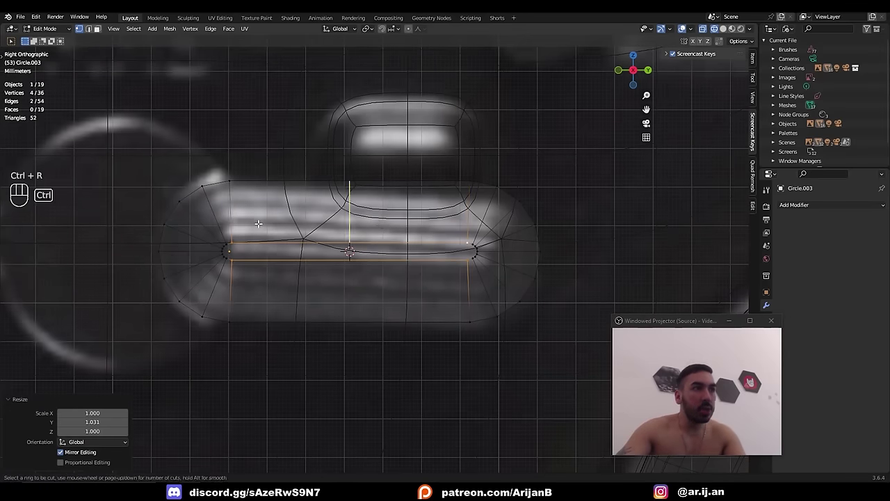
{"action": "scroll", "coordinate": [242, 221], "scroll_direction": "up", "scroll_amount": 1}
{"action": "scroll", "coordinate": [233, 221], "scroll_direction": "up", "scroll_amount": 1}
{"action": "left_click", "coordinate": [233, 221]}
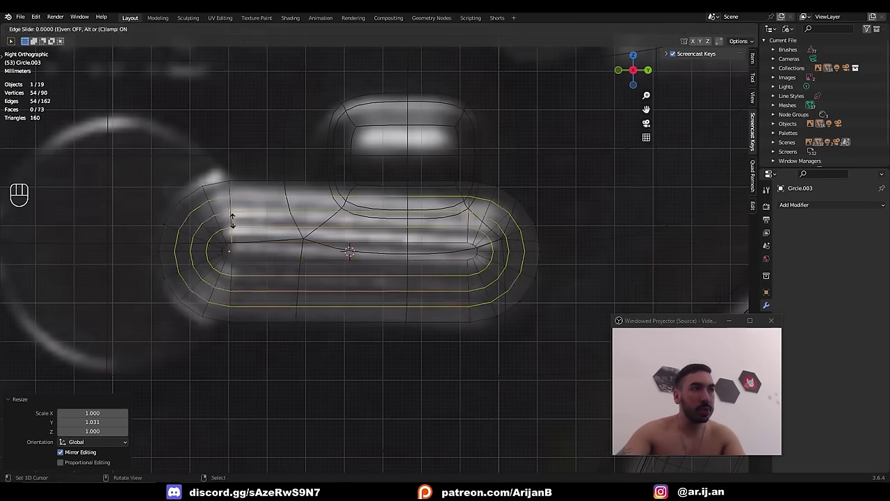
- Select the four concentric inner edge loops on the lever and bevel them narrowly with one segment
{"action": "right_click", "coordinate": [414, 218], "text": "alt"}
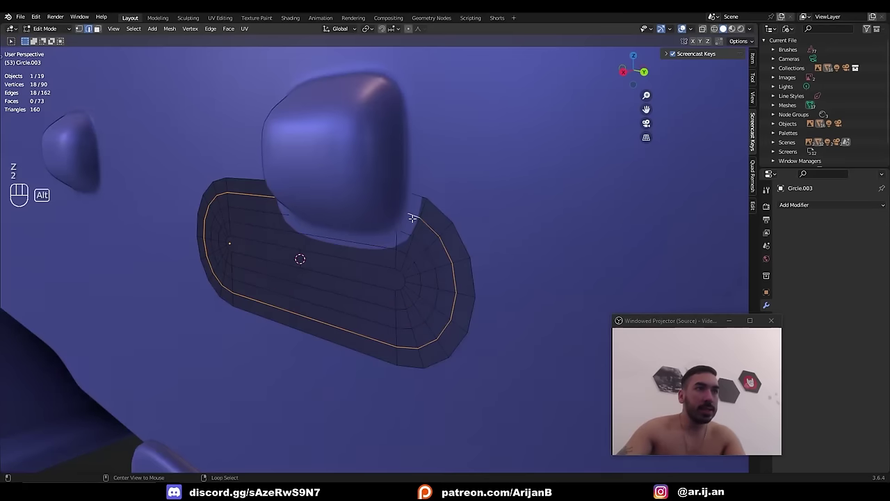
{"action": "right_click", "coordinate": [406, 237], "text": "alt+shift"}
{"action": "right_click", "coordinate": [401, 251], "text": "alt+shift"}
{"action": "mouse_move", "coordinate": [407, 258]}
{"action": "middle_mouse_down"}
{"action": "mouse_move", "coordinate": [427, 282]}
{"action": "mouse_move", "coordinate": [418, 278]}
{"action": "middle_mouse_up"}
{"action": "key", "text": "z"}
{"action": "scroll", "coordinate": [383, 264], "scroll_direction": "down", "scroll_amount": 2}
{"action": "right_click", "coordinate": [377, 265], "text": "alt+shift"}
{"action": "scroll", "coordinate": [417, 278], "scroll_direction": "up", "scroll_amount": 2}
{"action": "key", "text": "z"}
{"action": "scroll", "coordinate": [428, 279], "scroll_direction": "up", "scroll_amount": 1}
{"action": "key", "text": "ctrl+b"}
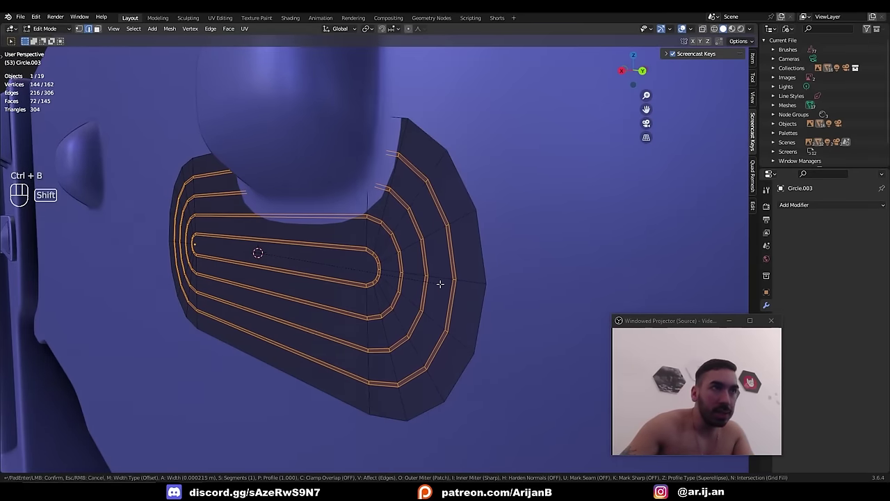
{"action": "left_click", "coordinate": [427, 214]}
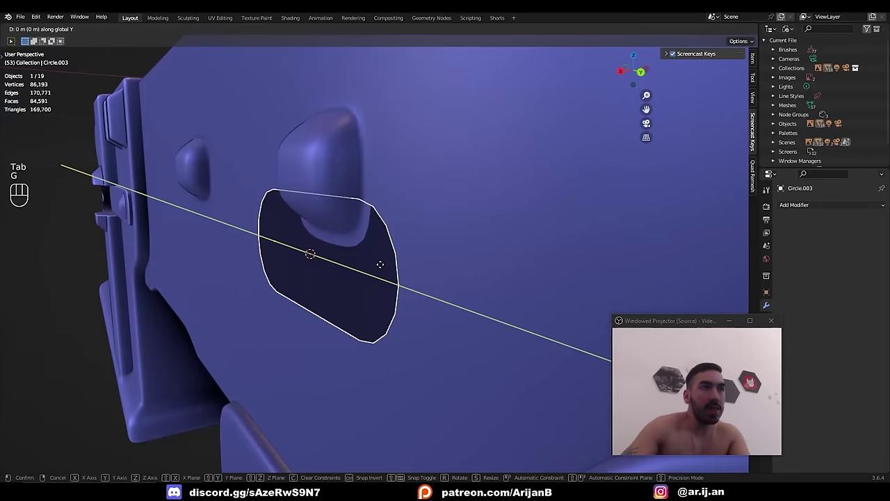
- Move the lever shape about 0.022 m along X, out of the receiver's side, and push its outer ring back along X
{"action": "key", "text": "x"}
{"action": "left_click", "coordinate": [326, 285]}
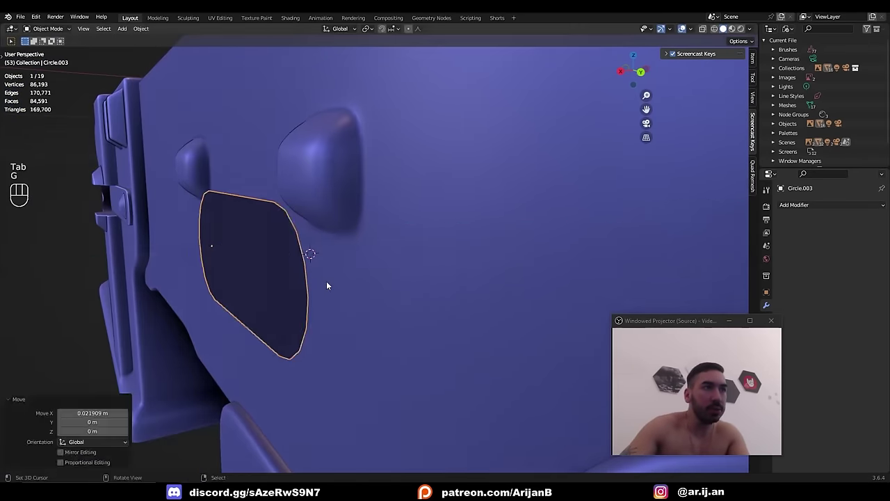
{"action": "left_click", "coordinate": [368, 218], "text": "alt"}
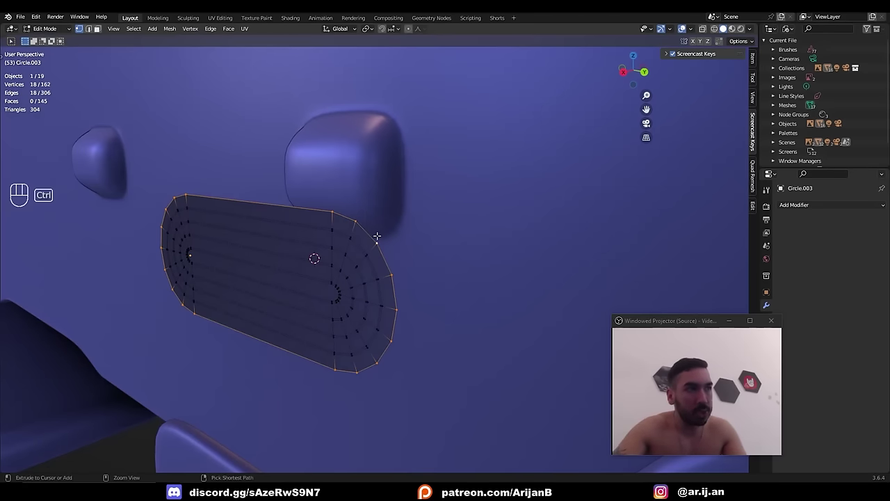
{"action": "key", "text": "ctrl+KP_Add"}
{"action": "scroll", "coordinate": [376, 230], "scroll_direction": "up", "scroll_amount": 3}
{"action": "scroll", "coordinate": [346, 241], "scroll_direction": "down", "scroll_amount": 3}
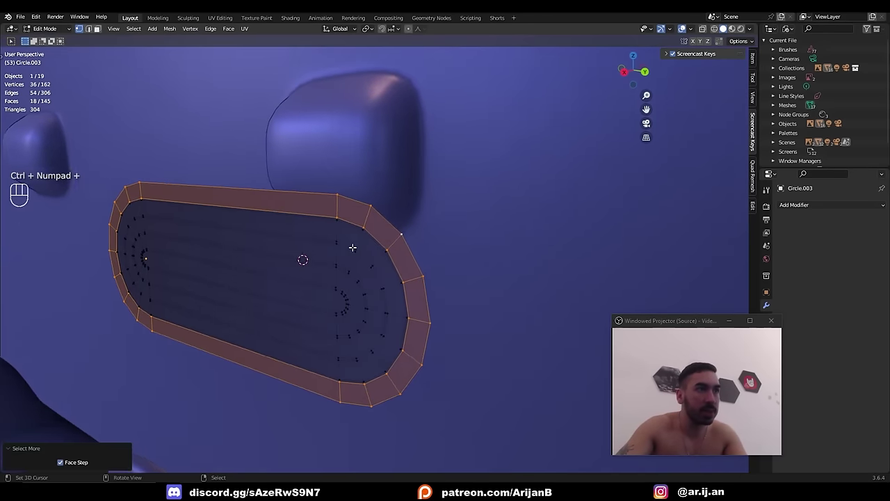
{"action": "key", "text": "ctrl+z"}
{"action": "key", "text": "g"}
{"action": "key", "text": "x"}
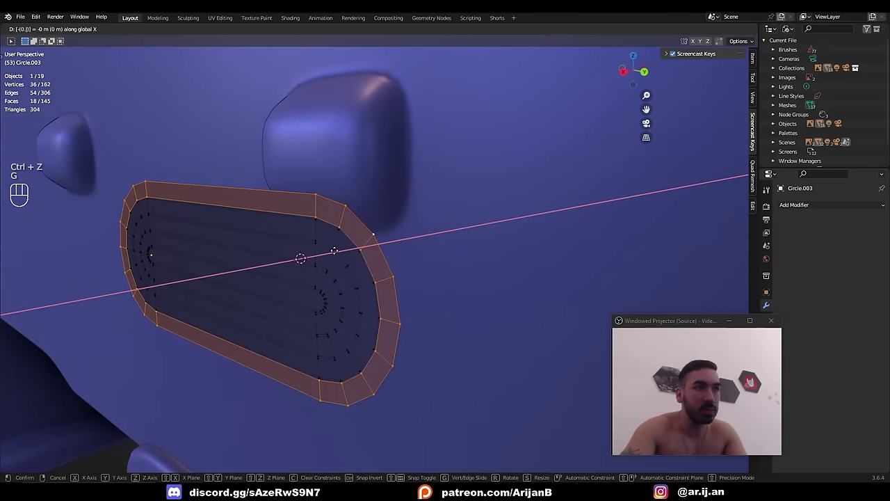
{"action": "left_click", "coordinate": [335, 250]}
- Push the lever's concentric rings further back by -0.01 m along X per ring, growing the selection inward to form stepped ridges
{"action": "key", "text": "ctrl+KP_Add"}
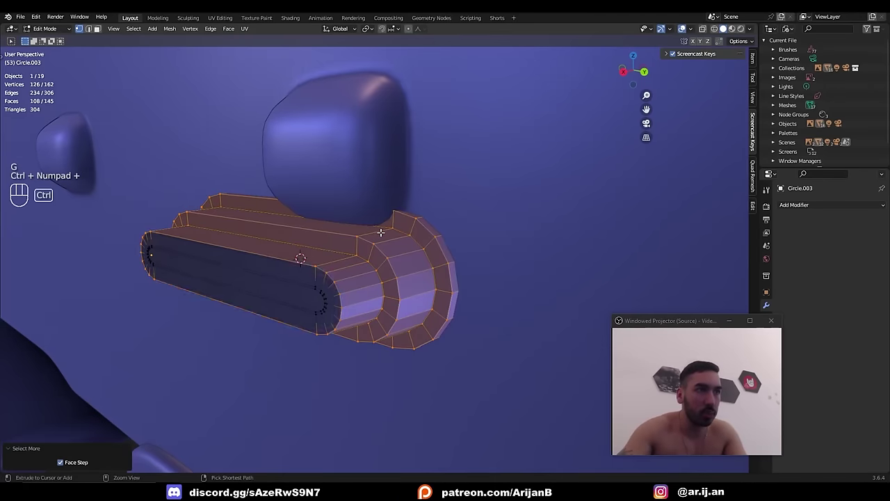
{"action": "key", "text": "ctrl+KP_Add"}
{"action": "key", "text": "g"}
{"action": "key", "text": "x"}
{"action": "left_click", "coordinate": [381, 232]}
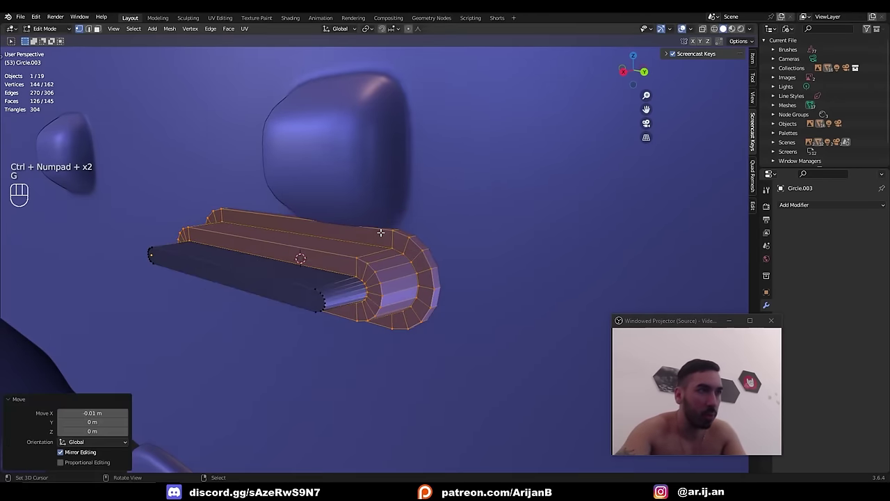
- Recalculate the lever's normals and add a 32-vertex circle, turned to face the side view and scaled by 0.212
{"action": "key", "text": "Tab"}
{"action": "key", "text": "shift+n"}
{"action": "key", "text": "Tab"}
{"action": "key", "text": "KP_3"}
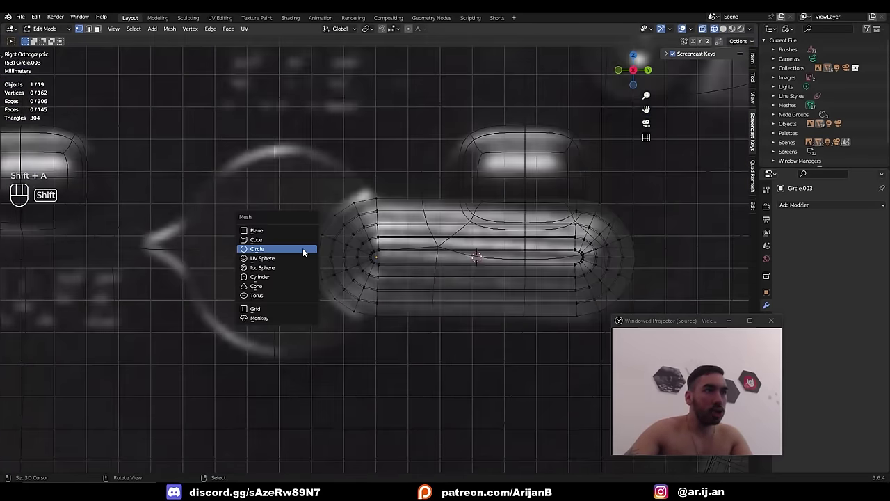
{"action": "left_click", "coordinate": [302, 248]}
{"action": "left_click", "coordinate": [115, 361]}
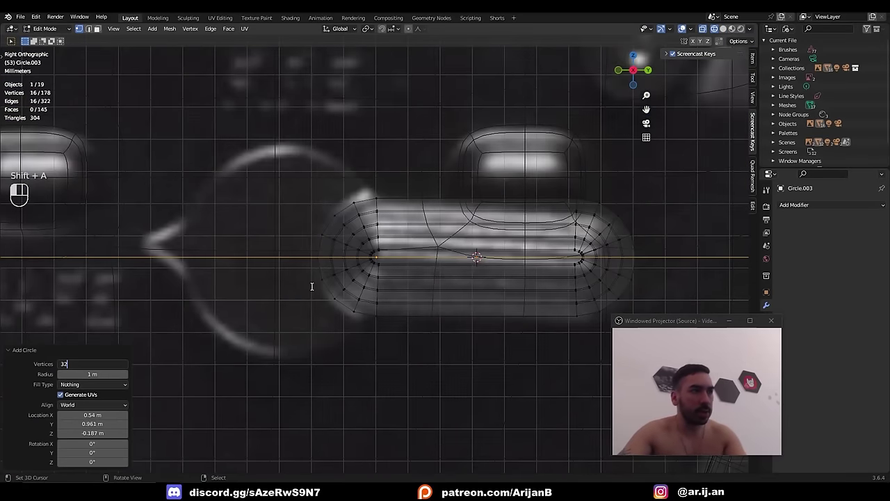
{"action": "key", "text": "Return"}
{"action": "key", "text": "r"}
{"action": "key", "text": "Return"}
{"action": "key", "text": "s"}
- Move the circle along Y onto the round dial in the reference image and scale it by 1.123
{"action": "key", "text": "g"}
{"action": "key", "text": "y"}
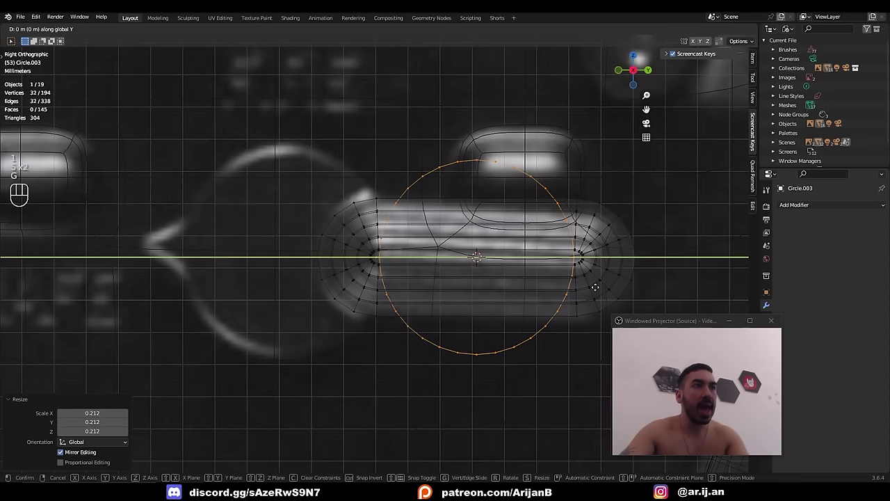
{"action": "key", "text": "x"}
{"action": "right_click", "coordinate": [550, 291]}
{"action": "key", "text": "g"}
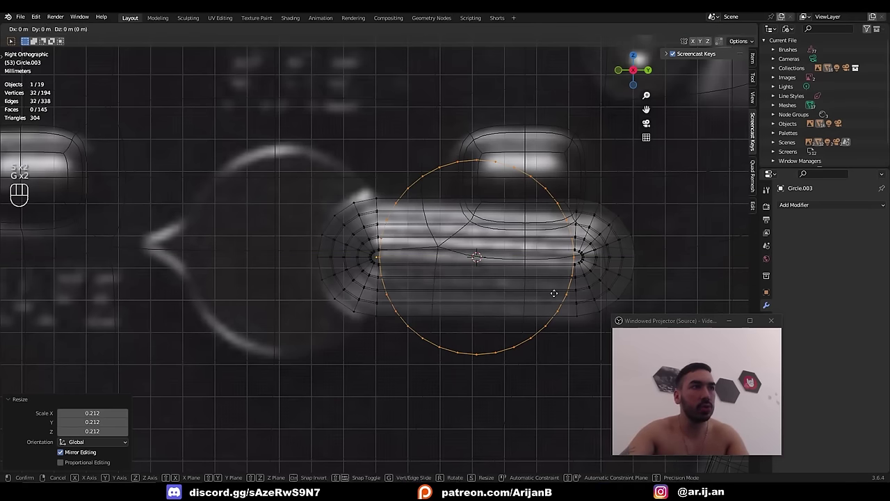
{"action": "key", "text": "y"}
{"action": "left_click", "coordinate": [359, 277]}
{"action": "key", "text": "shift+s"}
{"action": "key", "text": "s"}
{"action": "left_click", "coordinate": [381, 303]}
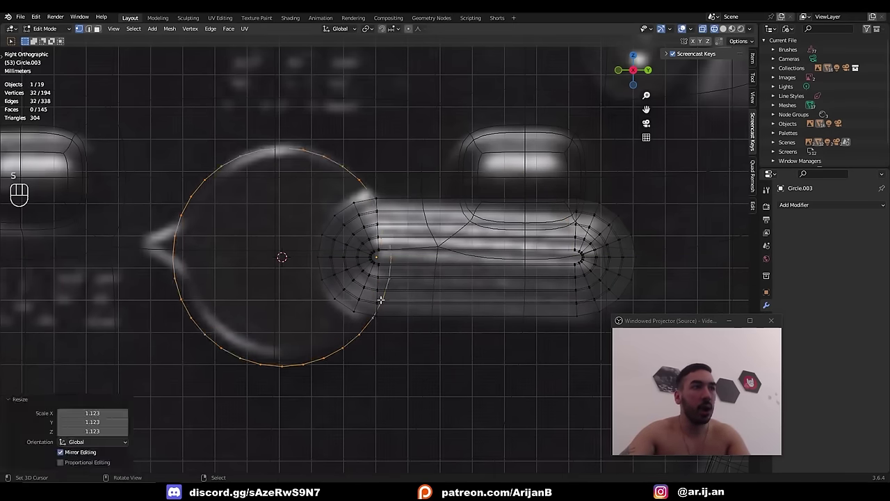
- Delete the circle's vertices that overlap the lever bar, leaving an open arc
{"action": "right_click", "coordinate": [383, 299]}
{"action": "right_click", "coordinate": [388, 215], "text": "ctrl"}
{"action": "key", "text": "x"}
{"action": "left_click", "coordinate": [448, 194]}
- Scale the open arc and shift it along Y so its ends line up with the lever's outline corners
{"action": "right_click", "coordinate": [358, 183], "text": "alt"}
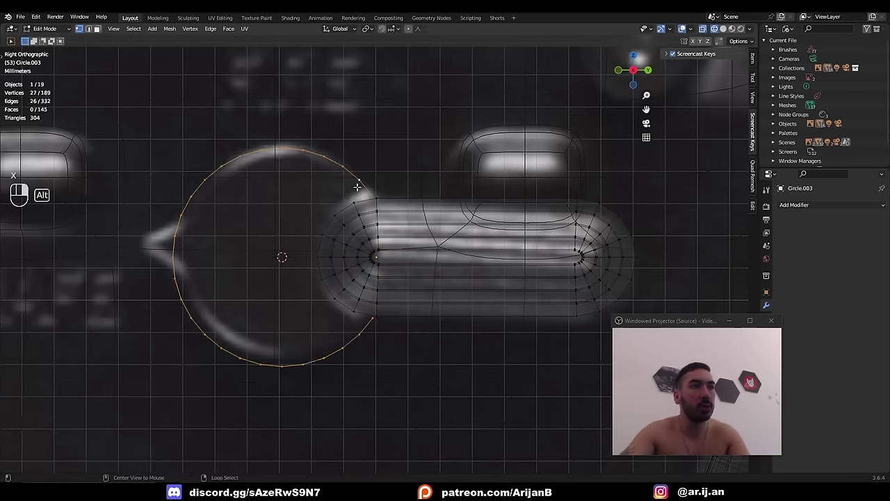
{"action": "scroll", "coordinate": [432, 183], "scroll_direction": "up", "scroll_amount": 2}
{"action": "key", "text": "g"}
{"action": "key", "text": "y"}
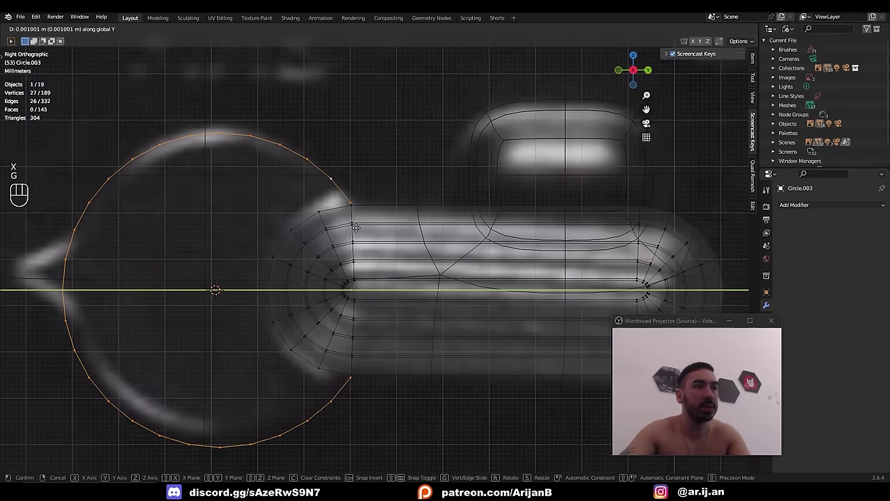
{"action": "left_click", "coordinate": [356, 228]}
{"action": "key", "text": "shift+s"}
{"action": "key", "text": "s"}
{"action": "left_click", "coordinate": [374, 360]}
{"action": "key", "text": "g"}
{"action": "key", "text": "y"}
{"action": "left_click", "coordinate": [378, 359]}
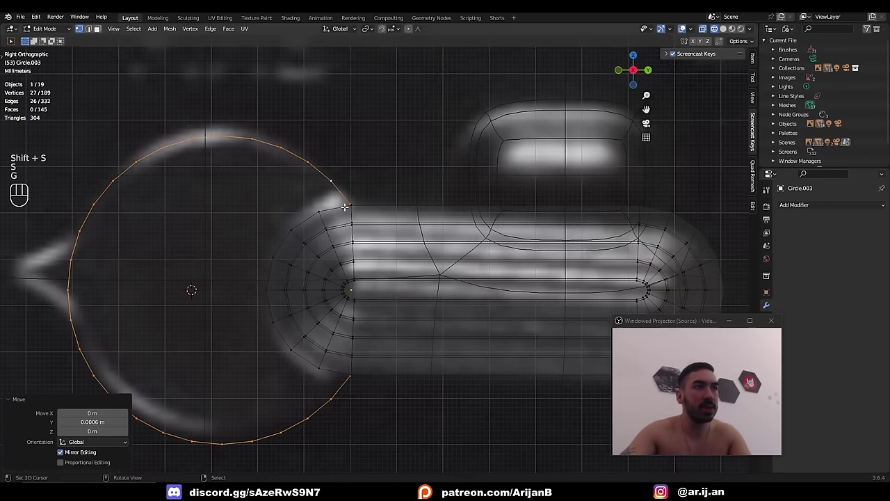
- Snap the arc's two end vertices onto the upper and lower corner vertices of the lever's outline
{"action": "right_click", "coordinate": [354, 220]}
{"action": "key", "text": "shift+s"}
{"action": "right_click", "coordinate": [352, 199]}
{"action": "key", "text": "ctrl+z"}
{"action": "key", "text": "ctrl+z"}
{"action": "key", "text": "shift+s"}
{"action": "right_click", "coordinate": [352, 201]}
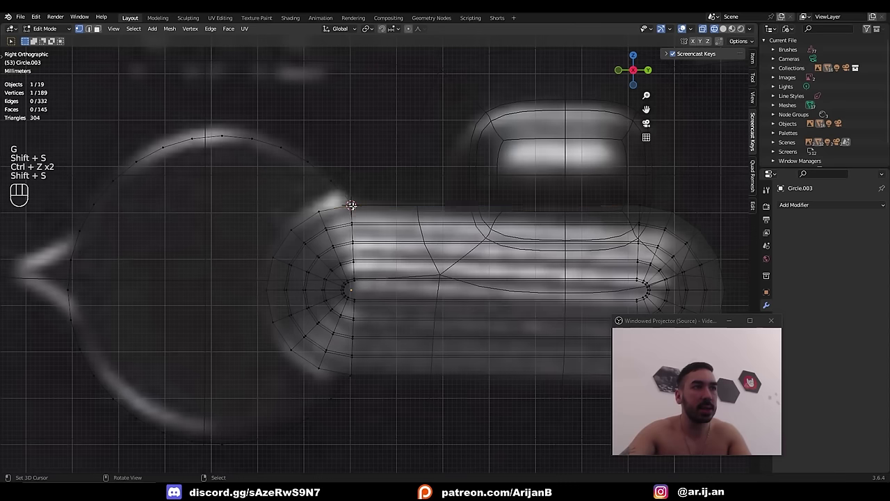
{"action": "key", "text": "shift+s"}
{"action": "right_click", "coordinate": [352, 202]}
{"action": "key", "text": "shift+s"}
{"action": "right_click", "coordinate": [352, 372]}
{"action": "key", "text": "shift+s"}
{"action": "right_click", "coordinate": [350, 377]}
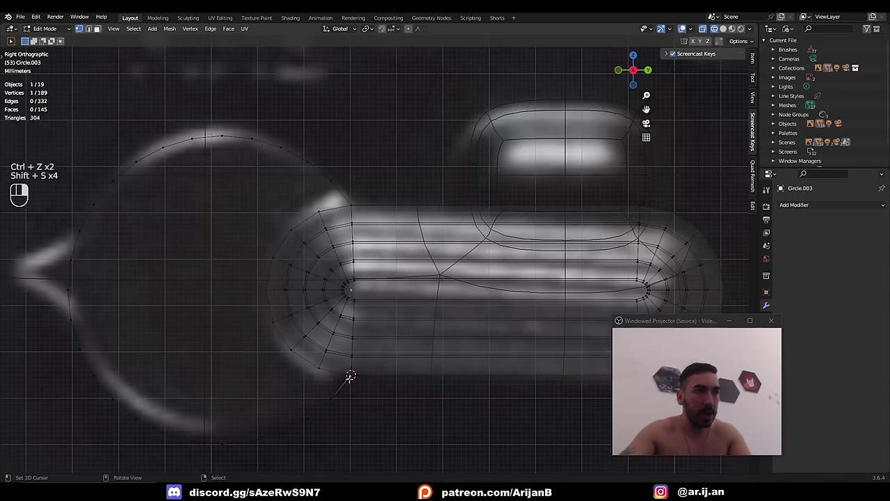
{"action": "key", "text": "shift+s"}
- Extrude the combined dial, pointer and lever outline along X toward the receiver and add an edge loop around its side wall
{"action": "key", "text": "a"}
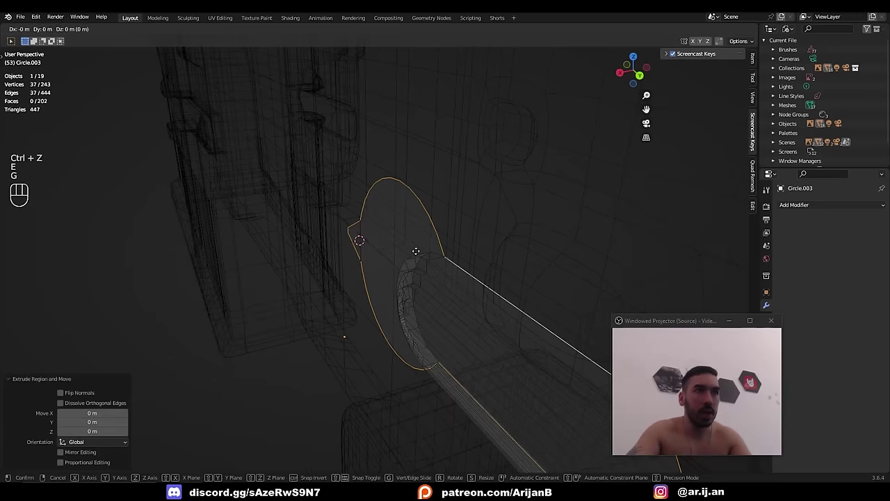
{"action": "key", "text": "e"}
{"action": "key", "text": "g"}
{"action": "key", "text": "x"}
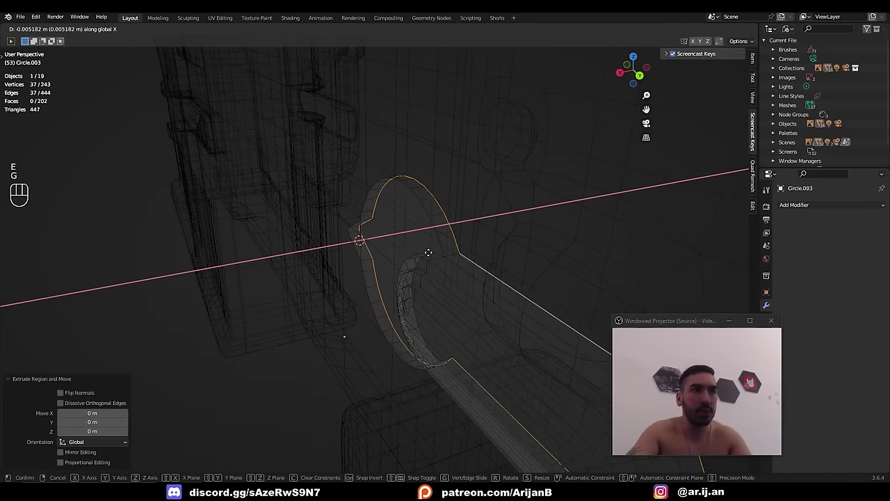
{"action": "key", "text": "ctrl+r"}
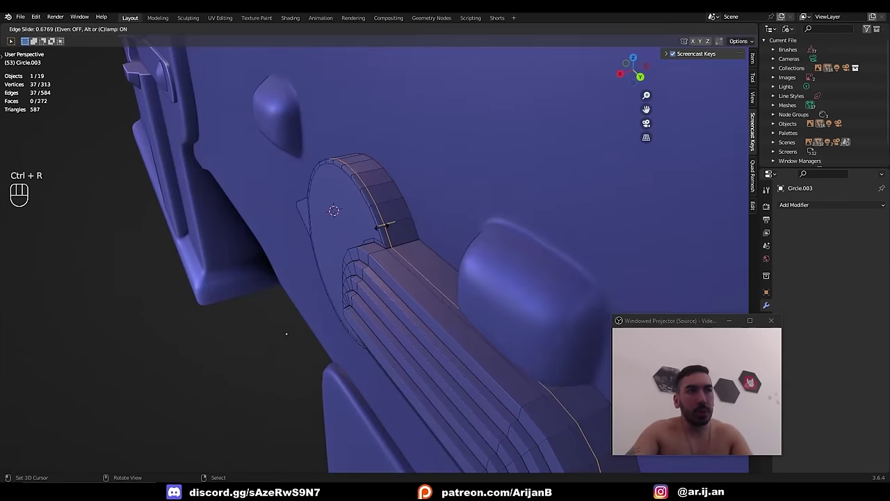
{"action": "left_click", "coordinate": [383, 242]}
- Bevel all the lever's stepped ridge edges 0.000264 m wide with two segments and a shape of 1.000
{"action": "key", "text": "2"}
{"action": "right_click", "coordinate": [381, 263], "text": "alt"}
{"action": "right_click", "coordinate": [382, 279], "text": "alt+shift"}
{"action": "right_click", "coordinate": [377, 286], "text": "alt+shift"}
{"action": "right_click", "coordinate": [373, 298], "text": "alt+shift"}
{"action": "right_click", "coordinate": [378, 297], "text": "alt+shift"}
{"action": "left_click", "coordinate": [373, 306], "text": "alt+shift"}
{"action": "left_click", "coordinate": [369, 317], "text": "alt+shift"}
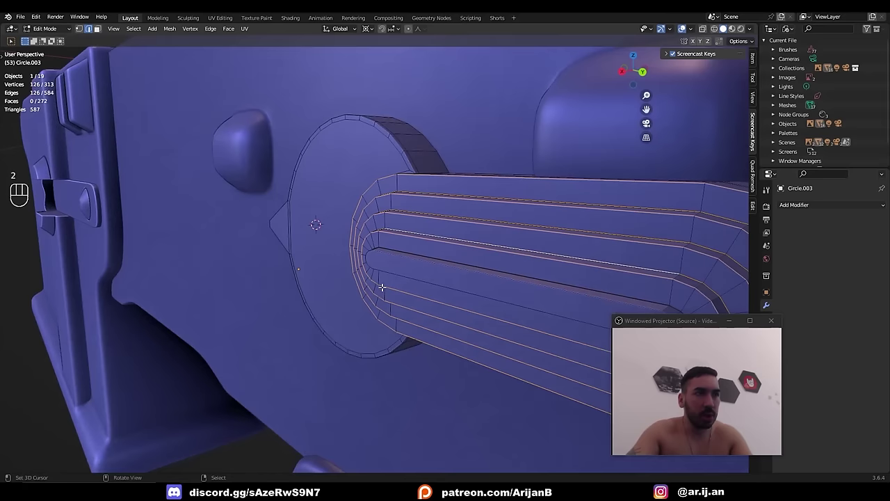
{"action": "left_click", "coordinate": [404, 248], "text": "ctrl"}
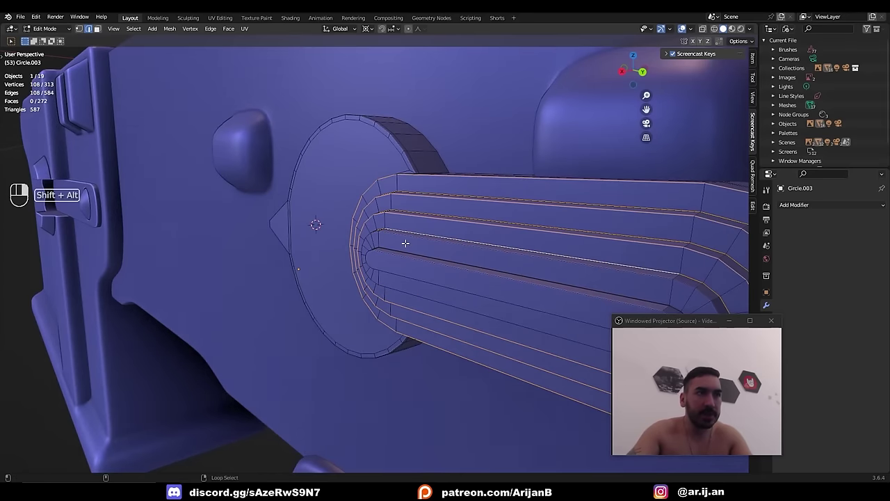
{"action": "key", "text": "ctrl+z"}
{"action": "key", "text": "ctrl+z"}
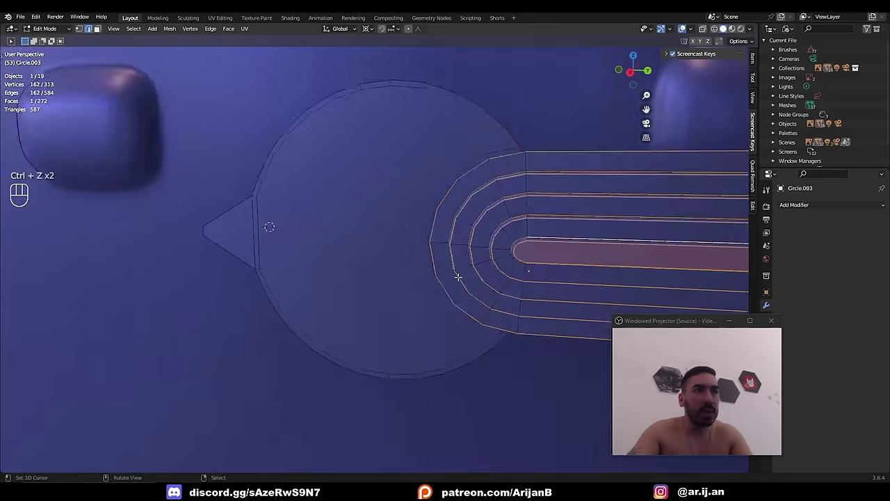
{"action": "key", "text": "ctrl+b"}
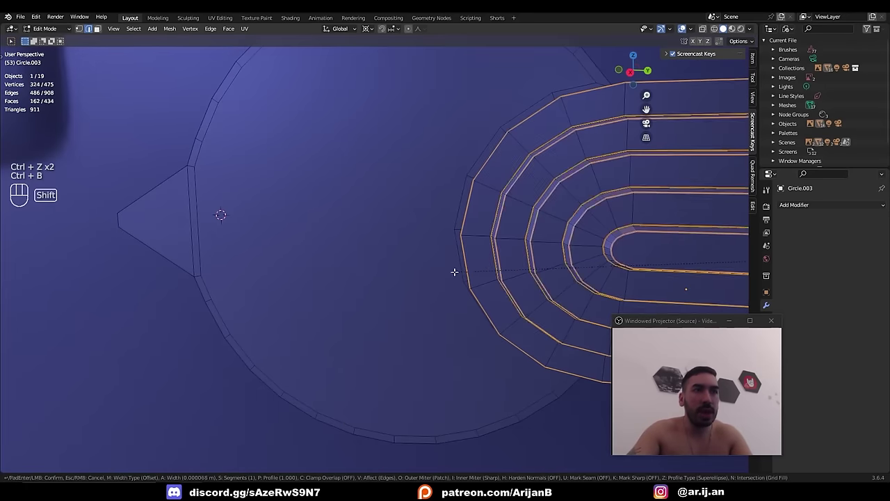
{"action": "left_click", "coordinate": [436, 277]}
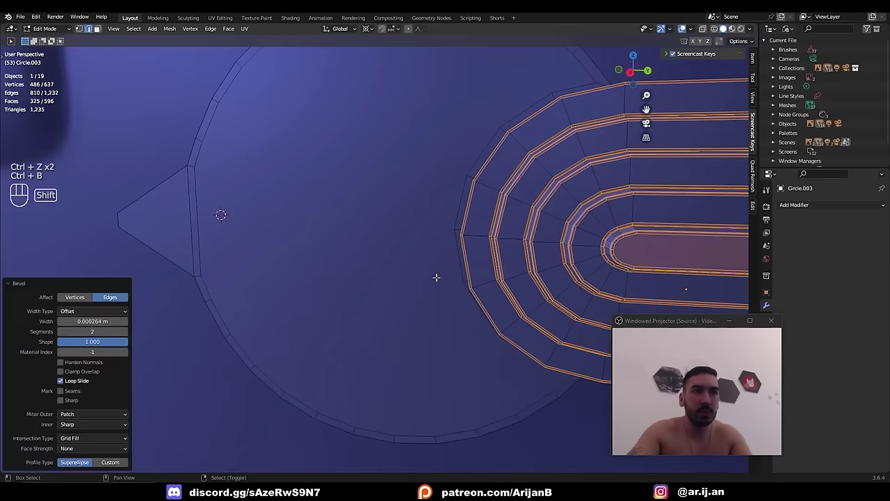
- Apply smooth shading to the fire selector lever object
{"action": "key", "text": "Tab"}
{"action": "key", "text": "Tab"}
{"action": "key", "text": "2"}
{"action": "key", "text": "Tab"}
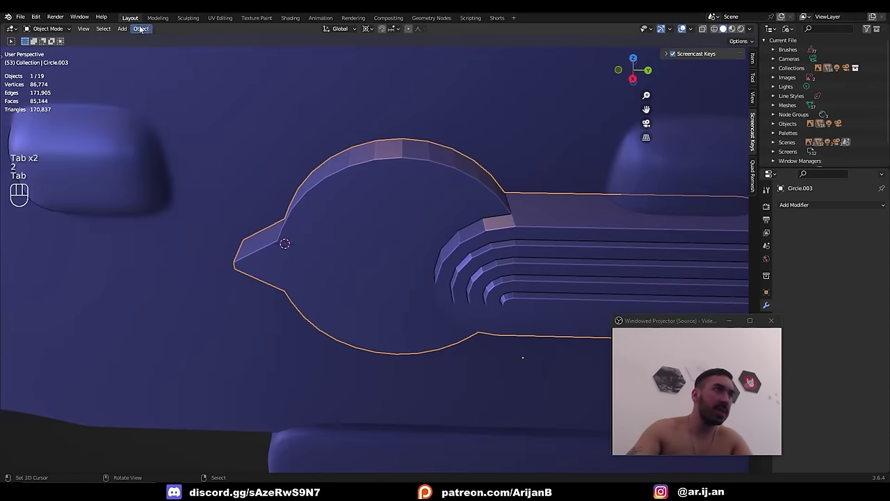
{"action": "left_click", "coordinate": [140, 29]}
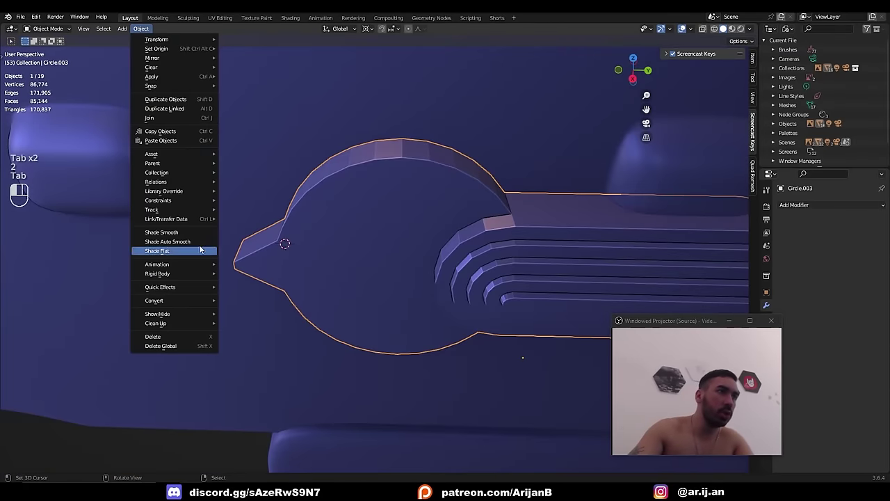
{"action": "left_click", "coordinate": [193, 230]}
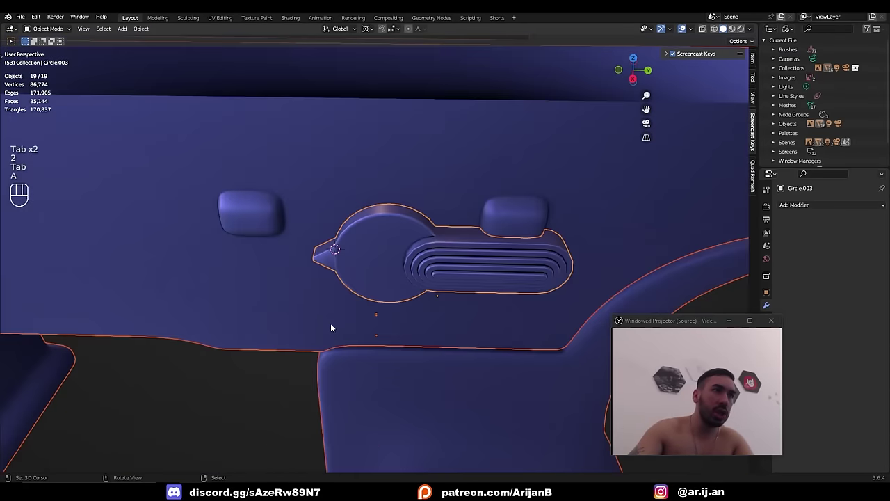
{"action": "key", "text": "a"}
{"action": "key", "text": "a"}
- Add two supporting edge loops across the selector lever, sliding the first toward the junction with the dial
{"action": "middle_click_drag", "start_coordinate": [331, 323], "coordinate": [384, 293]}
{"action": "key", "text": "Tab"}
{"action": "key", "text": "ctrl+r"}
{"action": "key", "text": "ctrl+z"}
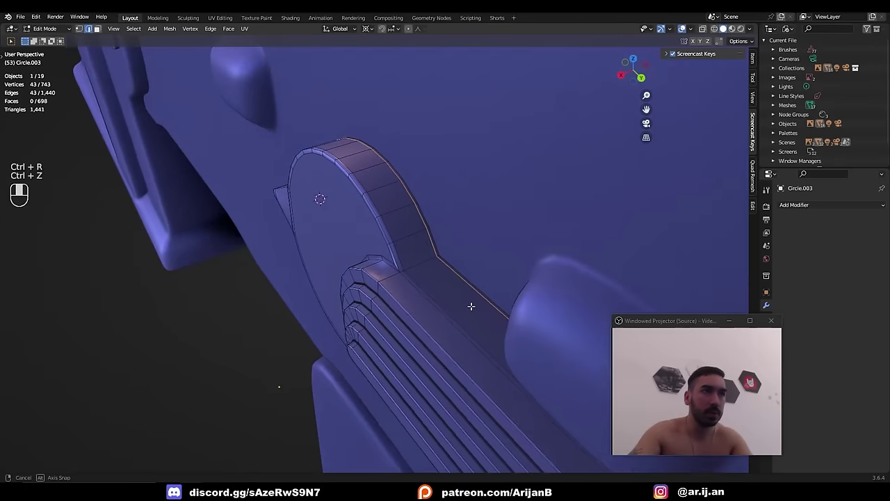
{"action": "middle_click_drag", "start_coordinate": [471, 306], "coordinate": [490, 322]}
{"action": "key", "text": "ctrl+r"}
{"action": "left_click", "coordinate": [491, 325]}
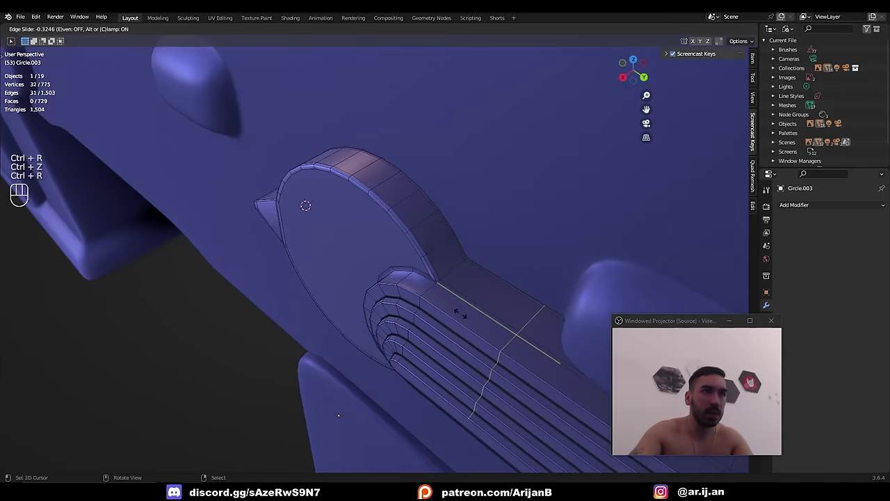
{"action": "left_click", "coordinate": [373, 261]}
{"action": "middle_click_drag", "start_coordinate": [373, 262], "coordinate": [501, 198]}
{"action": "key", "text": "ctrl+r"}
{"action": "left_click", "coordinate": [588, 221]}
{"action": "left_click", "coordinate": [464, 249]}
{"action": "key", "text": "Tab"}
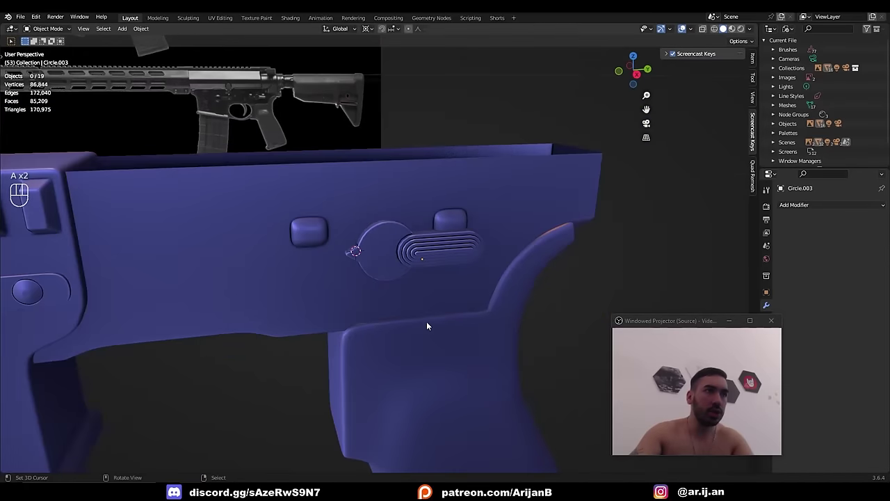
- Add a cylinder at the pin above the trigger, scale it by 0.070, rotate it 90° around Y and shrink it to the pin's size
{"action": "middle_click_drag", "start_coordinate": [427, 322], "coordinate": [394, 282]}
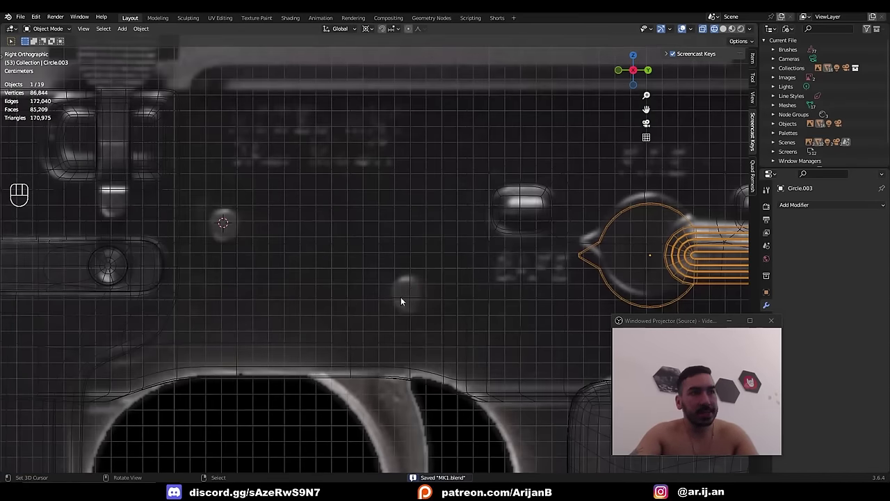
{"action": "key", "text": "shift+a"}
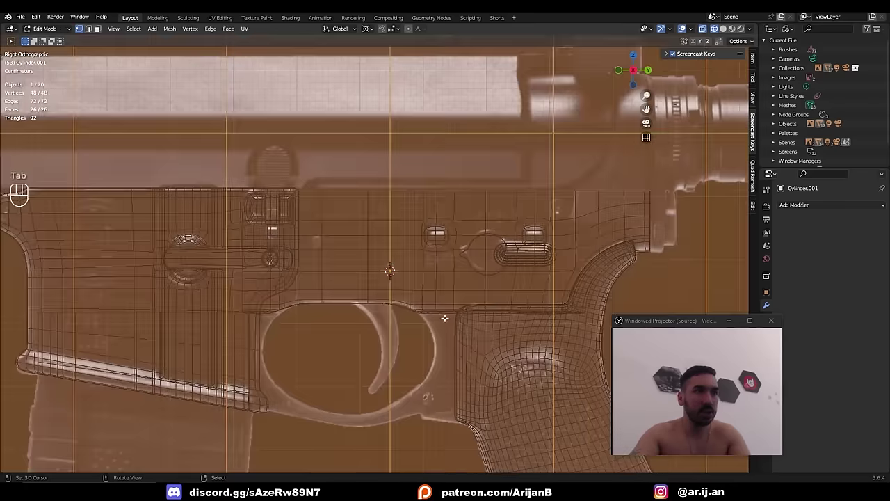
{"action": "key", "text": "r"}
{"action": "key", "text": "y"}
{"action": "right_click", "coordinate": [487, 359]}
{"action": "key", "text": "s"}
{"action": "left_click", "coordinate": [396, 279]}
{"action": "type", "text": "ry"}
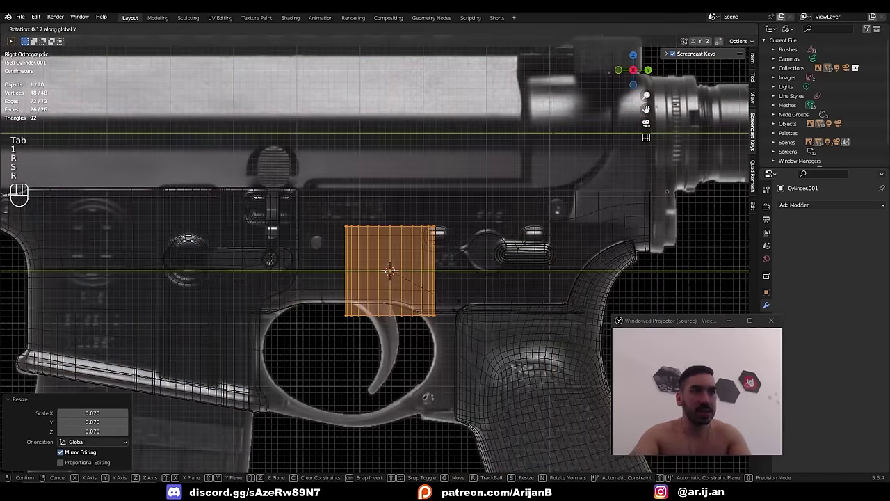
{"action": "type", "text": "90s"}
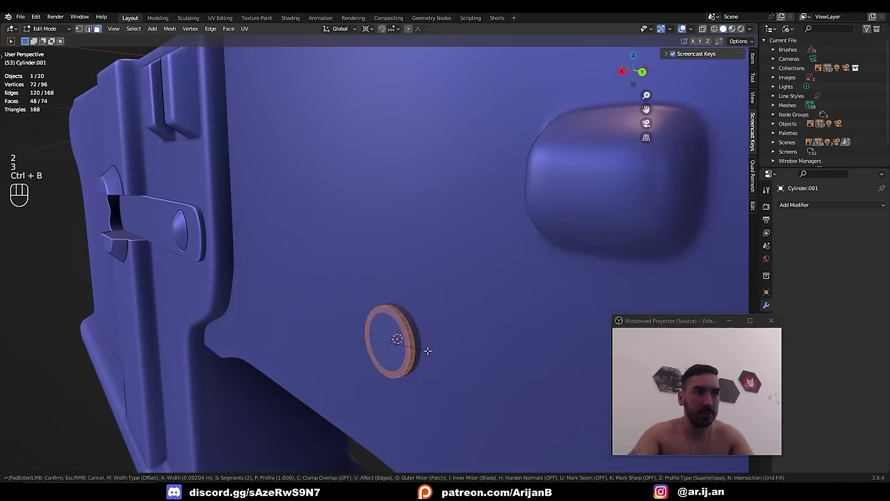
- Bevel the pin cylinder's rim about 0.002 m with two segments and shade the pin smooth
{"action": "left_click", "coordinate": [427, 351]}
{"action": "key", "text": "Tab"}
{"action": "left_click", "coordinate": [140, 29]}
{"action": "left_click", "coordinate": [197, 233]}
{"action": "key", "text": "KP_3"}
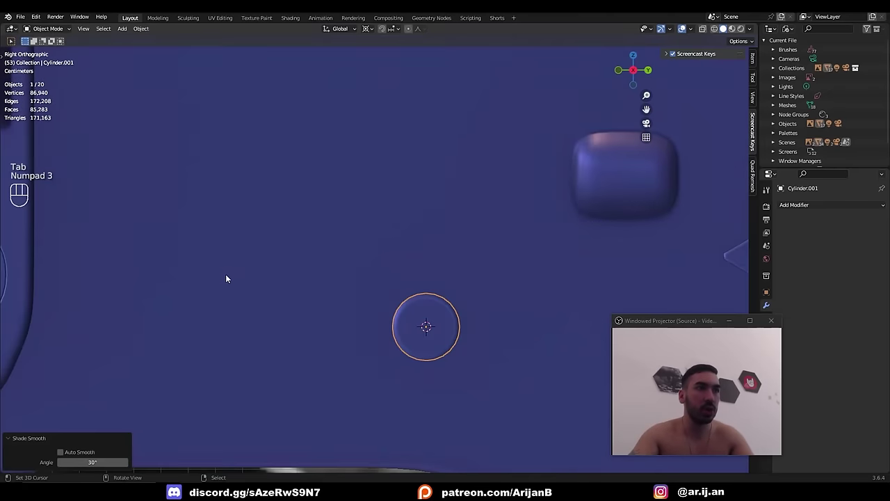
- Duplicate the receiver pin and place the copy at the second pin position on the reference
{"action": "key", "text": "z"}
{"action": "key", "text": "shift+d"}
{"action": "left_click", "coordinate": [230, 281]}
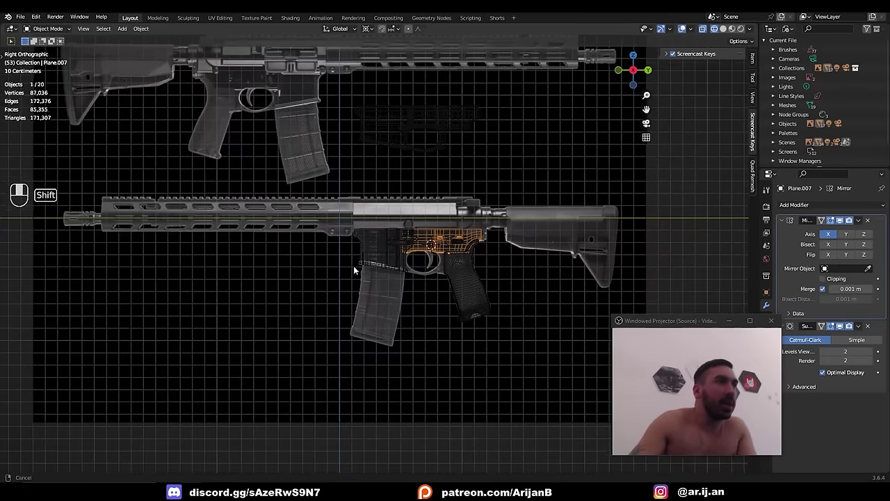
- Duplicate the receiver panel's lower edge above the trigger and move the copy down along Z to mid-height of the trigger guard opening
{"action": "middle_click_drag", "start_coordinate": [354, 266], "coordinate": [361, 280], "text": "shift"}
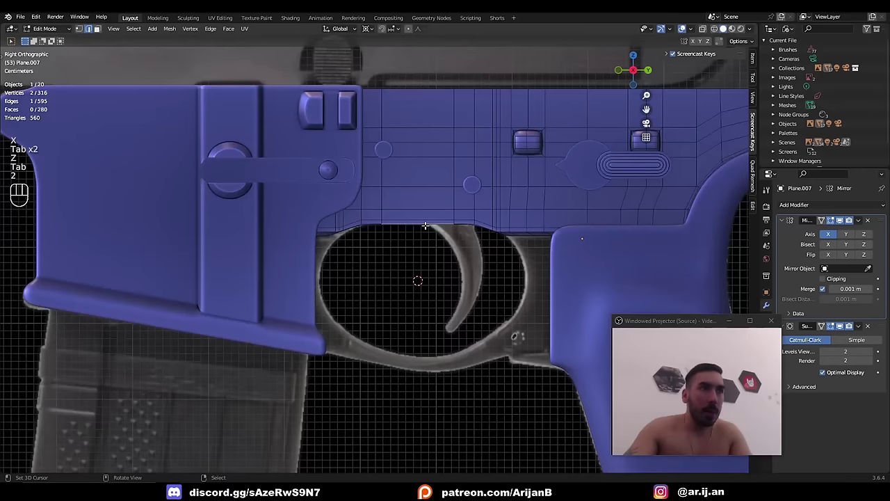
{"action": "key", "text": "shift+d"}
{"action": "right_click", "coordinate": [427, 249]}
{"action": "key", "text": "g"}
{"action": "key", "text": "z"}
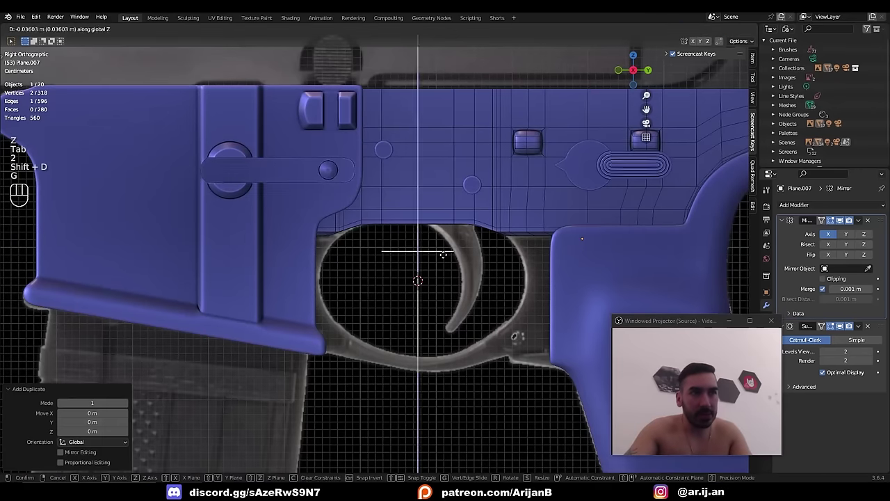
{"action": "left_click", "coordinate": [447, 279]}
- Scale the copied edge by about 2.69 to span the trigger guard opening and separate it into its own object
{"action": "key", "text": "1"}
{"action": "key", "text": "s"}
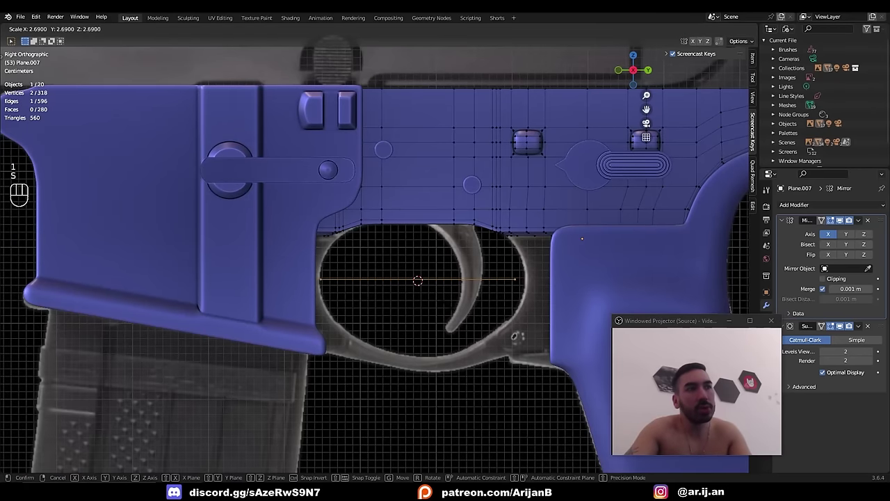
{"action": "left_click", "coordinate": [453, 310]}
{"action": "left_click", "coordinate": [516, 279]}
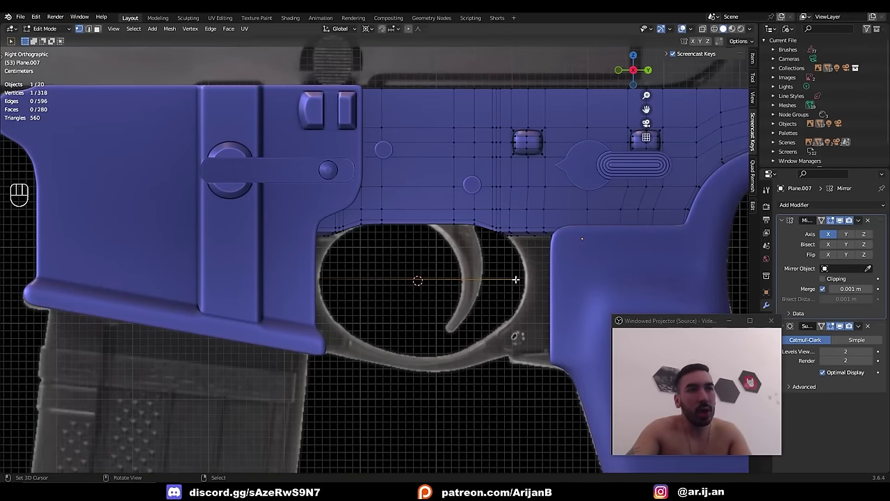
{"action": "key", "text": "p"}
{"action": "key", "text": "Tab"}
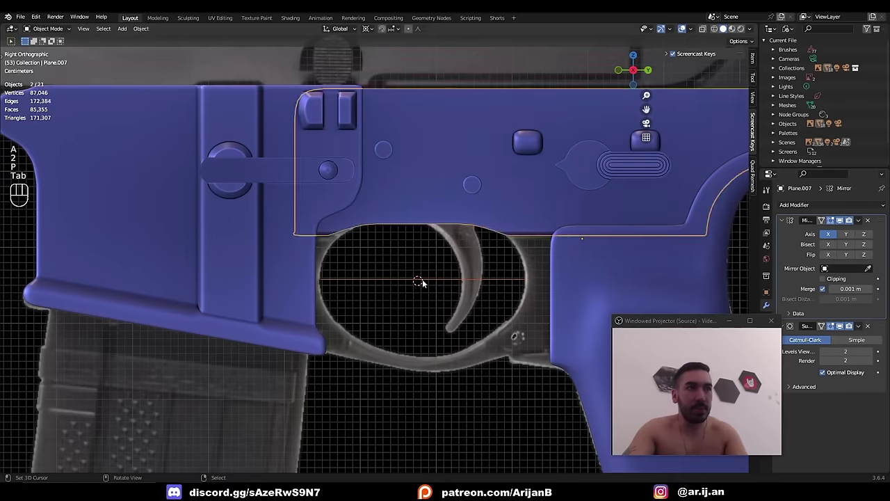
- Extrude the separated edge up along Z to the top of the trigger guard opening, working in wireframe
{"action": "left_click", "coordinate": [422, 281]}
{"action": "key", "text": "Tab"}
{"action": "key", "text": "shift+z"}
{"action": "key", "text": "e"}
{"action": "key", "text": "g"}
{"action": "key", "text": "z"}
{"action": "left_click", "coordinate": [418, 226]}
{"action": "key", "text": "2"}
{"action": "right_click", "coordinate": [432, 278]}
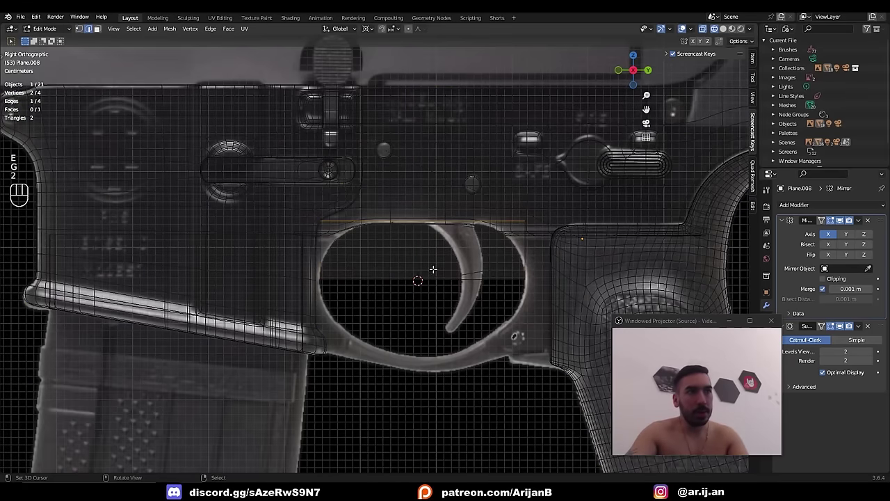
- Lower the strip's top edge slightly along Z and shrink it to about 0.81 to follow the guard opening's curve
{"action": "key", "text": "g"}
{"action": "key", "text": "z"}
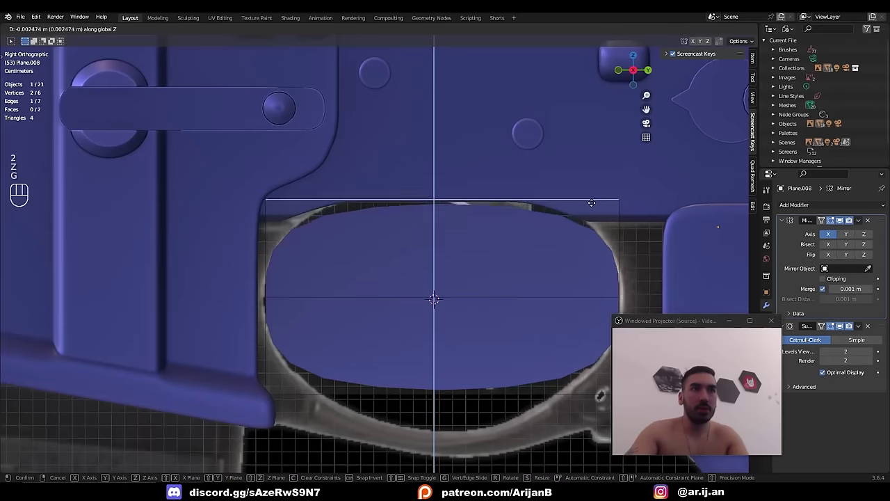
{"action": "left_click", "coordinate": [602, 222]}
{"action": "key", "text": "shift+s"}
{"action": "key", "text": "s"}
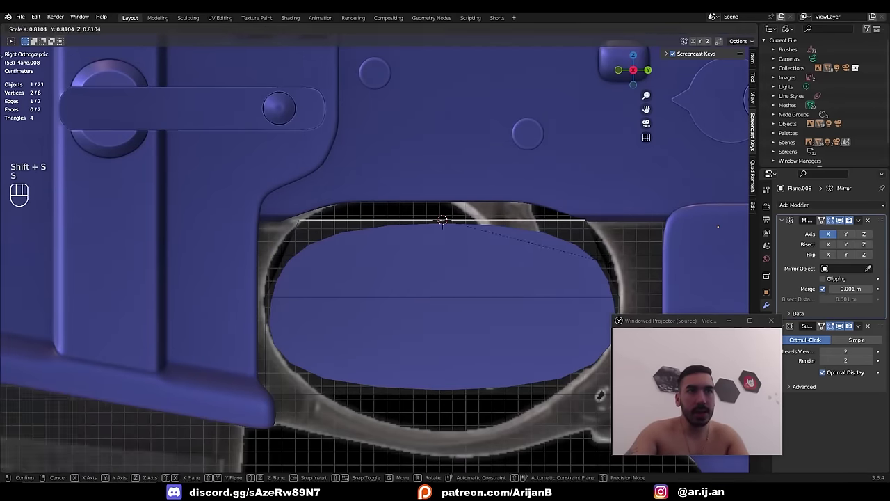
{"action": "left_click", "coordinate": [597, 277]}
{"action": "middle_click_drag", "start_coordinate": [597, 278], "coordinate": [569, 266], "text": "shift"}
- Add edge loops across the strip and scale the upper one by 1.060 and 1.004 to match the guard opening's outline
{"action": "key", "text": "ctrl+r"}
{"action": "left_click", "coordinate": [572, 259]}
{"action": "left_click", "coordinate": [574, 240]}
{"action": "key", "text": "s"}
{"action": "left_click", "coordinate": [577, 236]}
{"action": "key", "text": "alt+z"}
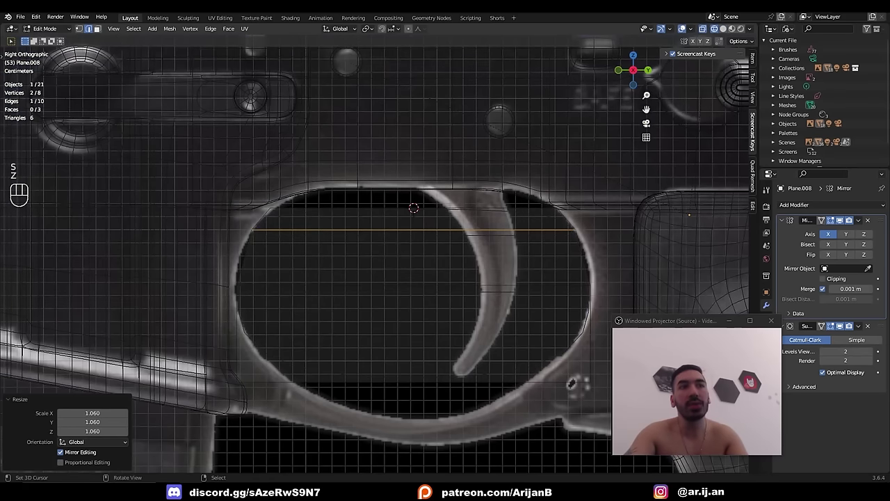
{"action": "key", "text": "s"}
{"action": "left_click", "coordinate": [576, 239]}
{"action": "middle_click_drag", "start_coordinate": [584, 246], "coordinate": [533, 210], "text": "shift"}
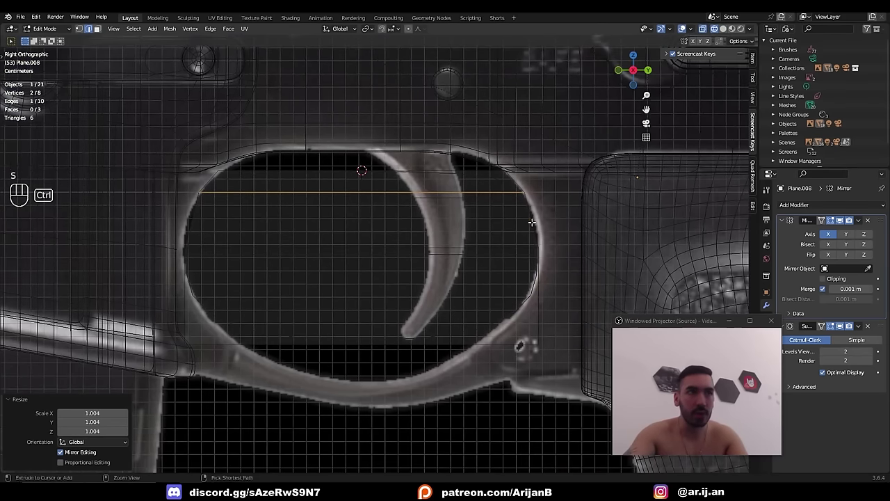
{"action": "key", "text": "ctrl+r"}
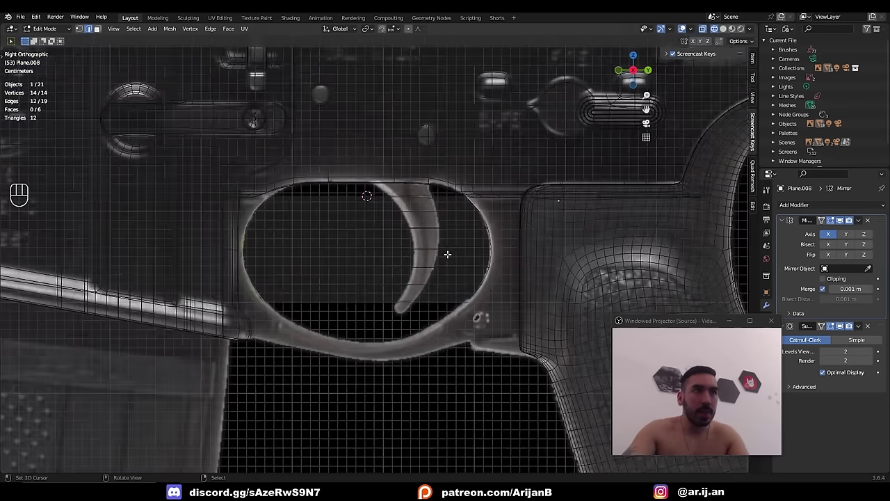
- Extrude the curved side edges of the strip and scale them outward by 1.370 along Y
{"action": "key", "text": "e"}
{"action": "right_click", "coordinate": [428, 278]}
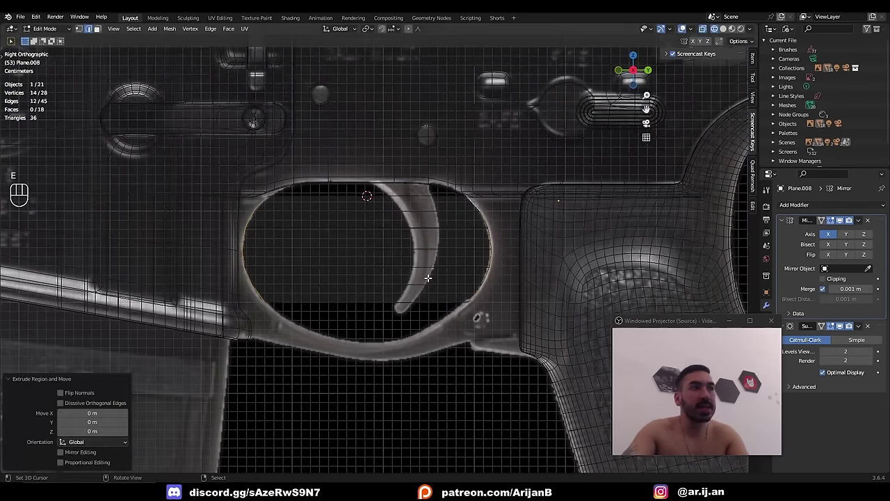
{"action": "key", "text": "s"}
{"action": "key", "text": "y"}
{"action": "left_click", "coordinate": [448, 257]}
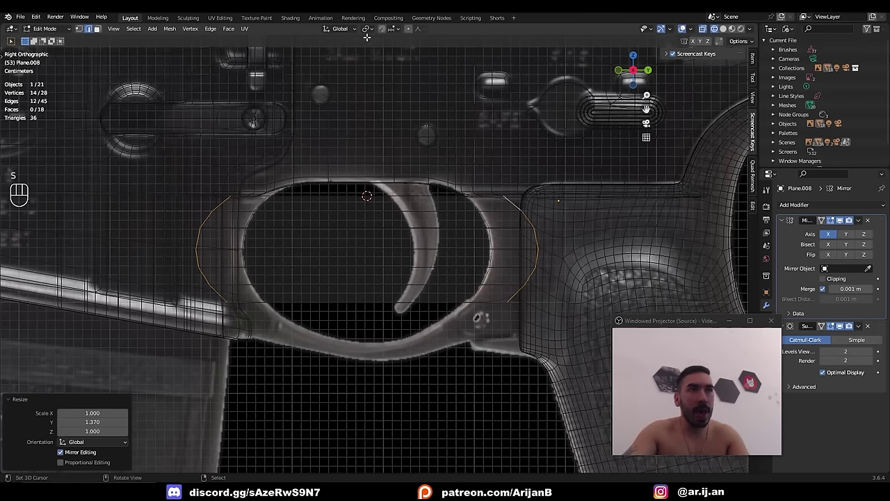
- Flatten each outer side along Y into a straight vertical line and delete the inner faces filling the guard opening
{"action": "left_click", "coordinate": [384, 60]}
{"action": "key", "text": "s"}
{"action": "key", "text": "x"}
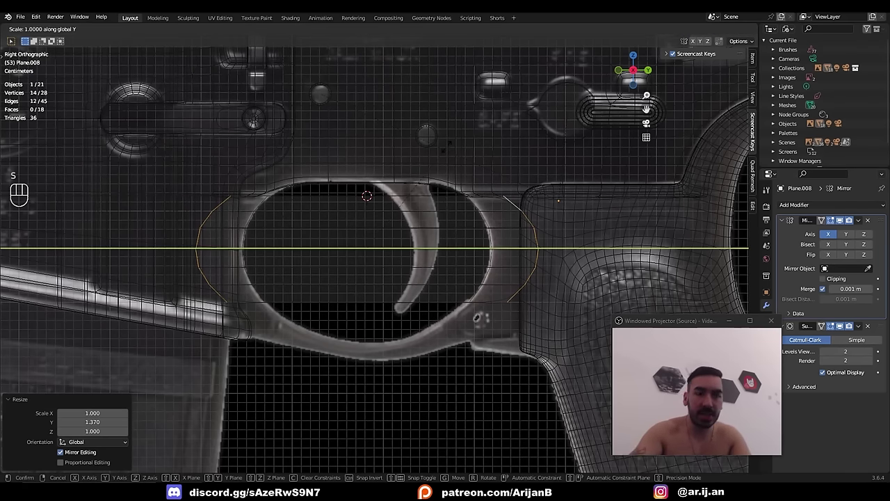
{"action": "key", "text": "Return"}
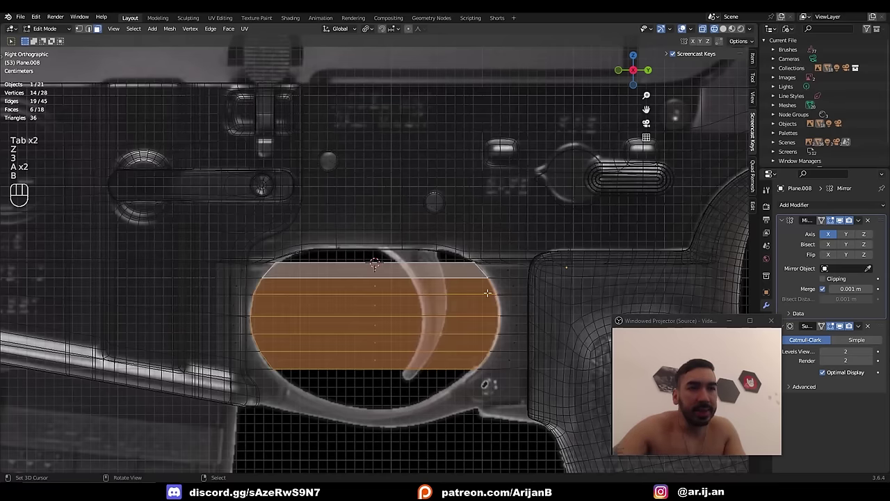
{"action": "key", "text": "x"}
{"action": "left_click", "coordinate": [506, 329]}
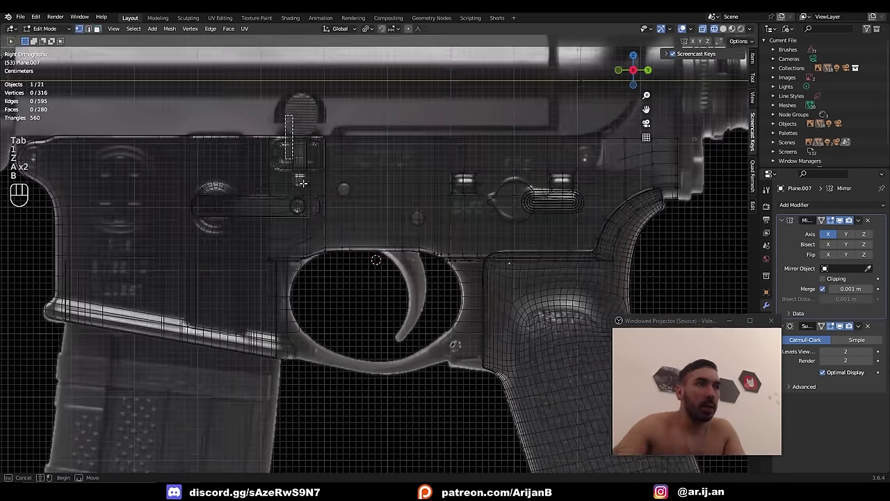
- Move the front group of vertices on the receiver panel rearward along Y to match the guard opening's upper front curve
{"action": "key", "text": "alt+z"}
{"action": "key", "text": "g"}
{"action": "key", "text": "y"}
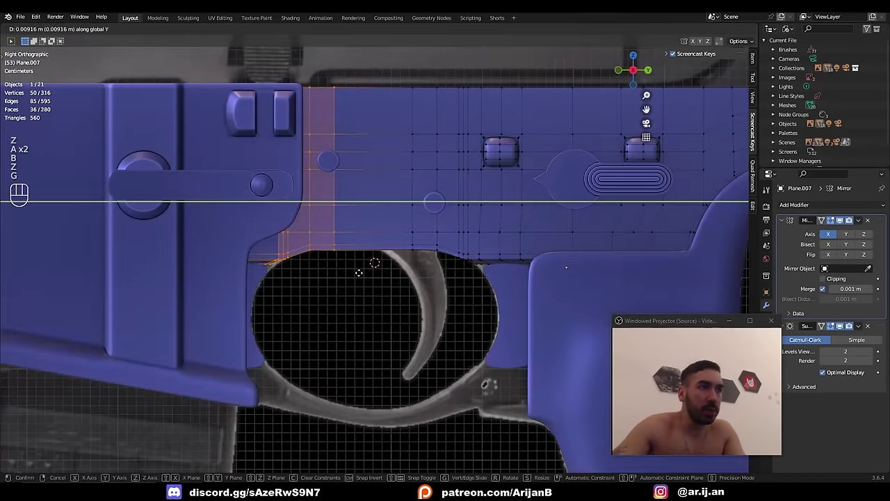
{"action": "left_click", "coordinate": [366, 274]}
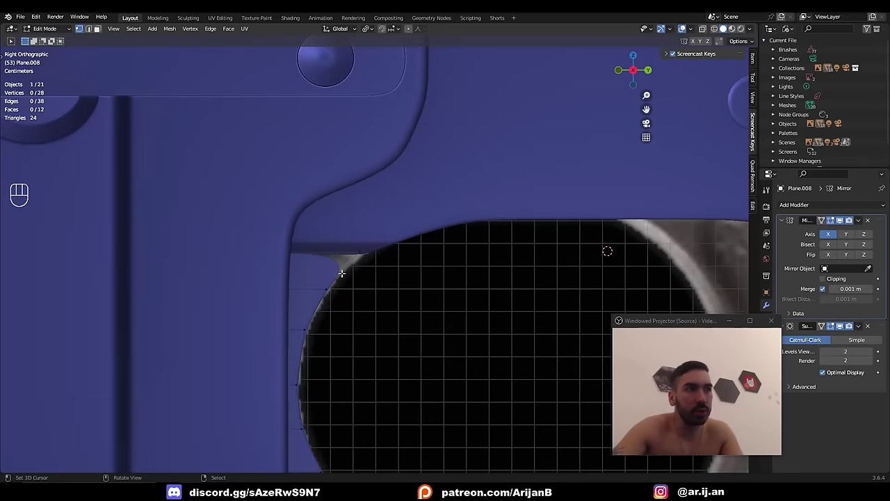
- Examine the corner where the guard's front side piece meets the receiver, with the mesh selected and in object mode
{"action": "key", "text": "a"}
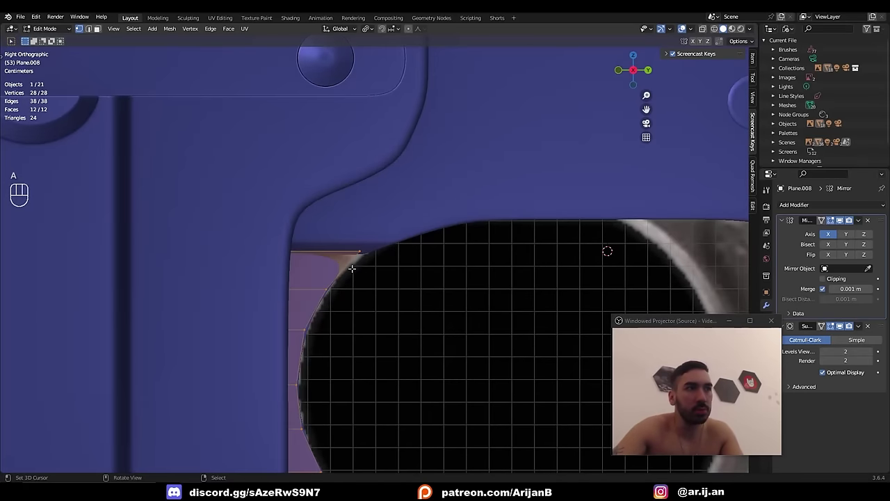
{"action": "middle_click_drag", "start_coordinate": [353, 267], "coordinate": [334, 269]}
{"action": "key", "text": "z"}
{"action": "key", "text": "z"}
{"action": "key", "text": "z"}
{"action": "key", "text": "KP_Enter"}
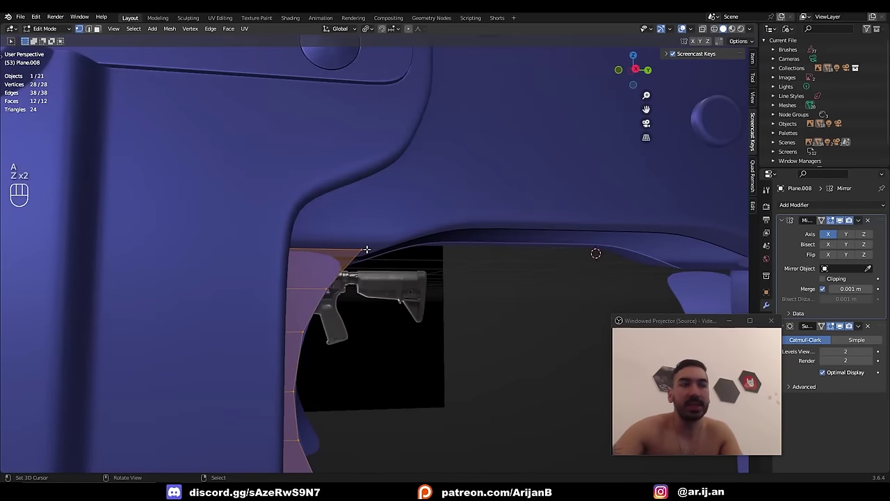
{"action": "key", "text": "Tab"}
{"action": "key", "text": "z"}
{"action": "key", "text": "z"}
{"action": "middle_click_drag", "start_coordinate": [341, 264], "coordinate": [344, 268]}
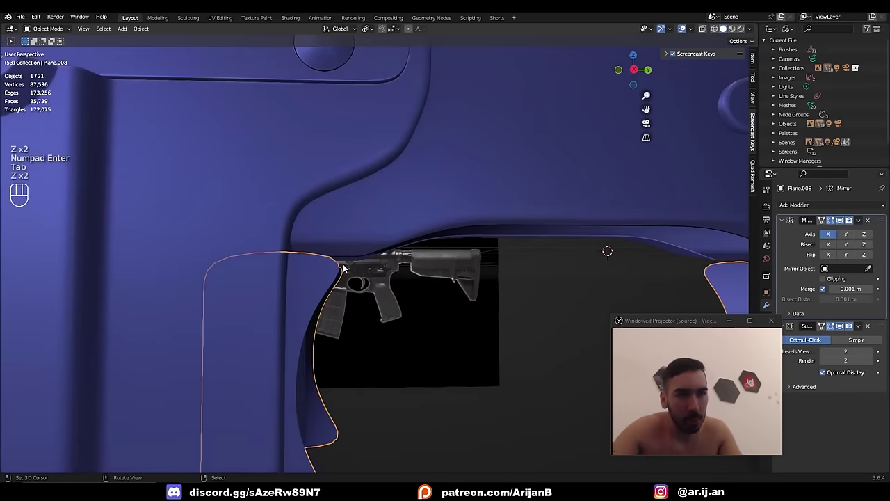
- Extrude the bottom edges of both guard side pieces down along Z to the level of the guard's lower corners
{"action": "key", "text": "Tab"}
{"action": "key", "text": "KP_3"}
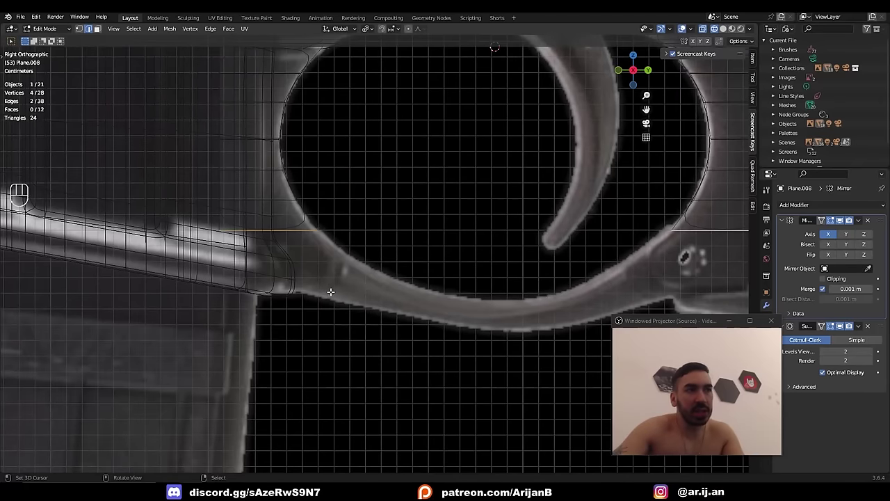
{"action": "scroll", "coordinate": [368, 270], "scroll_direction": "down", "scroll_amount": 1}
{"action": "key", "text": "e"}
{"action": "right_click", "coordinate": [387, 210]}
{"action": "key", "text": "g"}
{"action": "middle_click", "coordinate": [388, 233]}
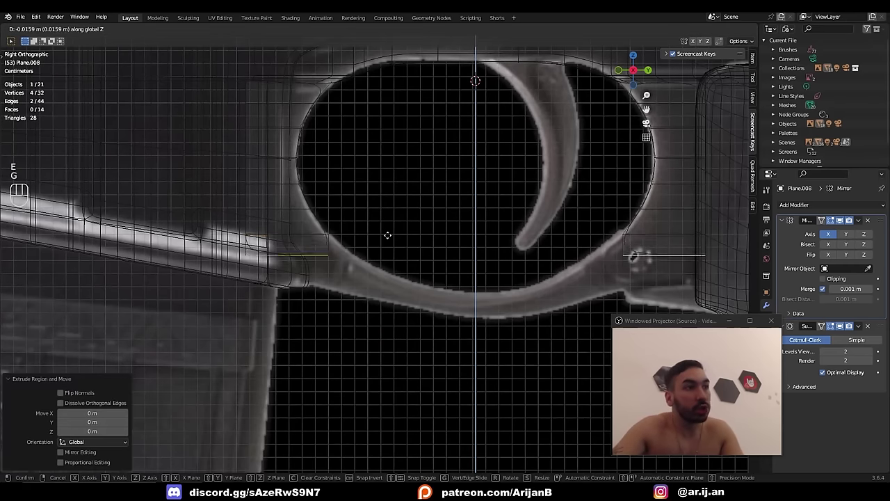
{"action": "left_click", "coordinate": [382, 259]}
- Shift the front piece's outer vertices along Y toward the opening and spread the two lower inner corners apart by scaling 1.180
{"action": "key", "text": "g"}
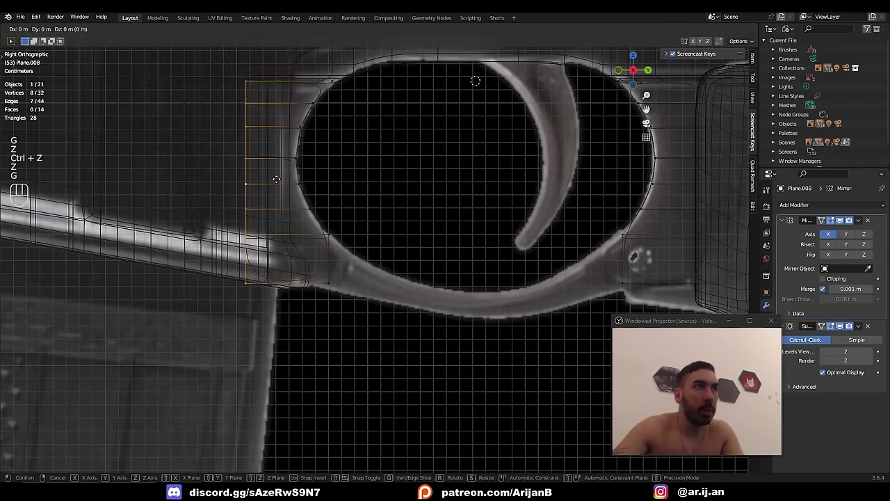
{"action": "middle_click", "coordinate": [296, 184]}
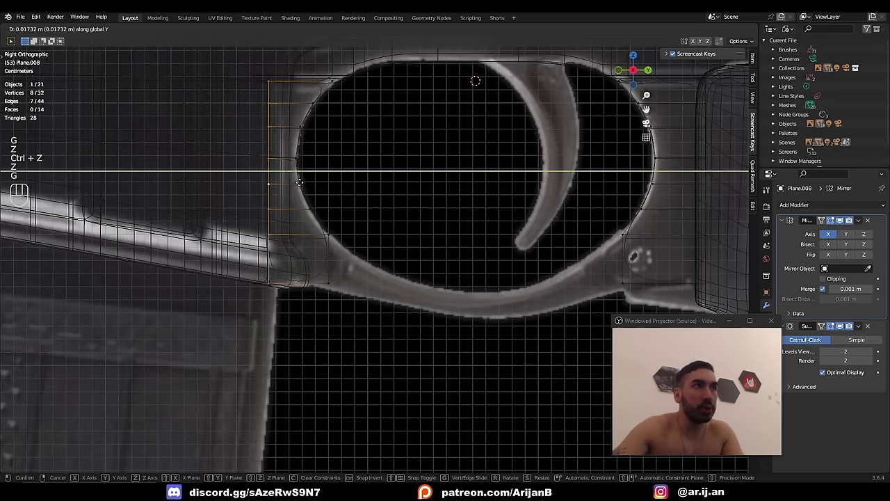
{"action": "left_click", "coordinate": [311, 183]}
{"action": "key", "text": "z"}
{"action": "mouse_move", "coordinate": [288, 268]}
{"action": "middle_mouse_down"}
{"action": "mouse_move", "coordinate": [294, 248]}
{"action": "mouse_move", "coordinate": [318, 257]}
{"action": "middle_mouse_up"}
{"action": "key", "text": "s"}
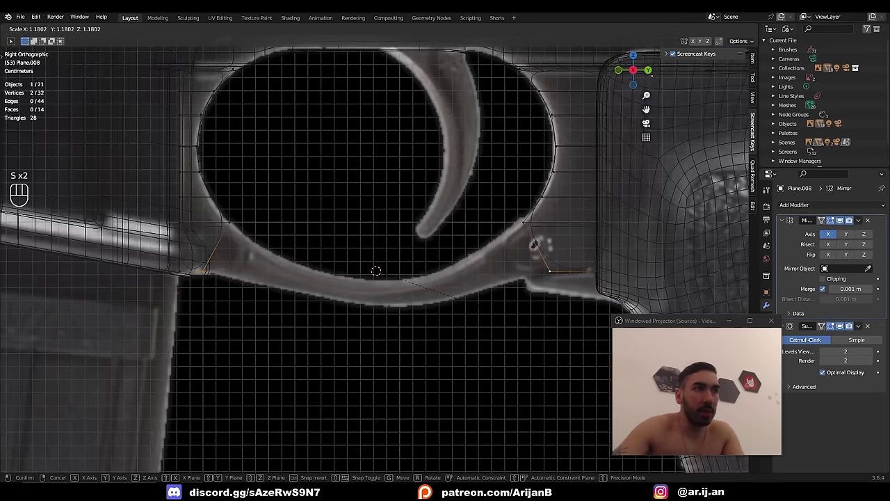
{"action": "left_click", "coordinate": [454, 298]}
- Extrude the front piece's slanted lower edge along the trigger guard's curved bow
{"action": "key", "text": "2"}
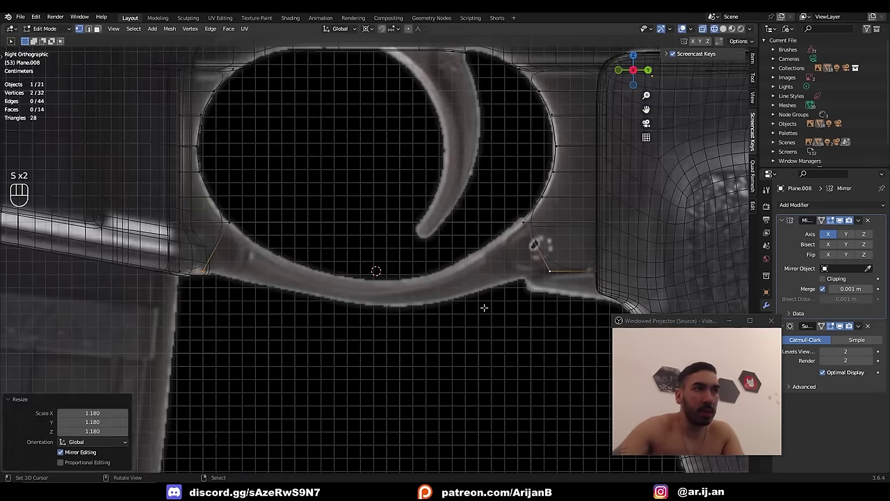
{"action": "right_click", "coordinate": [249, 241]}
{"action": "middle_click_drag", "start_coordinate": [249, 241], "coordinate": [335, 239], "text": "shift"}
{"action": "scroll", "coordinate": [307, 240], "scroll_direction": "up", "scroll_amount": 3}
{"action": "right_click", "coordinate": [293, 239]}
{"action": "key", "text": "e"}
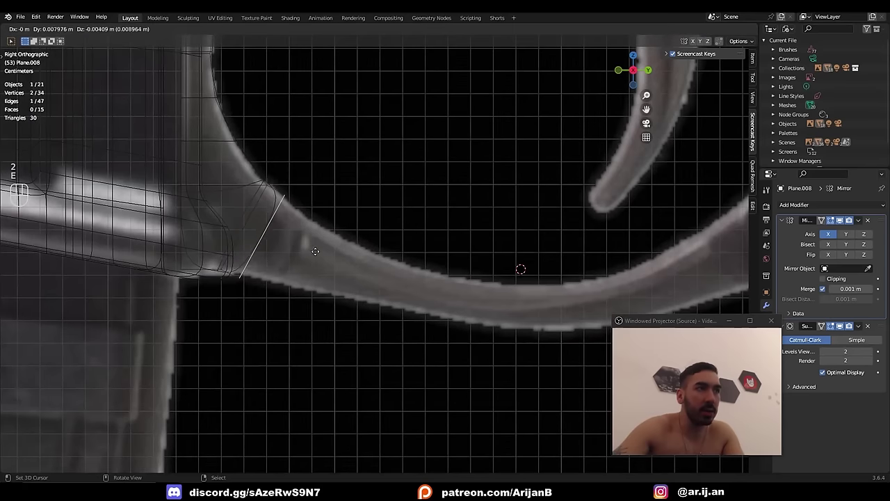
{"action": "left_click", "coordinate": [351, 262]}
- Scale and reposition the newly extruded edge to fit the guard bow's thickness at the front
{"action": "key", "text": "z"}
{"action": "key", "text": "shift+s"}
{"action": "key", "text": "s"}
{"action": "left_click", "coordinate": [338, 273]}
{"action": "key", "text": "g"}
{"action": "key", "text": "ctrl+z"}
{"action": "key", "text": "s"}
{"action": "left_click", "coordinate": [337, 273]}
{"action": "key", "text": "g"}
{"action": "left_click", "coordinate": [314, 253]}
- Examine the subdivided guard pieces against the whole trigger guard outline in wireframe
{"action": "key", "text": "1"}
{"action": "key", "text": "z"}
{"action": "scroll", "coordinate": [311, 209], "scroll_direction": "up", "scroll_amount": 2}
{"action": "scroll", "coordinate": [305, 202], "scroll_direction": "down", "scroll_amount": 2}
{"action": "middle_click_drag", "start_coordinate": [280, 206], "coordinate": [313, 213], "text": "shift"}
{"action": "key", "text": "Tab"}
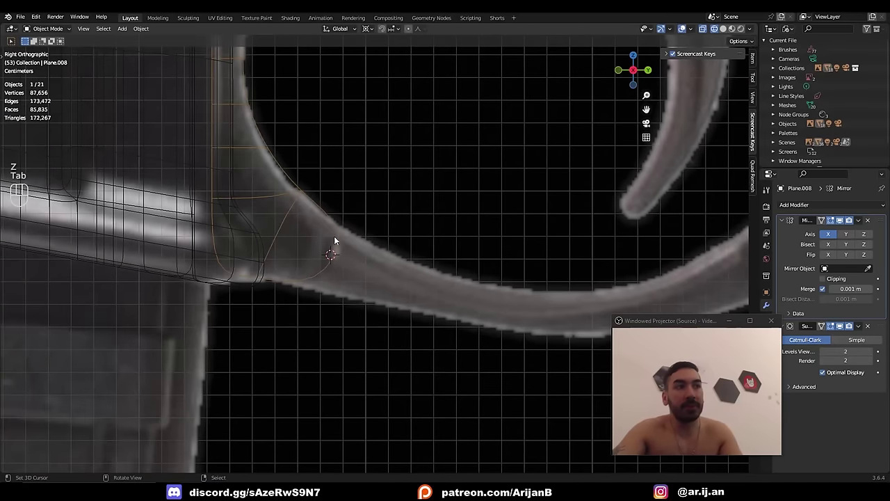
{"action": "scroll", "coordinate": [320, 250], "scroll_direction": "down", "scroll_amount": 1}
{"action": "scroll", "coordinate": [560, 215], "scroll_direction": "down", "scroll_amount": 1}
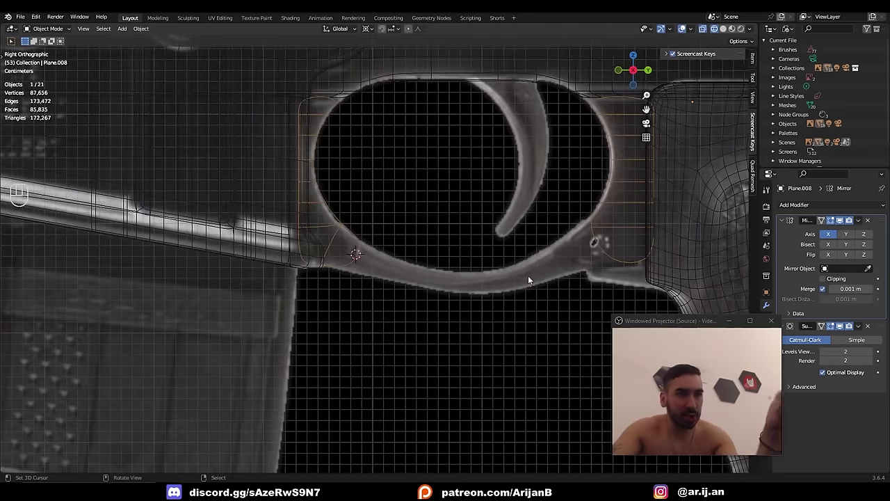
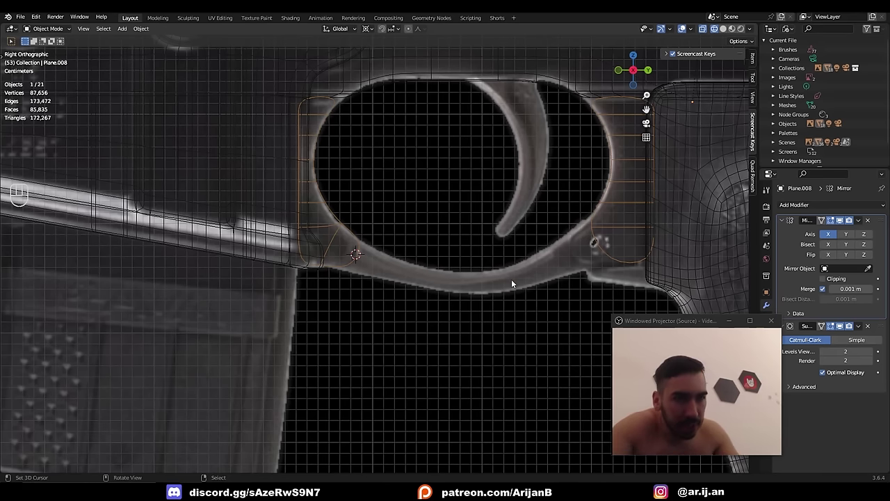
- Delete the lower face of the rear guard side piece
{"action": "key", "text": "Tab"}
{"action": "key", "text": "Tab"}
{"action": "key", "text": "1"}
{"action": "key", "text": "z"}
{"action": "key", "text": "3"}
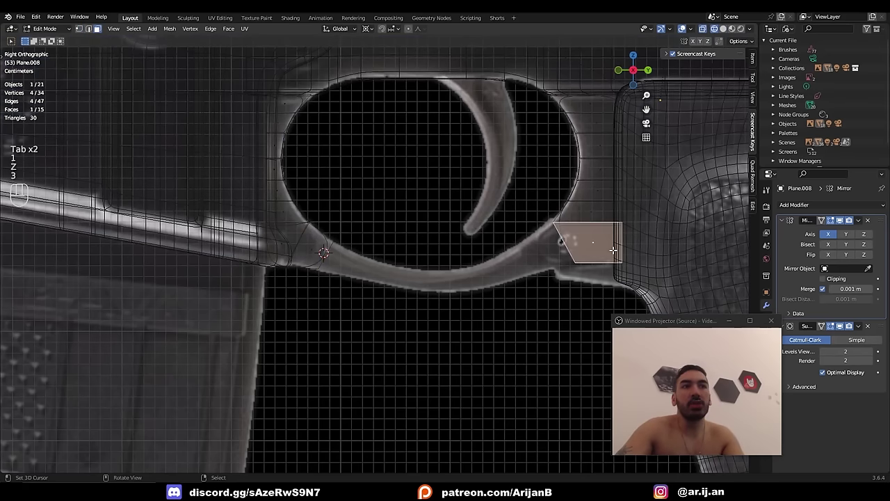
{"action": "key", "text": "x"}
{"action": "left_click", "coordinate": [526, 240]}
{"action": "key", "text": "z"}
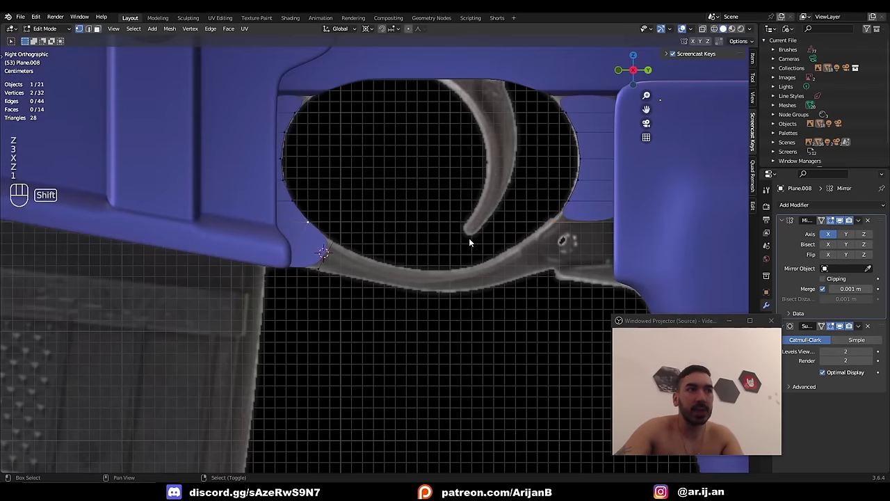
- Duplicate the front guard piece's lower faces and mirror the copy to the rear guard piece with a Y scale of -1
{"action": "key", "text": "shift+s"}
{"action": "key", "text": "a"}
{"action": "key", "text": "a"}
{"action": "key", "text": "z"}
{"action": "key", "text": "3"}
{"action": "key", "text": "a"}
{"action": "key", "text": "a"}
{"action": "key", "text": "b"}
{"action": "left_click_drag", "start_coordinate": [275, 235], "coordinate": [357, 265]}
{"action": "key", "text": "shift+d"}
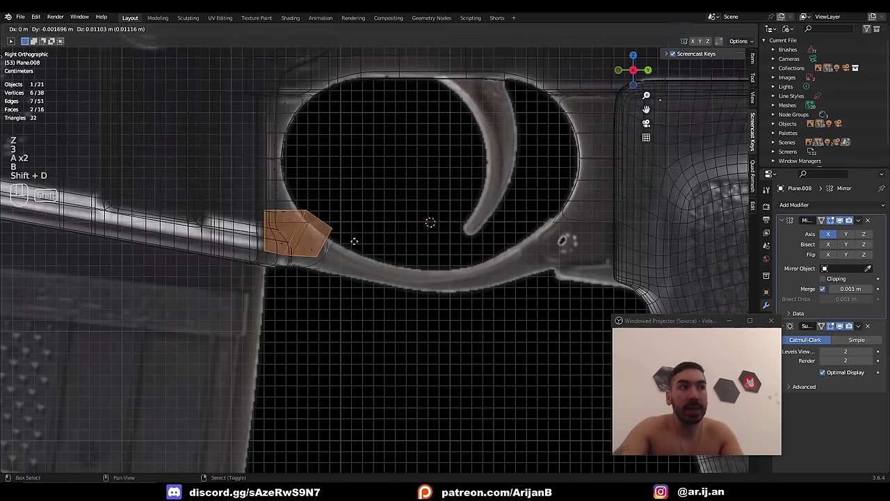
{"action": "right_click", "coordinate": [354, 241]}
{"action": "type", "text": "sy-1"}
{"action": "key", "text": "Return"}
- Align the rear copy's back edge using a Y scale of 0, merge vertices by distance and recalculate the normals
{"action": "key", "text": "shift+n"}
{"action": "key", "text": "a"}
{"action": "key", "text": "m"}
{"action": "key", "text": "b"}
{"action": "key", "text": "shift+n"}
{"action": "type", "text": "1"}
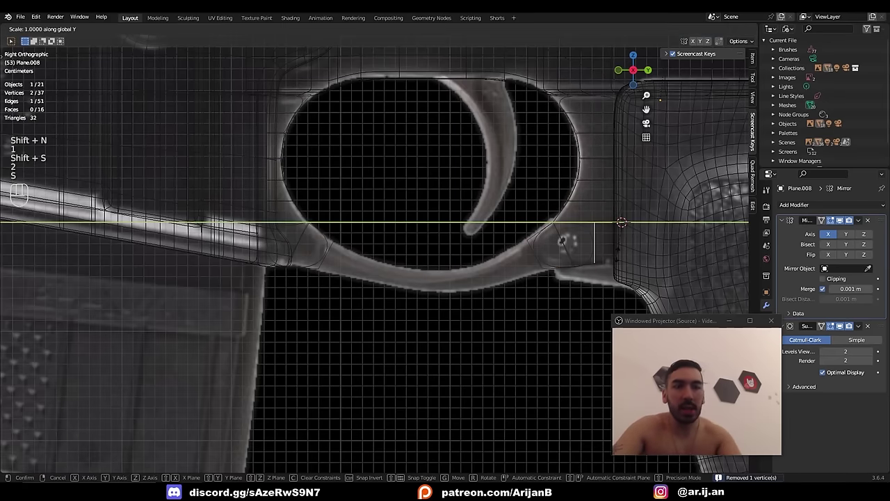
{"action": "type", "text": "0"}
{"action": "key", "text": "Return"}
{"action": "key", "text": "a"}
{"action": "key", "text": "shift+w"}
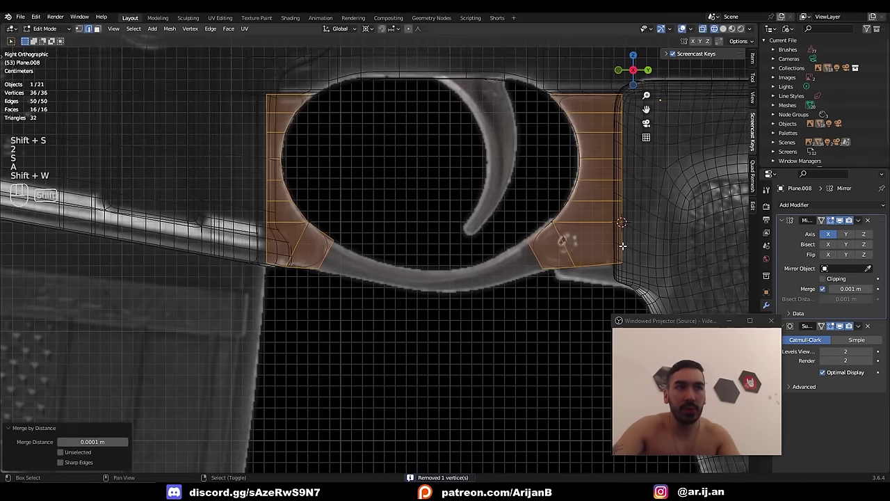
{"action": "key", "text": "shift+n"}
- Add one lengthwise loop cut through the lower faces of both the front and rear guard pieces
{"action": "key", "text": "Tab"}
{"action": "key", "text": "z"}
{"action": "scroll", "coordinate": [553, 206], "scroll_direction": "down", "scroll_amount": 1}
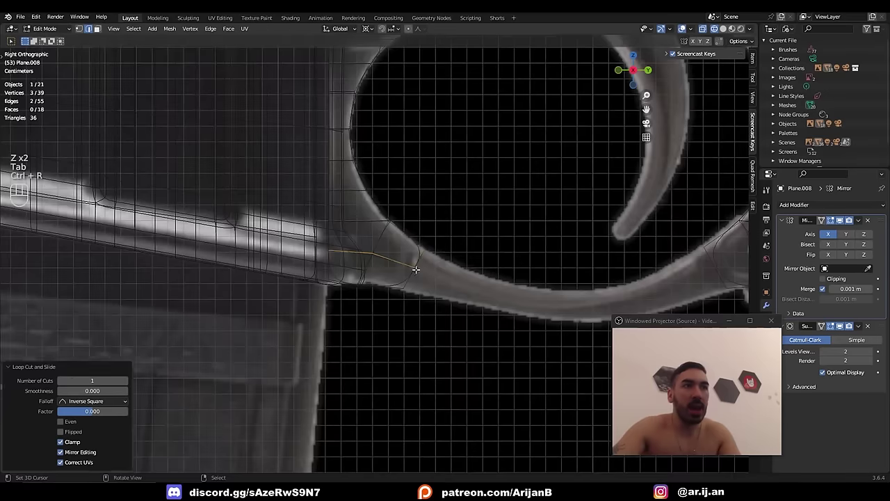
{"action": "middle_click_drag", "start_coordinate": [720, 287], "coordinate": [642, 275], "text": "shift"}
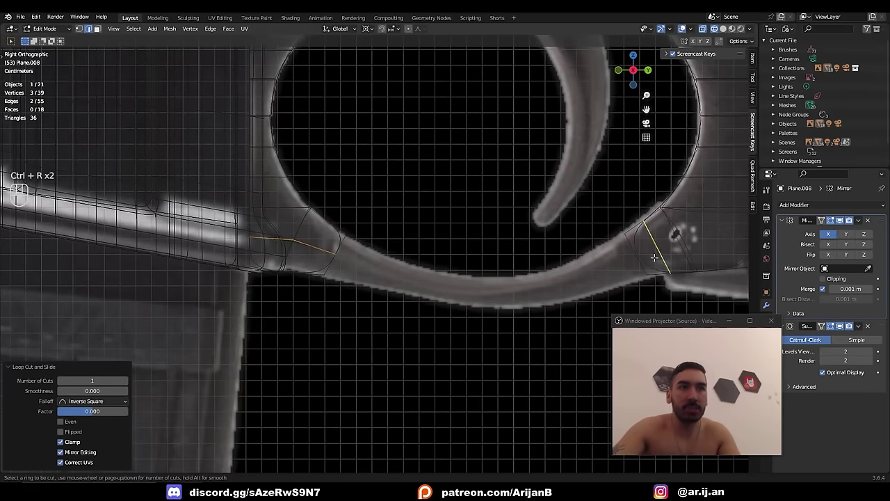
{"action": "key", "text": "1"}
{"action": "right_click", "coordinate": [635, 252]}
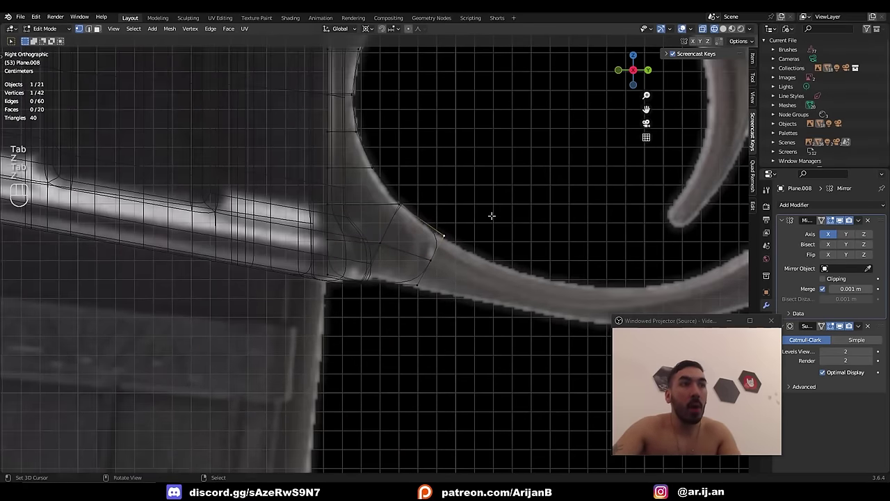
- Nudge the front piece's slanted end vertices onto the reference outline and slide the vertices behind them
{"action": "key", "text": "g"}
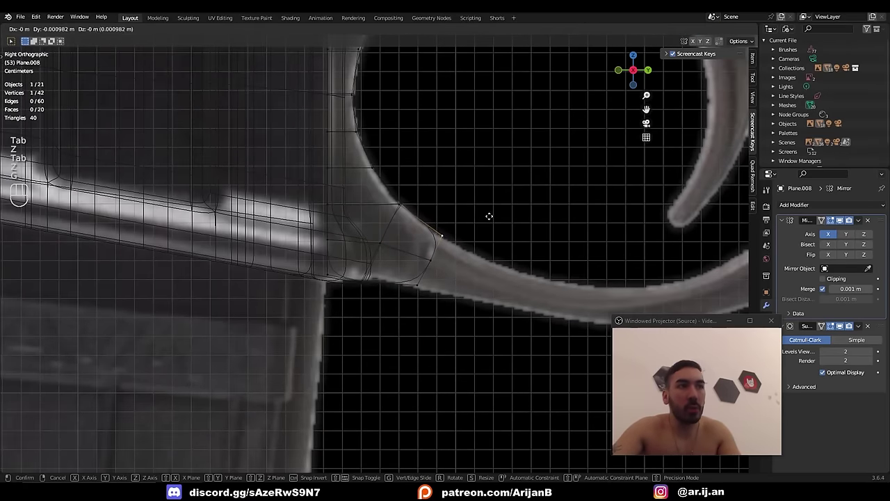
{"action": "left_click", "coordinate": [489, 217]}
{"action": "right_click", "coordinate": [421, 295]}
{"action": "key", "text": "g"}
{"action": "left_click", "coordinate": [422, 291]}
{"action": "right_click", "coordinate": [381, 252]}
{"action": "right_click", "coordinate": [370, 272], "text": "shift"}
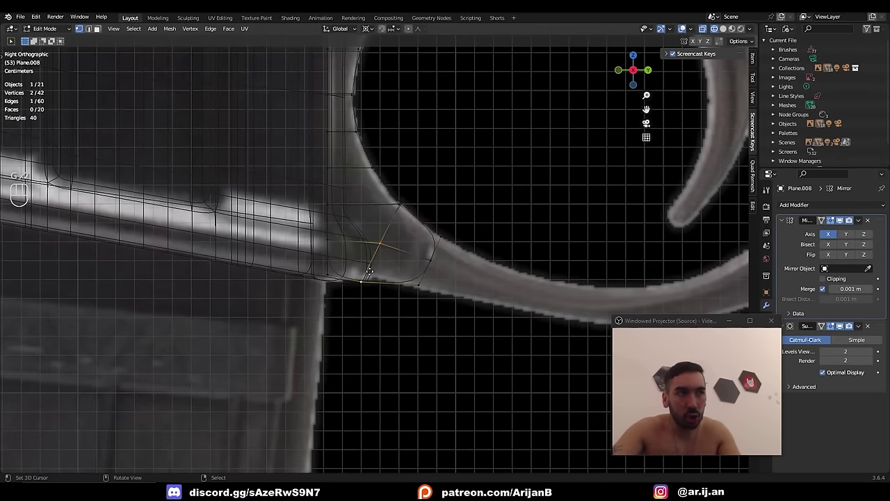
{"action": "key", "text": "g"}
{"action": "key", "text": "g"}
{"action": "left_click", "coordinate": [378, 273]}
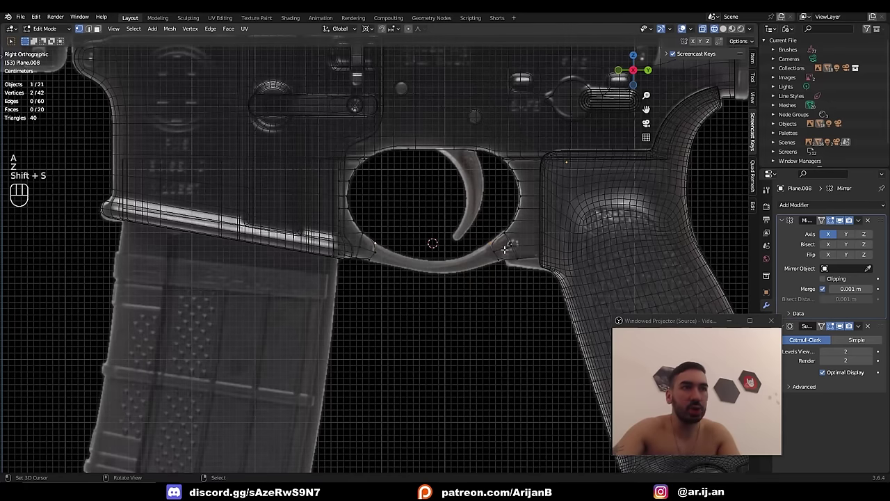
- Delete the rear guard piece's lower faces and replace them with a mirrored copy of the adjusted front ones
{"action": "key", "text": "3"}
{"action": "key", "text": "a"}
{"action": "key", "text": "a"}
{"action": "key", "text": "b"}
{"action": "left_click_drag", "start_coordinate": [486, 236], "coordinate": [560, 279]}
{"action": "key", "text": "x"}
{"action": "left_click", "coordinate": [571, 284]}
{"action": "key", "text": "a"}
{"action": "key", "text": "a"}
{"action": "key", "text": "b"}
{"action": "left_click_drag", "start_coordinate": [338, 225], "coordinate": [413, 276]}
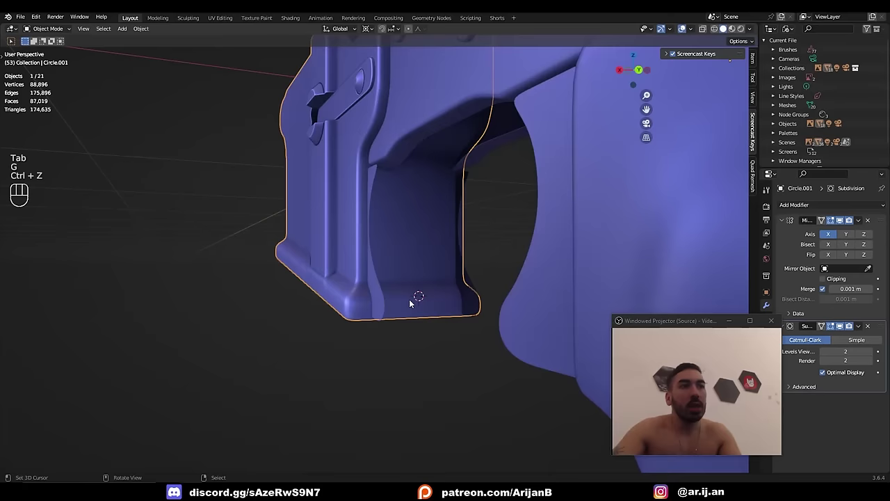
- Snap the 3D cursor to a receiver vertex at the lower rear of the magazine well
{"action": "key", "text": "Tab"}
{"action": "key", "text": "1"}
{"action": "key", "text": "Tab"}
{"action": "right_click", "coordinate": [384, 299]}
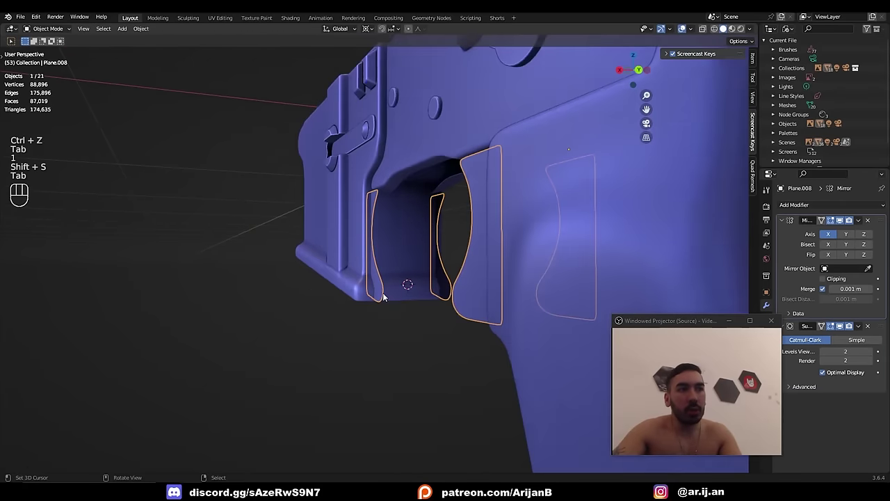
{"action": "middle_click_drag", "start_coordinate": [384, 299], "coordinate": [418, 279]}
{"action": "key", "text": "g"}
{"action": "right_click", "coordinate": [430, 281]}
{"action": "right_click", "coordinate": [405, 302]}
{"action": "scroll", "coordinate": [404, 312], "scroll_direction": "up", "scroll_amount": 2}
{"action": "key", "text": "Tab"}
{"action": "key", "text": "1"}
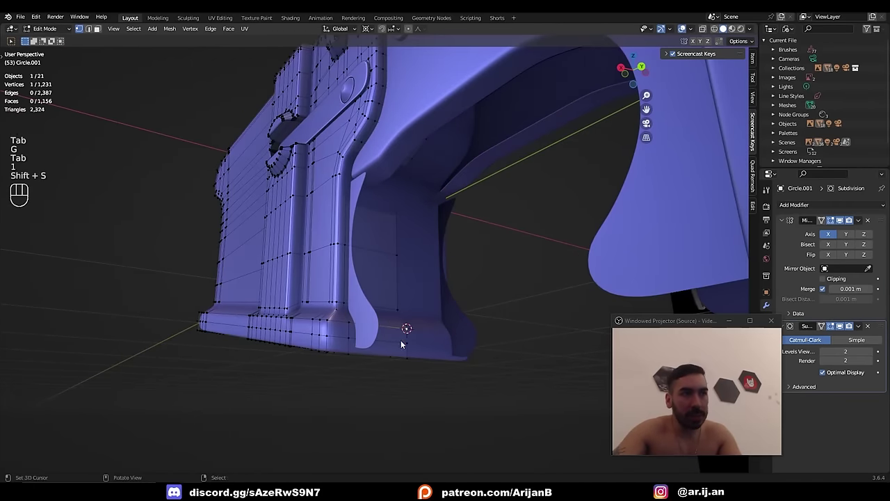
{"action": "key", "text": "Tab"}
{"action": "key", "text": "ctrl+alt+shift+c"}
{"action": "left_click", "coordinate": [401, 344]}
- Move all the guard side faces along X so they sit against the receiver's rear wall
{"action": "right_click", "coordinate": [367, 327]}
{"action": "key", "text": "Tab"}
{"action": "scroll", "coordinate": [382, 313], "scroll_direction": "down", "scroll_amount": 2}
{"action": "scroll", "coordinate": [386, 299], "scroll_direction": "up", "scroll_amount": 2}
{"action": "key", "text": "a"}
{"action": "key", "text": "g"}
{"action": "key", "text": "y"}
{"action": "key", "text": "x"}
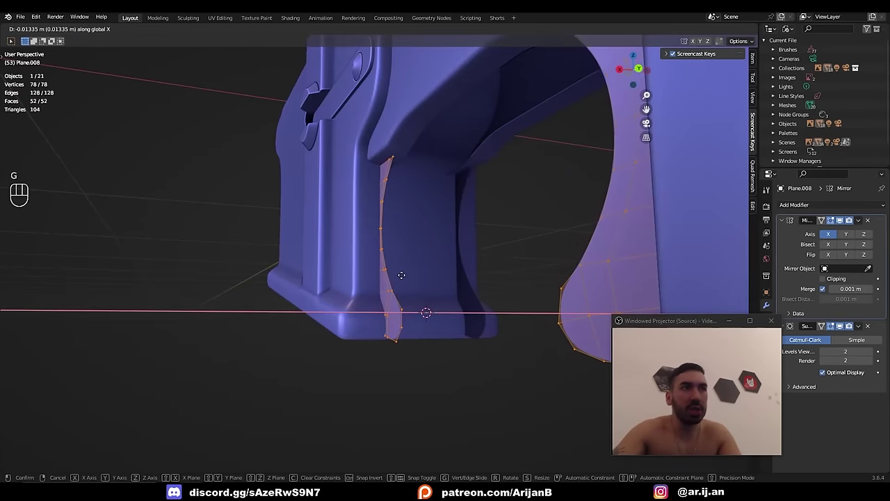
{"action": "left_click", "coordinate": [412, 279]}
- Extrude the guard pieces' curved opening edges to the centre line with an X scale of 0
{"action": "scroll", "coordinate": [419, 284], "scroll_direction": "up", "scroll_amount": 4}
{"action": "mouse_move", "coordinate": [413, 278]}
{"action": "middle_mouse_down", "text": "shift"}
{"action": "mouse_move", "coordinate": [444, 293]}
{"action": "mouse_move", "coordinate": [412, 262]}
{"action": "mouse_move", "coordinate": [405, 284]}
{"action": "middle_mouse_up", "text": "shift"}
{"action": "key", "text": "Tab"}
{"action": "right_click", "coordinate": [413, 262]}
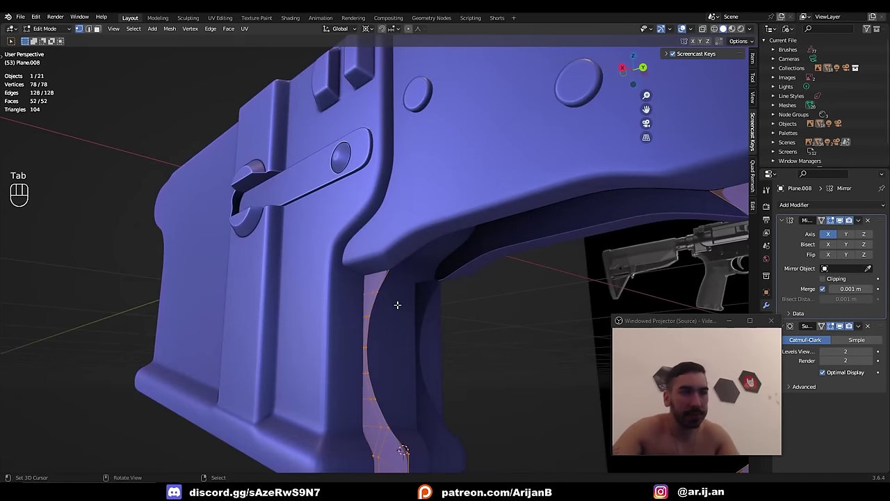
{"action": "scroll", "coordinate": [398, 305], "scroll_direction": "down", "scroll_amount": 3}
{"action": "middle_click_drag", "start_coordinate": [398, 304], "coordinate": [419, 318]}
{"action": "key", "text": "2"}
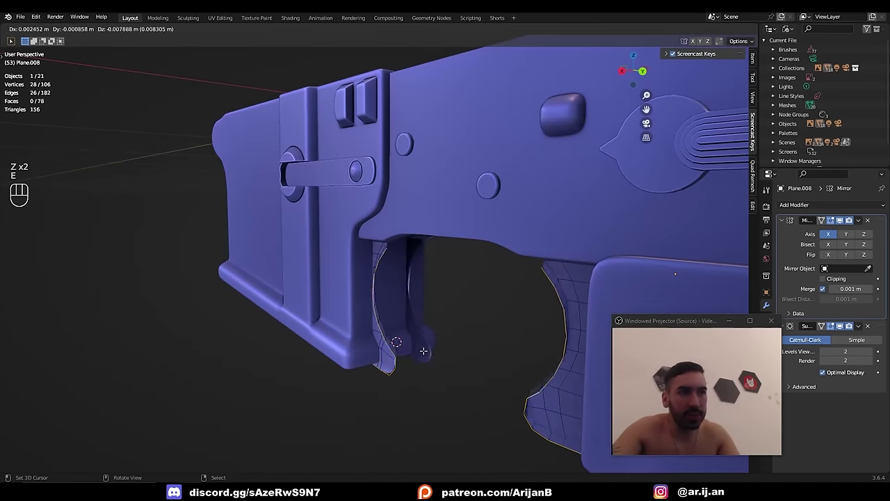
{"action": "right_click", "coordinate": [423, 351]}
{"action": "key", "text": "s"}
{"action": "key", "text": "y"}
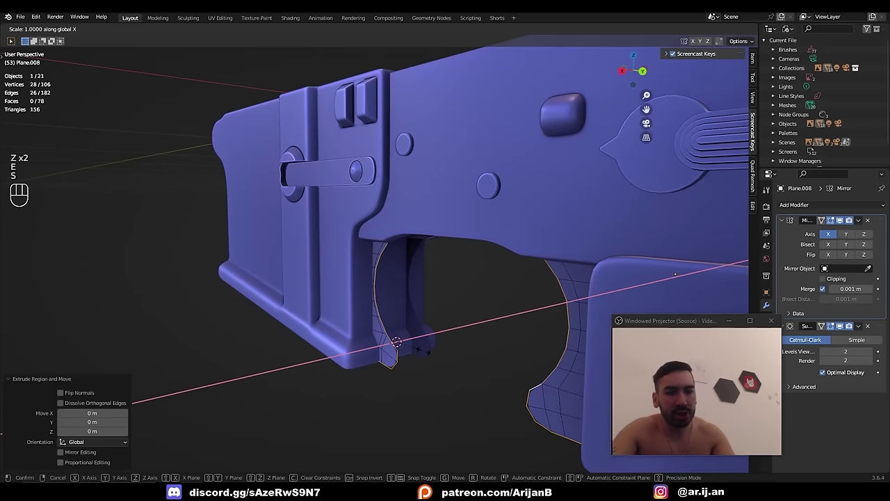
{"action": "key", "text": "0"}
{"action": "key", "text": "Return"}
{"action": "middle_click_drag", "start_coordinate": [423, 350], "coordinate": [404, 365]}
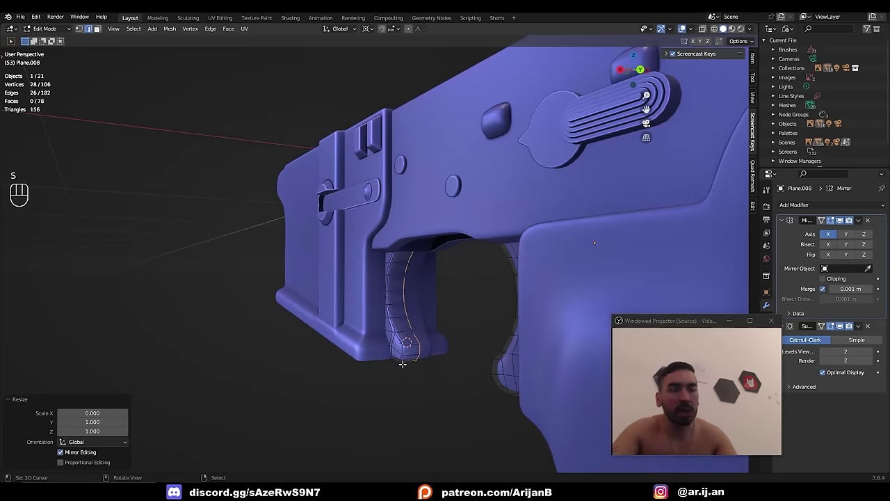
- Select the guard's curved opening edges by similar face angles and bevel them narrowly
{"action": "scroll", "coordinate": [411, 344], "scroll_direction": "up", "scroll_amount": 2}
{"action": "key", "text": "Tab"}
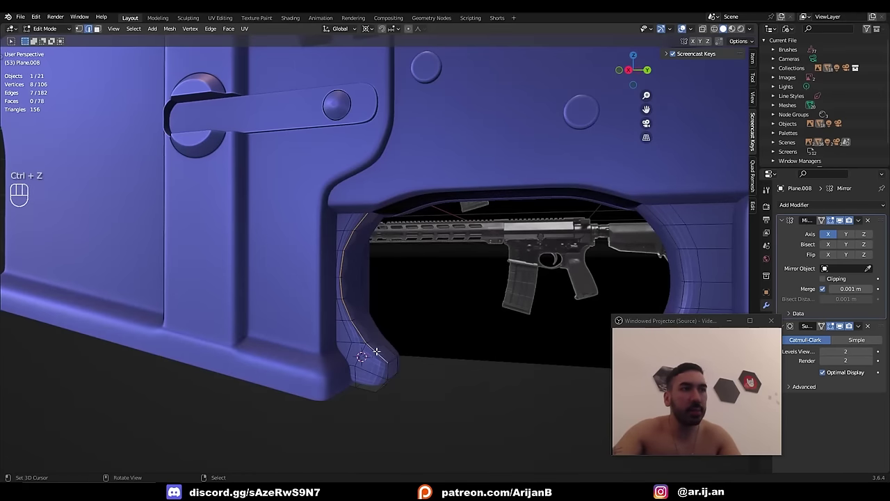
{"action": "key", "text": "z"}
{"action": "middle_click_drag", "start_coordinate": [350, 258], "coordinate": [362, 278]}
{"action": "key", "text": "z"}
{"action": "key", "text": "shift+g"}
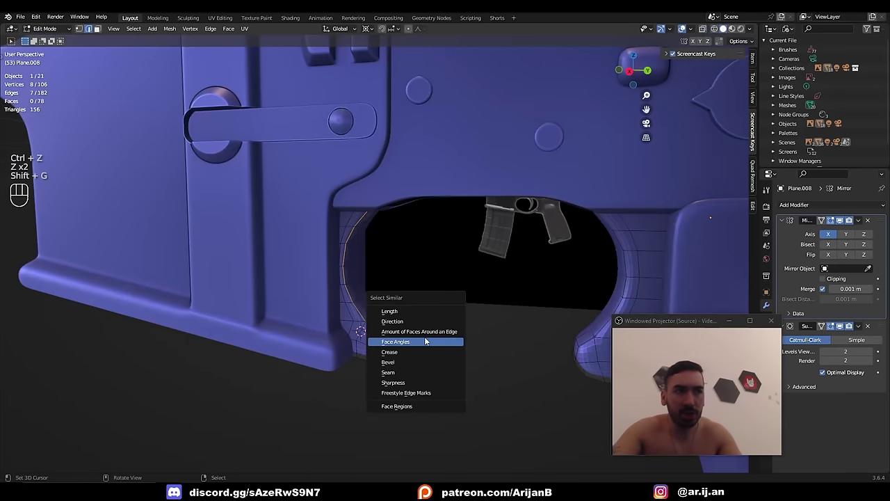
{"action": "left_click", "coordinate": [424, 341]}
{"action": "key", "text": "z"}
{"action": "middle_click_drag", "start_coordinate": [420, 340], "coordinate": [389, 238]}
{"action": "key", "text": "z"}
{"action": "middle_click_drag", "start_coordinate": [379, 299], "coordinate": [380, 348]}
{"action": "scroll", "coordinate": [390, 352], "scroll_direction": "up", "scroll_amount": 3}
{"action": "key", "text": "ctrl+b"}
{"action": "left_click", "coordinate": [460, 394]}
{"action": "key", "text": "Tab"}
{"action": "scroll", "coordinate": [446, 381], "scroll_direction": "down", "scroll_amount": 4}
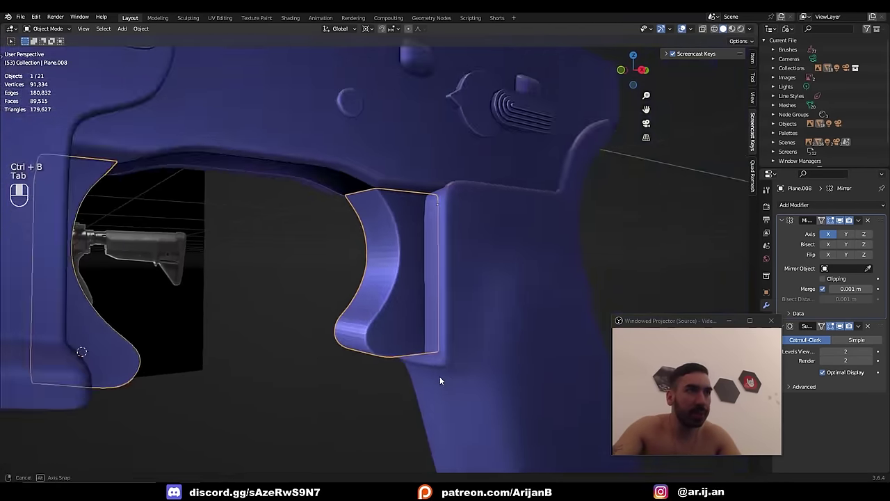
- Examine how the bevelled guard pieces meet the receiver along the top of the trigger opening
{"action": "key", "text": "a"}
{"action": "key", "text": "a"}
{"action": "middle_click_drag", "start_coordinate": [440, 376], "coordinate": [325, 233]}
{"action": "right_click", "coordinate": [325, 233]}
{"action": "key", "text": "Tab"}
{"action": "scroll", "coordinate": [361, 238], "scroll_direction": "up", "scroll_amount": 1}
{"action": "right_click", "coordinate": [344, 181], "text": "alt"}
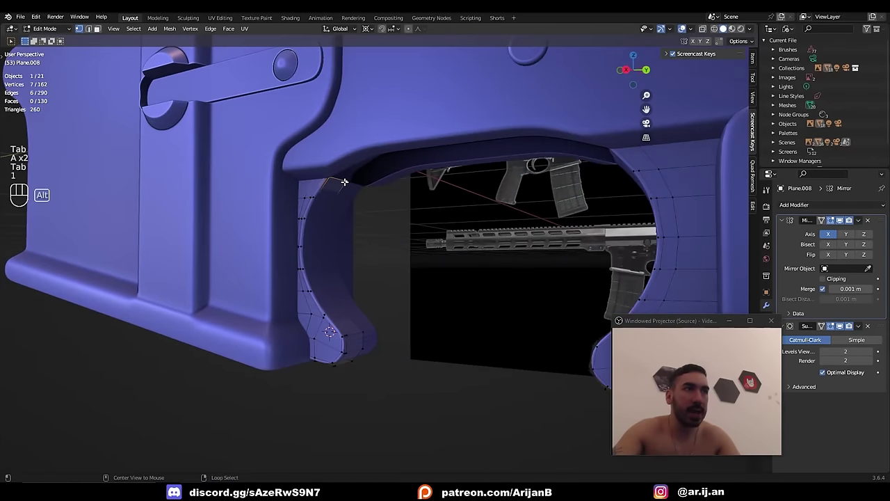
{"action": "middle_click_drag", "start_coordinate": [343, 181], "coordinate": [352, 139]}
{"action": "key", "text": "Tab"}
{"action": "right_click", "coordinate": [280, 249]}
{"action": "key", "text": "Tab"}
{"action": "key", "text": "Tab"}
{"action": "right_click", "coordinate": [598, 229]}
{"action": "middle_click_drag", "start_coordinate": [527, 220], "coordinate": [277, 265]}
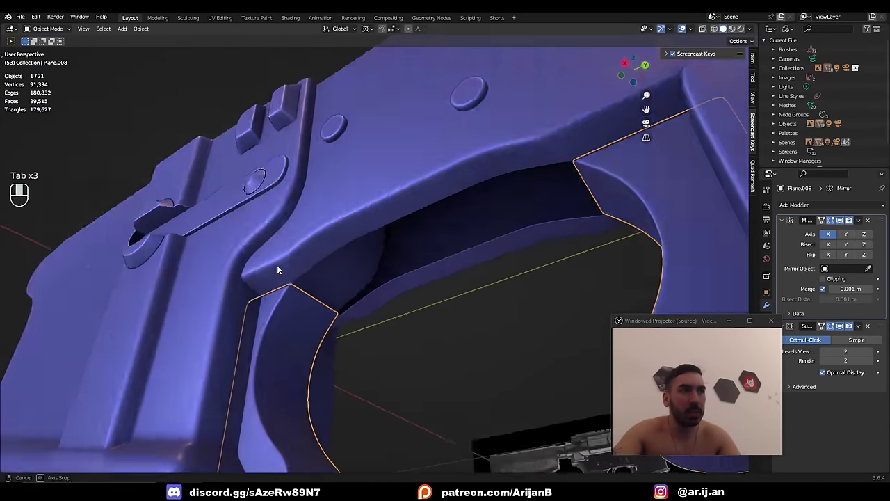
- Extrude the receiver side's lower edge above the trigger opening in place, leaving its short rear segment out of the selection
{"action": "left_click", "coordinate": [332, 241]}
{"action": "key", "text": "Tab"}
{"action": "key", "text": "1"}
{"action": "key", "text": "z"}
{"action": "key", "text": "e"}
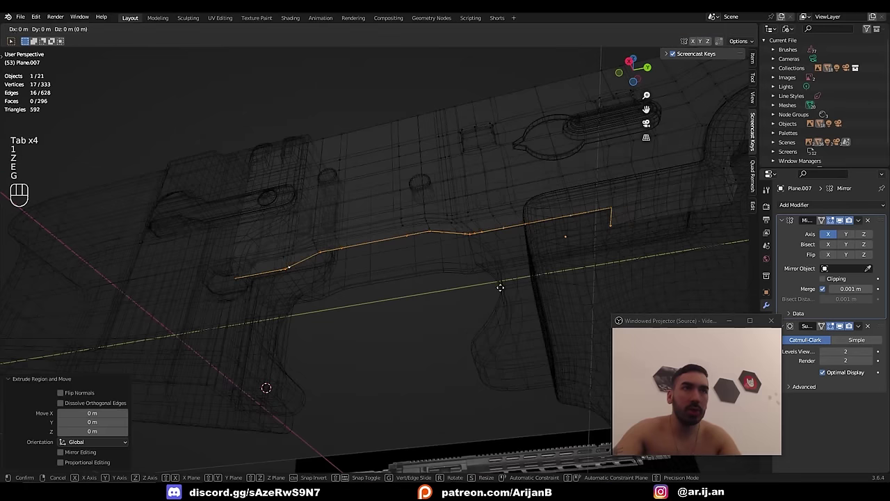
{"action": "key", "text": "g"}
{"action": "right_click", "coordinate": [487, 243]}
{"action": "key", "text": "2"}
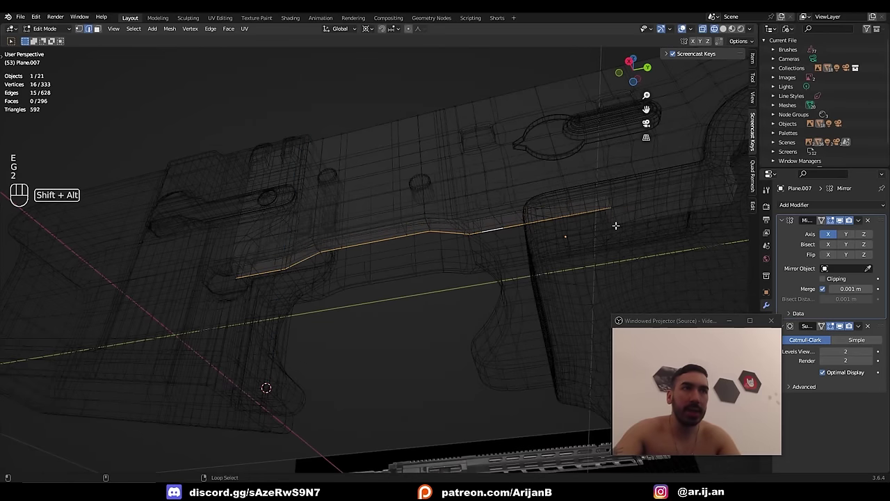
{"action": "left_click", "coordinate": [616, 222], "text": "shift"}
- Separate the edge above the trigger opening into its own object and extrude it to the centre with an X scale of 0
{"action": "key", "text": "z"}
{"action": "scroll", "coordinate": [407, 284], "scroll_direction": "up", "scroll_amount": 4}
{"action": "key", "text": "e"}
{"action": "key", "text": "1"}
{"action": "left_click", "coordinate": [194, 250]}
{"action": "mouse_move", "coordinate": [245, 261]}
{"action": "middle_mouse_down"}
{"action": "mouse_move", "coordinate": [529, 260]}
{"action": "mouse_move", "coordinate": [738, 215]}
{"action": "mouse_move", "coordinate": [602, 236]}
{"action": "mouse_move", "coordinate": [455, 239]}
{"action": "middle_mouse_up"}
{"action": "left_click", "coordinate": [741, 196], "text": "ctrl"}
{"action": "left_click", "coordinate": [556, 233], "text": "shift"}
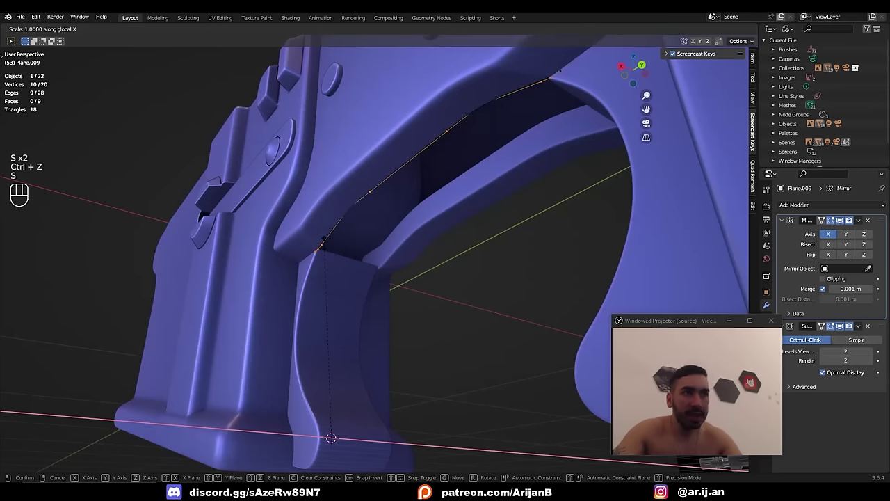
{"action": "key", "text": "x"}
{"action": "key", "text": "0"}
{"action": "key", "text": "Return"}
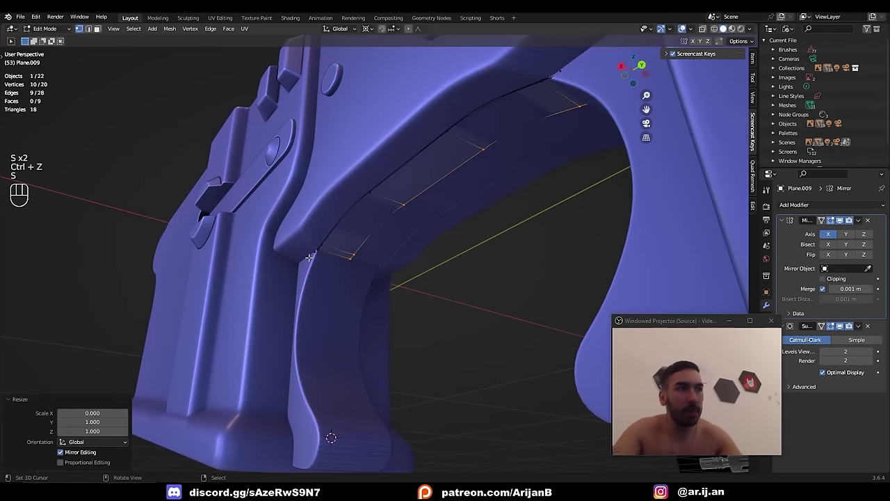
- Join the new strip above the trigger opening with the guard pieces into one object
{"action": "scroll", "coordinate": [309, 258], "scroll_direction": "up", "scroll_amount": 3}
{"action": "key", "text": "Tab"}
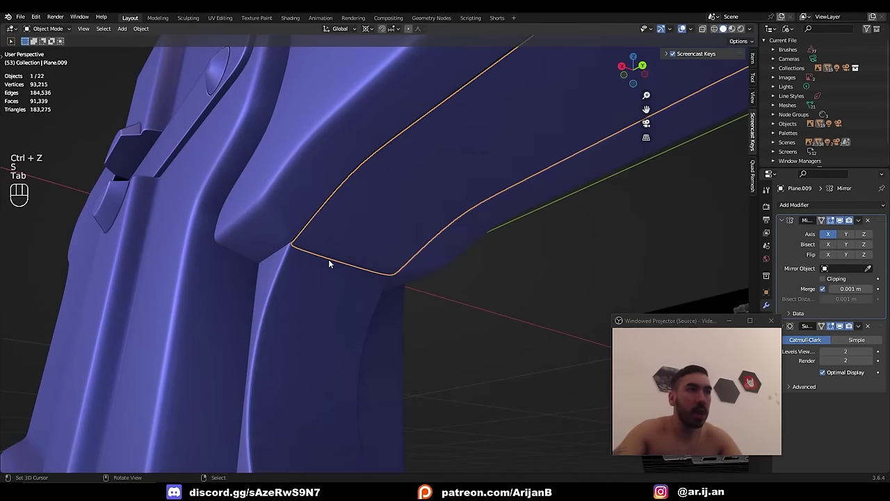
{"action": "key", "text": "ctrl+j"}
{"action": "key", "text": "Tab"}
{"action": "key", "text": "1"}
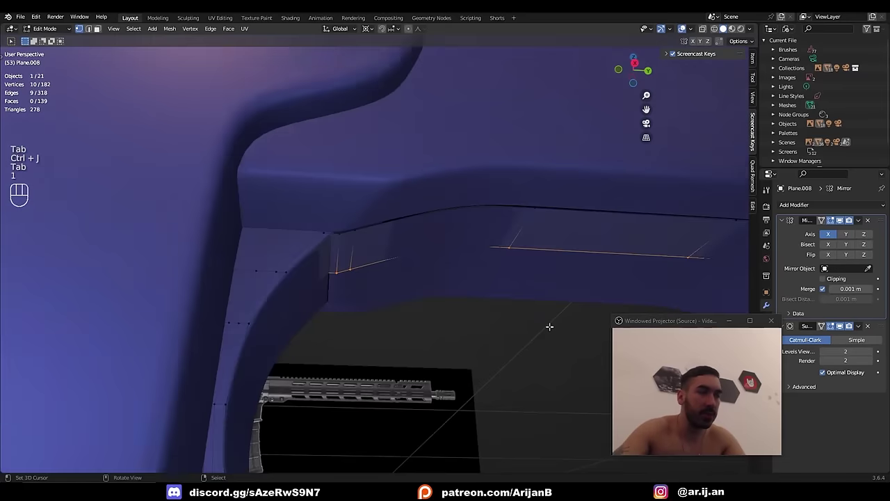
- Clean up the strip's front end and level the front guard piece's top edge with a Z scale of 0
{"action": "key", "text": "z"}
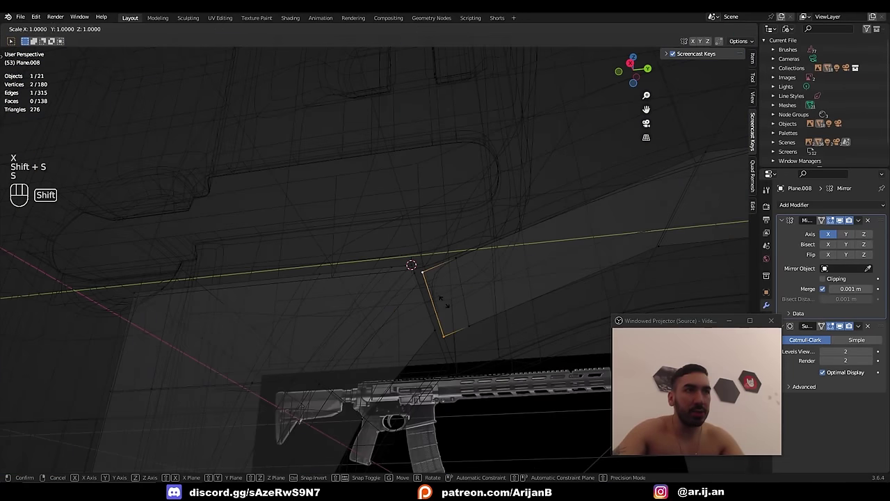
{"action": "key", "text": "s"}
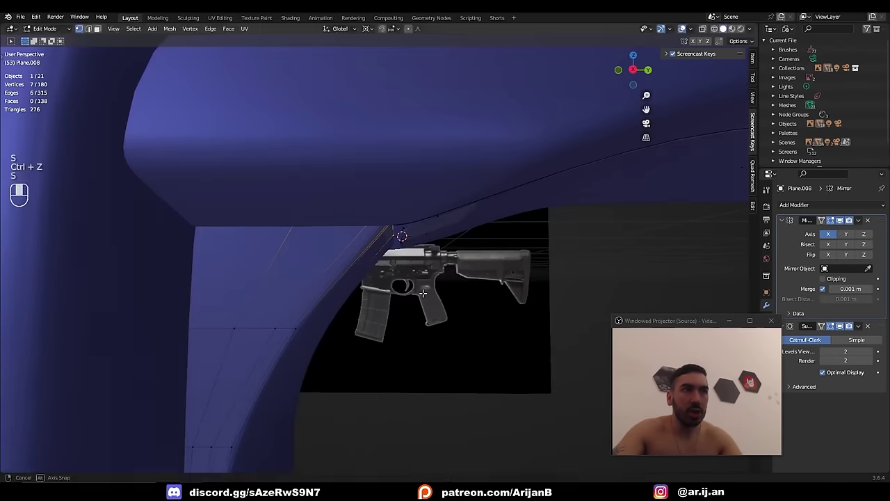
{"action": "key", "text": "s"}
{"action": "key", "text": "z"}
{"action": "key", "text": "0"}
{"action": "left_click", "coordinate": [417, 263]}
{"action": "middle_click_drag", "start_coordinate": [406, 247], "coordinate": [392, 212]}
{"action": "left_click", "coordinate": [401, 235]}
- Extend the front guard piece's top edge to the centre with an X scale of 0 and bridge it to the strip
{"action": "key", "text": "z"}
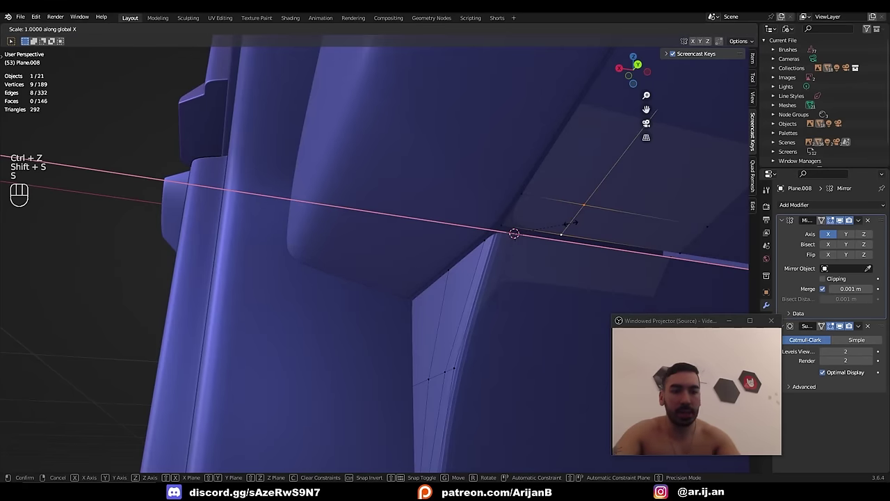
{"action": "key", "text": "0"}
{"action": "left_click", "coordinate": [567, 224]}
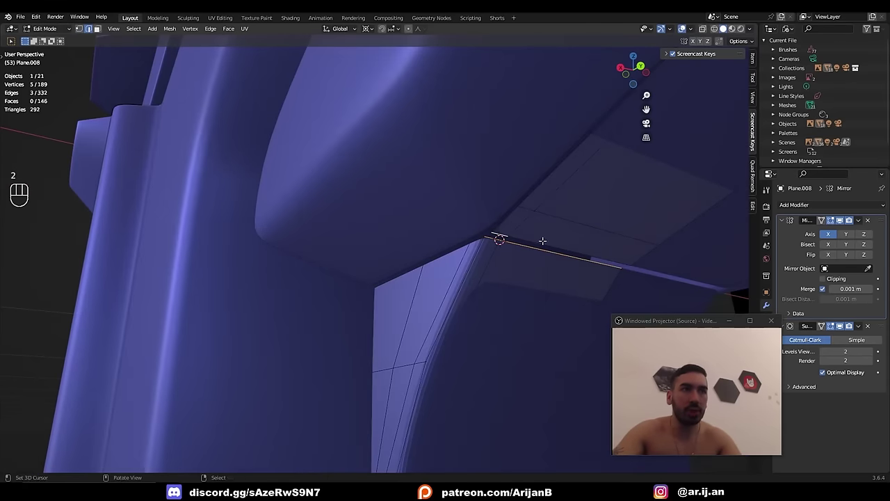
{"action": "key", "text": "w"}
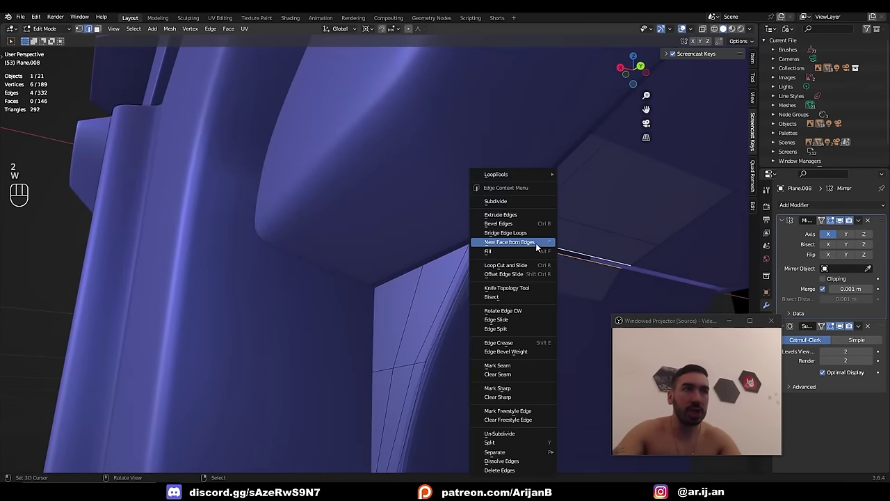
{"action": "left_click", "coordinate": [536, 243]}
{"action": "mouse_move", "coordinate": [520, 230]}
{"action": "middle_mouse_down"}
{"action": "mouse_move", "coordinate": [500, 242]}
{"action": "mouse_move", "coordinate": [459, 239]}
{"action": "middle_mouse_up"}
- Raise the front guard piece's top edge about 0.0018 m in Z and shift its corner vertex along Y
{"action": "key", "text": "z"}
{"action": "key", "text": "g"}
{"action": "right_click", "coordinate": [459, 236]}
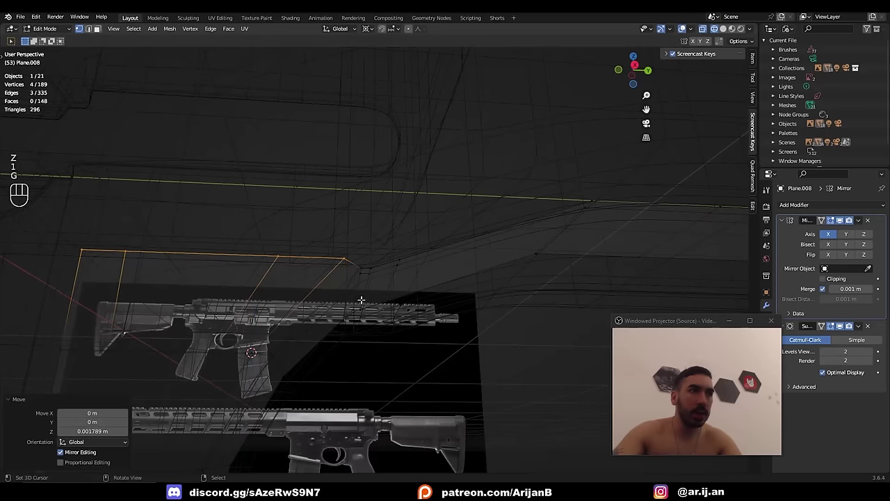
{"action": "key", "text": "g"}
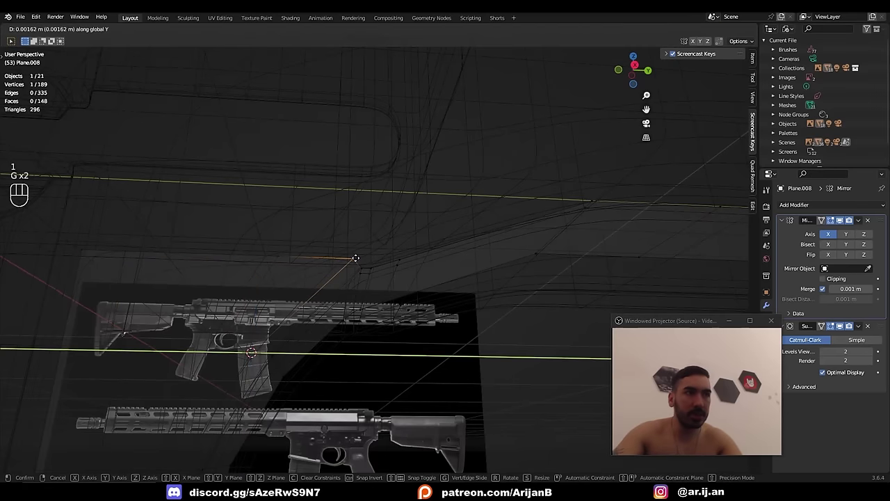
- Extrude the edge chain along the strip above the trigger opening and raise it about 0.0017 m in Z
{"action": "key", "text": "2"}
{"action": "left_click", "coordinate": [368, 264]}
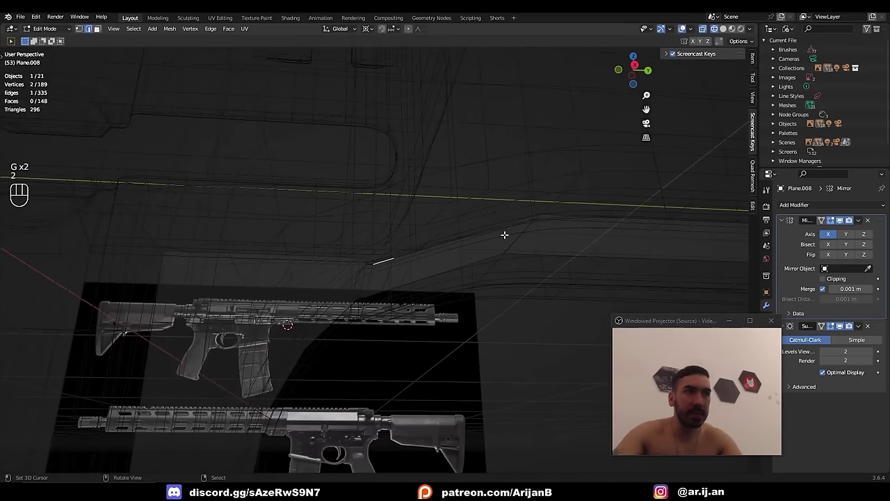
{"action": "left_click", "coordinate": [586, 213], "text": "ctrl"}
{"action": "middle_click_drag", "start_coordinate": [586, 213], "coordinate": [560, 268]}
{"action": "scroll", "coordinate": [544, 281], "scroll_direction": "up", "scroll_amount": 10}
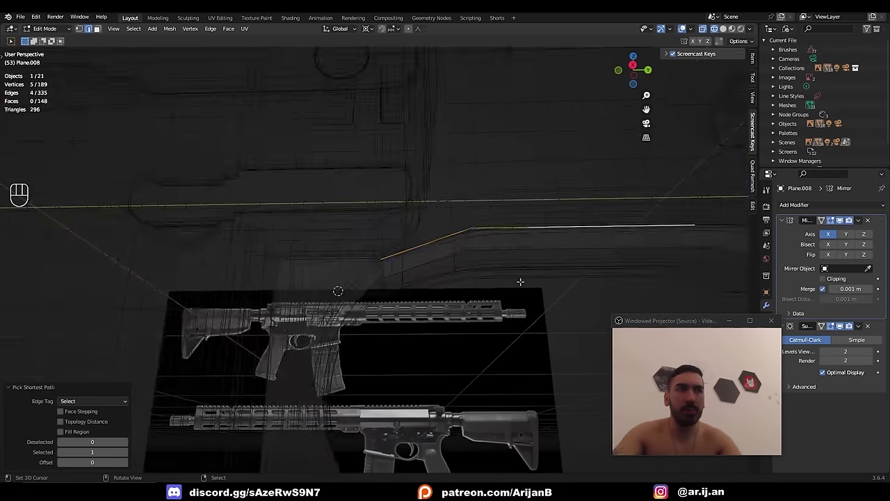
{"action": "key", "text": "z"}
{"action": "key", "text": "z"}
{"action": "scroll", "coordinate": [438, 291], "scroll_direction": "up", "scroll_amount": 2}
{"action": "key", "text": "e"}
{"action": "right_click", "coordinate": [427, 292]}
{"action": "key", "text": "g"}
{"action": "key", "text": "z"}
{"action": "left_click", "coordinate": [424, 277]}
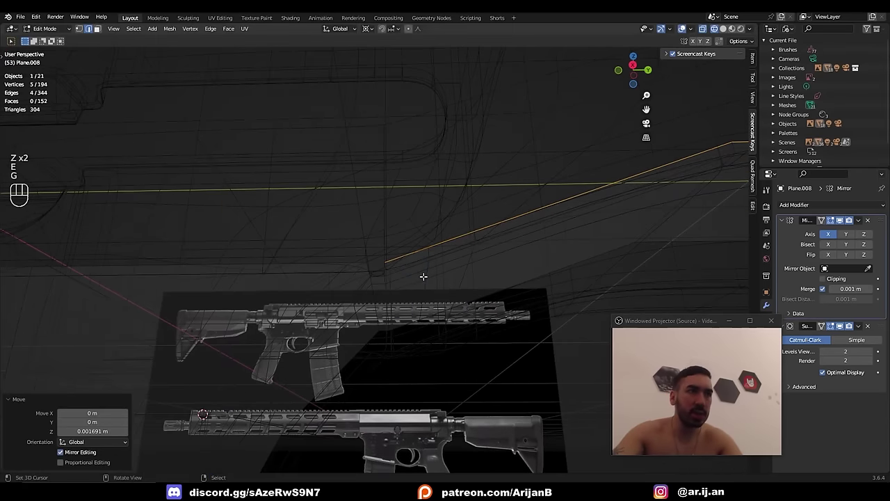
- Fill the gap between the strip's front end and the guard piece, and add a loop cut there
{"action": "key", "text": "2"}
{"action": "left_click", "coordinate": [385, 269]}
{"action": "key", "text": "f"}
{"action": "key", "text": "z"}
{"action": "mouse_move", "coordinate": [384, 268]}
{"action": "middle_mouse_down"}
{"action": "mouse_move", "coordinate": [366, 282]}
{"action": "mouse_move", "coordinate": [419, 283]}
{"action": "mouse_move", "coordinate": [343, 279]}
{"action": "mouse_move", "coordinate": [436, 241]}
{"action": "mouse_move", "coordinate": [389, 219]}
{"action": "middle_mouse_up"}
{"action": "key", "text": "Tab"}
{"action": "key", "text": "a"}
{"action": "key", "text": "a"}
{"action": "key", "text": "Tab"}
{"action": "key", "text": "ctrl+r"}
{"action": "left_click", "coordinate": [402, 270]}
{"action": "left_click", "coordinate": [402, 272]}
- Snap the 3D cursor to the selected vertex on the strip above the trigger opening
{"action": "key", "text": "Tab"}
{"action": "scroll", "coordinate": [343, 279], "scroll_direction": "down", "scroll_amount": 6}
{"action": "right_click", "coordinate": [438, 241]}
{"action": "scroll", "coordinate": [445, 246], "scroll_direction": "down", "scroll_amount": 1}
{"action": "right_click", "coordinate": [386, 213]}
{"action": "key", "text": "Tab"}
{"action": "key", "text": "1"}
{"action": "key", "text": "a"}
{"action": "key", "text": "a"}
{"action": "right_click", "coordinate": [382, 222]}
{"action": "key", "text": "shift+s"}
{"action": "key", "text": "Tab"}
{"action": "right_click", "coordinate": [515, 243]}
{"action": "key", "text": "Tab"}
- Add a loop cut across the middle of the strip and flatten it with an X scale of 0
{"action": "key", "text": "ctrl+r"}
{"action": "left_click", "coordinate": [471, 231]}
{"action": "left_click", "coordinate": [471, 231]}
{"action": "key", "text": "z"}
{"action": "key", "text": "s"}
{"action": "key", "text": "x"}
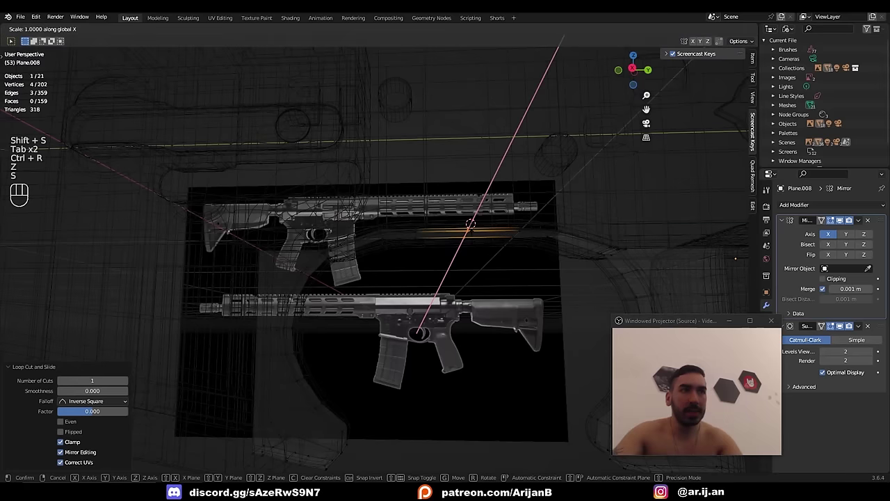
{"action": "key", "text": "0"}
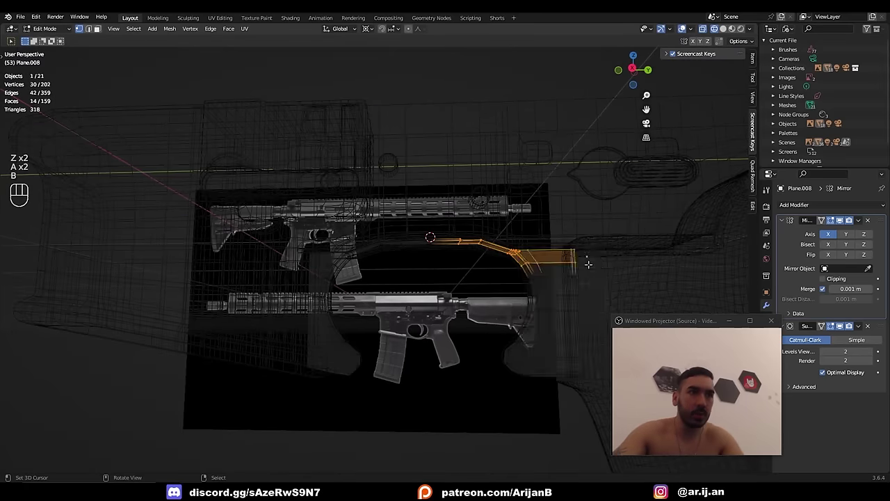
- Delete the vertices of the strip's rear half, from the middle cut back to the rear guard piece
{"action": "key", "text": "x"}
{"action": "left_click", "coordinate": [556, 260]}
{"action": "key", "text": "a"}
{"action": "key", "text": "a"}
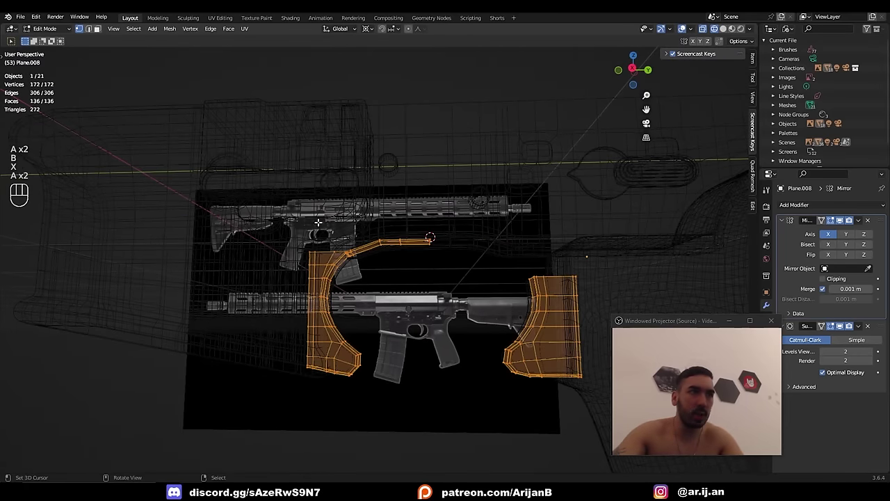
- Duplicate the front half of the strip with its upper guard section, mirror it with a Y scale of -1, and recalculate its normals
{"action": "key", "text": "a"}
{"action": "key", "text": "b"}
{"action": "left_click_drag", "start_coordinate": [279, 212], "coordinate": [463, 282]}
{"action": "key", "text": "shift+d"}
{"action": "type", "text": "sx"}
{"action": "type", "text": "-1"}
{"action": "key", "text": "Return"}
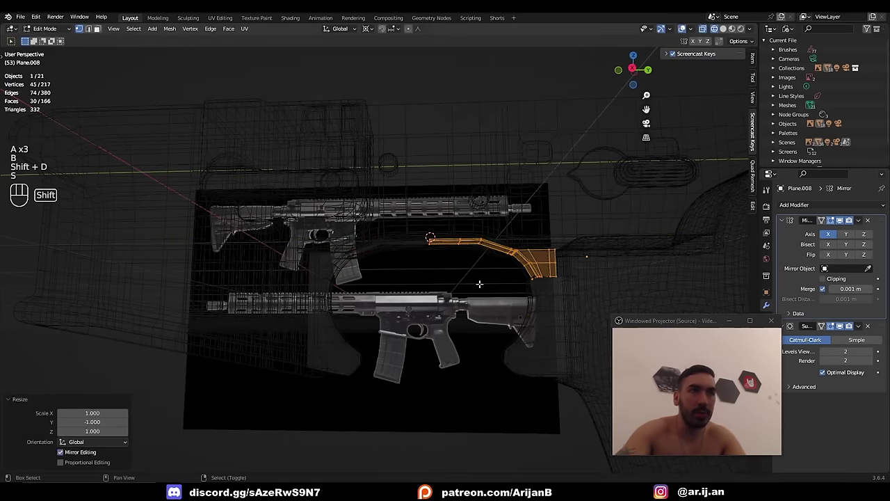
{"action": "key", "text": "shift+n"}
- Move the lower end of the mirrored section along Y to line up with the rear guard piece
{"action": "key", "text": "z"}
{"action": "middle_click_drag", "start_coordinate": [479, 284], "coordinate": [417, 257], "text": "shift"}
{"action": "scroll", "coordinate": [417, 257], "scroll_direction": "up", "scroll_amount": 4}
{"action": "key", "text": "z"}
{"action": "left_click", "coordinate": [426, 221], "text": "alt"}
{"action": "key", "text": "z"}
{"action": "key", "text": "z"}
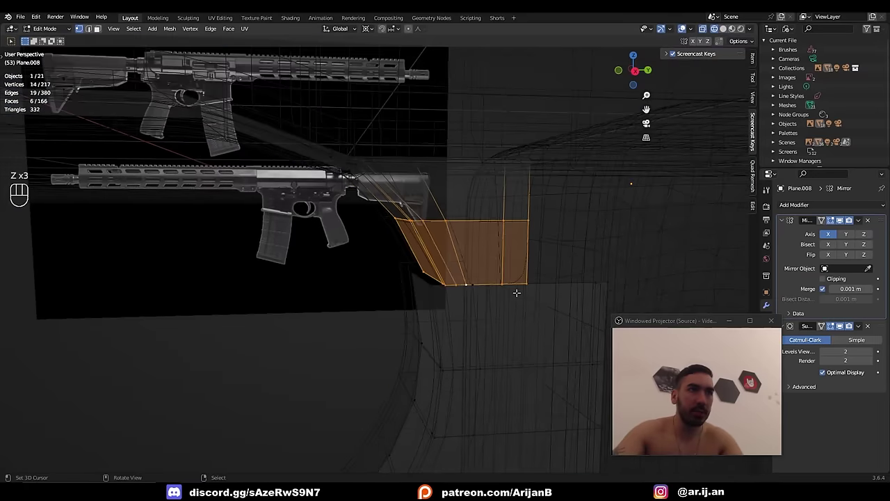
{"action": "key", "text": "g"}
{"action": "key", "text": "y"}
{"action": "left_click", "coordinate": [498, 290]}
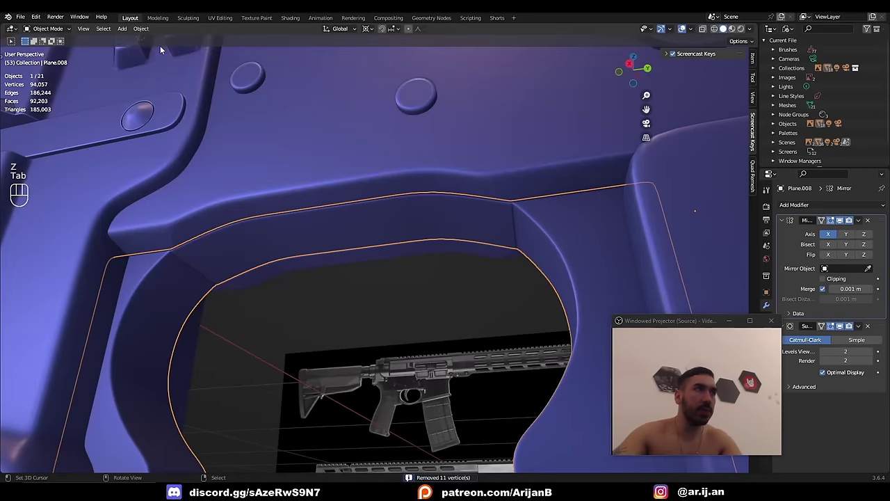
- Apply smooth shading to the connected guard object and review the whole lower receiver
{"action": "left_click", "coordinate": [141, 29]}
{"action": "left_click", "coordinate": [191, 233]}
{"action": "scroll", "coordinate": [279, 264], "scroll_direction": "down", "scroll_amount": 4}
{"action": "key", "text": "a"}
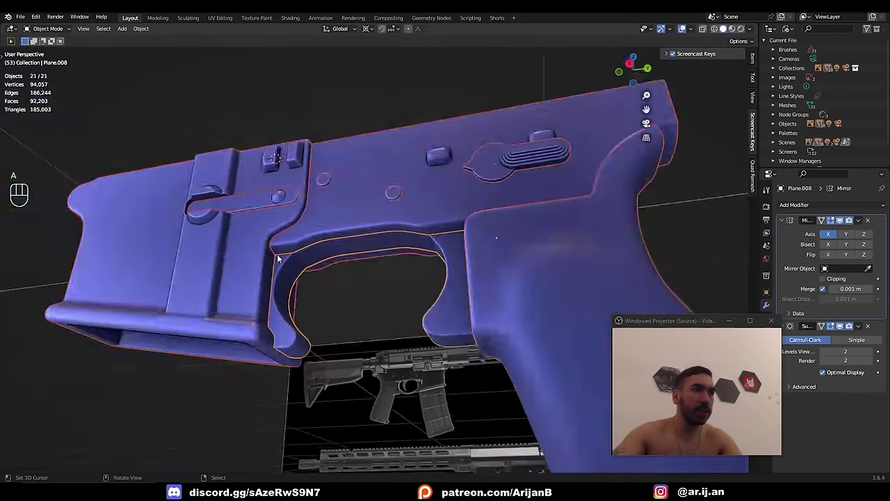
{"action": "key", "text": "a"}
{"action": "middle_click_drag", "start_coordinate": [278, 278], "coordinate": [292, 366]}
{"action": "right_click", "coordinate": [292, 366]}
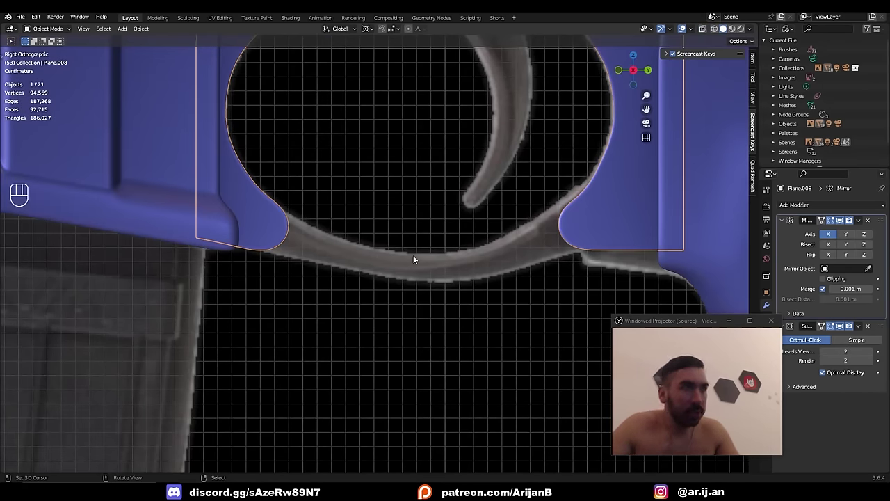
- Compare the front guard piece's lower end with the reference image in the right wireframe view
{"action": "key", "text": "ctrl+z"}
{"action": "key", "text": "Tab"}
{"action": "middle_click_drag", "start_coordinate": [293, 227], "coordinate": [255, 243]}
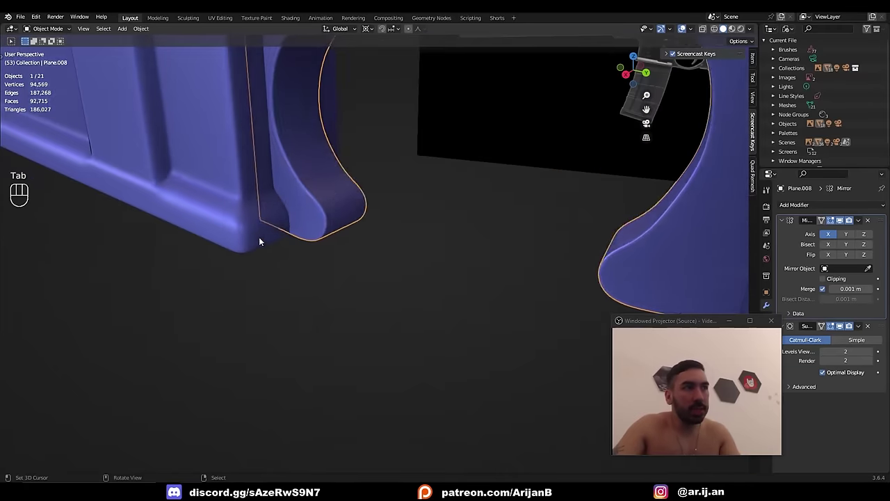
{"action": "key", "text": "Tab"}
{"action": "key", "text": "Tab"}
{"action": "key", "text": "KP_3"}
{"action": "key", "text": "z"}
{"action": "scroll", "coordinate": [303, 212], "scroll_direction": "up", "scroll_amount": 3}
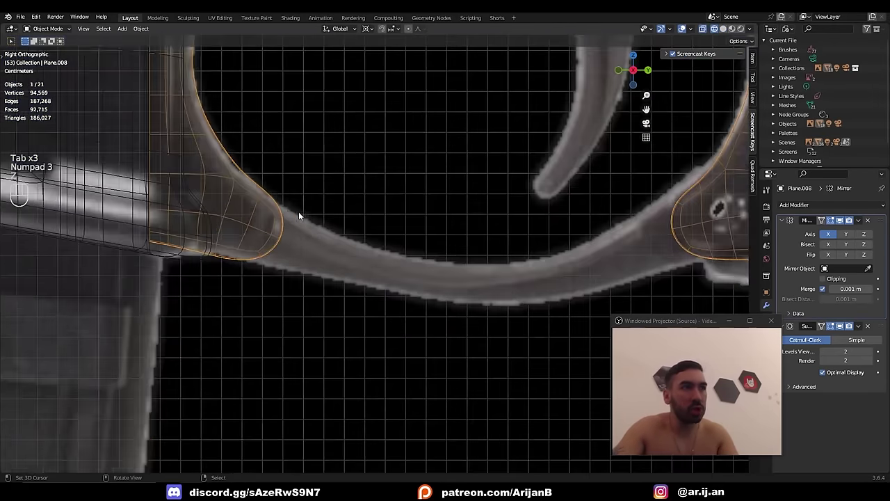
{"action": "middle_click_drag", "start_coordinate": [266, 207], "coordinate": [325, 214], "text": "shift"}
{"action": "key", "text": "Tab"}
{"action": "key", "text": "z"}
{"action": "right_click", "coordinate": [275, 272], "text": "ctrl"}
{"action": "key", "text": "ctrl+z"}
{"action": "right_click", "coordinate": [322, 208]}
{"action": "right_click", "coordinate": [291, 271], "text": "ctrl"}
{"action": "key", "text": "ctrl+z"}
{"action": "key", "text": "ctrl+z"}
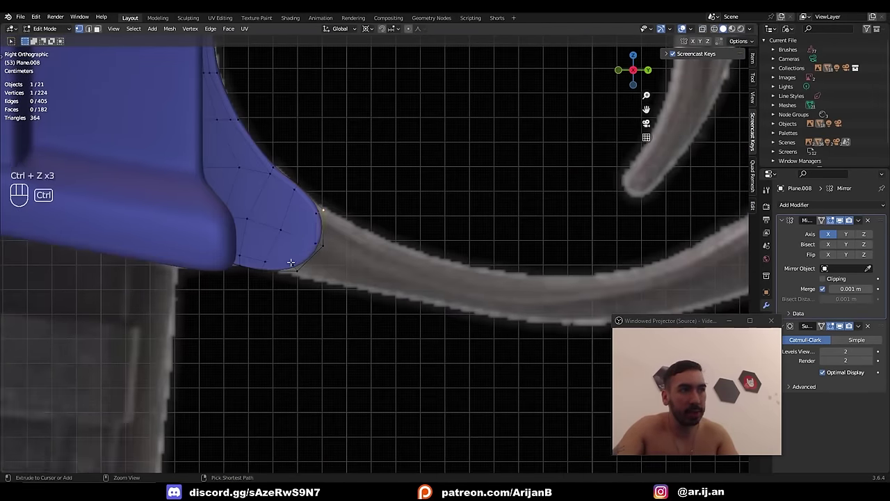
- Add an 8-vertex circle at the front guard piece's lower end, scaling and rotating it to match the rounded outline
{"action": "key", "text": "shift+a"}
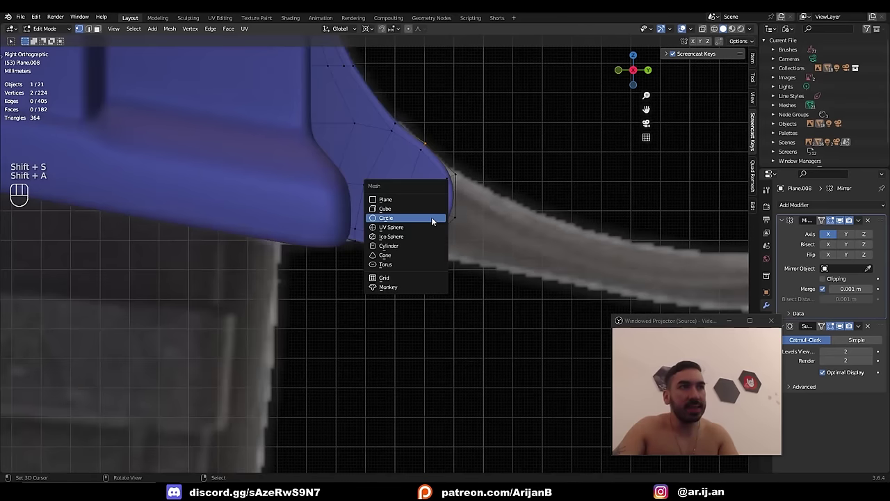
{"action": "left_click", "coordinate": [432, 217]}
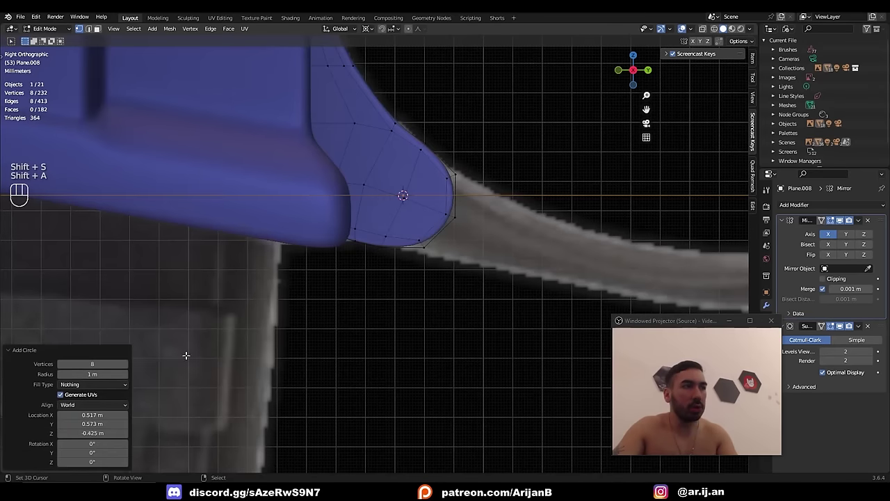
{"action": "key", "text": "s"}
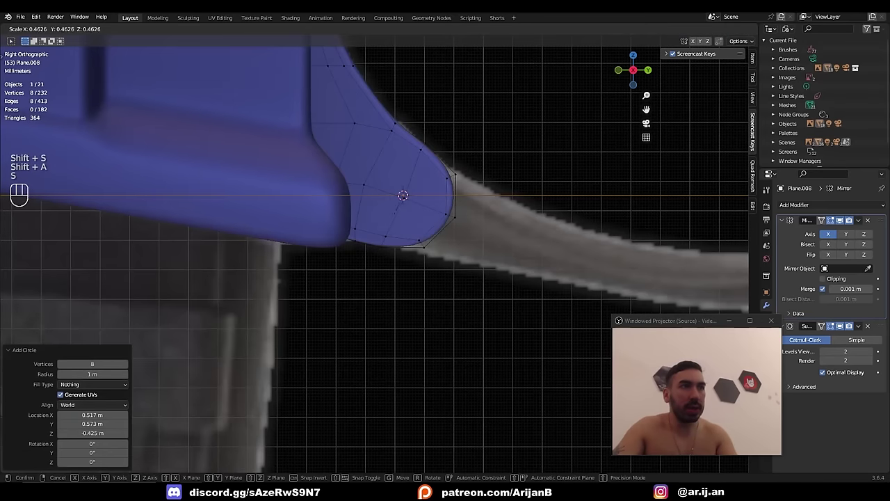
{"action": "left_click", "coordinate": [401, 200]}
{"action": "key", "text": "s"}
{"action": "key", "text": "r"}
{"action": "key", "text": "y"}
{"action": "key", "text": "s"}
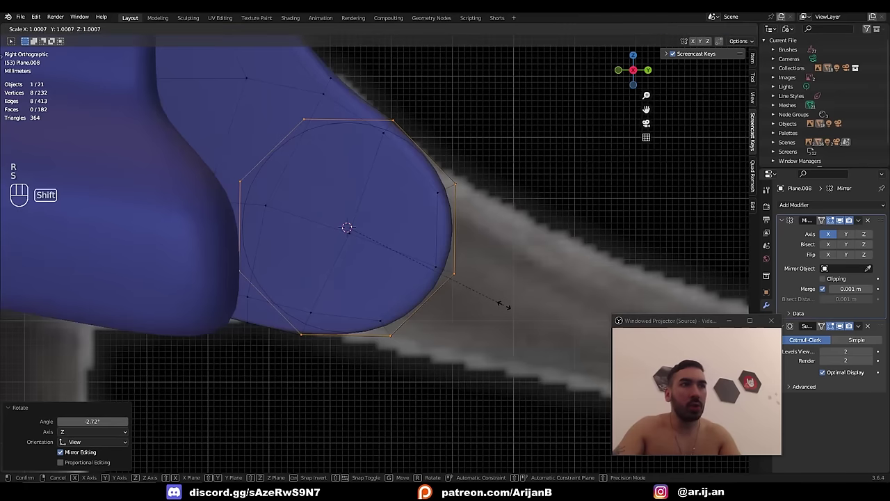
{"action": "left_click", "coordinate": [510, 310]}
{"action": "middle_click_drag", "start_coordinate": [461, 207], "coordinate": [405, 273], "text": "shift"}
{"action": "scroll", "coordinate": [405, 274], "scroll_direction": "up", "scroll_amount": 2}
{"action": "right_click", "coordinate": [416, 254]}
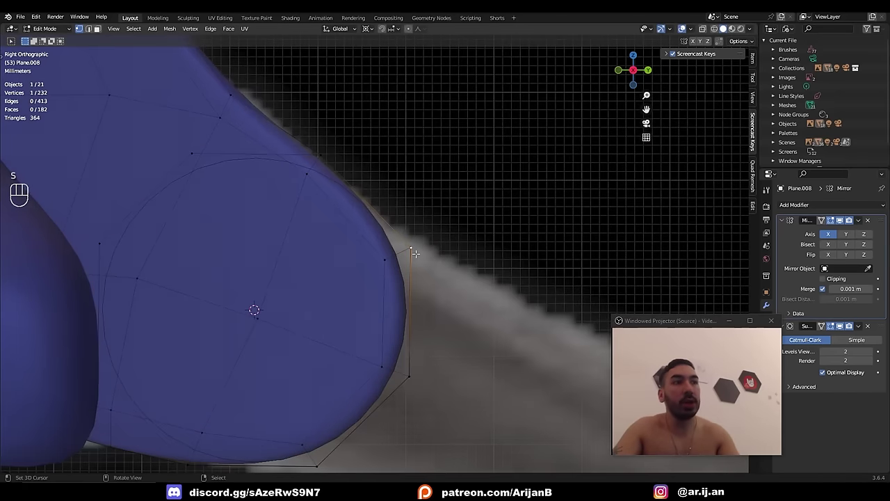
{"action": "scroll", "coordinate": [416, 252], "scroll_direction": "up", "scroll_amount": 2}
{"action": "key", "text": "z"}
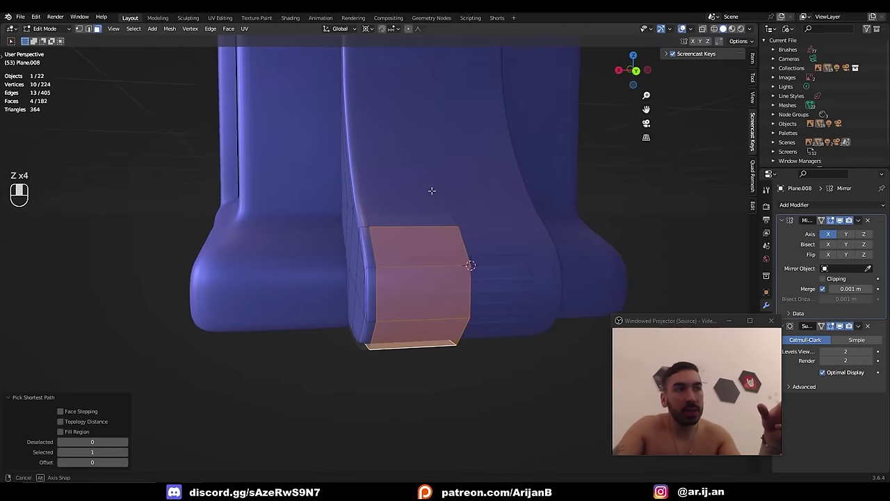
- Inset the four faces on the guard's rounded lower end by about 0.005 m without boundary and delete the inner faces
{"action": "middle_click_drag", "start_coordinate": [432, 190], "coordinate": [319, 288]}
{"action": "key", "text": "z"}
{"action": "key", "text": "z"}
{"action": "key", "text": "i"}
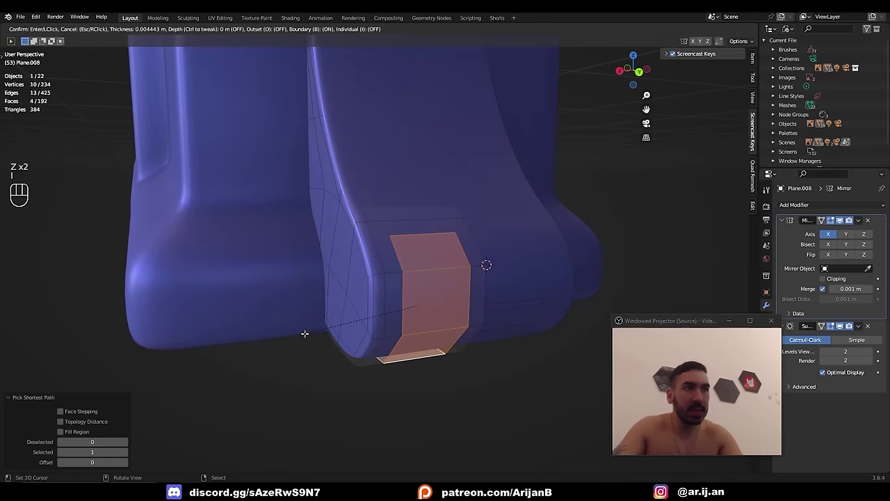
{"action": "left_click", "coordinate": [298, 334]}
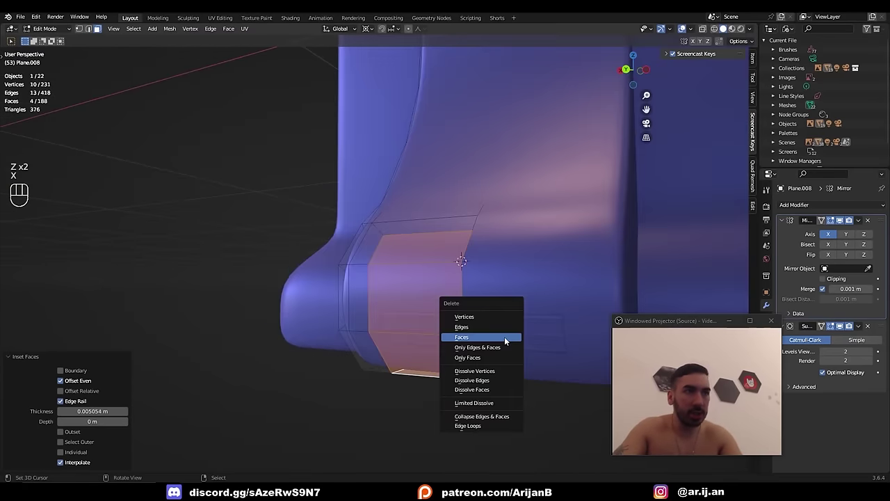
{"action": "left_click", "coordinate": [505, 337]}
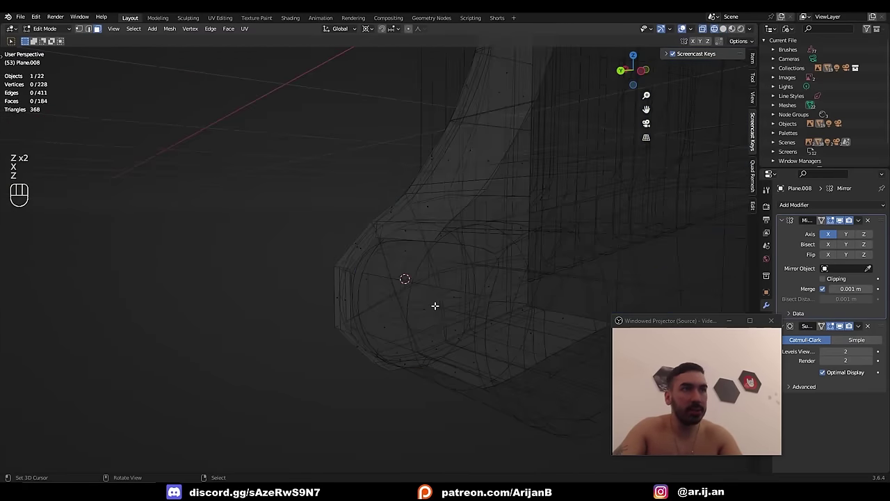
- Separate the end loop of the pin cylinder and join it to the guard object beside the new opening
{"action": "key", "text": "p"}
{"action": "left_click", "coordinate": [442, 282]}
{"action": "key", "text": "Tab"}
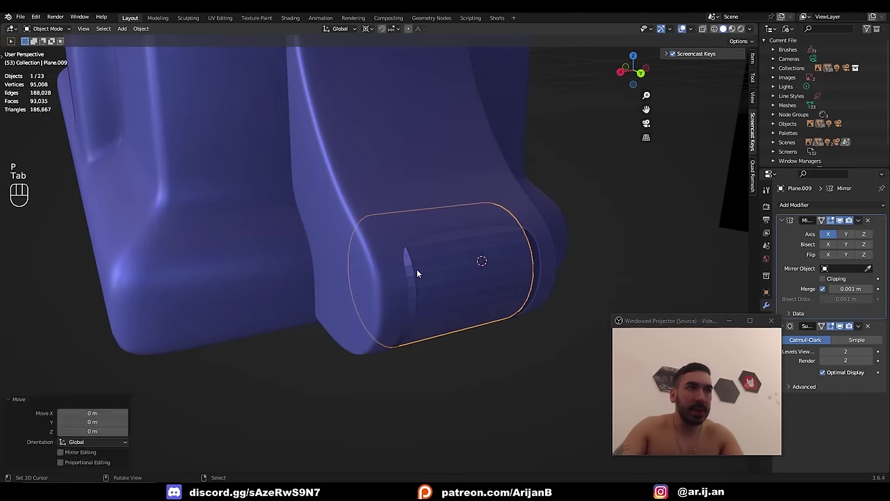
{"action": "left_click", "coordinate": [391, 272], "text": "ctrl"}
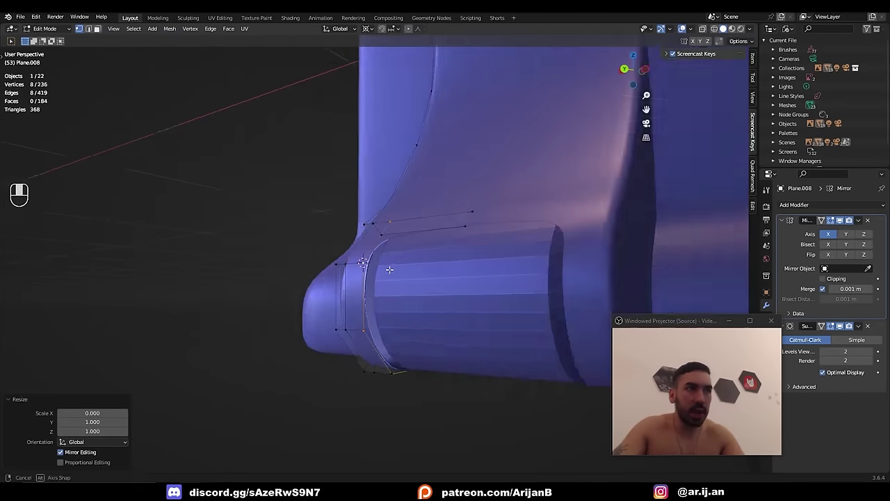
{"action": "key", "text": "z"}
{"action": "mouse_move", "coordinate": [450, 248]}
{"action": "middle_mouse_down"}
{"action": "mouse_move", "coordinate": [412, 244]}
{"action": "mouse_move", "coordinate": [374, 268]}
{"action": "mouse_move", "coordinate": [379, 290]}
{"action": "mouse_move", "coordinate": [424, 231]}
{"action": "middle_mouse_up"}
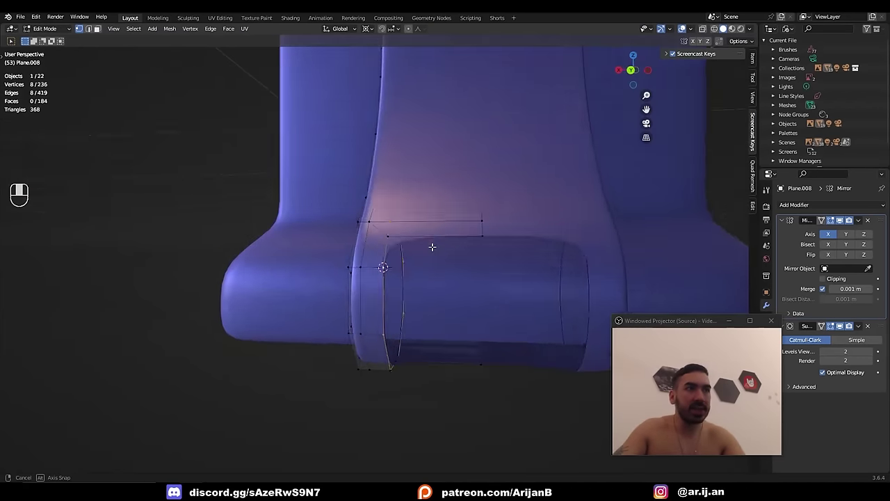
- Delete the narrow face strip above the opening and inset the face over it by about 0.0053 m without boundary
{"action": "key", "text": "f"}
{"action": "key", "text": "3"}
{"action": "key", "text": "x"}
{"action": "key", "text": "3"}
{"action": "left_click", "coordinate": [420, 205]}
{"action": "key", "text": "z"}
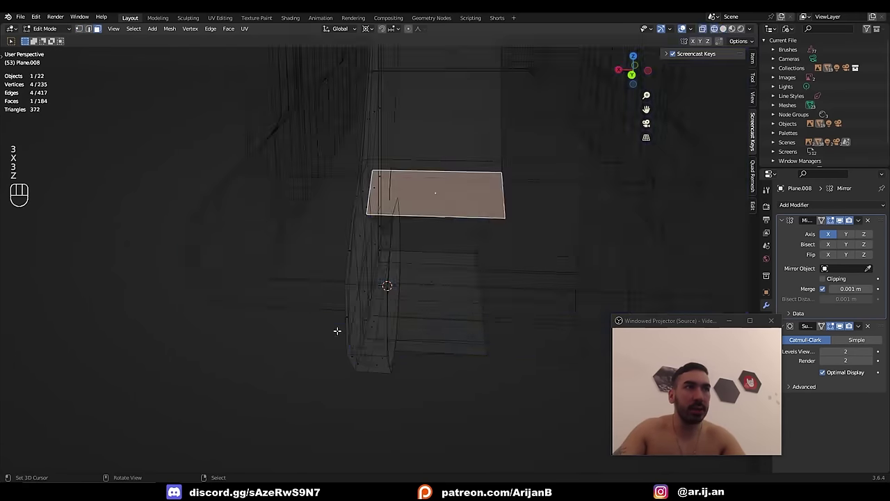
{"action": "key", "text": "z"}
{"action": "key", "text": "i"}
{"action": "left_click", "coordinate": [377, 283]}
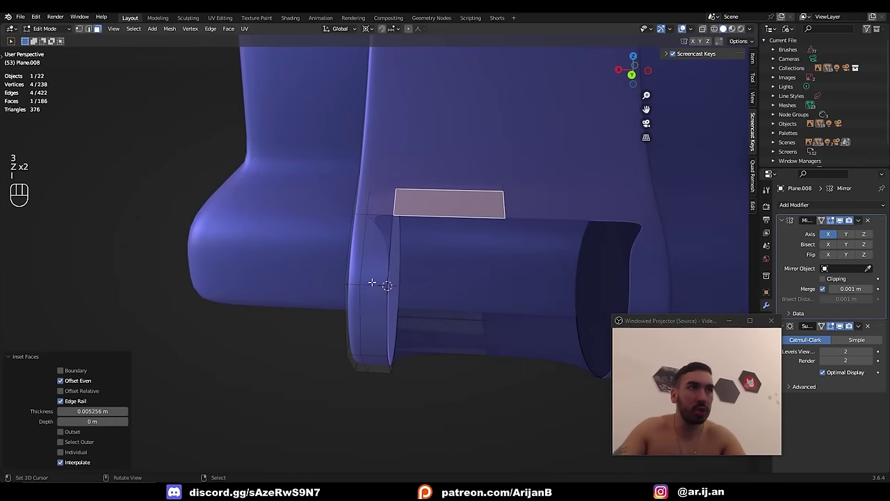
- Snap the opening's corner vertices together using the 3D cursor and merge the mesh by distance at 0.0001 m
{"action": "right_click", "coordinate": [405, 202]}
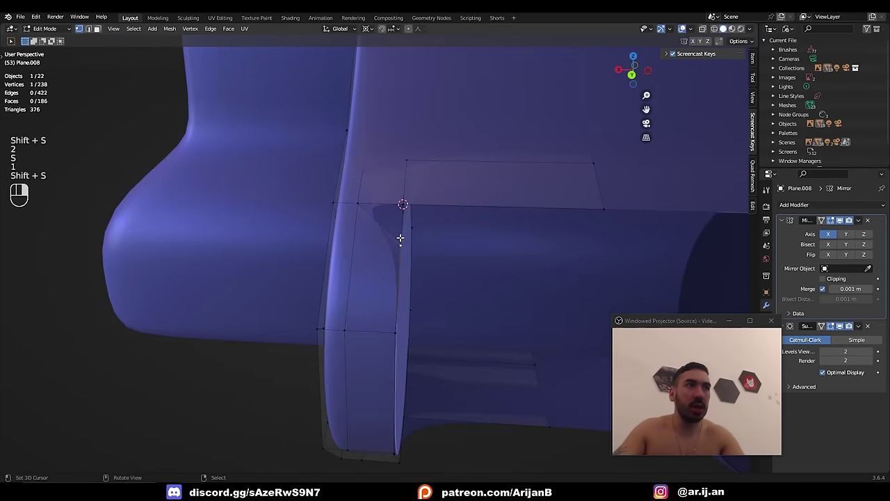
{"action": "key", "text": "shift+s"}
{"action": "key", "text": "a"}
{"action": "key", "text": "shift+w"}
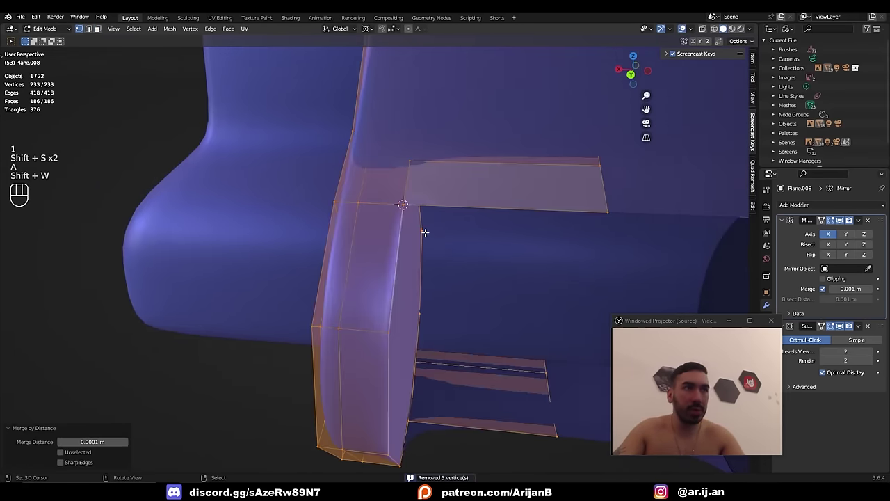
{"action": "key", "text": "z"}
{"action": "key", "text": "z"}
{"action": "middle_click_drag", "start_coordinate": [425, 233], "coordinate": [410, 251]}
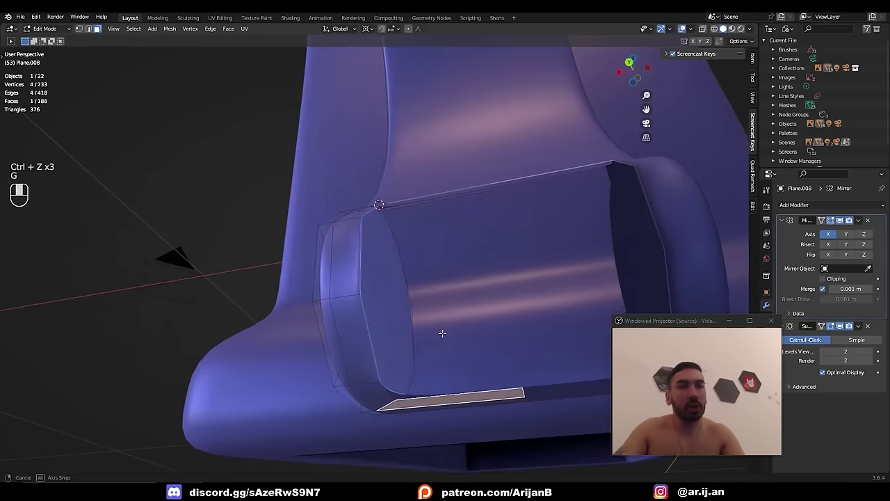
- Delete the narrow face below the opening and inset the neighbouring face along the lower edge
{"action": "middle_click_drag", "start_coordinate": [443, 333], "coordinate": [448, 305]}
{"action": "key", "text": "x"}
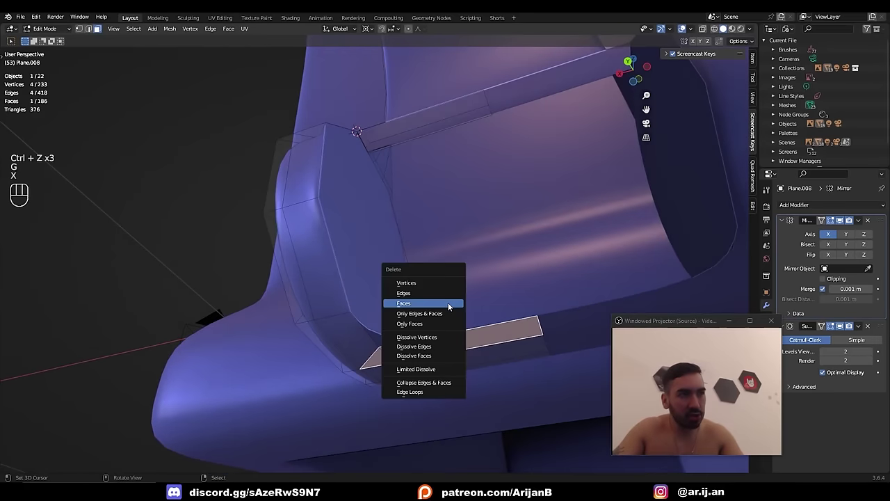
{"action": "left_click", "coordinate": [449, 305]}
{"action": "key", "text": "3"}
{"action": "right_click", "coordinate": [440, 369]}
{"action": "middle_click_drag", "start_coordinate": [436, 363], "coordinate": [450, 374]}
{"action": "left_click", "coordinate": [450, 367]}
{"action": "key", "text": "1"}
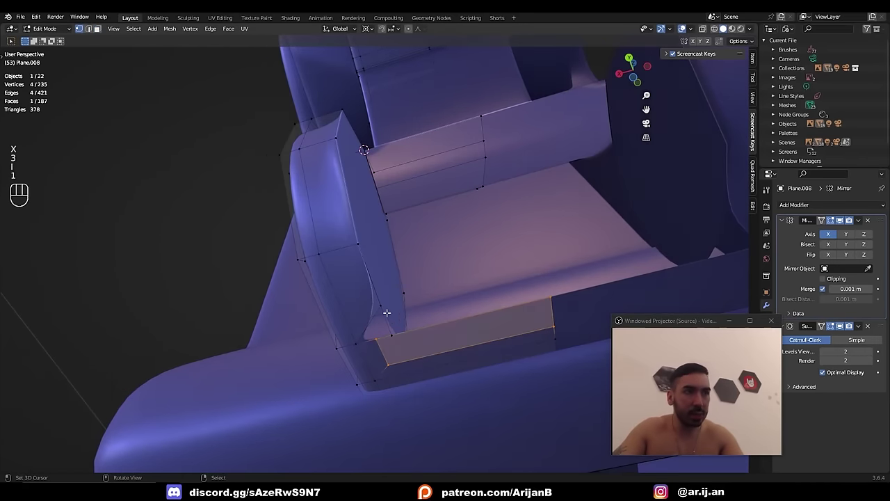
- Snap the vertices at the opening's lower corner together using the 3D cursor
{"action": "right_click", "coordinate": [387, 313]}
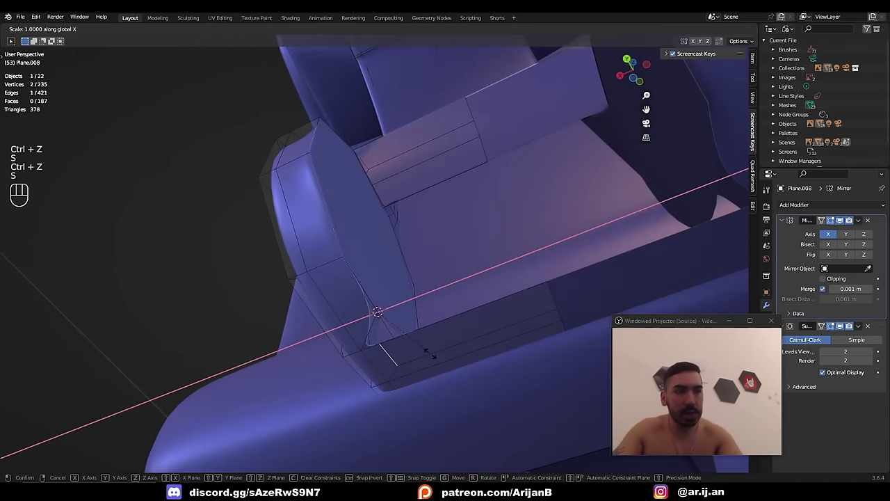
{"action": "key", "text": "1"}
{"action": "left_click", "coordinate": [401, 329]}
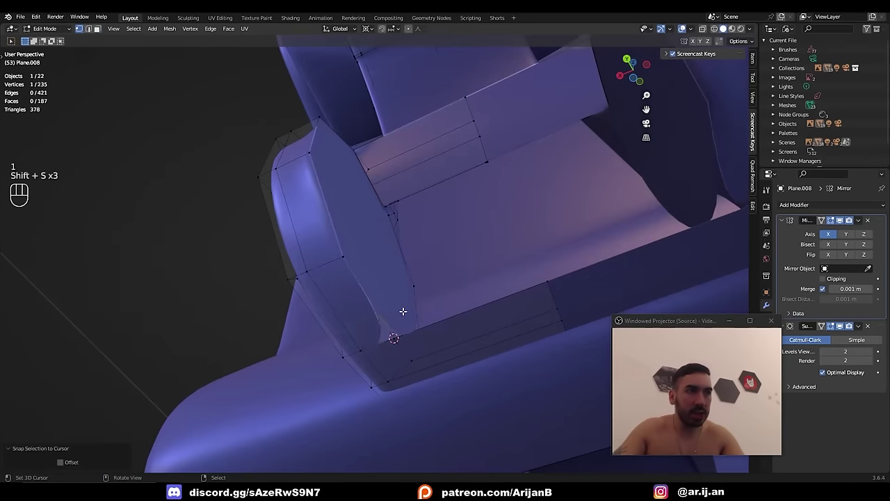
- Delete the narrow leftover face along the opening's lower edge and merge the whole mesh by distance
{"action": "key", "text": "3"}
{"action": "right_click", "coordinate": [434, 334]}
{"action": "key", "text": "x"}
{"action": "left_click", "coordinate": [448, 330]}
{"action": "key", "text": "a"}
{"action": "key", "text": "shift+w"}
{"action": "scroll", "coordinate": [444, 330], "scroll_direction": "down", "scroll_amount": 2}
- Snap the 3D cursor to the middle of the opening's upper edge on the guard's centre plane
{"action": "key", "text": "1"}
{"action": "right_click", "coordinate": [428, 322], "text": "alt"}
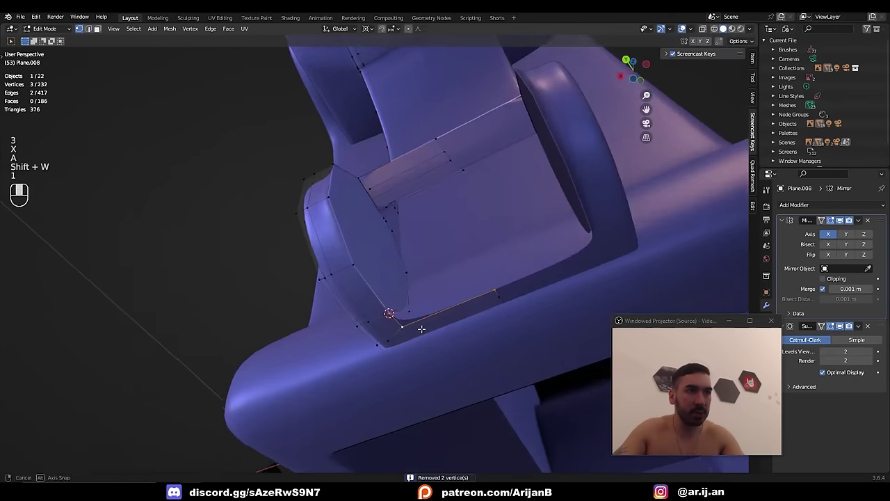
{"action": "middle_click_drag", "start_coordinate": [428, 323], "coordinate": [443, 237]}
{"action": "right_click", "coordinate": [443, 175]}
{"action": "key", "text": "shift+s"}
{"action": "left_click", "coordinate": [461, 255]}
- Extrude the curved rim edges of the side wall and flatten them on the centre plane to line the recess
{"action": "key", "text": "2"}
{"action": "right_click", "coordinate": [379, 183]}
{"action": "middle_click_drag", "start_coordinate": [389, 186], "coordinate": [411, 259]}
{"action": "right_click", "coordinate": [399, 308], "text": "ctrl"}
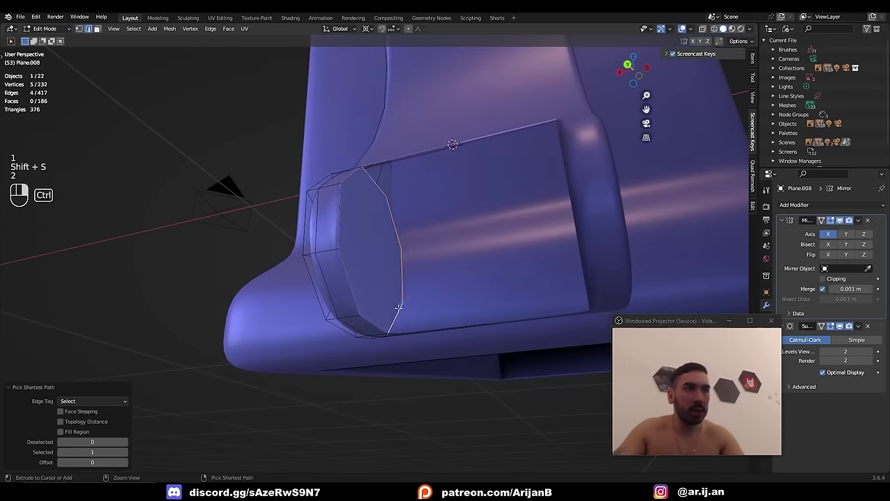
{"action": "key", "text": "e"}
{"action": "key", "text": "s"}
{"action": "left_click", "coordinate": [442, 221]}
- Merge the whole guard mesh by distance and recalculate its normals
{"action": "key", "text": "a"}
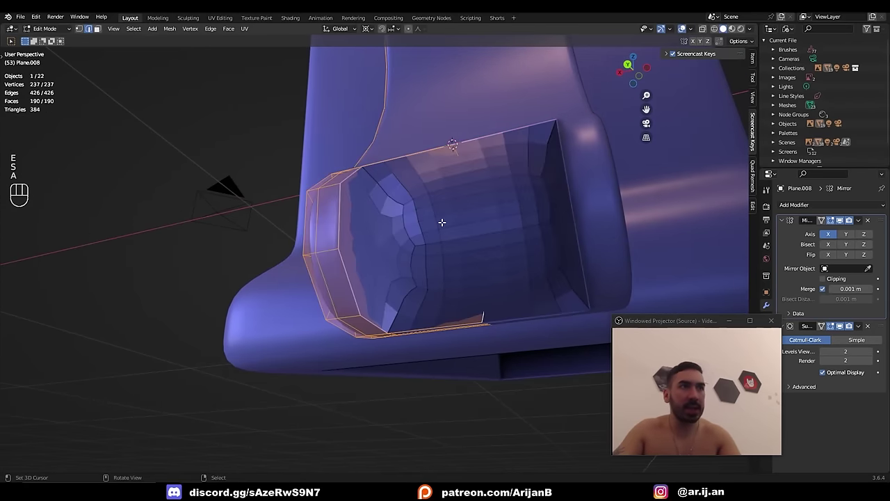
{"action": "key", "text": "shift+w"}
{"action": "key", "text": "shift+n"}
- Examine the smoothed shape of the pin recess and its flat side face
{"action": "key", "text": "Tab"}
{"action": "middle_click_drag", "start_coordinate": [441, 221], "coordinate": [380, 244]}
{"action": "key", "text": "Tab"}
{"action": "scroll", "coordinate": [421, 215], "scroll_direction": "down", "scroll_amount": 3}
{"action": "key", "text": "Tab"}
{"action": "key", "text": "Tab"}
{"action": "key", "text": "3"}
{"action": "key", "text": "z"}
{"action": "right_click", "coordinate": [380, 243]}
{"action": "key", "text": "z"}
{"action": "scroll", "coordinate": [385, 256], "scroll_direction": "up", "scroll_amount": 2}
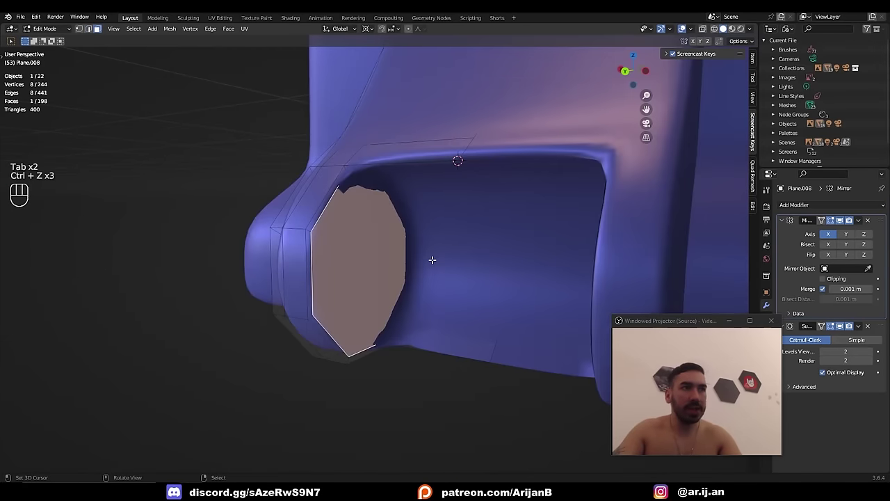
- Add a supporting loop cut at factor 0.844 close to the recess's side wall and save the file
{"action": "key", "text": "ctrl+r"}
{"action": "left_click", "coordinate": [388, 156]}
{"action": "left_click", "coordinate": [355, 157]}
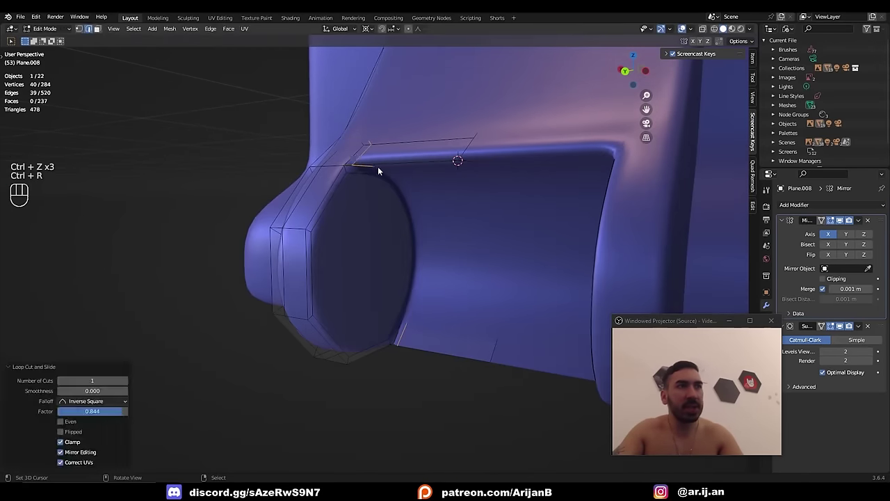
{"action": "key", "text": "Tab"}
{"action": "key", "text": "Tab"}
{"action": "middle_click_drag", "start_coordinate": [380, 172], "coordinate": [500, 155]}
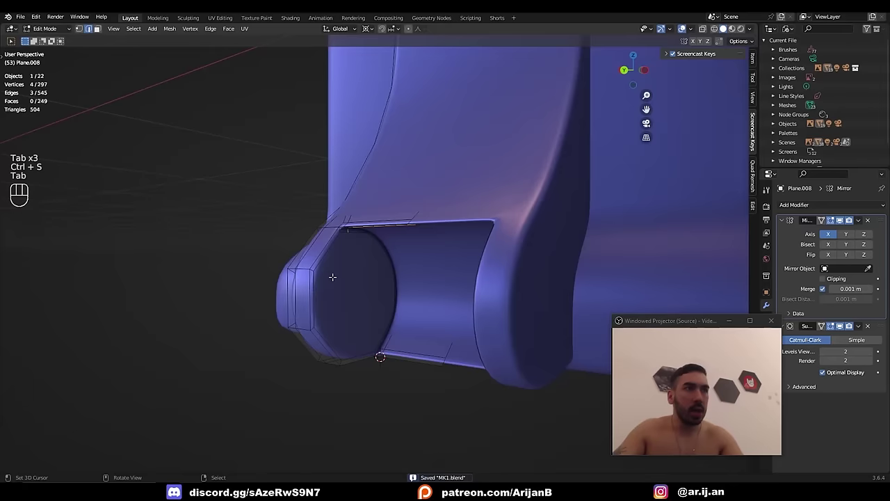
- Duplicate the recess's flat side face and shift the copy -0.000237 m along X
{"action": "key", "text": "3"}
{"action": "right_click", "coordinate": [334, 277]}
{"action": "scroll", "coordinate": [381, 258], "scroll_direction": "down", "scroll_amount": 1}
{"action": "mouse_move", "coordinate": [334, 277]}
{"action": "middle_mouse_down"}
{"action": "mouse_move", "coordinate": [381, 258]}
{"action": "mouse_move", "coordinate": [348, 275]}
{"action": "middle_mouse_up"}
{"action": "key", "text": "z"}
{"action": "scroll", "coordinate": [381, 285], "scroll_direction": "up", "scroll_amount": 2}
{"action": "key", "text": "shift+d"}
{"action": "right_click", "coordinate": [375, 267]}
{"action": "key", "text": "z"}
{"action": "key", "text": "g"}
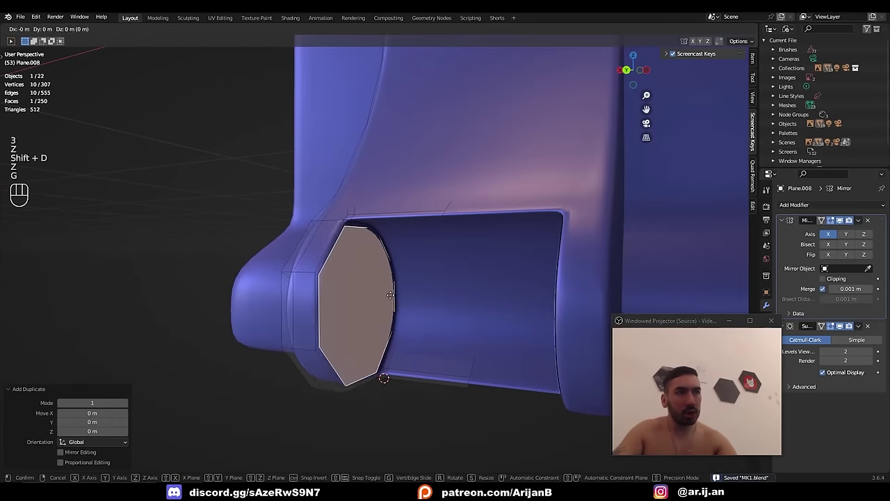
{"action": "key", "text": "g"}
{"action": "left_click", "coordinate": [393, 295]}
- Separate the duplicated side face into its own object and select that object
{"action": "middle_click_drag", "start_coordinate": [379, 300], "coordinate": [394, 307]}
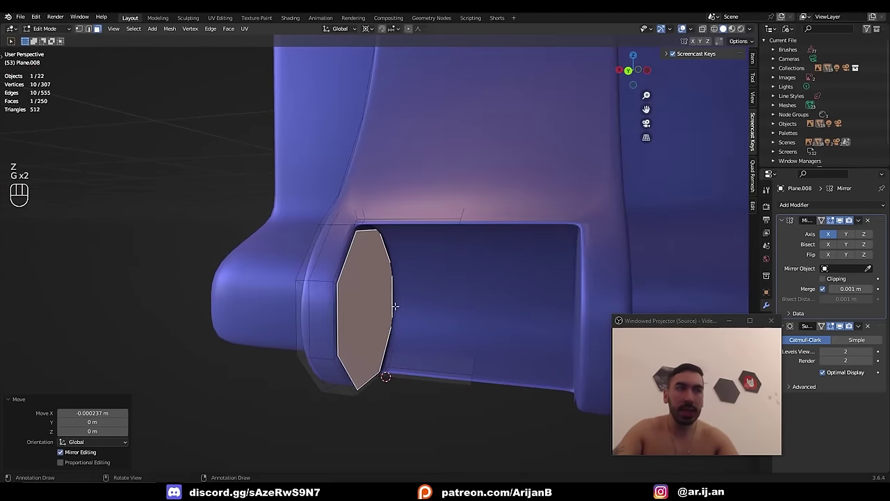
{"action": "key", "text": "p"}
{"action": "left_click", "coordinate": [390, 303]}
{"action": "key", "text": "Tab"}
{"action": "right_click", "coordinate": [373, 286]}
- Extrude the separated face across the recess and flatten the extruded end on the centre plane with an X scale of 0
{"action": "key", "text": "Tab"}
{"action": "key", "text": "1"}
{"action": "key", "text": "a"}
{"action": "key", "text": "e"}
{"action": "key", "text": "s"}
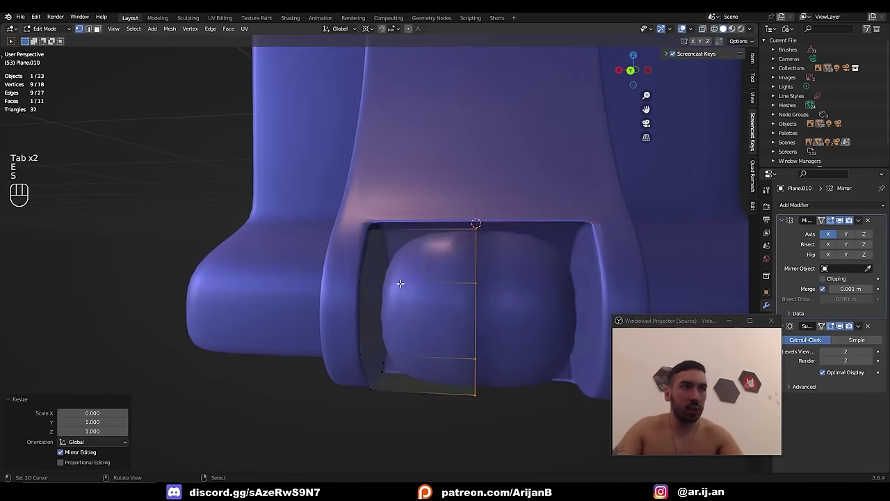
- Delete the original outer side face from the extruded pin
{"action": "key", "text": "z"}
{"action": "key", "text": "3"}
{"action": "key", "text": "x"}
{"action": "key", "text": "ctrl+z"}
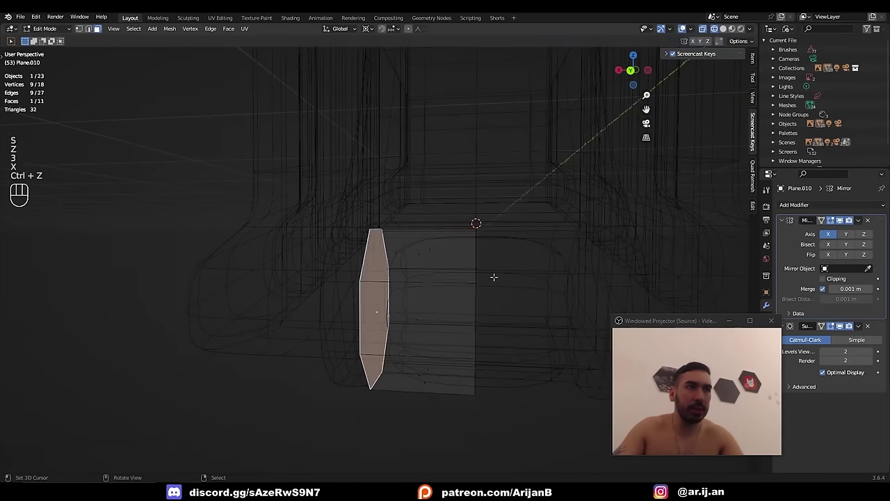
{"action": "key", "text": "x"}
{"action": "left_click", "coordinate": [471, 245]}
{"action": "middle_click_drag", "start_coordinate": [472, 247], "coordinate": [489, 258]}
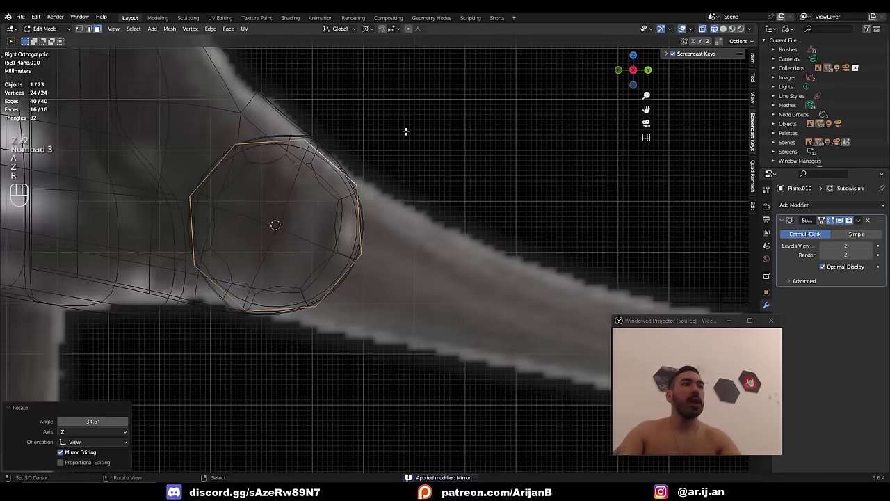
- Rotate the pin mesh 29° in the side view and inset its bar-facing faces by 0.003943 m
{"action": "key", "text": "r"}
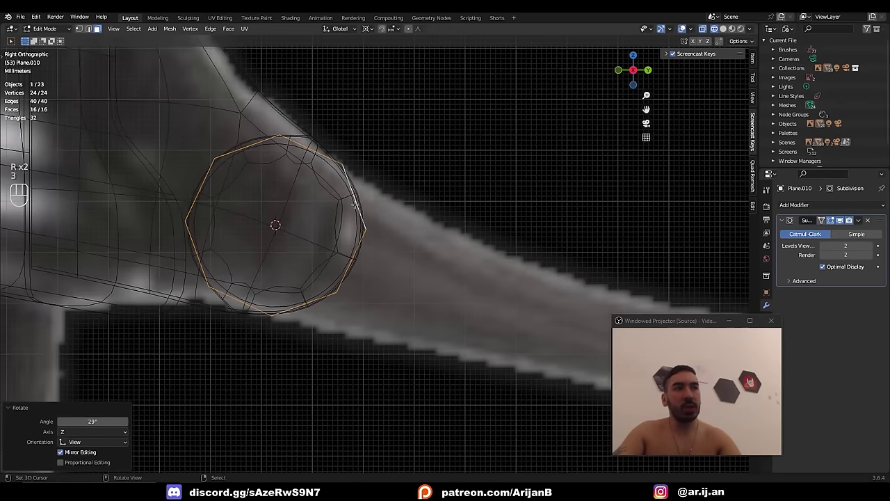
{"action": "right_click", "coordinate": [355, 205]}
{"action": "right_click", "coordinate": [323, 294], "text": "ctrl"}
{"action": "scroll", "coordinate": [337, 244], "scroll_direction": "down", "scroll_amount": 3}
{"action": "key", "text": "g"}
{"action": "right_click", "coordinate": [379, 252]}
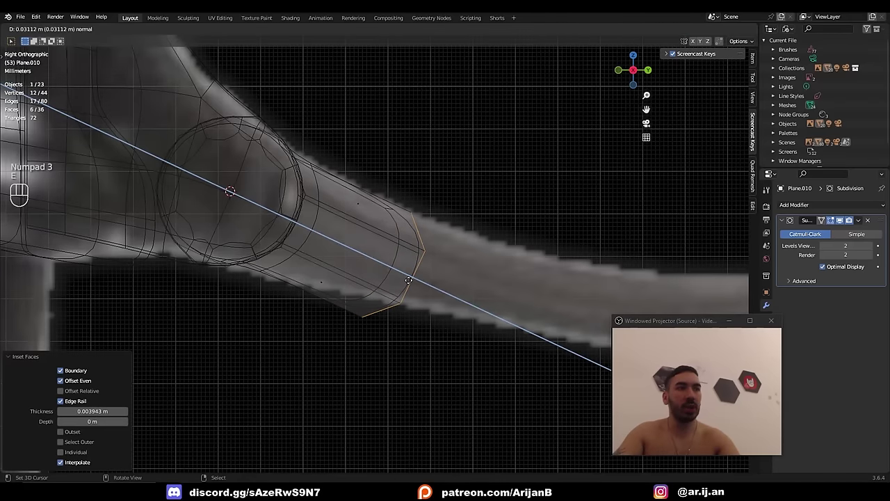
- Extrude the inset faces 0.031221 m along the reference bar and delete the extrusion's end faces
{"action": "left_click", "coordinate": [407, 276]}
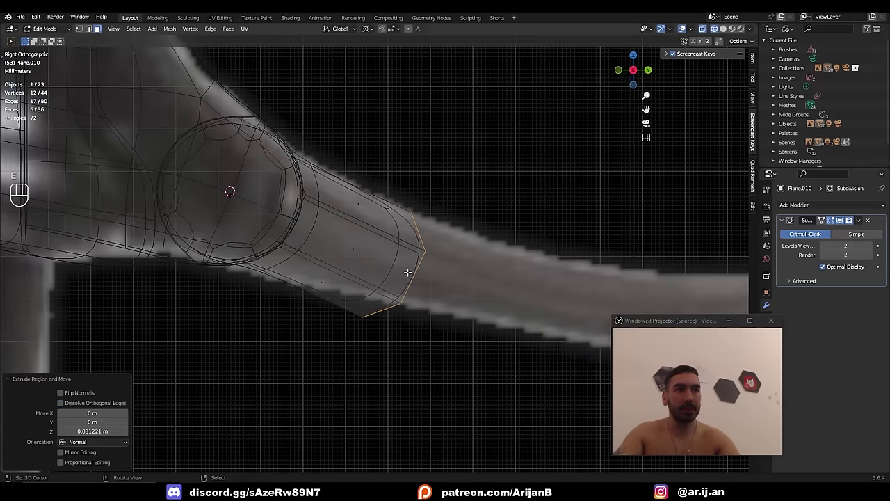
{"action": "scroll", "coordinate": [408, 272], "scroll_direction": "down", "scroll_amount": 5}
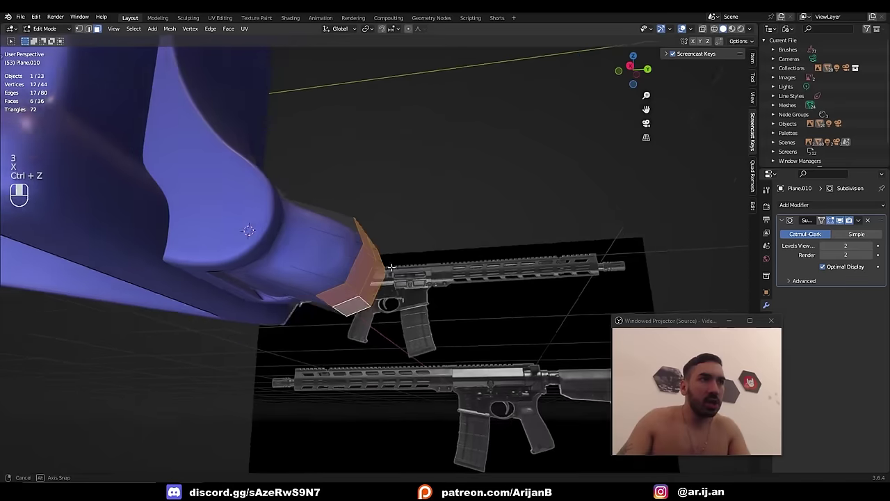
{"action": "key", "text": "x"}
{"action": "left_click", "coordinate": [411, 272]}
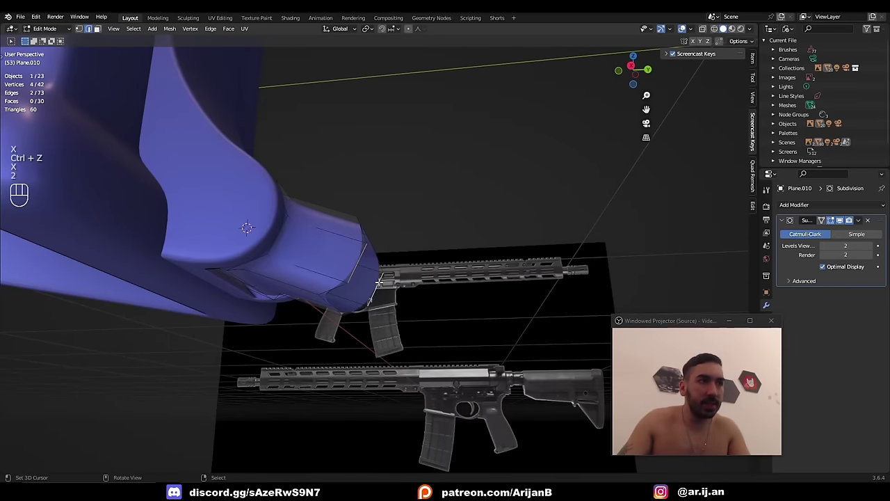
- Edge-slide the open end's middle edges into line and scale the end loop to 0.872 in Y and Z
{"action": "key", "text": "KP_3"}
{"action": "key", "text": "g"}
{"action": "key", "text": "g"}
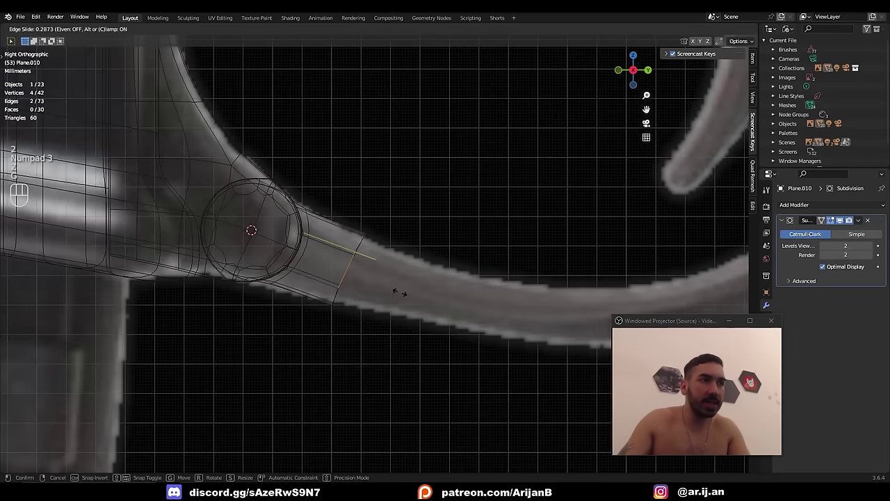
{"action": "left_click", "coordinate": [398, 292]}
{"action": "left_click", "coordinate": [361, 248], "text": "alt"}
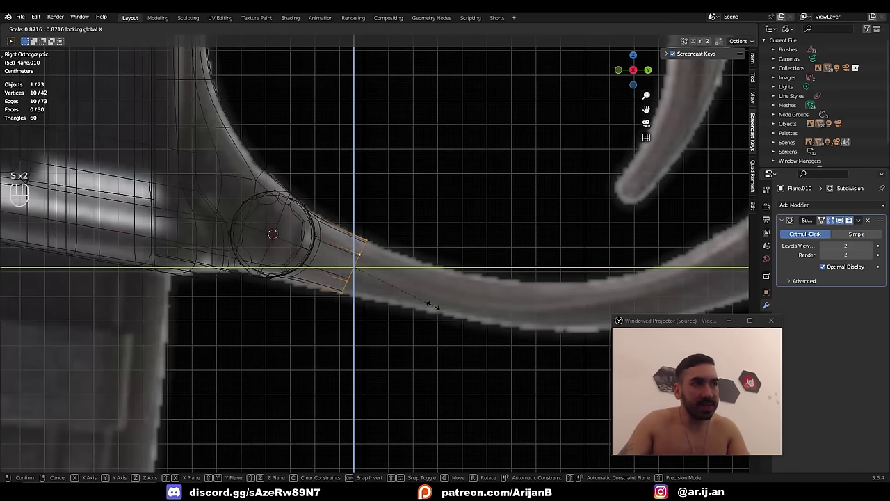
{"action": "left_click", "coordinate": [432, 305]}
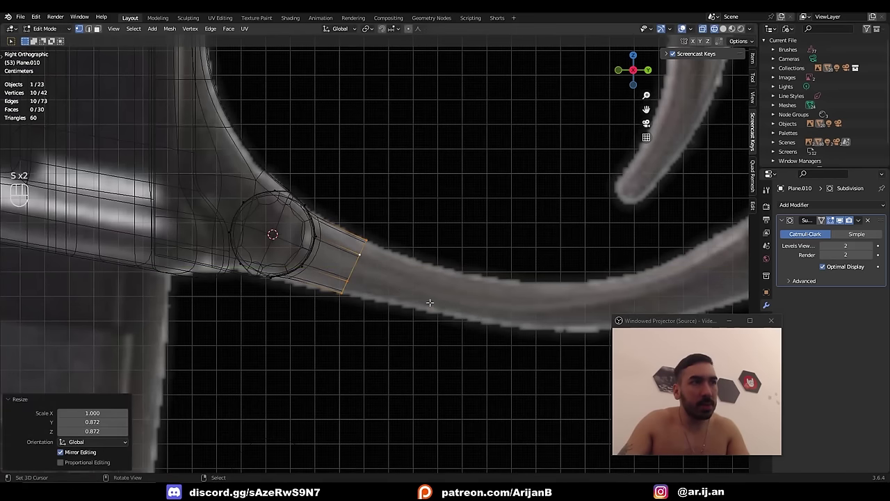
{"action": "key", "text": "s"}
{"action": "key", "text": "shift+x"}
{"action": "right_click", "coordinate": [408, 302]}
{"action": "key", "text": "z"}
{"action": "mouse_move", "coordinate": [409, 302]}
{"action": "middle_mouse_down"}
{"action": "mouse_move", "coordinate": [389, 315]}
{"action": "mouse_move", "coordinate": [404, 321]}
{"action": "middle_mouse_up"}
{"action": "key", "text": "s"}
{"action": "key", "text": "x"}
{"action": "right_click", "coordinate": [490, 387]}
{"action": "middle_click_drag", "start_coordinate": [546, 391], "coordinate": [519, 397]}
{"action": "key", "text": "s"}
{"action": "key", "text": "x"}
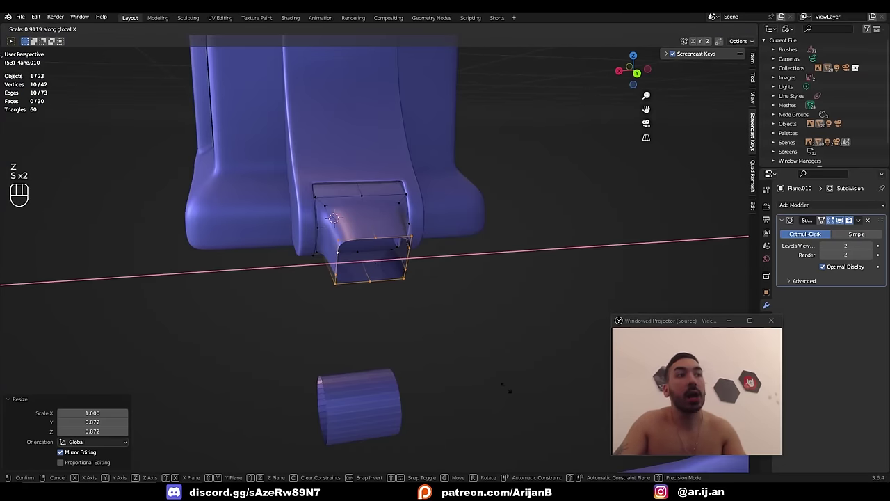
{"action": "right_click", "coordinate": [511, 360]}
- Place a duplicate of the bar's end loop further along the reference, rotated -4.6° and scaled to about 0.84 without changing its X width
{"action": "middle_click_drag", "start_coordinate": [511, 361], "coordinate": [502, 344]}
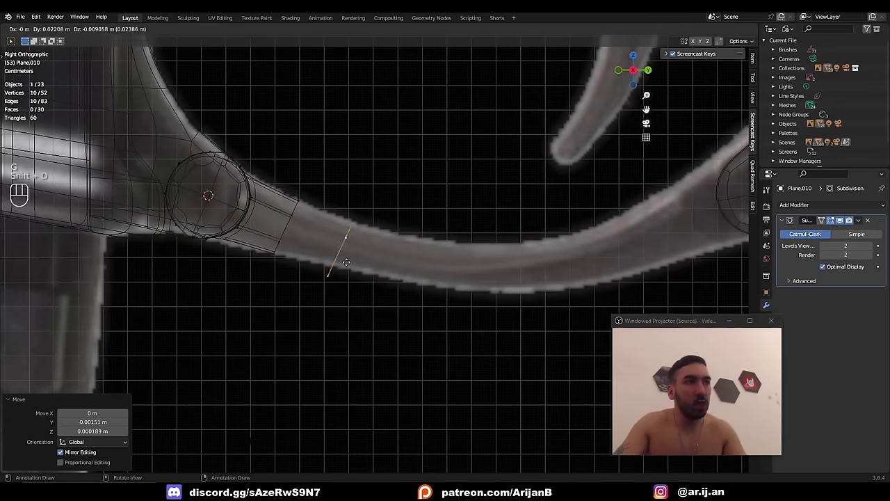
{"action": "left_click", "coordinate": [366, 257]}
{"action": "key", "text": "r"}
{"action": "left_click", "coordinate": [429, 288]}
{"action": "key", "text": "s"}
{"action": "key", "text": "shift+x"}
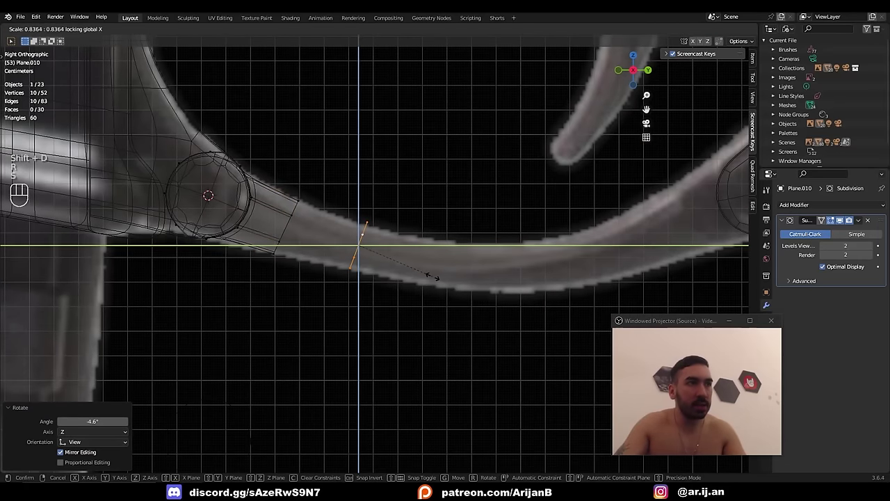
{"action": "left_click", "coordinate": [433, 279]}
- Adjust the new loop and continue the bar along the reference with another duplicated, scaled loop
{"action": "key", "text": "g"}
{"action": "key", "text": "shift+d"}
{"action": "key", "text": "s"}
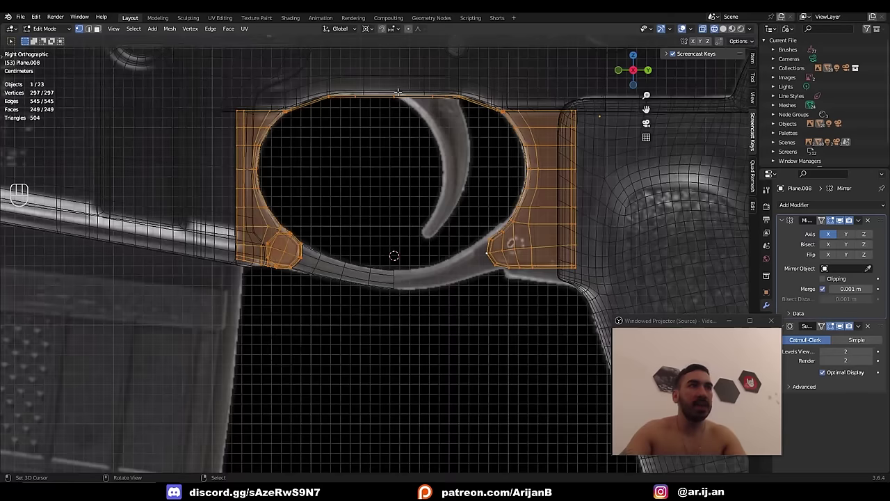
- Delete the vertices of the guard frame's rear half, next to the grip
{"action": "key", "text": "a"}
{"action": "key", "text": "a"}
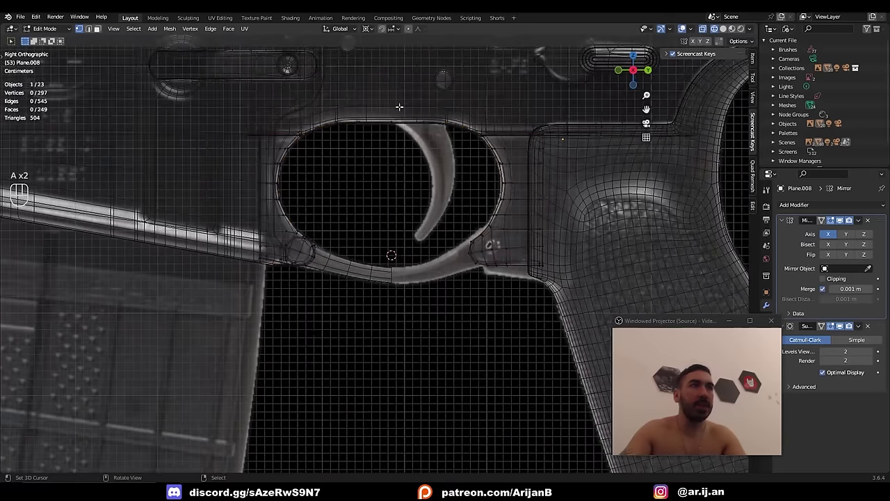
{"action": "key", "text": "b"}
{"action": "left_click_drag", "start_coordinate": [395, 96], "coordinate": [641, 315]}
{"action": "key", "text": "x"}
{"action": "left_click", "coordinate": [559, 182]}
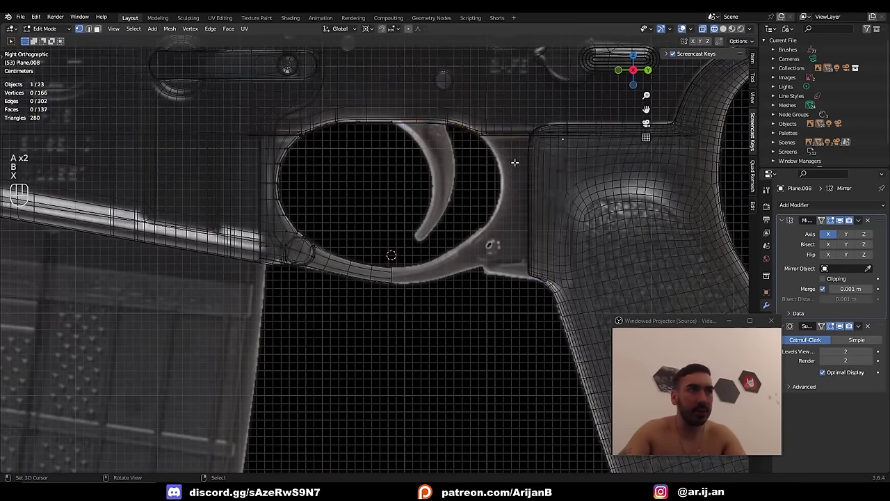
- Snap the 3D cursor to the cut end of the guard's upper strip and set the object's origin there
{"action": "key", "text": "z"}
{"action": "key", "text": "a"}
{"action": "key", "text": "z"}
{"action": "right_click", "coordinate": [392, 125]}
{"action": "key", "text": "shift+s"}
{"action": "left_click", "coordinate": [390, 181]}
{"action": "key", "text": "ctrl+alt+shift+c"}
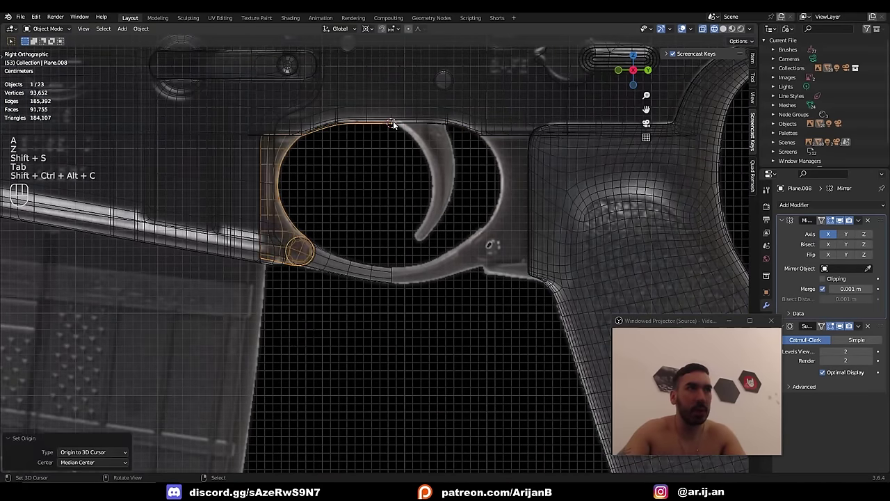
- Mirror the remaining guard half across the Y axis as well in its Mirror modifier
{"action": "scroll", "coordinate": [387, 91], "scroll_direction": "up", "scroll_amount": 3}
{"action": "scroll", "coordinate": [387, 90], "scroll_direction": "down", "scroll_amount": 3}
{"action": "key", "text": "Tab"}
{"action": "key", "text": "a"}
{"action": "key", "text": "Tab"}
{"action": "middle_click_drag", "start_coordinate": [409, 166], "coordinate": [762, 233]}
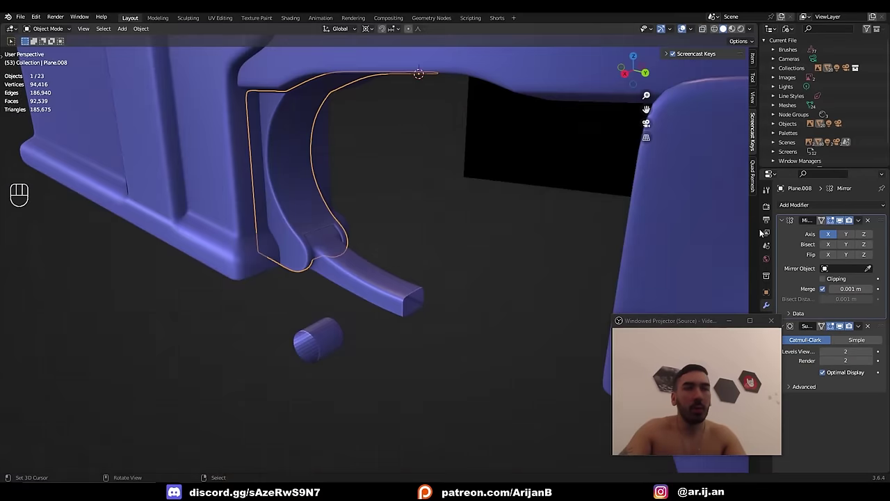
{"action": "left_click", "coordinate": [840, 236]}
{"action": "scroll", "coordinate": [355, 279], "scroll_direction": "down", "scroll_amount": 3}
{"action": "middle_click_drag", "start_coordinate": [355, 279], "coordinate": [409, 259]}
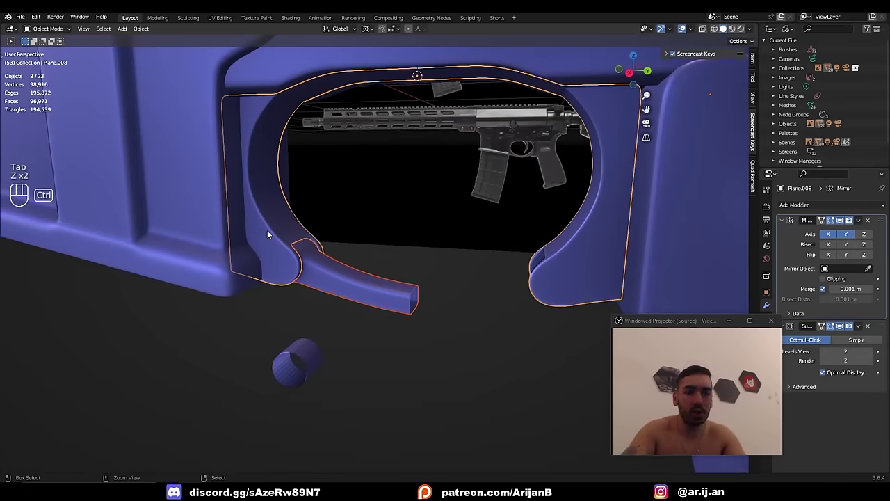
- Join the lower guard bar to the mirrored guard object and open the combined mesh for editing
{"action": "key", "text": "ctrl+j"}
{"action": "key", "text": "Tab"}
{"action": "middle_click_drag", "start_coordinate": [344, 242], "coordinate": [298, 236]}
{"action": "scroll", "coordinate": [298, 236], "scroll_direction": "up", "scroll_amount": 5}
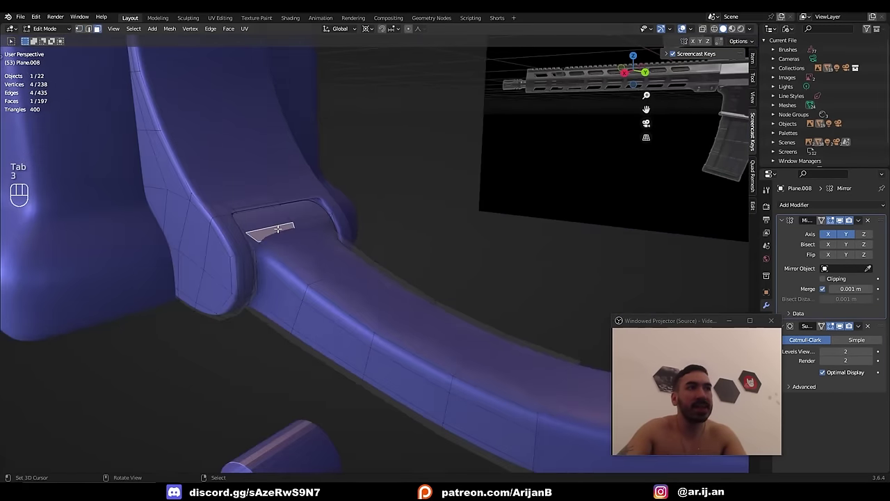
{"action": "key", "text": "g"}
{"action": "middle_click_drag", "start_coordinate": [331, 220], "coordinate": [304, 219]}
{"action": "key", "text": "z"}
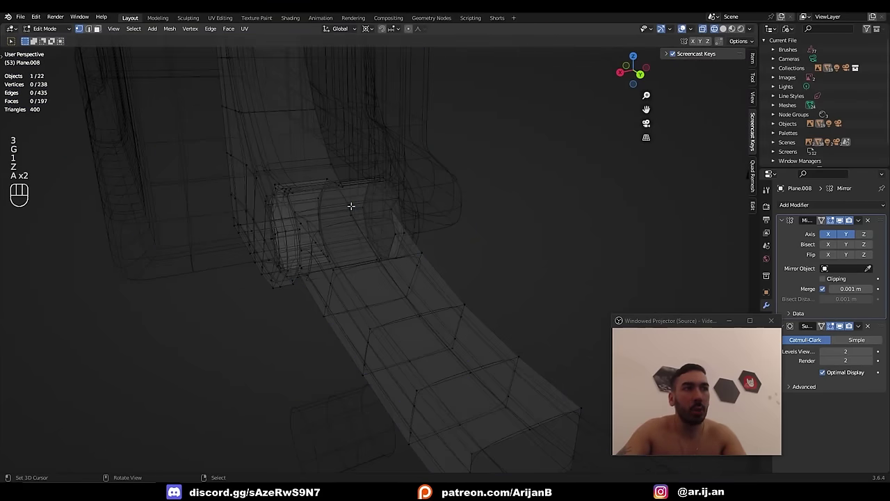
{"action": "key", "text": "l"}
{"action": "key", "text": "g"}
{"action": "right_click", "coordinate": [348, 272]}
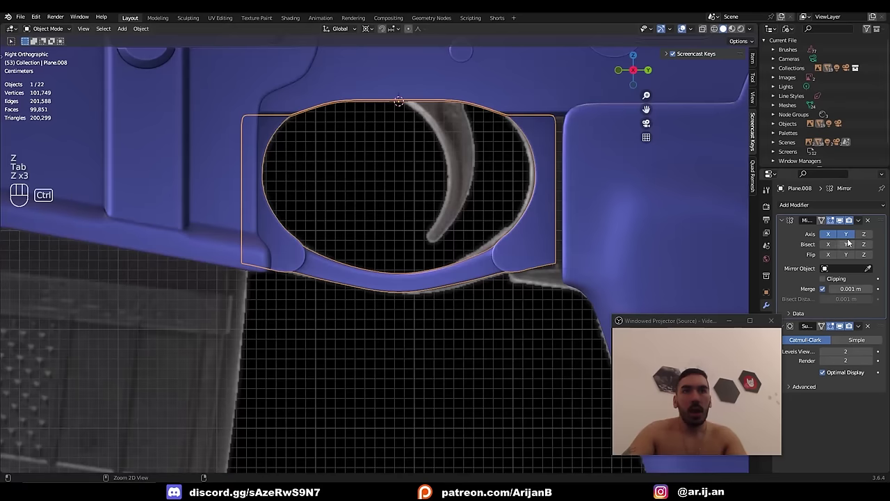
- Apply the guard's Mirror modifier and separate the complete lower bar into its own object for editing
{"action": "key", "text": "ctrl+a"}
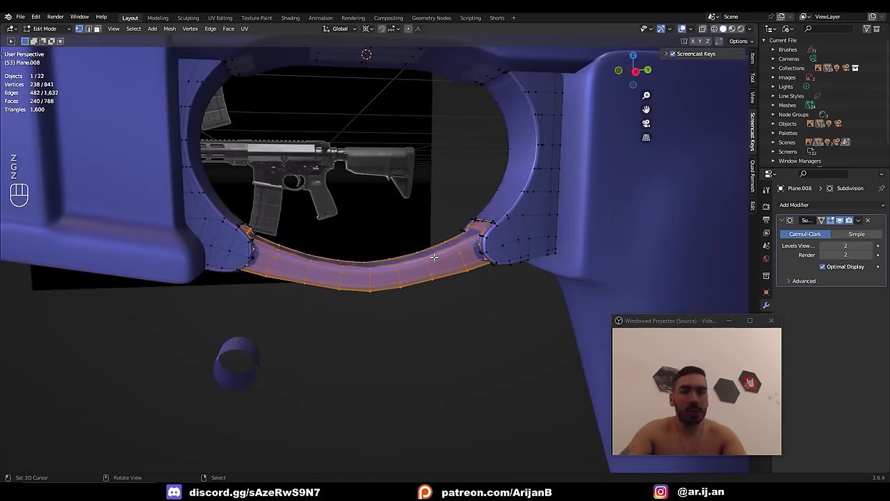
{"action": "key", "text": "p"}
{"action": "key", "text": "Tab"}
{"action": "key", "text": "Tab"}
{"action": "key", "text": "KP_3"}
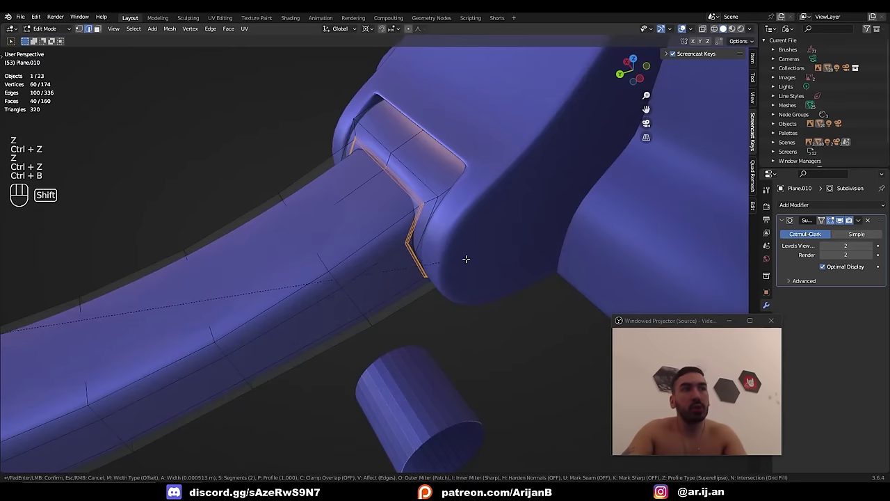
- Bevel the edge loops where the lower bar meets its pin joint with 2 segments, and scale its two lengthwise loops apart along X
{"action": "left_click", "coordinate": [410, 220]}
{"action": "key", "text": "2"}
{"action": "middle_click_drag", "start_coordinate": [411, 220], "coordinate": [330, 188]}
{"action": "key", "text": "s"}
{"action": "key", "text": "y"}
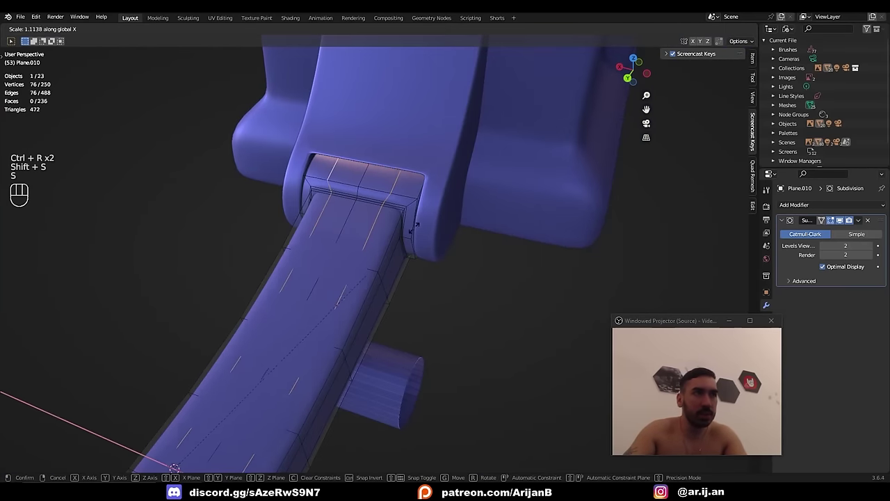
{"action": "left_click", "coordinate": [572, 159]}
- Snap the 3D cursor to the centre of the lower bar's rear pin joint and set the bar's origin there
{"action": "key", "text": "Tab"}
{"action": "key", "text": "a"}
{"action": "middle_click_drag", "start_coordinate": [485, 193], "coordinate": [441, 290]}
{"action": "key", "text": "a"}
{"action": "scroll", "coordinate": [390, 240], "scroll_direction": "down", "scroll_amount": 4}
{"action": "right_click", "coordinate": [441, 290]}
{"action": "key", "text": "Tab"}
{"action": "scroll", "coordinate": [441, 290], "scroll_direction": "up", "scroll_amount": 2}
- Try swinging the lower bar open about the X axis at its rear pin joint
{"action": "key", "text": "r"}
{"action": "key", "text": "x"}
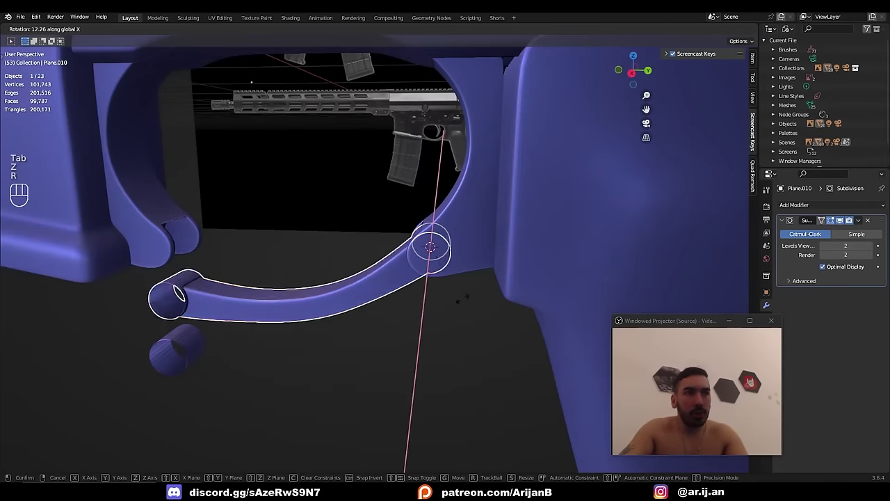
{"action": "key", "text": "z"}
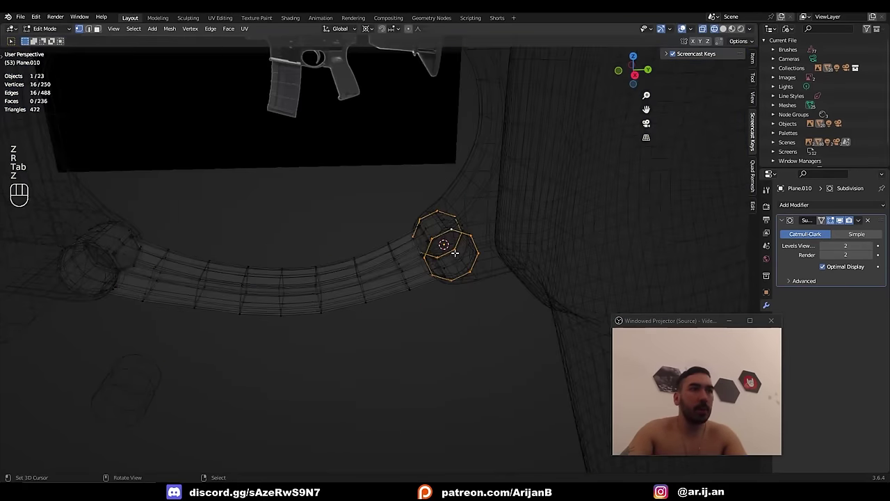
{"action": "key", "text": "Tab"}
{"action": "mouse_move", "coordinate": [455, 252]}
{"action": "middle_mouse_down"}
{"action": "mouse_move", "coordinate": [439, 244]}
{"action": "mouse_move", "coordinate": [457, 248]}
{"action": "mouse_move", "coordinate": [447, 284]}
{"action": "middle_mouse_up"}
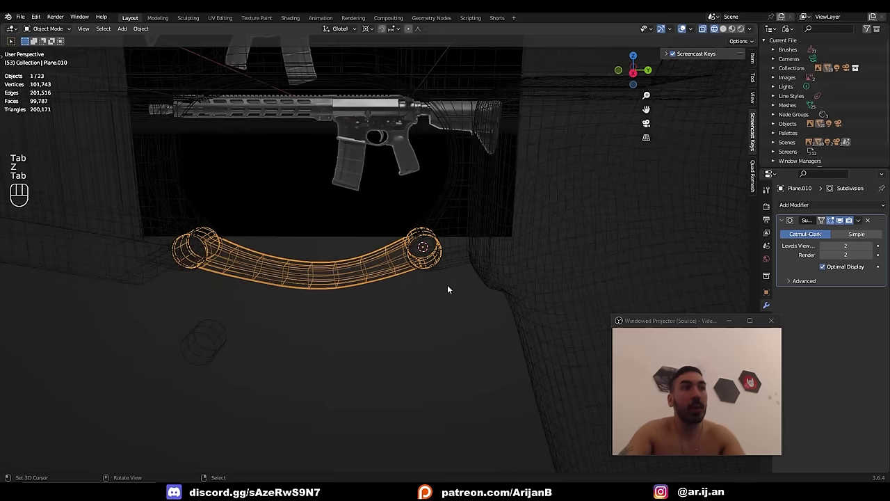
{"action": "key", "text": "r"}
{"action": "key", "text": "y"}
{"action": "right_click", "coordinate": [459, 234]}
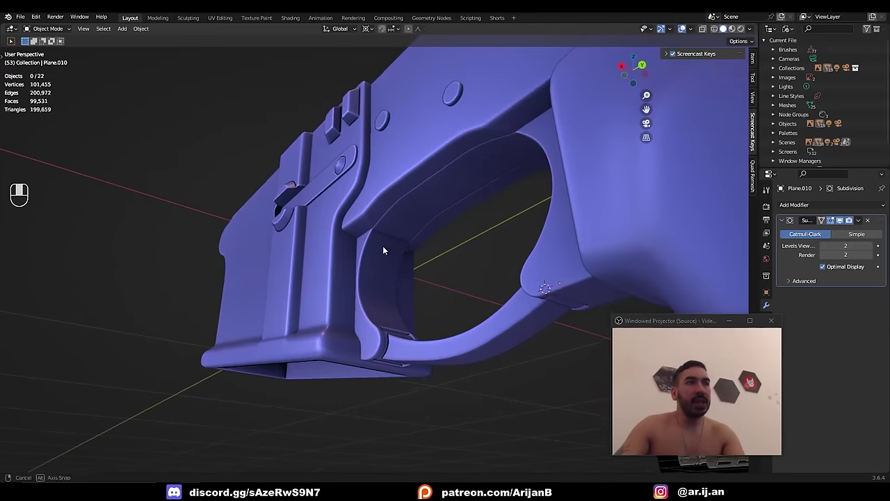
{"action": "left_click", "coordinate": [378, 225]}
{"action": "mouse_move", "coordinate": [382, 245]}
{"action": "middle_mouse_down"}
{"action": "mouse_move", "coordinate": [378, 225]}
{"action": "mouse_move", "coordinate": [396, 249]}
{"action": "mouse_move", "coordinate": [391, 222]}
{"action": "mouse_move", "coordinate": [368, 246]}
{"action": "mouse_move", "coordinate": [507, 200]}
{"action": "mouse_move", "coordinate": [394, 253]}
{"action": "middle_mouse_up"}
{"action": "key", "text": "Tab"}
{"action": "key", "text": "Tab"}
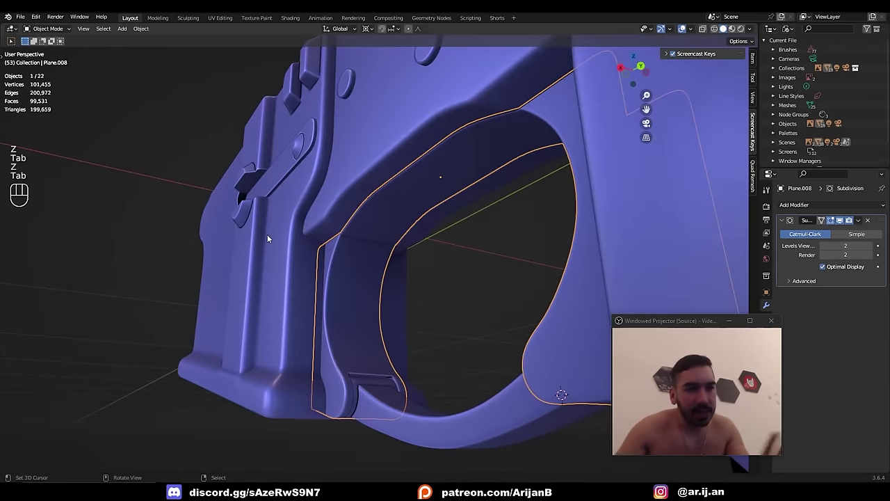
{"action": "scroll", "coordinate": [267, 235], "scroll_direction": "down", "scroll_amount": 6}
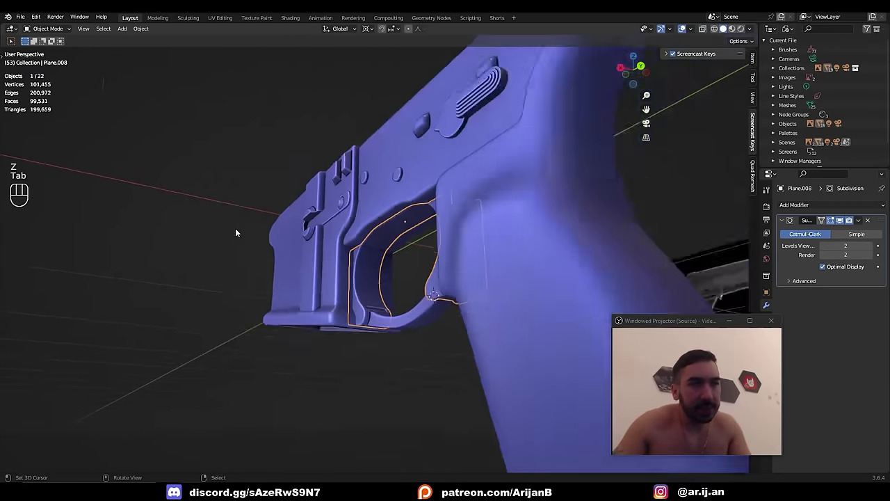
- Clear the object selection and save the file
{"action": "key", "text": "a"}
{"action": "key", "text": "a"}
{"action": "key", "text": "ctrl+s"}
{"action": "mouse_move", "coordinate": [235, 228]}
{"action": "middle_mouse_down"}
{"action": "mouse_move", "coordinate": [475, 287]}
{"action": "mouse_move", "coordinate": [347, 278]}
{"action": "mouse_move", "coordinate": [216, 286]}
{"action": "middle_mouse_up"}
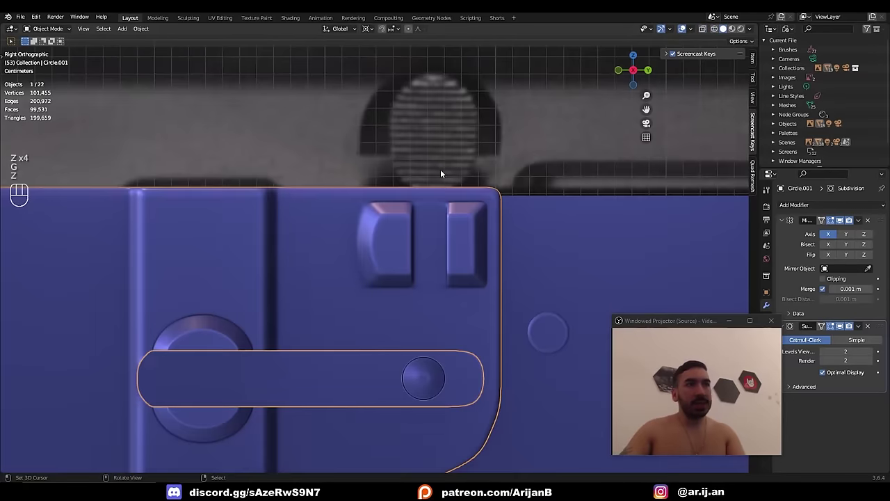
- Place the 3D cursor midway between the facing edges of the two raised blocks on the magazine well's side
{"action": "key", "text": "g"}
{"action": "right_click", "coordinate": [387, 235]}
{"action": "key", "text": "z"}
{"action": "mouse_move", "coordinate": [408, 183]}
{"action": "middle_mouse_down"}
{"action": "mouse_move", "coordinate": [415, 202]}
{"action": "mouse_move", "coordinate": [395, 213]}
{"action": "middle_mouse_up"}
{"action": "key", "text": "z"}
{"action": "key", "text": "KP_2"}
{"action": "key", "text": "KP_3"}
{"action": "key", "text": "KP_3"}
{"action": "scroll", "coordinate": [395, 213], "scroll_direction": "down", "scroll_amount": 2}
{"action": "key", "text": "z"}
{"action": "scroll", "coordinate": [403, 217], "scroll_direction": "down", "scroll_amount": 2}
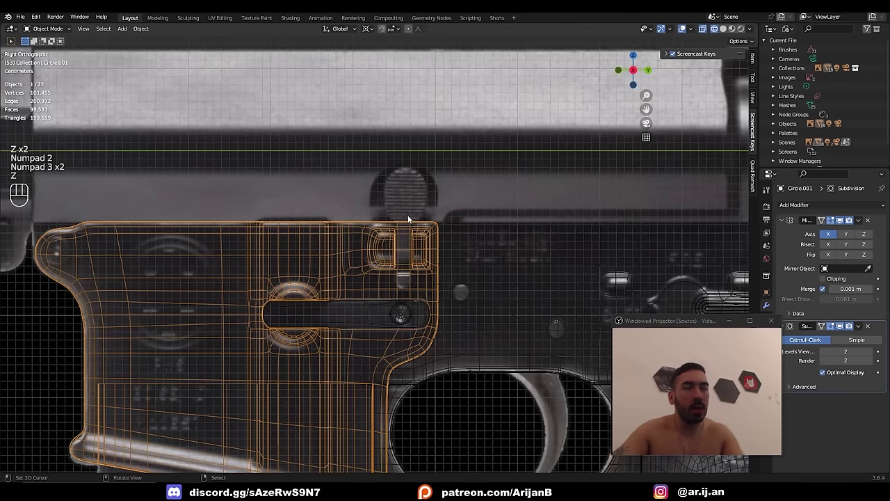
{"action": "key", "text": "z"}
{"action": "scroll", "coordinate": [405, 216], "scroll_direction": "up", "scroll_amount": 3}
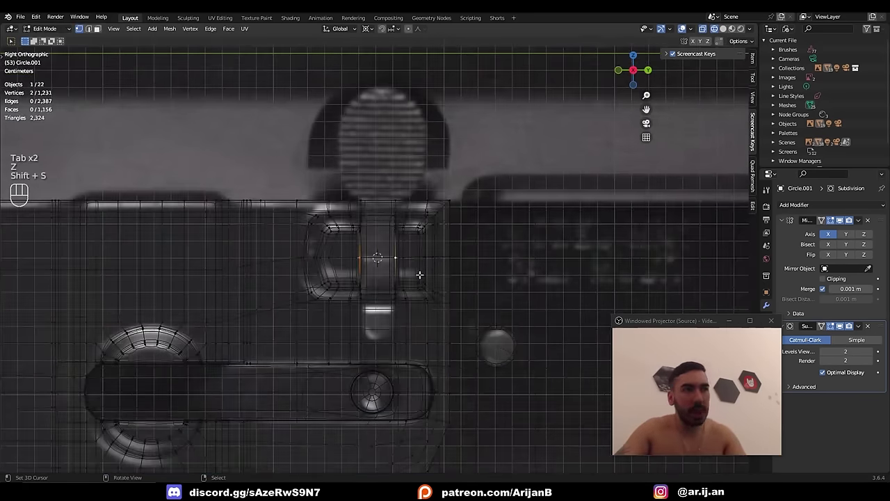
{"action": "key", "text": "z"}
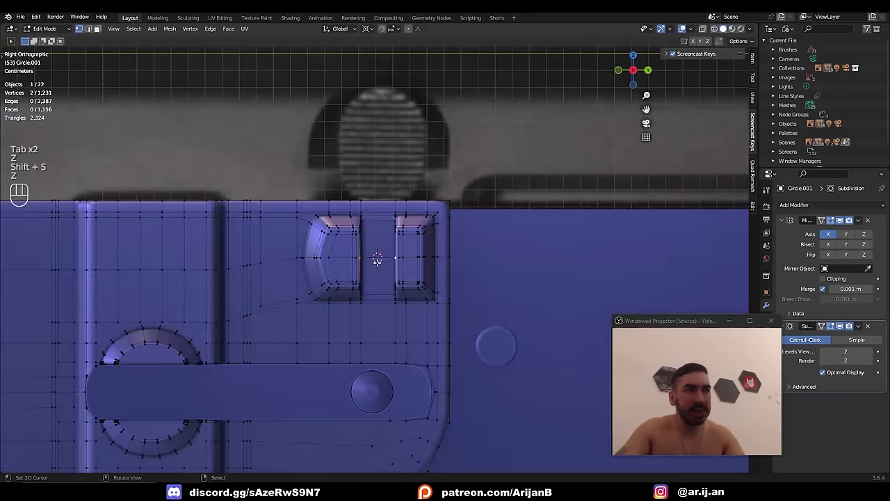
{"action": "key", "text": "Tab"}
{"action": "scroll", "coordinate": [426, 256], "scroll_direction": "up", "scroll_amount": 1}
{"action": "scroll", "coordinate": [376, 243], "scroll_direction": "down", "scroll_amount": 1}
{"action": "key", "text": "Tab"}
{"action": "scroll", "coordinate": [386, 250], "scroll_direction": "up", "scroll_amount": 2}
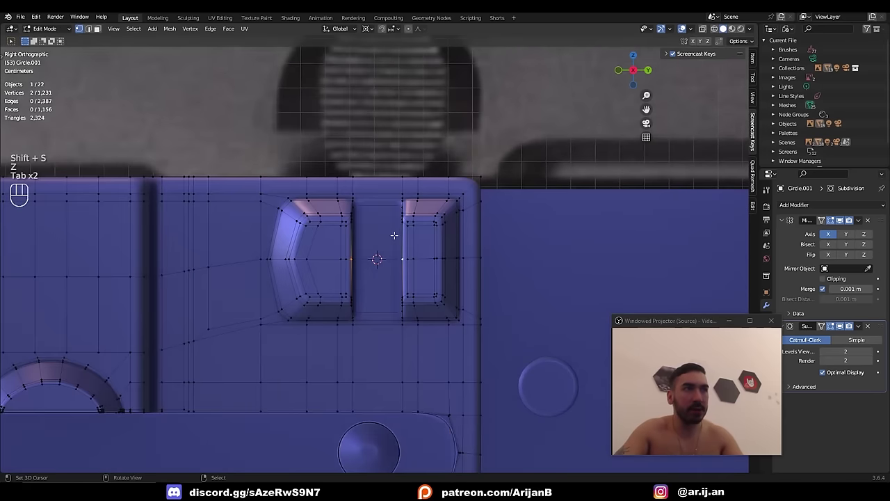
- Add a vertical edge loop between the two raised blocks on the receiver and bevel it into a narrow strip
{"action": "key", "text": "ctrl+r"}
{"action": "left_click", "coordinate": [375, 257]}
{"action": "right_click", "coordinate": [375, 257]}
{"action": "key", "text": "ctrl+b"}
{"action": "left_click", "coordinate": [441, 261]}
{"action": "key", "text": "Tab"}
{"action": "scroll", "coordinate": [418, 252], "scroll_direction": "down", "scroll_amount": 3}
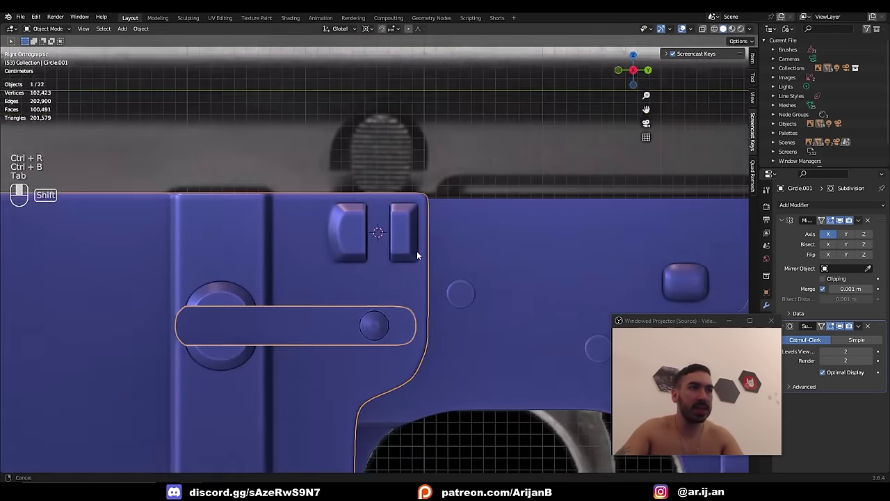
- Examine the bevelled strip between the raised blocks and its position on the receiver
{"action": "scroll", "coordinate": [270, 256], "scroll_direction": "up", "scroll_amount": 2}
{"action": "scroll", "coordinate": [257, 252], "scroll_direction": "up", "scroll_amount": 2}
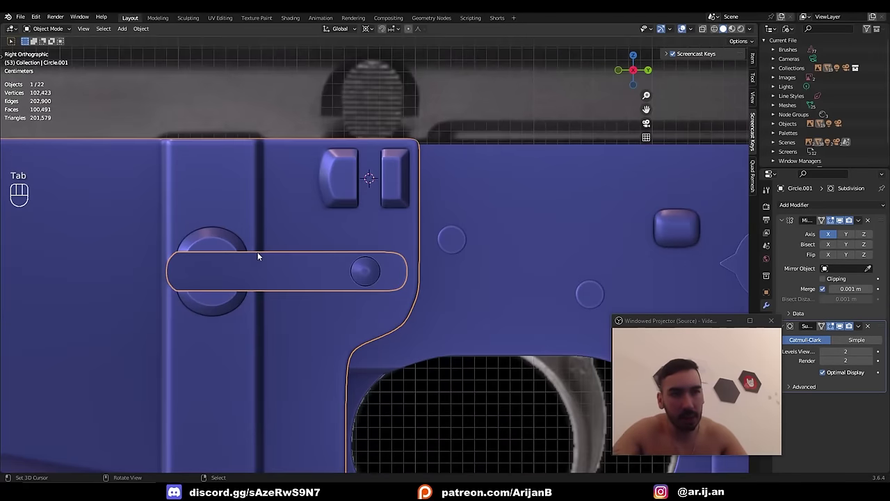
{"action": "scroll", "coordinate": [257, 252], "scroll_direction": "down", "scroll_amount": 3}
{"action": "scroll", "coordinate": [338, 212], "scroll_direction": "up", "scroll_amount": 5}
{"action": "middle_click_drag", "start_coordinate": [338, 200], "coordinate": [326, 216]}
{"action": "key", "text": "Tab"}
{"action": "middle_click_drag", "start_coordinate": [290, 174], "coordinate": [385, 203]}
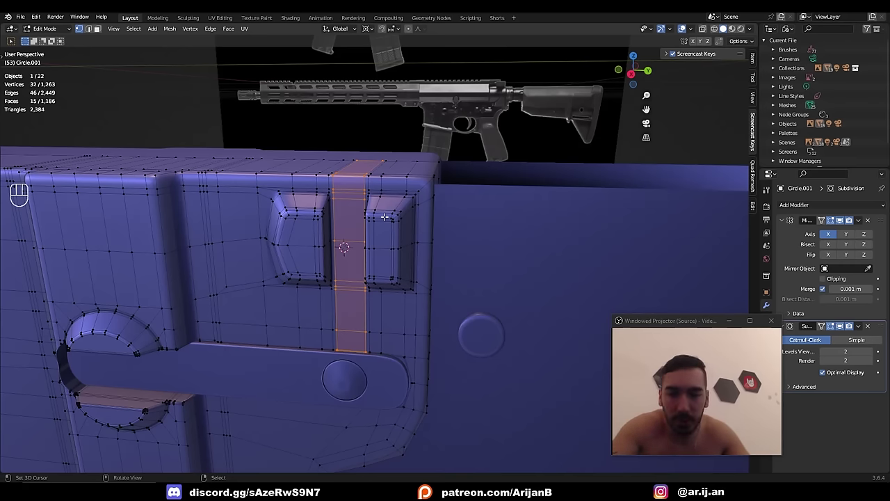
- Add a cube at the 3D cursor, scale it to 0.089 and stretch it along Z by about 3.35 to form a bar
{"action": "key", "text": "KP_3"}
{"action": "key", "text": "Tab"}
{"action": "key", "text": "shift+a"}
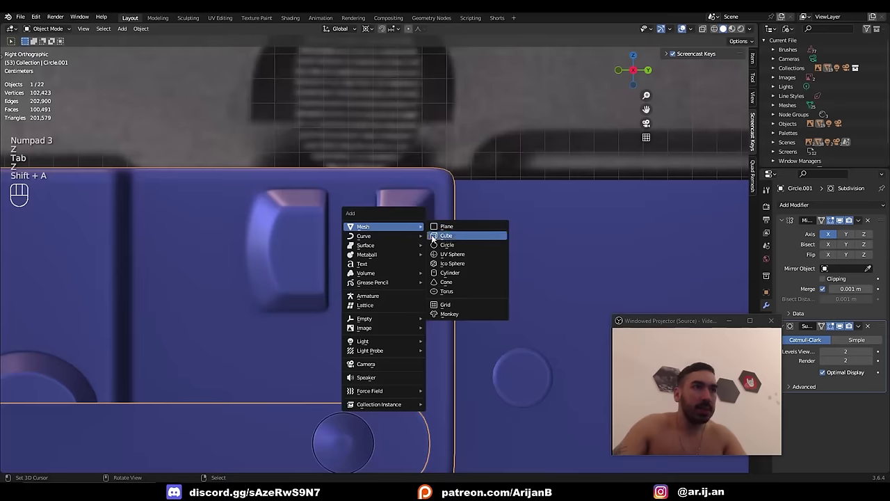
{"action": "left_click", "coordinate": [445, 236]}
{"action": "key", "text": "Tab"}
{"action": "key", "text": "s"}
{"action": "left_click", "coordinate": [363, 253]}
{"action": "key", "text": "s"}
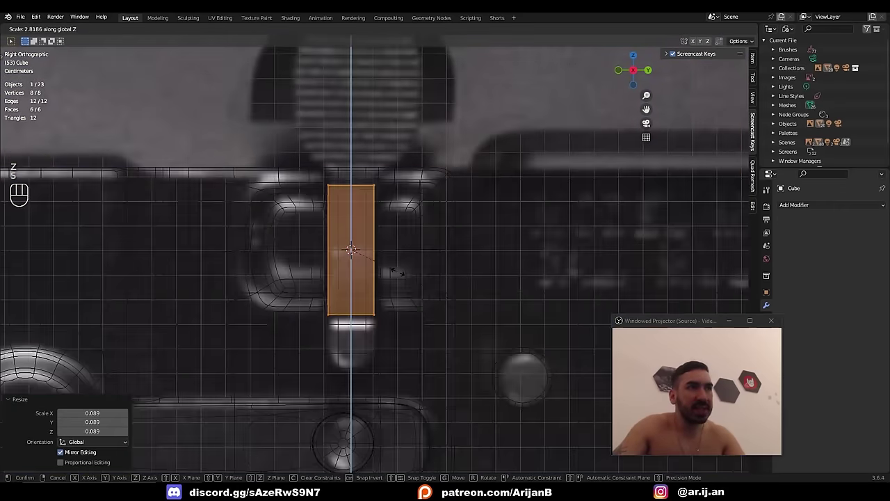
{"action": "left_click", "coordinate": [406, 277]}
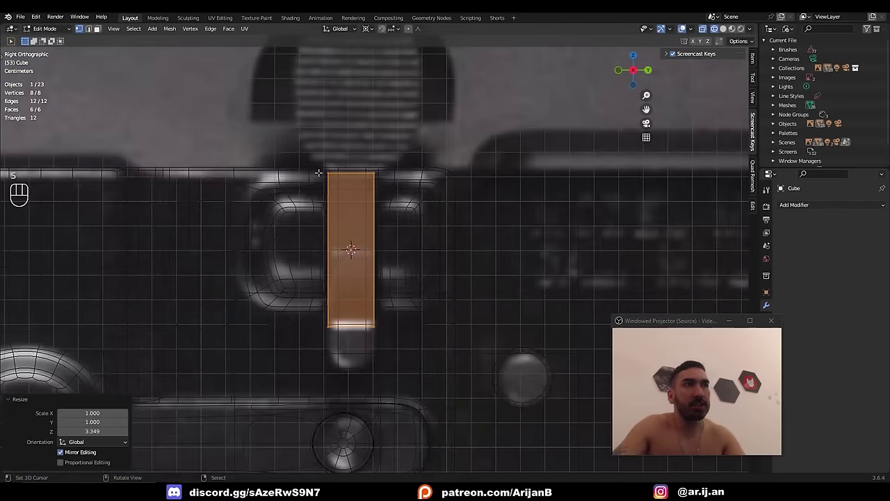
- Move the bar's lower face down along Z to the lever's lower end in the reference image
{"action": "key", "text": "a"}
{"action": "key", "text": "a"}
{"action": "key", "text": "b"}
{"action": "left_click_drag", "start_coordinate": [308, 275], "coordinate": [418, 342]}
{"action": "key", "text": "g"}
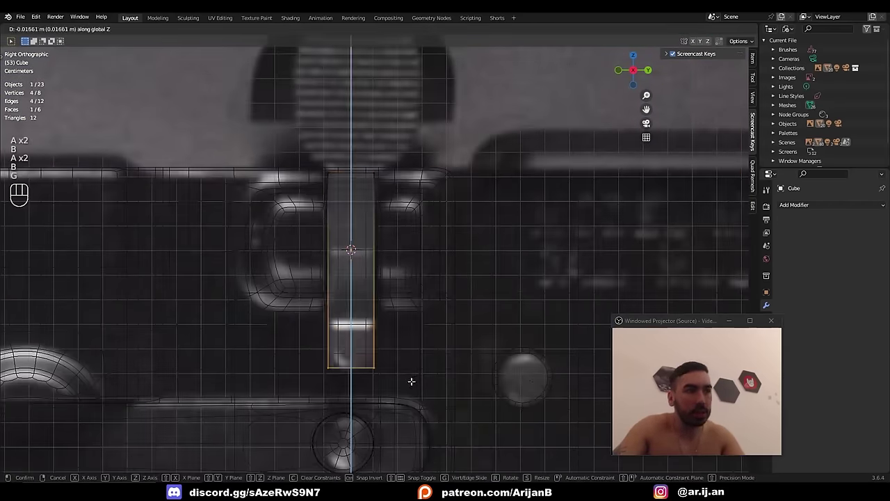
{"action": "middle_click_drag", "start_coordinate": [369, 348], "coordinate": [411, 263]}
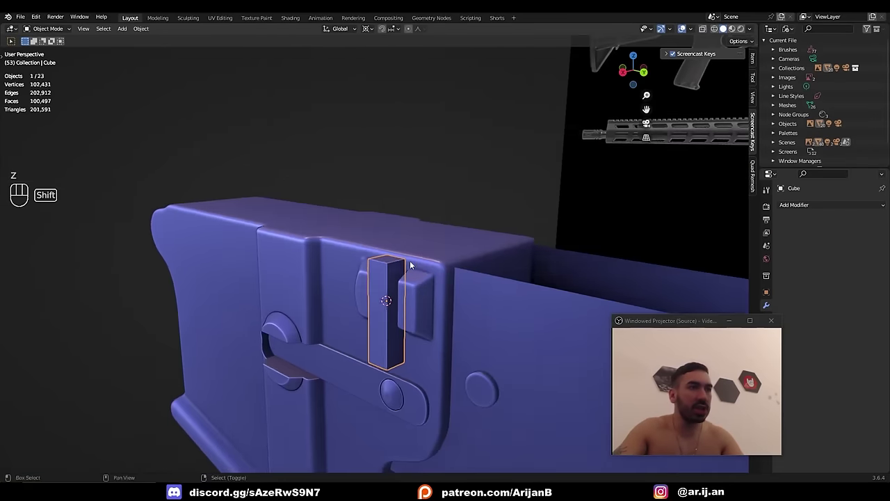
- Thin the bar by moving its outer face inward along X toward the receiver
{"action": "scroll", "coordinate": [454, 246], "scroll_direction": "up", "scroll_amount": 3}
{"action": "key", "text": "Tab"}
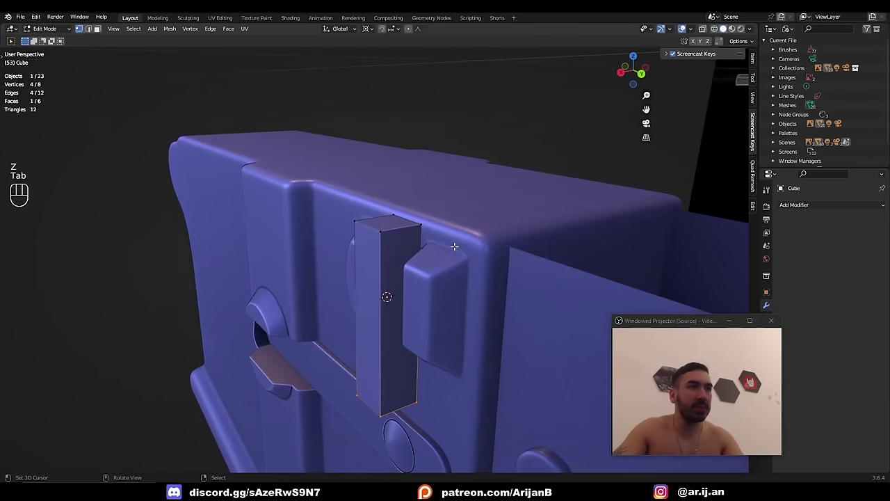
{"action": "key", "text": "3"}
{"action": "key", "text": "z"}
{"action": "right_click", "coordinate": [409, 304]}
{"action": "key", "text": "g"}
{"action": "key", "text": "y"}
{"action": "right_click", "coordinate": [417, 305]}
{"action": "key", "text": "g"}
{"action": "key", "text": "x"}
{"action": "left_click", "coordinate": [428, 304]}
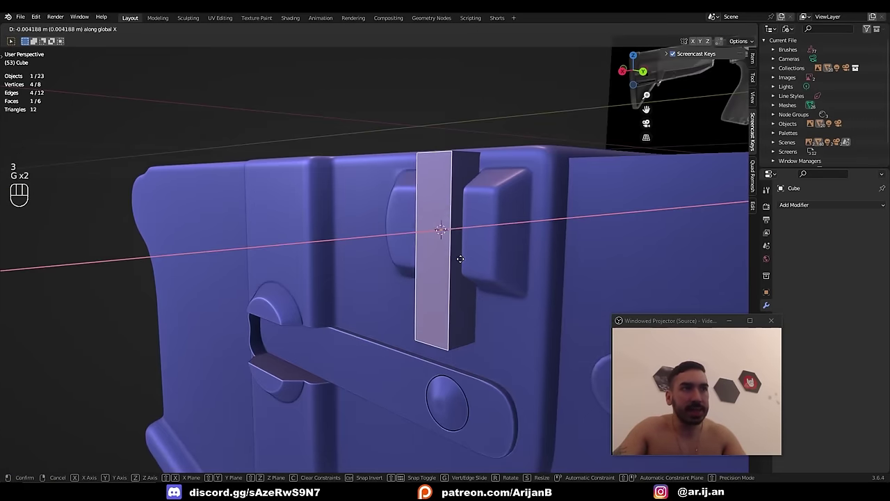
{"action": "left_click", "coordinate": [460, 259]}
{"action": "middle_click_drag", "start_coordinate": [461, 259], "coordinate": [444, 193]}
{"action": "middle_click_drag", "start_coordinate": [417, 265], "coordinate": [386, 256]}
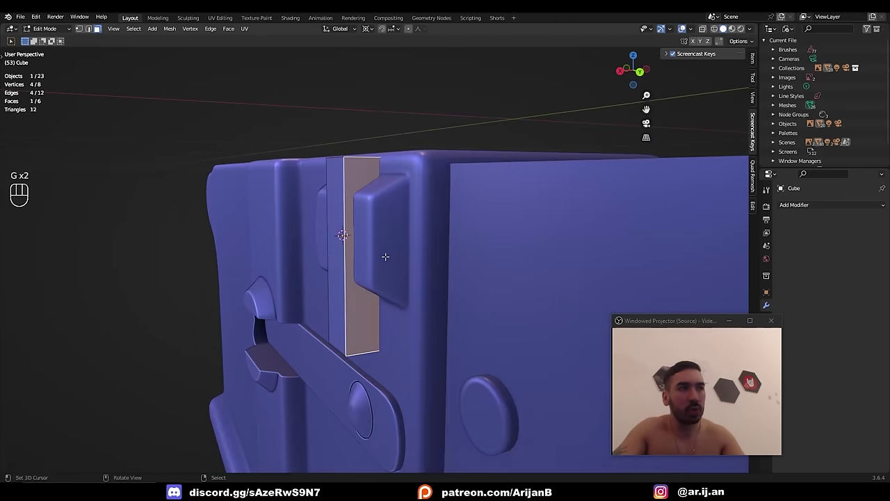
- Cut a horizontal loop around the bar, bevel it 0.0124 m, and add a lengthwise loop through its depth
{"action": "key", "text": "ctrl+r"}
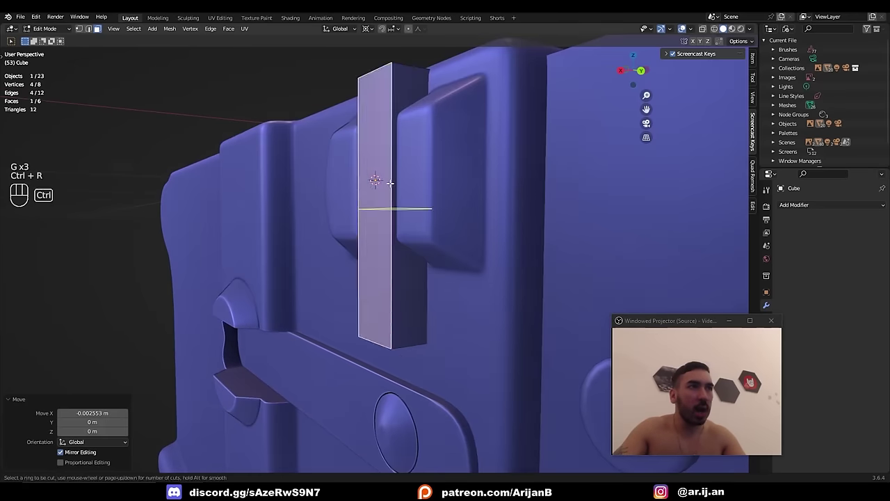
{"action": "left_click", "coordinate": [391, 184]}
{"action": "left_click", "coordinate": [392, 208]}
{"action": "middle_click_drag", "start_coordinate": [393, 209], "coordinate": [409, 271]}
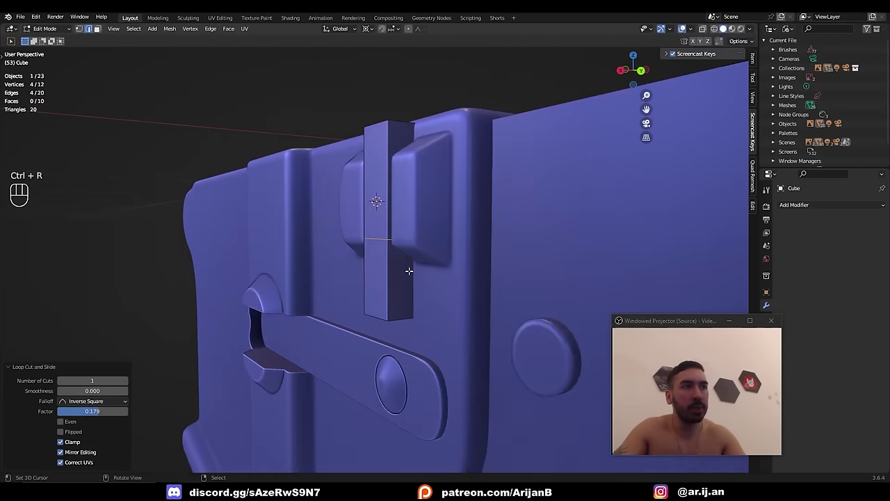
{"action": "left_click", "coordinate": [409, 298]}
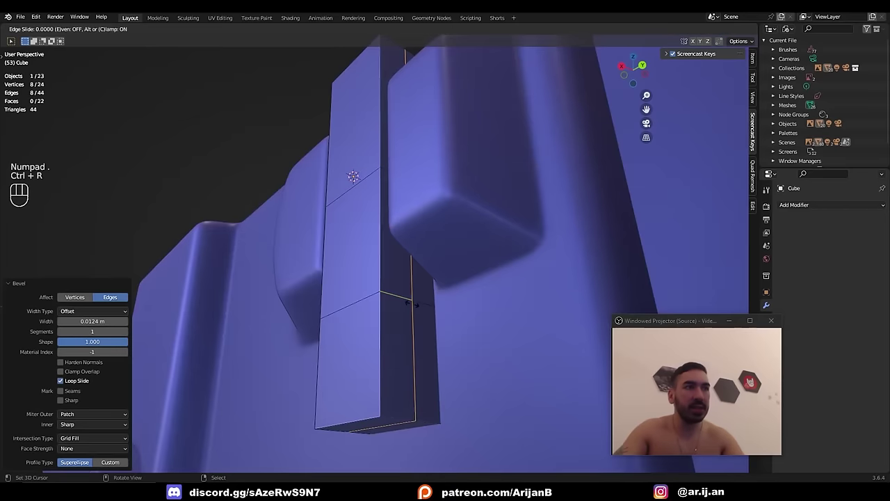
{"action": "left_click", "coordinate": [401, 300]}
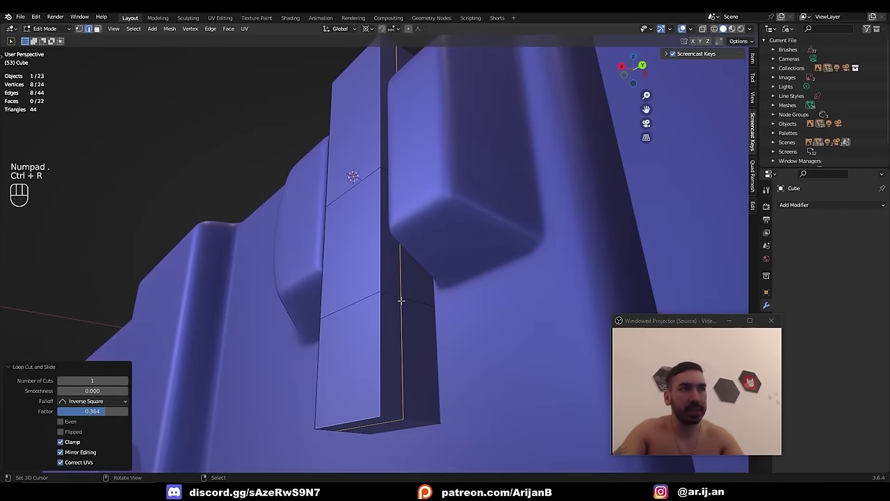
- Delete the outer front and side faces between the bar's two horizontal loops to open a notch
{"action": "key", "text": "3"}
{"action": "right_click", "coordinate": [391, 275]}
{"action": "key", "text": "z"}
{"action": "right_click", "coordinate": [335, 268], "text": "ctrl"}
{"action": "key", "text": "z"}
{"action": "key", "text": "x"}
{"action": "left_click", "coordinate": [394, 284]}
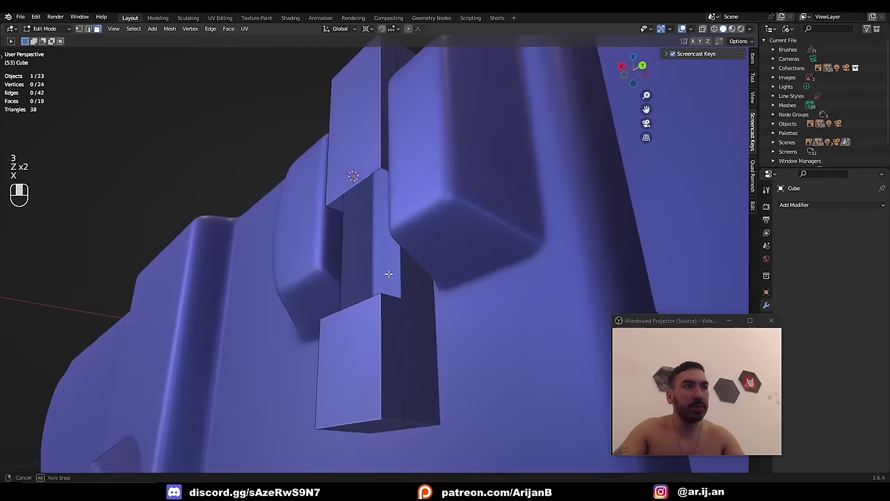
- Add a horizontal loop inside the notch and bevel it 0.00547 m with 2 segments
{"action": "key", "text": "ctrl+r"}
{"action": "left_click", "coordinate": [375, 266]}
{"action": "left_click", "coordinate": [375, 266]}
{"action": "key", "text": "ctrl+b"}
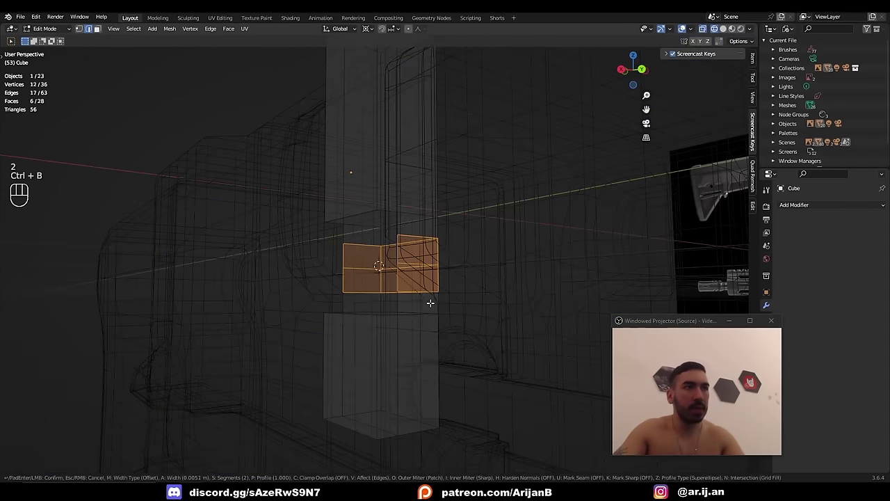
{"action": "left_click", "coordinate": [430, 306]}
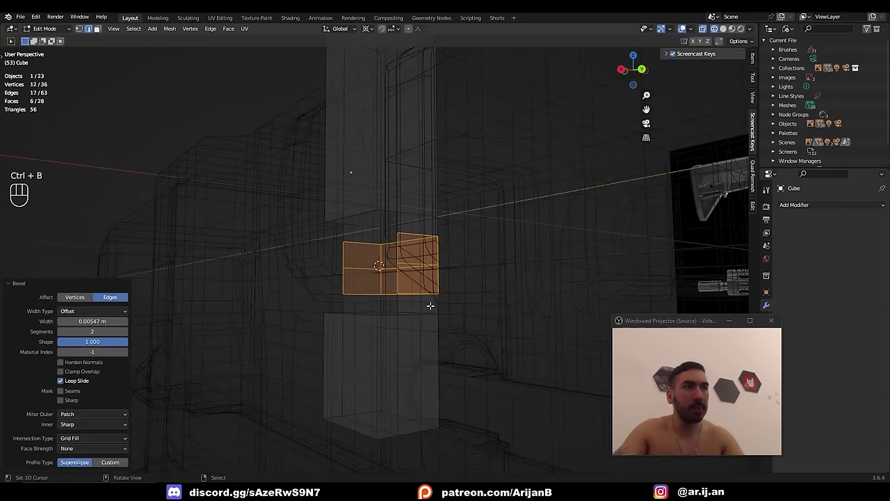
- Move the notch's middle geometry inward to give the recess a curved profile
{"action": "right_click", "coordinate": [346, 257]}
{"action": "right_click", "coordinate": [397, 280], "text": "ctrl+shift"}
{"action": "key", "text": "z"}
{"action": "key", "text": "g"}
{"action": "middle_click_drag", "start_coordinate": [395, 276], "coordinate": [432, 268]}
{"action": "right_click", "coordinate": [386, 272]}
{"action": "right_click", "coordinate": [384, 272]}
{"action": "key", "text": "g"}
- Bridge the open side edge chains of the notch with Bridge Edge Loops to close its surface
{"action": "key", "text": "2"}
{"action": "right_click", "coordinate": [332, 230], "text": "alt"}
{"action": "middle_click_drag", "start_coordinate": [332, 230], "coordinate": [368, 230], "text": "alt"}
{"action": "key", "text": "z"}
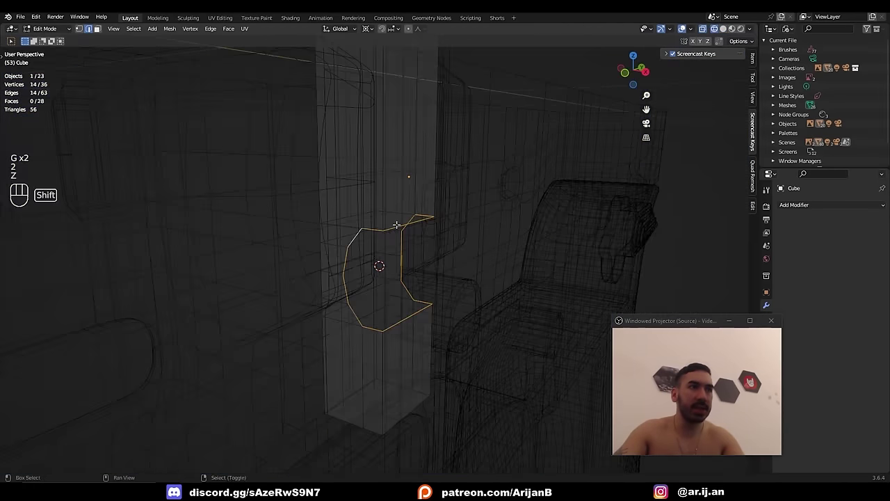
{"action": "right_click", "coordinate": [396, 225], "text": "shift"}
{"action": "key", "text": "z"}
{"action": "key", "text": "w"}
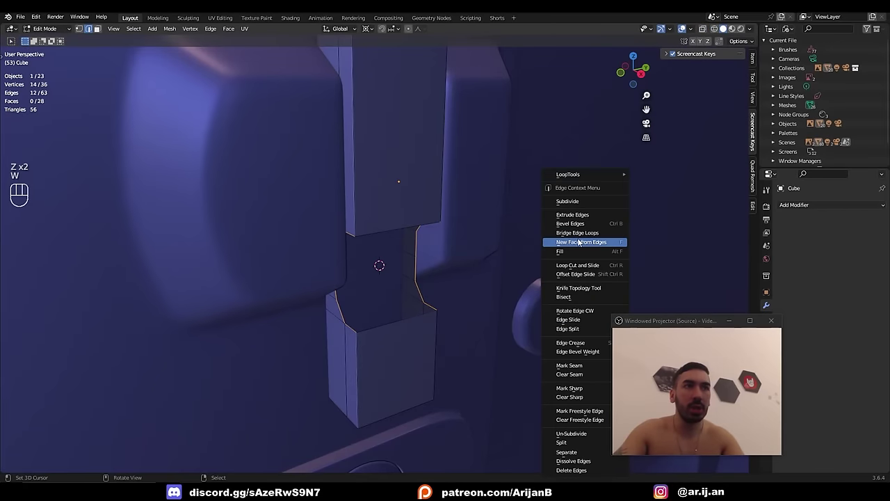
{"action": "left_click", "coordinate": [579, 241]}
- Add supporting loops along and across the lever and raise its bottom corner edges along Z to round the lower end
{"action": "key", "text": "Tab"}
{"action": "middle_click_drag", "start_coordinate": [445, 237], "coordinate": [345, 268]}
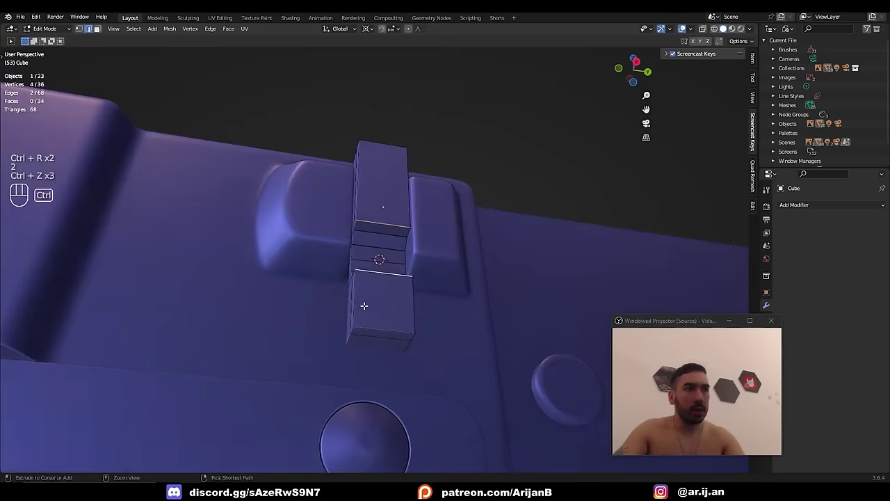
{"action": "key", "text": "ctrl+r"}
{"action": "right_click", "coordinate": [349, 336], "text": "alt"}
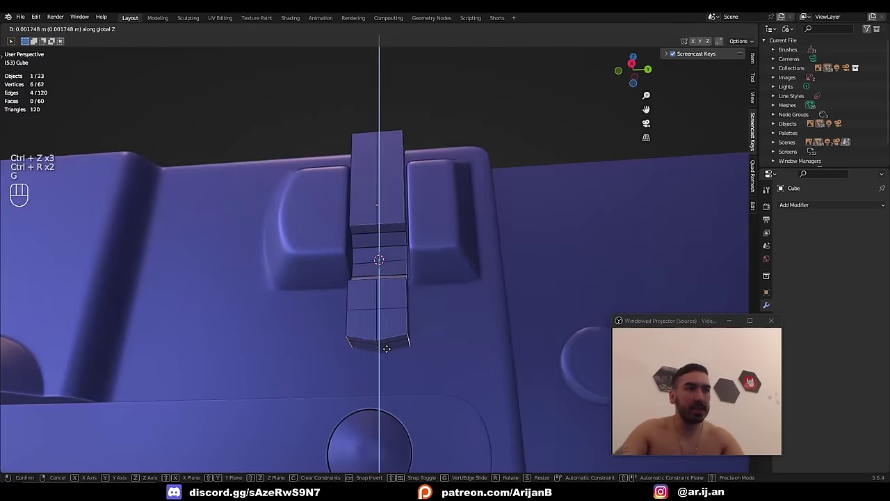
{"action": "left_click", "coordinate": [418, 349]}
{"action": "key", "text": "g"}
{"action": "middle_click_drag", "start_coordinate": [417, 349], "coordinate": [388, 252]}
{"action": "left_click", "coordinate": [421, 336]}
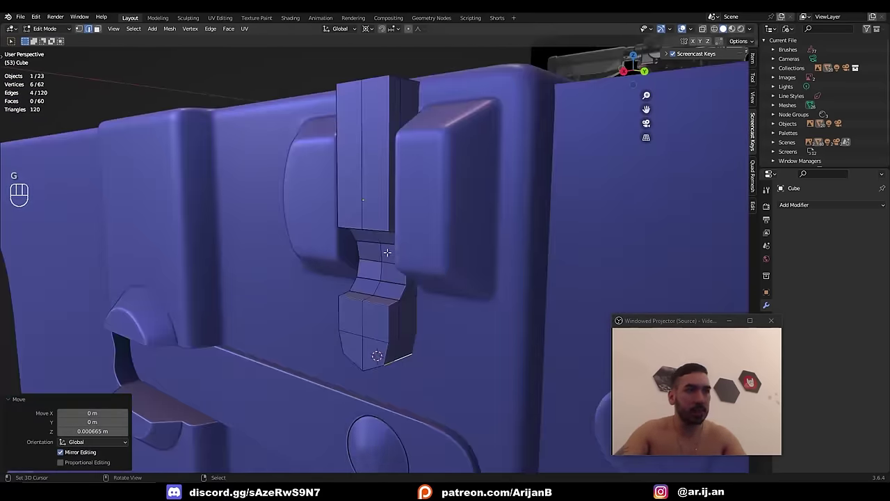
- Extrude the lever's top face upward about 0.067 m to the top of the ribbed thumb pad in the reference
{"action": "key", "text": "KP_3"}
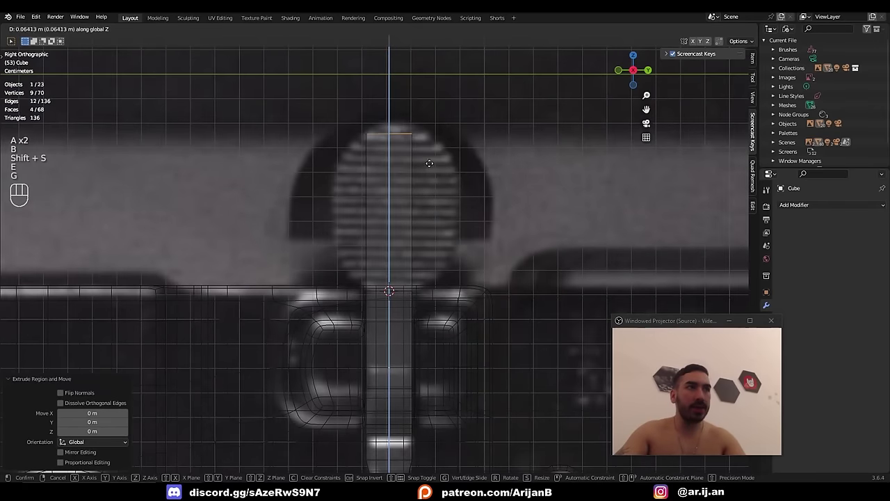
{"action": "left_click", "coordinate": [428, 160]}
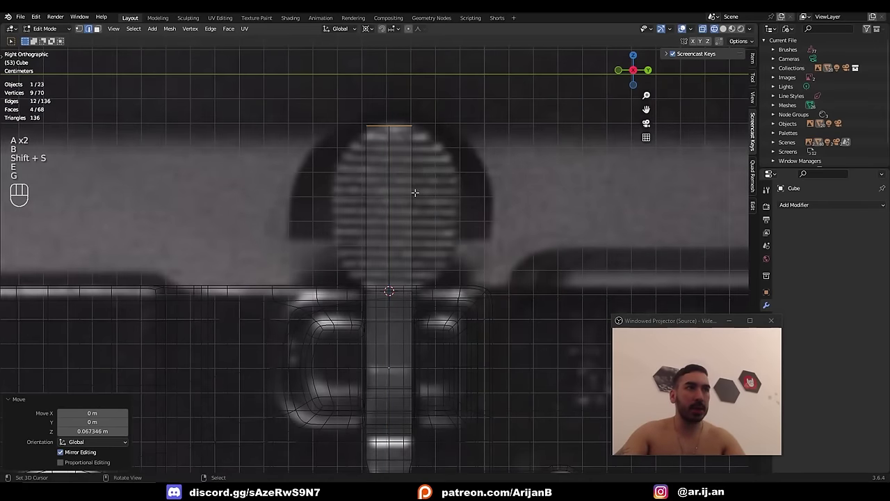
- Extrude the upper section's two side faces outward to form a wide thumb pad over the reference
{"action": "key", "text": "3"}
{"action": "key", "text": "z"}
{"action": "middle_click_drag", "start_coordinate": [416, 194], "coordinate": [425, 226]}
{"action": "right_click", "coordinate": [424, 226]}
{"action": "key", "text": "KP_3"}
{"action": "key", "text": "z"}
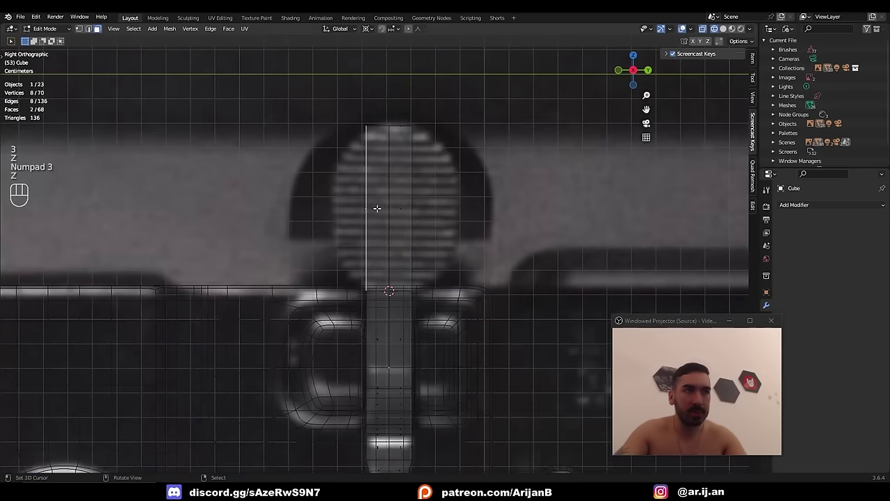
{"action": "key", "text": "b"}
{"action": "left_click_drag", "start_coordinate": [407, 198], "coordinate": [423, 219]}
{"action": "key", "text": "b"}
{"action": "left_click_drag", "start_coordinate": [357, 197], "coordinate": [372, 219]}
{"action": "key", "text": "shift+s"}
{"action": "key", "text": "e"}
{"action": "right_click", "coordinate": [412, 254]}
{"action": "key", "text": "s"}
{"action": "key", "text": "x"}
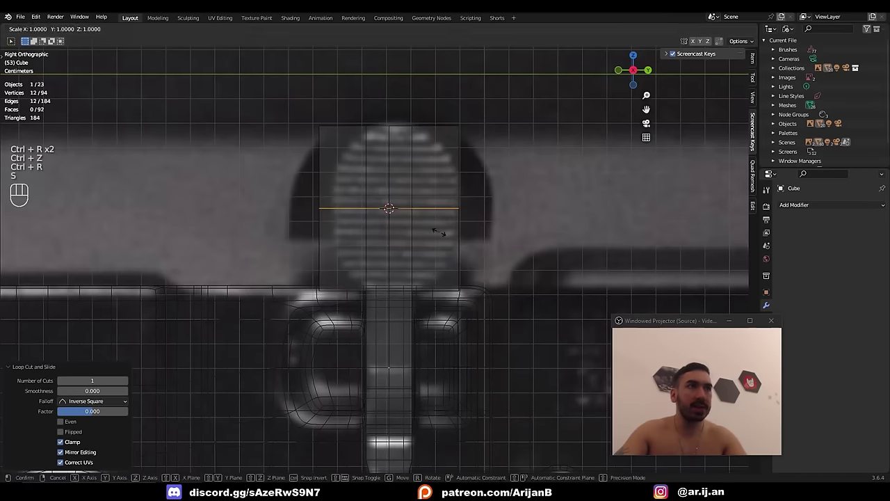
- Bevel the horizontal loop across the thumb pad to about 0.025 m and narrow the pad's ends to follow the reference
{"action": "key", "text": "ctrl+b"}
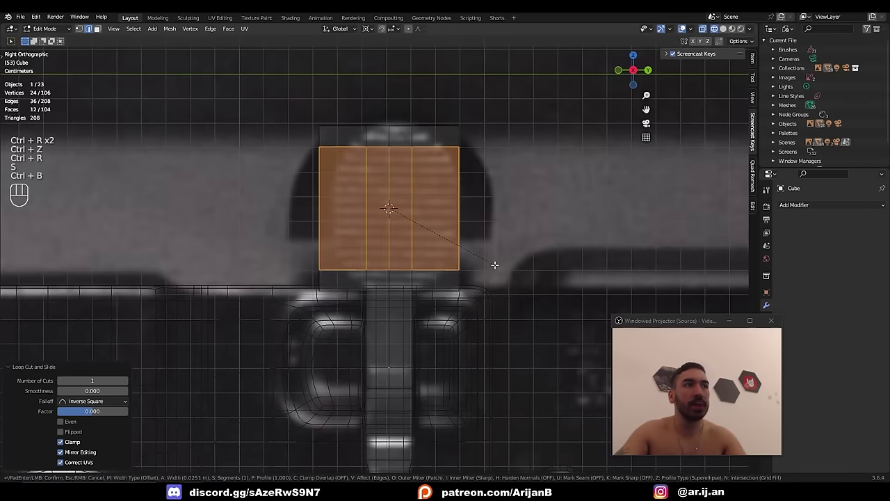
{"action": "left_click", "coordinate": [487, 265]}
{"action": "key", "text": "a"}
{"action": "key", "text": "a"}
{"action": "key", "text": "b"}
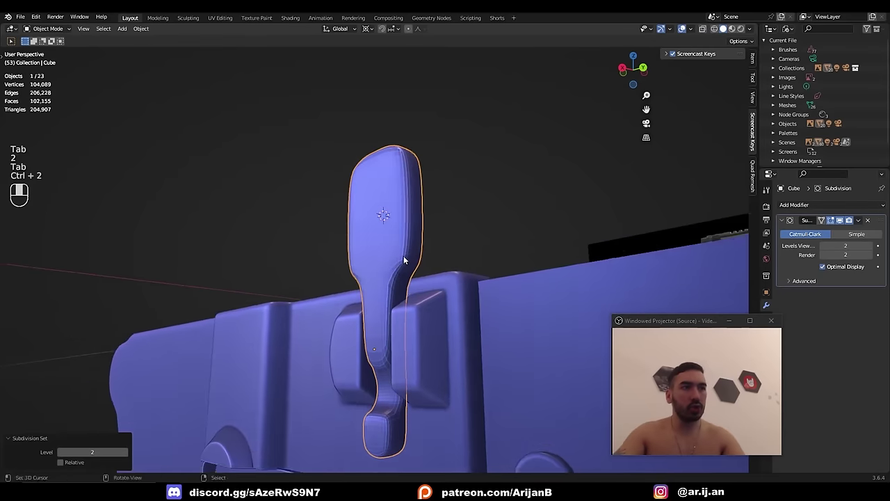
- Bevel the bolt catch lever's outline and lower cross edge loops to 0.0013 m with 2 segments
{"action": "mouse_move", "coordinate": [406, 258]}
{"action": "middle_mouse_down"}
{"action": "mouse_move", "coordinate": [406, 294]}
{"action": "mouse_move", "coordinate": [416, 293]}
{"action": "mouse_move", "coordinate": [411, 284]}
{"action": "middle_mouse_up"}
{"action": "key", "text": "shift+g"}
{"action": "left_click", "coordinate": [483, 299]}
{"action": "key", "text": "z"}
{"action": "middle_click_drag", "start_coordinate": [410, 285], "coordinate": [406, 204], "text": "shift"}
{"action": "scroll", "coordinate": [393, 240], "scroll_direction": "up", "scroll_amount": 3}
{"action": "key", "text": "z"}
{"action": "left_click", "coordinate": [376, 280], "text": "alt+shift"}
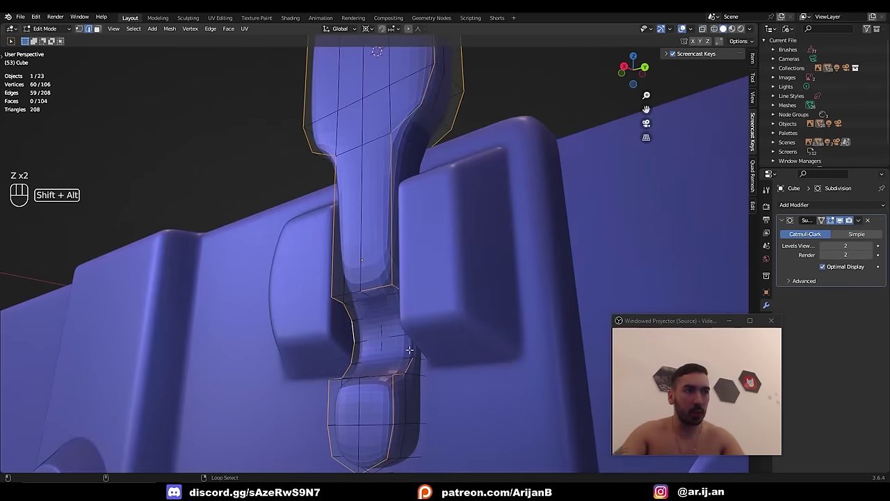
{"action": "key", "text": "ctrl+b"}
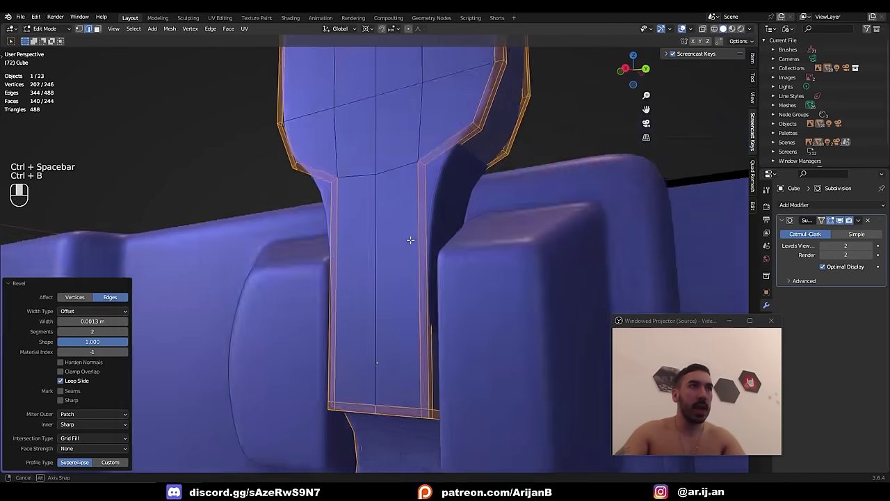
- Add a supporting edge loop across the lever's narrow stem and slide it up toward the thumb pad
{"action": "key", "text": "ctrl+r"}
{"action": "left_click", "coordinate": [400, 298]}
{"action": "left_click", "coordinate": [410, 149]}
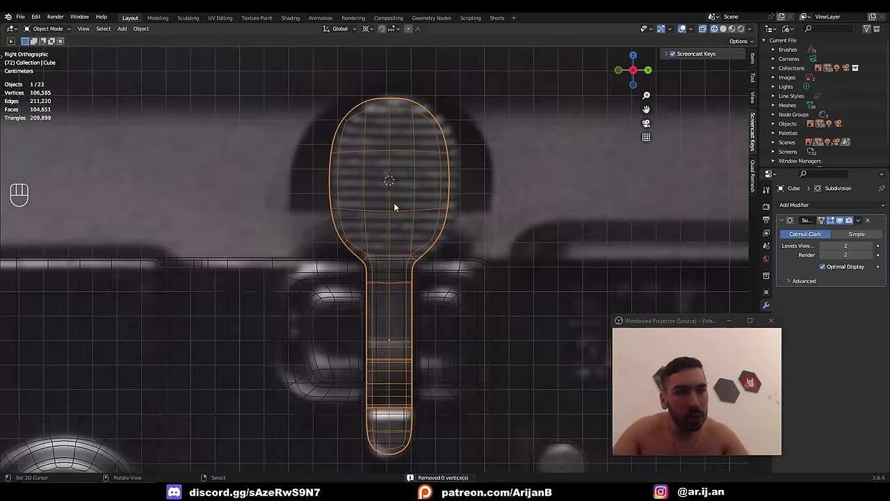
{"action": "left_click", "coordinate": [141, 28]}
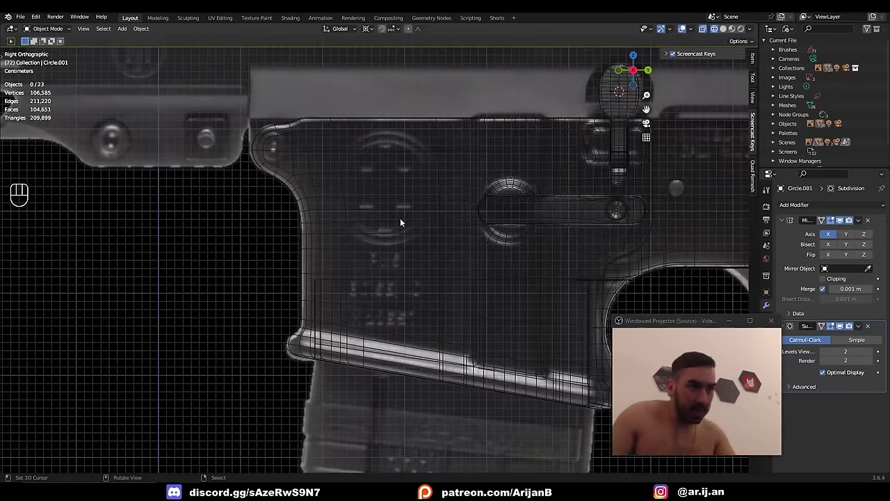
- Add a vertical edge loop through the receiver's rear wall, aligned with the front edge of the raised panel in the reference
{"action": "scroll", "coordinate": [377, 224], "scroll_direction": "down", "scroll_amount": 2}
{"action": "middle_click_drag", "start_coordinate": [499, 188], "coordinate": [251, 215], "text": "shift"}
{"action": "scroll", "coordinate": [313, 220], "scroll_direction": "up", "scroll_amount": 1}
{"action": "right_click", "coordinate": [391, 223]}
{"action": "key", "text": "g"}
{"action": "key", "text": "ctrl+r"}
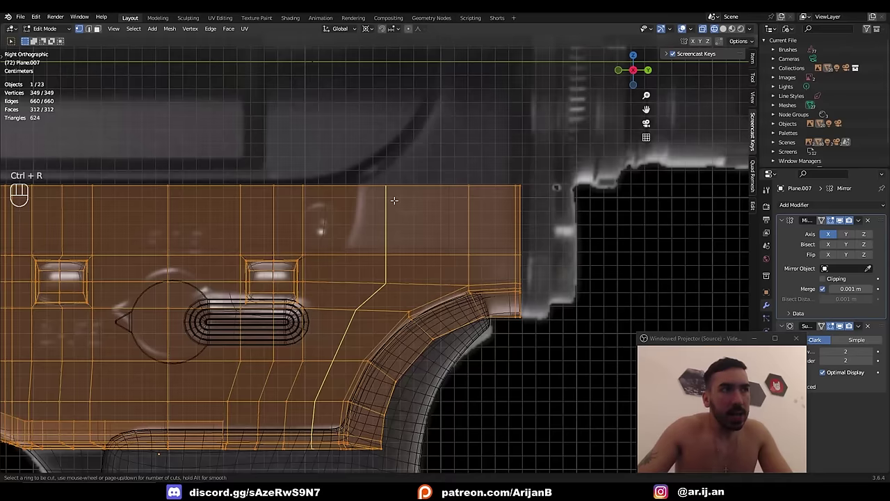
{"action": "left_click", "coordinate": [393, 198]}
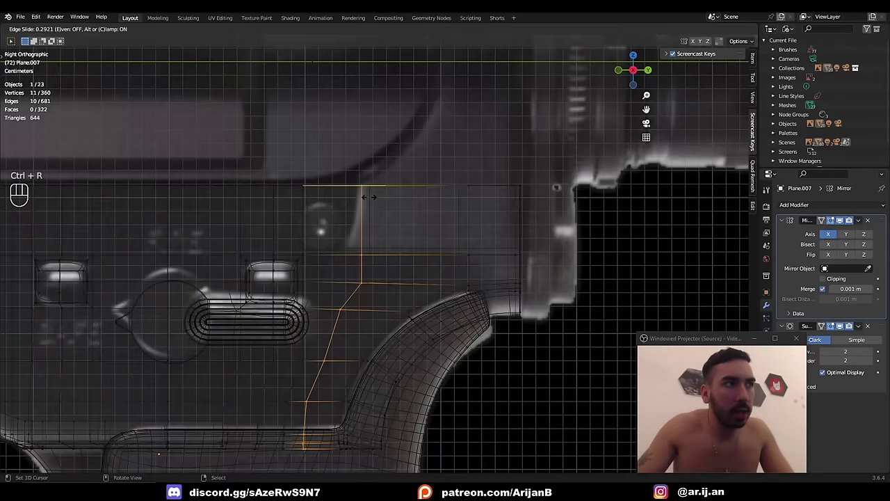
{"action": "left_click", "coordinate": [366, 197]}
{"action": "key", "text": "z"}
{"action": "key", "text": "a"}
{"action": "key", "text": "z"}
{"action": "key", "text": "a"}
{"action": "key", "text": "a"}
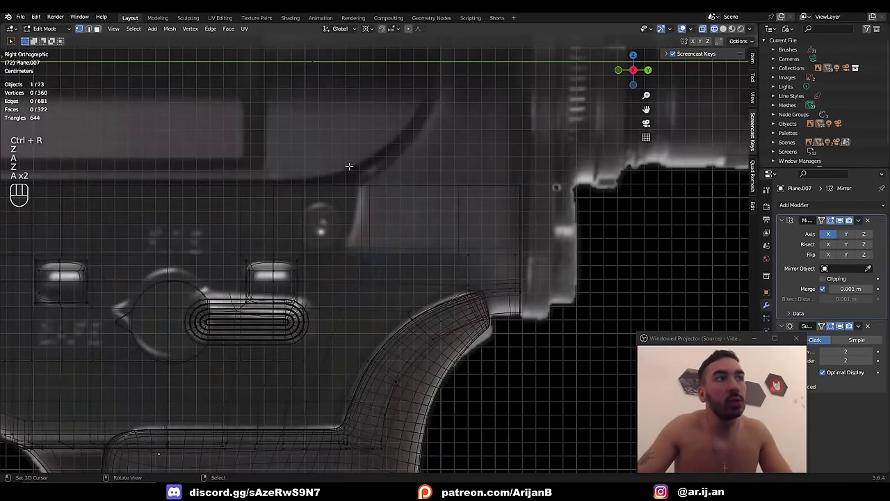
{"action": "left_click", "coordinate": [375, 284]}
{"action": "scroll", "coordinate": [369, 258], "scroll_direction": "down", "scroll_amount": 2}
{"action": "key", "text": "3"}
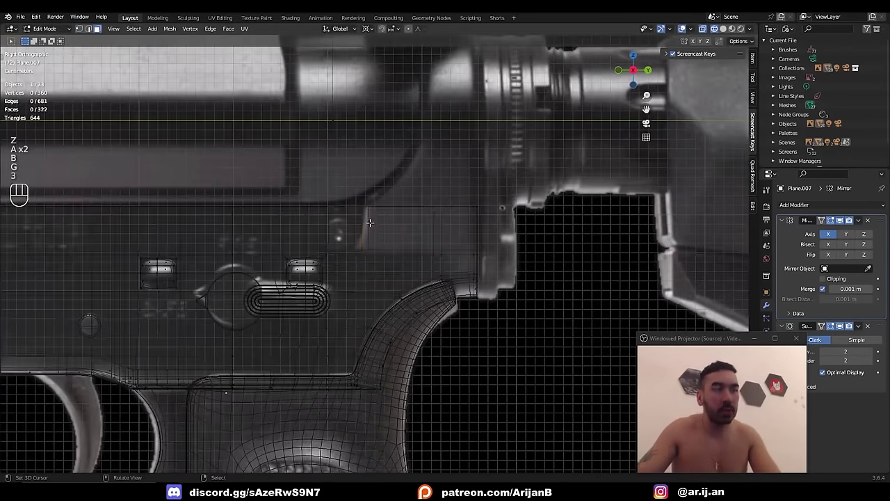
- Examine the reference around the receiver's upper rear end, the raised panel and the buffer tube
{"action": "key", "text": "z"}
{"action": "scroll", "coordinate": [390, 204], "scroll_direction": "down", "scroll_amount": 3}
{"action": "middle_click_drag", "start_coordinate": [412, 177], "coordinate": [404, 203], "text": "shift"}
{"action": "key", "text": "z"}
{"action": "scroll", "coordinate": [404, 203], "scroll_direction": "up", "scroll_amount": 2}
{"action": "scroll", "coordinate": [404, 203], "scroll_direction": "down", "scroll_amount": 2}
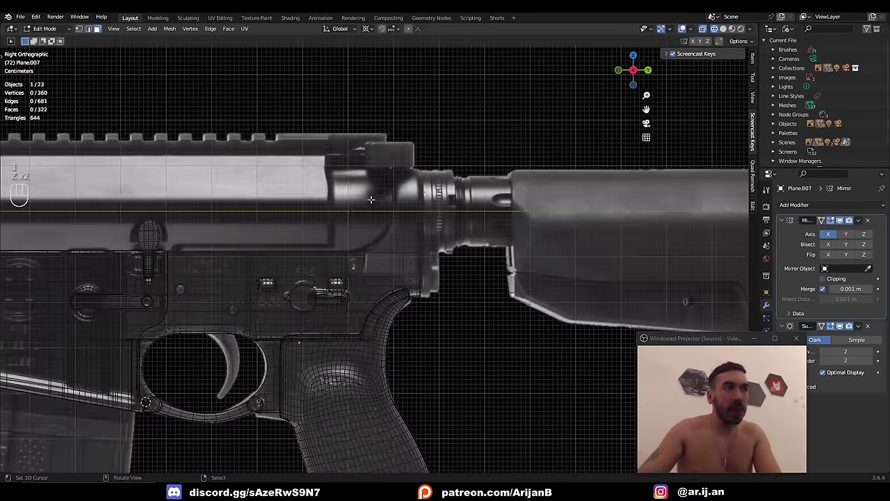
{"action": "scroll", "coordinate": [371, 200], "scroll_direction": "down", "scroll_amount": 2}
{"action": "scroll", "coordinate": [311, 251], "scroll_direction": "up", "scroll_amount": 5}
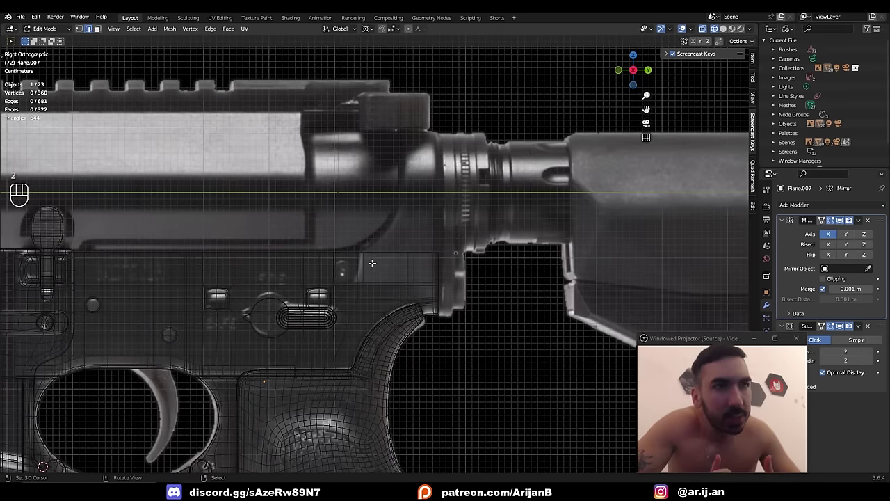
- Dissolve the two supporting edge loops beside the receiver's rear vertical corner
{"action": "key", "text": "ctrl+z"}
{"action": "key", "text": "x"}
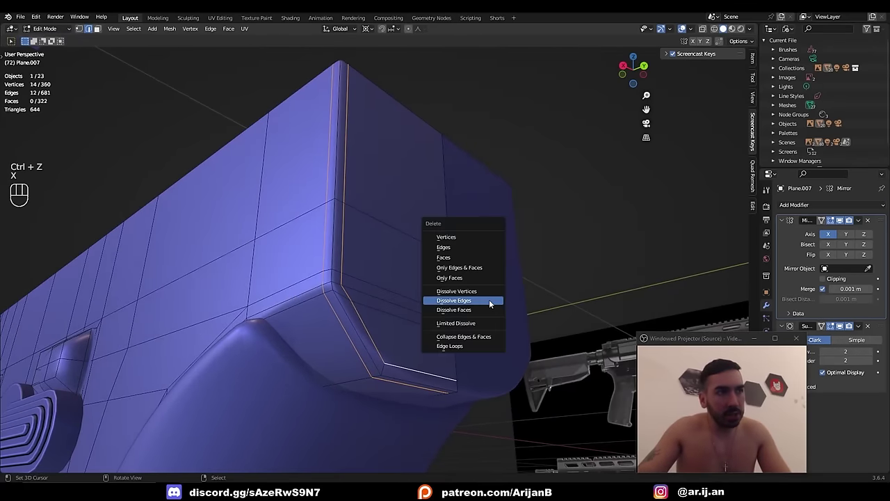
{"action": "left_click", "coordinate": [491, 304]}
{"action": "key", "text": "1"}
{"action": "scroll", "coordinate": [379, 283], "scroll_direction": "down", "scroll_amount": 2}
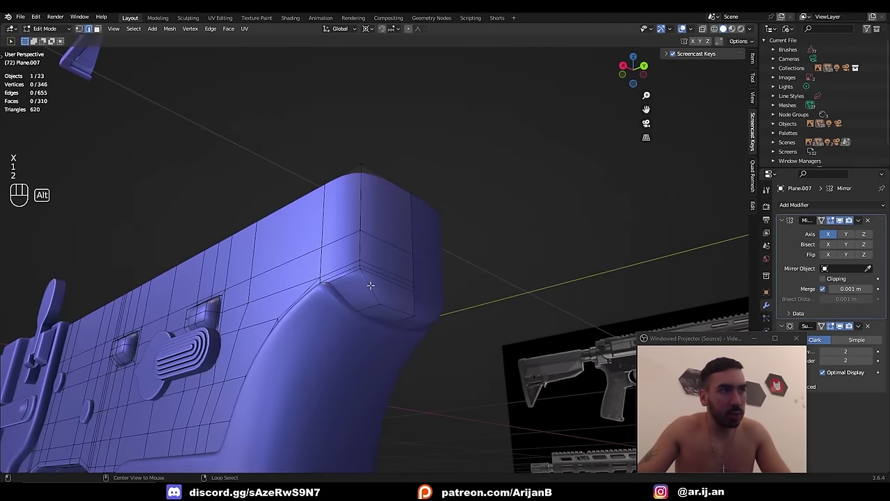
- Extrude the two upper rear side faces of the receiver outward to form the raised panel
{"action": "right_click", "coordinate": [371, 285], "text": "alt"}
{"action": "key", "text": "shift+z"}
{"action": "middle_click_drag", "start_coordinate": [370, 285], "coordinate": [378, 294]}
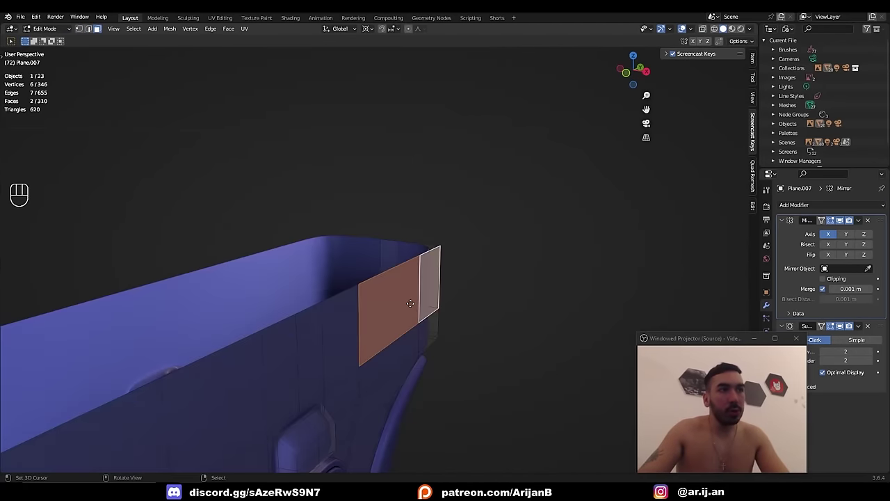
{"action": "key", "text": "e"}
{"action": "left_click", "coordinate": [436, 313]}
- Slide the raised panel's lower outer edges upward by a factor of about 0.63 to slope its underside
{"action": "middle_click_drag", "start_coordinate": [447, 320], "coordinate": [448, 258]}
{"action": "key", "text": "2"}
{"action": "left_click", "coordinate": [447, 294]}
{"action": "key", "text": "g"}
{"action": "left_click", "coordinate": [449, 275]}
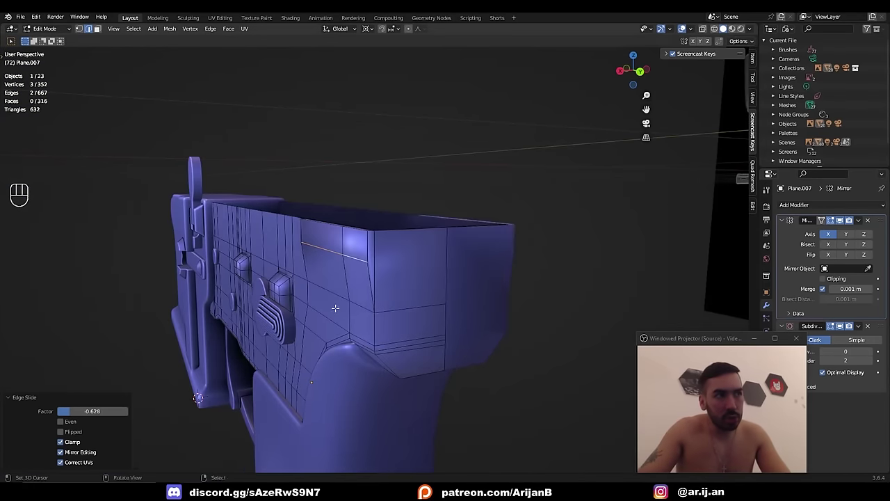
{"action": "scroll", "coordinate": [336, 307], "scroll_direction": "up", "scroll_amount": 5}
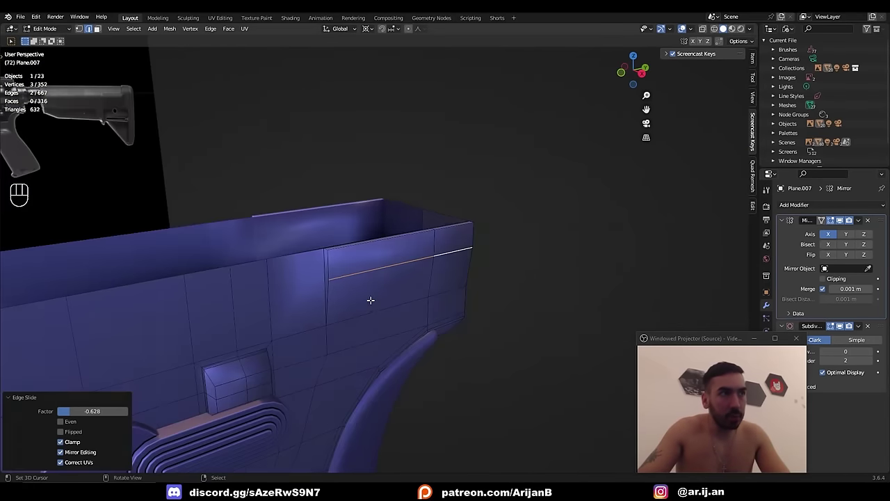
- Apply Shade Auto Smooth to the receiver
{"action": "key", "text": "Tab"}
{"action": "scroll", "coordinate": [387, 294], "scroll_direction": "up", "scroll_amount": 2}
{"action": "left_click", "coordinate": [141, 29]}
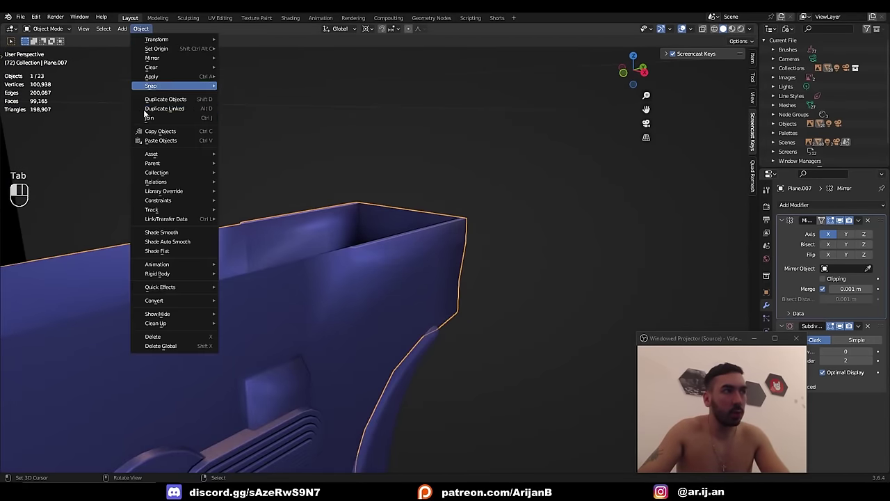
{"action": "left_click", "coordinate": [165, 243]}
{"action": "middle_click_drag", "start_coordinate": [165, 252], "coordinate": [464, 263]}
- Add an edge loop at the raised panel, move a run of its vertices down onto neighbouring ones and merge by distance
{"action": "key", "text": "Tab"}
{"action": "key", "text": "ctrl+r"}
{"action": "left_click", "coordinate": [417, 255]}
{"action": "left_click", "coordinate": [418, 255]}
{"action": "key", "text": "1"}
{"action": "right_click", "coordinate": [403, 263]}
{"action": "right_click", "coordinate": [386, 261], "text": "ctrl"}
{"action": "key", "text": "g"}
{"action": "left_click", "coordinate": [391, 325]}
{"action": "key", "text": "a"}
{"action": "key", "text": "shift+w"}
- Move the raised panel's top outer edges outward along X so the panel flares toward the top
{"action": "key", "text": "2"}
{"action": "right_click", "coordinate": [435, 235]}
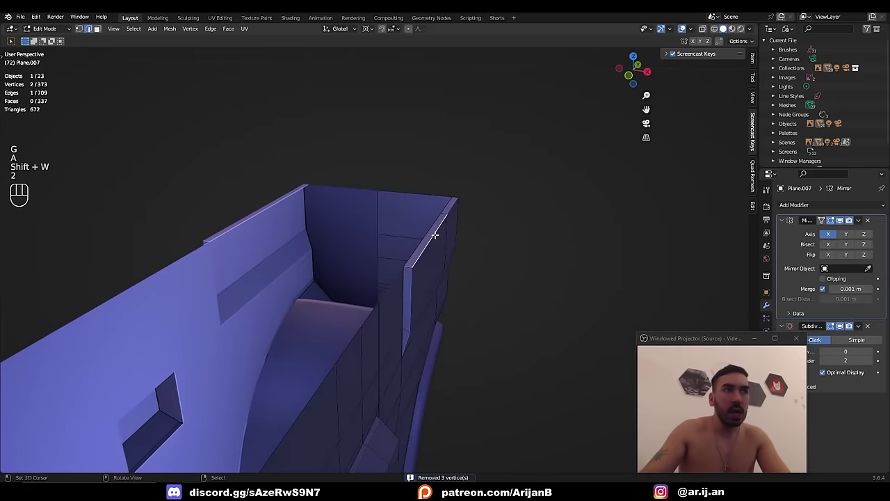
{"action": "middle_click_drag", "start_coordinate": [450, 209], "coordinate": [448, 214]}
{"action": "key", "text": "g"}
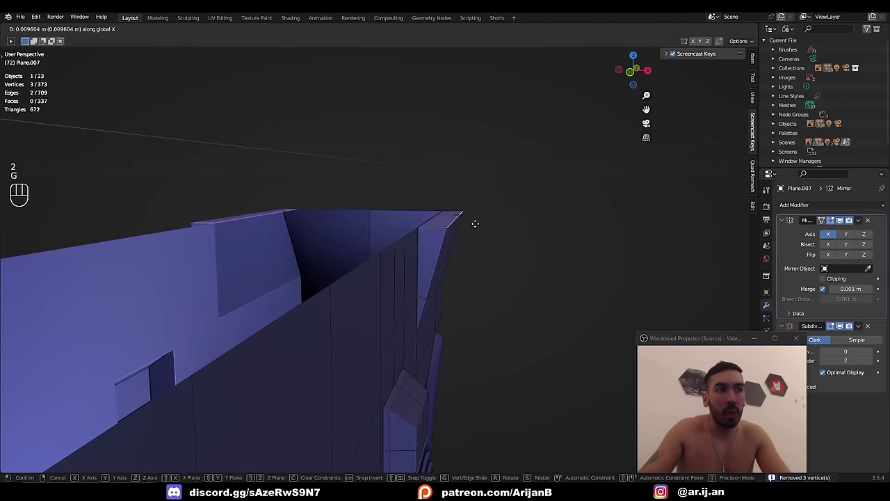
{"action": "left_click", "coordinate": [501, 239]}
{"action": "middle_click_drag", "start_coordinate": [502, 240], "coordinate": [403, 255]}
{"action": "key", "text": "3"}
{"action": "right_click", "coordinate": [383, 209]}
{"action": "right_click", "coordinate": [376, 246], "text": "shift"}
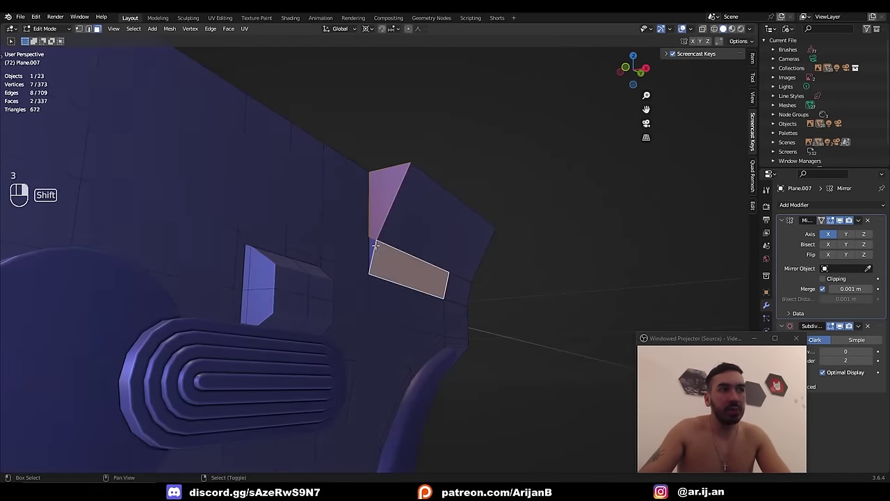
{"action": "key", "text": "ctrl+z"}
- Add a cylinder lying along the barrel axis at the rear of the upper receiver, sized to the reference tube
{"action": "middle_click_drag", "start_coordinate": [376, 223], "coordinate": [377, 251]}
{"action": "scroll", "coordinate": [376, 250], "scroll_direction": "up", "scroll_amount": 3}
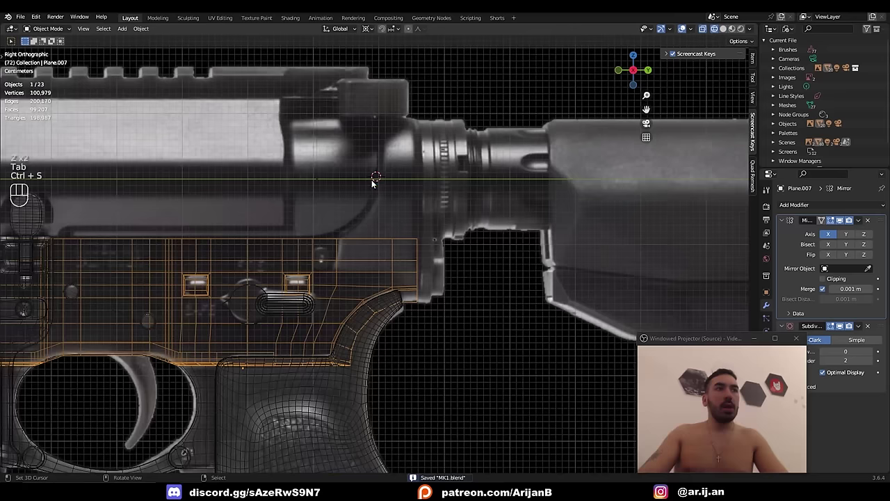
{"action": "key", "text": "shift+a"}
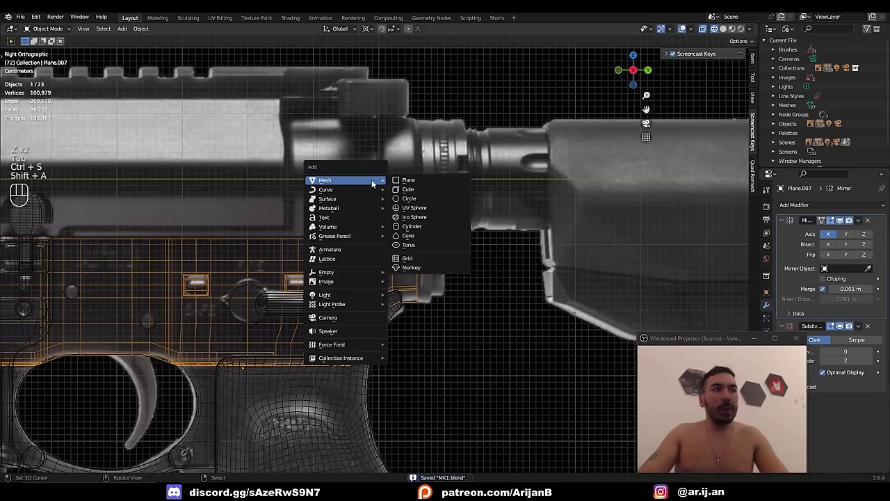
{"action": "left_click", "coordinate": [412, 226]}
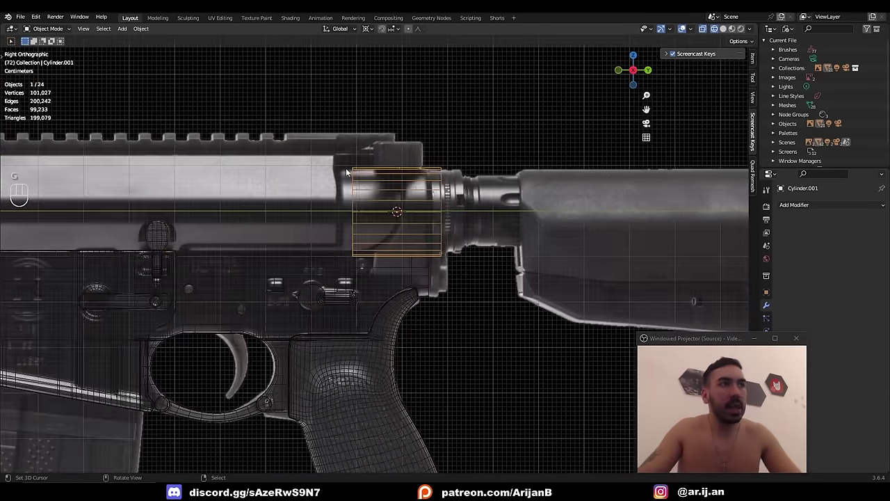
{"action": "key", "text": "Tab"}
{"action": "key", "text": "1"}
{"action": "key", "text": "z"}
{"action": "key", "text": "Tab"}
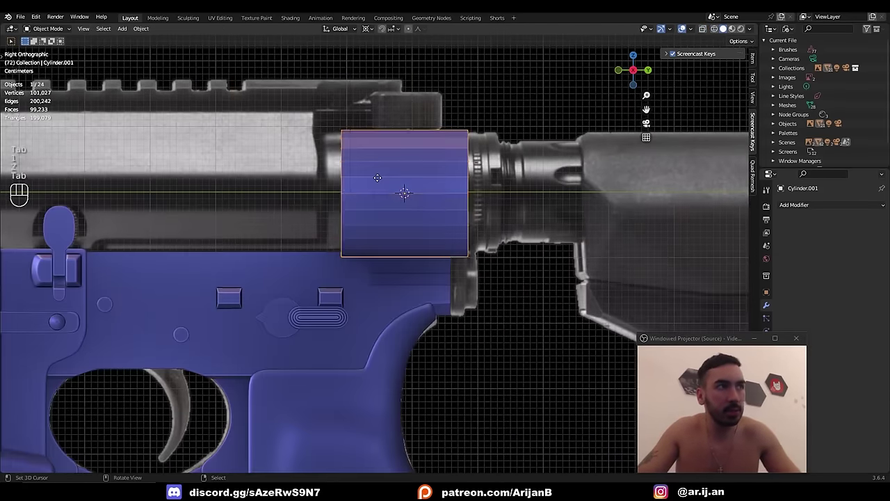
- Move the cylinder about 0.024 m forward along negative Y over the reference
{"action": "key", "text": "g"}
{"action": "middle_click", "coordinate": [372, 180]}
{"action": "left_click", "coordinate": [361, 179]}
{"action": "key", "text": "z"}
{"action": "middle_click_drag", "start_coordinate": [362, 178], "coordinate": [459, 214]}
{"action": "key", "text": "z"}
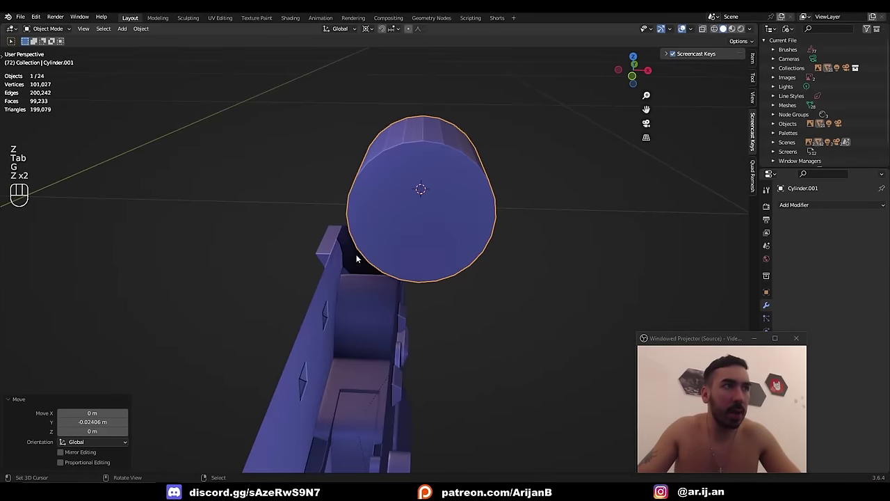
- Recentre the cylinder on the receiver's midline and raise it along Z to the height of the reference tube
{"action": "left_click", "coordinate": [339, 236]}
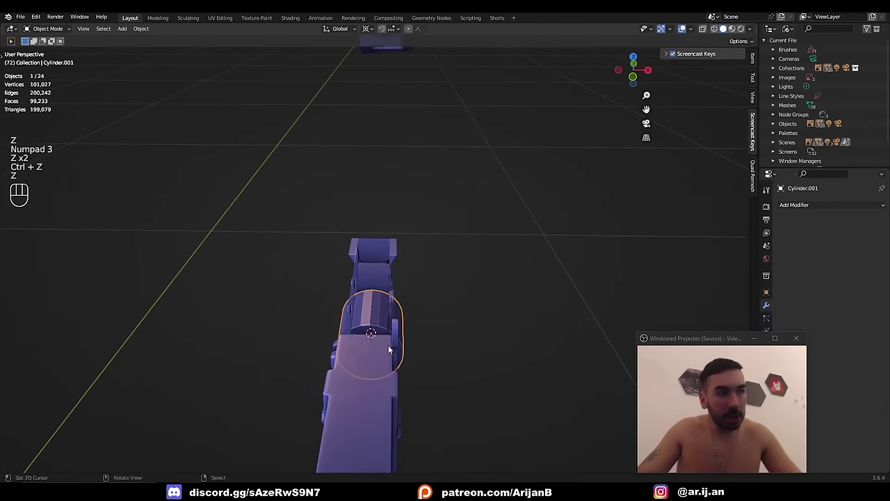
{"action": "key", "text": "g"}
{"action": "middle_click", "coordinate": [389, 336]}
{"action": "left_click", "coordinate": [384, 292]}
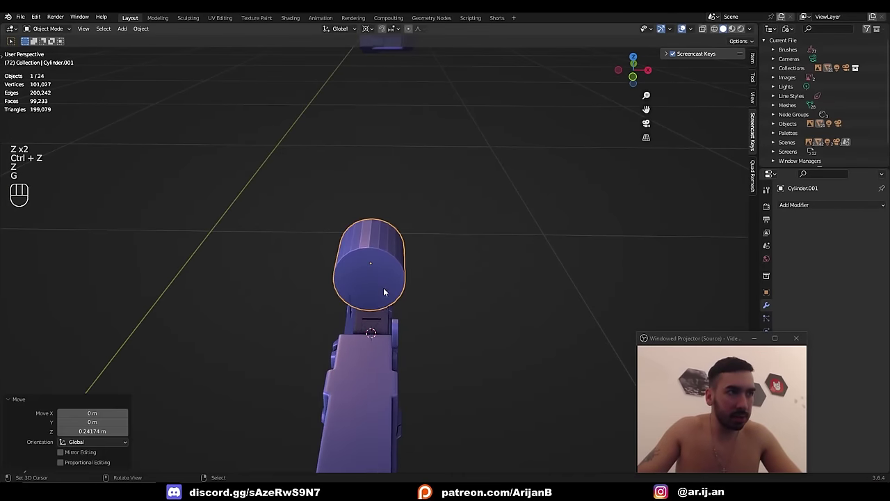
{"action": "key", "text": "KP_3"}
{"action": "key", "text": "z"}
{"action": "key", "text": "g"}
{"action": "middle_click", "coordinate": [373, 314]}
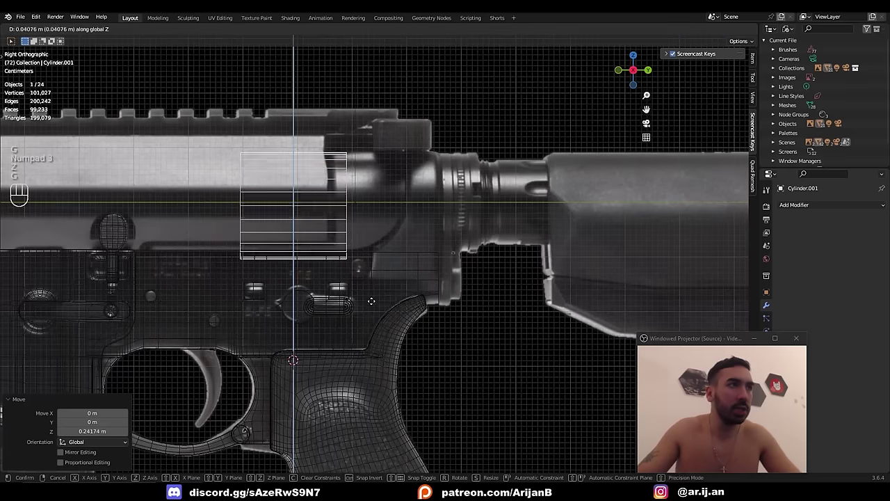
{"action": "left_click", "coordinate": [368, 288]}
- Move the cylinder about 0.171 m along Y to the upper receiver's rear end in the reference
{"action": "key", "text": "g"}
{"action": "middle_click", "coordinate": [341, 263]}
{"action": "left_click", "coordinate": [344, 265]}
{"action": "key", "text": "KP_3"}
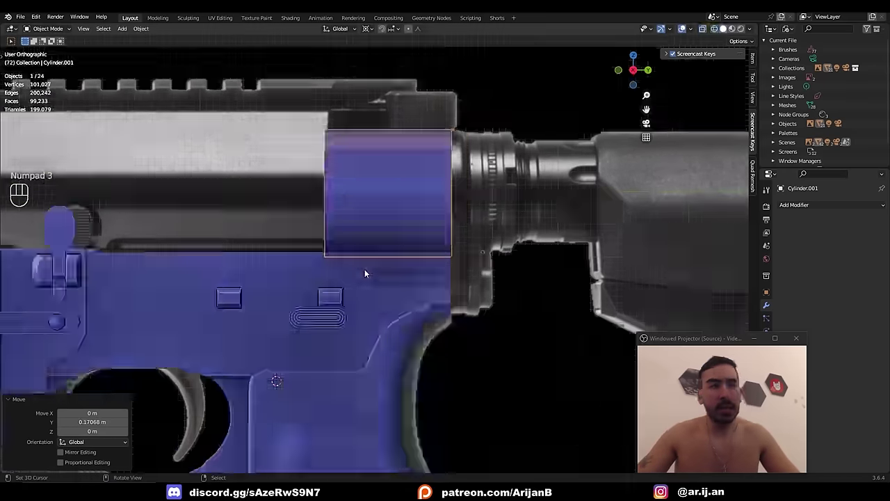
{"action": "key", "text": "z"}
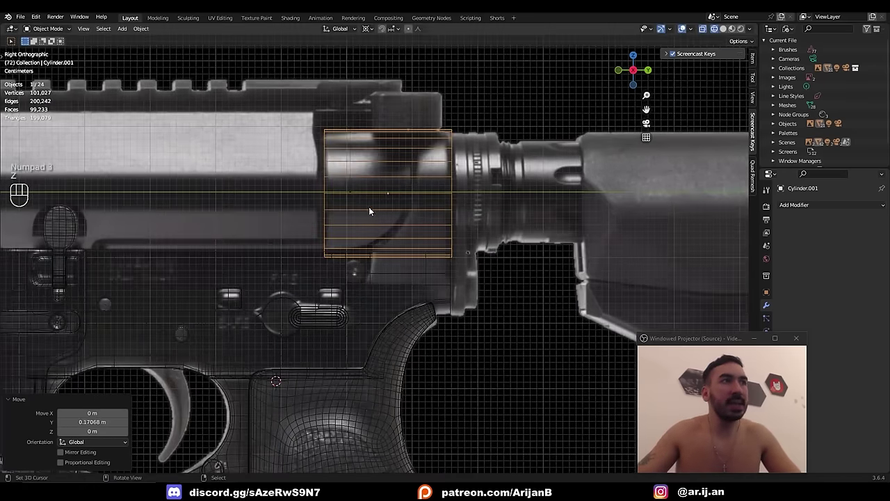
{"action": "scroll", "coordinate": [354, 202], "scroll_direction": "down", "scroll_amount": 2}
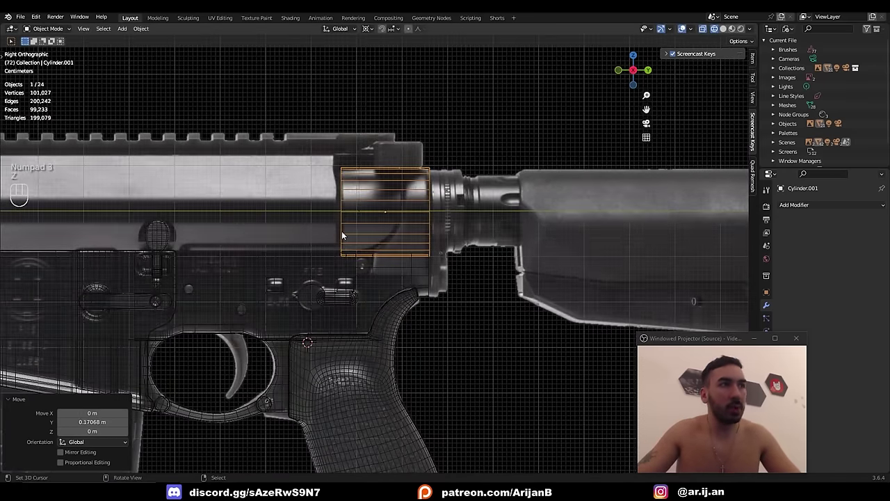
{"action": "scroll", "coordinate": [389, 223], "scroll_direction": "up", "scroll_amount": 2}
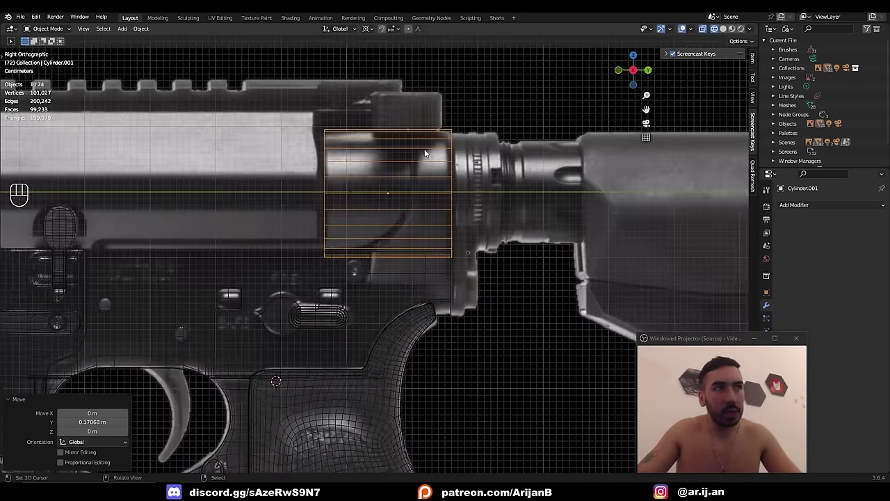
{"action": "key", "text": "g"}
{"action": "key", "text": "ctrl+z"}
{"action": "key", "text": "ctrl+z"}
{"action": "key", "text": "ctrl+z"}
{"action": "key", "text": "ctrl+z"}
{"action": "key", "text": "ctrl+z"}
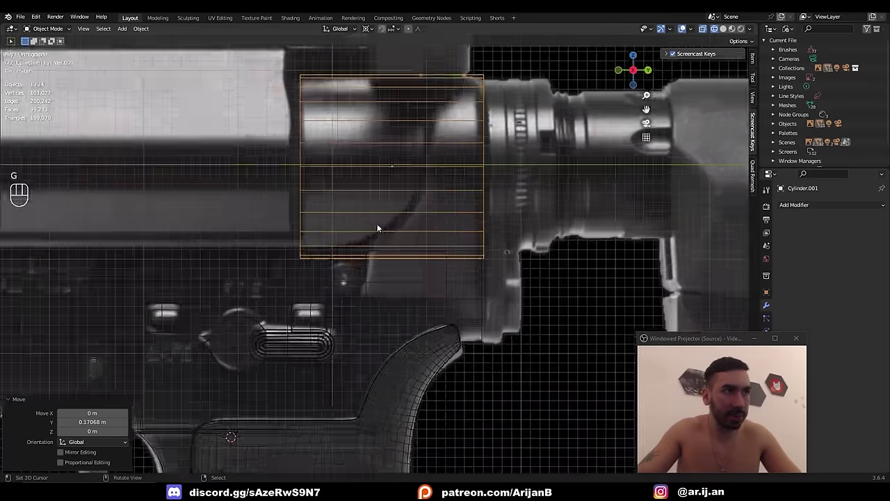
- Extrude the cylinder's front end face about 0.05 m and thicken the rear section by extruding its side faces and scaling them except along Y
{"action": "key", "text": "3"}
{"action": "key", "text": "e"}
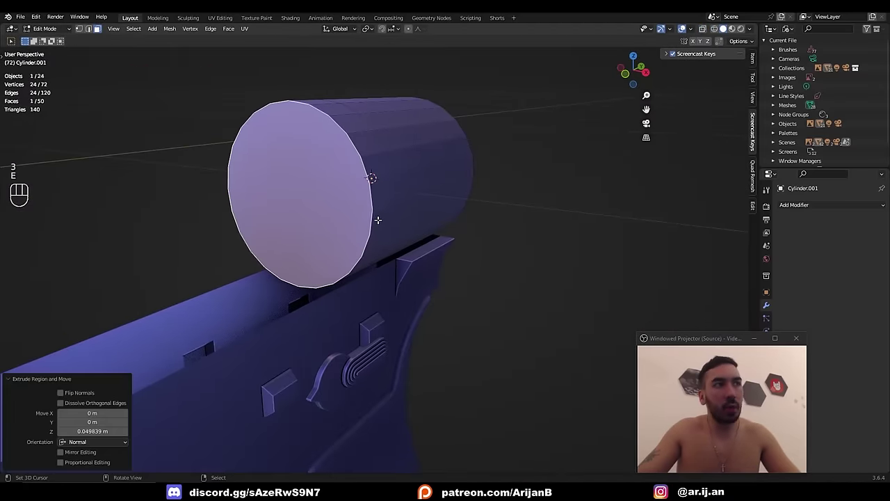
{"action": "key", "text": "3"}
{"action": "key", "text": "e"}
{"action": "key", "text": "s"}
{"action": "key", "text": "shift+y"}
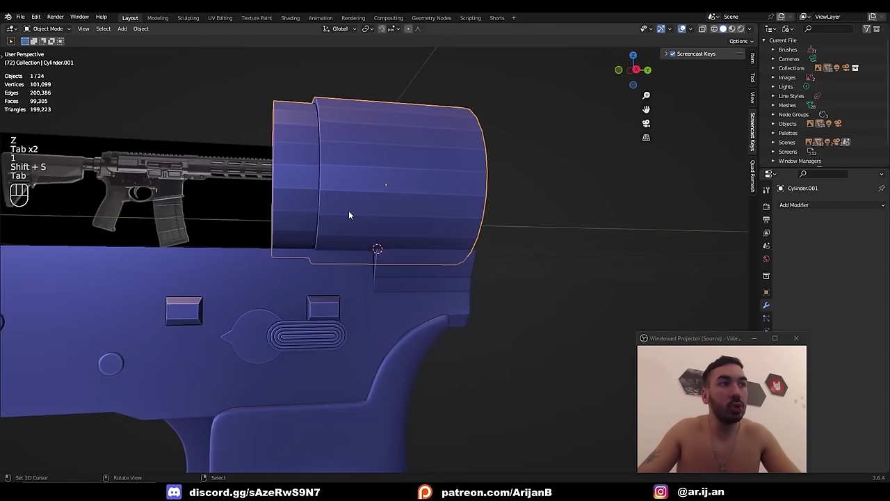
{"action": "left_click", "coordinate": [348, 210]}
{"action": "key", "text": "Tab"}
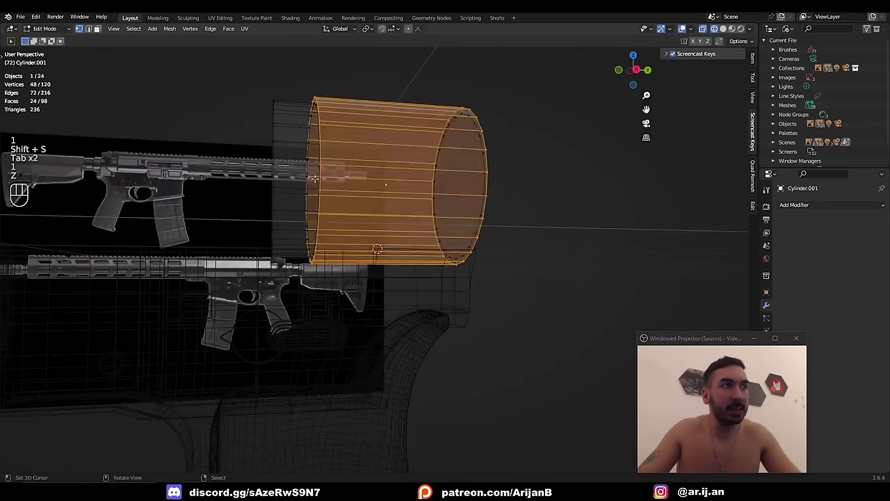
- Align the thick rear section's front edge loop with the 3D cursor along Y and separate the section from the cylinder
{"action": "key", "text": "1"}
{"action": "left_click", "coordinate": [323, 179], "text": "alt"}
{"action": "key", "text": "z"}
{"action": "key", "text": "s"}
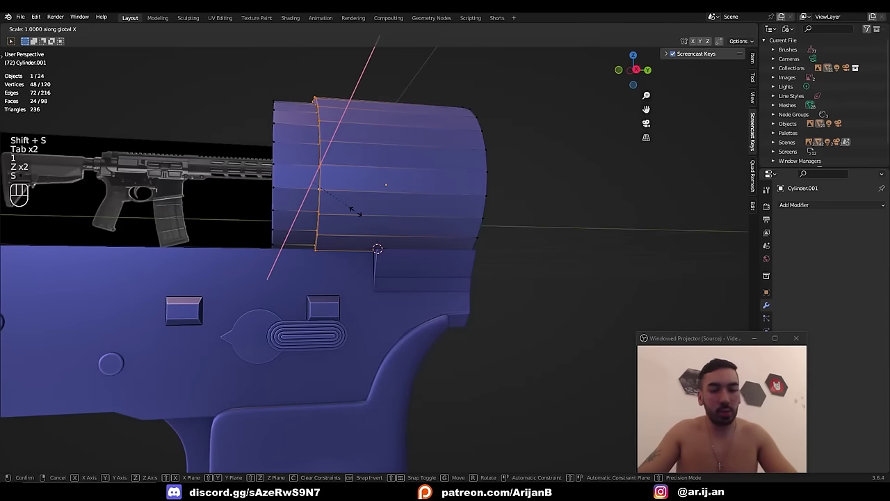
{"action": "right_click", "coordinate": [356, 211]}
{"action": "left_click", "coordinate": [370, 31]}
{"action": "left_click", "coordinate": [377, 50]}
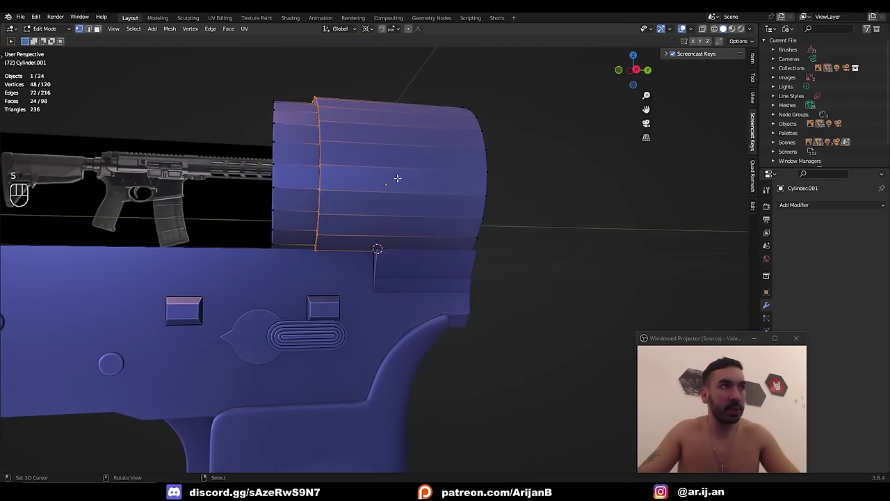
{"action": "key", "text": "s"}
{"action": "key", "text": "y"}
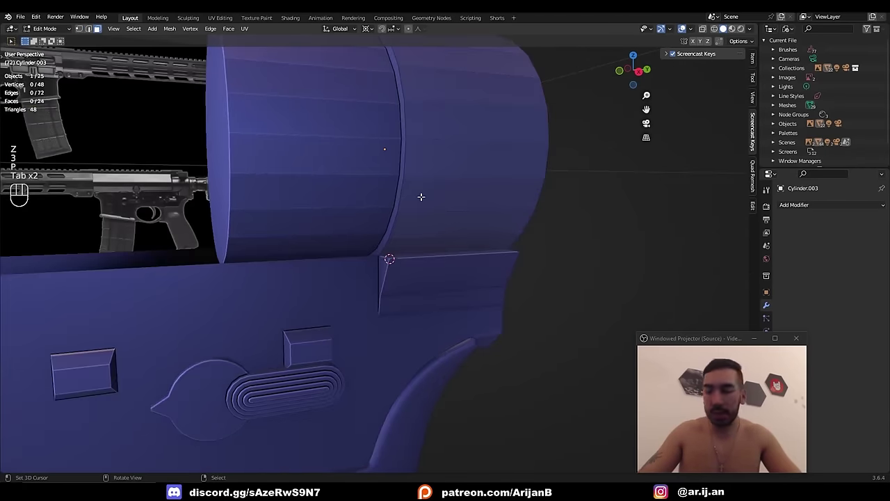
- Join the separated thick ring section with the lower receiver into one object
{"action": "left_click", "coordinate": [411, 280], "text": "shift"}
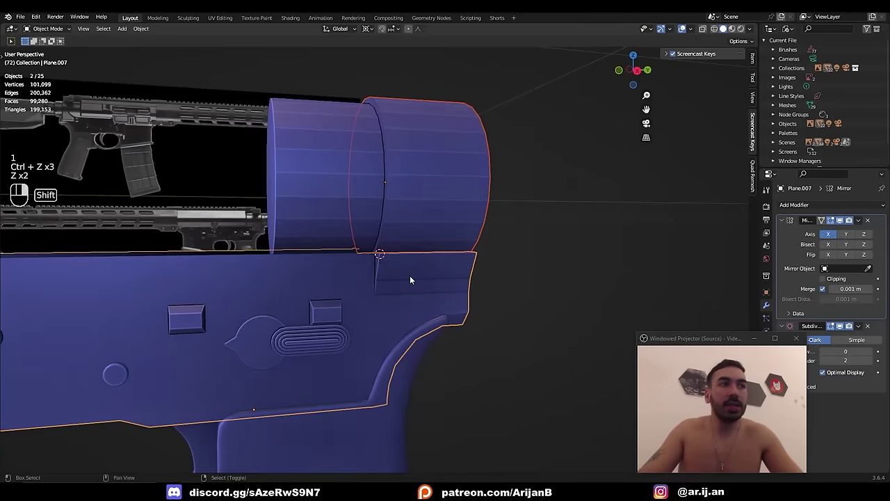
{"action": "middle_click_drag", "start_coordinate": [410, 276], "coordinate": [311, 266]}
{"action": "key", "text": "ctrl+j"}
- Delete the faces along the ring's underside, directly above the receiver's rear wall
{"action": "key", "text": "Tab"}
{"action": "key", "text": "2"}
{"action": "left_click", "coordinate": [407, 291]}
{"action": "key", "text": "ctrl+KP_Add"}
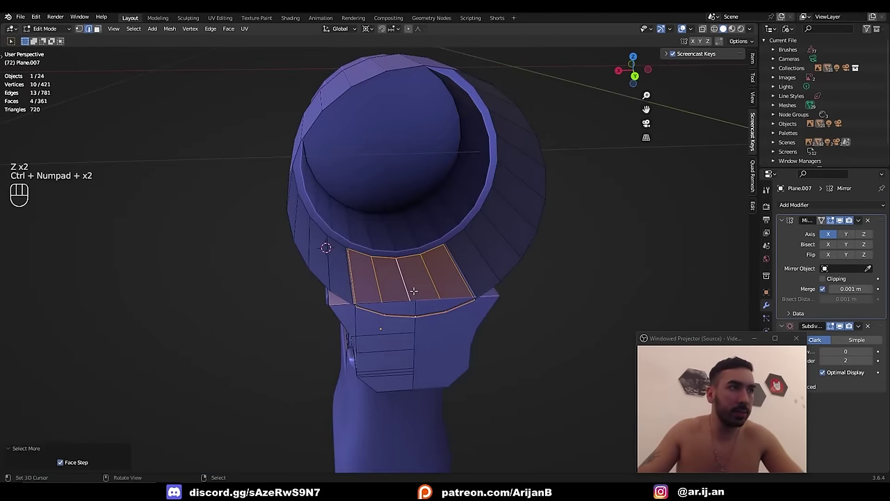
{"action": "key", "text": "x"}
{"action": "key", "text": "2"}
- Collapse the ring's open lower edge onto the receiver's top corner by scaling it to 0 except along Y
{"action": "middle_click_drag", "start_coordinate": [360, 290], "coordinate": [387, 242]}
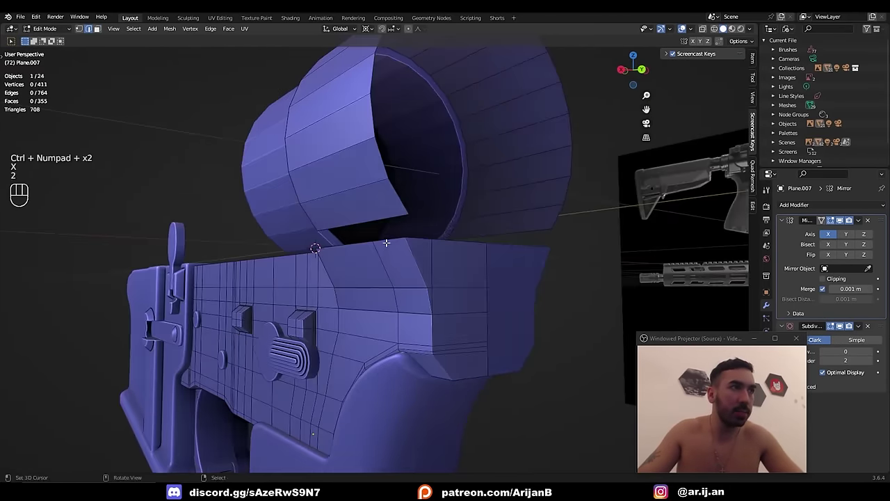
{"action": "key", "text": "s"}
{"action": "key", "text": "shift+x"}
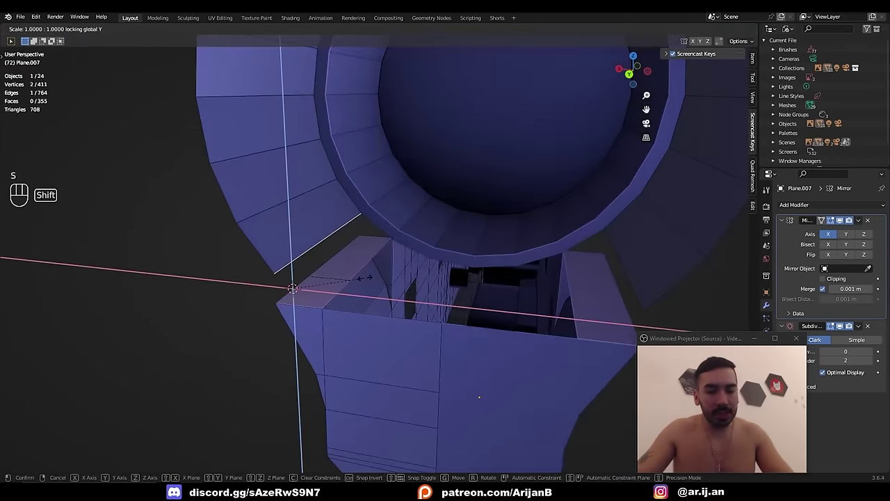
{"action": "key", "text": "0"}
{"action": "key", "text": "Return"}
- Snap the 3D cursor to the receiver's rear top corner and flatten the ring's rear rim onto it by scaling Y to 0
{"action": "middle_click_drag", "start_coordinate": [365, 278], "coordinate": [429, 267]}
{"action": "key", "text": "1"}
{"action": "key", "text": "shift+s"}
{"action": "right_click", "coordinate": [544, 226], "text": "alt"}
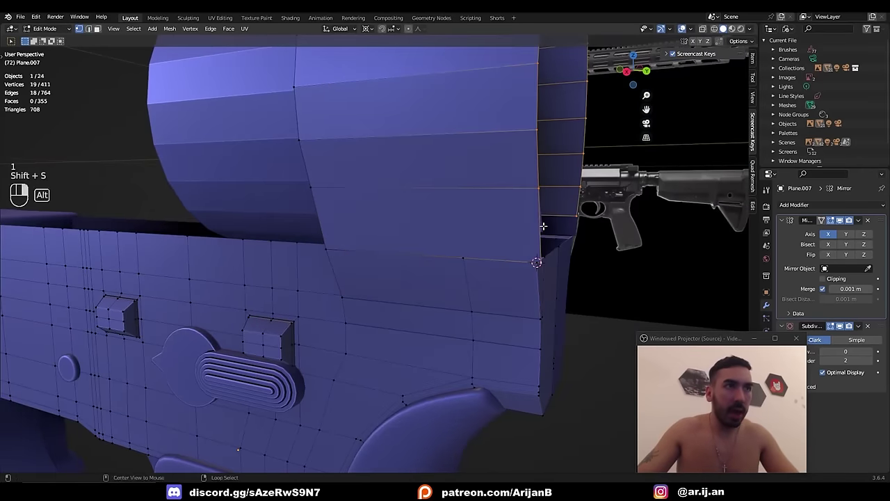
{"action": "key", "text": "s"}
{"action": "key", "text": "x"}
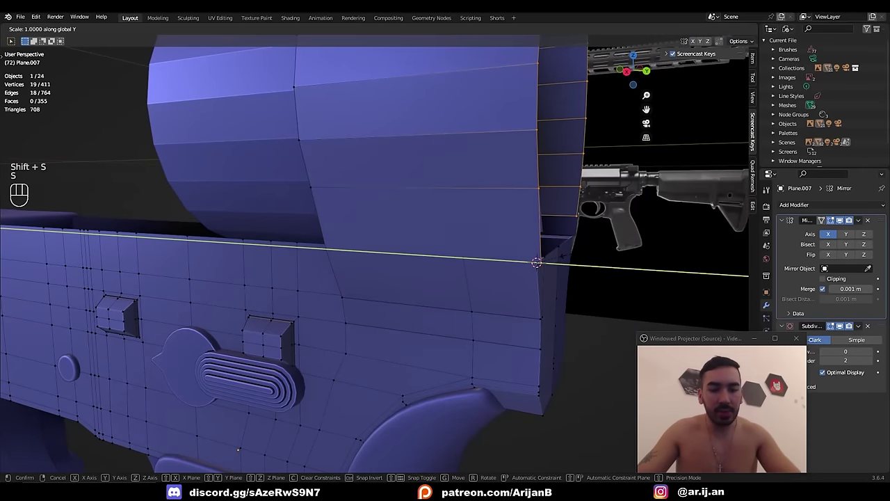
{"action": "key", "text": "0"}
{"action": "key", "text": "Return"}
- Add a loop cut around the ring aligned along Y with the receiver's matching vertex and merge the overlapping seam vertices
{"action": "key", "text": "ctrl+r"}
{"action": "left_click", "coordinate": [467, 199]}
{"action": "right_click", "coordinate": [467, 201]}
{"action": "right_click", "coordinate": [467, 258]}
{"action": "key", "text": "shift+s"}
{"action": "right_click", "coordinate": [429, 252], "text": "alt"}
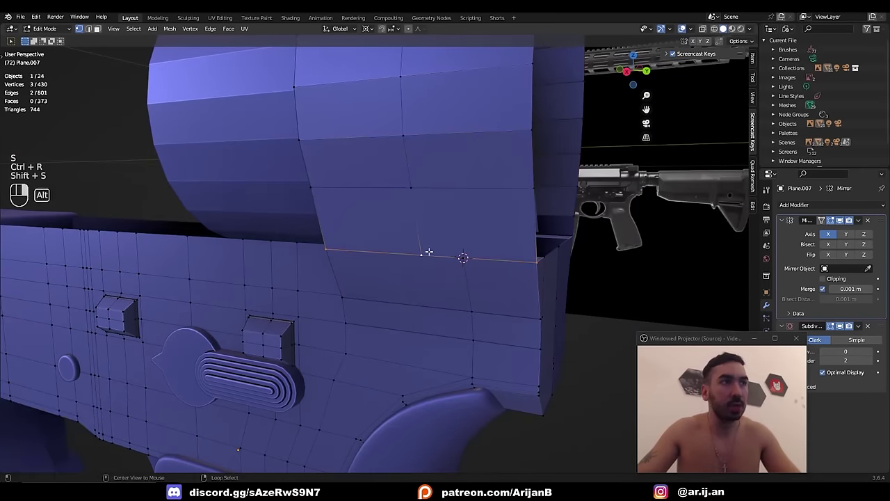
{"action": "key", "text": "s"}
{"action": "right_click", "coordinate": [429, 251]}
{"action": "key", "text": "y"}
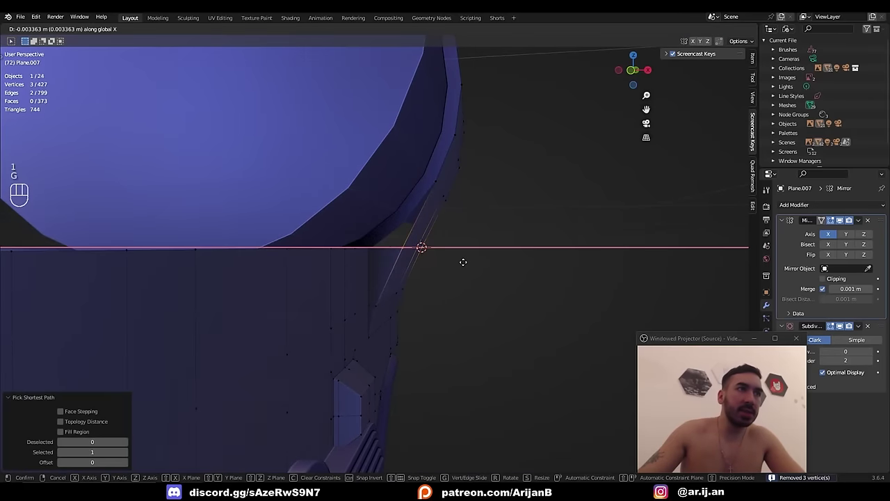
- Move the three seam vertices between ring and receiver about 0.0067 m inward along X
{"action": "left_click", "coordinate": [458, 262]}
{"action": "middle_click_drag", "start_coordinate": [458, 261], "coordinate": [382, 290]}
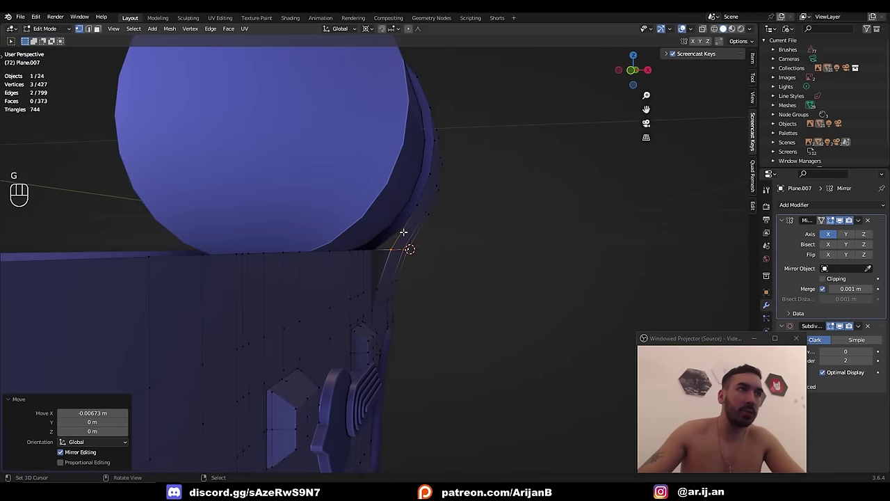
{"action": "middle_click_drag", "start_coordinate": [404, 232], "coordinate": [487, 265]}
- Add a loop cut across the ring just above the seam and shift it to smooth the transition into the receiver
{"action": "key", "text": "ctrl+r"}
{"action": "left_click", "coordinate": [407, 227]}
{"action": "right_click", "coordinate": [408, 226]}
{"action": "key", "text": "g"}
{"action": "key", "text": "y"}
{"action": "left_click", "coordinate": [440, 248]}
{"action": "key", "text": "Tab"}
{"action": "key", "text": "Tab"}
- Add a loop cut just below the seam and move its three rear vertices slightly inward along X
{"action": "key", "text": "ctrl+r"}
{"action": "key", "text": "ctrl+r"}
{"action": "left_click", "coordinate": [391, 264]}
{"action": "right_click", "coordinate": [391, 265]}
{"action": "right_click", "coordinate": [397, 266]}
{"action": "right_click", "coordinate": [366, 267], "text": "ctrl"}
{"action": "key", "text": "z"}
{"action": "key", "text": "z"}
{"action": "key", "text": "g"}
{"action": "key", "text": "y"}
{"action": "right_click", "coordinate": [477, 269]}
{"action": "key", "text": "g"}
{"action": "key", "text": "x"}
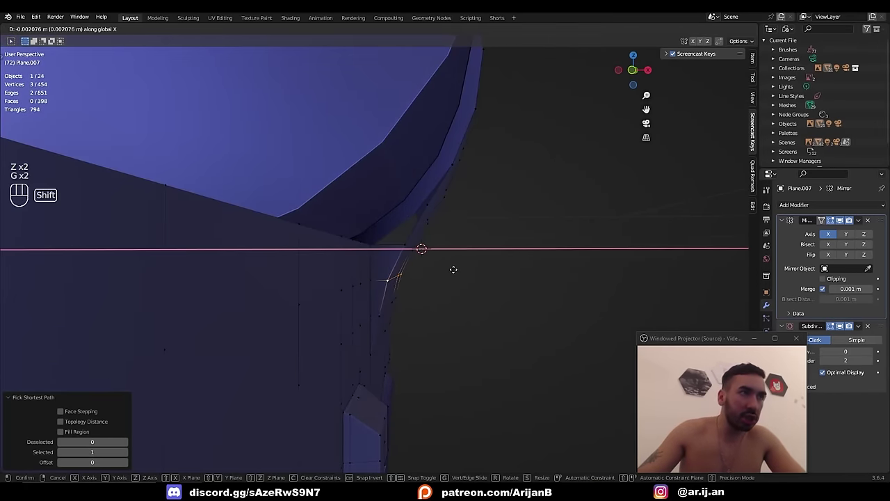
{"action": "left_click", "coordinate": [459, 270]}
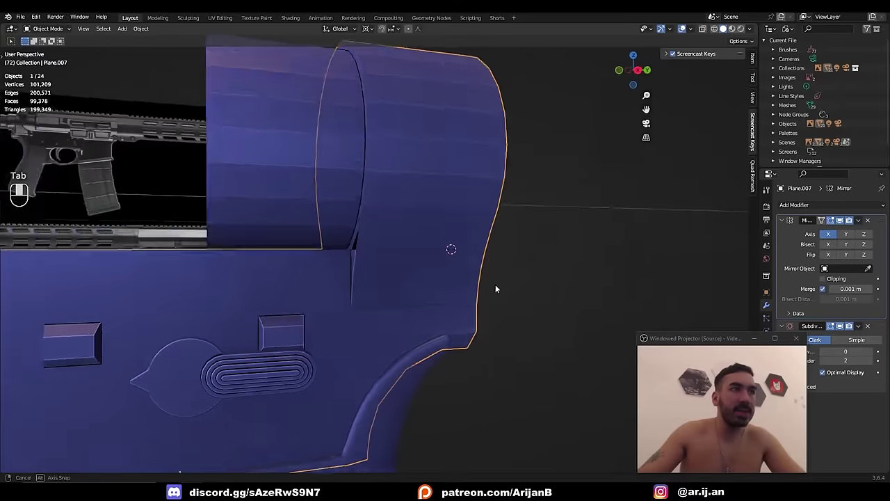
- Delete the ring's vertices on the negative X side, leaving that half to the Mirror modifier
{"action": "middle_click_drag", "start_coordinate": [495, 290], "coordinate": [431, 308]}
{"action": "key", "text": "a"}
{"action": "key", "text": "a"}
{"action": "key", "text": "b"}
{"action": "left_click_drag", "start_coordinate": [171, 49], "coordinate": [298, 331]}
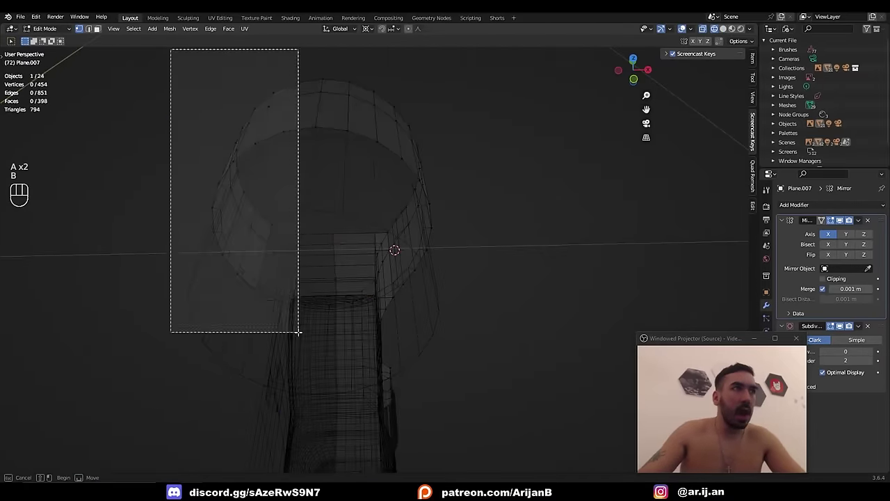
{"action": "key", "text": "x"}
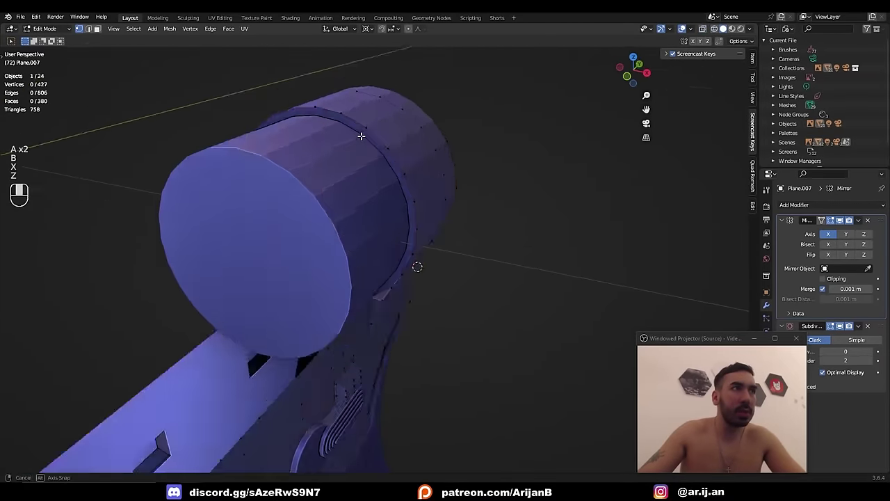
- Move the leftover cylinder along Z, clear of the ring
{"action": "left_click", "coordinate": [358, 204]}
{"action": "scroll", "coordinate": [369, 236], "scroll_direction": "down", "scroll_amount": 3}
{"action": "key", "text": "g"}
{"action": "key", "text": "z"}
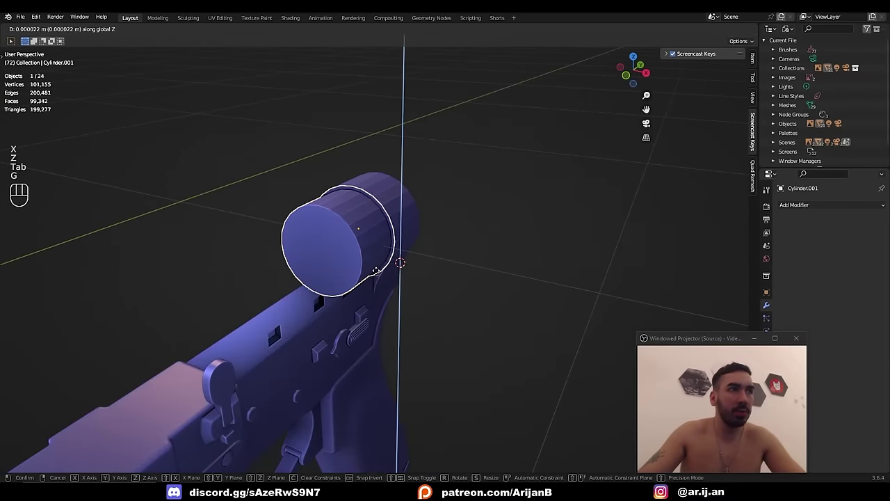
{"action": "left_click", "coordinate": [341, 417]}
{"action": "key", "text": "ctrl+z"}
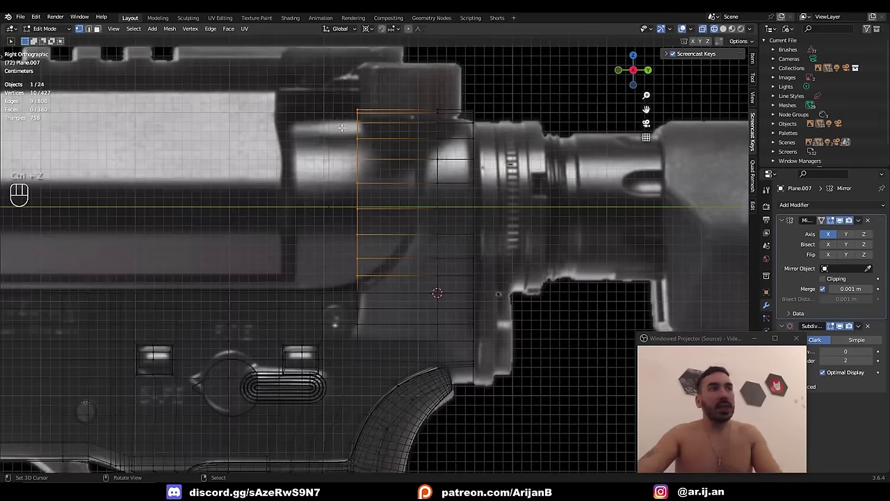
- Move the ring's front edge loop about 0.029 m rearward along Y and its vertices above the lowest one further toward the reference curve
{"action": "scroll", "coordinate": [342, 127], "scroll_direction": "up", "scroll_amount": 2}
{"action": "key", "text": "g"}
{"action": "key", "text": "y"}
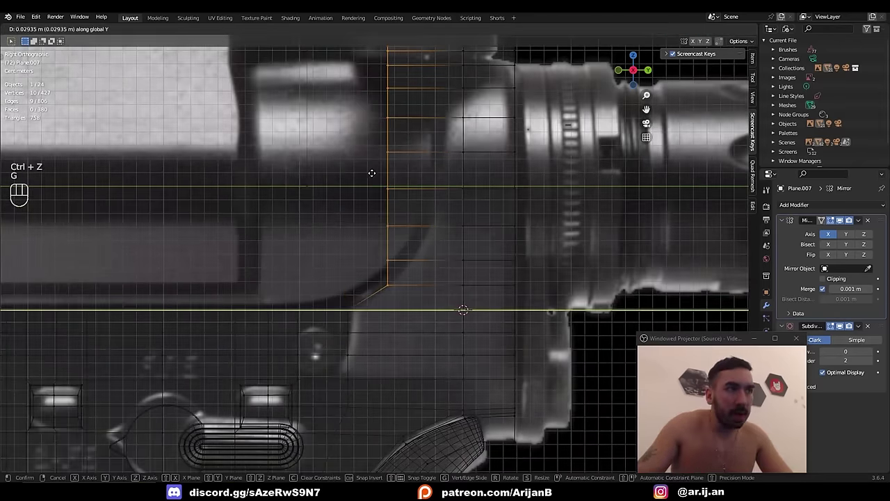
{"action": "left_click", "coordinate": [392, 260]}
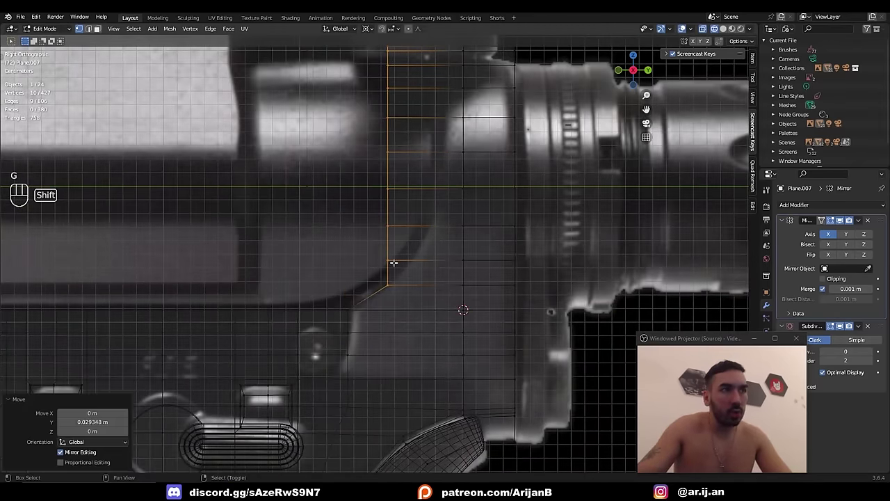
{"action": "key", "text": "g"}
{"action": "key", "text": "y"}
{"action": "left_click", "coordinate": [394, 252]}
- Move the ring's front-edge vertices progressively rearward along Y, dropping the lowest each time, to follow the reference curve
{"action": "right_click", "coordinate": [417, 262], "text": "shift"}
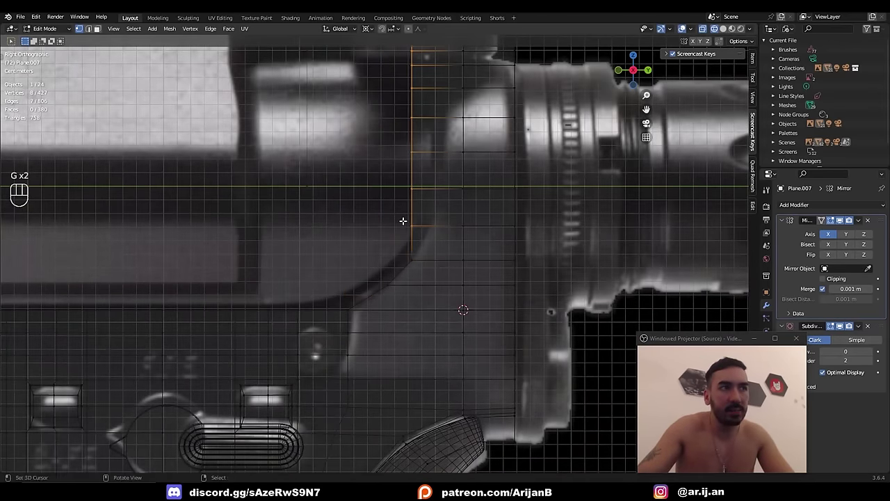
{"action": "key", "text": "g"}
{"action": "key", "text": "y"}
{"action": "left_click", "coordinate": [434, 225]}
{"action": "right_click", "coordinate": [433, 224], "text": "shift"}
{"action": "middle_click_drag", "start_coordinate": [430, 191], "coordinate": [416, 247], "text": "shift"}
{"action": "key", "text": "g"}
{"action": "key", "text": "y"}
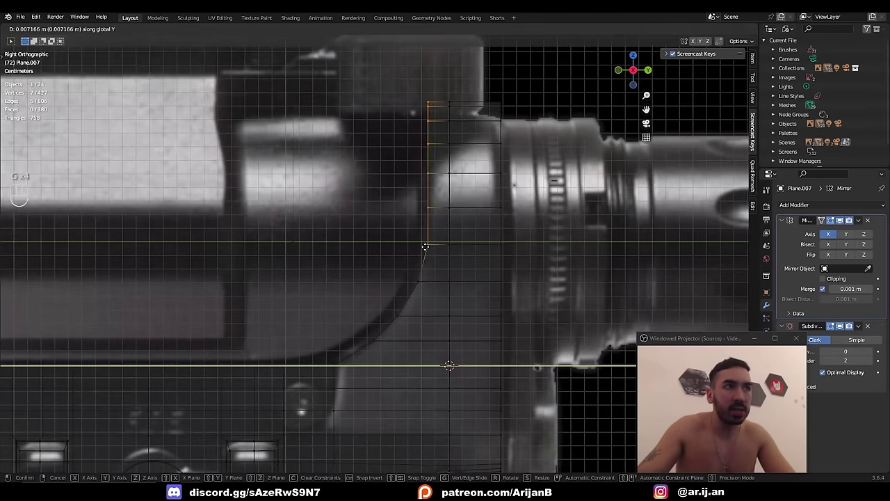
{"action": "left_click", "coordinate": [426, 246]}
- Fine-tune the uppermost vertices of the ring's front edge along Y against the reference
{"action": "right_click", "coordinate": [429, 241], "text": "shift"}
{"action": "key", "text": "g"}
{"action": "key", "text": "y"}
{"action": "left_click", "coordinate": [443, 239]}
{"action": "scroll", "coordinate": [428, 174], "scroll_direction": "down", "scroll_amount": 3}
{"action": "scroll", "coordinate": [421, 188], "scroll_direction": "up", "scroll_amount": 3}
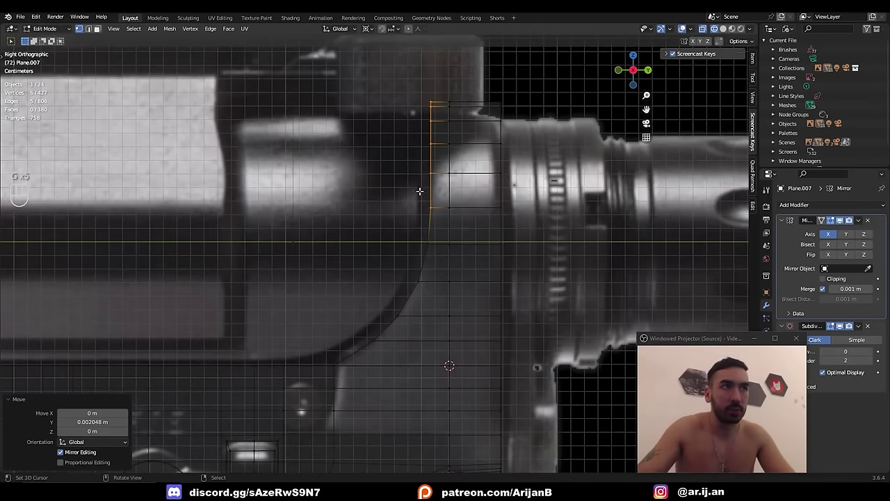
{"action": "scroll", "coordinate": [429, 189], "scroll_direction": "down", "scroll_amount": 2}
{"action": "key", "text": "ctrl+z"}
{"action": "key", "text": "g"}
{"action": "key", "text": "y"}
{"action": "left_click", "coordinate": [444, 115]}
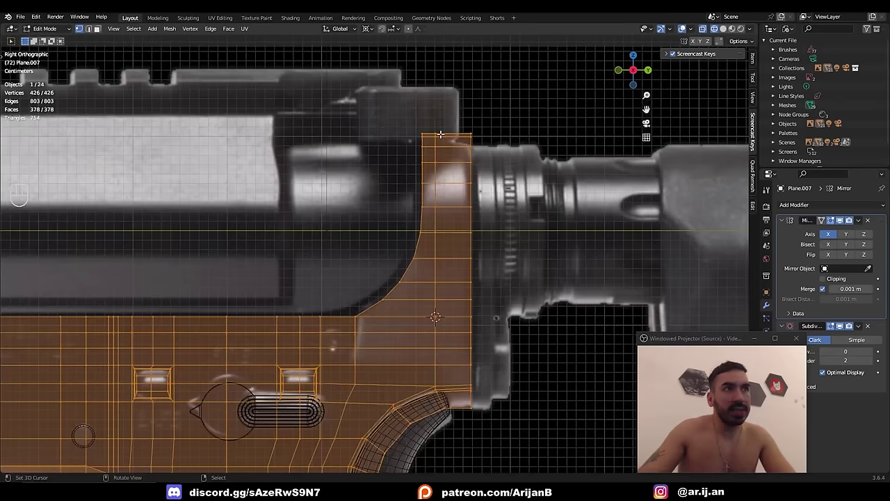
- Snap the 3D cursor to the middle vertex of the receiver rear wall's top edge
{"action": "left_click", "coordinate": [452, 133]}
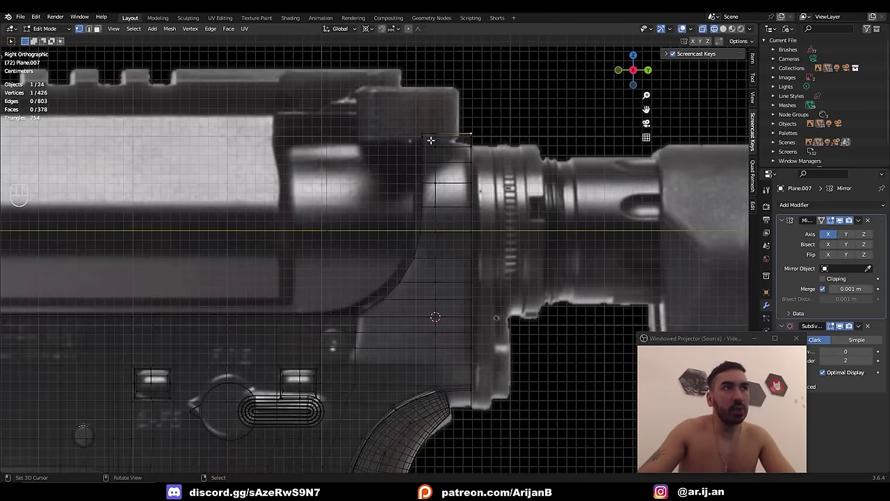
{"action": "scroll", "coordinate": [434, 202], "scroll_direction": "down", "scroll_amount": 1}
{"action": "mouse_move", "coordinate": [351, 258]}
{"action": "middle_mouse_down"}
{"action": "mouse_move", "coordinate": [411, 280]}
{"action": "mouse_move", "coordinate": [336, 281]}
{"action": "mouse_move", "coordinate": [344, 264]}
{"action": "middle_mouse_up"}
{"action": "key", "text": "z"}
{"action": "key", "text": "shift+s"}
{"action": "left_click", "coordinate": [328, 316]}
{"action": "scroll", "coordinate": [326, 288], "scroll_direction": "down", "scroll_amount": 2}
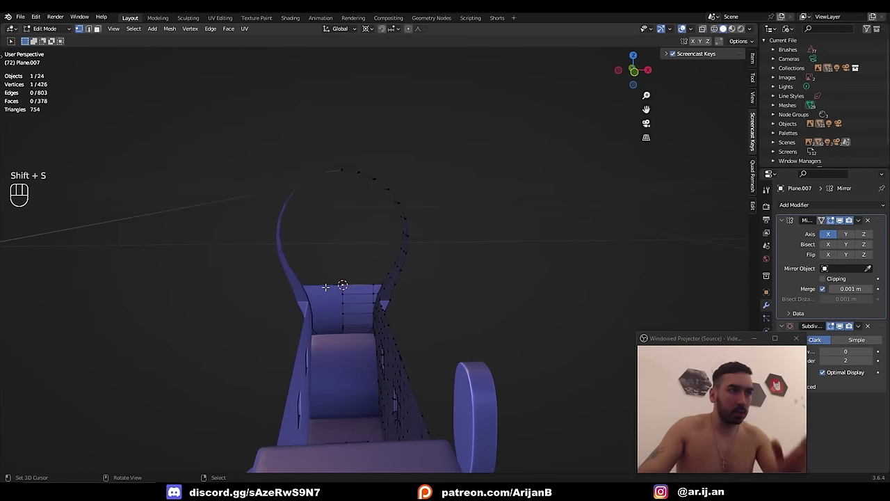
- Try to enlarge the ring half from the 3D cursor by scaling its vertices except along Y
{"action": "middle_click_drag", "start_coordinate": [427, 306], "coordinate": [381, 288]}
{"action": "key", "text": "z"}
{"action": "key", "text": "a"}
{"action": "key", "text": "a"}
{"action": "key", "text": "b"}
{"action": "left_click_drag", "start_coordinate": [323, 142], "coordinate": [524, 245]}
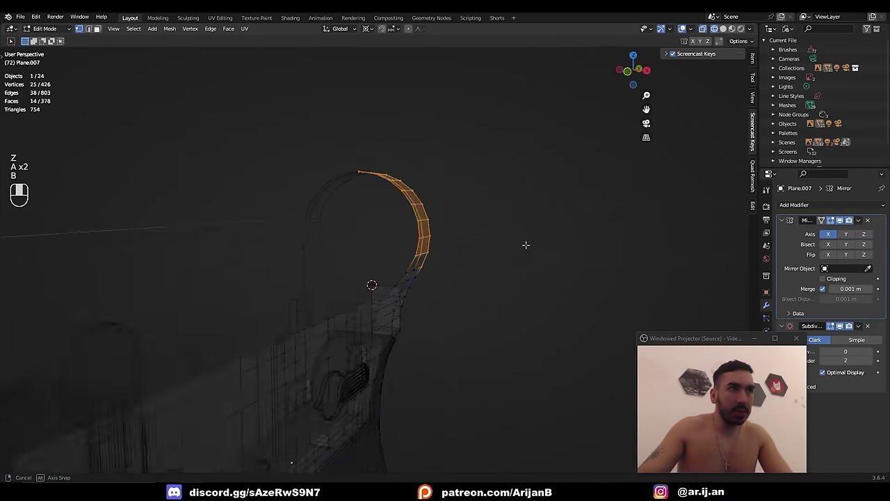
{"action": "middle_click_drag", "start_coordinate": [348, 240], "coordinate": [372, 248]}
{"action": "left_click_drag", "start_coordinate": [460, 293], "coordinate": [464, 300]}
{"action": "mouse_move", "coordinate": [464, 300]}
{"action": "middle_mouse_down"}
{"action": "mouse_move", "coordinate": [501, 310]}
{"action": "mouse_move", "coordinate": [509, 340]}
{"action": "middle_mouse_up"}
{"action": "key", "text": "z"}
{"action": "key", "text": "s"}
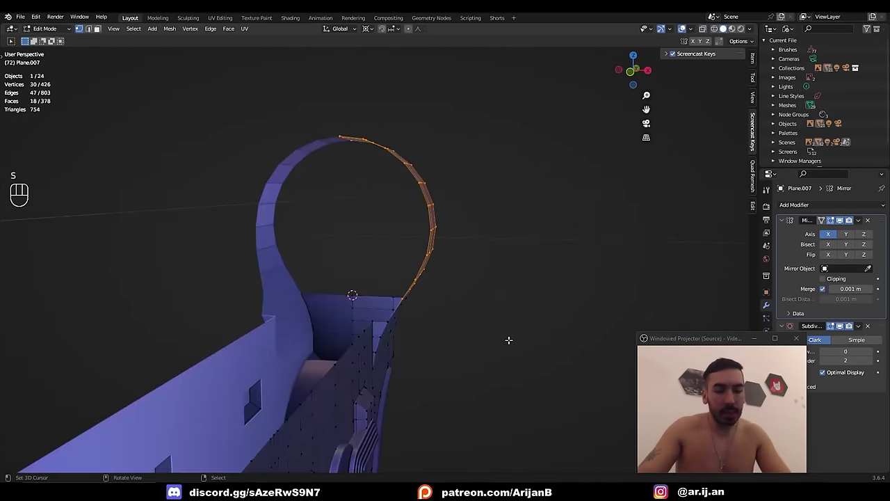
{"action": "key", "text": "shift+y"}
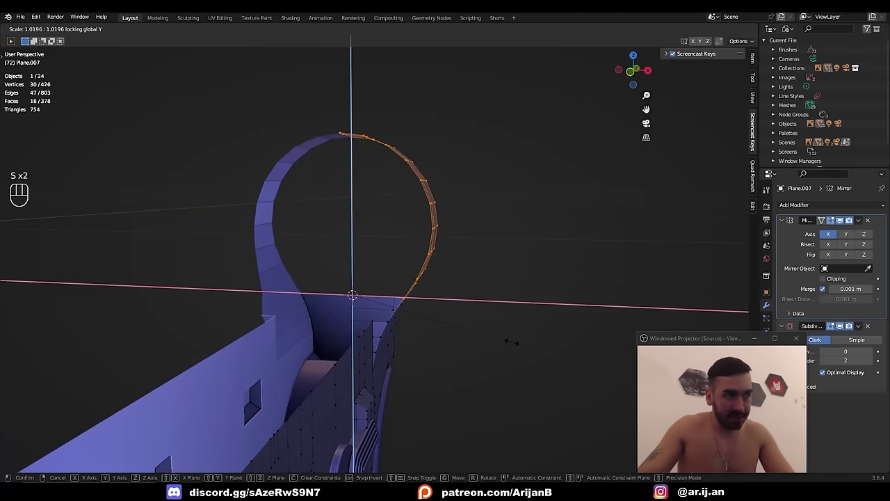
{"action": "right_click", "coordinate": [502, 339]}
- Select the three vertices at the seam between ring and receiver and move them inward along X
{"action": "left_click", "coordinate": [413, 356], "text": "ctrl"}
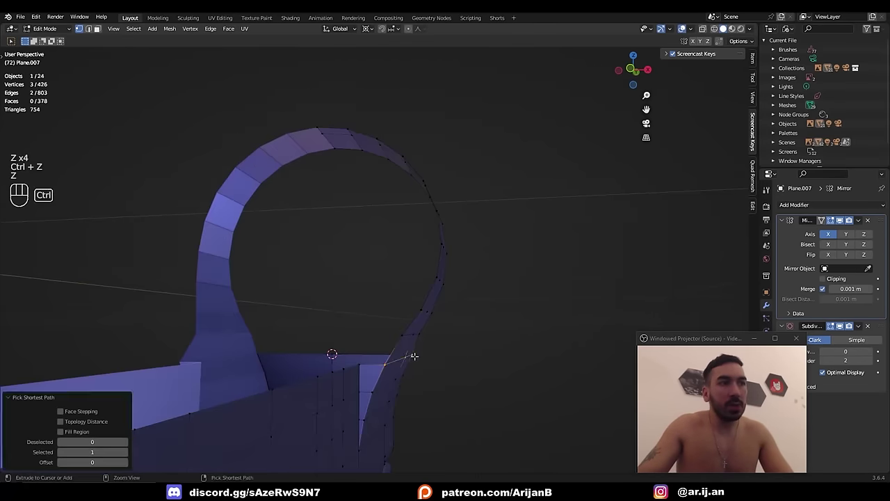
{"action": "scroll", "coordinate": [467, 305], "scroll_direction": "up", "scroll_amount": 2}
{"action": "middle_click_drag", "start_coordinate": [413, 355], "coordinate": [458, 320]}
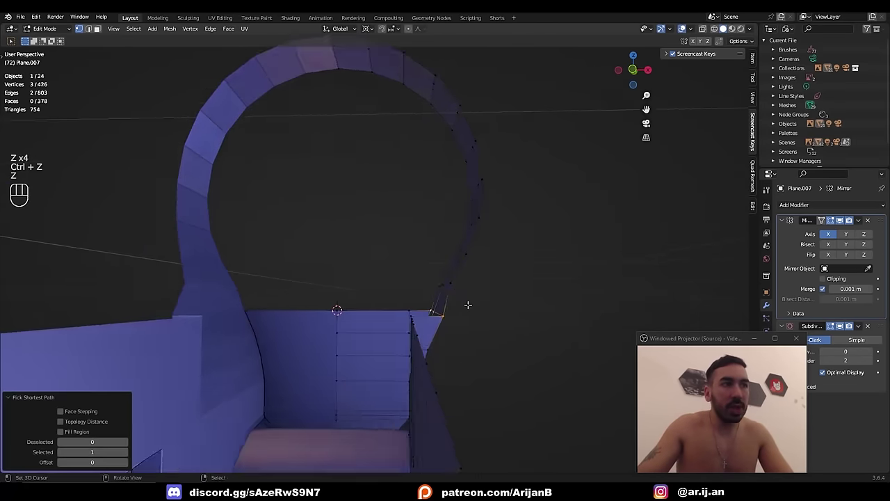
{"action": "key", "text": "g"}
{"action": "key", "text": "y"}
{"action": "right_click", "coordinate": [482, 314]}
{"action": "key", "text": "g"}
{"action": "key", "text": "x"}
{"action": "left_click", "coordinate": [444, 312]}
{"action": "key", "text": "Tab"}
{"action": "key", "text": "Tab"}
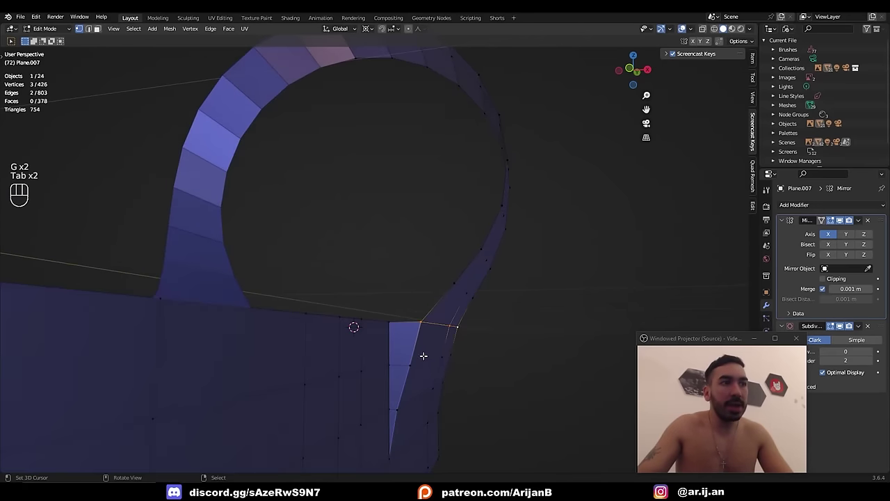
- Move the row of vertices just below the seam along X to smooth the flare
{"action": "right_click", "coordinate": [416, 362]}
{"action": "right_click", "coordinate": [456, 349], "text": "ctrl"}
{"action": "key", "text": "g"}
{"action": "key", "text": "x"}
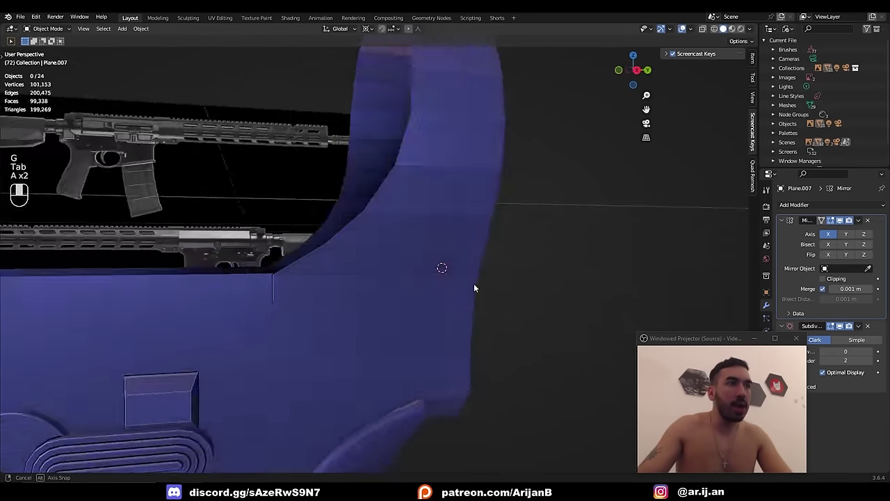
- Compare the flare and ring outline with the side reference in wireframe
{"action": "middle_click_drag", "start_coordinate": [474, 283], "coordinate": [369, 278]}
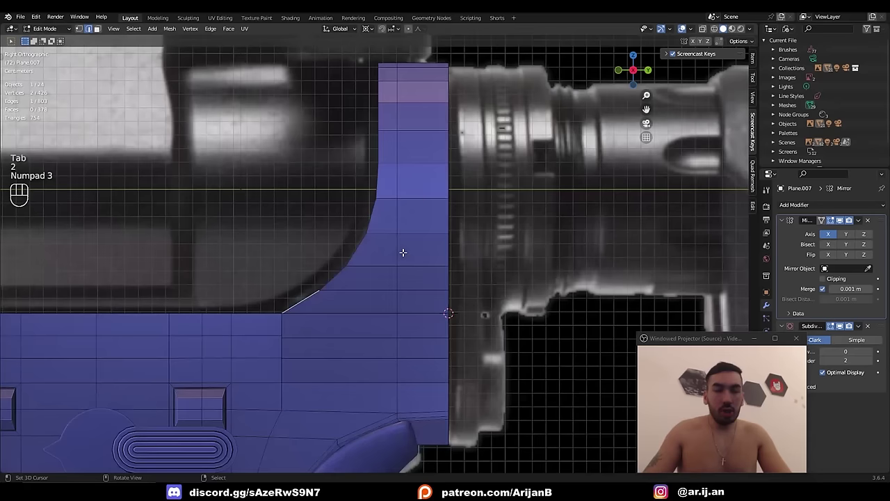
{"action": "key", "text": "z"}
{"action": "scroll", "coordinate": [366, 177], "scroll_direction": "down", "scroll_amount": 2}
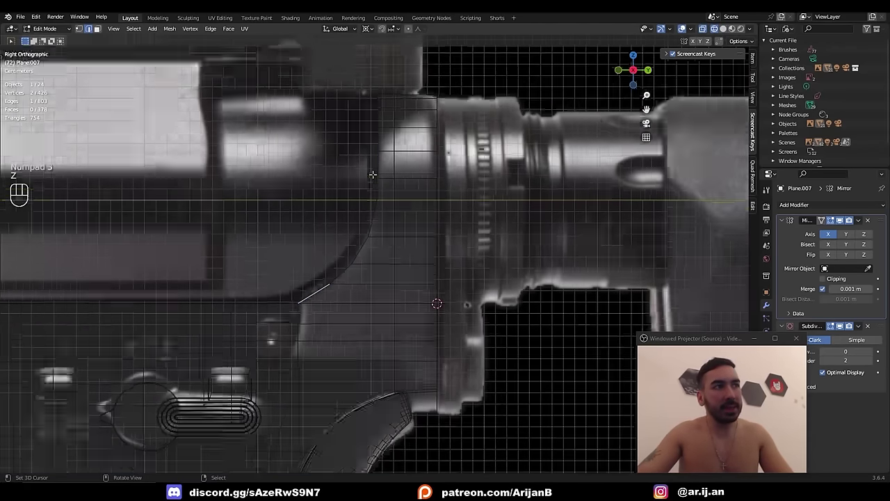
{"action": "mouse_move", "coordinate": [365, 177]}
{"action": "middle_mouse_down"}
{"action": "mouse_move", "coordinate": [365, 209]}
{"action": "mouse_move", "coordinate": [395, 228]}
{"action": "mouse_move", "coordinate": [284, 213]}
{"action": "mouse_move", "coordinate": [301, 223]}
{"action": "middle_mouse_up"}
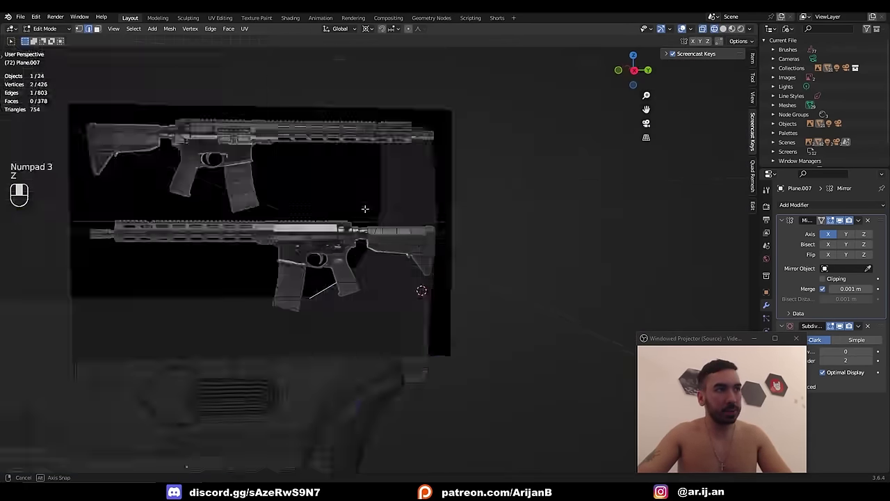
{"action": "key", "text": "z"}
{"action": "key", "text": "ctrl+z"}
{"action": "middle_click_drag", "start_coordinate": [406, 158], "coordinate": [436, 145]}
- With the 3D cursor at the ring's top middle vertex, duplicate a side vertex and scale the copy to 0 along X
{"action": "left_click", "coordinate": [429, 146]}
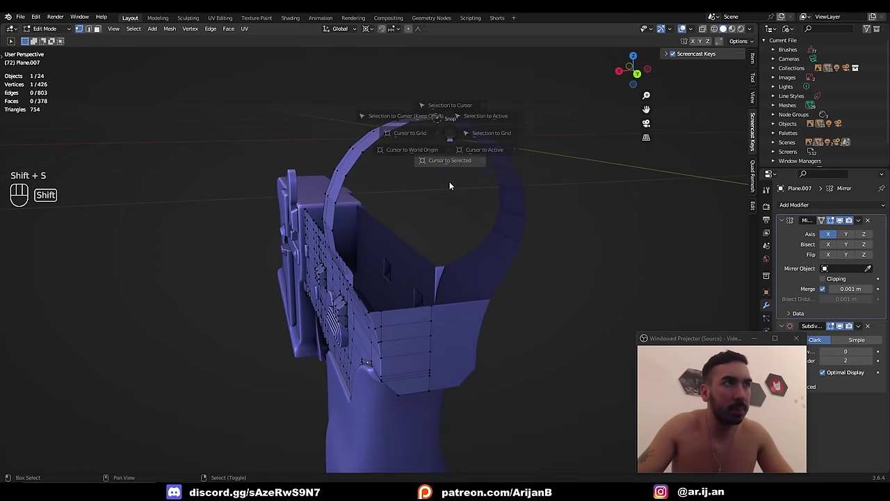
{"action": "right_click", "coordinate": [334, 235]}
{"action": "middle_click_drag", "start_coordinate": [335, 235], "coordinate": [354, 217]}
{"action": "key", "text": "shift+d"}
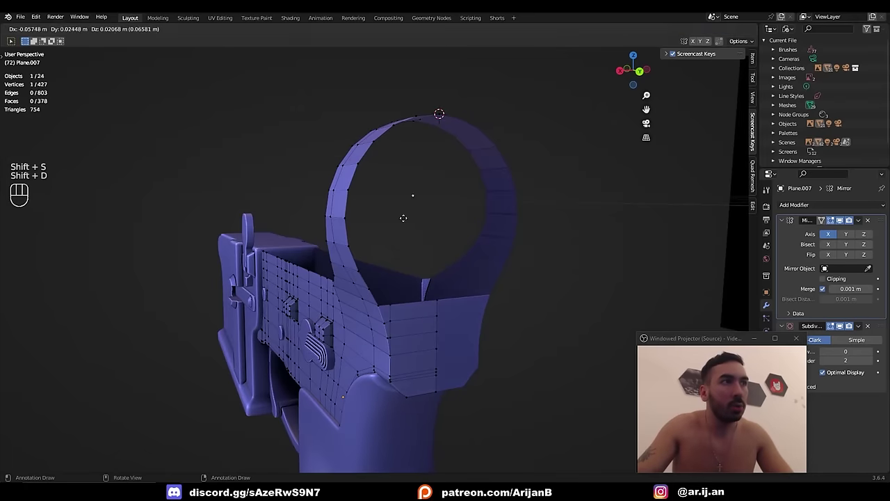
{"action": "right_click", "coordinate": [422, 245]}
{"action": "type", "text": "s0"}
{"action": "key", "text": "Return"}
{"action": "middle_click_drag", "start_coordinate": [449, 198], "coordinate": [428, 189]}
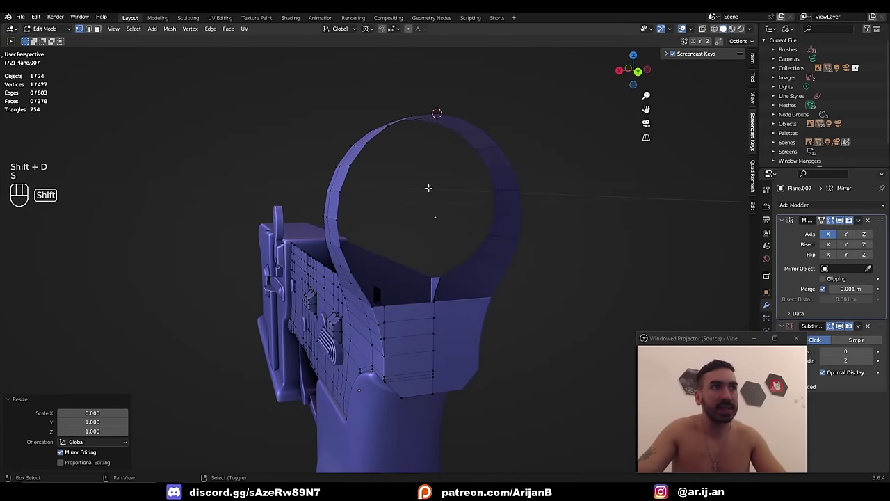
- Snap the 3D cursor to the ring's centre vertex and extrude the ring's front edges inward, scaling them except along Y
{"action": "key", "text": "shift+s"}
{"action": "middle_click_drag", "start_coordinate": [447, 228], "coordinate": [412, 225]}
{"action": "middle_click_drag", "start_coordinate": [432, 152], "coordinate": [441, 253]}
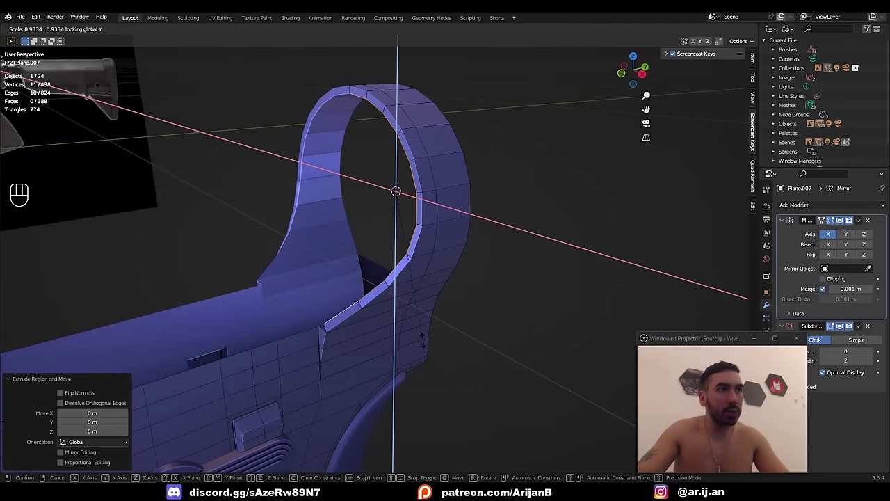
{"action": "left_click", "coordinate": [420, 340]}
- Snap the lower end vertex of the new inner rim onto the seam corner where the ring meets the receiver
{"action": "middle_click_drag", "start_coordinate": [379, 322], "coordinate": [362, 301], "text": "shift"}
{"action": "scroll", "coordinate": [394, 290], "scroll_direction": "up", "scroll_amount": 3}
{"action": "key", "text": "1"}
{"action": "key", "text": "shift+s"}
{"action": "key", "text": "z"}
{"action": "key", "text": "z"}
- Select the four inner rim vertices along the flare's lower curve and scale them along Y from a 3D cursor on the ring's side
{"action": "right_click", "coordinate": [388, 251]}
{"action": "scroll", "coordinate": [417, 230], "scroll_direction": "down", "scroll_amount": 3}
{"action": "middle_click_drag", "start_coordinate": [438, 207], "coordinate": [499, 203], "text": "shift"}
{"action": "scroll", "coordinate": [452, 262], "scroll_direction": "up", "scroll_amount": 3}
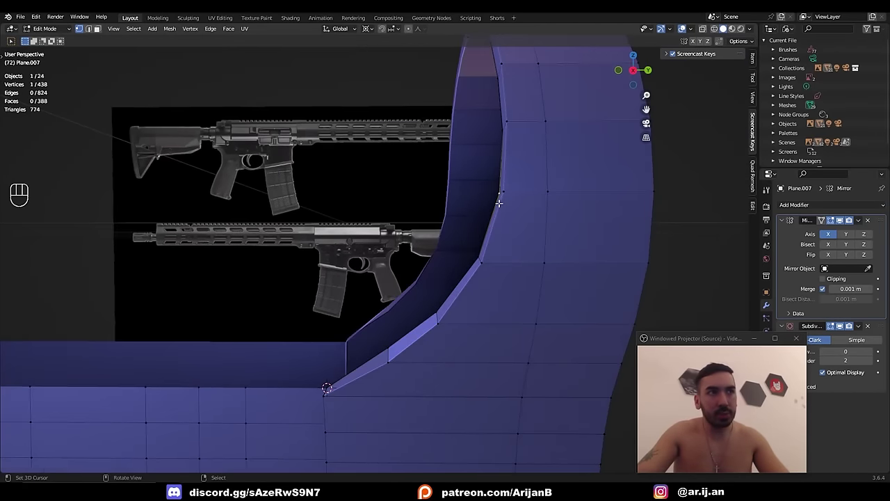
{"action": "middle_click_drag", "start_coordinate": [453, 297], "coordinate": [398, 350]}
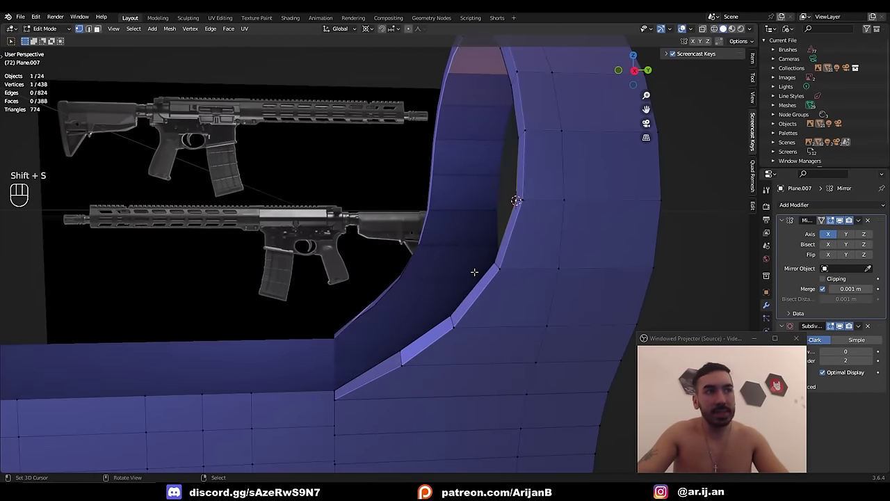
{"action": "right_click", "coordinate": [397, 352], "text": "ctrl"}
{"action": "key", "text": "z"}
{"action": "middle_click_drag", "start_coordinate": [331, 356], "coordinate": [335, 274], "text": "shift"}
{"action": "scroll", "coordinate": [335, 275], "scroll_direction": "up", "scroll_amount": 2}
{"action": "key", "text": "z"}
{"action": "key", "text": "s"}
{"action": "key", "text": "y"}
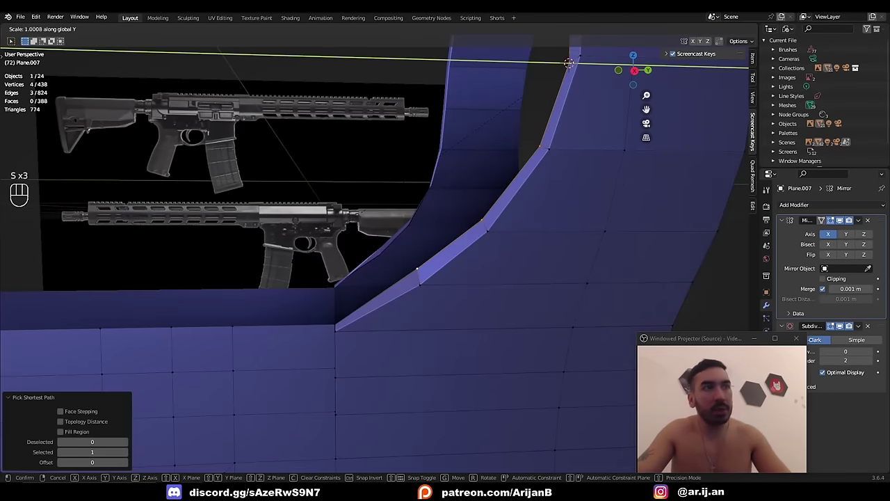
{"action": "left_click", "coordinate": [569, 62]}
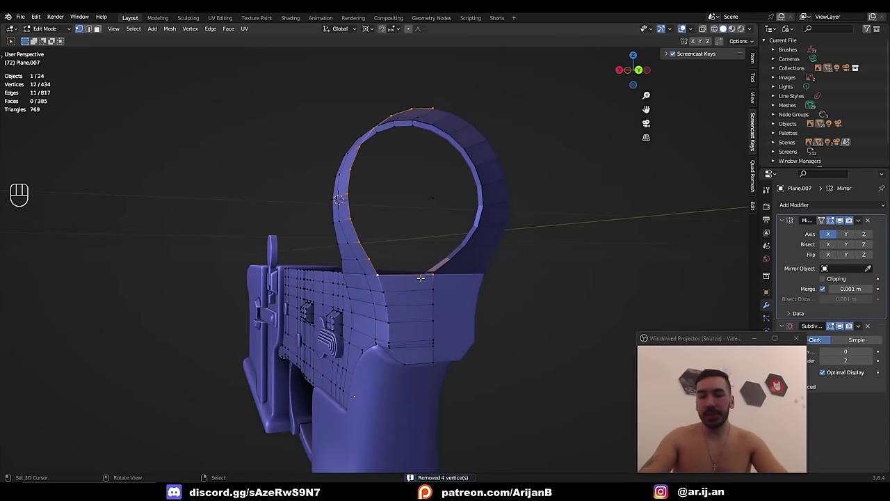
- Check the rear edges against the side reference and snap the 3D cursor to the loose vertex at the ring's centre
{"action": "key", "text": "KP_3"}
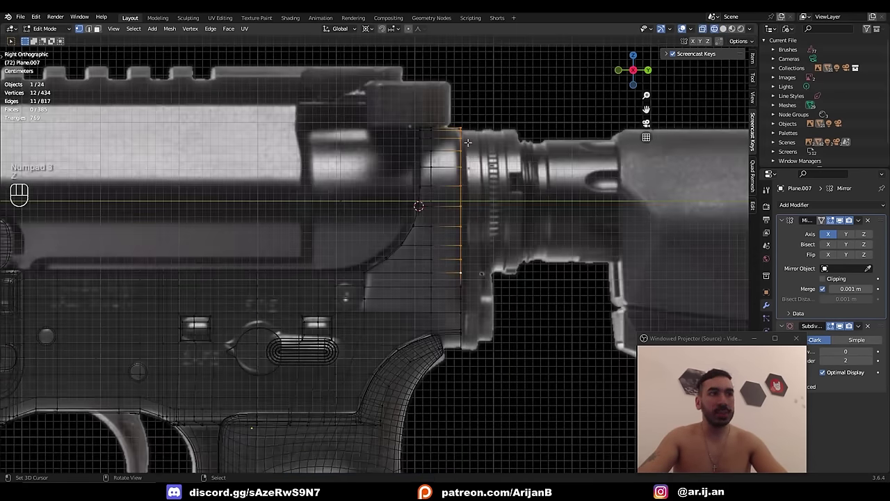
{"action": "middle_click_drag", "start_coordinate": [500, 213], "coordinate": [461, 226], "text": "shift"}
{"action": "scroll", "coordinate": [634, 232], "scroll_direction": "down", "scroll_amount": 4}
{"action": "middle_click_drag", "start_coordinate": [658, 230], "coordinate": [427, 240], "text": "shift"}
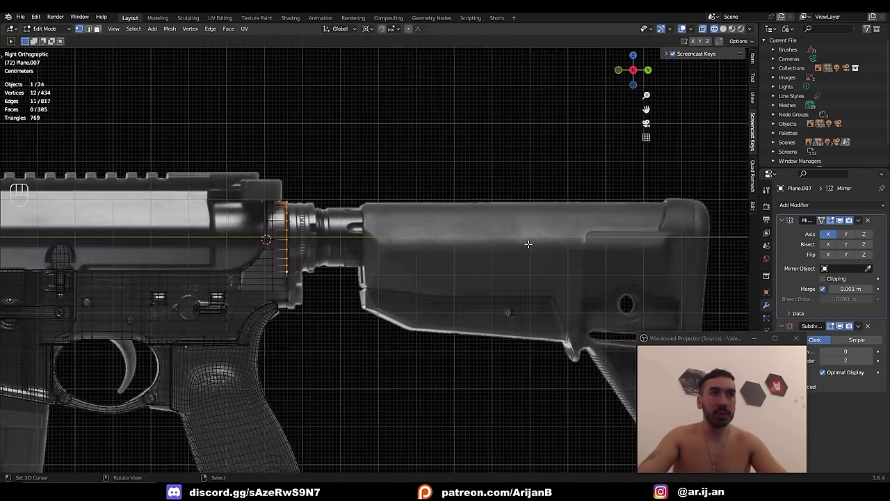
{"action": "scroll", "coordinate": [272, 269], "scroll_direction": "up", "scroll_amount": 3}
{"action": "mouse_move", "coordinate": [272, 269]}
{"action": "middle_mouse_down", "text": "shift"}
{"action": "mouse_move", "coordinate": [192, 280]}
{"action": "mouse_move", "coordinate": [356, 318]}
{"action": "middle_mouse_up", "text": "shift"}
{"action": "key", "text": "1"}
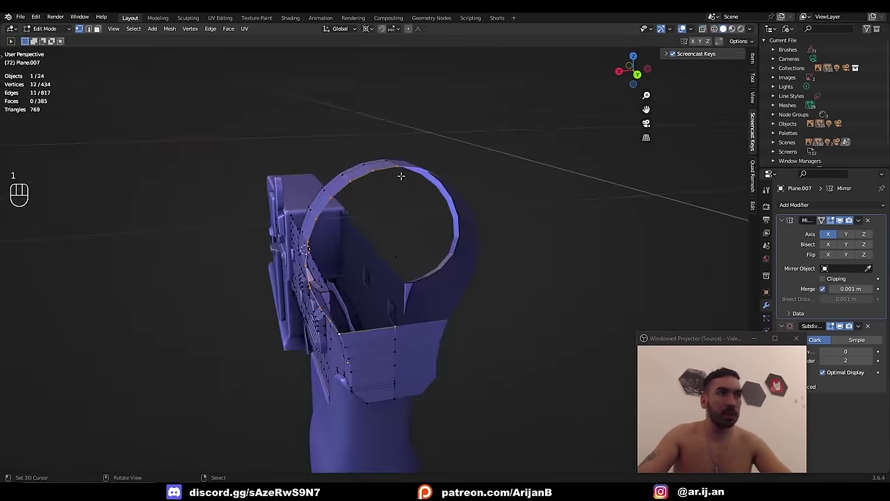
{"action": "right_click", "coordinate": [397, 258]}
{"action": "key", "text": "shift+s"}
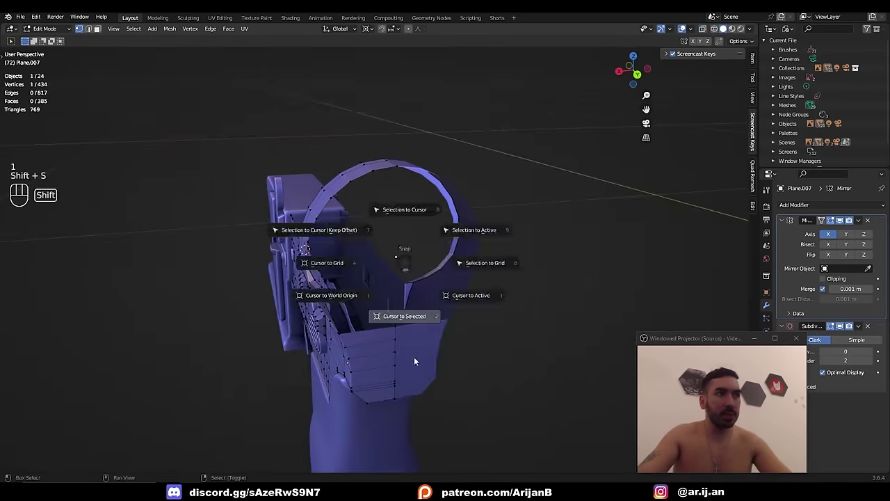
{"action": "left_click", "coordinate": [414, 361]}
- Extrude the ring's rear edges without the bottom edge and scale them to 0 along X to close the rear opening
{"action": "middle_click_drag", "start_coordinate": [414, 361], "coordinate": [368, 289]}
{"action": "key", "text": "z"}
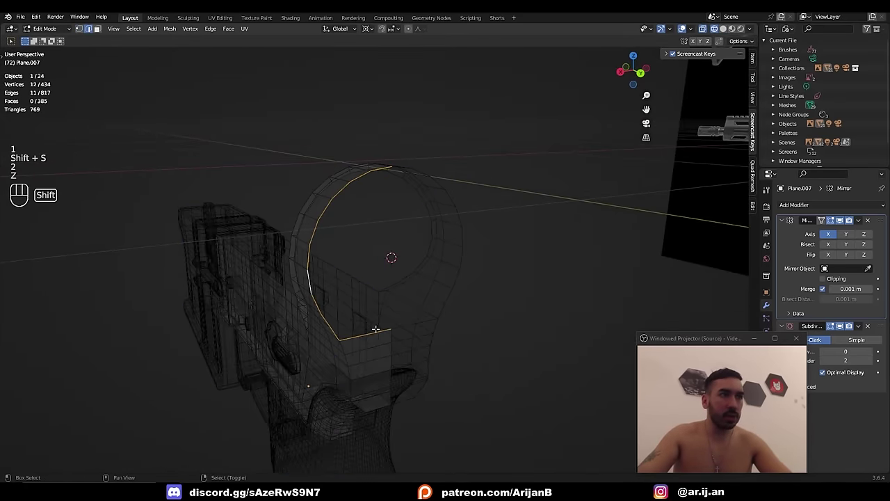
{"action": "key", "text": "c"}
{"action": "middle_click", "coordinate": [423, 316]}
{"action": "right_click", "coordinate": [433, 321]}
{"action": "key", "text": "z"}
{"action": "key", "text": "e"}
{"action": "right_click", "coordinate": [487, 325]}
{"action": "key", "text": "s"}
{"action": "key", "text": "x"}
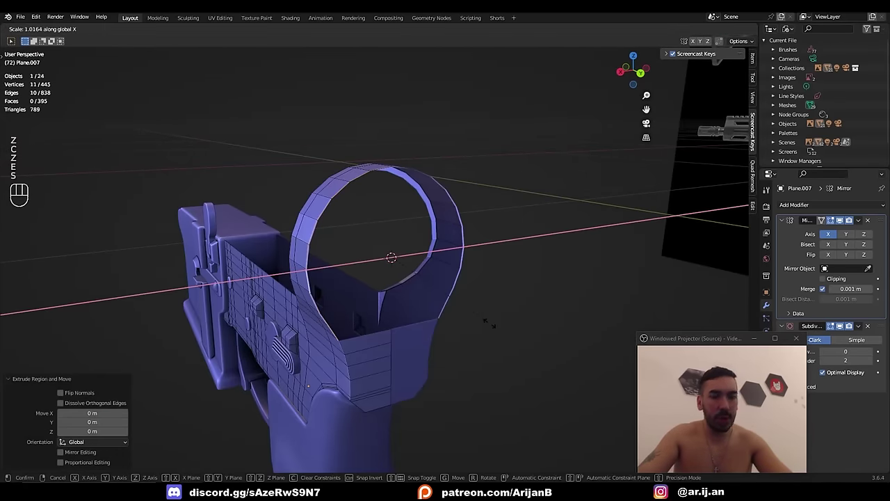
{"action": "key", "text": "0"}
{"action": "key", "text": "Return"}
- Check the rear wall's top middle vertex and clean up overlapping vertices across the whole mesh
{"action": "middle_click_drag", "start_coordinate": [488, 325], "coordinate": [394, 139]}
{"action": "key", "text": "1"}
{"action": "right_click", "coordinate": [405, 132]}
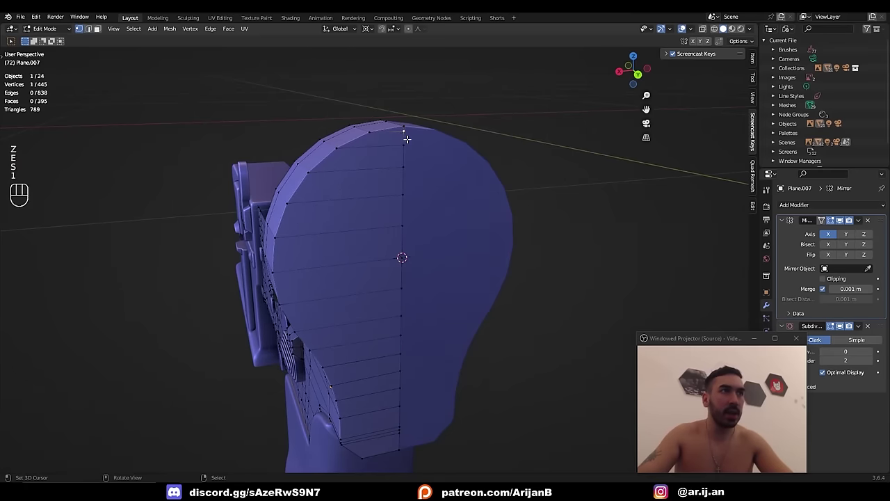
{"action": "key", "text": "g"}
{"action": "right_click", "coordinate": [415, 82]}
{"action": "key", "text": "a"}
{"action": "key", "text": "shift+w"}
- Set the receiver's subdivision to level 2 and shade it smooth
{"action": "scroll", "coordinate": [404, 139], "scroll_direction": "down", "scroll_amount": 3}
{"action": "middle_click_drag", "start_coordinate": [320, 238], "coordinate": [438, 259]}
{"action": "key", "text": "Tab"}
{"action": "scroll", "coordinate": [390, 257], "scroll_direction": "up", "scroll_amount": 3}
{"action": "middle_click_drag", "start_coordinate": [571, 239], "coordinate": [477, 248]}
{"action": "key", "text": "ctrl+2"}
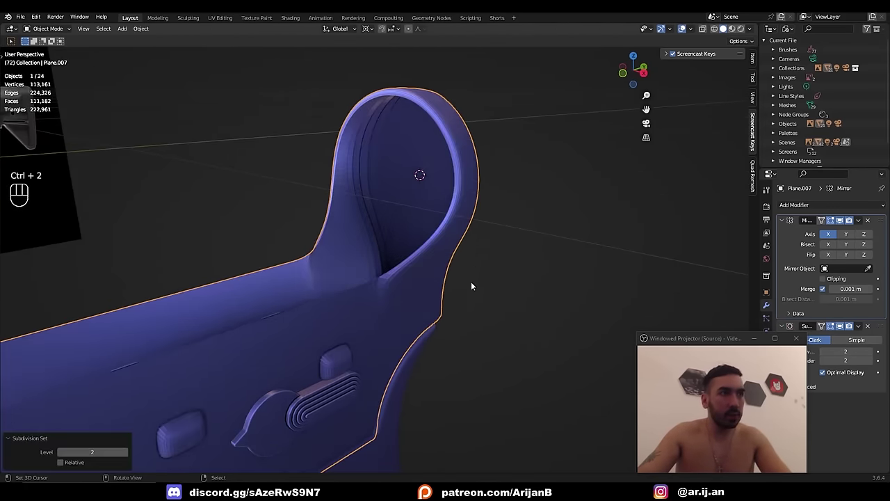
{"action": "middle_click_drag", "start_coordinate": [471, 284], "coordinate": [422, 153]}
{"action": "left_click", "coordinate": [143, 28]}
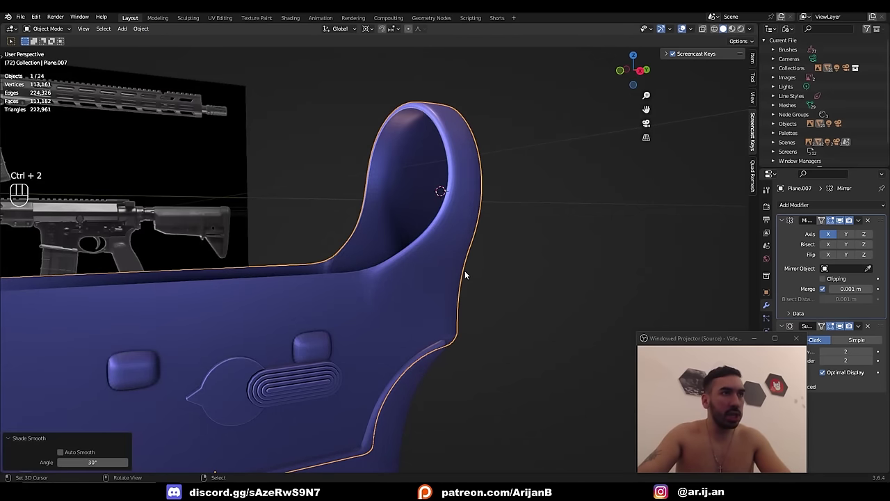
- Add a supporting edge loop on the receiver side just ahead of the flare's seam and slide it into place
{"action": "key", "text": "Tab"}
{"action": "middle_click_drag", "start_coordinate": [465, 271], "coordinate": [486, 230]}
{"action": "key", "text": "ctrl+r"}
{"action": "left_click", "coordinate": [485, 229]}
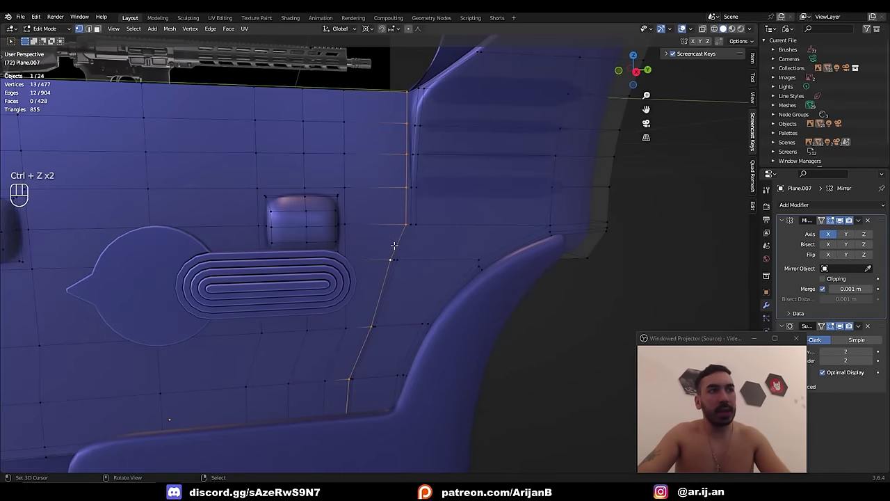
{"action": "key", "text": "g"}
{"action": "key", "text": "g"}
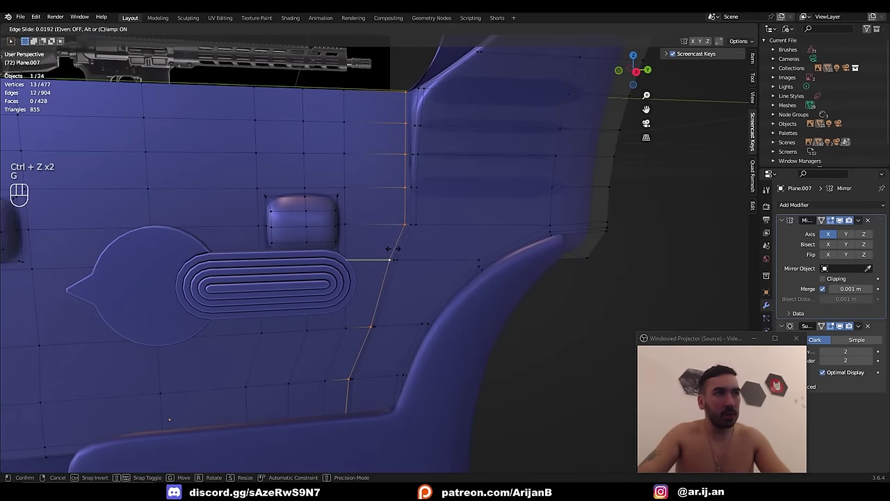
{"action": "left_click", "coordinate": [393, 248]}
- Deselect the loop's lower vertices and adjust the position of the five upper ones beside the seam
{"action": "key", "text": "z"}
{"action": "key", "text": "c"}
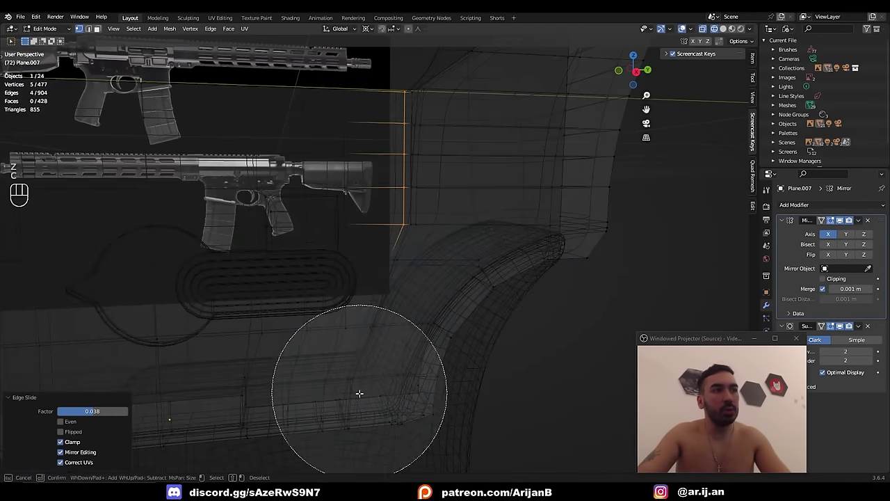
{"action": "key", "text": "z"}
{"action": "key", "text": "g"}
- Select the vertical run of vertices beside the flare's seam and edge-slide it
{"action": "middle_click_drag", "start_coordinate": [469, 208], "coordinate": [465, 269], "text": "shift"}
{"action": "scroll", "coordinate": [464, 269], "scroll_direction": "up", "scroll_amount": 1}
{"action": "left_click", "coordinate": [414, 135]}
{"action": "left_click", "coordinate": [409, 285], "text": "ctrl"}
{"action": "key", "text": "g"}
{"action": "key", "text": "g"}
{"action": "left_click", "coordinate": [460, 217]}
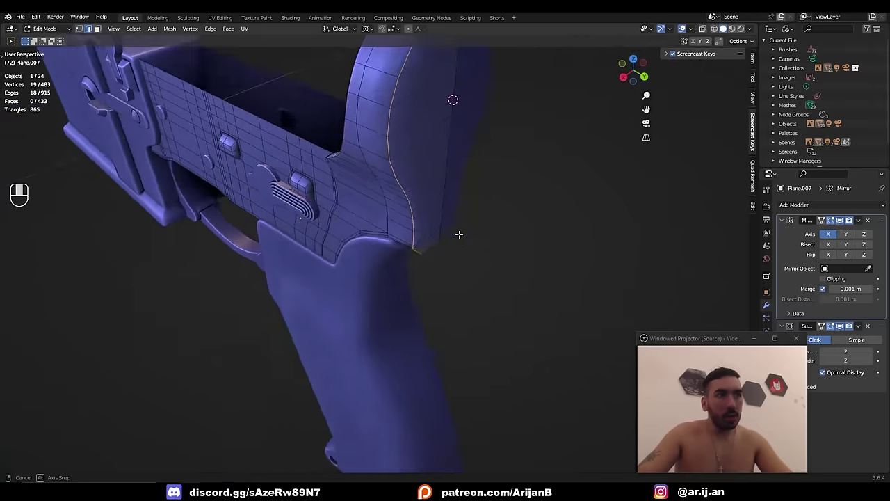
- Bevel the edge loop around the rear outline of the ring and receiver
{"action": "mouse_move", "coordinate": [459, 233]}
{"action": "middle_mouse_down"}
{"action": "mouse_move", "coordinate": [437, 272]}
{"action": "mouse_move", "coordinate": [464, 234]}
{"action": "middle_mouse_up"}
{"action": "key", "text": "ctrl+b"}
{"action": "left_click", "coordinate": [517, 269]}
{"action": "key", "text": "Tab"}
- Compare the smoothed receiver with the side reference in a wireframe side view
{"action": "key", "text": "a"}
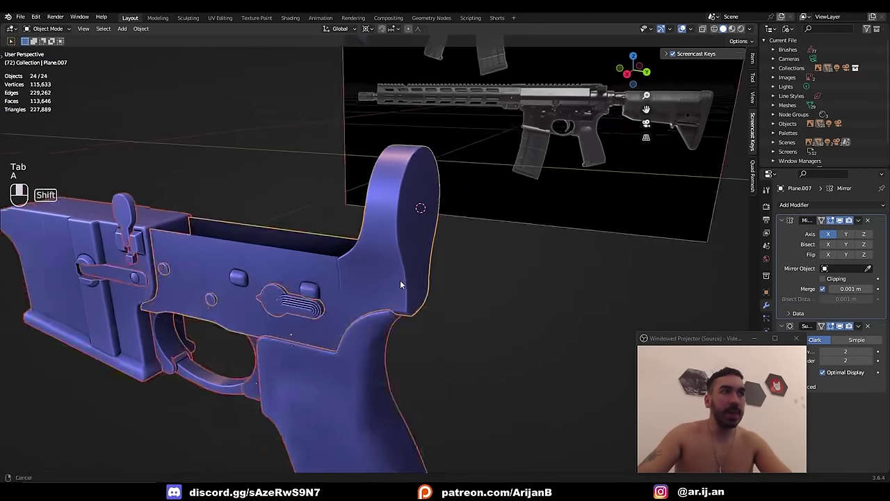
{"action": "key", "text": "a"}
{"action": "key", "text": "a"}
{"action": "mouse_move", "coordinate": [400, 279]}
{"action": "middle_mouse_down"}
{"action": "mouse_move", "coordinate": [404, 236]}
{"action": "mouse_move", "coordinate": [391, 239]}
{"action": "middle_mouse_up"}
{"action": "right_click", "coordinate": [391, 239]}
{"action": "key", "text": "KP_3"}
{"action": "key", "text": "z"}
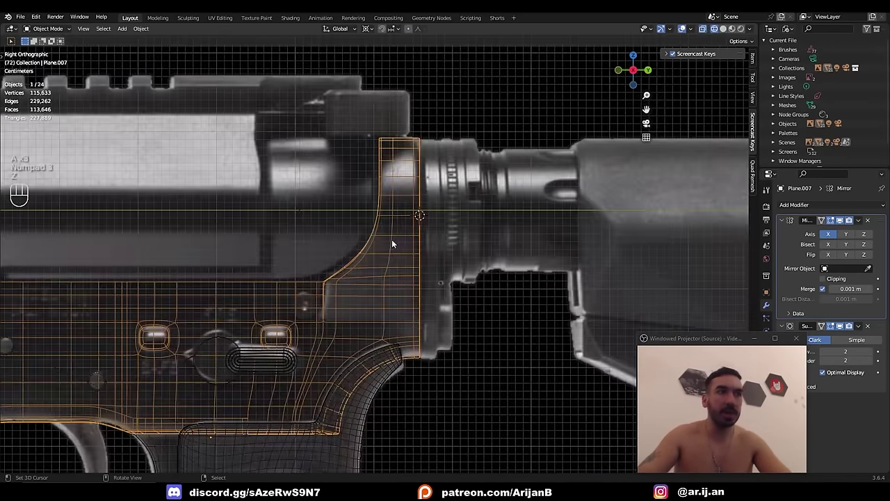
{"action": "key", "text": "g"}
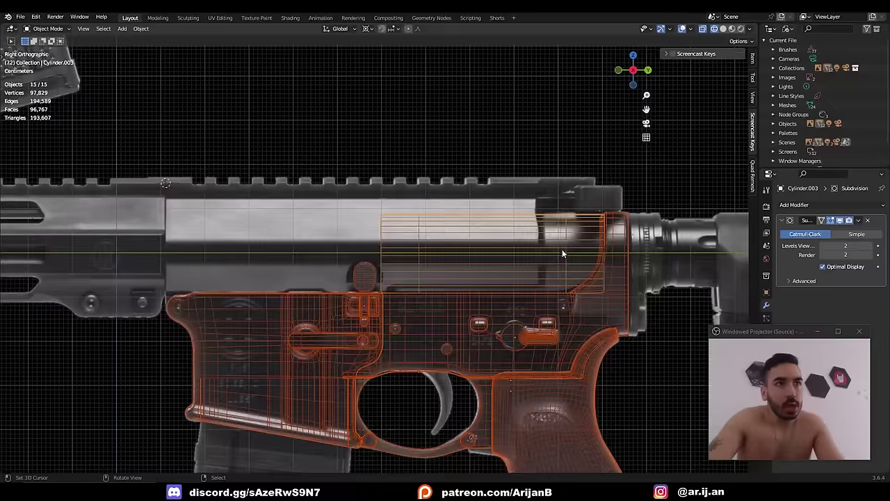
{"action": "left_click", "coordinate": [562, 249]}
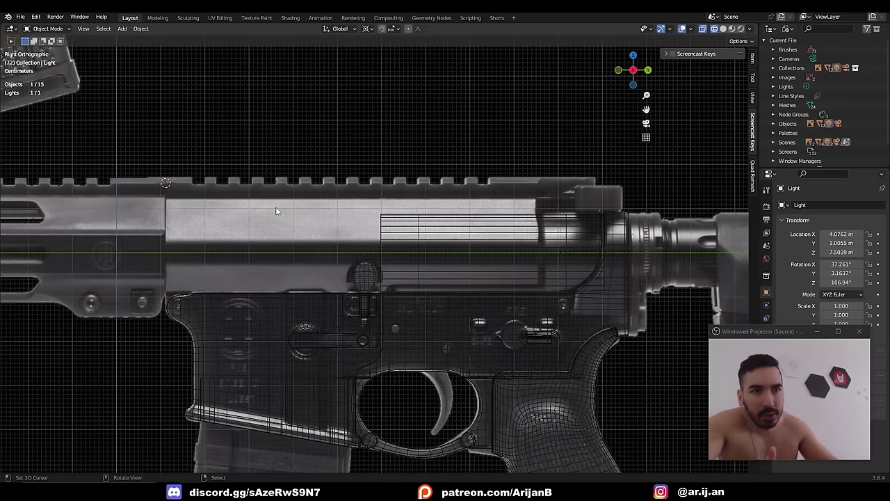
- Add a cube at a tooth of the upper receiver's top rail and scale it down to roughly the tooth's size
{"action": "scroll", "coordinate": [119, 118], "scroll_direction": "up", "scroll_amount": 4}
{"action": "key", "text": "shift+a"}
{"action": "mouse_move", "coordinate": [387, 171]}
{"action": "left_click", "coordinate": [459, 182]}
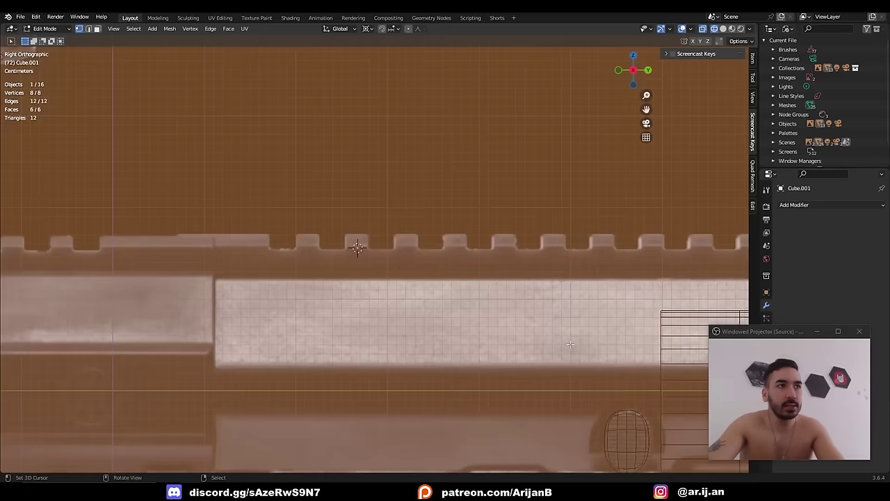
{"action": "key", "text": "Tab"}
{"action": "key", "text": "s"}
{"action": "left_click", "coordinate": [487, 308]}
{"action": "key", "text": "s"}
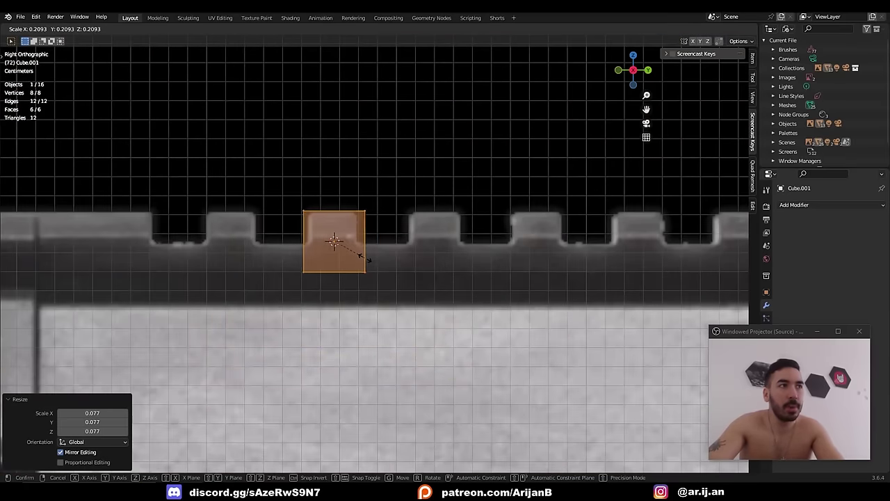
{"action": "left_click", "coordinate": [358, 255]}
- Widen the whole cube along X by a factor of about 3.85
{"action": "key", "text": "3"}
{"action": "right_click", "coordinate": [363, 245]}
{"action": "key", "text": "a"}
{"action": "middle_click_drag", "start_coordinate": [363, 244], "coordinate": [397, 269]}
{"action": "key", "text": "s"}
{"action": "key", "text": "x"}
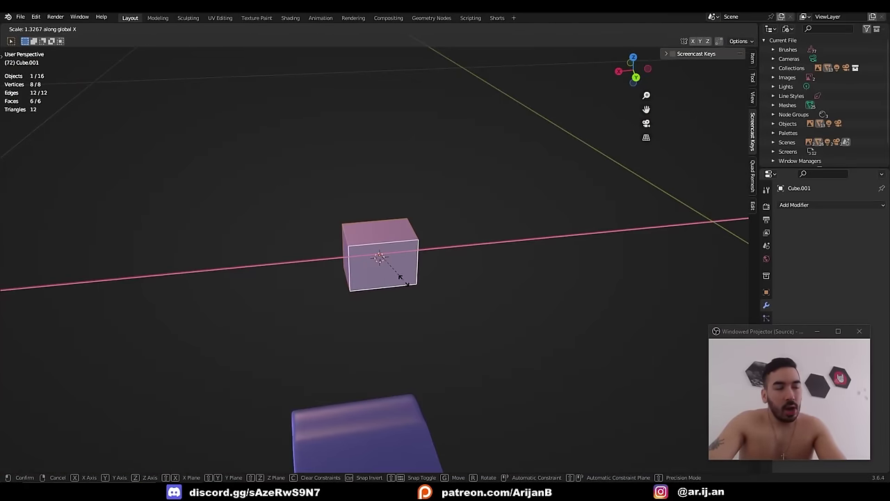
{"action": "left_click", "coordinate": [463, 313]}
- Move the block's rear face along Y to the far end of the next rail tooth
{"action": "scroll", "coordinate": [381, 290], "scroll_direction": "down", "scroll_amount": 6}
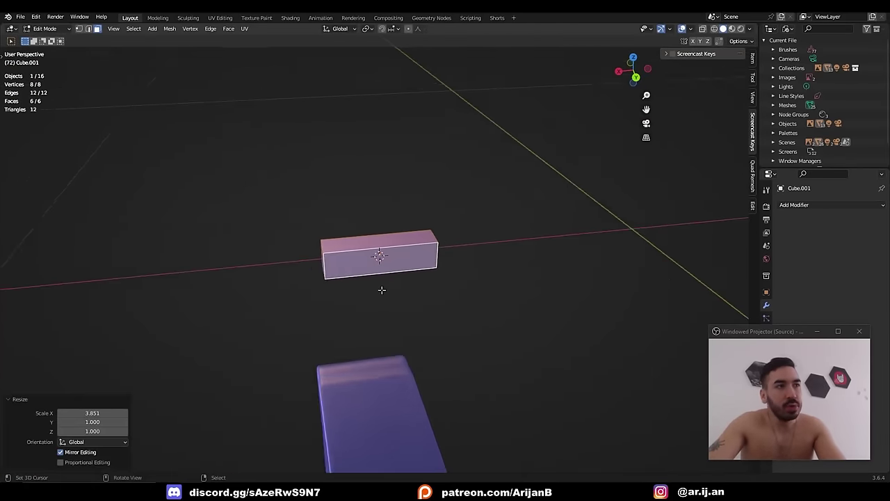
{"action": "middle_click_drag", "start_coordinate": [424, 318], "coordinate": [403, 272]}
{"action": "scroll", "coordinate": [492, 288], "scroll_direction": "up", "scroll_amount": 4}
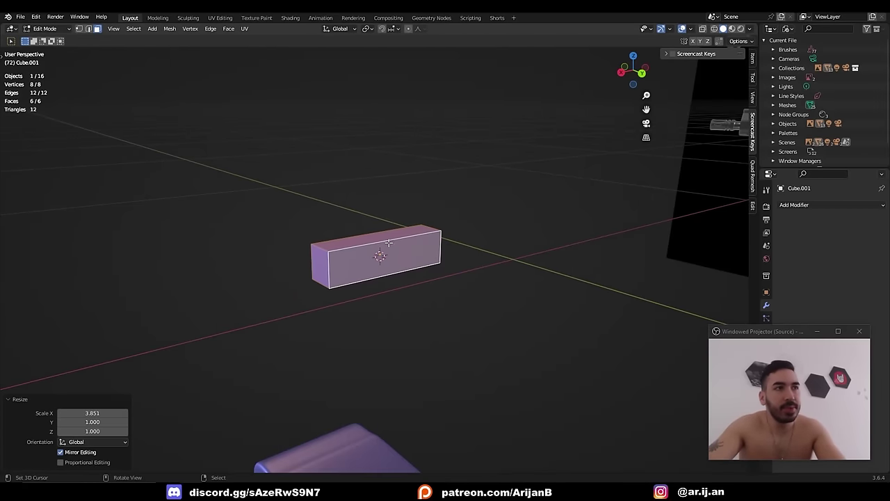
{"action": "left_click", "coordinate": [382, 243]}
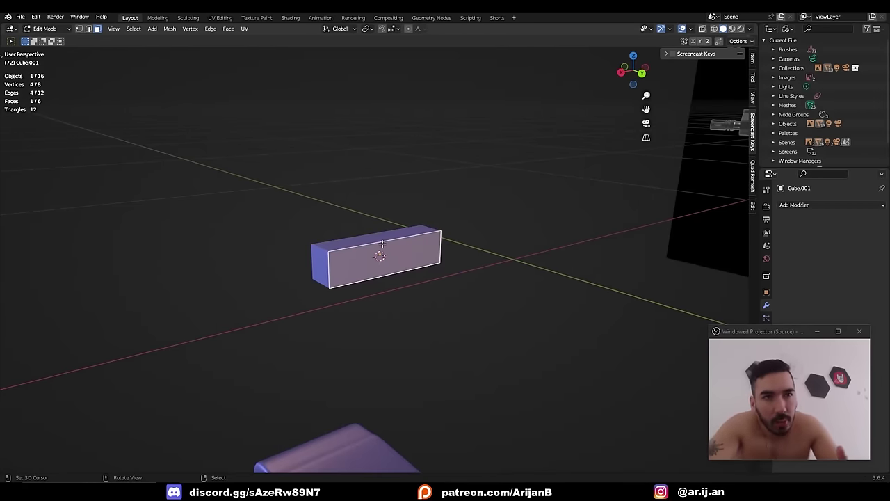
{"action": "key", "text": "KP_3"}
{"action": "key", "text": "g"}
{"action": "key", "text": "y"}
{"action": "left_click", "coordinate": [494, 263]}
- Add a centred loop cut across the block's length and bevel it about 0.0274 m wide, out to the middles of both rail teeth
{"action": "key", "text": "ctrl+r"}
{"action": "left_click", "coordinate": [394, 209]}
{"action": "right_click", "coordinate": [394, 209]}
{"action": "key", "text": "ctrl+b"}
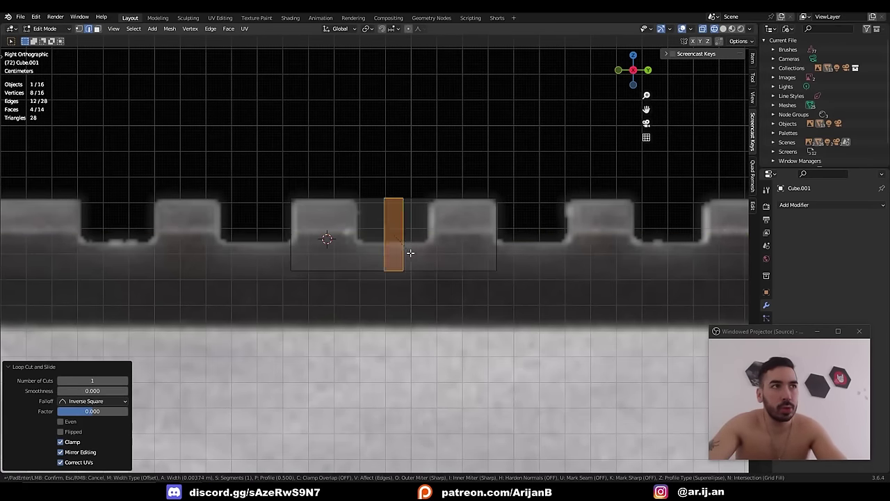
{"action": "left_click", "coordinate": [464, 280]}
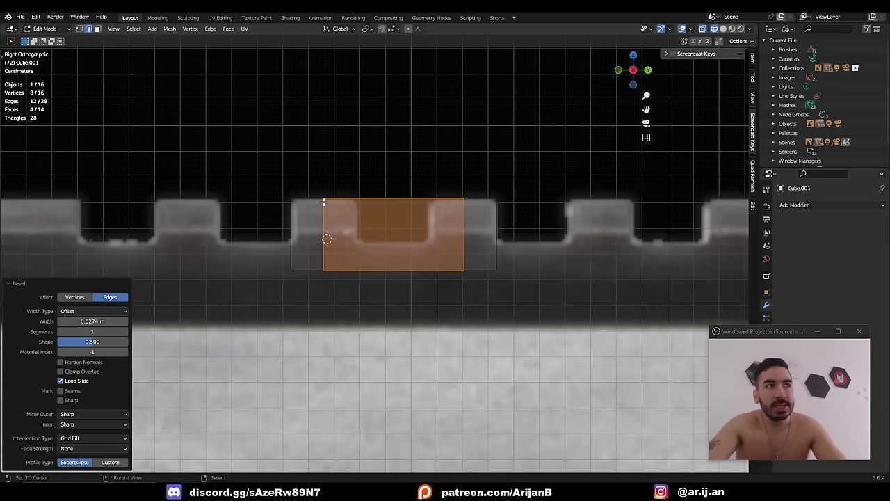
- Delete the end vertices at both outer ends of the block, leaving the section between the two tooth centres
{"action": "key", "text": "1"}
{"action": "key", "text": "alt+a"}
{"action": "key", "text": "b"}
{"action": "left_click_drag", "start_coordinate": [286, 176], "coordinate": [295, 315]}
{"action": "key", "text": "b"}
{"action": "left_click_drag", "start_coordinate": [489, 169], "coordinate": [513, 291]}
{"action": "key", "text": "x"}
{"action": "left_click", "coordinate": [551, 213]}
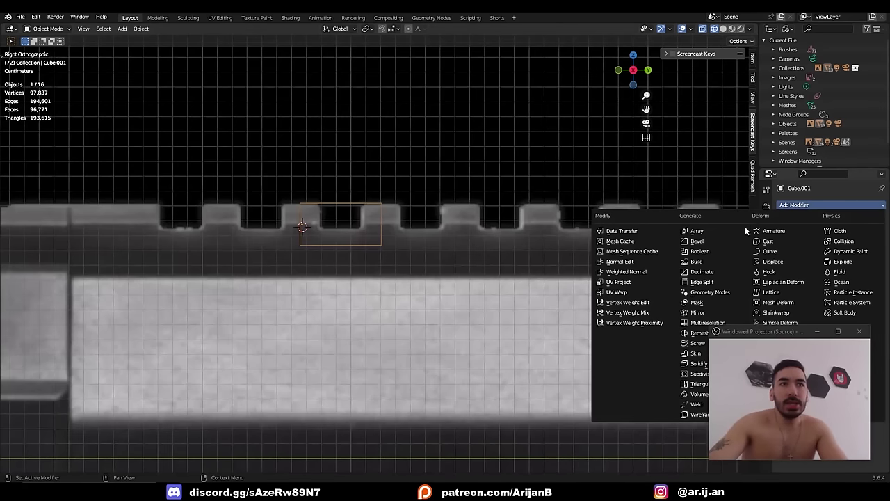
- Add an Array modifier to the block with relative offset X 0 and Y 1 and a count of 11
{"action": "left_click", "coordinate": [713, 229]}
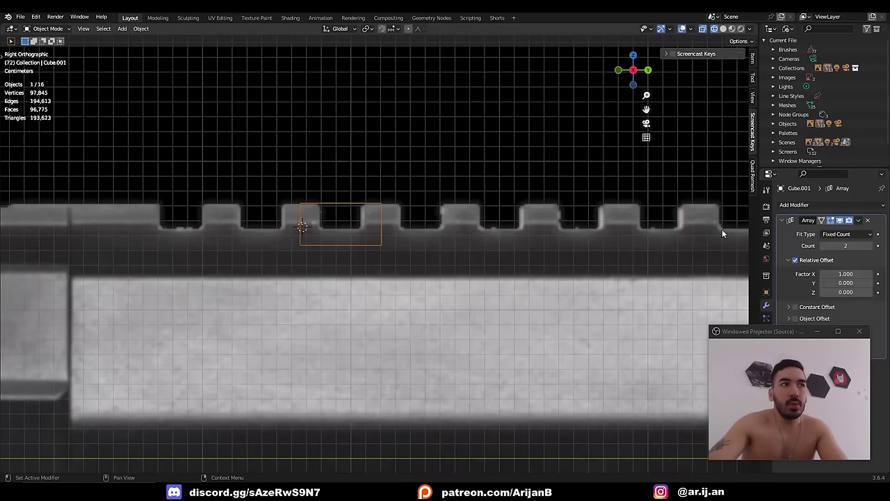
{"action": "double_click", "coordinate": [846, 274]}
{"action": "middle_click_drag", "start_coordinate": [495, 308], "coordinate": [438, 291], "text": "shift"}
{"action": "scroll", "coordinate": [439, 291], "scroll_direction": "down", "scroll_amount": 1}
{"action": "left_click_drag", "start_coordinate": [845, 246], "coordinate": [883, 245]}
{"action": "scroll", "coordinate": [649, 263], "scroll_direction": "down", "scroll_amount": 4}
{"action": "middle_click_drag", "start_coordinate": [649, 263], "coordinate": [493, 255], "text": "shift"}
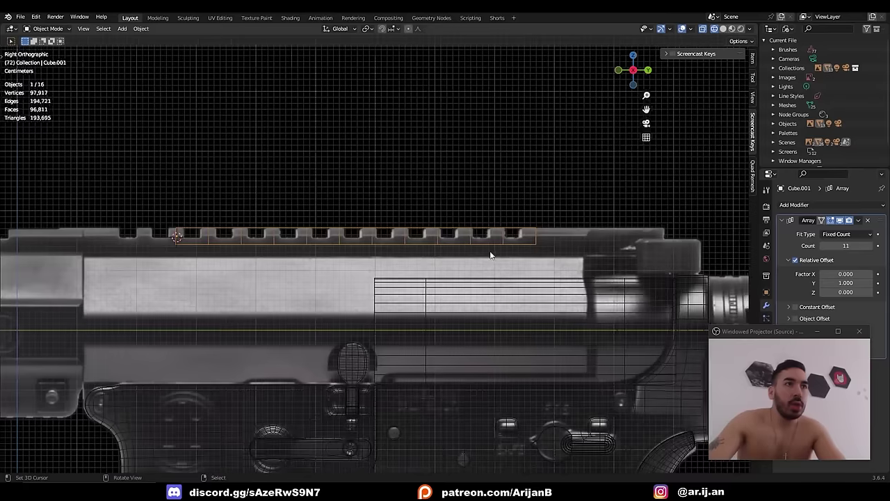
- Move the arrayed block about -0.054 m along Y so it starts at the preceding rail tooth
{"action": "scroll", "coordinate": [504, 243], "scroll_direction": "up", "scroll_amount": 1}
{"action": "middle_click_drag", "start_coordinate": [309, 255], "coordinate": [396, 241], "text": "shift"}
{"action": "scroll", "coordinate": [410, 231], "scroll_direction": "up", "scroll_amount": 1}
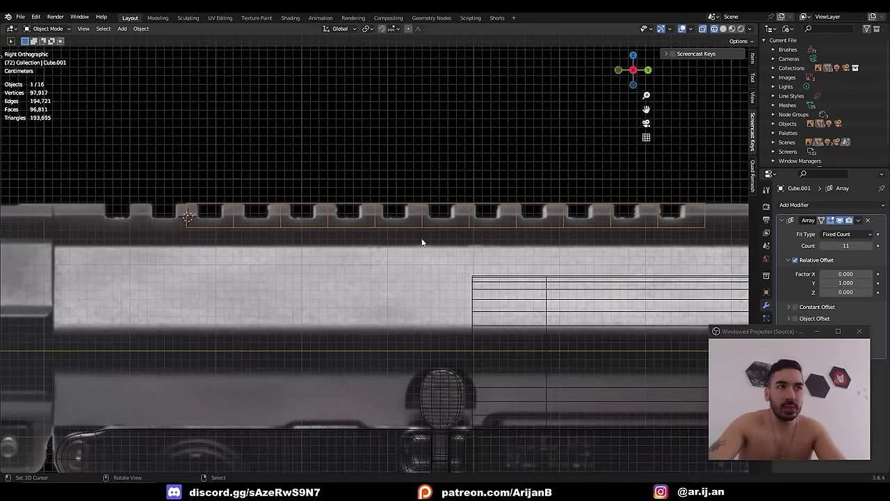
{"action": "scroll", "coordinate": [495, 208], "scroll_direction": "up", "scroll_amount": 1}
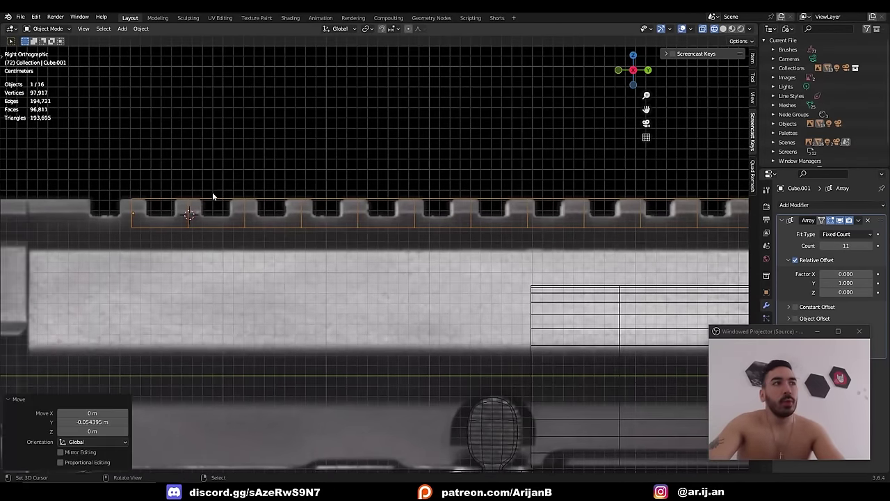
{"action": "middle_click_drag", "start_coordinate": [190, 201], "coordinate": [151, 210], "text": "shift"}
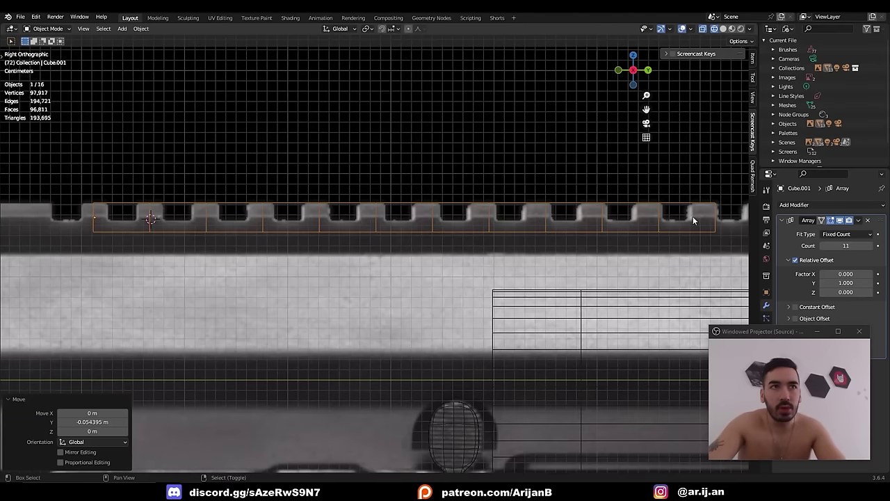
- Select the base block's end vertices and move them about -0.001 m along Y so the array's last copy matches the reference tooth
{"action": "middle_click_drag", "start_coordinate": [353, 242], "coordinate": [398, 241], "text": "shift"}
{"action": "key", "text": "Tab"}
{"action": "key", "text": "b"}
{"action": "left_click_drag", "start_coordinate": [186, 182], "coordinate": [202, 233]}
{"action": "scroll", "coordinate": [180, 215], "scroll_direction": "down", "scroll_amount": 2}
{"action": "middle_click_drag", "start_coordinate": [503, 225], "coordinate": [348, 248], "text": "shift"}
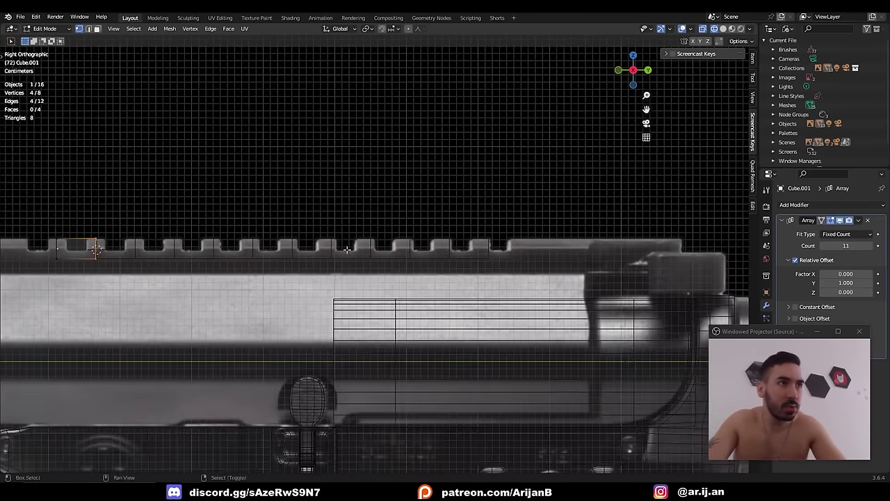
{"action": "middle_click_drag", "start_coordinate": [529, 247], "coordinate": [474, 243], "text": "shift"}
{"action": "scroll", "coordinate": [475, 242], "scroll_direction": "up", "scroll_amount": 6}
{"action": "scroll", "coordinate": [474, 241], "scroll_direction": "up", "scroll_amount": 1}
{"action": "key", "text": "g"}
{"action": "key", "text": "y"}
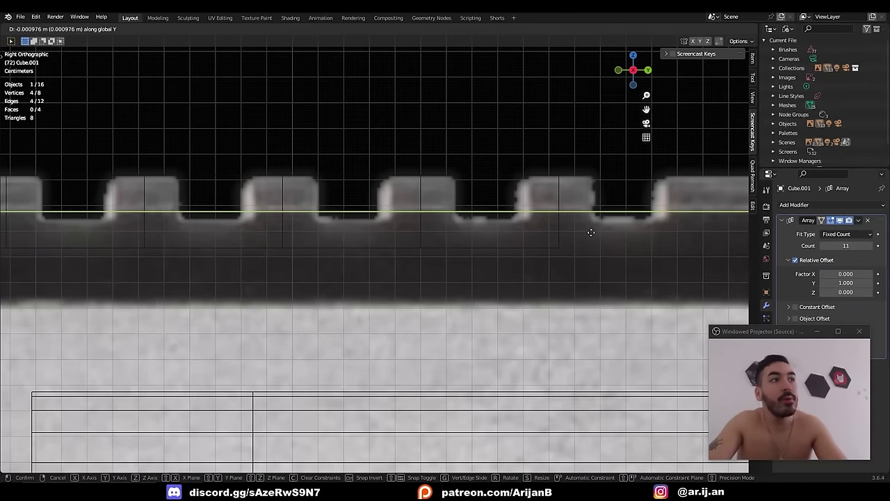
{"action": "left_click", "coordinate": [592, 233]}
{"action": "scroll", "coordinate": [547, 185], "scroll_direction": "down", "scroll_amount": 2}
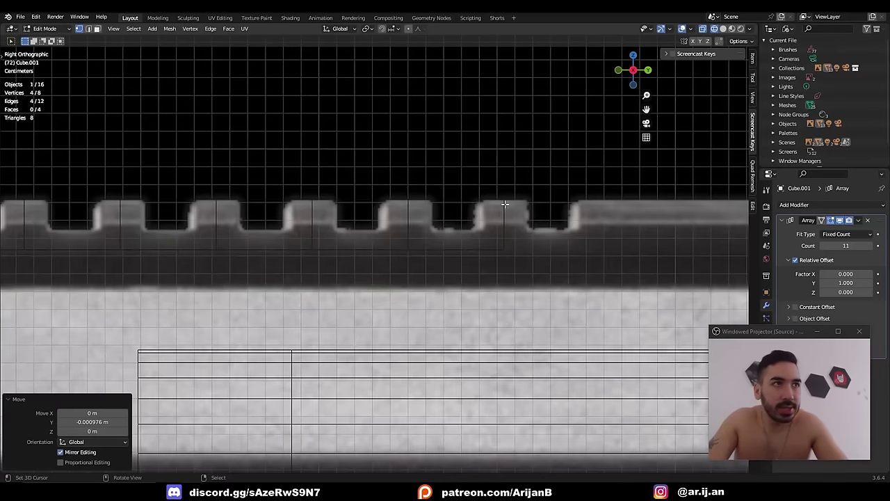
- Add a centred horizontal loop cut through the block's sides and scale it outward along X by about 1.406
{"action": "scroll", "coordinate": [502, 222], "scroll_direction": "down", "scroll_amount": 6}
{"action": "middle_click_drag", "start_coordinate": [77, 236], "coordinate": [362, 233], "text": "shift"}
{"action": "scroll", "coordinate": [311, 213], "scroll_direction": "up", "scroll_amount": 7}
{"action": "key", "text": "ctrl+r"}
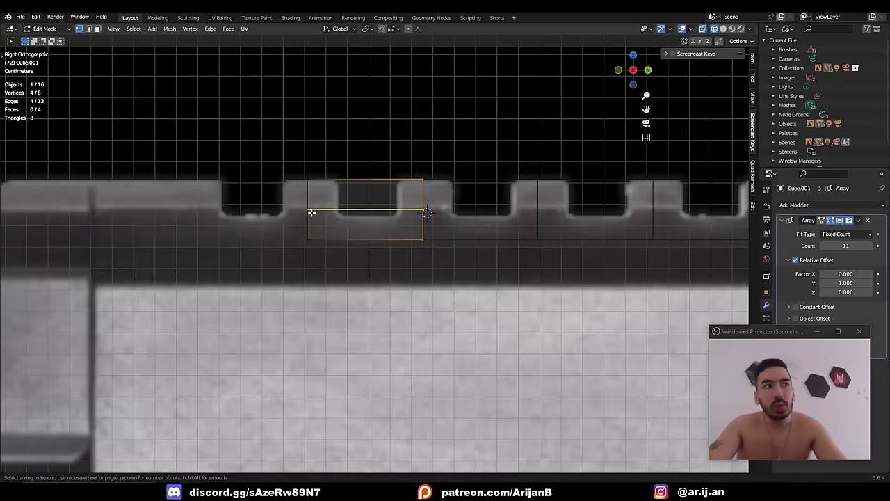
{"action": "left_click", "coordinate": [311, 213]}
{"action": "right_click", "coordinate": [311, 212]}
{"action": "middle_click_drag", "start_coordinate": [318, 214], "coordinate": [435, 259]}
{"action": "key", "text": "s"}
{"action": "key", "text": "y"}
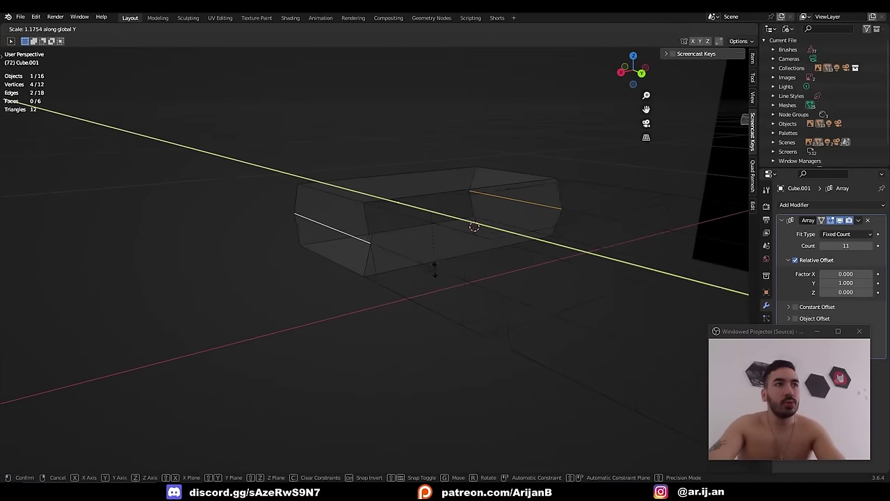
{"action": "key", "text": "x"}
{"action": "left_click", "coordinate": [432, 292]}
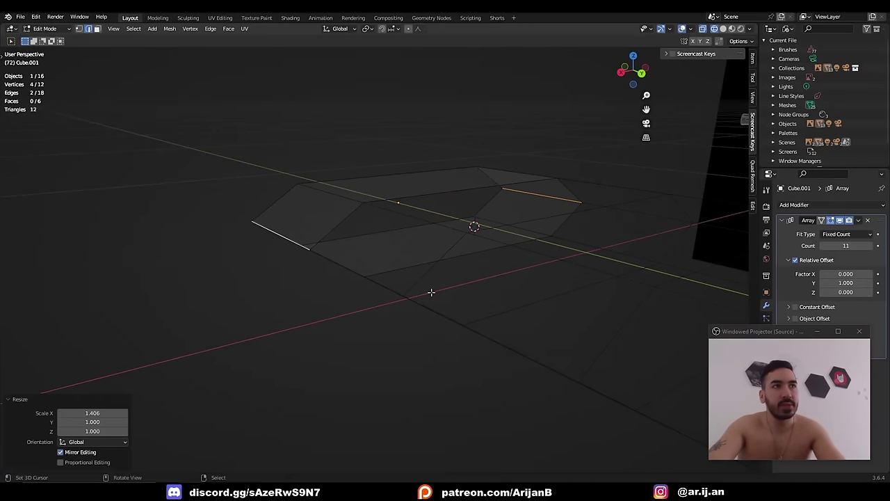
- Add three evenly spaced vertical loop cuts along the block's length without sliding them
{"action": "scroll", "coordinate": [361, 223], "scroll_direction": "down", "scroll_amount": 1}
{"action": "middle_click_drag", "start_coordinate": [306, 235], "coordinate": [501, 236]}
{"action": "key", "text": "ctrl+r"}
{"action": "scroll", "coordinate": [368, 240], "scroll_direction": "up", "scroll_amount": 2}
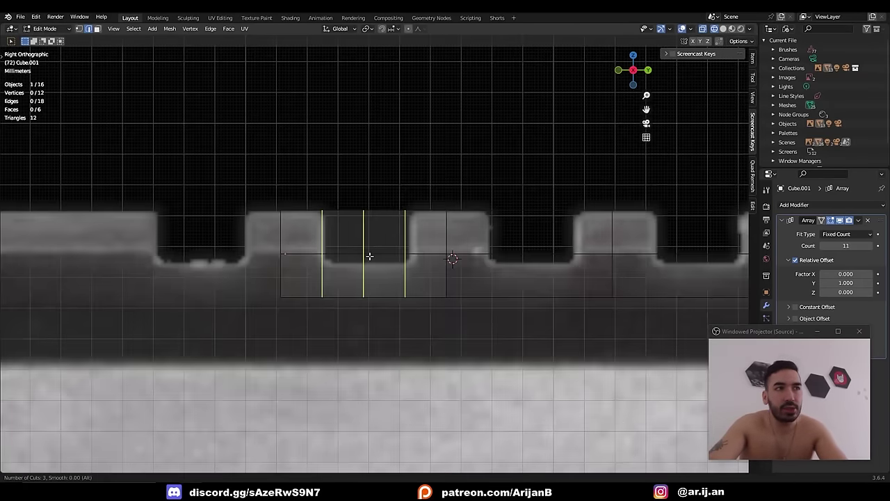
{"action": "left_click", "coordinate": [370, 256]}
{"action": "right_click", "coordinate": [369, 256]}
{"action": "scroll", "coordinate": [369, 267], "scroll_direction": "up", "scroll_amount": 1}
{"action": "key", "text": "alt+a"}
- Knife-cut straight through the whole block along Y at the height of the gap's floor
{"action": "key", "text": "k"}
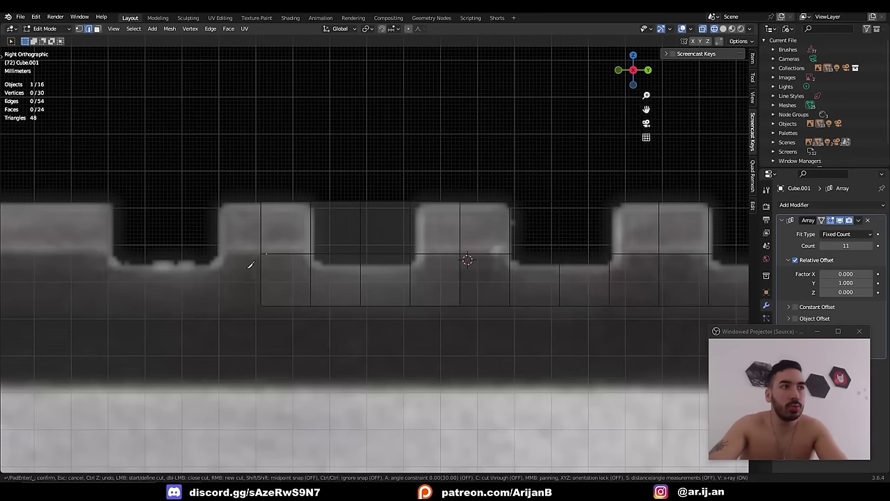
{"action": "key", "text": "y"}
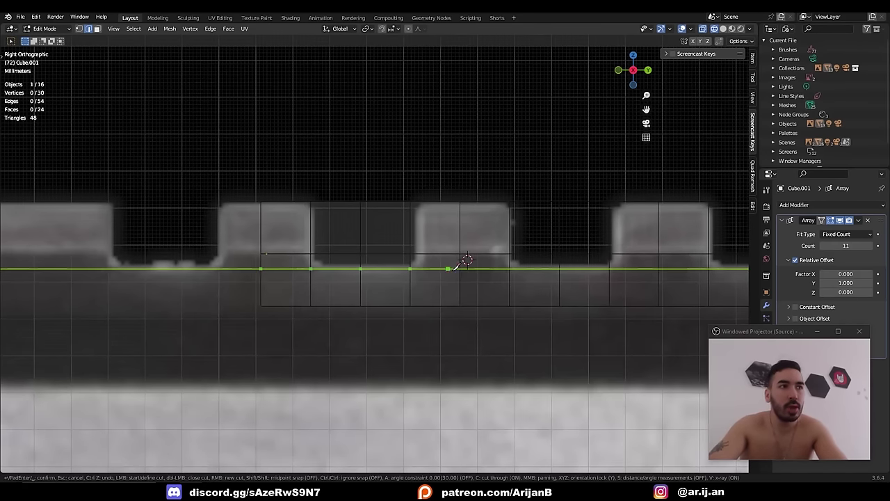
{"action": "left_click", "coordinate": [461, 268]}
{"action": "key", "text": "Return"}
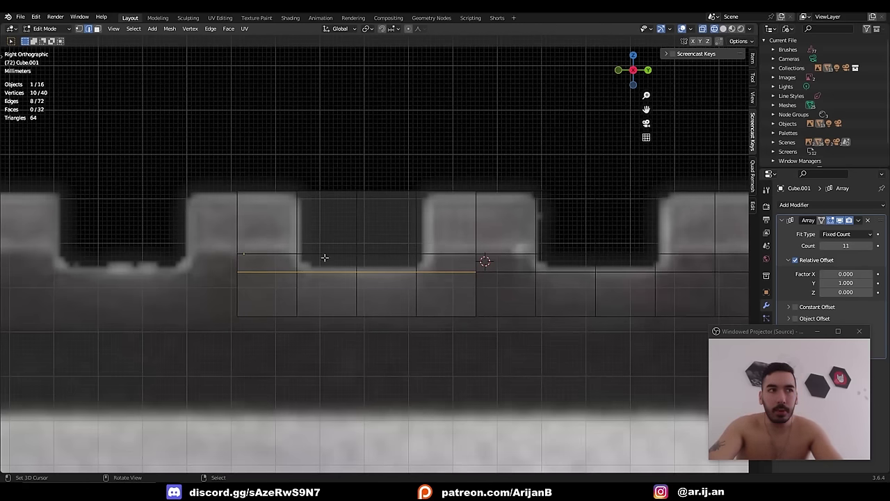
- Delete the faces above the knife cut in the middle of the block to open the gap between the half teeth
{"action": "key", "text": "3"}
{"action": "left_click_drag", "start_coordinate": [320, 167], "coordinate": [410, 240]}
{"action": "key", "text": "x"}
{"action": "left_click", "coordinate": [420, 292]}
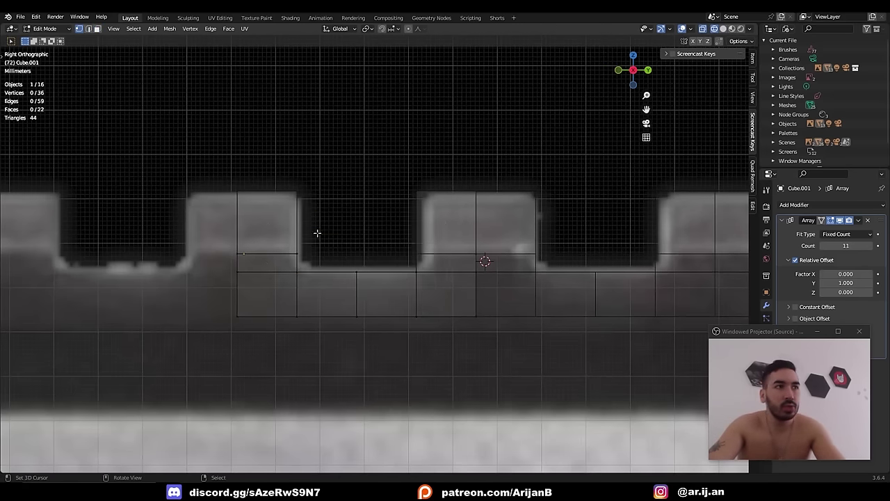
- Select the open border edges of the gap and bridge them to form its floor and tooth walls
{"action": "scroll", "coordinate": [386, 250], "scroll_direction": "down", "scroll_amount": 2}
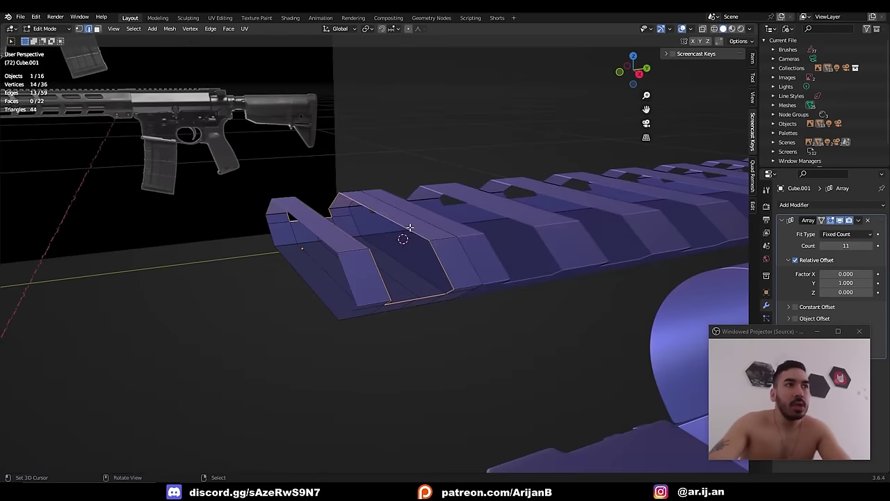
{"action": "right_click", "coordinate": [409, 227], "text": "shift"}
{"action": "mouse_move", "coordinate": [410, 229]}
{"action": "middle_mouse_down"}
{"action": "mouse_move", "coordinate": [334, 213]}
{"action": "mouse_move", "coordinate": [326, 225]}
{"action": "middle_mouse_up"}
{"action": "key", "text": "shift+z"}
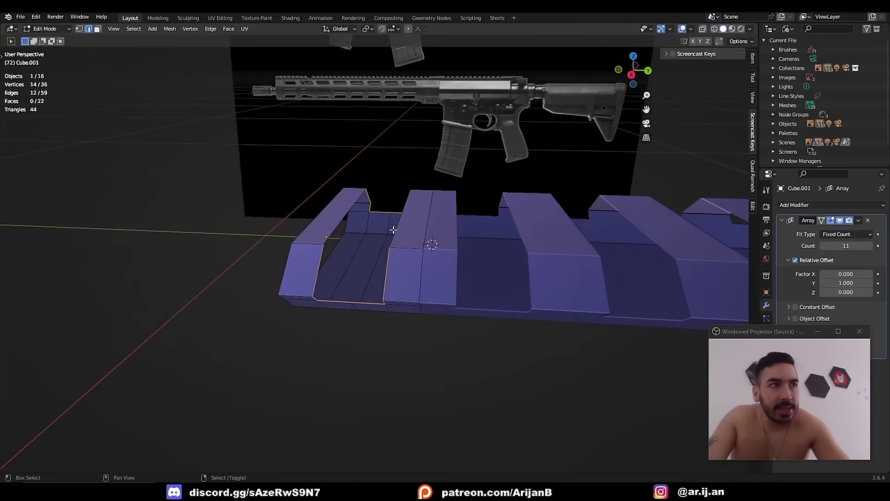
{"action": "right_click", "coordinate": [484, 164]}
{"action": "left_click", "coordinate": [461, 209]}
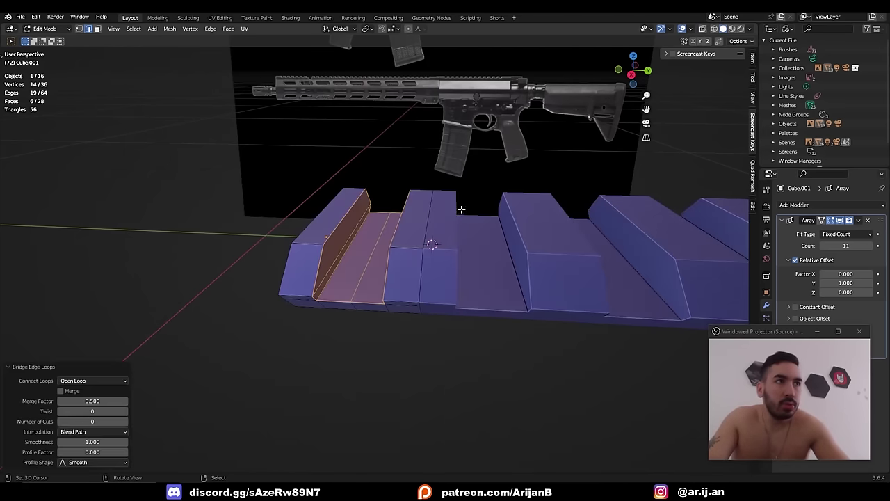
- Select the strip of four bottom faces on the base block and extrude it downward into a skirt
{"action": "middle_click_drag", "start_coordinate": [425, 258], "coordinate": [426, 202]}
{"action": "key", "text": "3"}
{"action": "right_click", "coordinate": [364, 268]}
{"action": "right_click", "coordinate": [427, 285], "text": "ctrl"}
{"action": "key", "text": "e"}
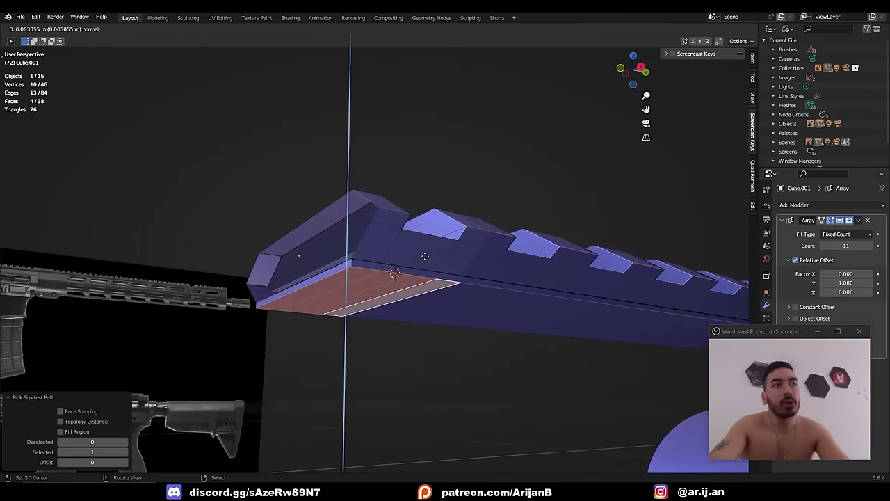
{"action": "left_click", "coordinate": [424, 291]}
- Delete the extruded skirt's bottom faces and its two end faces, leave Edit Mode and save the file
{"action": "key", "text": "x"}
{"action": "middle_click_drag", "start_coordinate": [469, 315], "coordinate": [442, 277]}
{"action": "left_click", "coordinate": [428, 311]}
{"action": "key", "text": "alt+z"}
{"action": "right_click", "coordinate": [432, 306]}
{"action": "right_click", "coordinate": [332, 342], "text": "shift"}
{"action": "key", "text": "x"}
{"action": "left_click", "coordinate": [436, 344]}
{"action": "key", "text": "alt+z"}
{"action": "key", "text": "Tab"}
{"action": "key", "text": "ctrl+s"}
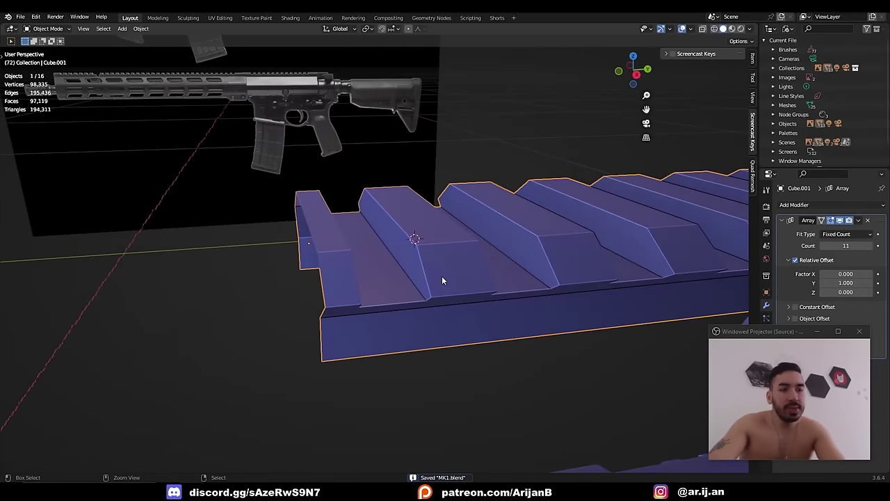
- Add a level 2 Subdivision modifier to the rail and shade it smooth
{"action": "key", "text": "ctrl+2"}
{"action": "left_click", "coordinate": [142, 28]}
{"action": "left_click", "coordinate": [187, 229]}
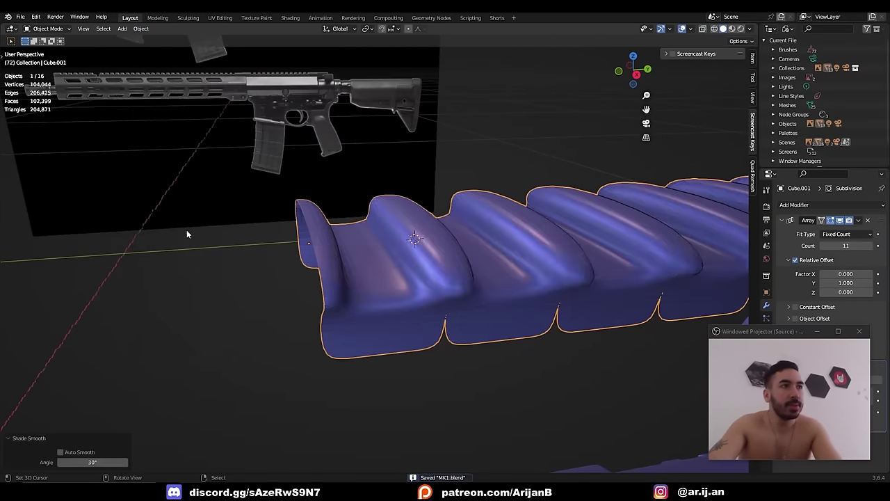
{"action": "middle_click_drag", "start_coordinate": [187, 230], "coordinate": [401, 271]}
{"action": "scroll", "coordinate": [401, 271], "scroll_direction": "up", "scroll_amount": 2}
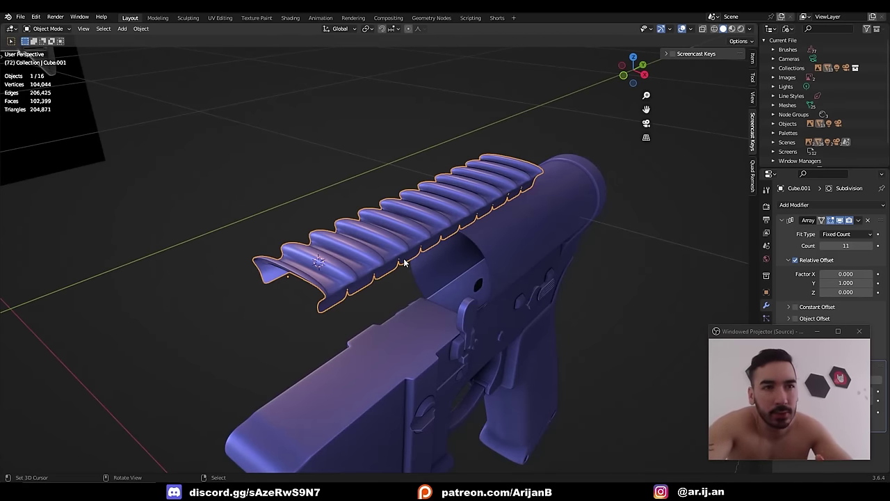
- Select the tooth and gap border edges, including those with similar face angles, and bevel them about 0.001 m with 2 segments and shape 1
{"action": "left_click", "coordinate": [691, 28]}
{"action": "middle_click_drag", "start_coordinate": [31, 99], "coordinate": [335, 277]}
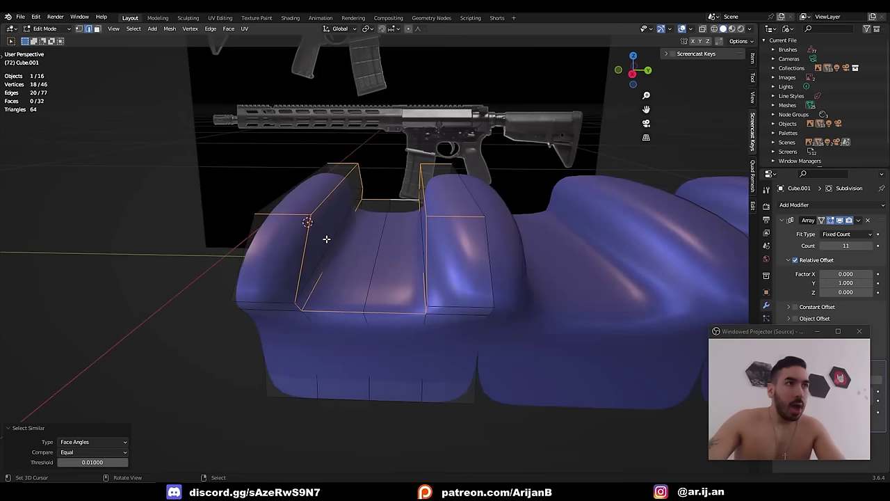
{"action": "right_click", "coordinate": [311, 232]}
{"action": "right_click", "coordinate": [297, 215], "text": "shift"}
{"action": "right_click", "coordinate": [330, 197], "text": "shift"}
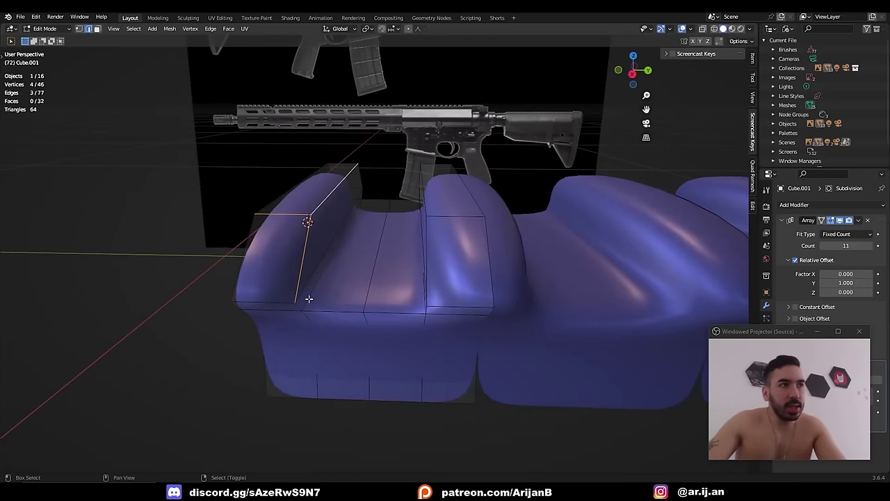
{"action": "key", "text": "shift+g"}
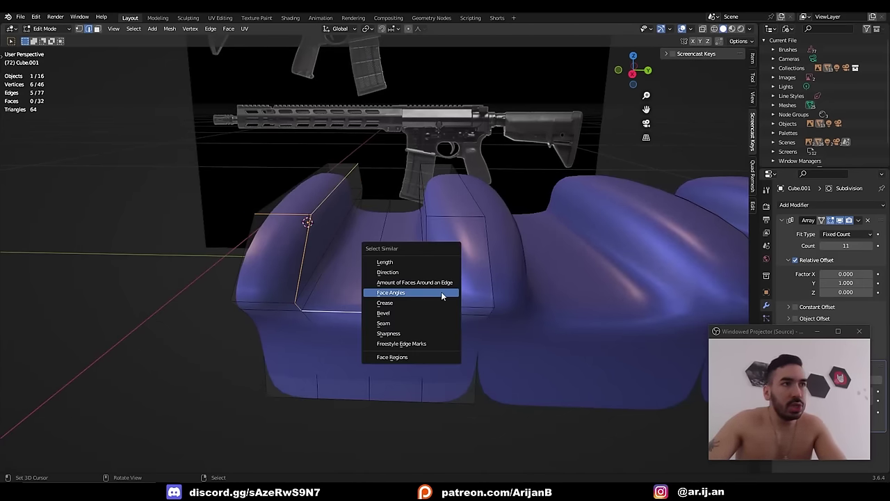
{"action": "left_click", "coordinate": [441, 292]}
{"action": "key", "text": "alt+z"}
{"action": "middle_click_drag", "start_coordinate": [442, 292], "coordinate": [500, 296]}
{"action": "key", "text": "alt+z"}
{"action": "key", "text": "ctrl+b"}
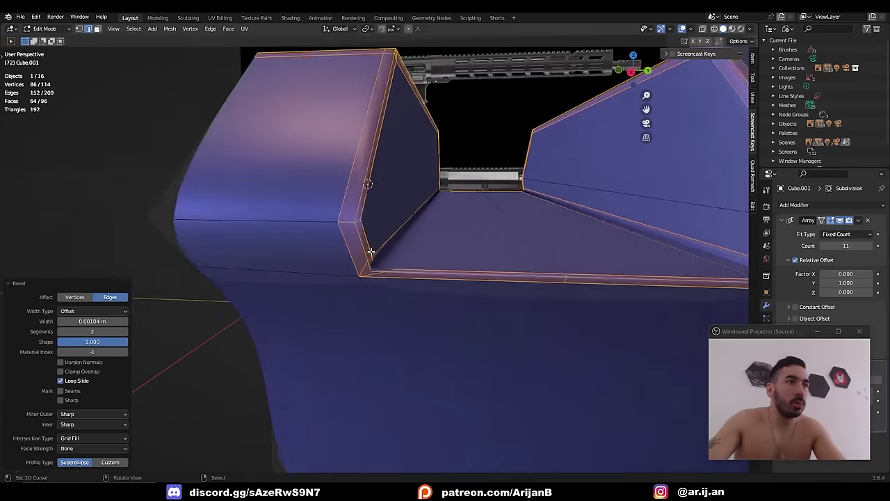
- Set the bevel's outer miter to Arc
{"action": "scroll", "coordinate": [362, 263], "scroll_direction": "up", "scroll_amount": 3}
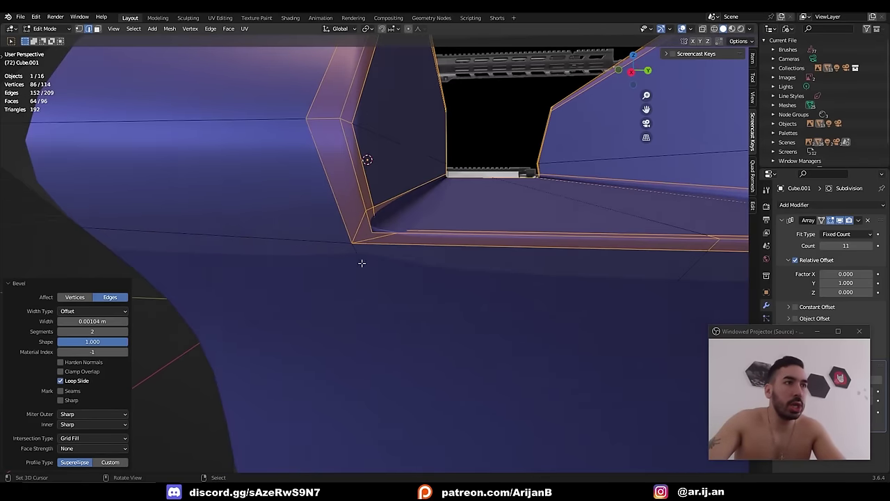
{"action": "left_click", "coordinate": [89, 415]}
{"action": "left_click", "coordinate": [78, 437]}
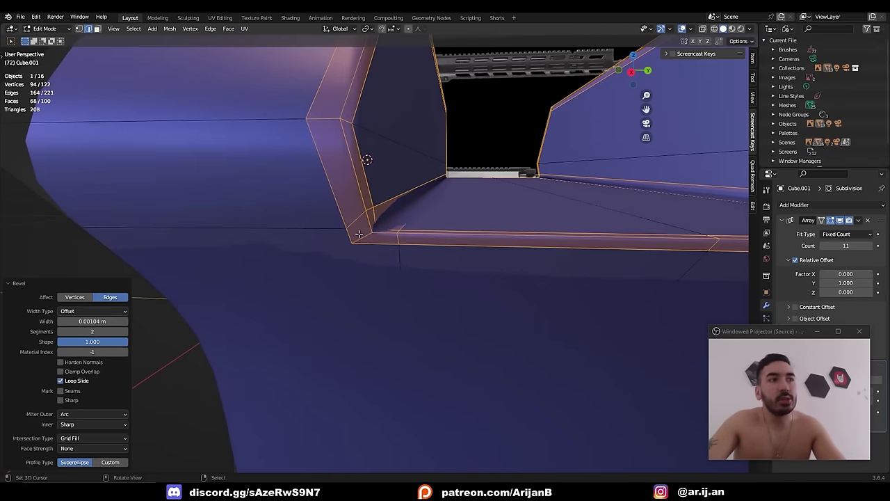
- Connect the bevelled gap-corner vertex to its matching vertex with a new edge across the block's side
{"action": "key", "text": "1"}
{"action": "right_click", "coordinate": [352, 240]}
{"action": "key", "text": "alt+z"}
{"action": "scroll", "coordinate": [353, 244], "scroll_direction": "down", "scroll_amount": 5}
{"action": "key", "text": "alt+z"}
{"action": "scroll", "coordinate": [585, 249], "scroll_direction": "down", "scroll_amount": 5}
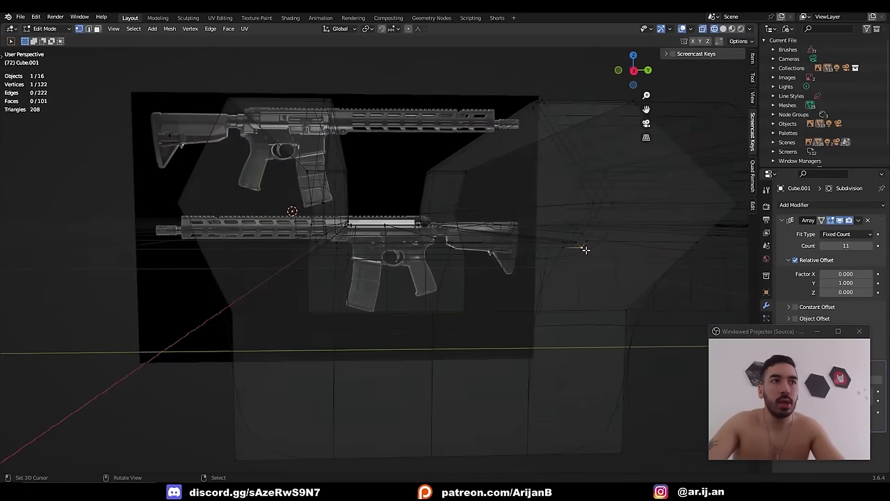
{"action": "right_click", "coordinate": [631, 317], "text": "shift"}
{"action": "key", "text": "j"}
- Bevel the horizontal edges along the widest part of the tooth sides to sharpen them under subdivision
{"action": "key", "text": "alt+z"}
{"action": "middle_click_drag", "start_coordinate": [340, 282], "coordinate": [532, 271]}
{"action": "key", "text": "ctrl+b"}
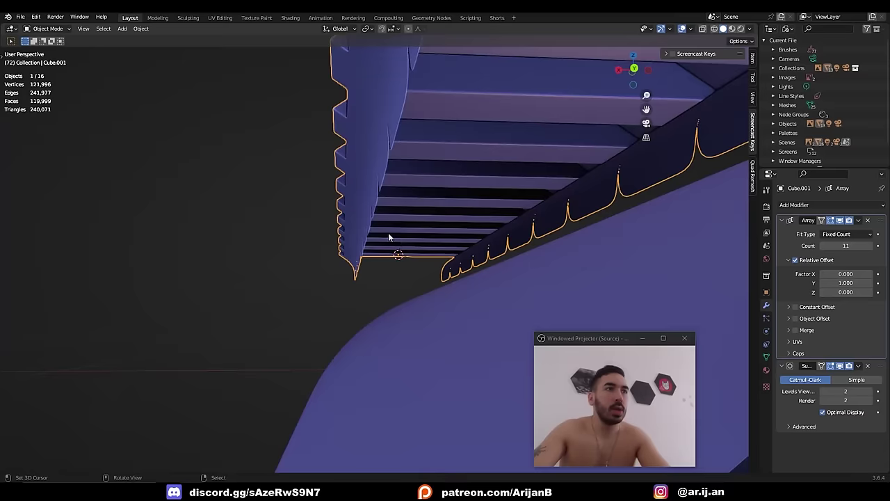
- Add a centred lengthwise edge loop to the lower skirt on each side of the rail block
{"action": "middle_click_drag", "start_coordinate": [390, 236], "coordinate": [404, 264]}
{"action": "scroll", "coordinate": [336, 252], "scroll_direction": "down", "scroll_amount": 4}
{"action": "key", "text": "Tab"}
{"action": "key", "text": "ctrl+r"}
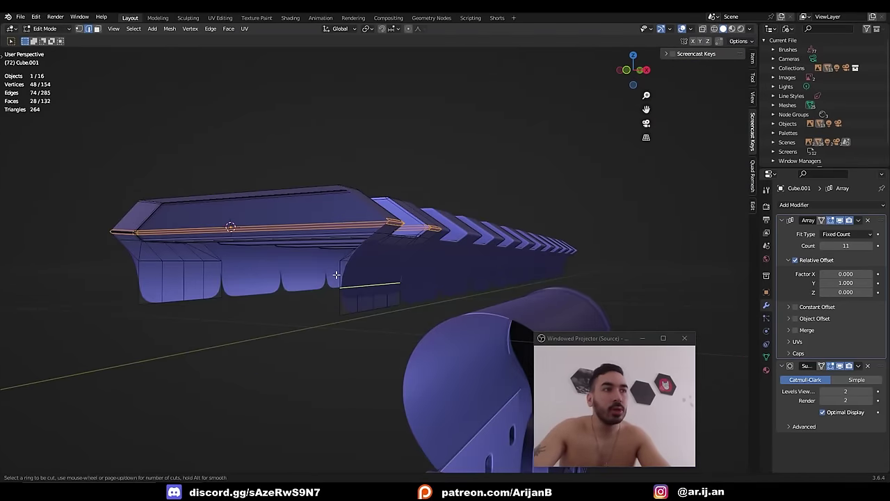
{"action": "left_click", "coordinate": [336, 276]}
{"action": "right_click", "coordinate": [336, 276]}
{"action": "key", "text": "ctrl+r"}
{"action": "left_click", "coordinate": [196, 279]}
{"action": "right_click", "coordinate": [196, 278]}
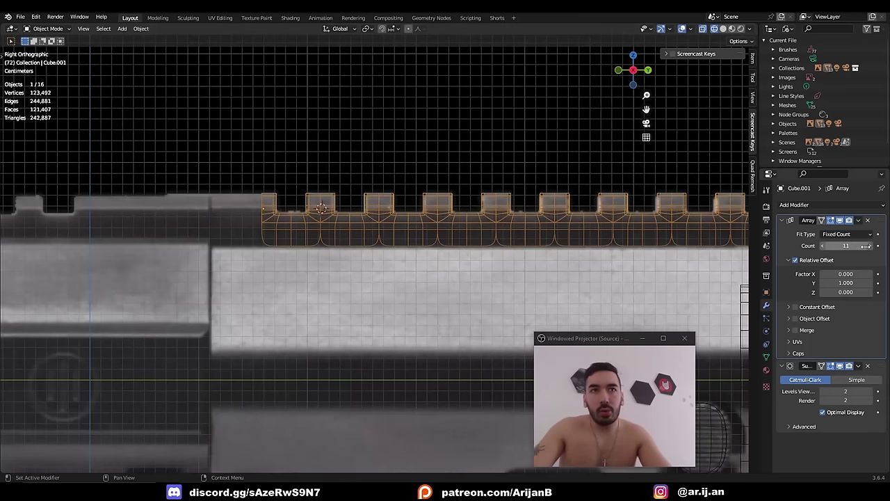
- Set the array count to 13 so the teeth cover the toothed stretch of the reference rail
{"action": "left_click", "coordinate": [869, 246]}
{"action": "middle_click_drag", "start_coordinate": [559, 232], "coordinate": [177, 229], "text": "shift"}
{"action": "scroll", "coordinate": [399, 223], "scroll_direction": "down", "scroll_amount": 2}
{"action": "middle_click_drag", "start_coordinate": [398, 223], "coordinate": [294, 219], "text": "shift"}
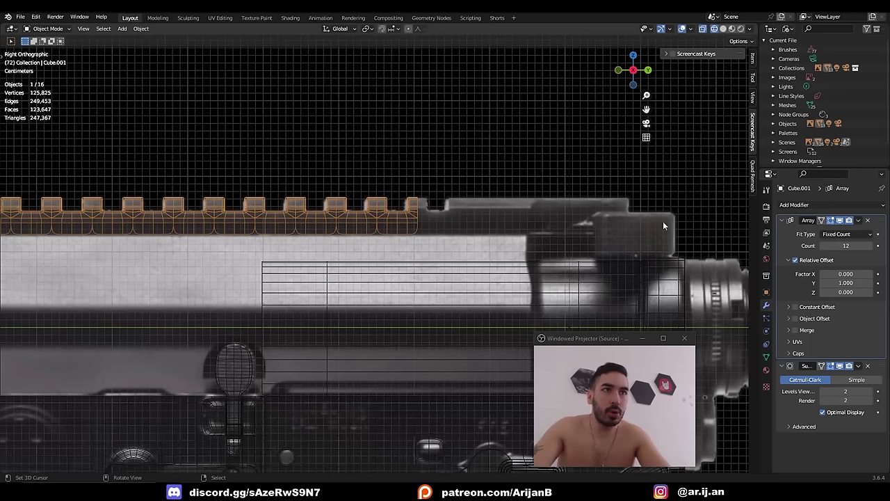
{"action": "left_click", "coordinate": [870, 246]}
{"action": "scroll", "coordinate": [480, 202], "scroll_direction": "up", "scroll_amount": 3}
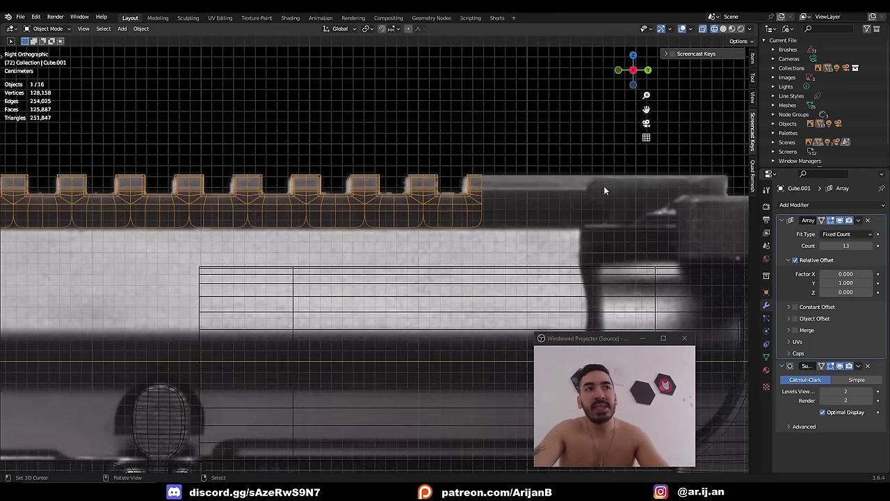
{"action": "scroll", "coordinate": [334, 215], "scroll_direction": "down", "scroll_amount": 4}
{"action": "middle_click_drag", "start_coordinate": [122, 228], "coordinate": [387, 215], "text": "shift"}
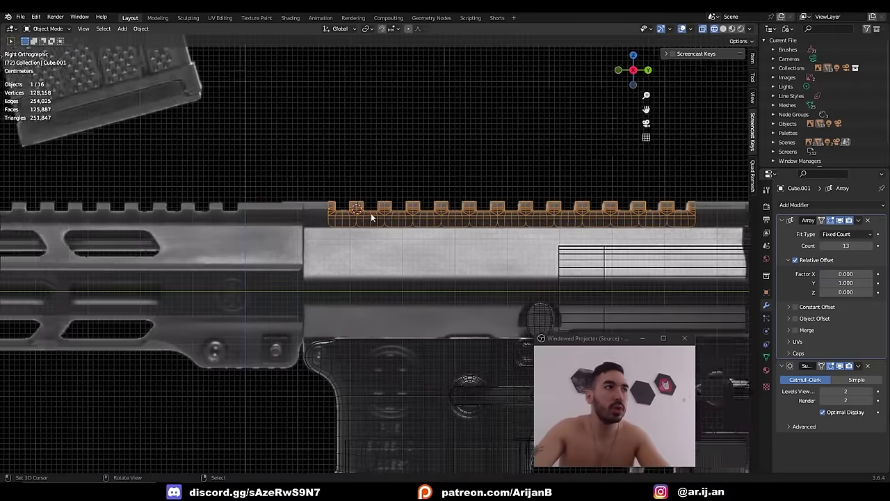
{"action": "scroll", "coordinate": [347, 203], "scroll_direction": "up", "scroll_amount": 4}
{"action": "scroll", "coordinate": [285, 159], "scroll_direction": "down", "scroll_amount": 3}
{"action": "middle_click_drag", "start_coordinate": [294, 167], "coordinate": [211, 168], "text": "shift"}
- Apply the Array modifier and merge all of the rail's vertices by distance at 0.0001 m
{"action": "key", "text": "ctrl+a"}
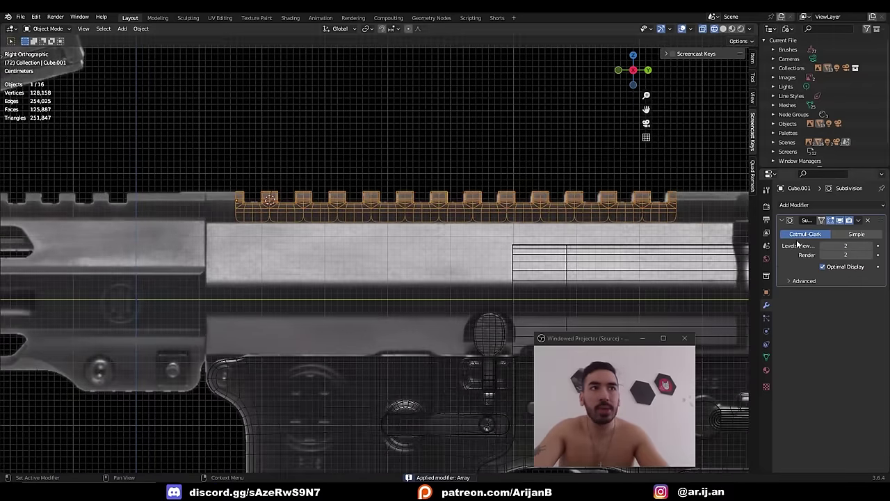
{"action": "key", "text": "Tab"}
{"action": "key", "text": "a"}
{"action": "scroll", "coordinate": [304, 214], "scroll_direction": "up", "scroll_amount": 3}
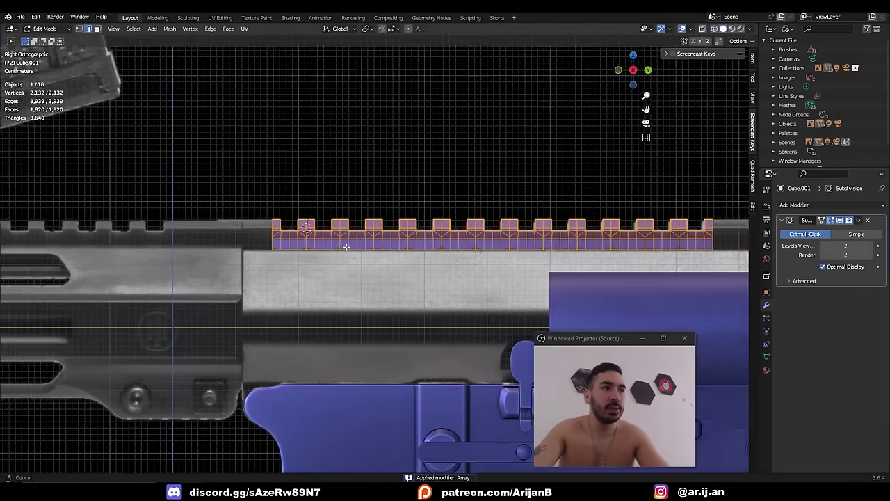
{"action": "key", "text": "m"}
{"action": "left_click", "coordinate": [354, 247]}
{"action": "scroll", "coordinate": [350, 241], "scroll_direction": "up", "scroll_amount": 3}
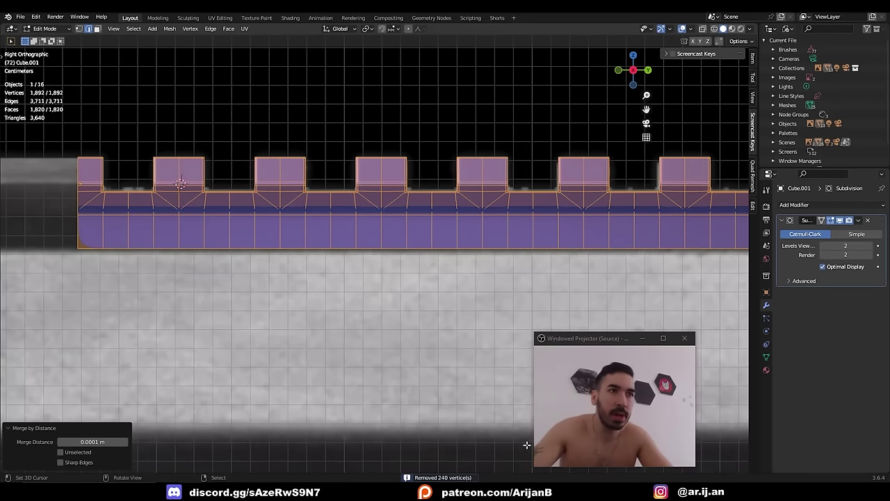
{"action": "left_click_drag", "start_coordinate": [613, 339], "coordinate": [785, 355]}
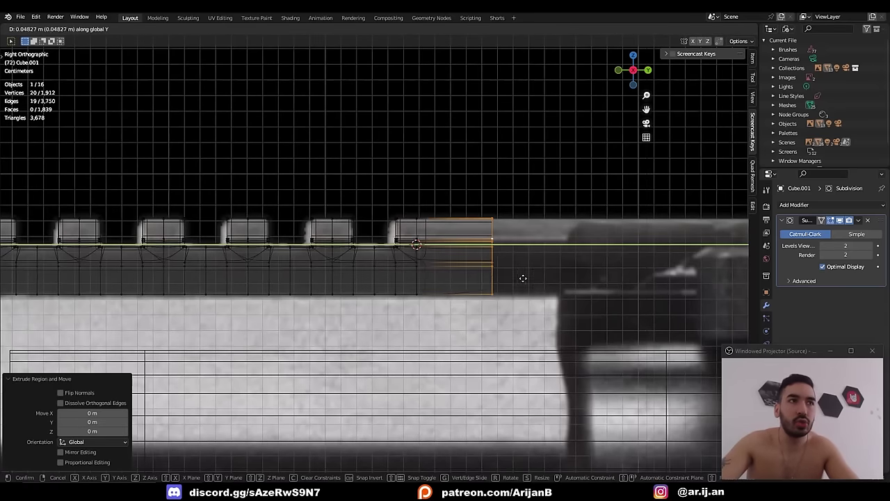
- Extrude the open border edges at the rail's rear and front ends along Y to follow the reference
{"action": "left_click", "coordinate": [569, 287]}
{"action": "scroll", "coordinate": [369, 277], "scroll_direction": "down", "scroll_amount": 4}
{"action": "middle_click_drag", "start_coordinate": [369, 276], "coordinate": [660, 269], "text": "shift"}
{"action": "key", "text": "e"}
{"action": "key", "text": "y"}
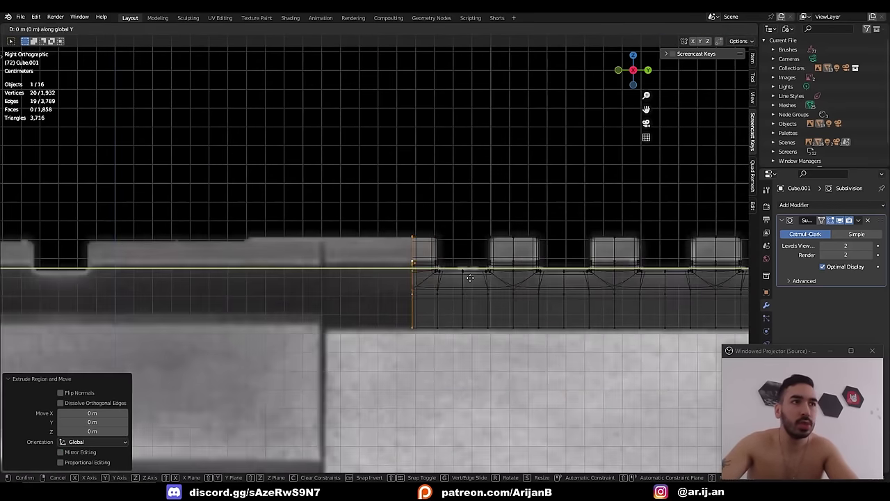
- Fill the open end of the rail with faces between the opposite side edges
{"action": "key", "text": "f"}
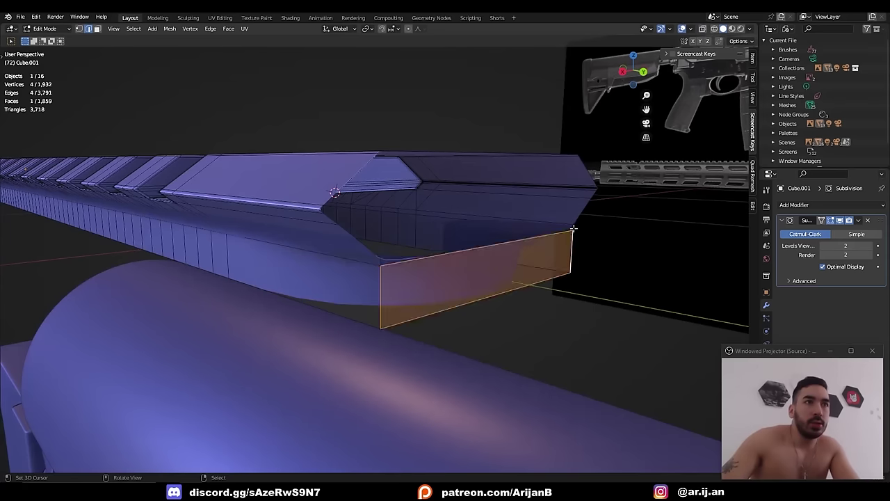
{"action": "left_click", "coordinate": [429, 258]}
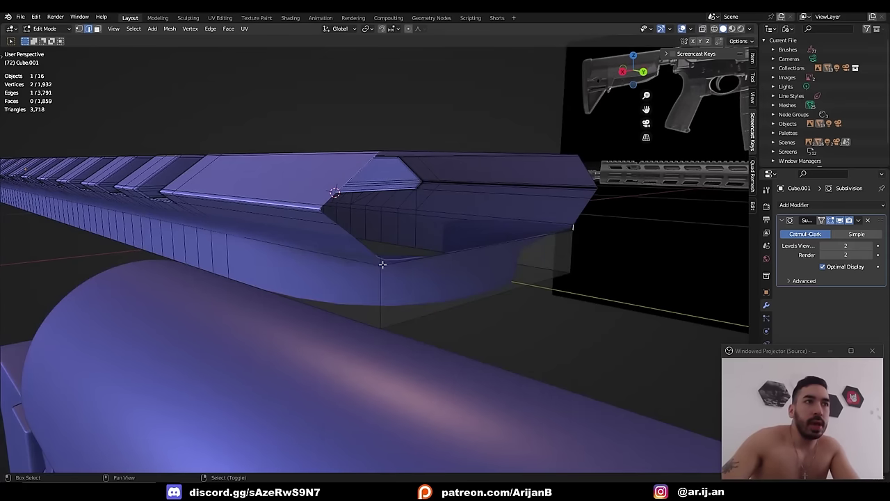
{"action": "key", "text": "f"}
{"action": "middle_click_drag", "start_coordinate": [380, 257], "coordinate": [324, 258]}
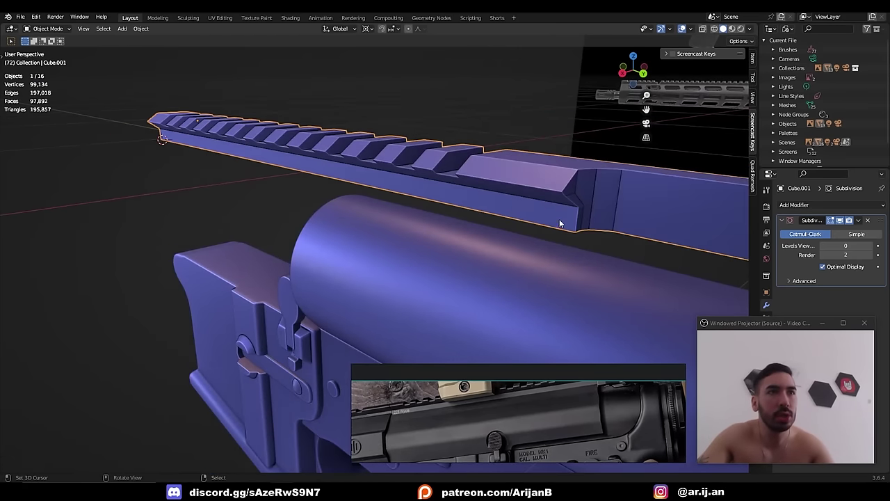
- Select the side skirt's bottom edge path from rear corner to front end and extrude it down about 0.088 m along Z
{"action": "key", "text": "Tab"}
{"action": "middle_click_drag", "start_coordinate": [507, 447], "coordinate": [494, 424]}
{"action": "middle_click_drag", "start_coordinate": [608, 392], "coordinate": [592, 399]}
{"action": "left_click", "coordinate": [575, 232]}
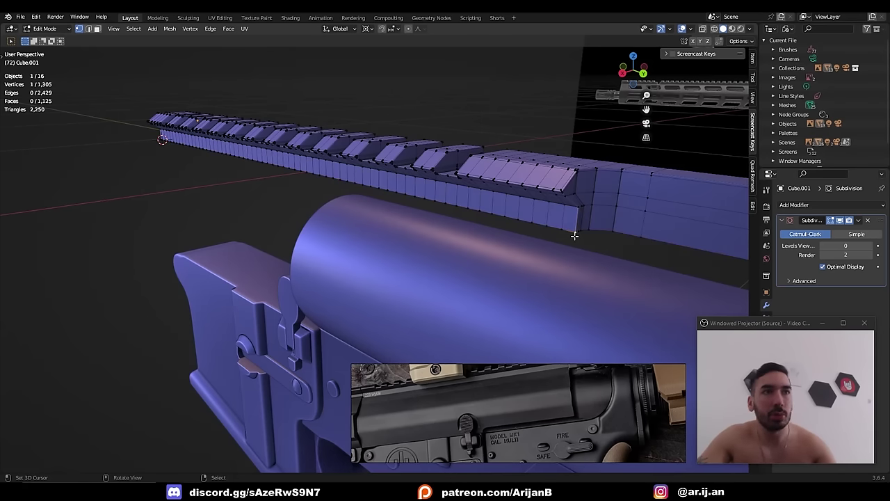
{"action": "left_click", "coordinate": [148, 140], "text": "ctrl"}
{"action": "key", "text": "KP_3"}
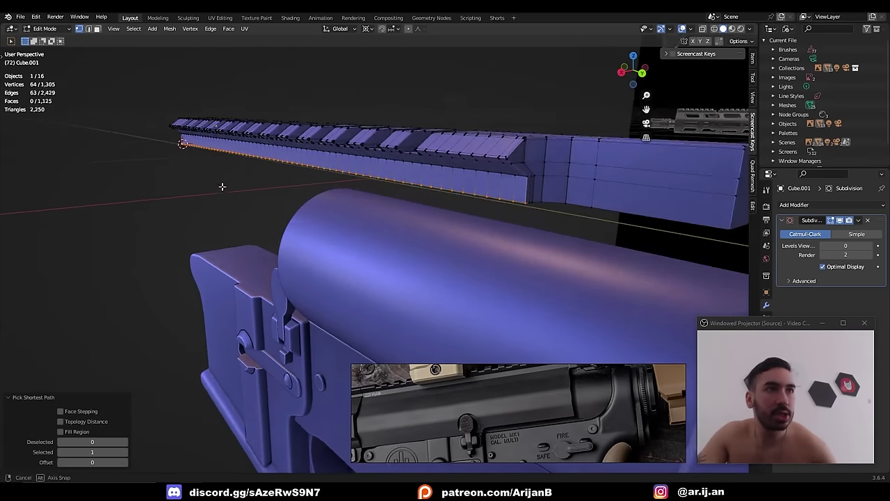
{"action": "key", "text": "e"}
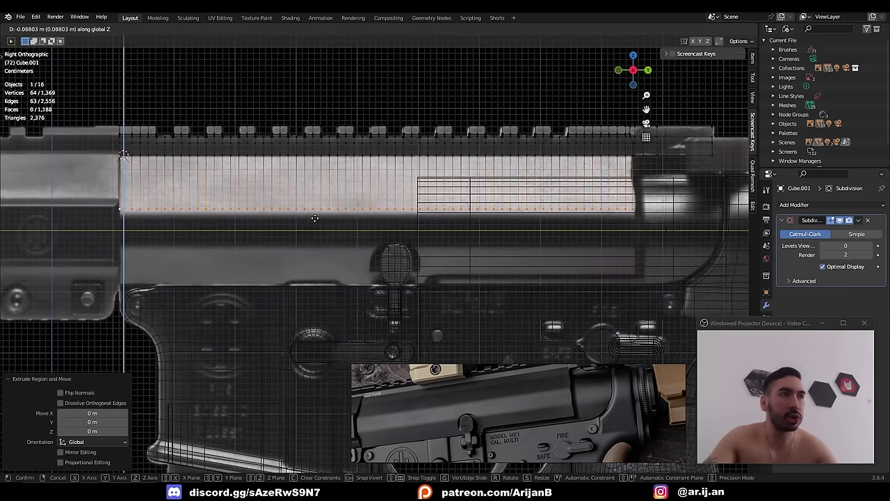
{"action": "left_click", "coordinate": [312, 218]}
- Align the extruded border with the reference's first crease, then extrude it down about 0.056 m to the next crease
{"action": "middle_click_drag", "start_coordinate": [209, 224], "coordinate": [380, 218], "text": "ctrl"}
{"action": "middle_click_drag", "start_coordinate": [308, 147], "coordinate": [375, 209], "text": "shift"}
{"action": "key", "text": "g"}
{"action": "key", "text": "z"}
{"action": "left_click", "coordinate": [349, 220]}
{"action": "scroll", "coordinate": [349, 219], "scroll_direction": "down", "scroll_amount": 3}
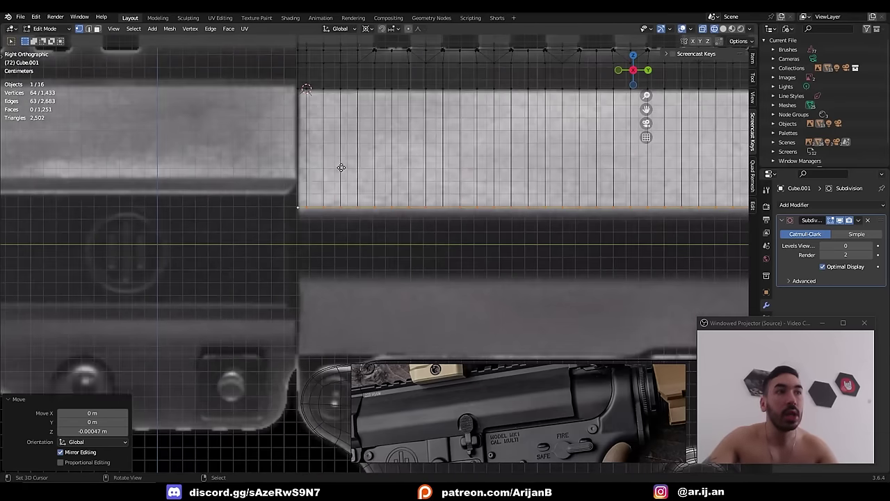
{"action": "key", "text": "e"}
{"action": "left_click", "coordinate": [357, 238]}
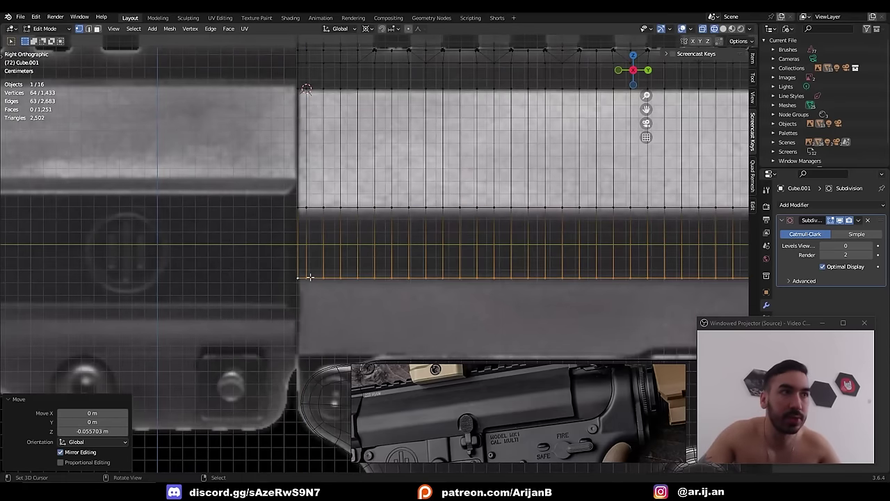
- Extrude the wall's bottom border down about 0.064 m and adjust its height to meet the lower receiver's top edge
{"action": "scroll", "coordinate": [310, 277], "scroll_direction": "down", "scroll_amount": 2}
{"action": "middle_click_drag", "start_coordinate": [310, 275], "coordinate": [234, 198], "text": "shift"}
{"action": "middle_click_drag", "start_coordinate": [548, 162], "coordinate": [452, 162], "text": "shift"}
{"action": "key", "text": "e"}
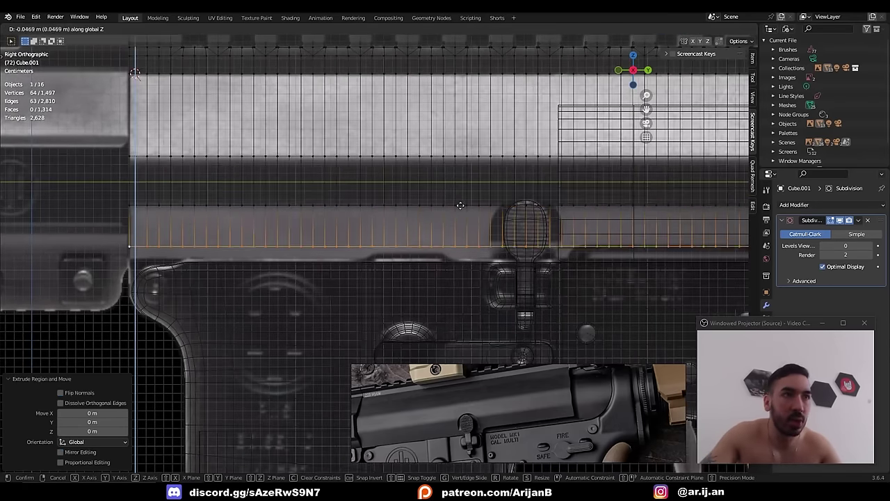
{"action": "left_click", "coordinate": [459, 220]}
{"action": "key", "text": "alt+z"}
{"action": "scroll", "coordinate": [364, 251], "scroll_direction": "up", "scroll_amount": 5}
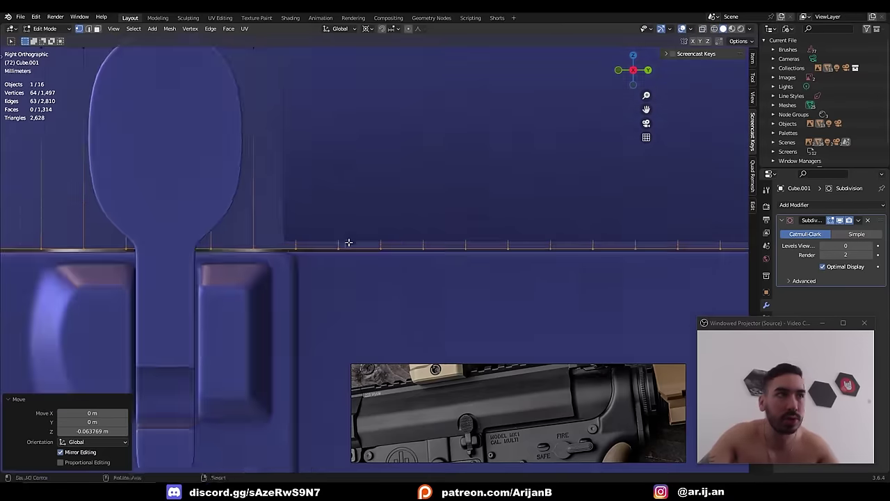
{"action": "key", "text": "g"}
{"action": "key", "text": "z"}
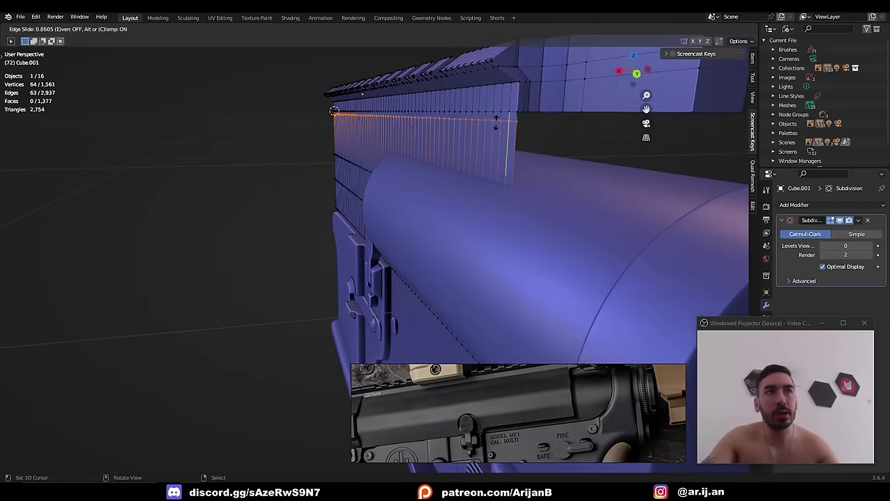
- Place an edge loop near the top of the side wall and move the faces below it about 0.005 m along X
{"action": "left_click", "coordinate": [480, 101]}
{"action": "right_click", "coordinate": [366, 222], "text": "alt"}
{"action": "key", "text": "ctrl+KP_Add"}
{"action": "key", "text": "ctrl+KP_Add"}
{"action": "key", "text": "ctrl+KP_Add"}
{"action": "middle_click_drag", "start_coordinate": [500, 169], "coordinate": [436, 235]}
{"action": "key", "text": "g"}
{"action": "key", "text": "y"}
{"action": "key", "text": "x"}
{"action": "left_click", "coordinate": [492, 193]}
- Shift the selected side wall faces another 0.004 m or so along X to line up with the lower receiver's side
{"action": "scroll", "coordinate": [436, 235], "scroll_direction": "up", "scroll_amount": 3}
{"action": "key", "text": "g"}
{"action": "key", "text": "y"}
{"action": "key", "text": "x"}
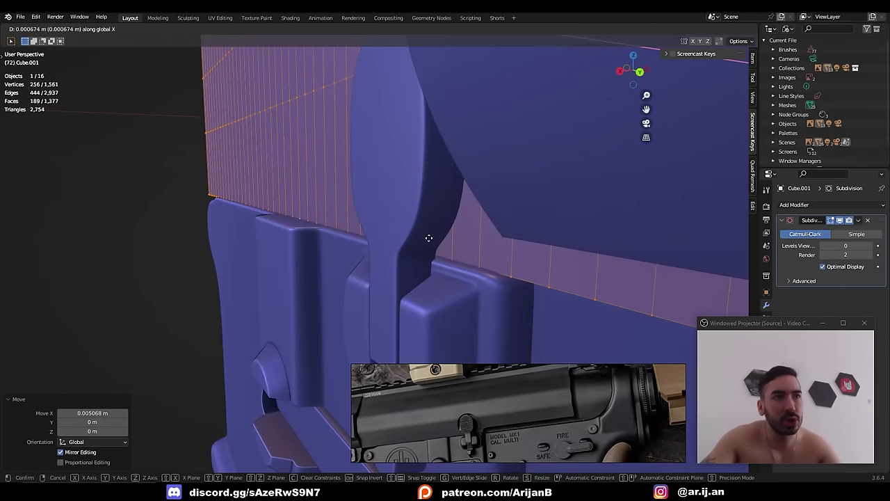
{"action": "left_click", "coordinate": [402, 245]}
{"action": "middle_click_drag", "start_coordinate": [402, 246], "coordinate": [486, 257]}
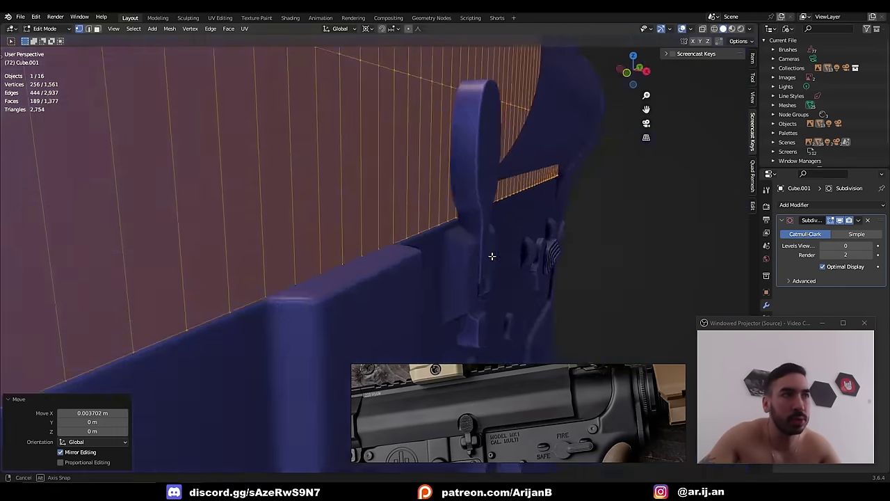
- Move the middle band of side wall faces along X so the receiver side bulges outward
{"action": "key", "text": "g"}
{"action": "key", "text": "y"}
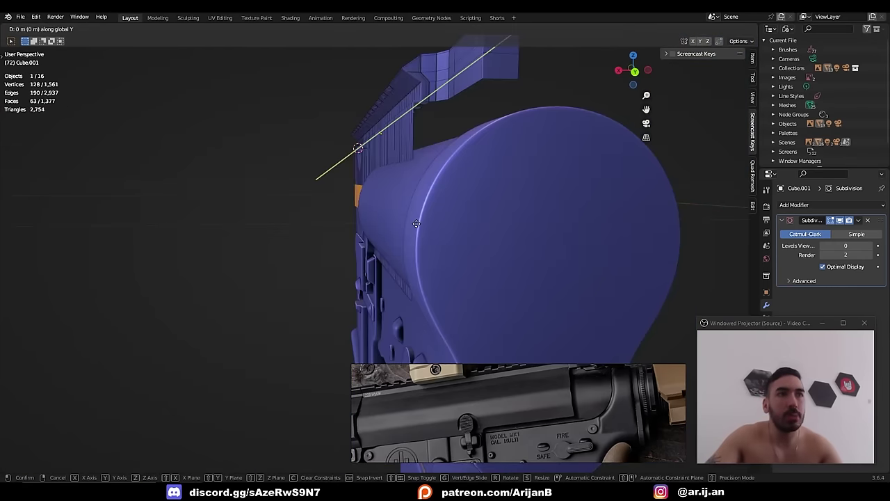
{"action": "key", "text": "x"}
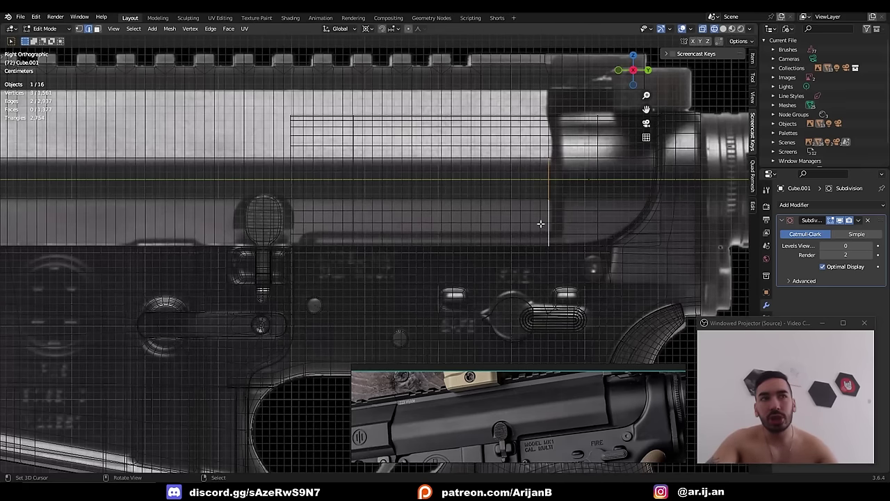
- Examine the receiver side's profile against the side reference and in shaded perspective
{"action": "scroll", "coordinate": [571, 185], "scroll_direction": "down", "scroll_amount": 2}
{"action": "scroll", "coordinate": [423, 252], "scroll_direction": "up", "scroll_amount": 3}
{"action": "scroll", "coordinate": [297, 233], "scroll_direction": "down", "scroll_amount": 1}
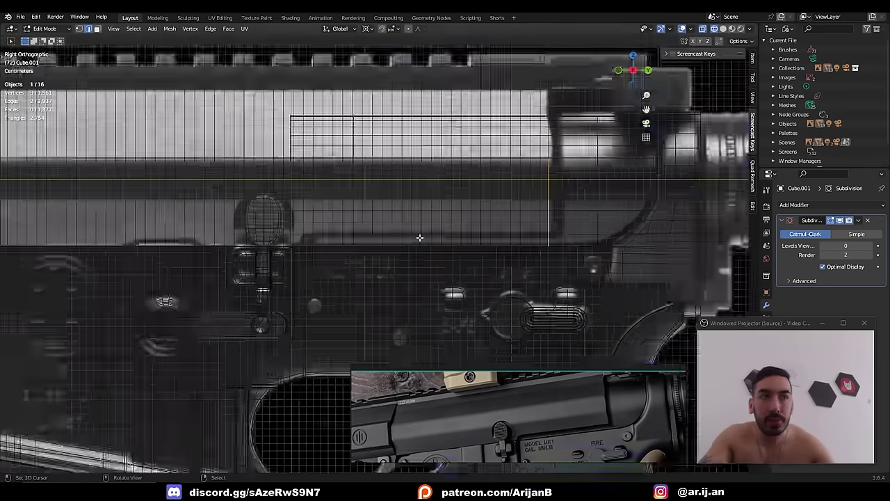
{"action": "key", "text": "shift+z"}
{"action": "middle_click_drag", "start_coordinate": [419, 237], "coordinate": [293, 246]}
{"action": "key", "text": "Tab"}
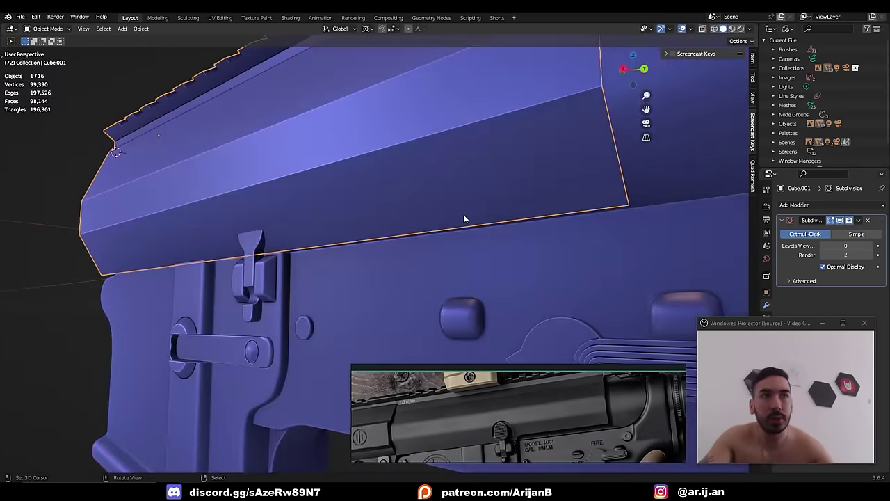
{"action": "middle_click_drag", "start_coordinate": [463, 219], "coordinate": [275, 257]}
{"action": "key", "text": "Tab"}
{"action": "middle_click_drag", "start_coordinate": [346, 231], "coordinate": [305, 218]}
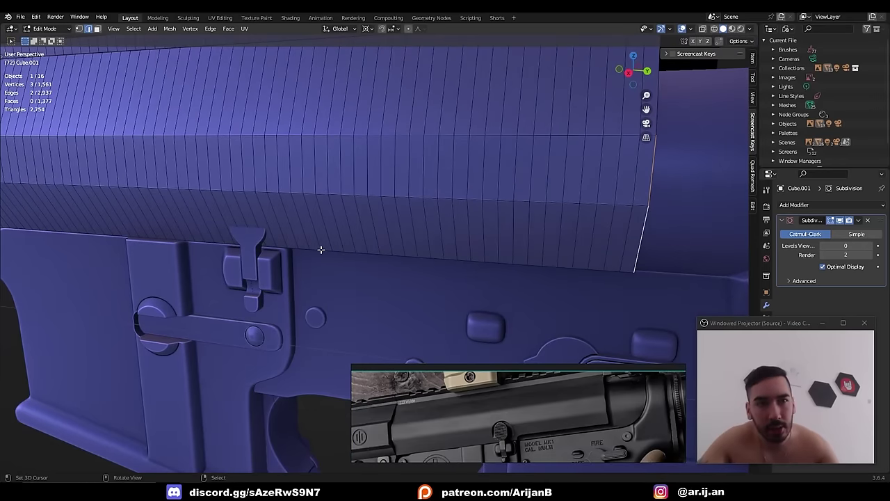
- Add a lengthwise edge loop in the wall's lowest band, slid to the top of the reference's lower recess
{"action": "key", "text": "KP_3"}
{"action": "key", "text": "ctrl+r"}
{"action": "left_click", "coordinate": [314, 226]}
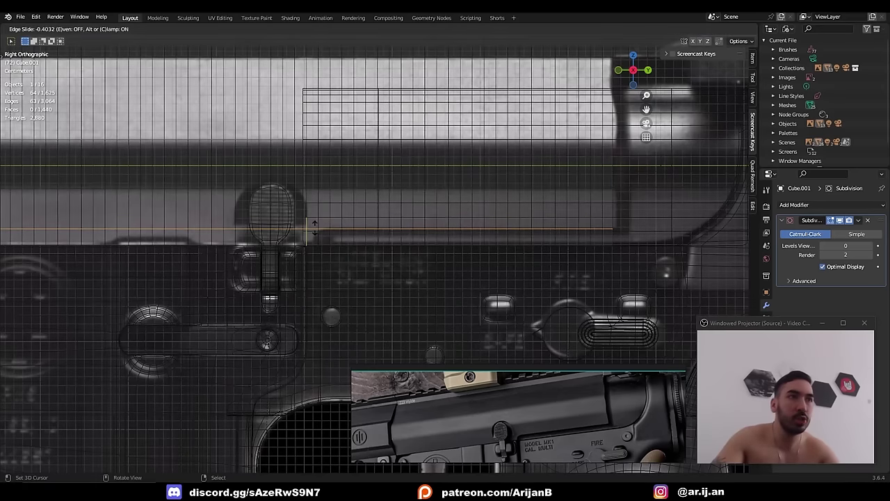
{"action": "left_click", "coordinate": [319, 229]}
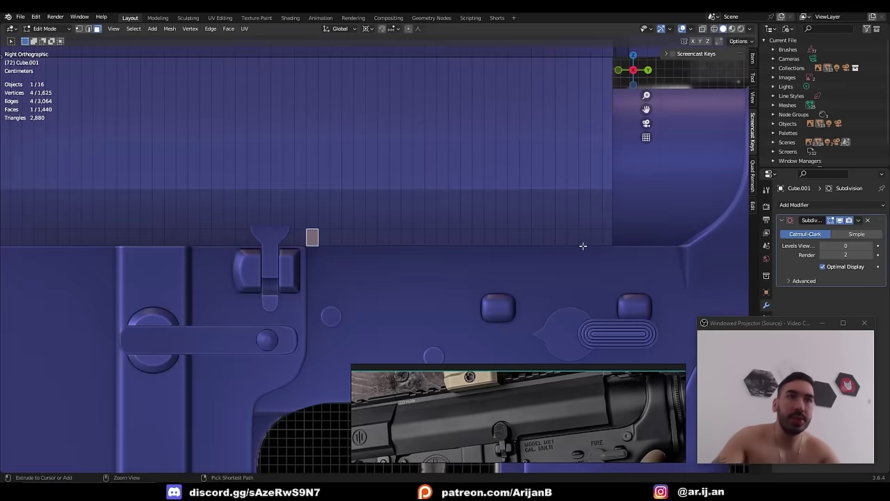
- Delete the strip of bottom faces from just behind the paddle-shaped lever to the wall's rear end
{"action": "left_click", "coordinate": [606, 238], "text": "ctrl"}
{"action": "key", "text": "x"}
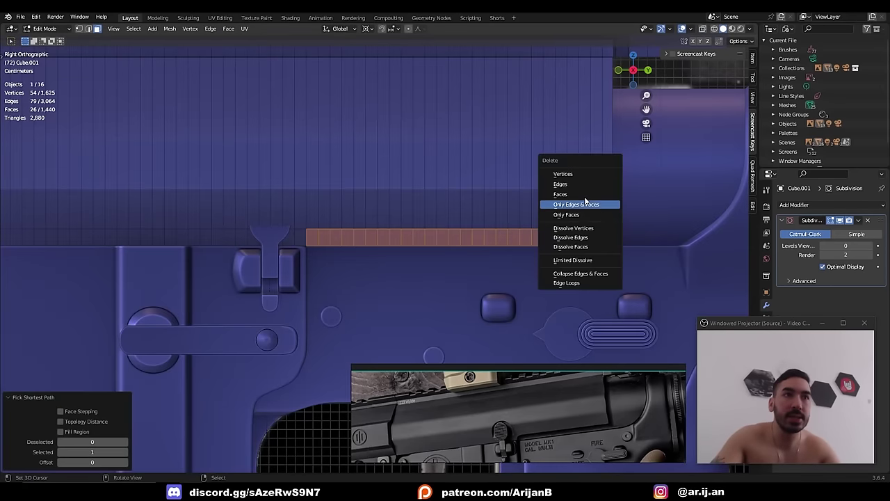
{"action": "left_click", "coordinate": [585, 194]}
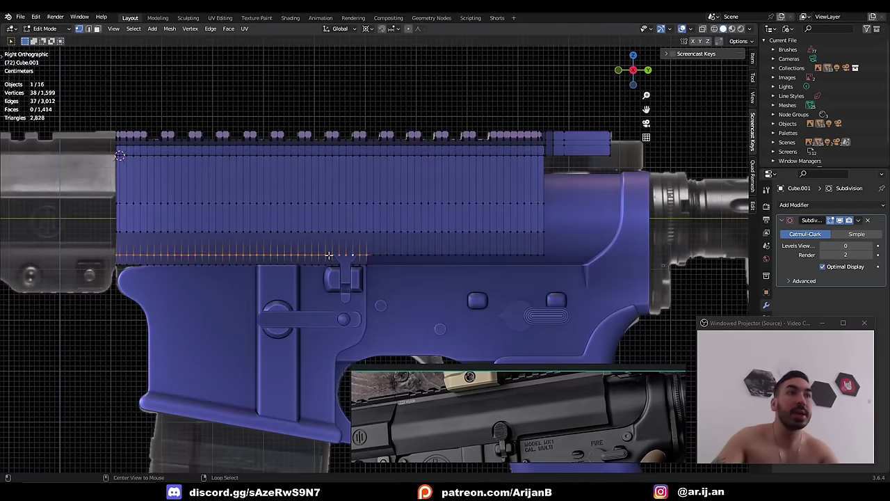
- Slide the remaining lower edge loop in front of the cutout slightly downward to slope the cutout's corner
{"action": "scroll", "coordinate": [329, 255], "scroll_direction": "up", "scroll_amount": 8}
{"action": "key", "text": "g"}
{"action": "key", "text": "g"}
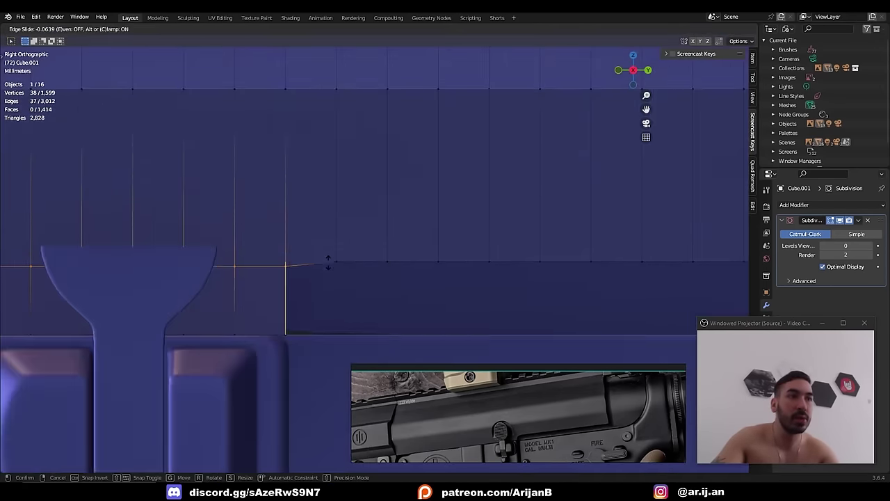
{"action": "left_click", "coordinate": [332, 292]}
- Slope the cutout's front corner by sliding its lower vertex forward and moving its corner vertex slightly along Y
{"action": "left_click", "coordinate": [311, 340]}
{"action": "key", "text": "g"}
{"action": "key", "text": "g"}
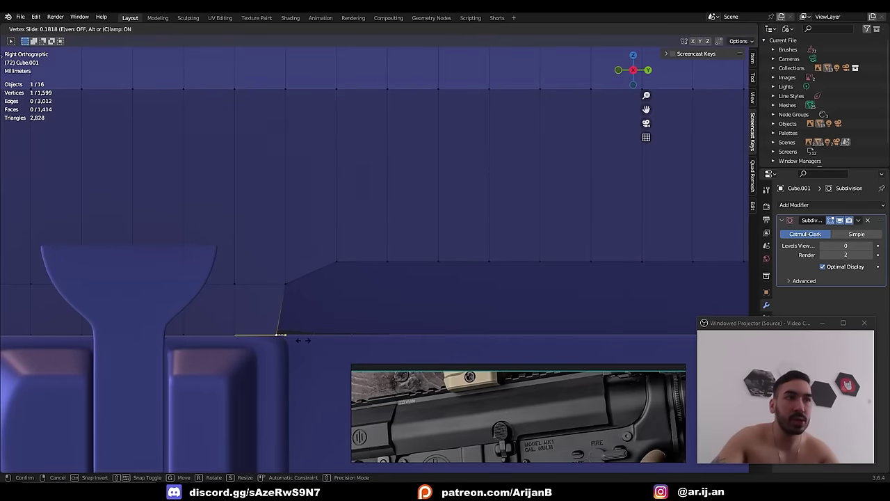
{"action": "left_click", "coordinate": [303, 340]}
{"action": "scroll", "coordinate": [300, 276], "scroll_direction": "down", "scroll_amount": 1}
{"action": "key", "text": "g"}
{"action": "key", "text": "y"}
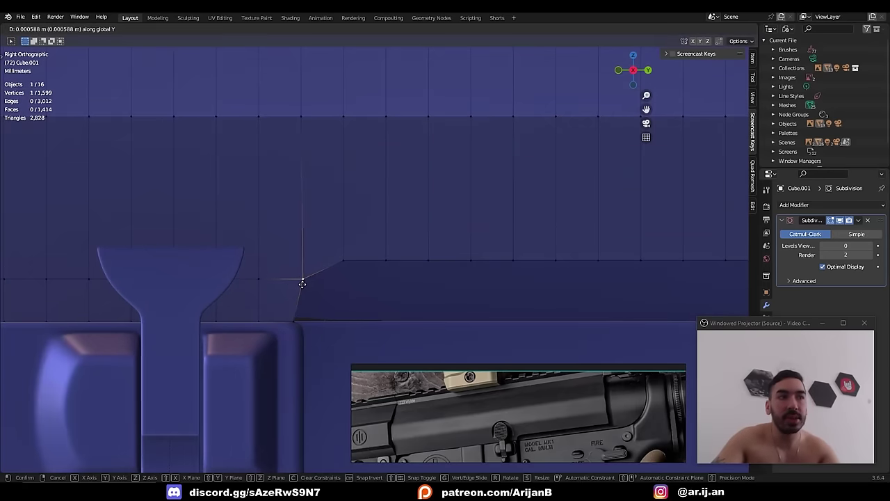
{"action": "left_click", "coordinate": [306, 283]}
- Examine the sloped cutout corner against the side reference in wireframe
{"action": "scroll", "coordinate": [308, 283], "scroll_direction": "down", "scroll_amount": 3}
{"action": "right_click", "coordinate": [319, 270], "text": "alt"}
{"action": "scroll", "coordinate": [320, 270], "scroll_direction": "down", "scroll_amount": 1}
{"action": "key", "text": "Tab"}
{"action": "key", "text": "Tab"}
{"action": "key", "text": "shift+z"}
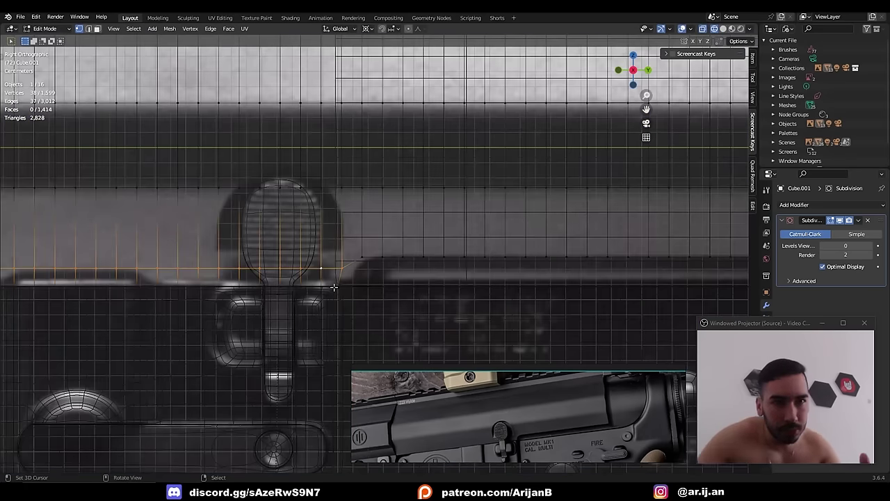
{"action": "key", "text": "shift+z"}
- Extrude the side wall's open rear edge and move the new edge inward along X
{"action": "middle_click_drag", "start_coordinate": [334, 287], "coordinate": [512, 223]}
{"action": "middle_click_drag", "start_coordinate": [503, 187], "coordinate": [483, 225]}
{"action": "key", "text": "c"}
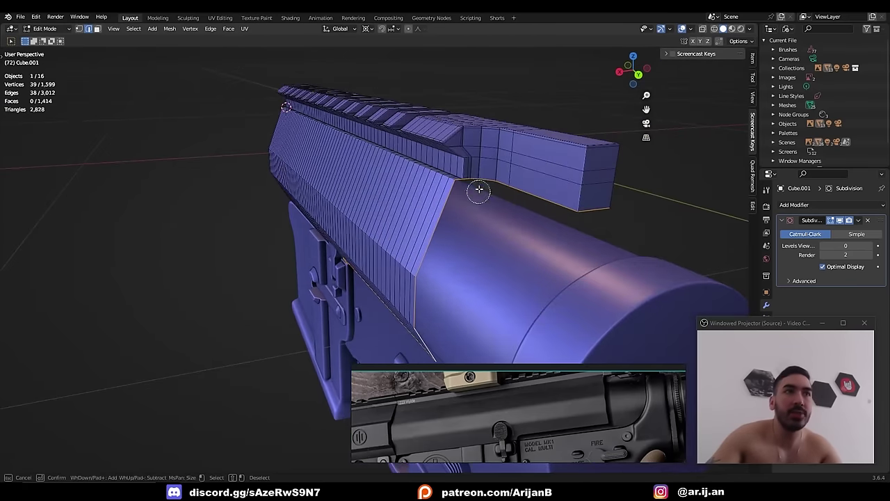
{"action": "mouse_move", "coordinate": [478, 179]}
{"action": "middle_mouse_down"}
{"action": "mouse_move", "coordinate": [592, 215]}
{"action": "mouse_move", "coordinate": [475, 179]}
{"action": "mouse_move", "coordinate": [453, 213]}
{"action": "middle_mouse_up"}
{"action": "right_click", "coordinate": [471, 184]}
{"action": "middle_click_drag", "start_coordinate": [426, 304], "coordinate": [413, 274]}
{"action": "scroll", "coordinate": [415, 274], "scroll_direction": "up", "scroll_amount": 3}
{"action": "key", "text": "e"}
{"action": "key", "text": "y"}
{"action": "right_click", "coordinate": [421, 276]}
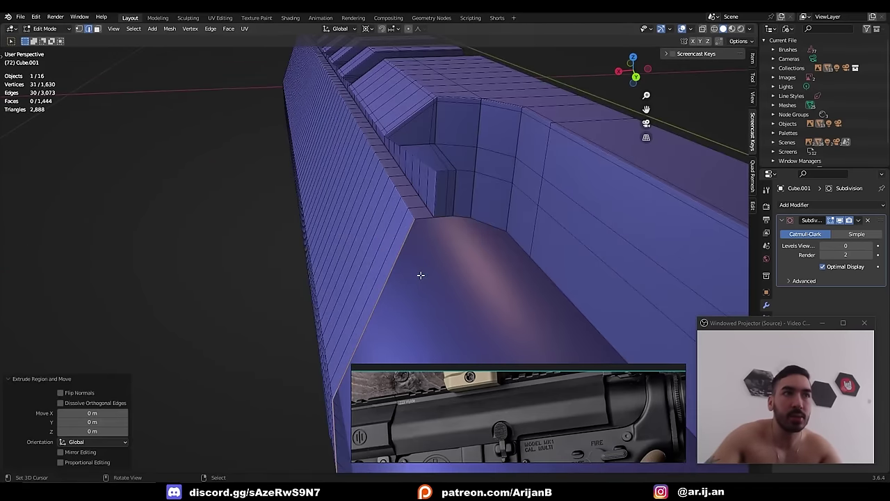
{"action": "key", "text": "g"}
{"action": "key", "text": "x"}
{"action": "left_click", "coordinate": [437, 270]}
- Flatten the extruded rear edge by scaling it to 0 on X about the 3D cursor
{"action": "key", "text": "1"}
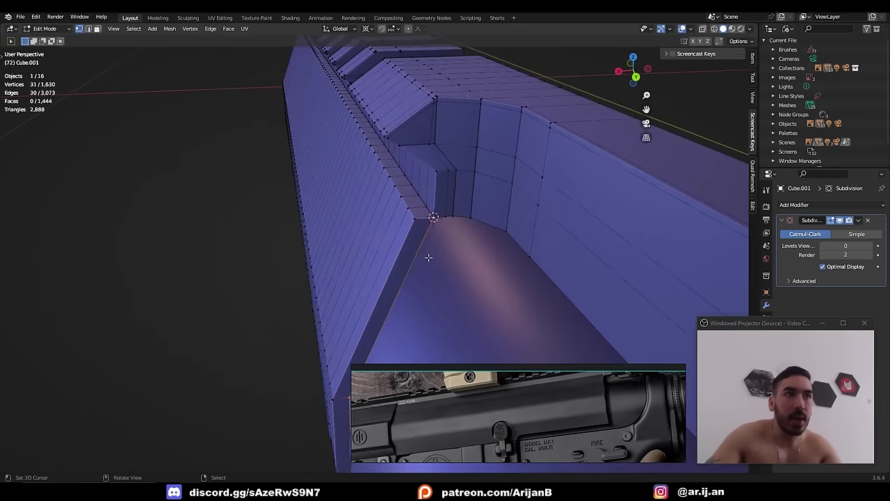
{"action": "key", "text": "shift+z"}
{"action": "scroll", "coordinate": [428, 255], "scroll_direction": "down", "scroll_amount": 6}
{"action": "key", "text": "shift+z"}
{"action": "scroll", "coordinate": [430, 252], "scroll_direction": "up", "scroll_amount": 5}
{"action": "key", "text": "s"}
{"action": "key", "text": "x"}
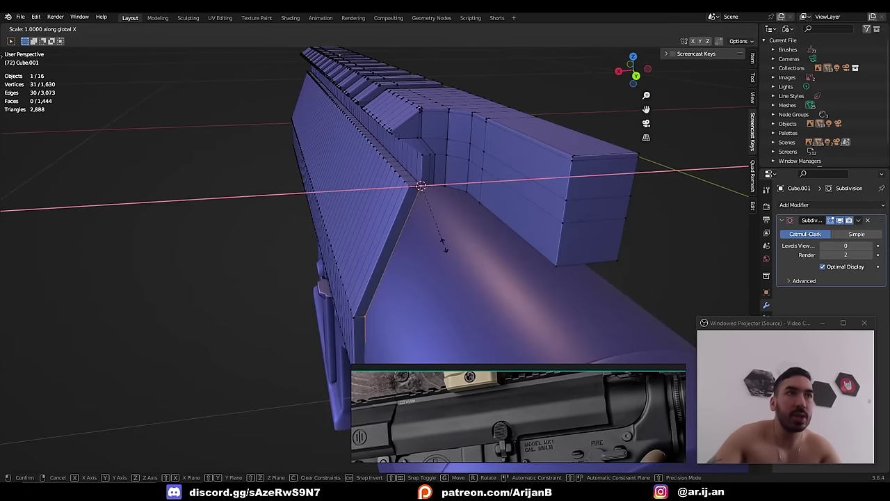
{"action": "key", "text": "0"}
{"action": "key", "text": "Return"}
- Set the upper receiver's viewport subdivision to level 2 and add a support loop close to the side wall's upper edge
{"action": "key", "text": "Tab"}
{"action": "scroll", "coordinate": [441, 245], "scroll_direction": "down", "scroll_amount": 6}
{"action": "middle_click_drag", "start_coordinate": [441, 245], "coordinate": [395, 261]}
{"action": "scroll", "coordinate": [405, 248], "scroll_direction": "up", "scroll_amount": 3}
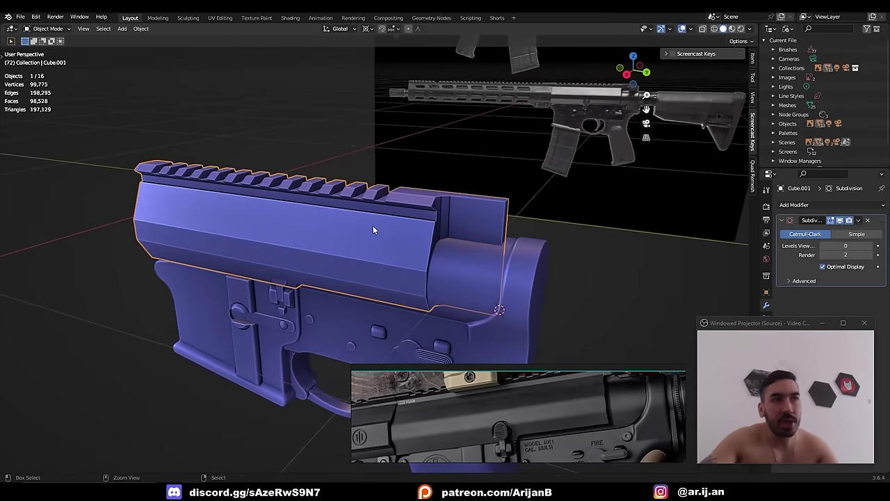
{"action": "key", "text": "ctrl+2"}
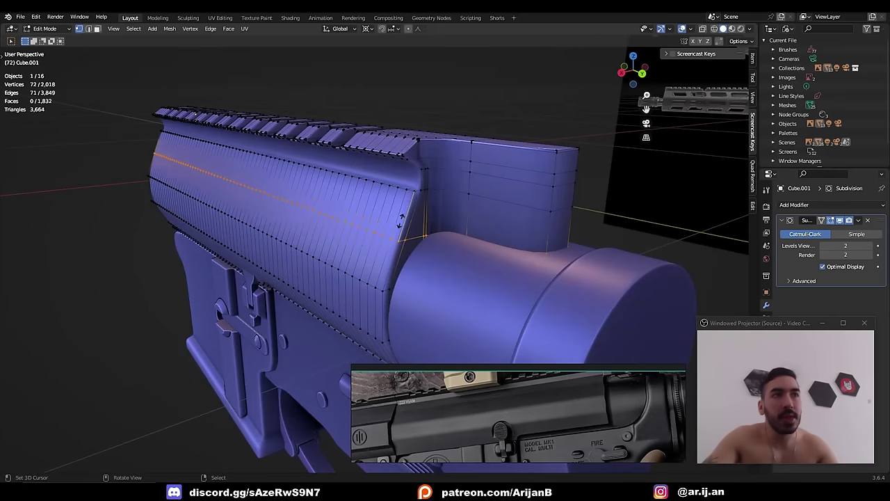
{"action": "key", "text": "g"}
{"action": "key", "text": "g"}
{"action": "left_click", "coordinate": [429, 153]}
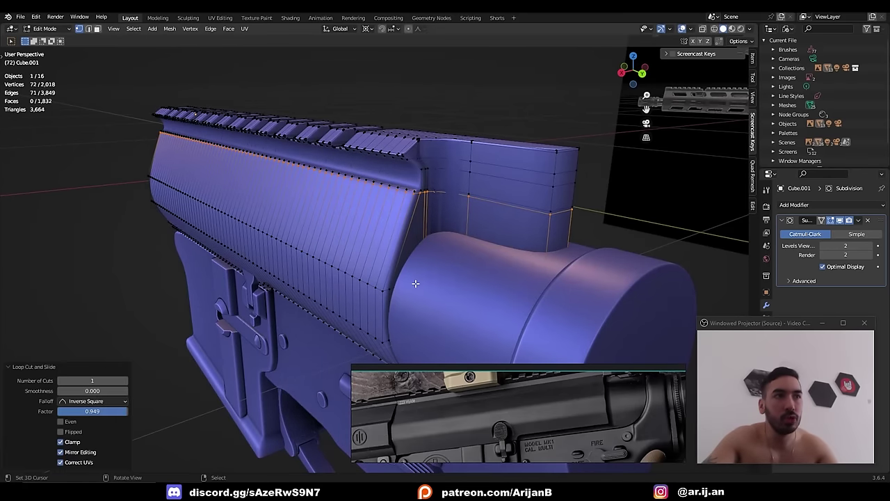
- Bevel the lengthwise crease edges along the side wall's lower half to hold them sharp
{"action": "key", "text": "2"}
{"action": "left_click", "coordinate": [395, 294], "text": "alt"}
{"action": "left_click", "coordinate": [397, 337], "text": "alt+shift"}
{"action": "key", "text": "shift+z"}
{"action": "middle_click_drag", "start_coordinate": [398, 336], "coordinate": [414, 285]}
{"action": "key", "text": "ctrl+b"}
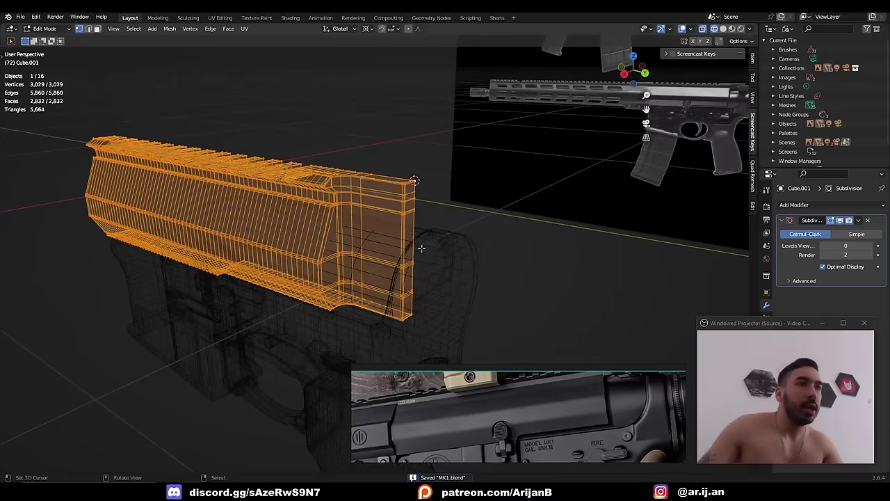
- Duplicate the whole half receiver in place and mirror the copy by scaling it -1 on X about the 3D cursor
{"action": "middle_click_drag", "start_coordinate": [422, 248], "coordinate": [371, 216]}
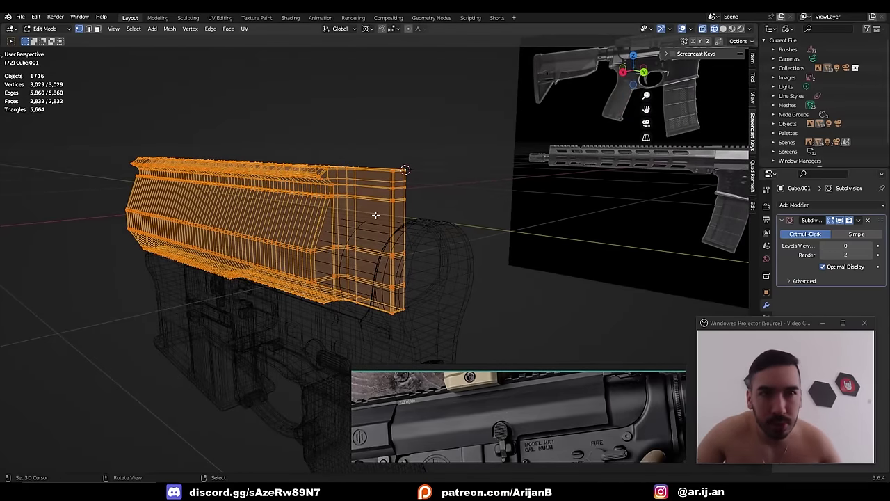
{"action": "mouse_move", "coordinate": [376, 215]}
{"action": "middle_mouse_down"}
{"action": "mouse_move", "coordinate": [357, 247]}
{"action": "mouse_move", "coordinate": [327, 252]}
{"action": "middle_mouse_up"}
{"action": "key", "text": "shift+z"}
{"action": "key", "text": "shift+d"}
{"action": "right_click", "coordinate": [409, 182]}
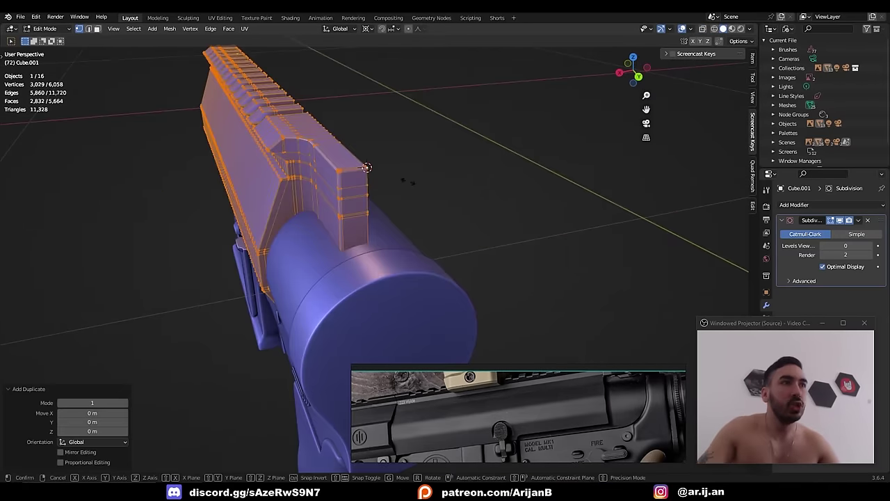
{"action": "type", "text": "sx-1"}
{"action": "key", "text": "Return"}
- Merge the two receiver halves by distance and recalculate the normals
{"action": "key", "text": "m"}
{"action": "key", "text": "b"}
{"action": "key", "text": "a"}
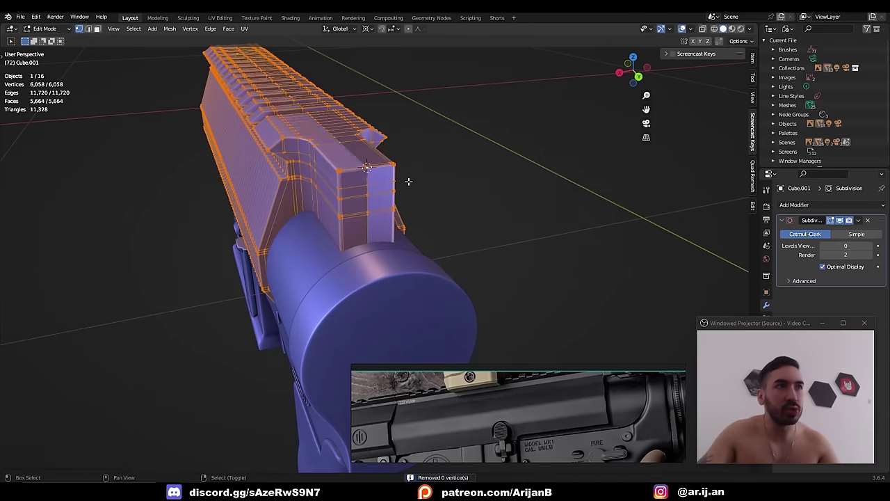
{"action": "key", "text": "m"}
{"action": "key", "text": "b"}
{"action": "key", "text": "shift+n"}
- Examine the joined upper receiver in shaded perspective from the side and rear
{"action": "key", "text": "Tab"}
{"action": "mouse_move", "coordinate": [394, 192]}
{"action": "middle_mouse_down"}
{"action": "mouse_move", "coordinate": [418, 233]}
{"action": "mouse_move", "coordinate": [456, 223]}
{"action": "mouse_move", "coordinate": [398, 241]}
{"action": "mouse_move", "coordinate": [447, 231]}
{"action": "mouse_move", "coordinate": [432, 160]}
{"action": "mouse_move", "coordinate": [350, 174]}
{"action": "mouse_move", "coordinate": [405, 175]}
{"action": "mouse_move", "coordinate": [380, 196]}
{"action": "middle_mouse_up"}
{"action": "scroll", "coordinate": [419, 233], "scroll_direction": "down", "scroll_amount": 3}
{"action": "scroll", "coordinate": [447, 231], "scroll_direction": "up", "scroll_amount": 4}
{"action": "key", "text": "alt+a"}
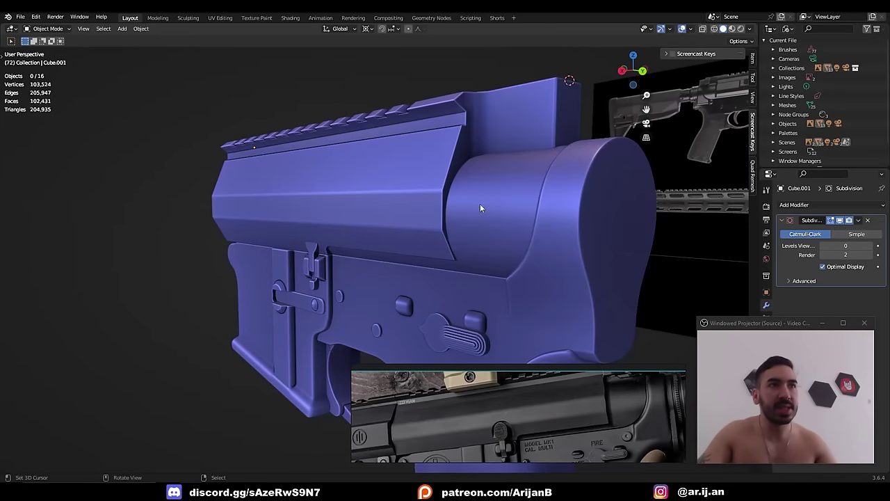
{"action": "middle_click_drag", "start_coordinate": [480, 204], "coordinate": [473, 209]}
{"action": "right_click", "coordinate": [472, 209]}
- Select the block of wall faces around the paddle-shaped lever through to the wall's underside and inset it
{"action": "key", "text": "Tab"}
{"action": "scroll", "coordinate": [450, 213], "scroll_direction": "up", "scroll_amount": 3}
{"action": "scroll", "coordinate": [418, 213], "scroll_direction": "up", "scroll_amount": 3}
{"action": "right_click", "coordinate": [343, 171]}
{"action": "right_click", "coordinate": [390, 217], "text": "ctrl+shift"}
{"action": "mouse_move", "coordinate": [384, 208]}
{"action": "middle_mouse_down"}
{"action": "mouse_move", "coordinate": [337, 204]}
{"action": "mouse_move", "coordinate": [369, 198]}
{"action": "mouse_move", "coordinate": [425, 238]}
{"action": "mouse_move", "coordinate": [417, 229]}
{"action": "middle_mouse_up"}
{"action": "key", "text": "shift+z"}
{"action": "key", "text": "shift+z"}
{"action": "right_click", "coordinate": [425, 239]}
{"action": "scroll", "coordinate": [418, 230], "scroll_direction": "up", "scroll_amount": 4}
{"action": "right_click", "coordinate": [292, 171], "text": "ctrl+shift"}
{"action": "key", "text": "shift+z"}
{"action": "middle_click_drag", "start_coordinate": [453, 281], "coordinate": [457, 285]}
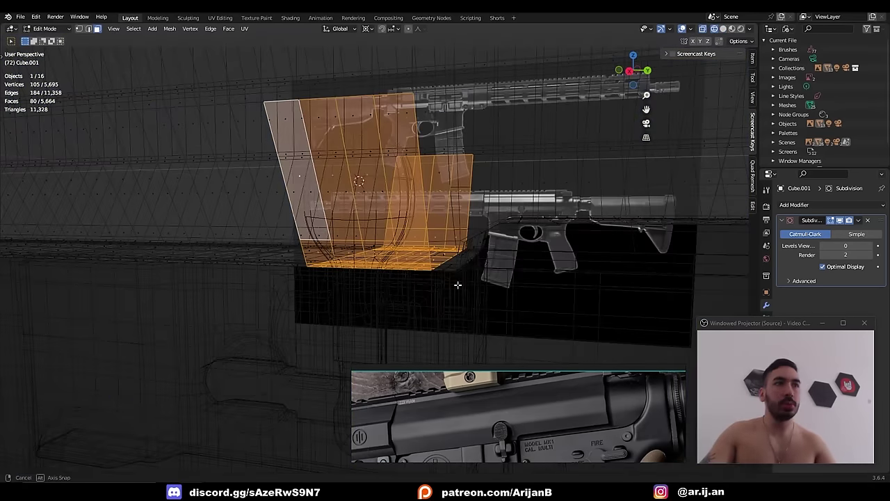
{"action": "key", "text": "i"}
{"action": "left_click", "coordinate": [519, 308]}
- Snap the 3D cursor to the selected bottom edges beside the paddle-shaped lever's neck
{"action": "key", "text": "shift+z"}
{"action": "middle_click_drag", "start_coordinate": [521, 309], "coordinate": [544, 315]}
{"action": "key", "text": "shift+z"}
{"action": "key", "text": "shift+s"}
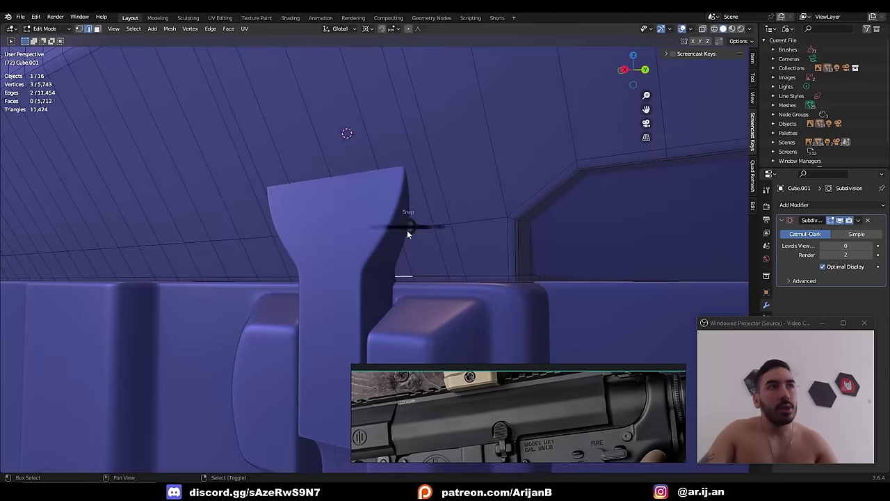
{"action": "left_click", "coordinate": [406, 281]}
{"action": "key", "text": "shift+z"}
{"action": "key", "text": "shift+z"}
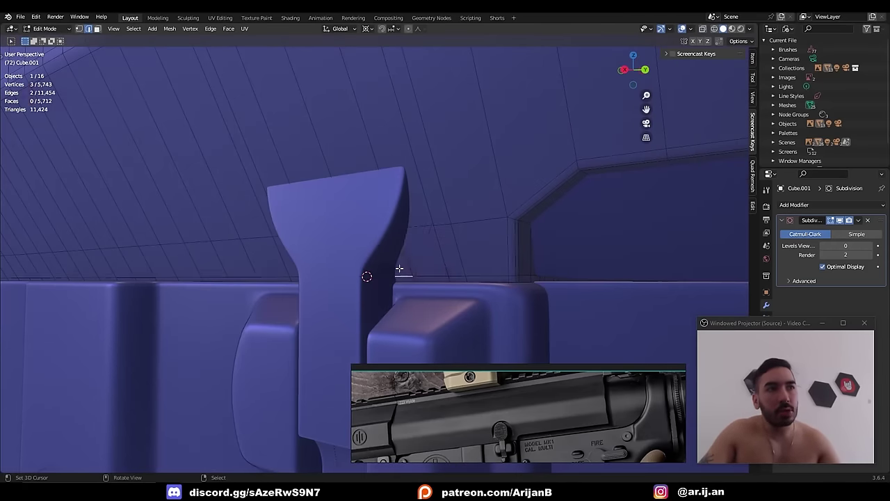
- Extrude the wall faces behind the lever and flatten them to 0 on X at the 3D cursor to form a recess
{"action": "key", "text": "3"}
{"action": "right_click", "coordinate": [418, 243]}
{"action": "scroll", "coordinate": [393, 232], "scroll_direction": "down", "scroll_amount": 4}
{"action": "right_click", "coordinate": [308, 178], "text": "ctrl+shift"}
{"action": "middle_click_drag", "start_coordinate": [361, 214], "coordinate": [355, 224]}
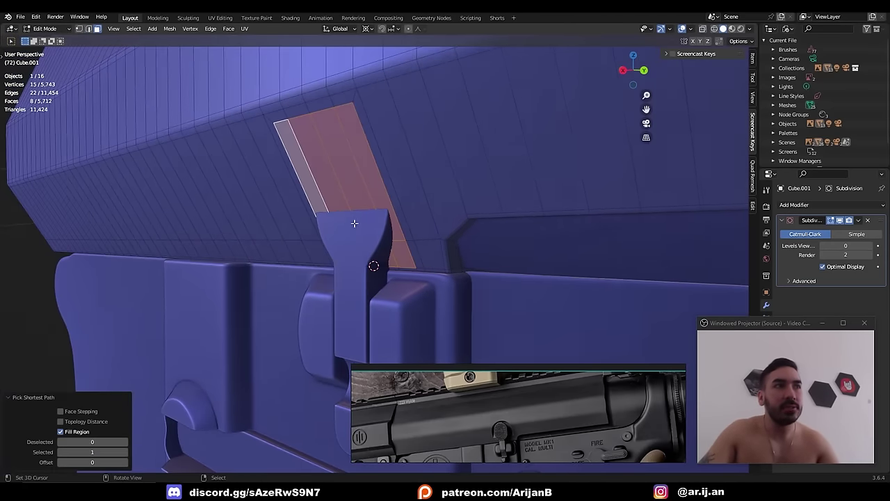
{"action": "key", "text": "e"}
{"action": "right_click", "coordinate": [462, 308]}
{"action": "key", "text": "s"}
{"action": "key", "text": "x"}
{"action": "key", "text": "0"}
{"action": "key", "text": "Return"}
- Merge the lever recess's overlapping vertices by distance
{"action": "scroll", "coordinate": [442, 288], "scroll_direction": "up", "scroll_amount": 2}
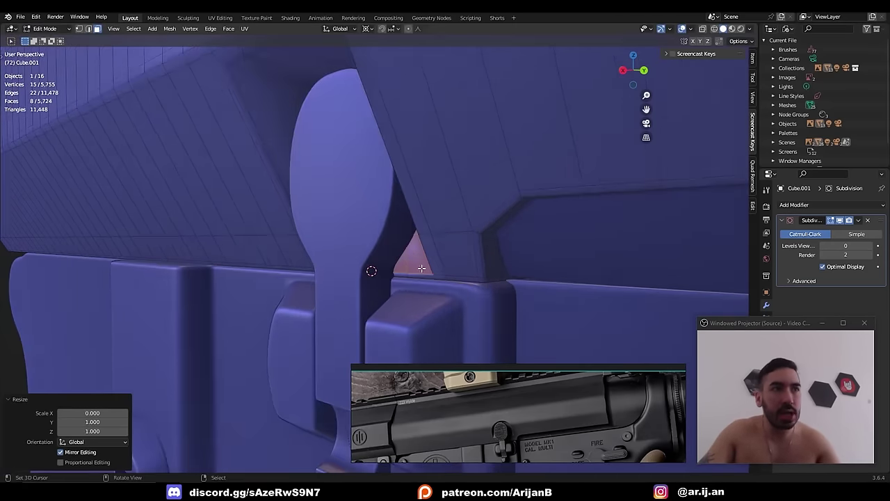
{"action": "scroll", "coordinate": [422, 269], "scroll_direction": "down", "scroll_amount": 3}
{"action": "middle_click_drag", "start_coordinate": [421, 268], "coordinate": [433, 237]}
{"action": "key", "text": "m"}
{"action": "key", "text": "b"}
- Slide the edges at the lever recess's rear upper corner to reshape its outline
{"action": "key", "text": "2"}
{"action": "right_click", "coordinate": [429, 161]}
{"action": "key", "text": "g"}
{"action": "key", "text": "g"}
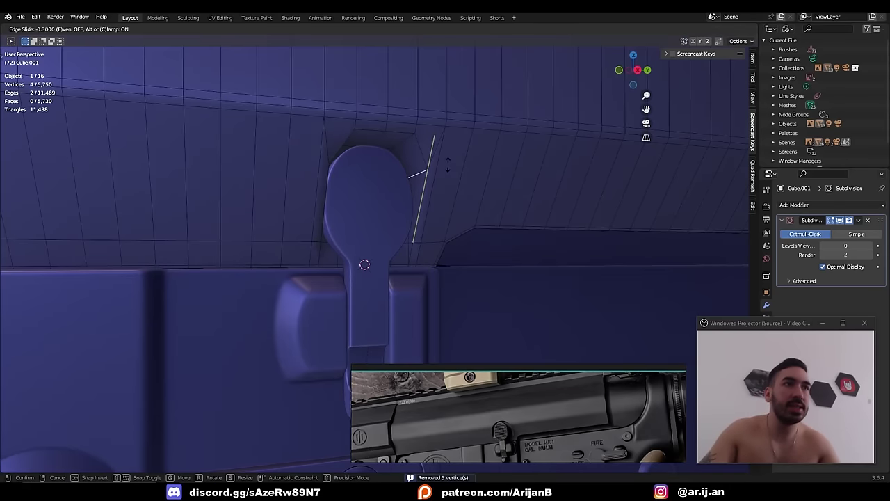
{"action": "left_click", "coordinate": [447, 165]}
- Scale the vertices at the lever recess's front upper corner to round it around the paddle
{"action": "left_click", "coordinate": [397, 149]}
{"action": "middle_click_drag", "start_coordinate": [397, 149], "coordinate": [329, 150]}
{"action": "key", "text": "1"}
{"action": "left_click", "coordinate": [322, 132]}
{"action": "right_click", "coordinate": [323, 141]}
{"action": "key", "text": "s"}
{"action": "left_click", "coordinate": [358, 197]}
{"action": "middle_click_drag", "start_coordinate": [359, 203], "coordinate": [367, 225]}
{"action": "scroll", "coordinate": [367, 225], "scroll_direction": "up", "scroll_amount": 2}
{"action": "left_click", "coordinate": [371, 74]}
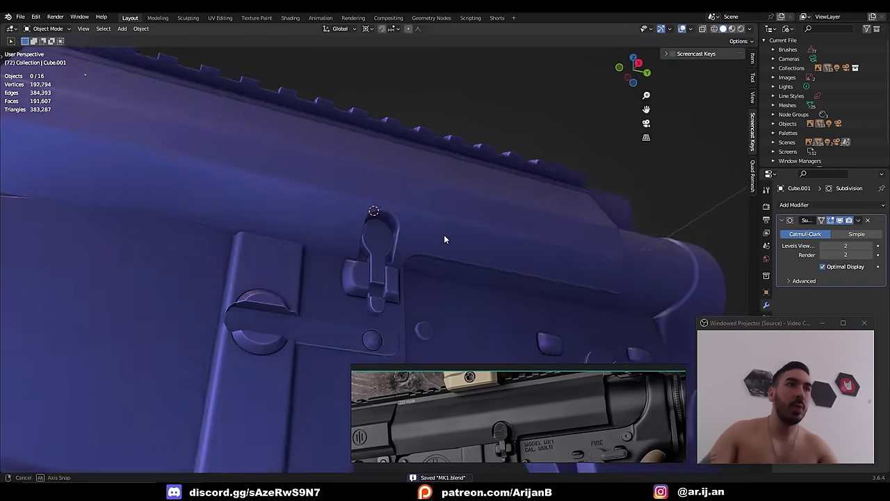
{"action": "middle_click_drag", "start_coordinate": [444, 236], "coordinate": [444, 260]}
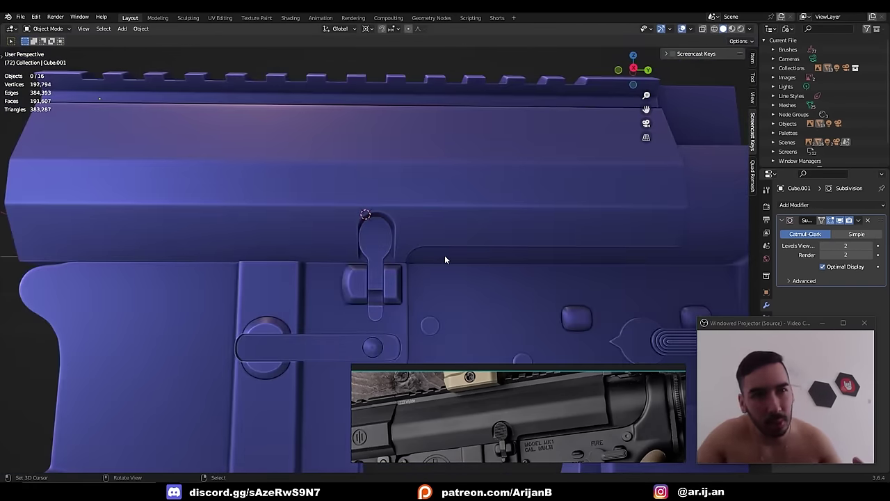
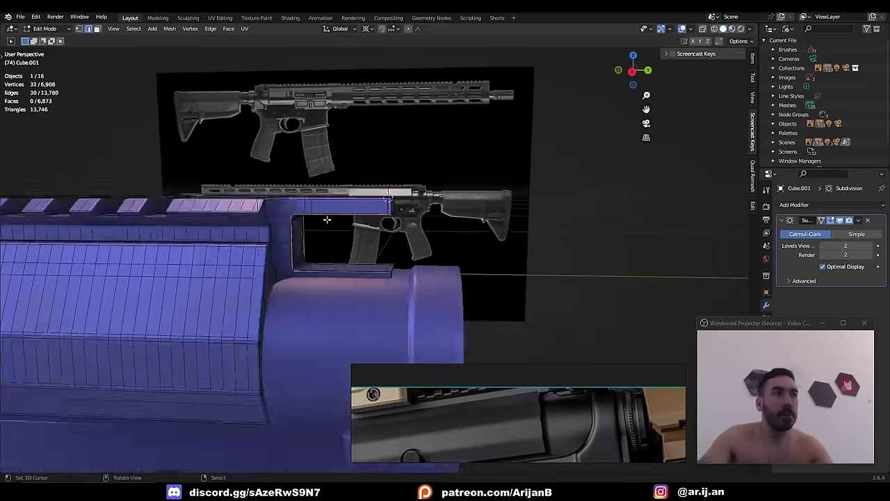
- Separate the selected edges outlining the rear slot into their own object
{"action": "key", "text": "shift+z"}
{"action": "mouse_move", "coordinate": [327, 218]}
{"action": "middle_mouse_down"}
{"action": "mouse_move", "coordinate": [383, 210]}
{"action": "mouse_move", "coordinate": [306, 210]}
{"action": "mouse_move", "coordinate": [301, 259]}
{"action": "middle_mouse_up"}
{"action": "scroll", "coordinate": [301, 259], "scroll_direction": "up", "scroll_amount": 2}
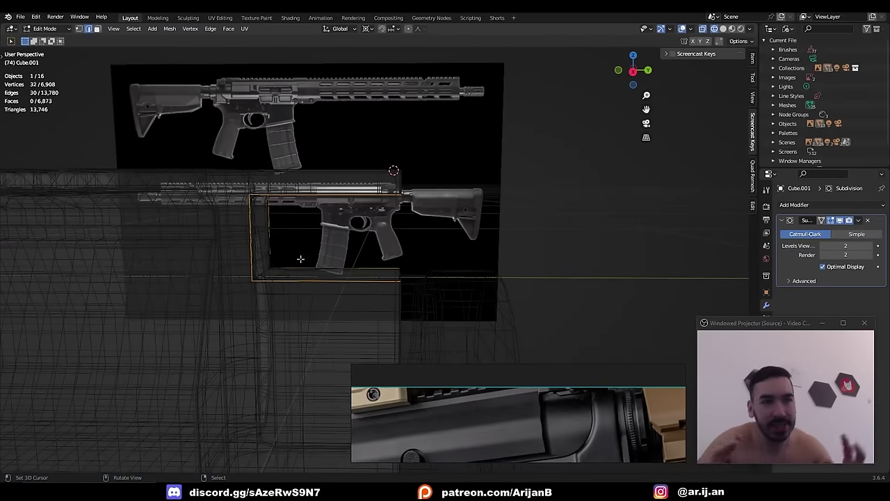
{"action": "middle_click_drag", "start_coordinate": [214, 137], "coordinate": [439, 209]}
{"action": "key", "text": "p"}
{"action": "left_click", "coordinate": [489, 223]}
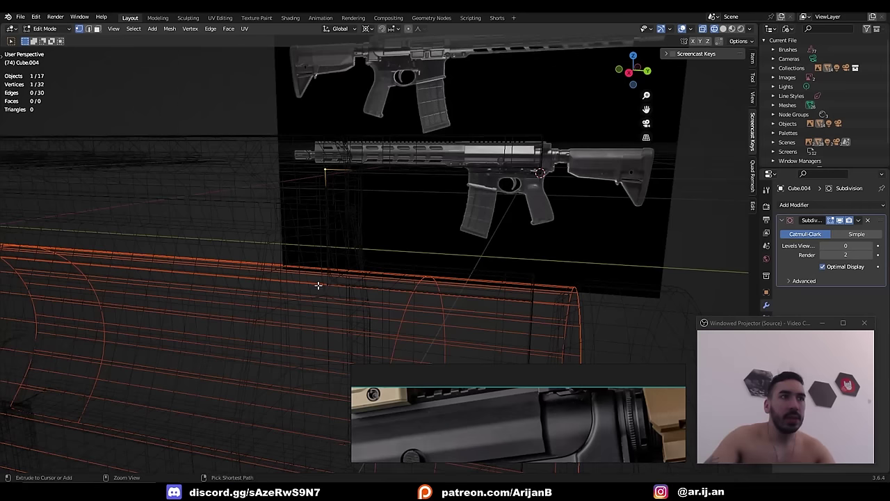
- Duplicate the slot outline's vertical end edges and flatten the copy to 0 on Y at the slot's open rear end
{"action": "key", "text": "alt+z"}
{"action": "key", "text": "shift+d"}
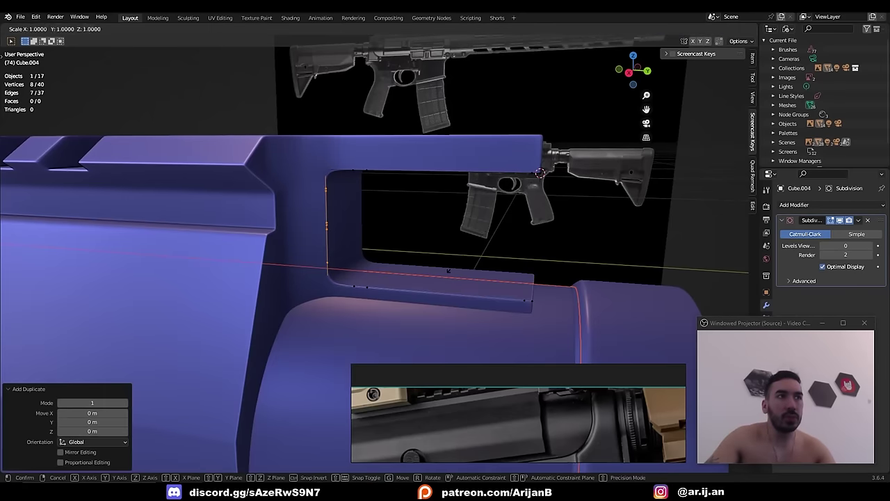
{"action": "key", "text": "s"}
{"action": "key", "text": "x"}
{"action": "key", "text": "y"}
{"action": "key", "text": "0"}
{"action": "key", "text": "Return"}
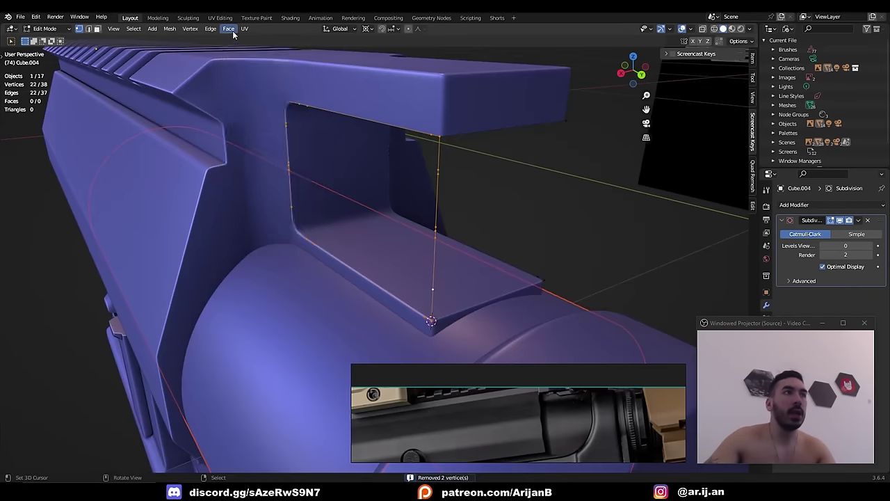
- Grid-fill the closed slot outline with faces and bridge the edge loops of the two side panels
{"action": "left_click", "coordinate": [230, 30]}
{"action": "left_click", "coordinate": [262, 143]}
{"action": "middle_click_drag", "start_coordinate": [312, 171], "coordinate": [343, 172]}
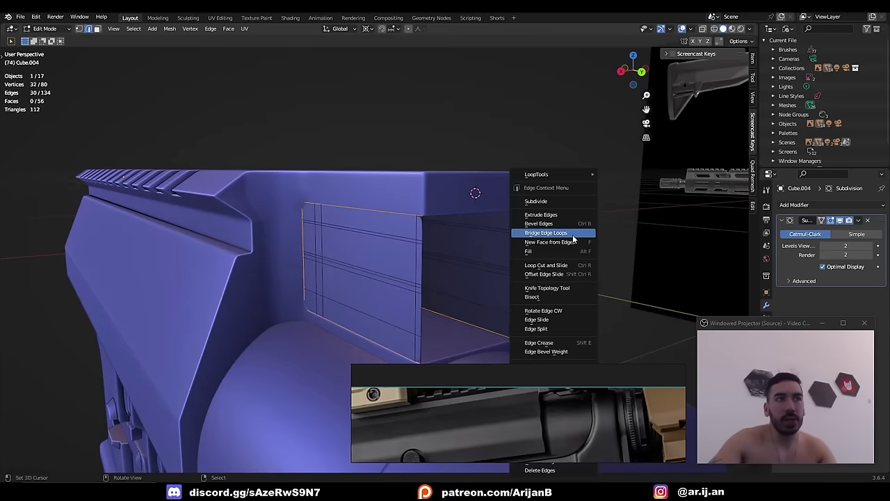
{"action": "left_click", "coordinate": [542, 232]}
{"action": "key", "text": "shift+z"}
{"action": "key", "text": "shift+z"}
{"action": "key", "text": "shift+z"}
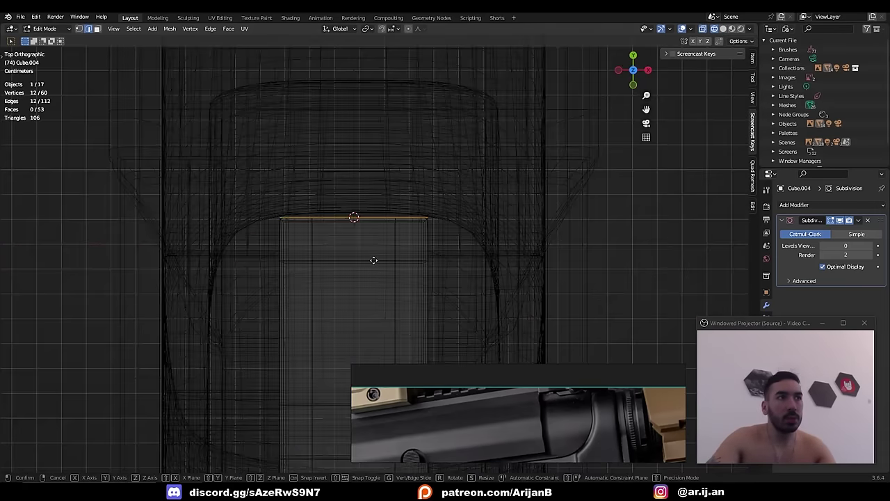
- Move the insert's extruded rear edge loop 0.014376 m along Y and flare it to 1.126 on X
{"action": "key", "text": "g"}
{"action": "key", "text": "y"}
{"action": "left_click", "coordinate": [379, 224]}
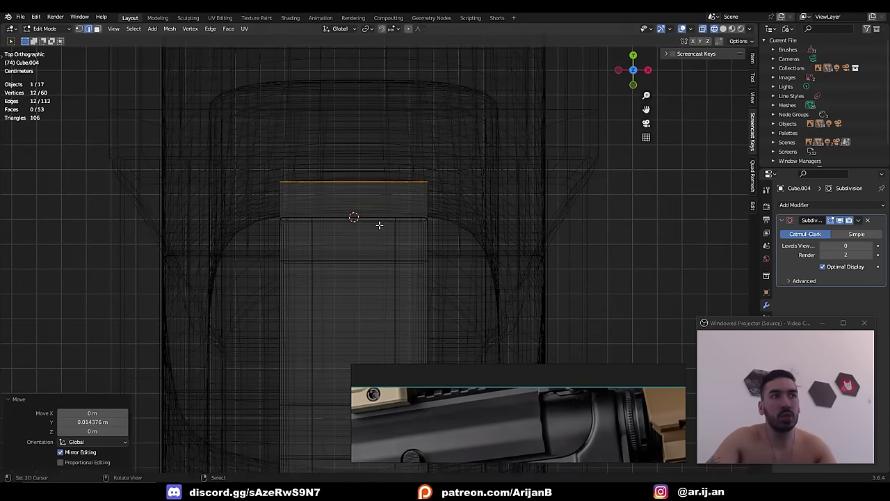
{"action": "key", "text": "shift+z"}
{"action": "key", "text": "s"}
{"action": "key", "text": "x"}
{"action": "left_click", "coordinate": [421, 234]}
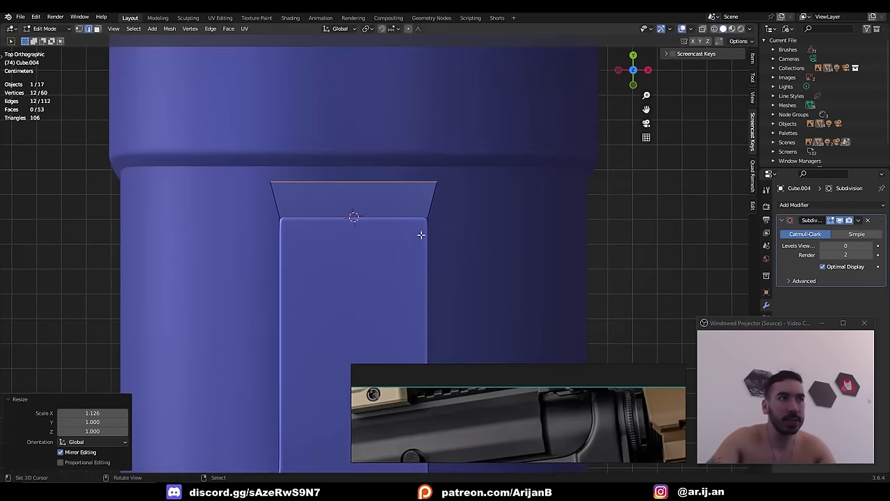
- Extrude the flared rear edge loop another 0.028767 m along Y
{"action": "scroll", "coordinate": [422, 234], "scroll_direction": "down", "scroll_amount": 2}
{"action": "key", "text": "e"}
{"action": "key", "text": "y"}
{"action": "left_click", "coordinate": [391, 229]}
{"action": "key", "text": "shift+z"}
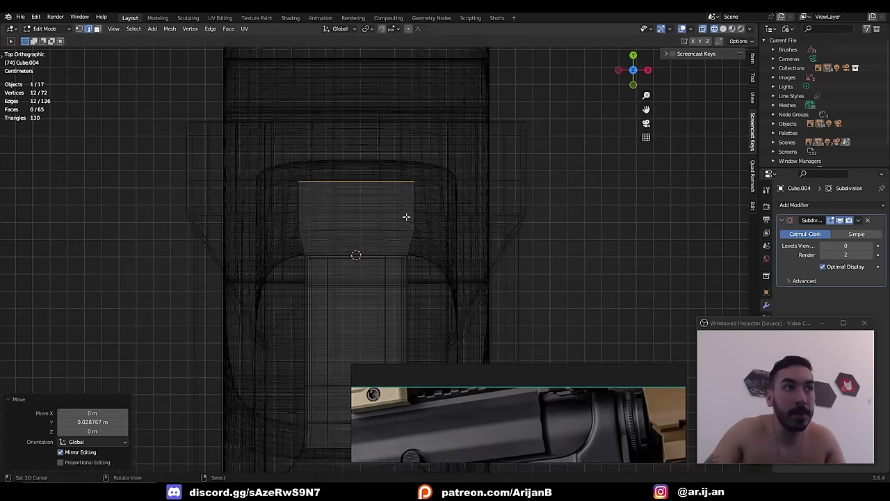
- Extrude the side faces of the insert's rear section in place and scale them outward along X
{"action": "scroll", "coordinate": [406, 216], "scroll_direction": "up", "scroll_amount": 1}
{"action": "key", "text": "3"}
{"action": "right_click", "coordinate": [406, 217], "text": "alt"}
{"action": "key", "text": "shift+z"}
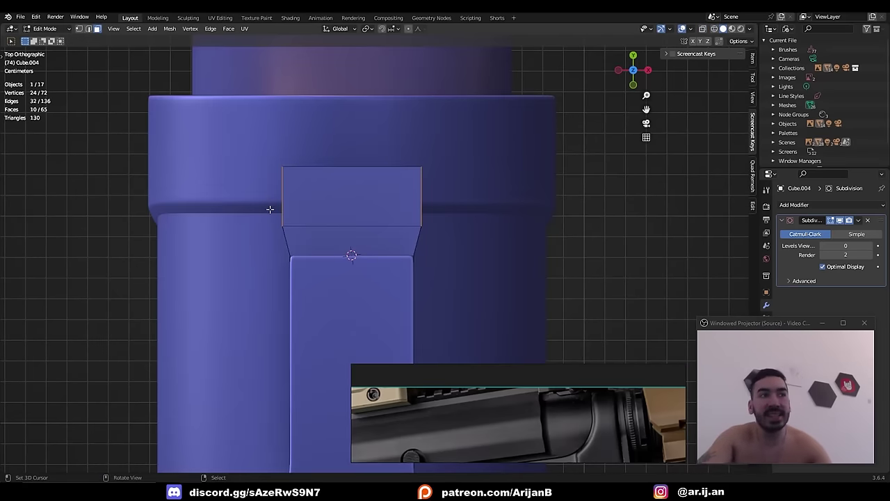
{"action": "key", "text": "e"}
{"action": "key", "text": "Escape"}
{"action": "key", "text": "s"}
{"action": "key", "text": "x"}
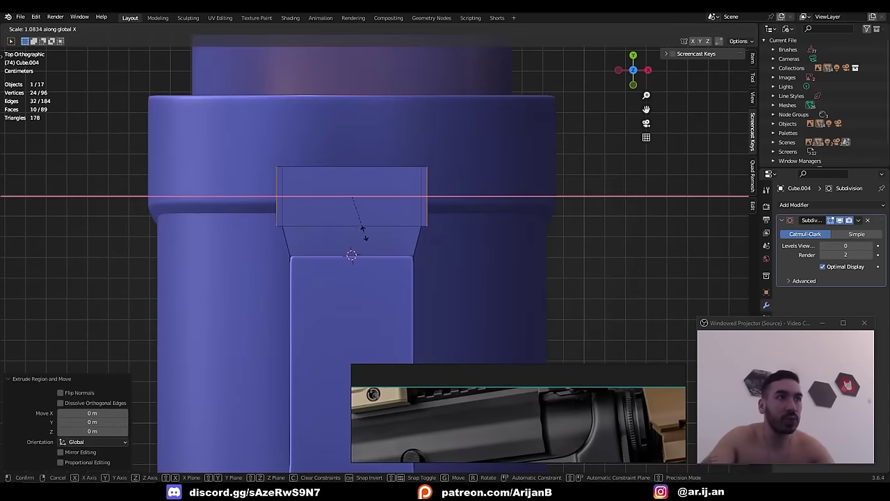
{"action": "left_click", "coordinate": [401, 249]}
- Narrow the two extruded side wings along X so they sit within the receiver's rear outline
{"action": "key", "text": "1"}
{"action": "key", "text": "shift+z"}
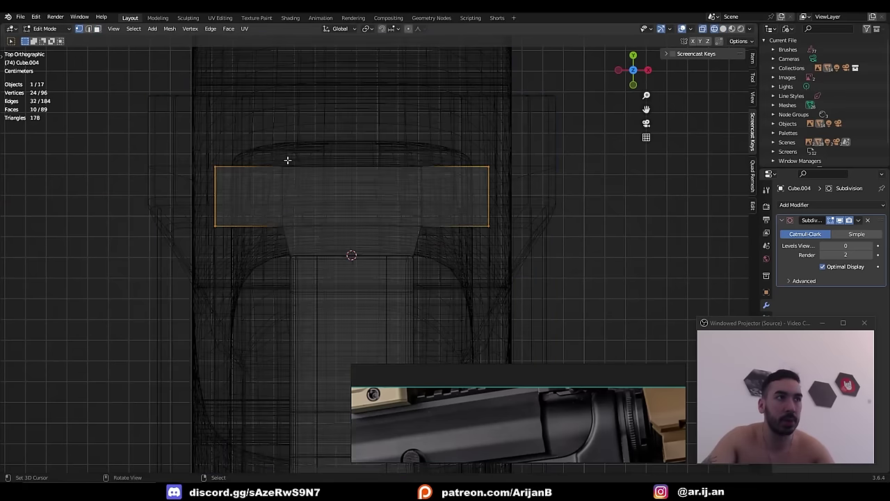
{"action": "key", "text": "s"}
{"action": "key", "text": "x"}
{"action": "left_click", "coordinate": [296, 185]}
- Taper both wings by moving their outer front corner vertices along Y
{"action": "key", "text": "alt+a"}
{"action": "key", "text": "b"}
{"action": "left_click_drag", "start_coordinate": [224, 219], "coordinate": [260, 241]}
{"action": "key", "text": "b"}
{"action": "left_click_drag", "start_coordinate": [451, 212], "coordinate": [468, 235]}
{"action": "key", "text": "shift+z"}
{"action": "key", "text": "g"}
{"action": "key", "text": "y"}
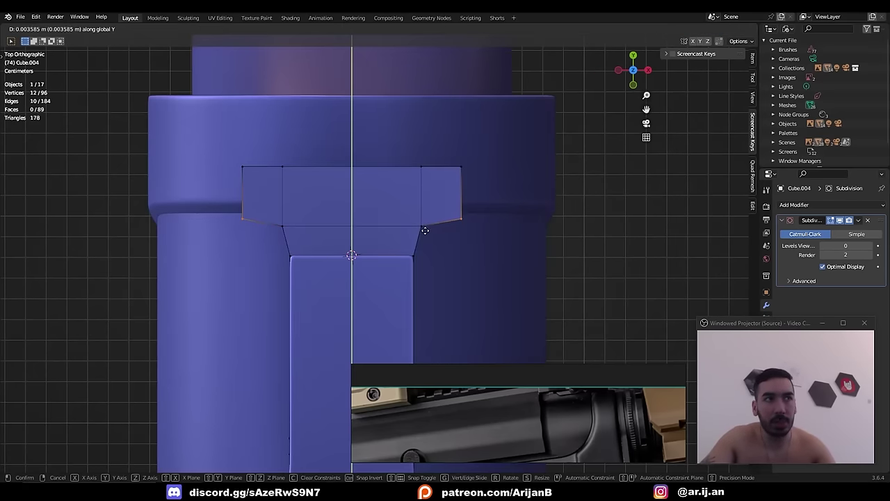
{"action": "left_click", "coordinate": [422, 234]}
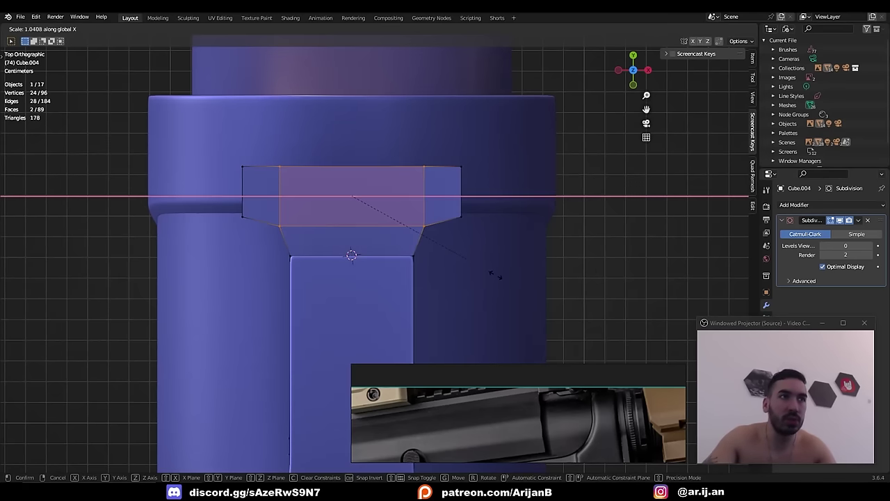
- Scale the central loops between the two wings to about 1.04 on X
{"action": "left_click", "coordinate": [495, 275]}
{"action": "key", "text": "Tab"}
{"action": "scroll", "coordinate": [407, 268], "scroll_direction": "down", "scroll_amount": 1}
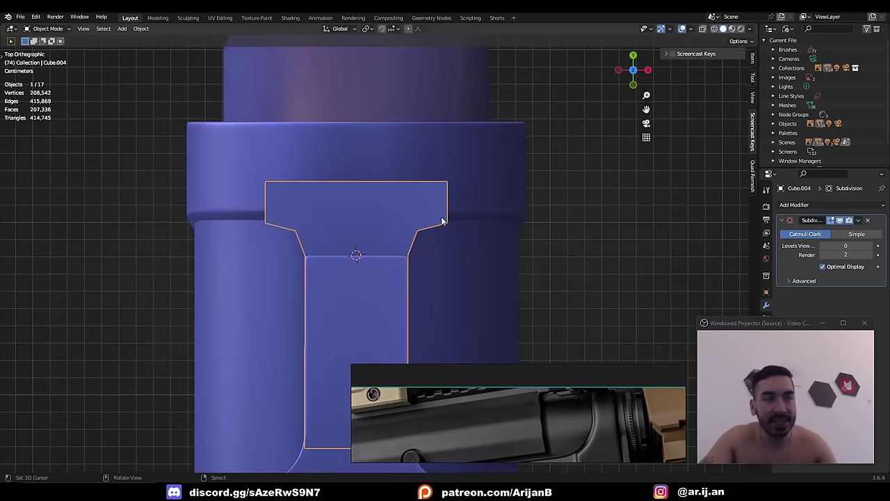
- Move the insert's rear loop back along Y to the reference's rear end and grid-fill the open end
{"action": "middle_click_drag", "start_coordinate": [460, 223], "coordinate": [364, 207]}
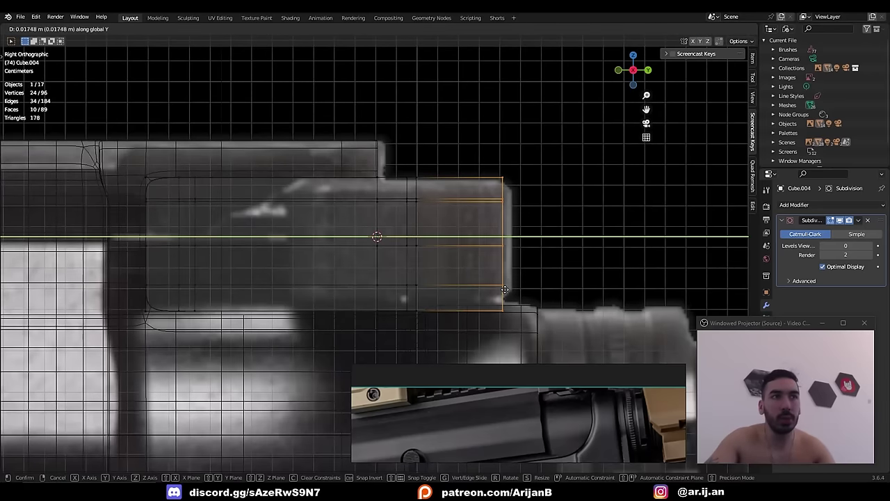
{"action": "left_click", "coordinate": [514, 290]}
{"action": "scroll", "coordinate": [504, 251], "scroll_direction": "down", "scroll_amount": 4}
{"action": "mouse_move", "coordinate": [494, 247]}
{"action": "middle_mouse_down"}
{"action": "mouse_move", "coordinate": [445, 279]}
{"action": "mouse_move", "coordinate": [441, 257]}
{"action": "middle_mouse_up"}
{"action": "scroll", "coordinate": [441, 258], "scroll_direction": "up", "scroll_amount": 2}
{"action": "key", "text": "shift+z"}
{"action": "left_click", "coordinate": [229, 29]}
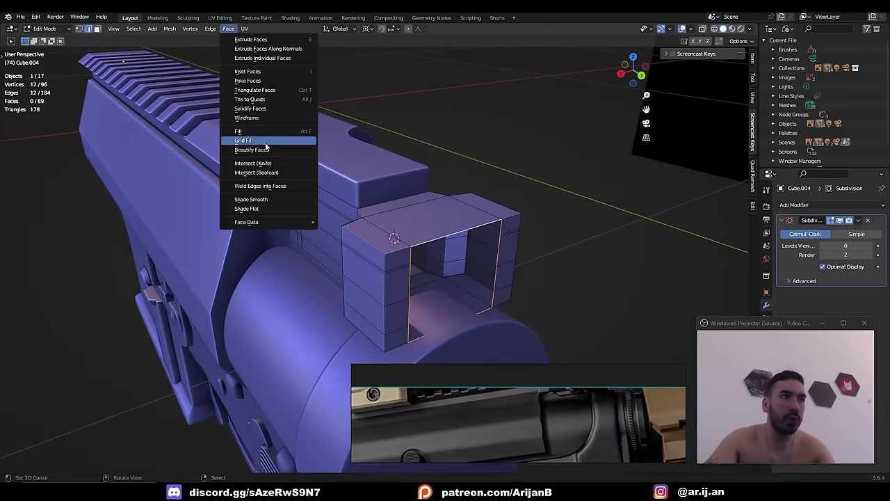
{"action": "left_click", "coordinate": [266, 146]}
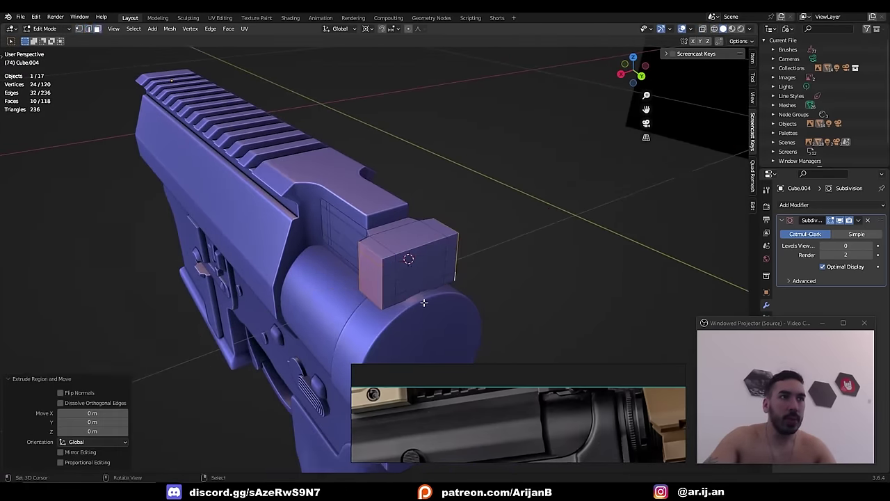
- Scale the extruded wing side faces outward along X to form a wide crossbar
{"action": "key", "text": "s"}
{"action": "key", "text": "x"}
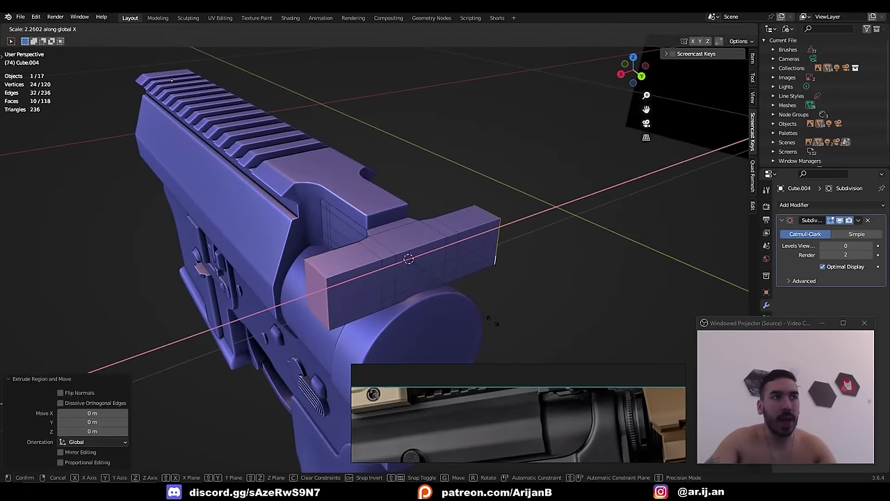
{"action": "left_click", "coordinate": [491, 320]}
{"action": "mouse_move", "coordinate": [492, 320]}
{"action": "middle_mouse_down"}
{"action": "mouse_move", "coordinate": [489, 280]}
{"action": "mouse_move", "coordinate": [389, 303]}
{"action": "mouse_move", "coordinate": [481, 330]}
{"action": "mouse_move", "coordinate": [533, 300]}
{"action": "mouse_move", "coordinate": [461, 300]}
{"action": "middle_mouse_up"}
{"action": "key", "text": "KP_7"}
{"action": "key", "text": "shift+z"}
{"action": "key", "text": "s"}
{"action": "key", "text": "x"}
{"action": "left_click", "coordinate": [452, 282]}
- Scale the crossbar's side ends along X once more to refine its overall width
{"action": "key", "text": "shift+z"}
{"action": "key", "text": "Tab"}
{"action": "key", "text": "s"}
{"action": "key", "text": "x"}
{"action": "left_click", "coordinate": [525, 299]}
{"action": "key", "text": "Tab"}
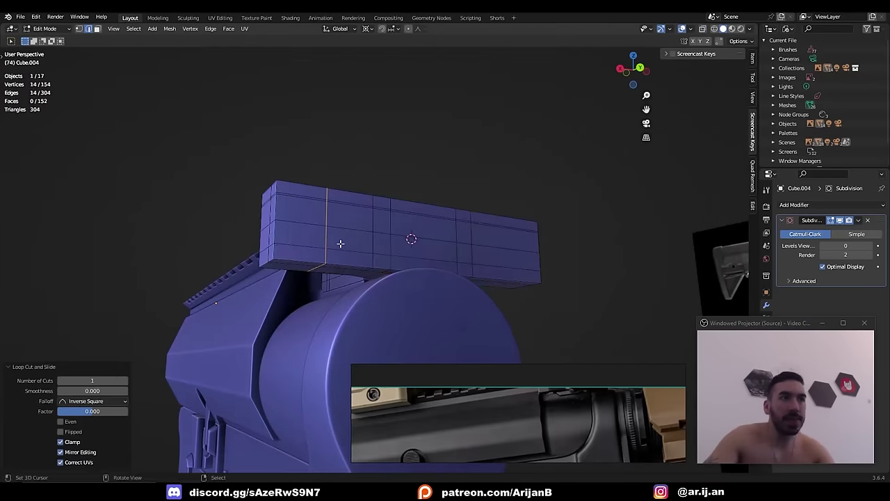
- Cut a vertical edge loop across each crossbar wing and scale the pair along X
{"action": "key", "text": "ctrl+r"}
{"action": "left_click", "coordinate": [491, 252]}
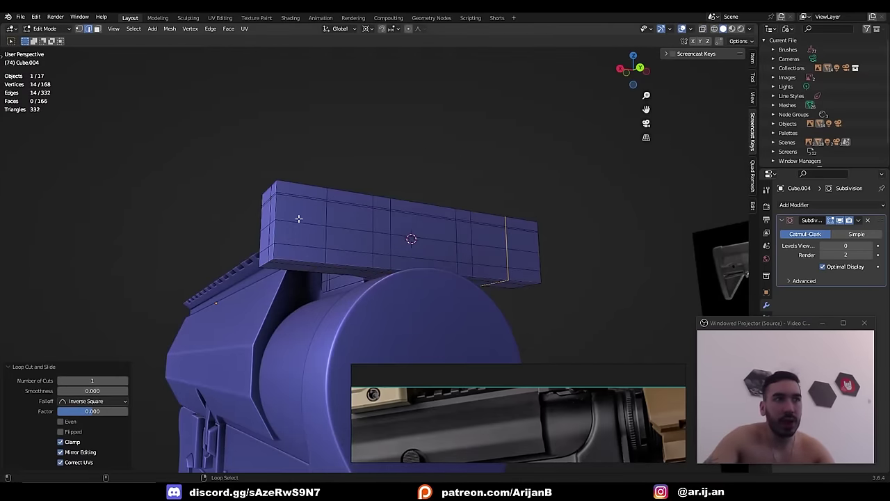
{"action": "left_click", "coordinate": [328, 231], "text": "alt+shift"}
{"action": "key", "text": "shift+s"}
{"action": "left_click", "coordinate": [384, 331]}
{"action": "middle_click_drag", "start_coordinate": [421, 298], "coordinate": [450, 286]}
{"action": "key", "text": "s"}
{"action": "key", "text": "x"}
{"action": "left_click", "coordinate": [459, 291]}
- Rip the vertices on the crossbar's lower rear edge at both new vertical loops
{"action": "middle_click_drag", "start_coordinate": [380, 273], "coordinate": [327, 261]}
{"action": "scroll", "coordinate": [380, 235], "scroll_direction": "up", "scroll_amount": 1}
{"action": "scroll", "coordinate": [431, 263], "scroll_direction": "up", "scroll_amount": 2}
{"action": "key", "text": "1"}
{"action": "right_click", "coordinate": [589, 265]}
{"action": "key", "text": "v"}
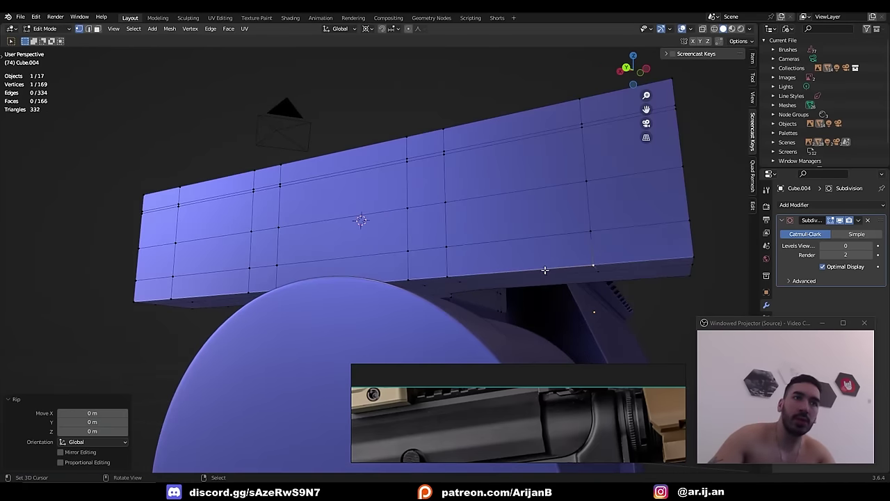
{"action": "right_click", "coordinate": [177, 297]}
{"action": "key", "text": "v"}
{"action": "right_click", "coordinate": [178, 296]}
- Snap the 3D cursor between opposite corner vertices and scale the ripped lower edge by -1, excluding X, to form a recess
{"action": "key", "text": "alt+z"}
{"action": "right_click", "coordinate": [178, 280]}
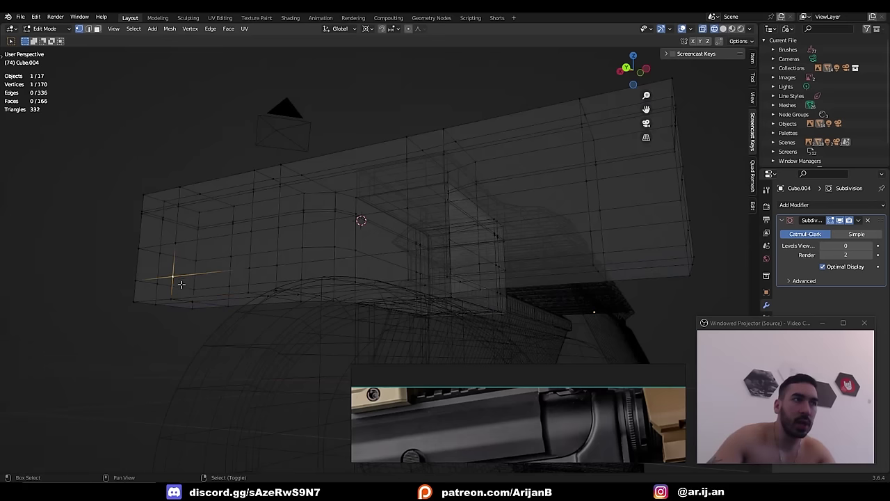
{"action": "middle_click_drag", "start_coordinate": [199, 300], "coordinate": [186, 270]}
{"action": "key", "text": "shift+s"}
{"action": "left_click", "coordinate": [193, 317]}
{"action": "key", "text": "alt+z"}
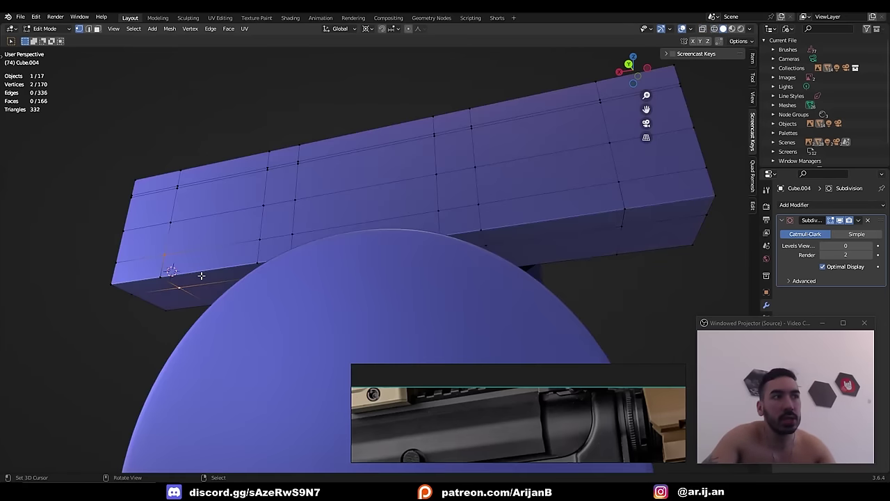
{"action": "left_click", "coordinate": [532, 240], "text": "ctrl"}
{"action": "key", "text": "alt+z"}
{"action": "key", "text": "s"}
{"action": "key", "text": "shift+x"}
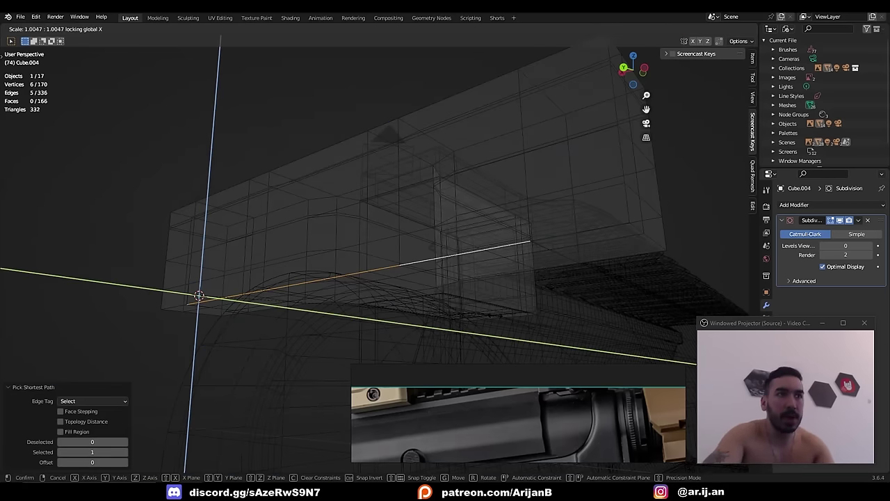
{"action": "type", "text": "-1"}
{"action": "key", "text": "Return"}
- Fill the open faces at both ends of the recess under the crossbar
{"action": "key", "text": "alt+z"}
{"action": "right_click", "coordinate": [208, 295], "text": "alt"}
{"action": "key", "text": "f"}
{"action": "key", "text": "alt+z"}
{"action": "middle_click_drag", "start_coordinate": [372, 261], "coordinate": [566, 268]}
{"action": "key", "text": "alt+z"}
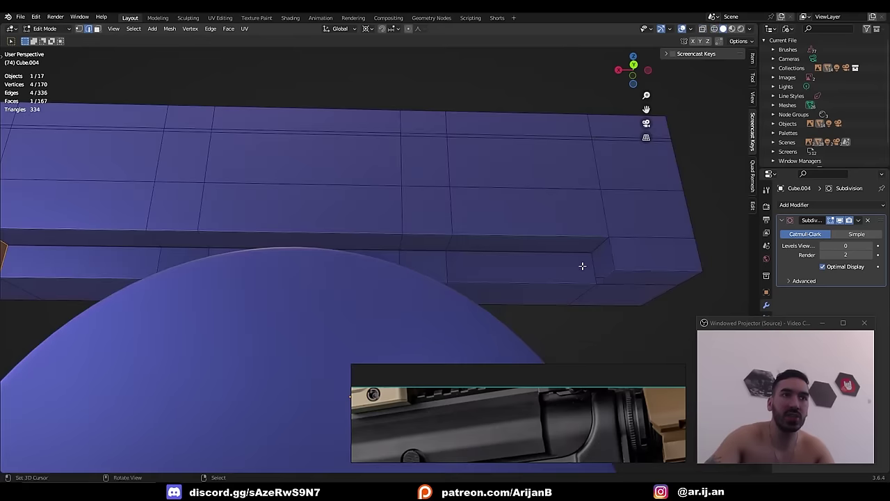
{"action": "key", "text": "f"}
- Set the insert's viewport subdivision to level 2 and check its smoothed shape
{"action": "key", "text": "alt+z"}
{"action": "key", "text": "Tab"}
{"action": "scroll", "coordinate": [348, 297], "scroll_direction": "down", "scroll_amount": 4}
{"action": "middle_click_drag", "start_coordinate": [348, 299], "coordinate": [390, 278]}
{"action": "key", "text": "alt+z"}
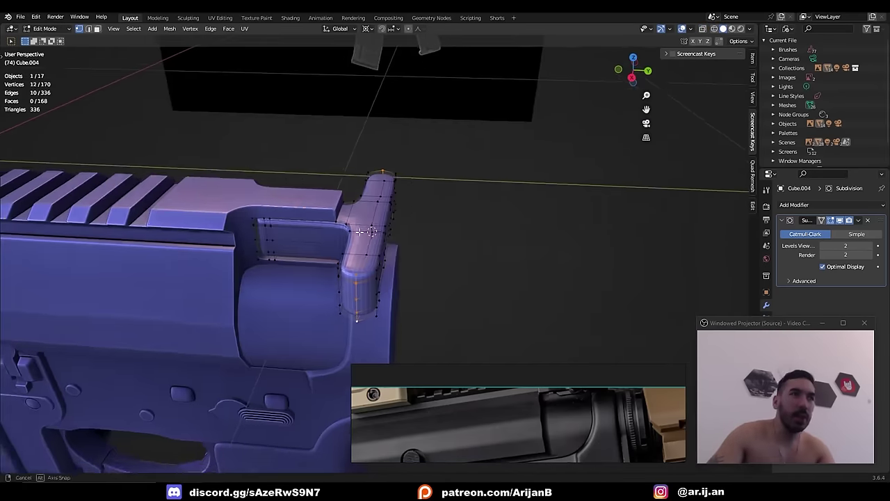
{"action": "middle_click_drag", "start_coordinate": [375, 230], "coordinate": [322, 219]}
{"action": "key", "text": "Tab"}
{"action": "scroll", "coordinate": [372, 238], "scroll_direction": "down", "scroll_amount": 3}
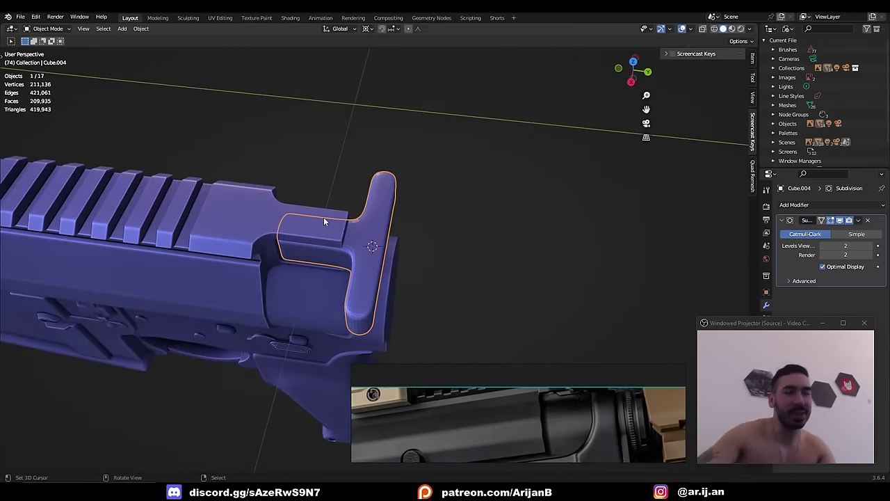
- Add an edge loop around the crossbar between its front and rear faces
{"action": "key", "text": "KP_3"}
{"action": "key", "text": "Tab"}
{"action": "key", "text": "alt+z"}
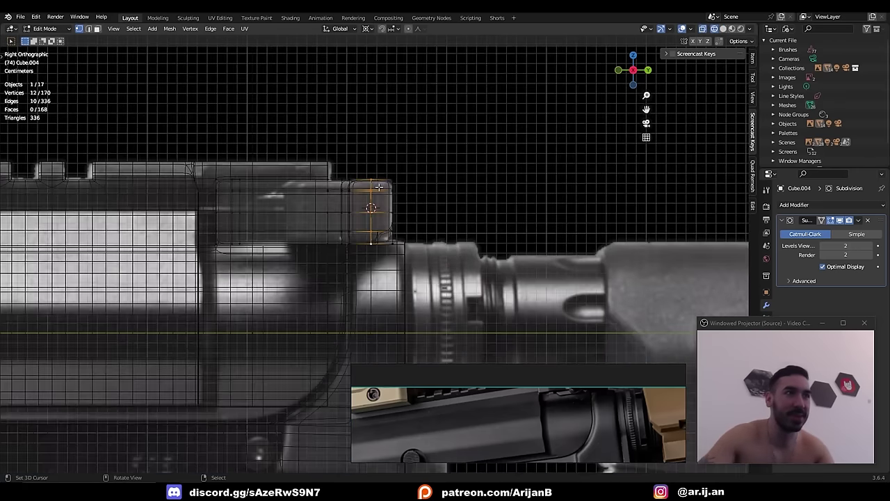
{"action": "left_click", "coordinate": [386, 186]}
{"action": "middle_click_drag", "start_coordinate": [392, 188], "coordinate": [388, 215]}
{"action": "scroll", "coordinate": [388, 215], "scroll_direction": "up", "scroll_amount": 1}
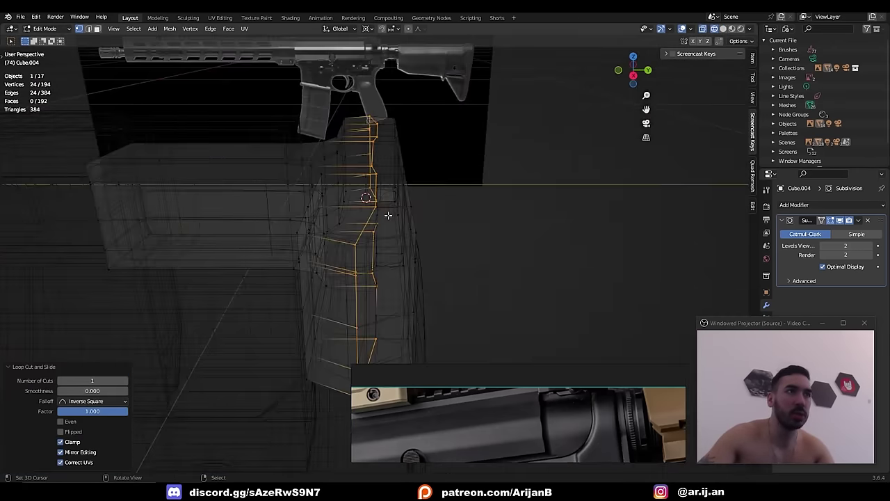
- Select the crossbar's rear region and move it along Y against the side reference
{"action": "key", "text": "KP_3"}
{"action": "key", "text": "alt+a"}
{"action": "key", "text": "b"}
{"action": "mouse_move", "coordinate": [390, 156]}
{"action": "left_mouse_down"}
{"action": "mouse_move", "coordinate": [402, 210]}
{"action": "mouse_move", "coordinate": [463, 300]}
{"action": "left_mouse_up"}
{"action": "key", "text": "ctrl+KP_Add"}
{"action": "key", "text": "shift+z"}
{"action": "mouse_move", "coordinate": [463, 299]}
{"action": "middle_mouse_down"}
{"action": "mouse_move", "coordinate": [457, 264]}
{"action": "mouse_move", "coordinate": [411, 240]}
{"action": "mouse_move", "coordinate": [423, 267]}
{"action": "mouse_move", "coordinate": [423, 311]}
{"action": "mouse_move", "coordinate": [401, 268]}
{"action": "middle_mouse_up"}
{"action": "scroll", "coordinate": [411, 240], "scroll_direction": "up", "scroll_amount": 2}
{"action": "left_click", "coordinate": [404, 238], "text": "ctrl+shift"}
{"action": "key", "text": "g"}
{"action": "key", "text": "y"}
{"action": "left_click", "coordinate": [434, 238]}
- Shift the selected crossbar region along Y again to refine the crossbar's depth
{"action": "scroll", "coordinate": [434, 238], "scroll_direction": "down", "scroll_amount": 2}
{"action": "key", "text": "Tab"}
{"action": "middle_click_drag", "start_coordinate": [401, 240], "coordinate": [347, 208]}
{"action": "key", "text": "Tab"}
{"action": "key", "text": "g"}
{"action": "key", "text": "y"}
{"action": "left_click", "coordinate": [425, 256]}
- Bevel the insert's outline and recess edges with 2 segments and a profile of 1.000
{"action": "key", "text": "Tab"}
{"action": "key", "text": "ctrl+b"}
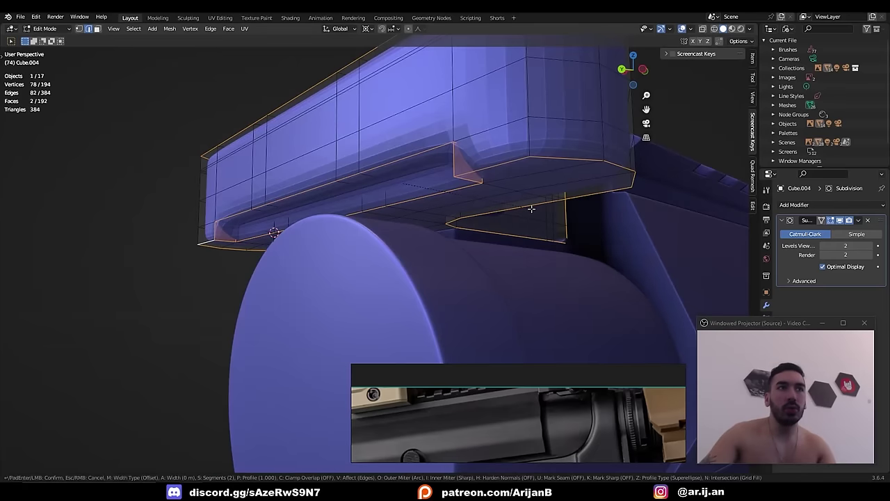
{"action": "left_click", "coordinate": [551, 234]}
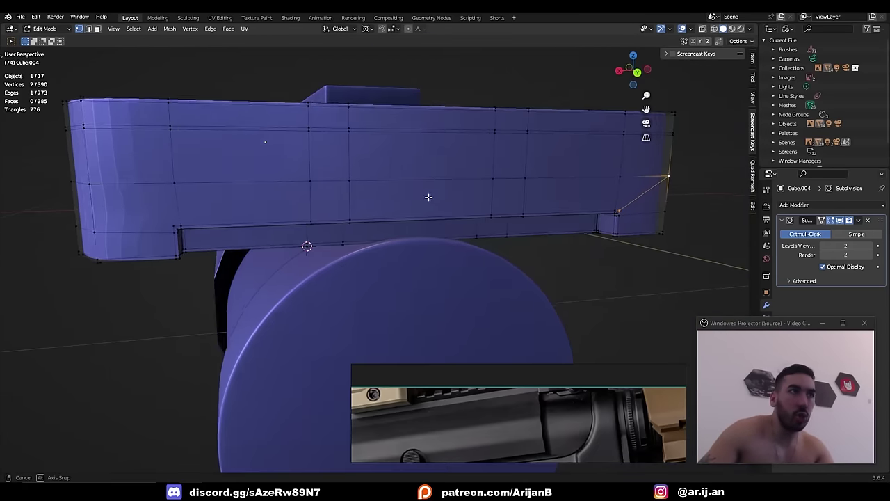
- Connect the recess corner vertices to the crossbar's side vertices at both ends
{"action": "middle_click_drag", "start_coordinate": [427, 196], "coordinate": [448, 197]}
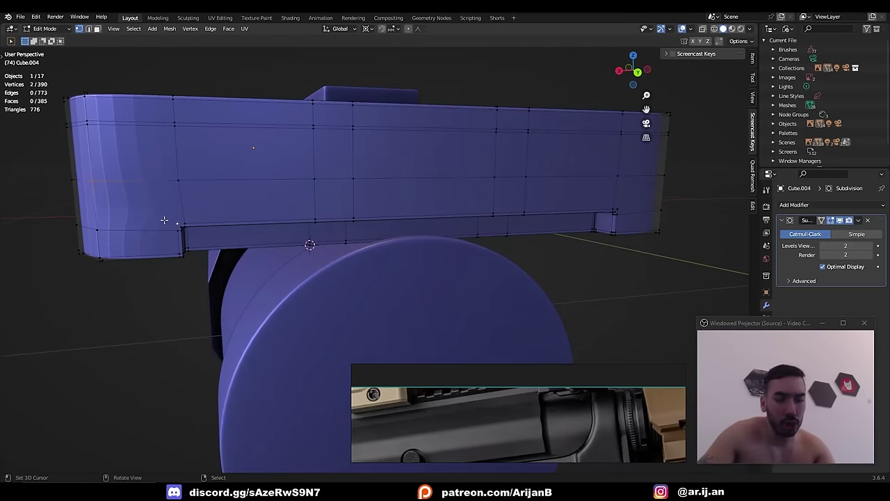
{"action": "key", "text": "j"}
{"action": "middle_click_drag", "start_coordinate": [220, 223], "coordinate": [383, 213]}
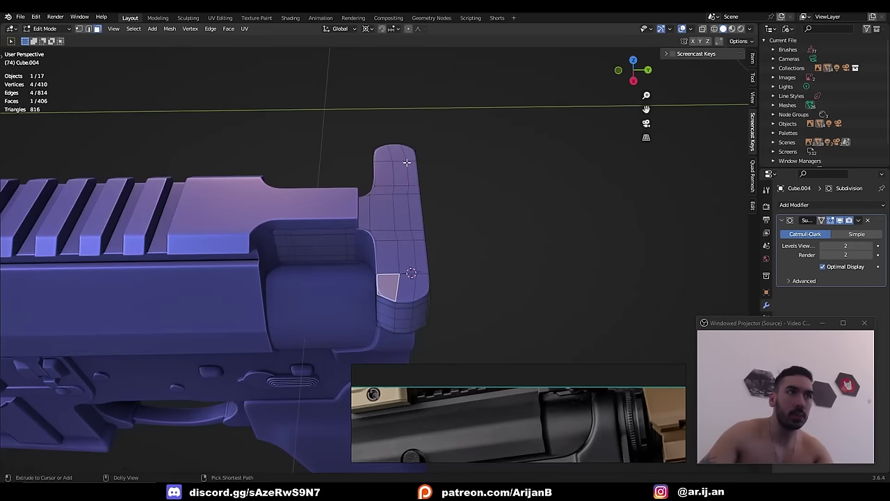
- Select the crossbar's top face region, inset it into a recessed panel and save the file
{"action": "left_click", "coordinate": [408, 151], "text": "ctrl+shift"}
{"action": "middle_click_drag", "start_coordinate": [424, 192], "coordinate": [427, 255]}
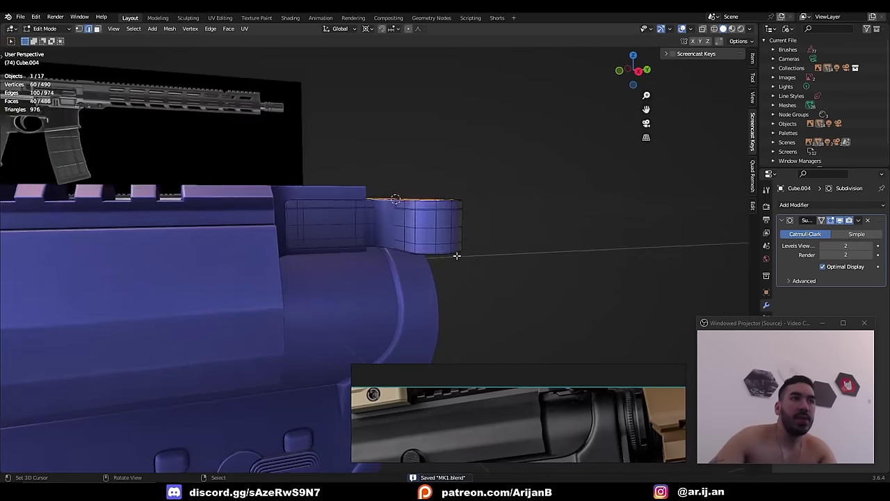
{"action": "middle_click_drag", "start_coordinate": [457, 254], "coordinate": [356, 229]}
{"action": "key", "text": "Tab"}
{"action": "scroll", "coordinate": [371, 238], "scroll_direction": "down", "scroll_amount": 3}
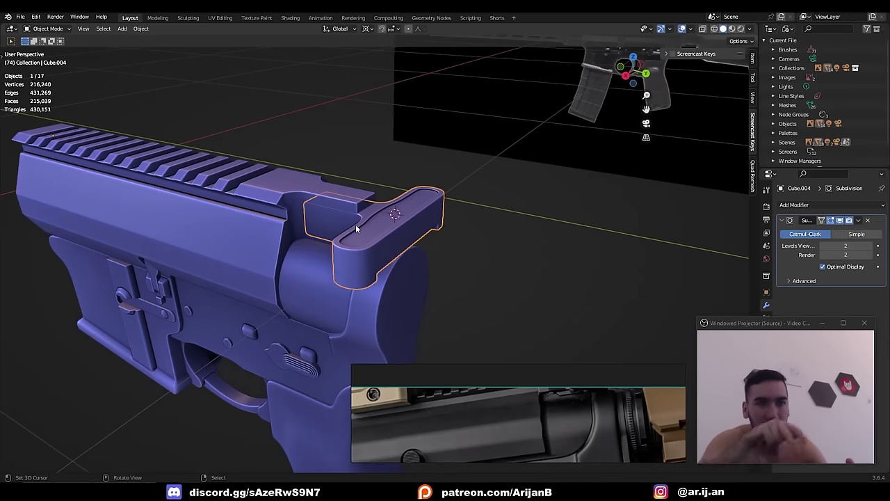
{"action": "middle_click_drag", "start_coordinate": [356, 228], "coordinate": [368, 219]}
{"action": "key", "text": "alt+a"}
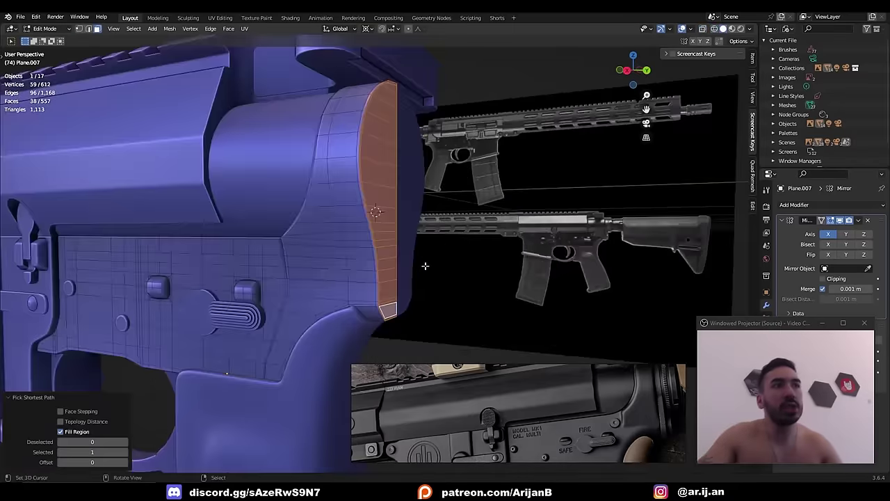
- Duplicate the lower receiver's rear end faces, offset the copy along Y and separate it into its own object
{"action": "key", "text": "g"}
{"action": "right_click", "coordinate": [402, 248]}
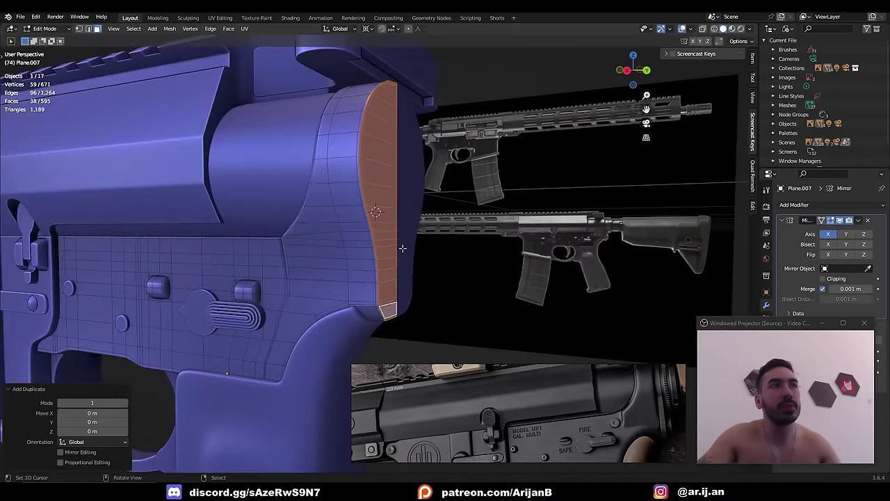
{"action": "middle_click_drag", "start_coordinate": [401, 248], "coordinate": [416, 254]}
{"action": "key", "text": "g"}
{"action": "key", "text": "y"}
{"action": "left_click", "coordinate": [421, 255]}
{"action": "key", "text": "p"}
{"action": "left_click", "coordinate": [419, 253]}
{"action": "key", "text": "Tab"}
- Extrude the separated rear plate to give it thickness and apply its Mirror modifier
{"action": "right_click", "coordinate": [384, 183]}
{"action": "key", "text": "Tab"}
{"action": "key", "text": "1"}
{"action": "key", "text": "KP_3"}
{"action": "key", "text": "alt+z"}
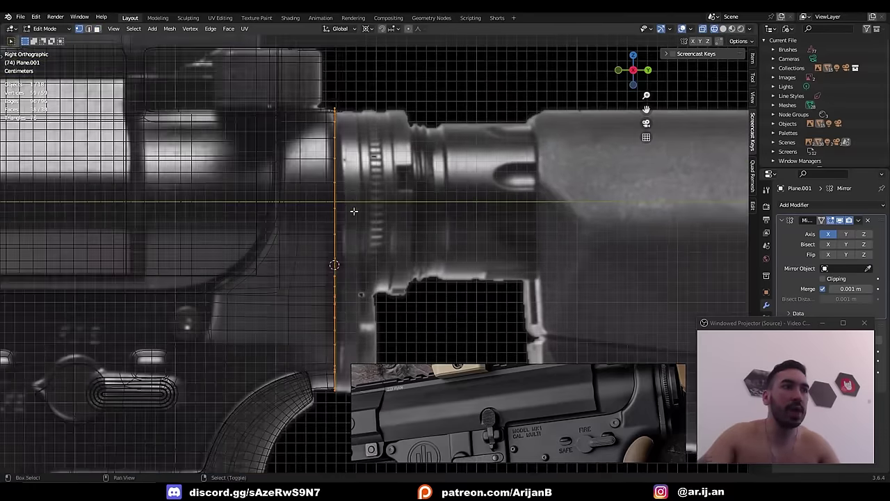
{"action": "middle_click_drag", "start_coordinate": [355, 212], "coordinate": [343, 157], "text": "shift"}
{"action": "key", "text": "e"}
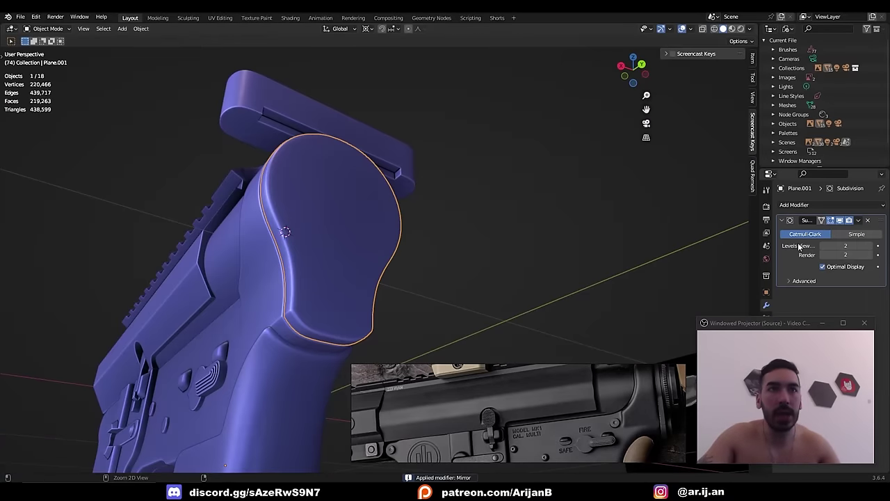
- Fatten the plate's rim faces outward by about 0.003 m and compare them with the side reference
{"action": "key", "text": "Tab"}
{"action": "key", "text": "alt+z"}
{"action": "key", "text": "alt+s"}
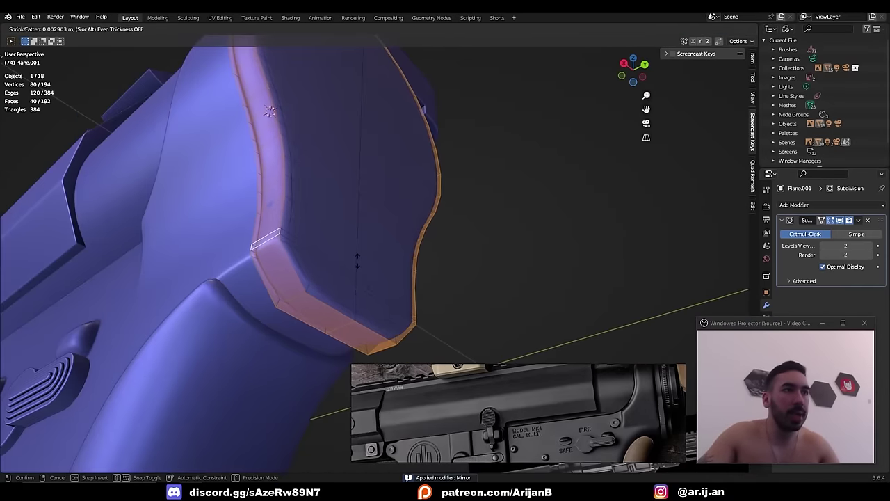
{"action": "left_click", "coordinate": [362, 249]}
{"action": "key", "text": "KP_3"}
{"action": "key", "text": "shift+z"}
{"action": "middle_click_drag", "start_coordinate": [387, 313], "coordinate": [379, 252], "text": "shift"}
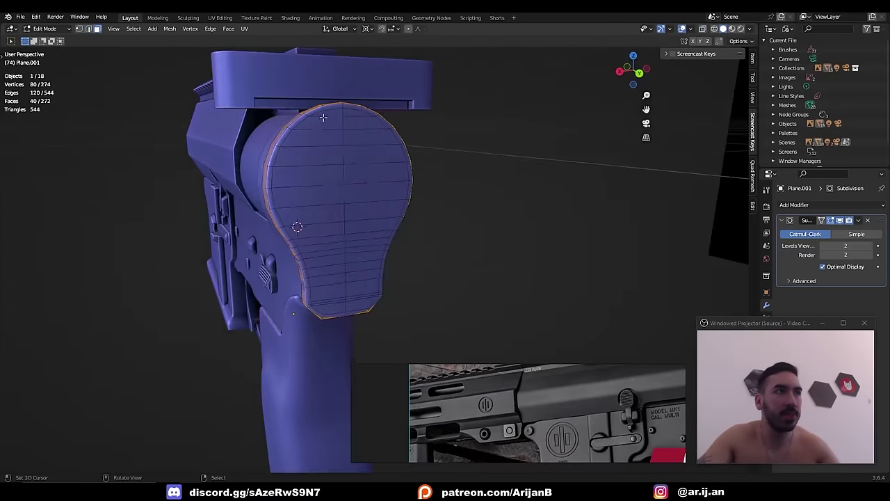
- Select the round upper region of the end plate's rear faces and duplicate it in place
{"action": "right_click", "coordinate": [323, 117]}
{"action": "right_click", "coordinate": [375, 214], "text": "ctrl+shift"}
{"action": "middle_click_drag", "start_coordinate": [375, 214], "coordinate": [459, 274]}
{"action": "key", "text": "shift+d"}
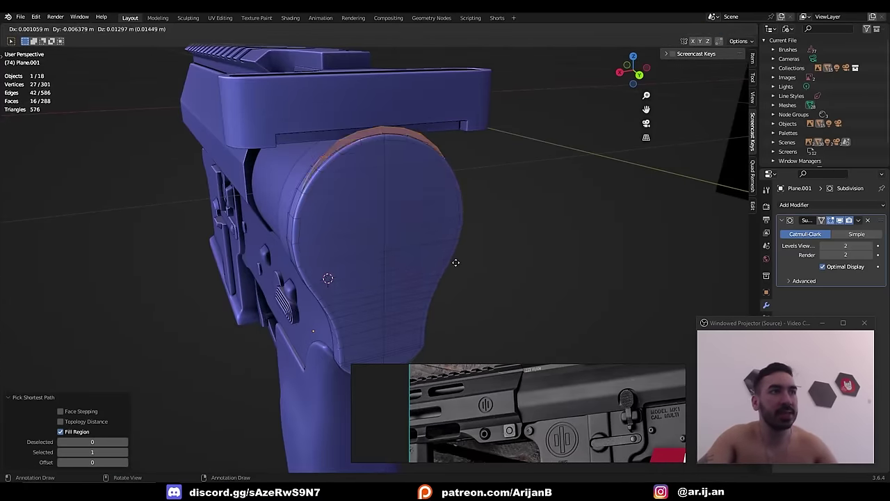
{"action": "right_click", "coordinate": [455, 262]}
- Scale the duplicated round faces to about 0.91 and separate them into their own object for editing
{"action": "key", "text": "s"}
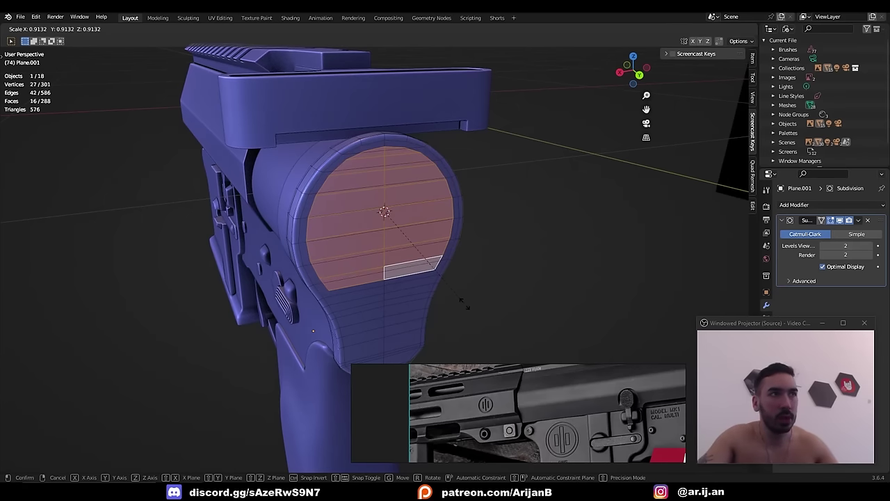
{"action": "left_click", "coordinate": [465, 304]}
{"action": "key", "text": "p"}
{"action": "left_click", "coordinate": [466, 261]}
{"action": "key", "text": "Tab"}
{"action": "right_click", "coordinate": [368, 207]}
{"action": "key", "text": "Tab"}
- Merge the separated disc's vertices by distance and select its bottom edges
{"action": "middle_click_drag", "start_coordinate": [394, 260], "coordinate": [379, 233]}
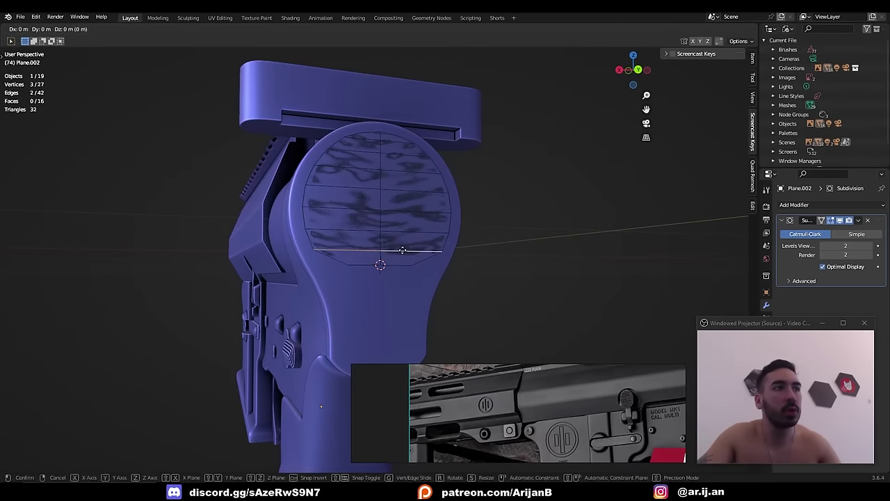
{"action": "key", "text": "a"}
{"action": "key", "text": "m"}
{"action": "key", "text": "b"}
{"action": "right_click", "coordinate": [371, 267]}
{"action": "right_click", "coordinate": [403, 269], "text": "shift"}
{"action": "middle_click_drag", "start_coordinate": [404, 273], "coordinate": [431, 216], "text": "shift"}
- Extrude the disc's bottom edges downward along Z twice, by about 0.03 m and about 0.05 m
{"action": "key", "text": "e"}
{"action": "right_click", "coordinate": [431, 216]}
{"action": "key", "text": "g"}
{"action": "key", "text": "z"}
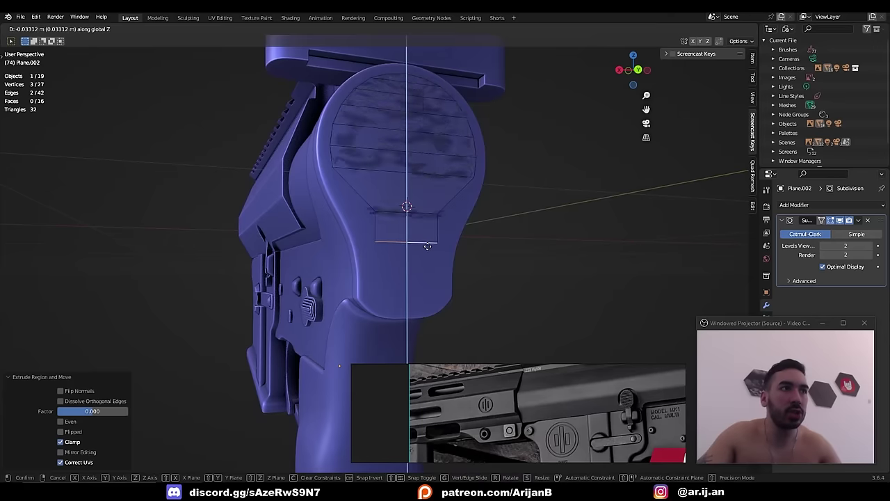
{"action": "left_click", "coordinate": [429, 249]}
{"action": "key", "text": "e"}
{"action": "key", "text": "z"}
{"action": "left_click", "coordinate": [432, 293]}
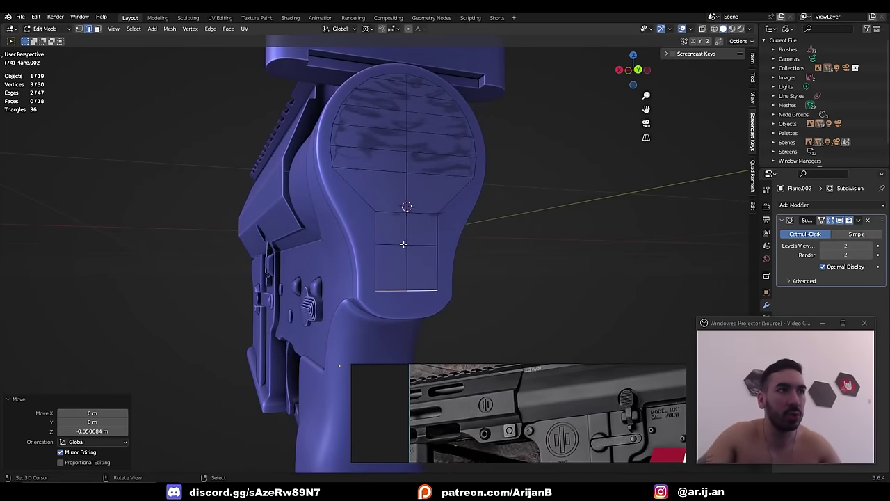
- Add a centred loop cut across the lowest faces of the strip and scale it to about 1.7
{"action": "key", "text": "3"}
{"action": "left_click", "coordinate": [404, 263], "text": "alt"}
{"action": "key", "text": "ctrl+r"}
{"action": "left_click", "coordinate": [426, 278]}
{"action": "right_click", "coordinate": [426, 278]}
{"action": "middle_click_drag", "start_coordinate": [439, 284], "coordinate": [425, 287]}
{"action": "key", "text": "s"}
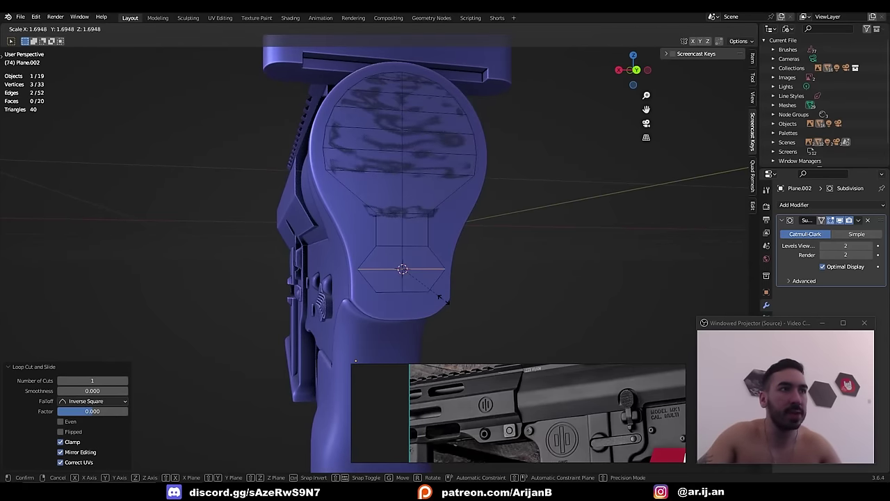
{"action": "left_click", "coordinate": [442, 299]}
- Select the four faces of the hexagonal lower end and shift them along Z
{"action": "key", "text": "3"}
{"action": "left_click", "coordinate": [404, 263], "text": "alt"}
{"action": "left_click", "coordinate": [403, 279], "text": "alt+shift"}
{"action": "key", "text": "g"}
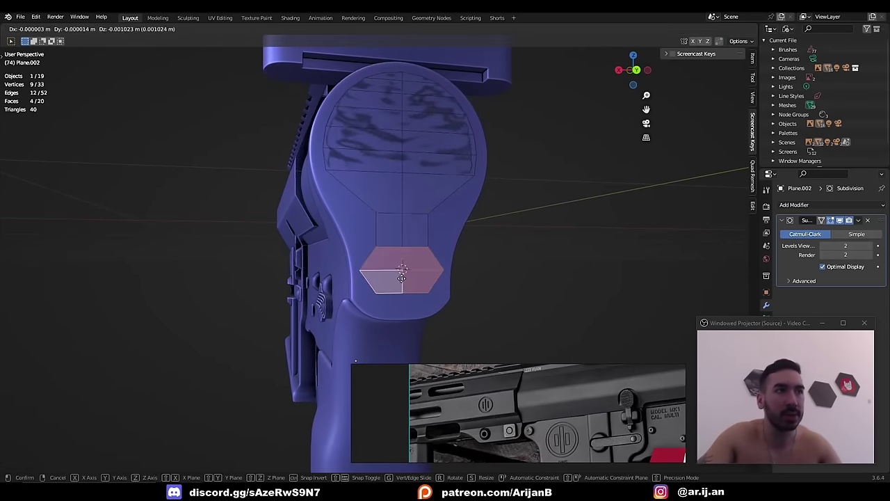
{"action": "key", "text": "z"}
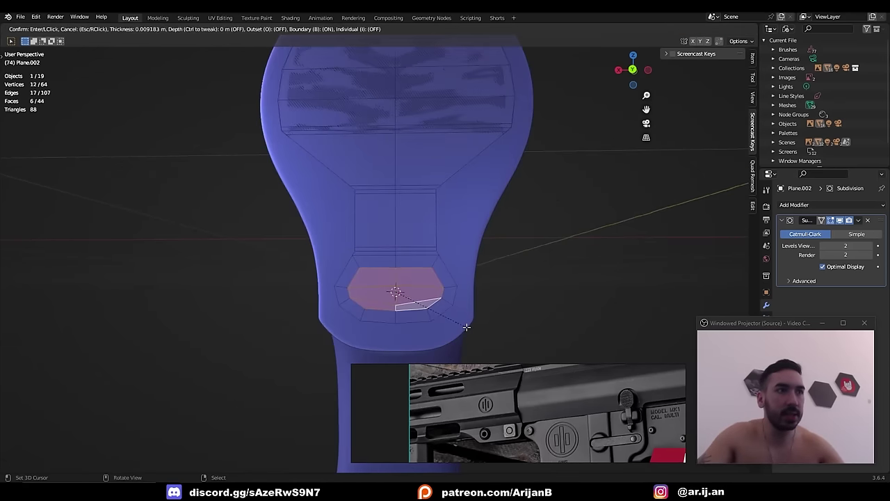
- Turn the inset lower faces into a LoopTools circle scaled to about 0.85 and raise it about 0.0015 m along Z
{"action": "right_click", "coordinate": [512, 103]}
{"action": "mouse_move", "coordinate": [494, 92]}
{"action": "left_click", "coordinate": [535, 99]}
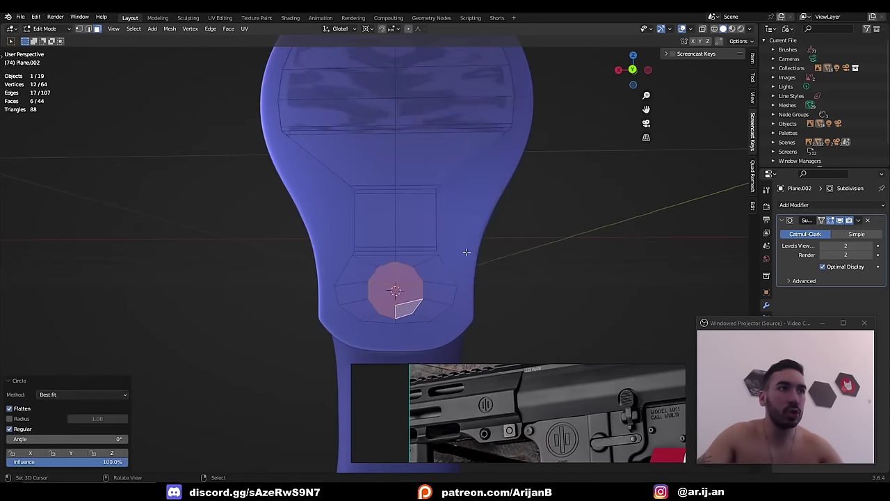
{"action": "key", "text": "g"}
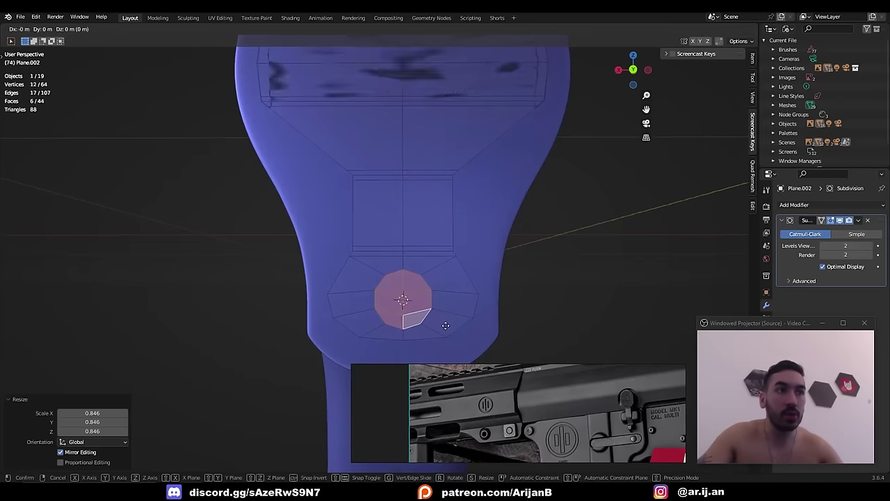
{"action": "key", "text": "z"}
{"action": "left_click", "coordinate": [440, 303]}
- Delete the circular faces to open a hole and extrude the whole plate to give it thickness
{"action": "middle_click_drag", "start_coordinate": [440, 303], "coordinate": [531, 308]}
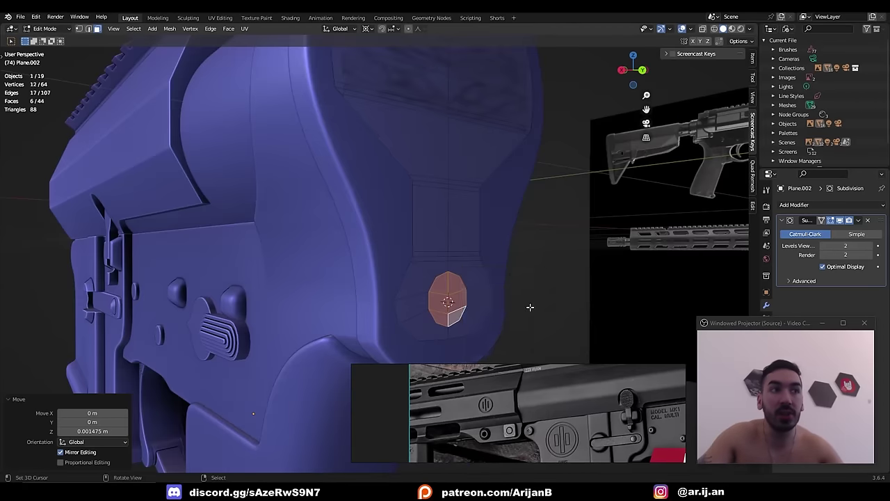
{"action": "key", "text": "x"}
{"action": "left_click", "coordinate": [530, 308]}
{"action": "scroll", "coordinate": [446, 291], "scroll_direction": "down", "scroll_amount": 3}
{"action": "key", "text": "a"}
{"action": "middle_click_drag", "start_coordinate": [440, 290], "coordinate": [438, 248]}
{"action": "scroll", "coordinate": [383, 231], "scroll_direction": "up", "scroll_amount": 3}
{"action": "key", "text": "e"}
{"action": "left_click", "coordinate": [413, 231]}
- Select all edges of the plate with face angles similar to a picked outline edge, covering the outer contour and hole
{"action": "key", "text": "2"}
{"action": "right_click", "coordinate": [446, 232]}
{"action": "key", "text": "shift+g"}
{"action": "left_click", "coordinate": [448, 233]}
{"action": "key", "text": "shift+z"}
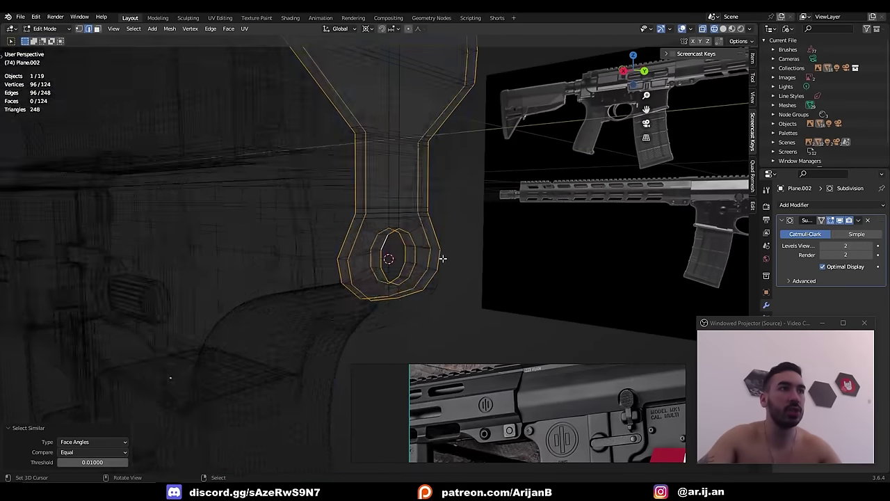
{"action": "key", "text": "alt+z"}
{"action": "key", "text": "Tab"}
- Compare the plate's thickness and position with the buffer tube area in the side reference
{"action": "mouse_move", "coordinate": [469, 294]}
{"action": "middle_mouse_down"}
{"action": "mouse_move", "coordinate": [423, 242]}
{"action": "mouse_move", "coordinate": [385, 242]}
{"action": "middle_mouse_up"}
{"action": "key", "text": "KP_3"}
{"action": "key", "text": "shift+z"}
{"action": "middle_click_drag", "start_coordinate": [363, 133], "coordinate": [364, 156], "text": "shift"}
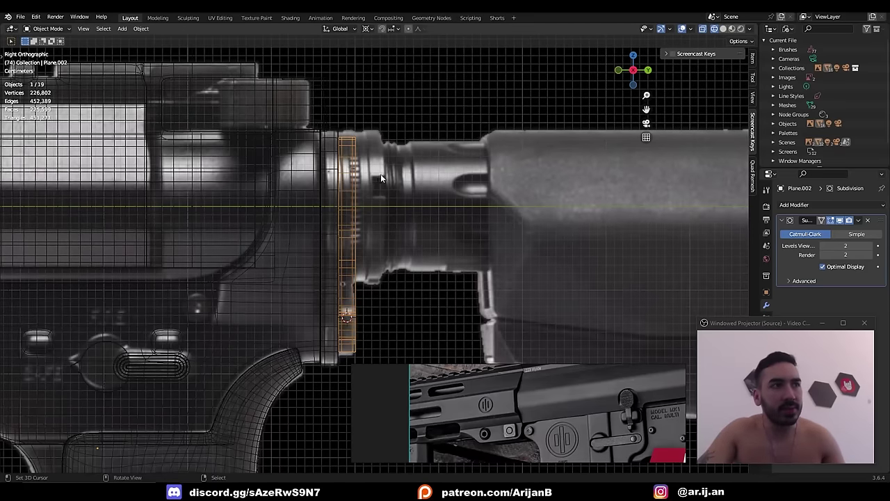
{"action": "scroll", "coordinate": [365, 179], "scroll_direction": "down", "scroll_amount": 1}
{"action": "mouse_move", "coordinate": [362, 197]}
{"action": "middle_mouse_down", "text": "shift"}
{"action": "mouse_move", "coordinate": [364, 251]}
{"action": "mouse_move", "coordinate": [354, 203]}
{"action": "mouse_move", "coordinate": [372, 188]}
{"action": "middle_mouse_up", "text": "shift"}
{"action": "scroll", "coordinate": [368, 249], "scroll_direction": "up", "scroll_amount": 3}
{"action": "scroll", "coordinate": [382, 213], "scroll_direction": "down", "scroll_amount": 1}
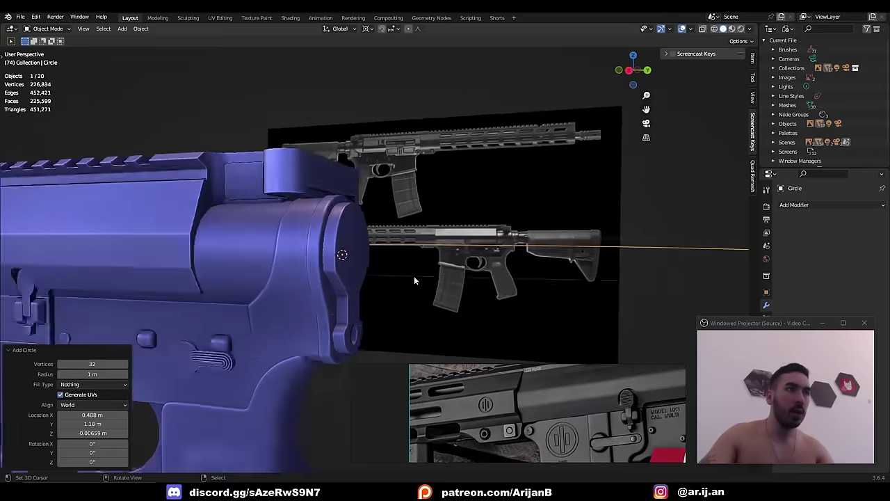
- Set the added circle to 128 vertices and scale it to about 0.093 to suit the rear plate
{"action": "middle_click_drag", "start_coordinate": [414, 276], "coordinate": [345, 284]}
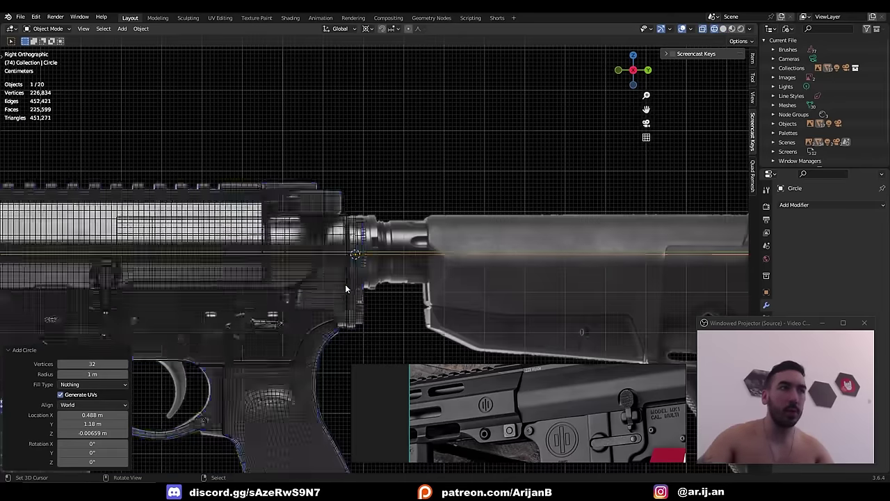
{"action": "scroll", "coordinate": [345, 284], "scroll_direction": "up", "scroll_amount": 1}
{"action": "scroll", "coordinate": [345, 284], "scroll_direction": "up", "scroll_amount": 1}
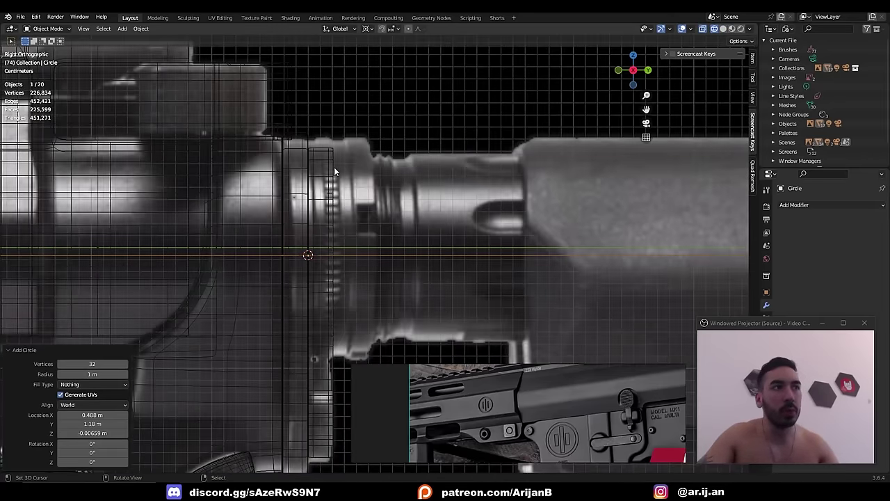
{"action": "middle_click_drag", "start_coordinate": [322, 257], "coordinate": [310, 279]}
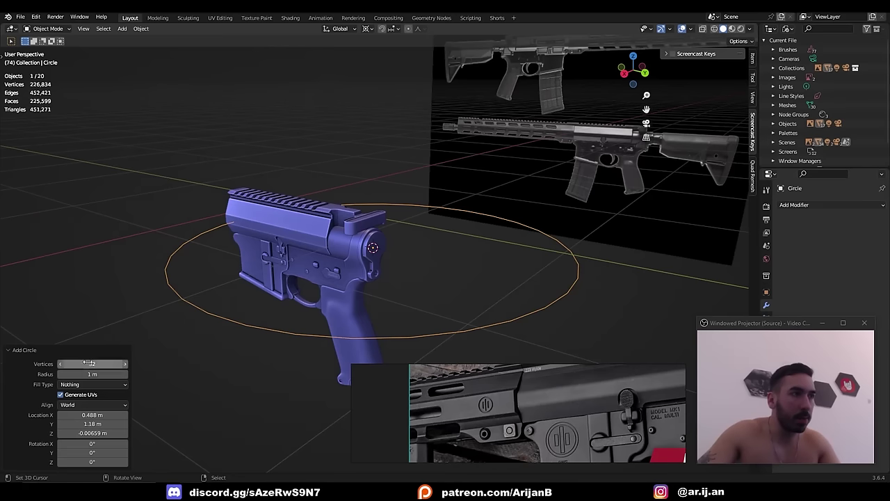
{"action": "key", "text": "Tab"}
{"action": "key", "text": "s"}
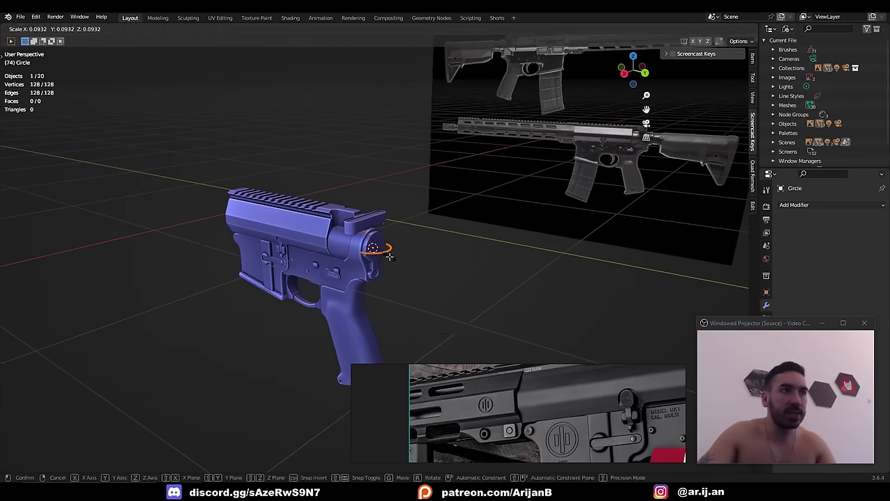
{"action": "left_click", "coordinate": [387, 256]}
{"action": "scroll", "coordinate": [384, 255], "scroll_direction": "up", "scroll_amount": 4}
- Turn the circle upright about the X axis and extrude its filled face into a thin disc
{"action": "key", "text": "r"}
{"action": "key", "text": "y"}
{"action": "key", "text": "x"}
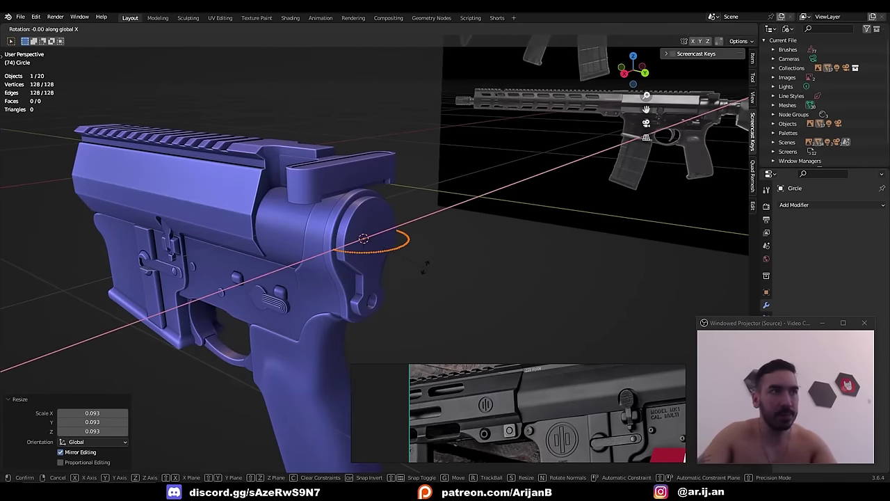
{"action": "key", "text": "f"}
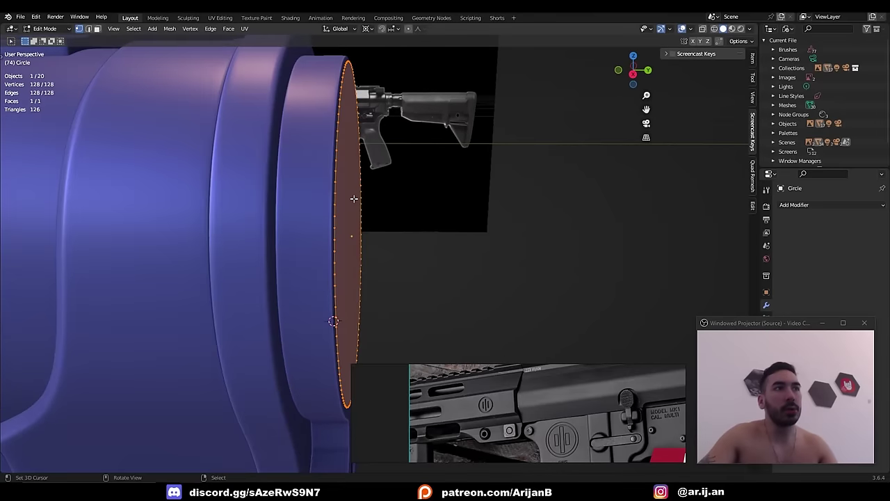
{"action": "key", "text": "e"}
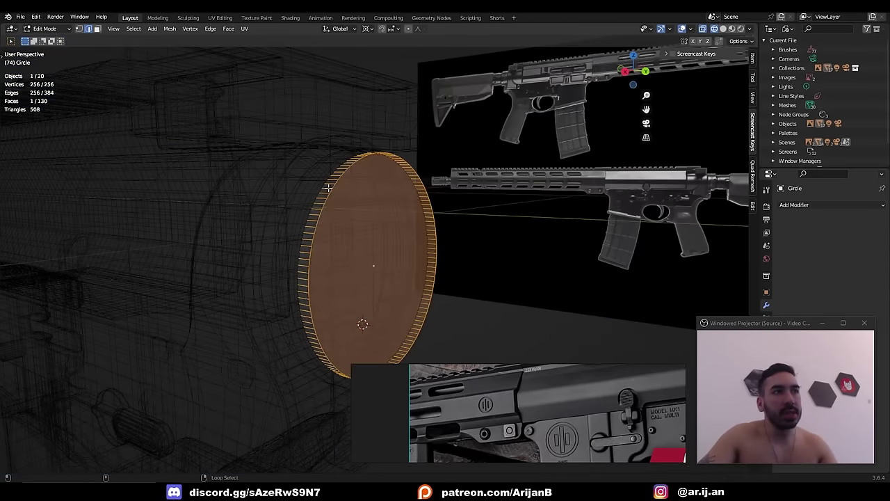
- Select the ring of crosswise edges around the disc's rim and bevel them with a narrow width
{"action": "left_click", "coordinate": [327, 187], "text": "alt"}
{"action": "middle_click_drag", "start_coordinate": [327, 186], "coordinate": [350, 178]}
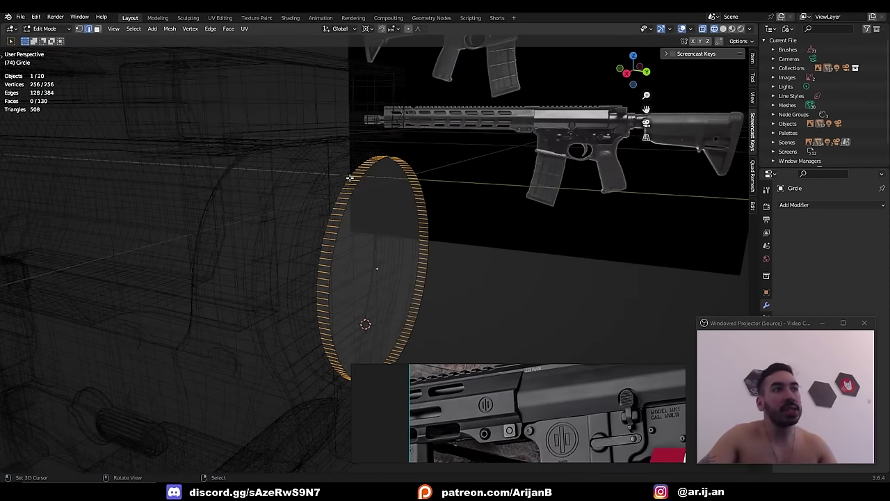
{"action": "mouse_move", "coordinate": [394, 270]}
{"action": "middle_mouse_down"}
{"action": "mouse_move", "coordinate": [447, 265]}
{"action": "mouse_move", "coordinate": [409, 230]}
{"action": "mouse_move", "coordinate": [356, 246]}
{"action": "mouse_move", "coordinate": [330, 231]}
{"action": "mouse_move", "coordinate": [328, 261]}
{"action": "mouse_move", "coordinate": [241, 221]}
{"action": "mouse_move", "coordinate": [356, 278]}
{"action": "middle_mouse_up"}
{"action": "key", "text": "shift+z"}
{"action": "scroll", "coordinate": [446, 263], "scroll_direction": "up", "scroll_amount": 4}
{"action": "key", "text": "ctrl+b"}
{"action": "left_click", "coordinate": [424, 225]}
- Extrude the 128 wide rim faces of the disc and fatten them outward by 0.0015 m
{"action": "key", "text": "alt+z"}
{"action": "key", "text": "c"}
{"action": "key", "text": "Escape"}
{"action": "key", "text": "shift+z"}
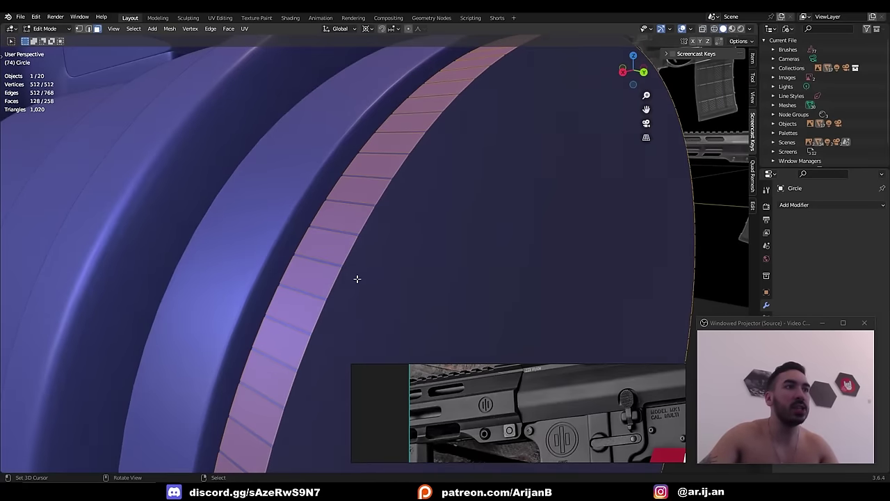
{"action": "key", "text": "e"}
{"action": "key", "text": "Escape"}
{"action": "key", "text": "alt+s"}
{"action": "left_click", "coordinate": [351, 260]}
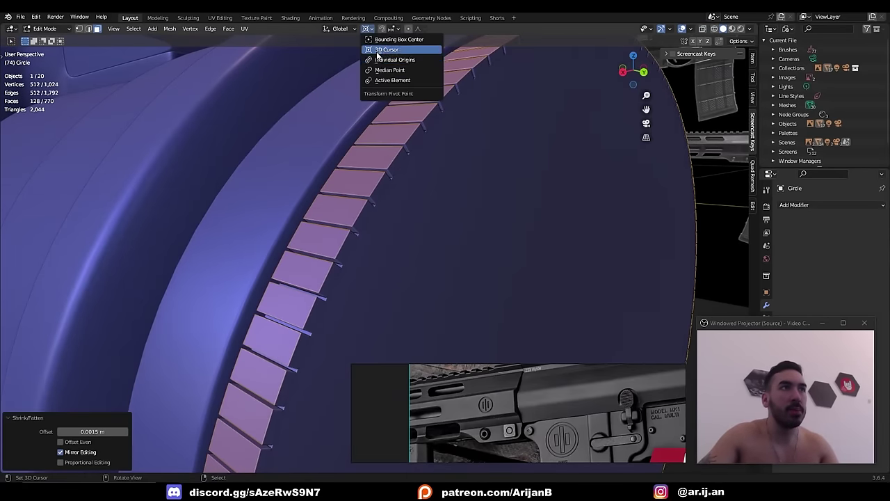
- Taper the rim teeth around individual origins, scaling their outer faces to about 0.8 across X/Z and along Y
{"action": "key", "text": "s"}
{"action": "key", "text": "shift+x"}
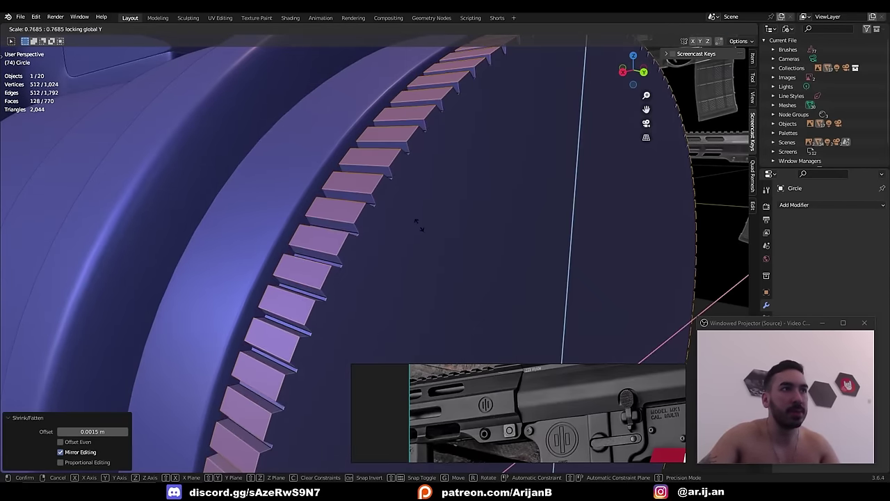
{"action": "left_click", "coordinate": [426, 238]}
{"action": "middle_click_drag", "start_coordinate": [428, 239], "coordinate": [522, 286]}
{"action": "key", "text": "s"}
{"action": "key", "text": "x"}
{"action": "key", "text": "y"}
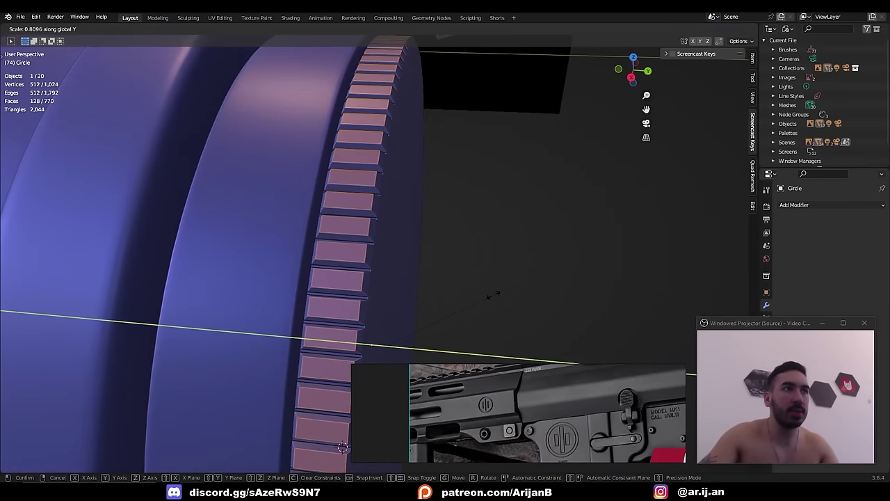
{"action": "left_click", "coordinate": [427, 236]}
{"action": "key", "text": "Tab"}
{"action": "middle_click_drag", "start_coordinate": [427, 236], "coordinate": [389, 235]}
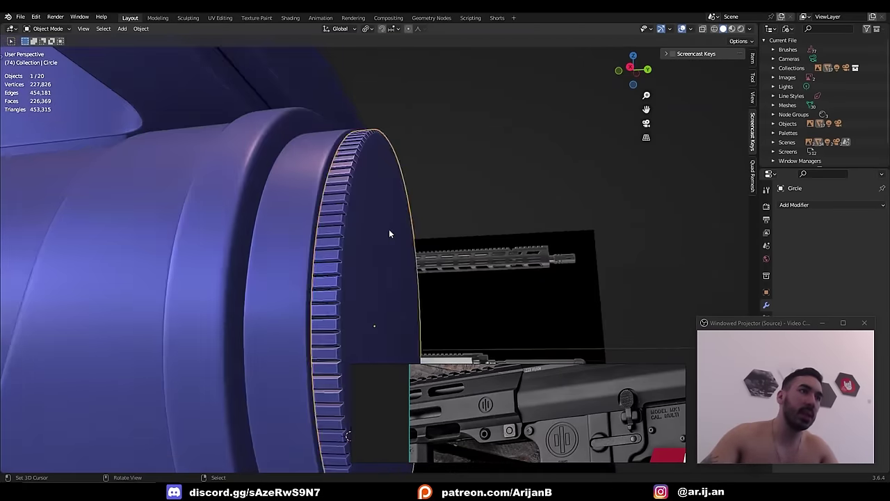
- Extrude the new 32-vertex circle by about 0.006 m and move it about 0.009 m along Y behind the knurled ring
{"action": "key", "text": "KP_3"}
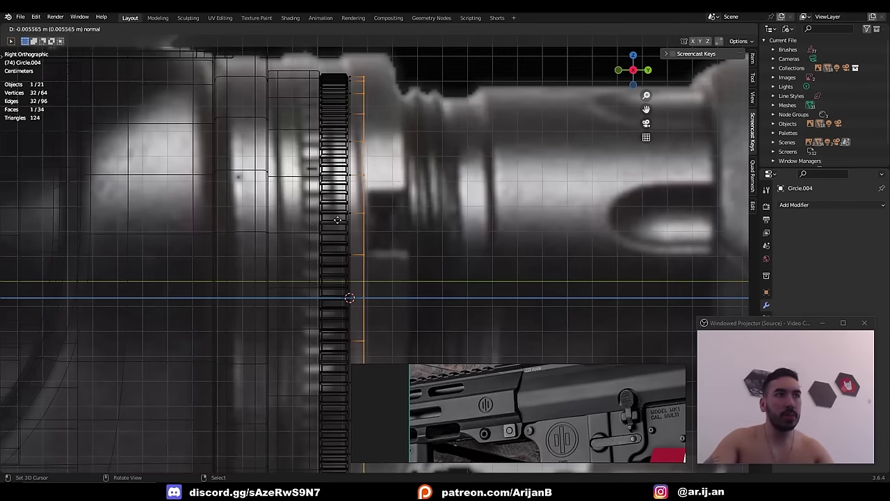
{"action": "left_click", "coordinate": [340, 219]}
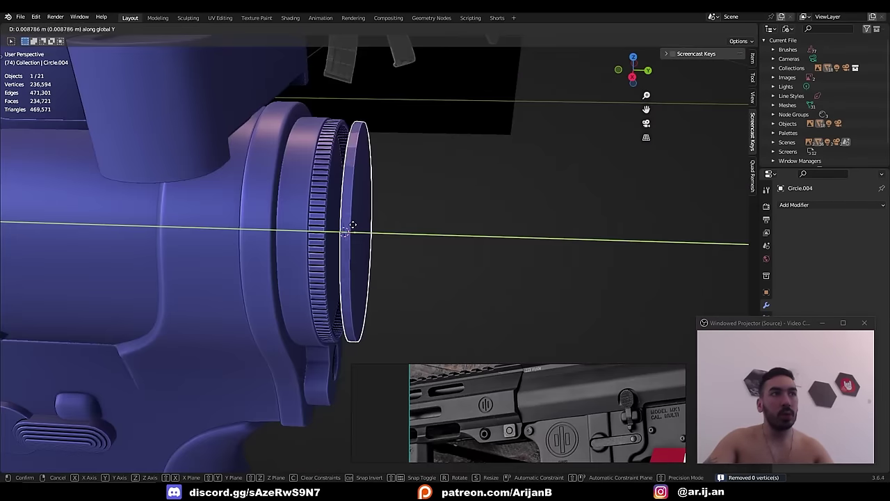
{"action": "left_click", "coordinate": [353, 224]}
- Delete the front and back cap faces of the new disc to leave an open ring
{"action": "middle_click_drag", "start_coordinate": [353, 224], "coordinate": [332, 198]}
{"action": "key", "text": "Tab"}
{"action": "key", "text": "3"}
{"action": "left_click", "coordinate": [383, 237]}
{"action": "key", "text": "shift+z"}
{"action": "left_click", "coordinate": [357, 230], "text": "shift"}
{"action": "key", "text": "shift+z"}
{"action": "key", "text": "x"}
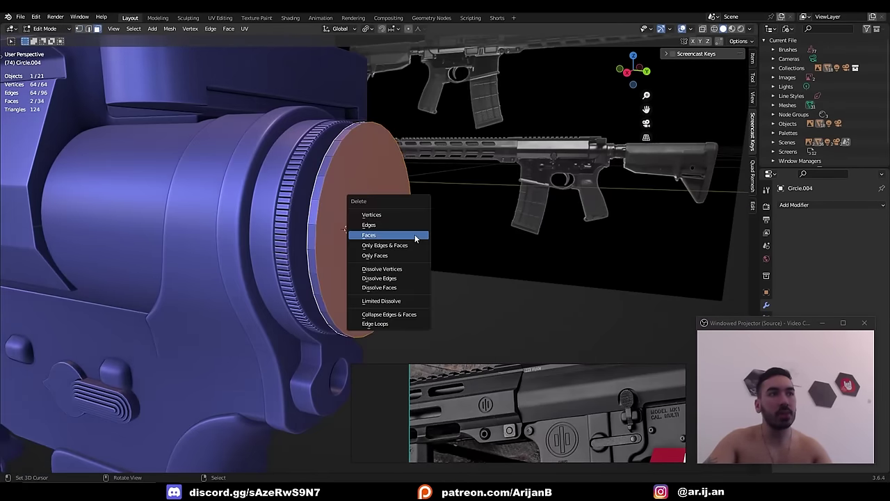
{"action": "left_click", "coordinate": [418, 236]}
{"action": "middle_click_drag", "start_coordinate": [416, 236], "coordinate": [276, 236]}
{"action": "key", "text": "Tab"}
- Check the open ring's position against the side reference and inspect its mesh from behind
{"action": "key", "text": "KP_3"}
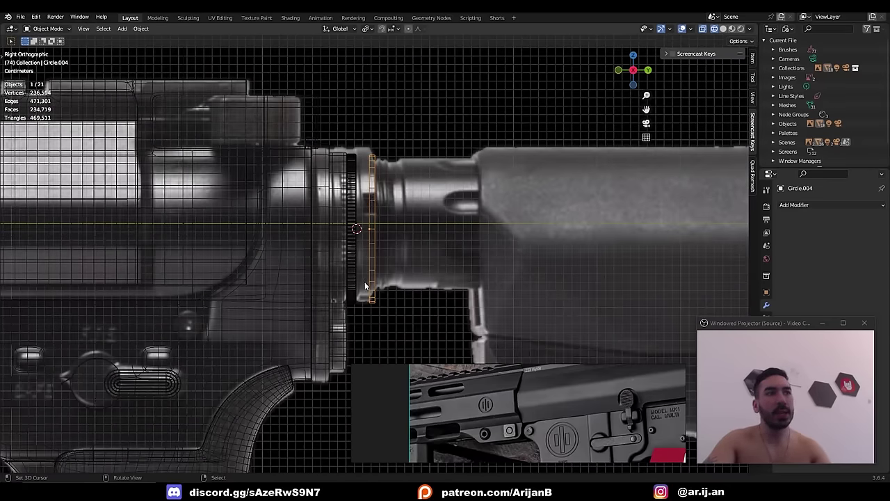
{"action": "scroll", "coordinate": [382, 257], "scroll_direction": "up", "scroll_amount": 4}
{"action": "key", "text": "shift+z"}
{"action": "mouse_move", "coordinate": [383, 206]}
{"action": "middle_mouse_down"}
{"action": "mouse_move", "coordinate": [358, 209]}
{"action": "mouse_move", "coordinate": [365, 222]}
{"action": "mouse_move", "coordinate": [403, 225]}
{"action": "mouse_move", "coordinate": [441, 253]}
{"action": "mouse_move", "coordinate": [476, 253]}
{"action": "middle_mouse_up"}
{"action": "scroll", "coordinate": [355, 211], "scroll_direction": "down", "scroll_amount": 5}
{"action": "key", "text": "Tab"}
{"action": "key", "text": "1"}
{"action": "key", "text": "a"}
{"action": "key", "text": "shift+z"}
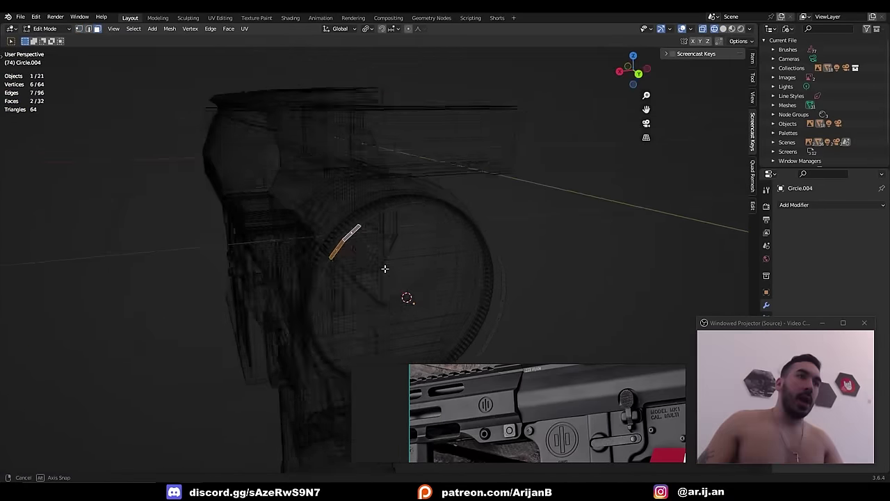
- Select four pairs of adjacent faces spaced diagonally around the open ring
{"action": "middle_click_drag", "start_coordinate": [385, 269], "coordinate": [481, 234]}
{"action": "key", "text": "shift+z"}
{"action": "key", "text": "shift+z"}
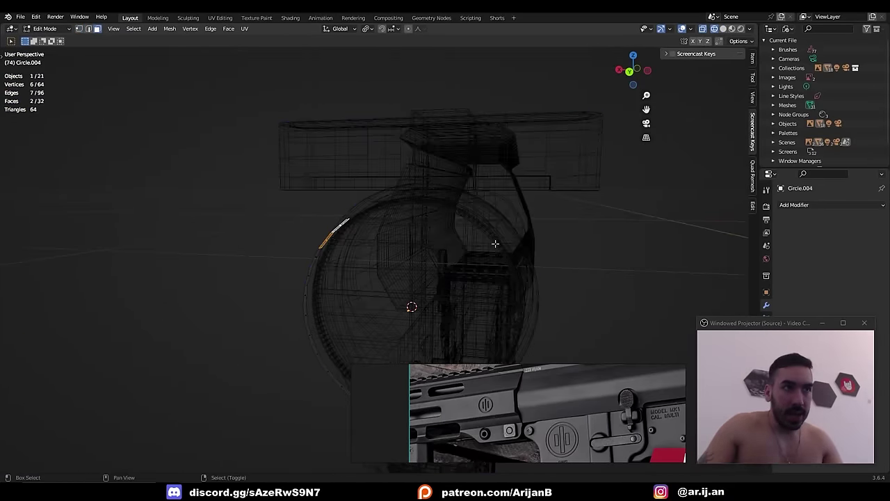
{"action": "key", "text": "shift+z"}
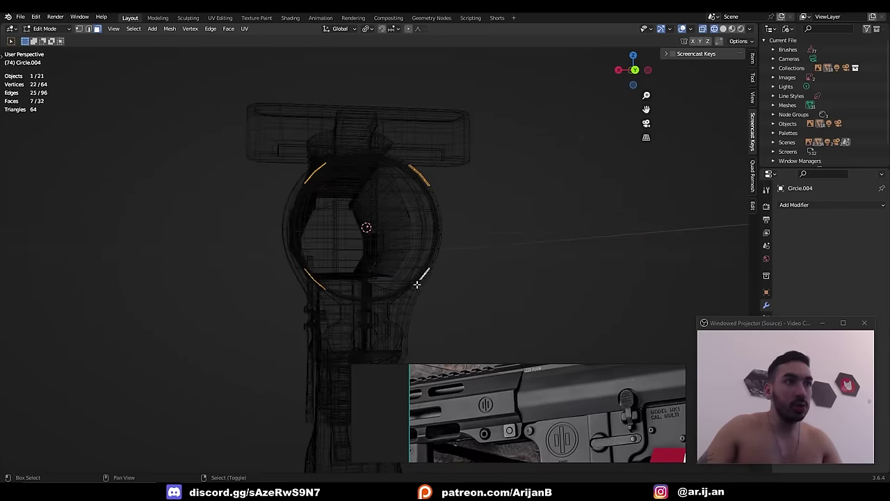
{"action": "left_click", "coordinate": [417, 284], "text": "shift"}
{"action": "mouse_move", "coordinate": [416, 283]}
{"action": "middle_mouse_down"}
{"action": "mouse_move", "coordinate": [397, 294]}
{"action": "mouse_move", "coordinate": [446, 294]}
{"action": "mouse_move", "coordinate": [413, 267]}
{"action": "middle_mouse_up"}
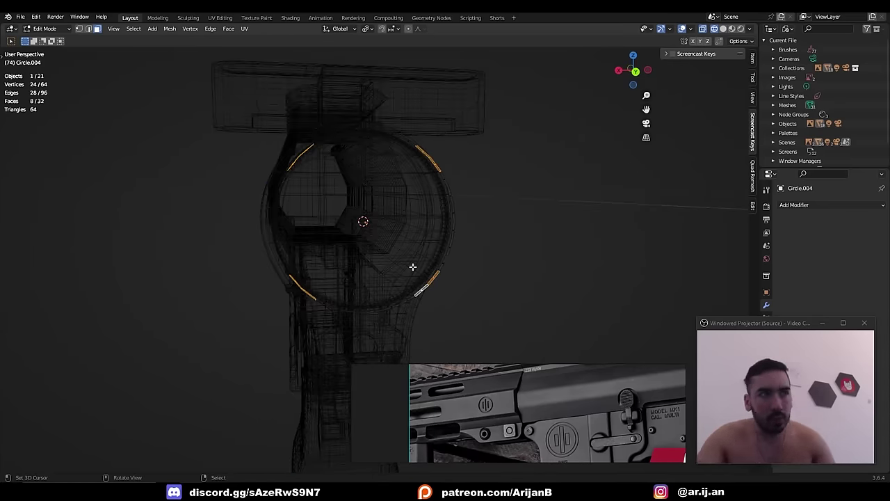
- Select the full ring face loop and apply Checker Deselect with 6 faces deselected and 2 selected
{"action": "middle_click_drag", "start_coordinate": [396, 251], "coordinate": [456, 270]}
{"action": "left_click", "coordinate": [369, 167], "text": "alt"}
{"action": "key", "text": "ctrl+s"}
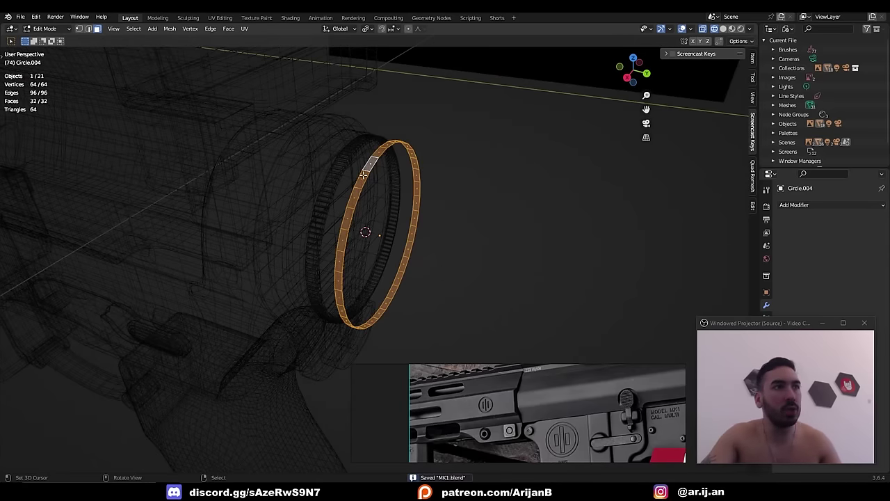
{"action": "left_click", "coordinate": [134, 29]}
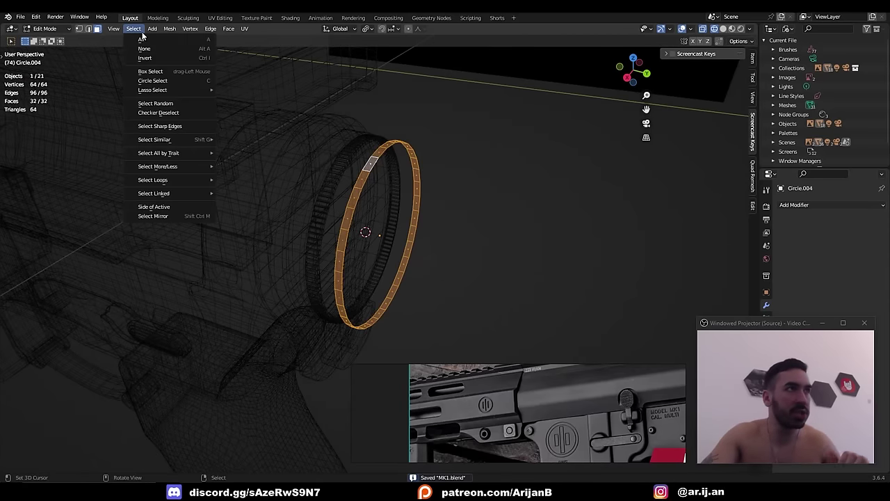
{"action": "left_click", "coordinate": [160, 113]}
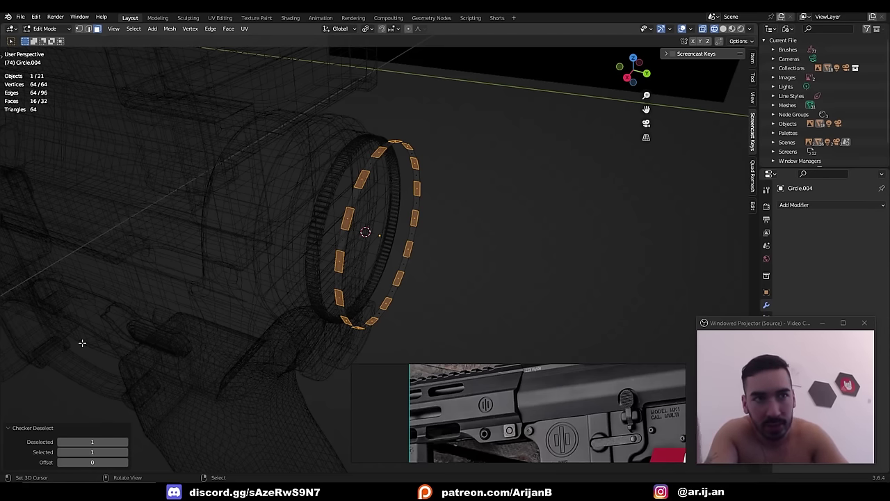
{"action": "left_click", "coordinate": [91, 445]}
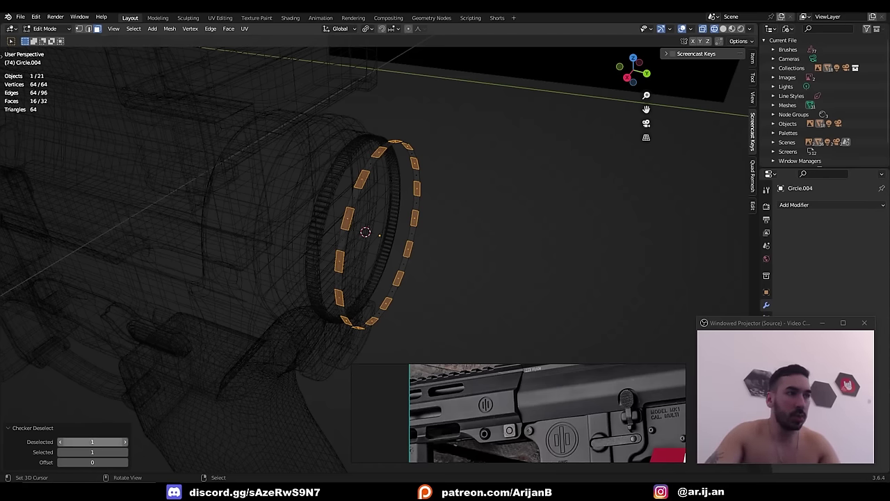
{"action": "type", "text": "6"}
{"action": "key", "text": "Return"}
{"action": "left_click", "coordinate": [90, 454]}
{"action": "type", "text": "2"}
{"action": "key", "text": "Return"}
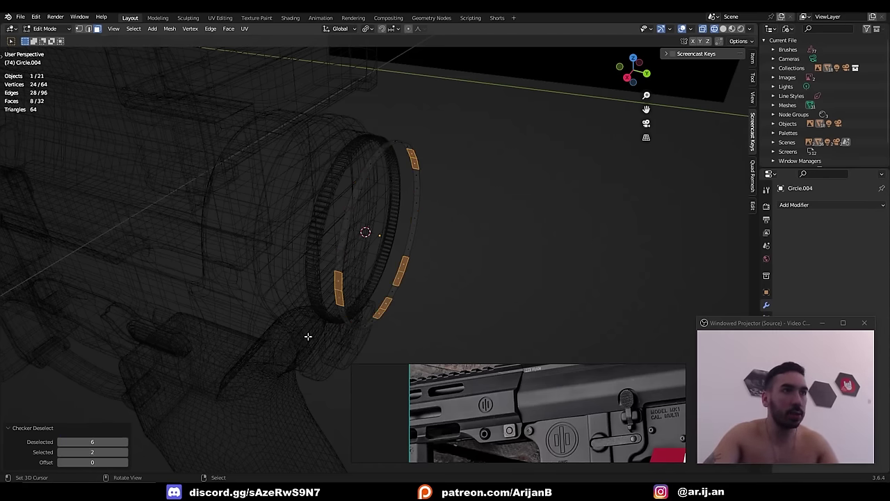
- Change Checker Deselect on the ring to 2 deselected and 6 selected with an offset of -4
{"action": "left_click", "coordinate": [107, 442]}
{"action": "type", "text": "2"}
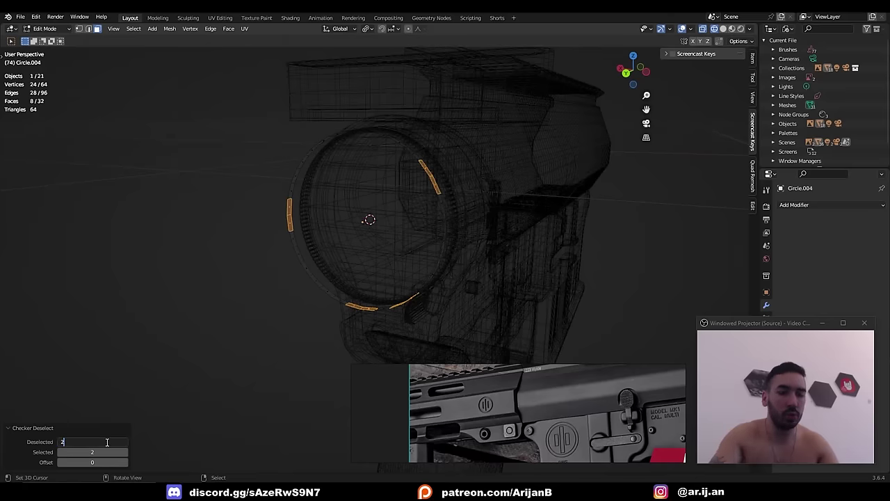
{"action": "key", "text": "Tab"}
{"action": "type", "text": "6"}
{"action": "key", "text": "Return"}
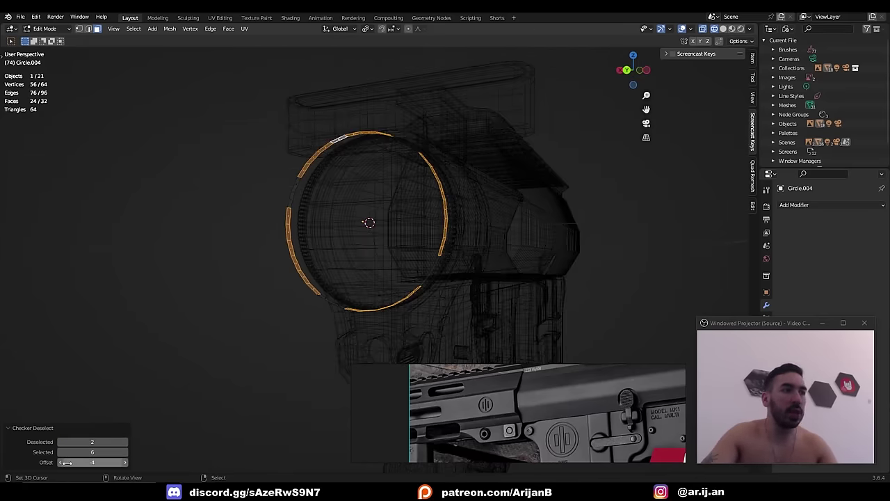
{"action": "middle_click_drag", "start_coordinate": [306, 334], "coordinate": [389, 309]}
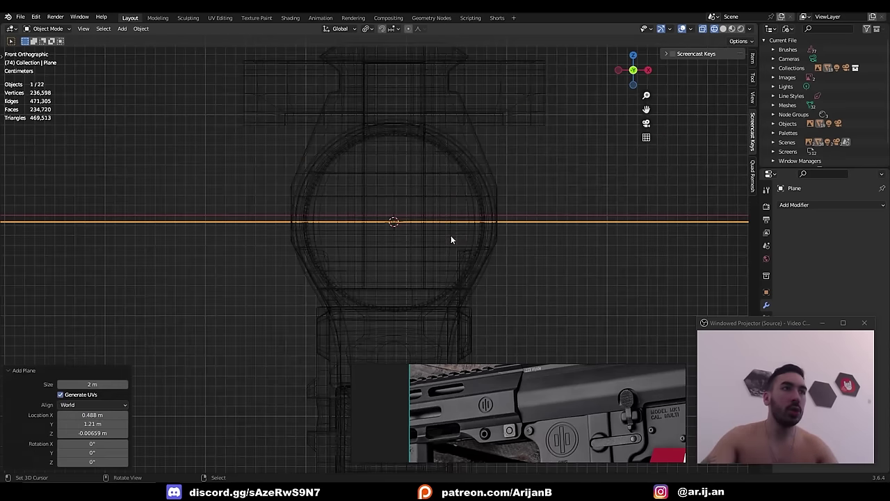
- Rotate the newly added plane into a square guide facing along Y, with its corners marking the ring's diagonals
{"action": "key", "text": "Tab"}
{"action": "key", "text": "r"}
{"action": "key", "text": "y"}
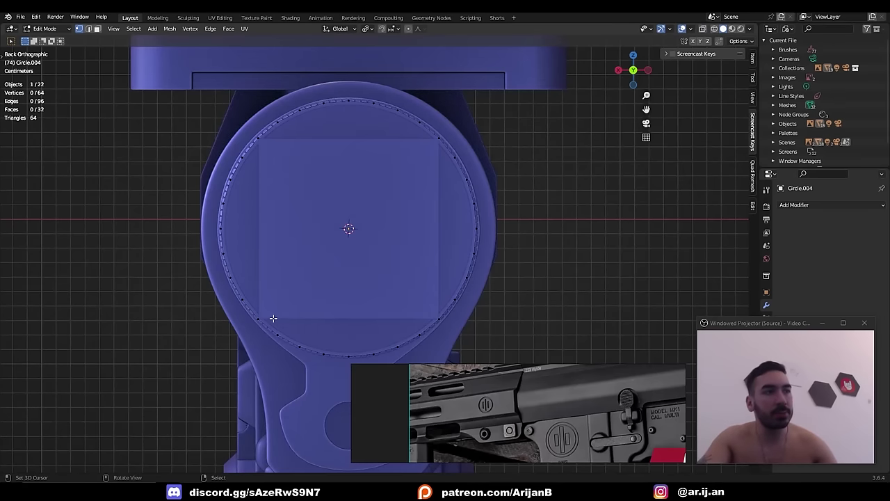
- Select the ring's four cross edges lying at the corners of the square guide
{"action": "key", "text": "shift+z"}
{"action": "key", "text": "a"}
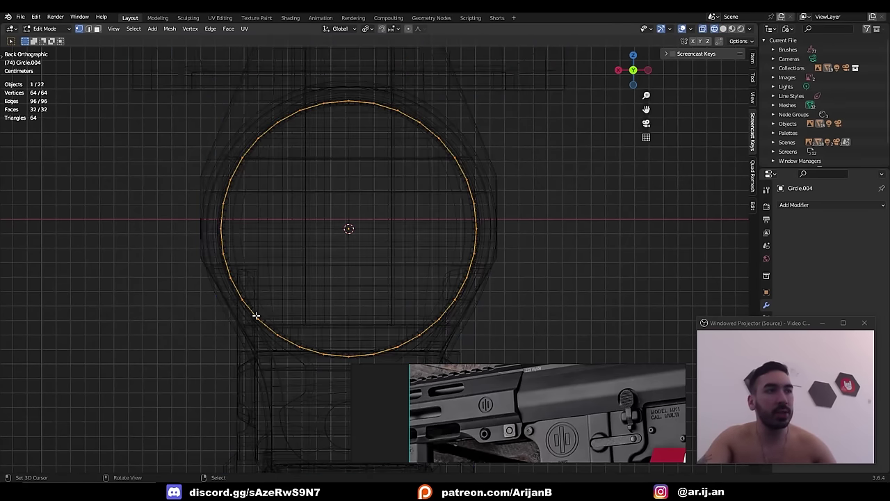
{"action": "left_click_drag", "start_coordinate": [256, 314], "coordinate": [265, 325]}
{"action": "key", "text": "shift+z"}
{"action": "key", "text": "shift+z"}
{"action": "key", "text": "b"}
{"action": "left_click_drag", "start_coordinate": [252, 132], "coordinate": [266, 146]}
{"action": "key", "text": "b"}
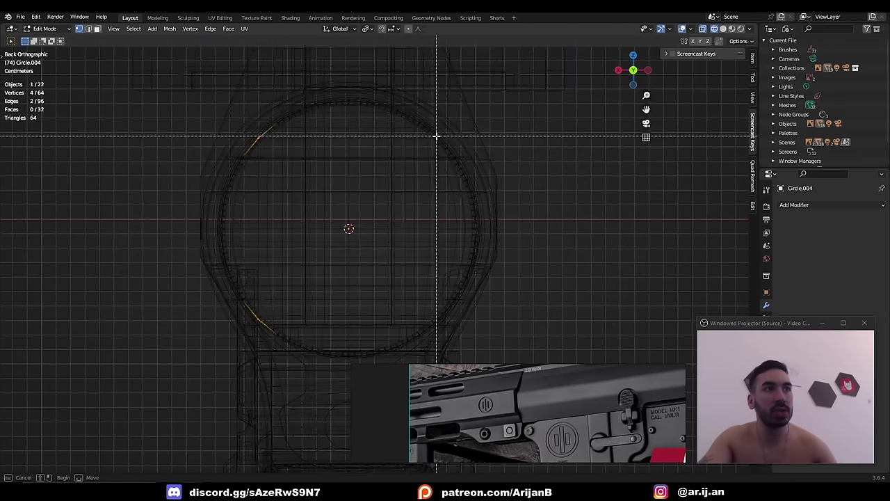
{"action": "left_click_drag", "start_coordinate": [437, 136], "coordinate": [455, 163]}
{"action": "key", "text": "shift+z"}
{"action": "key", "text": "shift+z"}
{"action": "key", "text": "c"}
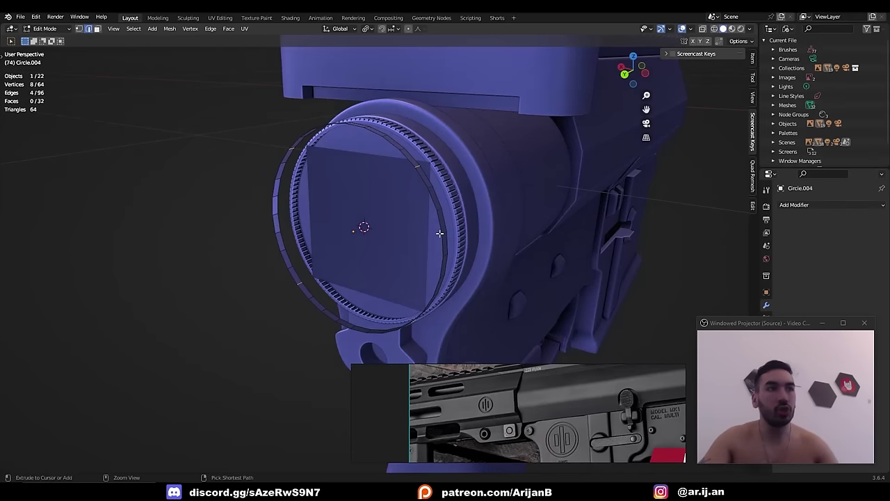
- Expand the selection to the faces beside the four edges, extrude them in place and scale them with Y locked
{"action": "key", "text": "ctrl+KP_Add"}
{"action": "key", "text": "shift+z"}
{"action": "mouse_move", "coordinate": [441, 233]}
{"action": "middle_mouse_down"}
{"action": "mouse_move", "coordinate": [467, 234]}
{"action": "mouse_move", "coordinate": [290, 185]}
{"action": "mouse_move", "coordinate": [334, 183]}
{"action": "mouse_move", "coordinate": [312, 204]}
{"action": "middle_mouse_up"}
{"action": "key", "text": "shift+z"}
{"action": "scroll", "coordinate": [312, 204], "scroll_direction": "up", "scroll_amount": 1}
{"action": "key", "text": "e"}
{"action": "right_click", "coordinate": [511, 260]}
{"action": "key", "text": "s"}
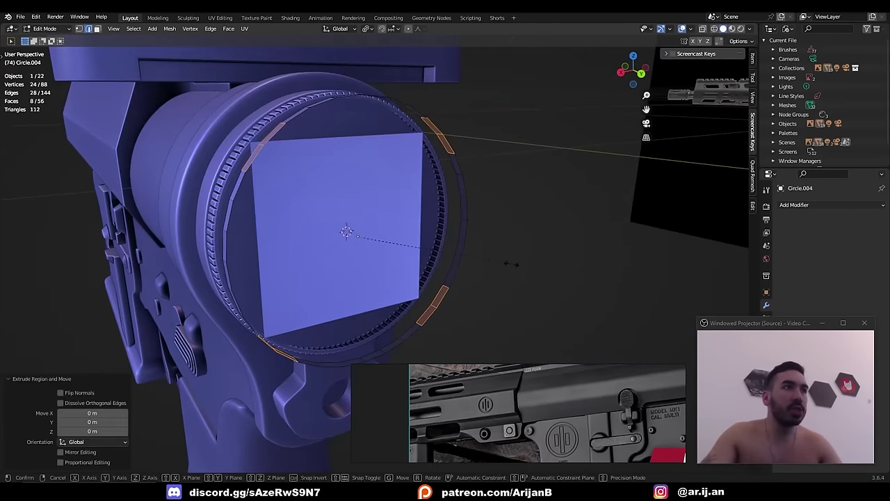
{"action": "key", "text": "shift+x"}
{"action": "key", "text": "shift+y"}
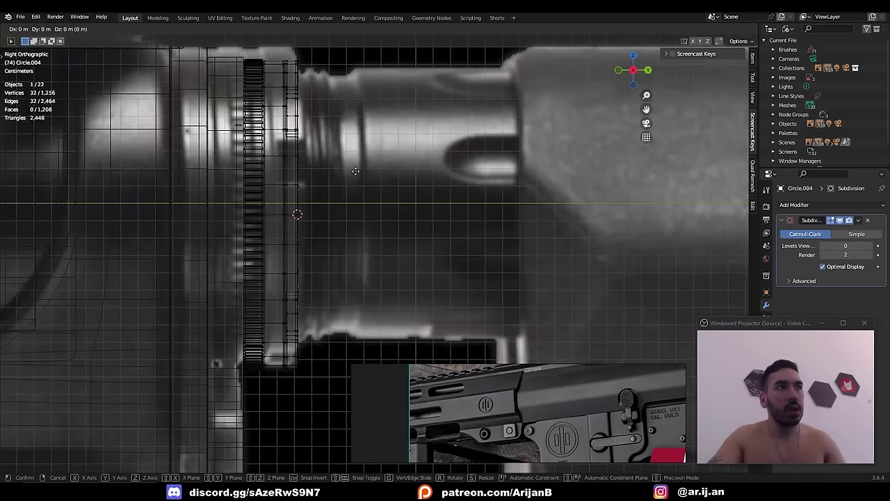
- Pull the smaller 32-vertex edge loop about 0.017 m along Y out from the castle nut
{"action": "key", "text": "g"}
{"action": "key", "text": "y"}
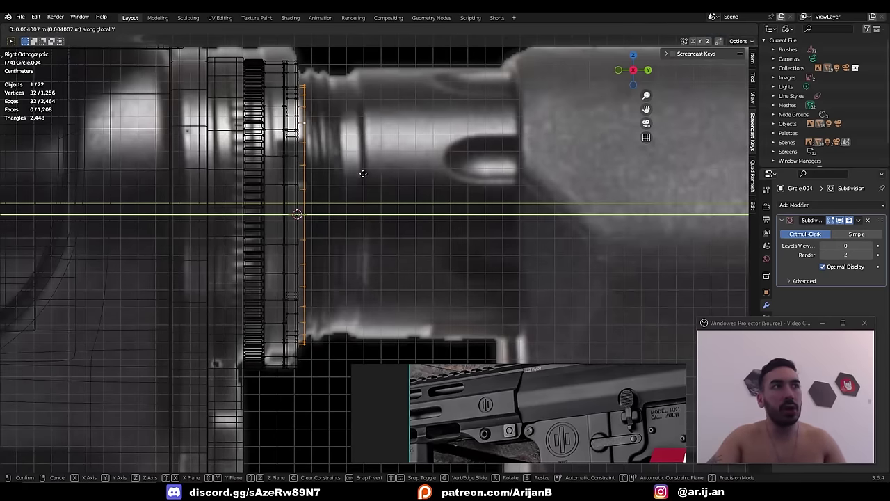
{"action": "left_click", "coordinate": [382, 177]}
{"action": "key", "text": "shift+z"}
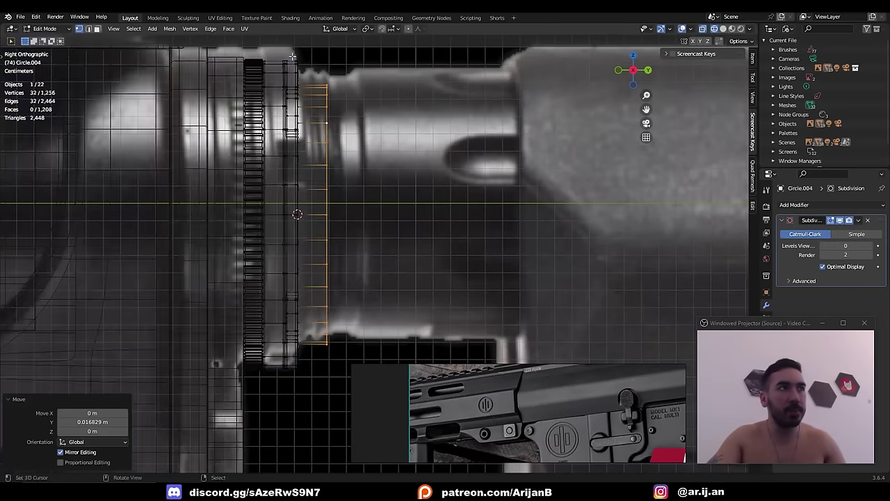
- Bevel the loop cuts on the extended section and scale its ridge loops to about 1.07 with Y locked to form threads
{"action": "key", "text": "ctrl+b"}
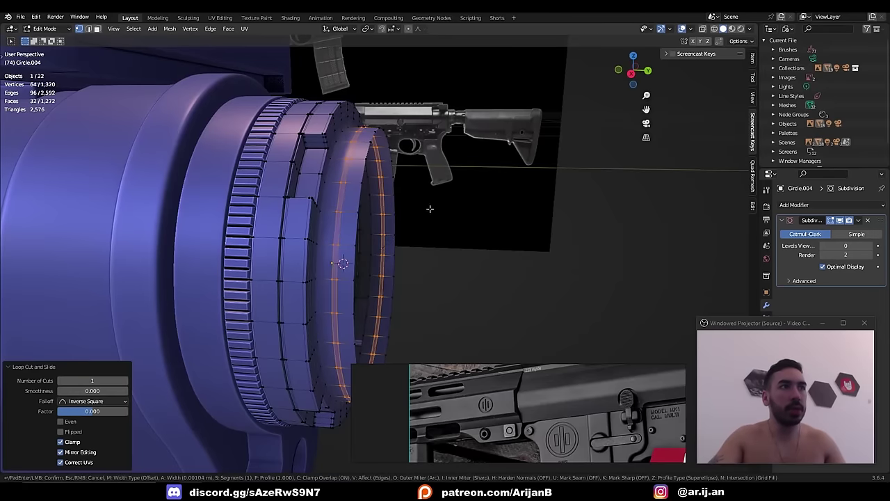
{"action": "left_click", "coordinate": [430, 209]}
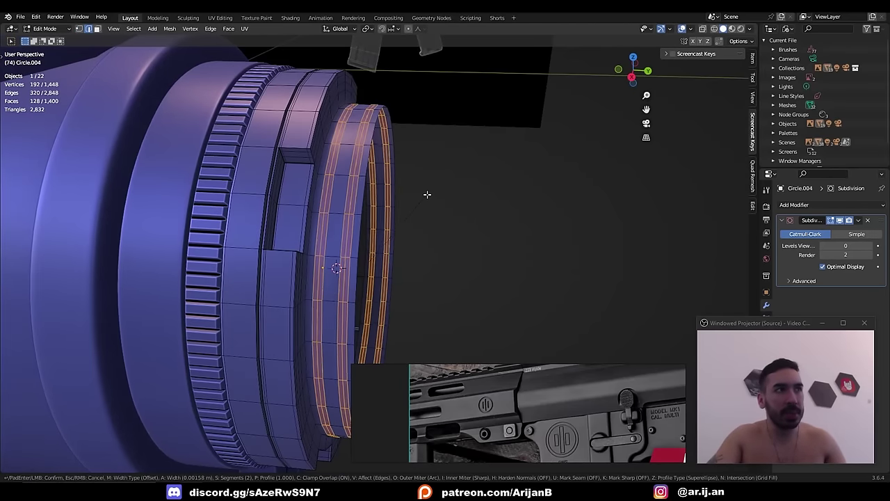
{"action": "key", "text": "s"}
{"action": "key", "text": "shift+y"}
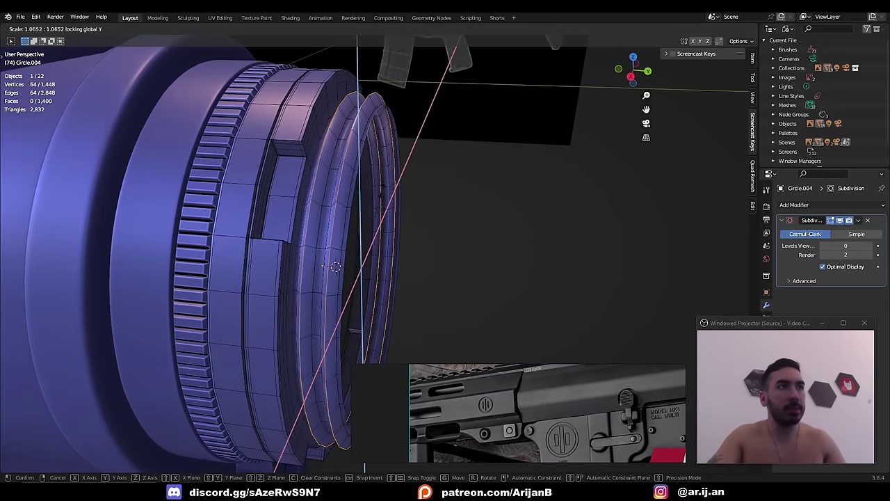
{"action": "left_click", "coordinate": [376, 188]}
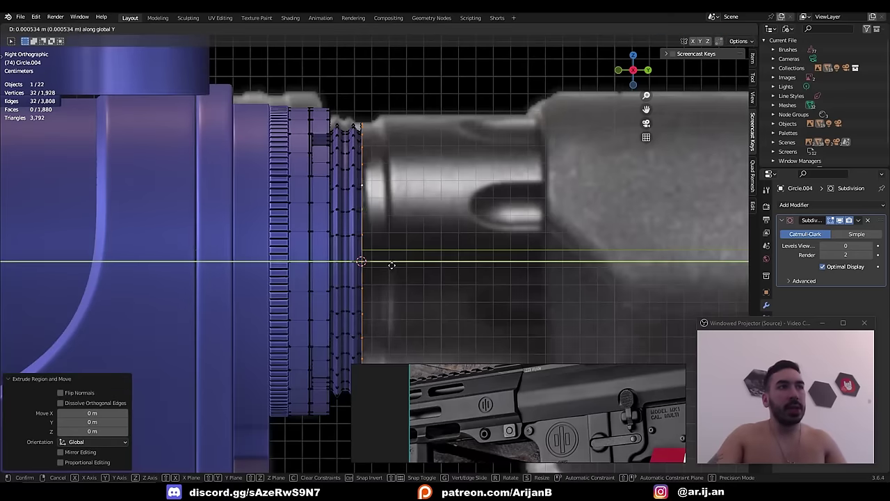
- Extend the edge loop behind the threads about 0.007 m along Y and extrude it again along Y
{"action": "left_click", "coordinate": [400, 267]}
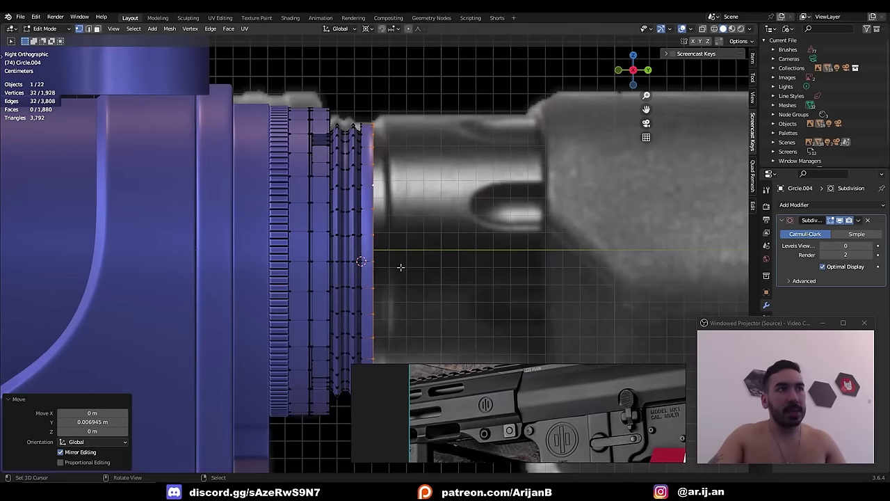
{"action": "key", "text": "e"}
{"action": "right_click", "coordinate": [401, 266]}
{"action": "key", "text": "g"}
{"action": "key", "text": "y"}
{"action": "left_click", "coordinate": [409, 269]}
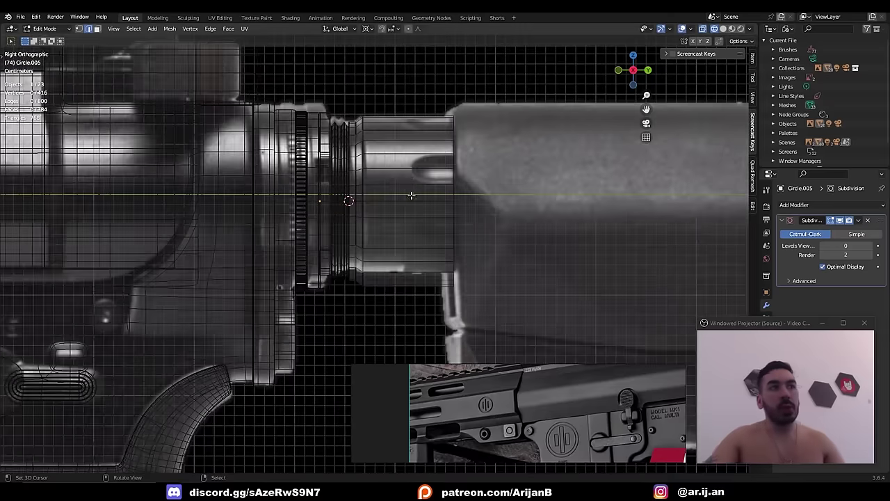
- Select two lengthwise edge loops bounding a four-face-wide strip on the side of the tube and mark them as seams
{"action": "key", "text": "a"}
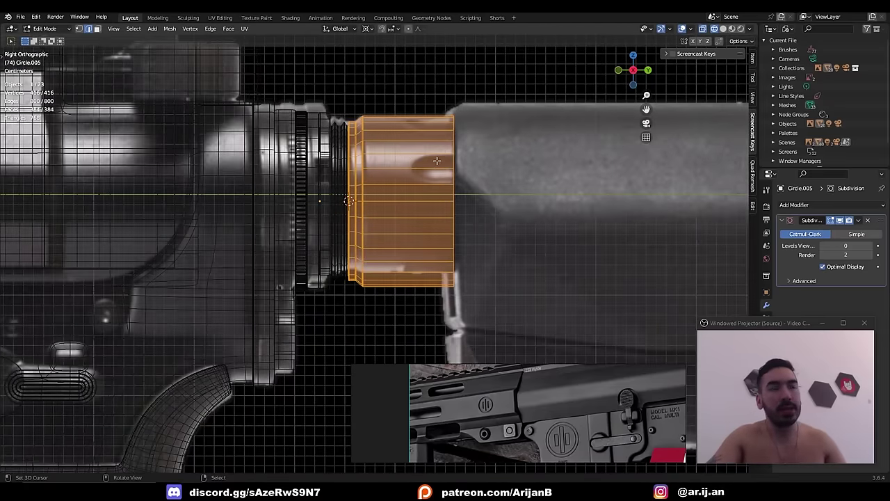
{"action": "middle_click_drag", "start_coordinate": [437, 161], "coordinate": [418, 221], "text": "shift"}
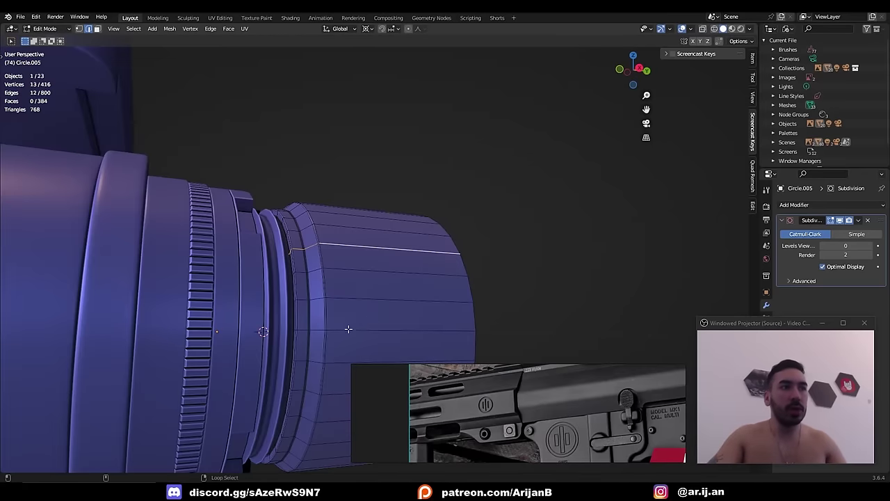
{"action": "right_click", "coordinate": [352, 328], "text": "alt+shift"}
{"action": "scroll", "coordinate": [380, 307], "scroll_direction": "down", "scroll_amount": 3}
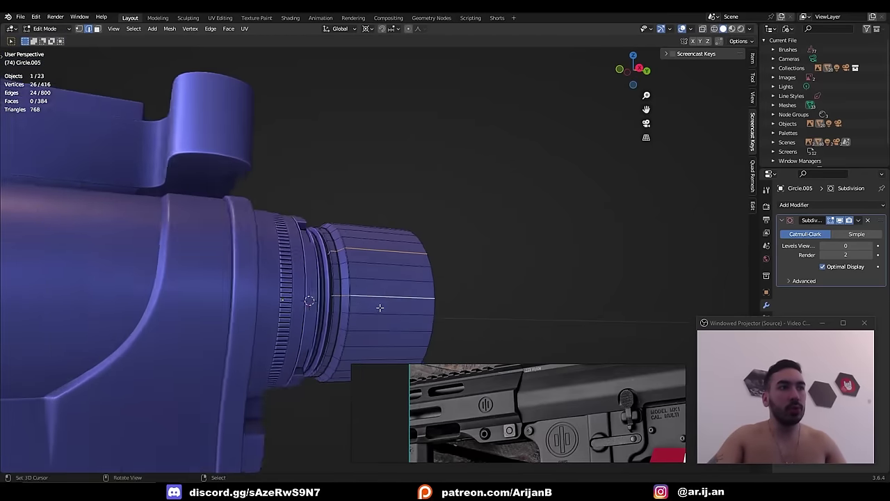
{"action": "middle_click_drag", "start_coordinate": [380, 307], "coordinate": [359, 299]}
{"action": "right_click", "coordinate": [369, 246], "text": "alt+shift"}
{"action": "key", "text": "shift+z"}
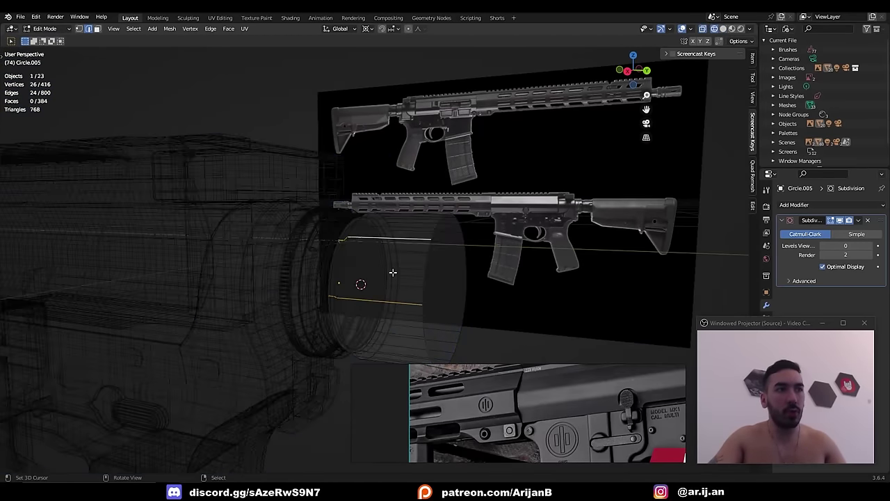
{"action": "key", "text": "KP_3"}
{"action": "key", "text": "shift+z"}
{"action": "key", "text": "shift+z"}
{"action": "middle_click_drag", "start_coordinate": [396, 272], "coordinate": [322, 198]}
{"action": "key", "text": "shift+z"}
{"action": "mouse_move", "coordinate": [425, 259]}
{"action": "middle_mouse_down"}
{"action": "mouse_move", "coordinate": [461, 267]}
{"action": "mouse_move", "coordinate": [382, 262]}
{"action": "mouse_move", "coordinate": [408, 253]}
{"action": "mouse_move", "coordinate": [485, 298]}
{"action": "mouse_move", "coordinate": [511, 296]}
{"action": "middle_mouse_up"}
{"action": "key", "text": "ctrl+e"}
{"action": "left_click", "coordinate": [442, 267]}
- Select the tube's faces outside the marked seams and delete them, leaving only the side strip
{"action": "key", "text": "3"}
{"action": "scroll", "coordinate": [444, 261], "scroll_direction": "down", "scroll_amount": 2}
{"action": "key", "text": "Tab"}
{"action": "key", "text": "shift+z"}
{"action": "key", "text": "shift+z"}
{"action": "key", "text": "Tab"}
{"action": "key", "text": "l"}
{"action": "key", "text": "ctrl+l"}
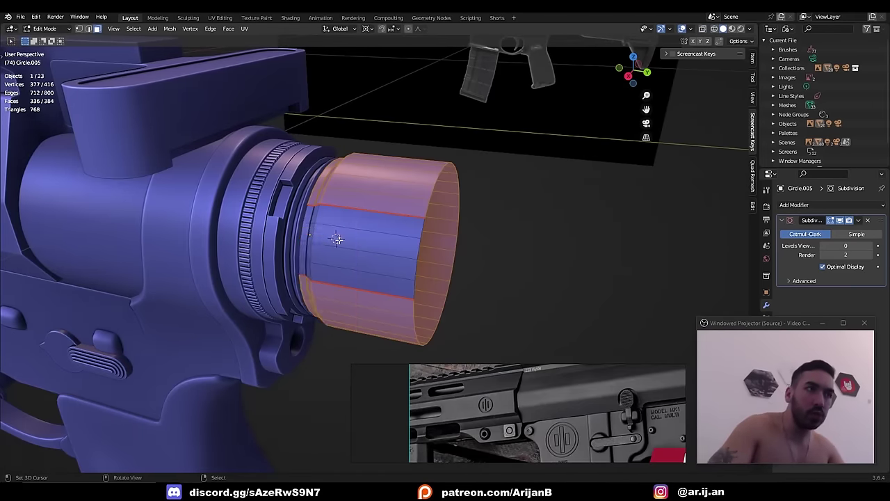
{"action": "key", "text": "x"}
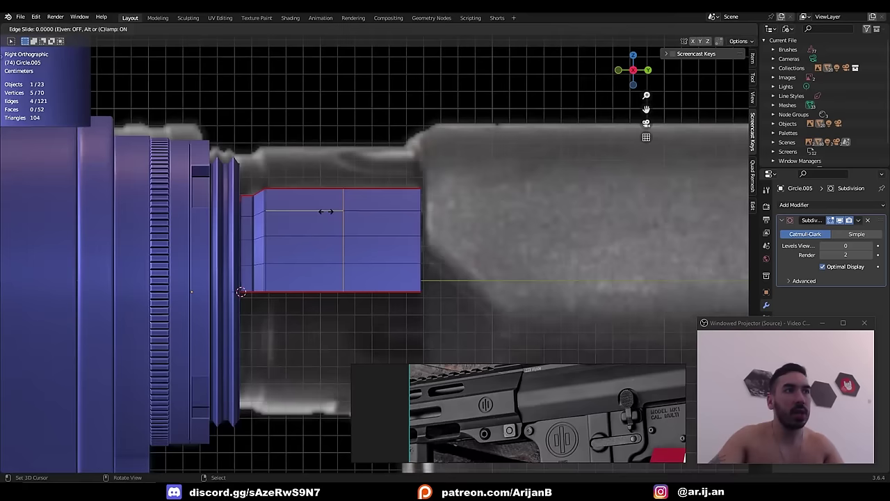
- Add one centred loop cut across the main section of the strip, level with the slot's start in the reference
{"action": "right_click", "coordinate": [326, 211]}
{"action": "key", "text": "shift+z"}
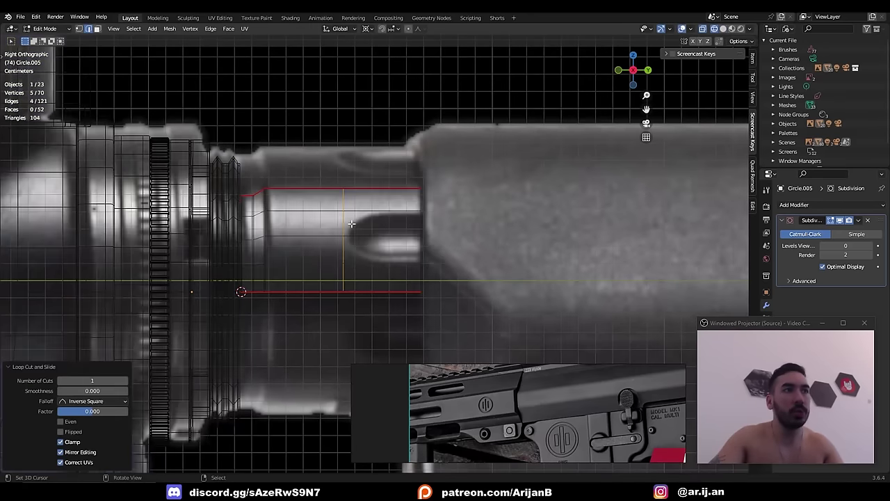
{"action": "key", "text": "shift+z"}
- Inset the two middle faces at the strip's rear end and shift the front edges along Y to match the slot
{"action": "key", "text": "3"}
{"action": "right_click", "coordinate": [364, 225]}
{"action": "right_click", "coordinate": [363, 250], "text": "shift"}
{"action": "key", "text": "i"}
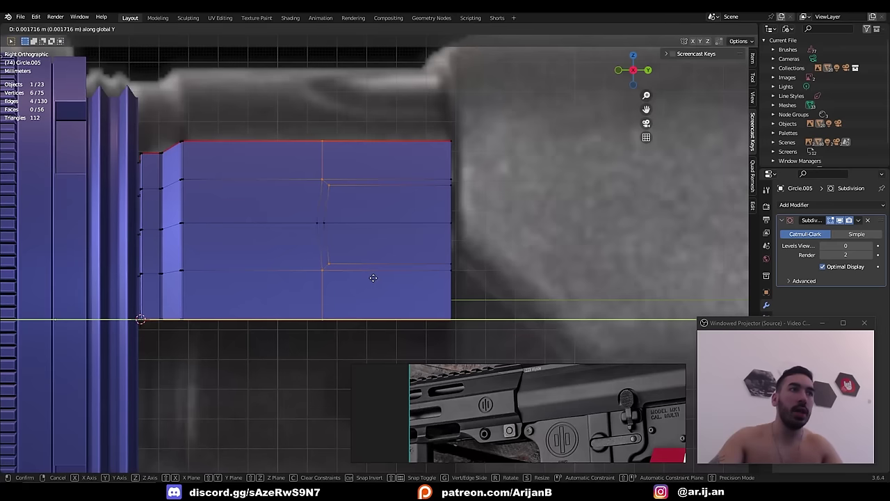
{"action": "left_click", "coordinate": [389, 279]}
- Delete the two inset faces to open the slot and set the strip's subdivision to level 1
{"action": "key", "text": "x"}
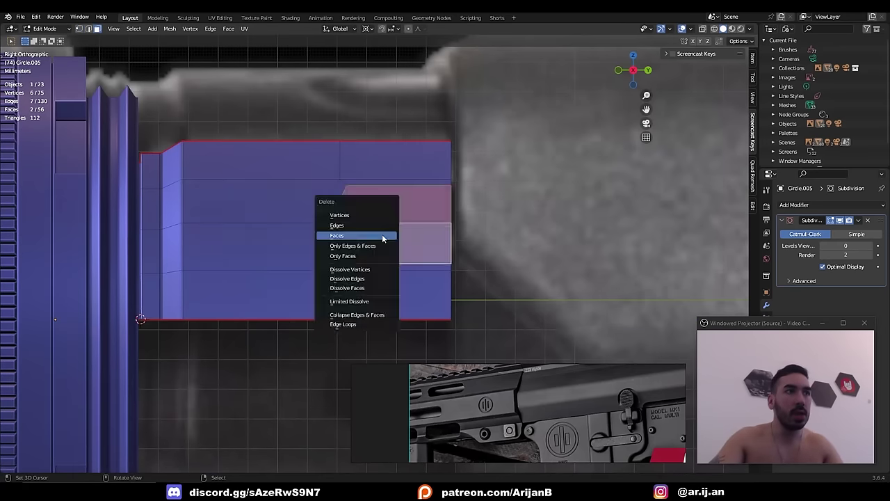
{"action": "left_click", "coordinate": [382, 233]}
{"action": "key", "text": "Tab"}
{"action": "key", "text": "ctrl+1"}
{"action": "key", "text": "Tab"}
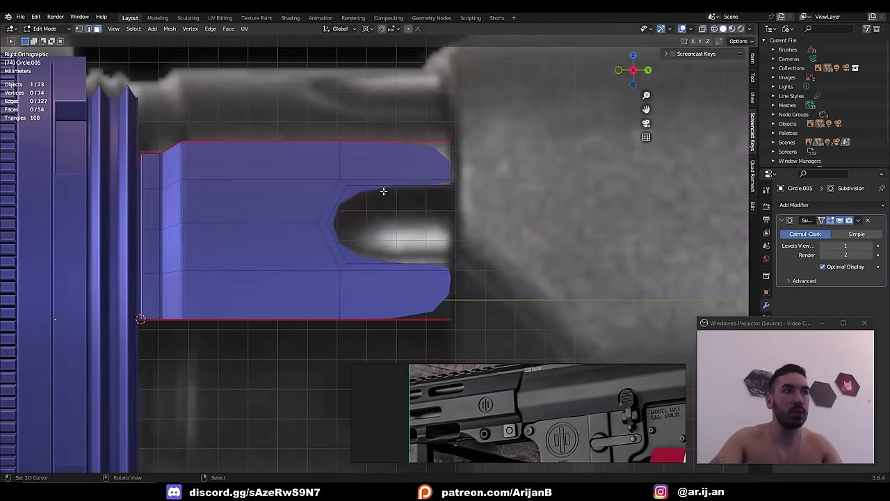
- Add a centred loop cut beside the slot's edge and extrude the four faces filling the slot about 0.008 m inward
{"action": "key", "text": "ctrl+r"}
{"action": "left_click", "coordinate": [384, 265]}
{"action": "left_click", "coordinate": [384, 265]}
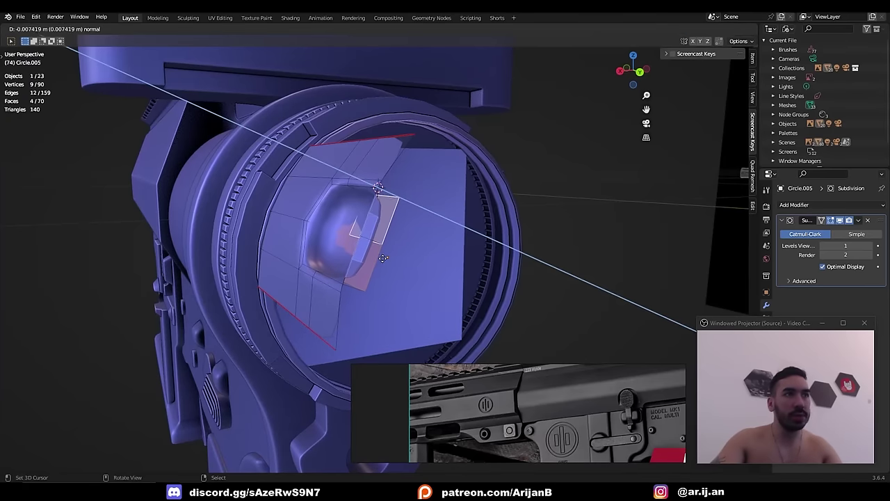
{"action": "left_click", "coordinate": [383, 281]}
- Snap the 3D cursor to the recessed slot faces, scale them along X and check the strip from behind
{"action": "key", "text": "shift+s"}
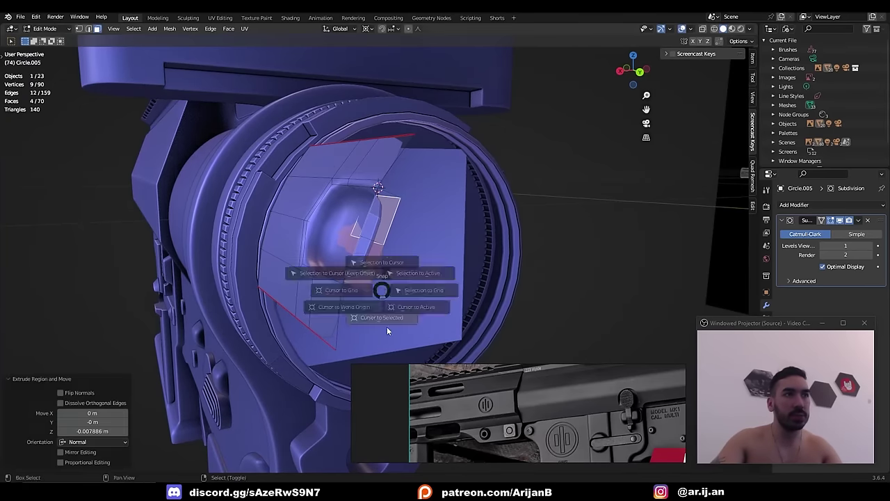
{"action": "left_click", "coordinate": [387, 326]}
{"action": "key", "text": "s"}
{"action": "key", "text": "y"}
{"action": "key", "text": "x"}
{"action": "left_click", "coordinate": [369, 243]}
{"action": "key", "text": "Tab"}
{"action": "middle_click_drag", "start_coordinate": [370, 245], "coordinate": [349, 247]}
{"action": "key", "text": "ctrl+KP_1"}
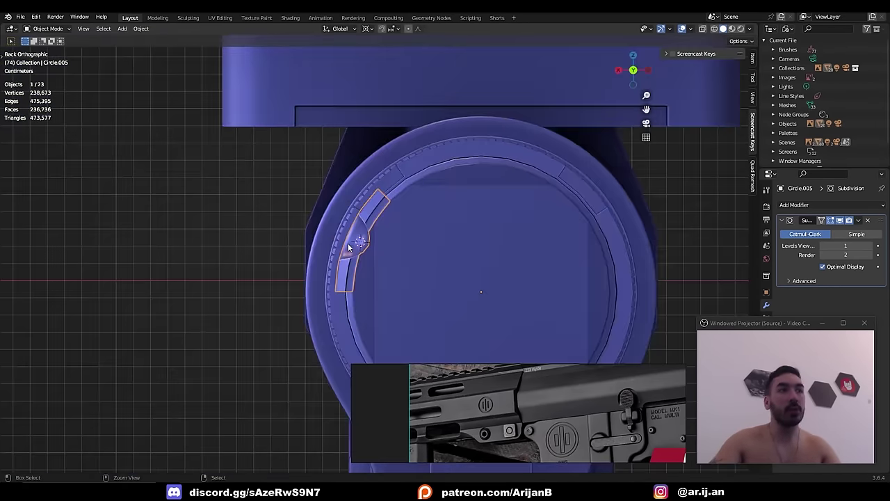
- Place the 3D cursor at the centre of the buffer tube in the back view
{"action": "scroll", "coordinate": [348, 247], "scroll_direction": "down", "scroll_amount": 3}
{"action": "key", "text": "shift+z"}
{"action": "key", "text": "shift+z"}
{"action": "key", "text": "Tab"}
{"action": "key", "text": "Tab"}
{"action": "right_click", "coordinate": [439, 276], "text": "shift"}
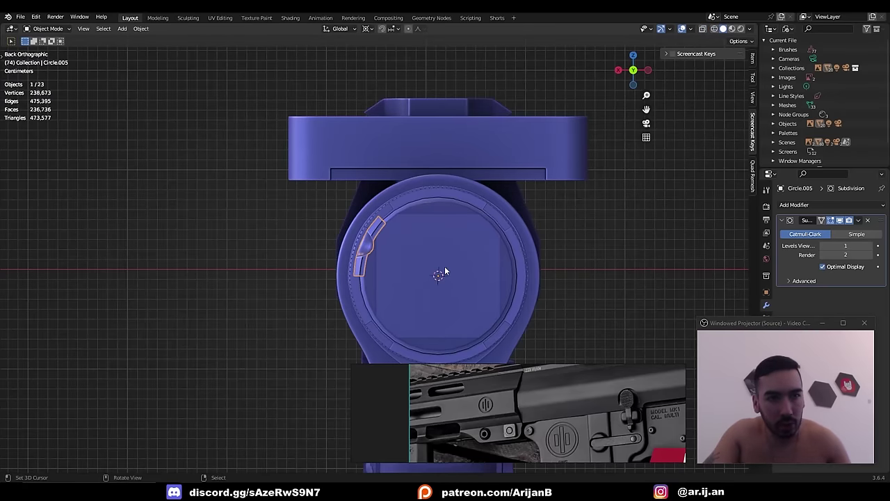
{"action": "middle_click", "coordinate": [440, 277], "text": "alt"}
{"action": "scroll", "coordinate": [440, 281], "scroll_direction": "up", "scroll_amount": 1}
- Spin the slotted strip around the cursor on the Y axis with duplicates, using 8 steps over 360°
{"action": "key", "text": "Tab"}
{"action": "key", "text": "alt+e"}
{"action": "left_click", "coordinate": [419, 357]}
{"action": "left_click", "coordinate": [64, 375]}
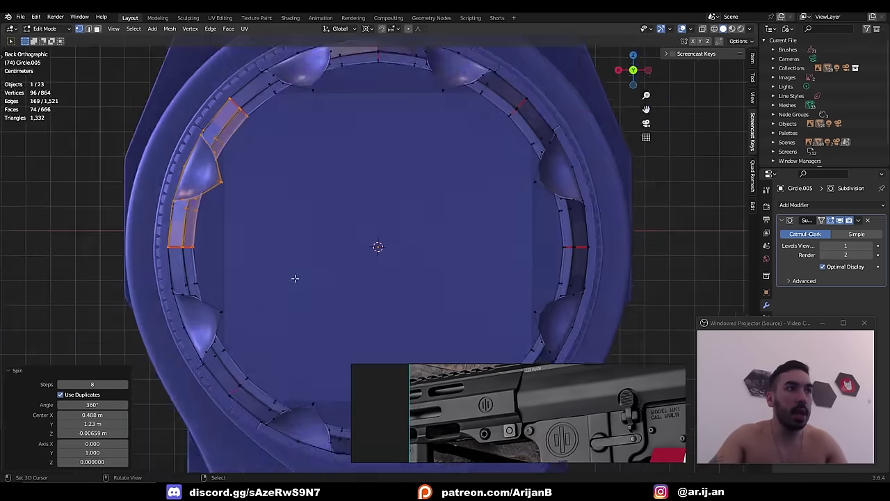
{"action": "scroll", "coordinate": [295, 278], "scroll_direction": "up", "scroll_amount": 1}
{"action": "mouse_move", "coordinate": [207, 205]}
{"action": "middle_mouse_down", "text": "shift"}
{"action": "mouse_move", "coordinate": [243, 334]}
{"action": "mouse_move", "coordinate": [293, 299]}
{"action": "mouse_move", "coordinate": [342, 306]}
{"action": "middle_mouse_up", "text": "shift"}
{"action": "key", "text": "shift+z"}
{"action": "key", "text": "shift+z"}
- Select the whole spun ring and merge its overlapping vertices by distance
{"action": "key", "text": "a"}
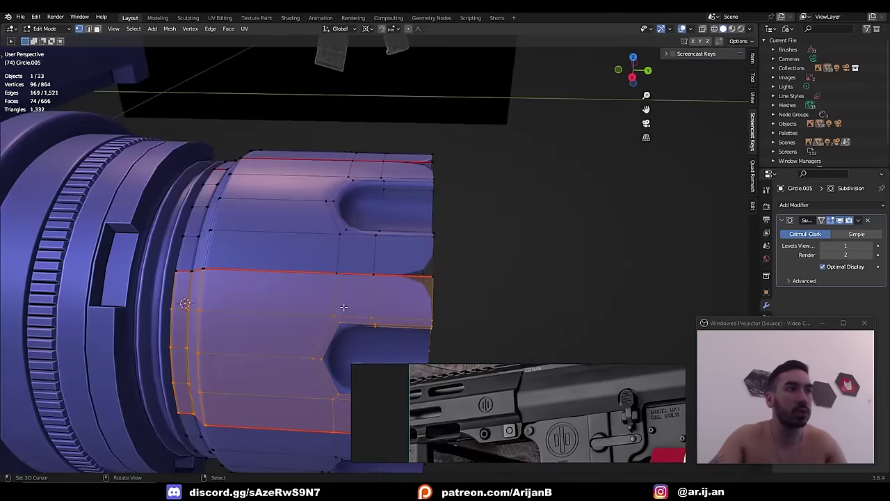
{"action": "key", "text": "m"}
{"action": "key", "text": "b"}
{"action": "key", "text": "Tab"}
{"action": "key", "text": "Tab"}
{"action": "key", "text": "Tab"}
- Set the slotted tube's subdivision to level 2, check it from the right side and save the file
{"action": "scroll", "coordinate": [385, 291], "scroll_direction": "down", "scroll_amount": 4}
{"action": "middle_click_drag", "start_coordinate": [385, 291], "coordinate": [378, 255]}
{"action": "key", "text": "ctrl+2"}
{"action": "middle_click_drag", "start_coordinate": [395, 317], "coordinate": [378, 287]}
{"action": "key", "text": "alt+a"}
{"action": "left_click", "coordinate": [378, 287]}
{"action": "key", "text": "KP_3"}
{"action": "key", "text": "ctrl+s"}
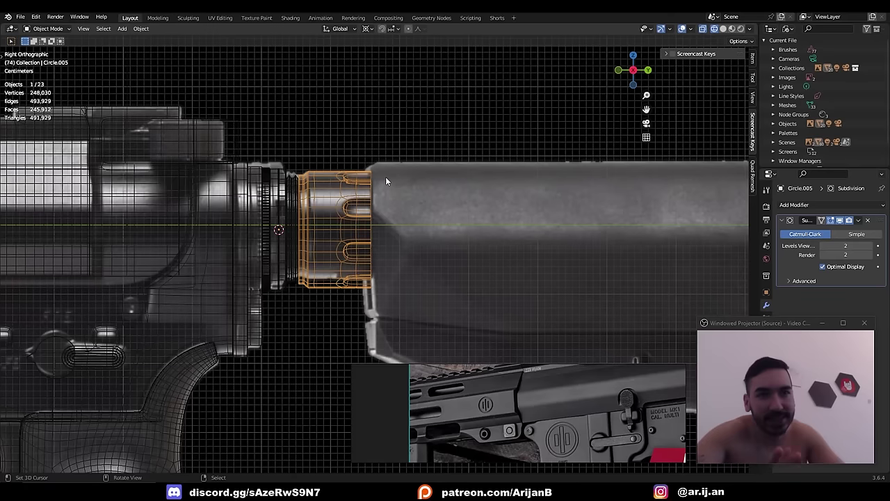
- Add a plane at the stock's upper front corner and scale it to 0.083
{"action": "scroll", "coordinate": [386, 181], "scroll_direction": "down", "scroll_amount": 3}
{"action": "key", "text": "shift+a"}
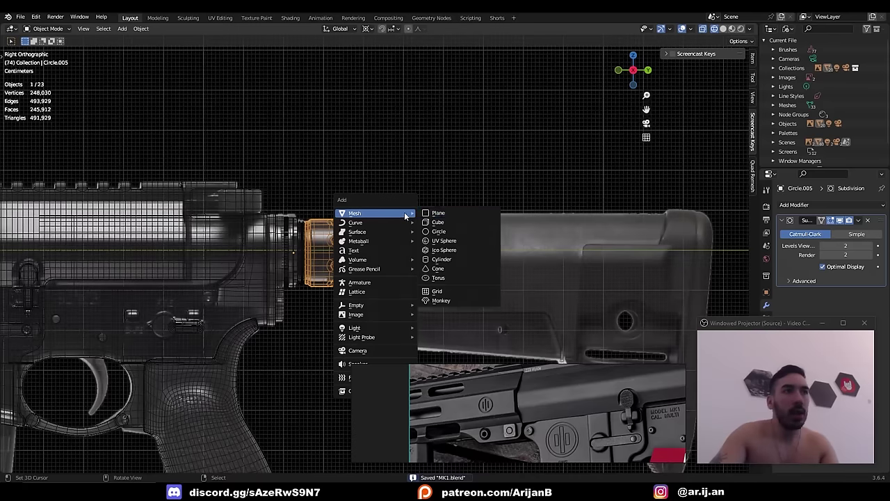
{"action": "left_click", "coordinate": [450, 213]}
{"action": "key", "text": "s"}
{"action": "left_click", "coordinate": [363, 227]}
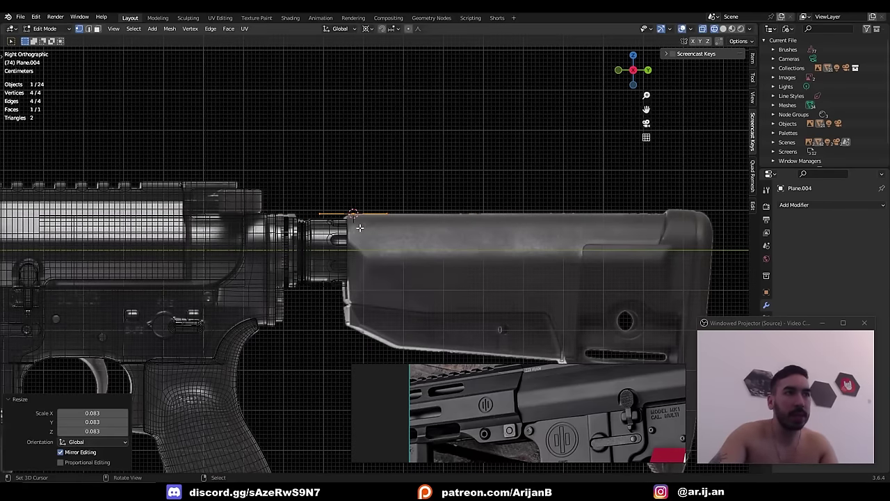
- Delete one half of the centrally split plane and add a Mirror modifier on the X axis
{"action": "key", "text": "Tab"}
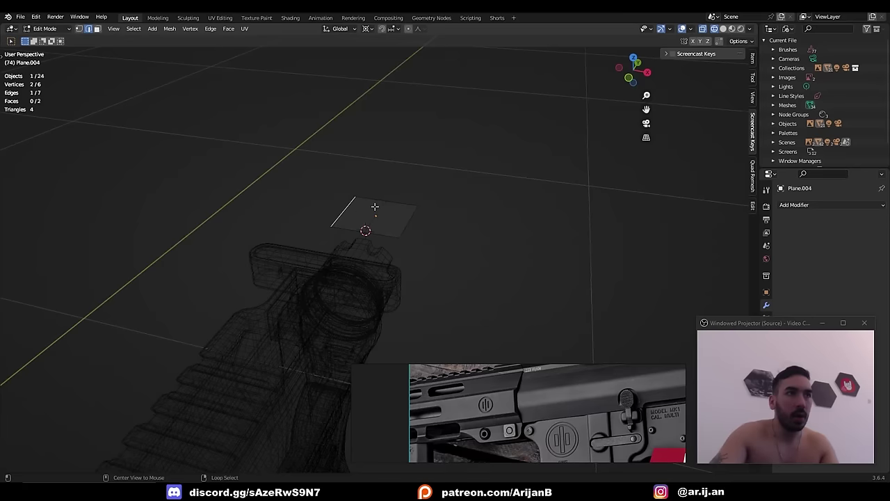
{"action": "key", "text": "x"}
{"action": "left_click", "coordinate": [430, 162]}
{"action": "key", "text": "Tab"}
{"action": "key", "text": "shift+z"}
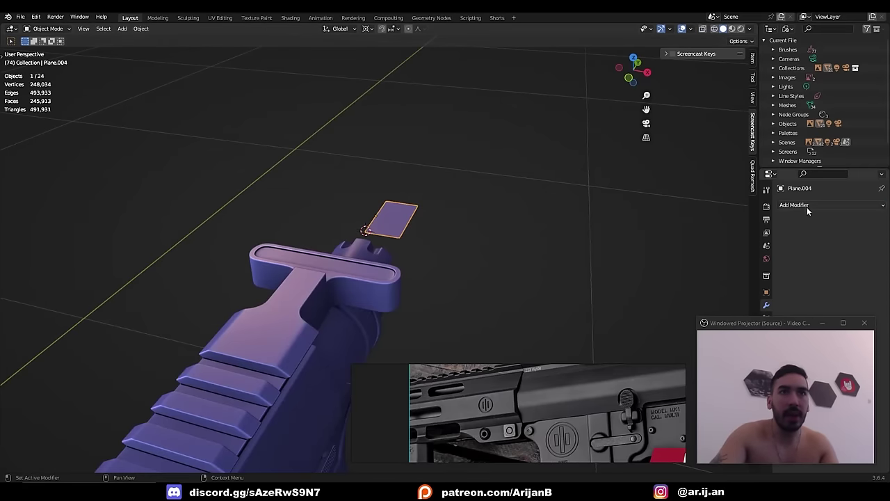
{"action": "left_click", "coordinate": [807, 205]}
- Extrude the plane's outer edge downward and shift the lower edge outward along X to slope the side
{"action": "key", "text": "y"}
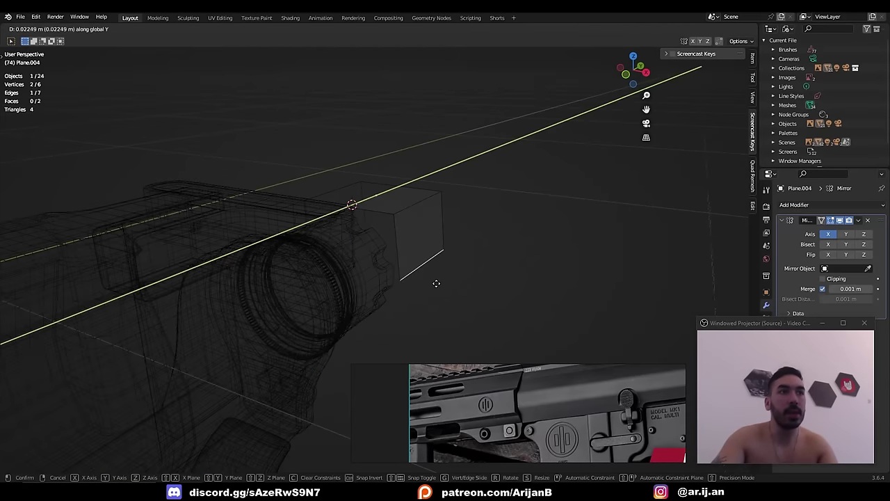
{"action": "right_click", "coordinate": [439, 284]}
{"action": "key", "text": "g"}
{"action": "key", "text": "x"}
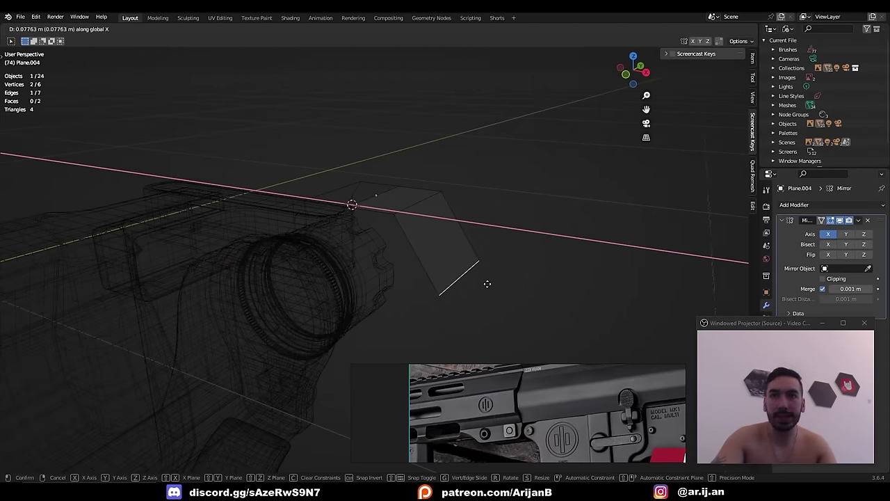
- Add a lengthwise loop cut to the sloped side face and slide it toward the lower edge
{"action": "key", "text": "ctrl+r"}
{"action": "left_click", "coordinate": [437, 230]}
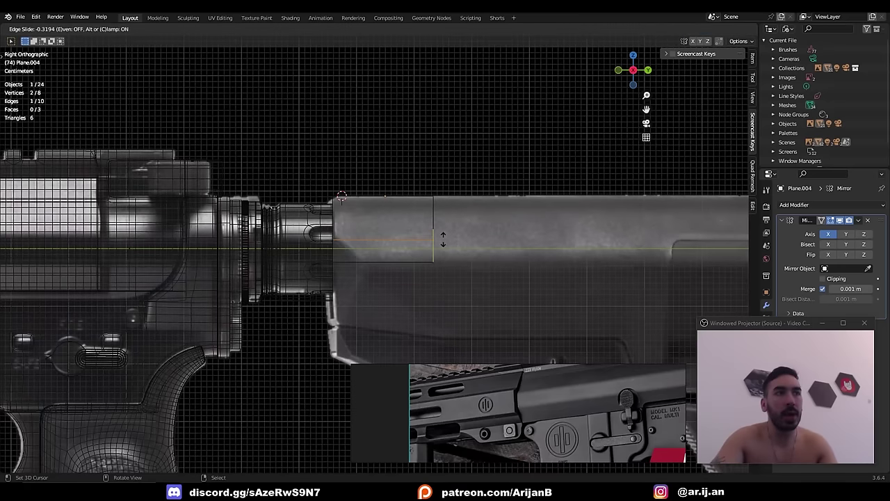
{"action": "left_click", "coordinate": [444, 239]}
- Move the rear edges of the stock's upper shell about 0.421 m along Y to lengthen it over the reference
{"action": "middle_click_drag", "start_coordinate": [396, 239], "coordinate": [324, 246], "text": "shift"}
{"action": "scroll", "coordinate": [330, 244], "scroll_direction": "up", "scroll_amount": 1}
{"action": "right_click", "coordinate": [334, 242], "text": "alt"}
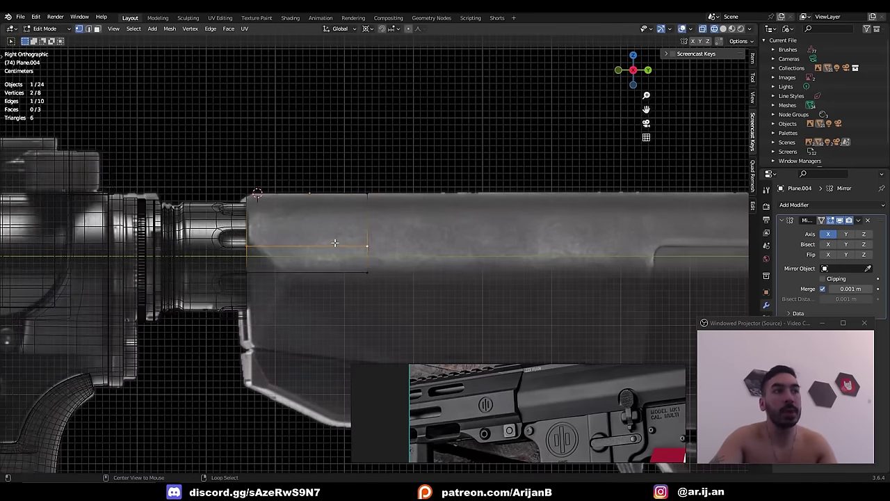
{"action": "right_click", "coordinate": [381, 244], "text": "alt"}
{"action": "scroll", "coordinate": [379, 247], "scroll_direction": "down", "scroll_amount": 2}
{"action": "key", "text": "g"}
{"action": "key", "text": "y"}
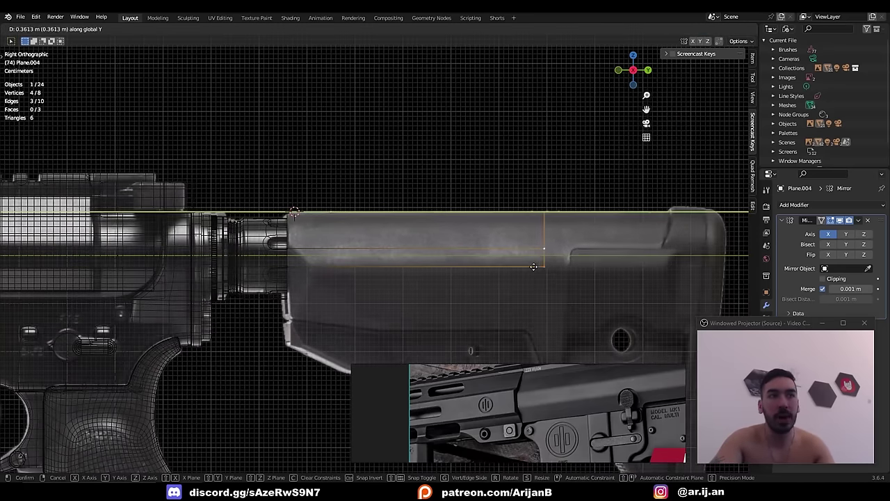
{"action": "left_click", "coordinate": [579, 249]}
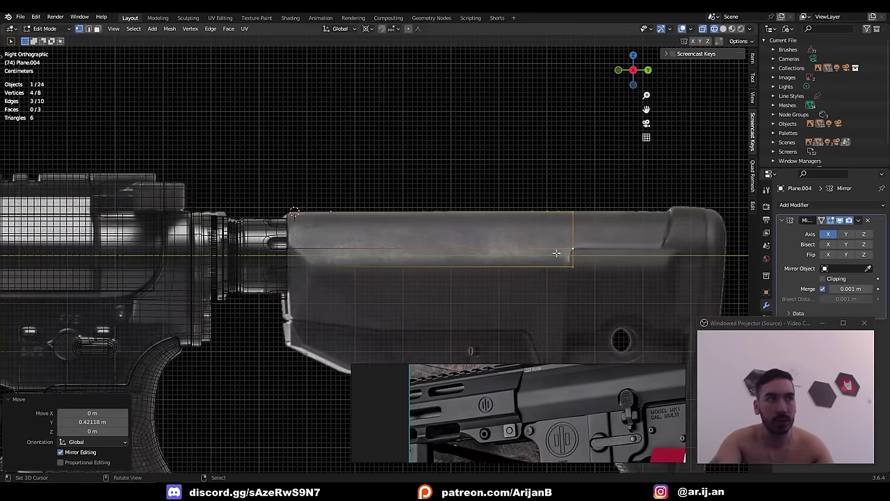
- Undo the last move and slide the lower front vertex of the stock backward to form an angled corner
{"action": "key", "text": "ctrl+z"}
{"action": "scroll", "coordinate": [381, 254], "scroll_direction": "up", "scroll_amount": 2}
{"action": "right_click", "coordinate": [292, 296]}
{"action": "key", "text": "g"}
{"action": "key", "text": "g"}
{"action": "left_click", "coordinate": [327, 297]}
- Flatten the extruded front edge onto the mirror centre by scaling it to 0 along X
{"action": "key", "text": "s"}
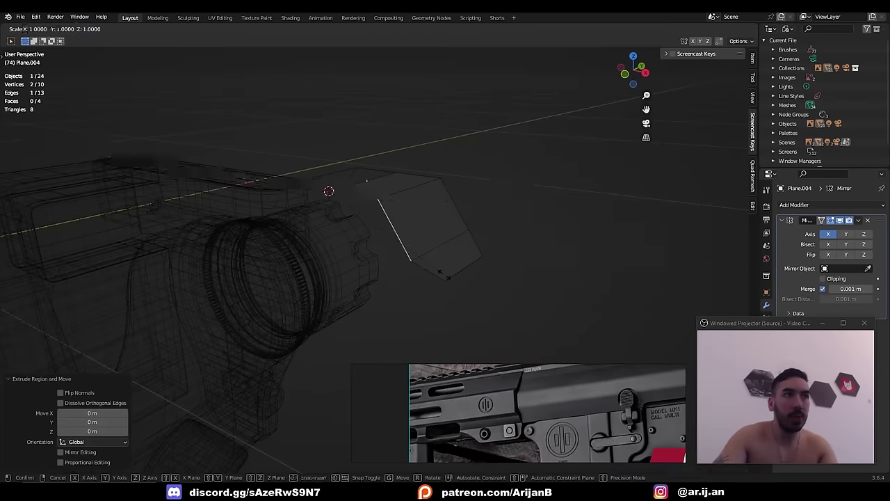
{"action": "key", "text": "x"}
{"action": "key", "text": "0"}
{"action": "key", "text": "Return"}
- Merge all vertices of the stock mesh by distance
{"action": "mouse_move", "coordinate": [443, 275]}
{"action": "middle_mouse_down"}
{"action": "mouse_move", "coordinate": [431, 281]}
{"action": "mouse_move", "coordinate": [374, 237]}
{"action": "mouse_move", "coordinate": [383, 214]}
{"action": "middle_mouse_up"}
{"action": "key", "text": "shift+z"}
{"action": "key", "text": "a"}
{"action": "key", "text": "m"}
{"action": "key", "text": "b"}
- Extrude the lower edge of the stock's front face straight down along Z
{"action": "right_click", "coordinate": [395, 214]}
{"action": "key", "text": "e"}
{"action": "key", "text": "z"}
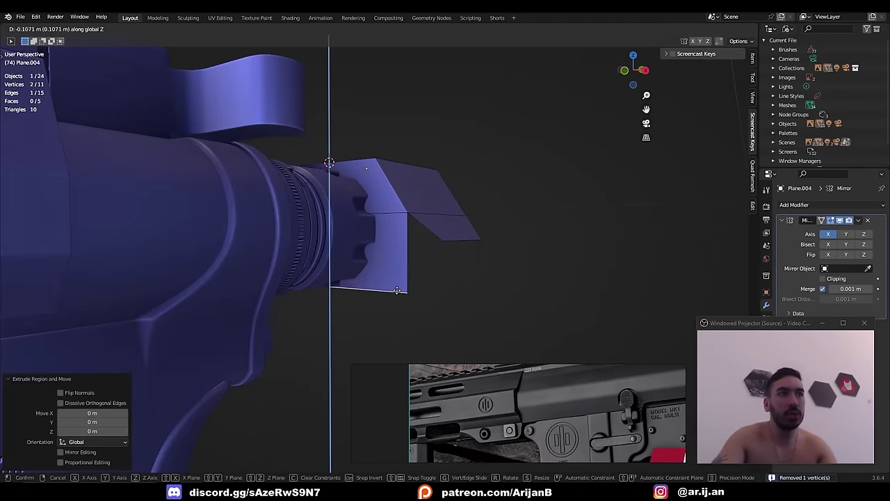
{"action": "left_click", "coordinate": [396, 301]}
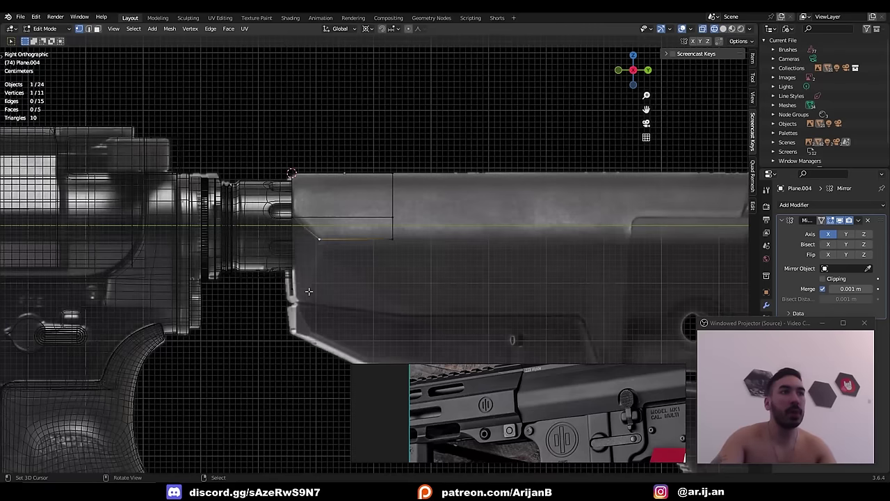
- Check the rifle reference photo in the browser, then return to Blender and move the lower front edge down about 0.02 m along Z
{"action": "mouse_move", "coordinate": [309, 291]}
{"action": "middle_mouse_down"}
{"action": "mouse_move", "coordinate": [379, 308]}
{"action": "mouse_move", "coordinate": [423, 270]}
{"action": "middle_mouse_up"}
{"action": "right_click", "coordinate": [333, 321], "text": "shift"}
{"action": "key", "text": "shift+z"}
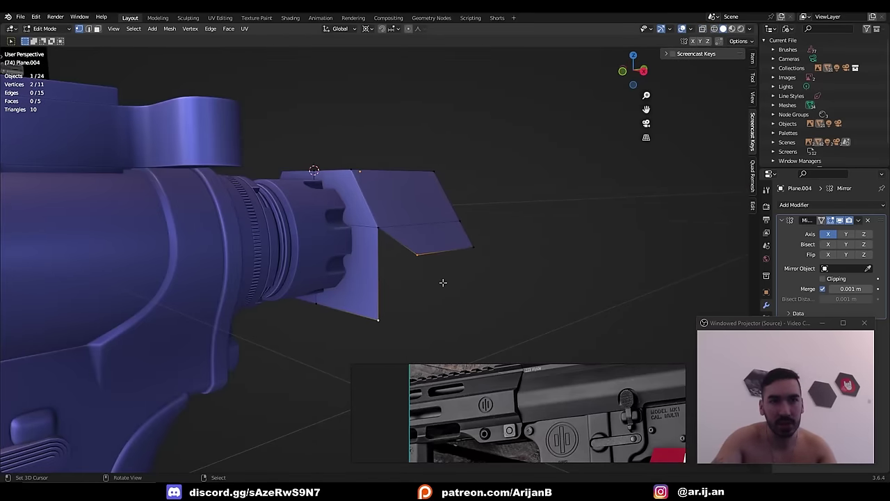
{"action": "left_click_drag", "start_coordinate": [889, 42], "coordinate": [537, 91]}
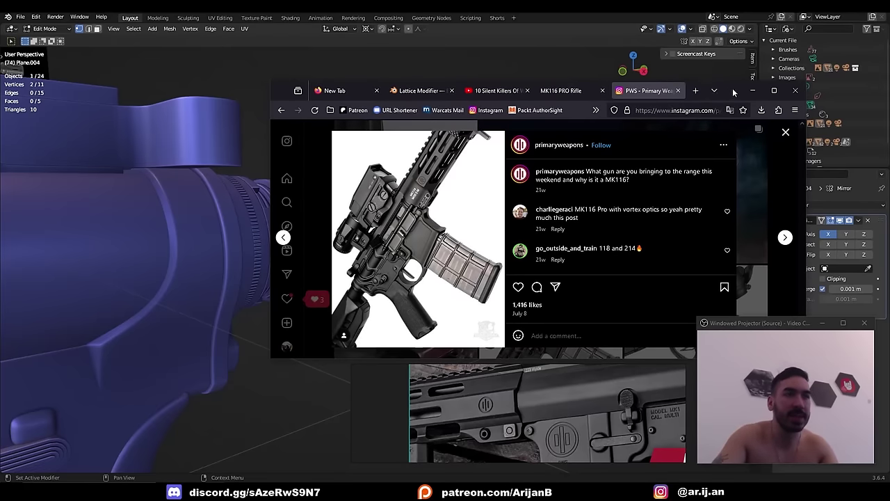
{"action": "left_click", "coordinate": [752, 91]}
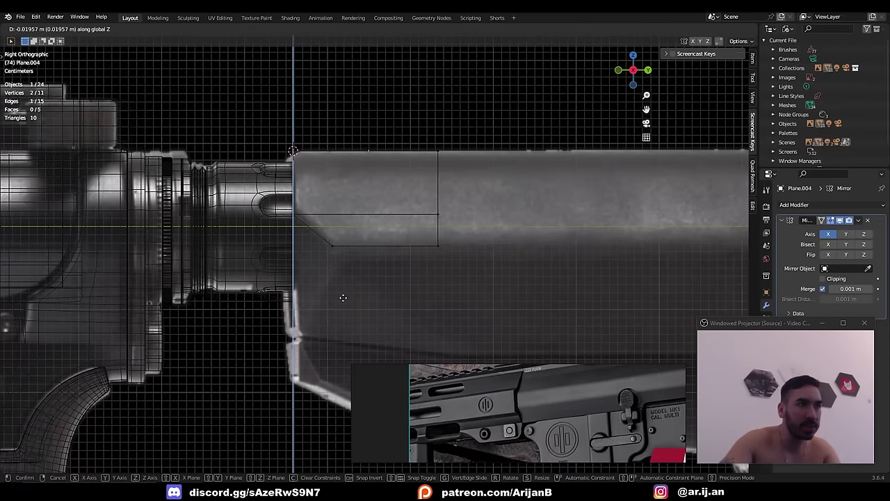
{"action": "left_click", "coordinate": [343, 298]}
{"action": "scroll", "coordinate": [336, 296], "scroll_direction": "down", "scroll_amount": 2}
- Select the two side faces and the lower front edge, and move them inward about 0.04 m along X
{"action": "middle_click_drag", "start_coordinate": [334, 297], "coordinate": [421, 278]}
{"action": "right_click", "coordinate": [424, 226]}
{"action": "right_click", "coordinate": [442, 263], "text": "ctrl"}
{"action": "right_click", "coordinate": [418, 301], "text": "shift"}
{"action": "key", "text": "shift+z"}
{"action": "middle_click_drag", "start_coordinate": [481, 297], "coordinate": [502, 293]}
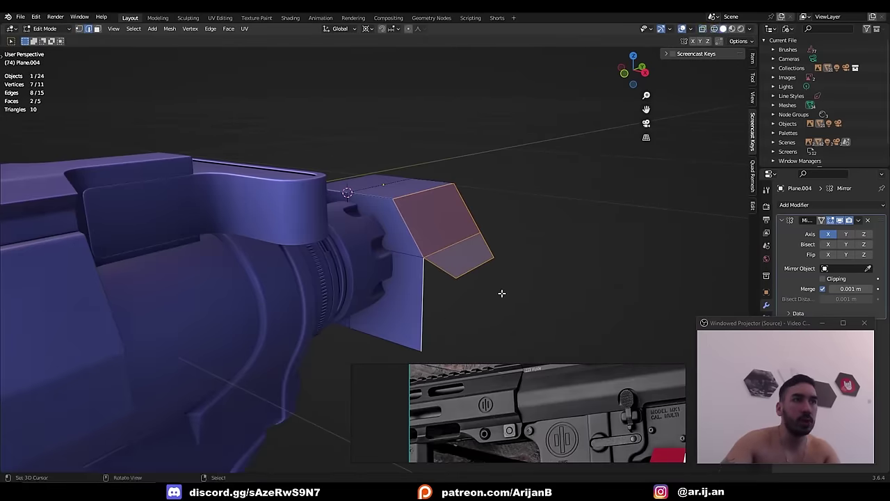
{"action": "key", "text": "g"}
{"action": "key", "text": "y"}
{"action": "key", "text": "y"}
{"action": "key", "text": "x"}
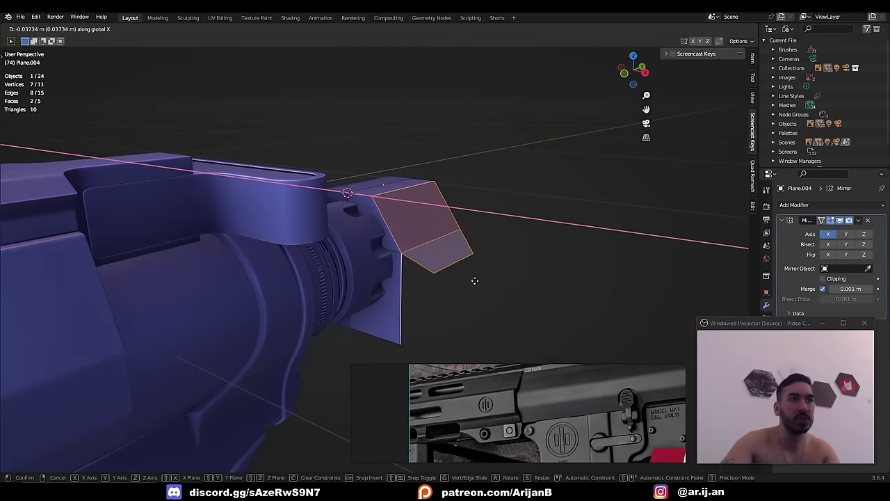
{"action": "left_click", "coordinate": [471, 277]}
- Save the file and fill the triangular gap between the angled corner and the lower front edge with a face
{"action": "key", "text": "Tab"}
{"action": "middle_click_drag", "start_coordinate": [459, 266], "coordinate": [408, 265]}
{"action": "key", "text": "ctrl+s"}
{"action": "key", "text": "Tab"}
{"action": "right_click", "coordinate": [377, 252], "text": "shift"}
{"action": "key", "text": "f"}
- Extrude the angled corner's vertex to the bend in the reference, about 0.143 m along Y and -0.132 m along Z
{"action": "key", "text": "Tab"}
{"action": "key", "text": "KP_3"}
{"action": "key", "text": "shift+z"}
{"action": "key", "text": "Tab"}
{"action": "right_click", "coordinate": [357, 257]}
{"action": "key", "text": "e"}
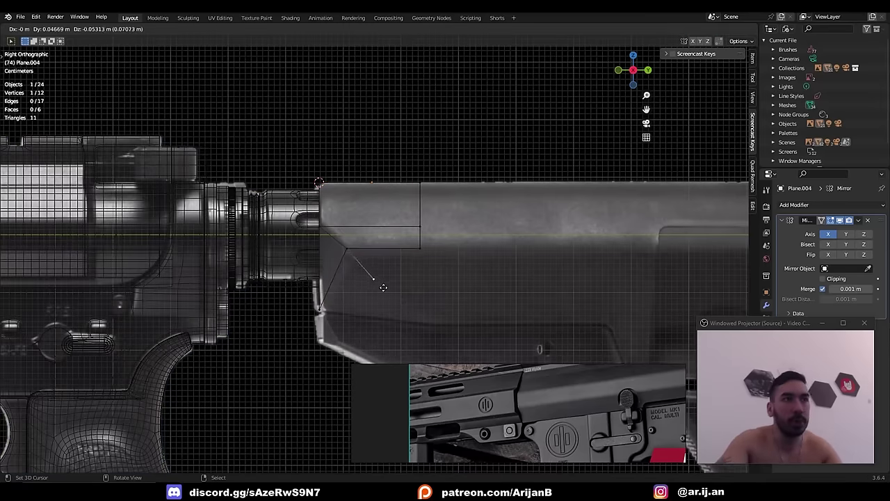
{"action": "left_click", "coordinate": [437, 330]}
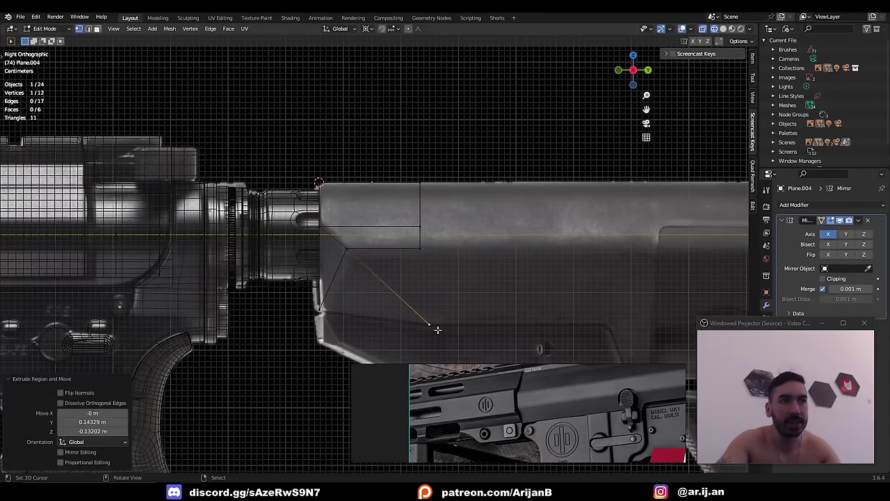
- Snap the 3D cursor to the extruded vertex and flatten the stock's rear edge line against it with a scale of 0
{"action": "right_click", "coordinate": [418, 249]}
{"action": "key", "text": "shift+s"}
{"action": "key", "text": "s"}
{"action": "key", "text": "x"}
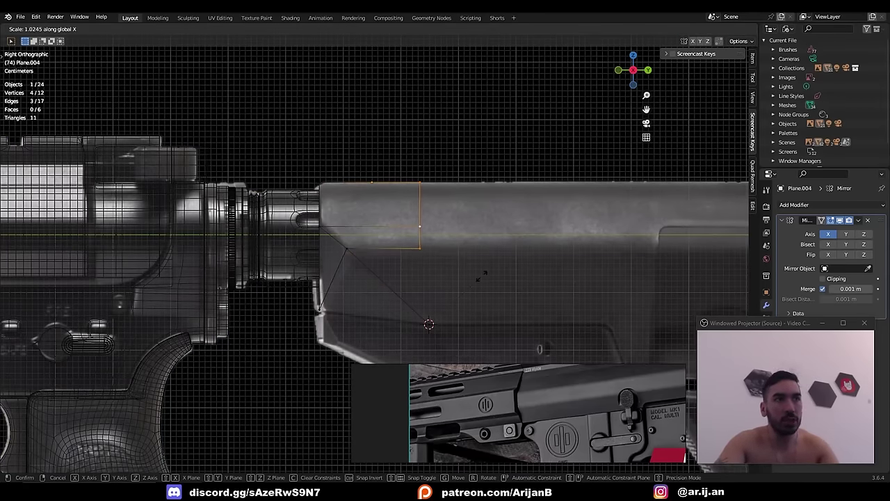
{"action": "key", "text": "0"}
{"action": "key", "text": "Return"}
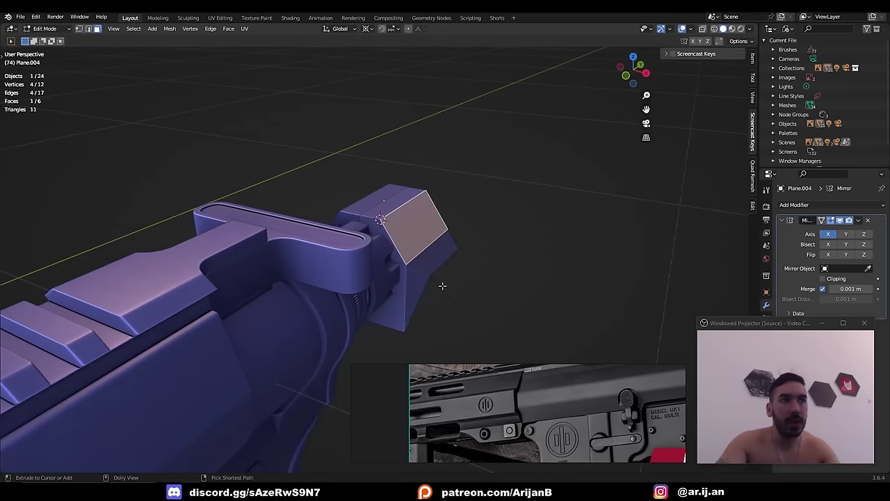
- Select the stock's side faces and extruded vertex, widen them by about 1.2 along X and adjust their X position
{"action": "right_click", "coordinate": [441, 283], "text": "shift"}
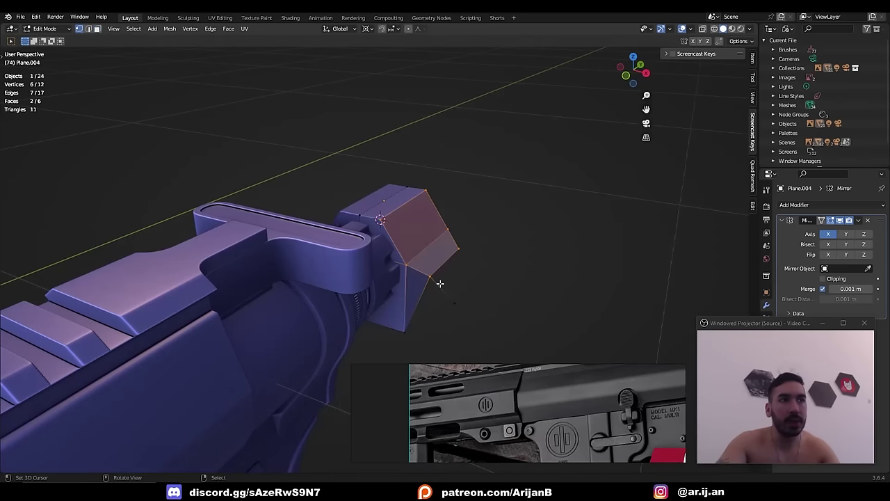
{"action": "right_click", "coordinate": [451, 301], "text": "shift"}
{"action": "key", "text": "shift+z"}
{"action": "left_click", "coordinate": [423, 315], "text": "shift"}
{"action": "key", "text": "alt+z"}
{"action": "key", "text": "s"}
{"action": "key", "text": "x"}
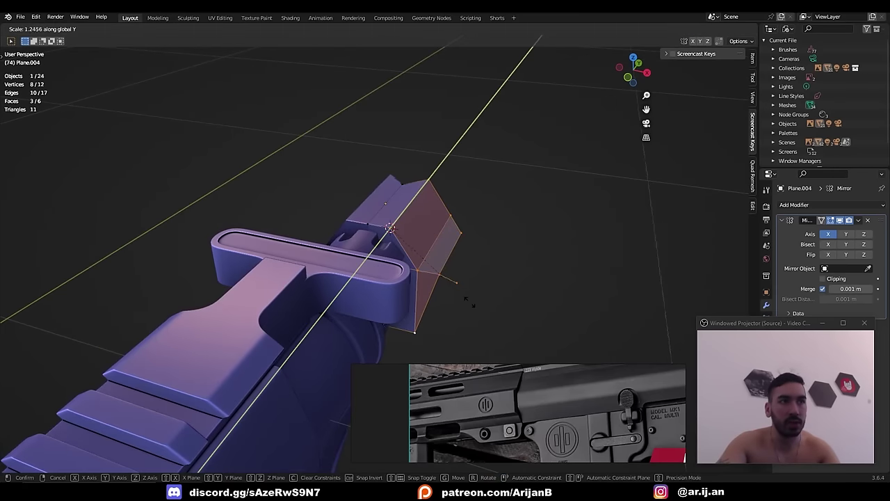
{"action": "key", "text": "x"}
{"action": "middle_click_drag", "start_coordinate": [492, 295], "coordinate": [465, 270]}
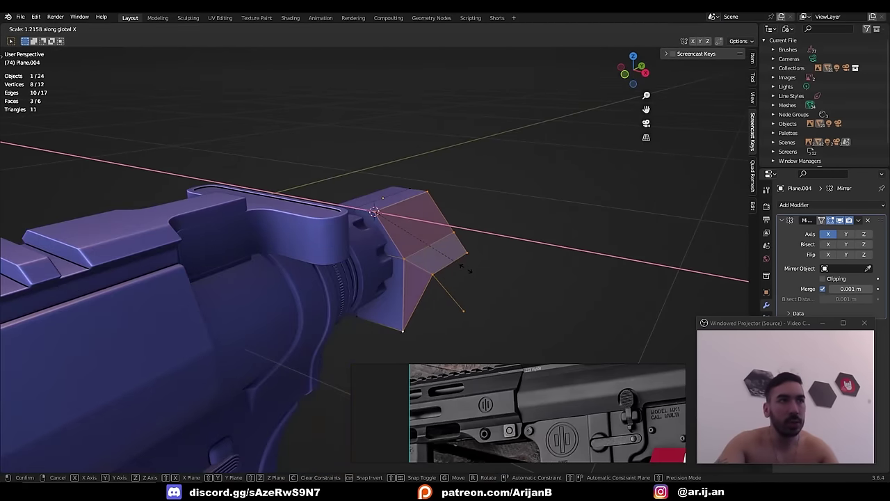
{"action": "left_click", "coordinate": [472, 272]}
{"action": "key", "text": "g"}
{"action": "key", "text": "x"}
{"action": "left_click", "coordinate": [471, 271]}
- Extrude the rear edge loop backward along Y to follow the reference stock, and save the file
{"action": "key", "text": "Tab"}
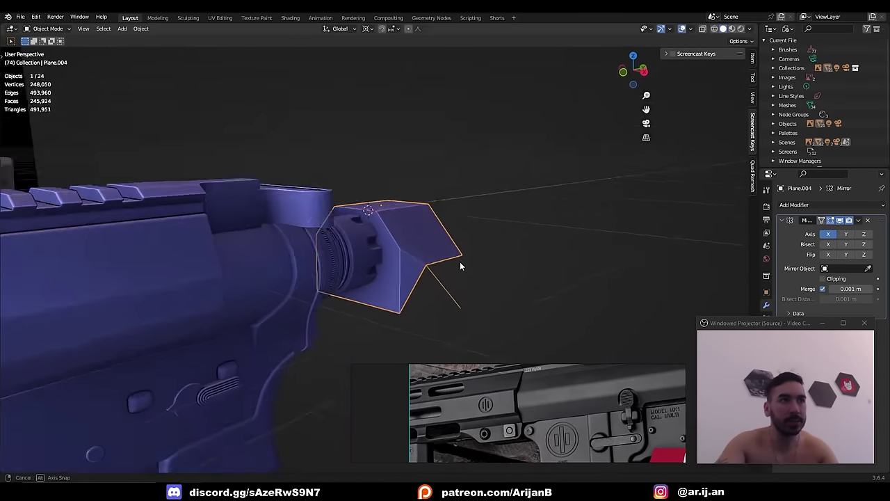
{"action": "key", "text": "Tab"}
{"action": "key", "text": "KP_3"}
{"action": "key", "text": "shift+z"}
{"action": "left_click", "coordinate": [441, 272], "text": "alt"}
{"action": "scroll", "coordinate": [443, 274], "scroll_direction": "down", "scroll_amount": 3}
{"action": "key", "text": "e"}
{"action": "key", "text": "g"}
{"action": "key", "text": "y"}
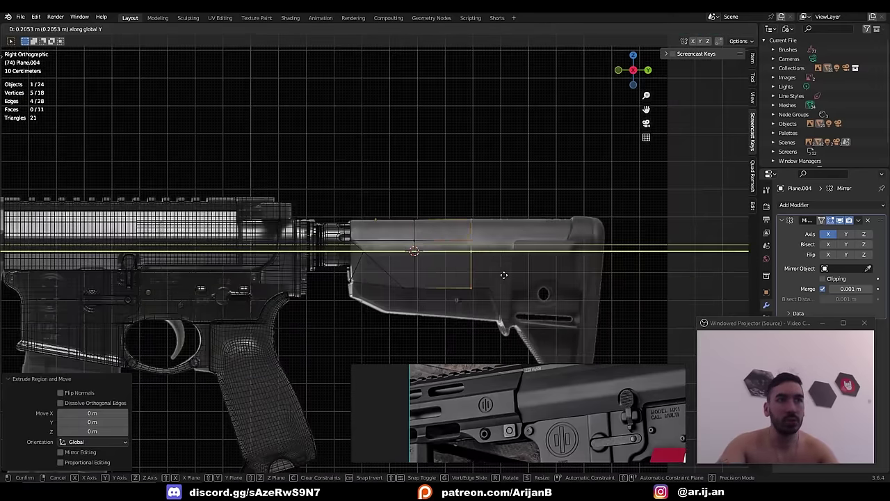
{"action": "left_click", "coordinate": [537, 279]}
{"action": "key", "text": "shift+z"}
{"action": "middle_click_drag", "start_coordinate": [537, 280], "coordinate": [574, 273]}
{"action": "left_click", "coordinate": [438, 274]}
{"action": "key", "text": "ctrl+s"}
- Extrude the upper rear edges backward along Y toward the butt pad in the reference
{"action": "key", "text": "Tab"}
{"action": "middle_click_drag", "start_coordinate": [441, 275], "coordinate": [477, 286]}
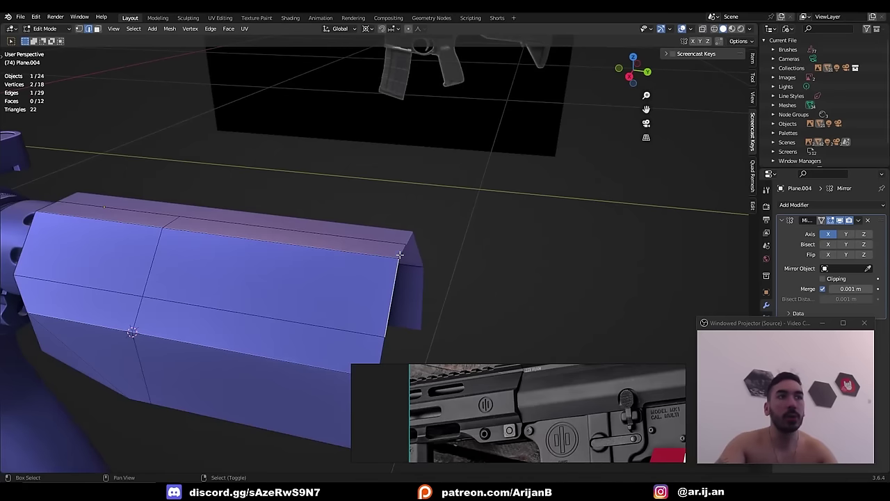
{"action": "key", "text": "KP_3"}
{"action": "key", "text": "alt+z"}
{"action": "key", "text": "e"}
{"action": "key", "text": "y"}
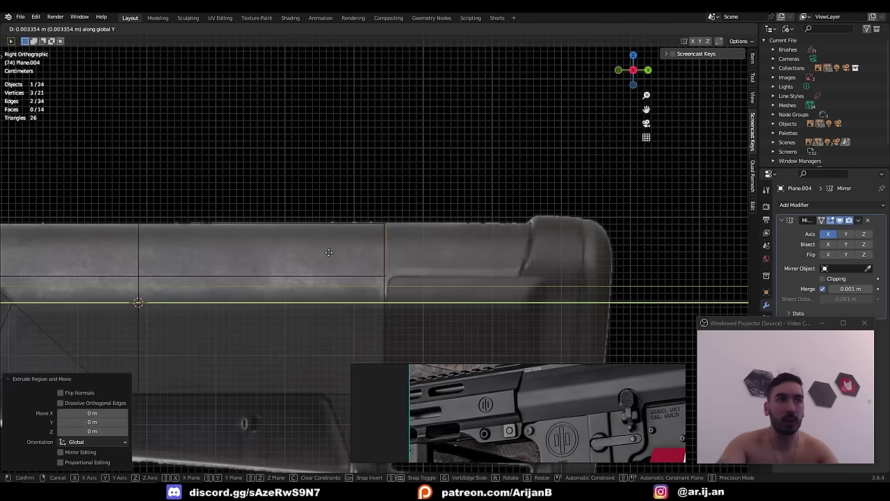
{"action": "left_click", "coordinate": [461, 259]}
- Add a loop cut across the rear section and slide it to the bend above the lower rear leg
{"action": "scroll", "coordinate": [410, 285], "scroll_direction": "down", "scroll_amount": 3}
{"action": "middle_click_drag", "start_coordinate": [403, 290], "coordinate": [458, 197], "text": "shift"}
{"action": "scroll", "coordinate": [457, 195], "scroll_direction": "up", "scroll_amount": 3}
{"action": "key", "text": "ctrl+r"}
{"action": "left_click", "coordinate": [457, 190]}
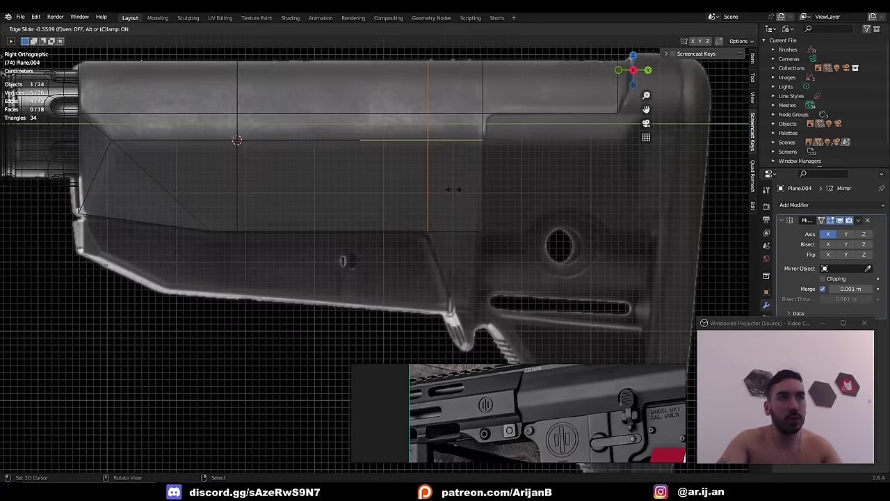
{"action": "left_click", "coordinate": [455, 190]}
- Select the lower side faces behind the angled corner and rotate them about 6.8 degrees around Y
{"action": "right_click", "coordinate": [462, 227]}
{"action": "middle_click_drag", "start_coordinate": [434, 272], "coordinate": [371, 294]}
{"action": "key", "text": "alt+z"}
{"action": "left_click", "coordinate": [413, 212], "text": "ctrl"}
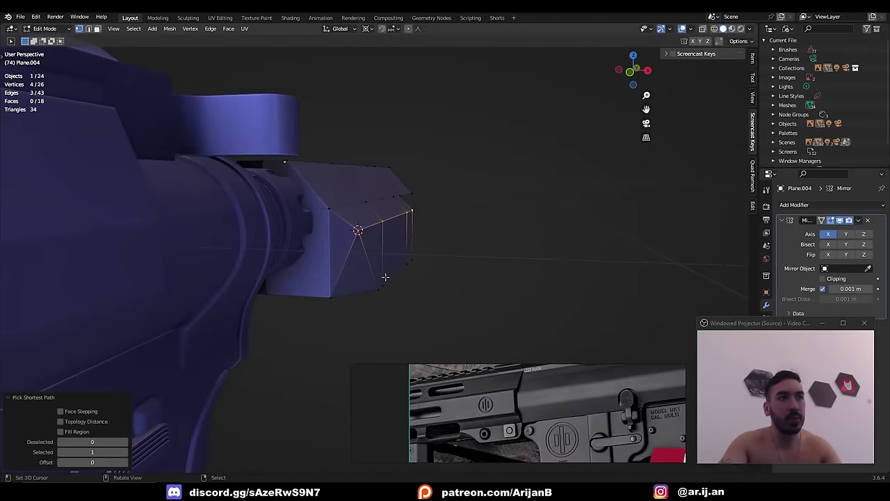
{"action": "left_click", "coordinate": [414, 259], "text": "ctrl+shift"}
{"action": "key", "text": "r"}
{"action": "key", "text": "y"}
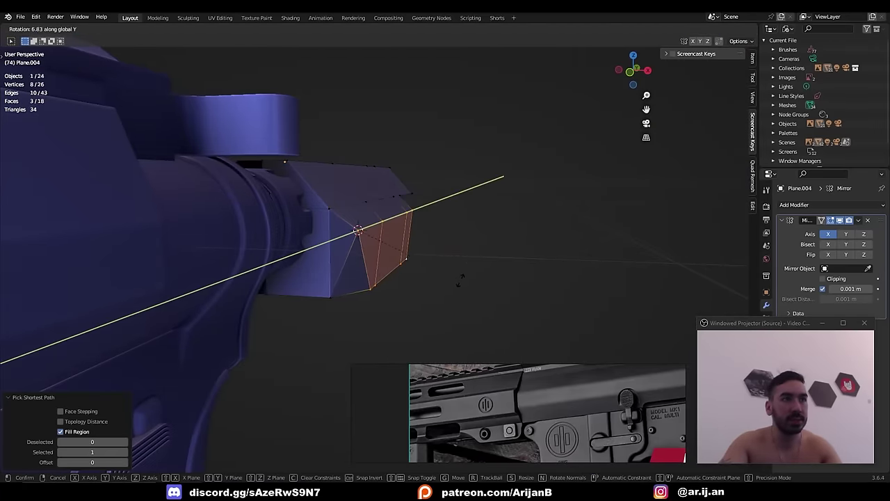
{"action": "left_click", "coordinate": [461, 280]}
- Place the 3D cursor at the centre of the rearmost lower side face
{"action": "key", "text": "3"}
{"action": "right_click", "coordinate": [489, 228]}
{"action": "key", "text": "shift+s"}
{"action": "middle_click_drag", "start_coordinate": [489, 228], "coordinate": [384, 229]}
{"action": "left_click", "coordinate": [406, 296]}
- Extrude that face's lower edge and scale it by 2.351 in X and Z to extend the rear leg downward
{"action": "key", "text": "2"}
{"action": "right_click", "coordinate": [397, 272]}
{"action": "key", "text": "e"}
{"action": "right_click", "coordinate": [355, 251]}
{"action": "key", "text": "s"}
{"action": "key", "text": "shift+x"}
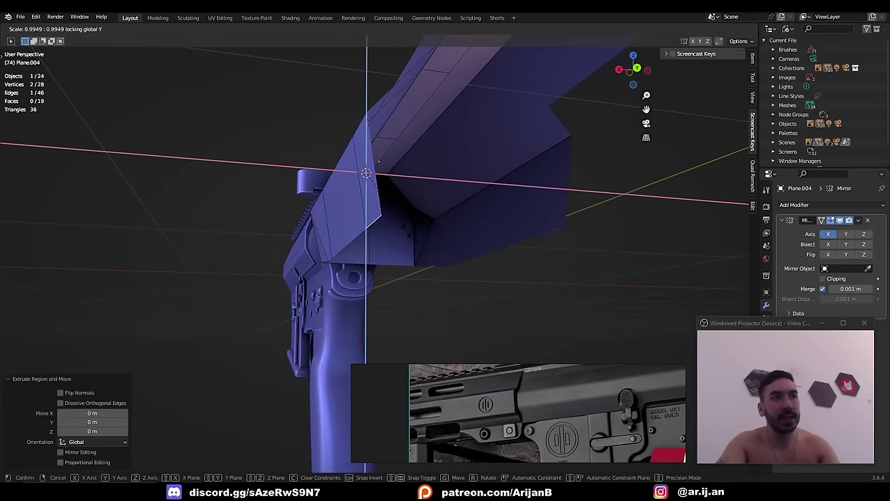
{"action": "left_click", "coordinate": [469, 304]}
{"action": "key", "text": "KP_3"}
{"action": "key", "text": "shift+z"}
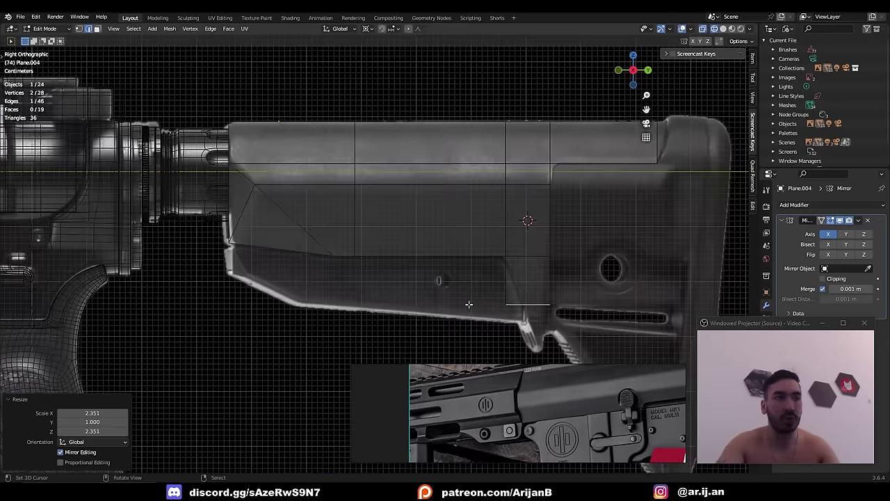
{"action": "middle_click_drag", "start_coordinate": [539, 308], "coordinate": [374, 249], "text": "shift"}
- Add a level 2 subdivision to the stock, save the file and shade the object smooth
{"action": "key", "text": "Tab"}
{"action": "key", "text": "ctrl+1"}
{"action": "key", "text": "ctrl+s"}
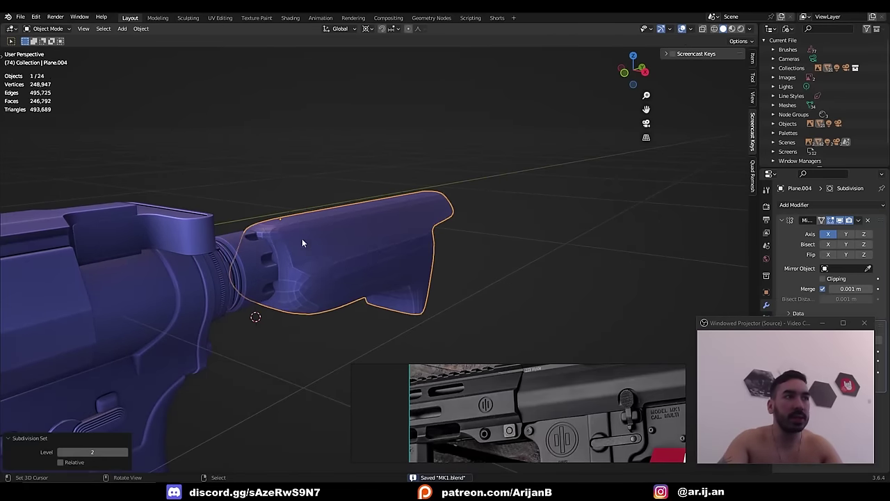
{"action": "key", "text": "Tab"}
{"action": "key", "text": "Tab"}
{"action": "left_click", "coordinate": [141, 29]}
{"action": "left_click", "coordinate": [156, 237]}
{"action": "scroll", "coordinate": [308, 227], "scroll_direction": "up", "scroll_amount": 2}
- Try to bevel the selected outline edges of the stock with 2 segments and a profile of 1.000
{"action": "key", "text": "Tab"}
{"action": "mouse_move", "coordinate": [327, 228]}
{"action": "middle_mouse_down"}
{"action": "mouse_move", "coordinate": [308, 227]}
{"action": "mouse_move", "coordinate": [346, 254]}
{"action": "mouse_move", "coordinate": [326, 219]}
{"action": "middle_mouse_up"}
{"action": "key", "text": "Tab"}
{"action": "key", "text": "Tab"}
{"action": "middle_click_drag", "start_coordinate": [382, 261], "coordinate": [493, 281]}
{"action": "left_click", "coordinate": [492, 282]}
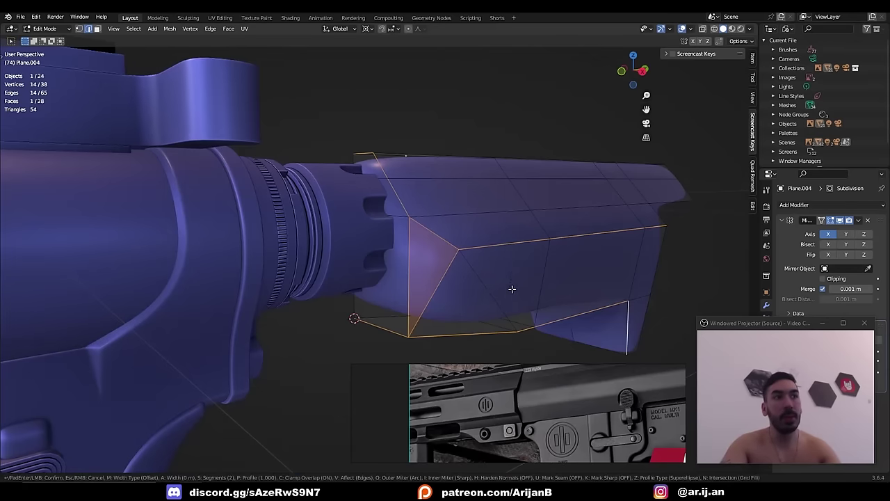
{"action": "left_click", "coordinate": [551, 317]}
- Examine the subdivided stock against the side reference image and from behind
{"action": "key", "text": "Tab"}
{"action": "middle_click_drag", "start_coordinate": [548, 316], "coordinate": [374, 290]}
{"action": "scroll", "coordinate": [487, 298], "scroll_direction": "down", "scroll_amount": 5}
{"action": "key", "text": "Tab"}
{"action": "key", "text": "shift+z"}
{"action": "key", "text": "KP_3"}
{"action": "scroll", "coordinate": [375, 290], "scroll_direction": "up", "scroll_amount": 3}
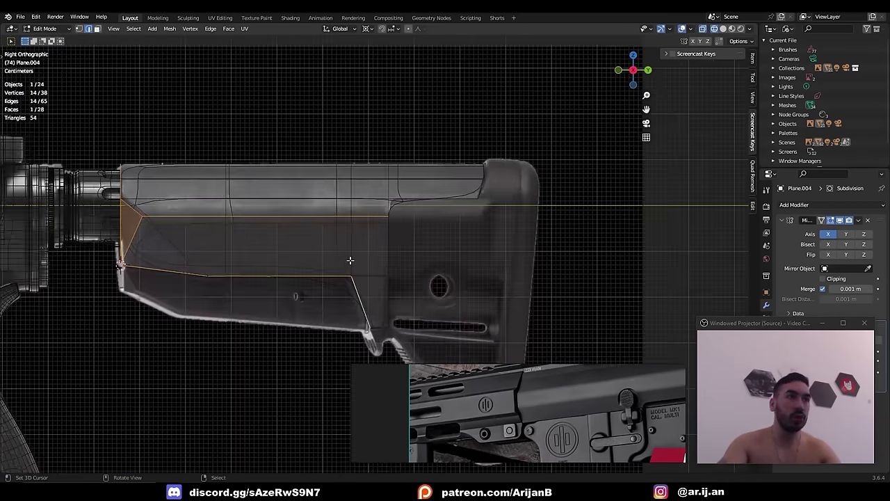
{"action": "scroll", "coordinate": [356, 259], "scroll_direction": "up", "scroll_amount": 2}
{"action": "middle_click_drag", "start_coordinate": [308, 235], "coordinate": [427, 229]}
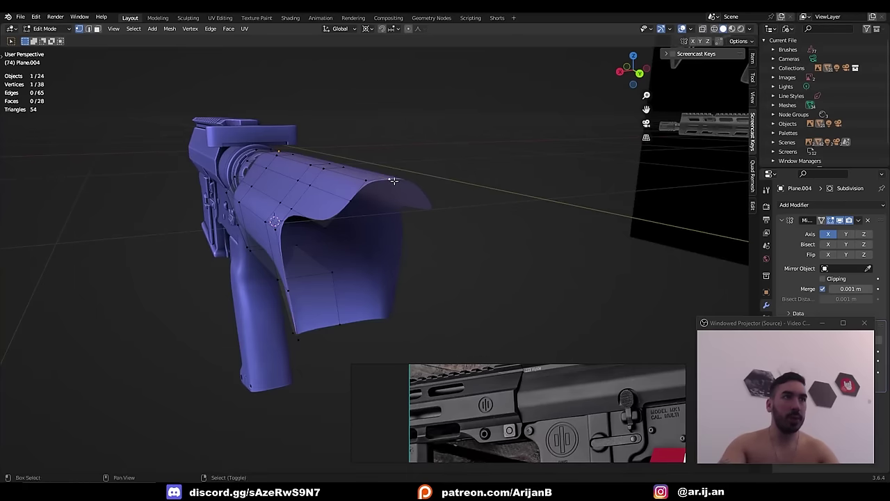
- Extrude the stock's open border edges and scale them along X
{"action": "key", "text": "e"}
{"action": "key", "text": "s"}
{"action": "key", "text": "x"}
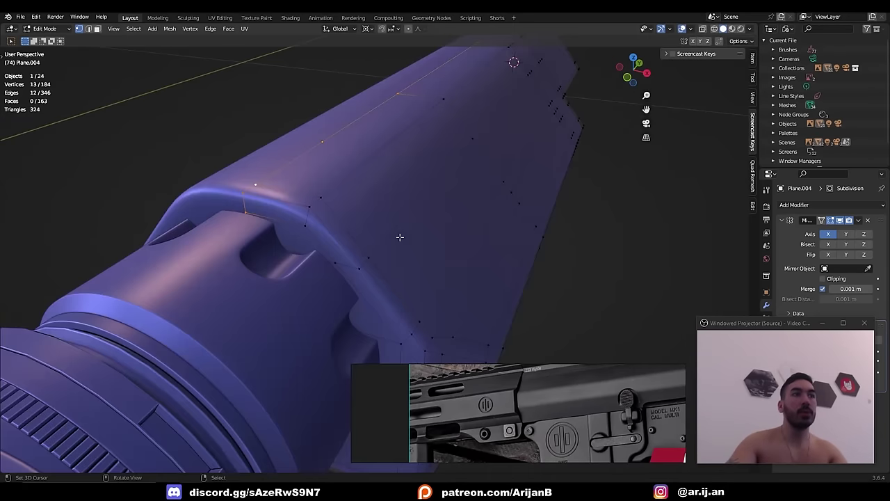
- Move the selected line of vertices along the stock's top centre in Z
{"action": "key", "text": "g"}
{"action": "key", "text": "z"}
{"action": "left_click", "coordinate": [389, 200]}
{"action": "scroll", "coordinate": [389, 201], "scroll_direction": "down", "scroll_amount": 3}
{"action": "middle_click_drag", "start_coordinate": [389, 202], "coordinate": [532, 276]}
{"action": "key", "text": "Tab"}
{"action": "scroll", "coordinate": [506, 245], "scroll_direction": "down", "scroll_amount": 3}
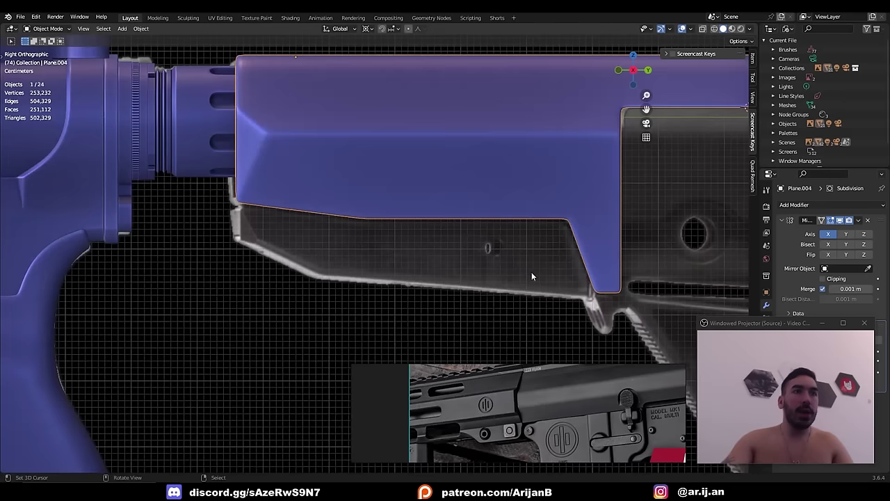
- Duplicate the front faces of the stock's rear lower leg and separate them into a new object
{"action": "middle_click_drag", "start_coordinate": [258, 240], "coordinate": [268, 174], "text": "shift"}
{"action": "middle_click_drag", "start_coordinate": [284, 238], "coordinate": [532, 218]}
{"action": "key", "text": "Tab"}
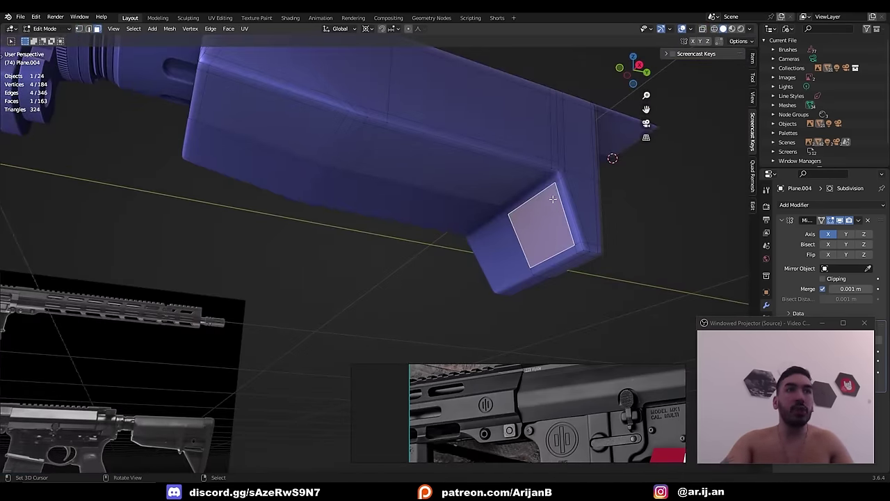
{"action": "left_click", "coordinate": [545, 185]}
{"action": "right_click", "coordinate": [580, 250], "text": "ctrl+shift"}
{"action": "key", "text": "shift+z"}
{"action": "key", "text": "shift+z"}
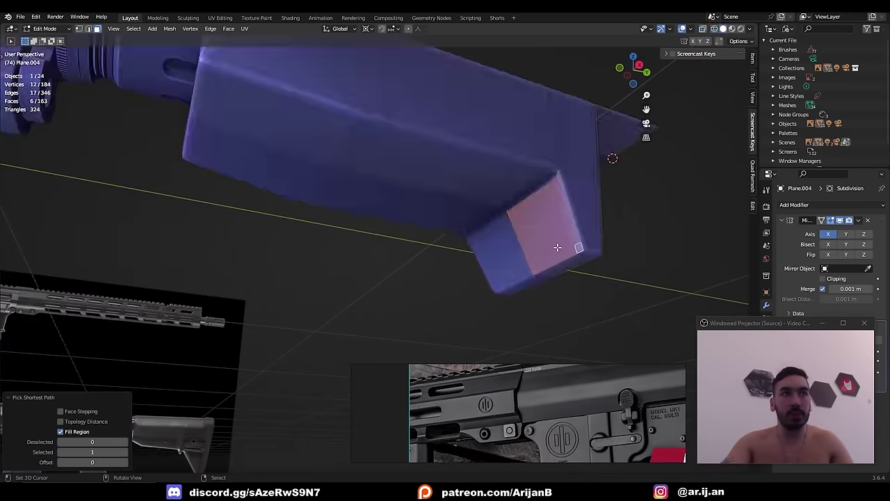
{"action": "middle_click_drag", "start_coordinate": [557, 247], "coordinate": [557, 269]}
{"action": "key", "text": "shift+z"}
{"action": "key", "text": "shift+d"}
{"action": "right_click", "coordinate": [564, 270]}
{"action": "key", "text": "p"}
{"action": "left_click", "coordinate": [564, 270]}
- Dissolve the extra edges of the separated patch to reduce it to a single face
{"action": "key", "text": "Tab"}
{"action": "right_click", "coordinate": [575, 230]}
{"action": "key", "text": "Tab"}
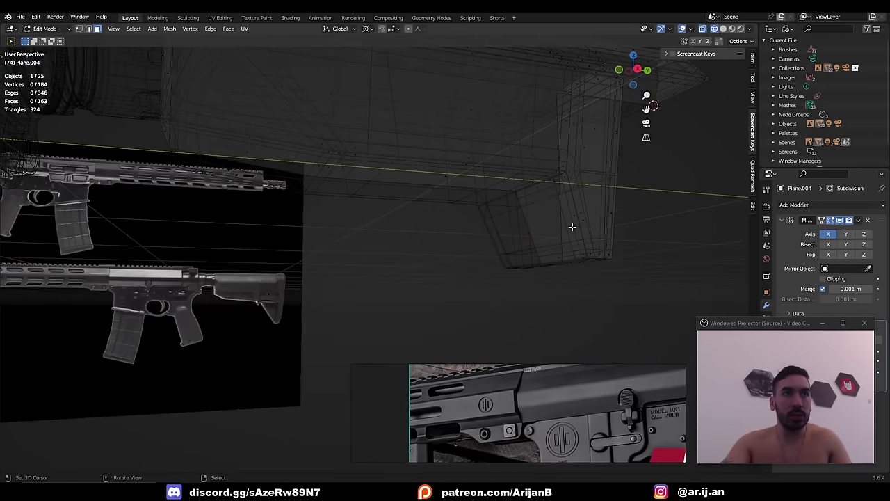
{"action": "right_click", "coordinate": [560, 190], "text": "alt+shift"}
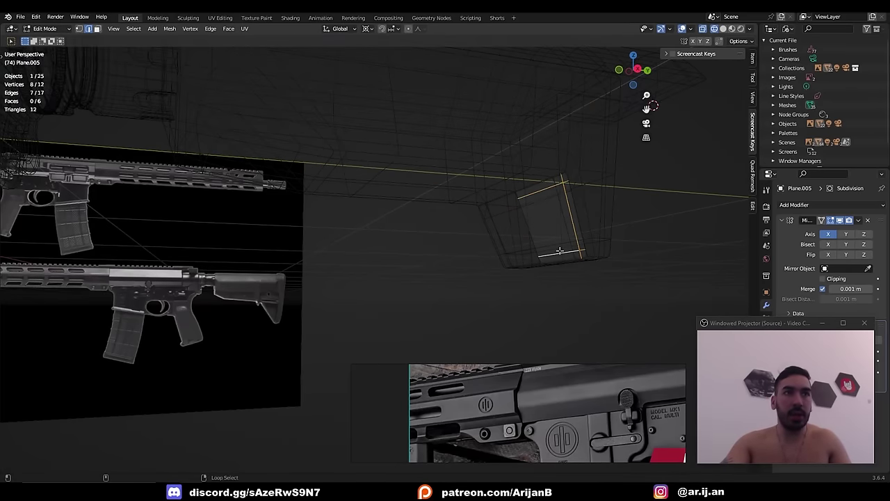
{"action": "key", "text": "shift+z"}
{"action": "key", "text": "x"}
{"action": "left_click", "coordinate": [622, 311]}
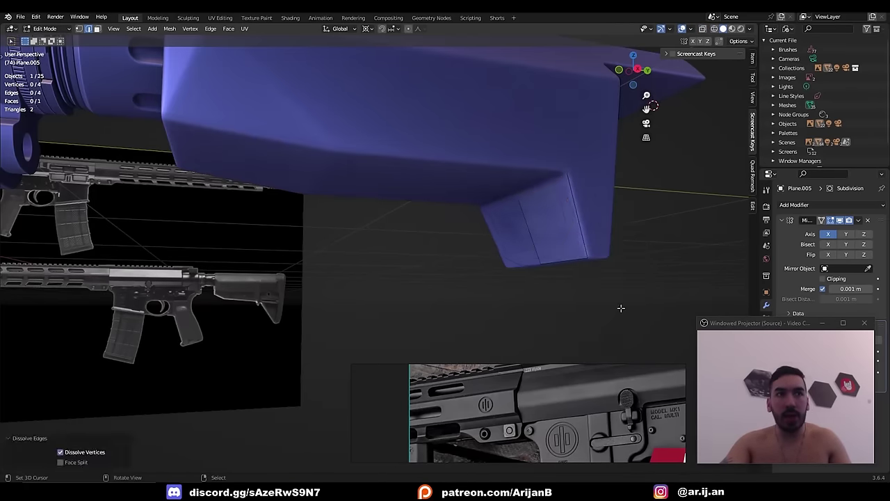
{"action": "key", "text": "shift+z"}
{"action": "key", "text": "3"}
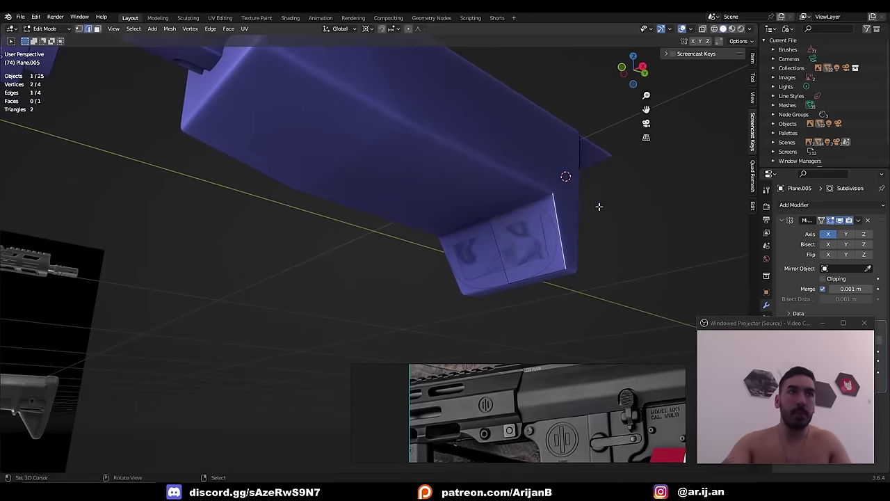
- Slide the patch's outer vertical edge slightly inward
{"action": "key", "text": "g"}
{"action": "key", "text": "g"}
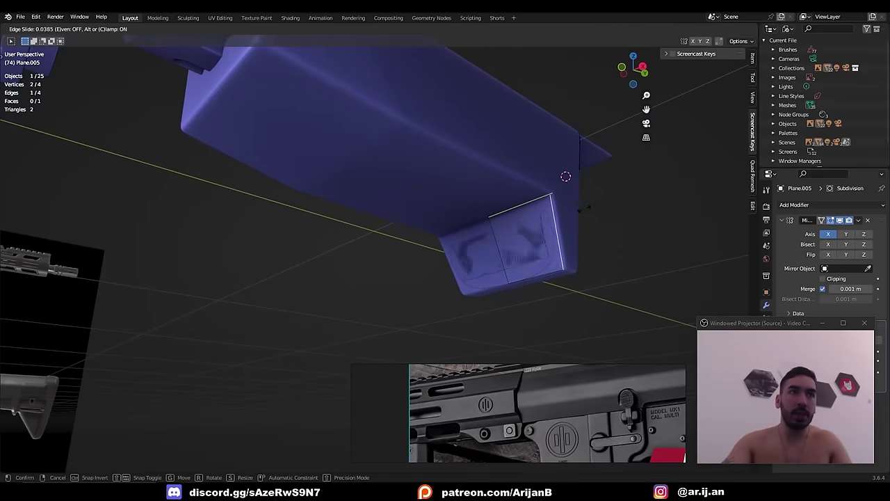
{"action": "left_click", "coordinate": [583, 208]}
- Extrude the patch forward in two sections, following the stock's lower outline in the side reference up to its front end
{"action": "right_click", "coordinate": [533, 270]}
{"action": "key", "text": "g"}
{"action": "key", "text": "g"}
{"action": "key", "text": "y"}
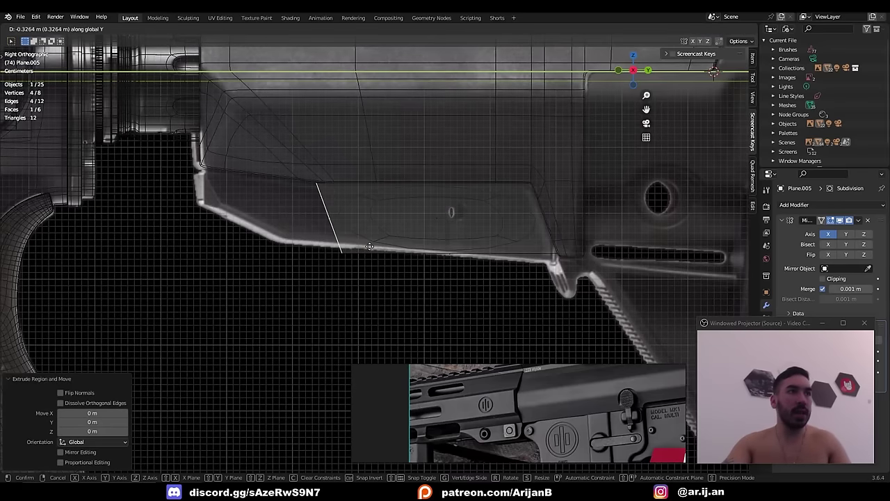
{"action": "key", "text": "e"}
{"action": "right_click", "coordinate": [403, 249]}
{"action": "key", "text": "g"}
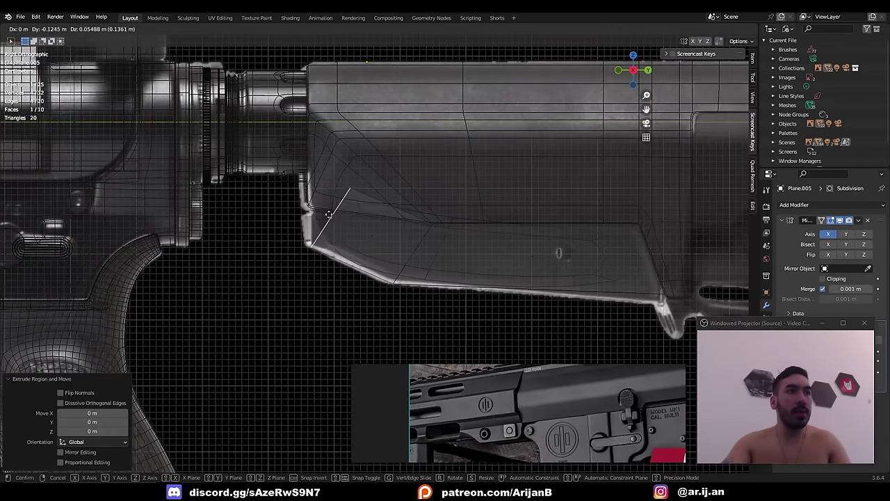
{"action": "left_click", "coordinate": [326, 214]}
- Move the block's upper front vertices to the stock's lower front corner in the reference
{"action": "key", "text": "a"}
{"action": "left_click_drag", "start_coordinate": [327, 170], "coordinate": [375, 230]}
{"action": "key", "text": "g"}
{"action": "key", "text": "ctrl+b"}
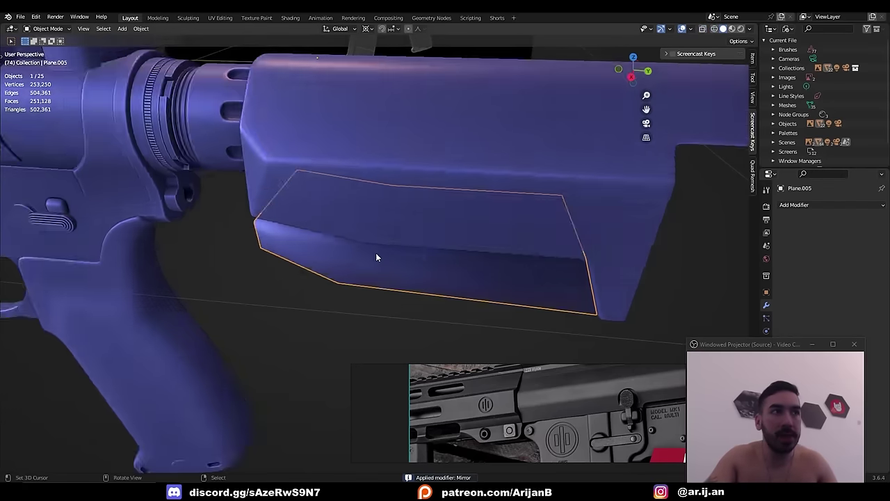
- Apply the lower block's Mirror modifier and merge all its vertices by distance
{"action": "key", "text": "a"}
{"action": "key", "text": "m"}
{"action": "key", "text": "b"}
- Inset the lower block's side faces on both sides by 0.01084 m
{"action": "key", "text": "shift+z"}
{"action": "left_click", "coordinate": [321, 249]}
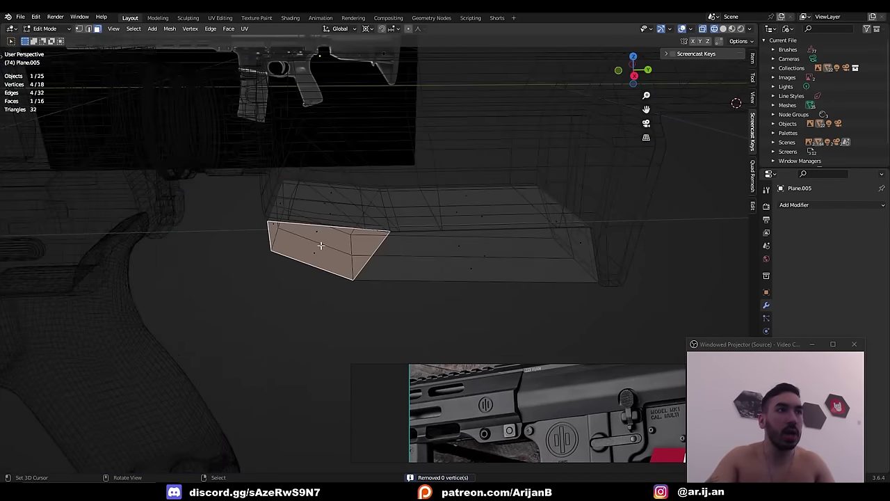
{"action": "middle_click_drag", "start_coordinate": [321, 245], "coordinate": [310, 225]}
{"action": "key", "text": "shift+z"}
{"action": "key", "text": "shift+z"}
{"action": "left_click", "coordinate": [459, 247], "text": "ctrl+shift"}
{"action": "key", "text": "shift+z"}
{"action": "key", "text": "shift+z"}
{"action": "mouse_move", "coordinate": [557, 217]}
{"action": "middle_mouse_down"}
{"action": "mouse_move", "coordinate": [396, 227]}
{"action": "mouse_move", "coordinate": [372, 160]}
{"action": "middle_mouse_up"}
{"action": "key", "text": "shift+z"}
{"action": "key", "text": "c"}
{"action": "mouse_move", "coordinate": [366, 181]}
{"action": "middle_mouse_down"}
{"action": "mouse_move", "coordinate": [382, 255]}
{"action": "mouse_move", "coordinate": [482, 278]}
{"action": "mouse_move", "coordinate": [263, 187]}
{"action": "mouse_move", "coordinate": [347, 197]}
{"action": "mouse_move", "coordinate": [397, 229]}
{"action": "mouse_move", "coordinate": [350, 294]}
{"action": "middle_mouse_up"}
{"action": "right_click", "coordinate": [382, 254]}
{"action": "right_click", "coordinate": [348, 194], "text": "shift"}
{"action": "right_click", "coordinate": [313, 197], "text": "shift"}
{"action": "key", "text": "shift+z"}
{"action": "key", "text": "shift+z"}
{"action": "key", "text": "i"}
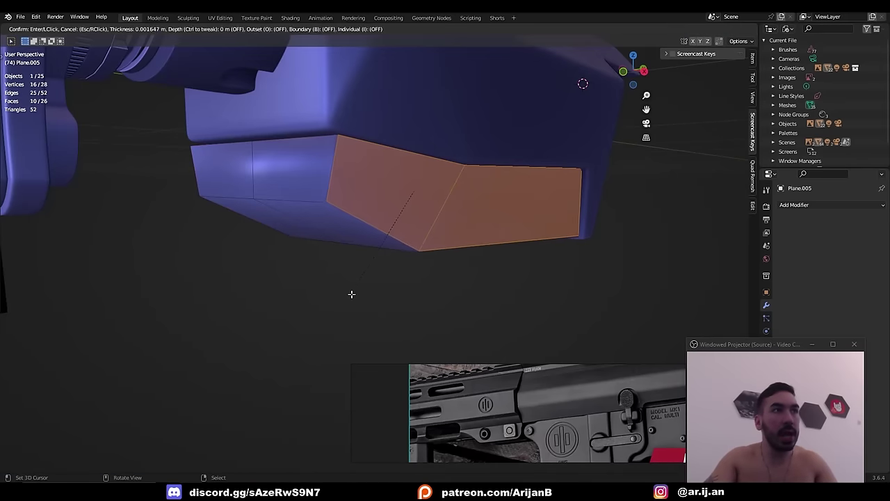
{"action": "left_click", "coordinate": [359, 291]}
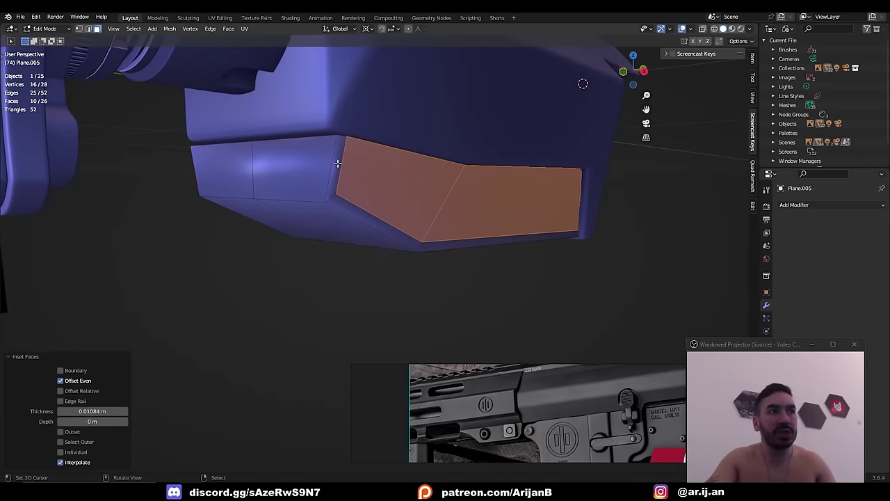
- Move the inset's lower front corner vertices rearward to match the panel line in the side reference
{"action": "middle_click_drag", "start_coordinate": [546, 236], "coordinate": [334, 257]}
{"action": "key", "text": "shift+z"}
{"action": "middle_click_drag", "start_coordinate": [132, 324], "coordinate": [329, 300]}
{"action": "key", "text": "shift+z"}
{"action": "key", "text": "KP_3"}
{"action": "key", "text": "shift+z"}
{"action": "key", "text": "1"}
{"action": "key", "text": "alt+a"}
{"action": "key", "text": "b"}
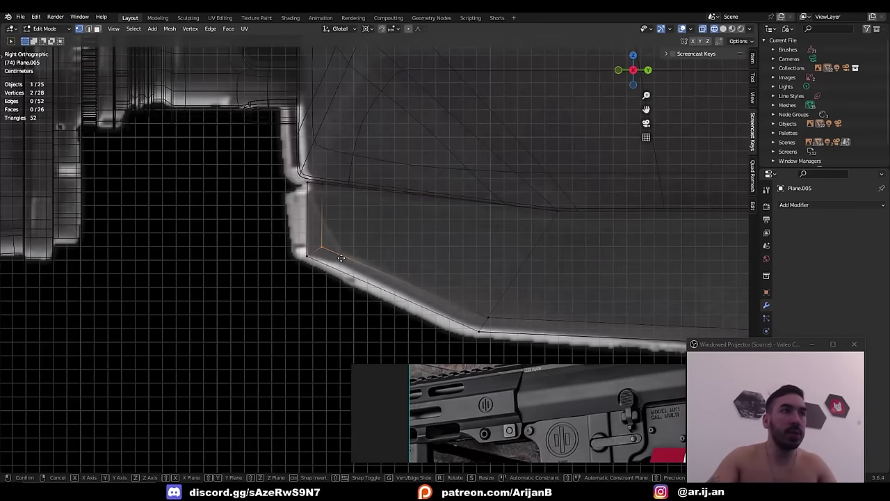
{"action": "key", "text": "g"}
{"action": "left_click", "coordinate": [359, 265]}
- Slide the inset's upper front vertices along the block's top edge to match the reference panel line
{"action": "key", "text": "a"}
{"action": "key", "text": "a"}
{"action": "key", "text": "b"}
{"action": "left_click_drag", "start_coordinate": [314, 177], "coordinate": [330, 197]}
{"action": "key", "text": "g"}
{"action": "key", "text": "g"}
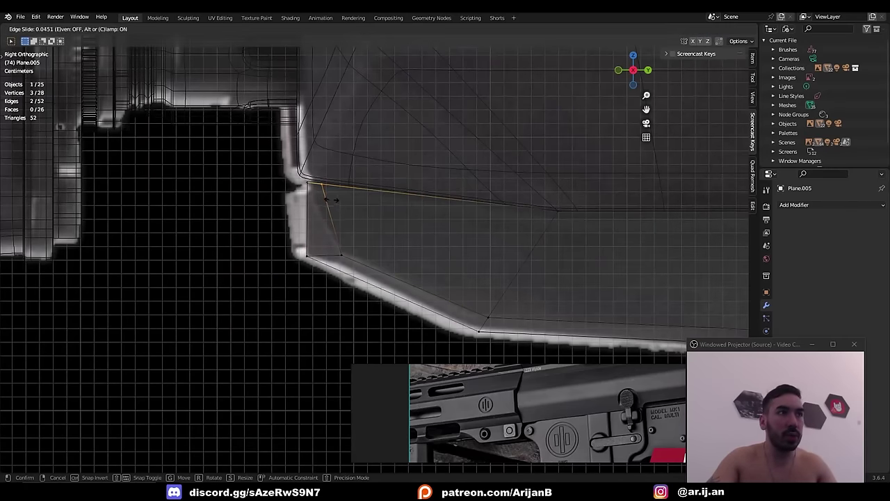
{"action": "left_click", "coordinate": [318, 238]}
- Extrude the inset side panels on both sides of the lower block and scale them along X
{"action": "key", "text": "3"}
{"action": "right_click", "coordinate": [327, 244], "text": "alt"}
{"action": "middle_click_drag", "start_coordinate": [331, 245], "coordinate": [543, 257]}
{"action": "key", "text": "shift+z"}
{"action": "right_click", "coordinate": [327, 257], "text": "shift"}
{"action": "right_click", "coordinate": [209, 273], "text": "shift"}
{"action": "key", "text": "shift+z"}
{"action": "mouse_move", "coordinate": [327, 260]}
{"action": "middle_mouse_down"}
{"action": "mouse_move", "coordinate": [497, 271]}
{"action": "mouse_move", "coordinate": [386, 255]}
{"action": "mouse_move", "coordinate": [413, 265]}
{"action": "middle_mouse_up"}
{"action": "key", "text": "shift+z"}
{"action": "key", "text": "e"}
{"action": "key", "text": "Escape"}
{"action": "key", "text": "s"}
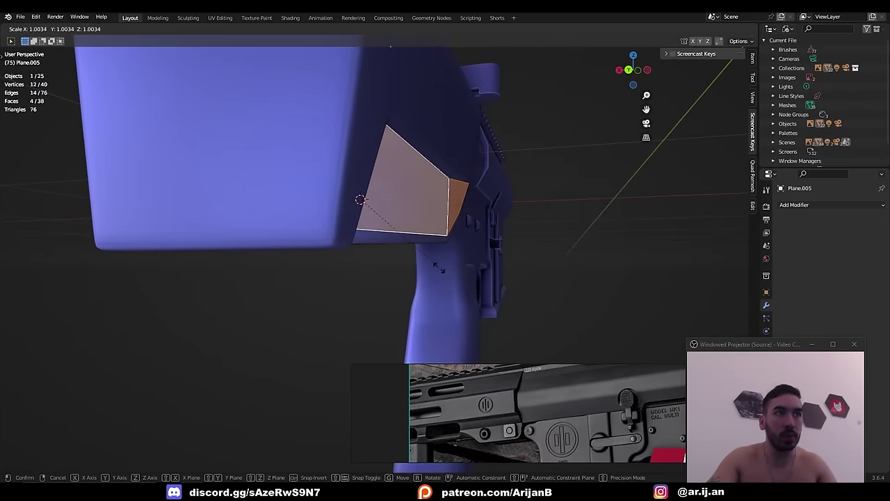
{"action": "key", "text": "x"}
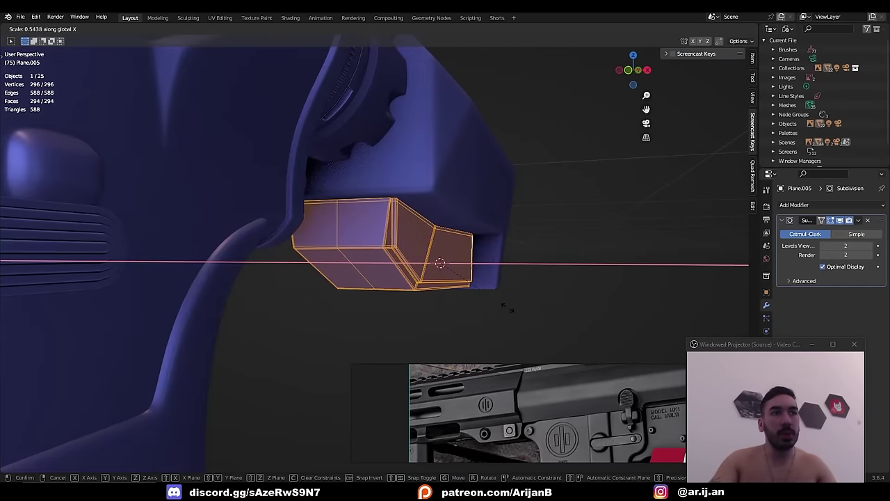
- Scale the whole lower block along X by about 0.54
{"action": "left_click", "coordinate": [509, 307]}
{"action": "key", "text": "Tab"}
{"action": "middle_click_drag", "start_coordinate": [509, 311], "coordinate": [370, 256]}
- Add a vertical and a lengthwise loop cut crossing at the pin hole on the lower block's side
{"action": "key", "text": "alt+a"}
{"action": "scroll", "coordinate": [354, 260], "scroll_direction": "down", "scroll_amount": 3}
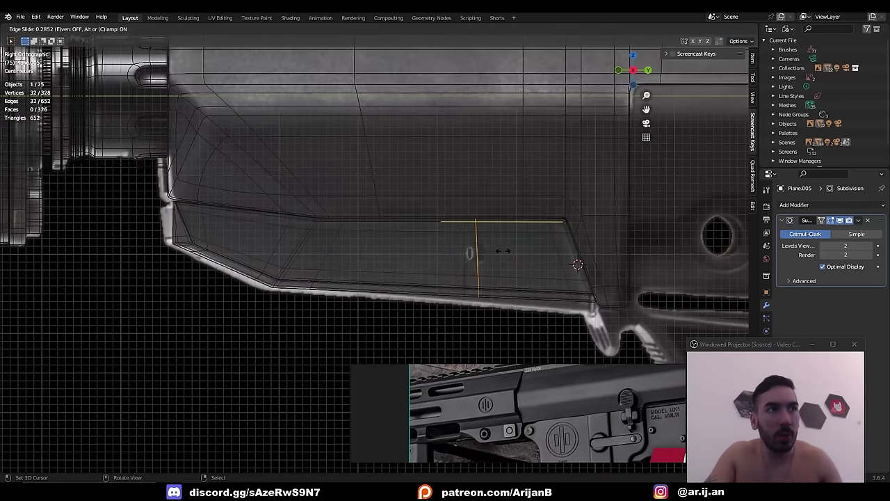
{"action": "left_click", "coordinate": [503, 251]}
{"action": "key", "text": "ctrl+r"}
{"action": "left_click", "coordinate": [486, 258]}
{"action": "middle_click_drag", "start_coordinate": [486, 256], "coordinate": [457, 265], "text": "shift"}
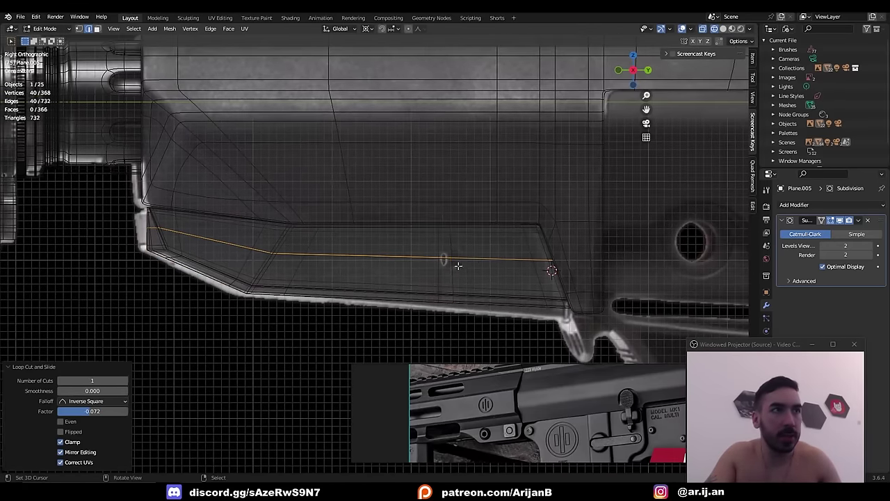
- Bevel both crossing edge loops and move the resulting central face patches to the pin hole
{"action": "right_click", "coordinate": [455, 269], "text": "alt+shift"}
{"action": "scroll", "coordinate": [487, 286], "scroll_direction": "up", "scroll_amount": 1}
{"action": "key", "text": "ctrl+b"}
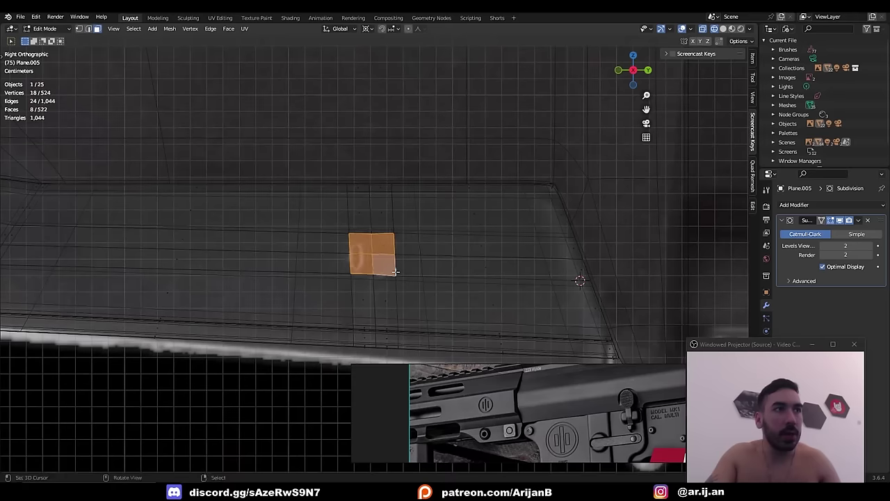
{"action": "key", "text": "g"}
{"action": "left_click", "coordinate": [390, 277]}
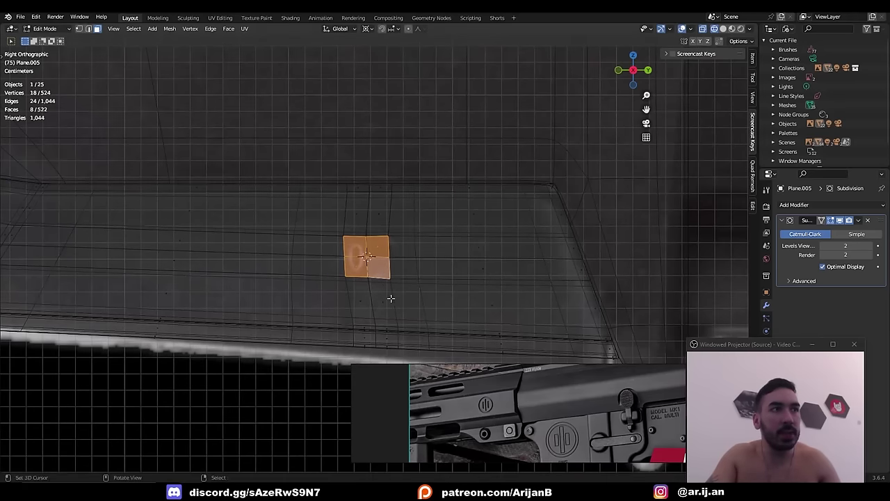
- Scale the pin hole's face patches by 1.201 and inset them by 0.003105 m
{"action": "key", "text": "s"}
{"action": "key", "text": "shift+x"}
{"action": "right_click", "coordinate": [389, 295]}
{"action": "key", "text": "i"}
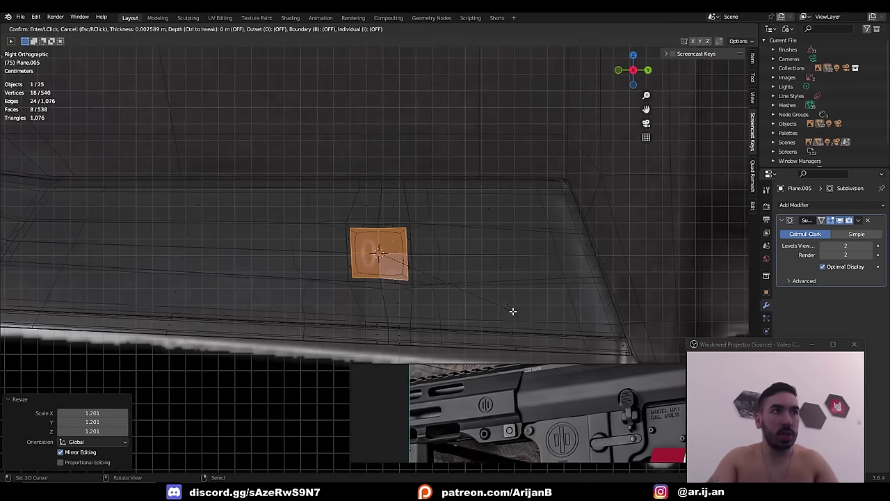
{"action": "left_click", "coordinate": [513, 311]}
- Round the inset hole faces with LoopTools Circle and scale them by 0.806
{"action": "right_click", "coordinate": [479, 225]}
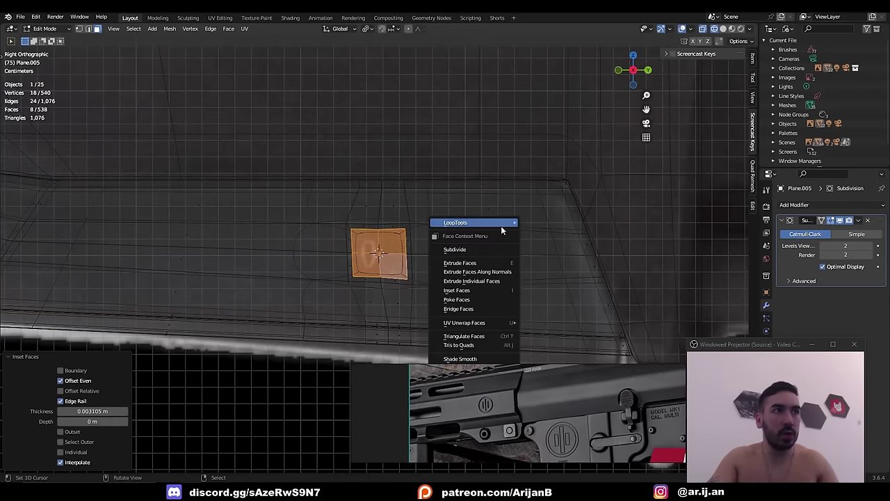
{"action": "mouse_move", "coordinate": [487, 225]}
{"action": "left_click", "coordinate": [546, 234]}
- Bridge the opposite circles into a through-hole with LoopTools and select the hole's rim edge loop
{"action": "right_click", "coordinate": [469, 216]}
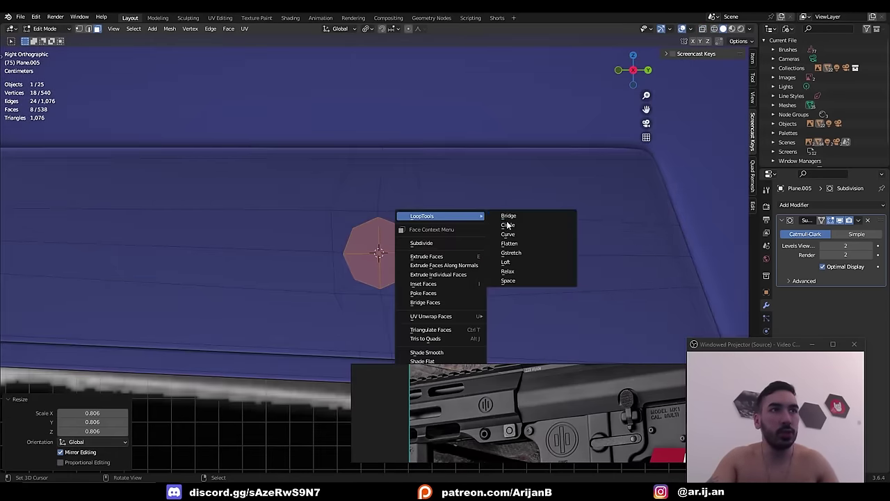
{"action": "left_click", "coordinate": [508, 215]}
{"action": "middle_click_drag", "start_coordinate": [418, 241], "coordinate": [441, 255]}
{"action": "key", "text": "shift+z"}
{"action": "key", "text": "2"}
{"action": "left_click", "coordinate": [439, 252], "text": "alt"}
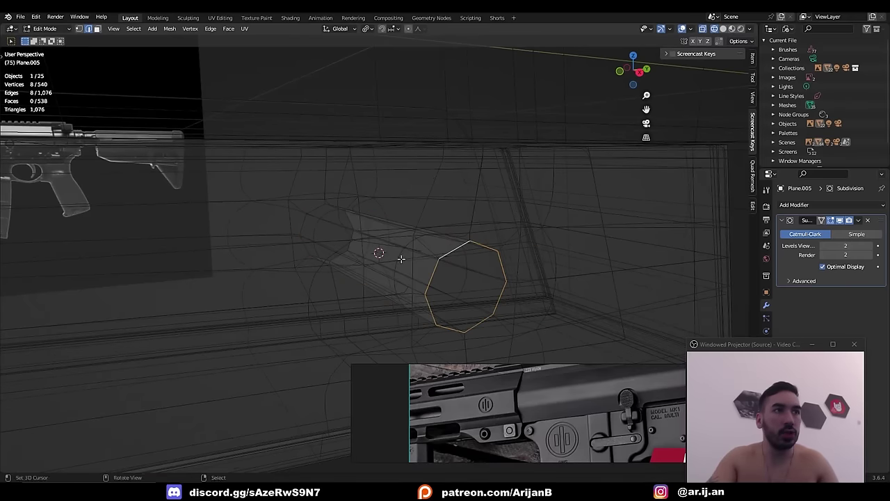
{"action": "key", "text": "alt+z"}
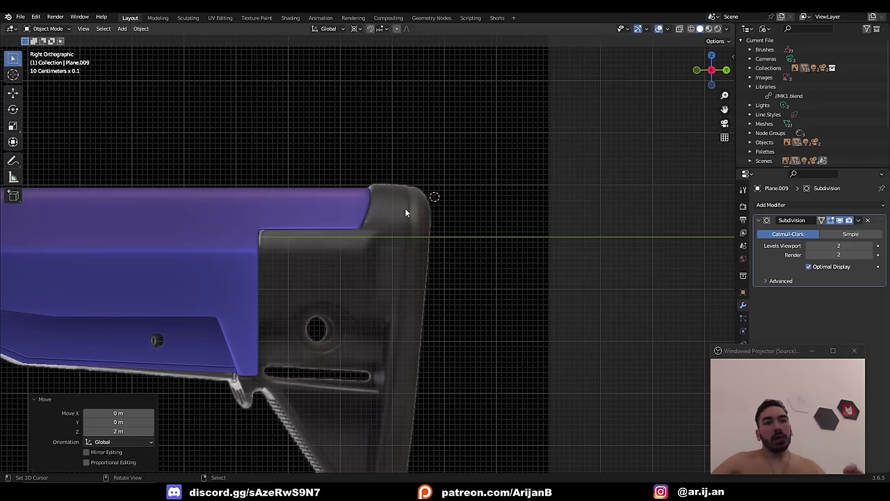
- Place the 3D cursor on the upper part of the butt pad in the side reference
{"action": "right_click", "coordinate": [363, 231]}
{"action": "key", "text": "shift+z"}
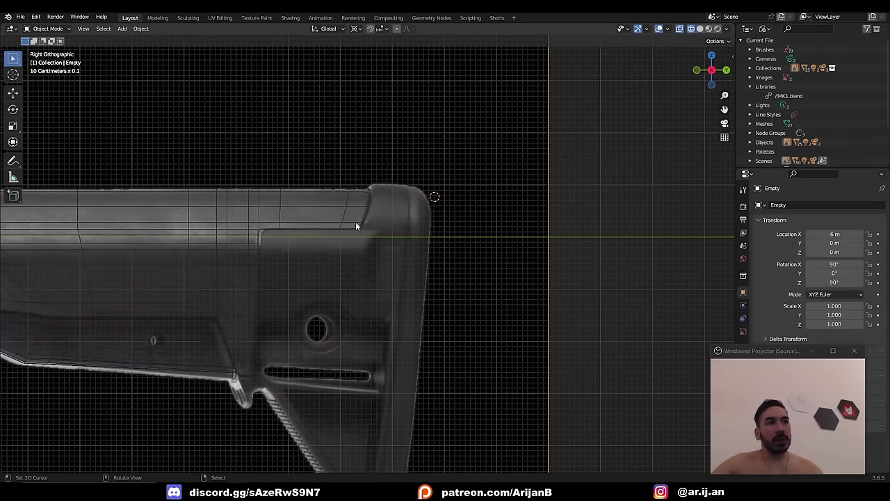
{"action": "scroll", "coordinate": [352, 221], "scroll_direction": "up", "scroll_amount": 1}
{"action": "key", "text": "shift+z"}
{"action": "left_click", "coordinate": [393, 202]}
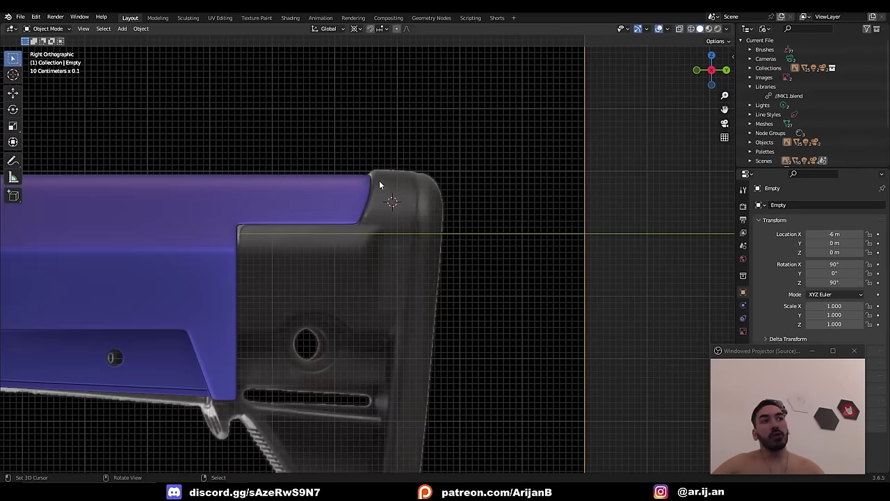
{"action": "scroll", "coordinate": [341, 300], "scroll_direction": "down", "scroll_amount": 1}
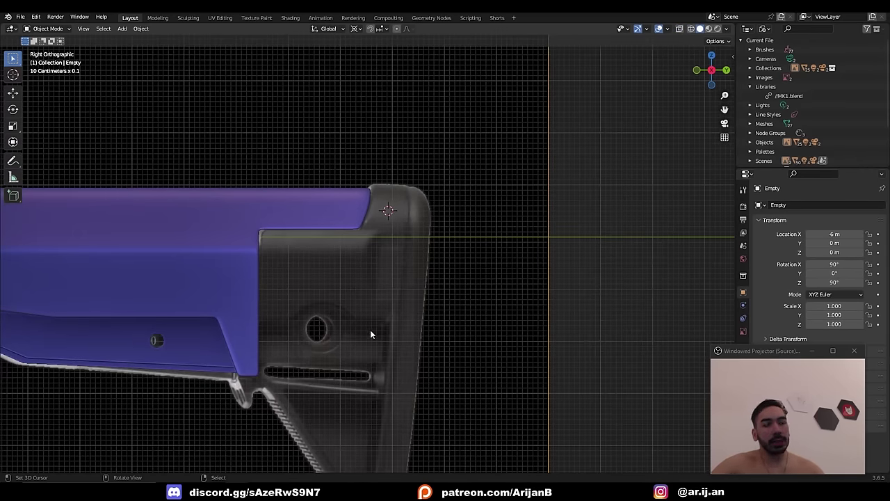
{"action": "scroll", "coordinate": [375, 240], "scroll_direction": "down", "scroll_amount": 1}
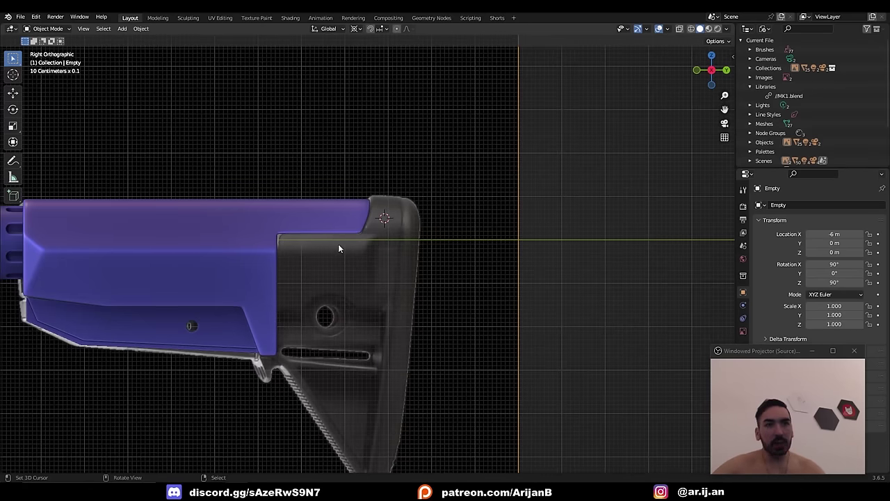
{"action": "scroll", "coordinate": [338, 249], "scroll_direction": "up", "scroll_amount": 1}
- Add a plane at the 3D cursor, rotated 90° about Y and scaled to the butt pad's upper part
{"action": "key", "text": "shift+a"}
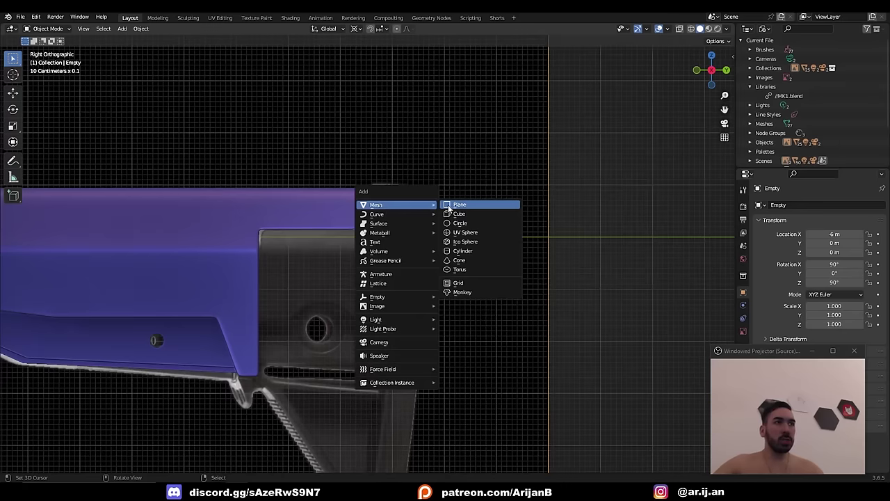
{"action": "left_click", "coordinate": [473, 201]}
{"action": "key", "text": "Tab"}
{"action": "type", "text": "ry"}
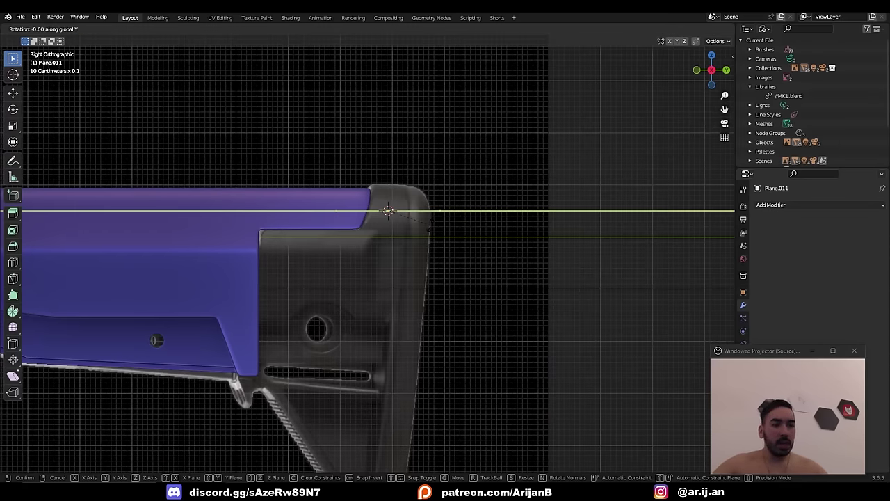
{"action": "type", "text": "90"}
{"action": "key", "text": "Return"}
{"action": "key", "text": "s"}
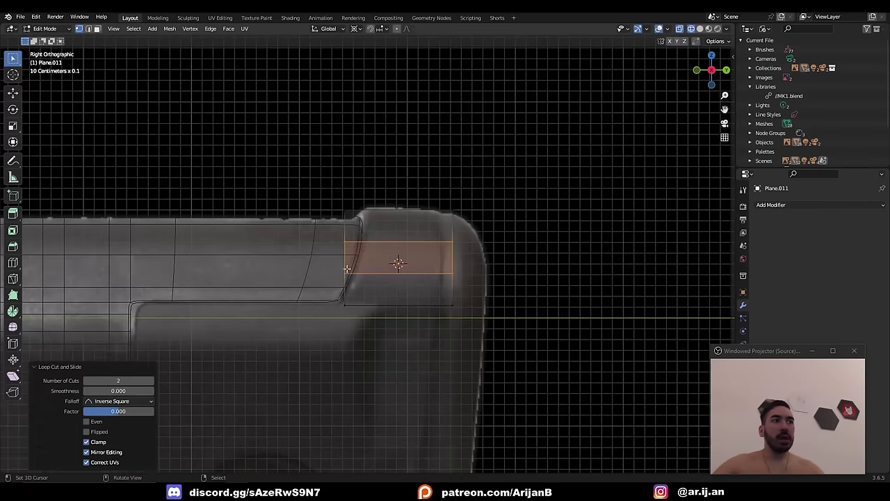
- Add two horizontal loop cuts to the plane and move their front vertices along Y to the stock's curved rear edge
{"action": "left_click", "coordinate": [347, 276]}
{"action": "key", "text": "g"}
{"action": "key", "text": "y"}
{"action": "left_click", "coordinate": [358, 277]}
{"action": "right_click", "coordinate": [346, 243]}
{"action": "key", "text": "g"}
{"action": "key", "text": "y"}
{"action": "left_click", "coordinate": [364, 248]}
- Move the plane's rear vertical edge loop forward along Y by about 0.011 m to the butt pad's seam
{"action": "right_click", "coordinate": [448, 239], "text": "alt"}
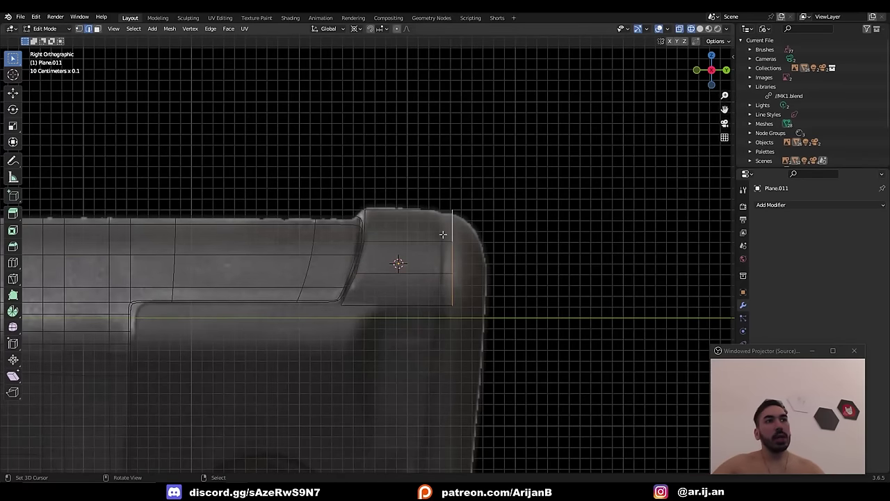
{"action": "key", "text": "g"}
{"action": "key", "text": "y"}
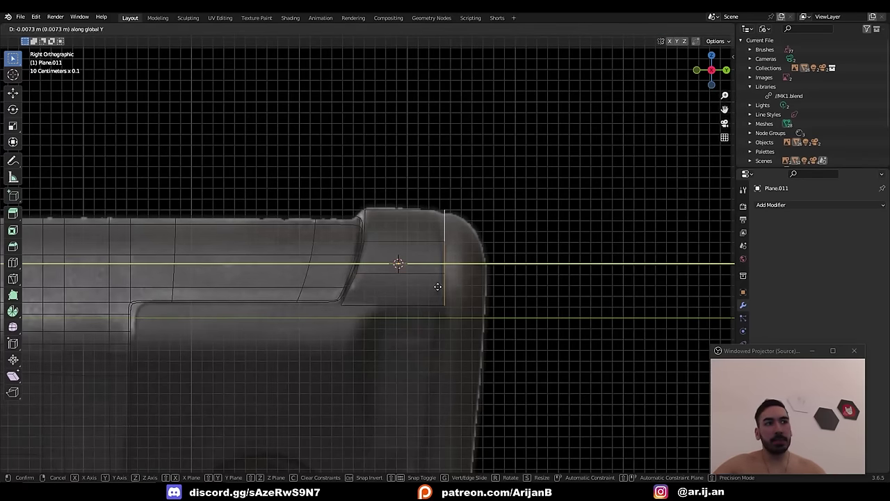
{"action": "left_click", "coordinate": [435, 287]}
- Add a vertical loop cut through the middle of the butt pad plane
{"action": "scroll", "coordinate": [449, 268], "scroll_direction": "down", "scroll_amount": 1}
{"action": "middle_click_drag", "start_coordinate": [453, 258], "coordinate": [497, 171], "text": "shift"}
{"action": "key", "text": "ctrl+r"}
{"action": "left_click", "coordinate": [435, 196]}
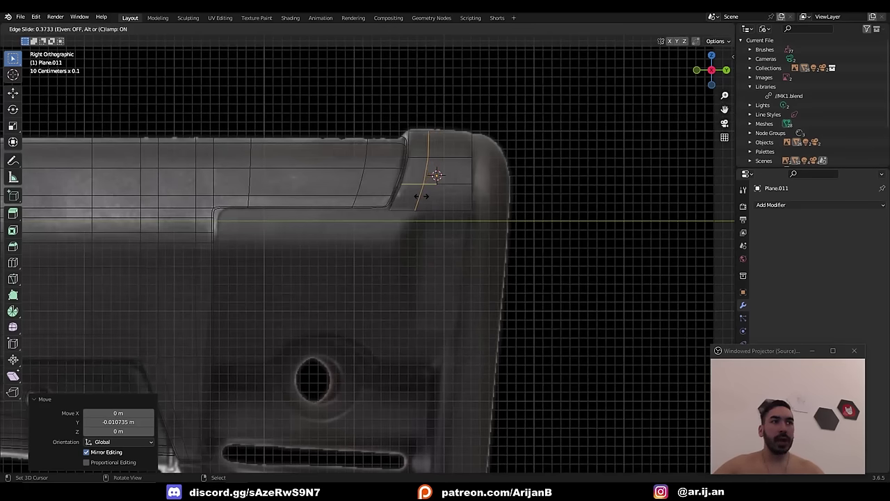
{"action": "left_click", "coordinate": [431, 198]}
- Extrude the rear half of the plane's lower edge downward along Z in two sections
{"action": "right_click", "coordinate": [432, 209]}
{"action": "key", "text": "e"}
{"action": "right_click", "coordinate": [437, 214]}
{"action": "key", "text": "g"}
{"action": "key", "text": "z"}
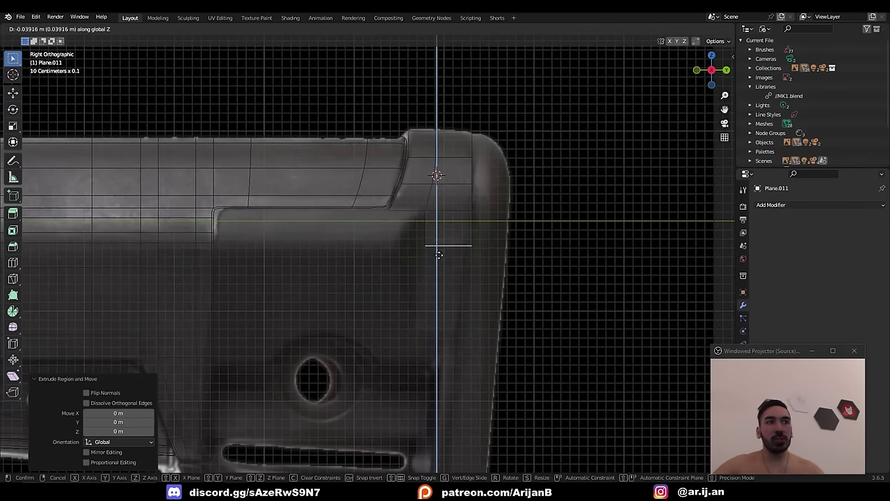
{"action": "left_click", "coordinate": [433, 338]}
- Move the front vertex between the two extruded sections forward along Y by about 0.004 m
{"action": "right_click", "coordinate": [438, 251]}
{"action": "key", "text": "g"}
{"action": "key", "text": "y"}
{"action": "left_click", "coordinate": [435, 252]}
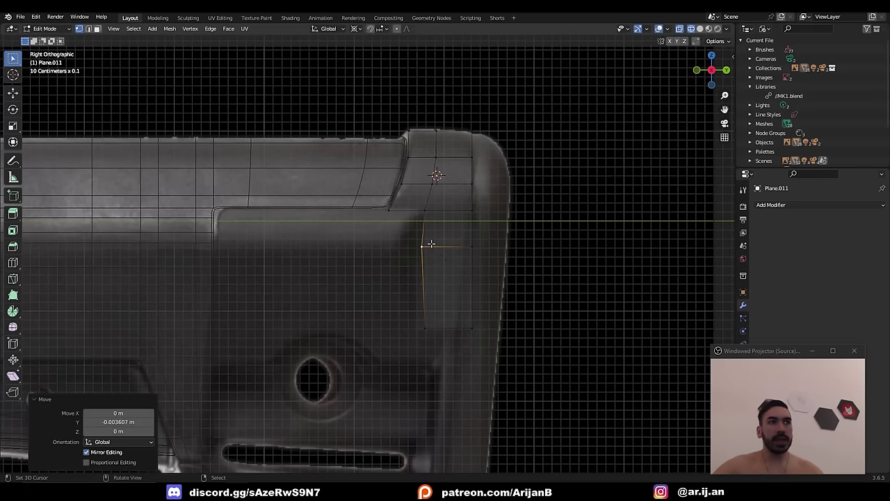
- Extrude the front part of the plane's lower edge downward, then extrude its front edge about 0.19 m along Y to the stock's stepped corner
{"action": "key", "text": "2"}
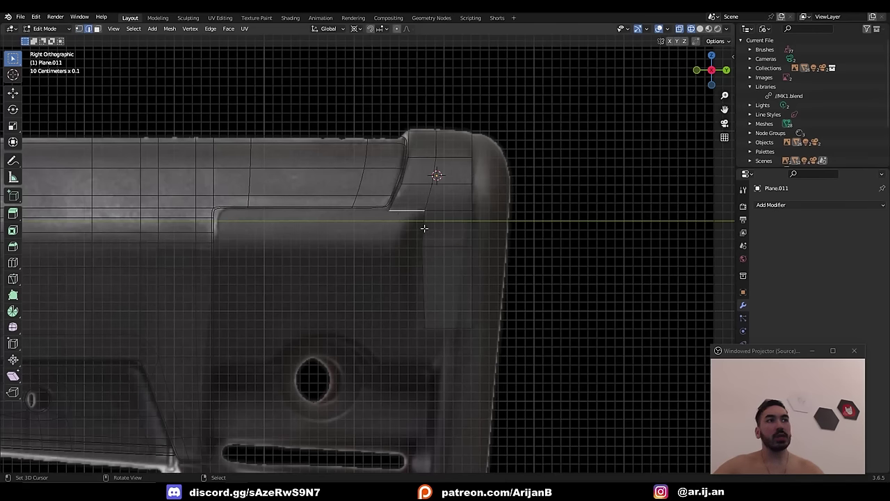
{"action": "right_click", "coordinate": [429, 226]}
{"action": "key", "text": "g"}
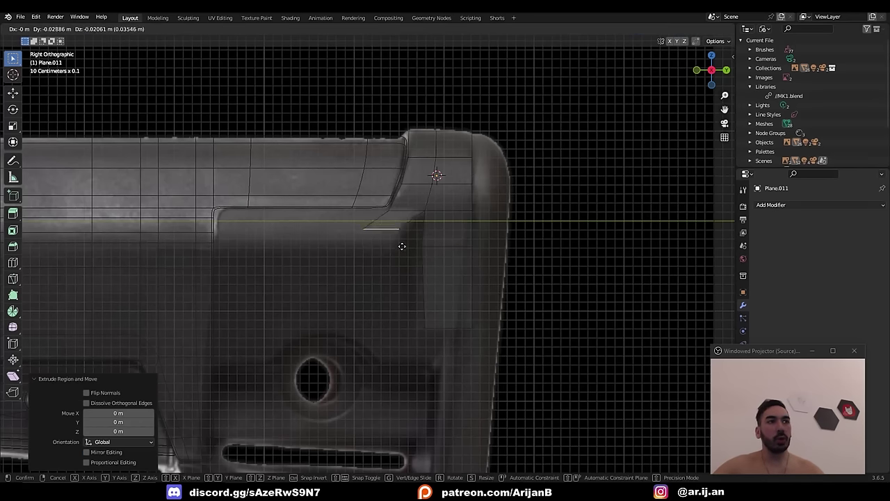
{"action": "key", "text": "y"}
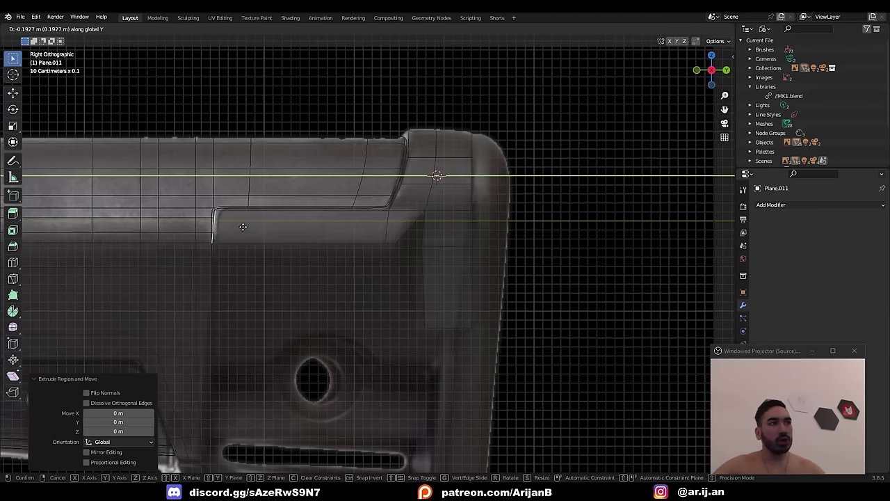
{"action": "left_click", "coordinate": [243, 227]}
- Place the 3D cursor at the stock's stepped corner and flatten the selected front edge by scaling it to 0 along Y
{"action": "key", "text": "shift+s"}
{"action": "left_click", "coordinate": [255, 284]}
{"action": "key", "text": "s"}
{"action": "key", "text": "y"}
{"action": "key", "text": "0"}
{"action": "key", "text": "Return"}
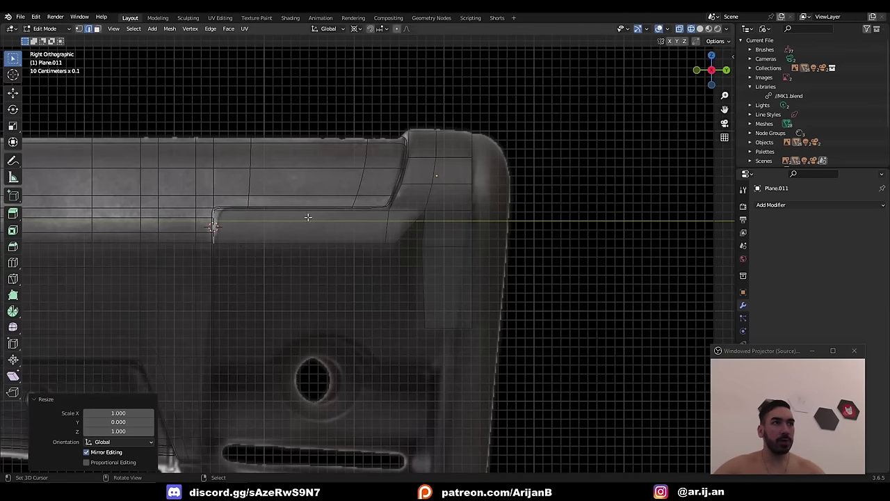
- Extrude the new panel's lower edges down along Z and move the whole object about 0.10 m along X to the stock's side
{"action": "scroll", "coordinate": [309, 217], "scroll_direction": "down", "scroll_amount": 1}
{"action": "key", "text": "e"}
{"action": "key", "text": "z"}
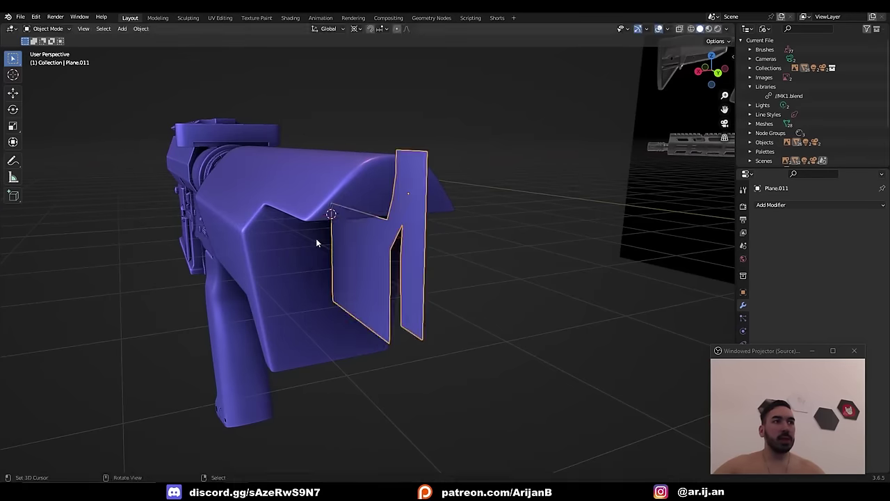
{"action": "key", "text": "x"}
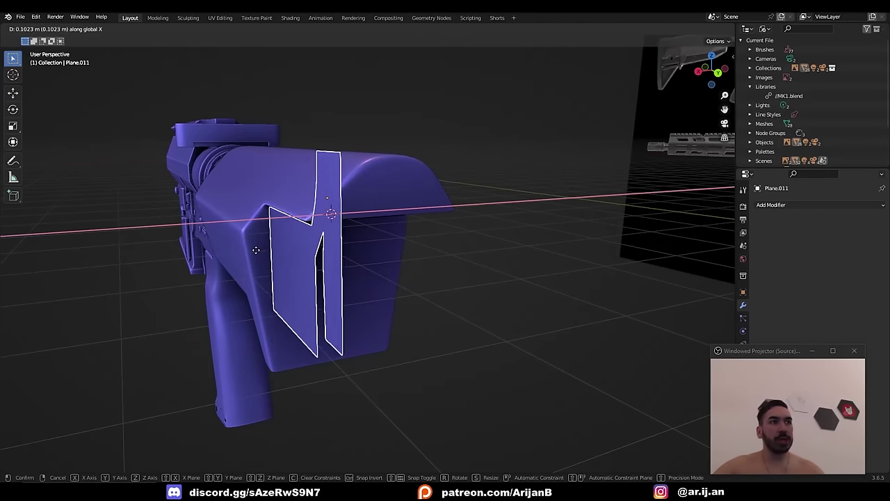
{"action": "left_click", "coordinate": [256, 250]}
- Move the side panel's horizontal edges along X so the panel follows the stock's angled side
{"action": "key", "text": "Tab"}
{"action": "key", "text": "g"}
{"action": "key", "text": "y"}
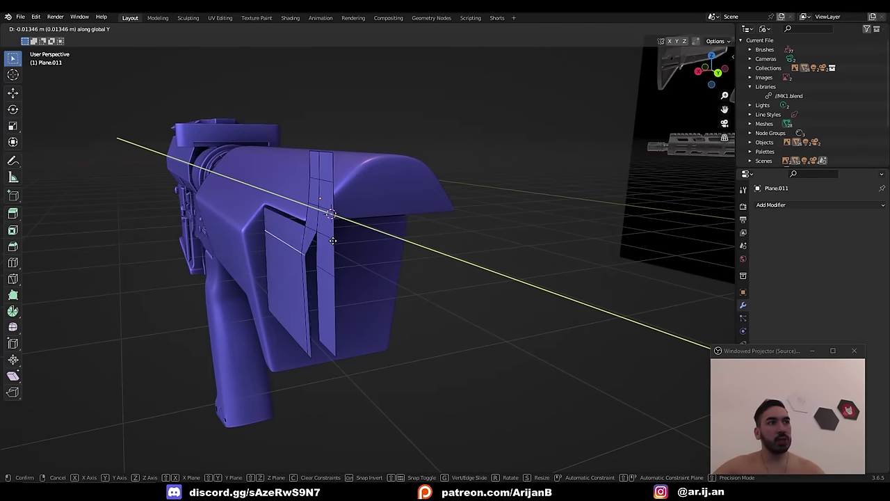
{"action": "key", "text": "x"}
{"action": "left_click", "coordinate": [317, 247]}
{"action": "middle_click_drag", "start_coordinate": [318, 247], "coordinate": [348, 243]}
{"action": "left_click", "coordinate": [356, 257]}
{"action": "key", "text": "g"}
{"action": "key", "text": "y"}
{"action": "right_click", "coordinate": [369, 259]}
{"action": "key", "text": "g"}
{"action": "key", "text": "x"}
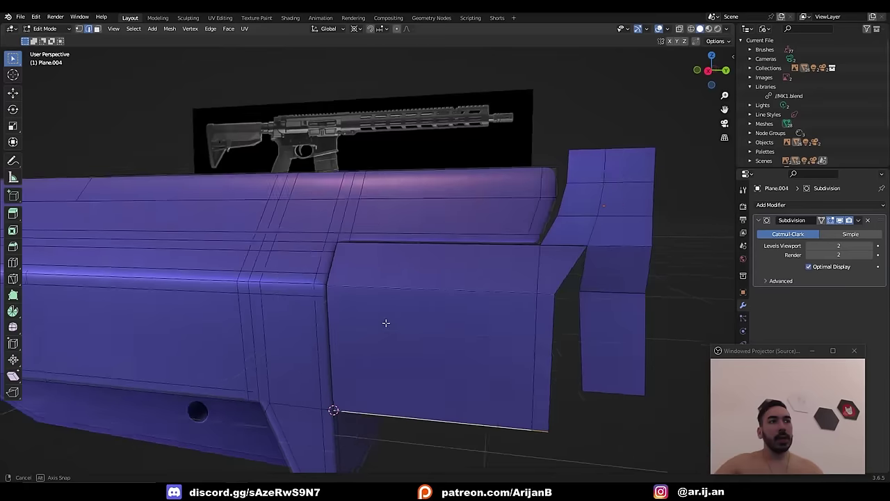
- Snap the 3D cursor to the stock's side corner vertex and align the panel's selected vertices to it with a scale of 0
{"action": "middle_click_drag", "start_coordinate": [386, 322], "coordinate": [331, 289]}
{"action": "left_click", "coordinate": [360, 291]}
{"action": "key", "text": "1"}
{"action": "left_click", "coordinate": [354, 282]}
{"action": "key", "text": "shift+s"}
{"action": "left_click", "coordinate": [357, 306]}
{"action": "left_click_drag", "start_coordinate": [398, 288], "coordinate": [437, 317]}
{"action": "key", "text": "s"}
{"action": "key", "text": "shift+x"}
{"action": "type", "text": "0"}
{"action": "key", "text": "Return"}
{"action": "middle_click_drag", "start_coordinate": [386, 304], "coordinate": [480, 295]}
- Examine the stock's rear corner vertex where the new side panel meets it
{"action": "key", "text": "Tab"}
{"action": "left_click", "coordinate": [310, 291]}
{"action": "middle_click_drag", "start_coordinate": [310, 291], "coordinate": [211, 292]}
{"action": "scroll", "coordinate": [211, 292], "scroll_direction": "up", "scroll_amount": 3}
{"action": "key", "text": "Tab"}
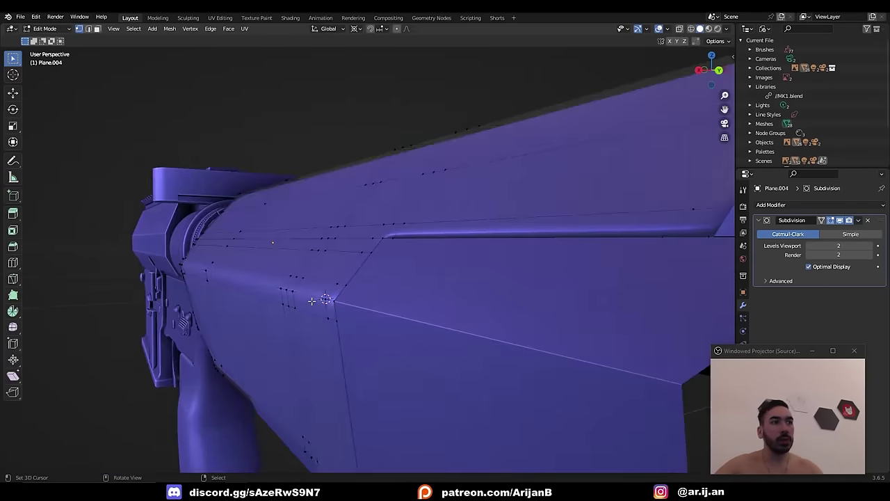
{"action": "scroll", "coordinate": [417, 251], "scroll_direction": "down", "scroll_amount": 3}
{"action": "middle_click_drag", "start_coordinate": [442, 247], "coordinate": [414, 244]}
{"action": "key", "text": "Tab"}
- Slide the horizontal edges of the side panel and the rear strip down toward their lower ends
{"action": "right_click", "coordinate": [414, 244]}
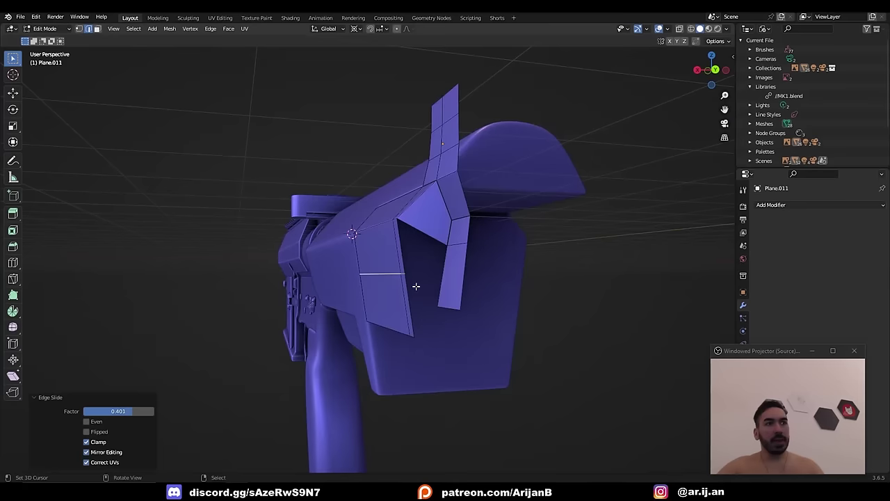
{"action": "key", "text": "g"}
{"action": "key", "text": "g"}
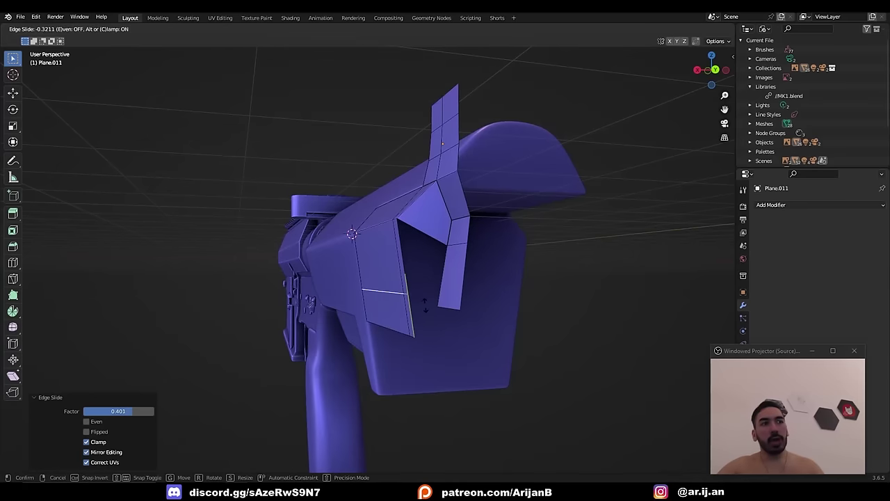
{"action": "left_click", "coordinate": [427, 320]}
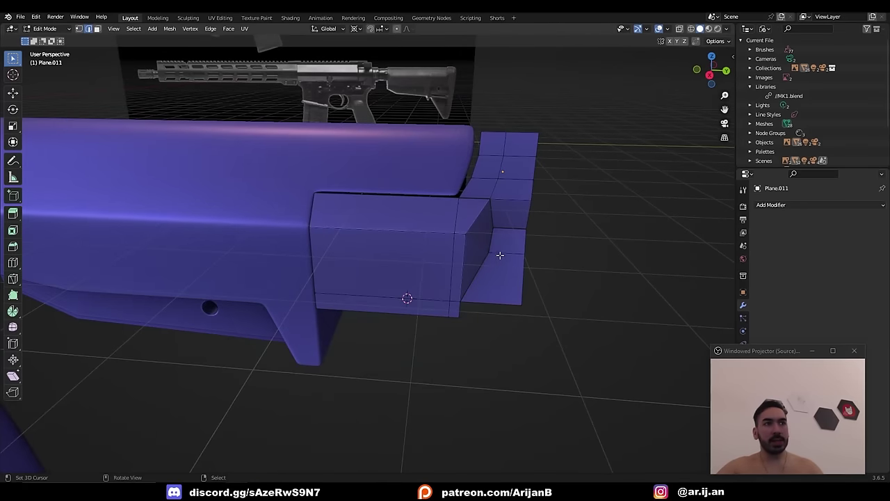
{"action": "key", "text": "g"}
{"action": "key", "text": "g"}
{"action": "left_click", "coordinate": [491, 298]}
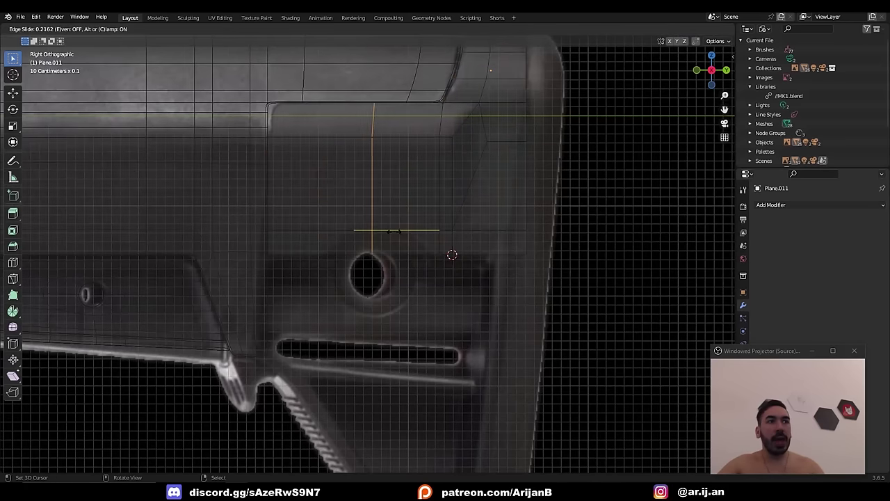
- Add vertical loop cuts to the side panel above the pin hole and scale the outer pair closer together along Y
{"action": "left_click", "coordinate": [395, 230]}
{"action": "key", "text": "ctrl+r"}
{"action": "left_click", "coordinate": [327, 229]}
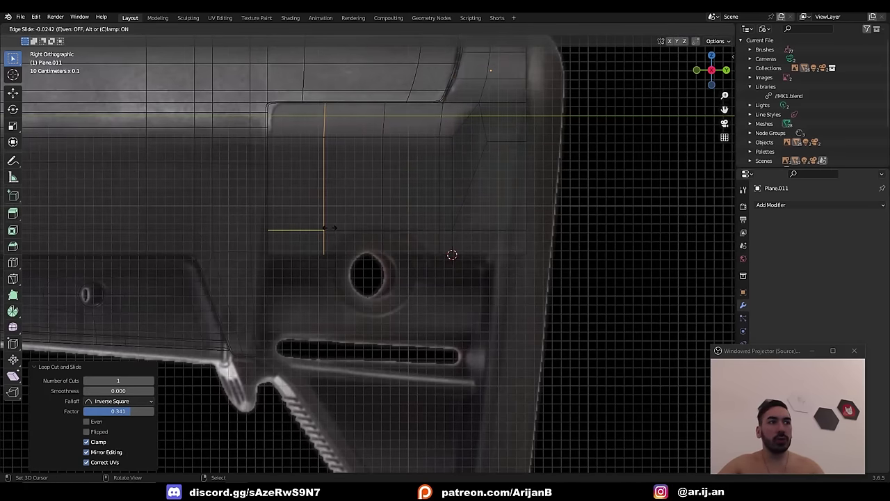
{"action": "key", "text": "3"}
{"action": "left_click", "coordinate": [403, 241]}
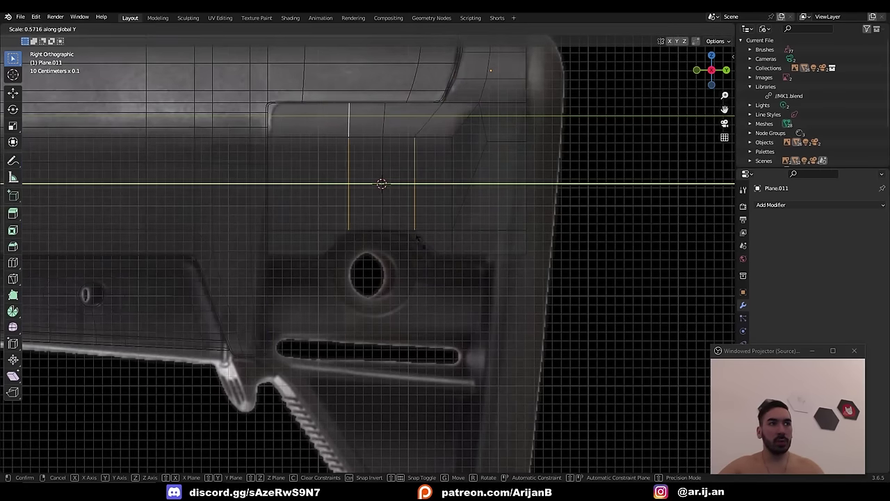
{"action": "left_click", "coordinate": [410, 238]}
- Scale the two vertices above the pin hole to shape the arched cutout in the panel's lower border
{"action": "key", "text": "1"}
{"action": "right_click", "coordinate": [356, 230]}
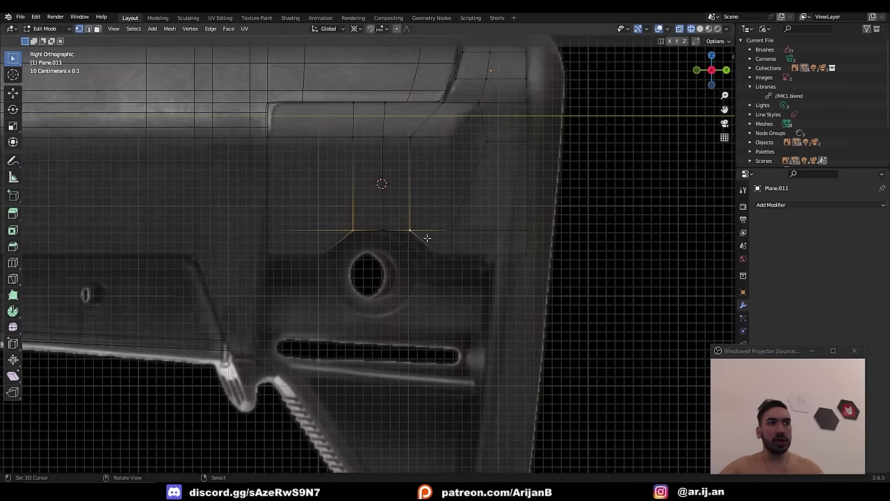
{"action": "key", "text": "s"}
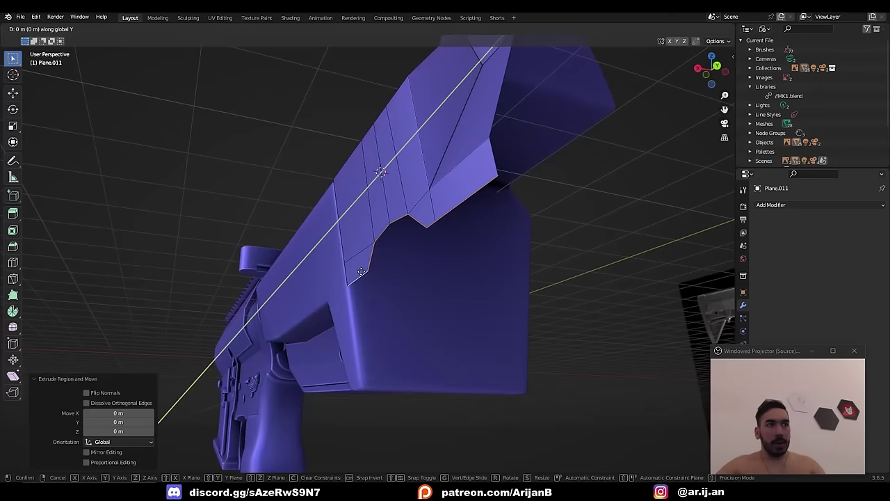
- Extrude the panel's arched lower border inward along X by about 0.026 m
{"action": "right_click", "coordinate": [379, 273]}
{"action": "key", "text": "g"}
{"action": "key", "text": "x"}
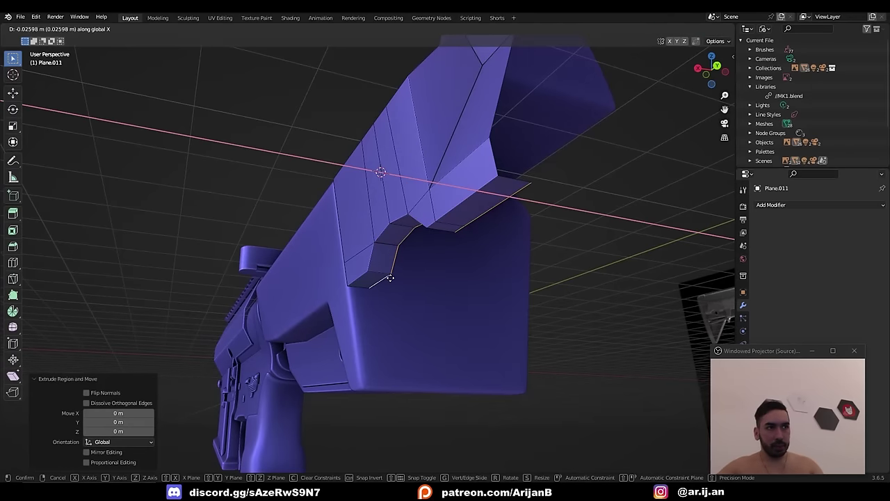
{"action": "left_click", "coordinate": [391, 279]}
- Extrude the straight lower edges on both sides of the arch downward along Z by about 0.017 m
{"action": "key", "text": "KP_3"}
{"action": "key", "text": "e"}
{"action": "right_click", "coordinate": [471, 262]}
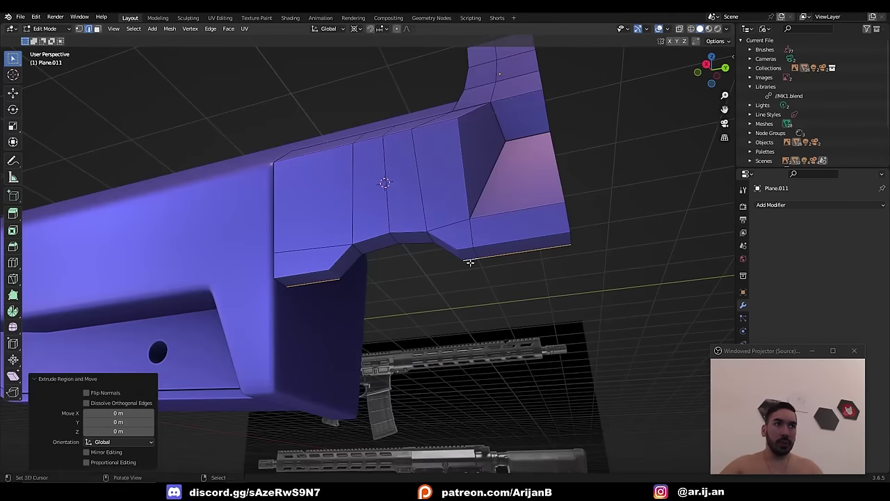
{"action": "key", "text": "g"}
{"action": "key", "text": "z"}
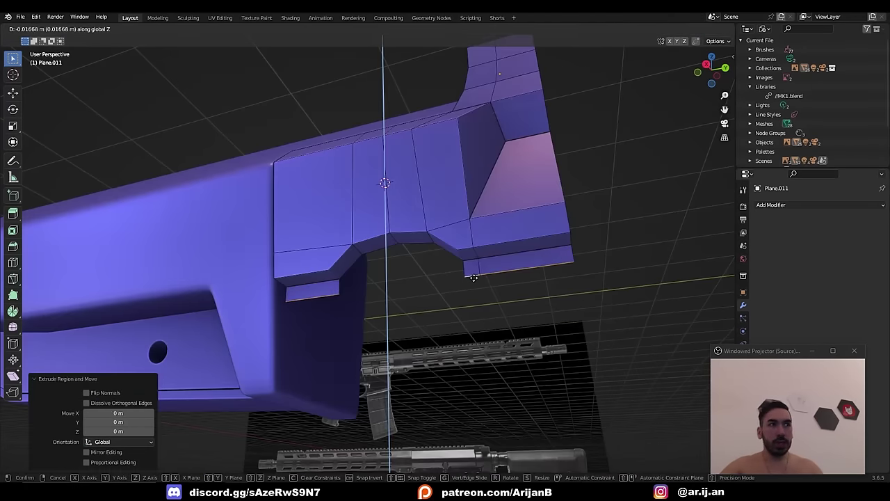
{"action": "left_click", "coordinate": [473, 278]}
- Fill the arch opening with a face and inset it slightly
{"action": "right_click", "coordinate": [354, 266], "text": "alt"}
{"action": "key", "text": "f"}
{"action": "middle_click_drag", "start_coordinate": [451, 275], "coordinate": [449, 289]}
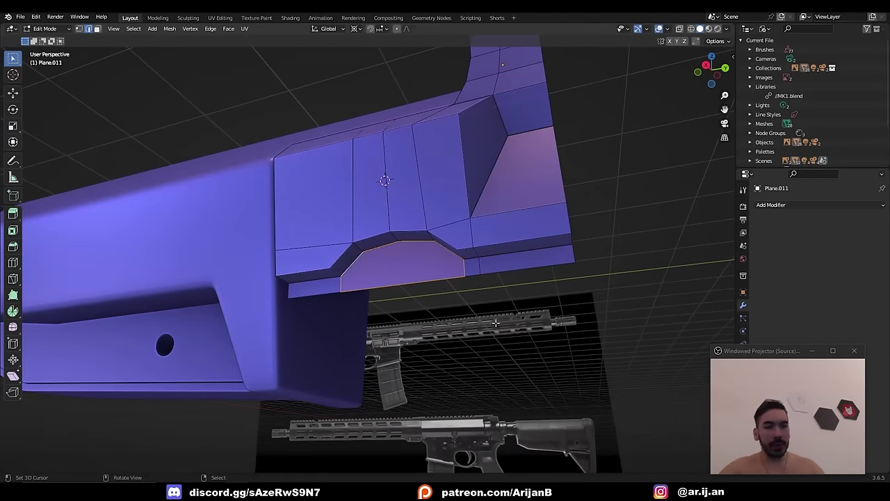
{"action": "key", "text": "i"}
{"action": "left_click", "coordinate": [488, 318]}
- Delete the inner inset face, leaving a rim around the arch
{"action": "key", "text": "3"}
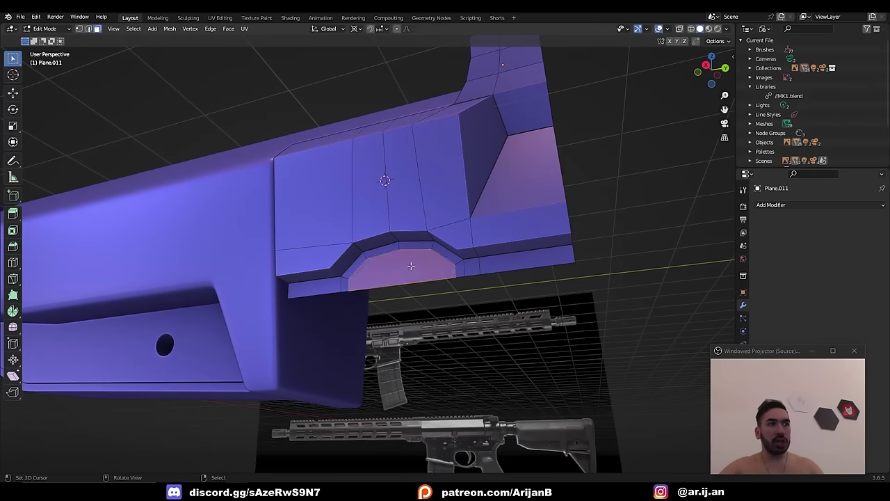
{"action": "right_click", "coordinate": [402, 274]}
{"action": "key", "text": "x"}
{"action": "left_click", "coordinate": [389, 274]}
{"action": "key", "text": "Tab"}
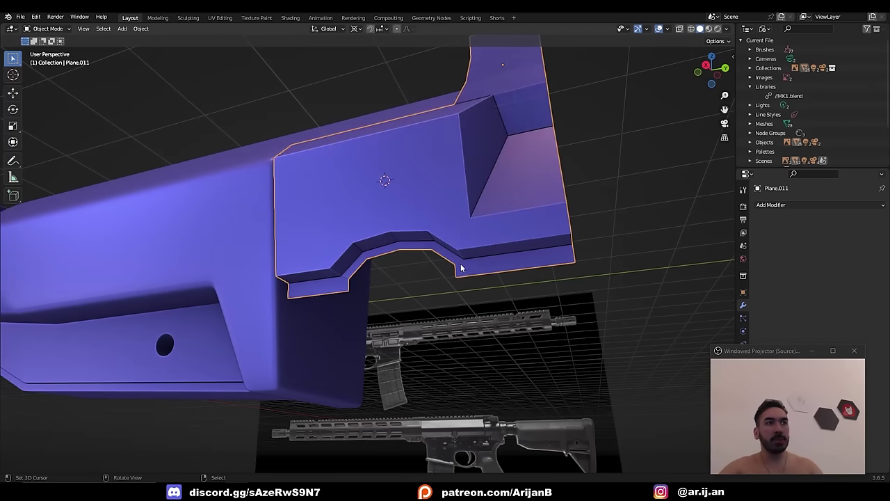
- Select the arch rim and lower strip vertices in wireframe and flatten them by scaling to 0 along X
{"action": "middle_click_drag", "start_coordinate": [460, 264], "coordinate": [384, 261]}
{"action": "key", "text": "Tab"}
{"action": "key", "text": "shift+z"}
{"action": "left_click_drag", "start_coordinate": [403, 205], "coordinate": [462, 318]}
{"action": "type", "text": "sx0"}
{"action": "key", "text": "Return"}
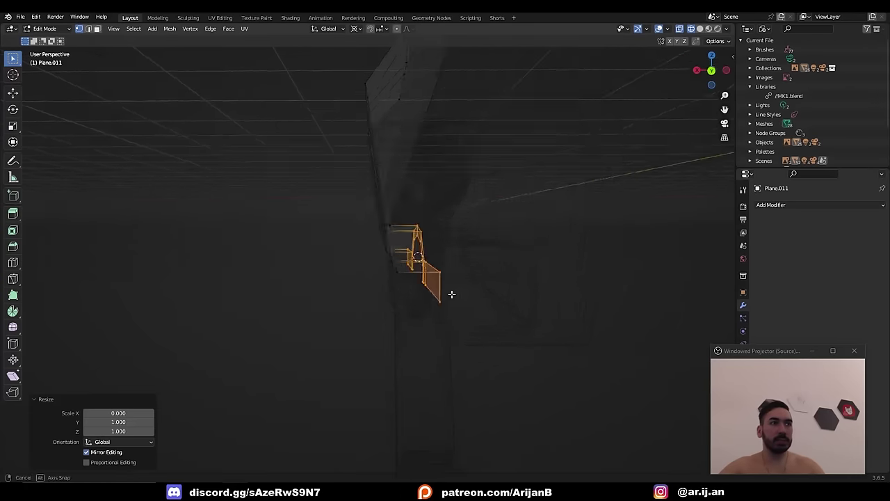
- Try to narrow the arch's inner rim by scaling it along Y from the 3D cursor in the right view
{"action": "middle_click_drag", "start_coordinate": [453, 295], "coordinate": [433, 283]}
{"action": "key", "text": "KP_3"}
{"action": "key", "text": "KP_Decimal"}
{"action": "key", "text": "s"}
{"action": "key", "text": "y"}
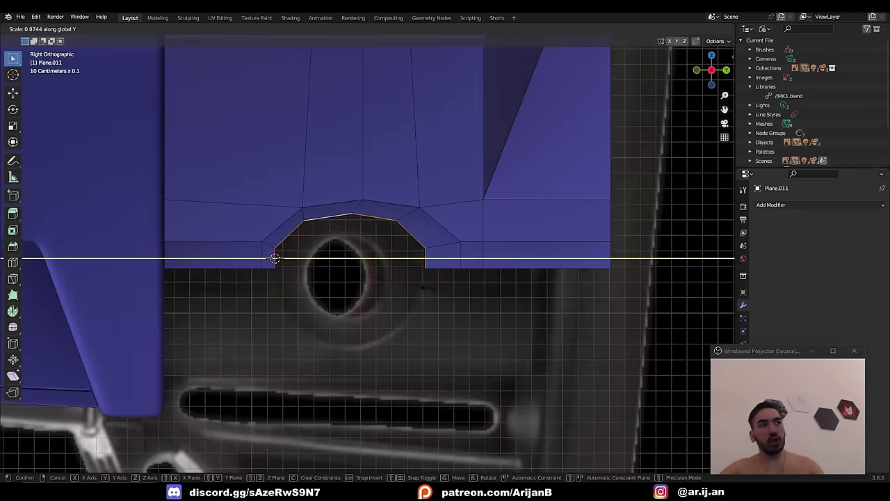
{"action": "left_click", "coordinate": [351, 229]}
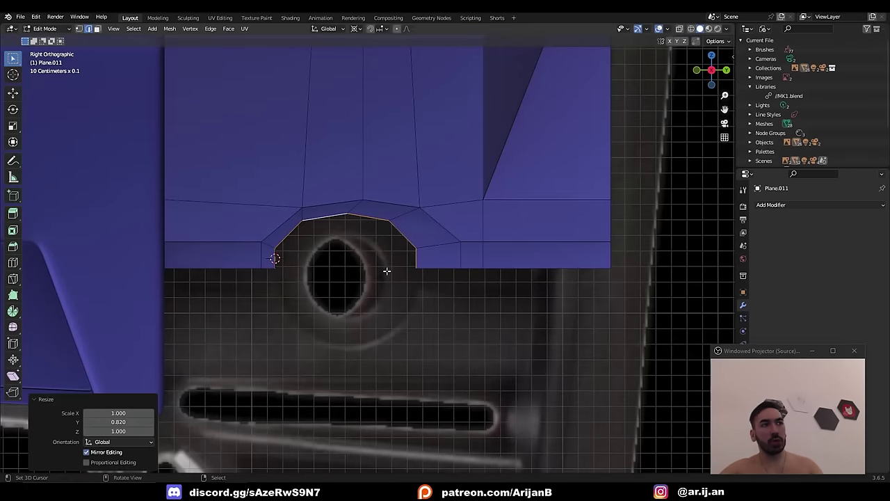
{"action": "key", "text": "ctrl+z"}
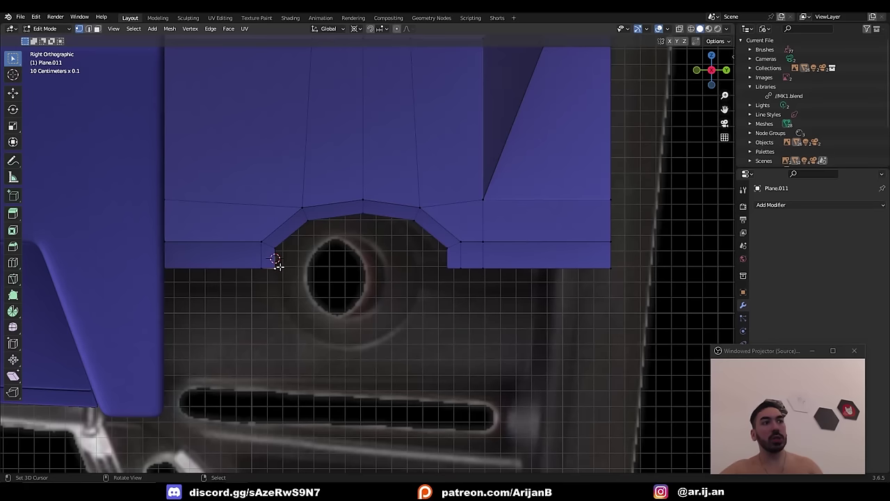
- Add a 10-vertex circle at the 3D cursor midway between the arch's lower ends and rotate it 90° about Y
{"action": "key", "text": "shift+a"}
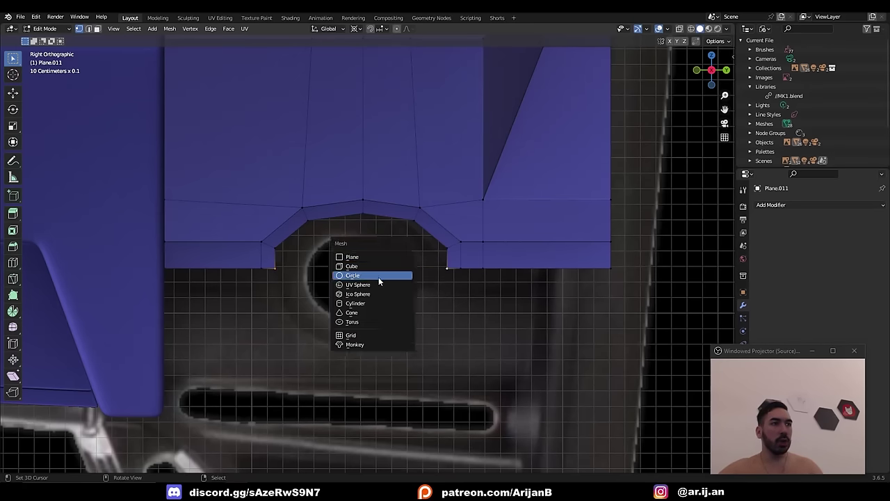
{"action": "left_click", "coordinate": [386, 274]}
{"action": "type", "text": "10"}
{"action": "key", "text": "Return"}
{"action": "type", "text": "ry90"}
{"action": "key", "text": "Return"}
- Scale the new circle down to roughly the pin-hole size and rotate it 18°
{"action": "key", "text": "s"}
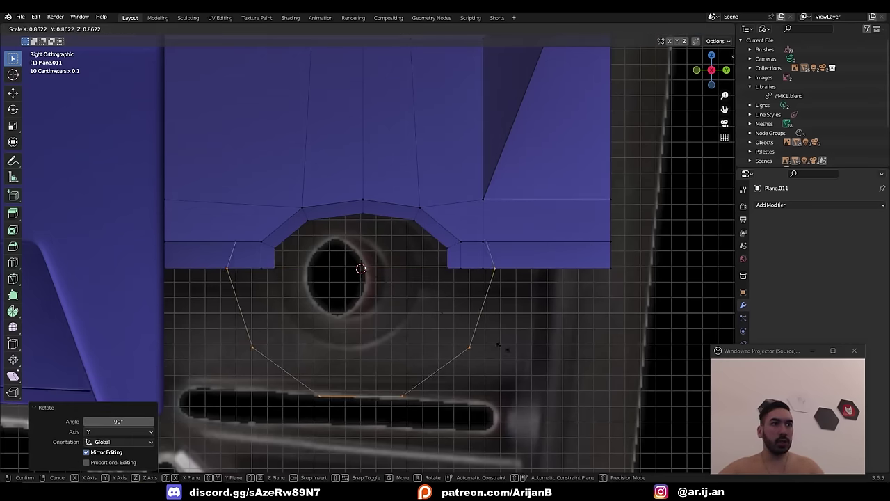
{"action": "left_click", "coordinate": [426, 301]}
{"action": "key", "text": "r"}
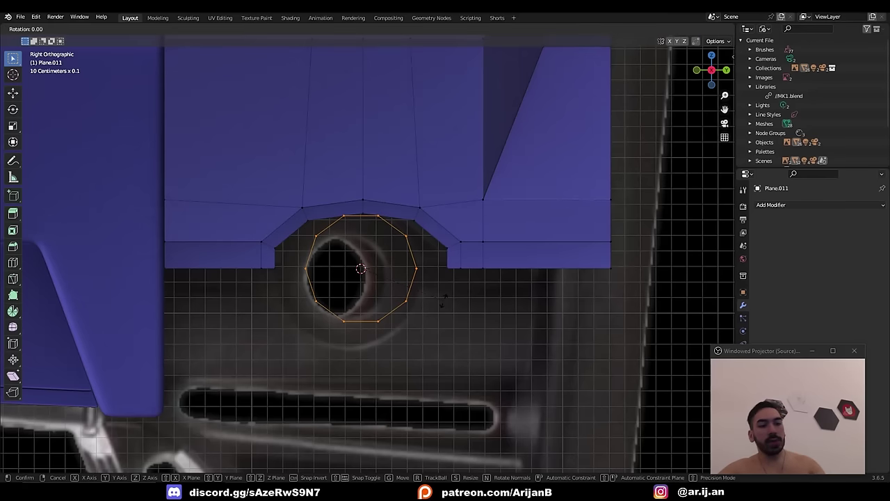
{"action": "type", "text": "18"}
{"action": "key", "text": "Return"}
- Centre the circle on the reference pin-hole boss and enlarge it by about 1.3 to match the outer ring
{"action": "key", "text": "2"}
{"action": "right_click", "coordinate": [417, 270]}
{"action": "right_click", "coordinate": [311, 267], "text": "shift"}
{"action": "key", "text": "shift+z"}
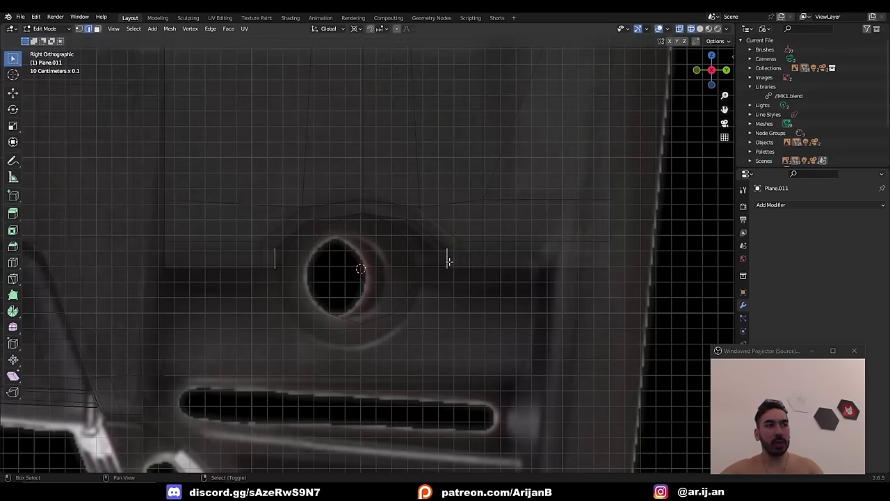
{"action": "key", "text": "shift+z"}
{"action": "key", "text": "shift+z"}
{"action": "key", "text": "s"}
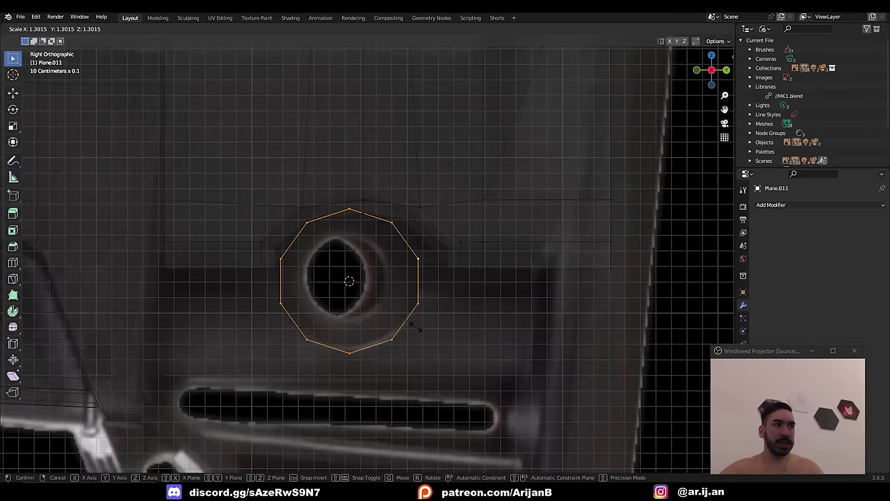
{"action": "left_click", "coordinate": [416, 327]}
- Snap the arch rim's front vertices onto the matching front and upper-front vertices of the circle using the 3D cursor
{"action": "left_click", "coordinate": [294, 269]}
{"action": "key", "text": "alt+z"}
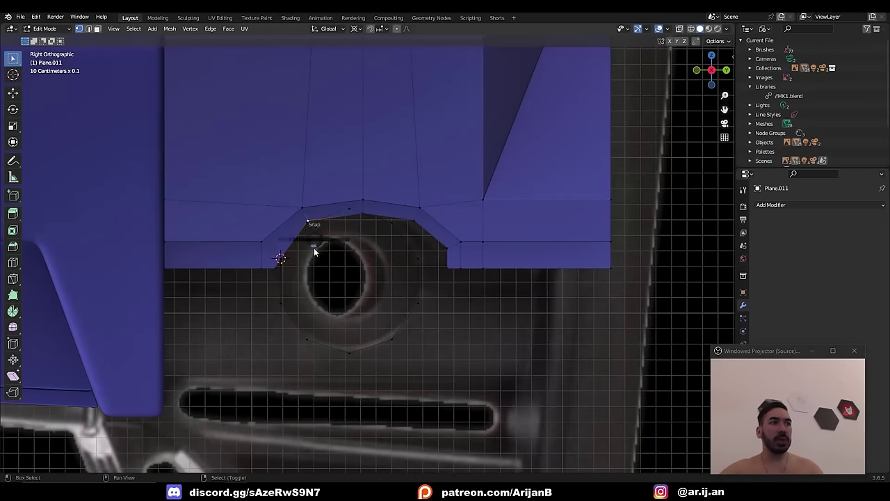
{"action": "key", "text": "shift+s"}
{"action": "left_click", "coordinate": [315, 284]}
{"action": "right_click", "coordinate": [310, 226]}
{"action": "key", "text": "shift+s"}
{"action": "left_click", "coordinate": [310, 211]}
- Snap the arch rim's top and rear vertices onto the circle's top, upper-rear and rear vertices
{"action": "key", "text": "shift+z"}
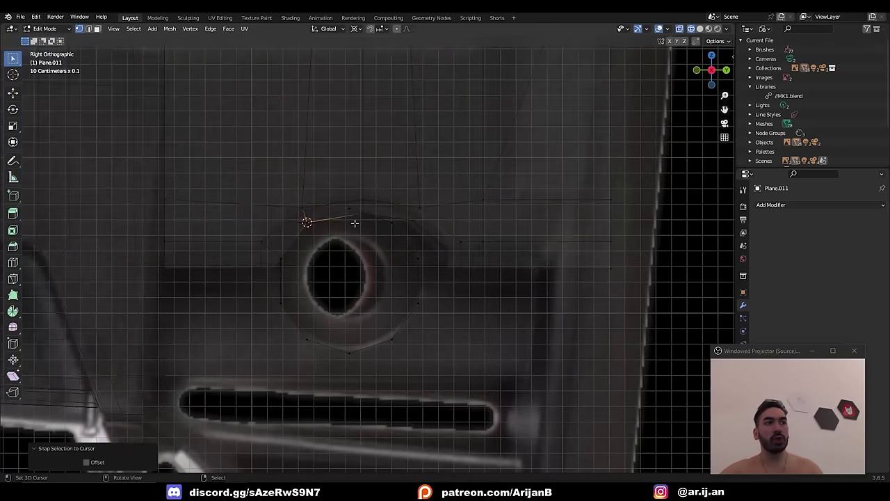
{"action": "key", "text": "shift+s"}
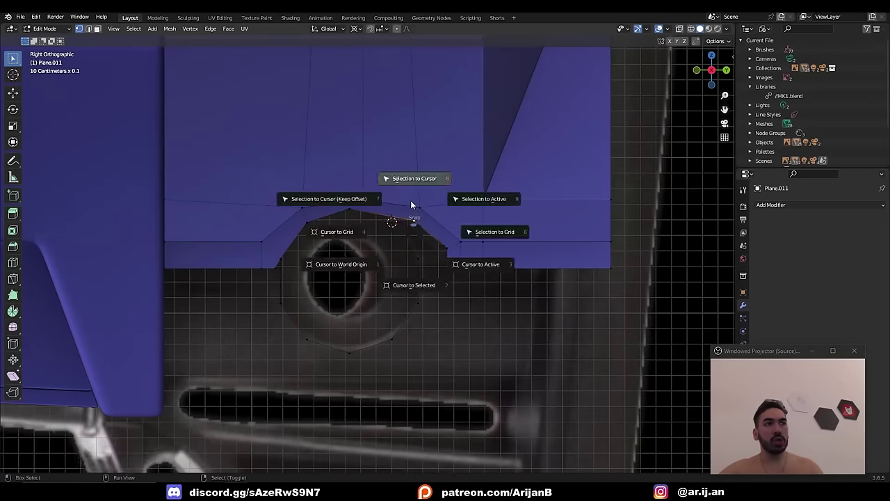
{"action": "left_click", "coordinate": [411, 205]}
{"action": "right_click", "coordinate": [422, 258]}
{"action": "right_click", "coordinate": [446, 251]}
{"action": "key", "text": "shift+s"}
{"action": "left_click", "coordinate": [447, 240]}
- Lower the rear section's bottom edge to the circle's lower rear vertex by scaling to 0 along Z from the 3D cursor
{"action": "right_click", "coordinate": [447, 262]}
{"action": "right_click", "coordinate": [417, 302]}
{"action": "key", "text": "shift+s"}
{"action": "right_click", "coordinate": [464, 269], "text": "alt"}
{"action": "key", "text": "s"}
{"action": "key", "text": "z"}
{"action": "key", "text": "0"}
{"action": "key", "text": "Return"}
- Snap the lower ends of the arch rim onto the circle's lower side vertices on both sides
{"action": "right_click", "coordinate": [450, 306]}
{"action": "key", "text": "shift+s"}
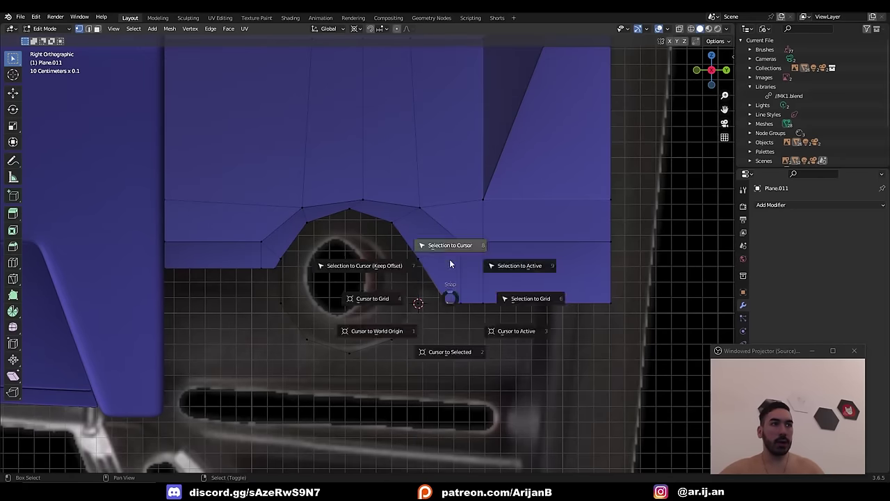
{"action": "left_click", "coordinate": [451, 278]}
{"action": "right_click", "coordinate": [284, 303]}
{"action": "key", "text": "shift+s"}
{"action": "left_click", "coordinate": [283, 320]}
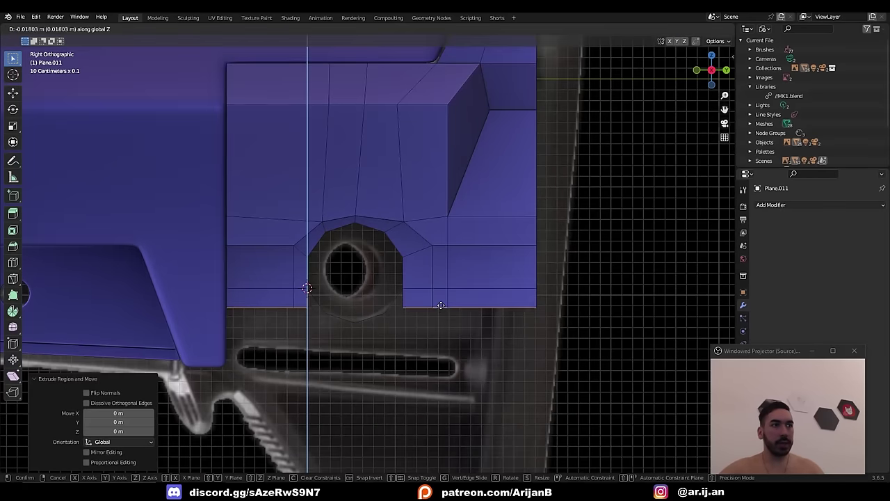
- Extrude the bottom edges down about 0.02 m and flatten them by scaling Z to 0 at the circle's lower front vertex
{"action": "left_click", "coordinate": [441, 308]}
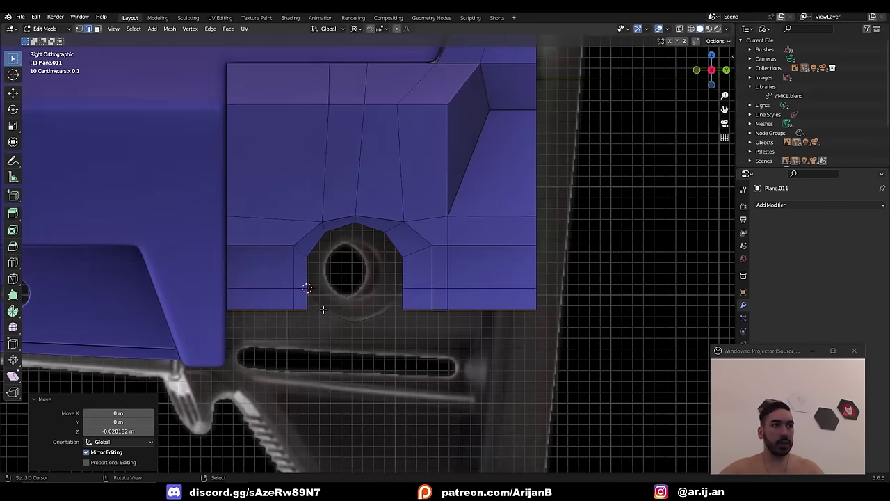
{"action": "key", "text": "1"}
{"action": "right_click", "coordinate": [325, 313]}
{"action": "key", "text": "shift+s"}
{"action": "left_click", "coordinate": [324, 349]}
{"action": "key", "text": "s"}
{"action": "key", "text": "z"}
{"action": "key", "text": "0"}
{"action": "key", "text": "Return"}
- Close the panel around the hole, merge the overlapping vertices and extrude the bottom edges down about 0.025 m along Z
{"action": "right_click", "coordinate": [306, 312]}
{"action": "key", "text": "g"}
{"action": "key", "text": "z"}
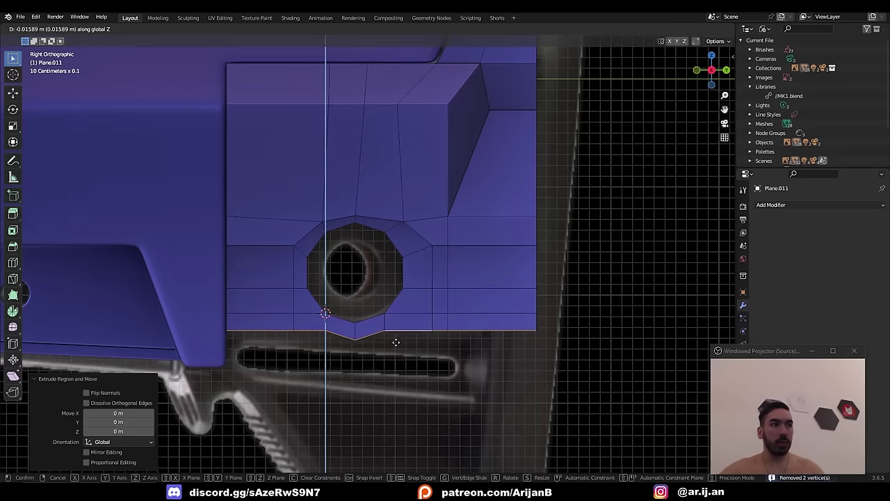
{"action": "left_click", "coordinate": [395, 352]}
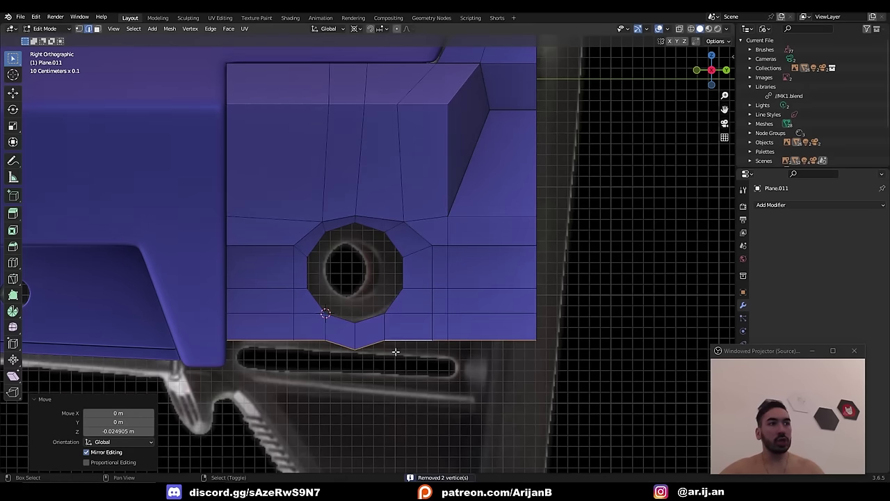
- Flatten the bottom edges by scaling to 0 along Z and move them down toward the slot's upper edge in the reference
{"action": "left_click", "coordinate": [376, 342]}
{"action": "key", "text": "s"}
{"action": "key", "text": "z"}
{"action": "key", "text": "0"}
{"action": "key", "text": "Return"}
{"action": "key", "text": "shift+z"}
{"action": "key", "text": "g"}
{"action": "key", "text": "z"}
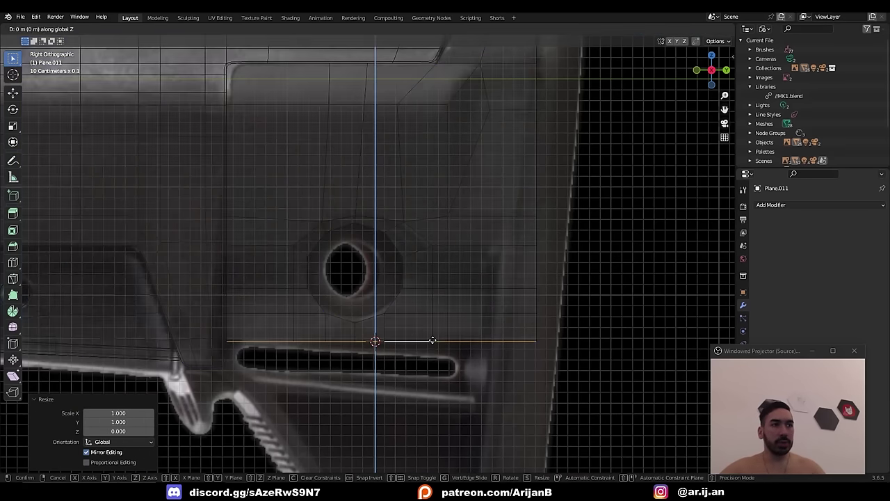
{"action": "left_click", "coordinate": [427, 346]}
{"action": "key", "text": "Tab"}
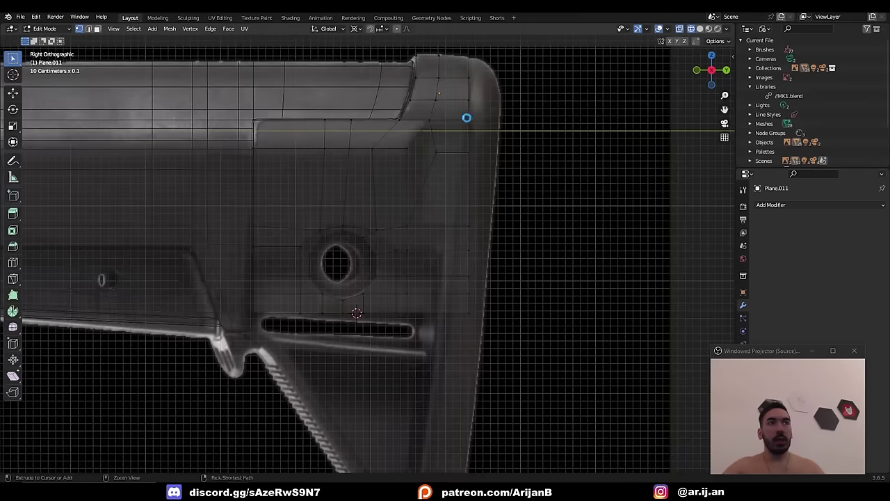
{"action": "key", "text": "k"}
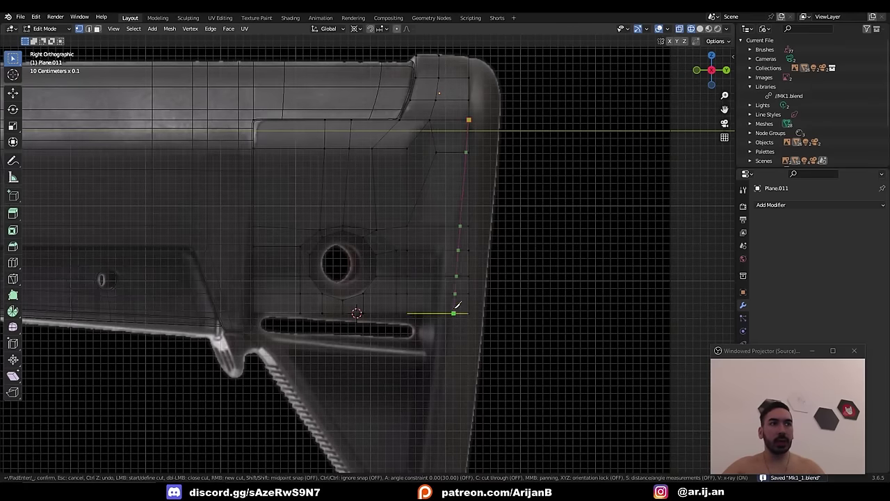
{"action": "key", "text": "Escape"}
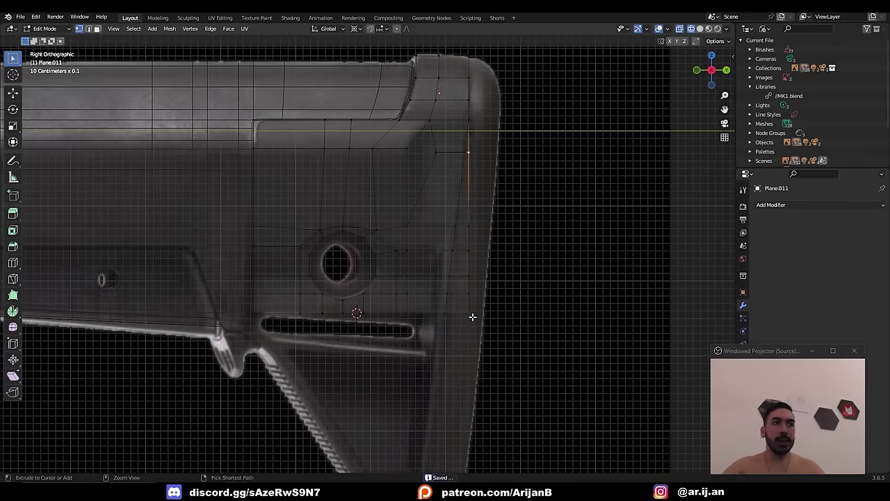
- Slant the panel's lower rear edge along the reference butt pad, then add a parallel edge loop offset about 0.015 m forward along Y
{"action": "left_click", "coordinate": [468, 313], "text": "ctrl"}
{"action": "key", "text": "x"}
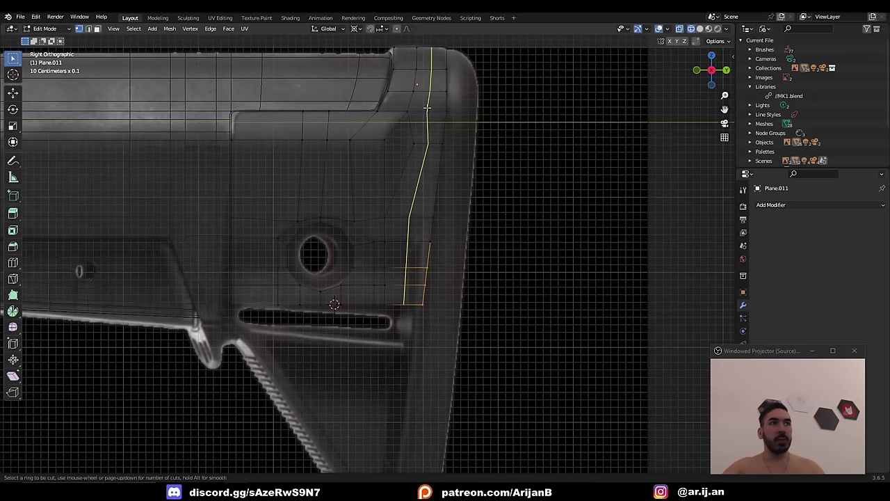
{"action": "key", "text": "g"}
{"action": "key", "text": "g"}
{"action": "left_click", "coordinate": [517, 185]}
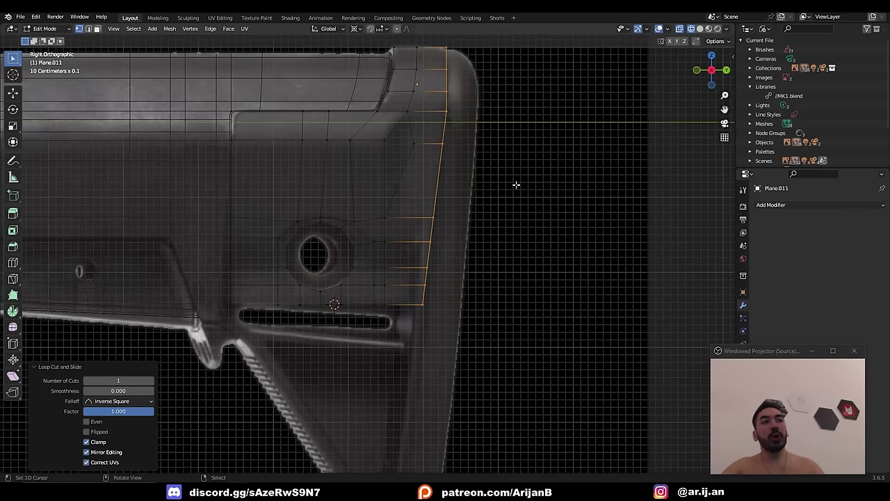
{"action": "key", "text": "alt+z"}
{"action": "key", "text": "g"}
{"action": "key", "text": "y"}
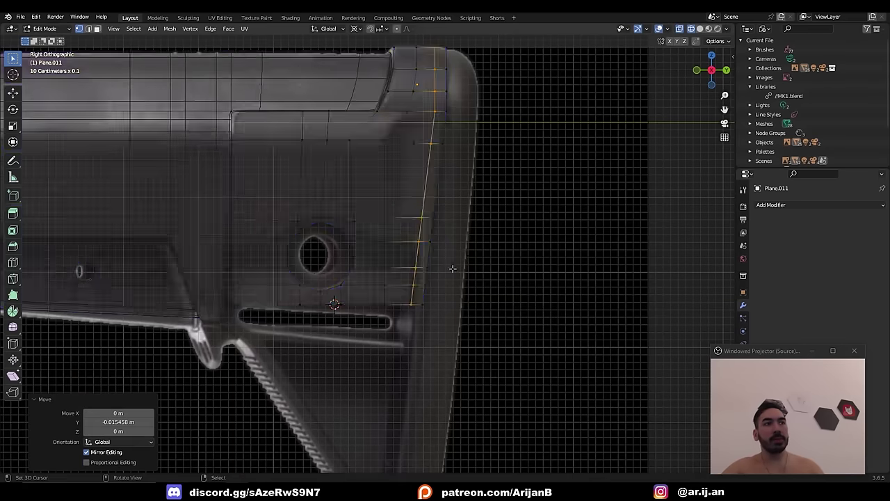
{"action": "key", "text": "Tab"}
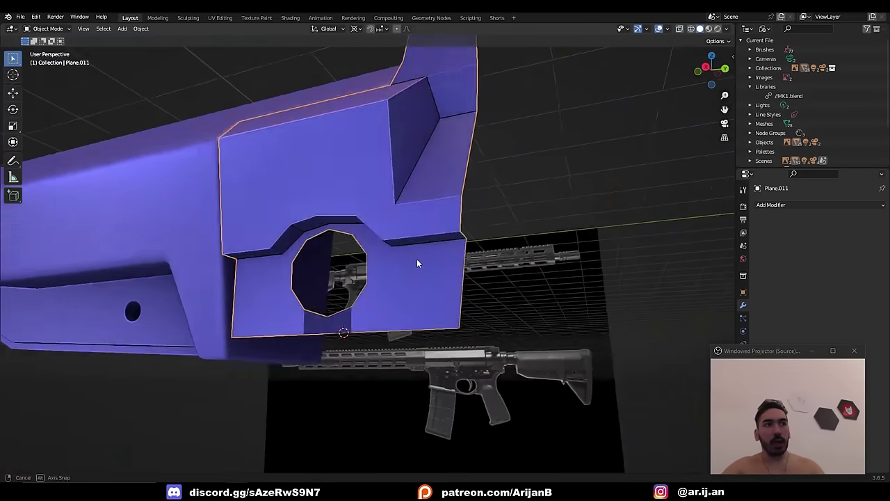
- Select the lower panel's narrow rear strip of faces and scale it to 0 along X at the 3D cursor on the upper panel's corner
{"action": "middle_click_drag", "start_coordinate": [417, 259], "coordinate": [448, 270]}
{"action": "right_click", "coordinate": [496, 245]}
{"action": "left_click", "coordinate": [485, 259]}
{"action": "left_click", "coordinate": [452, 254]}
{"action": "left_click", "coordinate": [444, 250]}
{"action": "left_click", "coordinate": [457, 254]}
{"action": "left_click", "coordinate": [457, 307], "text": "ctrl"}
{"action": "key", "text": "s"}
{"action": "key", "text": "x"}
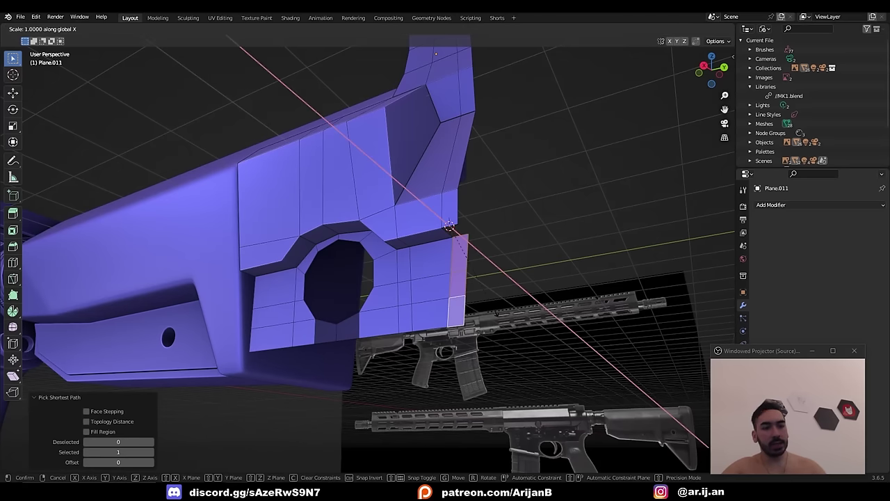
{"action": "key", "text": "0"}
{"action": "key", "text": "Return"}
- Select the whole mesh and merge its overlapping vertices by distance
{"action": "key", "text": "a"}
{"action": "middle_click_drag", "start_coordinate": [487, 296], "coordinate": [456, 271]}
{"action": "key", "text": "m"}
{"action": "key", "text": "b"}
- Duplicate the panel's bottom edge chain, move the copy along X and bridge both chains into an underside strip
{"action": "key", "text": "2"}
{"action": "left_click", "coordinate": [261, 338]}
{"action": "left_click", "coordinate": [433, 302], "text": "ctrl"}
{"action": "left_click", "coordinate": [433, 303]}
{"action": "left_click", "coordinate": [266, 334], "text": "ctrl"}
{"action": "middle_click_drag", "start_coordinate": [267, 330], "coordinate": [464, 298]}
{"action": "key", "text": "shift+d"}
{"action": "right_click", "coordinate": [350, 334]}
{"action": "key", "text": "g"}
{"action": "key", "text": "x"}
{"action": "left_click", "coordinate": [381, 341]}
{"action": "right_click", "coordinate": [514, 278]}
{"action": "left_click", "coordinate": [482, 233]}
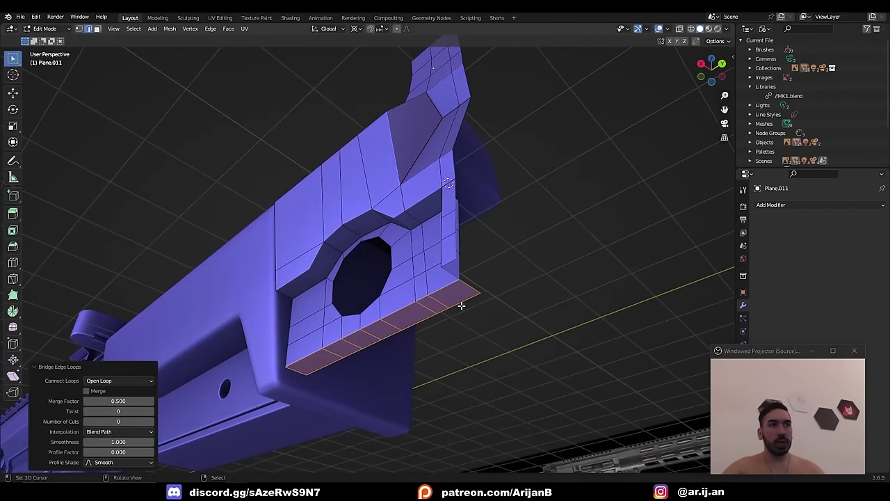
- Extrude the underside strip's outer edge chain down along Z to below the reference slot
{"action": "key", "text": "1"}
{"action": "left_click", "coordinate": [462, 304], "text": "alt"}
{"action": "key", "text": "e"}
{"action": "right_click", "coordinate": [462, 304]}
{"action": "key", "text": "KP_3"}
{"action": "key", "text": "shift+z"}
{"action": "key", "text": "g"}
{"action": "key", "text": "z"}
{"action": "left_click", "coordinate": [373, 329]}
- Rotate the extruded bottom edge chain about its front vertex to follow the slanted rib below the slot
{"action": "left_click", "coordinate": [214, 313]}
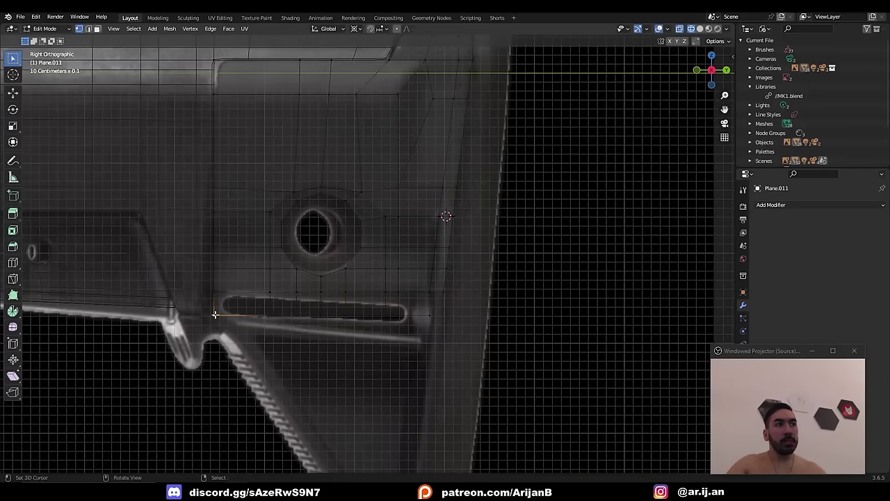
{"action": "key", "text": "shift+s"}
{"action": "left_click", "coordinate": [218, 356]}
{"action": "left_click", "coordinate": [436, 323], "text": "ctrl"}
{"action": "key", "text": "r"}
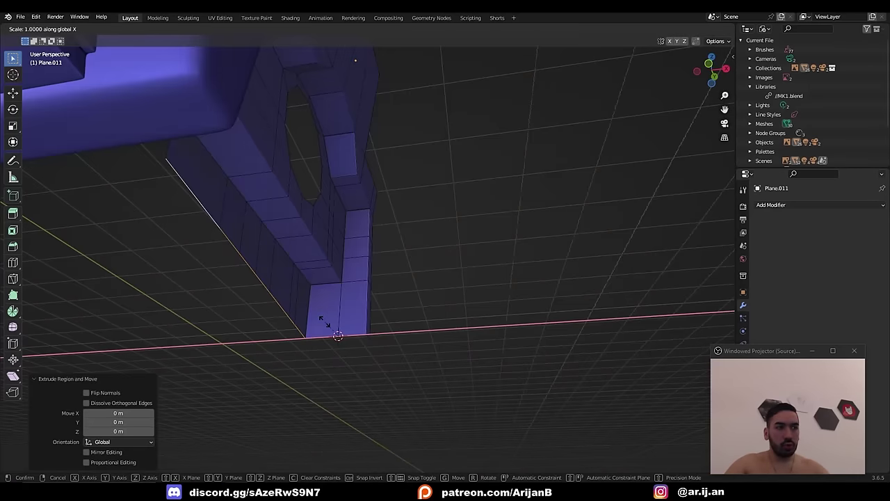
- Flatten the extruded bottom flange edge to 0 along X at the 3D cursor, and place the cursor on the rear strip's outer corner
{"action": "type", "text": "0"}
{"action": "key", "text": "Return"}
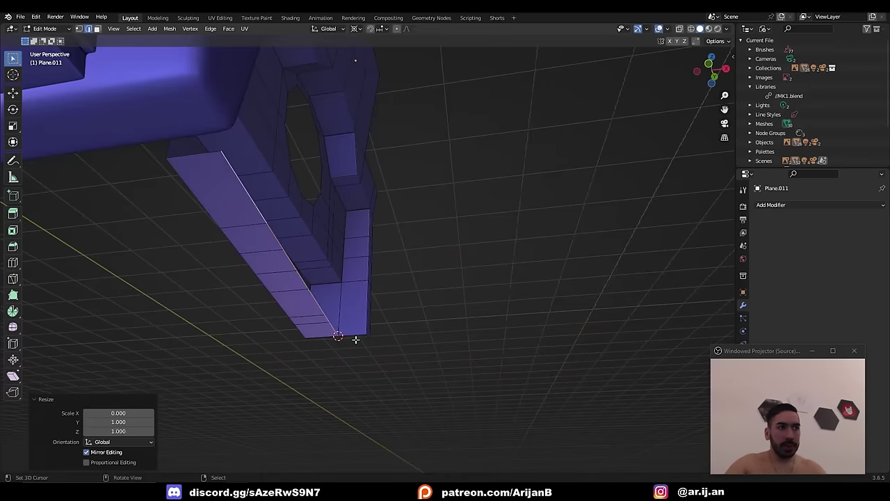
{"action": "key", "text": "1"}
{"action": "right_click", "coordinate": [363, 338]}
{"action": "key", "text": "shift+s"}
{"action": "left_click", "coordinate": [365, 372]}
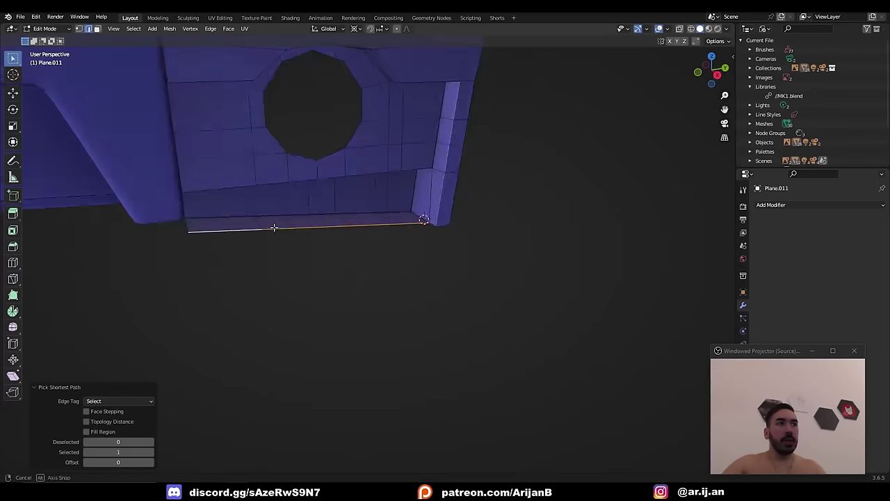
- Extrude the flange's outer edge down about 0.0165 m along Z to form the rib below the slot
{"action": "middle_click_drag", "start_coordinate": [275, 227], "coordinate": [322, 226]}
{"action": "key", "text": "e"}
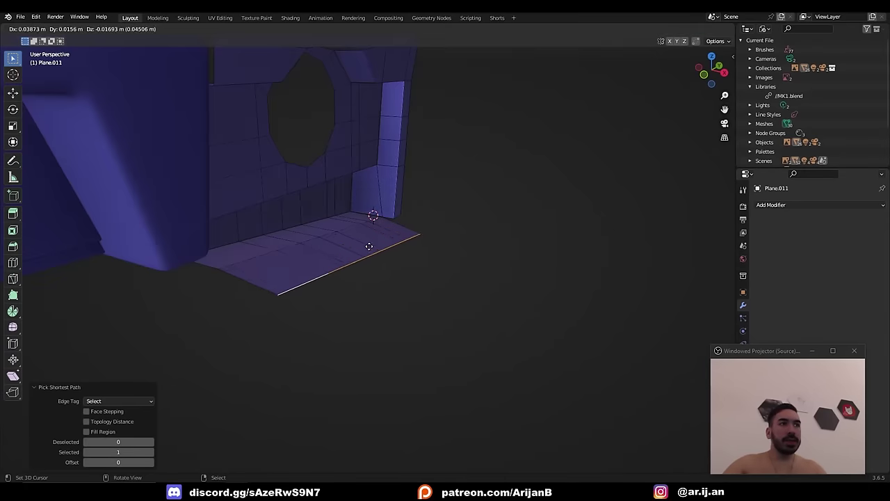
{"action": "right_click", "coordinate": [406, 249]}
{"action": "key", "text": "g"}
{"action": "key", "text": "z"}
{"action": "left_click", "coordinate": [409, 261]}
{"action": "key", "text": "KP_3"}
{"action": "key", "text": "shift+z"}
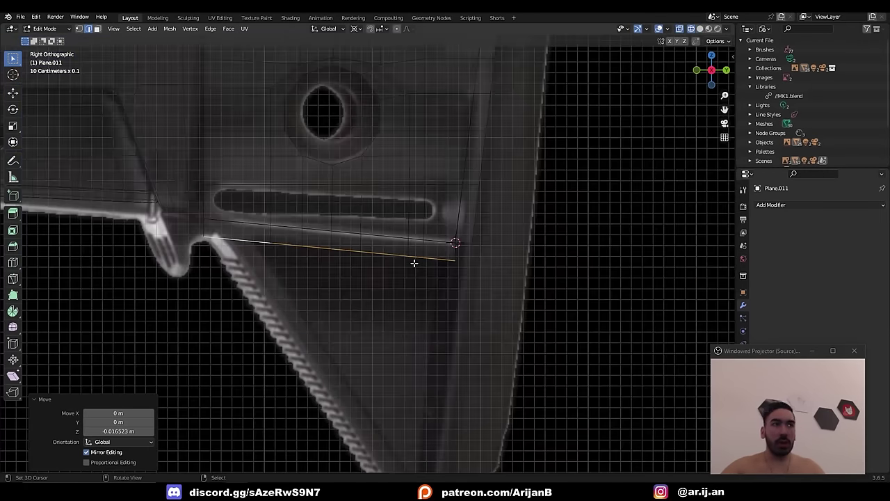
{"action": "scroll", "coordinate": [418, 263], "scroll_direction": "up", "scroll_amount": 3}
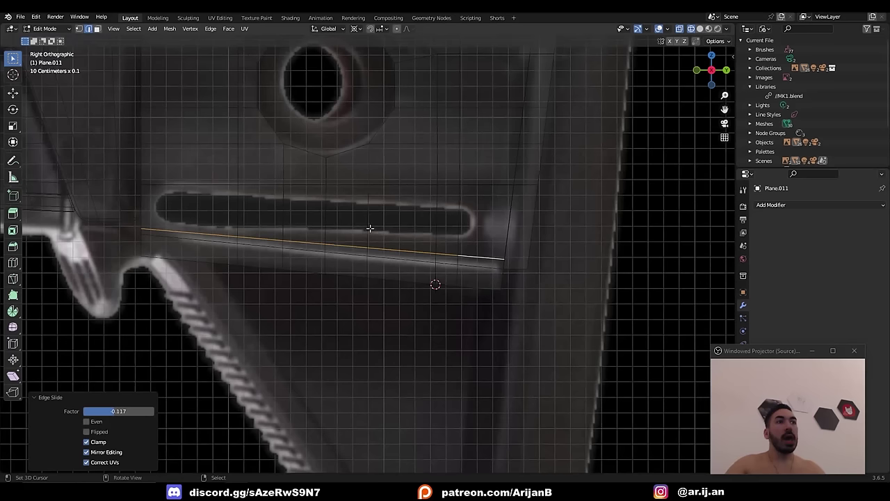
- Add a centred lengthwise edge loop through the strip covering the reference slot
{"action": "key", "text": "ctrl+r"}
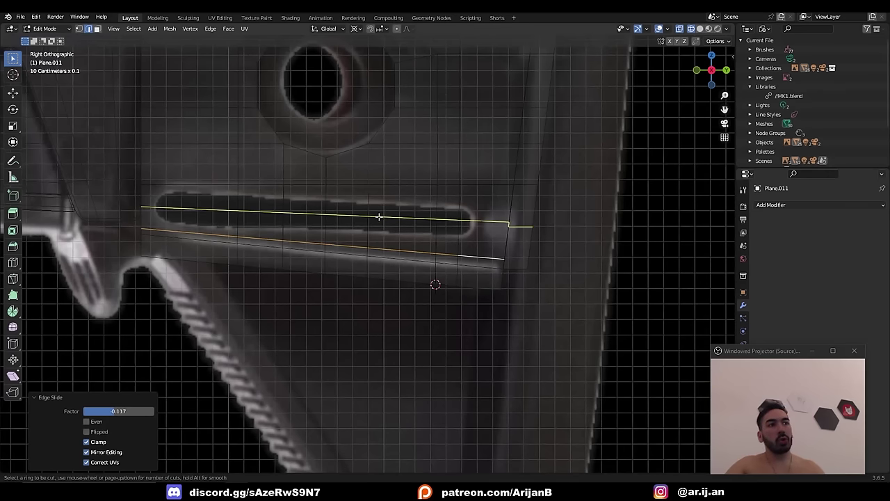
{"action": "left_click", "coordinate": [381, 218]}
{"action": "right_click", "coordinate": [381, 218]}
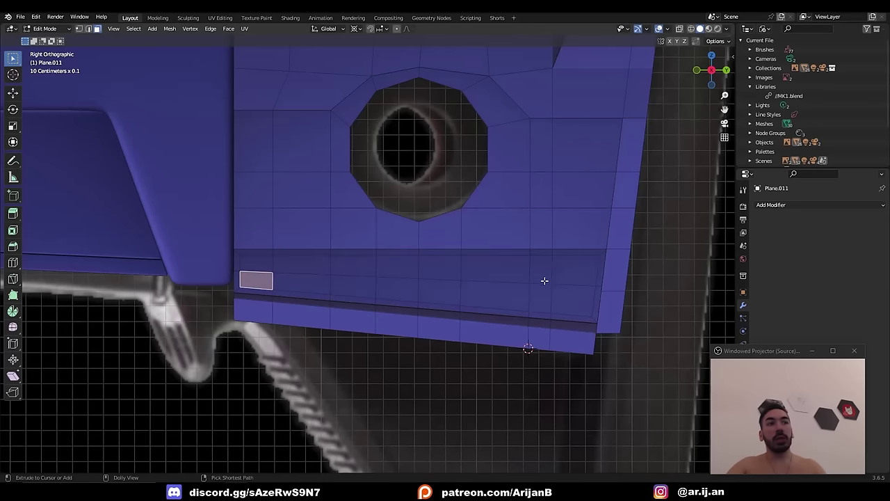
- Try deleting the inset faces of the strip that covers the reference slot
{"action": "right_click", "coordinate": [579, 278], "text": "ctrl+shift"}
{"action": "key", "text": "x"}
{"action": "left_click", "coordinate": [561, 302]}
{"action": "scroll", "coordinate": [353, 280], "scroll_direction": "down", "scroll_amount": 1}
{"action": "scroll", "coordinate": [309, 267], "scroll_direction": "up", "scroll_amount": 2}
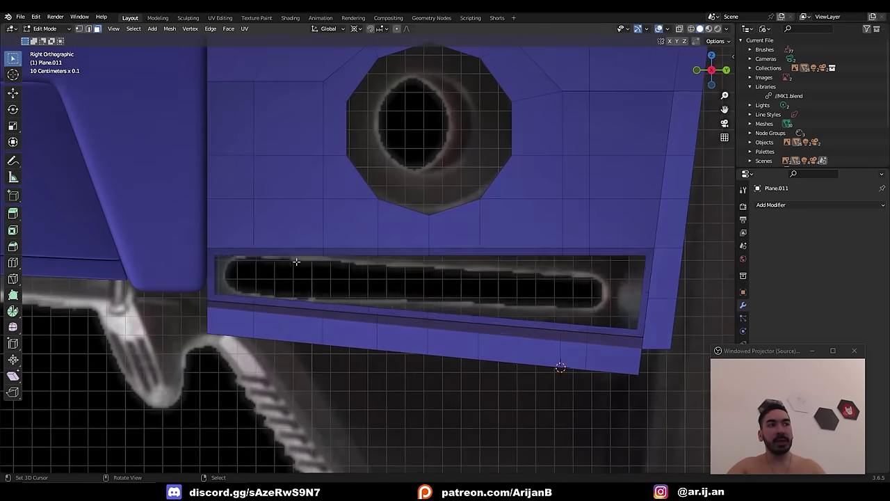
{"action": "key", "text": "ctrl+z"}
{"action": "key", "text": "ctrl+z"}
- Place the separate vertical edge near the slot's rear end and delete the inset's old rear edges
{"action": "key", "text": "g"}
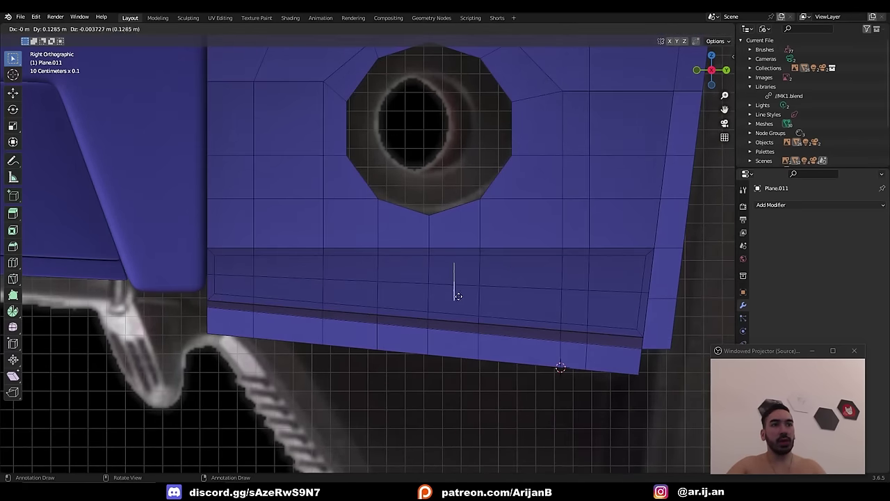
{"action": "left_click", "coordinate": [627, 307]}
{"action": "right_click", "coordinate": [645, 283]}
{"action": "right_click", "coordinate": [643, 306], "text": "shift"}
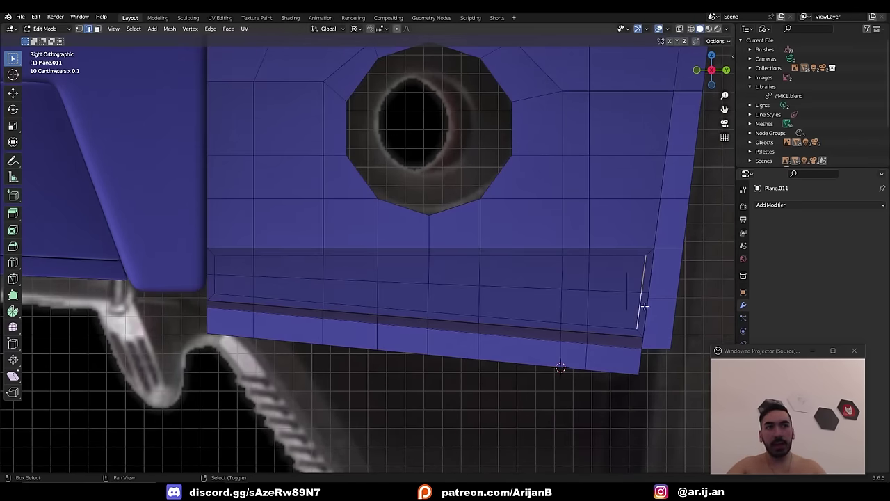
{"action": "key", "text": "x"}
{"action": "left_click", "coordinate": [670, 246]}
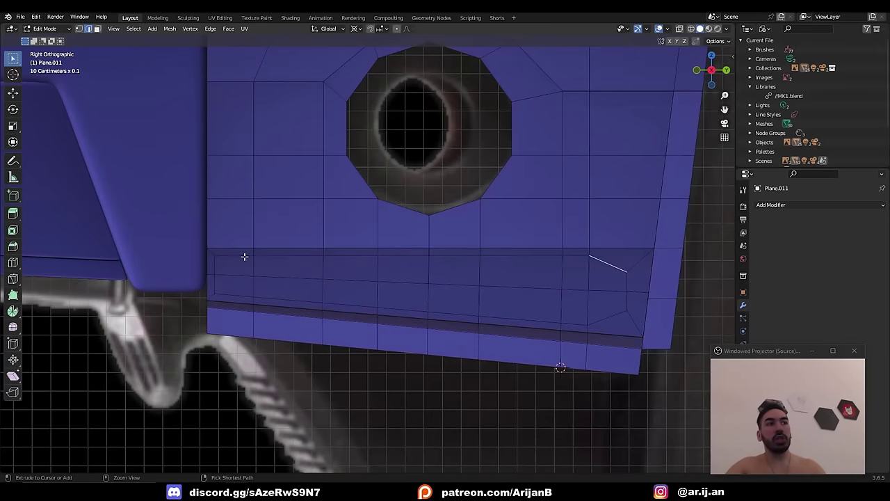
- Straighten the inset's upper and lower lengthwise edge paths around the reference slot with LoopTools Gstretch
{"action": "left_click", "coordinate": [244, 257], "text": "ctrl"}
{"action": "right_click", "coordinate": [700, 203]}
{"action": "mouse_move", "coordinate": [682, 175]}
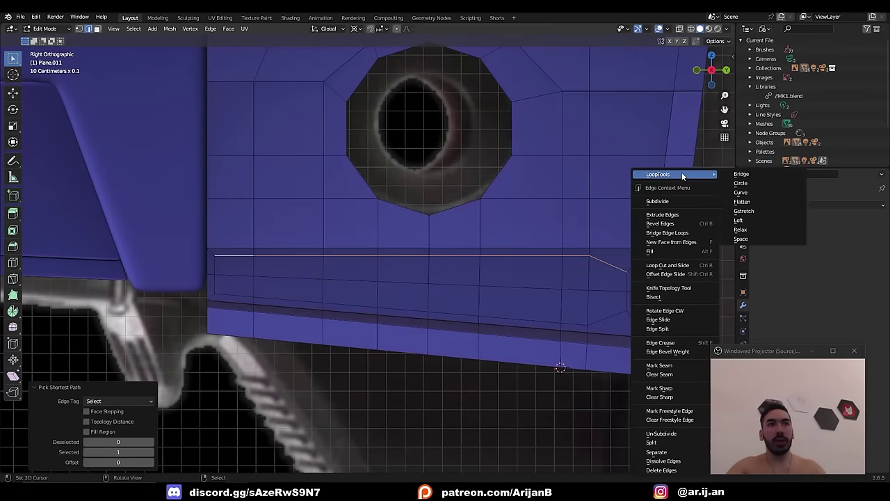
{"action": "left_click", "coordinate": [751, 210]}
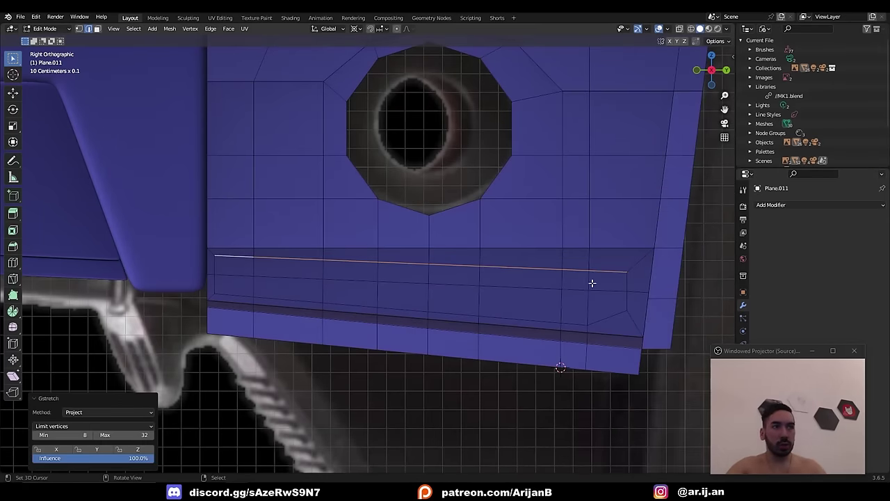
{"action": "left_click", "coordinate": [260, 291], "text": "ctrl"}
{"action": "right_click", "coordinate": [593, 183]}
{"action": "right_click", "coordinate": [603, 185]}
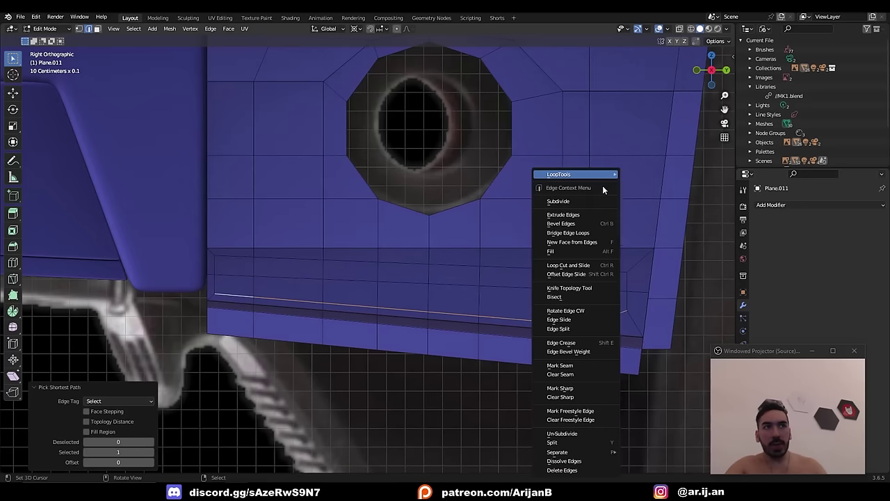
{"action": "scroll", "coordinate": [485, 300], "scroll_direction": "down", "scroll_amount": 2}
- Select the inset's inner faces and vertex-slide the corner vertices at both slot ends to taper them to the reference
{"action": "left_click", "coordinate": [534, 283], "text": "ctrl+shift"}
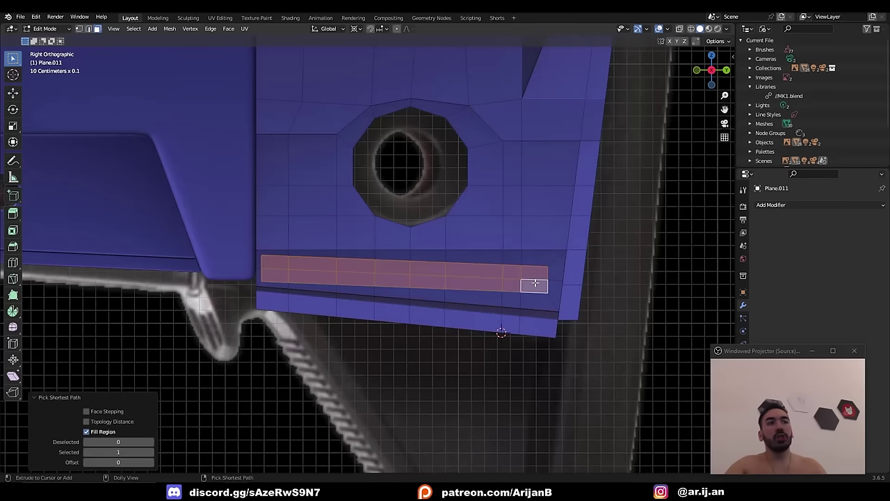
{"action": "scroll", "coordinate": [527, 266], "scroll_direction": "down", "scroll_amount": 2}
{"action": "scroll", "coordinate": [527, 270], "scroll_direction": "up", "scroll_amount": 4}
{"action": "key", "text": "g"}
{"action": "key", "text": "g"}
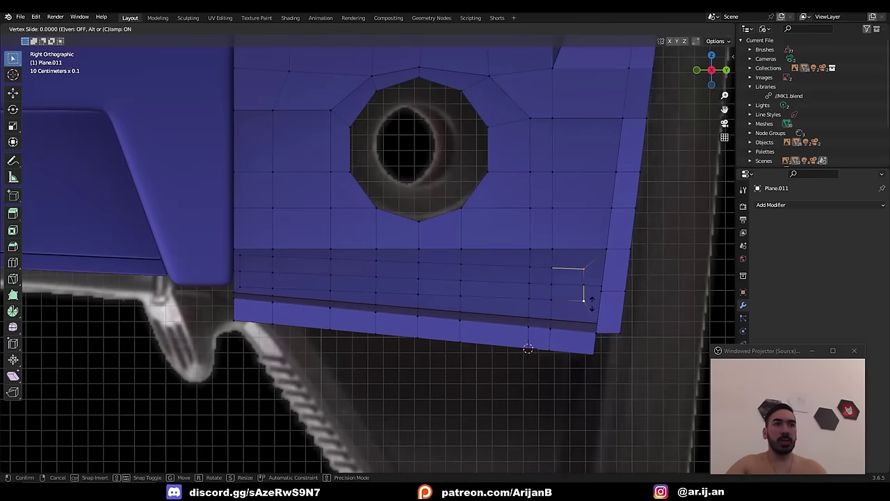
{"action": "left_click", "coordinate": [585, 303]}
{"action": "right_click", "coordinate": [239, 257]}
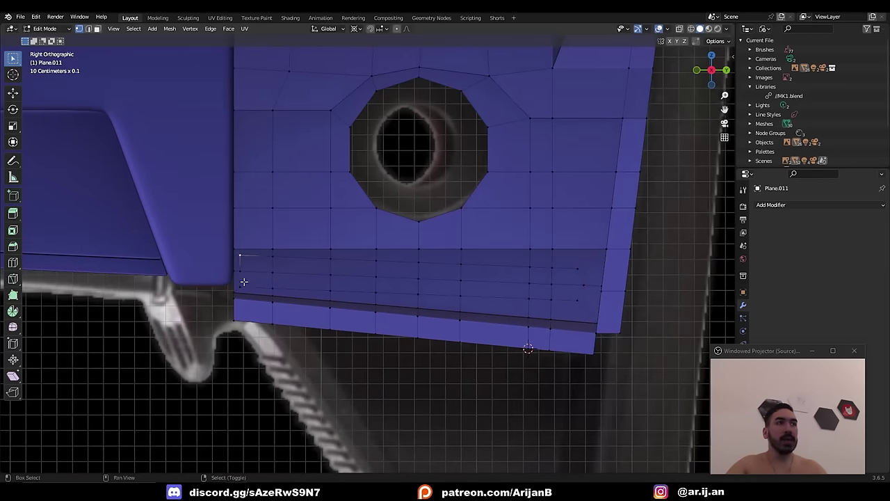
{"action": "right_click", "coordinate": [243, 284], "text": "shift"}
{"action": "key", "text": "g"}
{"action": "key", "text": "g"}
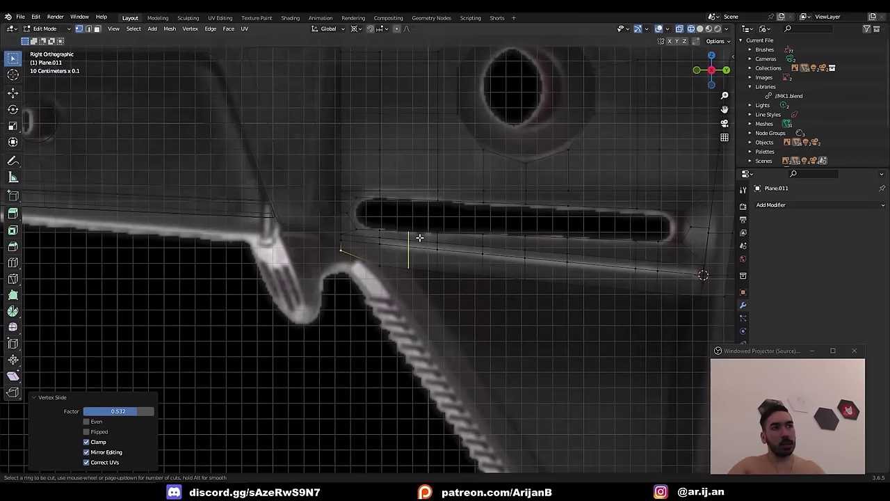
- Add an unslid loop cut near the rib's front end and move the rib's lower front vertices onto the reference outline
{"action": "left_click", "coordinate": [420, 238]}
{"action": "right_click", "coordinate": [419, 238]}
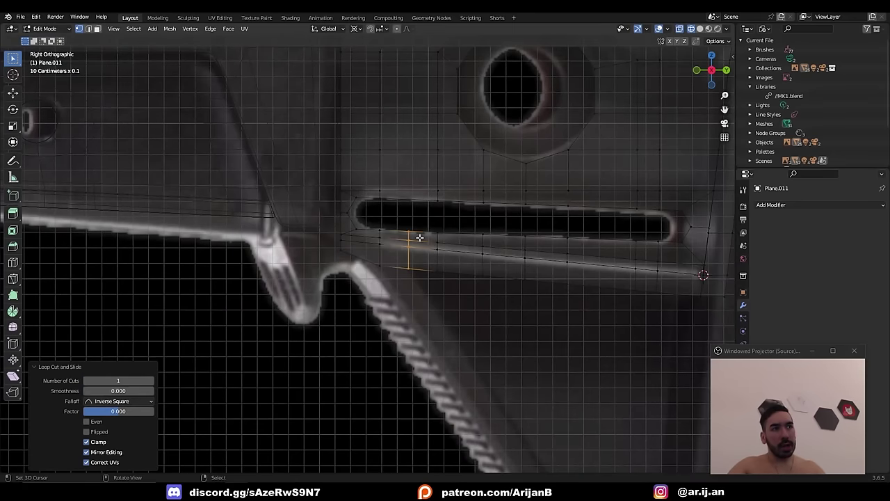
{"action": "right_click", "coordinate": [382, 267]}
{"action": "key", "text": "g"}
{"action": "left_click", "coordinate": [393, 285]}
{"action": "right_click", "coordinate": [409, 272]}
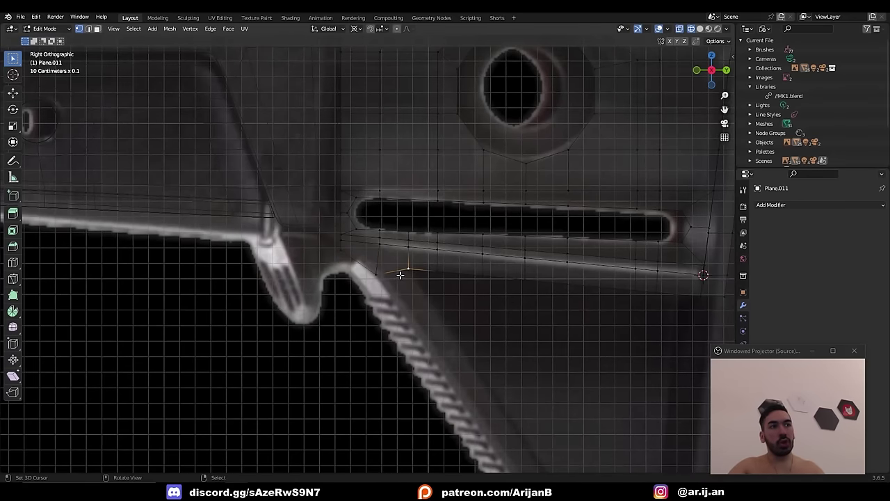
{"action": "right_click", "coordinate": [380, 279]}
{"action": "key", "text": "g"}
{"action": "left_click", "coordinate": [386, 287]}
- Extrude the rib's short lower front edge diagonally down to the toe of the reference stock to form a strut
{"action": "key", "text": "2"}
{"action": "right_click", "coordinate": [396, 278]}
{"action": "scroll", "coordinate": [412, 296], "scroll_direction": "down", "scroll_amount": 4}
{"action": "middle_click_drag", "start_coordinate": [412, 296], "coordinate": [373, 244], "text": "shift"}
{"action": "key", "text": "e"}
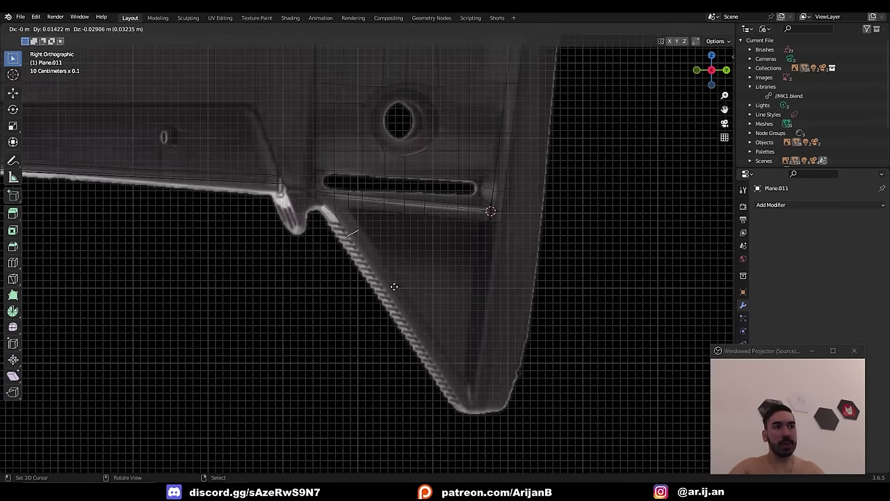
{"action": "left_click", "coordinate": [495, 405]}
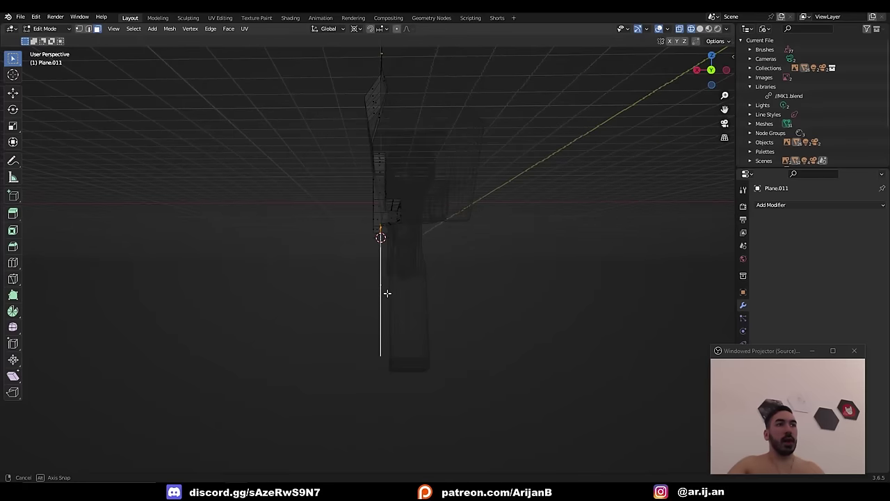
{"action": "mouse_move", "coordinate": [387, 292]}
{"action": "middle_mouse_down"}
{"action": "mouse_move", "coordinate": [411, 301]}
{"action": "mouse_move", "coordinate": [380, 286]}
{"action": "middle_mouse_up"}
{"action": "key", "text": "r"}
{"action": "key", "text": "y"}
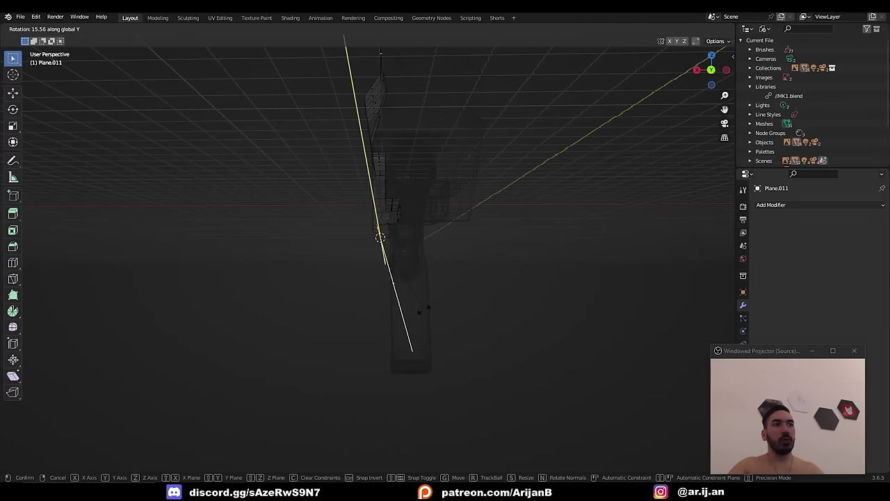
{"action": "right_click", "coordinate": [392, 298]}
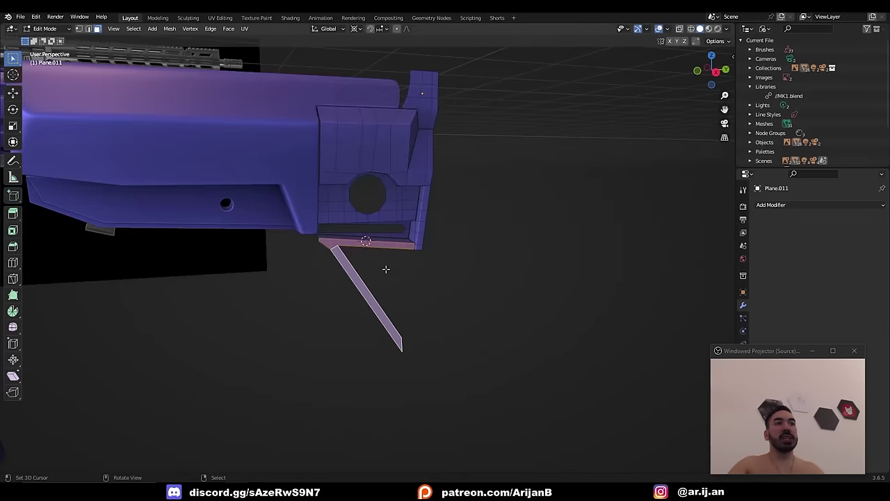
- Rotate the diagonal strut about -8.78° in the back orthographic view so it leans inward
{"action": "scroll", "coordinate": [385, 270], "scroll_direction": "down", "scroll_amount": 2}
{"action": "key", "text": "shift+z"}
{"action": "key", "text": "ctrl+KP_1"}
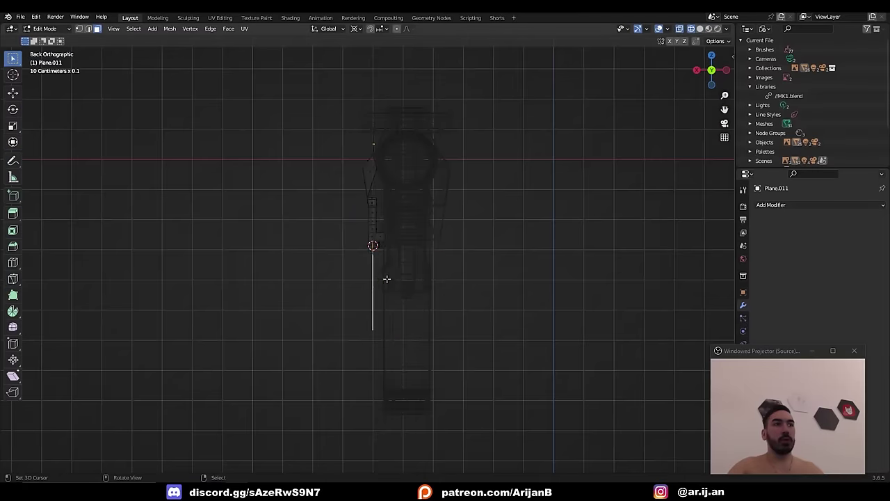
{"action": "scroll", "coordinate": [387, 279], "scroll_direction": "up", "scroll_amount": 3}
{"action": "key", "text": "r"}
{"action": "left_click", "coordinate": [436, 313]}
{"action": "scroll", "coordinate": [380, 196], "scroll_direction": "down", "scroll_amount": 3}
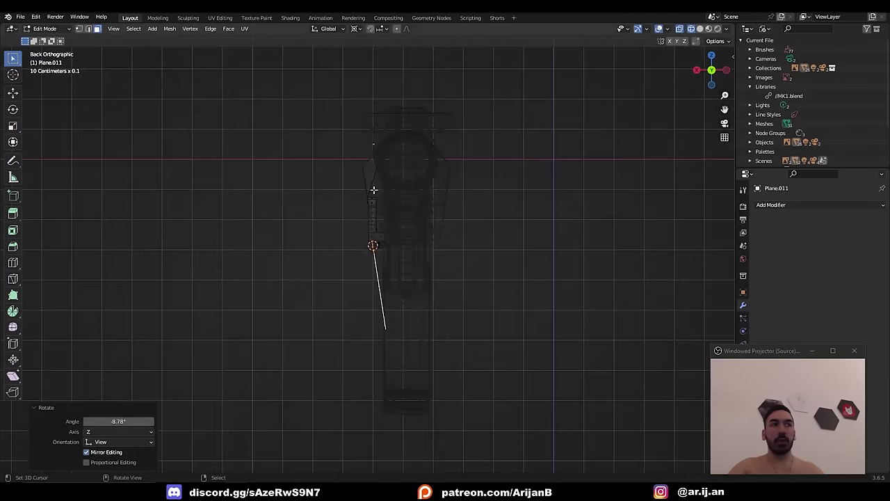
- Rotate the side panel's lower outer vertices about -6.7° around the 3D cursor in the back view
{"action": "scroll", "coordinate": [382, 210], "scroll_direction": "up", "scroll_amount": 5}
{"action": "key", "text": "r"}
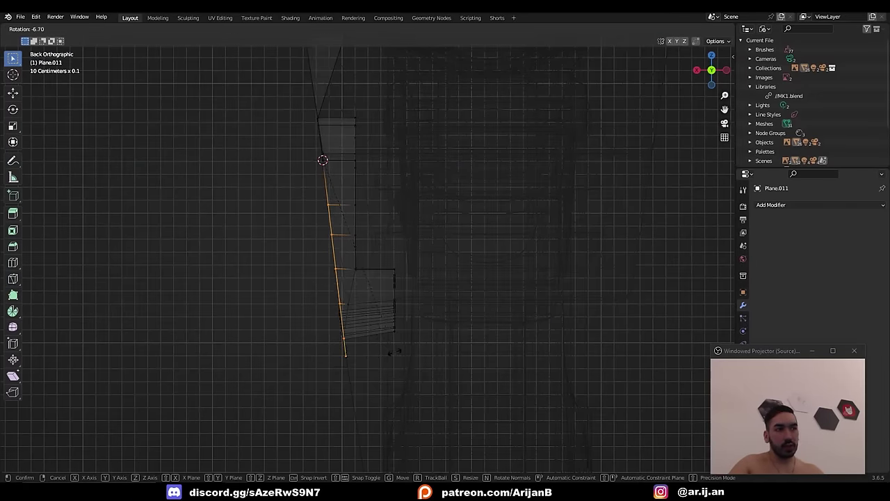
{"action": "left_click", "coordinate": [395, 352]}
{"action": "key", "text": "shift+z"}
{"action": "middle_click_drag", "start_coordinate": [394, 352], "coordinate": [417, 292]}
- Extrude the rib's lower rear corner vertex in place and scale it by 8.1 from the 3D cursor to extend it downward
{"action": "right_click", "coordinate": [435, 196]}
{"action": "middle_click_drag", "start_coordinate": [436, 197], "coordinate": [425, 210]}
{"action": "key", "text": "e"}
{"action": "right_click", "coordinate": [420, 198]}
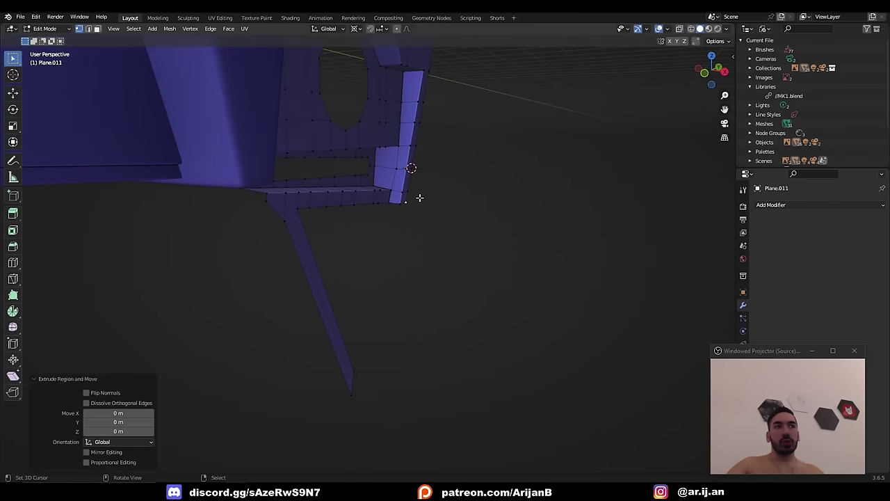
{"action": "key", "text": "s"}
{"action": "left_click", "coordinate": [461, 409]}
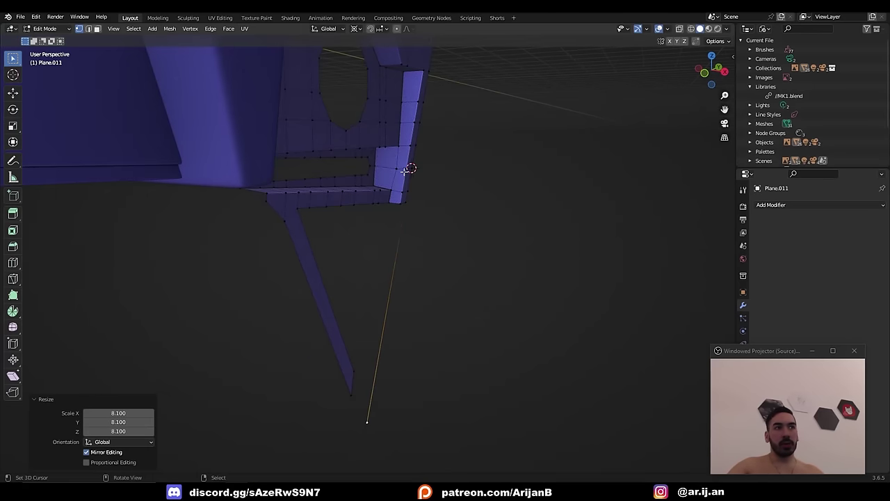
- Snap the 3D cursor to the flange's neighbouring vertex and fill a face between the two long rear edges
{"action": "right_click", "coordinate": [405, 173]}
{"action": "key", "text": "shift+s"}
{"action": "left_click", "coordinate": [405, 230]}
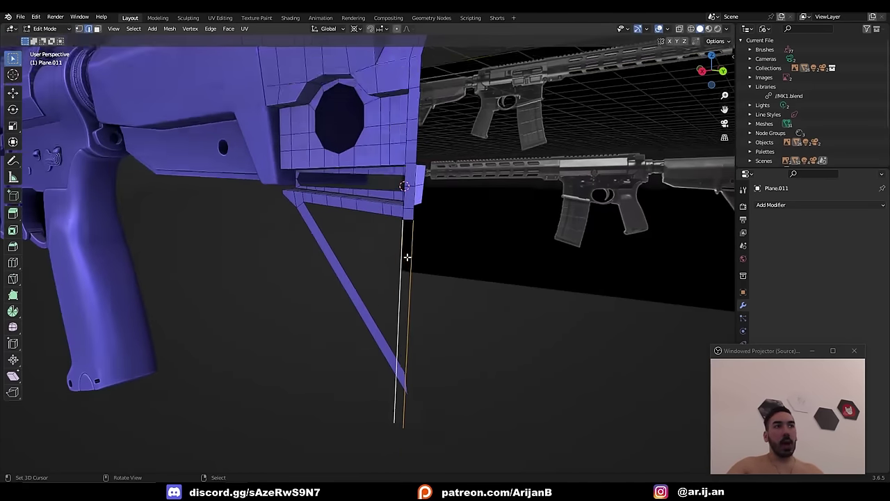
{"action": "key", "text": "f"}
{"action": "scroll", "coordinate": [420, 252], "scroll_direction": "down", "scroll_amount": 2}
{"action": "middle_click_drag", "start_coordinate": [420, 252], "coordinate": [132, 258]}
{"action": "scroll", "coordinate": [379, 304], "scroll_direction": "up", "scroll_amount": 3}
- Extrude the rear strut's long edge along X to give the strut an inner side
{"action": "key", "text": "e"}
{"action": "right_click", "coordinate": [380, 304]}
{"action": "key", "text": "g"}
{"action": "key", "text": "x"}
{"action": "left_click", "coordinate": [367, 300]}
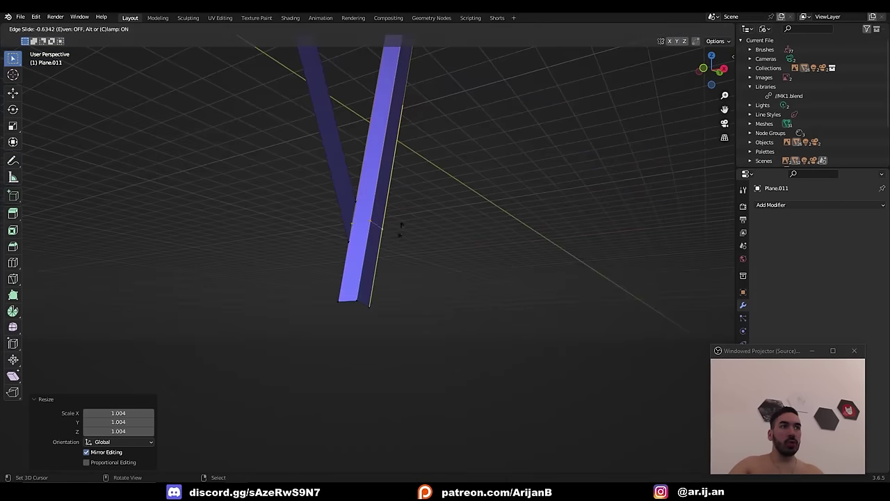
- Add two crosswise edge loops near the rear strut's lower end, where the diagonal strut meets it
{"action": "left_click", "coordinate": [409, 212]}
{"action": "scroll", "coordinate": [393, 207], "scroll_direction": "up", "scroll_amount": 4}
{"action": "key", "text": "ctrl+r"}
{"action": "left_click", "coordinate": [376, 202]}
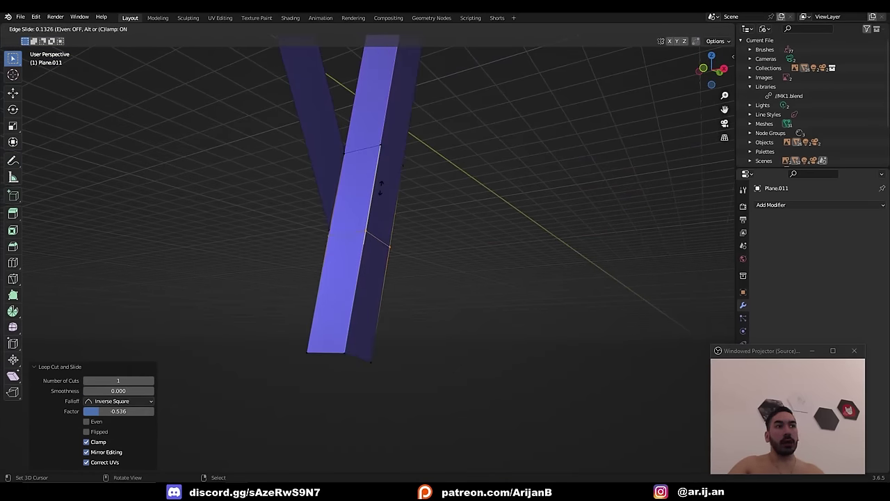
{"action": "left_click", "coordinate": [382, 184]}
- Snap the diagonal strut's lower end vertices onto the rear strut's matching vertices using the 3D cursor
{"action": "key", "text": "shift+s"}
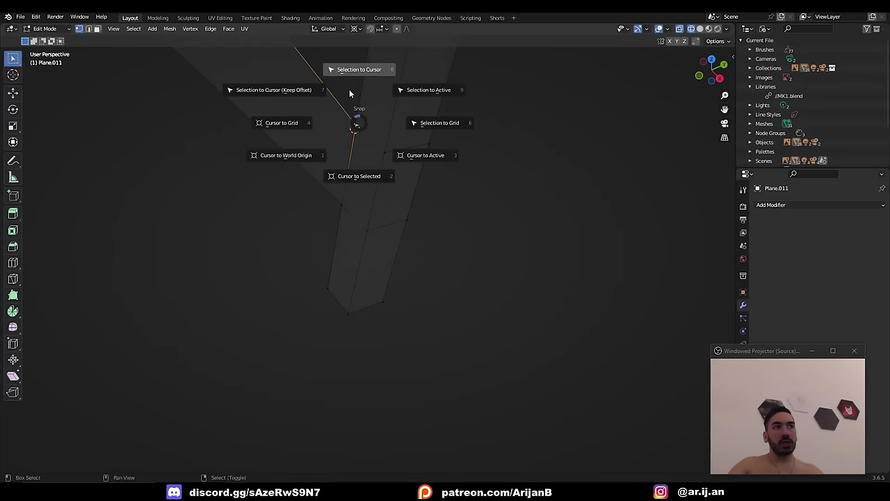
{"action": "left_click", "coordinate": [352, 87]}
{"action": "left_click", "coordinate": [349, 201]}
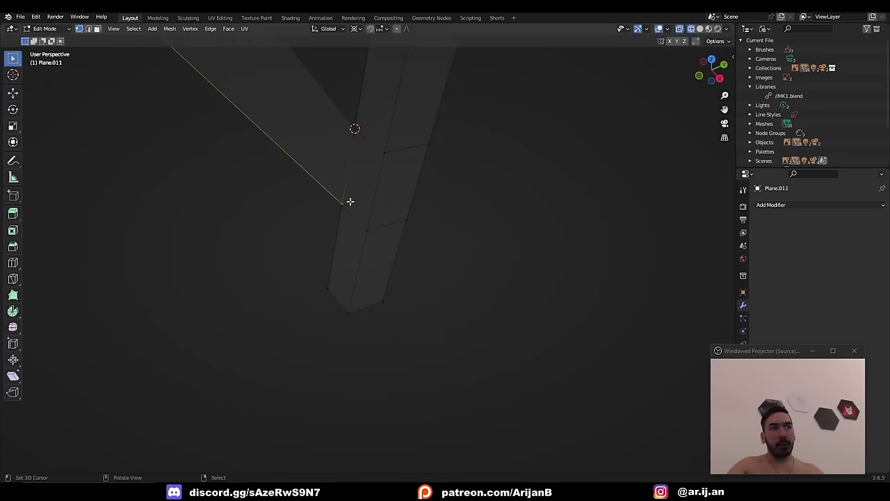
{"action": "left_click", "coordinate": [347, 210]}
{"action": "key", "text": "shift+s"}
{"action": "left_click", "coordinate": [350, 245]}
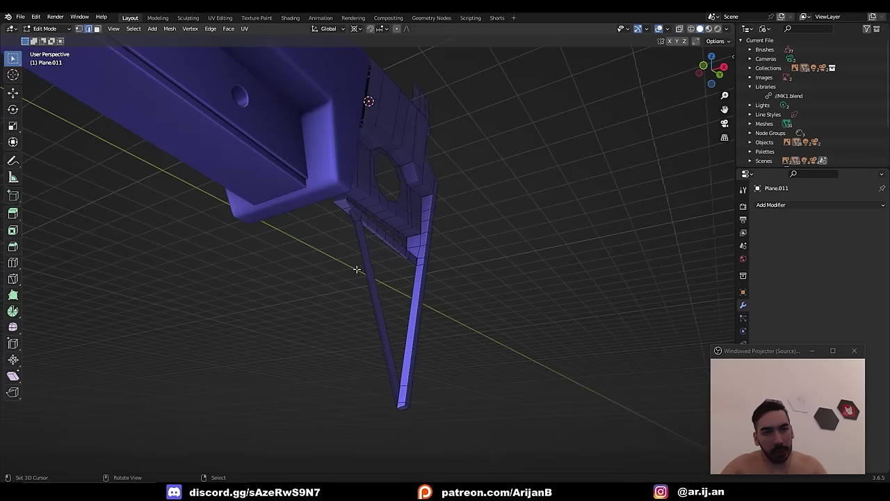
- Extrude the outer boundary loop around both struts and flatten it by scaling to 0 along X
{"action": "scroll", "coordinate": [347, 269], "scroll_direction": "up", "scroll_amount": 2}
{"action": "middle_click_drag", "start_coordinate": [348, 270], "coordinate": [351, 277]}
{"action": "right_click", "coordinate": [376, 294], "text": "alt"}
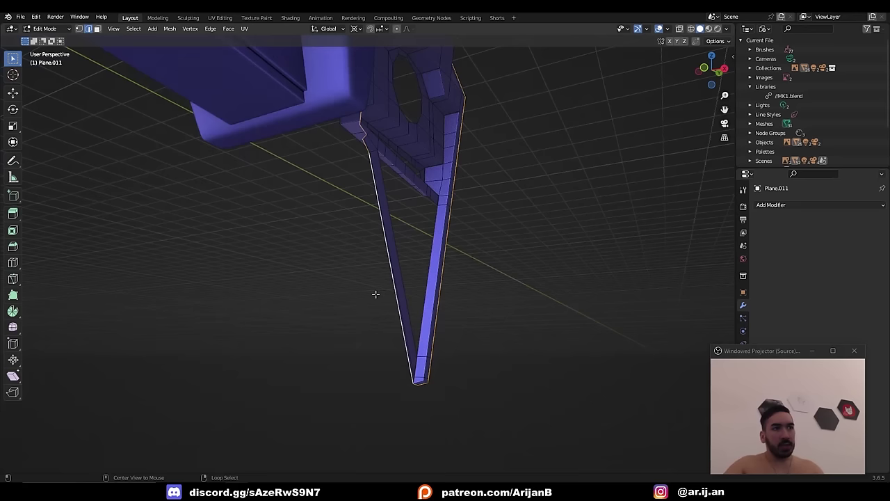
{"action": "mouse_move", "coordinate": [381, 302]}
{"action": "middle_mouse_down"}
{"action": "mouse_move", "coordinate": [419, 302]}
{"action": "mouse_move", "coordinate": [411, 265]}
{"action": "mouse_move", "coordinate": [368, 230]}
{"action": "mouse_move", "coordinate": [380, 156]}
{"action": "mouse_move", "coordinate": [418, 199]}
{"action": "mouse_move", "coordinate": [396, 189]}
{"action": "mouse_move", "coordinate": [397, 344]}
{"action": "mouse_move", "coordinate": [397, 296]}
{"action": "middle_mouse_up"}
{"action": "key", "text": "e"}
{"action": "key", "text": "Escape"}
{"action": "key", "text": "s"}
{"action": "key", "text": "x"}
{"action": "key", "text": "0"}
{"action": "key", "text": "Return"}
{"action": "key", "text": "Tab"}
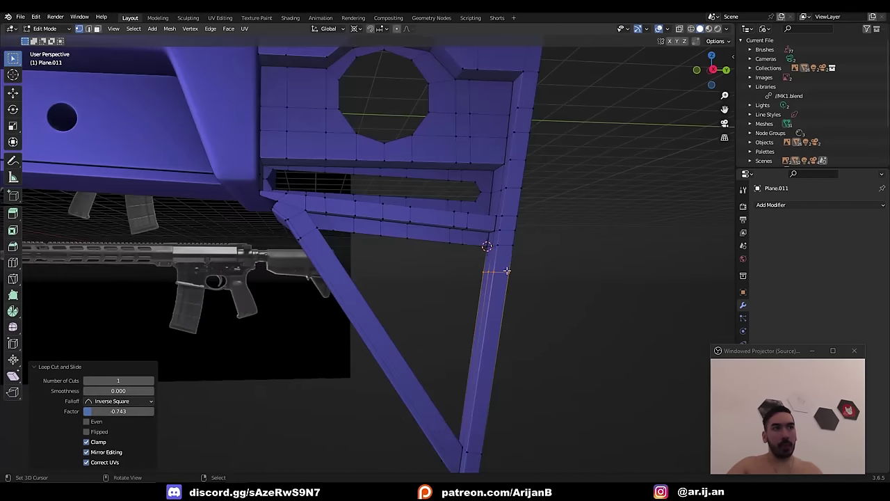
- Slide a crosswise edge loop along the rear strut to below the loop near its upper end
{"action": "key", "text": "g"}
{"action": "key", "text": "g"}
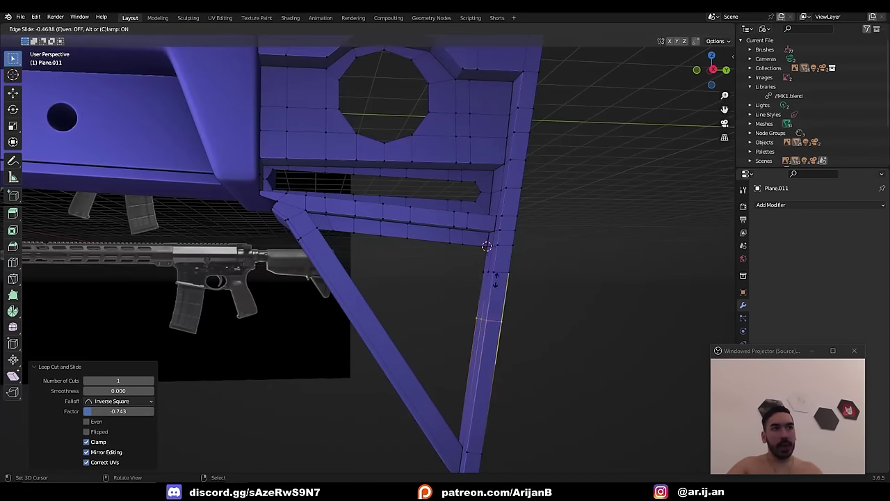
{"action": "left_click", "coordinate": [487, 330]}
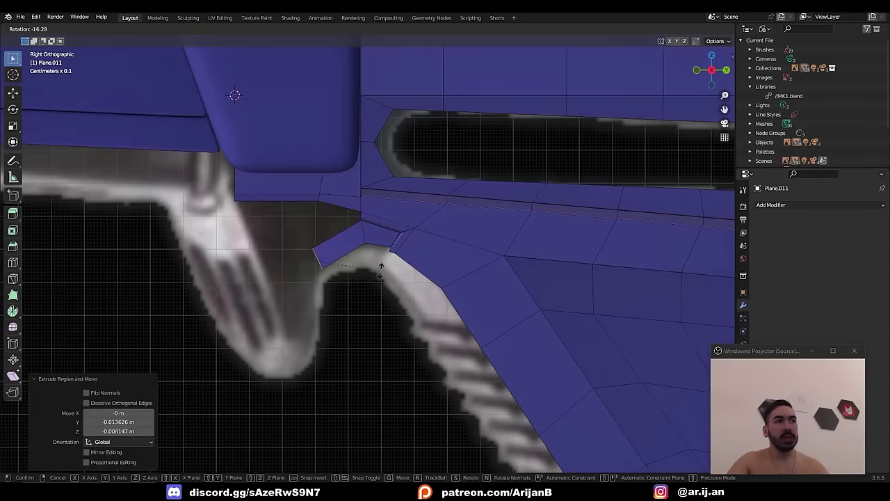
- Rotate the front hook's end edge about -28.3° and extend the hook about 0.018 m downward along the reference
{"action": "left_click", "coordinate": [390, 244]}
{"action": "key", "text": "g"}
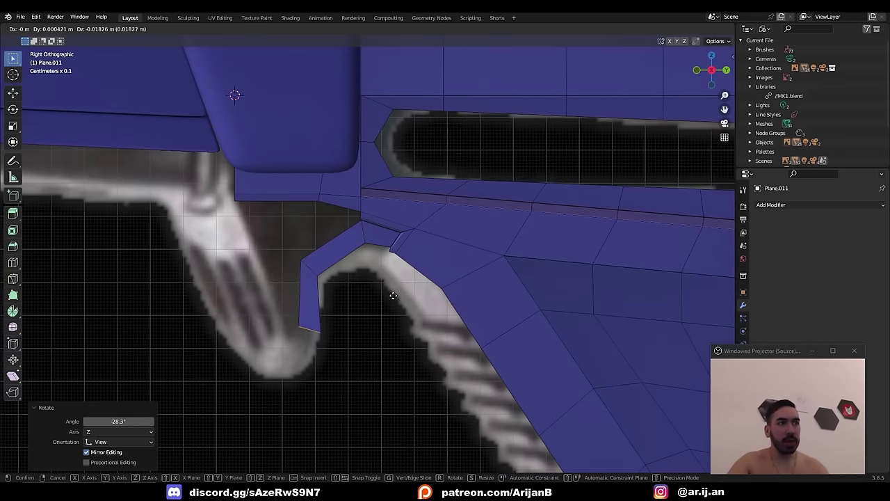
{"action": "left_click", "coordinate": [393, 297]}
- Extrude the hook's front edge forward along Y and fill the gap between the hook and the body's underside
{"action": "key", "text": "1"}
{"action": "key", "text": "alt+z"}
{"action": "key", "text": "b"}
{"action": "left_click_drag", "start_coordinate": [315, 272], "coordinate": [327, 284]}
{"action": "key", "text": "e"}
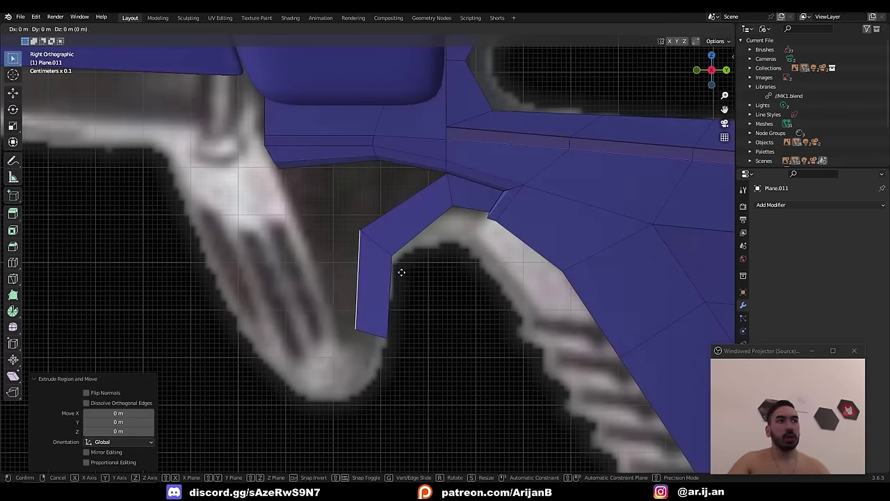
{"action": "key", "text": "y"}
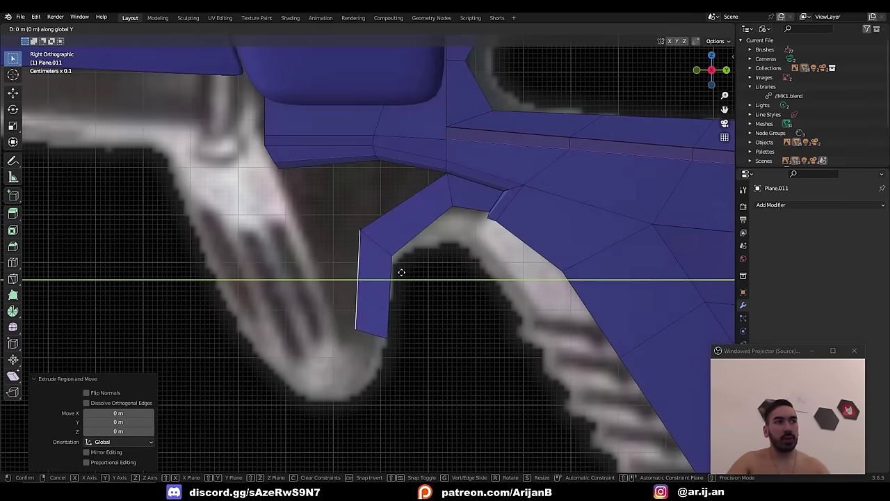
{"action": "left_click", "coordinate": [327, 228]}
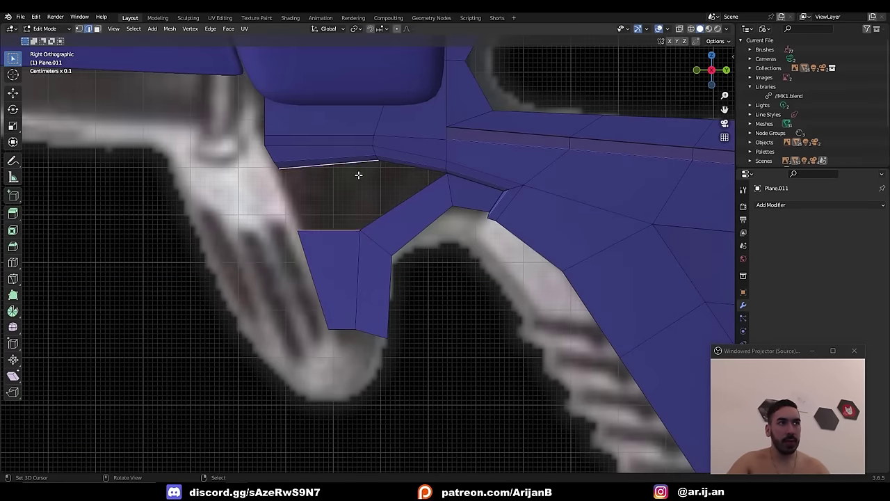
{"action": "key", "text": "f"}
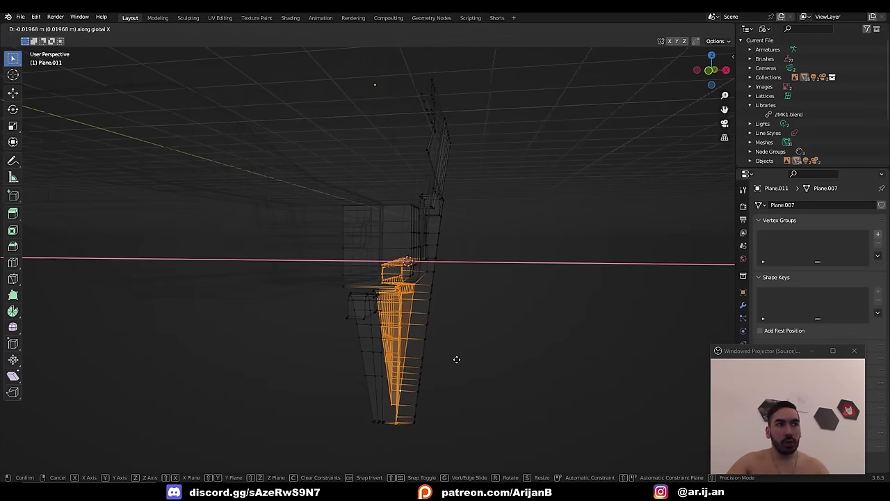
- Offset the selected slot and triangular infill geometry about -0.02 m along X and deselect everything
{"action": "left_click", "coordinate": [449, 360]}
{"action": "middle_click_drag", "start_coordinate": [449, 359], "coordinate": [442, 318]}
{"action": "key", "text": "shift+z"}
{"action": "key", "text": "alt+a"}
{"action": "key", "text": "Tab"}
{"action": "key", "text": "Tab"}
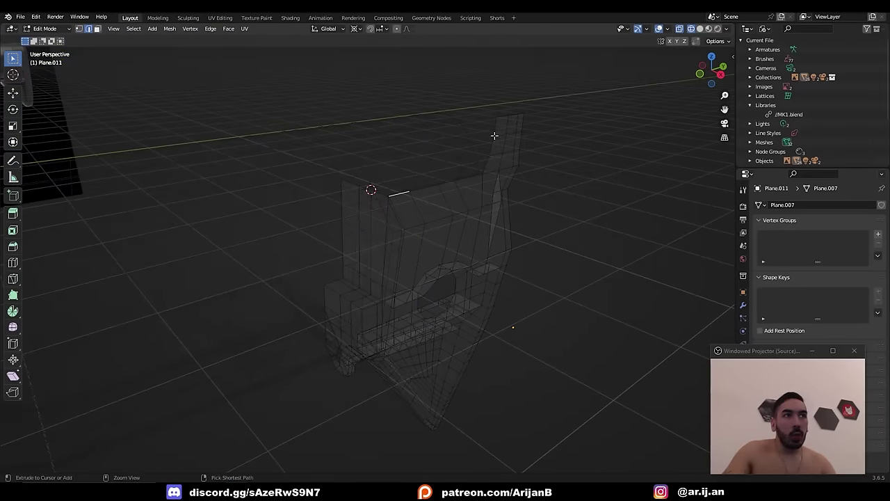
- Select the upper rows of the raised rear tab and move them along Y in two passes
{"action": "left_click", "coordinate": [493, 135], "text": "ctrl"}
{"action": "middle_click_drag", "start_coordinate": [494, 135], "coordinate": [311, 252]}
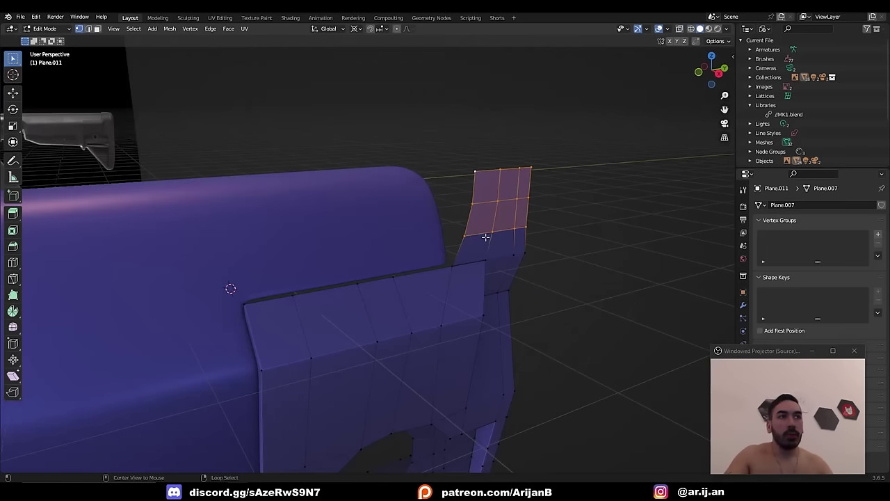
{"action": "middle_click_drag", "start_coordinate": [486, 238], "coordinate": [494, 219]}
{"action": "key", "text": "g"}
{"action": "key", "text": "y"}
{"action": "left_click", "coordinate": [476, 216]}
{"action": "key", "text": "g"}
{"action": "key", "text": "y"}
{"action": "left_click", "coordinate": [457, 208]}
- Move the tab's selected rows along X toward the stock body, shrink the selection, and move the remaining rows about -0.023 m along X
{"action": "key", "text": "g"}
{"action": "key", "text": "x"}
{"action": "mouse_move", "coordinate": [418, 254]}
{"action": "middle_mouse_down"}
{"action": "mouse_move", "coordinate": [439, 247]}
{"action": "mouse_move", "coordinate": [378, 260]}
{"action": "mouse_move", "coordinate": [411, 265]}
{"action": "middle_mouse_up"}
{"action": "left_click", "coordinate": [397, 245]}
{"action": "key", "text": "ctrl+KP_Subtract"}
{"action": "key", "text": "g"}
{"action": "key", "text": "x"}
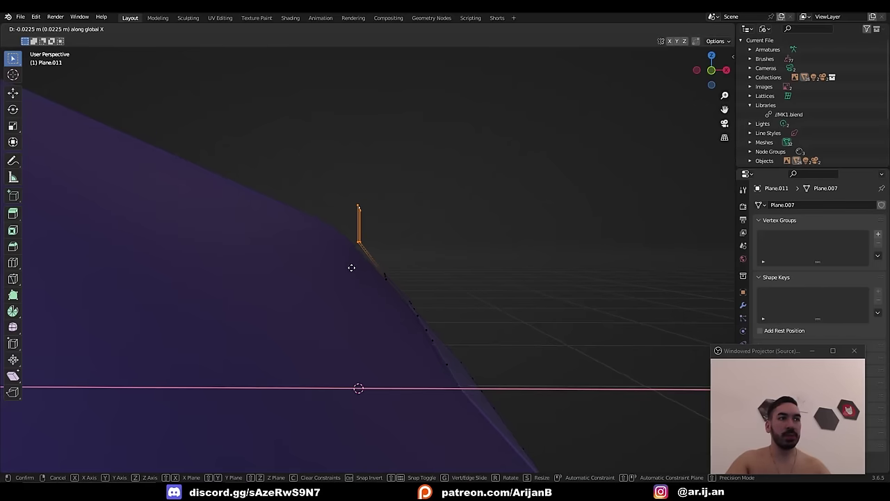
{"action": "left_click", "coordinate": [351, 267]}
- From the back view, move the tab's top row about -0.03 m along X to follow the stock body's curve
{"action": "key", "text": "ctrl+KP_1"}
{"action": "key", "text": "g"}
{"action": "key", "text": "y"}
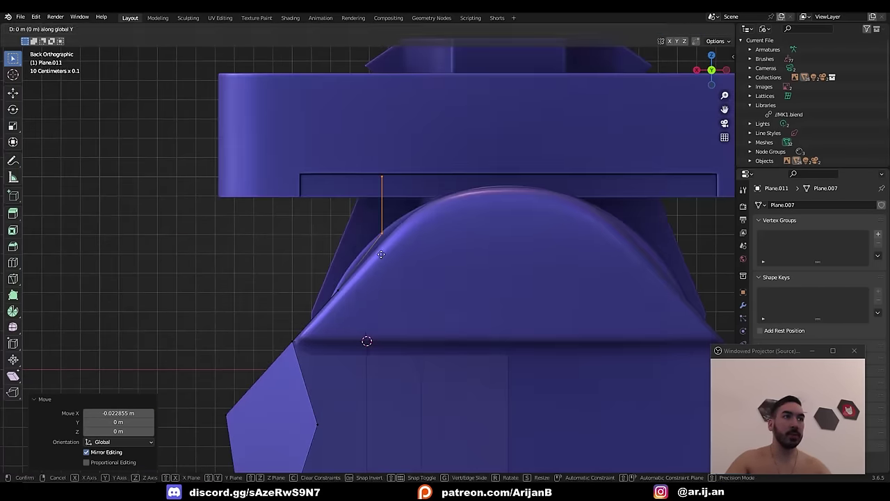
{"action": "scroll", "coordinate": [381, 254], "scroll_direction": "down", "scroll_amount": 1}
{"action": "key", "text": "x"}
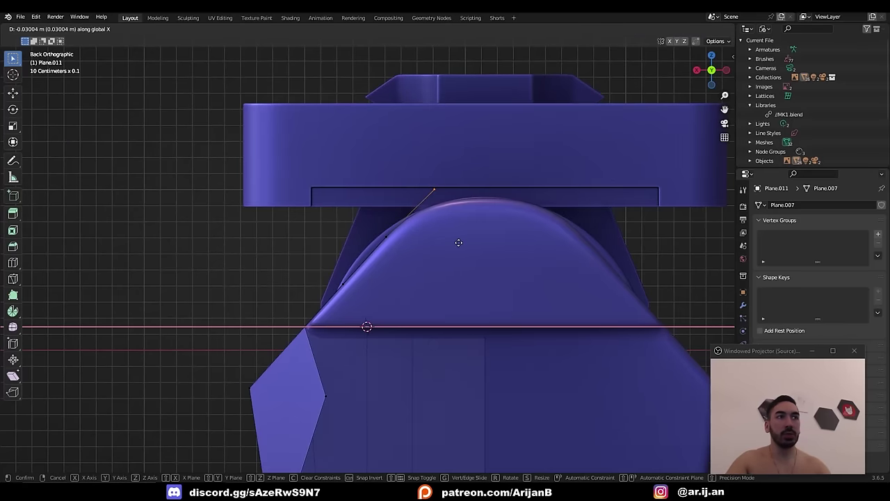
{"action": "left_click", "coordinate": [461, 243]}
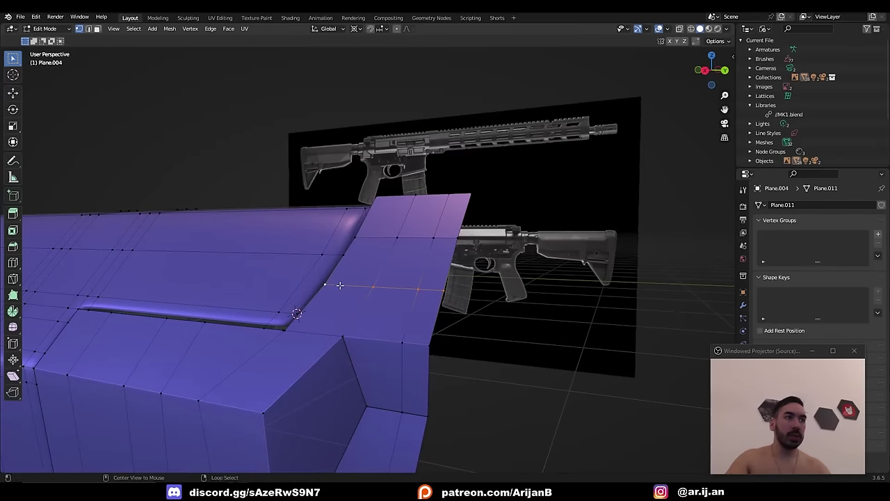
- Straighten the rear tab's crosswise edge rows by scaling each to 0 with the Y axis locked
{"action": "key", "text": "s"}
{"action": "key", "text": "shift+x"}
{"action": "key", "text": "shift+y"}
{"action": "key", "text": "0"}
{"action": "left_click", "coordinate": [415, 314]}
{"action": "left_click", "coordinate": [341, 252]}
{"action": "key", "text": "shift+s"}
{"action": "left_click", "coordinate": [376, 238], "text": "alt"}
{"action": "middle_click_drag", "start_coordinate": [412, 268], "coordinate": [406, 274]}
{"action": "key", "text": "s"}
{"action": "key", "text": "shift+x"}
{"action": "key", "text": "shift+y"}
{"action": "key", "text": "0"}
{"action": "left_click", "coordinate": [405, 272]}
- Snap the 3D cursor to the top centre vertex of the stock body's rear rim
{"action": "middle_click_drag", "start_coordinate": [308, 268], "coordinate": [346, 263]}
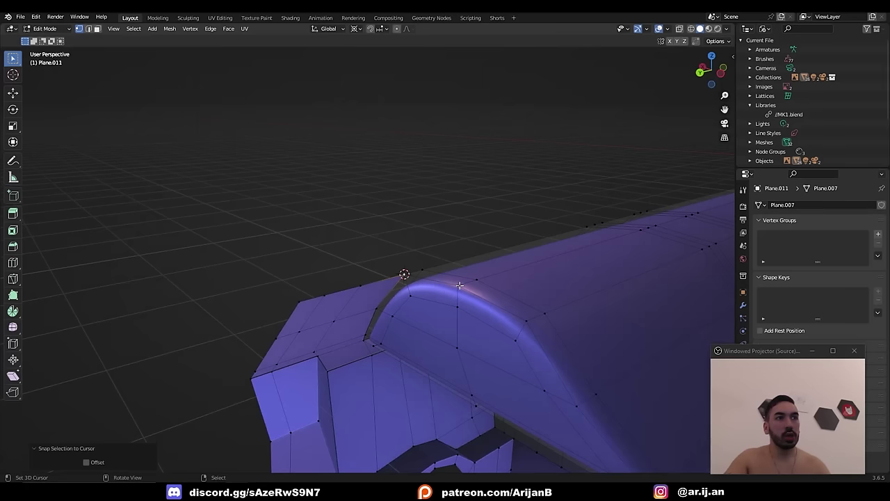
{"action": "left_click", "coordinate": [459, 286]}
{"action": "key", "text": "shift+s"}
{"action": "left_click", "coordinate": [467, 363]}
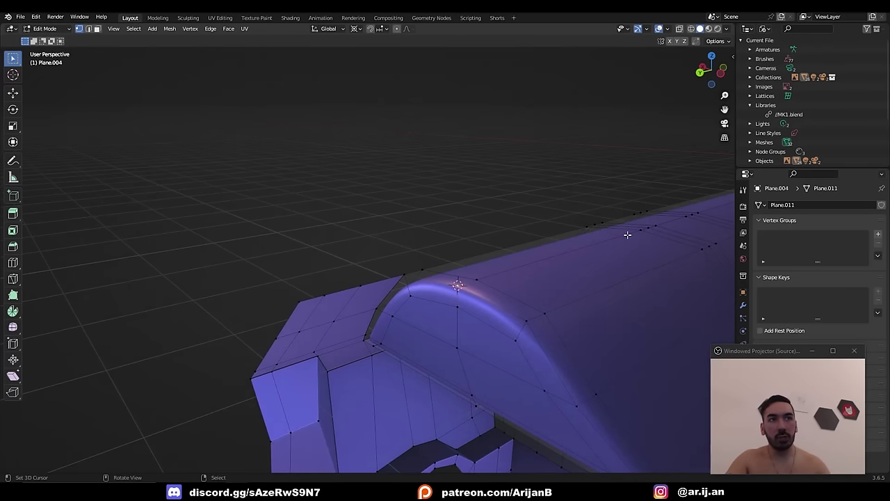
{"action": "right_click", "coordinate": [375, 282], "text": "alt"}
{"action": "key", "text": "shift+z"}
{"action": "mouse_move", "coordinate": [377, 283]}
{"action": "middle_mouse_down"}
{"action": "mouse_move", "coordinate": [418, 272]}
{"action": "mouse_move", "coordinate": [459, 299]}
{"action": "middle_mouse_up"}
{"action": "key", "text": "shift+z"}
{"action": "key", "text": "Tab"}
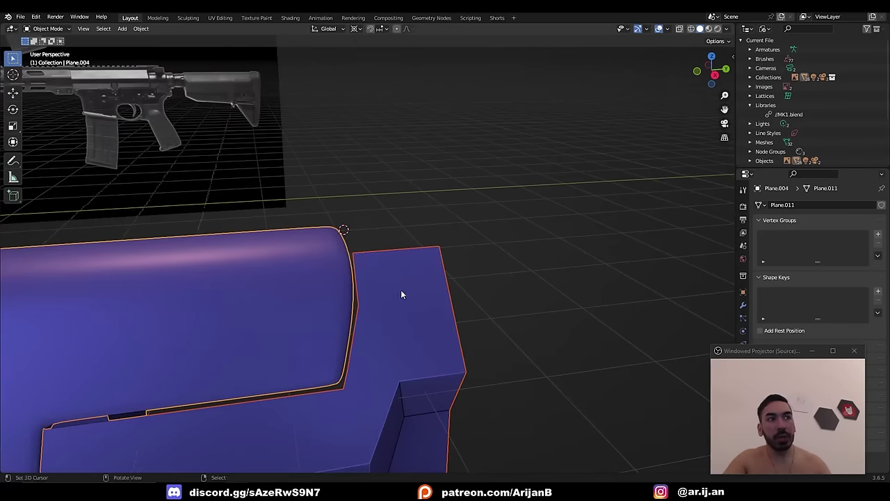
{"action": "middle_click_drag", "start_coordinate": [402, 295], "coordinate": [293, 281]}
{"action": "key", "text": "Tab"}
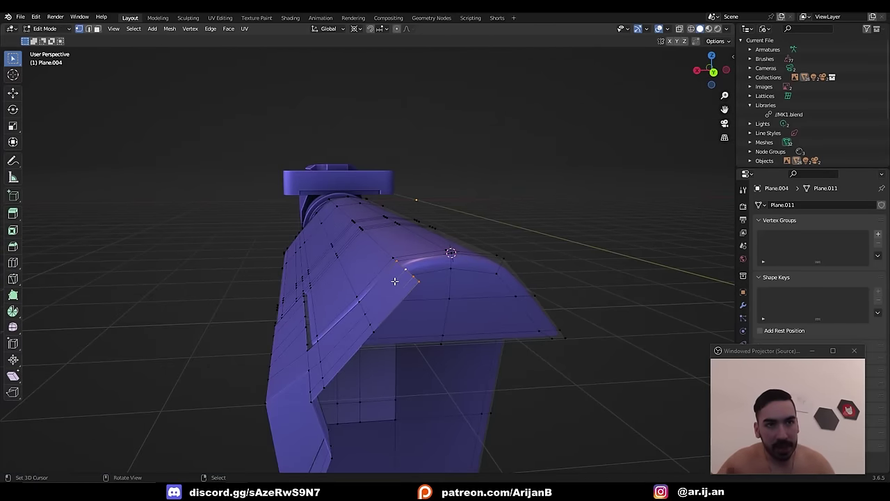
- Scale the tab's selected upper end to 0 with X locked and snap the selection to the 3D cursor
{"action": "middle_click_drag", "start_coordinate": [394, 281], "coordinate": [400, 298]}
{"action": "right_click", "coordinate": [428, 299]}
{"action": "middle_click_drag", "start_coordinate": [450, 264], "coordinate": [329, 271]}
{"action": "right_click", "coordinate": [396, 276], "text": "alt"}
{"action": "right_click", "coordinate": [405, 272], "text": "alt"}
{"action": "mouse_move", "coordinate": [413, 288]}
{"action": "middle_mouse_down"}
{"action": "mouse_move", "coordinate": [491, 295]}
{"action": "mouse_move", "coordinate": [407, 279]}
{"action": "middle_mouse_up"}
{"action": "key", "text": "g"}
{"action": "right_click", "coordinate": [493, 296]}
{"action": "key", "text": "s"}
{"action": "key", "text": "shift+x"}
{"action": "key", "text": "0"}
{"action": "key", "text": "Return"}
{"action": "key", "text": "shift+s"}
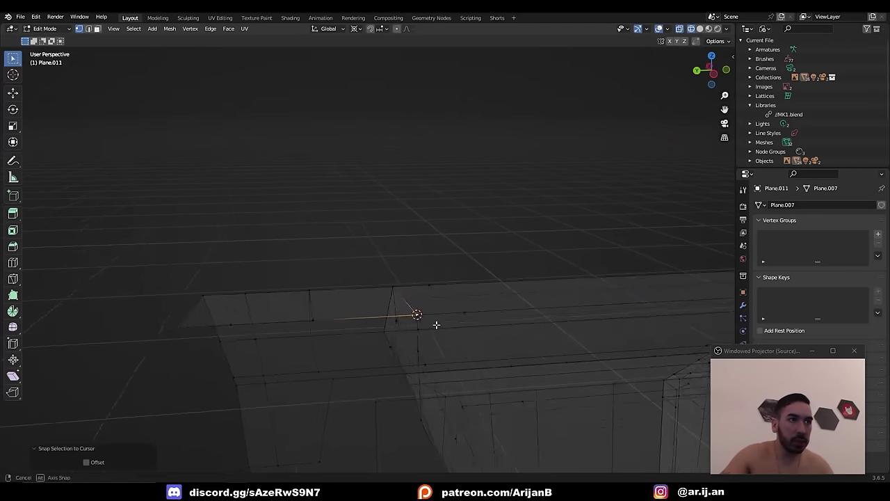
{"action": "mouse_move", "coordinate": [409, 320]}
{"action": "middle_mouse_down"}
{"action": "mouse_move", "coordinate": [394, 327]}
{"action": "mouse_move", "coordinate": [424, 325]}
{"action": "middle_mouse_up"}
{"action": "key", "text": "shift+z"}
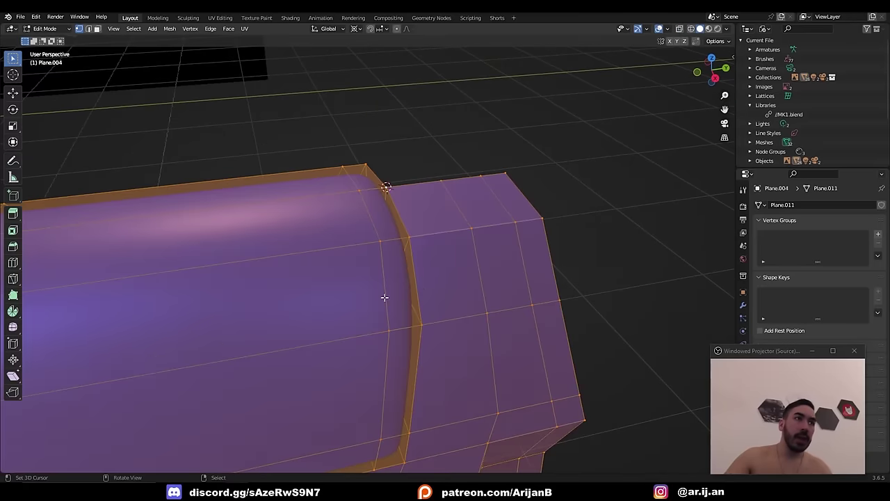
- Extrude the tab's top front edge and scale it to 0 toward the 3D cursor with X locked
{"action": "middle_click_drag", "start_coordinate": [383, 299], "coordinate": [401, 234]}
{"action": "mouse_move", "coordinate": [391, 314]}
{"action": "middle_mouse_down"}
{"action": "mouse_move", "coordinate": [413, 322]}
{"action": "mouse_move", "coordinate": [424, 286]}
{"action": "middle_mouse_up"}
{"action": "scroll", "coordinate": [424, 286], "scroll_direction": "down", "scroll_amount": 3}
{"action": "key", "text": "Tab"}
{"action": "right_click", "coordinate": [422, 285]}
{"action": "key", "text": "shift+z"}
{"action": "key", "text": "shift+z"}
{"action": "mouse_move", "coordinate": [366, 281]}
{"action": "middle_mouse_down"}
{"action": "mouse_move", "coordinate": [384, 330]}
{"action": "mouse_move", "coordinate": [341, 302]}
{"action": "middle_mouse_up"}
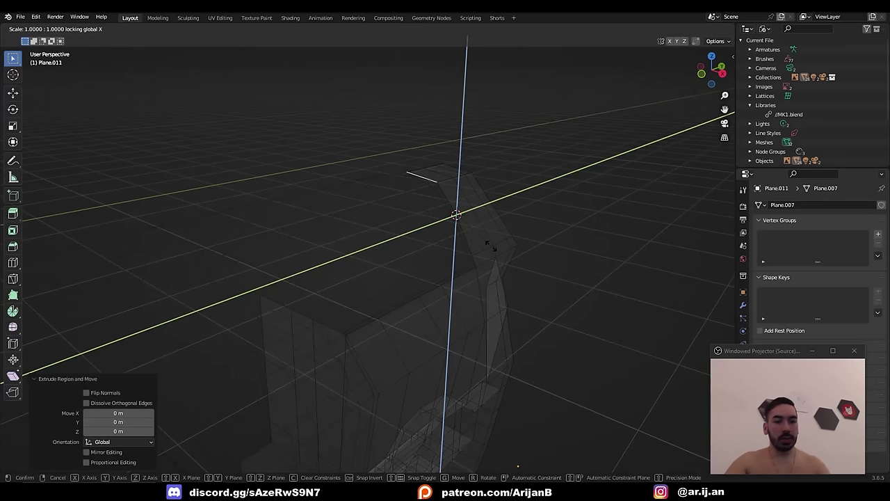
{"action": "type", "text": "0"}
{"action": "key", "text": "Return"}
{"action": "key", "text": "g"}
{"action": "left_click", "coordinate": [433, 213]}
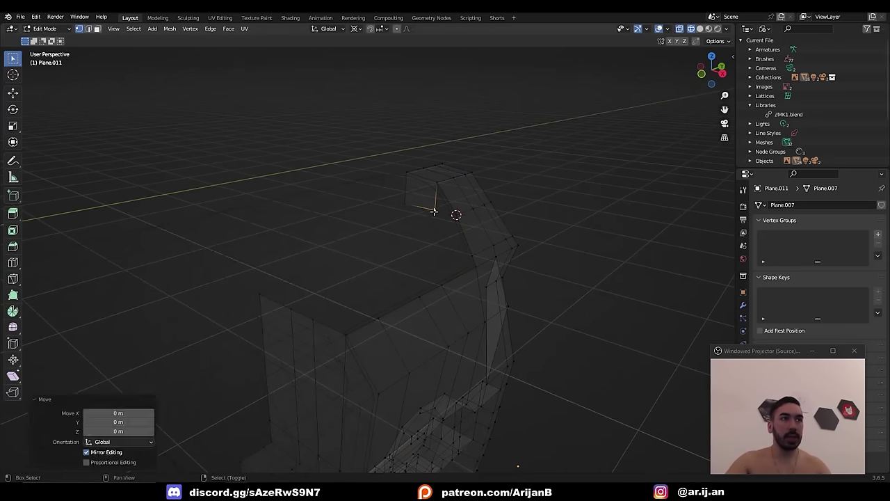
- Merge all of the piece's vertices by distance and deselect everything
{"action": "key", "text": "1"}
{"action": "key", "text": "a"}
{"action": "key", "text": "m"}
{"action": "key", "text": "b"}
{"action": "mouse_move", "coordinate": [451, 212]}
{"action": "middle_mouse_down"}
{"action": "mouse_move", "coordinate": [400, 229]}
{"action": "mouse_move", "coordinate": [457, 247]}
{"action": "middle_mouse_up"}
{"action": "key", "text": "alt+a"}
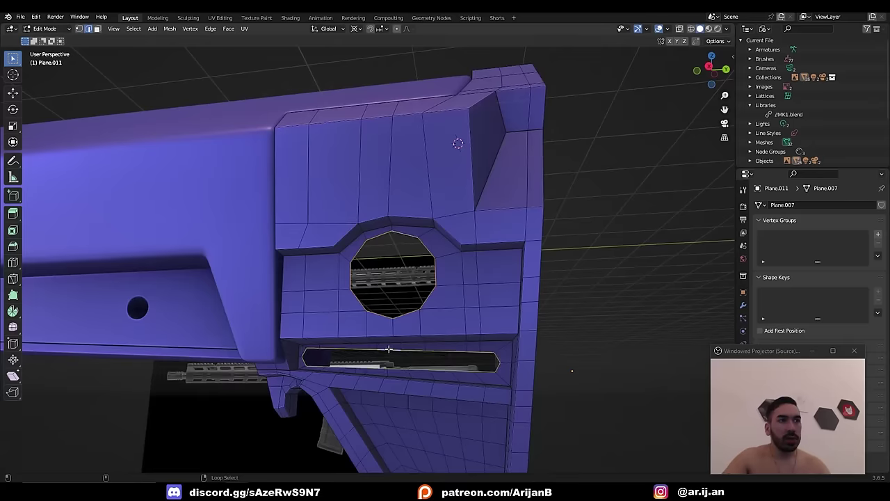
- Place the 3D cursor on the stock's centre plane while keeping the round hole and slot rims selected
{"action": "key", "text": "shift+z"}
{"action": "middle_click_drag", "start_coordinate": [389, 349], "coordinate": [334, 276]}
{"action": "key", "text": "shift+s"}
{"action": "left_click", "coordinate": [340, 357]}
{"action": "middle_click_drag", "start_coordinate": [339, 357], "coordinate": [350, 332]}
{"action": "key", "text": "Tab"}
{"action": "key", "text": "shift+s"}
{"action": "key", "text": "Tab"}
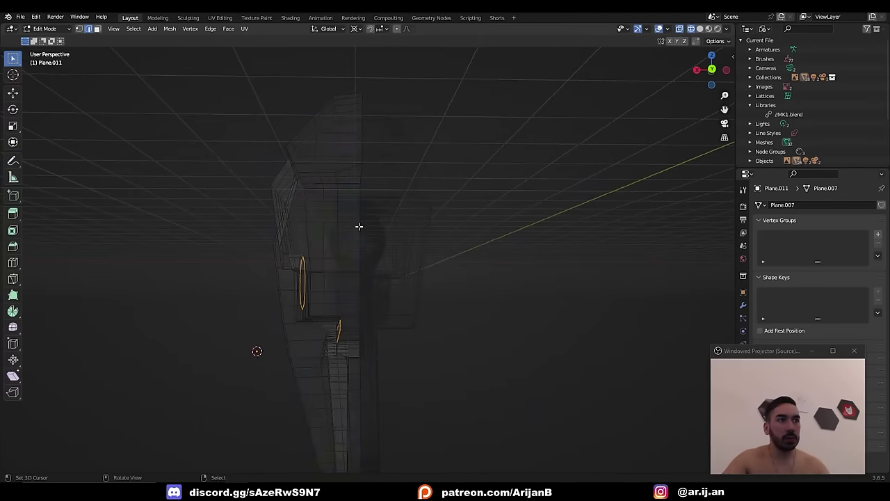
{"action": "left_click", "coordinate": [359, 232]}
{"action": "key", "text": "shift+z"}
{"action": "middle_click_drag", "start_coordinate": [360, 232], "coordinate": [296, 244]}
{"action": "mouse_move", "coordinate": [280, 157]}
{"action": "middle_mouse_down"}
{"action": "mouse_move", "coordinate": [360, 161]}
{"action": "mouse_move", "coordinate": [457, 252]}
{"action": "mouse_move", "coordinate": [443, 272]}
{"action": "mouse_move", "coordinate": [405, 190]}
{"action": "middle_mouse_up"}
{"action": "key", "text": "shift+z"}
{"action": "middle_click_drag", "start_coordinate": [480, 279], "coordinate": [400, 306]}
- Extrude the round hole and slot rims inward to the centre plane by scaling to 0 along X
{"action": "key", "text": "e"}
{"action": "right_click", "coordinate": [400, 307]}
{"action": "key", "text": "s"}
{"action": "key", "text": "x"}
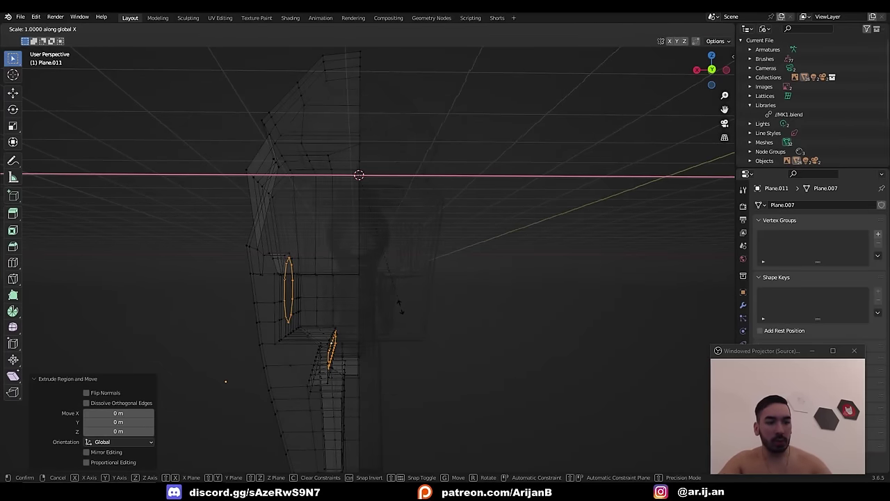
{"action": "key", "text": "0"}
{"action": "key", "text": "Return"}
- Select the round hole's inner loop and shrink it with the X axis locked so the hole tapers inward
{"action": "key", "text": "shift+z"}
{"action": "middle_click_drag", "start_coordinate": [399, 243], "coordinate": [433, 278]}
{"action": "left_click", "coordinate": [390, 243], "text": "alt"}
{"action": "key", "text": "s"}
{"action": "key", "text": "shift+x"}
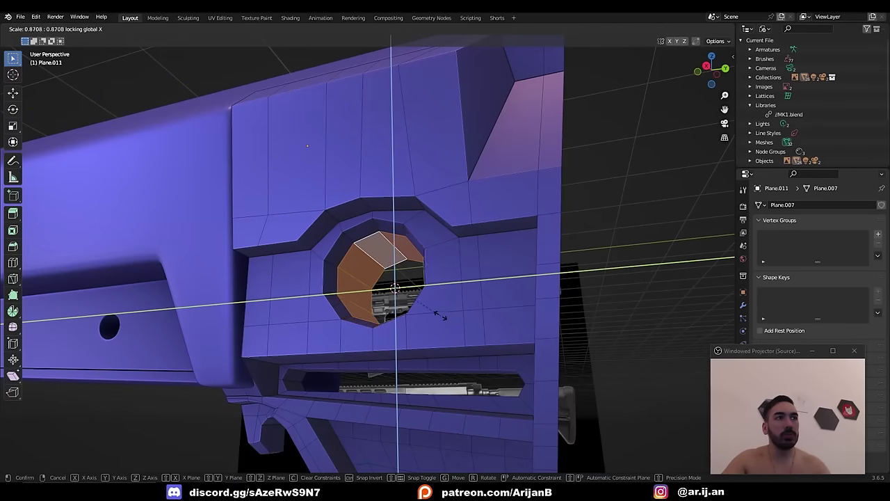
{"action": "left_click", "coordinate": [408, 269]}
- Duplicate the entire half mesh in place and mirror the copy by scaling it -1 along X
{"action": "key", "text": "a"}
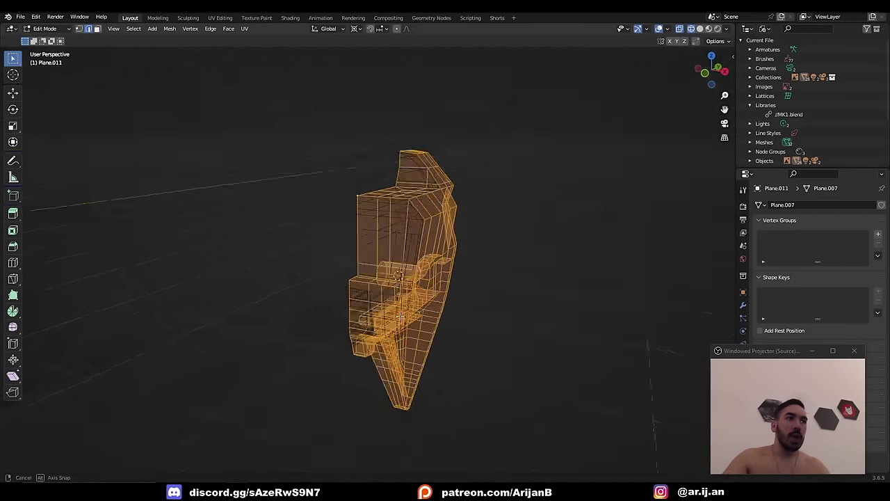
{"action": "middle_click_drag", "start_coordinate": [233, 306], "coordinate": [294, 322]}
{"action": "key", "text": "shift+z"}
{"action": "key", "text": "shift+d"}
{"action": "right_click", "coordinate": [460, 286]}
{"action": "key", "text": "s"}
{"action": "key", "text": "x"}
{"action": "middle_click_drag", "start_coordinate": [459, 286], "coordinate": [409, 246]}
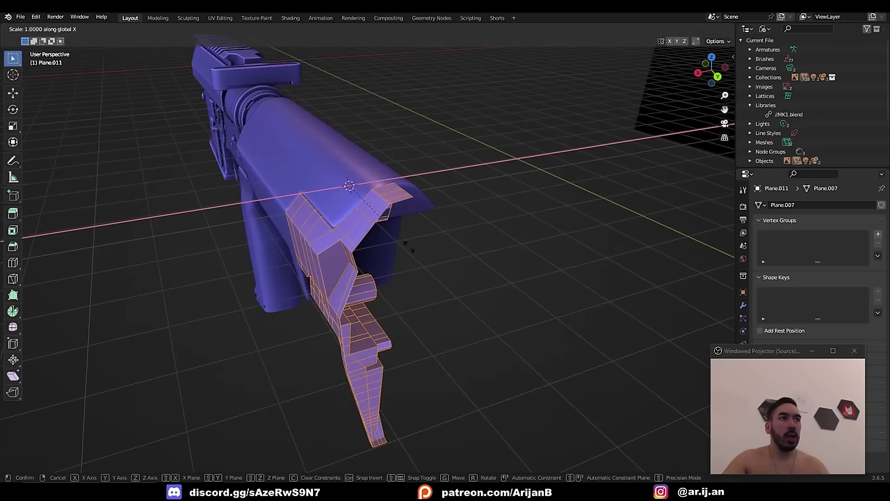
{"action": "type", "text": "-1"}
{"action": "key", "text": "Return"}
- Merge the mirrored halves by distance, recalculate the normals outward, and leave mesh editing
{"action": "key", "text": "shift+n"}
{"action": "key", "text": "a"}
{"action": "key", "text": "m"}
{"action": "key", "text": "b"}
{"action": "key", "text": "shift+n"}
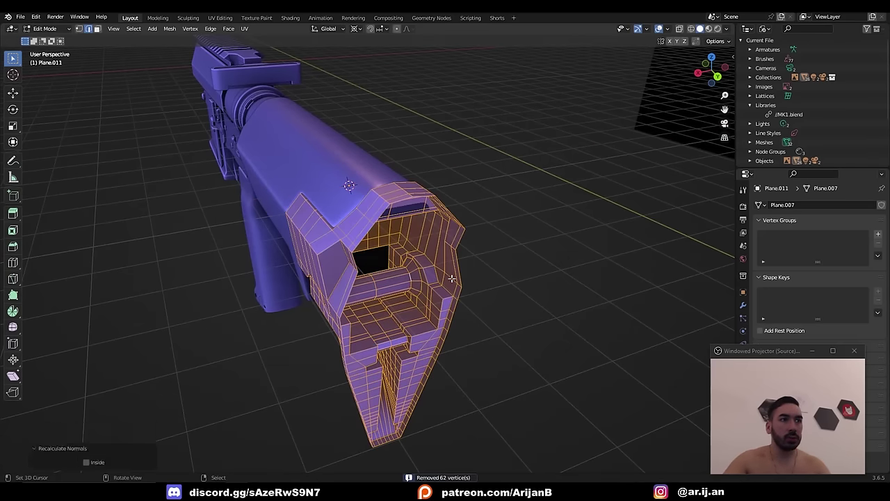
{"action": "key", "text": "Tab"}
{"action": "key", "text": "alt+a"}
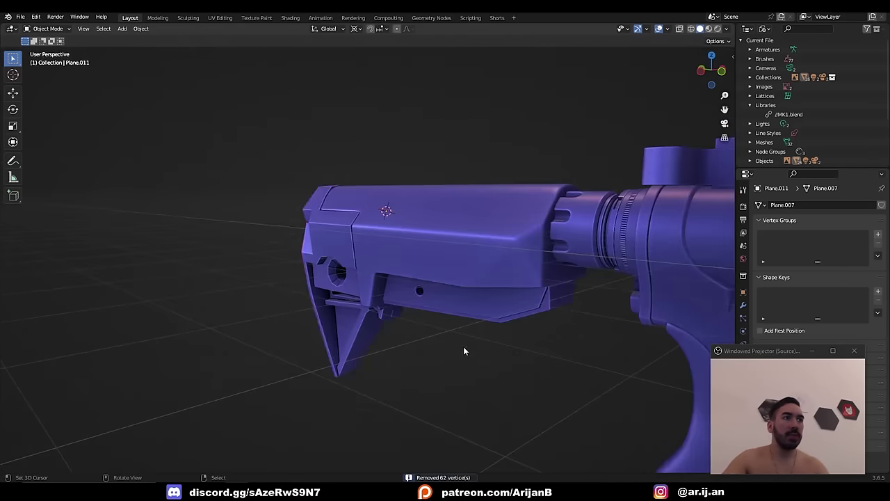
- Apply smooth shading to the subdivided rear stock piece
{"action": "middle_click_drag", "start_coordinate": [464, 351], "coordinate": [352, 362]}
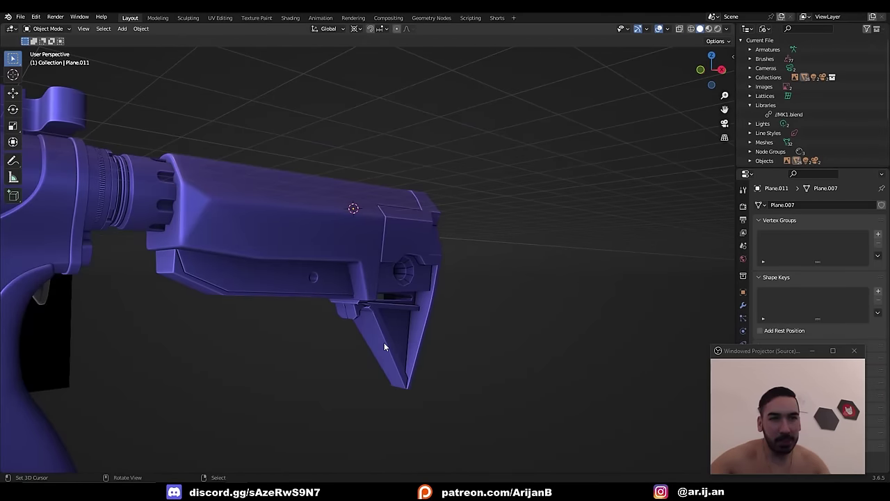
{"action": "middle_click_drag", "start_coordinate": [483, 318], "coordinate": [418, 343]}
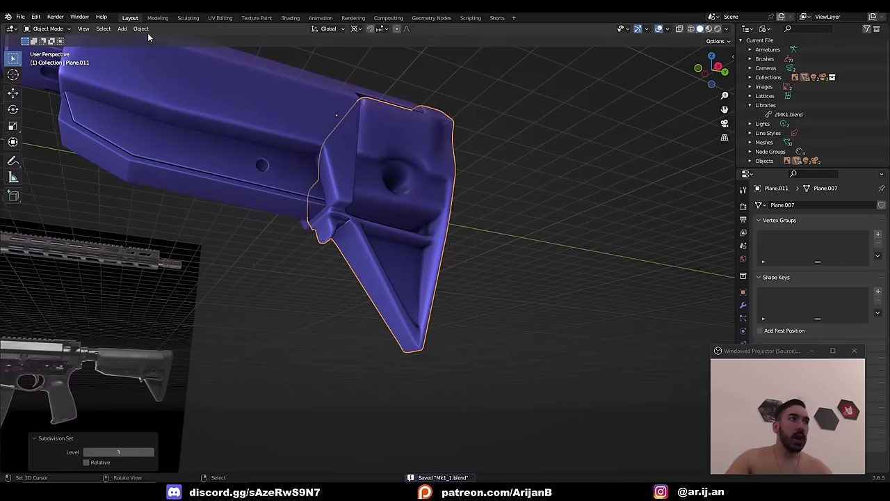
{"action": "left_click", "coordinate": [141, 28]}
{"action": "left_click", "coordinate": [174, 235]}
- Select the hard edges around the body, hook, slot and struts and bevel them about 0.0008 m with 2 segments
{"action": "middle_click_drag", "start_coordinate": [300, 274], "coordinate": [368, 310]}
{"action": "key", "text": "Tab"}
{"action": "scroll", "coordinate": [413, 276], "scroll_direction": "up", "scroll_amount": 4}
{"action": "middle_click_drag", "start_coordinate": [413, 276], "coordinate": [429, 281]}
{"action": "middle_click_drag", "start_coordinate": [363, 237], "coordinate": [264, 329]}
{"action": "left_click", "coordinate": [263, 329], "text": "alt"}
{"action": "middle_click_drag", "start_coordinate": [199, 346], "coordinate": [341, 364]}
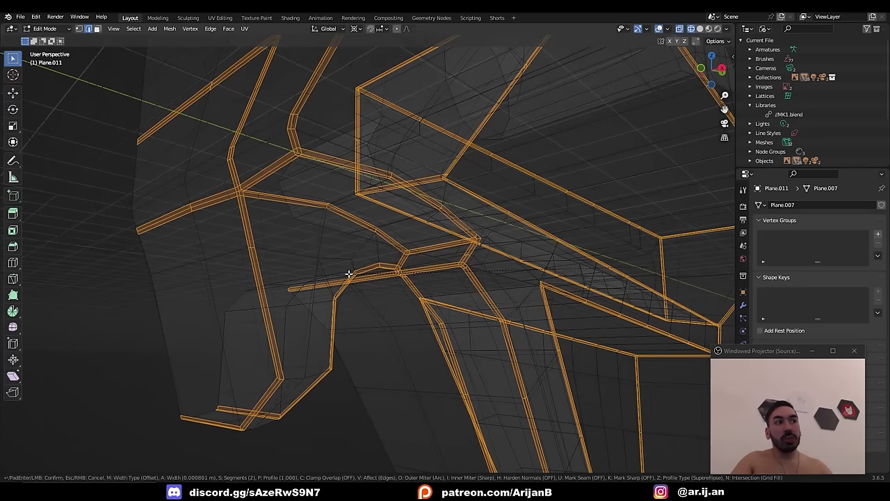
{"action": "left_click", "coordinate": [349, 273]}
- Examine the bevelled topology around the slot's end, hook and round hole in wireframe and in the smoothed result
{"action": "scroll", "coordinate": [345, 256], "scroll_direction": "up", "scroll_amount": 2}
{"action": "middle_click_drag", "start_coordinate": [245, 218], "coordinate": [285, 233]}
{"action": "mouse_move", "coordinate": [391, 301]}
{"action": "middle_mouse_down"}
{"action": "mouse_move", "coordinate": [382, 297]}
{"action": "mouse_move", "coordinate": [390, 298]}
{"action": "mouse_move", "coordinate": [384, 309]}
{"action": "middle_mouse_up"}
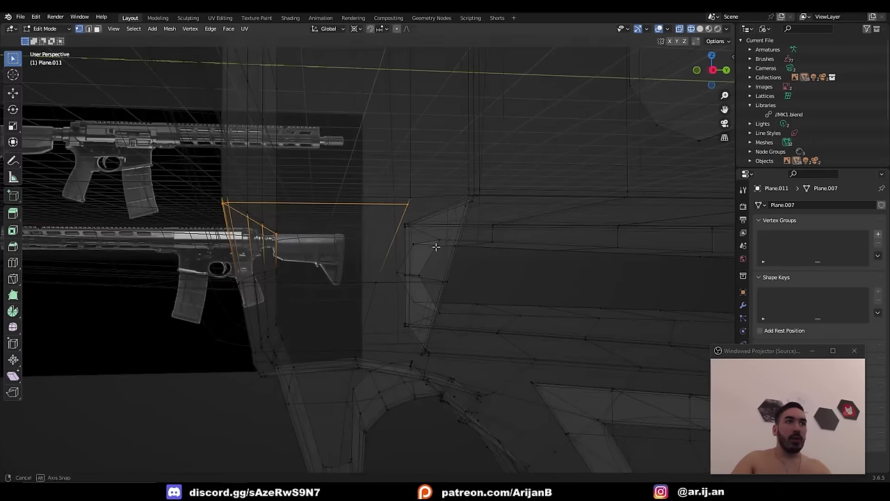
{"action": "scroll", "coordinate": [436, 246], "scroll_direction": "up", "scroll_amount": 4}
{"action": "middle_click_drag", "start_coordinate": [465, 199], "coordinate": [459, 199]}
{"action": "middle_click_drag", "start_coordinate": [395, 195], "coordinate": [445, 218]}
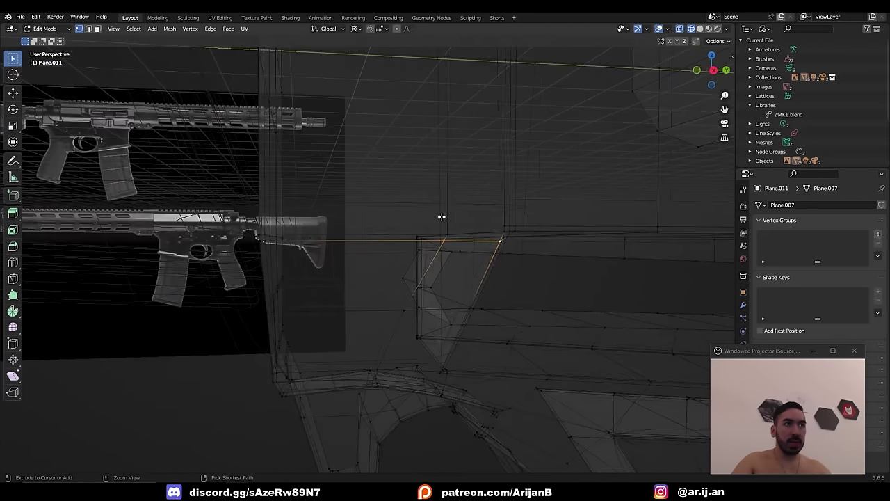
{"action": "key", "text": "Tab"}
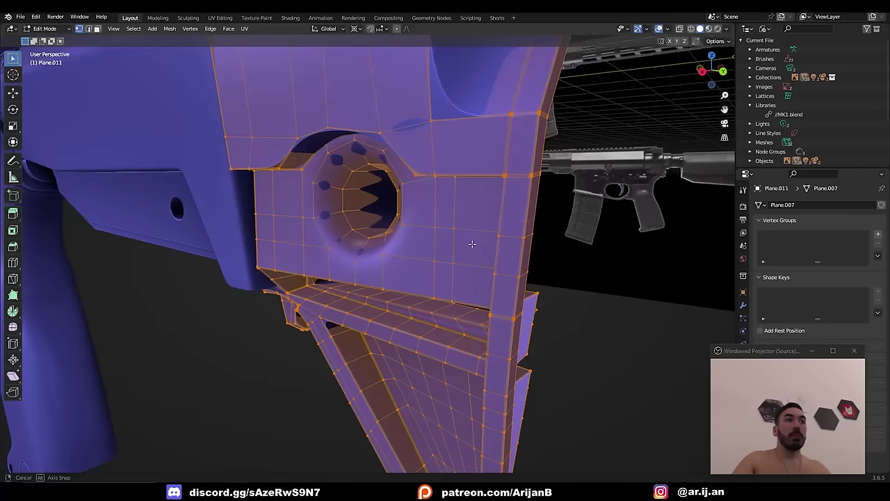
{"action": "mouse_move", "coordinate": [445, 236]}
{"action": "middle_mouse_down"}
{"action": "mouse_move", "coordinate": [471, 237]}
{"action": "mouse_move", "coordinate": [415, 211]}
{"action": "mouse_move", "coordinate": [389, 213]}
{"action": "mouse_move", "coordinate": [439, 235]}
{"action": "mouse_move", "coordinate": [387, 219]}
{"action": "middle_mouse_up"}
{"action": "scroll", "coordinate": [415, 211], "scroll_direction": "down", "scroll_amount": 3}
{"action": "key", "text": "Tab"}
{"action": "key", "text": "Tab"}
{"action": "key", "text": "Tab"}
- Select the round hole's outer rim loop and bevel it about 0.0013 m with 2 segments
{"action": "scroll", "coordinate": [387, 219], "scroll_direction": "up", "scroll_amount": 4}
{"action": "left_click", "coordinate": [408, 224], "text": "alt"}
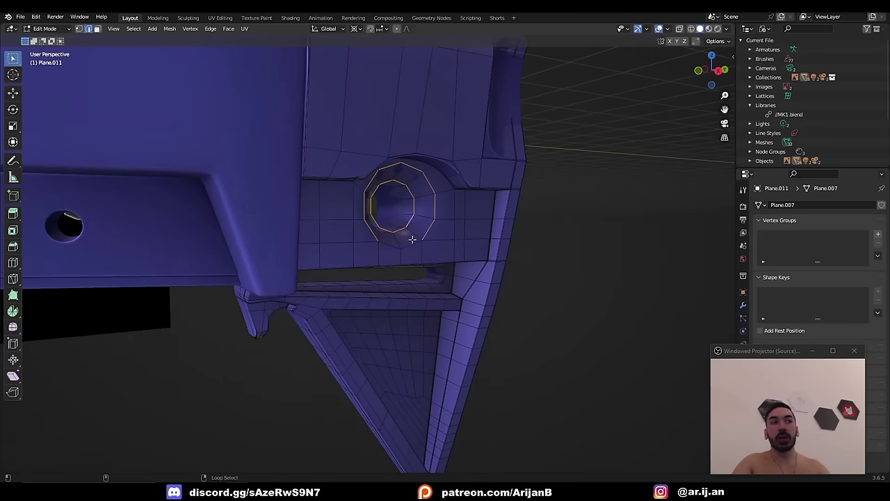
{"action": "scroll", "coordinate": [397, 255], "scroll_direction": "up", "scroll_amount": 3}
{"action": "key", "text": "ctrl+b"}
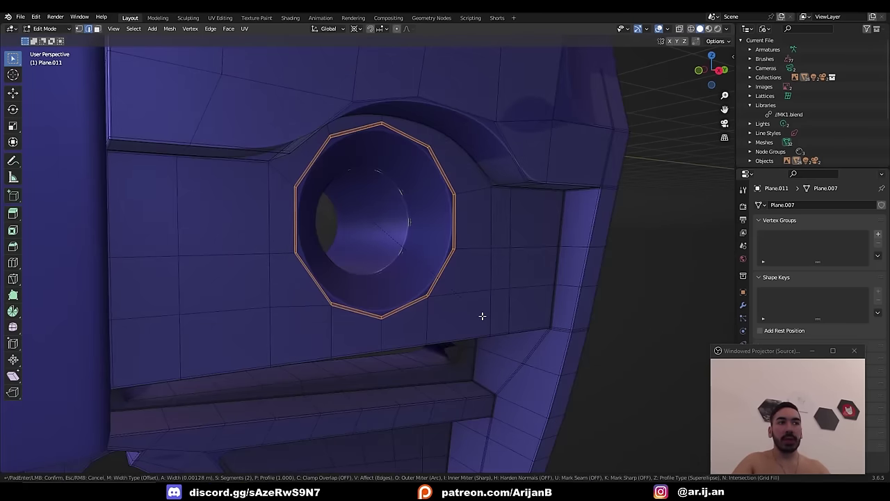
{"action": "scroll", "coordinate": [487, 319], "scroll_direction": "down", "scroll_amount": 3}
{"action": "scroll", "coordinate": [459, 311], "scroll_direction": "up", "scroll_amount": 5}
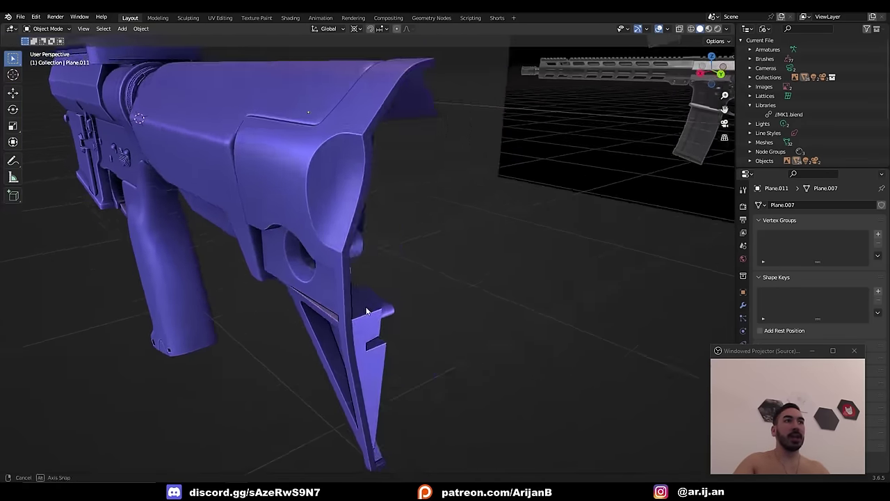
- Bevel the upper lengthwise side edge that runs from the stock body to the rear recess, and switch to see-through display
{"action": "middle_click_drag", "start_coordinate": [460, 361], "coordinate": [405, 315]}
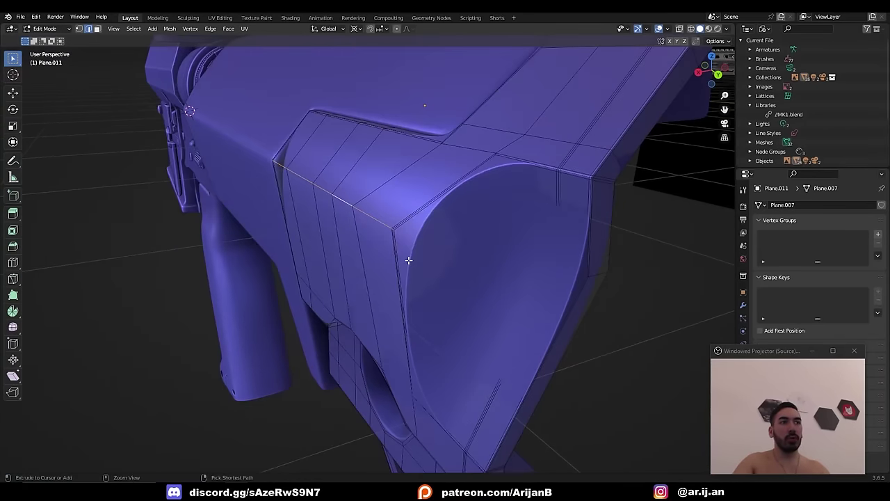
{"action": "key", "text": "ctrl+b"}
{"action": "left_click", "coordinate": [571, 354]}
{"action": "key", "text": "alt+z"}
{"action": "middle_click_drag", "start_coordinate": [402, 235], "coordinate": [588, 240]}
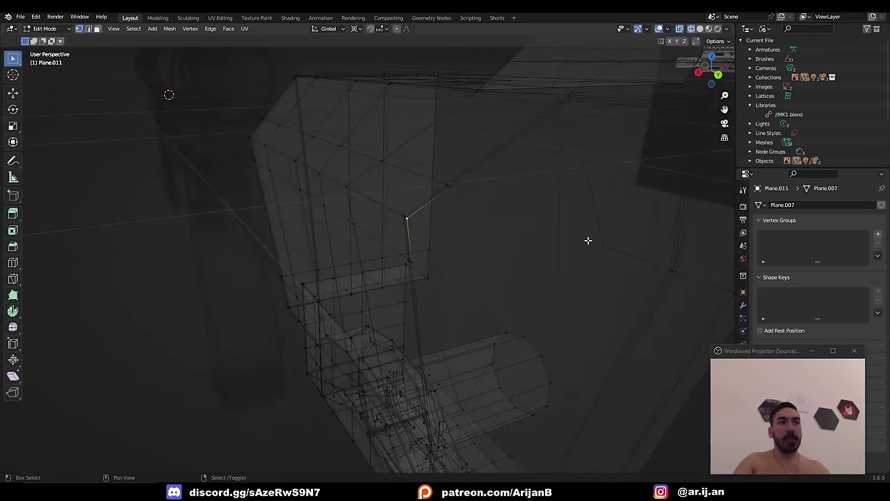
- Examine the buttstock's rear recess, round hole and bevelled edge loops in both wireframe and smoothed solid display
{"action": "key", "text": "shift+z"}
{"action": "key", "text": "Tab"}
{"action": "mouse_move", "coordinate": [378, 239]}
{"action": "middle_mouse_down"}
{"action": "mouse_move", "coordinate": [424, 200]}
{"action": "mouse_move", "coordinate": [414, 264]}
{"action": "mouse_move", "coordinate": [443, 256]}
{"action": "mouse_move", "coordinate": [576, 325]}
{"action": "mouse_move", "coordinate": [522, 307]}
{"action": "mouse_move", "coordinate": [501, 314]}
{"action": "mouse_move", "coordinate": [491, 400]}
{"action": "mouse_move", "coordinate": [421, 410]}
{"action": "mouse_move", "coordinate": [491, 387]}
{"action": "middle_mouse_up"}
{"action": "key", "text": "Tab"}
{"action": "key", "text": "2"}
{"action": "left_click", "coordinate": [386, 222], "text": "alt+shift"}
{"action": "key", "text": "shift+z"}
{"action": "key", "text": "shift+z"}
{"action": "key", "text": "Tab"}
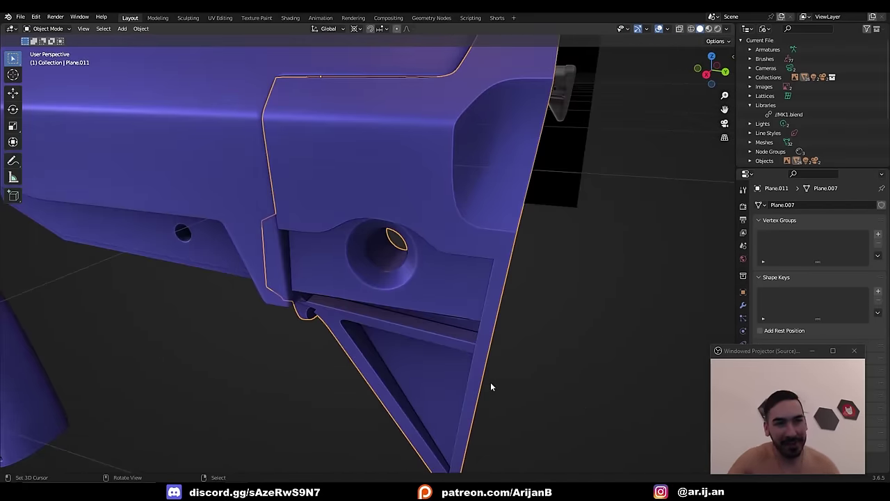
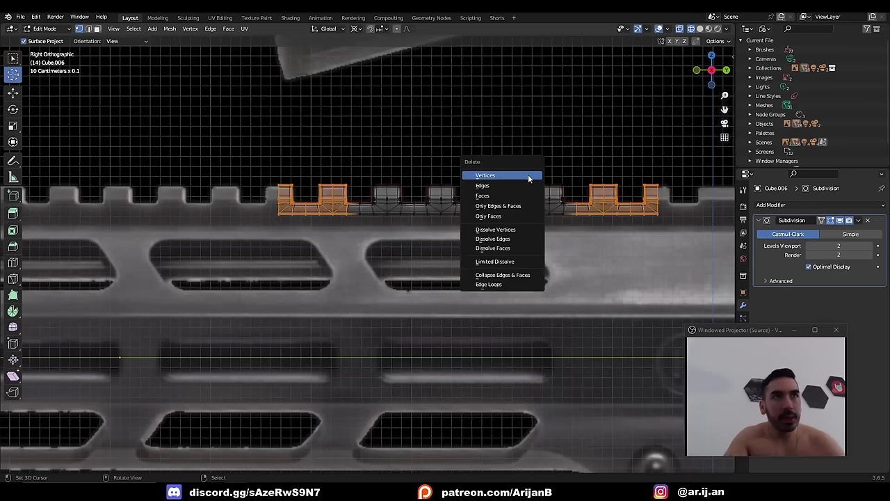
- Delete the rail's outer vertices, keeping the four middle teeth, and pull the bottom edge down about 0.096 m to the handguard's fold line
{"action": "left_click", "coordinate": [529, 175]}
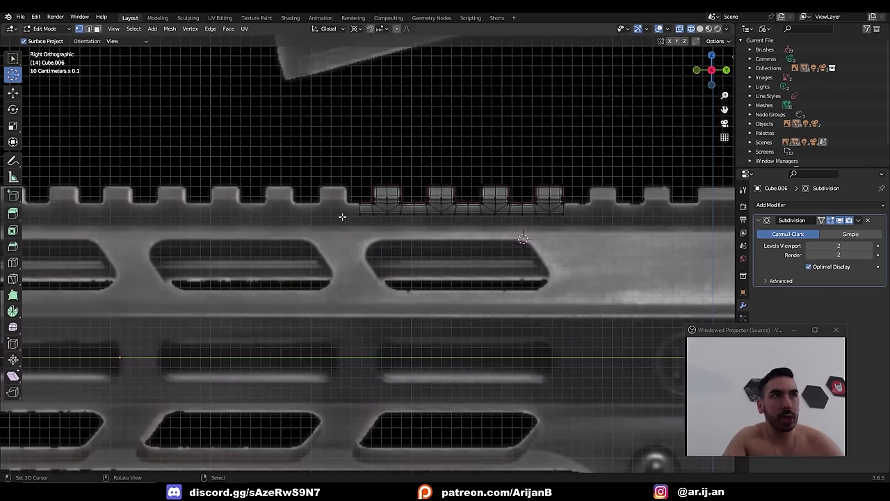
{"action": "key", "text": "g"}
{"action": "key", "text": "z"}
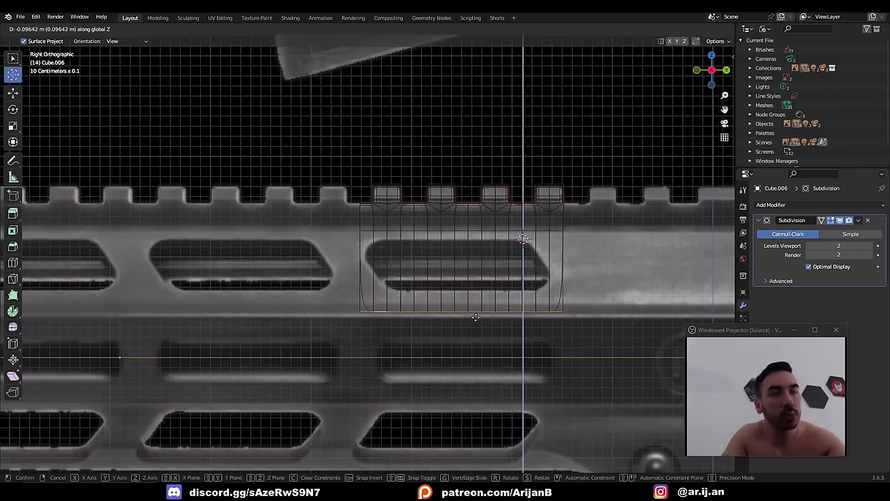
{"action": "left_click", "coordinate": [476, 317]}
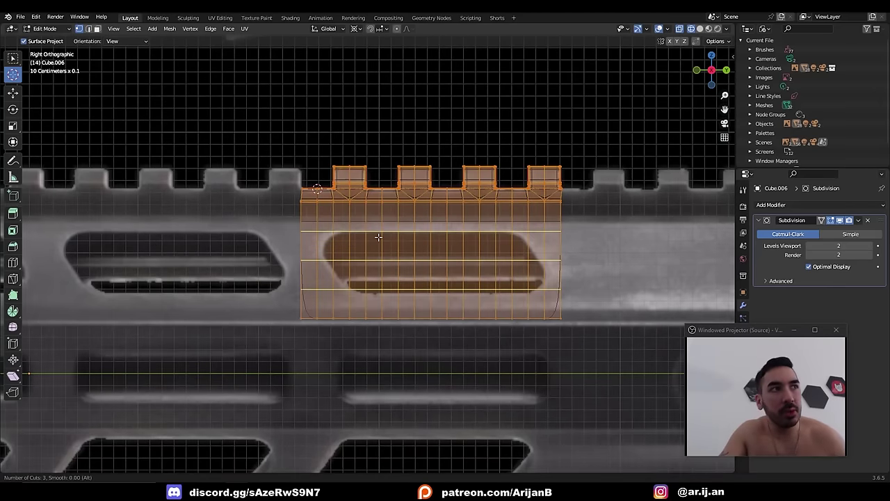
- Add four horizontal loop cuts across the side panel and delete the faces covering the reference slot
{"action": "scroll", "coordinate": [378, 237], "scroll_direction": "up", "scroll_amount": 1}
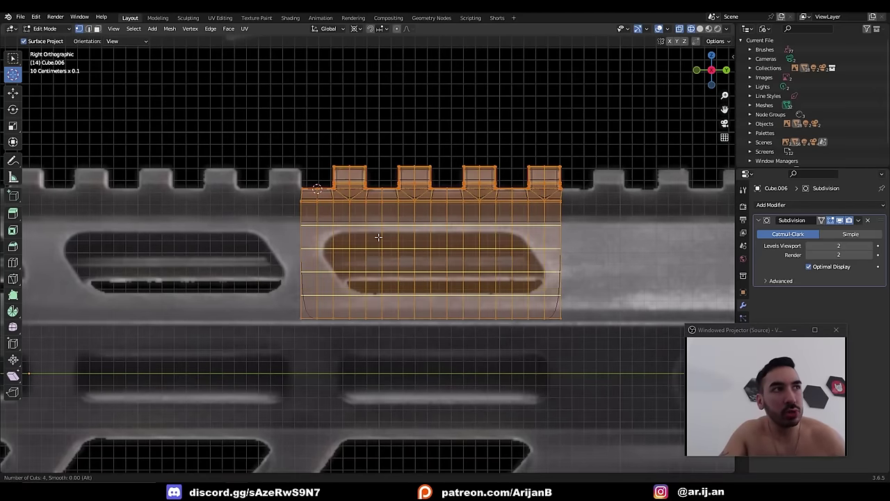
{"action": "left_click", "coordinate": [379, 237]}
{"action": "right_click", "coordinate": [377, 238]}
{"action": "key", "text": "3"}
{"action": "right_click", "coordinate": [326, 238]}
{"action": "right_click", "coordinate": [538, 285], "text": "ctrl+shift"}
{"action": "key", "text": "x"}
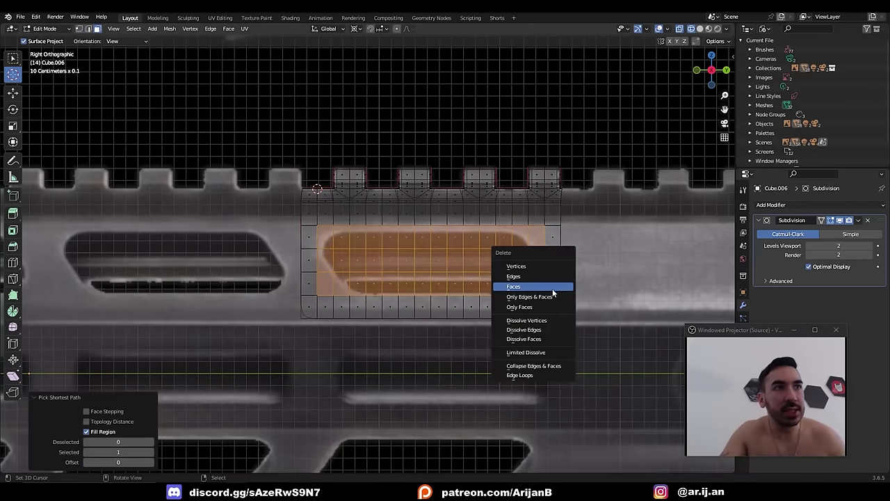
{"action": "left_click", "coordinate": [552, 292]}
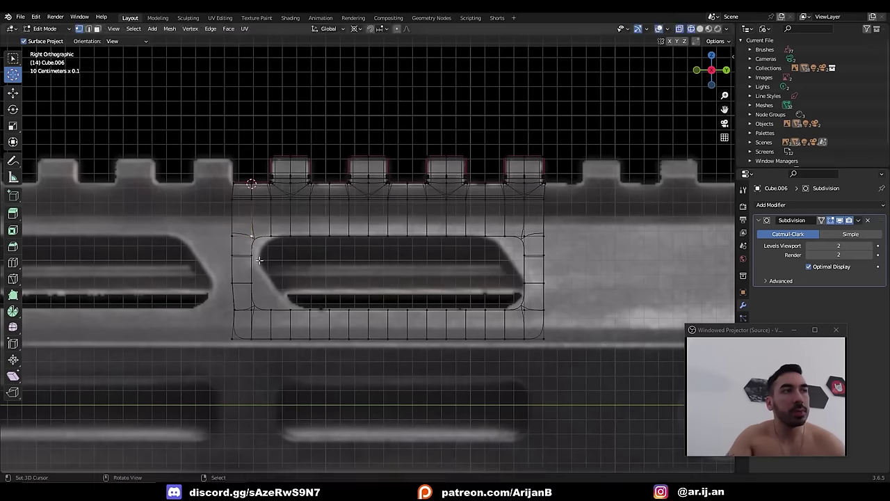
- Move the vertices at the opening's front end to match the reference slot's slanted, rounded outline
{"action": "key", "text": "g"}
{"action": "left_click", "coordinate": [269, 267]}
{"action": "right_click", "coordinate": [252, 256]}
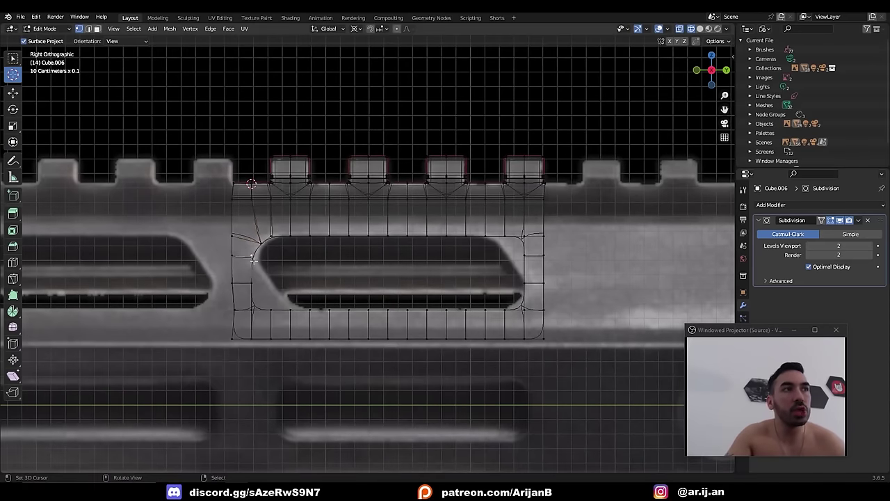
{"action": "key", "text": "g"}
{"action": "left_click", "coordinate": [259, 259]}
{"action": "right_click", "coordinate": [253, 282]}
{"action": "key", "text": "g"}
{"action": "left_click", "coordinate": [264, 278]}
{"action": "right_click", "coordinate": [255, 307]}
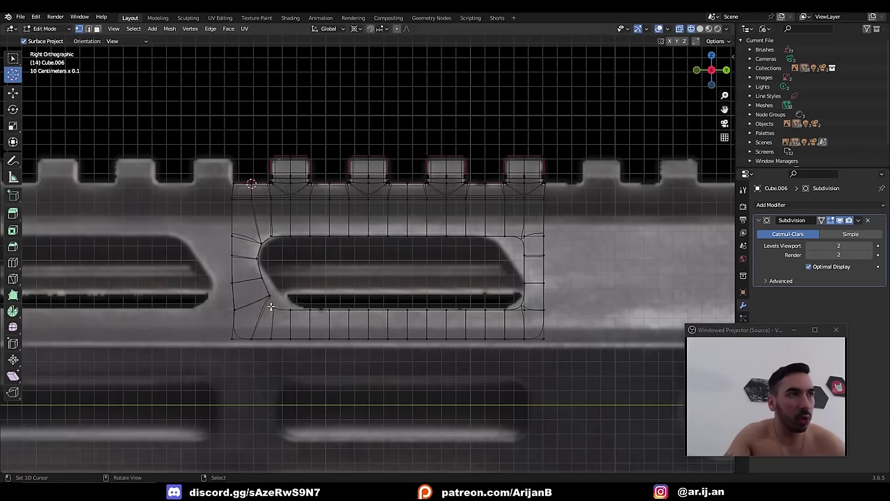
{"action": "left_click", "coordinate": [269, 295]}
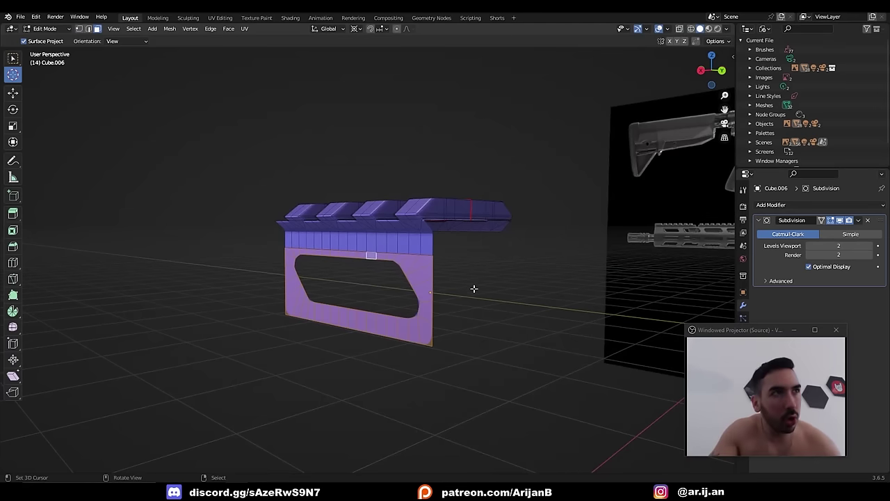
- Move the slotted side panel's faces about 0.0106 m along X
{"action": "key", "text": "g"}
{"action": "key", "text": "x"}
{"action": "left_click", "coordinate": [385, 338]}
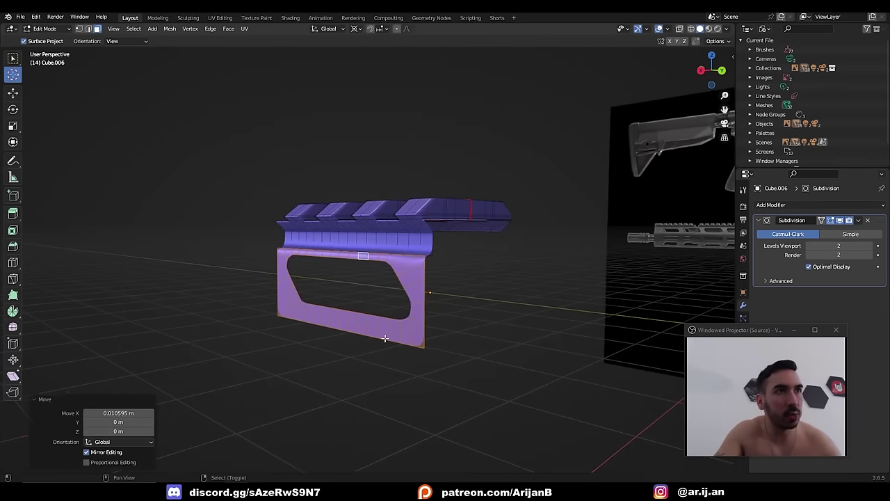
- Flatten the slotted panel onto the 3D cursor at the finished profile's corner by scaling it to 0 along X
{"action": "scroll", "coordinate": [333, 303], "scroll_direction": "down", "scroll_amount": 4}
{"action": "middle_click_drag", "start_coordinate": [385, 338], "coordinate": [445, 327], "text": "shift"}
{"action": "scroll", "coordinate": [348, 284], "scroll_direction": "up", "scroll_amount": 4}
{"action": "middle_click_drag", "start_coordinate": [473, 278], "coordinate": [376, 271], "text": "shift"}
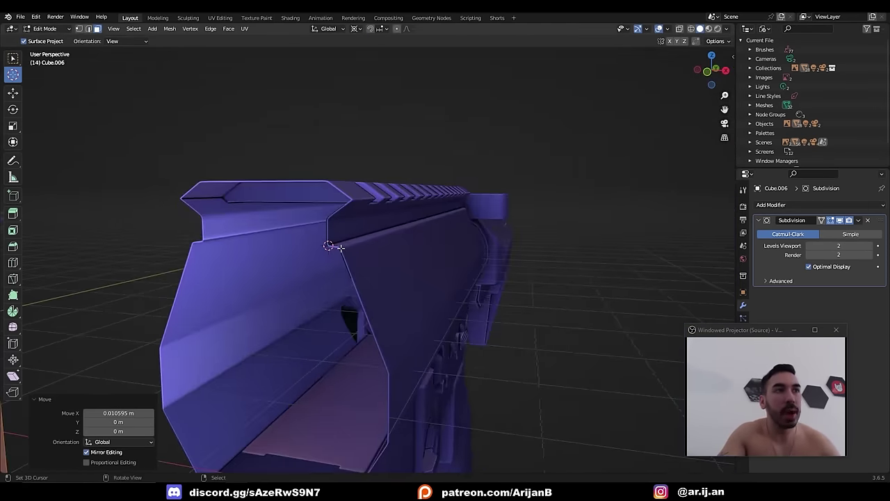
{"action": "mouse_move", "coordinate": [339, 248]}
{"action": "middle_mouse_down"}
{"action": "mouse_move", "coordinate": [366, 254]}
{"action": "mouse_move", "coordinate": [211, 276]}
{"action": "middle_mouse_up"}
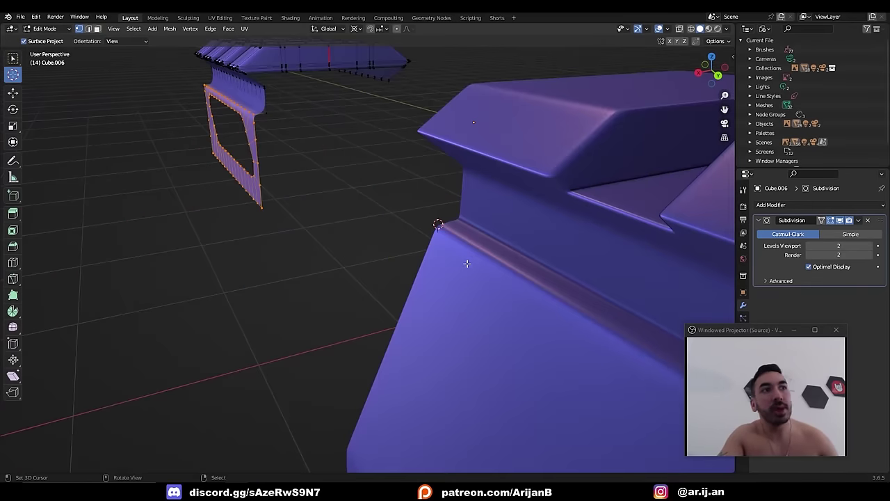
{"action": "middle_click_drag", "start_coordinate": [466, 263], "coordinate": [413, 230]}
{"action": "key", "text": "shift+z"}
{"action": "key", "text": "s"}
{"action": "key", "text": "x"}
{"action": "key", "text": "0"}
{"action": "key", "text": "Return"}
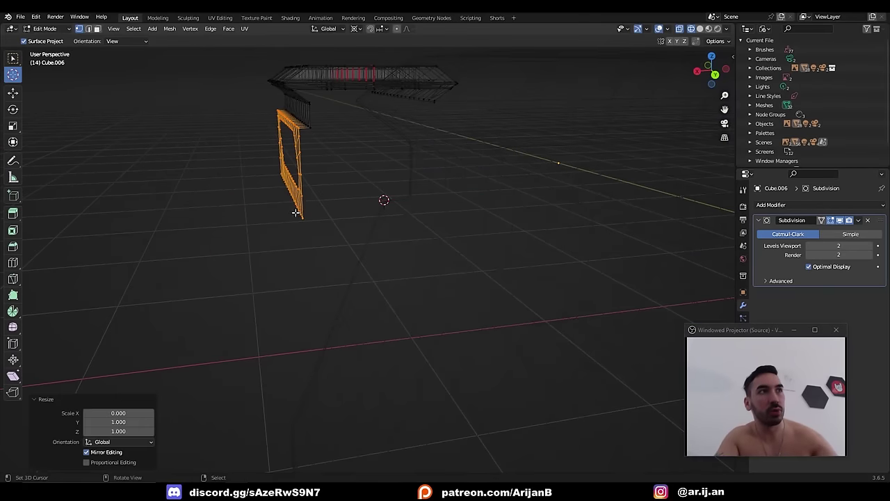
- Shear the slotted panel by about -0.44 in front view to match the slope of the handguard's side
{"action": "key", "text": "KP_Decimal"}
{"action": "key", "text": "KP_1"}
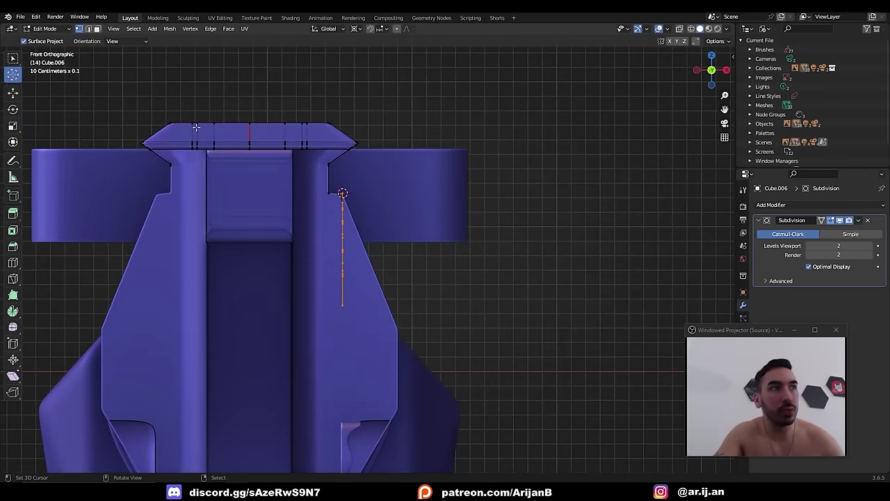
{"action": "left_click", "coordinate": [13, 377]}
{"action": "left_click_drag", "start_coordinate": [333, 162], "coordinate": [310, 160]}
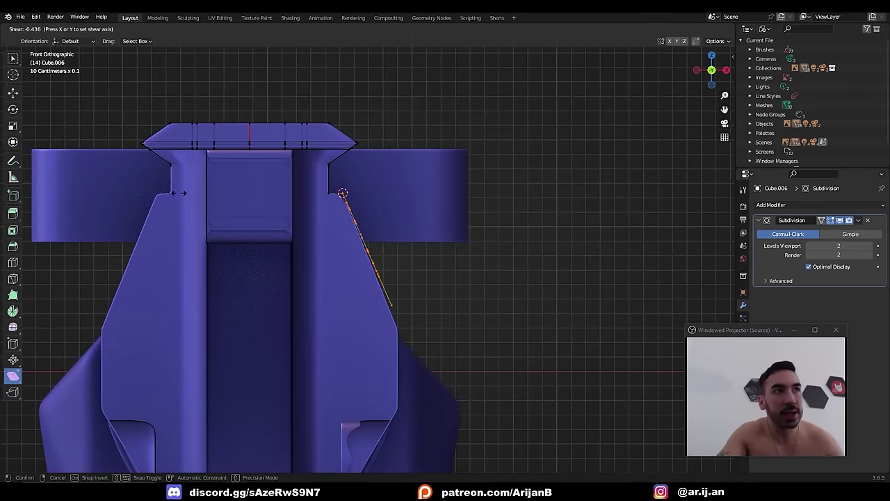
- Duplicate the slotted panel in place and move the copy along X to give the wall thickness
{"action": "key", "text": "shift+d"}
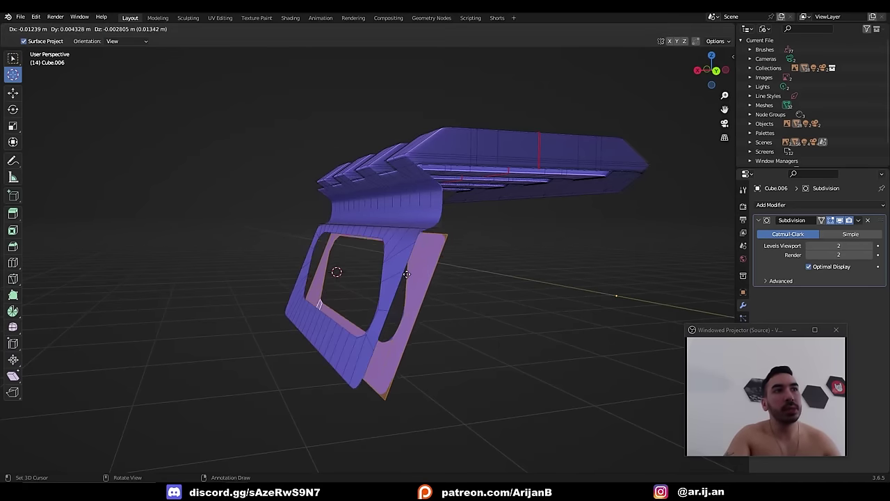
{"action": "right_click", "coordinate": [400, 274]}
{"action": "key", "text": "g"}
{"action": "key", "text": "y"}
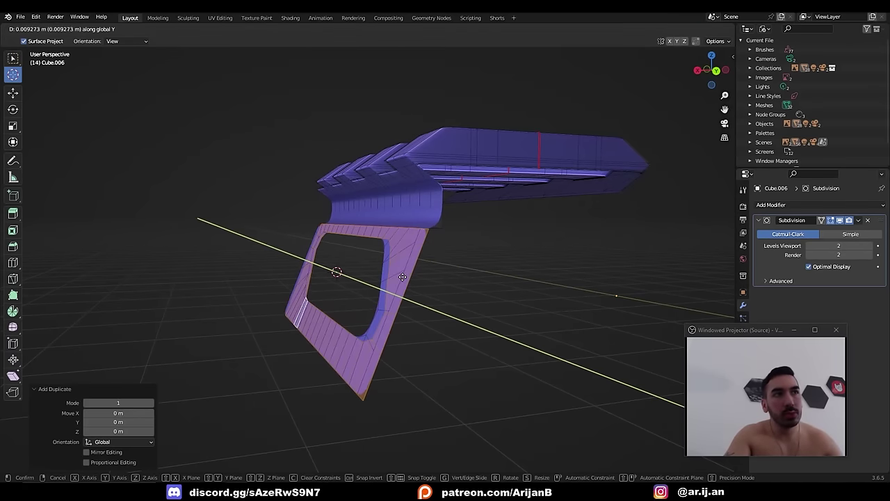
{"action": "key", "text": "x"}
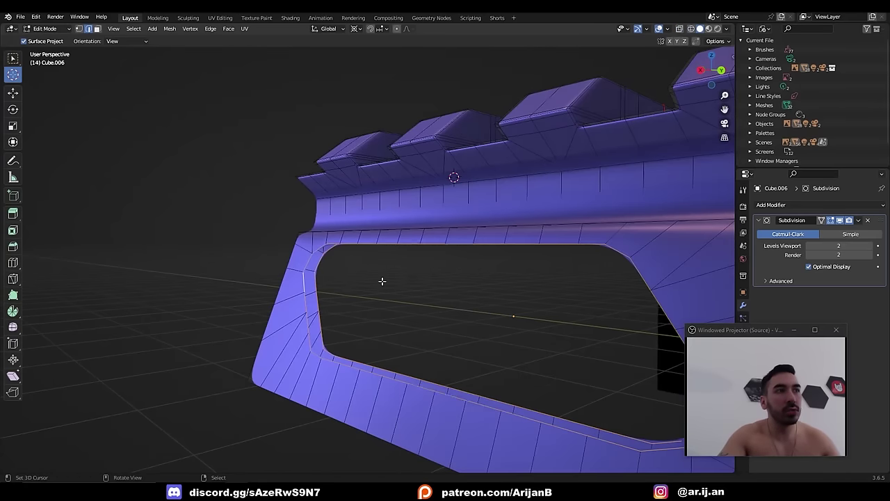
- Bridge the slot's outer and inner edge loops and bevel the slot's rims with 2 segments
{"action": "right_click", "coordinate": [449, 274]}
{"action": "left_click", "coordinate": [458, 233]}
{"action": "middle_click_drag", "start_coordinate": [457, 236], "coordinate": [353, 332]}
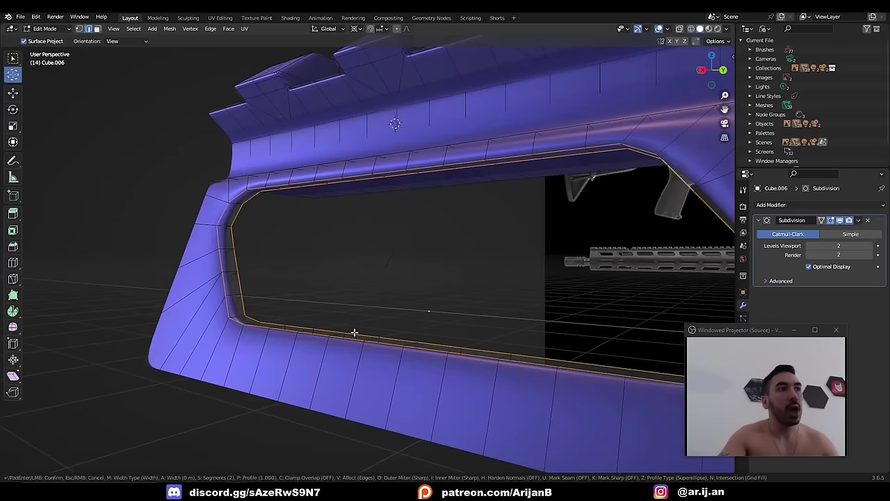
{"action": "key", "text": "ctrl+b"}
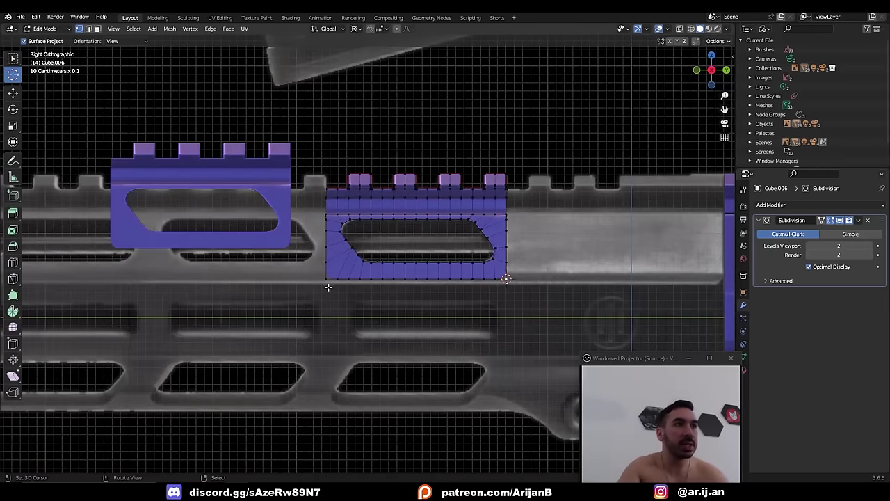
- Duplicate the handguard's four-slot section and snap the copy against the original's front end
{"action": "key", "text": "Tab"}
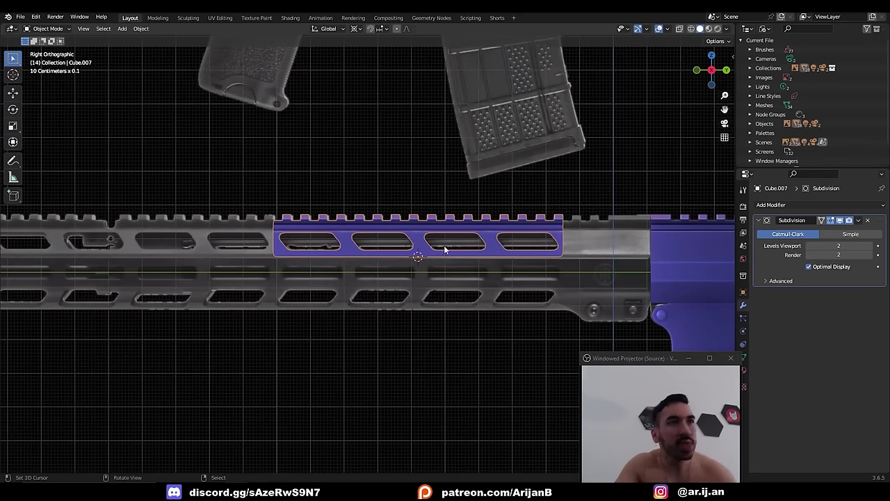
{"action": "scroll", "coordinate": [451, 237], "scroll_direction": "down", "scroll_amount": 3}
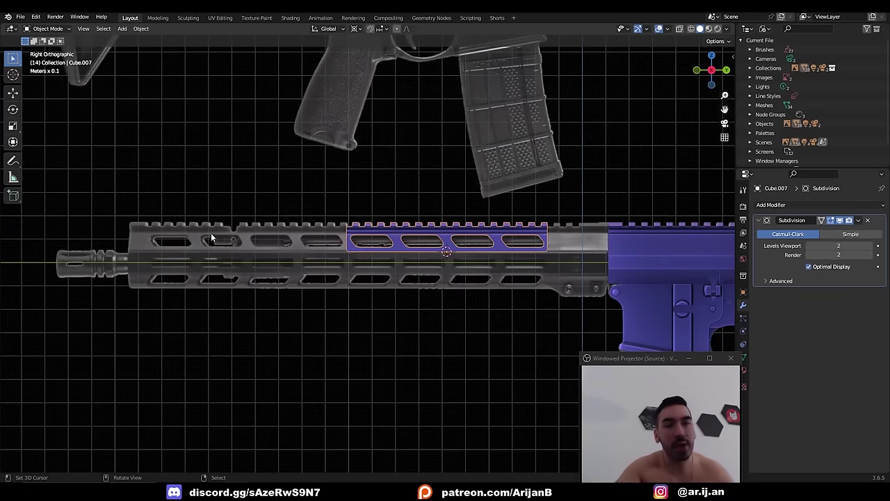
{"action": "key", "text": "shift+d"}
{"action": "left_click", "coordinate": [188, 230]}
{"action": "right_click", "coordinate": [351, 252]}
{"action": "key", "text": "Tab"}
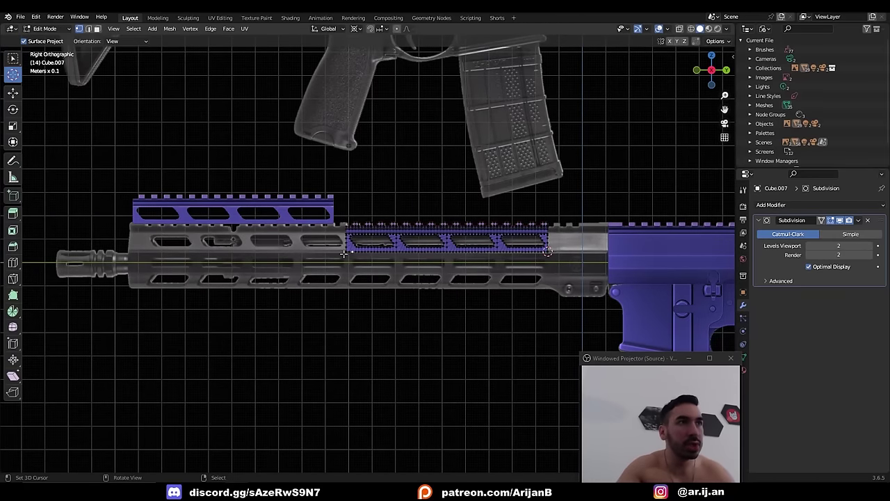
{"action": "key", "text": "shift+s"}
{"action": "left_click", "coordinate": [337, 286]}
{"action": "key", "text": "Tab"}
{"action": "right_click", "coordinate": [326, 216]}
{"action": "key", "text": "shift+s"}
{"action": "left_click", "coordinate": [327, 196]}
- Join both handguard sections into one object, merge the overlapping vertices and set the viewport subdivision level to 0
{"action": "right_click", "coordinate": [342, 237]}
{"action": "right_click", "coordinate": [358, 234], "text": "shift"}
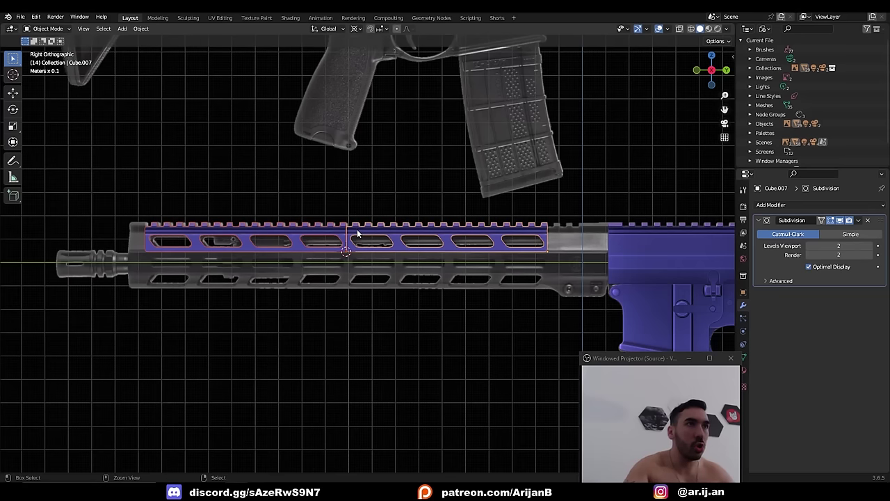
{"action": "key", "text": "Tab"}
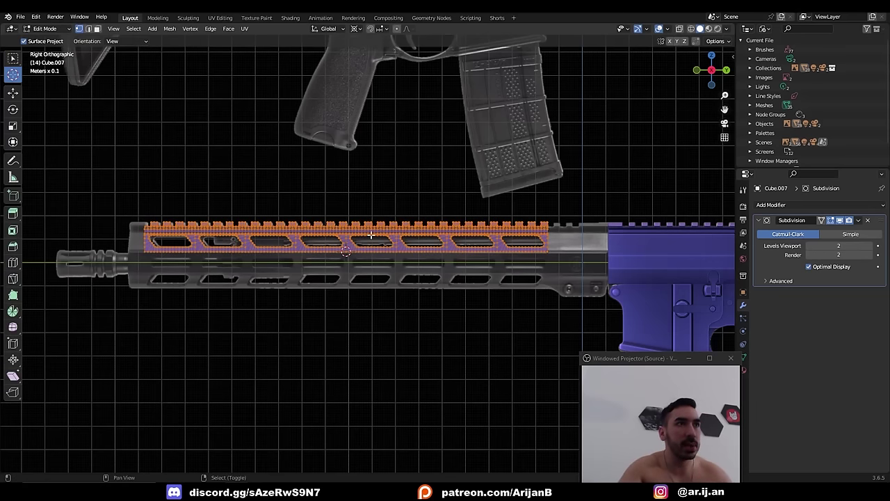
{"action": "key", "text": "m"}
{"action": "left_click", "coordinate": [374, 257]}
{"action": "scroll", "coordinate": [374, 257], "scroll_direction": "up", "scroll_amount": 1}
{"action": "key", "text": "ctrl+0"}
- Try to move a vertex on the lower panel's bottom edge onto the curve in front of the rear lug
{"action": "scroll", "coordinate": [264, 220], "scroll_direction": "up", "scroll_amount": 10}
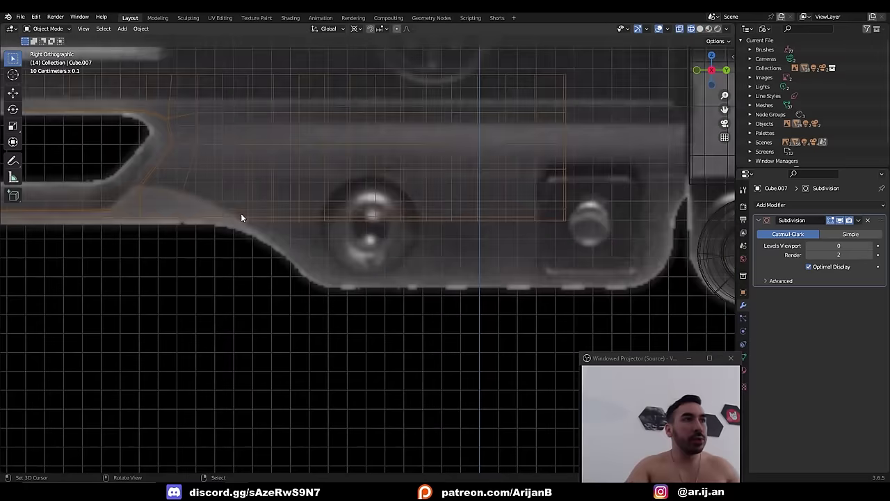
{"action": "key", "text": "b"}
{"action": "right_click", "coordinate": [276, 221]}
{"action": "key", "text": "alt+a"}
{"action": "key", "text": "b"}
{"action": "left_click_drag", "start_coordinate": [281, 222], "coordinate": [297, 237]}
{"action": "key", "text": "g"}
{"action": "left_click", "coordinate": [295, 235]}
{"action": "scroll", "coordinate": [402, 212], "scroll_direction": "down", "scroll_amount": 5}
{"action": "key", "text": "Tab"}
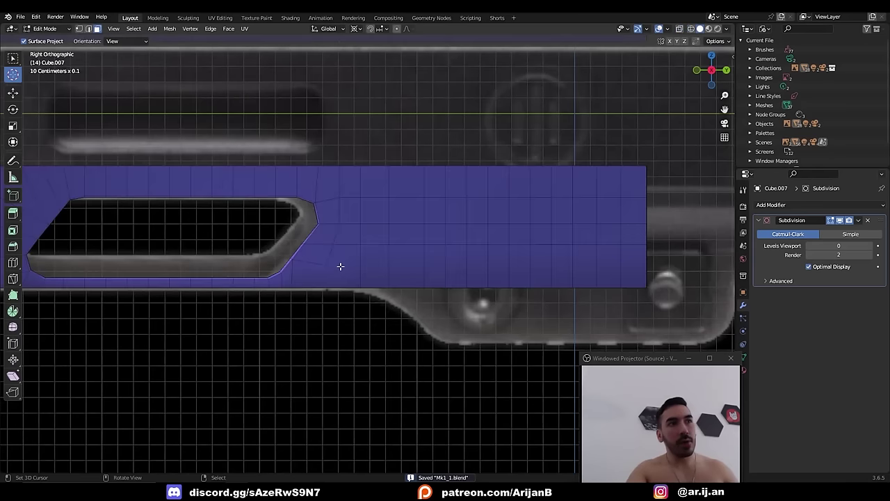
- Select the lower panel's faces from the last slot to the rear edge, extrude them and scale them along X
{"action": "scroll", "coordinate": [340, 266], "scroll_direction": "up", "scroll_amount": 1}
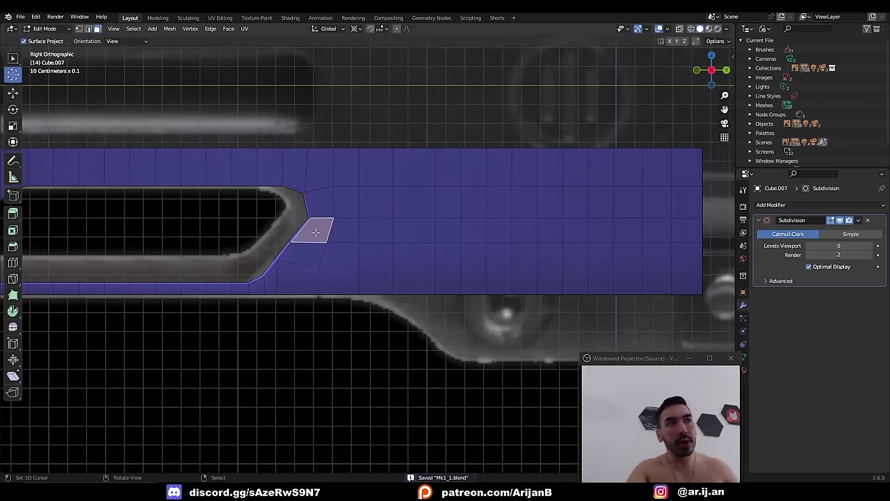
{"action": "left_click", "coordinate": [686, 268], "text": "ctrl+shift"}
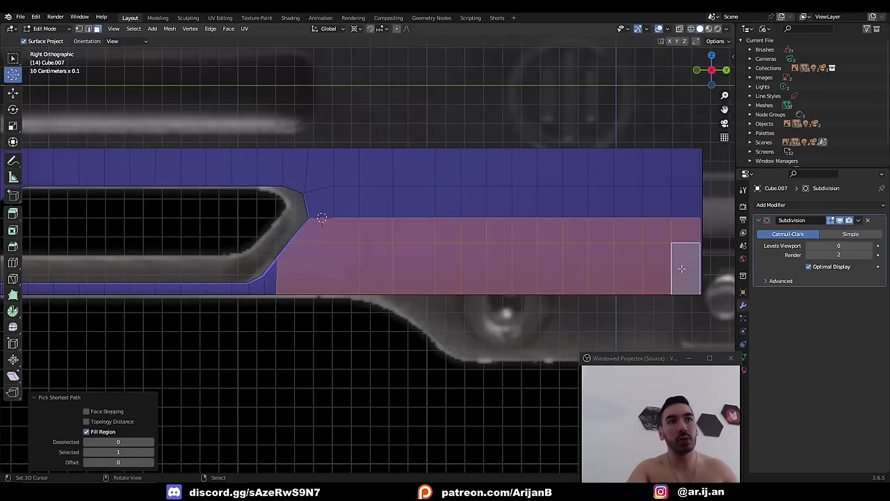
{"action": "key", "text": "shift+z"}
{"action": "left_click", "coordinate": [308, 280], "text": "shift"}
{"action": "middle_click_drag", "start_coordinate": [379, 296], "coordinate": [512, 267]}
{"action": "key", "text": "e"}
{"action": "right_click", "coordinate": [465, 294]}
{"action": "key", "text": "s"}
{"action": "key", "text": "x"}
{"action": "left_click", "coordinate": [463, 295]}
- Check the extruded rear section from an angle in solid display, and return to the see-through side view
{"action": "key", "text": "Tab"}
{"action": "key", "text": "KP_3"}
{"action": "key", "text": "alt+z"}
{"action": "key", "text": "shift+z"}
{"action": "middle_click_drag", "start_coordinate": [349, 259], "coordinate": [219, 196]}
{"action": "key", "text": "Tab"}
{"action": "key", "text": "KP_3"}
{"action": "key", "text": "alt+z"}
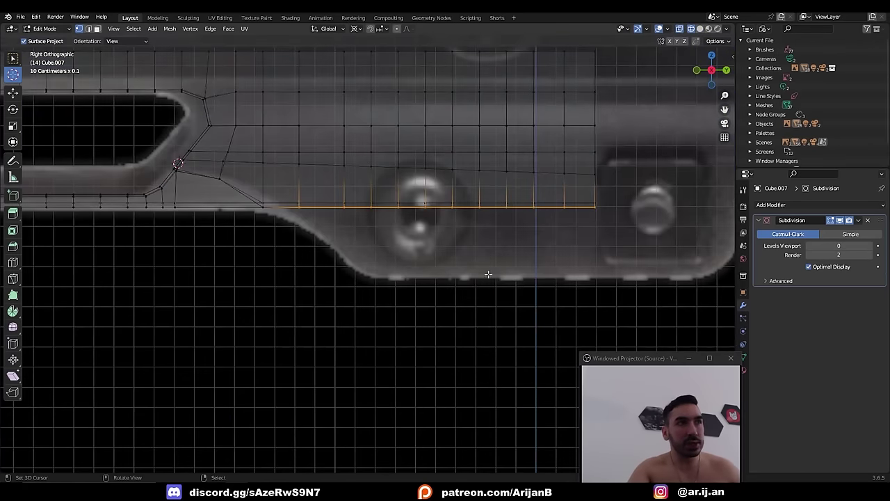
- Lower the rear section's bottom vertices in successive passes, the last about 0.013 m, to follow the lug's curved outline
{"action": "key", "text": "g"}
{"action": "key", "text": "z"}
{"action": "left_click", "coordinate": [491, 290]}
{"action": "key", "text": "c"}
{"action": "middle_click", "coordinate": [289, 235]}
{"action": "right_click", "coordinate": [289, 235]}
{"action": "key", "text": "g"}
{"action": "key", "text": "z"}
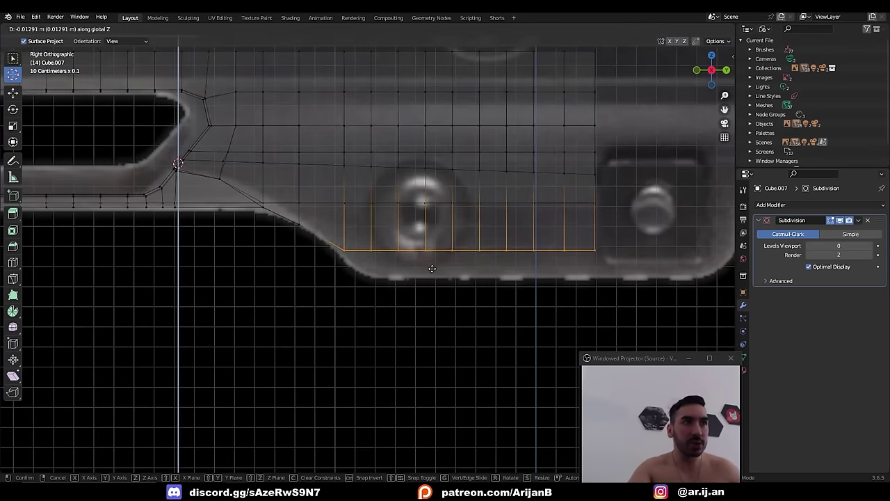
{"action": "left_click", "coordinate": [429, 268]}
- Scale the extruded face patch over the reference's front screw to 0.666 and turn it into a circle with LoopTools
{"action": "key", "text": "s"}
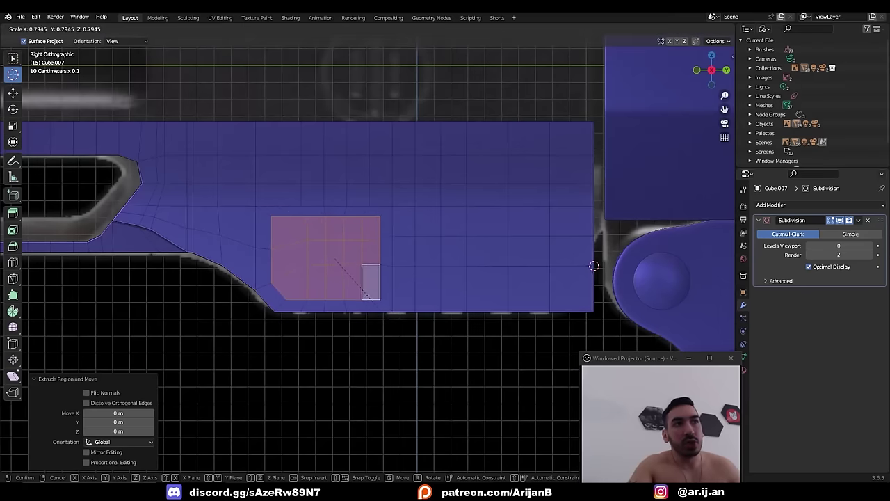
{"action": "left_click", "coordinate": [372, 314]}
{"action": "right_click", "coordinate": [415, 208]}
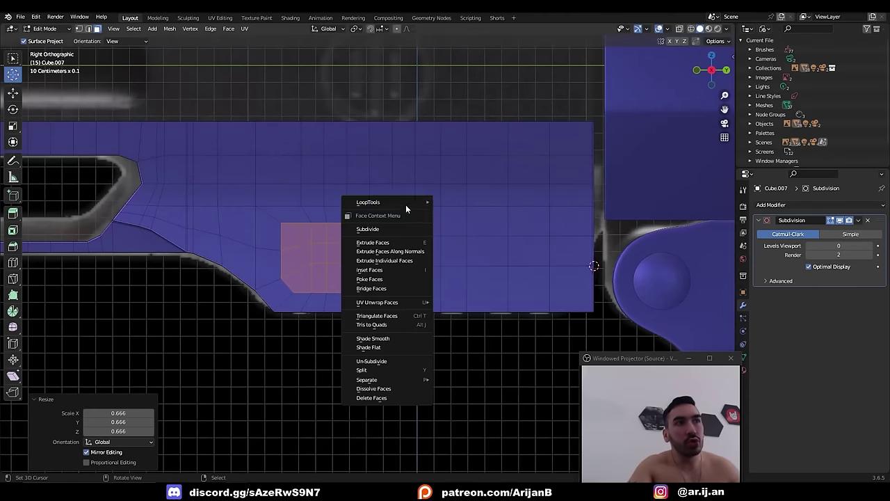
{"action": "mouse_move", "coordinate": [409, 203]}
{"action": "left_click", "coordinate": [454, 211]}
- Fit the circular patch to the reference's front screw by scaling, rotating about 9.24° and moving it
{"action": "key", "text": "alt+z"}
{"action": "key", "text": "s"}
{"action": "left_click", "coordinate": [417, 275]}
{"action": "key", "text": "r"}
{"action": "left_click", "coordinate": [410, 282]}
{"action": "key", "text": "g"}
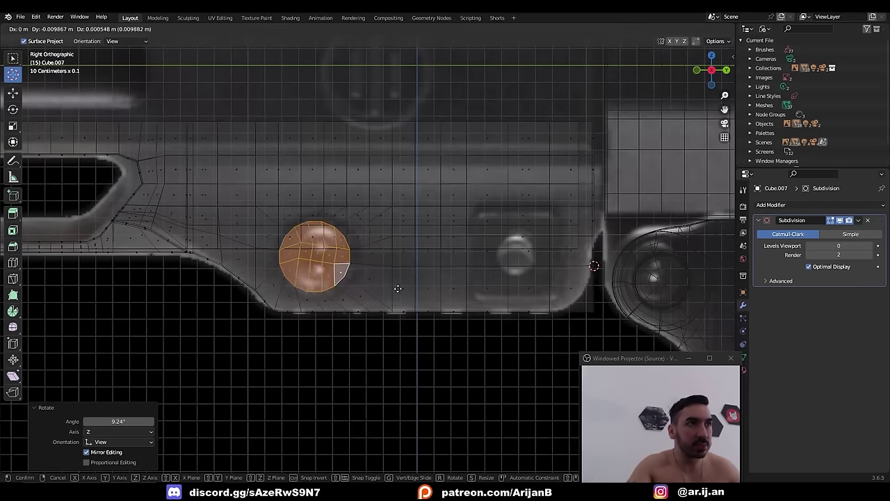
{"action": "left_click", "coordinate": [398, 288]}
{"action": "key", "text": "alt+z"}
- Extrude the rear block of faces in place, scale it to 0.82 and adjust its width along Y for the rectangular recess
{"action": "right_click", "coordinate": [365, 264]}
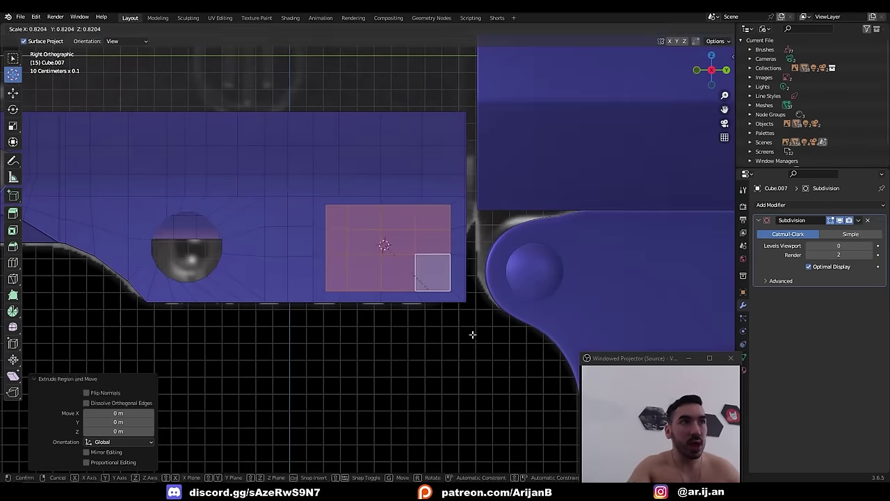
{"action": "left_click", "coordinate": [473, 334]}
{"action": "key", "text": "s"}
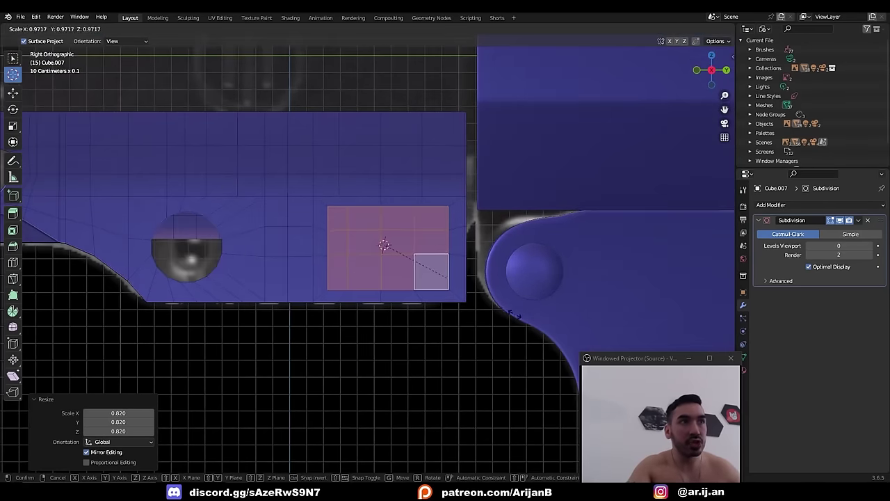
{"action": "key", "text": "x"}
{"action": "key", "text": "y"}
{"action": "left_click", "coordinate": [502, 307]}
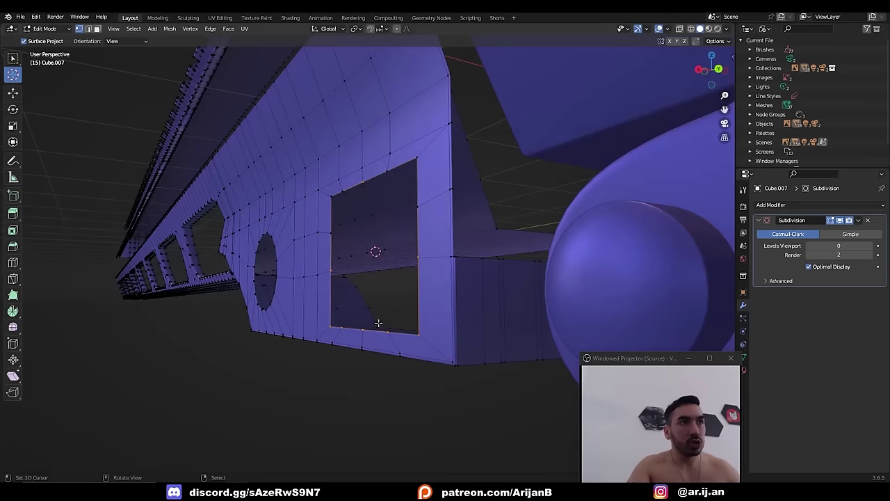
- Move the rectangular opening's edge loop about 0.0017 m along Y and rescale it
{"action": "key", "text": "g"}
{"action": "key", "text": "y"}
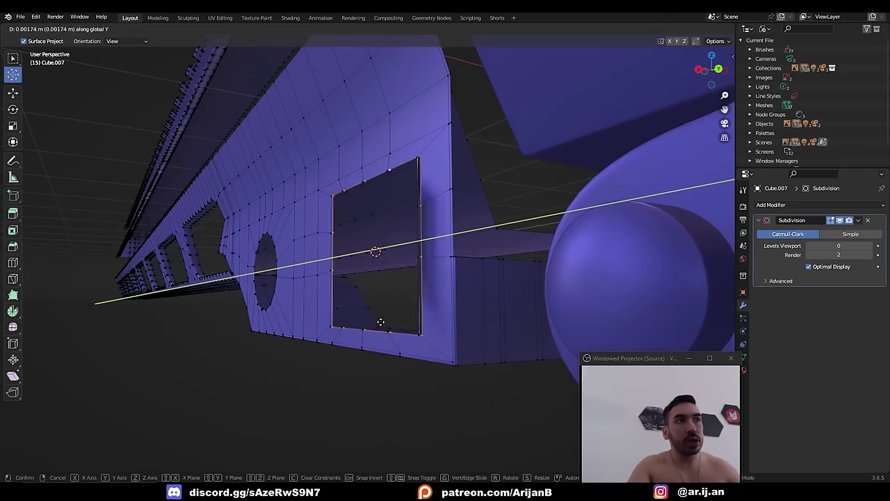
{"action": "left_click", "coordinate": [381, 322]}
{"action": "key", "text": "s"}
{"action": "left_click", "coordinate": [391, 329]}
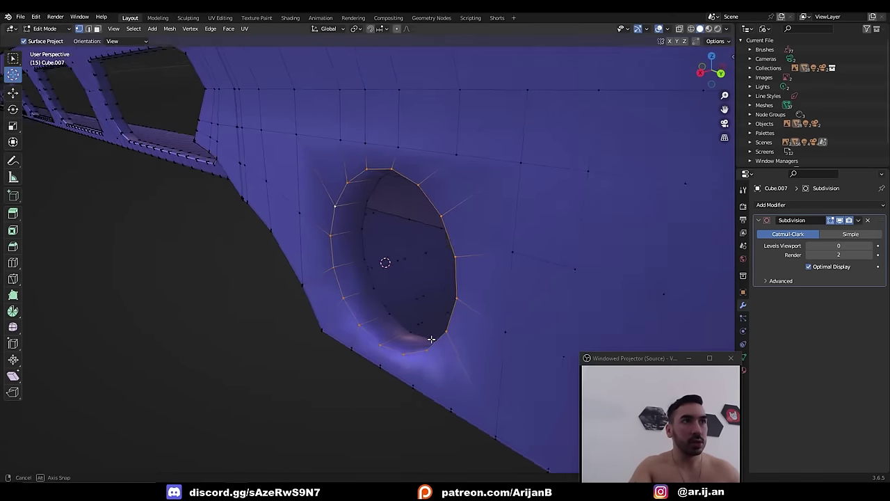
- Close the round opening with an inset disc made from a duplicate of its edge loop scaled to about 0.98
{"action": "key", "text": "s"}
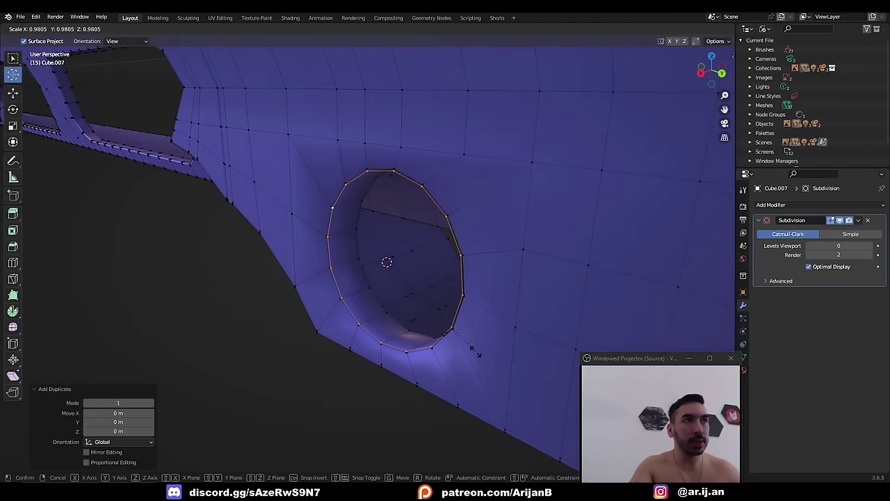
{"action": "left_click", "coordinate": [474, 350]}
{"action": "key", "text": "KP_3"}
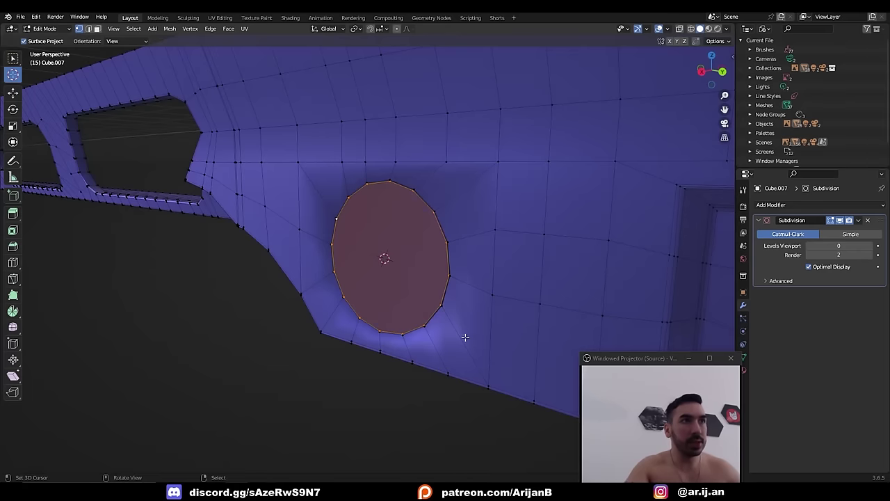
{"action": "key", "text": "i"}
{"action": "left_click", "coordinate": [427, 294]}
- Shift the screw disc with its inset ring along X within the round opening
{"action": "key", "text": "g"}
{"action": "key", "text": "x"}
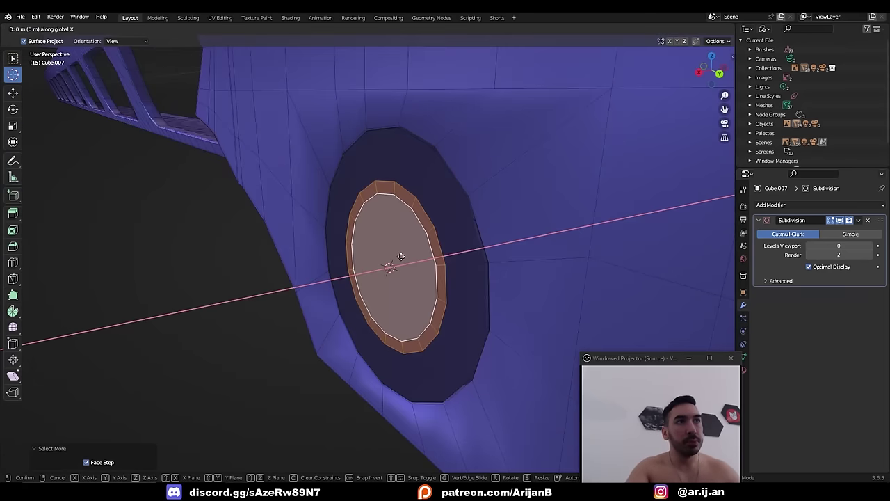
{"action": "left_click", "coordinate": [389, 265]}
{"action": "right_click", "coordinate": [389, 267]}
- Extrude the screw disc's centre face, scale it to about 0.69 and move it along its local Z
{"action": "key", "text": "s"}
{"action": "left_click", "coordinate": [412, 328]}
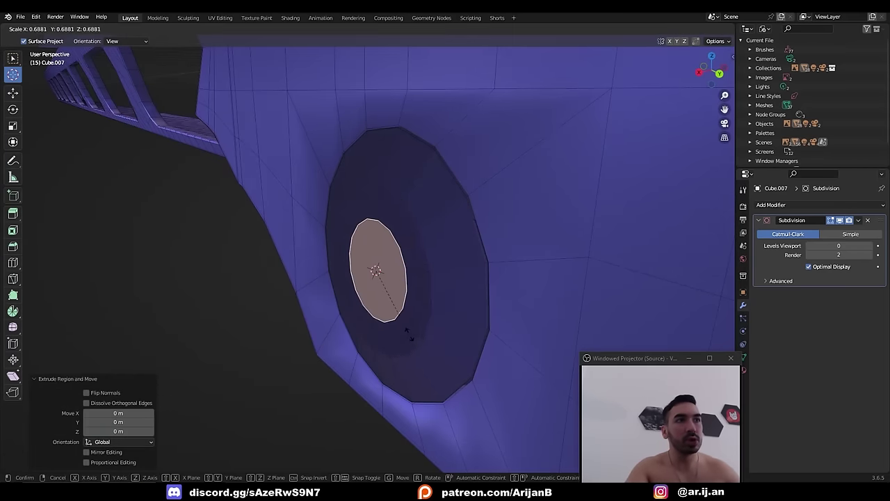
{"action": "key", "text": "g"}
{"action": "key", "text": "z"}
{"action": "key", "text": "z"}
{"action": "left_click", "coordinate": [433, 322]}
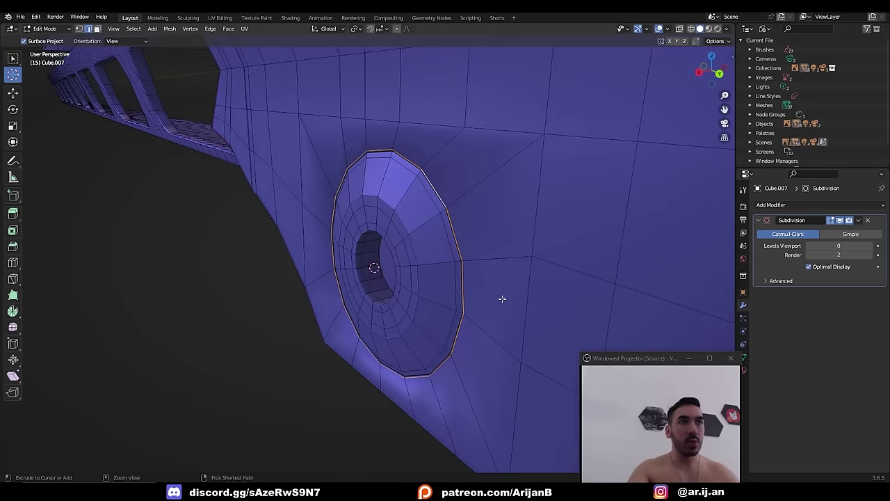
- Bevel the outer edge loop around the round screw recess
{"action": "key", "text": "ctrl+b"}
{"action": "left_click", "coordinate": [543, 322]}
{"action": "scroll", "coordinate": [387, 242], "scroll_direction": "down", "scroll_amount": 2}
{"action": "middle_click_drag", "start_coordinate": [320, 201], "coordinate": [365, 202]}
- Examine the handguard and its screw recess in object mode with one subdivision level
{"action": "key", "text": "Tab"}
{"action": "scroll", "coordinate": [360, 241], "scroll_direction": "up", "scroll_amount": 2}
{"action": "key", "text": "ctrl+1"}
{"action": "key", "text": "alt+a"}
{"action": "middle_click_drag", "start_coordinate": [360, 240], "coordinate": [406, 263]}
{"action": "scroll", "coordinate": [366, 259], "scroll_direction": "down", "scroll_amount": 5}
{"action": "scroll", "coordinate": [406, 263], "scroll_direction": "up", "scroll_amount": 2}
{"action": "key", "text": "Tab"}
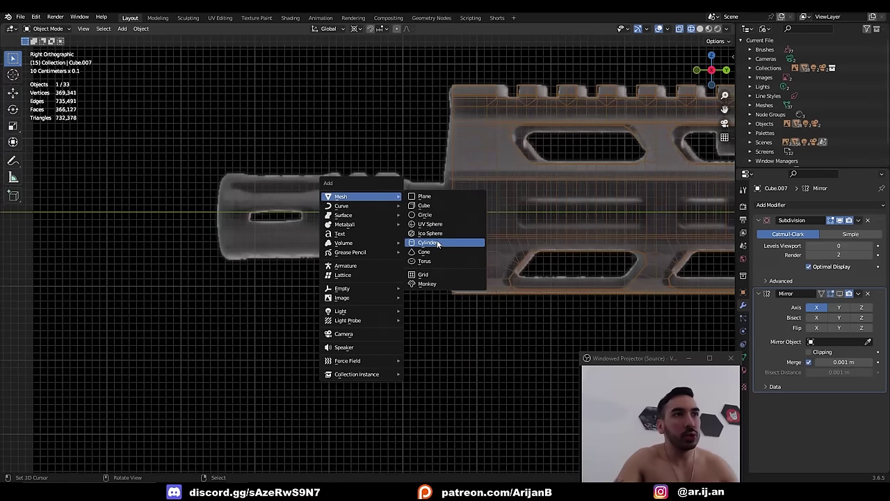
- Add a 16-sided cylinder over the muzzle device, align it with the barrel and scale it to 0.592
{"action": "left_click", "coordinate": [440, 245]}
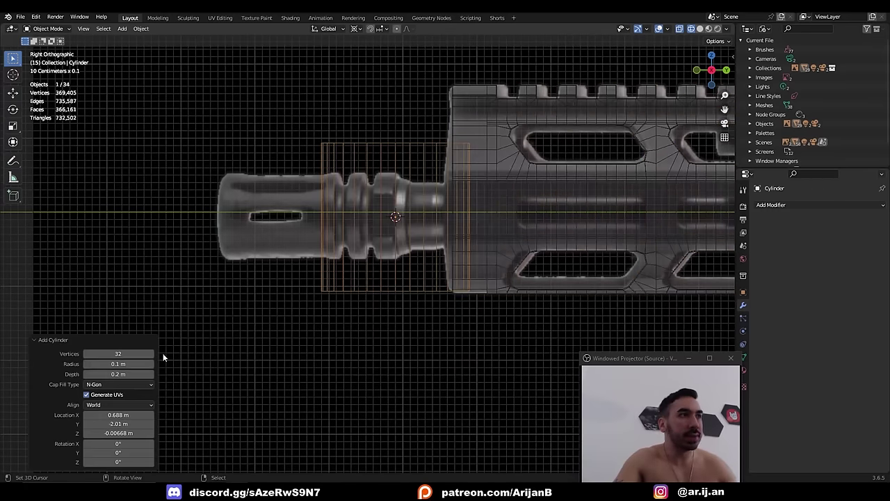
{"action": "key", "text": "Tab"}
{"action": "key", "text": "r"}
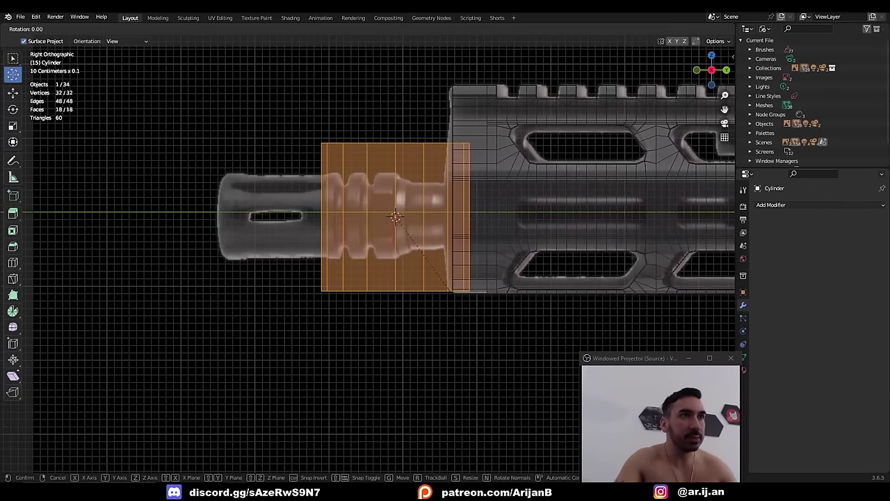
{"action": "key", "text": "s"}
{"action": "left_click", "coordinate": [446, 275]}
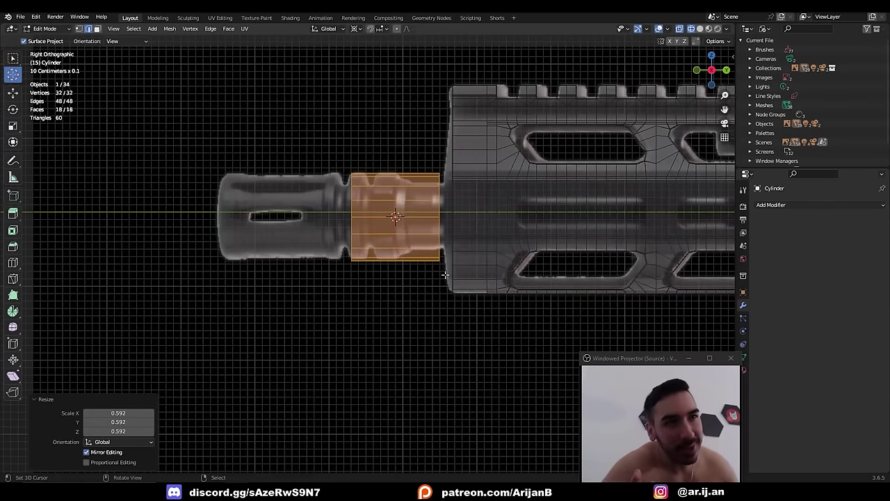
- Scale the whole cylinder to about 0.77 to match the barrel section in front of the handguard
{"action": "scroll", "coordinate": [445, 274], "scroll_direction": "up", "scroll_amount": 2}
{"action": "key", "text": "s"}
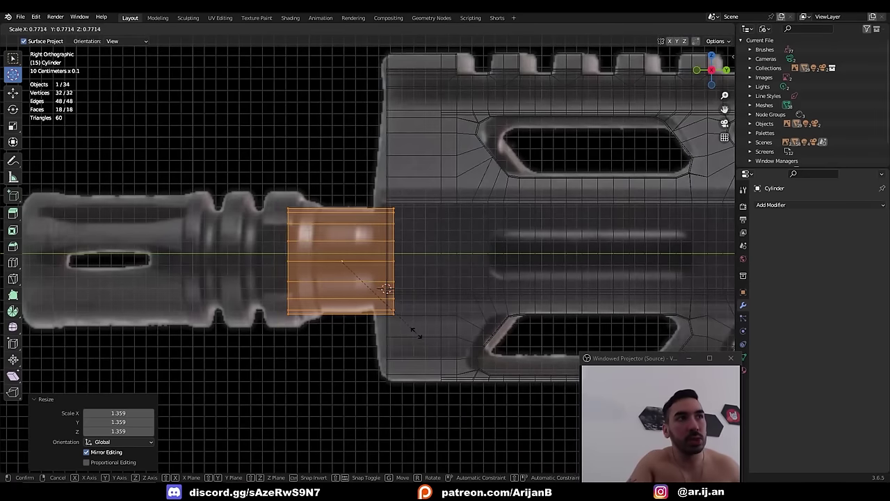
{"action": "left_click", "coordinate": [409, 328]}
- Enlarge the cylinder's front ring to the barrel outline and extrude it forward to the collar
{"action": "right_click", "coordinate": [292, 237], "text": "alt"}
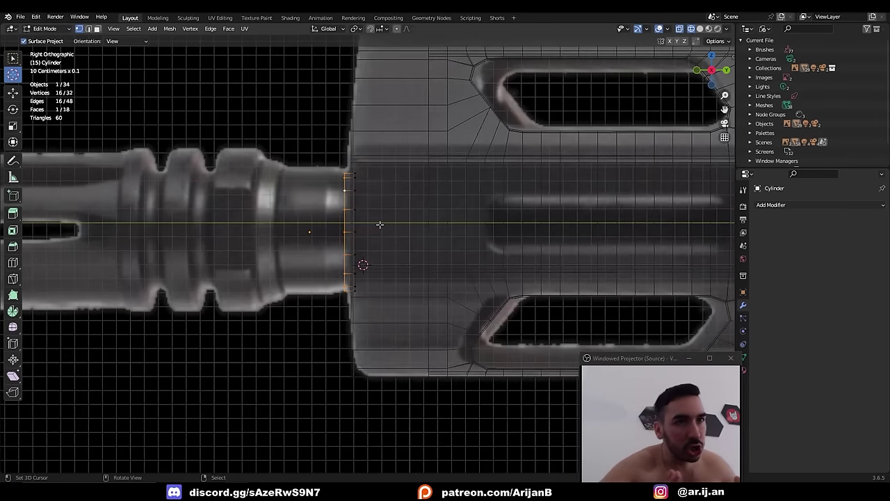
{"action": "key", "text": "s"}
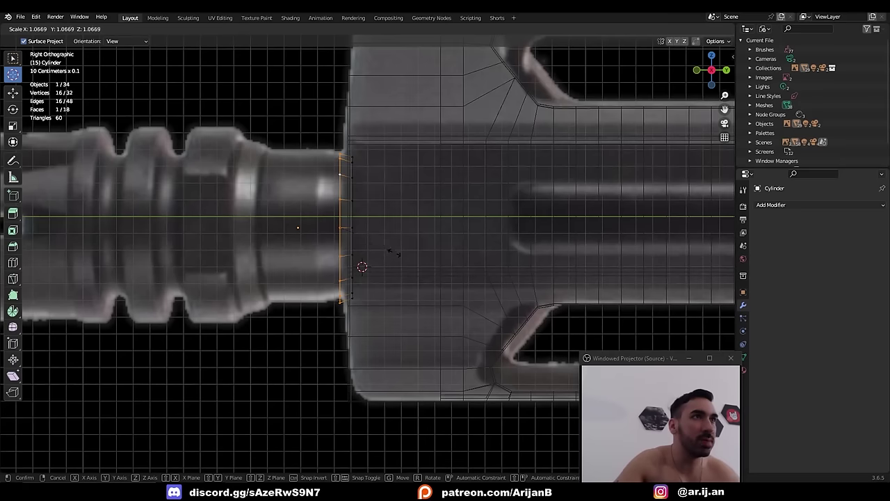
{"action": "left_click", "coordinate": [413, 265]}
{"action": "key", "text": "e"}
{"action": "left_click", "coordinate": [337, 260]}
- Extrude the front face in place, scale it up to the collar's outline and extrude it forward 0.013 m
{"action": "key", "text": "e"}
{"action": "right_click", "coordinate": [377, 259]}
{"action": "middle_click_drag", "start_coordinate": [338, 260], "coordinate": [390, 272], "text": "shift"}
{"action": "key", "text": "s"}
{"action": "left_click", "coordinate": [386, 268]}
{"action": "key", "text": "e"}
{"action": "left_click", "coordinate": [366, 270]}
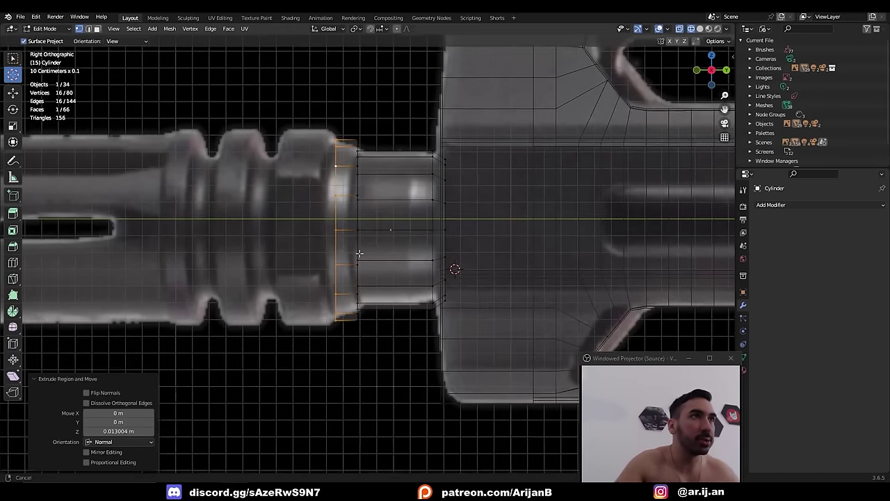
- Flatten the nut section's side faces along X, first on one side and then on the opposite side
{"action": "key", "text": "s"}
{"action": "key", "text": "x"}
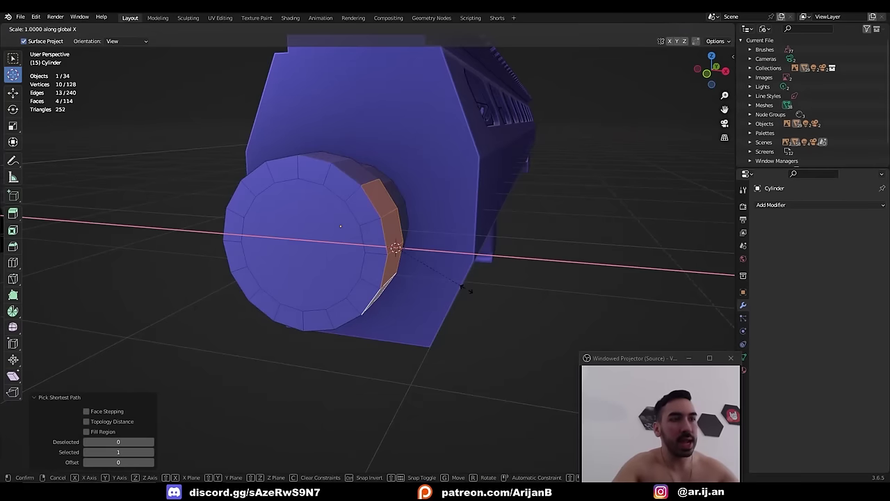
{"action": "left_click", "coordinate": [465, 288]}
{"action": "middle_click_drag", "start_coordinate": [465, 288], "coordinate": [317, 203]}
{"action": "left_click", "coordinate": [317, 203]}
{"action": "left_click", "coordinate": [311, 309], "text": "ctrl"}
{"action": "key", "text": "s"}
{"action": "key", "text": "x"}
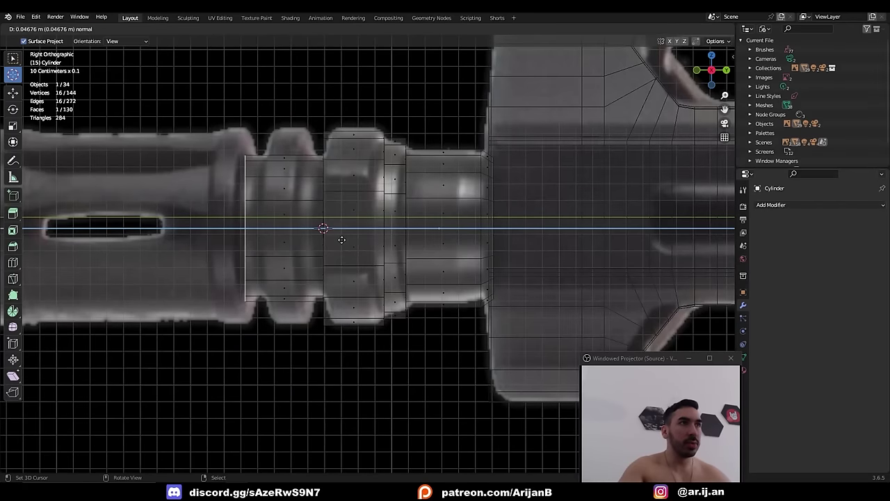
- Extrude the front face about 0.0468 m, then bevel a centred loop cut on the new section into a band
{"action": "left_click", "coordinate": [342, 240]}
{"action": "key", "text": "ctrl+r"}
{"action": "left_click", "coordinate": [280, 166]}
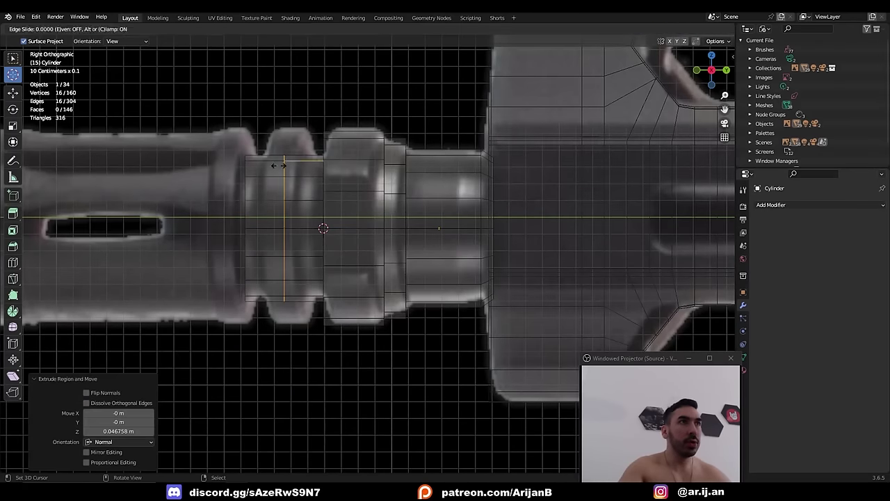
{"action": "right_click", "coordinate": [280, 165]}
{"action": "key", "text": "ctrl+b"}
{"action": "left_click", "coordinate": [351, 206]}
- Extrude the band's faces in place and scale them on every axis except Y to raise a ring
{"action": "key", "text": "3"}
{"action": "key", "text": "e"}
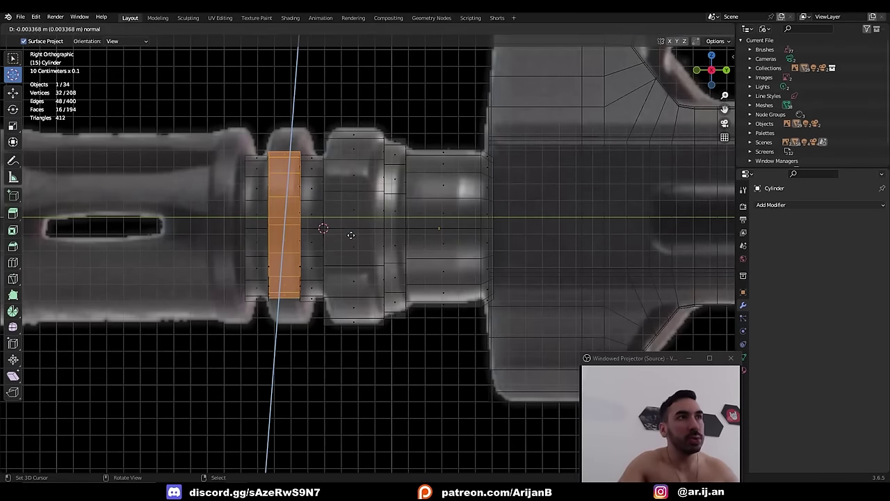
{"action": "right_click", "coordinate": [343, 241]}
{"action": "key", "text": "s"}
{"action": "key", "text": "shift+y"}
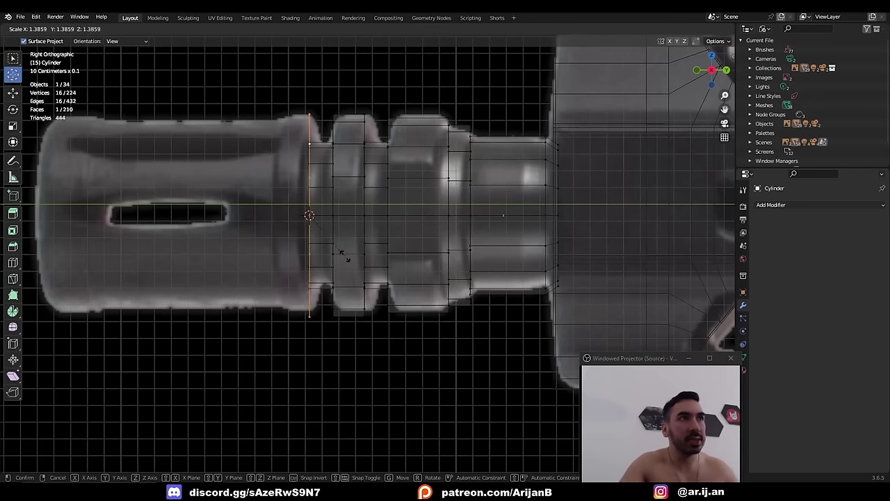
- Scale the front face to about 1.39 for the muzzle body's rear rim and extrude it forward
{"action": "left_click", "coordinate": [344, 256]}
{"action": "key", "text": "e"}
{"action": "left_click", "coordinate": [312, 247]}
- Move the front face -0.13984 m along Y to the muzzle tip and check the body's shape in 3D
{"action": "scroll", "coordinate": [250, 221], "scroll_direction": "down", "scroll_amount": 2}
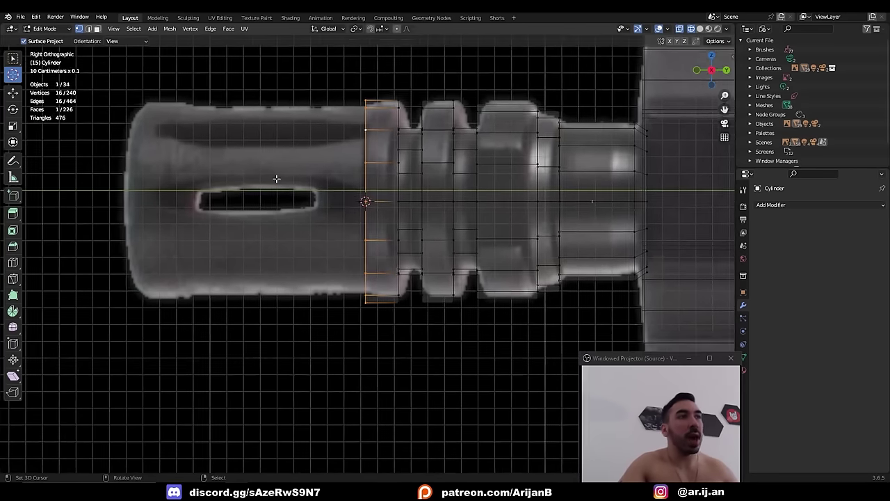
{"action": "scroll", "coordinate": [280, 176], "scroll_direction": "down", "scroll_amount": 2}
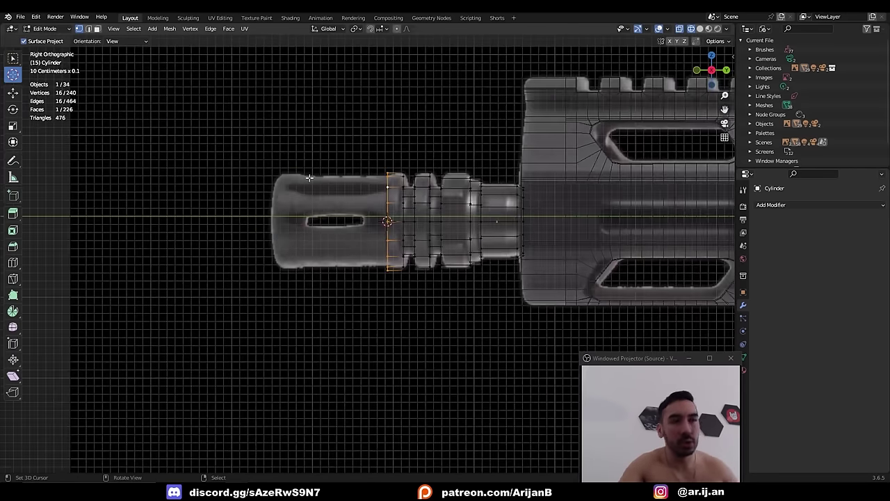
{"action": "scroll", "coordinate": [310, 178], "scroll_direction": "up", "scroll_amount": 2}
{"action": "key", "text": "g"}
{"action": "key", "text": "y"}
{"action": "left_click", "coordinate": [265, 231]}
{"action": "key", "text": "shift+z"}
{"action": "mouse_move", "coordinate": [263, 209]}
{"action": "middle_mouse_down"}
{"action": "mouse_move", "coordinate": [339, 181]}
{"action": "mouse_move", "coordinate": [345, 187]}
{"action": "middle_mouse_up"}
{"action": "key", "text": "shift+z"}
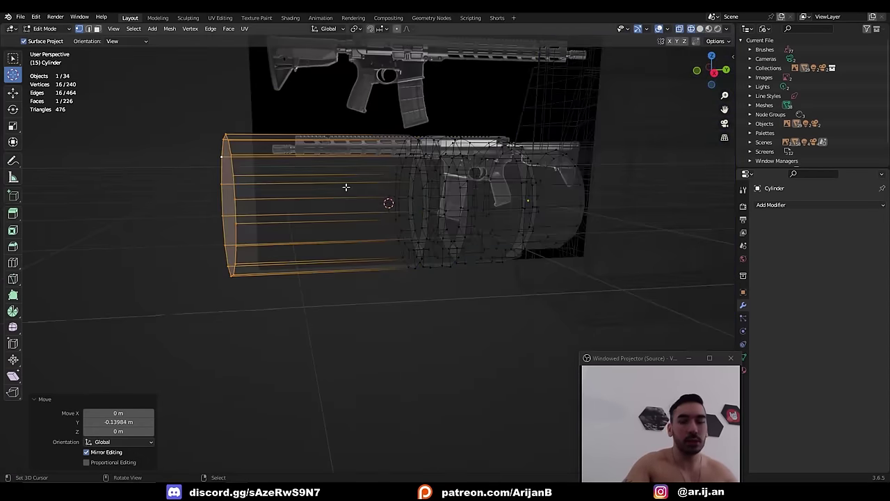
- Bevel a centred loop cut on the muzzle body into a wide band and sink its faces by scaling to about 0.98
{"action": "key", "text": "KP_3"}
{"action": "left_click", "coordinate": [340, 155]}
{"action": "right_click", "coordinate": [340, 154]}
{"action": "key", "text": "ctrl+b"}
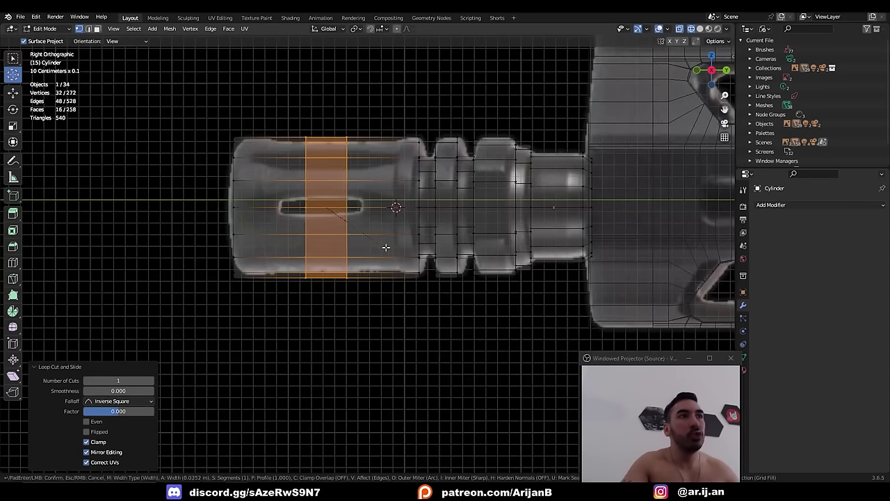
{"action": "left_click", "coordinate": [503, 268]}
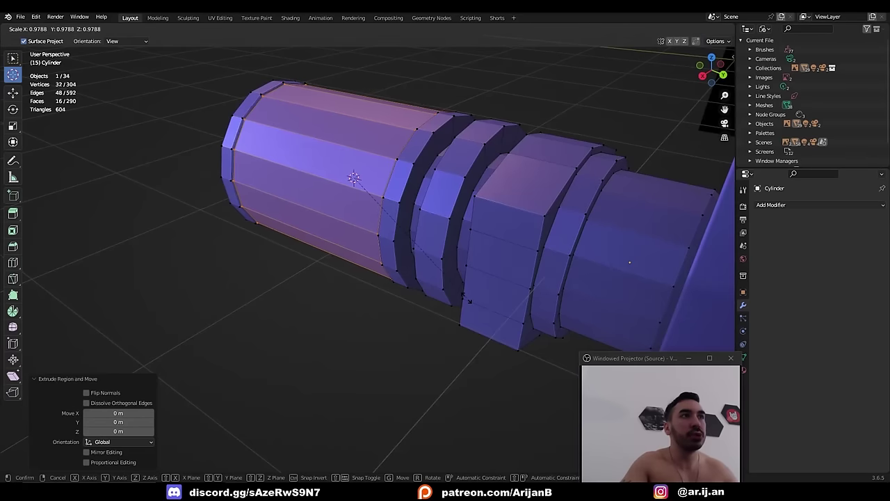
{"action": "left_click", "coordinate": [466, 299]}
- Merge the mesh's vertices by distance at 0.0001 m and add six evenly spaced loop cuts across the recessed muzzle body
{"action": "key", "text": "3"}
{"action": "middle_click_drag", "start_coordinate": [298, 153], "coordinate": [360, 141]}
{"action": "right_click", "coordinate": [320, 135], "text": "alt"}
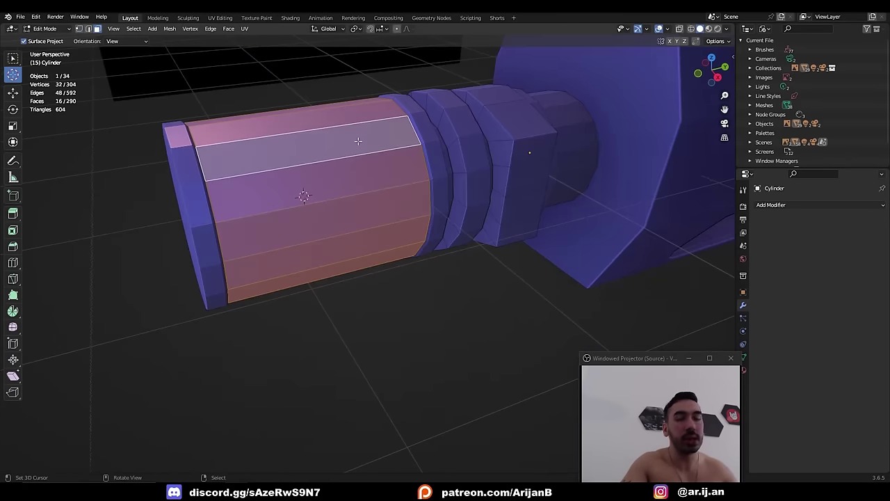
{"action": "key", "text": "KP_3"}
{"action": "scroll", "coordinate": [303, 167], "scroll_direction": "up", "scroll_amount": 1}
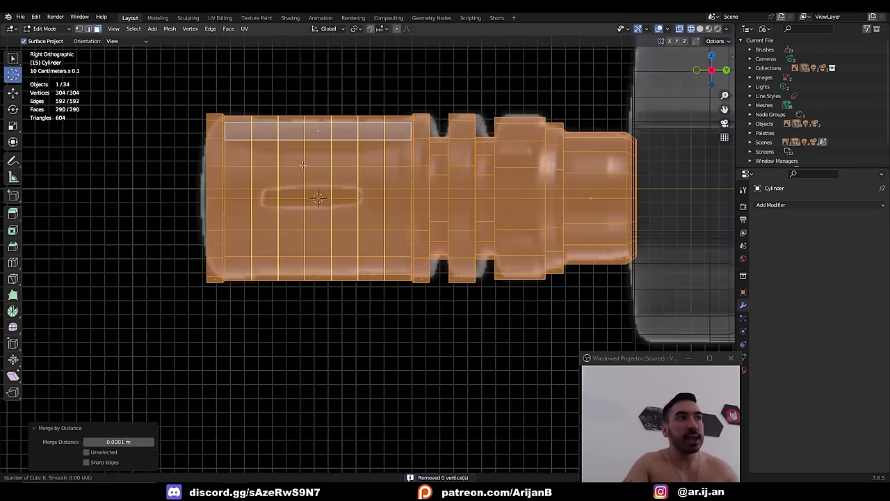
{"action": "scroll", "coordinate": [303, 165], "scroll_direction": "up", "scroll_amount": 1}
{"action": "scroll", "coordinate": [304, 166], "scroll_direction": "down", "scroll_amount": 1}
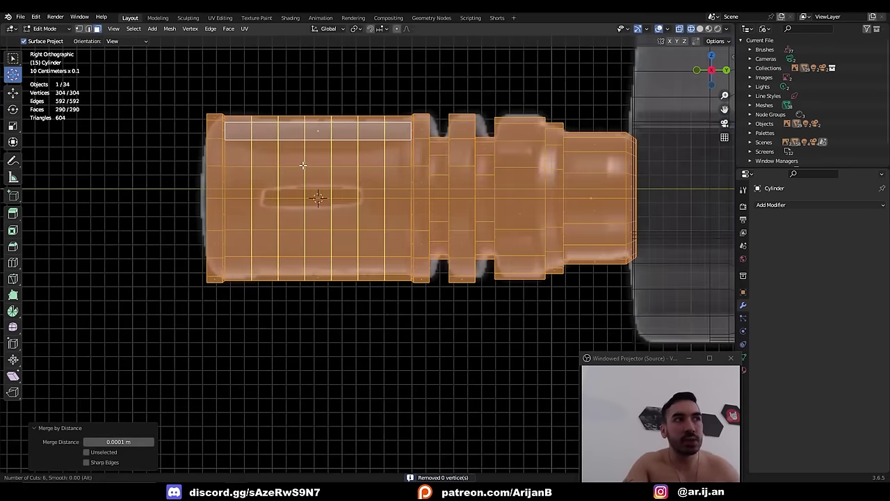
{"action": "left_click", "coordinate": [303, 166]}
{"action": "right_click", "coordinate": [303, 165]}
{"action": "key", "text": "shift+z"}
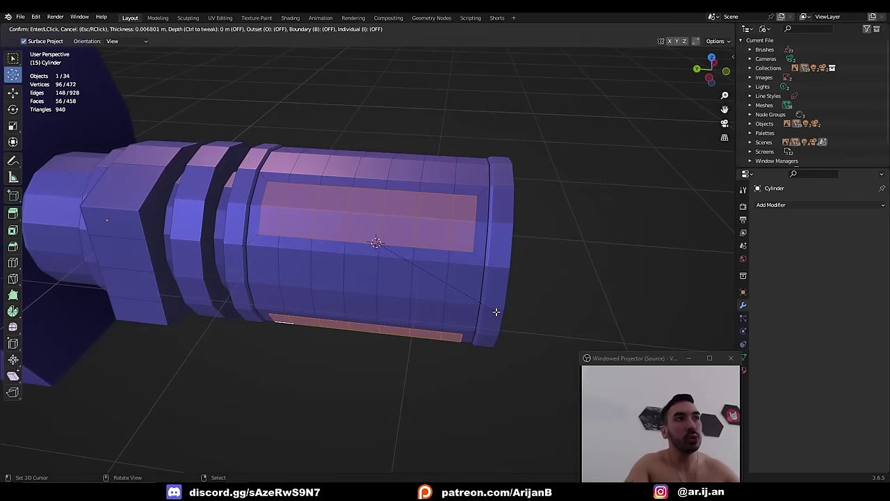
- Inset the muzzle body's slot faces by about 0.0068 m and scale their corner vertices inward along Y to taper the slot ends
{"action": "left_click", "coordinate": [494, 311]}
{"action": "key", "text": "1"}
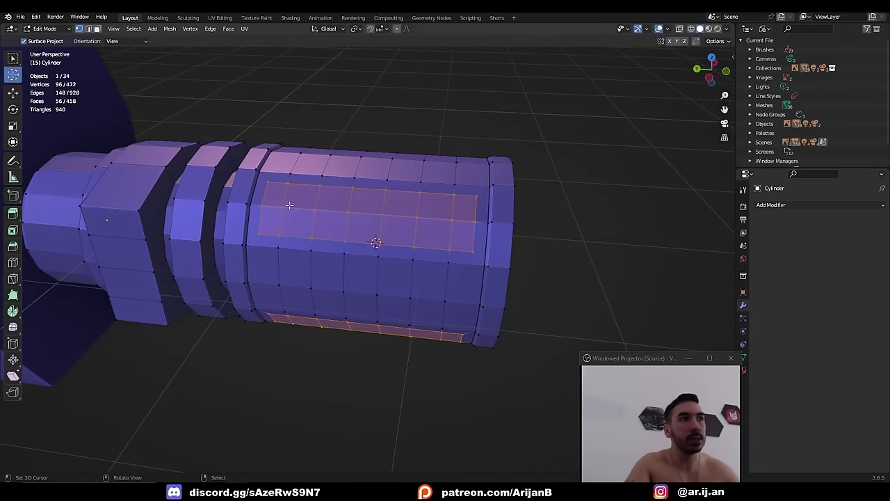
{"action": "right_click", "coordinate": [268, 183]}
{"action": "key", "text": "s"}
{"action": "key", "text": "y"}
{"action": "left_click", "coordinate": [475, 291]}
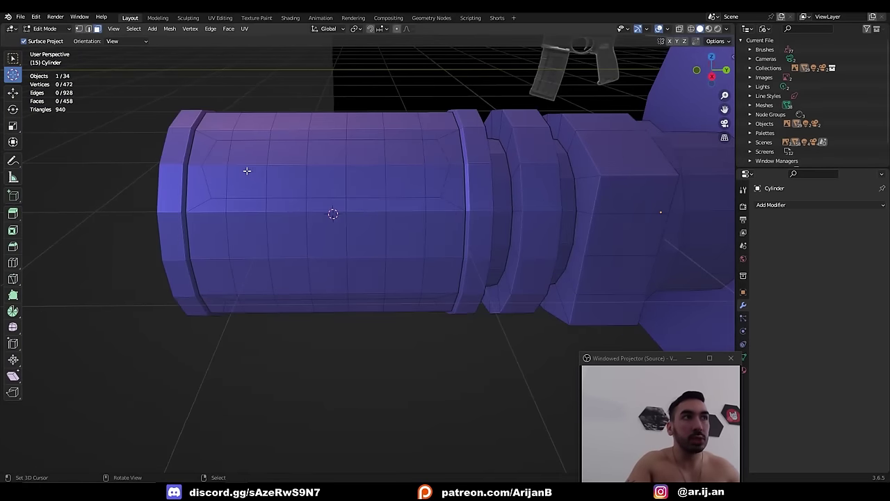
- Delete the inset faces around the muzzle body to open the slots and preview the result with level 2 subdivision
{"action": "right_click", "coordinate": [439, 193], "text": "ctrl+shift"}
{"action": "middle_click_drag", "start_coordinate": [441, 254], "coordinate": [444, 238]}
{"action": "right_click", "coordinate": [432, 304], "text": "shift"}
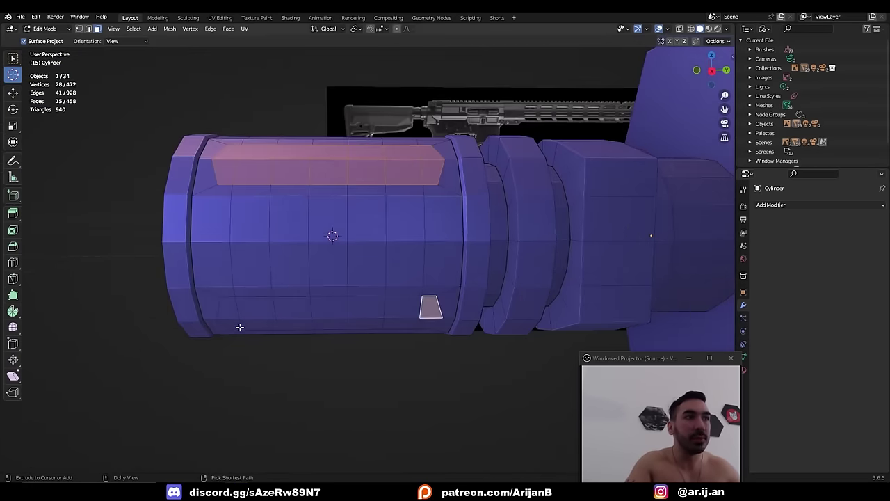
{"action": "right_click", "coordinate": [227, 324], "text": "ctrl+shift"}
{"action": "middle_click_drag", "start_coordinate": [243, 324], "coordinate": [350, 340]}
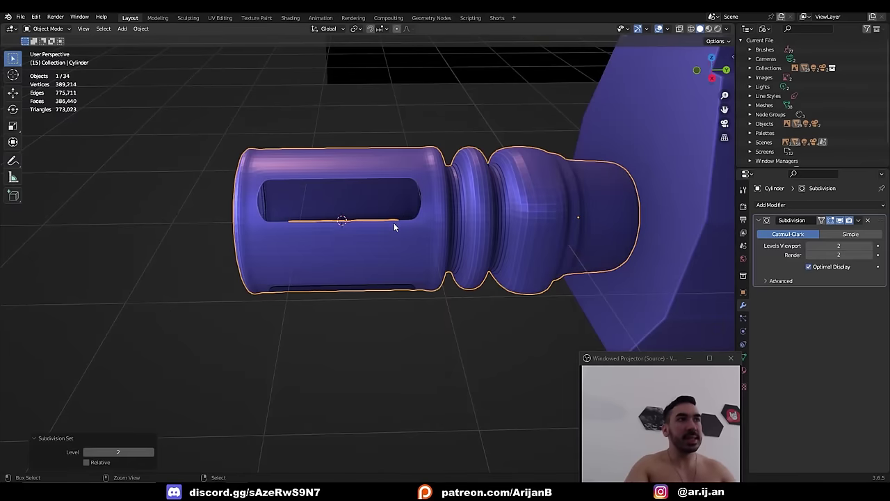
{"action": "middle_click_drag", "start_coordinate": [392, 224], "coordinate": [256, 206]}
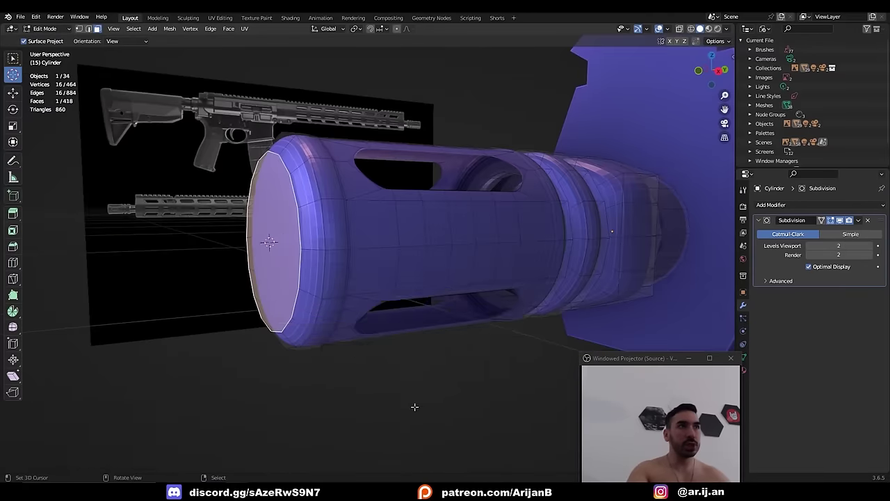
- Extrude the muzzle's front face in place, scale it inward, and delete the inner face to open the bore
{"action": "middle_click_drag", "start_coordinate": [415, 405], "coordinate": [406, 383]}
{"action": "key", "text": "e"}
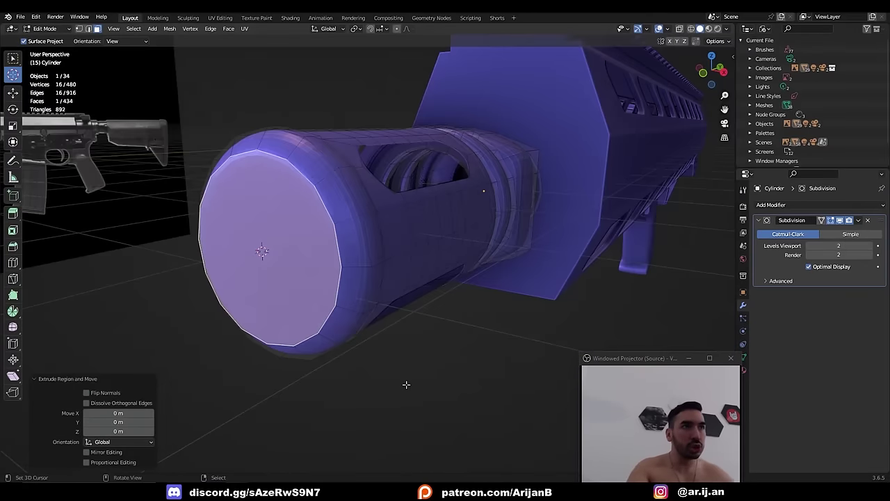
{"action": "key", "text": "s"}
{"action": "left_click", "coordinate": [372, 362]}
{"action": "key", "text": "x"}
{"action": "left_click", "coordinate": [347, 374]}
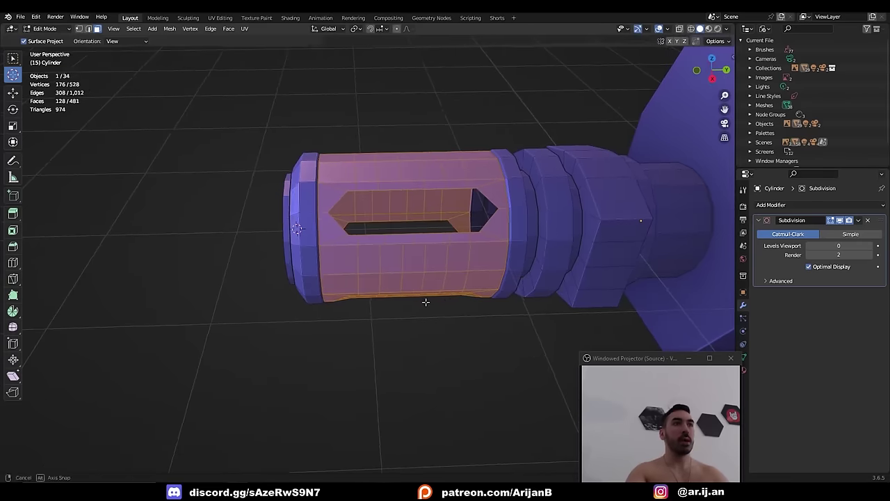
- Duplicate the slotted body's faces in place and scale the copy to 0.950 in X and Z as an inner wall
{"action": "key", "text": "shift+d"}
{"action": "right_click", "coordinate": [441, 297]}
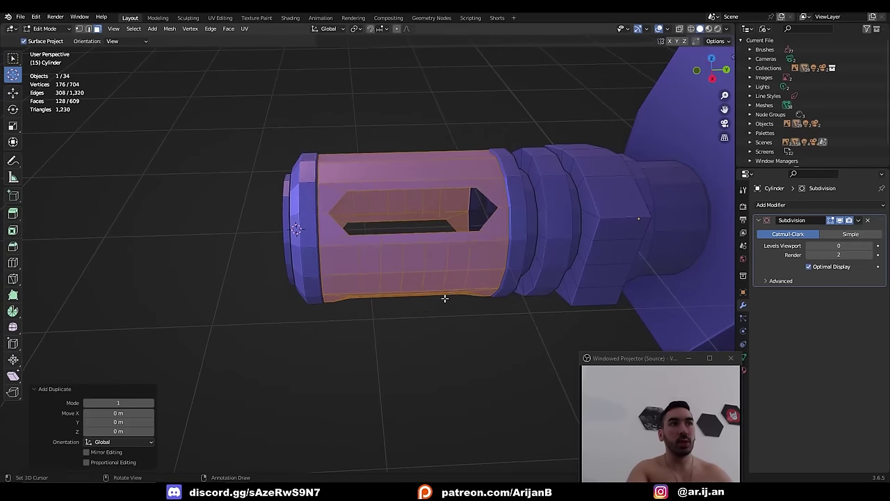
{"action": "middle_click_drag", "start_coordinate": [441, 298], "coordinate": [540, 302]}
{"action": "key", "text": "s"}
{"action": "key", "text": "shift+x"}
{"action": "key", "text": "shift+y"}
{"action": "left_click", "coordinate": [530, 294]}
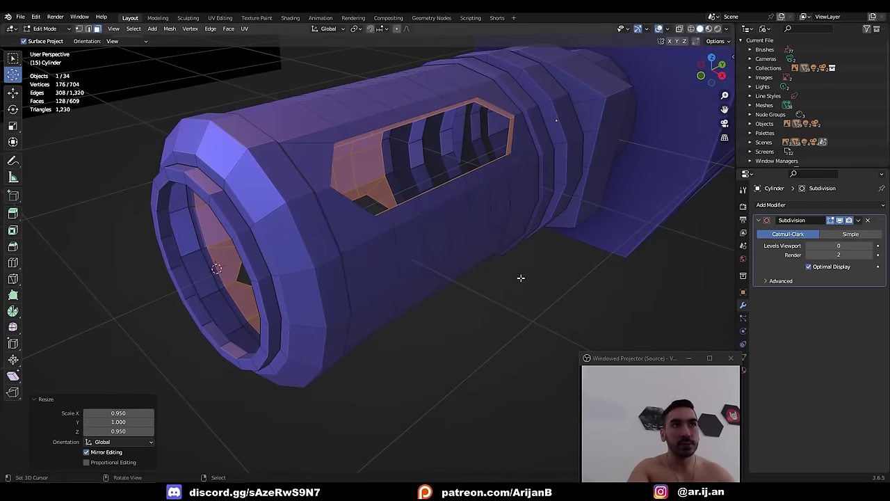
{"action": "key", "text": "alt+a"}
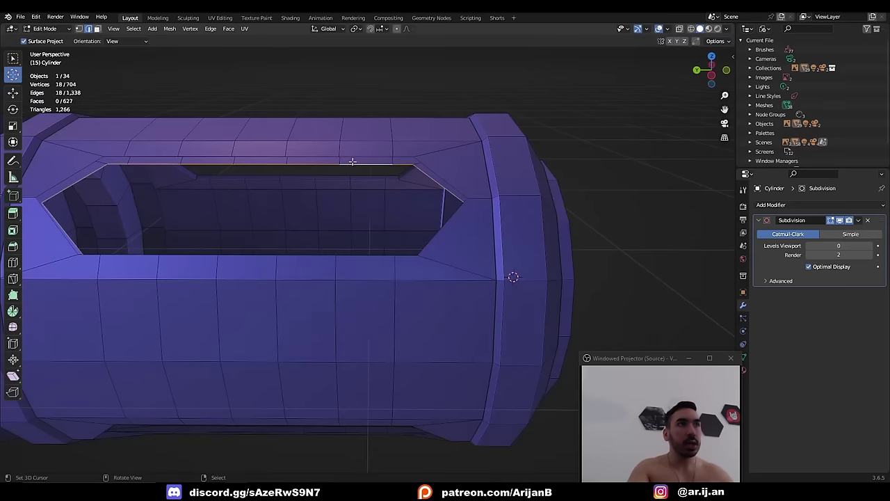
- Bridge the outer and inner edge loops around the muzzle slots to close the wall thickness
{"action": "right_click", "coordinate": [353, 161]}
{"action": "left_click", "coordinate": [427, 176]}
{"action": "middle_click_drag", "start_coordinate": [378, 258], "coordinate": [484, 247]}
{"action": "left_click", "coordinate": [483, 247], "text": "alt"}
{"action": "right_click", "coordinate": [479, 242]}
{"action": "left_click", "coordinate": [479, 241]}
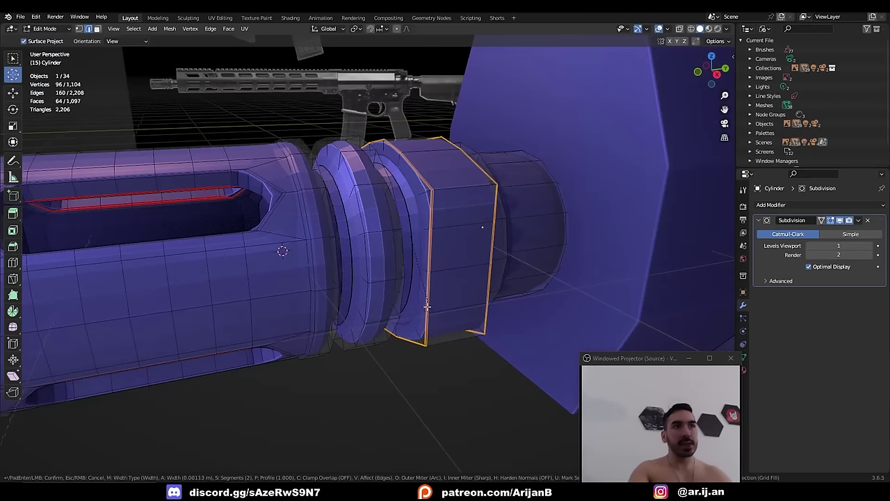
- Bevel the rear collar's edges 0.00232 m wide with two segments and shade the muzzle device smooth
{"action": "left_click", "coordinate": [428, 306]}
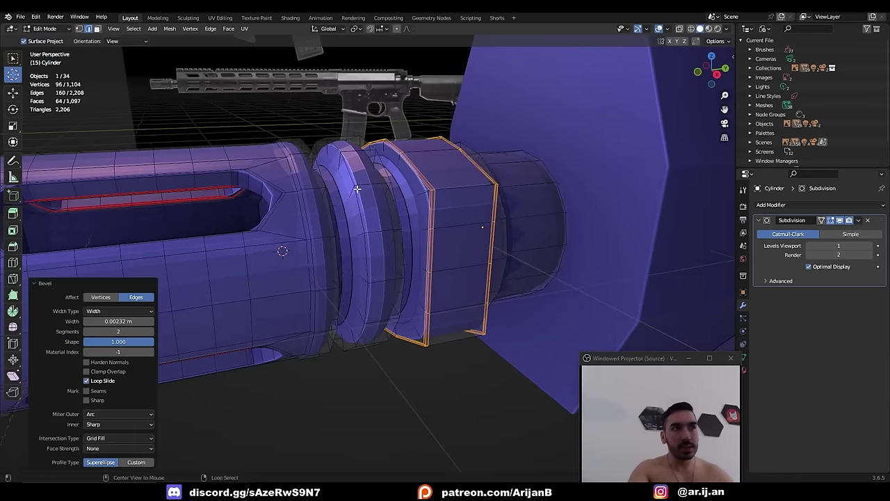
{"action": "left_click", "coordinate": [382, 166], "text": "alt"}
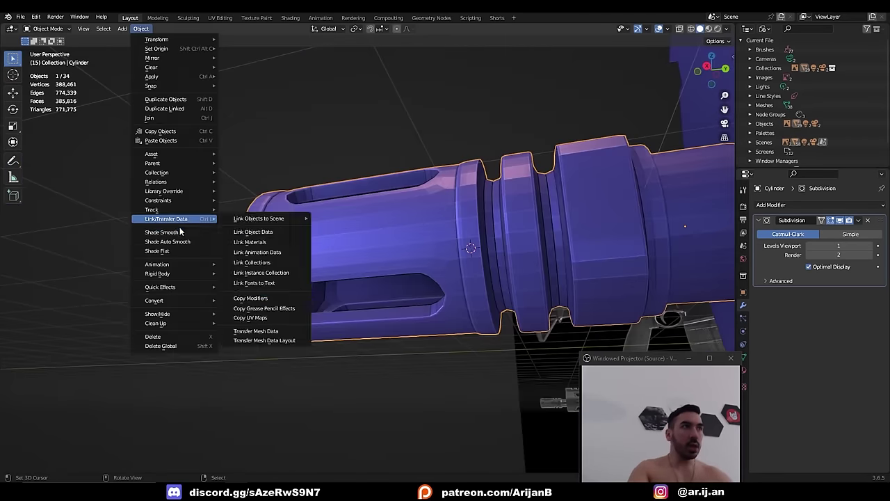
{"action": "left_click", "coordinate": [174, 233]}
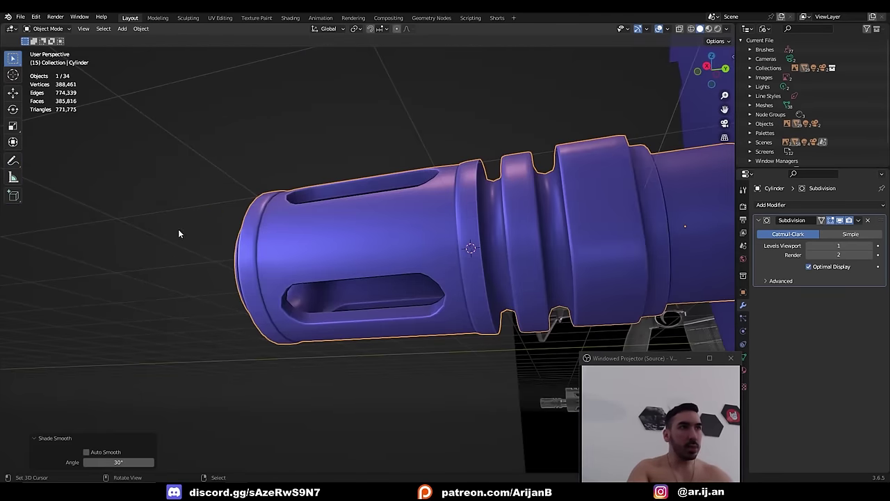
{"action": "middle_click_drag", "start_coordinate": [179, 233], "coordinate": [487, 265]}
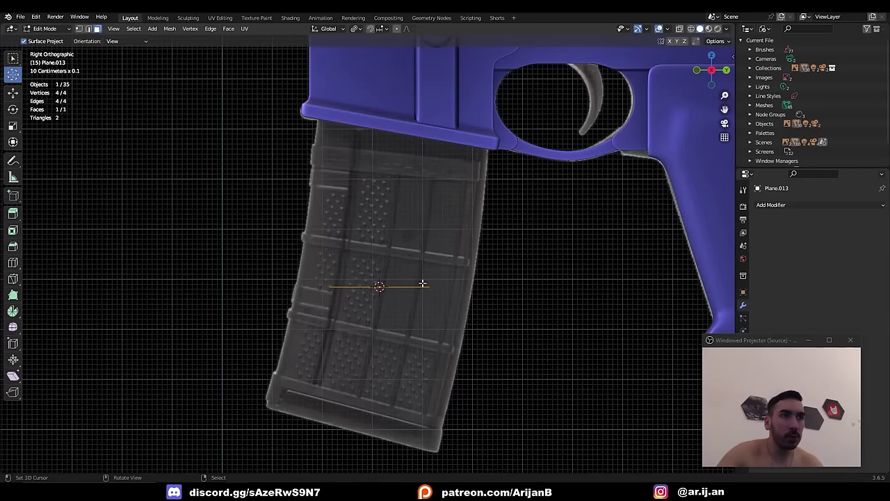
- Rotate the new plane 90° about Y and move its lower front vertex to the magazine body's lower front corner above the base
{"action": "type", "text": "ry90"}
{"action": "key", "text": "Return"}
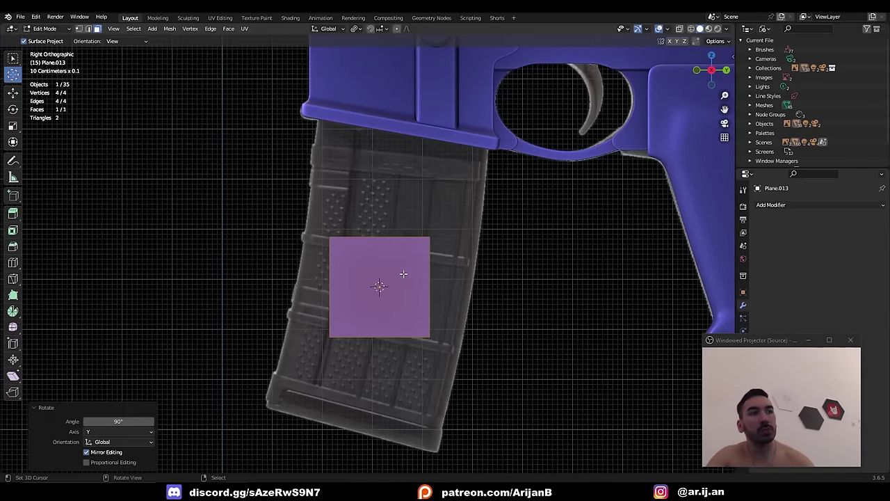
{"action": "scroll", "coordinate": [347, 293], "scroll_direction": "down", "scroll_amount": 2}
{"action": "key", "text": "1"}
{"action": "right_click", "coordinate": [346, 317]}
{"action": "middle_click_drag", "start_coordinate": [351, 310], "coordinate": [351, 244], "text": "shift"}
{"action": "scroll", "coordinate": [352, 242], "scroll_direction": "up", "scroll_amount": 3}
{"action": "scroll", "coordinate": [352, 241], "scroll_direction": "up", "scroll_amount": 2}
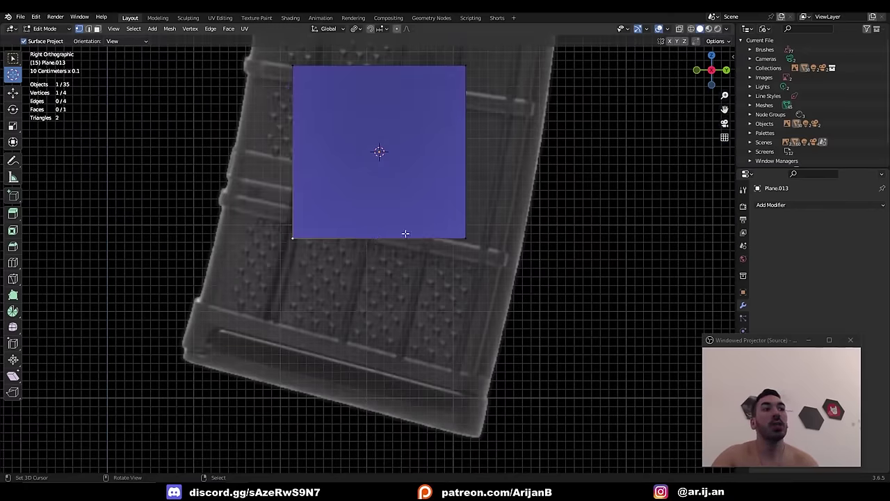
{"action": "key", "text": "g"}
{"action": "left_click", "coordinate": [337, 290]}
- Move the plane's lower rear vertex to the magazine body's lower rear corner, using see-through display to match the reference
{"action": "left_click", "coordinate": [464, 245]}
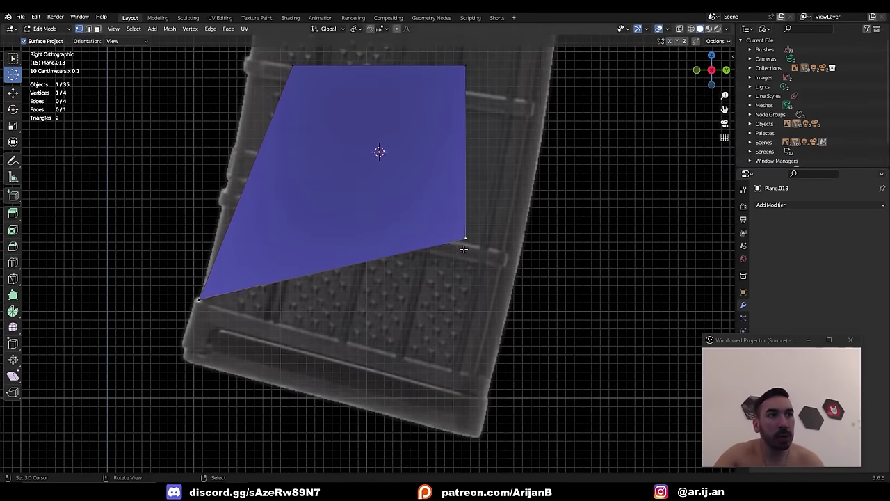
{"action": "key", "text": "g"}
{"action": "left_click", "coordinate": [472, 391]}
{"action": "key", "text": "alt+z"}
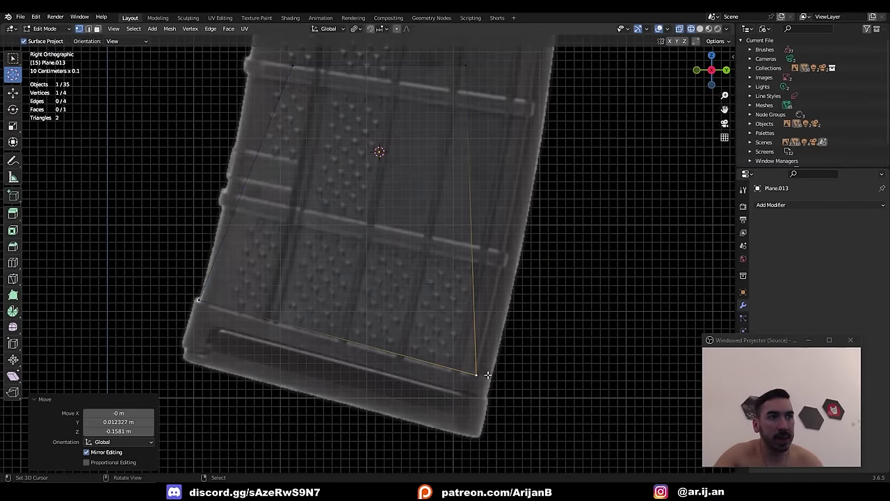
{"action": "key", "text": "g"}
{"action": "left_click", "coordinate": [505, 385]}
- Move the plane's two upper vertices onto the ends of the magazine's lower horizontal rib
{"action": "middle_click_drag", "start_coordinate": [503, 384], "coordinate": [508, 432], "text": "shift"}
{"action": "scroll", "coordinate": [506, 431], "scroll_direction": "down", "scroll_amount": 1}
{"action": "right_click", "coordinate": [388, 181]}
{"action": "key", "text": "g"}
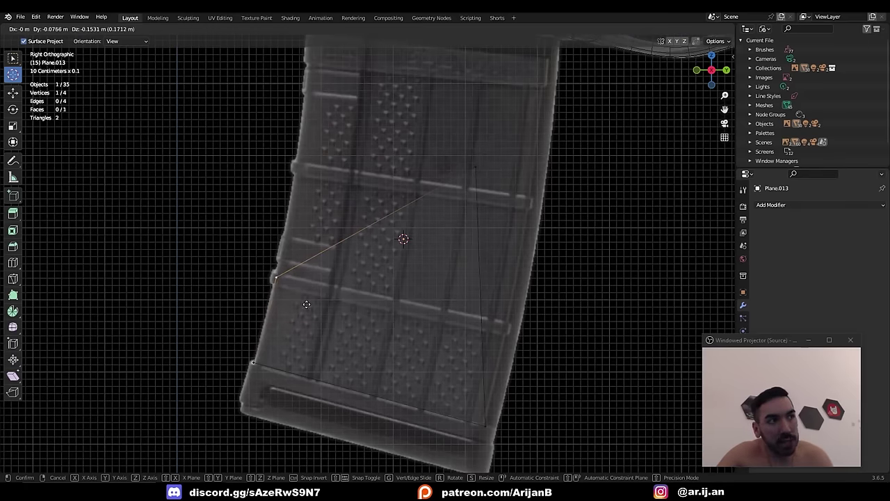
{"action": "left_click", "coordinate": [306, 304]}
{"action": "key", "text": "g"}
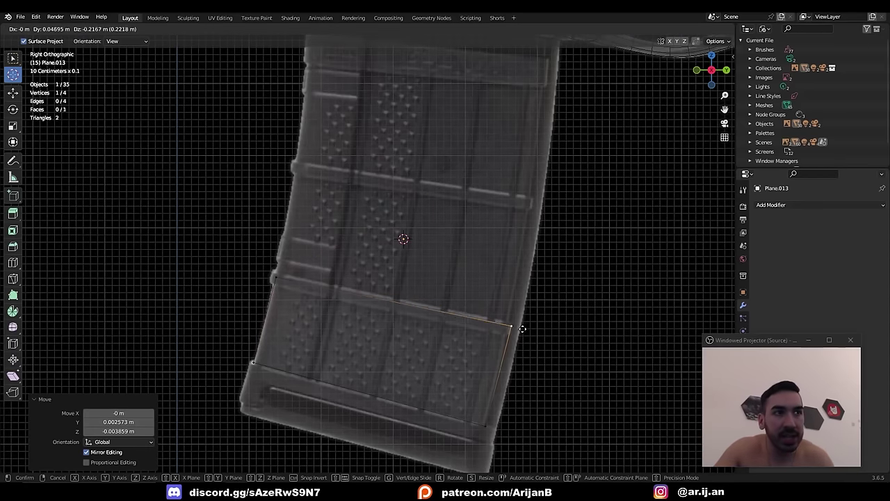
{"action": "left_click", "coordinate": [521, 332]}
{"action": "key", "text": "alt+a"}
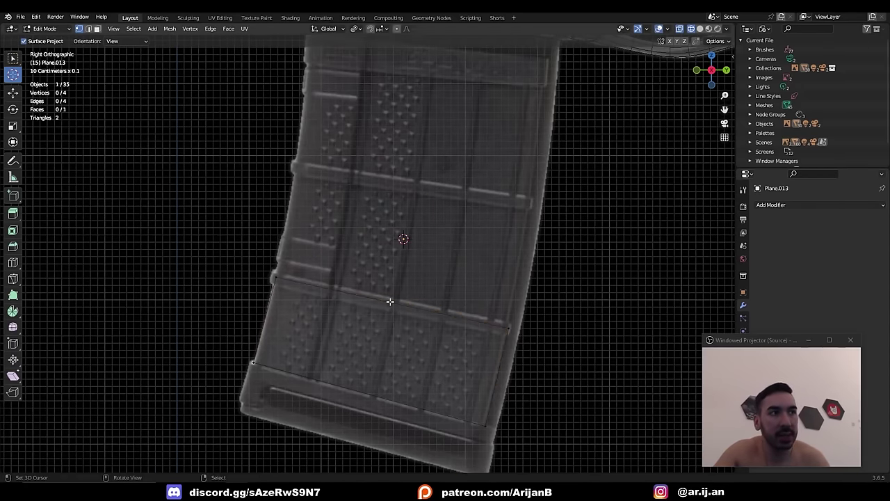
- Extrude the plane's upper edge to the magazine's next horizontal rib and align its rear vertex with the reference
{"action": "middle_click_drag", "start_coordinate": [390, 302], "coordinate": [371, 331], "text": "shift"}
{"action": "key", "text": "e"}
{"action": "left_click", "coordinate": [408, 243]}
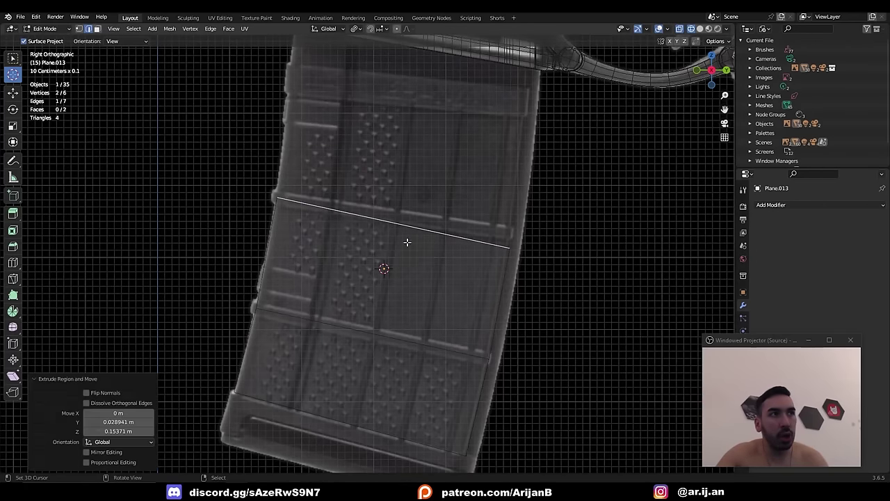
{"action": "key", "text": "1"}
{"action": "right_click", "coordinate": [521, 245]}
{"action": "key", "text": "g"}
{"action": "left_click", "coordinate": [531, 171]}
{"action": "middle_click_drag", "start_coordinate": [531, 171], "coordinate": [546, 268], "text": "shift"}
- Extrude the edge at the upper rib towards the band below the magwell and adjust the new rear vertex along the magazine's outline
{"action": "key", "text": "2"}
{"action": "right_click", "coordinate": [428, 327]}
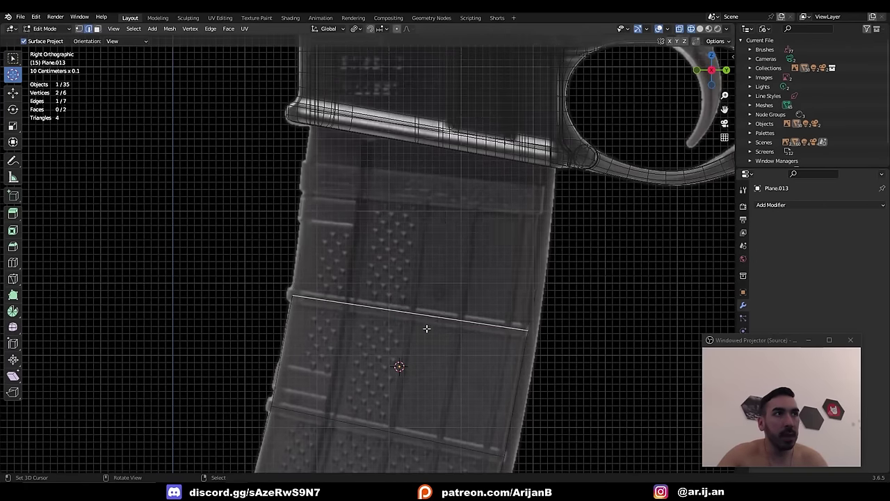
{"action": "key", "text": "e"}
{"action": "left_click", "coordinate": [440, 223]}
{"action": "key", "text": "1"}
{"action": "right_click", "coordinate": [533, 225]}
{"action": "key", "text": "g"}
{"action": "key", "text": "z"}
{"action": "key", "text": "z"}
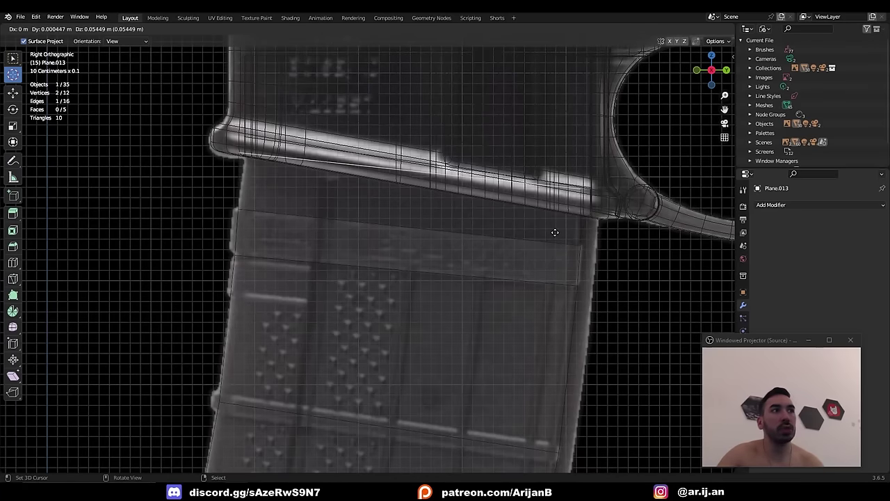
- Extrude the top edge up to the magwell lip, continue it along Z into the magwell, and flatten it by scaling along Z
{"action": "left_click", "coordinate": [556, 233]}
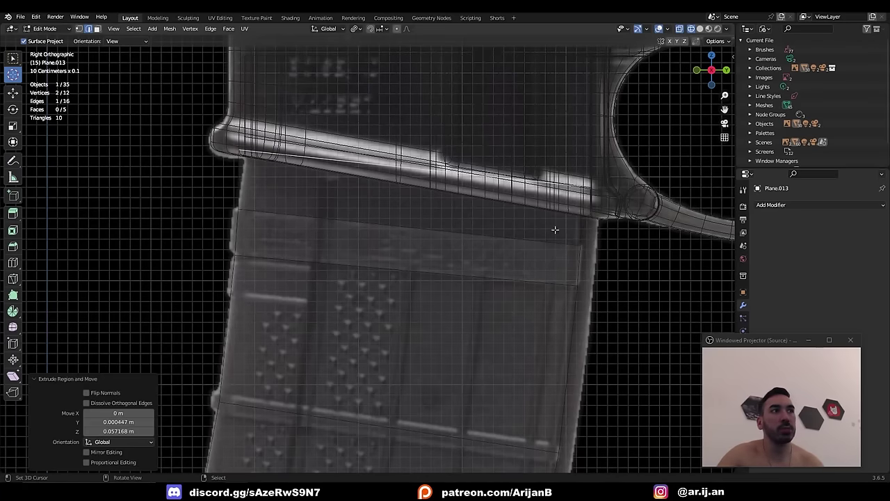
{"action": "left_click", "coordinate": [273, 167]}
{"action": "scroll", "coordinate": [261, 162], "scroll_direction": "down", "scroll_amount": 5}
{"action": "key", "text": "2"}
{"action": "right_click", "coordinate": [418, 226]}
{"action": "key", "text": "e"}
{"action": "key", "text": "z"}
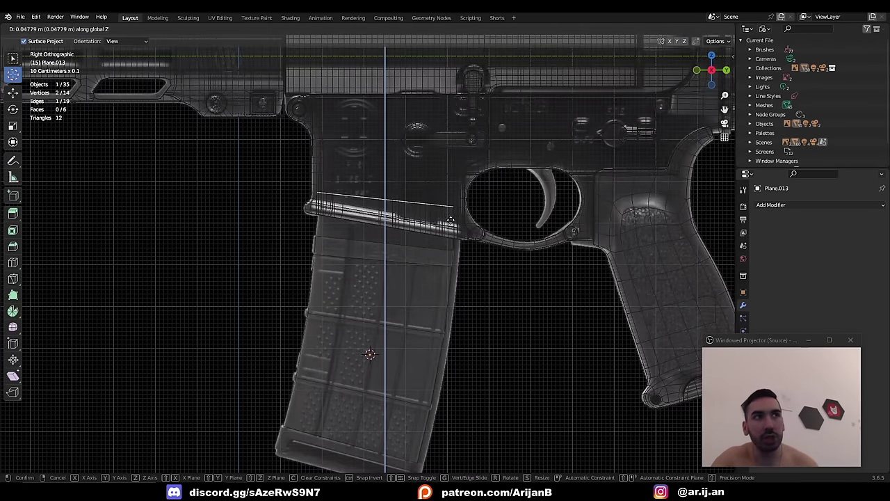
{"action": "left_click", "coordinate": [435, 166]}
{"action": "key", "text": "s"}
{"action": "key", "text": "z"}
{"action": "left_click", "coordinate": [436, 230]}
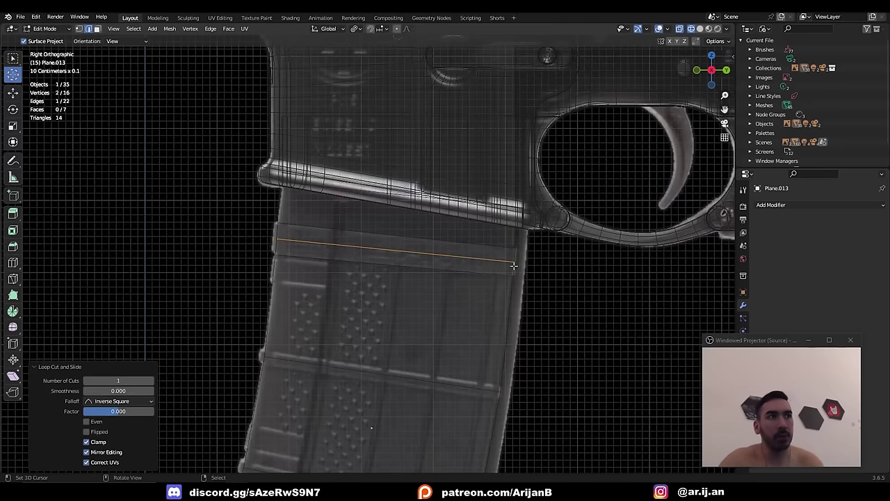
- Dissolve the two edges bordering the centred loop cut below the magwell and add level 1 subdivision to the magazine
{"action": "right_click", "coordinate": [415, 275]}
{"action": "right_click", "coordinate": [412, 246], "text": "shift"}
{"action": "right_click", "coordinate": [407, 238]}
{"action": "left_click", "coordinate": [400, 264], "text": "shift"}
{"action": "key", "text": "alt+z"}
{"action": "key", "text": "x"}
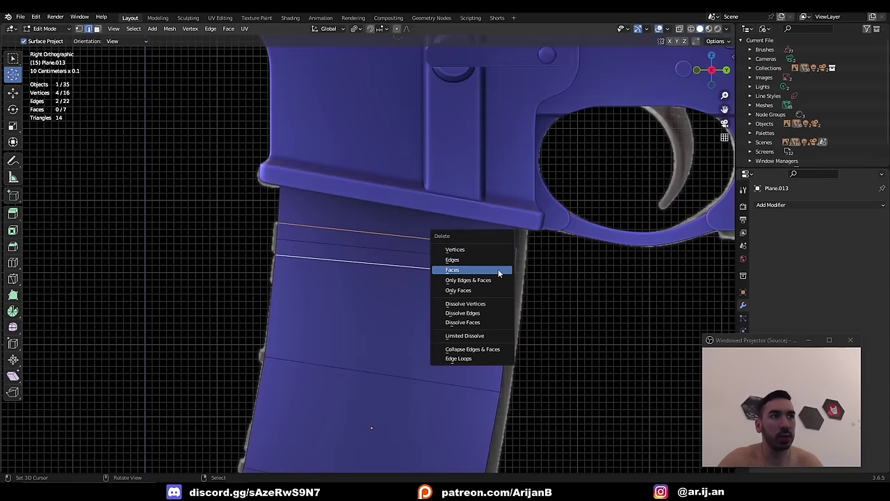
{"action": "left_click", "coordinate": [490, 314]}
{"action": "scroll", "coordinate": [490, 303], "scroll_direction": "down", "scroll_amount": 3}
{"action": "key", "text": "ctrl+1"}
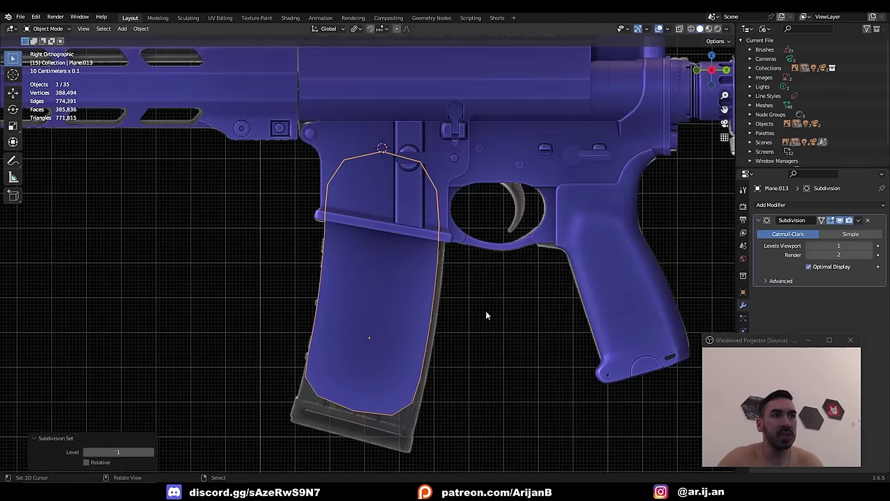
{"action": "key", "text": "Tab"}
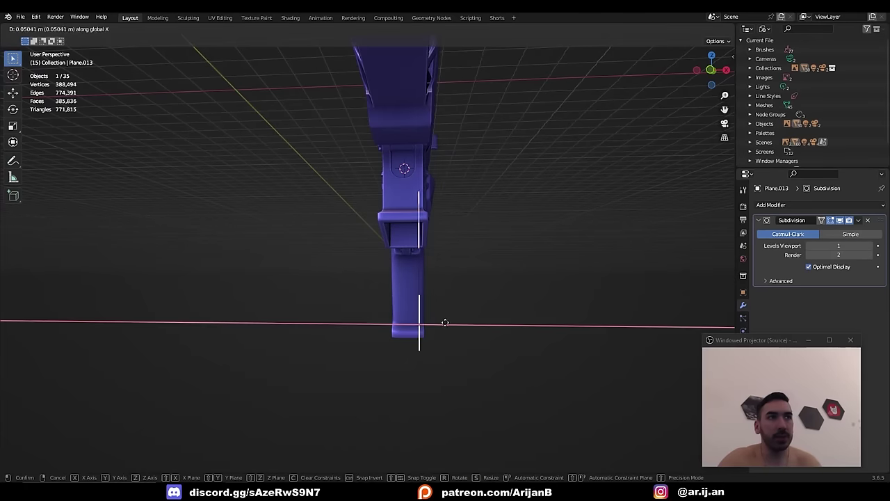
- Move the magazine plane about 0.05 m along X and extrude it across the magazine's full thickness
{"action": "left_click", "coordinate": [445, 323]}
{"action": "key", "text": "Tab"}
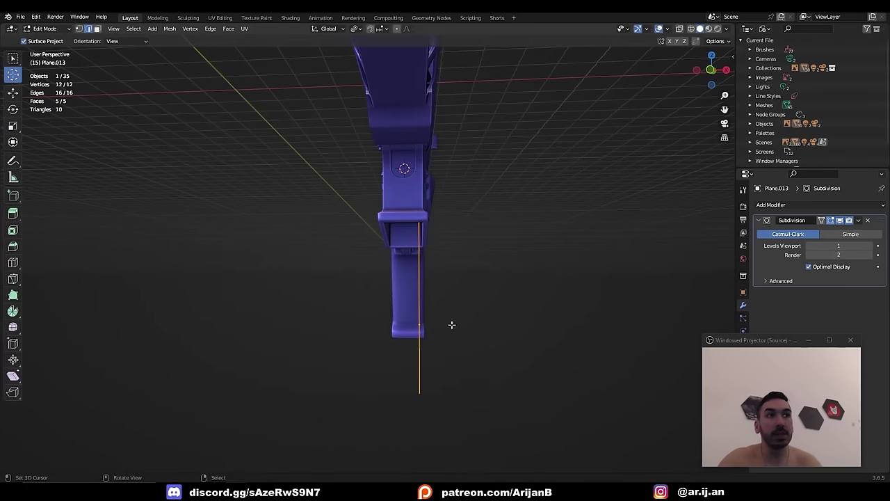
{"action": "key", "text": "e"}
{"action": "left_click", "coordinate": [418, 320]}
- Delete the end faces at the top and bottom of the extruded magazine body
{"action": "middle_click_drag", "start_coordinate": [450, 327], "coordinate": [445, 296]}
{"action": "key", "text": "shift+z"}
{"action": "key", "text": "3"}
{"action": "right_click", "coordinate": [405, 381]}
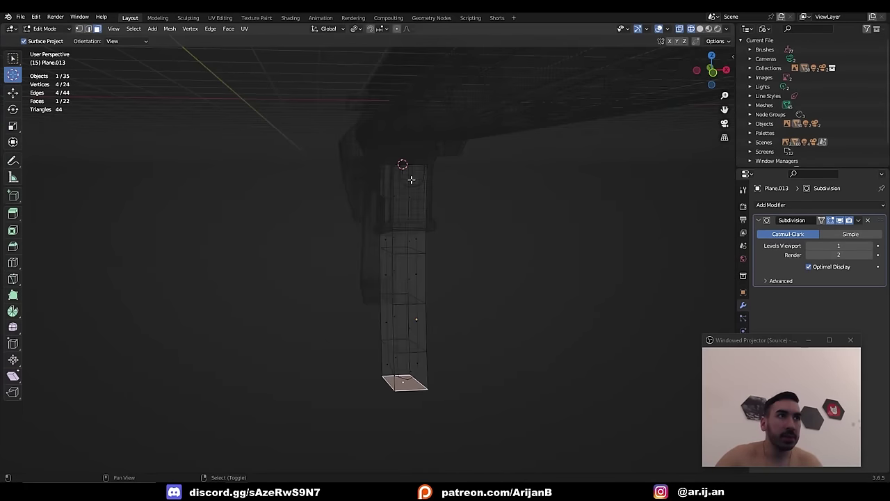
{"action": "right_click", "coordinate": [408, 167], "text": "shift"}
{"action": "key", "text": "x"}
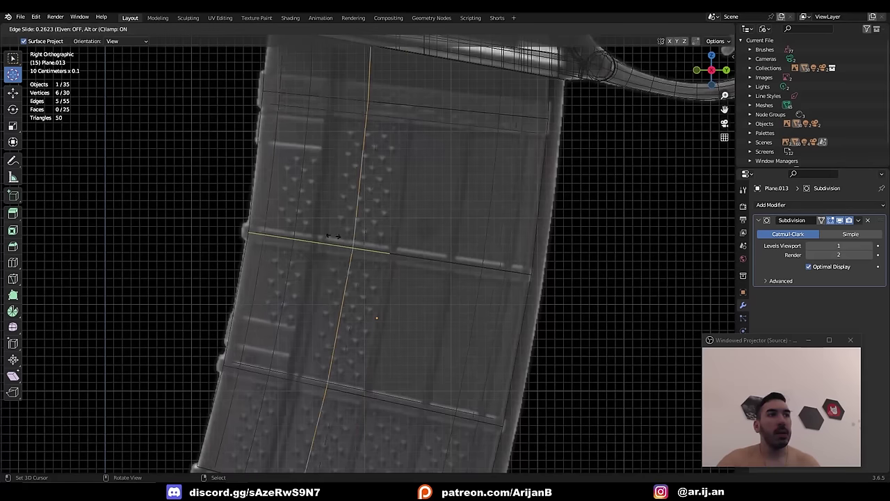
- Add vertical loop cuts along the magazine's grooves and bevel them, one about 0.014 m wide and the other three about 0.009 m
{"action": "left_click", "coordinate": [390, 254]}
{"action": "key", "text": "g"}
{"action": "key", "text": "g"}
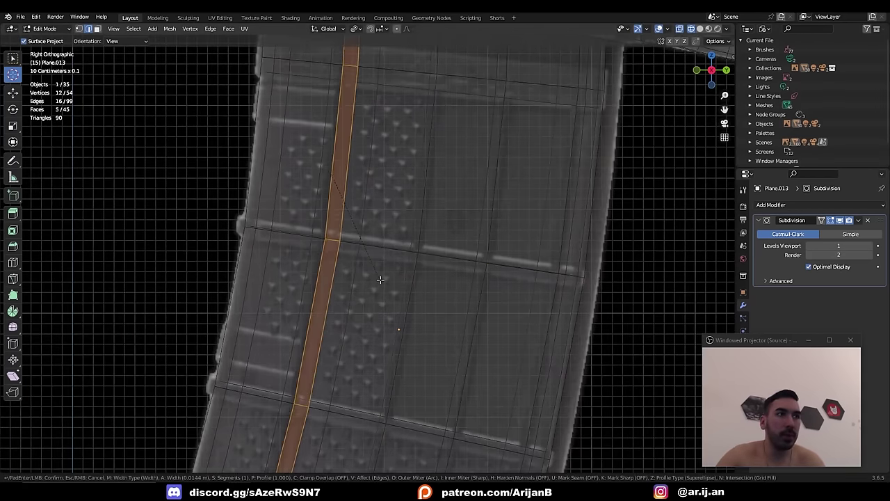
{"action": "left_click", "coordinate": [383, 280]}
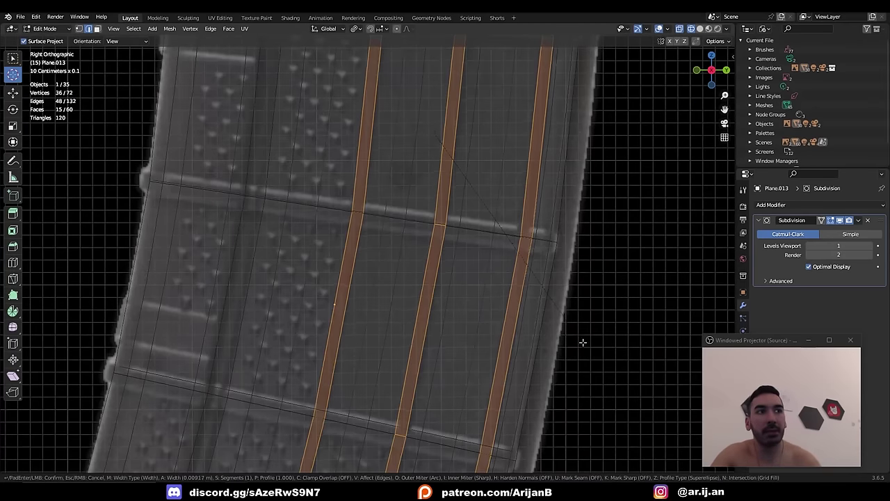
{"action": "left_click", "coordinate": [583, 342]}
- Set a crease of 1.00 on the magazine body's vertical corner edges
{"action": "middle_click_drag", "start_coordinate": [460, 227], "coordinate": [428, 285], "text": "shift"}
{"action": "scroll", "coordinate": [421, 277], "scroll_direction": "down", "scroll_amount": 3}
{"action": "key", "text": "Tab"}
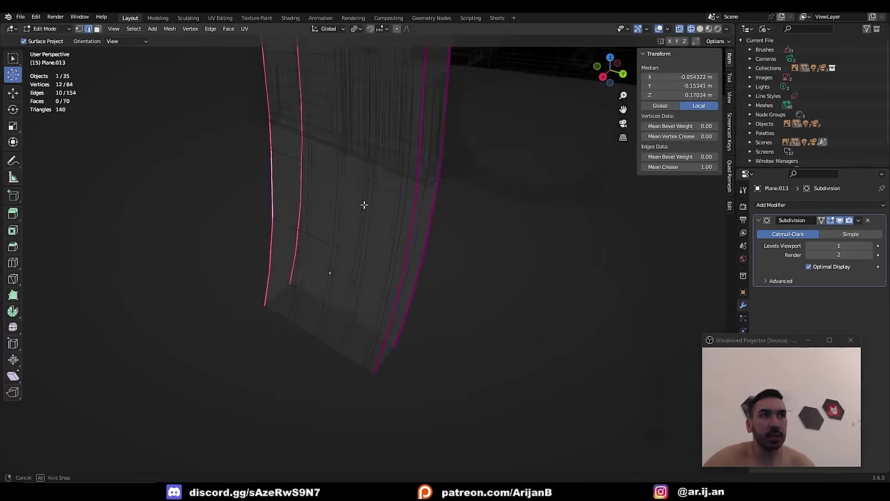
{"action": "left_click", "coordinate": [428, 219], "text": "alt+shift"}
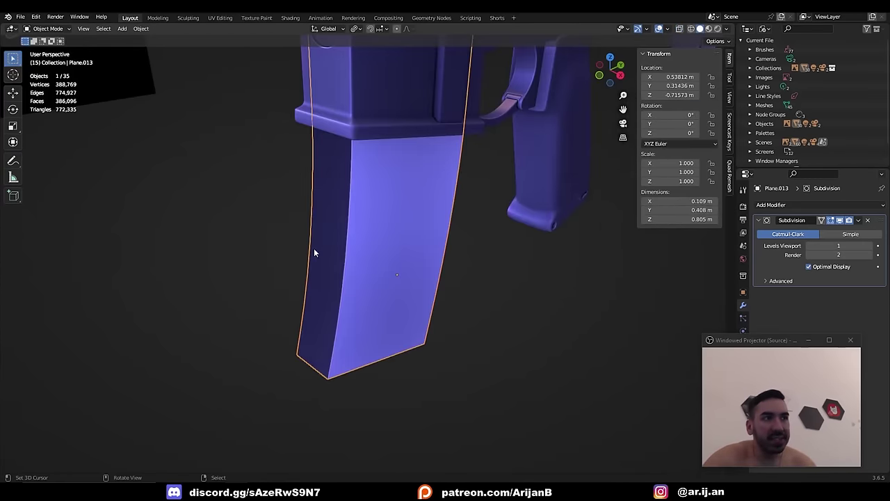
{"action": "middle_click_drag", "start_coordinate": [384, 277], "coordinate": [392, 296]}
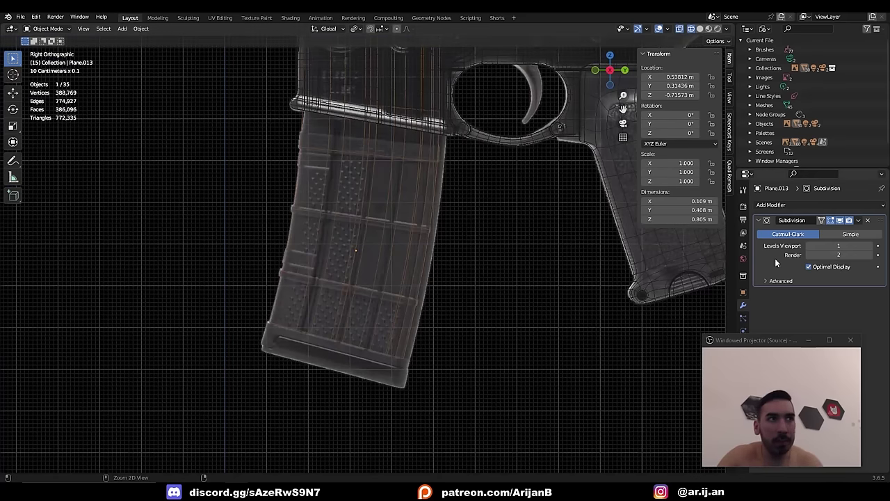
- Apply the magazine's Subdivision modifier and bevel the horizontal edge loops at the two lower ribs
{"action": "key", "text": "ctrl+a"}
{"action": "key", "text": "Tab"}
{"action": "scroll", "coordinate": [360, 250], "scroll_direction": "up", "scroll_amount": 5}
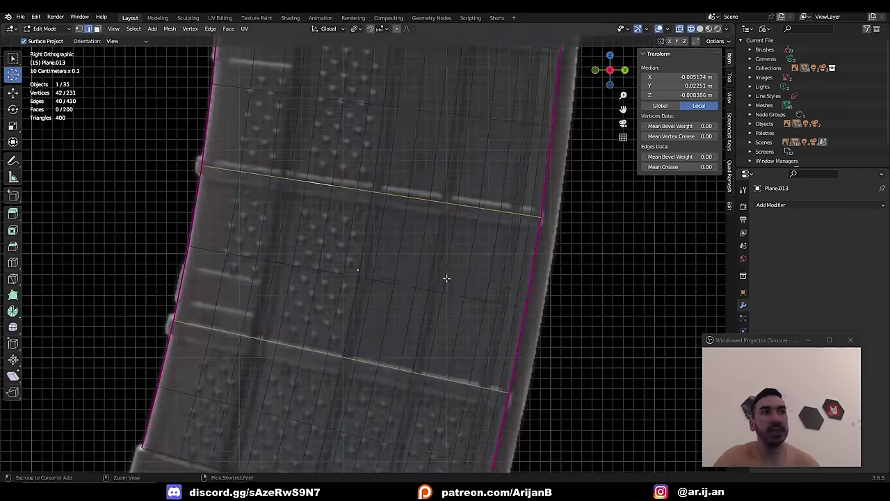
{"action": "key", "text": "ctrl+b"}
{"action": "left_click", "coordinate": [488, 302]}
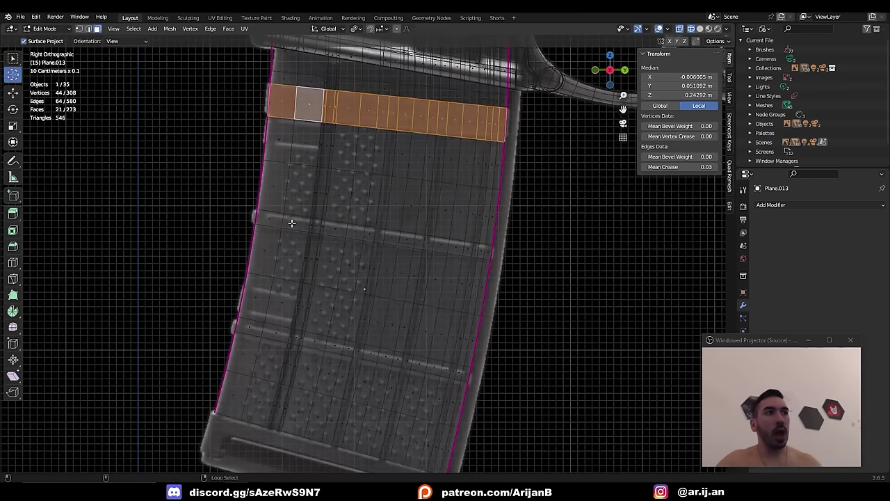
- Extrude the face loops of the three horizontal bands and three vertical strips outward about 0.009 m using Shrink/Fatten with Offset Even
{"action": "left_click", "coordinate": [282, 221], "text": "alt+shift"}
{"action": "left_click", "coordinate": [263, 330], "text": "alt+shift"}
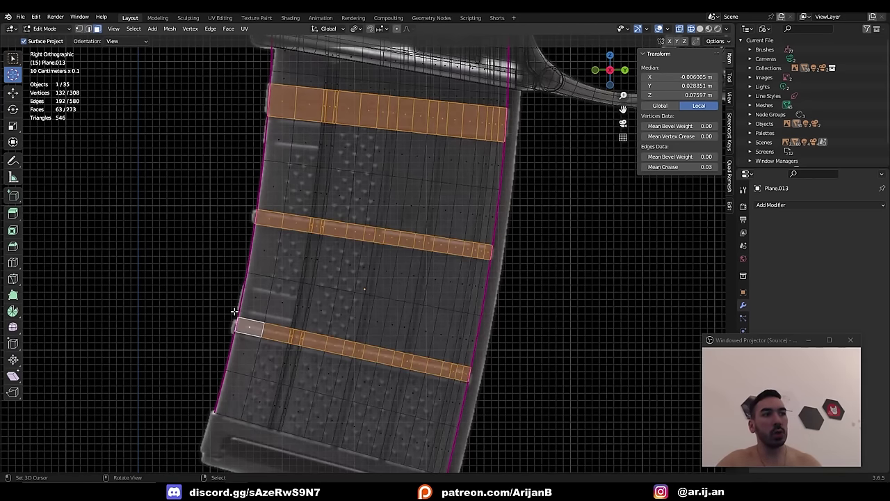
{"action": "scroll", "coordinate": [417, 330], "scroll_direction": "down", "scroll_amount": 2}
{"action": "key", "text": "shift+z"}
{"action": "mouse_move", "coordinate": [414, 284]}
{"action": "middle_mouse_down"}
{"action": "mouse_move", "coordinate": [383, 286]}
{"action": "mouse_move", "coordinate": [320, 243]}
{"action": "mouse_move", "coordinate": [342, 232]}
{"action": "middle_mouse_up"}
{"action": "key", "text": "shift+z"}
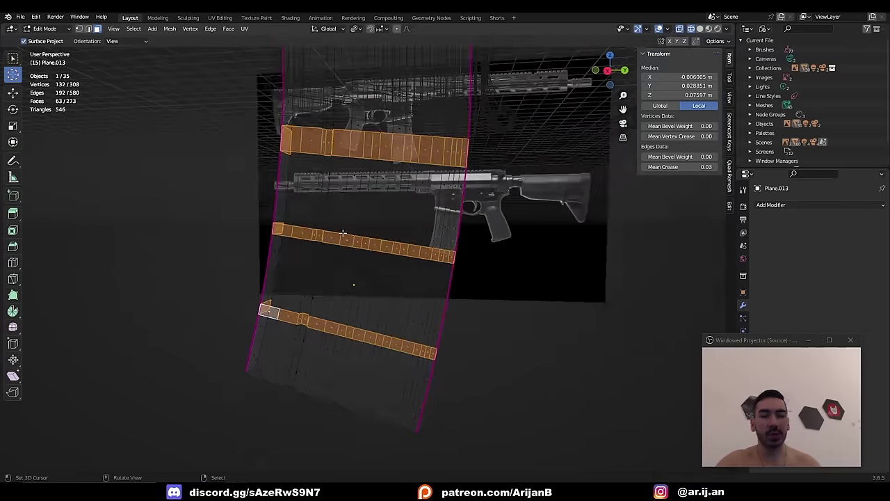
{"action": "key", "text": "KP_3"}
{"action": "key", "text": "shift+z"}
{"action": "key", "text": "shift+z"}
{"action": "scroll", "coordinate": [393, 192], "scroll_direction": "up", "scroll_amount": 3}
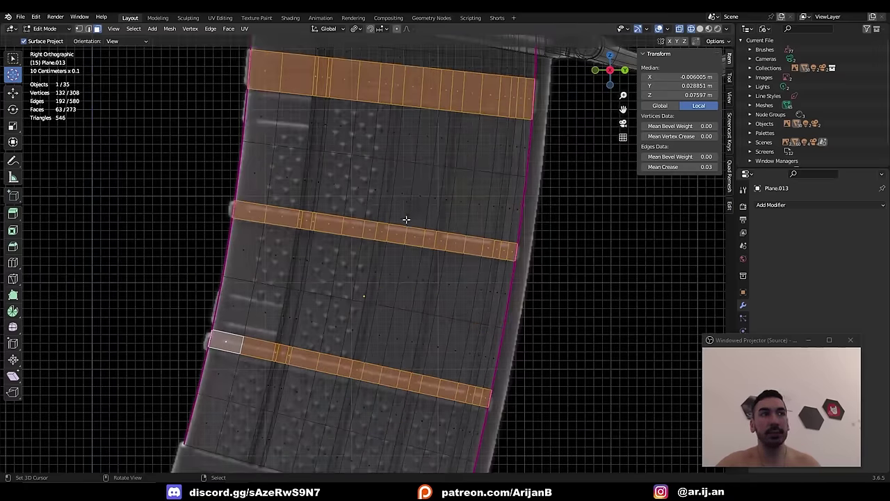
{"action": "scroll", "coordinate": [406, 220], "scroll_direction": "down", "scroll_amount": 1}
{"action": "middle_click_drag", "start_coordinate": [407, 219], "coordinate": [357, 266], "text": "shift"}
{"action": "left_click", "coordinate": [343, 217], "text": "alt+shift"}
{"action": "left_click", "coordinate": [391, 225], "text": "alt+shift"}
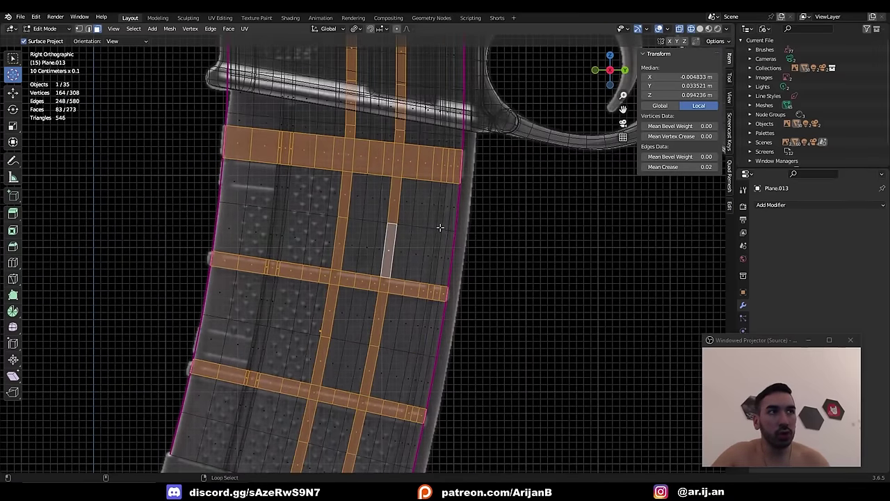
{"action": "right_click", "coordinate": [441, 227], "text": "alt+shift"}
{"action": "scroll", "coordinate": [452, 118], "scroll_direction": "down", "scroll_amount": 3}
{"action": "middle_click_drag", "start_coordinate": [299, 240], "coordinate": [362, 286]}
{"action": "scroll", "coordinate": [362, 285], "scroll_direction": "up", "scroll_amount": 4}
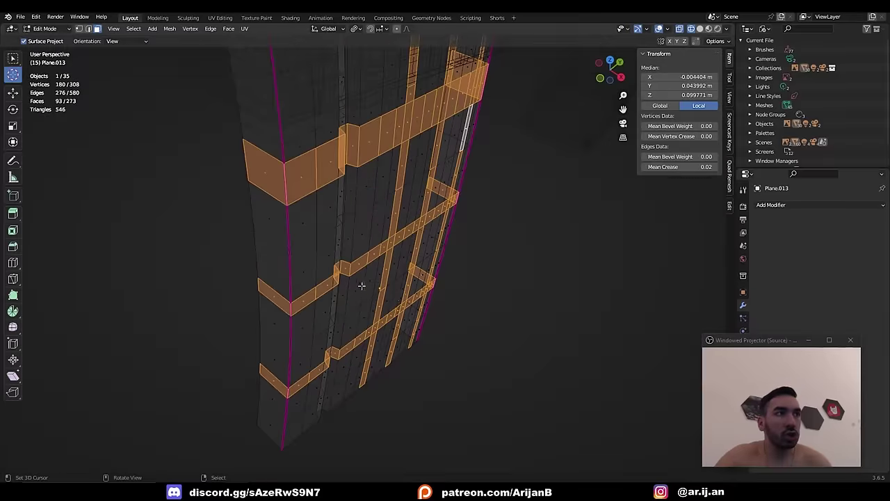
{"action": "key", "text": "e"}
{"action": "key", "text": "Escape"}
{"action": "key", "text": "alt+s"}
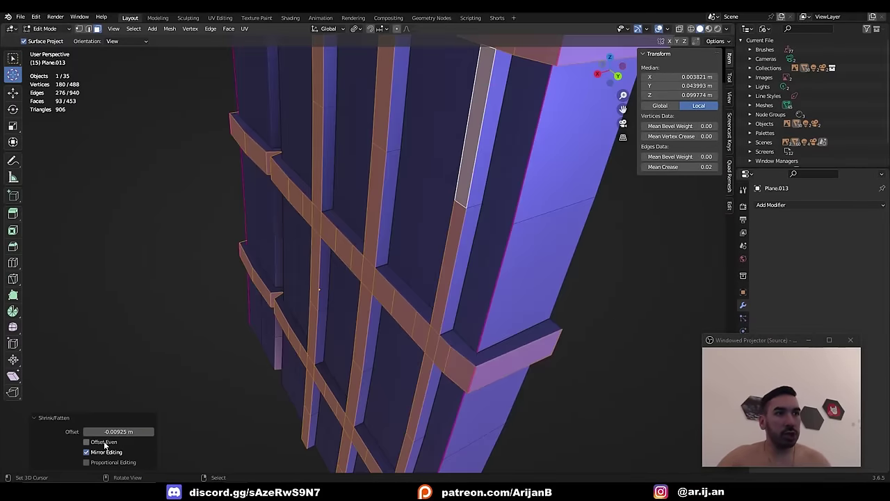
{"action": "left_click", "coordinate": [87, 441]}
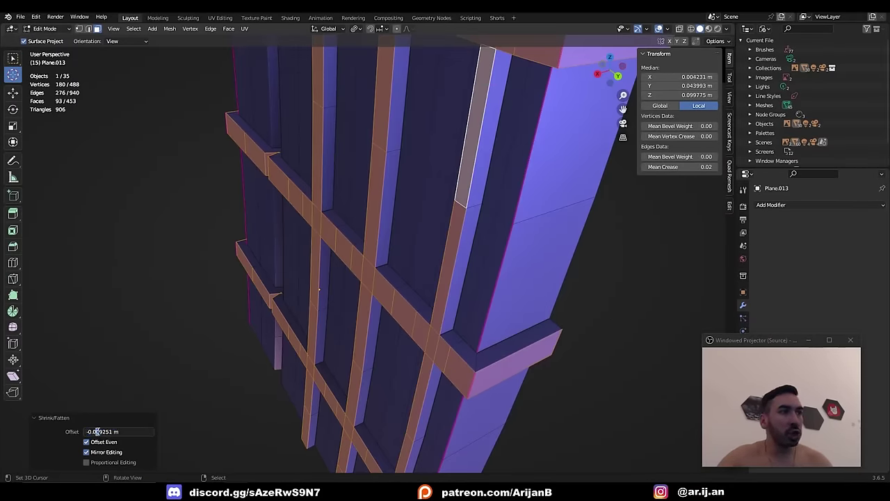
- Delete the end faces of the extruded ribs along the magazine's open inner side
{"action": "key", "text": "b"}
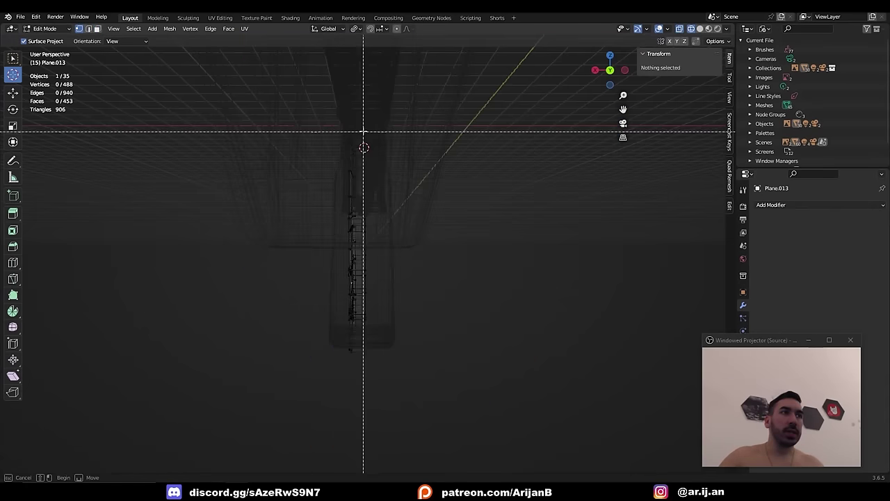
{"action": "left_click_drag", "start_coordinate": [360, 125], "coordinate": [448, 427]}
{"action": "scroll", "coordinate": [455, 295], "scroll_direction": "up", "scroll_amount": 4}
{"action": "mouse_move", "coordinate": [433, 299]}
{"action": "middle_mouse_down"}
{"action": "mouse_move", "coordinate": [455, 295]}
{"action": "mouse_move", "coordinate": [422, 224]}
{"action": "middle_mouse_up"}
{"action": "key", "text": "shift+z"}
{"action": "key", "text": "x"}
{"action": "left_click", "coordinate": [449, 294]}
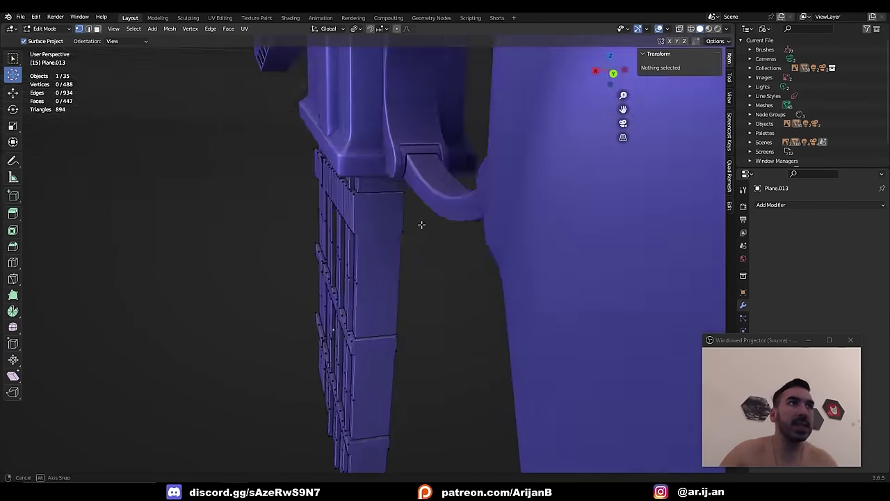
- Select the two neighbouring vertices at the inner end of the top rib on the rear face
{"action": "scroll", "coordinate": [430, 221], "scroll_direction": "up", "scroll_amount": 4}
{"action": "key", "text": "shift+z"}
{"action": "right_click", "coordinate": [449, 175]}
{"action": "key", "text": "1"}
{"action": "right_click", "coordinate": [444, 167]}
{"action": "right_click", "coordinate": [449, 170], "text": "shift"}
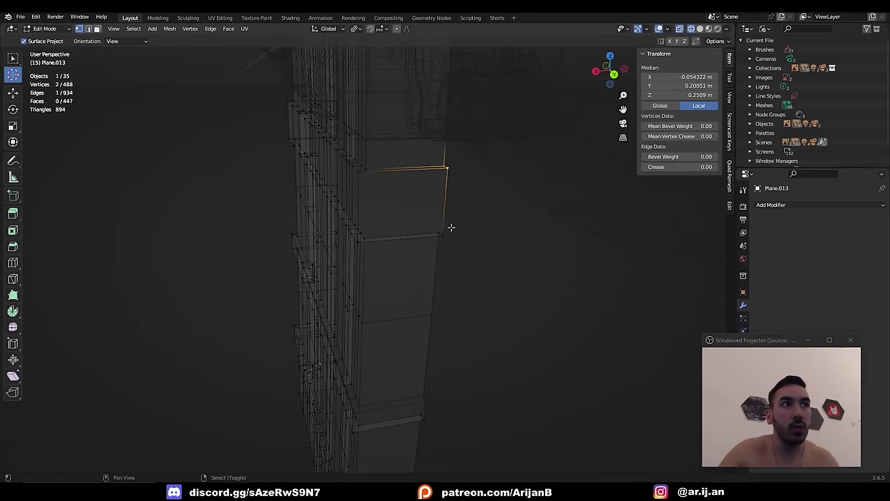
- Add a vertical loop cut down the magazine's rear face and flatten it by scaling to 0 along X
{"action": "middle_click_drag", "start_coordinate": [438, 226], "coordinate": [471, 258]}
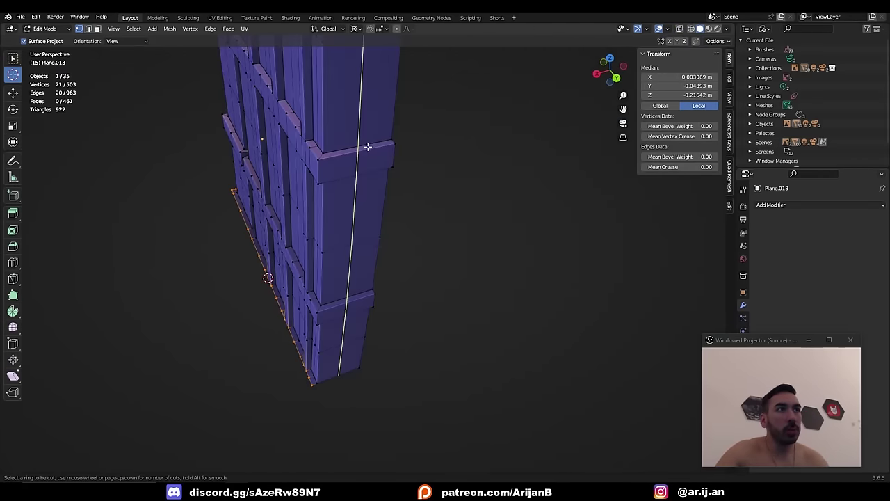
{"action": "left_click", "coordinate": [368, 147]}
{"action": "left_click", "coordinate": [346, 154]}
{"action": "mouse_move", "coordinate": [346, 155]}
{"action": "middle_mouse_down"}
{"action": "mouse_move", "coordinate": [367, 163]}
{"action": "mouse_move", "coordinate": [426, 295]}
{"action": "mouse_move", "coordinate": [453, 266]}
{"action": "mouse_move", "coordinate": [409, 264]}
{"action": "mouse_move", "coordinate": [399, 197]}
{"action": "mouse_move", "coordinate": [373, 201]}
{"action": "mouse_move", "coordinate": [386, 199]}
{"action": "middle_mouse_up"}
{"action": "key", "text": "shift+z"}
{"action": "scroll", "coordinate": [453, 267], "scroll_direction": "up", "scroll_amount": 1}
{"action": "key", "text": "s"}
{"action": "key", "text": "x"}
{"action": "key", "text": "0"}
{"action": "key", "text": "Return"}
{"action": "key", "text": "alt+z"}
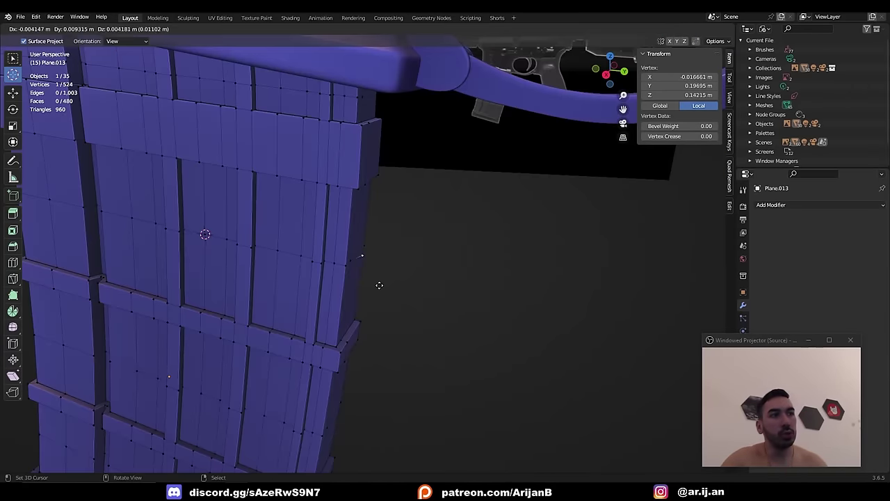
- Try to extrude a rear loop-cut vertex in place, scale it along X to the inner edge, and fill from it
{"action": "right_click", "coordinate": [394, 288]}
{"action": "middle_click_drag", "start_coordinate": [396, 288], "coordinate": [334, 267]}
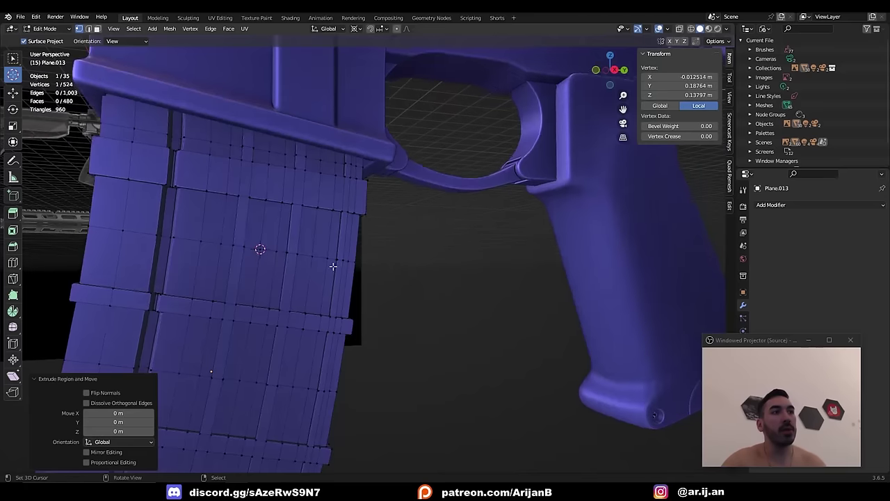
{"action": "key", "text": "shift+z"}
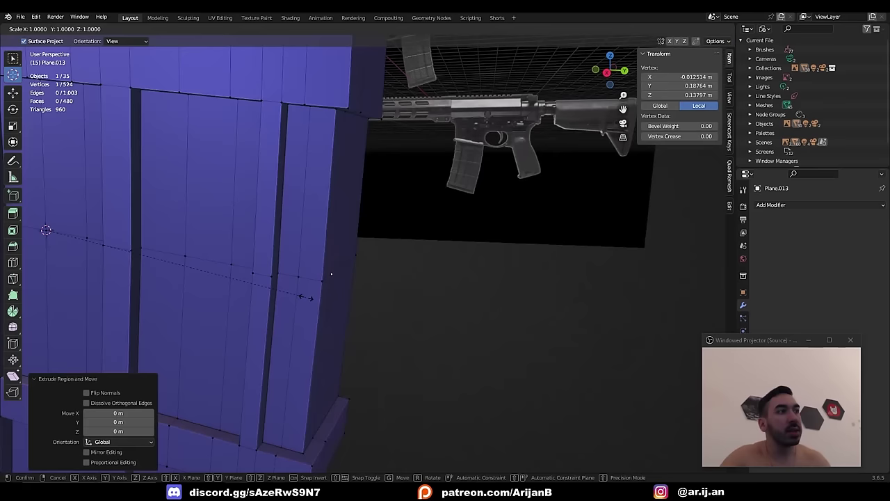
{"action": "key", "text": "s"}
{"action": "key", "text": "x"}
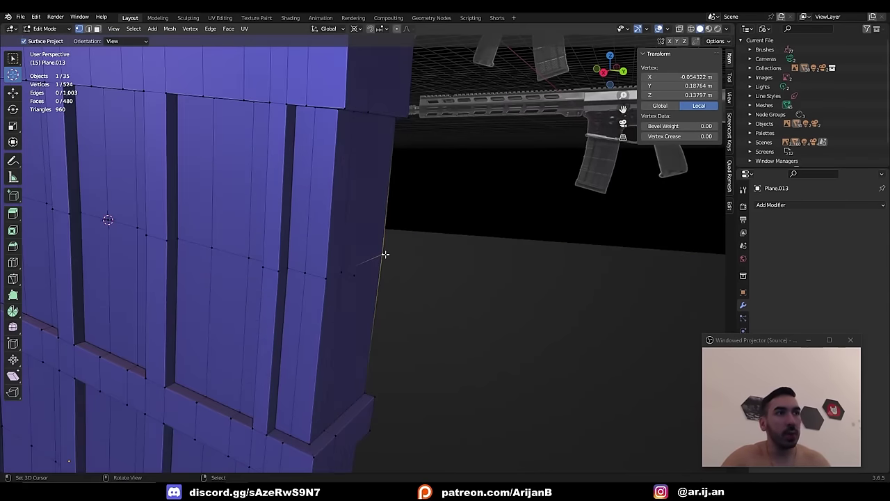
{"action": "right_click", "coordinate": [387, 243]}
{"action": "left_click", "coordinate": [369, 224]}
{"action": "middle_click_drag", "start_coordinate": [369, 224], "coordinate": [355, 188]}
{"action": "left_click", "coordinate": [350, 135], "text": "shift"}
{"action": "key", "text": "f"}
{"action": "scroll", "coordinate": [344, 298], "scroll_direction": "down", "scroll_amount": 3}
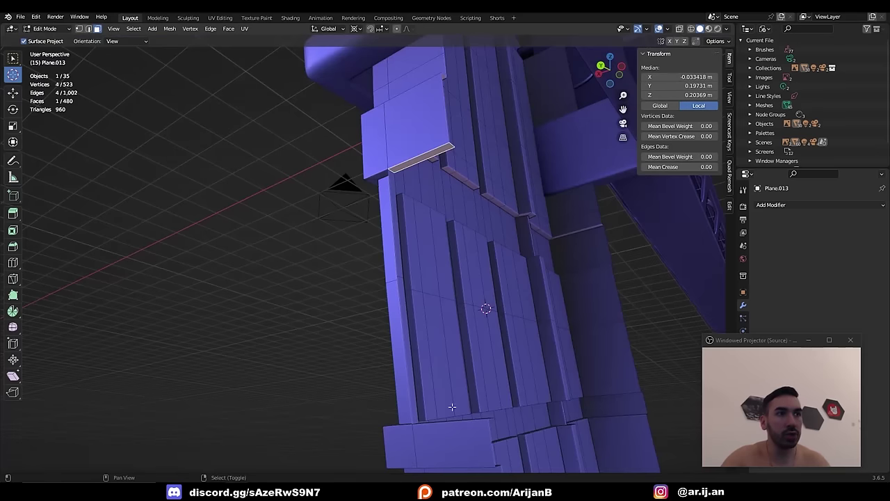
- Delete the inner rear geometry between the ribs and snap the 3D cursor to the lower rib's inner corner vertex
{"action": "middle_click_drag", "start_coordinate": [452, 407], "coordinate": [447, 418]}
{"action": "key", "text": "x"}
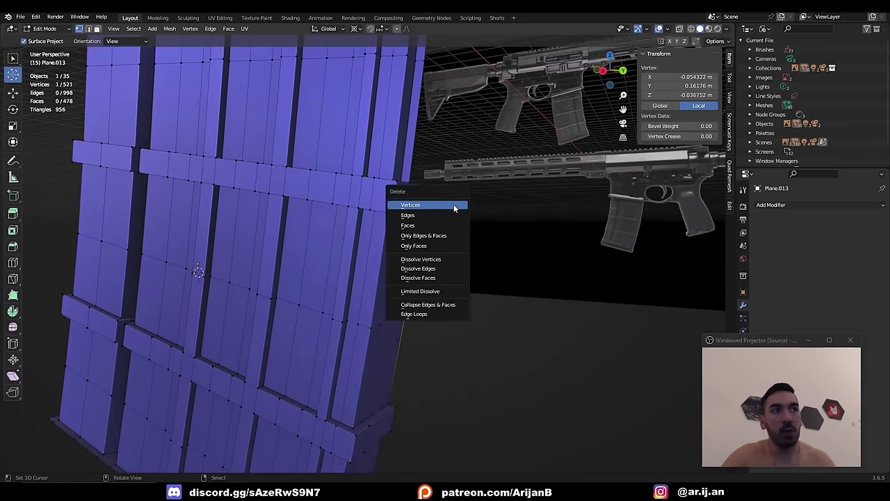
{"action": "left_click", "coordinate": [457, 205]}
{"action": "key", "text": "e"}
{"action": "key", "text": "s"}
{"action": "key", "text": "shift+s"}
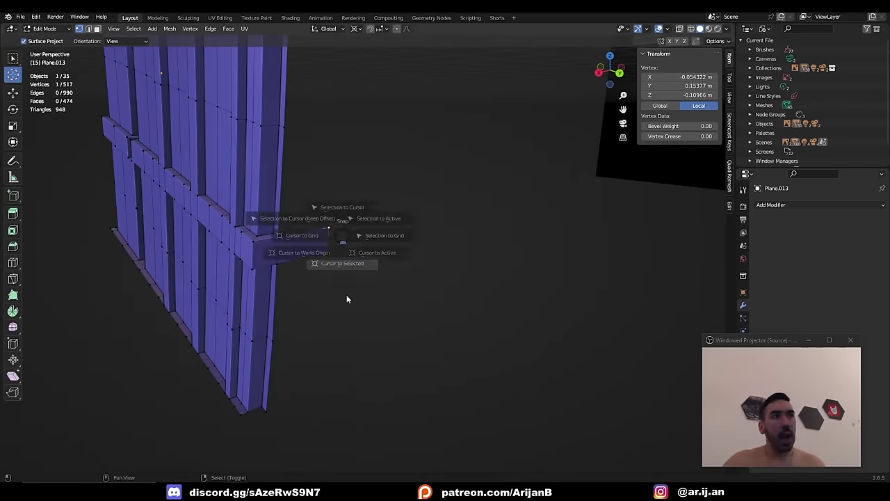
{"action": "left_click", "coordinate": [347, 294]}
- Extrude the rear vertical edges between the ribs, scale them to 0 along X at the 3D cursor, and merge vertices by distance
{"action": "left_click", "coordinate": [279, 196], "text": "alt"}
{"action": "key", "text": "shift+z"}
{"action": "right_click", "coordinate": [304, 234], "text": "shift"}
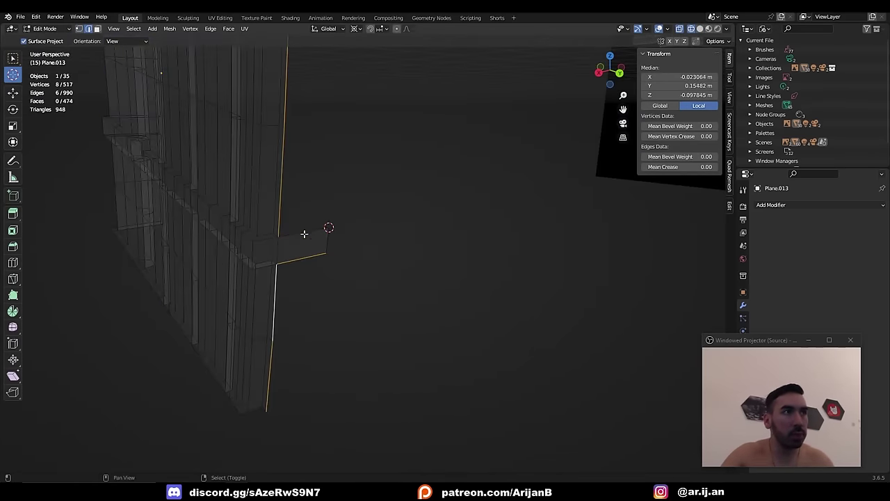
{"action": "right_click", "coordinate": [303, 258], "text": "shift"}
{"action": "scroll", "coordinate": [320, 202], "scroll_direction": "down", "scroll_amount": 3}
{"action": "right_click", "coordinate": [346, 127], "text": "shift"}
{"action": "middle_click_drag", "start_coordinate": [346, 127], "coordinate": [353, 253], "text": "shift"}
{"action": "right_click", "coordinate": [346, 233], "text": "alt+shift"}
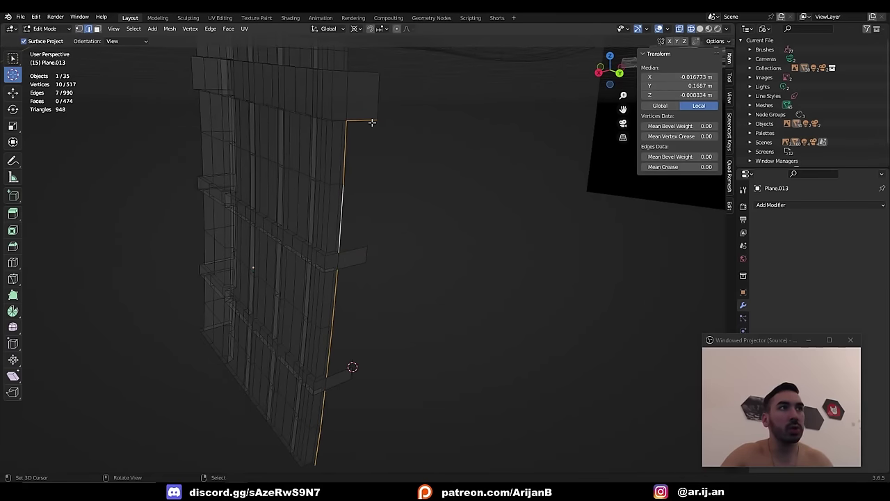
{"action": "key", "text": "e"}
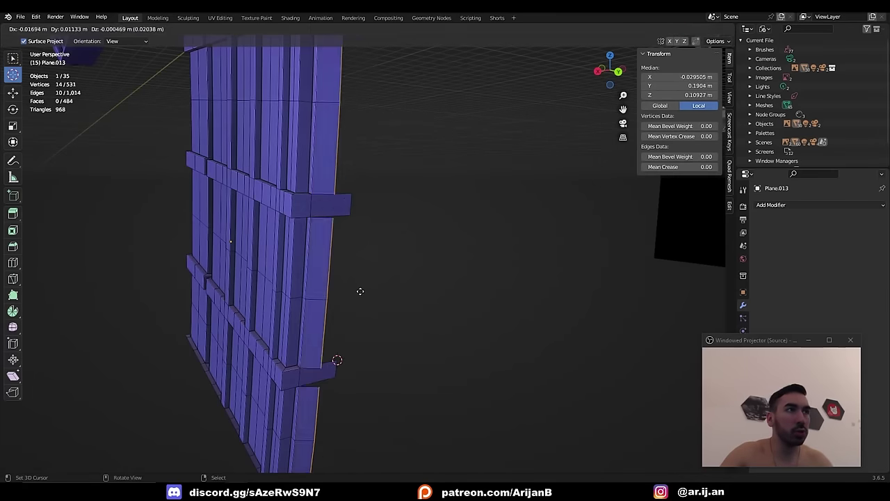
{"action": "right_click", "coordinate": [361, 289]}
{"action": "type", "text": "sx"}
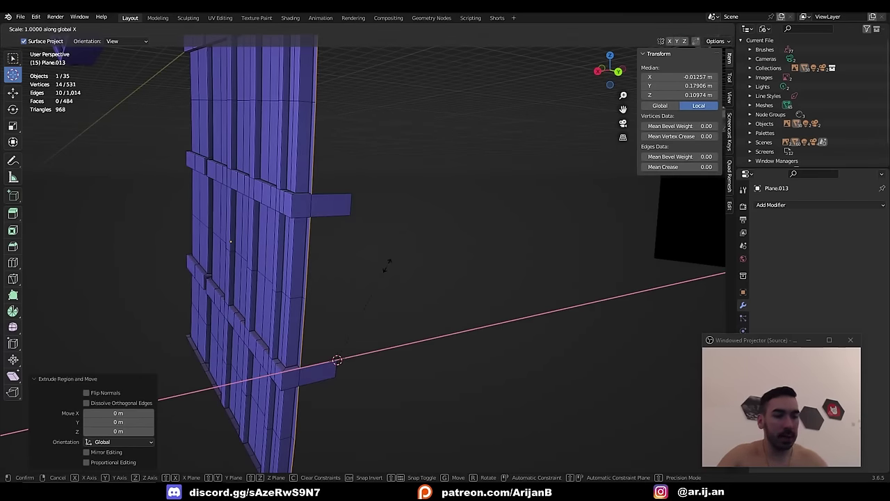
{"action": "type", "text": "0"}
{"action": "key", "text": "Return"}
{"action": "key", "text": "a"}
{"action": "key", "text": "m"}
{"action": "key", "text": "b"}
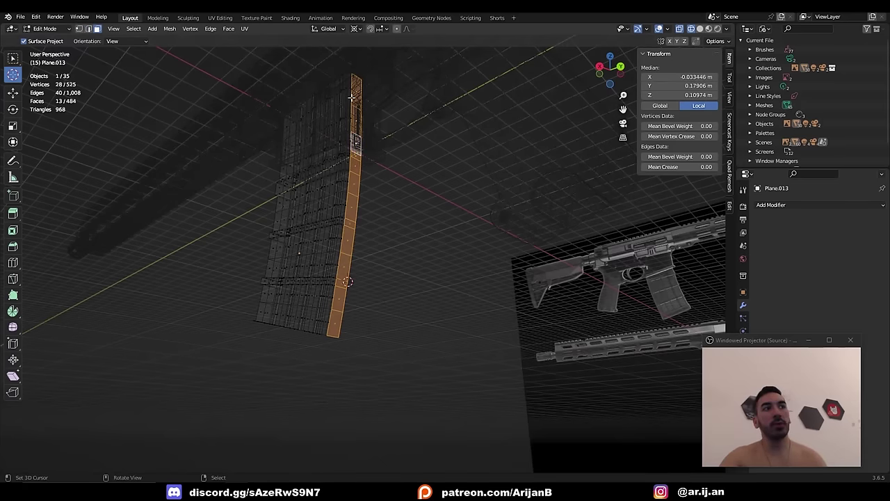
- Extrude the rear strip of faces in place and fatten it outward about 0.007 m to match the magazine's spine in the reference
{"action": "key", "text": "KP_3"}
{"action": "middle_click_drag", "start_coordinate": [414, 282], "coordinate": [421, 249], "text": "shift"}
{"action": "scroll", "coordinate": [422, 248], "scroll_direction": "up", "scroll_amount": 6}
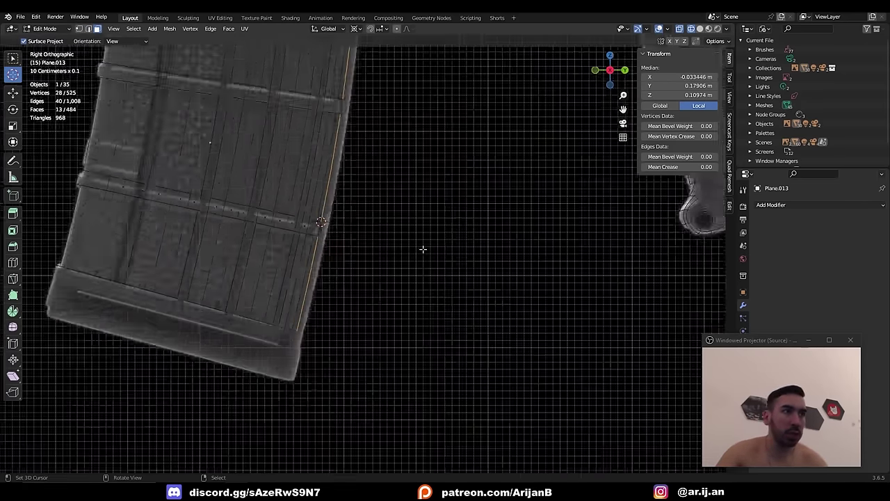
{"action": "key", "text": "e"}
{"action": "right_click", "coordinate": [294, 301]}
{"action": "middle_click_drag", "start_coordinate": [292, 302], "coordinate": [299, 297], "text": "shift"}
{"action": "scroll", "coordinate": [299, 297], "scroll_direction": "up", "scroll_amount": 2}
{"action": "key", "text": "alt+s"}
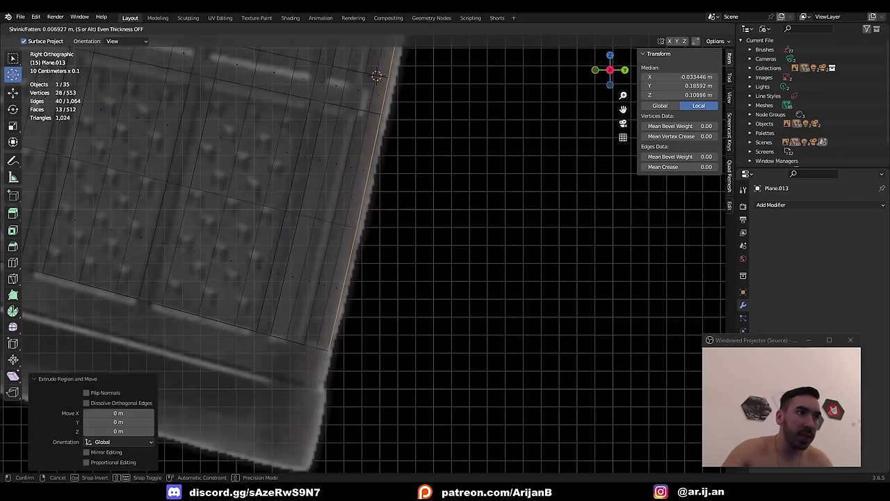
{"action": "left_click", "coordinate": [372, 205]}
- Bevel the outer vertical edge of the rear spine with three segments
{"action": "scroll", "coordinate": [371, 205], "scroll_direction": "down", "scroll_amount": 3}
{"action": "middle_click_drag", "start_coordinate": [372, 204], "coordinate": [327, 258], "text": "shift"}
{"action": "key", "text": "shift+z"}
{"action": "scroll", "coordinate": [345, 235], "scroll_direction": "up", "scroll_amount": 2}
{"action": "key", "text": "Tab"}
{"action": "scroll", "coordinate": [344, 234], "scroll_direction": "down", "scroll_amount": 2}
{"action": "key", "text": "Tab"}
{"action": "key", "text": "2"}
{"action": "left_click", "coordinate": [383, 256], "text": "alt"}
{"action": "key", "text": "ctrl+b"}
{"action": "scroll", "coordinate": [439, 282], "scroll_direction": "up", "scroll_amount": 2}
{"action": "key", "text": "c"}
{"action": "left_click", "coordinate": [449, 288]}
{"action": "key", "text": "Tab"}
{"action": "key", "text": "Tab"}
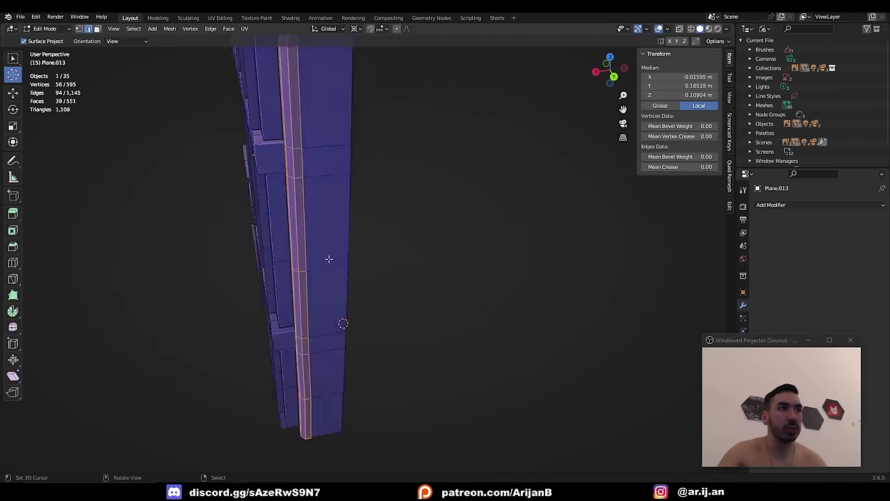
- Extrude the magazine's bottom edge downward to form the floor plate following the reference
{"action": "middle_click_drag", "start_coordinate": [415, 252], "coordinate": [501, 229]}
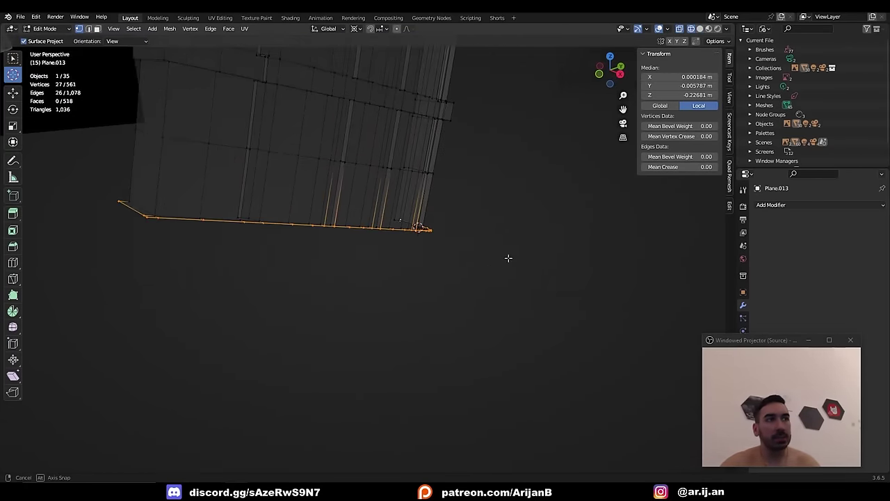
{"action": "key", "text": "KP_3"}
{"action": "key", "text": "e"}
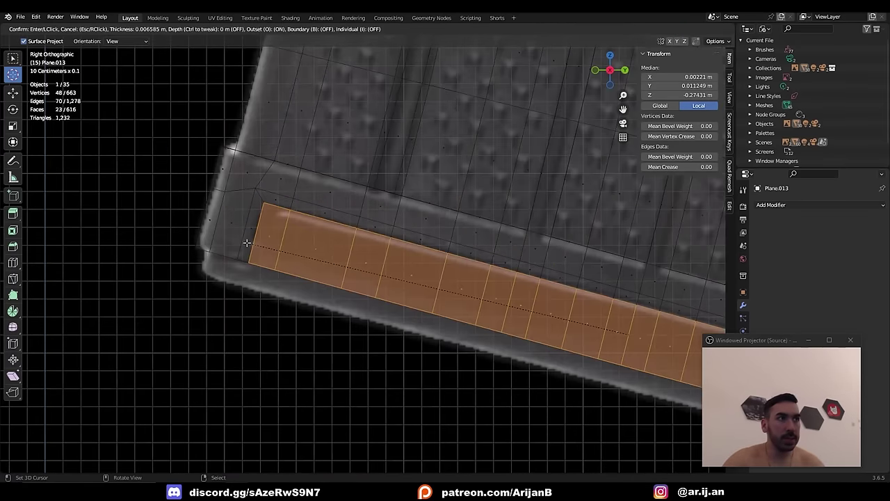
- Bevel the outline edges of the floor plate's inset side panel to a 0.0016 m strip with one segment
{"action": "scroll", "coordinate": [249, 243], "scroll_direction": "down", "scroll_amount": 3}
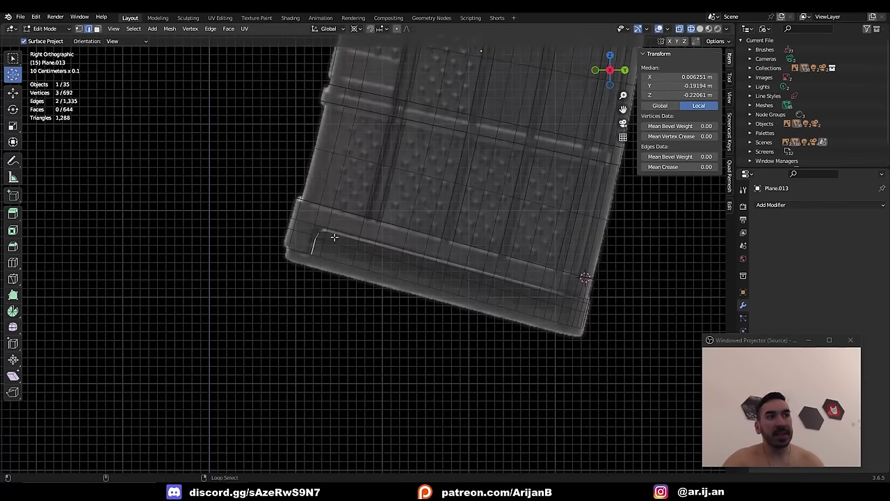
{"action": "scroll", "coordinate": [337, 239], "scroll_direction": "up", "scroll_amount": 2}
{"action": "scroll", "coordinate": [391, 188], "scroll_direction": "up", "scroll_amount": 5}
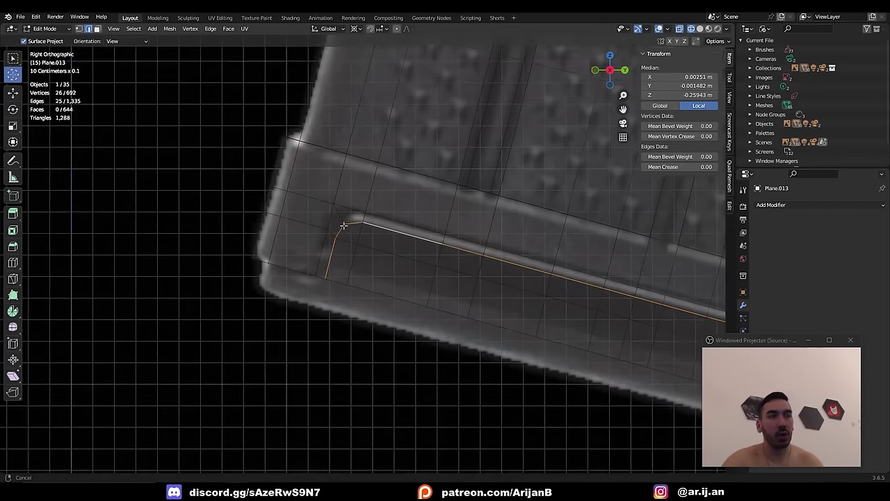
{"action": "key", "text": "ctrl+b"}
{"action": "scroll", "coordinate": [275, 283], "scroll_direction": "down", "scroll_amount": 2}
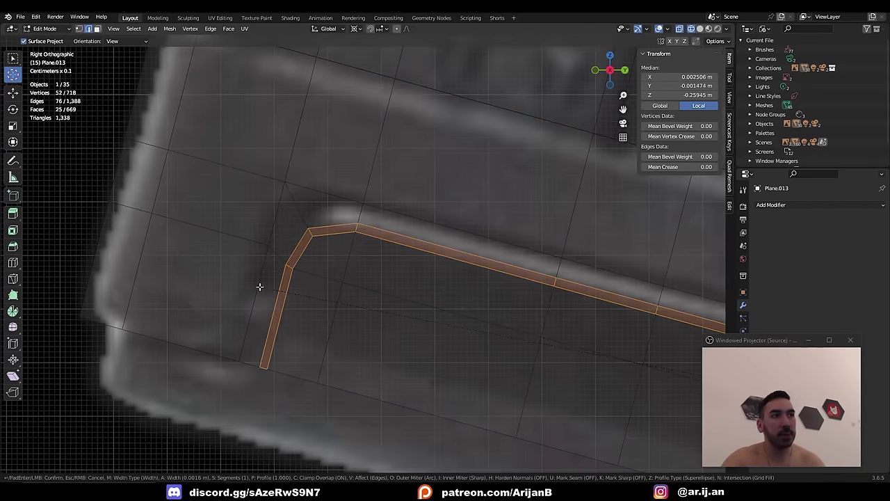
{"action": "left_click", "coordinate": [258, 286]}
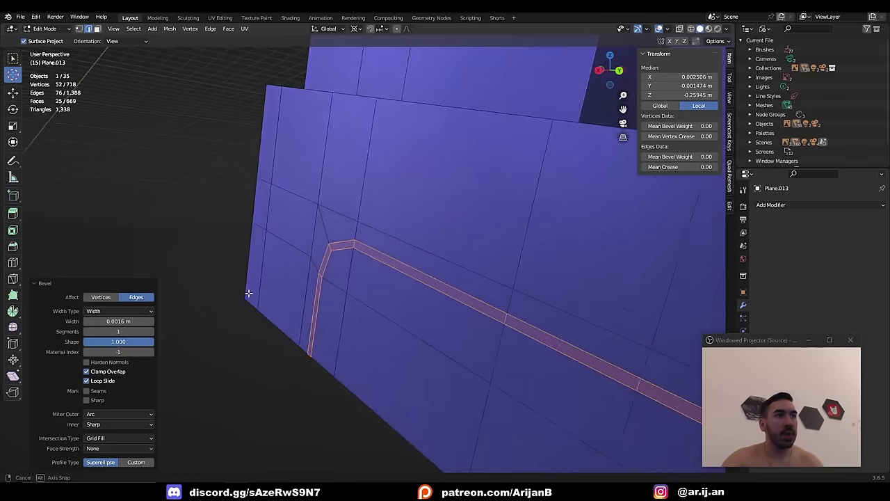
- Extrude the bevelled strip in place and shrink it inward along its normals to form a groove around the floor-plate panel
{"action": "middle_click_drag", "start_coordinate": [248, 294], "coordinate": [278, 291]}
{"action": "key", "text": "e"}
{"action": "right_click", "coordinate": [291, 287]}
{"action": "key", "text": "alt+s"}
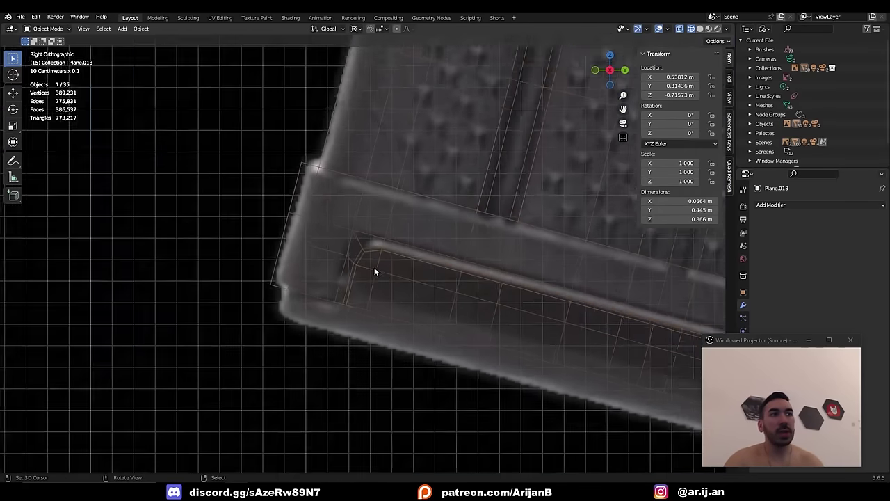
{"action": "scroll", "coordinate": [376, 268], "scroll_direction": "down", "scroll_amount": 1}
{"action": "key", "text": "g"}
{"action": "right_click", "coordinate": [426, 231]}
{"action": "scroll", "coordinate": [344, 268], "scroll_direction": "down", "scroll_amount": 3}
{"action": "middle_click_drag", "start_coordinate": [487, 312], "coordinate": [366, 273], "text": "shift"}
{"action": "key", "text": "g"}
{"action": "right_click", "coordinate": [518, 287]}
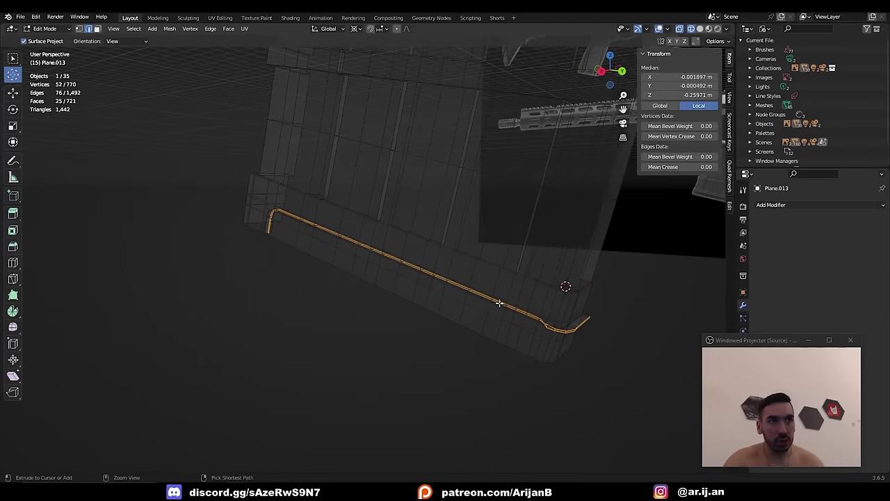
- Add a level 2 Subdivision modifier to the magazine and shade it smooth
{"action": "key", "text": "ctrl+2"}
{"action": "middle_click_drag", "start_coordinate": [381, 237], "coordinate": [345, 249]}
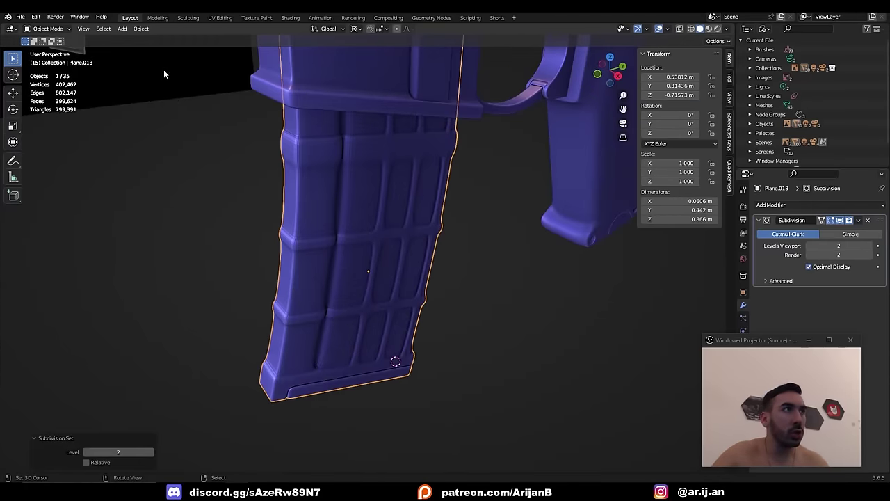
{"action": "left_click", "coordinate": [145, 30]}
{"action": "left_click", "coordinate": [184, 233]}
{"action": "middle_click_drag", "start_coordinate": [303, 169], "coordinate": [336, 179]}
- Add centred edge loops around the magazine's horizontal bands and bevel them with one segment into support loops near the band edges
{"action": "key", "text": "Tab"}
{"action": "middle_click_drag", "start_coordinate": [264, 299], "coordinate": [357, 125]}
{"action": "key", "text": "alt+a"}
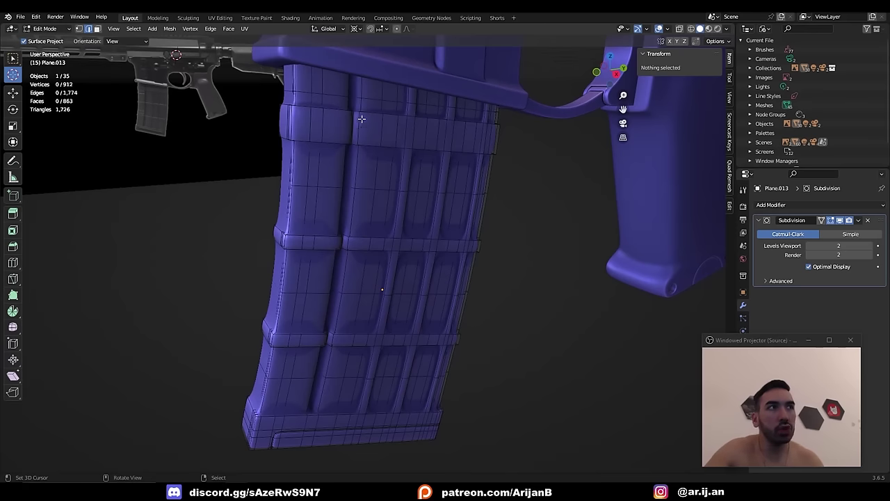
{"action": "left_click", "coordinate": [346, 228]}
{"action": "right_click", "coordinate": [346, 229]}
{"action": "left_click", "coordinate": [347, 241]}
{"action": "right_click", "coordinate": [347, 242]}
{"action": "key", "text": "ctrl+r"}
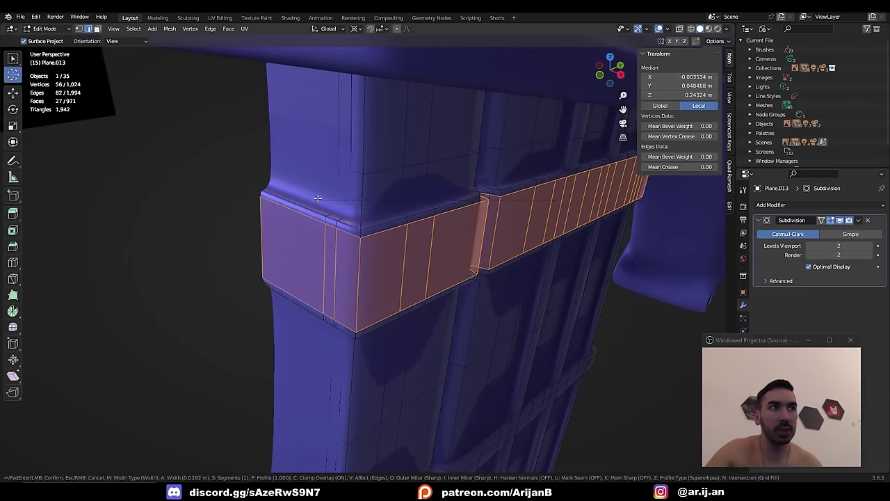
{"action": "left_click", "coordinate": [362, 256]}
- Cut centred edge loops down the magazine's three vertical ribs and widen them into paired support loops
{"action": "middle_click_drag", "start_coordinate": [387, 231], "coordinate": [396, 199]}
{"action": "key", "text": "ctrl+r"}
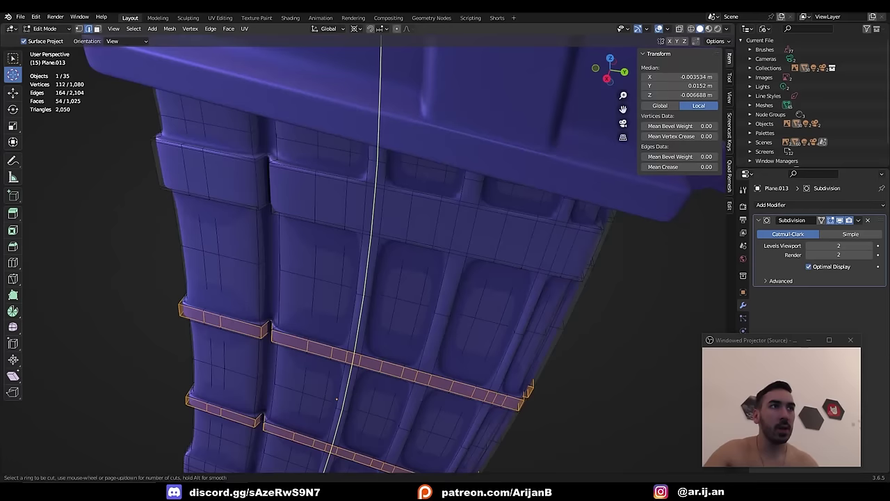
{"action": "left_click", "coordinate": [369, 190]}
{"action": "right_click", "coordinate": [369, 190]}
{"action": "key", "text": "ctrl+r"}
{"action": "left_click", "coordinate": [470, 202]}
{"action": "right_click", "coordinate": [470, 202]}
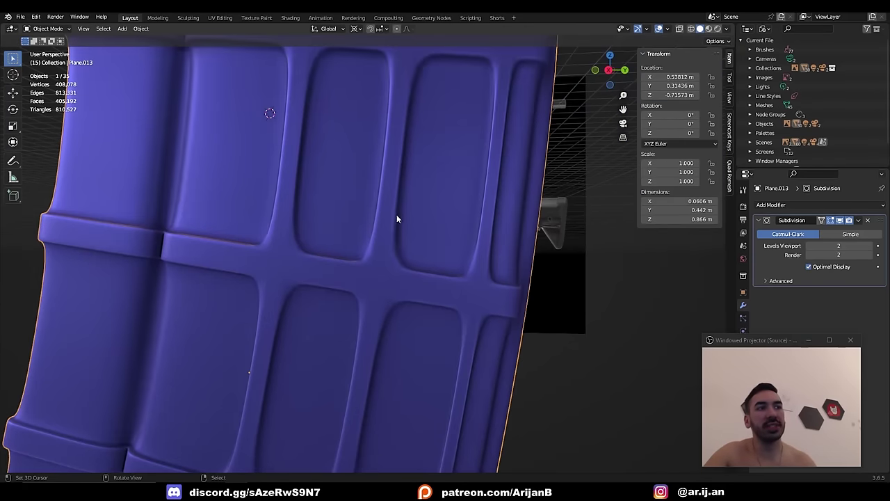
- Add two horizontal loop cuts across the upper row of recessed panels, one near each end, to tighten their corners
{"action": "key", "text": "Tab"}
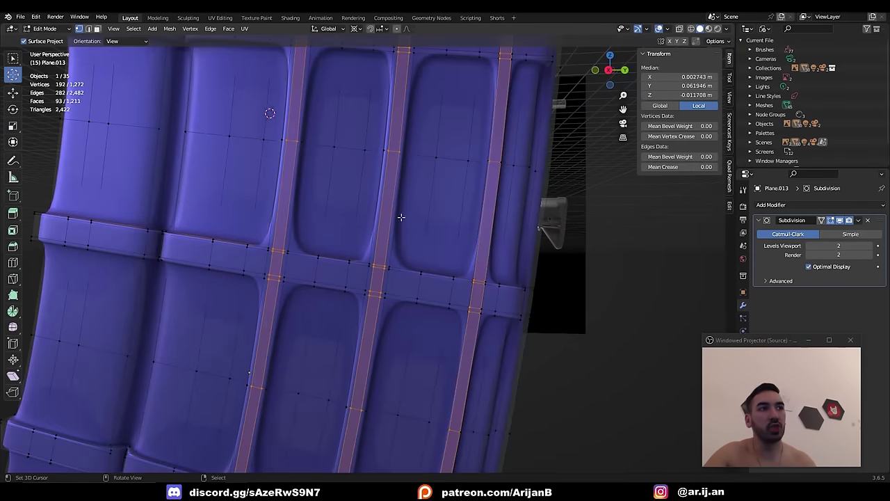
{"action": "key", "text": "ctrl+r"}
{"action": "left_click", "coordinate": [396, 201]}
{"action": "left_click", "coordinate": [399, 231]}
{"action": "key", "text": "ctrl+r"}
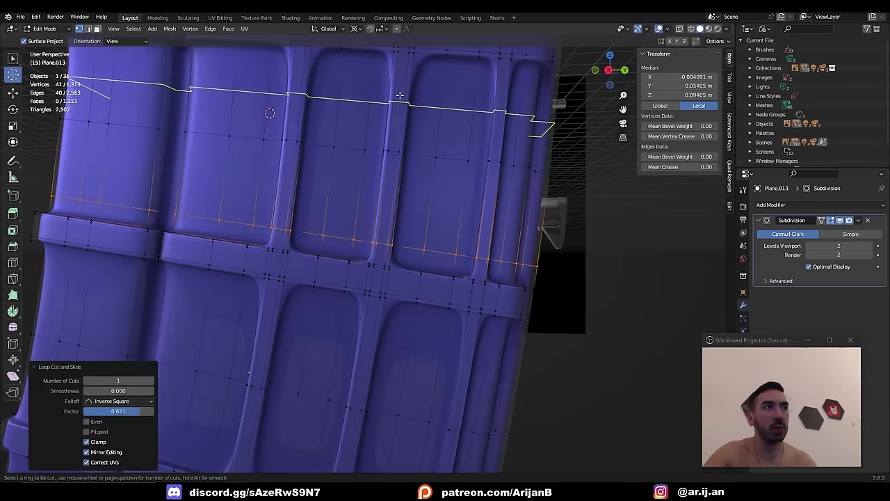
{"action": "left_click", "coordinate": [400, 96]}
{"action": "left_click", "coordinate": [400, 112]}
- Edge-slide the horizontal loop just beneath the magazine's wide upper band to adjust the tops of the recessed panels
{"action": "middle_click_drag", "start_coordinate": [398, 125], "coordinate": [396, 219], "text": "shift"}
{"action": "scroll", "coordinate": [353, 228], "scroll_direction": "up", "scroll_amount": 1}
{"action": "key", "text": "2"}
{"action": "right_click", "coordinate": [341, 251]}
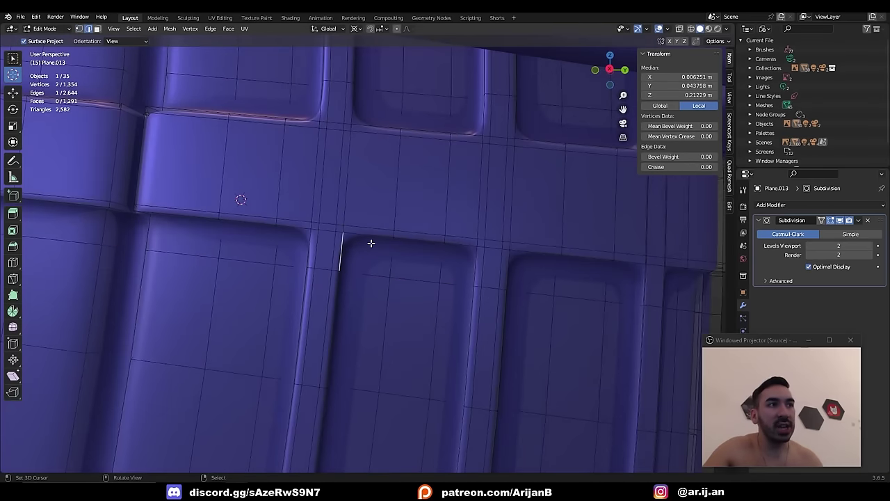
{"action": "left_click", "coordinate": [388, 278], "text": "alt"}
{"action": "key", "text": "g"}
{"action": "key", "text": "g"}
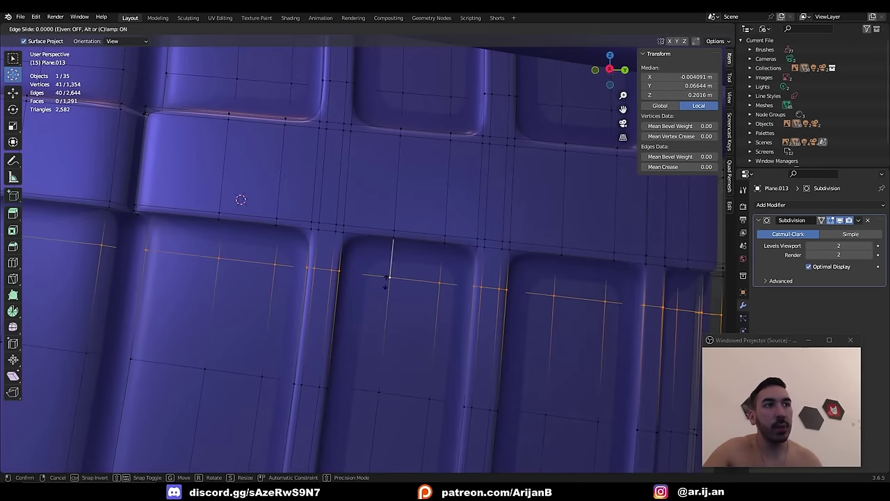
{"action": "left_click", "coordinate": [388, 293]}
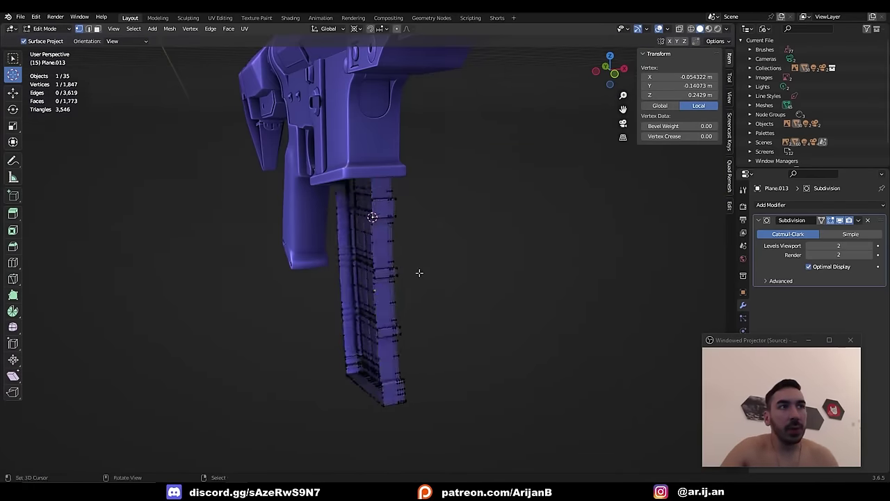
- Duplicate the entire half magazine in place, scale the copy by -1 along X, and recalculate the normals of both halves outward
{"action": "key", "text": "a"}
{"action": "key", "text": "shift+d"}
{"action": "right_click", "coordinate": [419, 272]}
{"action": "type", "text": "sxyx-1"}
{"action": "key", "text": "Return"}
{"action": "key", "text": "a"}
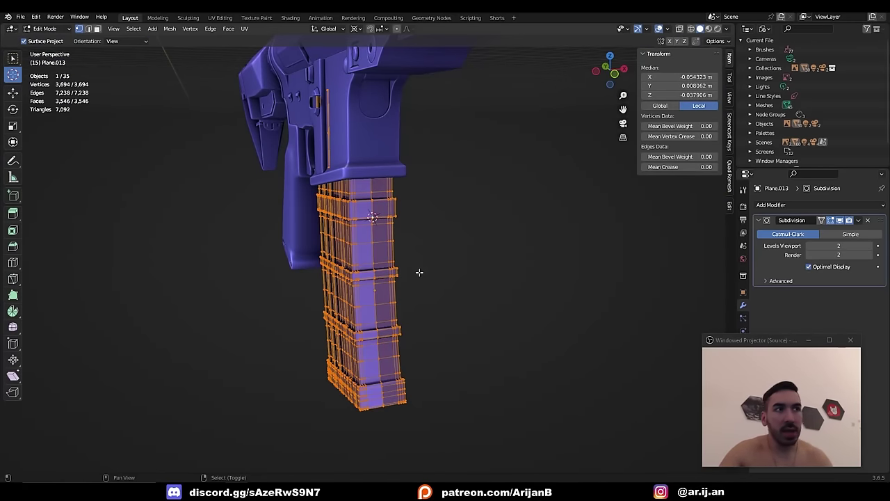
{"action": "key", "text": "shift+n"}
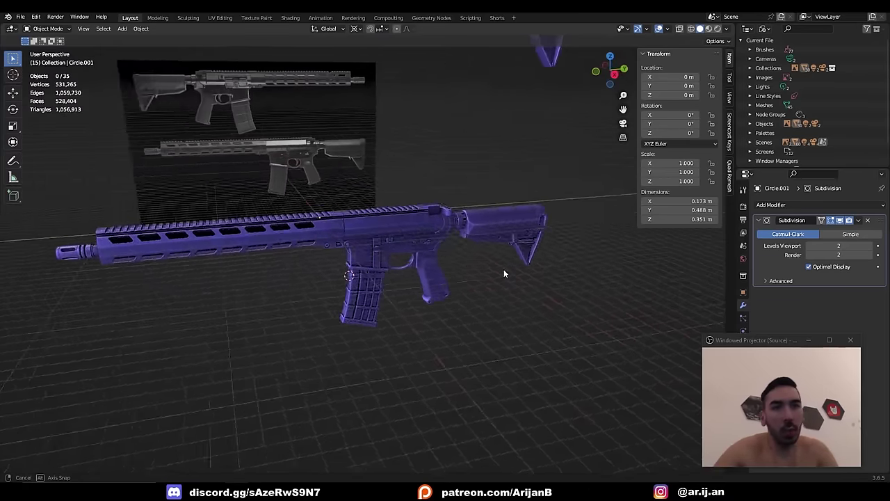
{"action": "middle_click_drag", "start_coordinate": [504, 270], "coordinate": [544, 273]}
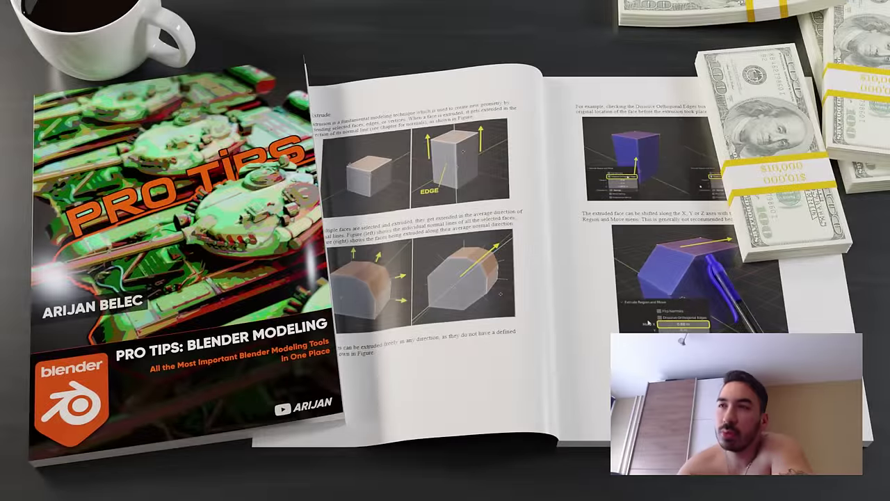